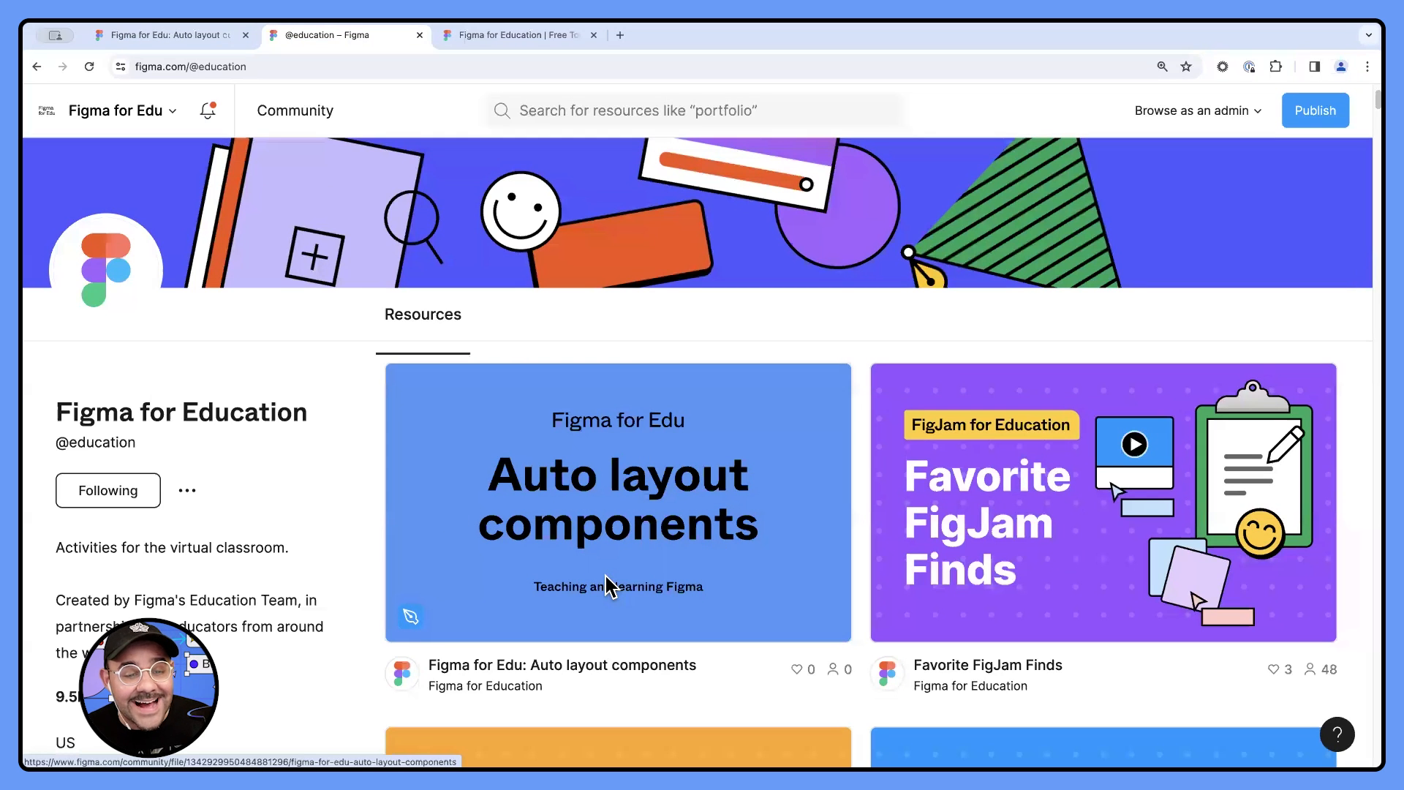
- View the community page of the "Figma for Edu: Auto layout components" resource and switch to the open workshop design file
left_click(288, 65)
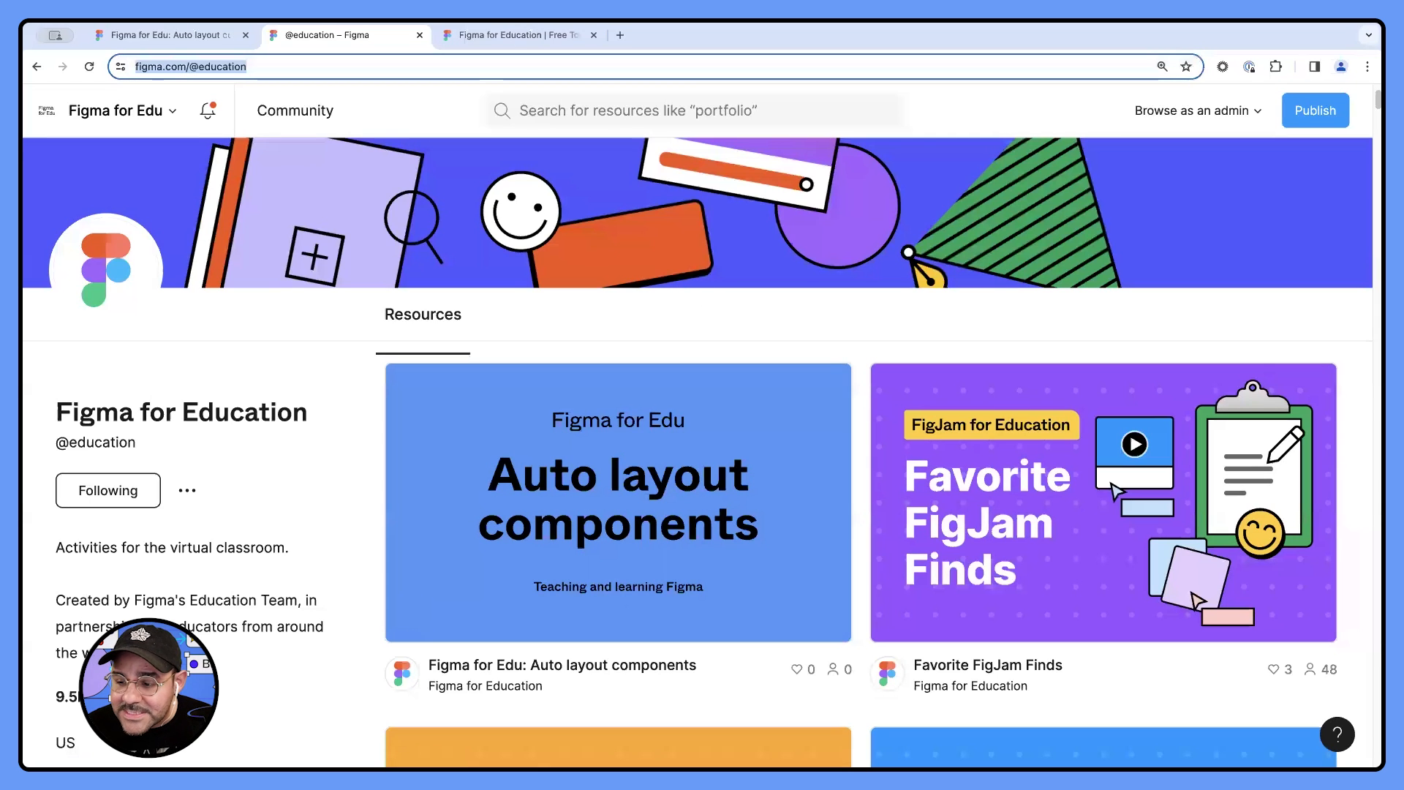
left_click(628, 487)
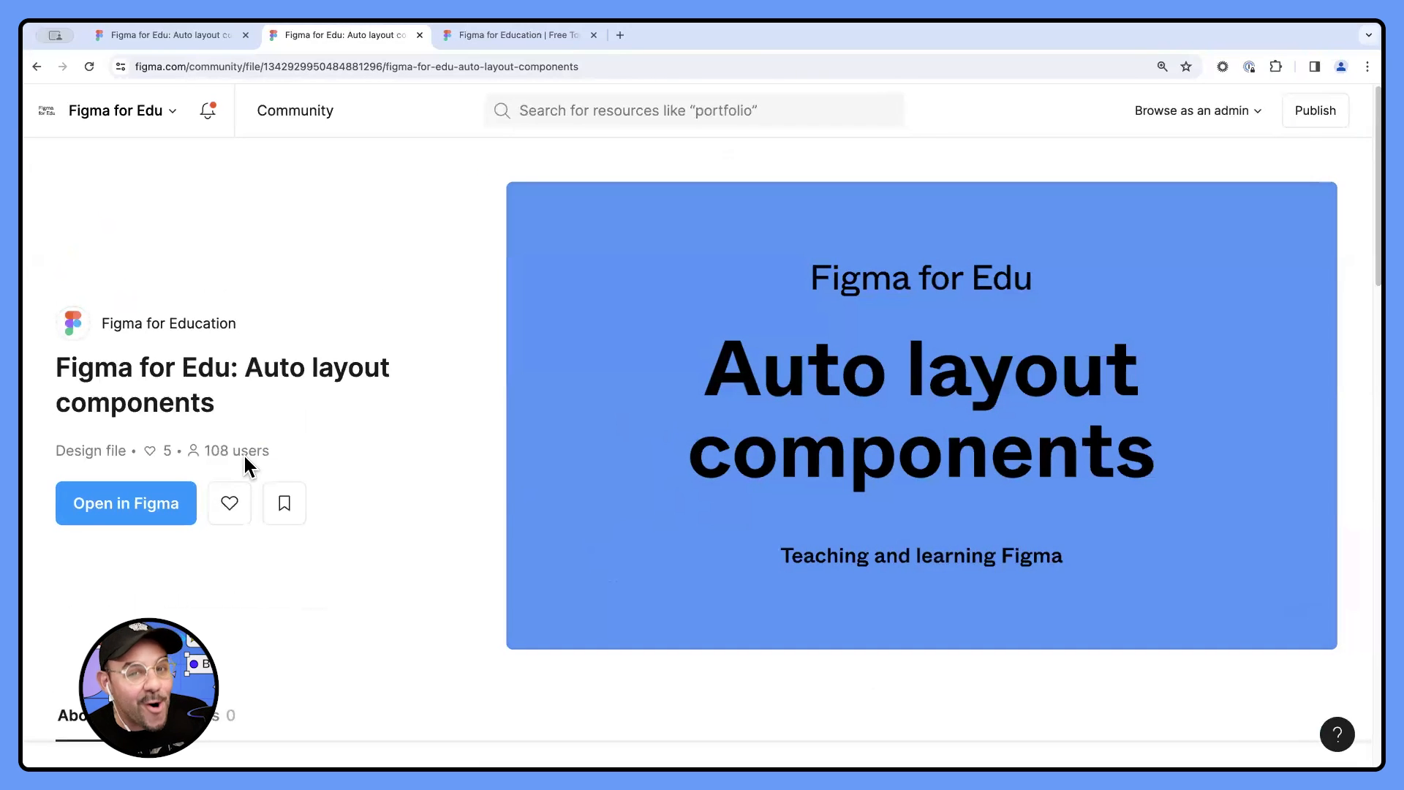
left_click(175, 35)
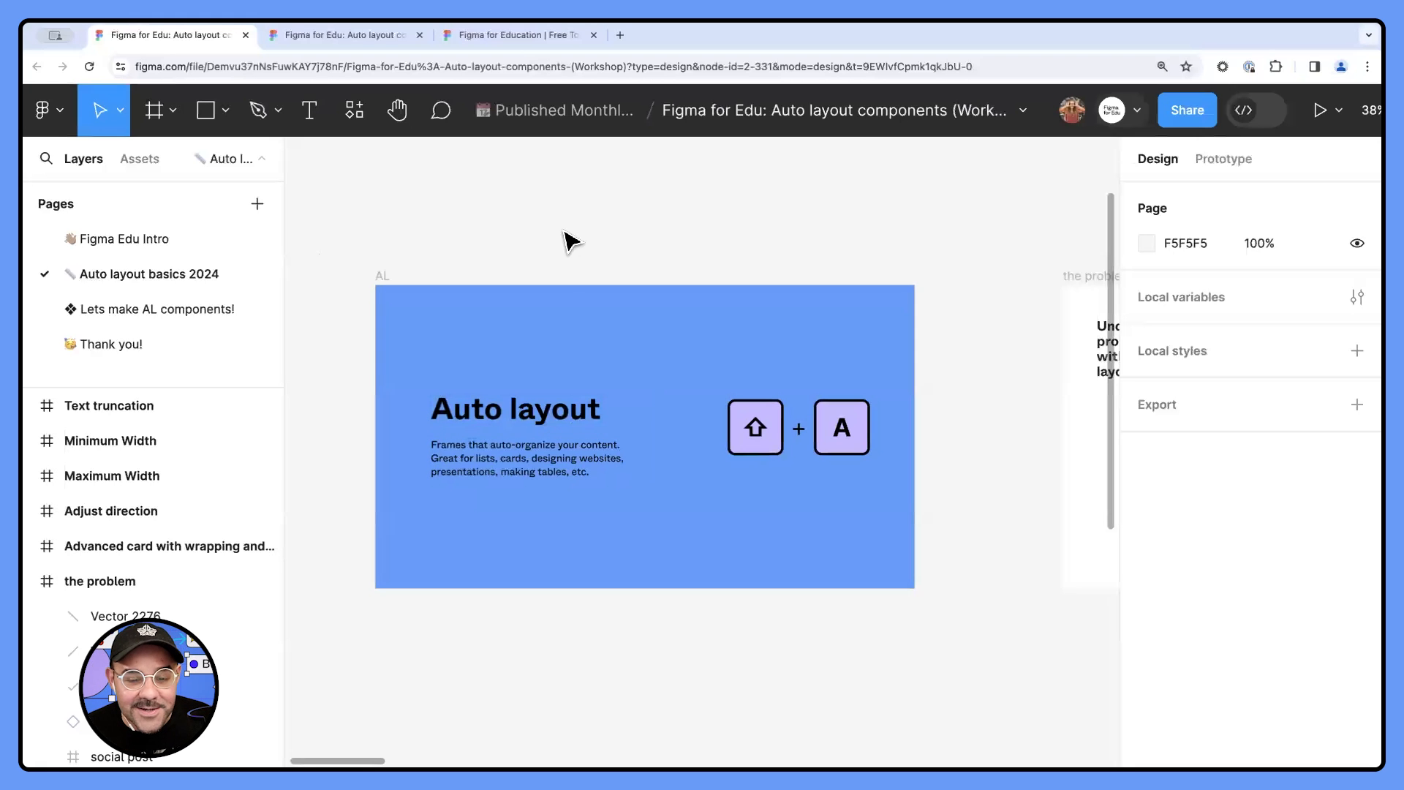
- Narrow the social post under the red X in "the problem" frame to about 242 px wide
scroll(583, 244, "down", 1)
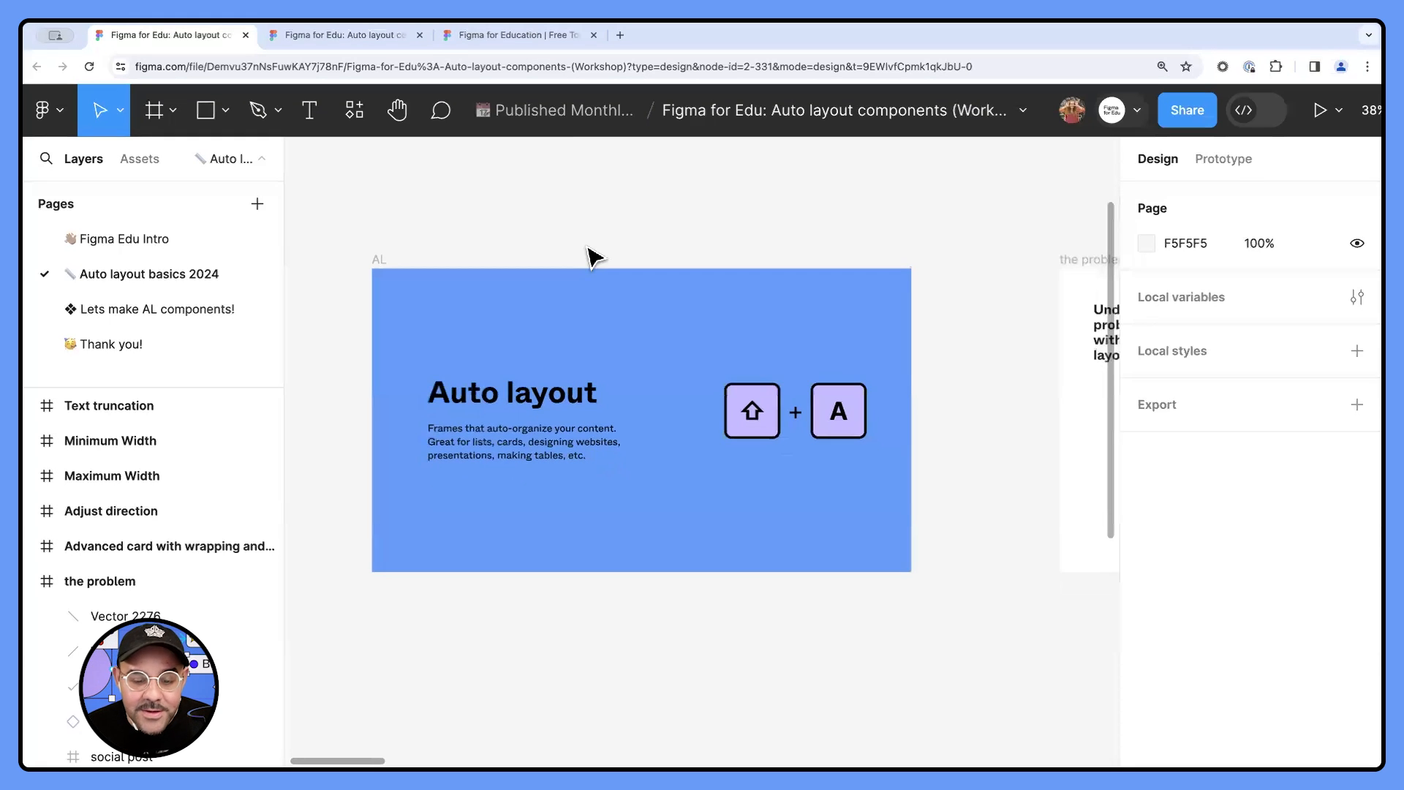
scroll(583, 317, "right", 10)
scroll(533, 366, "up", 3)
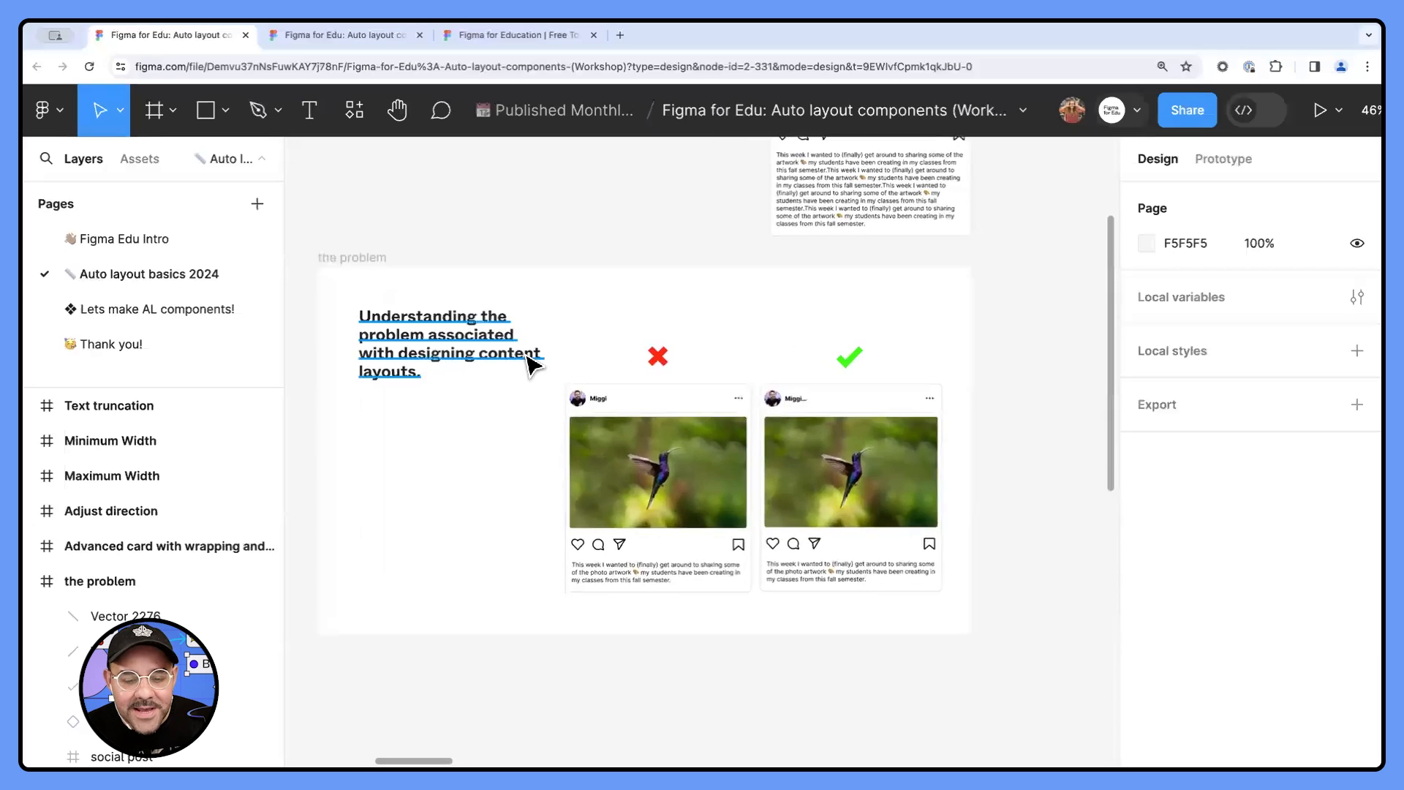
left_click_drag(524, 355, 510, 311)
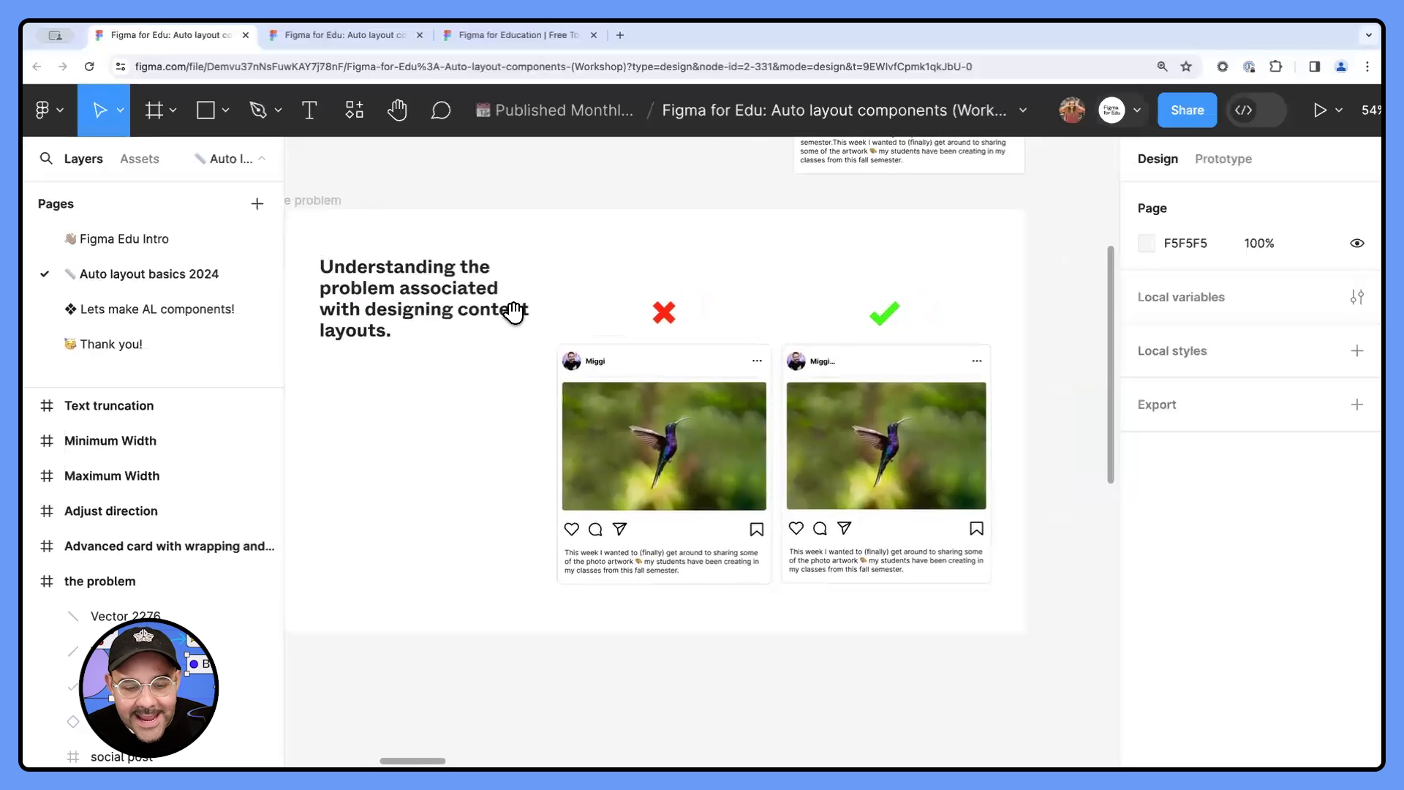
scroll(515, 318, "up", 1)
scroll(519, 326, "up", 1)
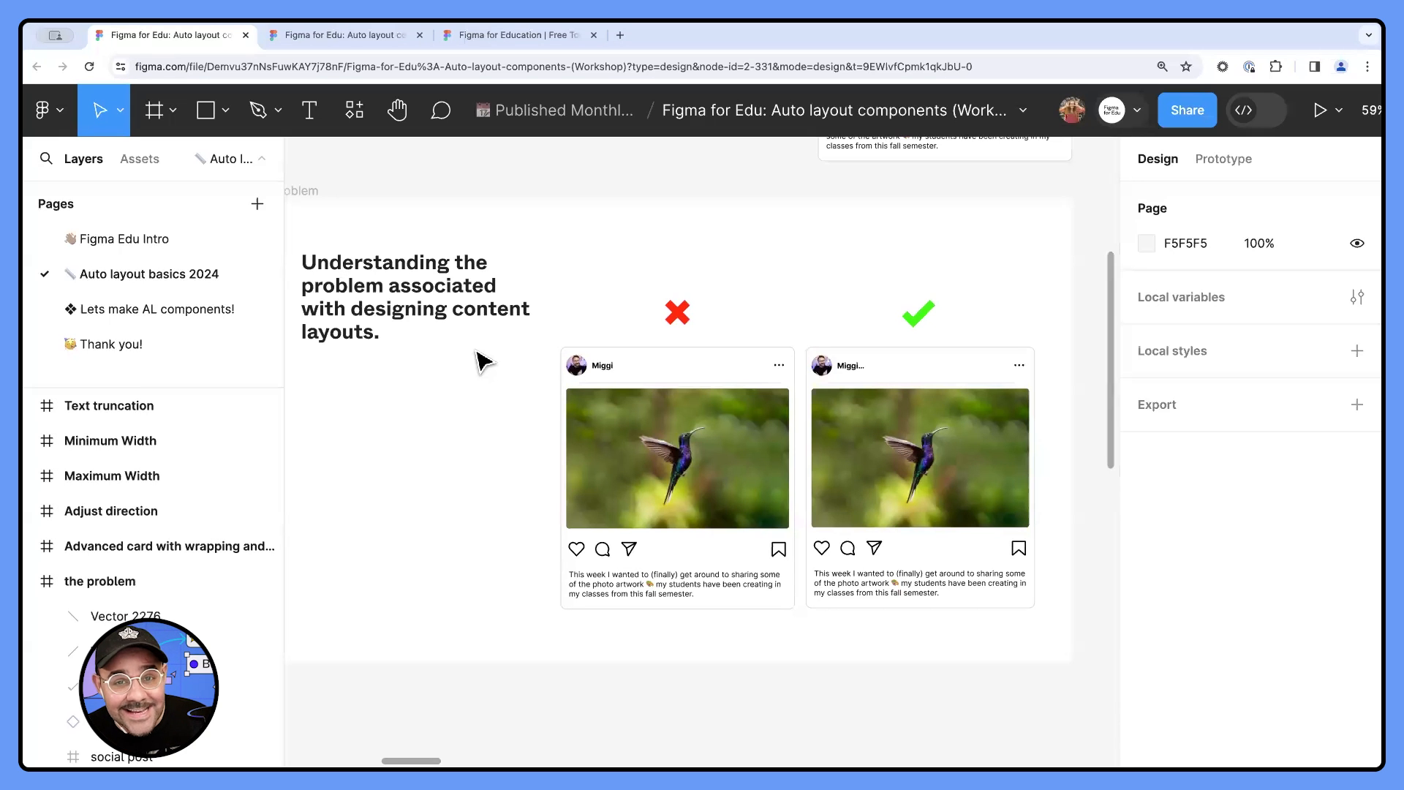
scroll(505, 417, "up", 5)
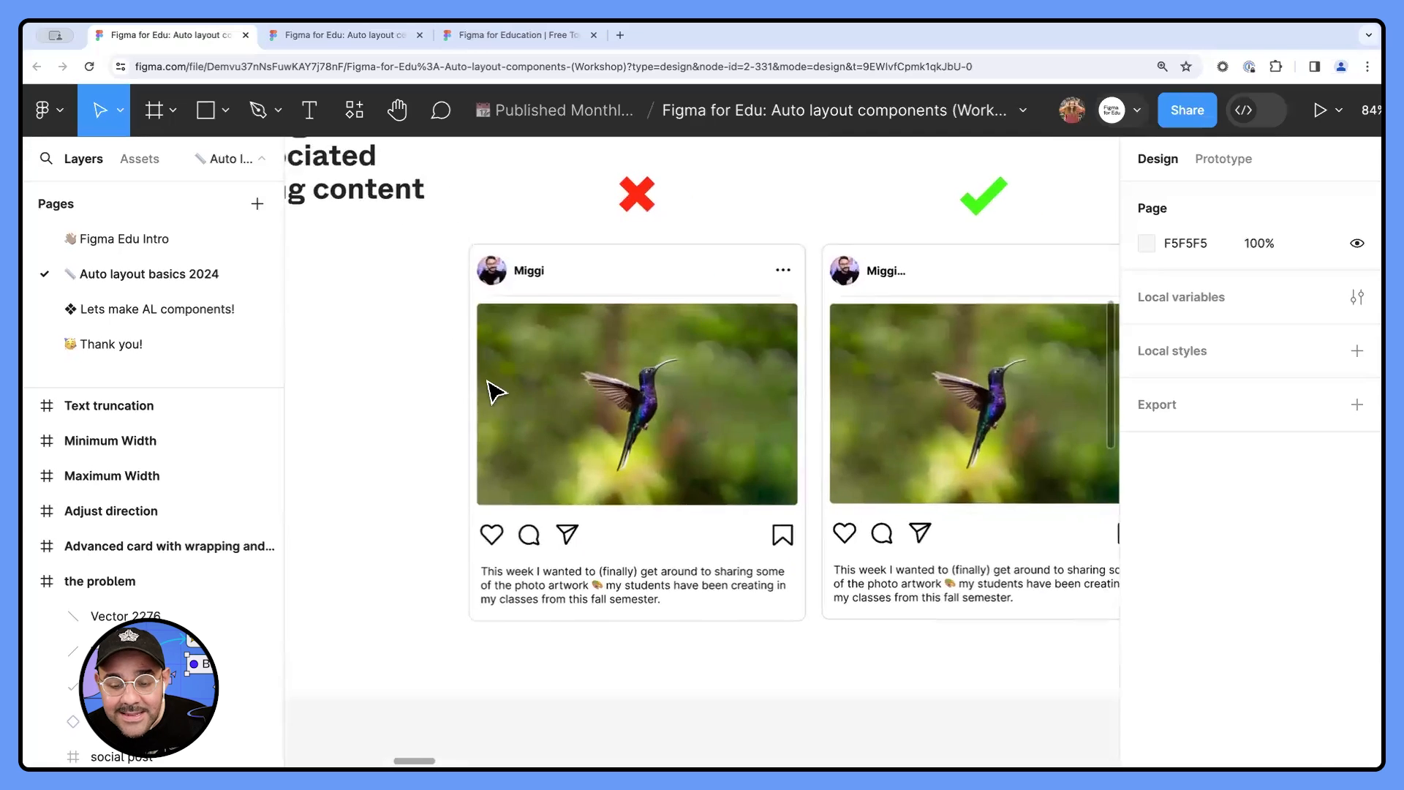
left_click(482, 402)
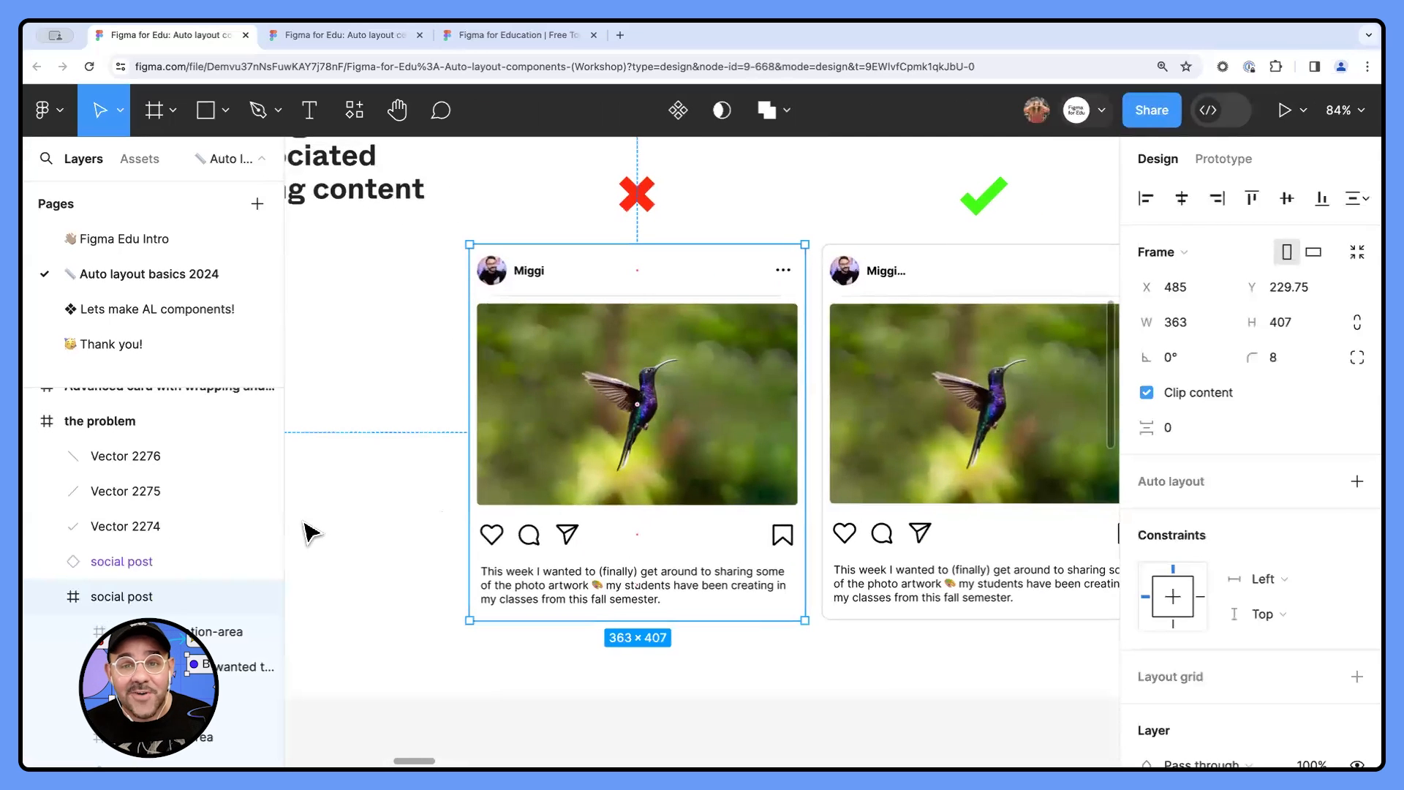
left_click_drag(808, 467, 694, 564)
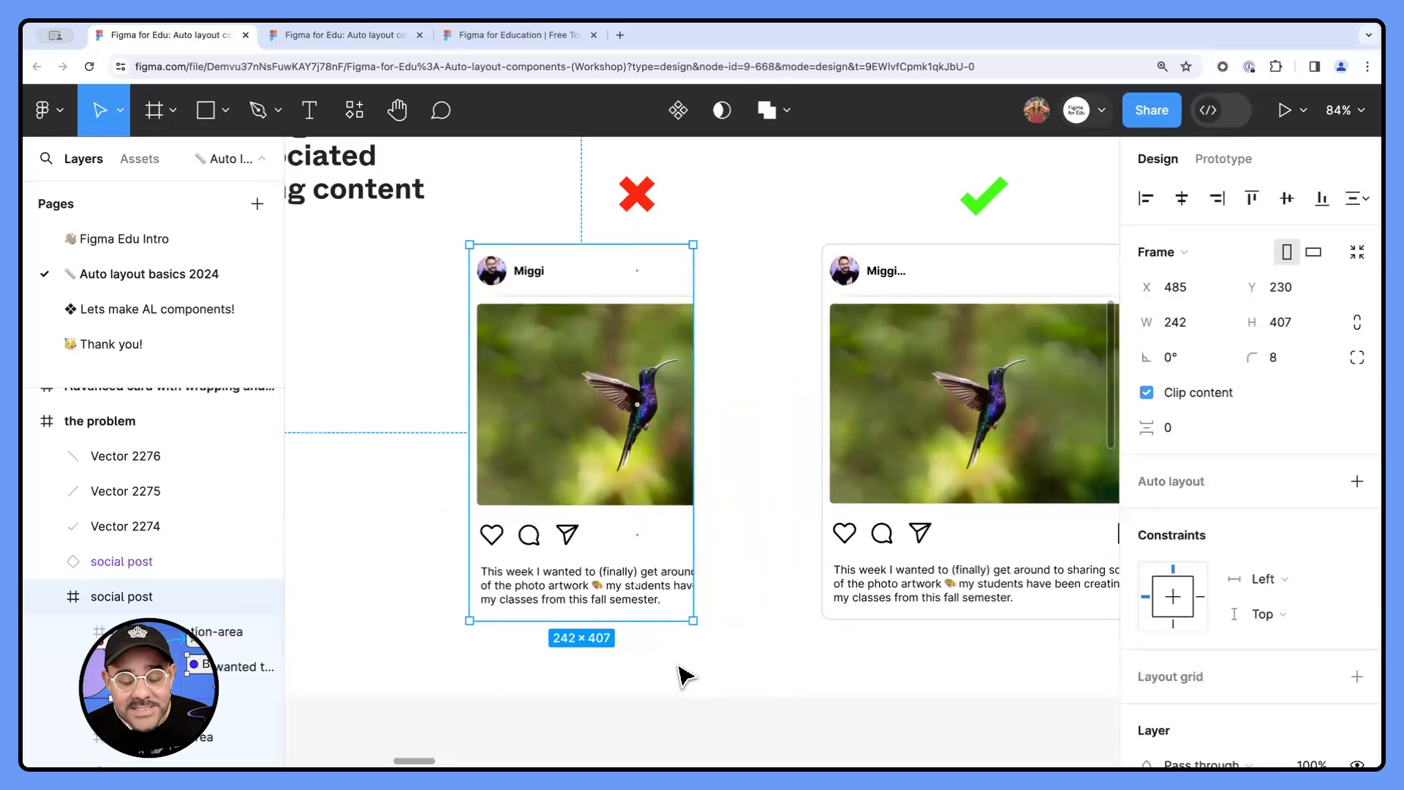
mouse_move(659, 620)
left_mouse_down()
mouse_move(653, 668)
mouse_move(656, 621)
left_mouse_up()
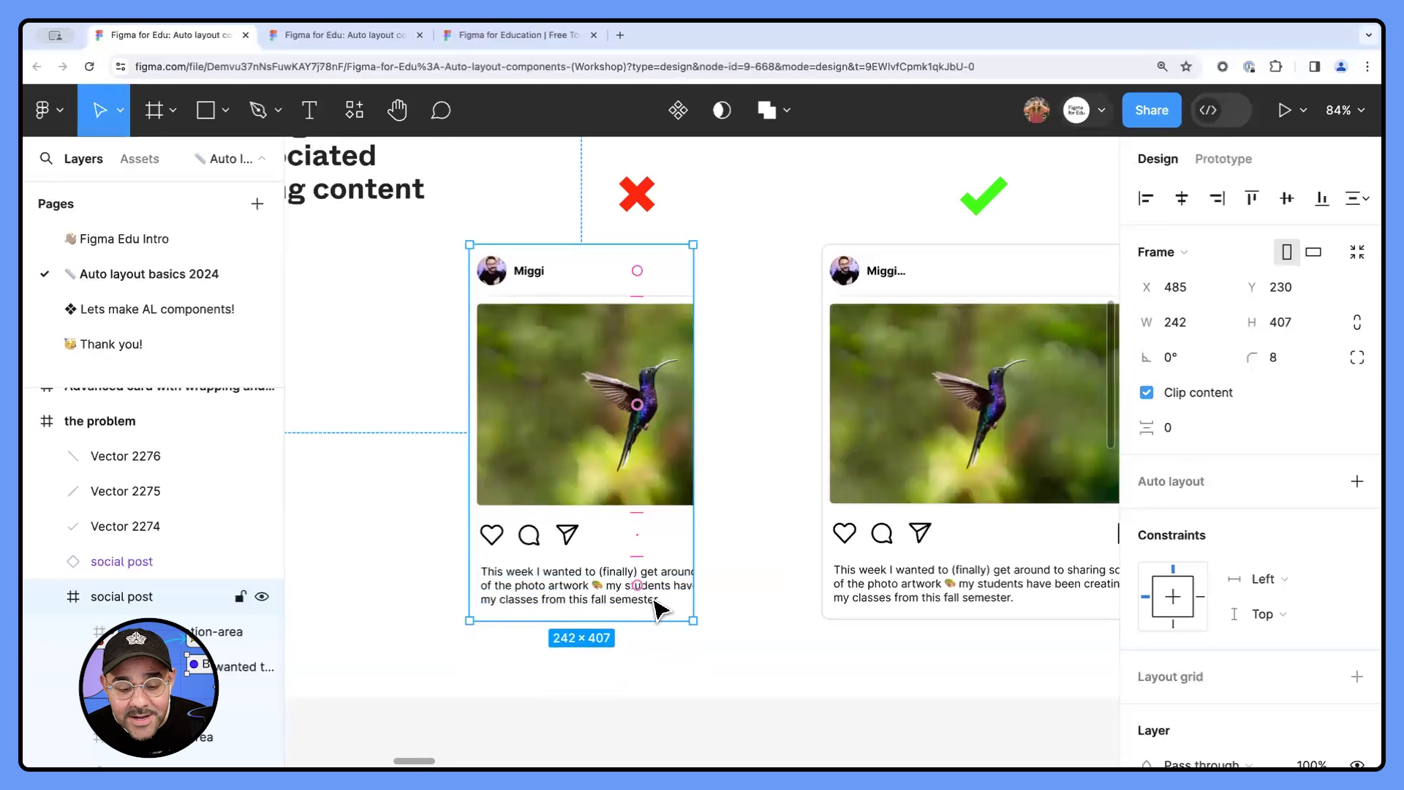
- Append the copied caption paragraph to the existing caption of the social post under the red X
double_click(656, 607)
double_click(660, 608)
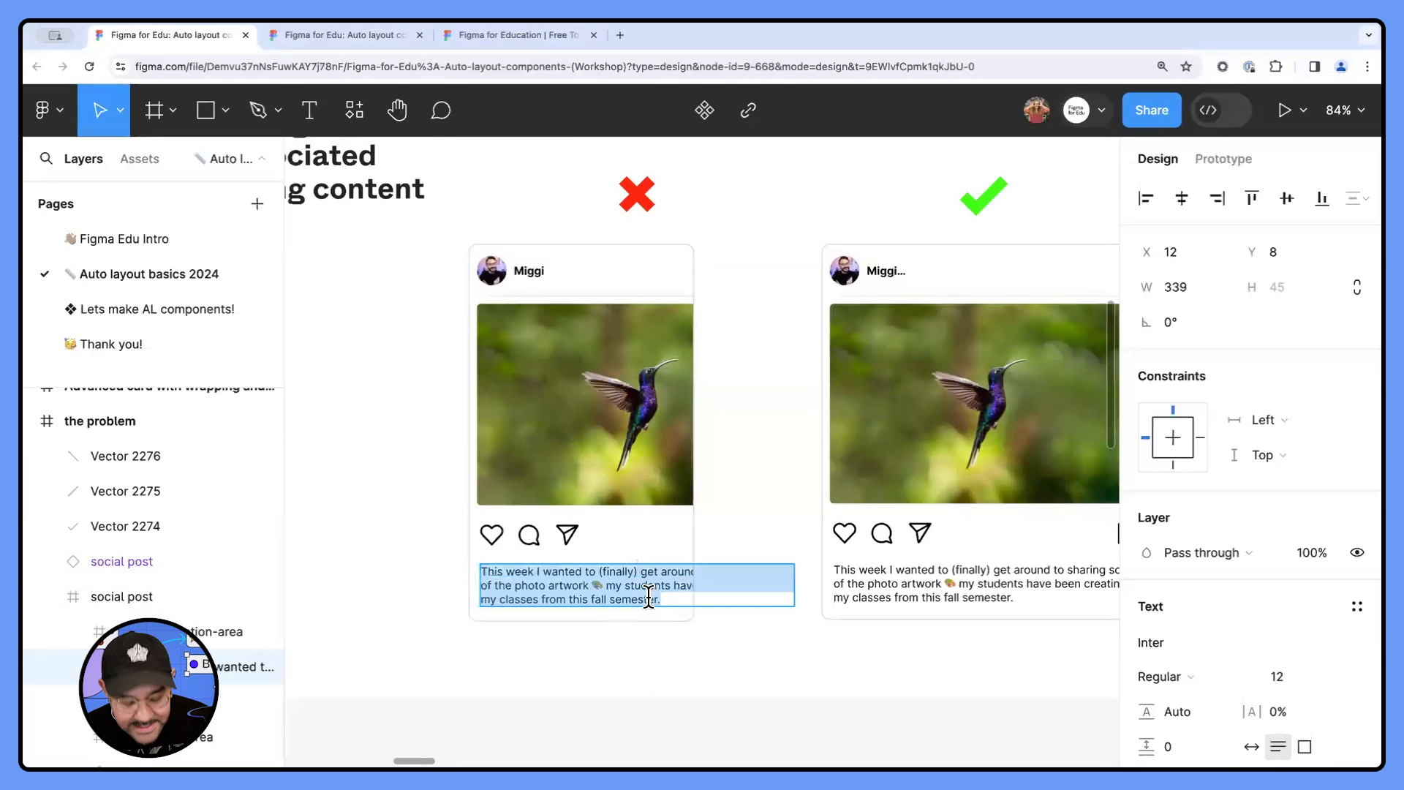
left_click(658, 599)
key("ctrl+v")
left_click(433, 653)
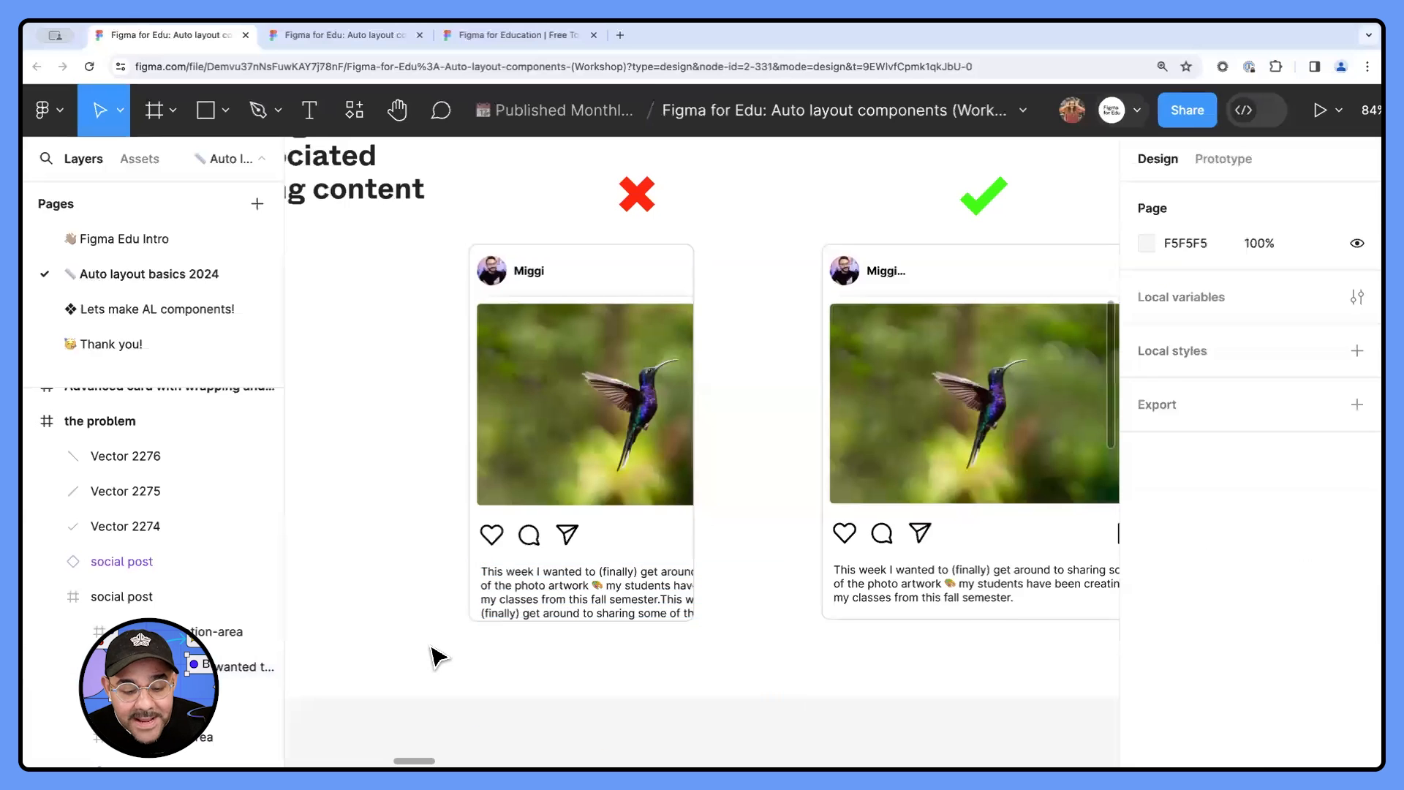
- Try several widths on the social post under the green check mark, ending at about 367 px wide
scroll(462, 630, "up", 1)
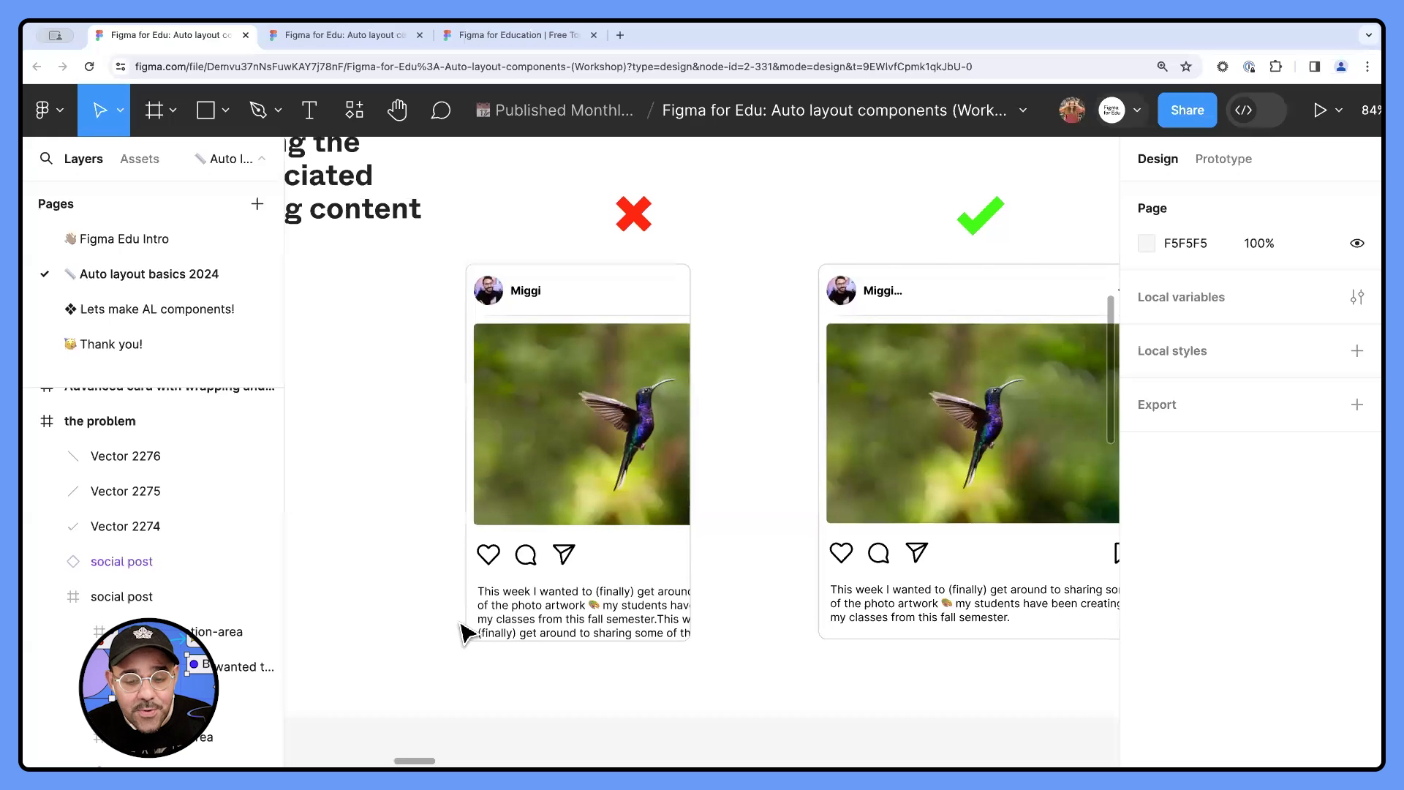
scroll(457, 614, "down", 3, "ctrl")
scroll(585, 527, "right", 5)
left_click(722, 492)
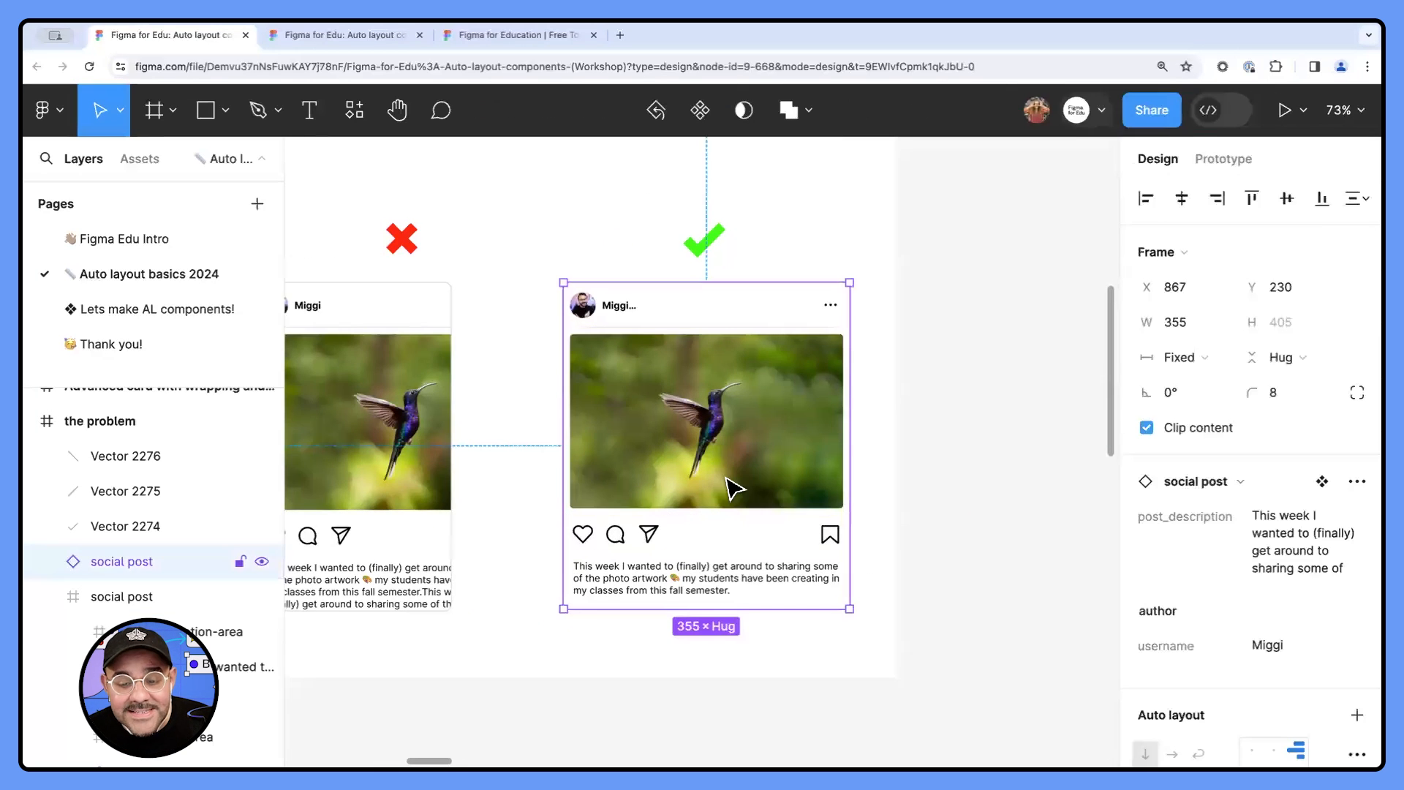
scroll(771, 479, "up", 1, "ctrl")
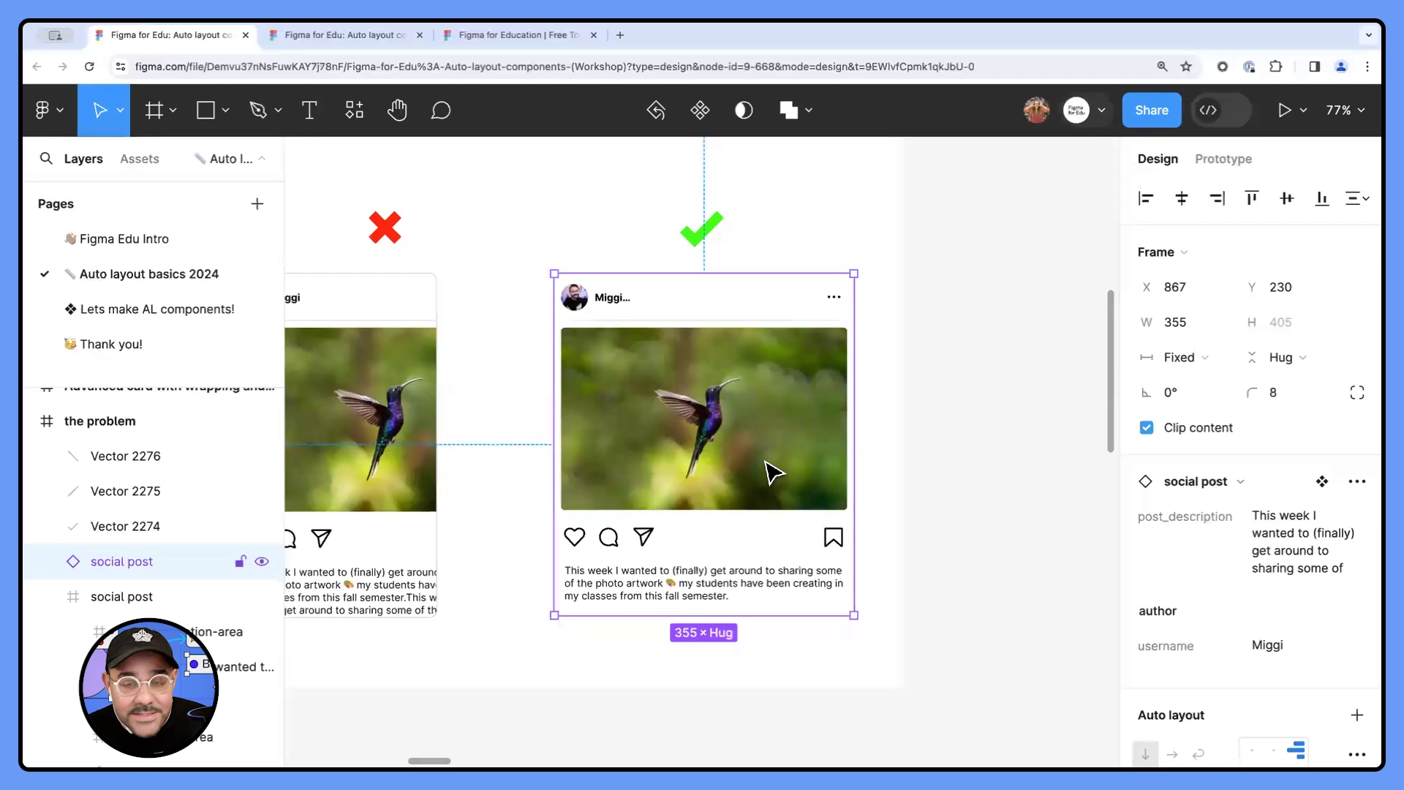
mouse_move(862, 478)
left_mouse_down()
mouse_move(812, 476)
mouse_move(874, 483)
mouse_move(779, 484)
mouse_move(845, 486)
left_mouse_up()
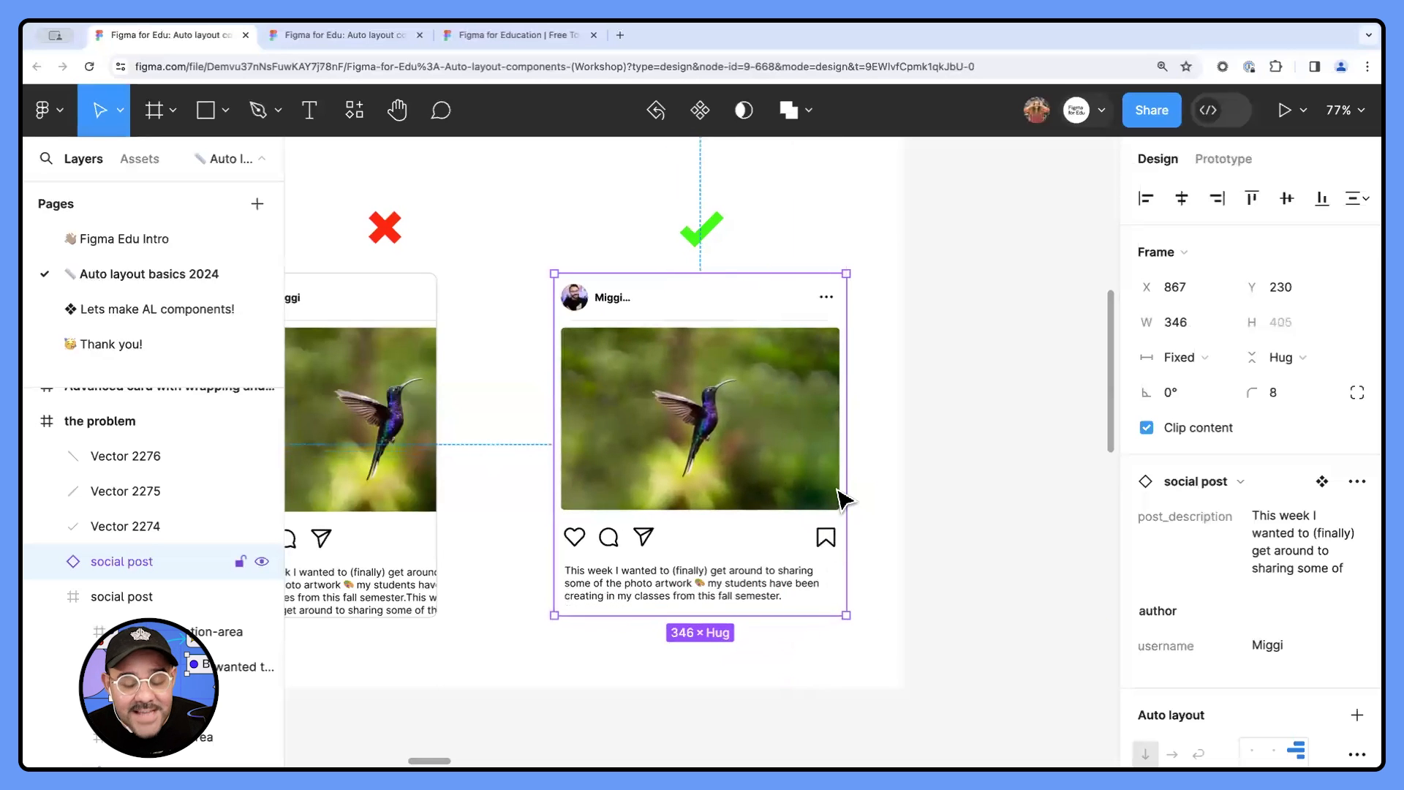
mouse_move(834, 514)
left_mouse_down()
mouse_move(765, 512)
mouse_move(838, 511)
left_mouse_up()
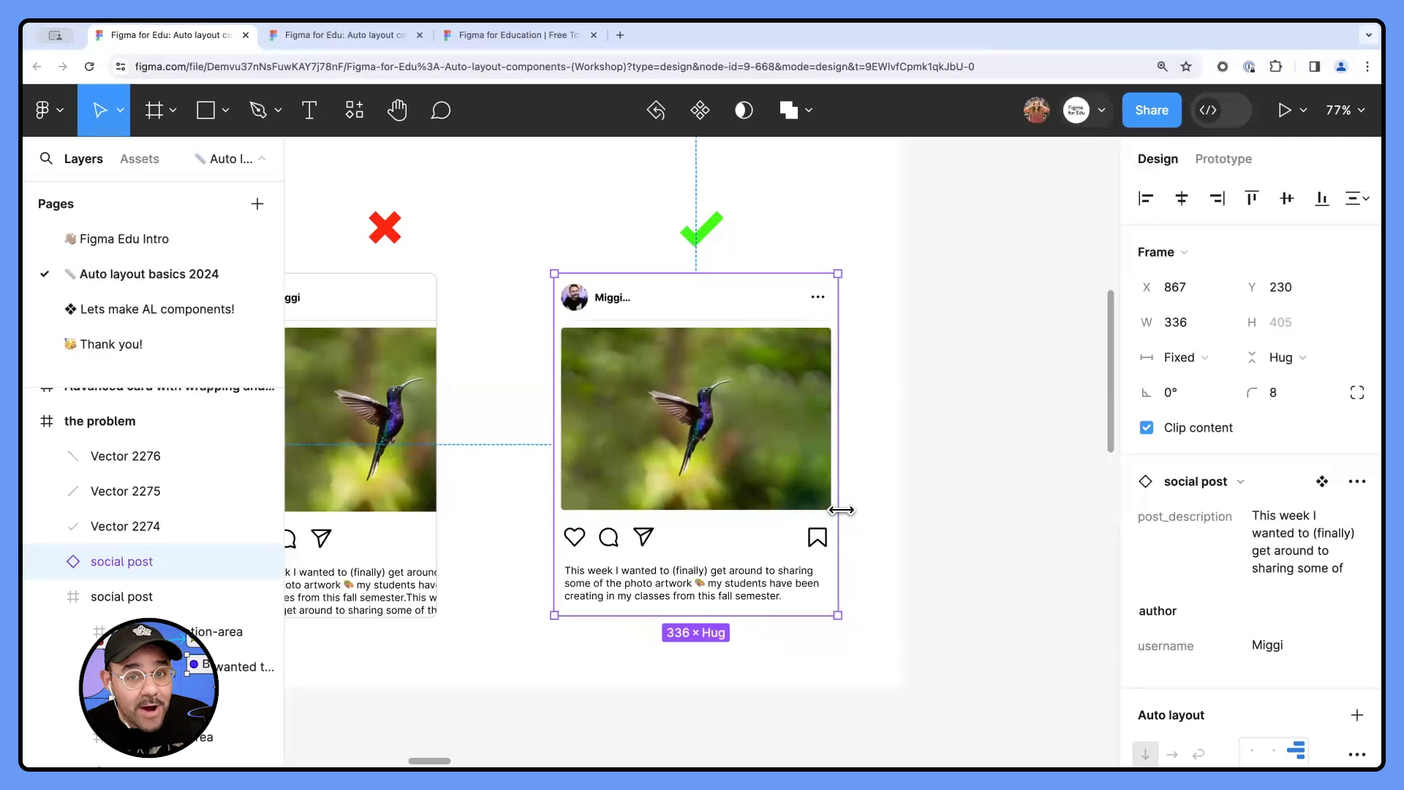
mouse_move(841, 509)
left_mouse_down()
mouse_move(761, 498)
mouse_move(854, 504)
mouse_move(754, 499)
mouse_move(854, 503)
left_mouse_up()
- Lengthen the caption of the post under the green check mark to three copies of the copied paragraph
double_click(695, 583)
double_click(692, 578)
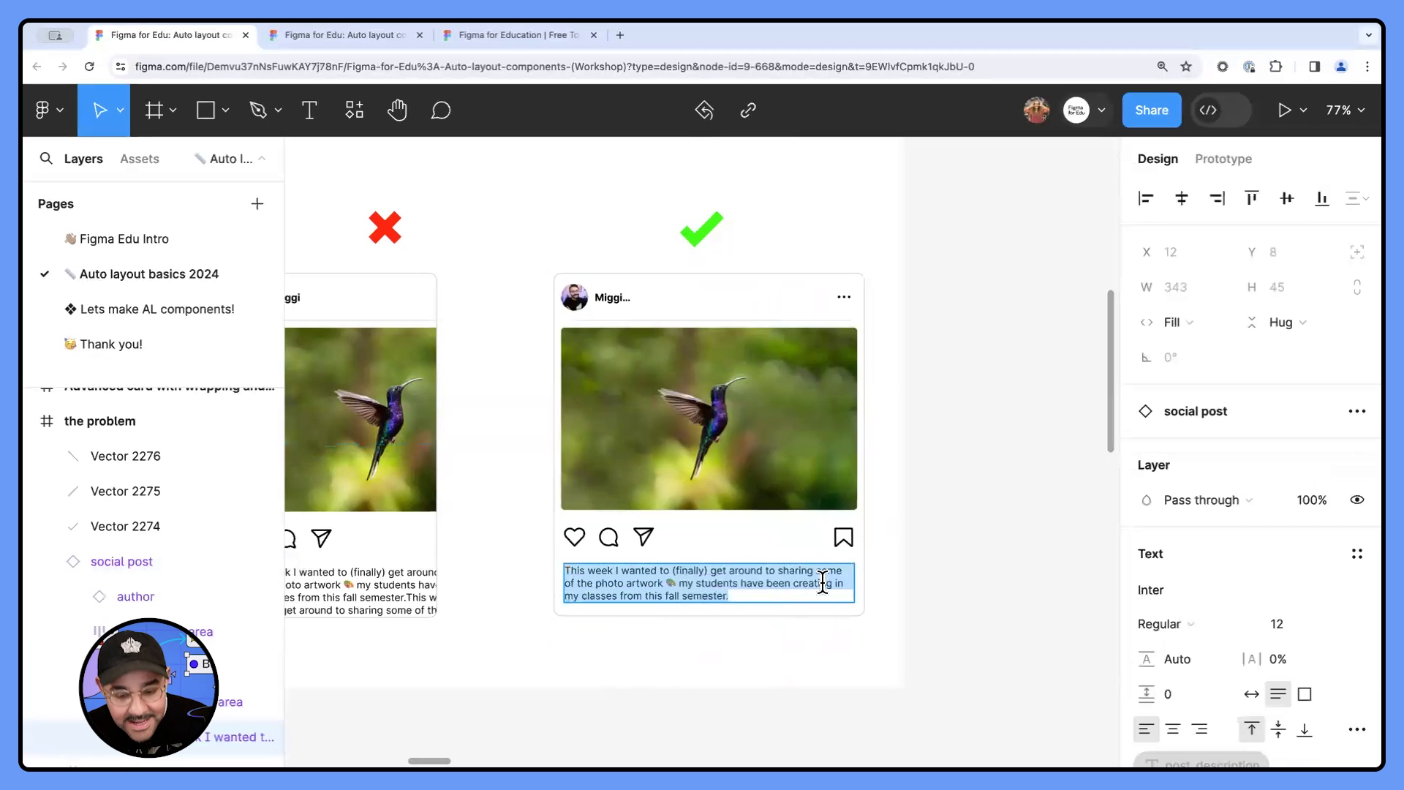
key("ctrl+v")
key("ctrl+v")
key("ctrl+v")
key("Escape")
left_click(954, 596)
- Move the post under the green check mark to about X 859, Y 193 and narrow it to about 358 px
left_click_drag(811, 604, 807, 573)
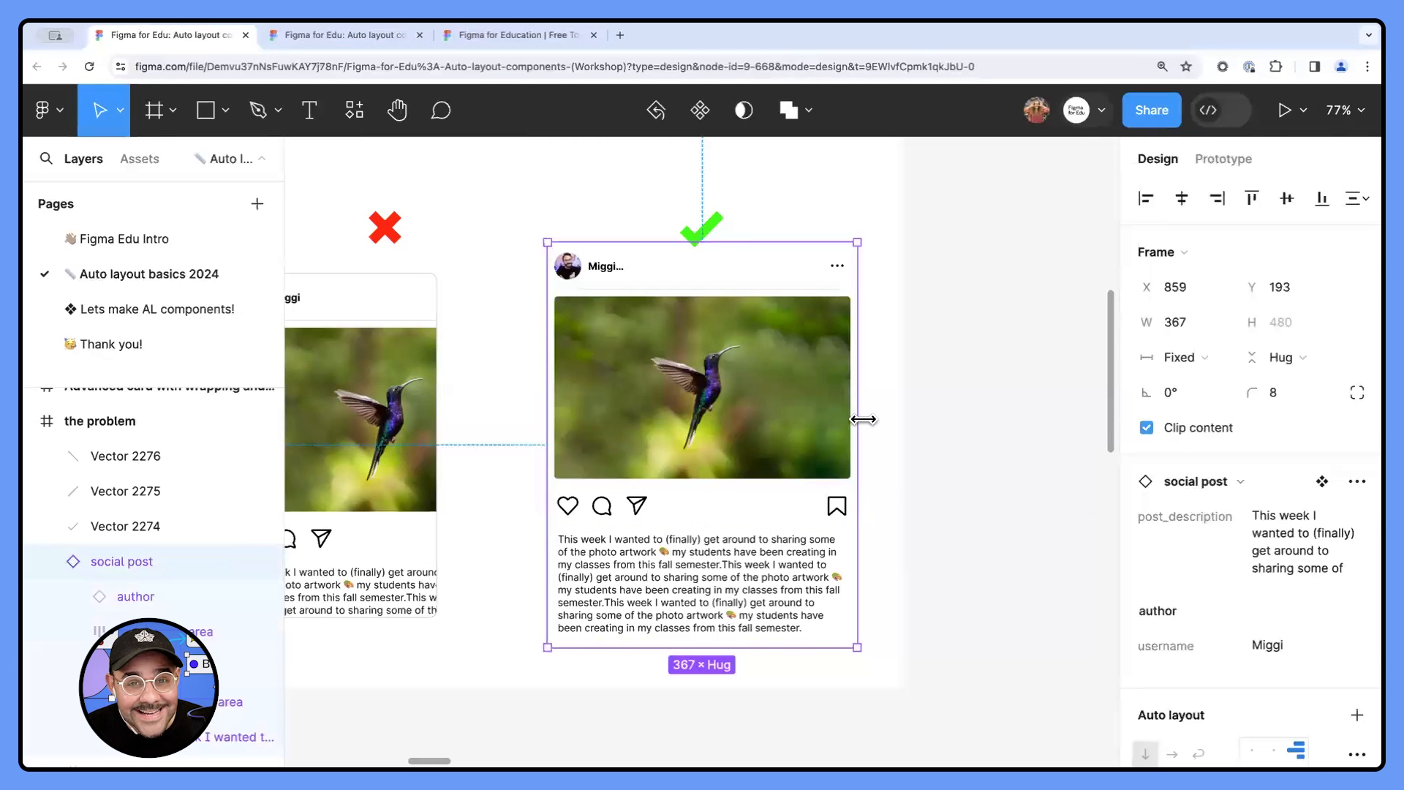
mouse_move(862, 419)
left_mouse_down()
mouse_move(780, 417)
mouse_move(870, 416)
mouse_move(850, 419)
left_mouse_up()
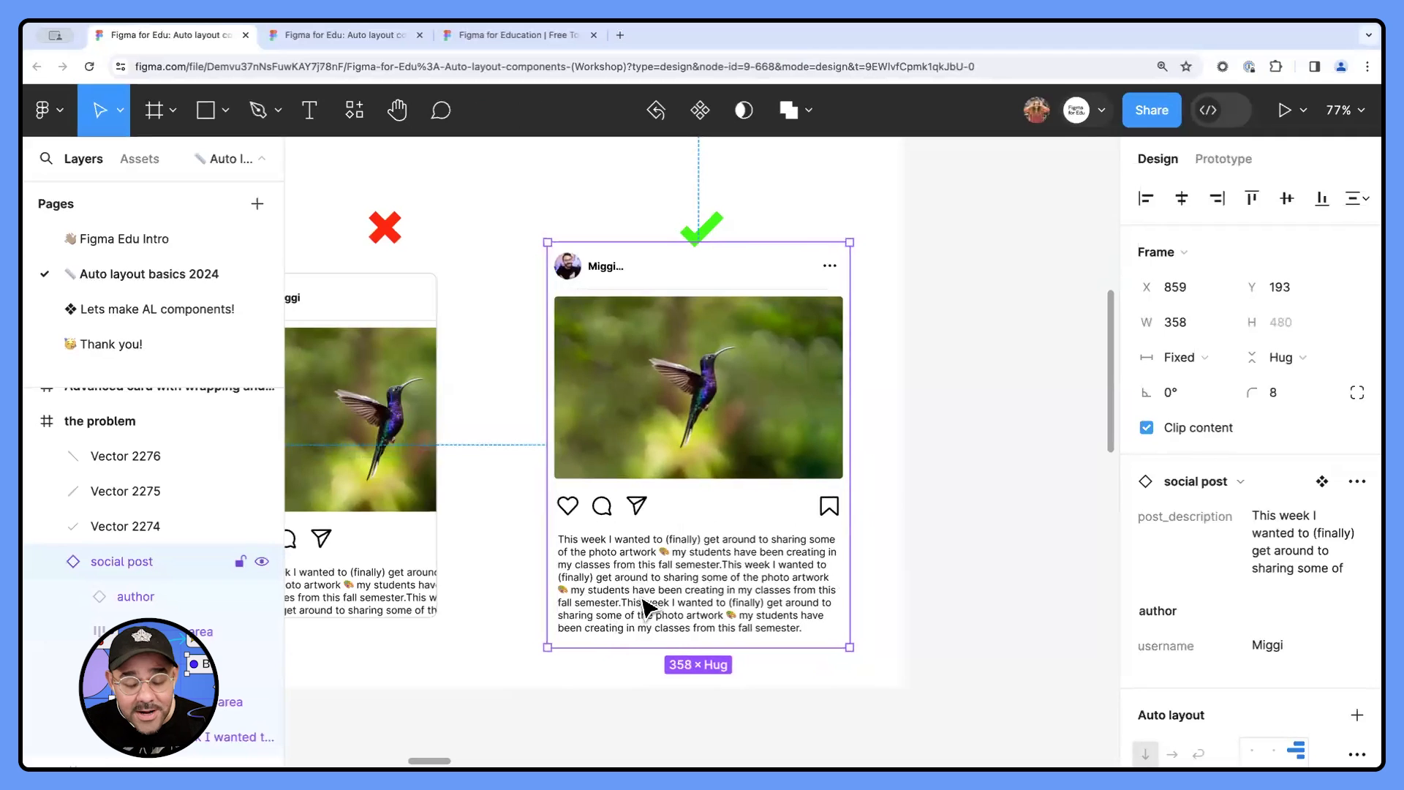
double_click(732, 593)
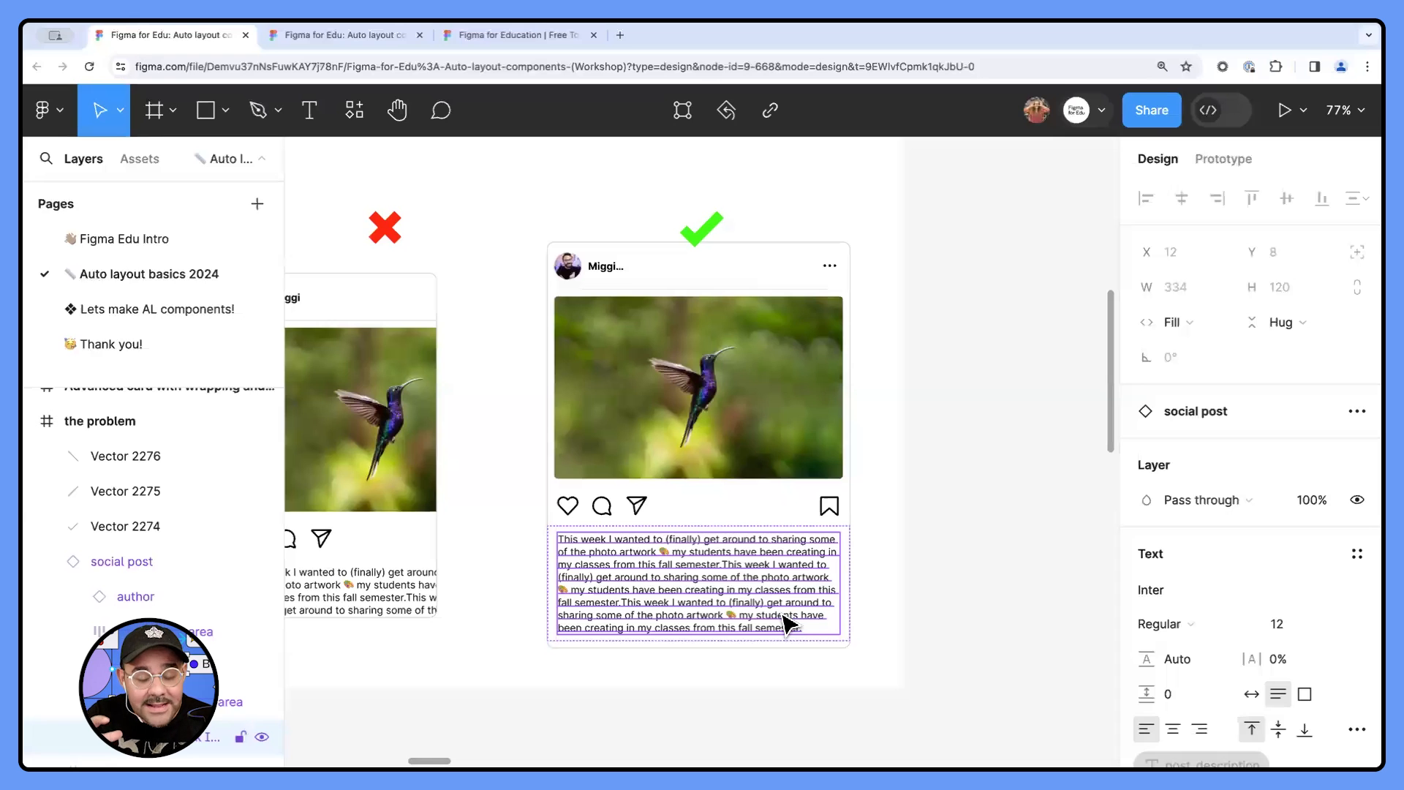
left_click(1061, 534)
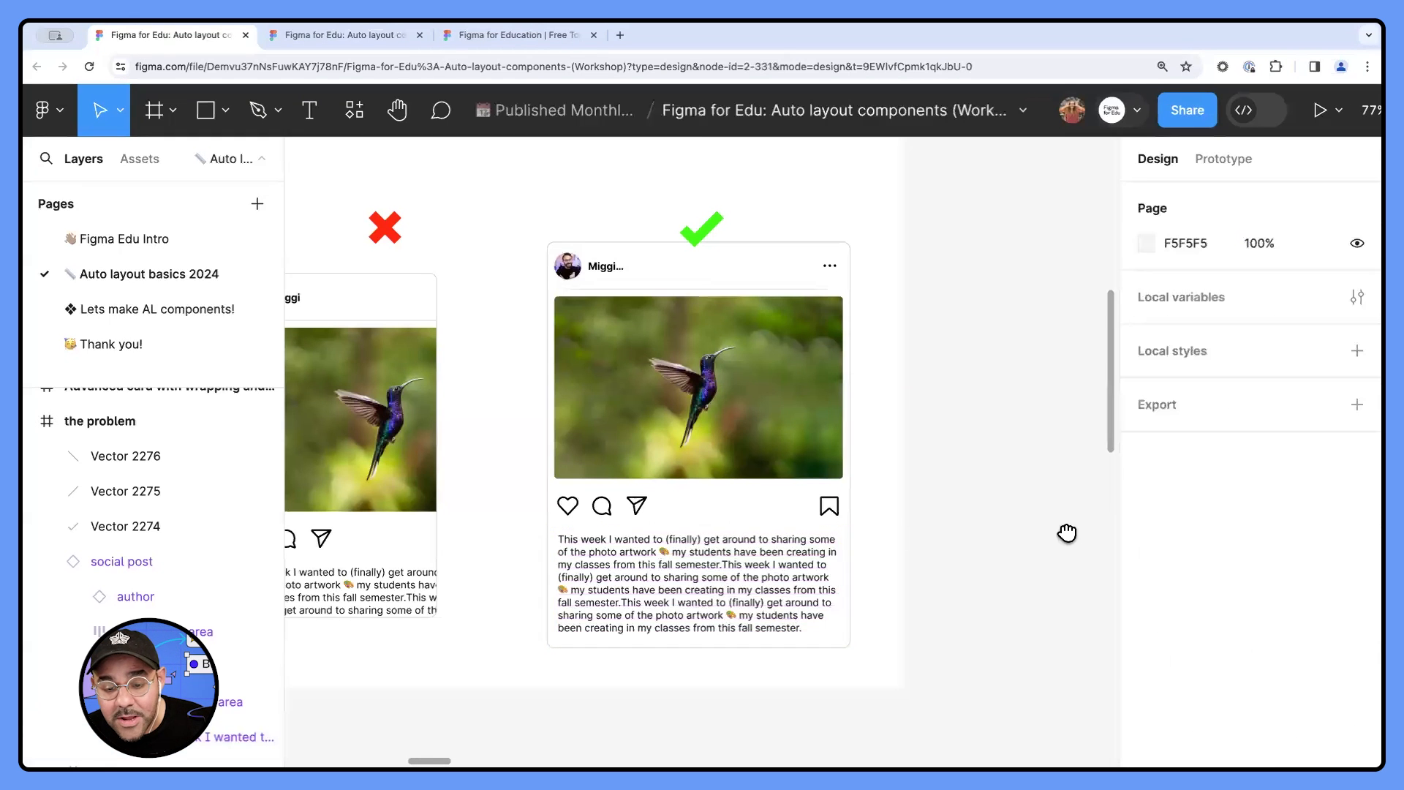
- Move the "a text node" text in the "Introduction to auto layout" frame to about X 258, Y 321
scroll(1046, 538, "left", 4)
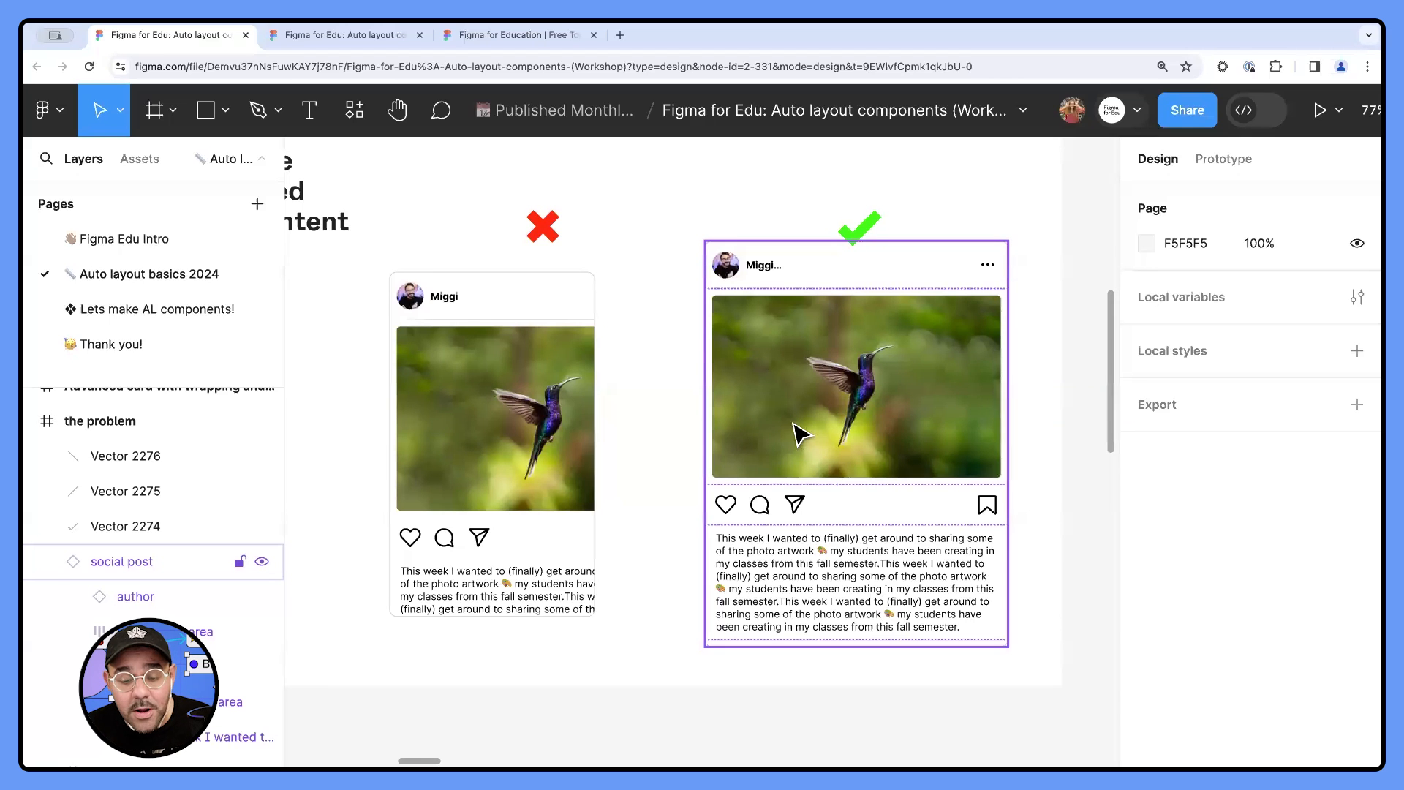
scroll(674, 433, "right", 10)
scroll(568, 453, "right", 10)
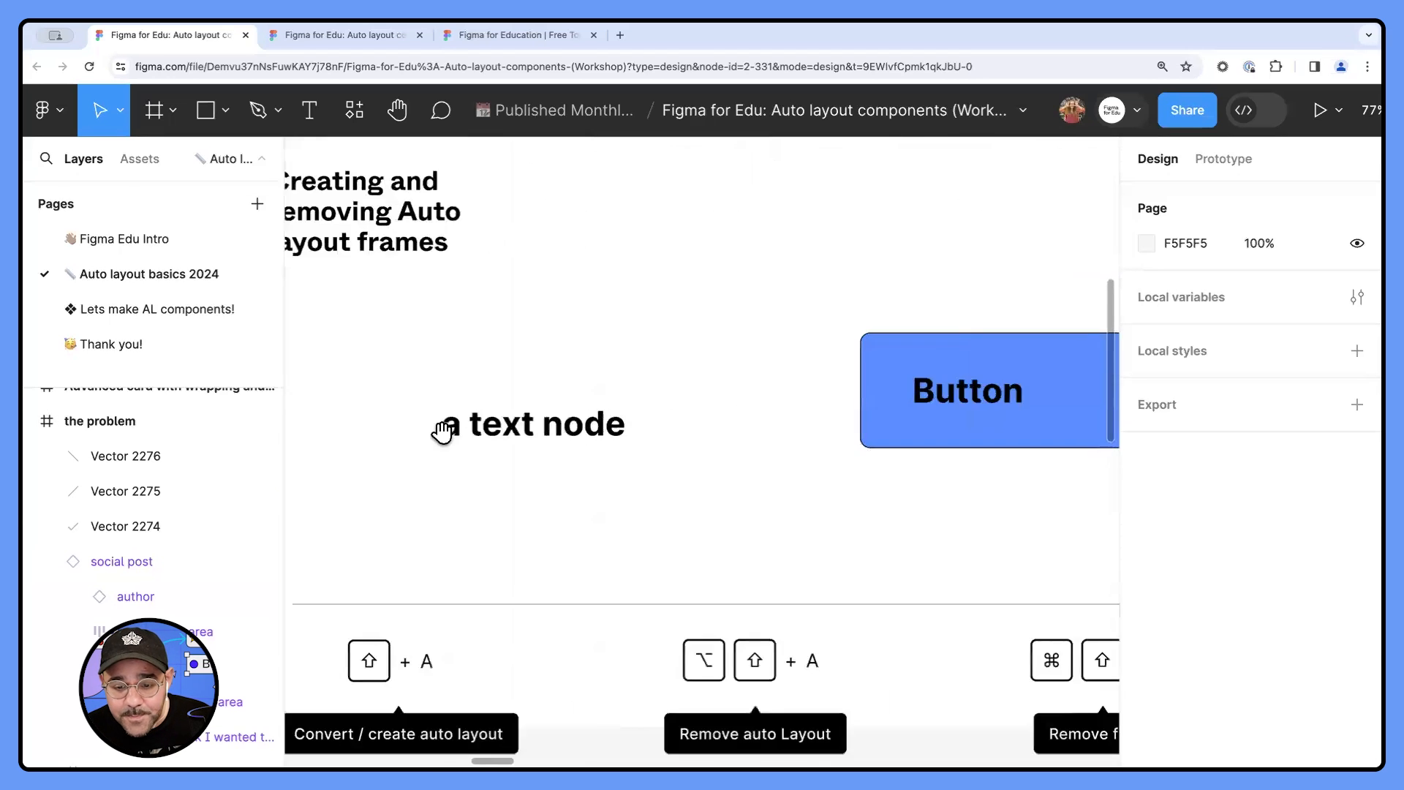
scroll(441, 432, "down", 5)
left_click_drag(462, 415, 464, 423)
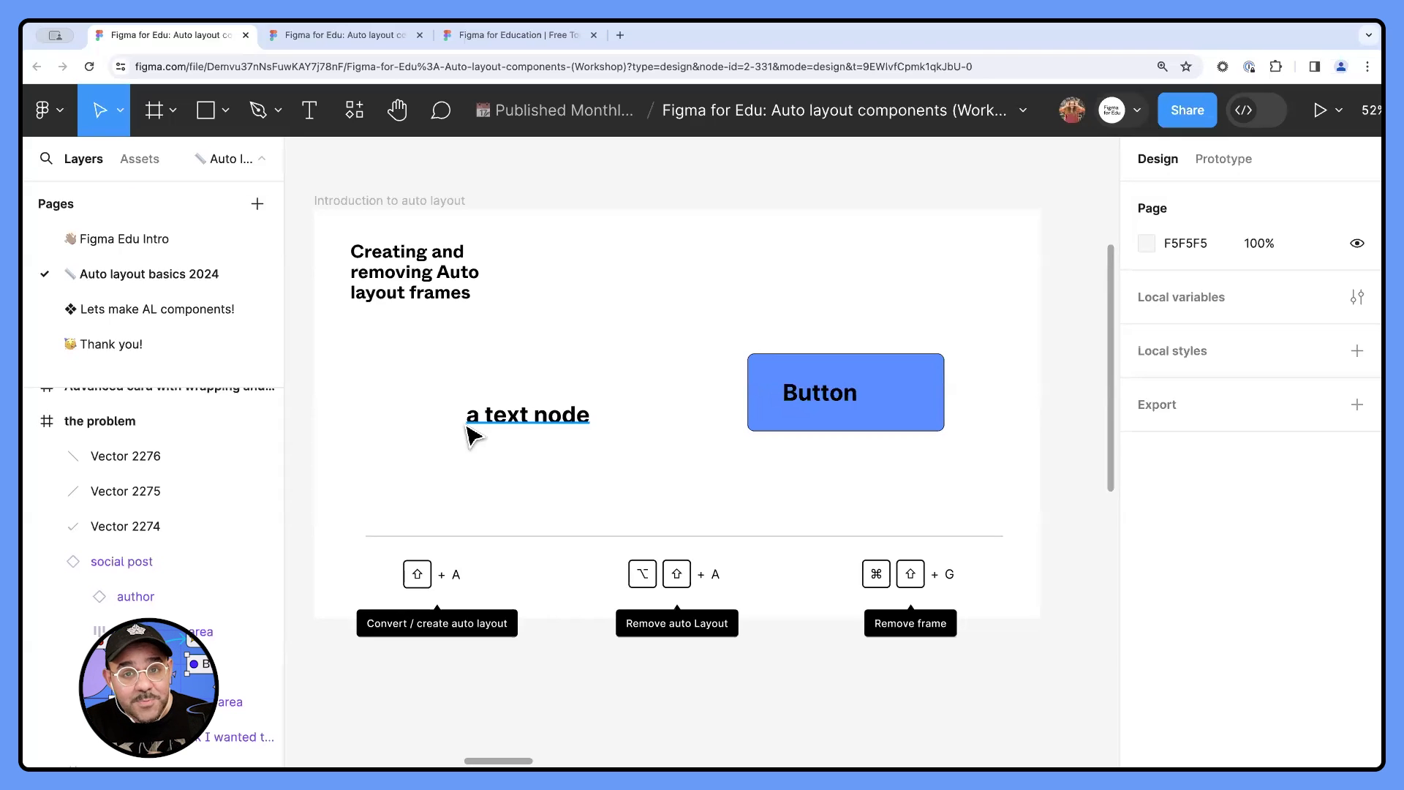
left_click(501, 422)
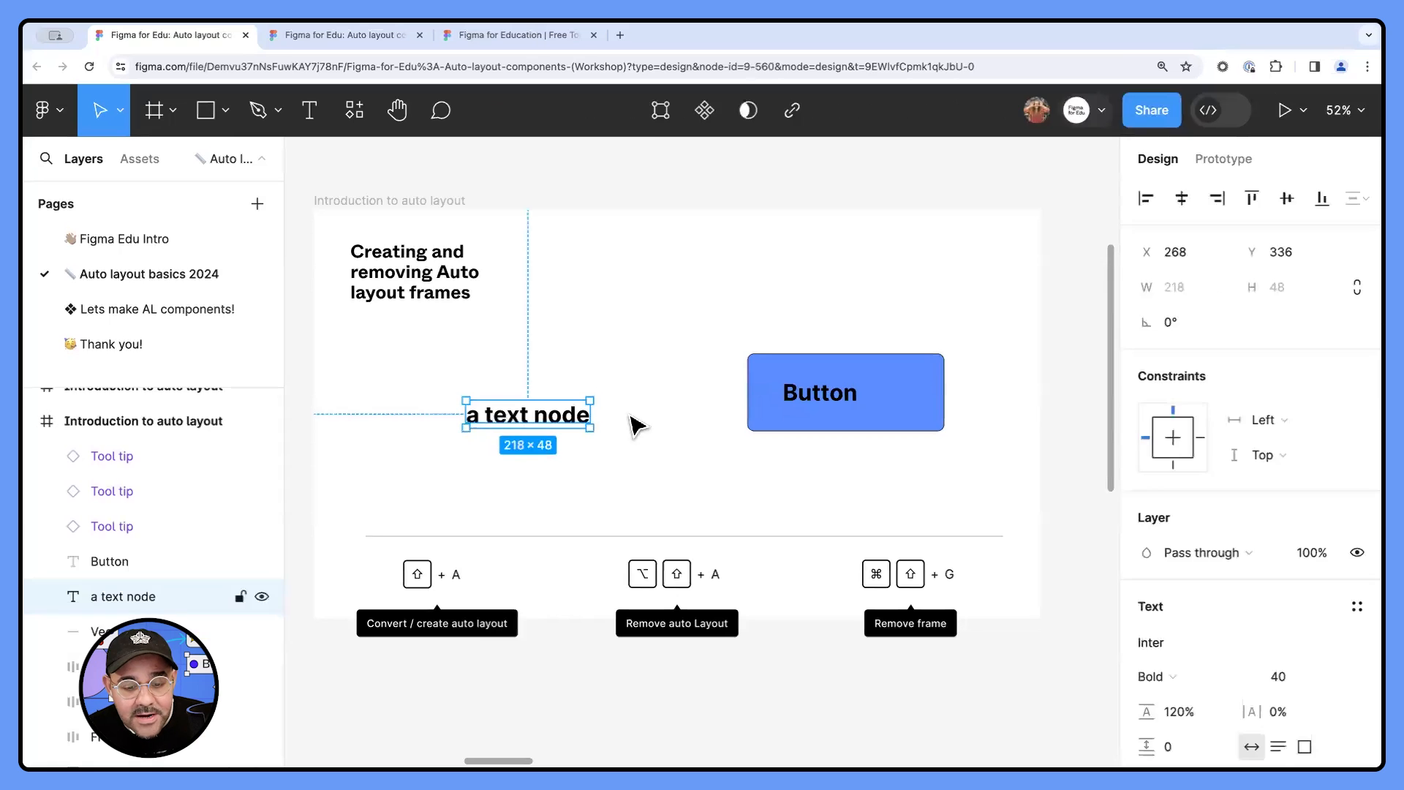
scroll(104, 606, "down", 1)
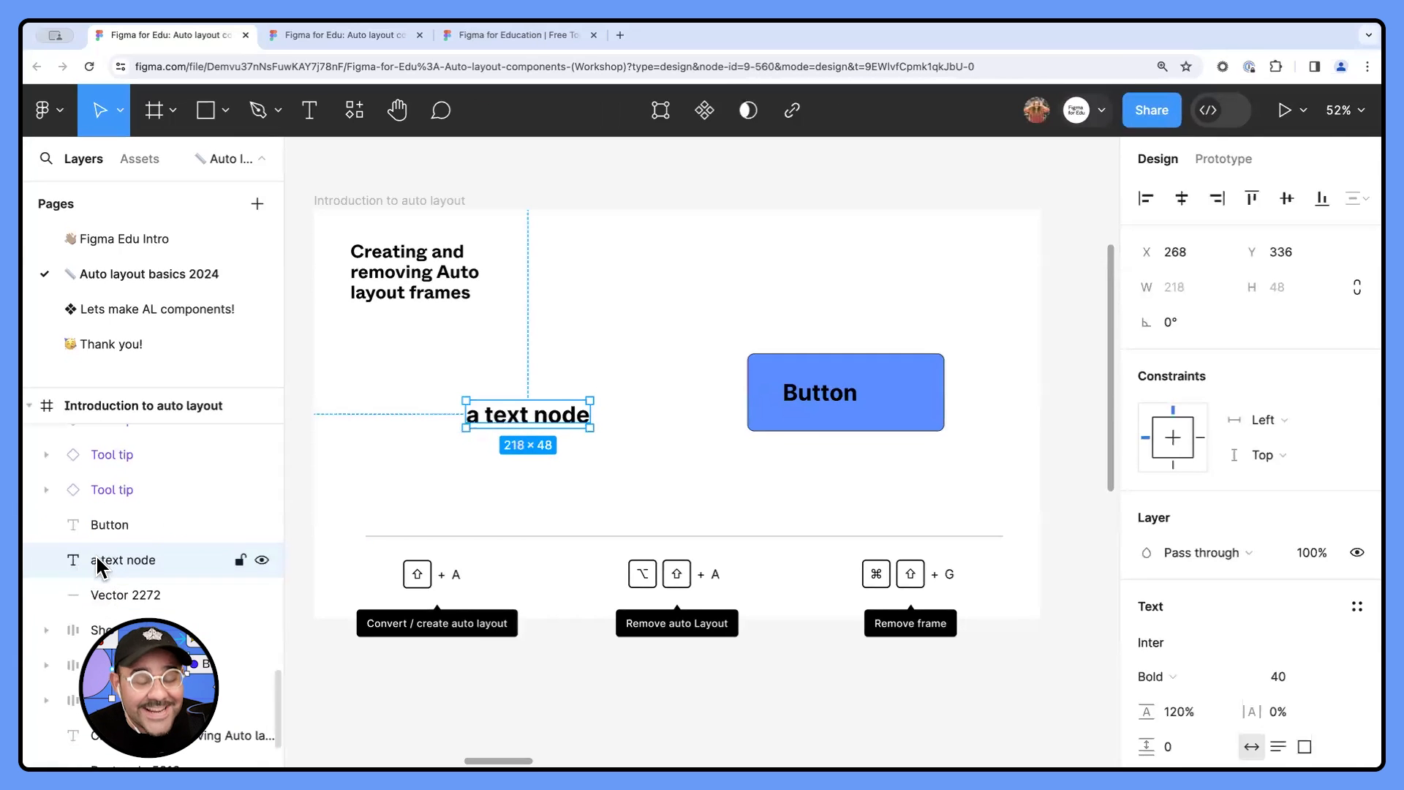
mouse_move(492, 437)
left_mouse_down()
mouse_move(458, 438)
mouse_move(481, 427)
left_mouse_up()
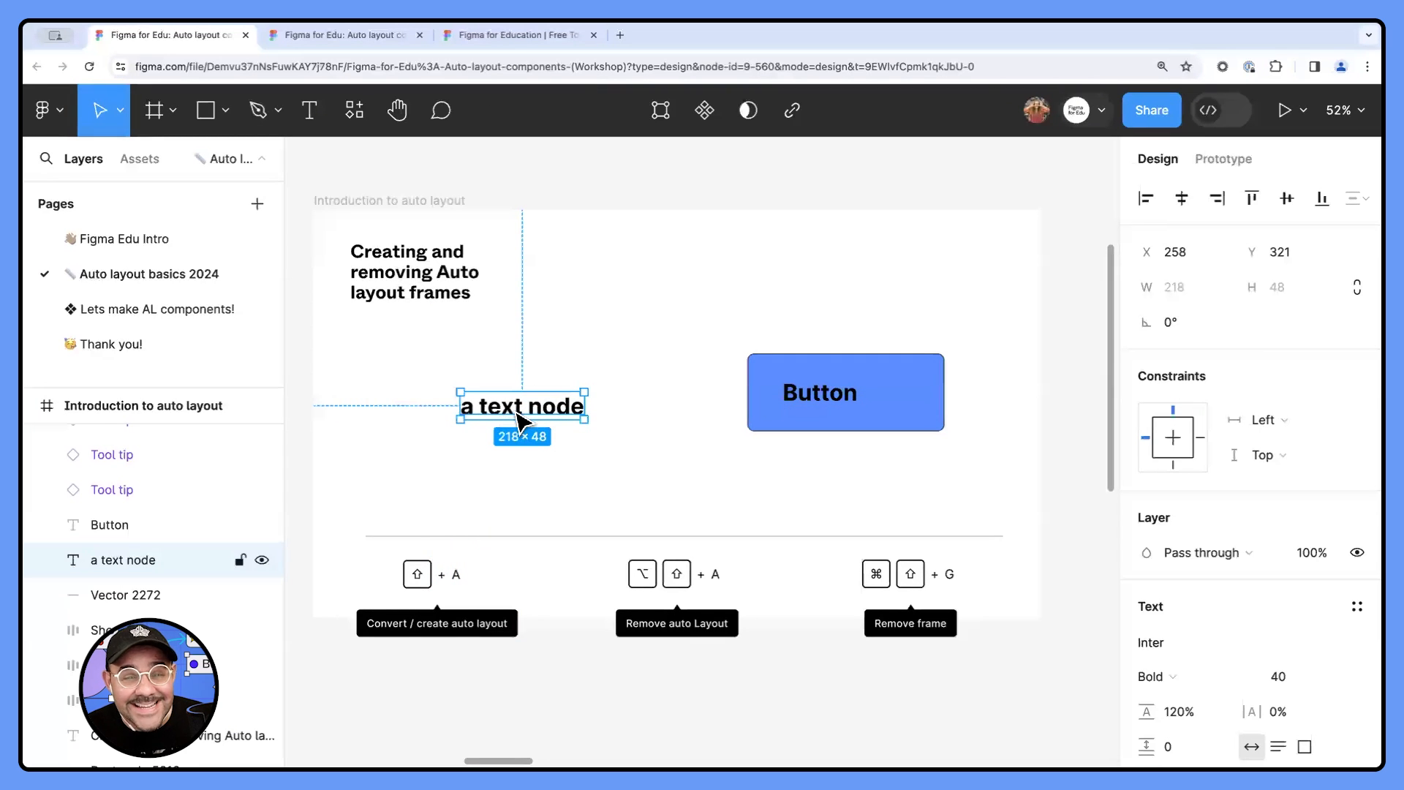
- Wrap the "a text node" text in an auto layout frame, expand that frame's layer and select the nested text
scroll(1110, 489, "down", 5)
scroll(743, 429, "up", 5)
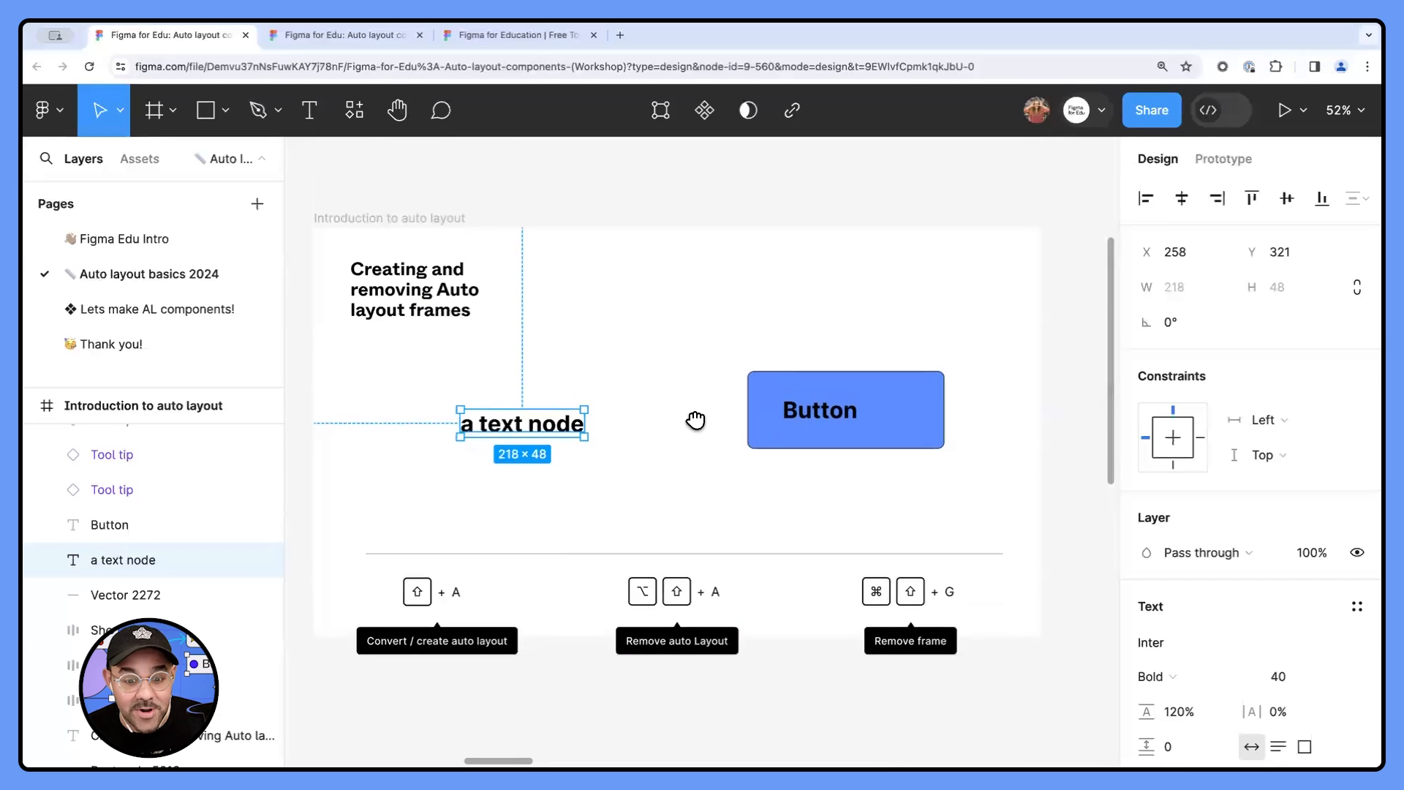
left_click_drag(695, 420, 721, 427)
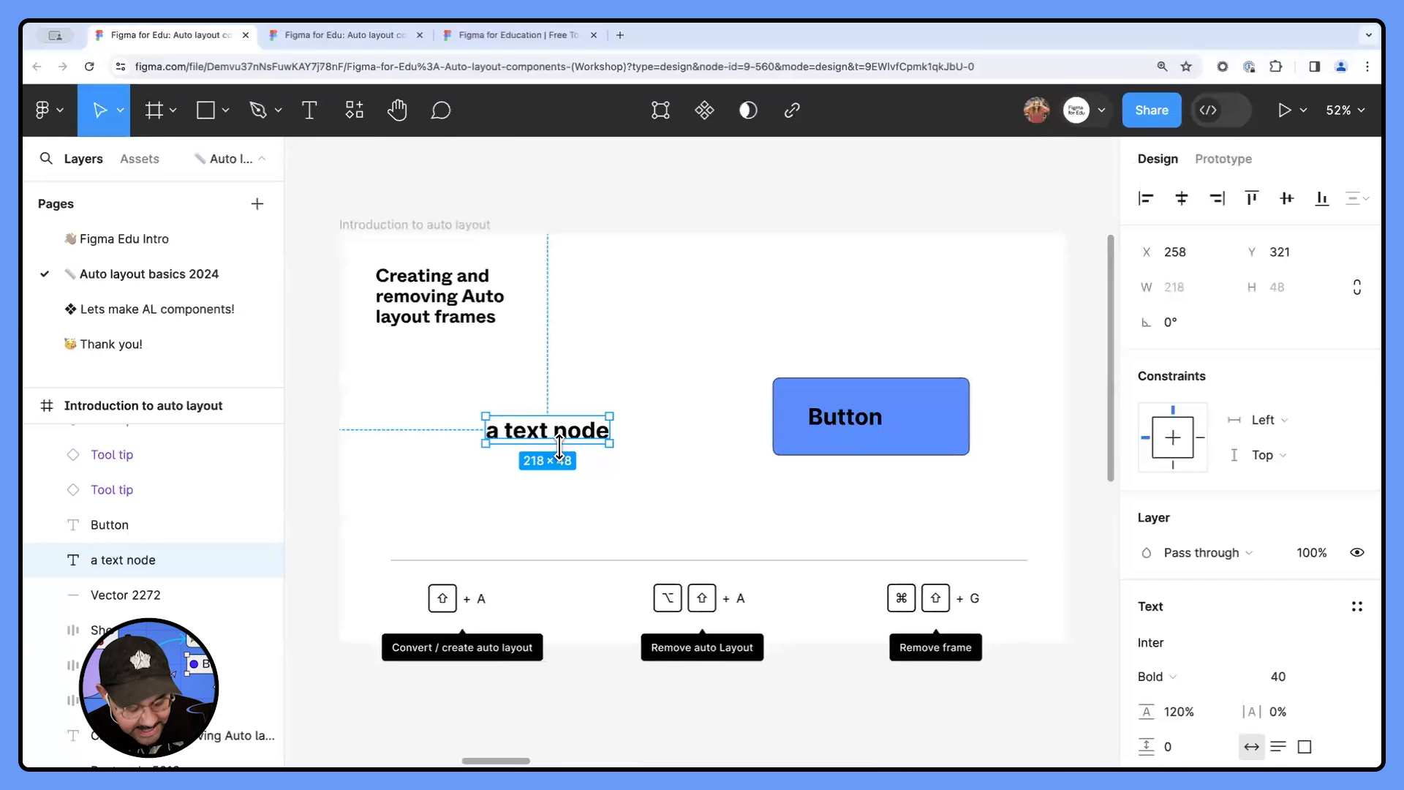
key("shift+a")
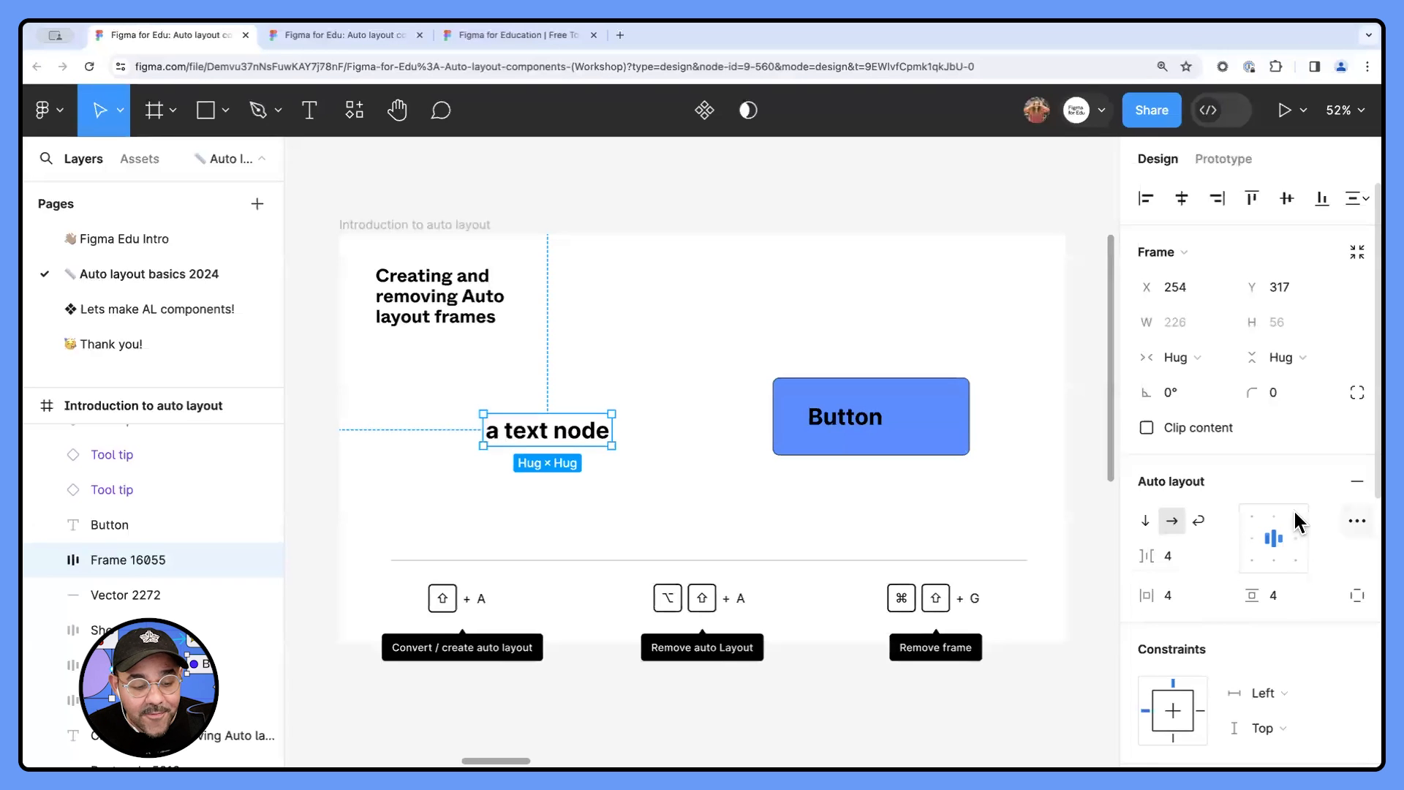
left_click(46, 560)
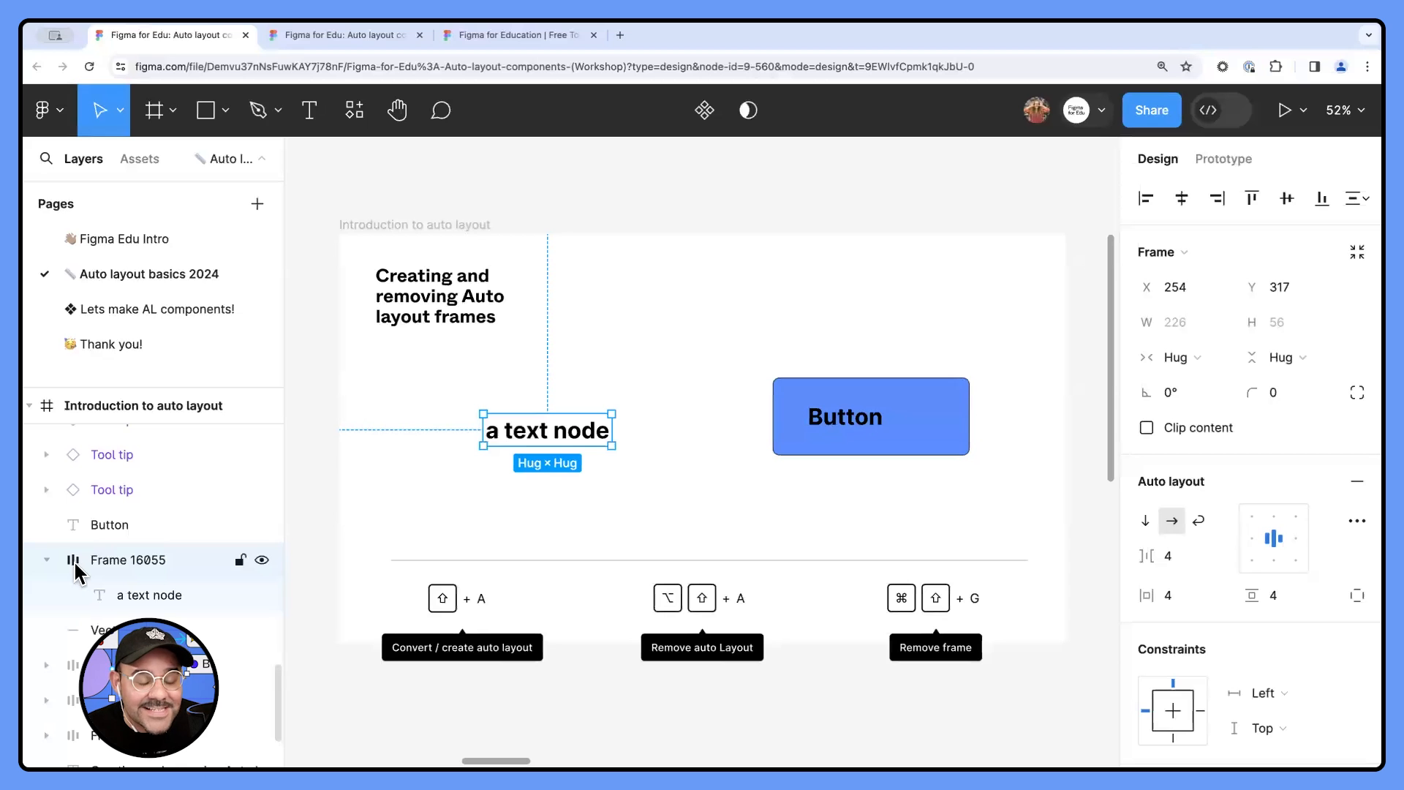
left_click(124, 597)
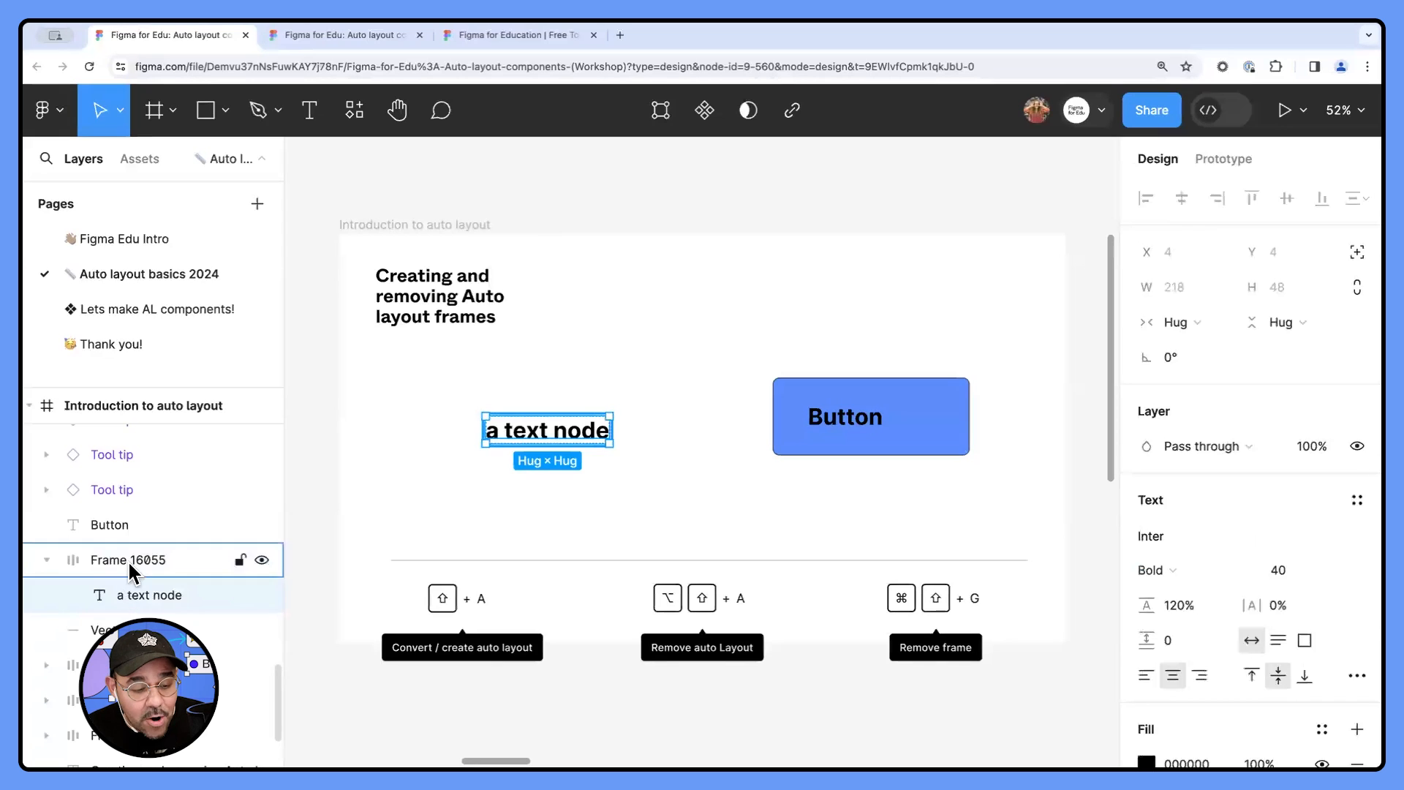
- Rename the auto layout frame around the "a text node" text as "Al Frame"
left_click(128, 559)
double_click(144, 557)
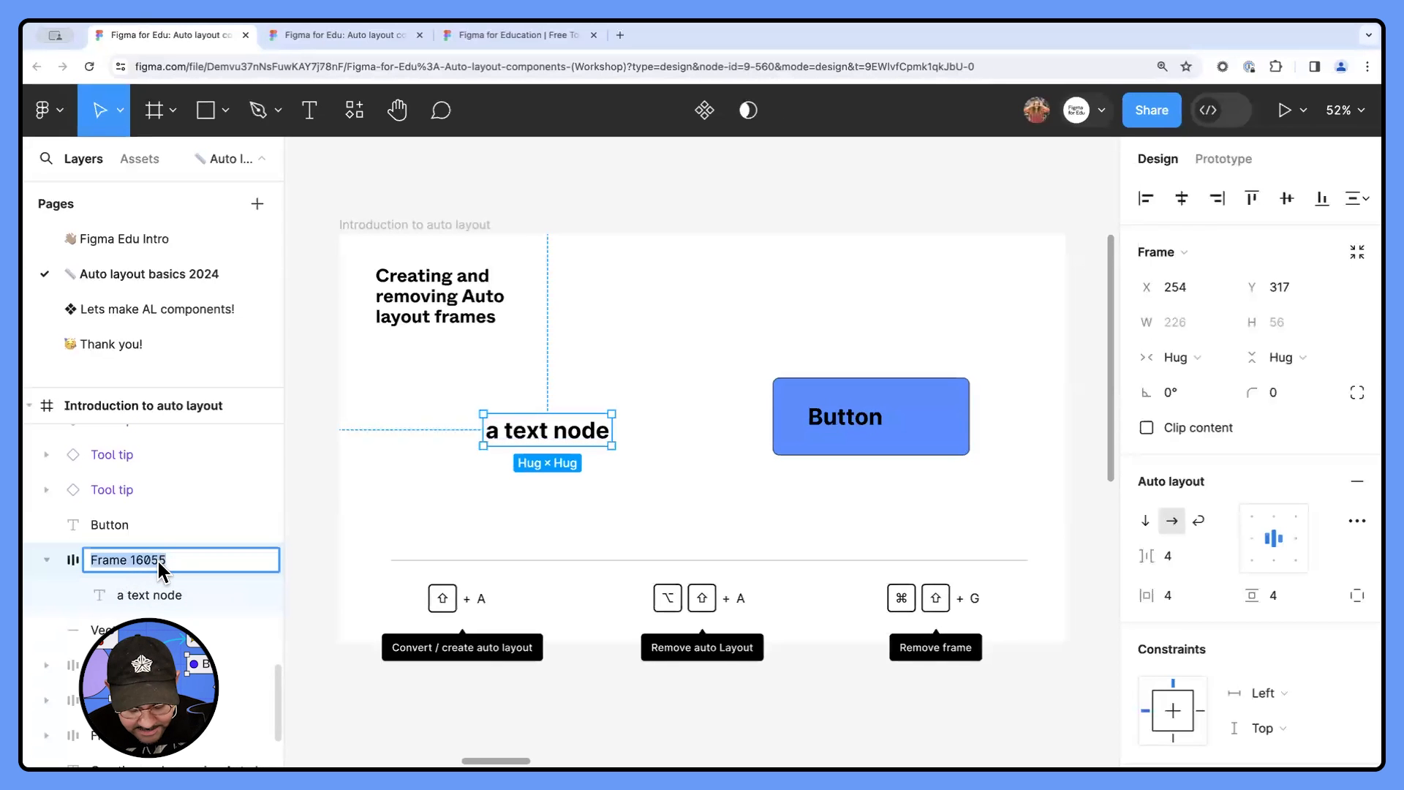
type("Al Frame")
key("Return")
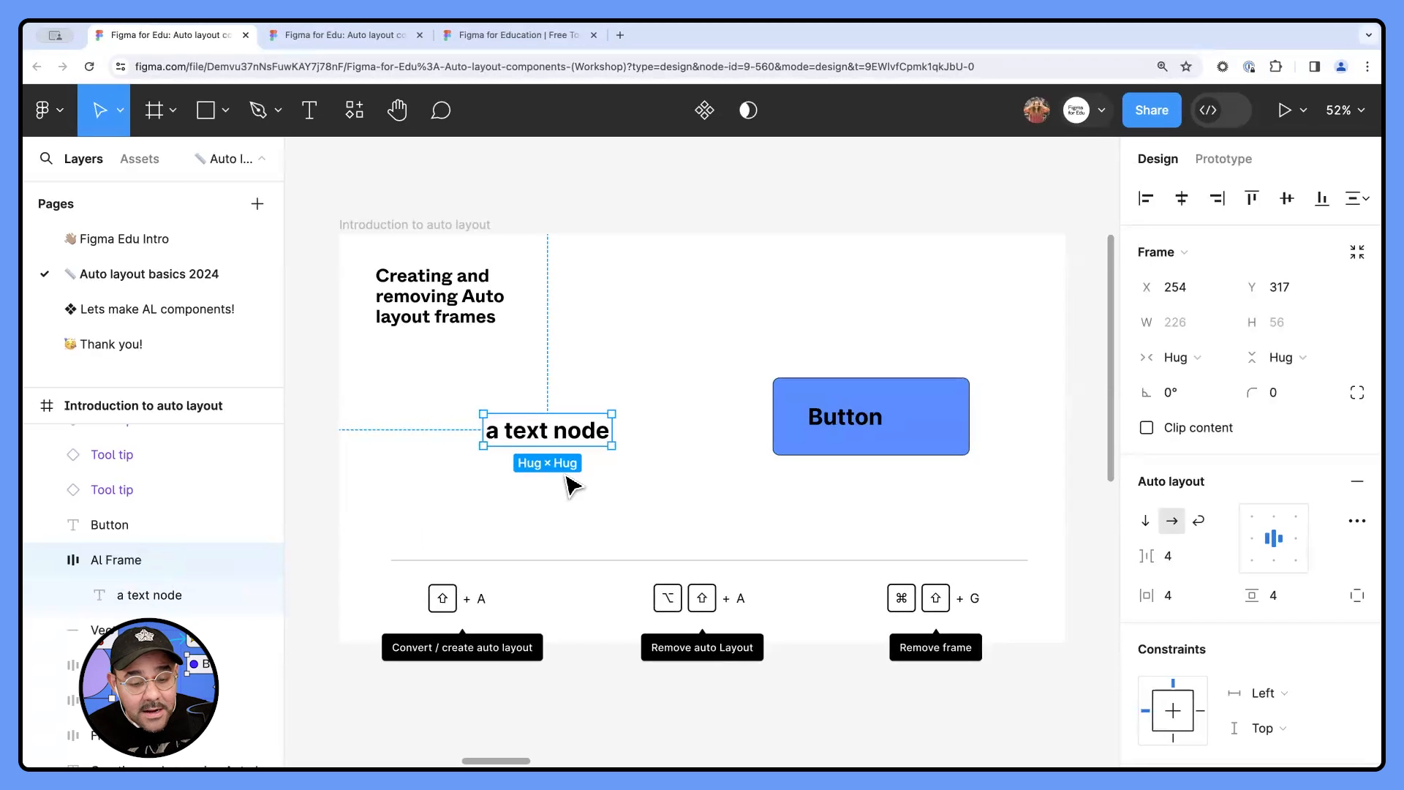
- Replace the text nested in the Al Frame with "adfsdfsdfsdf"
left_click(166, 603)
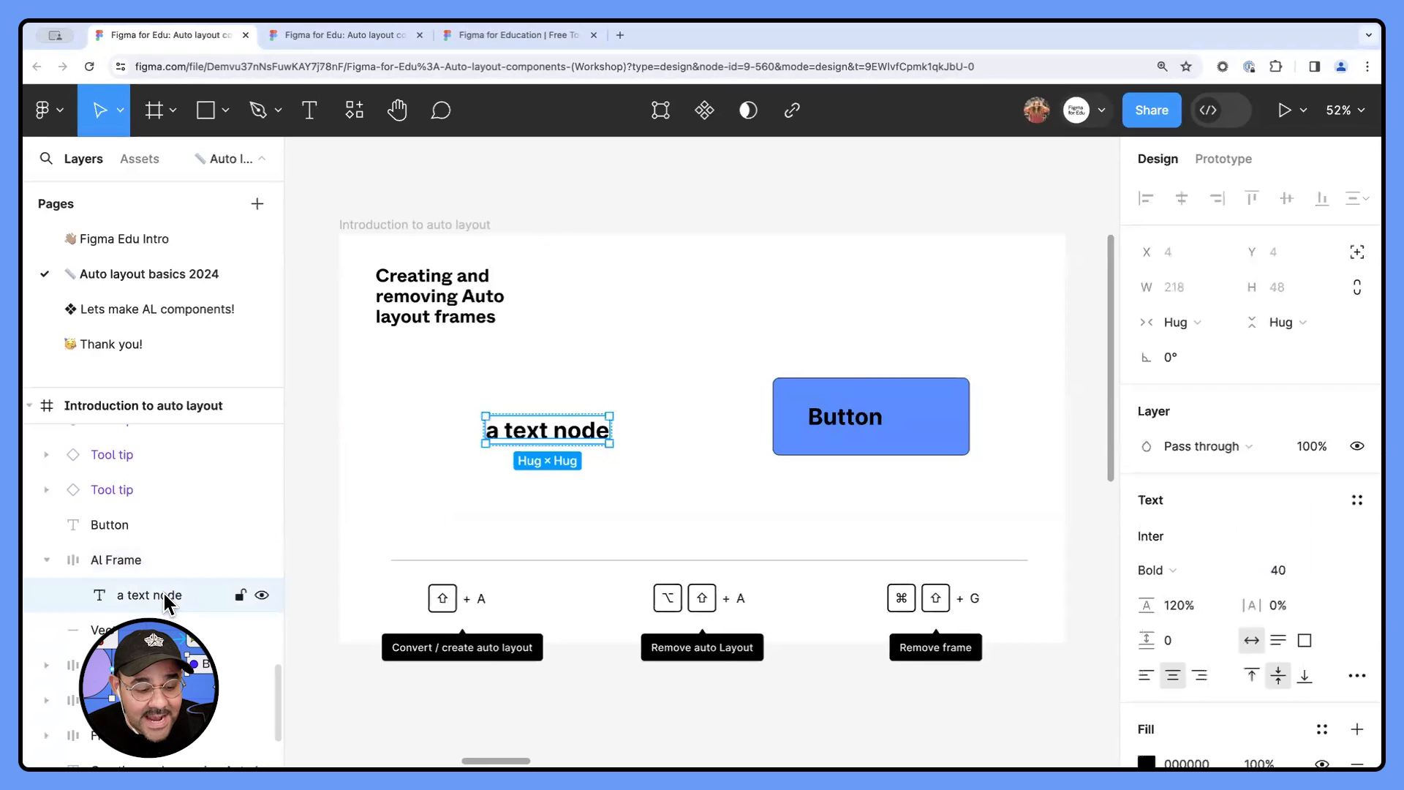
double_click(540, 432)
type("adfsdfsdfsdf")
key("Escape")
left_click(552, 512)
- Add a solid red FF2121 fill to the Al Frame
left_click(578, 443)
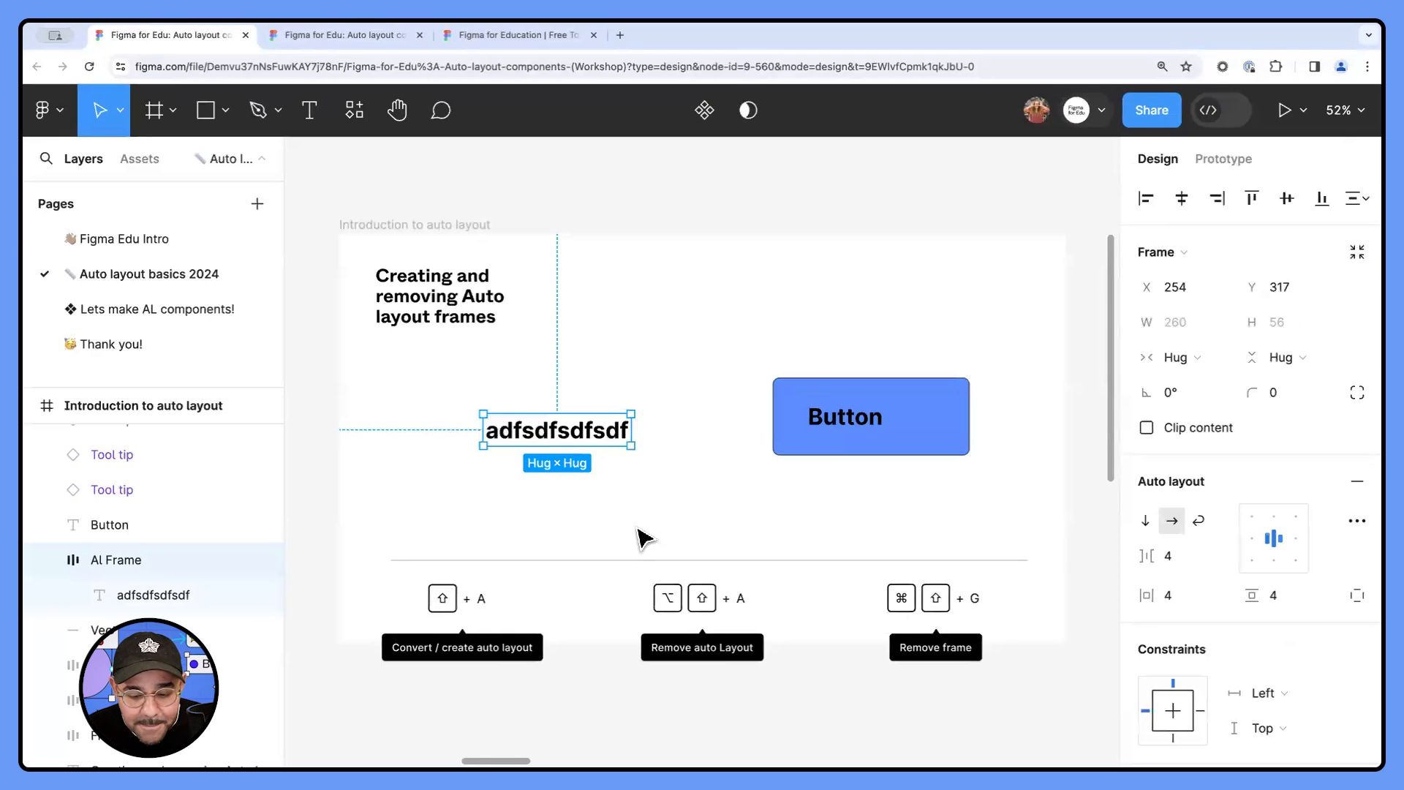
scroll(1181, 465, "down", 1)
scroll(1179, 464, "down", 10)
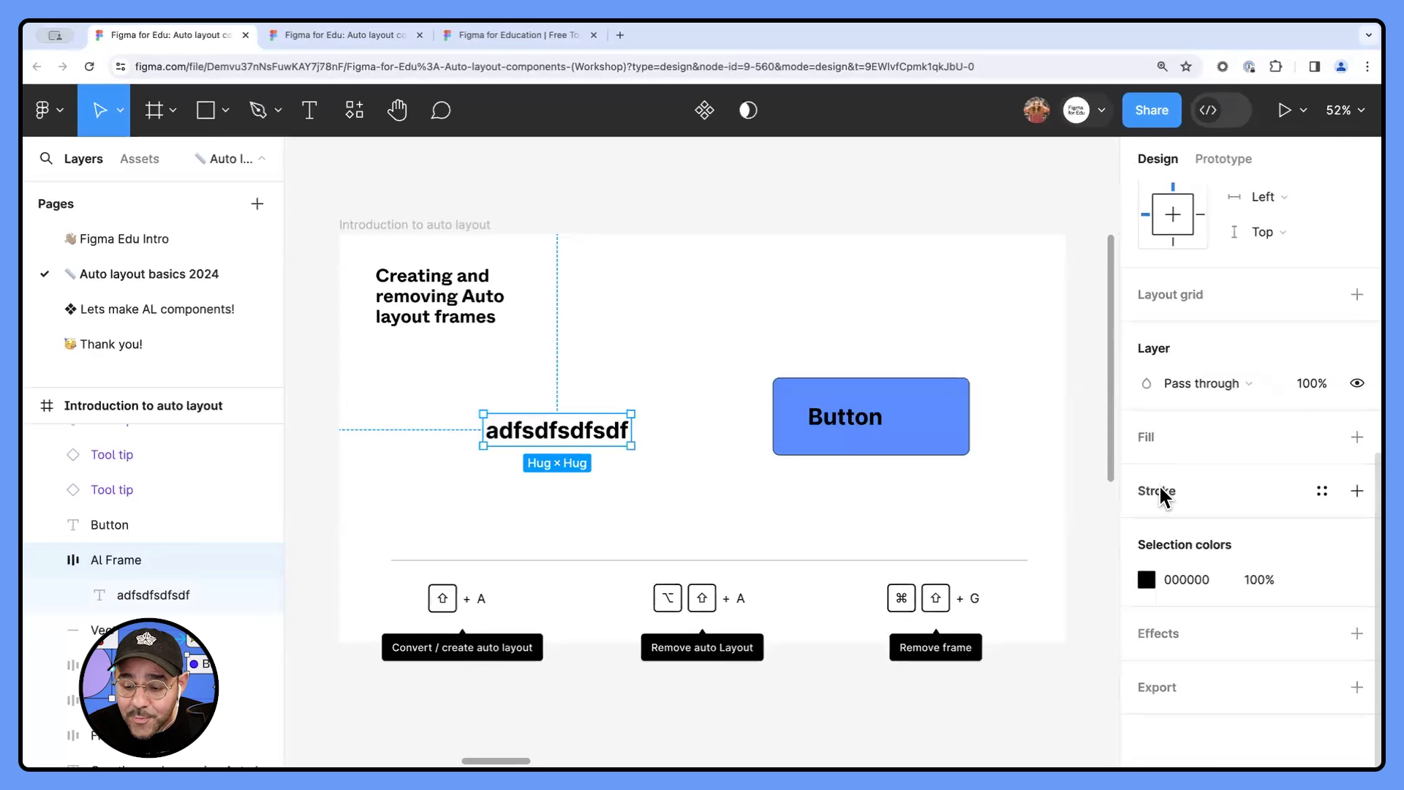
left_click(1155, 439)
left_click(1150, 473)
left_click_drag(1090, 351, 1090, 230)
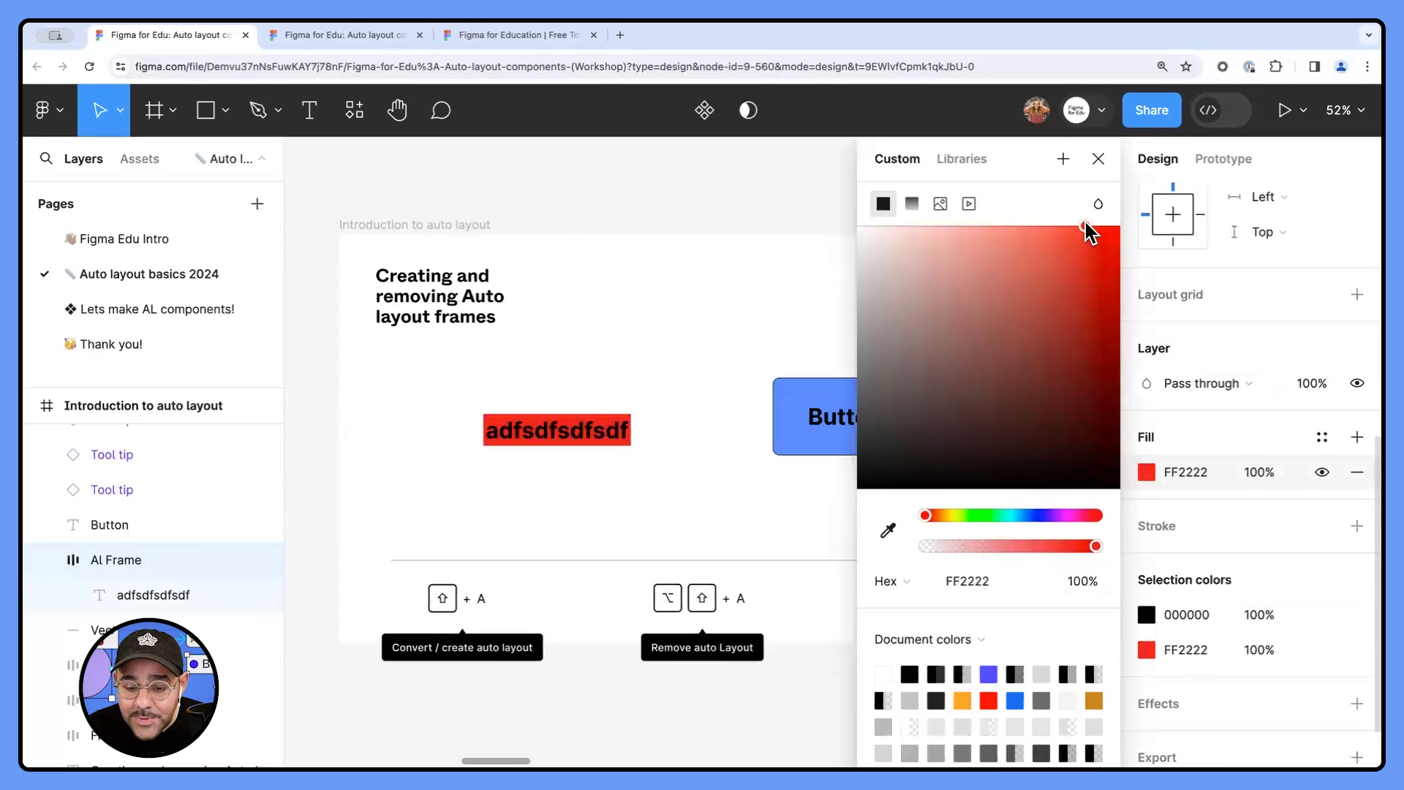
- Recolor the Al Frame's fill to blue 577CFF and finally to green 34FF48
left_click(1033, 514)
left_click(1024, 227)
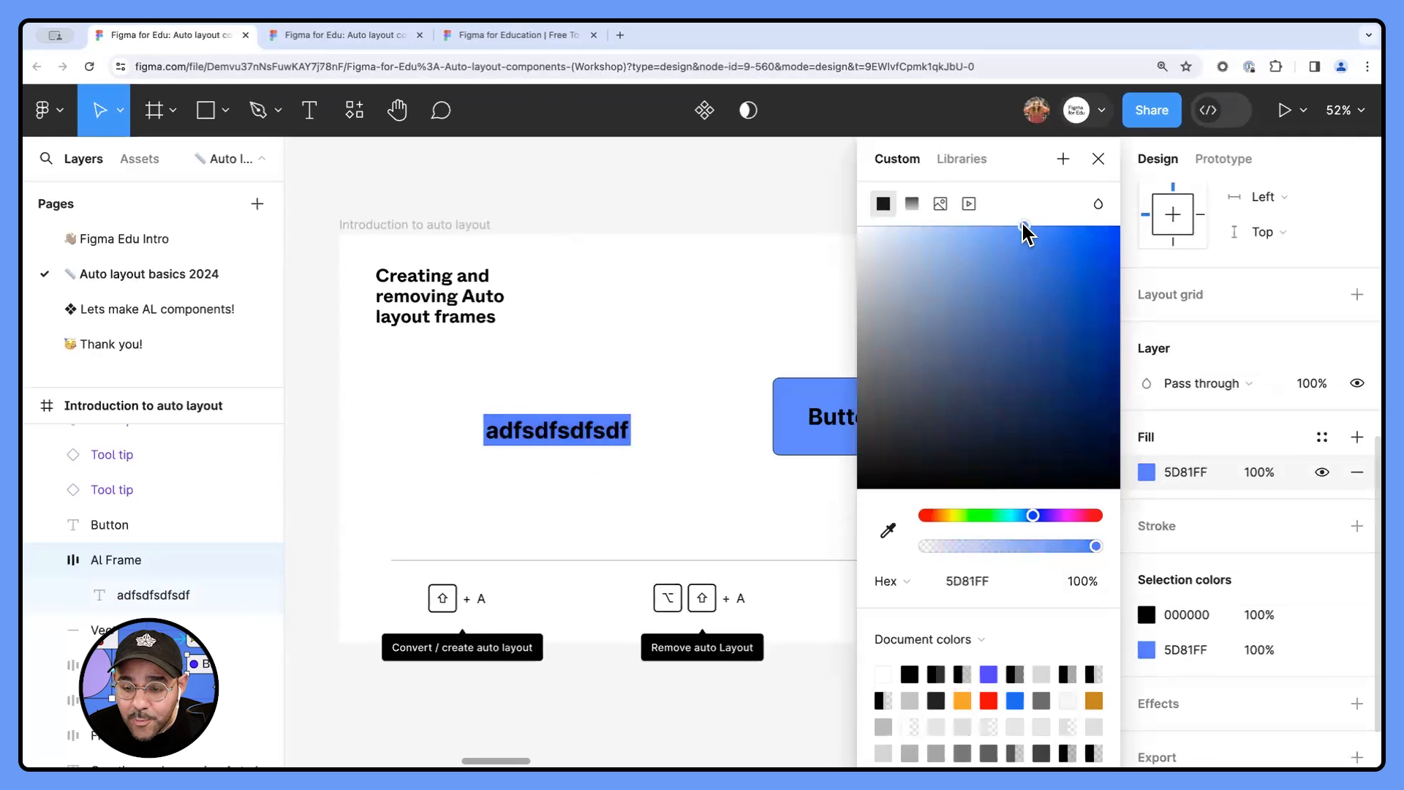
left_click(984, 516)
left_click(1059, 227)
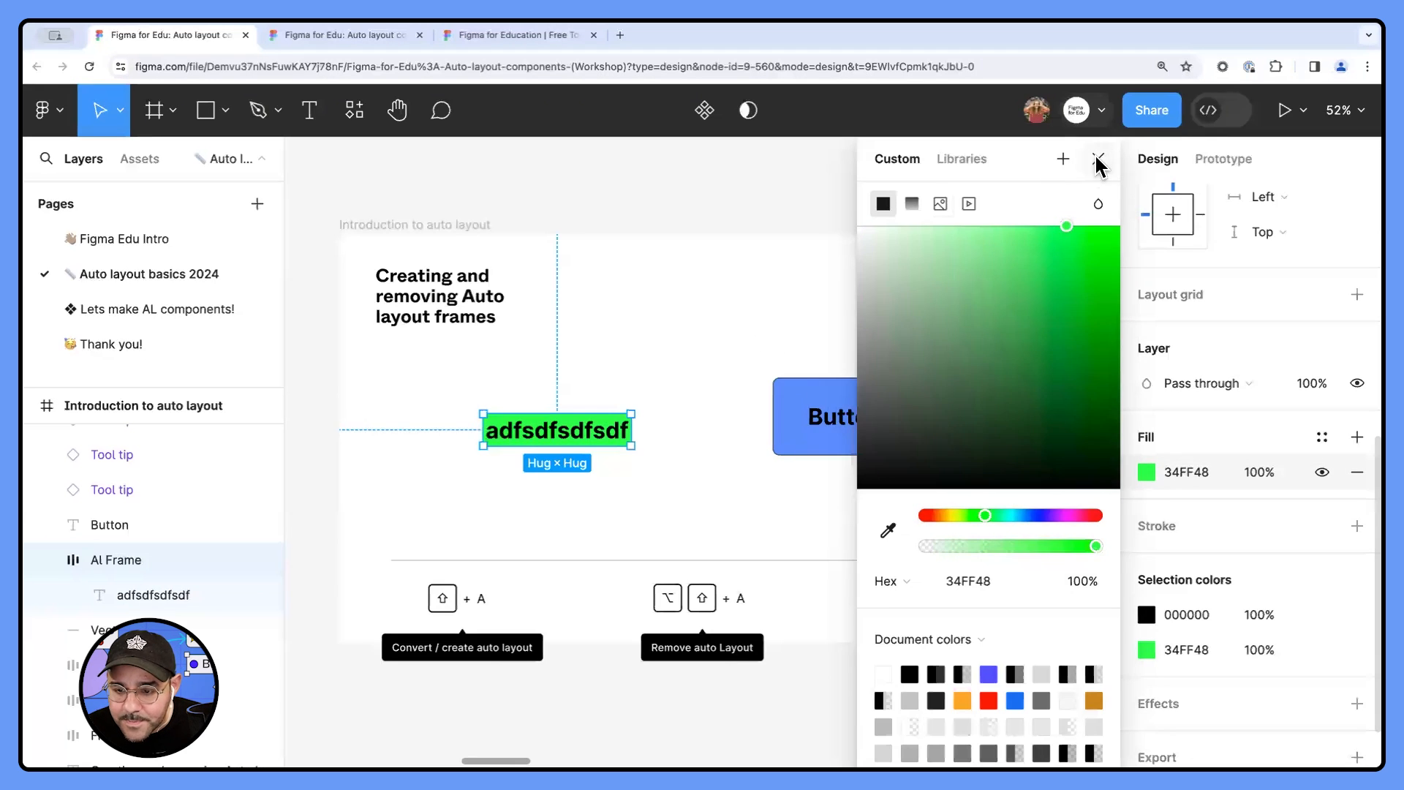
left_click(1099, 159)
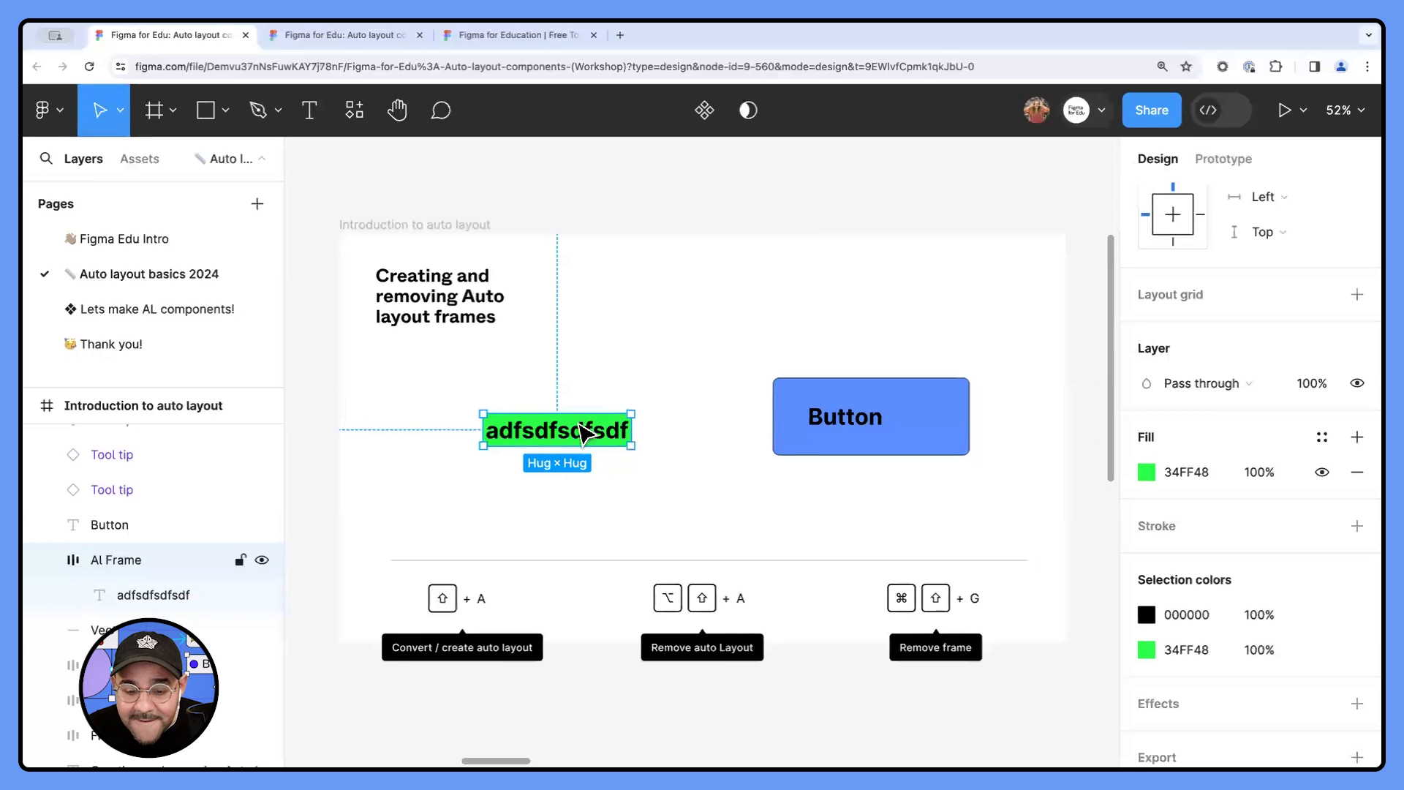
- Increase the Al Frame's horizontal and vertical padding to 26 each
scroll(1164, 474, "up", 3)
scroll(1160, 469, "up", 4)
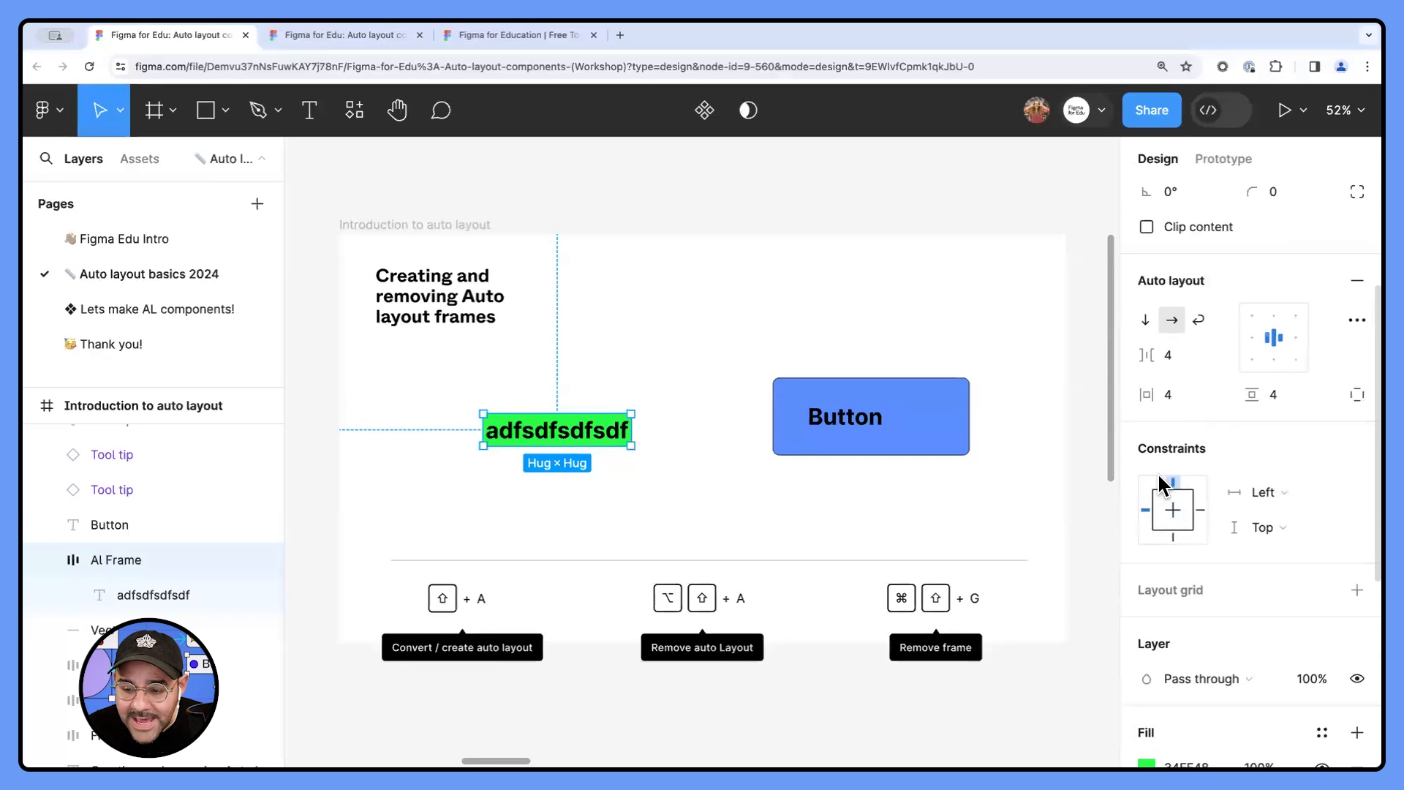
left_click_drag(1151, 519, 1283, 519)
left_click(790, 508)
- Replace the text inside the green Al Frame with "asdasdasdasdasd"
left_click(589, 448)
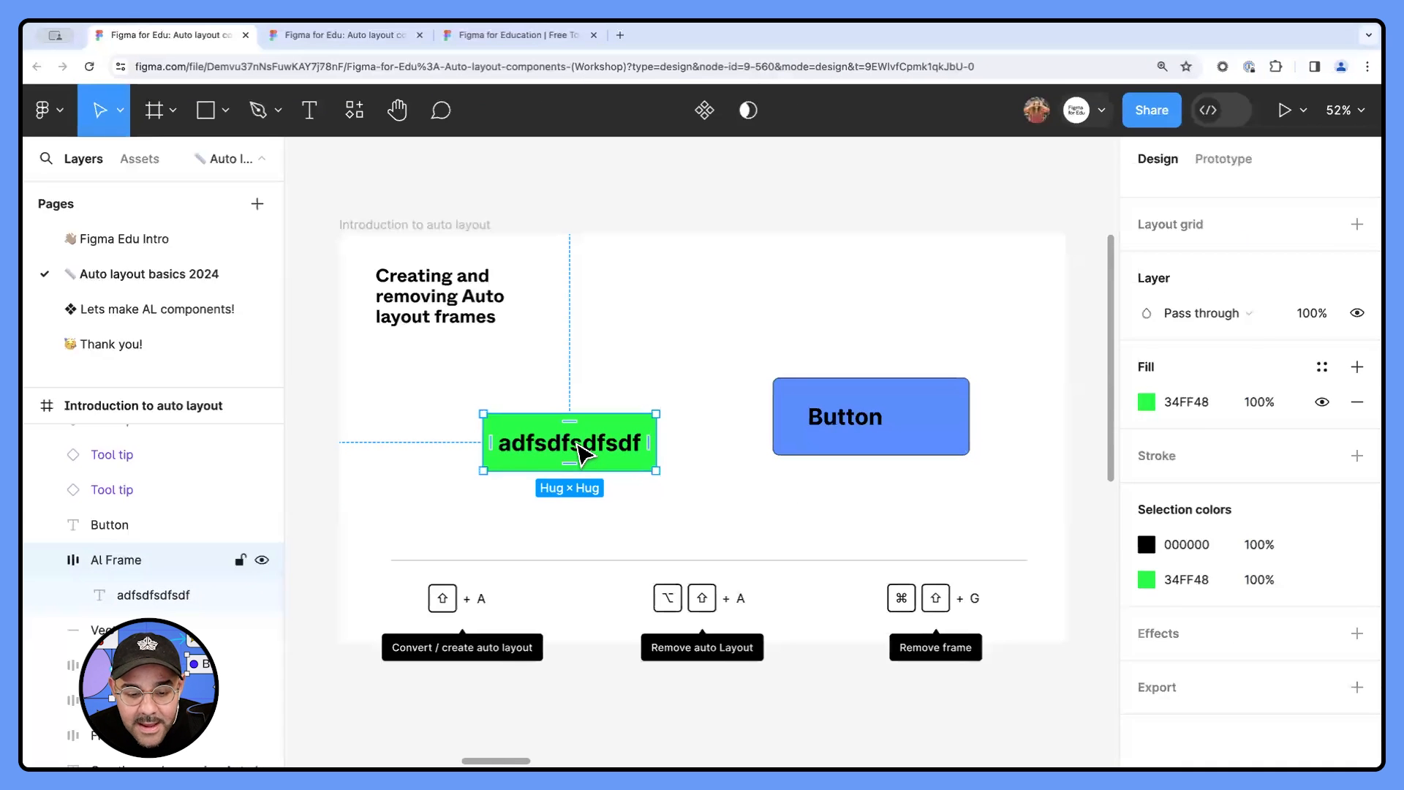
double_click(582, 454)
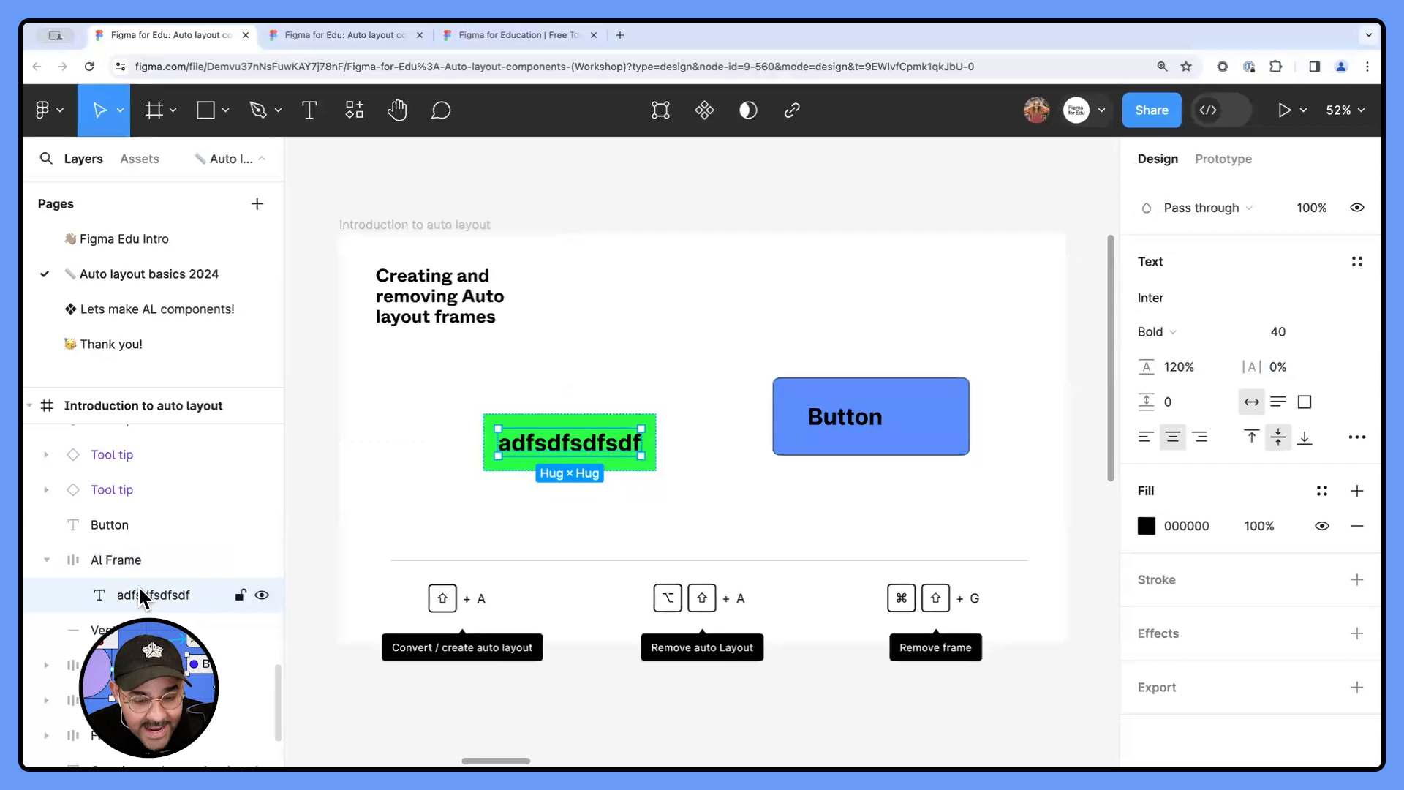
double_click(542, 444)
type("asdasdasdasdasd")
left_click(578, 531)
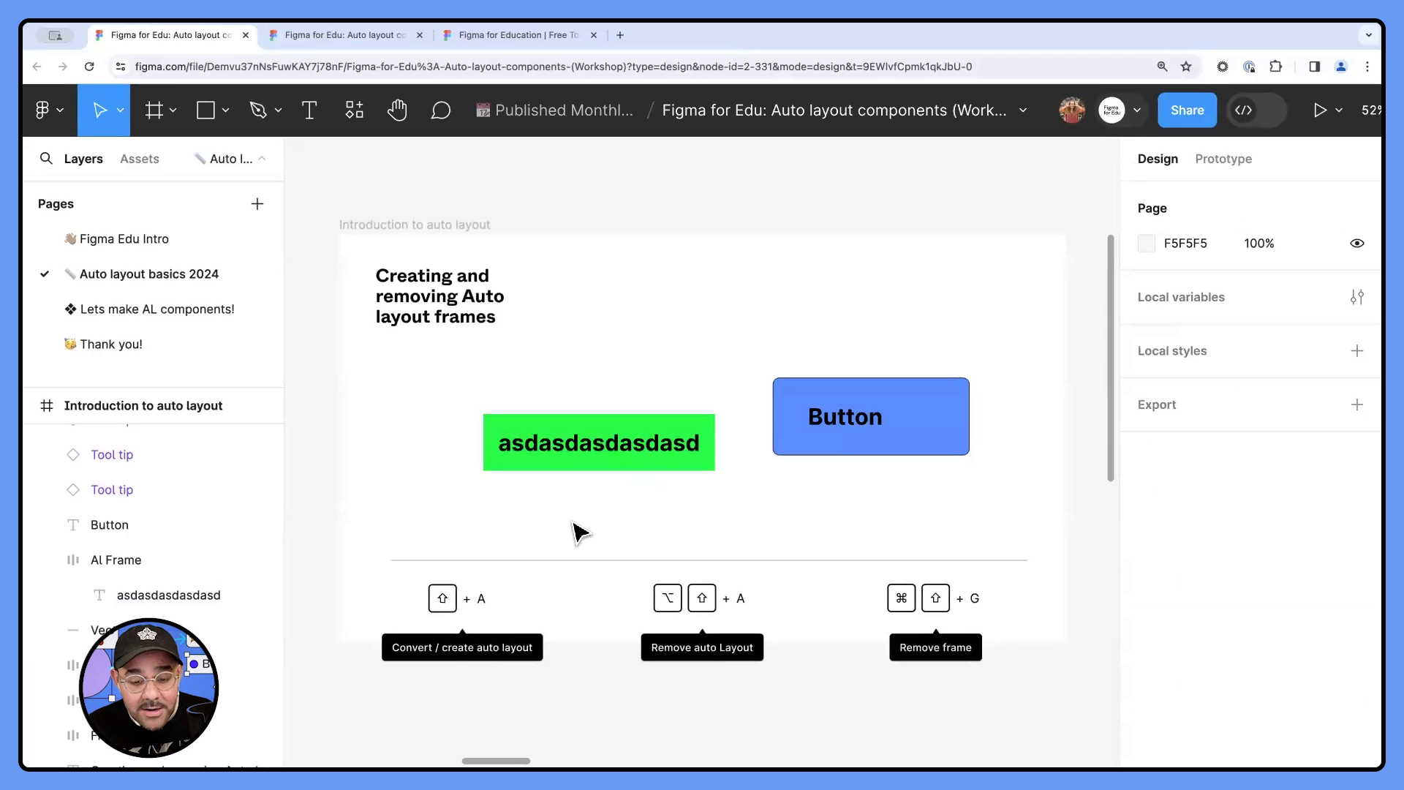
- Move the green Al Frame to about X 109, Y 290
left_click(589, 448)
left_click_drag(604, 448, 566, 459)
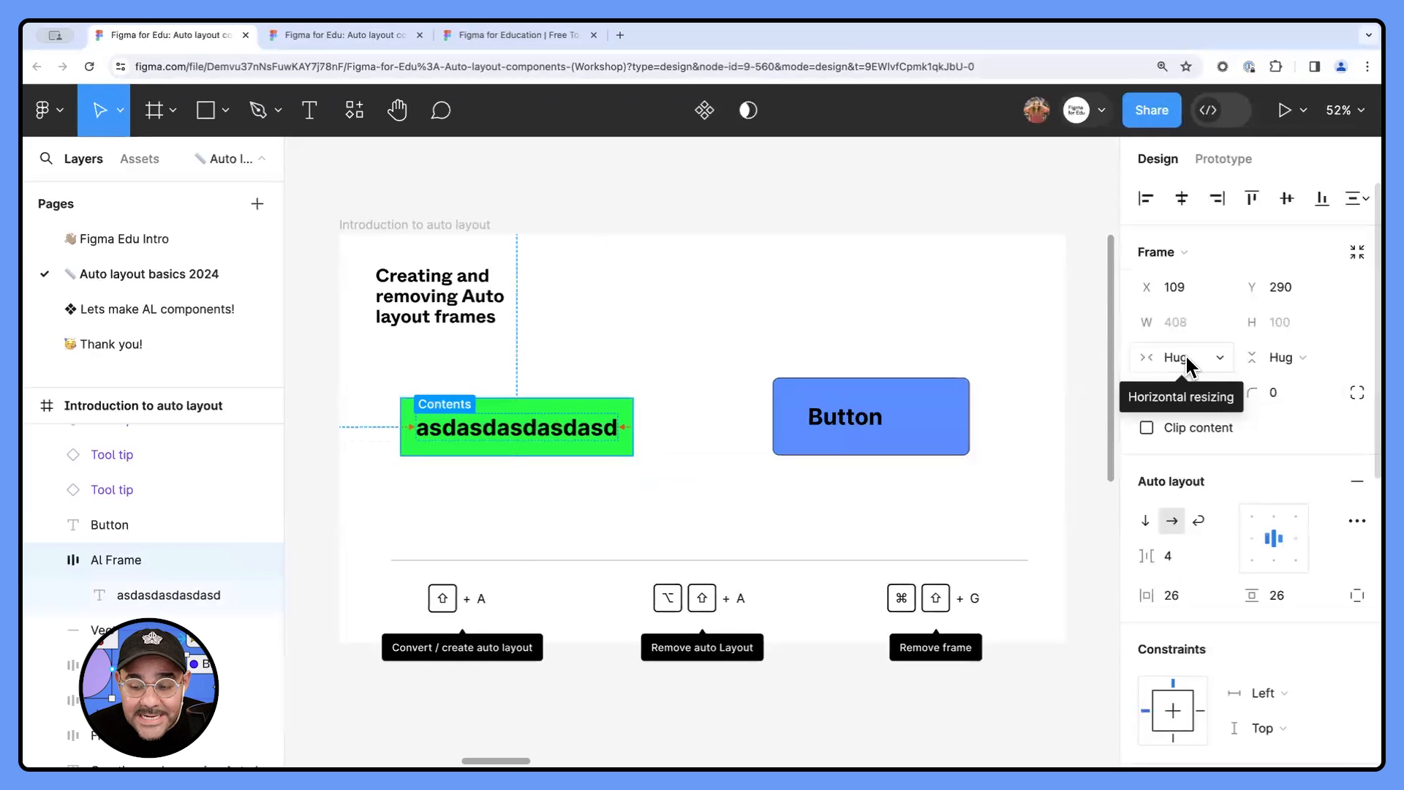
left_click(673, 463)
- Narrow the green Al Frame to a fixed width of about 217 and restore its horizontal resizing to Hug contents
left_click(594, 441)
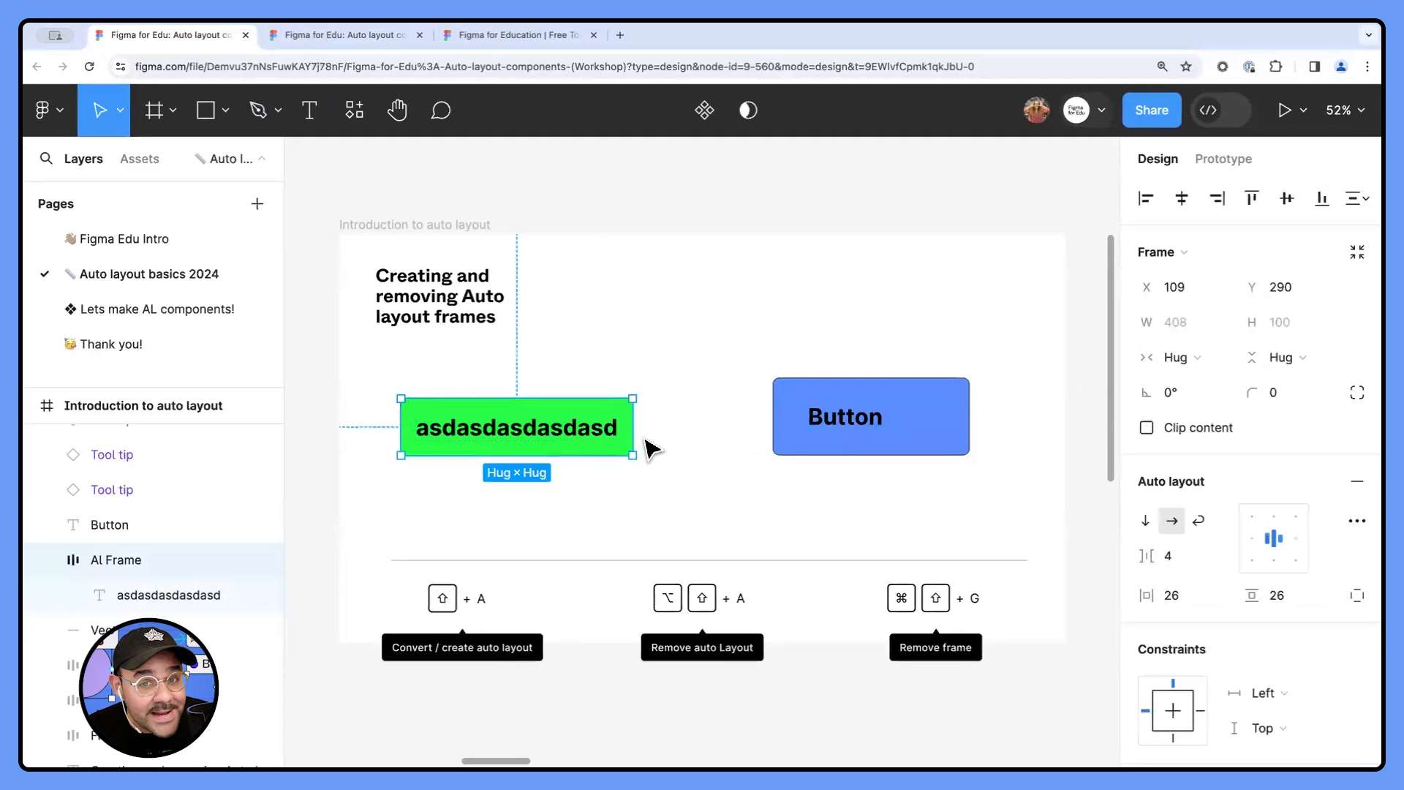
left_click_drag(633, 438, 524, 439)
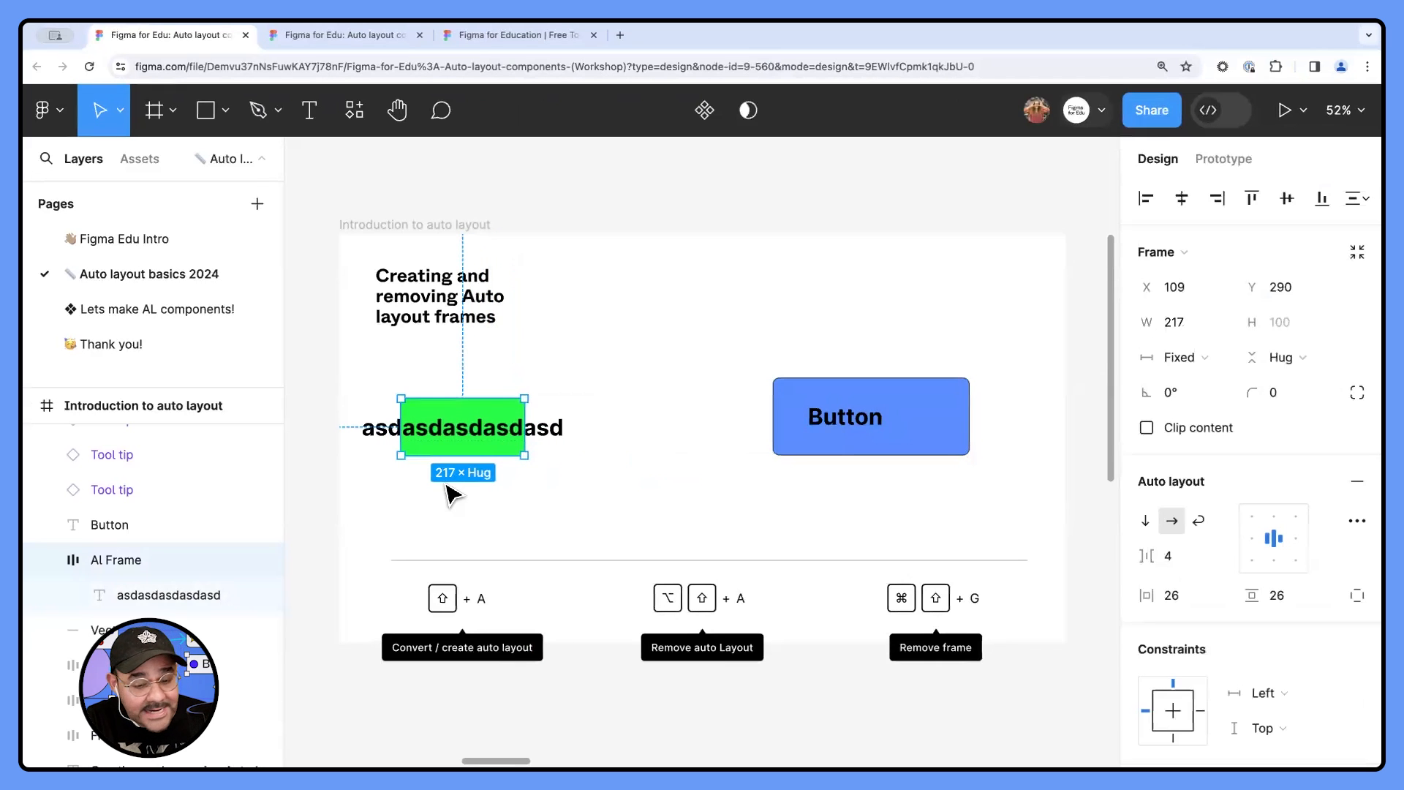
left_click(1207, 362)
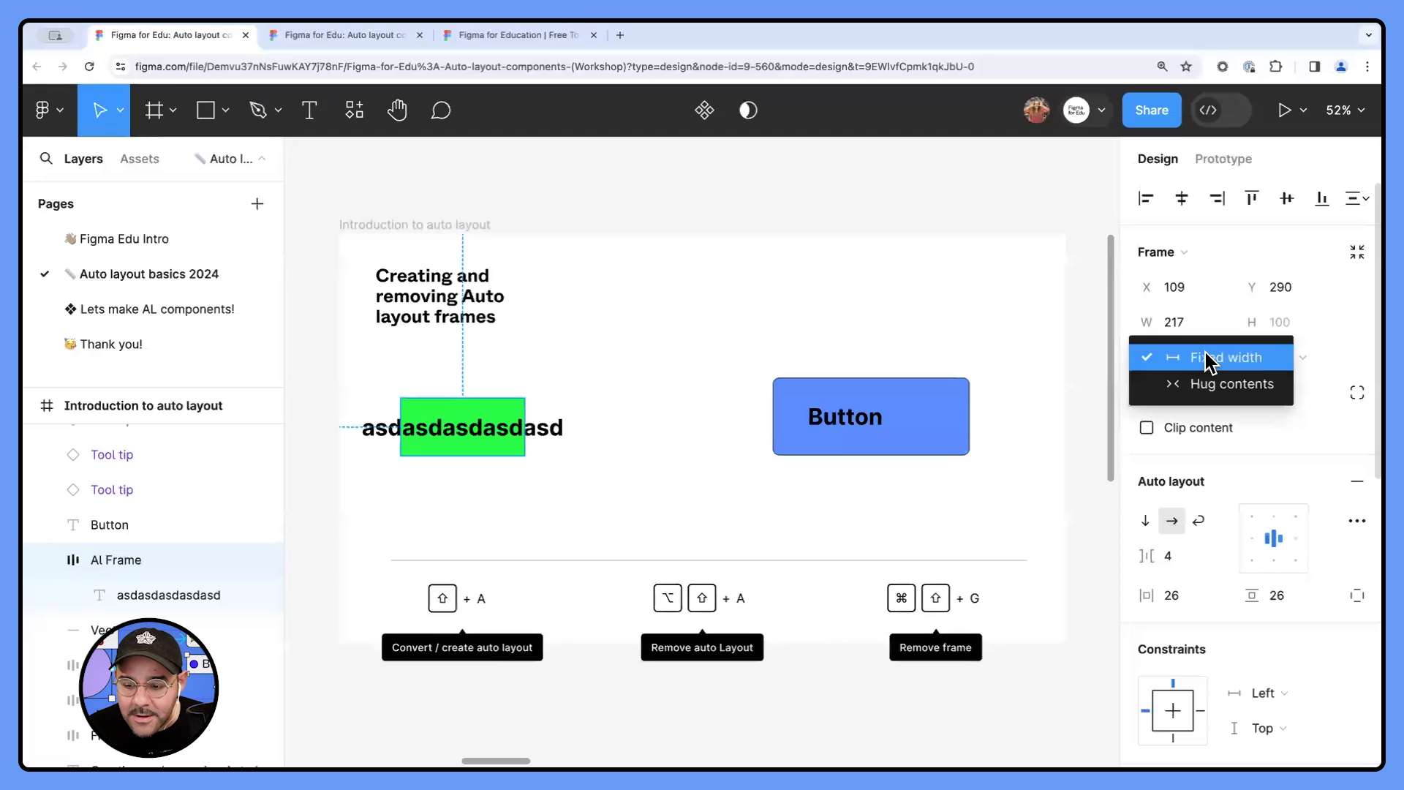
left_click(1207, 385)
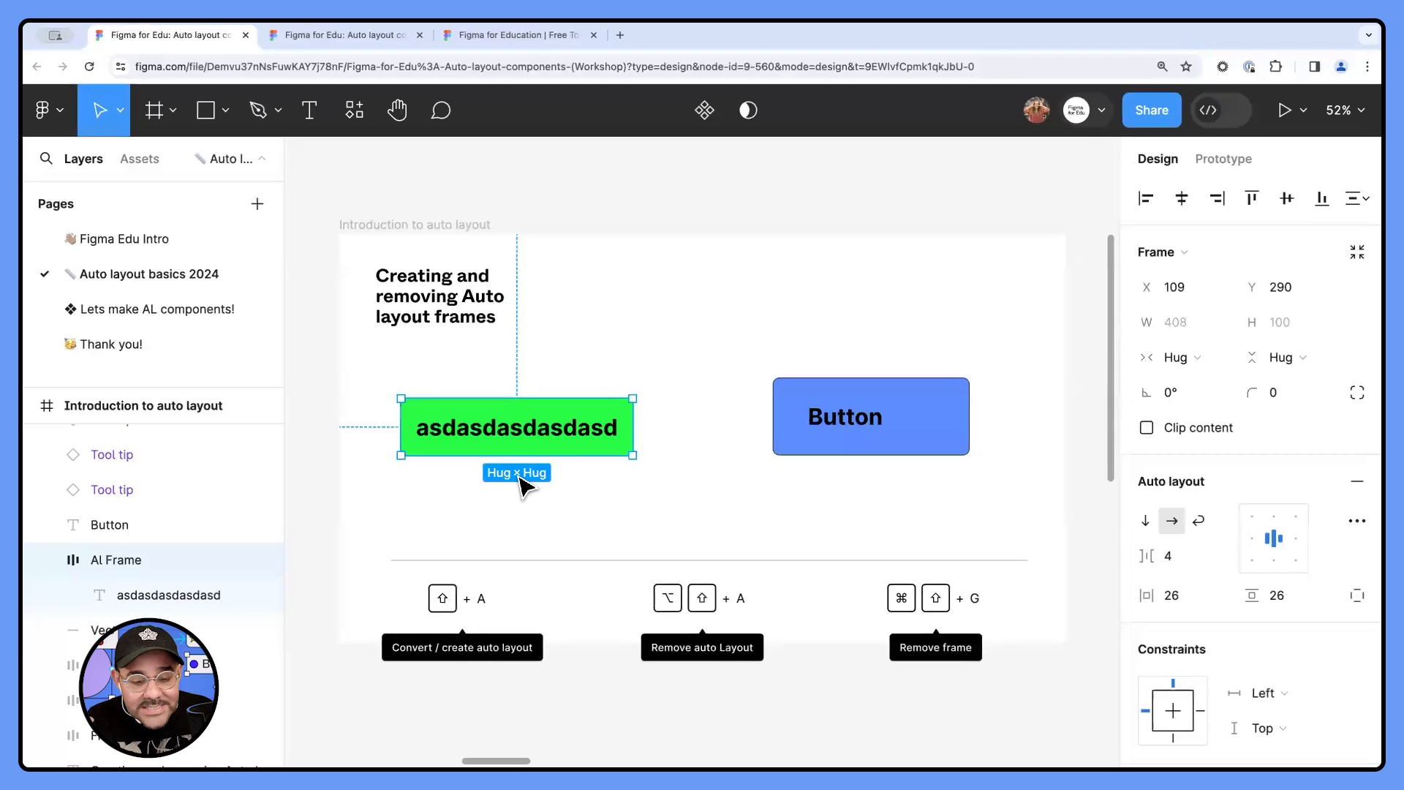
left_click(778, 480)
- Move the "Button" text to about X 884, Y 268 and delete the blue rectangle behind it
scroll(731, 486, "right", 3)
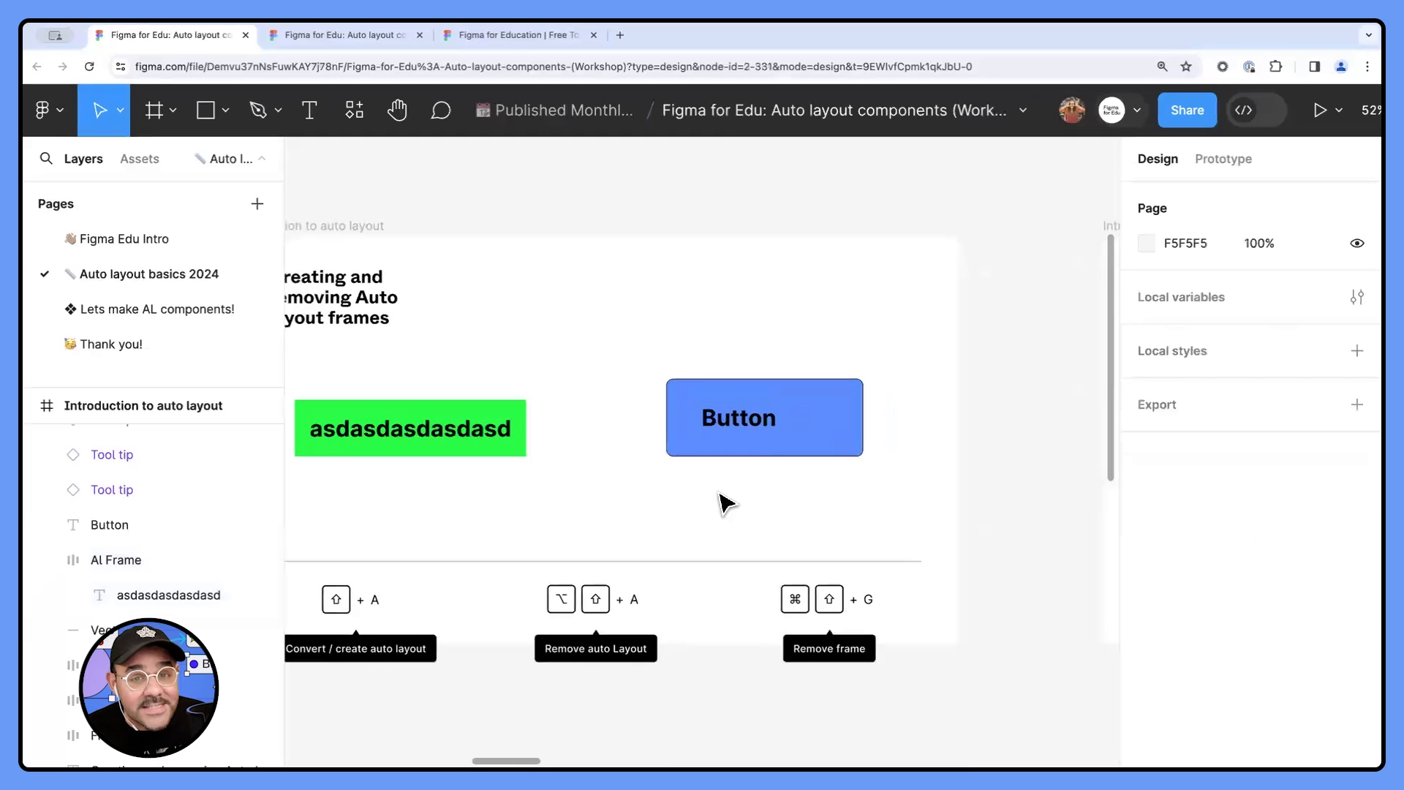
mouse_move(736, 431)
left_mouse_down()
mouse_move(753, 335)
mouse_move(753, 432)
left_mouse_up()
left_click(765, 397)
key("Delete")
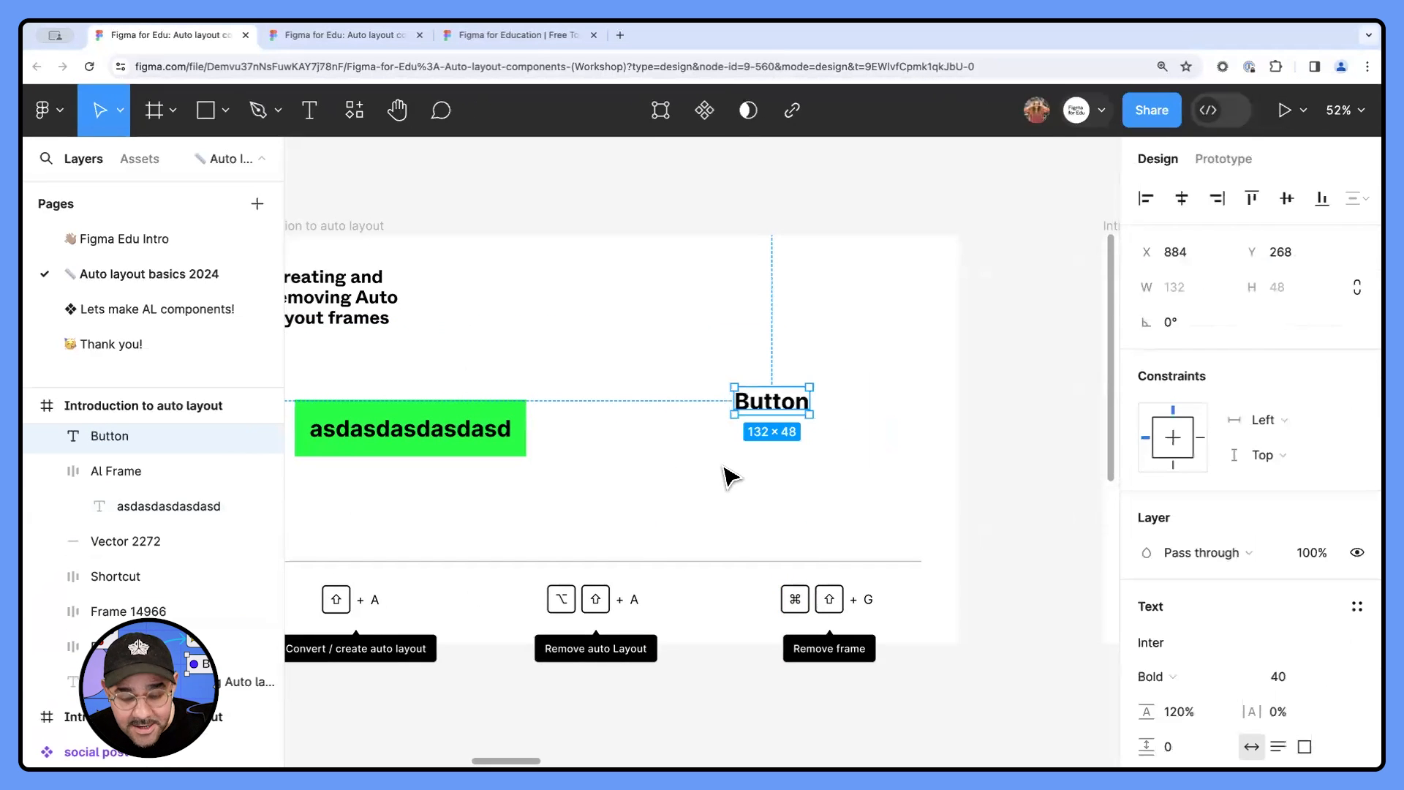
- Draw a rectangle about 292 × 163 around the "Button" text and reorder its layer below the text
key("r")
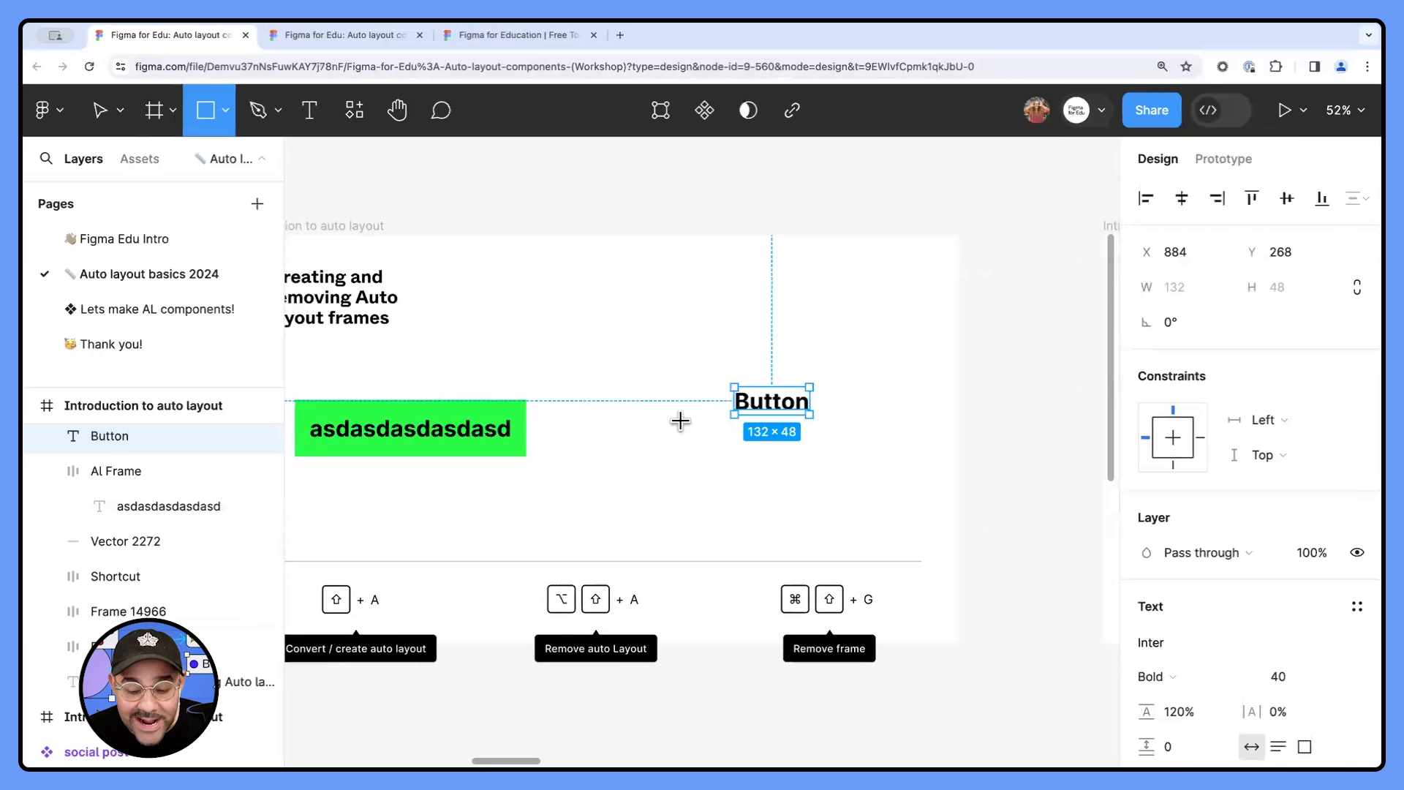
left_click(223, 120)
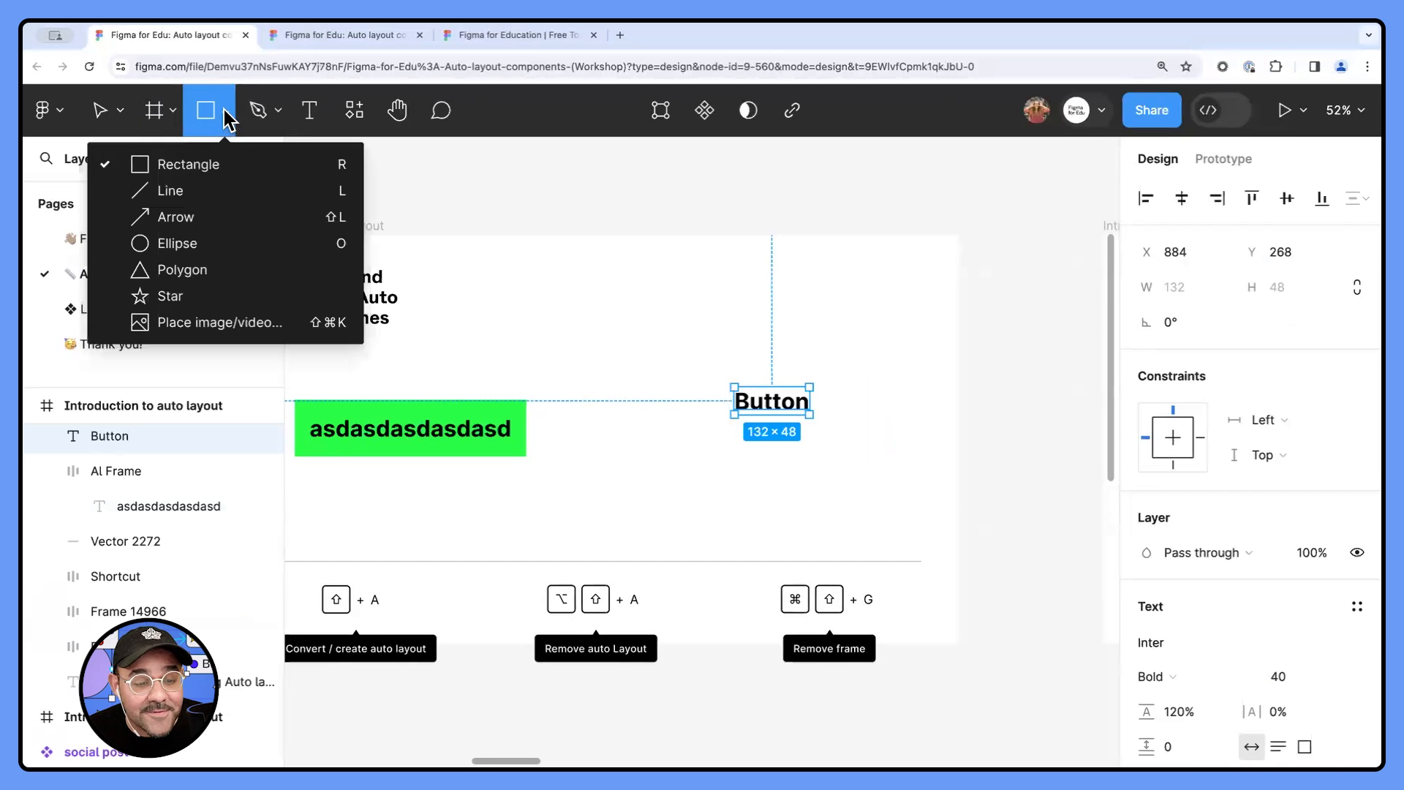
left_click(217, 169)
mouse_move(702, 356)
left_mouse_down()
mouse_move(814, 448)
mouse_move(868, 449)
left_mouse_up()
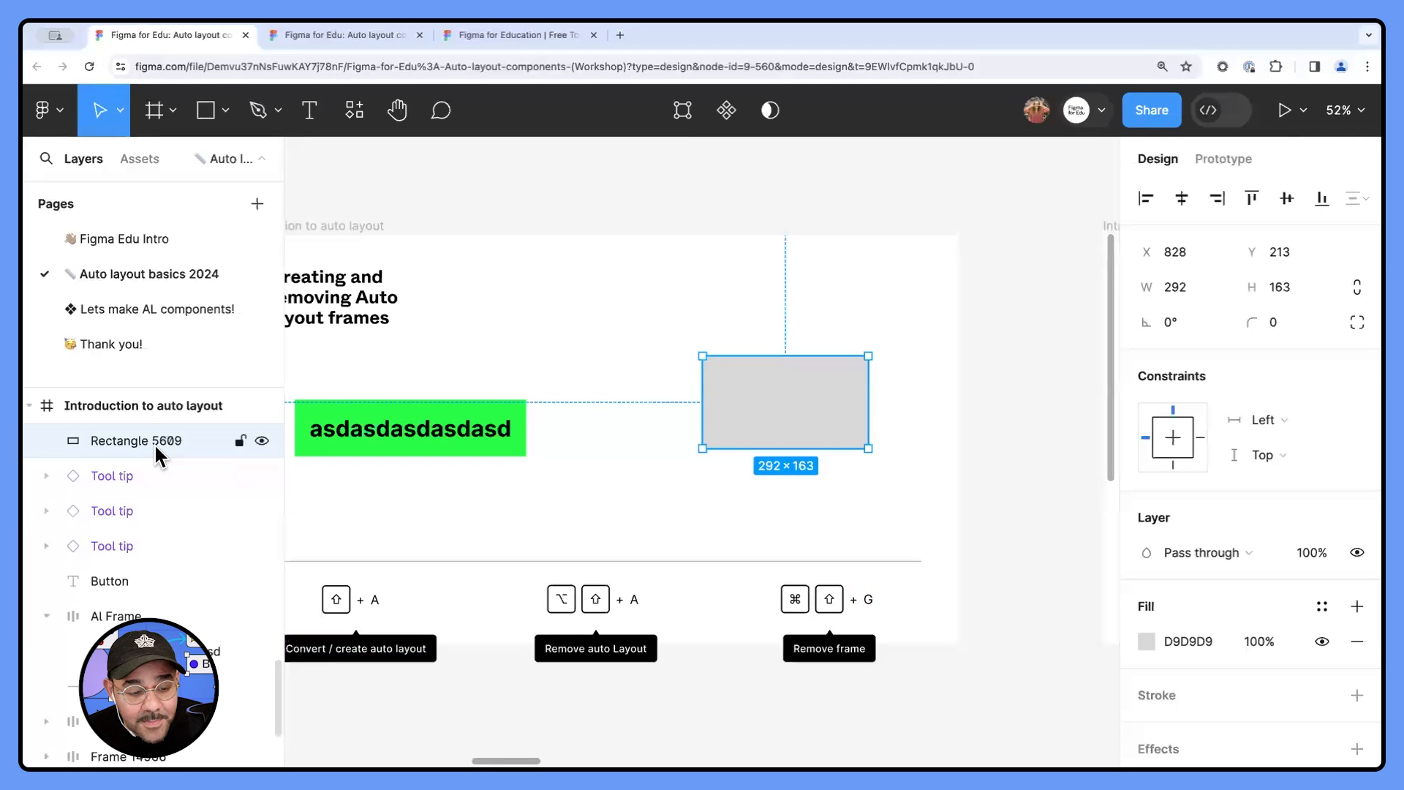
left_click_drag(144, 440, 118, 595)
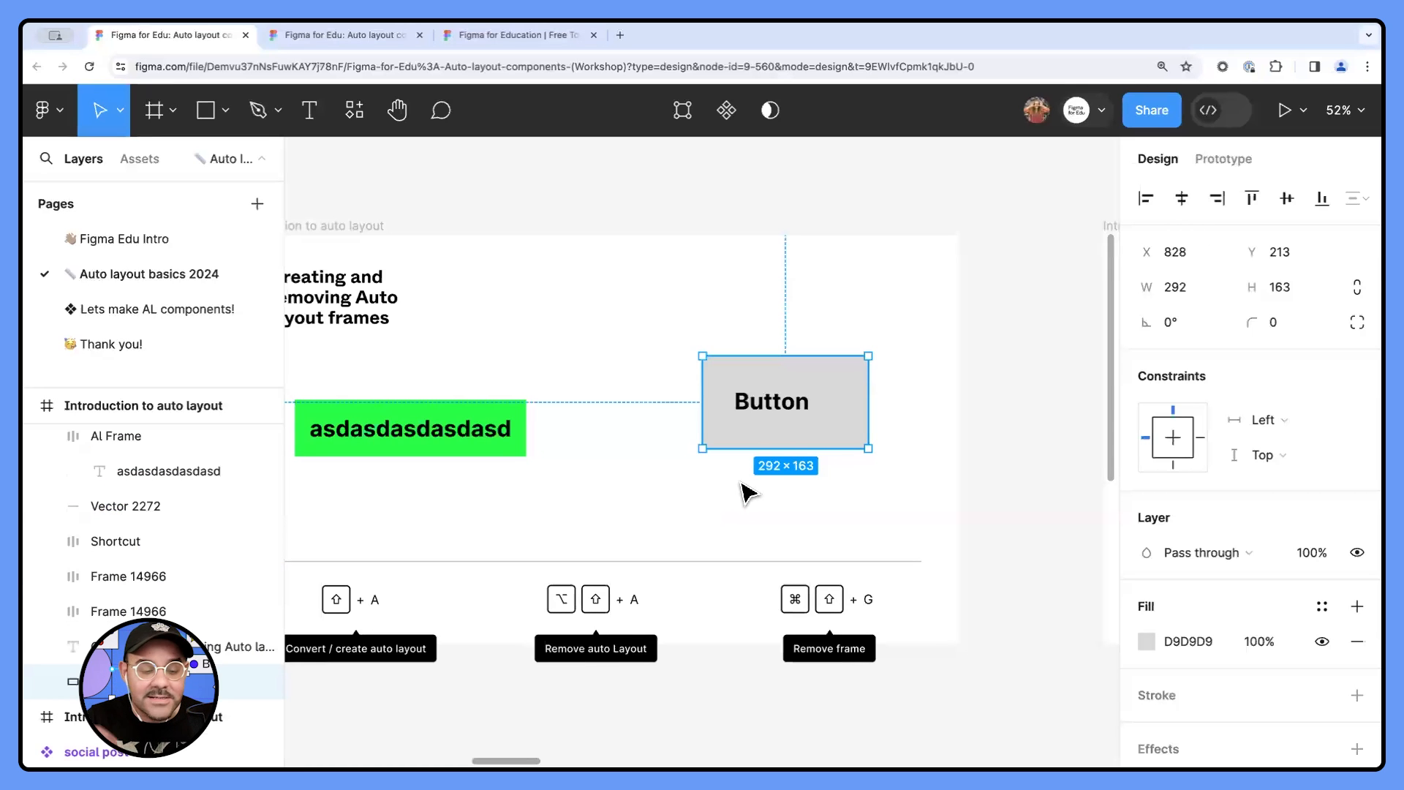
left_click(743, 483)
- Reposition the "Button" text and the grey rectangle so the text sits horizontally centered in the rectangle's upper part
left_click_drag(781, 406, 842, 411)
left_click(858, 498)
left_click(834, 500)
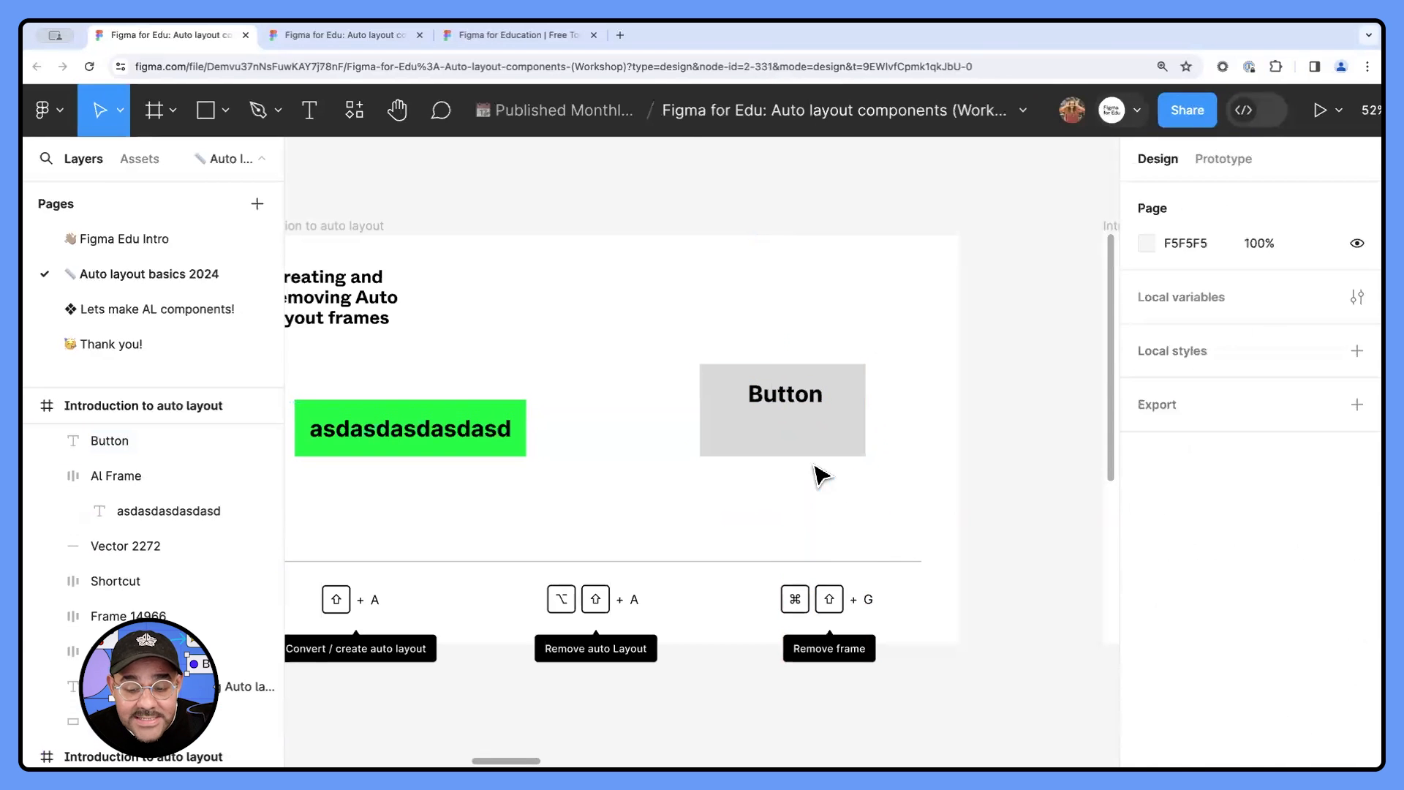
- Combine the "Button" text and the grey rectangle into an auto layout frame and rename that frame "Button"
left_click_drag(820, 475, 780, 360)
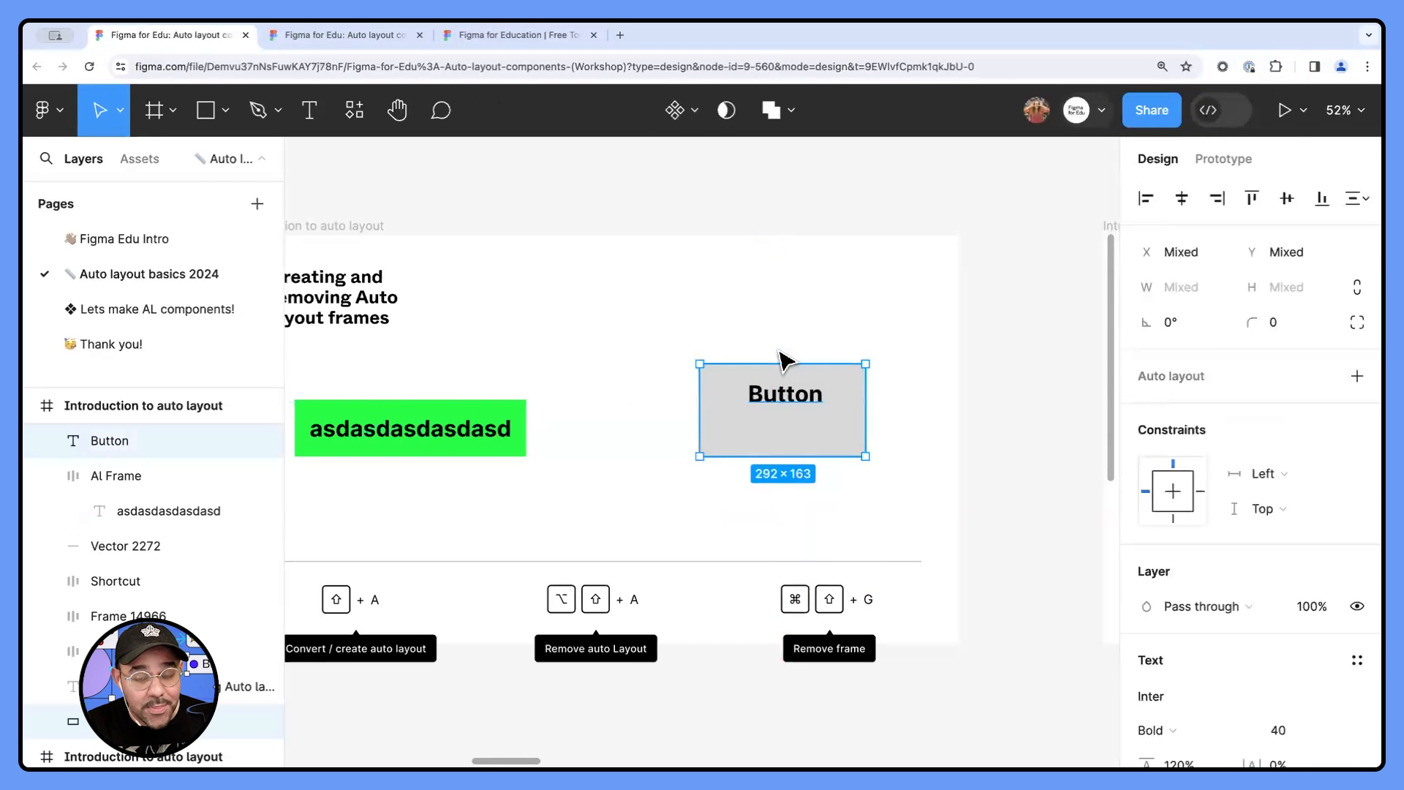
key("shift+a")
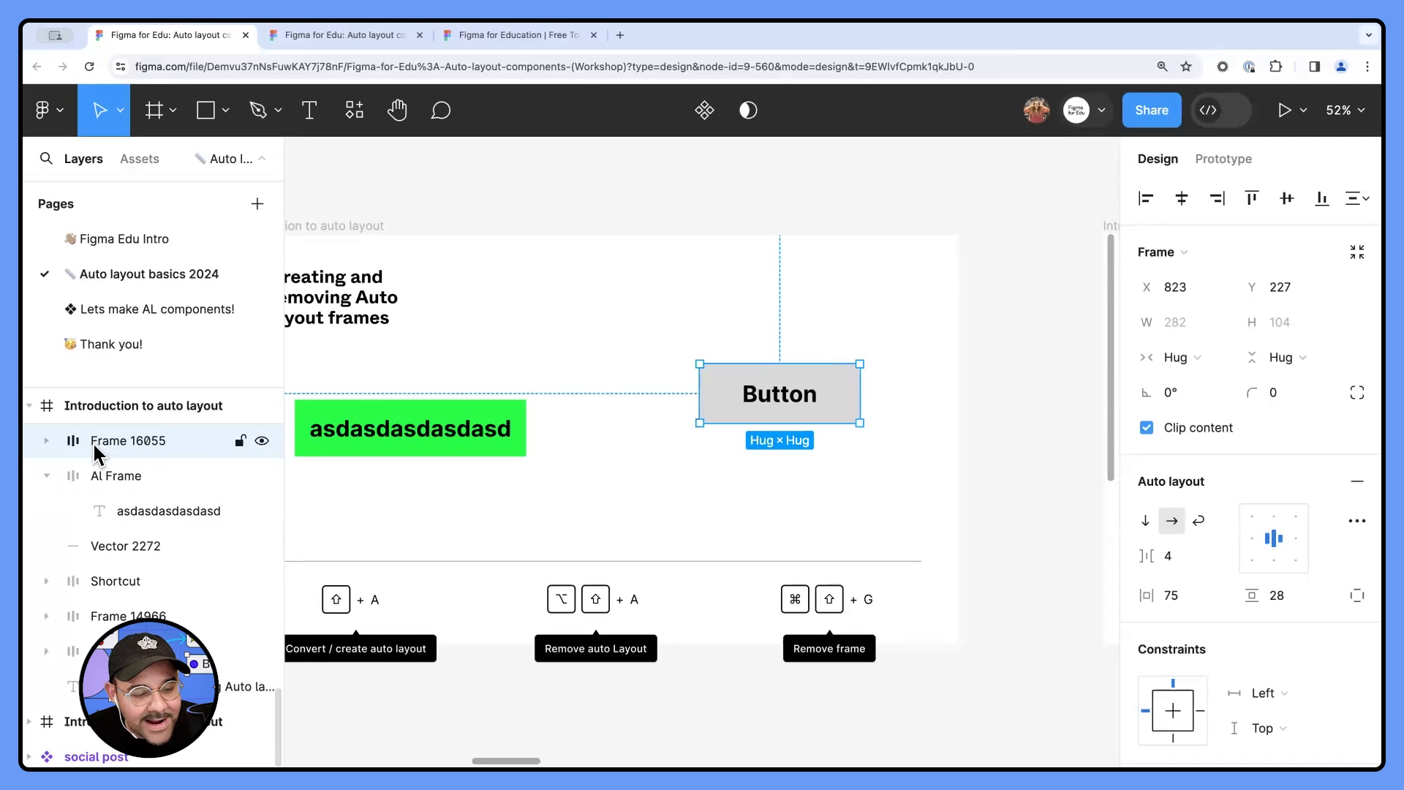
double_click(138, 438)
type("Button")
key("Return")
- Expand the Button frame's layer and select its nested text to examine the frame's structure
left_click(47, 441)
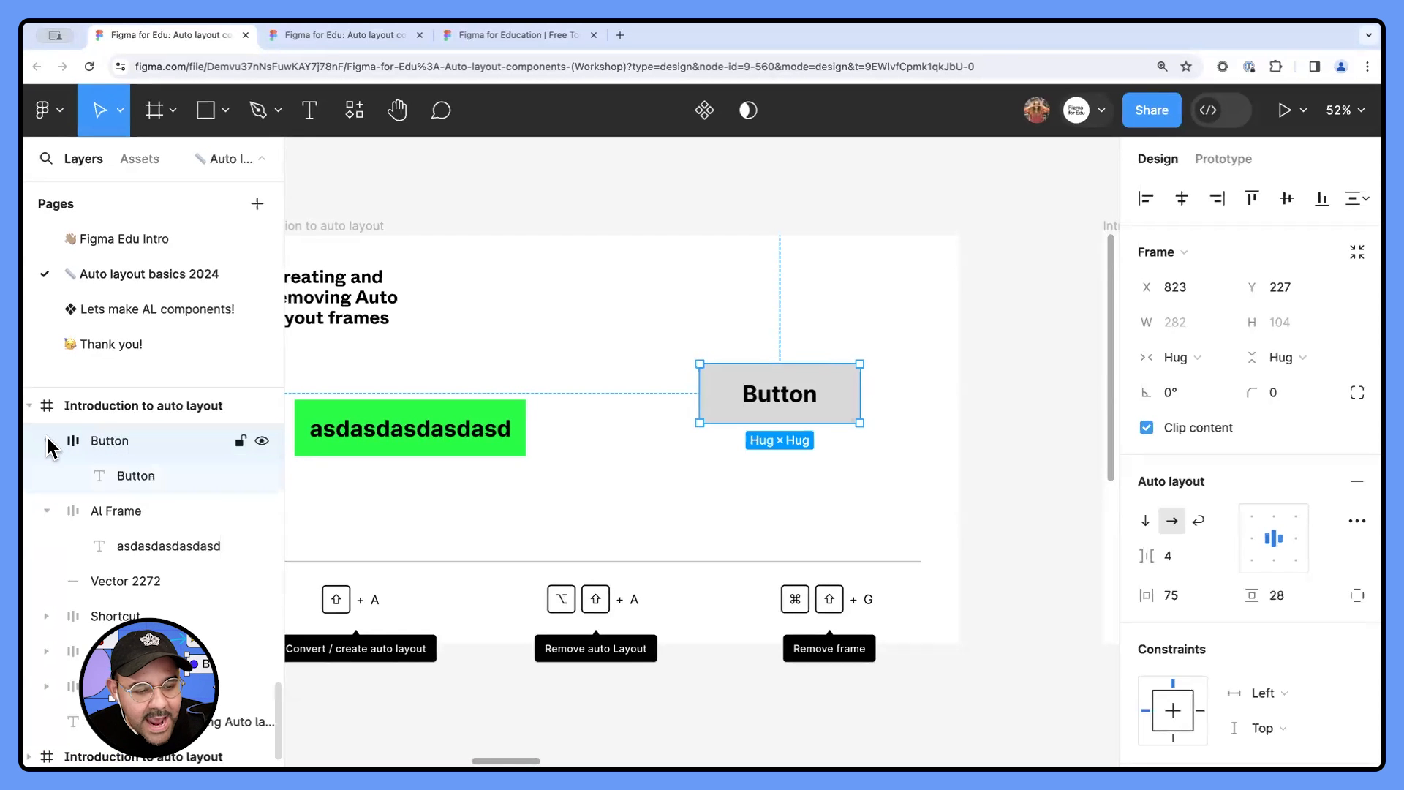
left_click(117, 479)
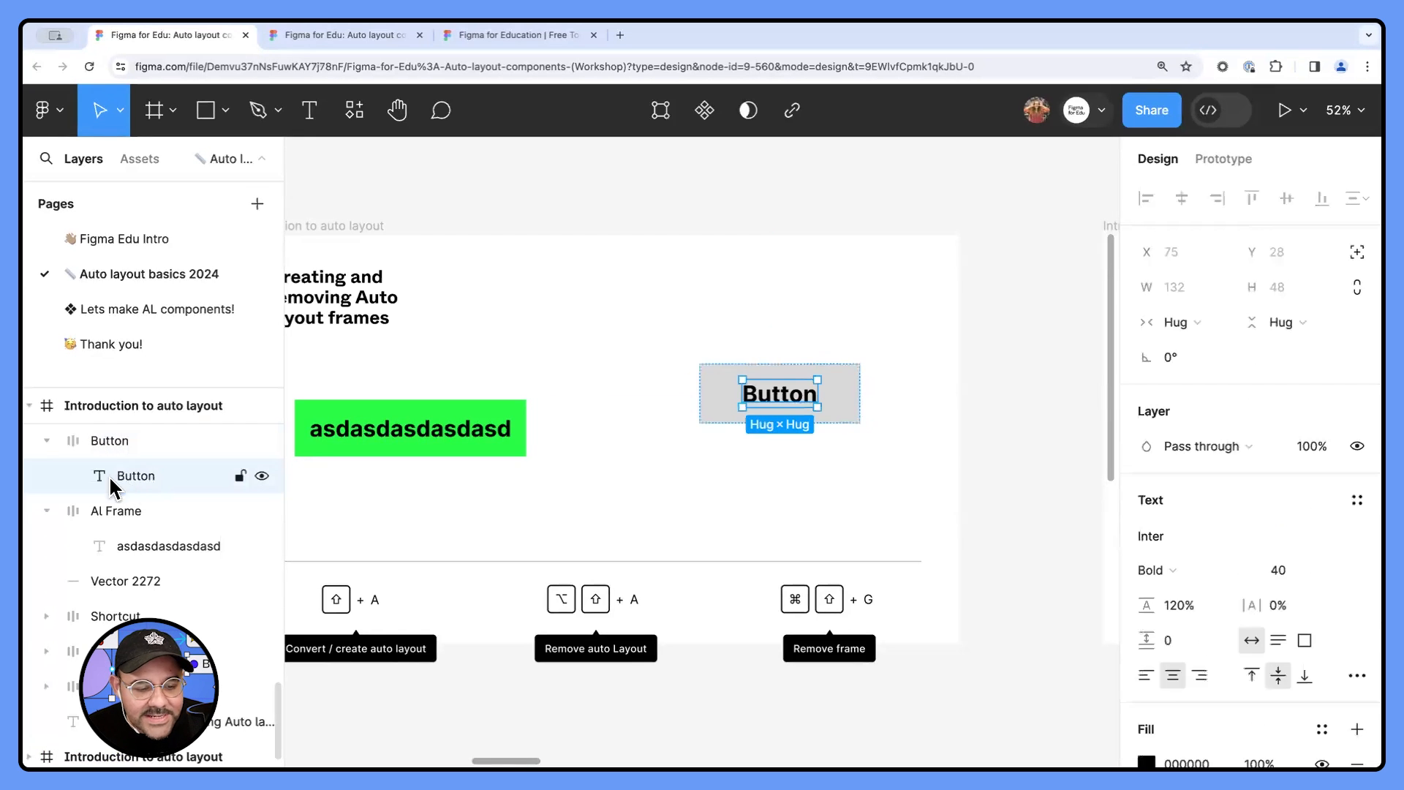
left_click(663, 494)
- Move the Button frame to about X 776, Y 260 and set its padding to 20 horizontal and 24 vertical
left_click_drag(798, 391, 772, 407)
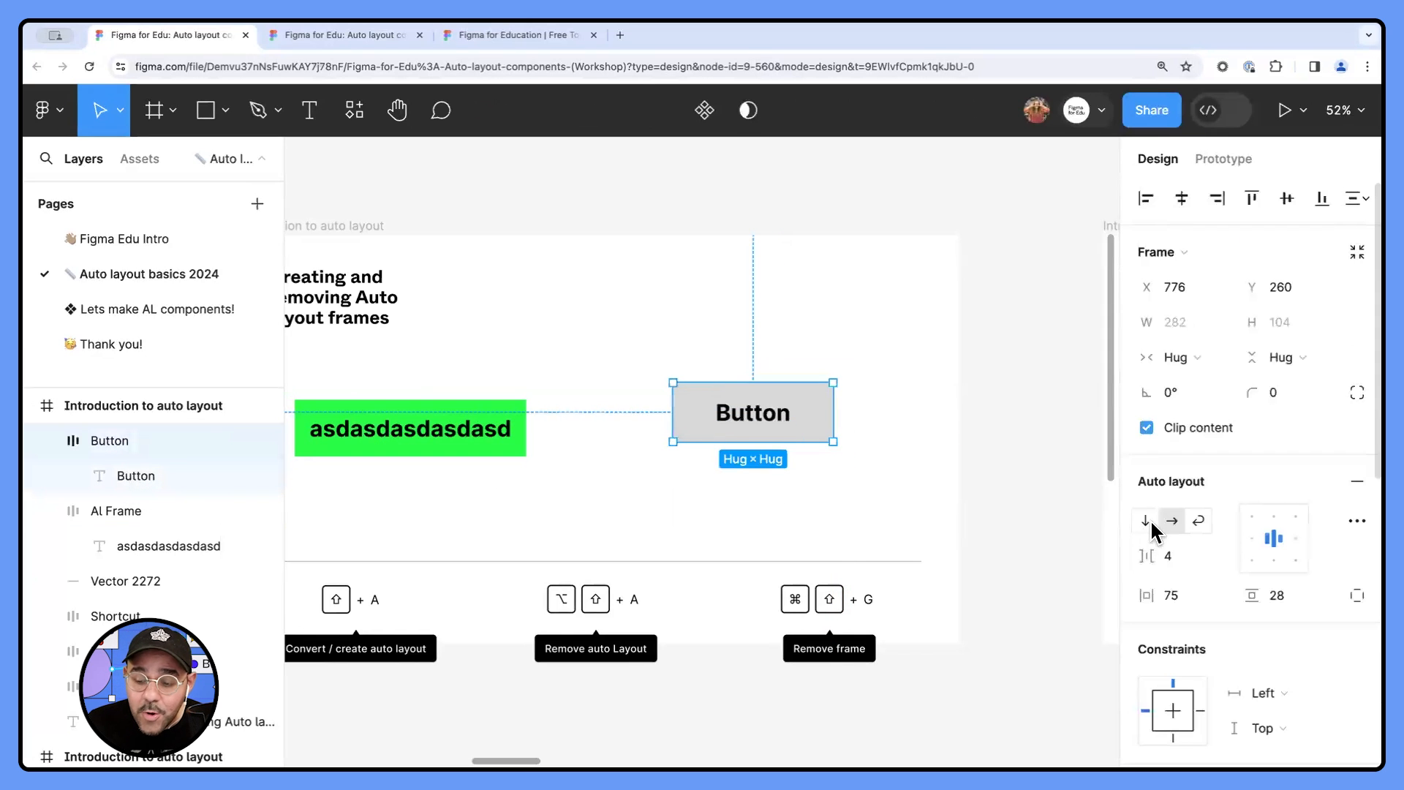
left_click(1179, 605)
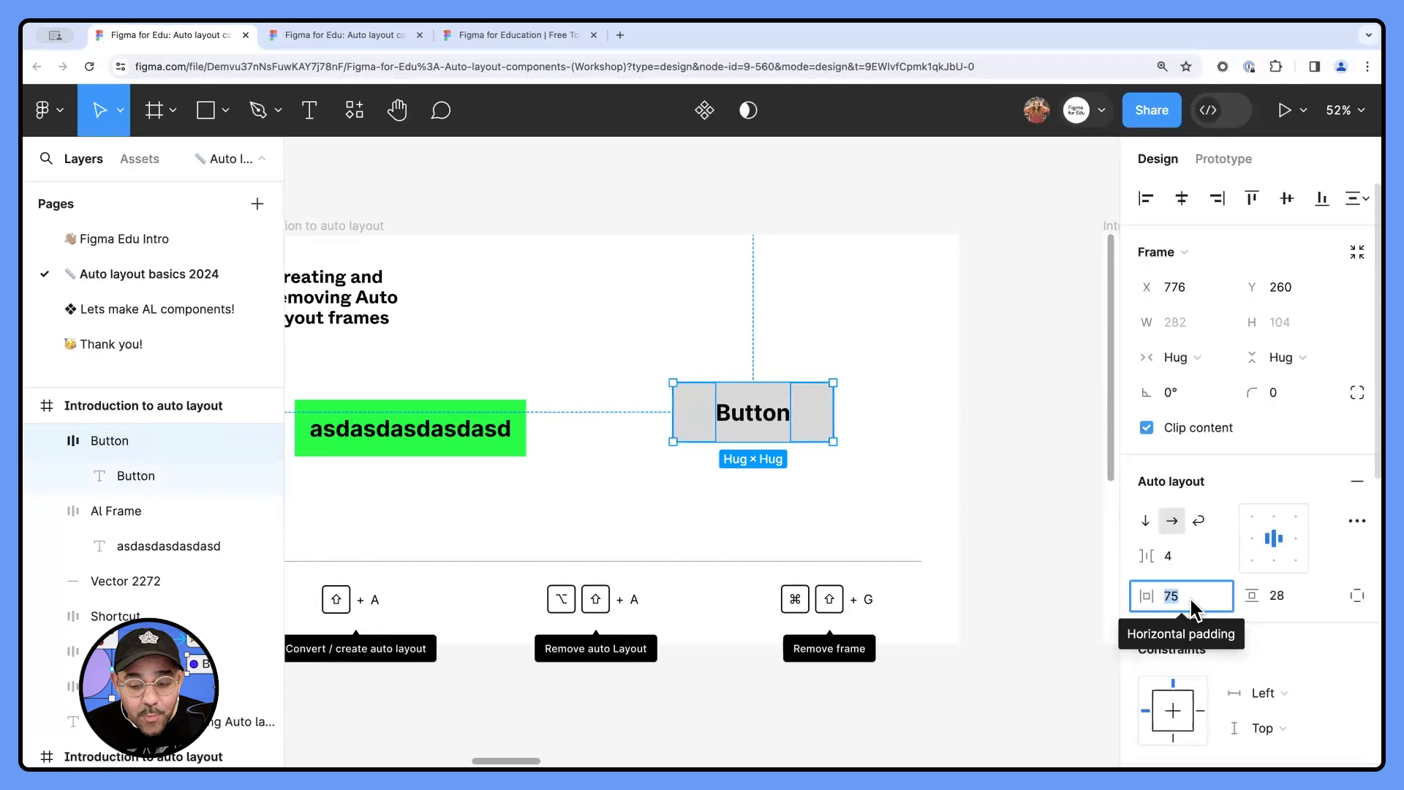
type("20")
key("Return")
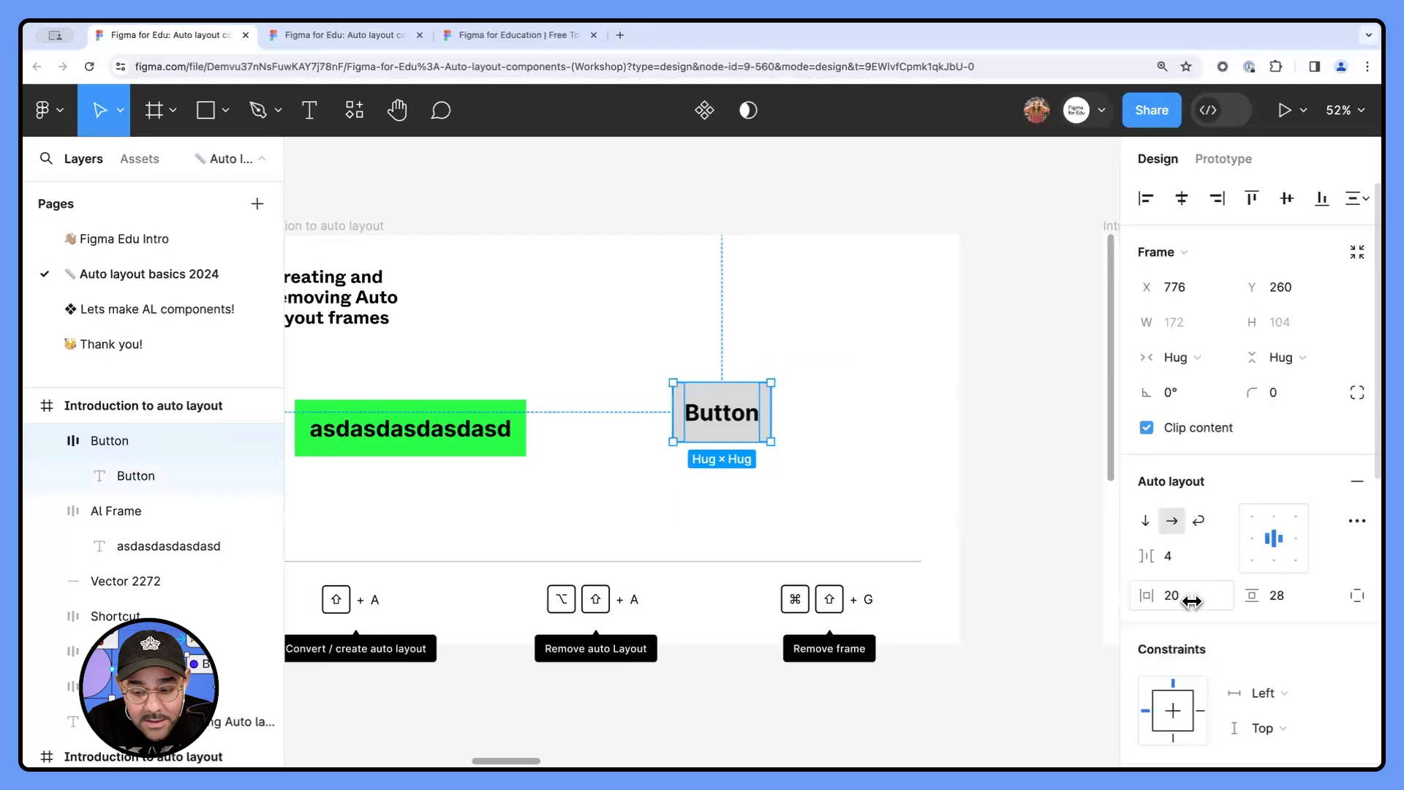
left_click(1281, 611)
type("24")
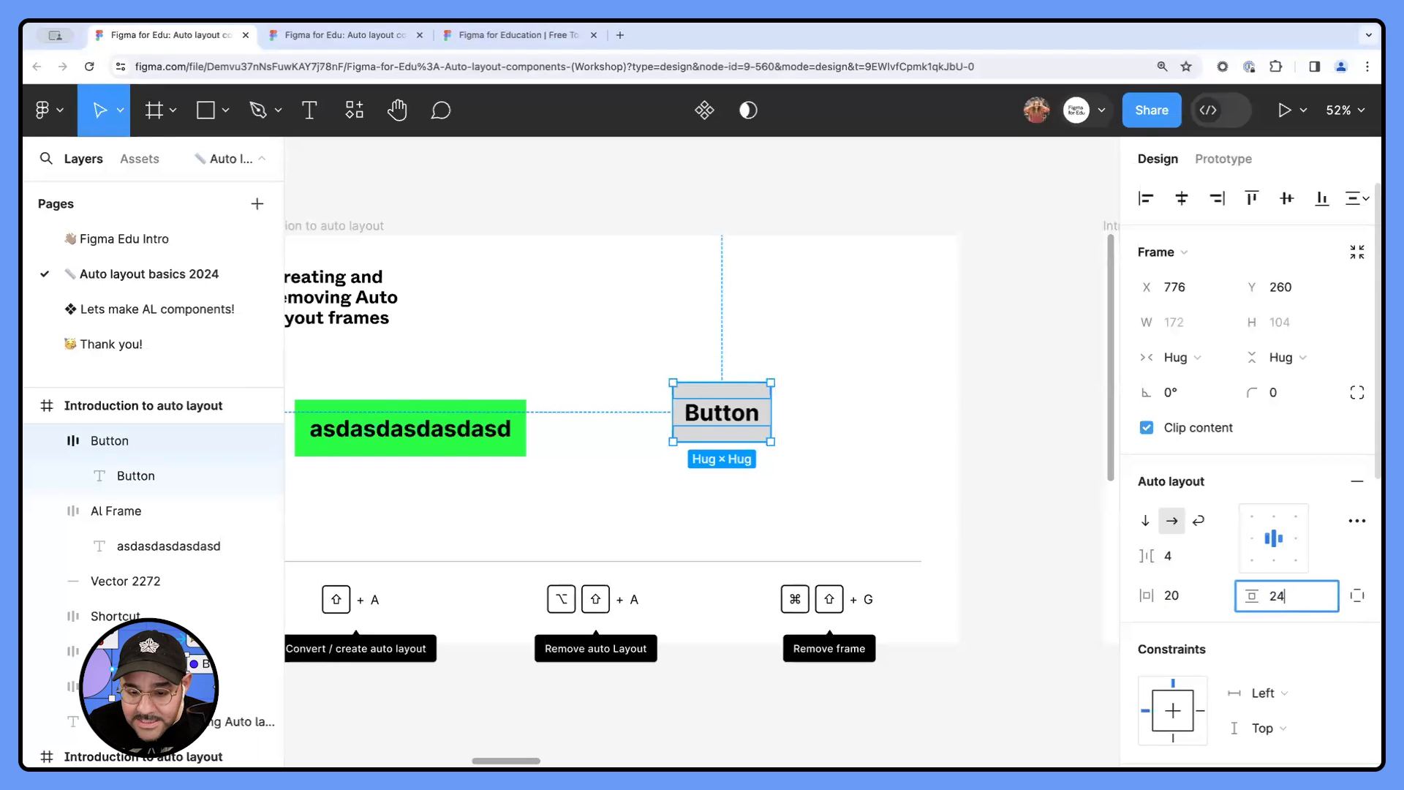
left_click(1003, 558)
- Round the corners of the grey Button frame slightly by increasing its corner radius
left_click(770, 414)
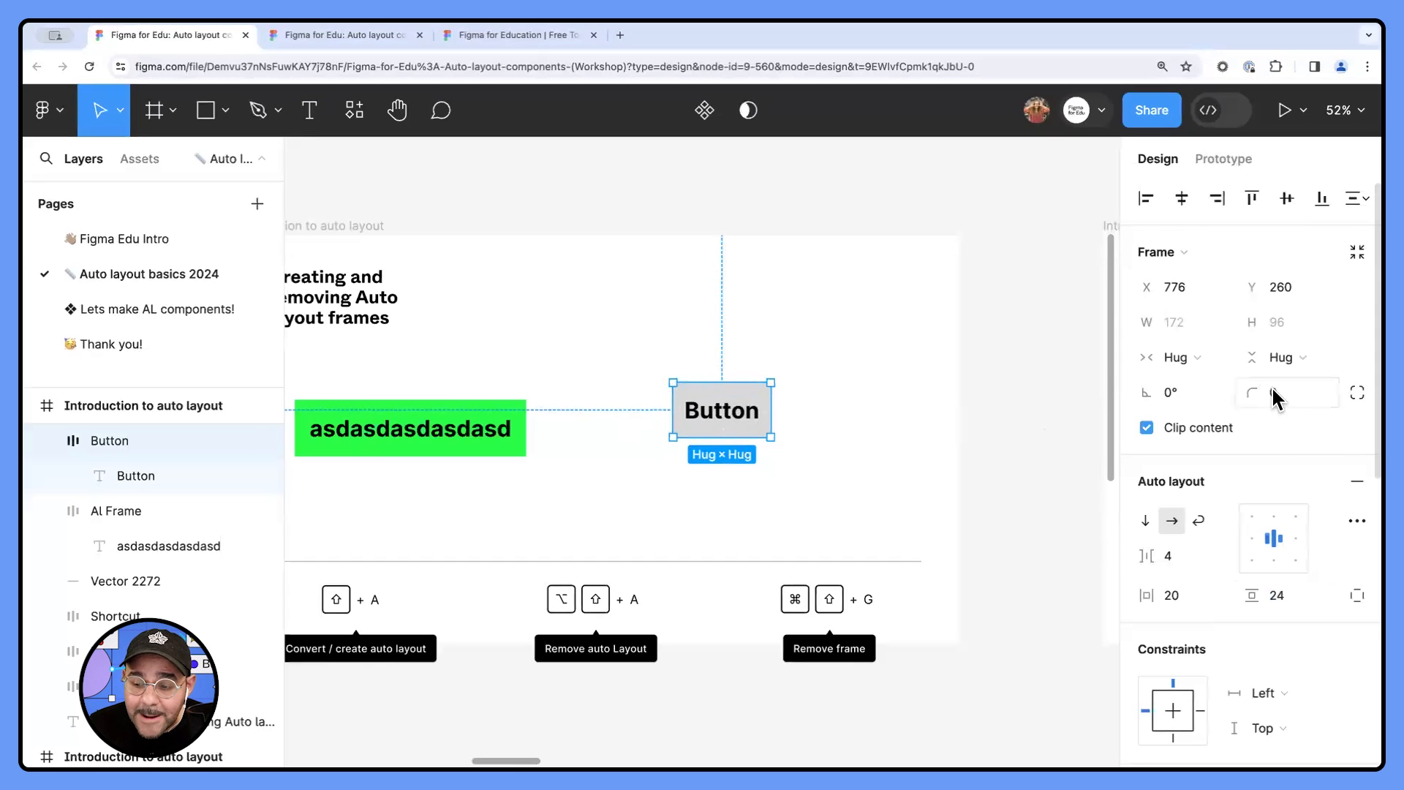
left_click_drag(1252, 392, 365, 385)
left_click(850, 433)
scroll(735, 409, "up", 4)
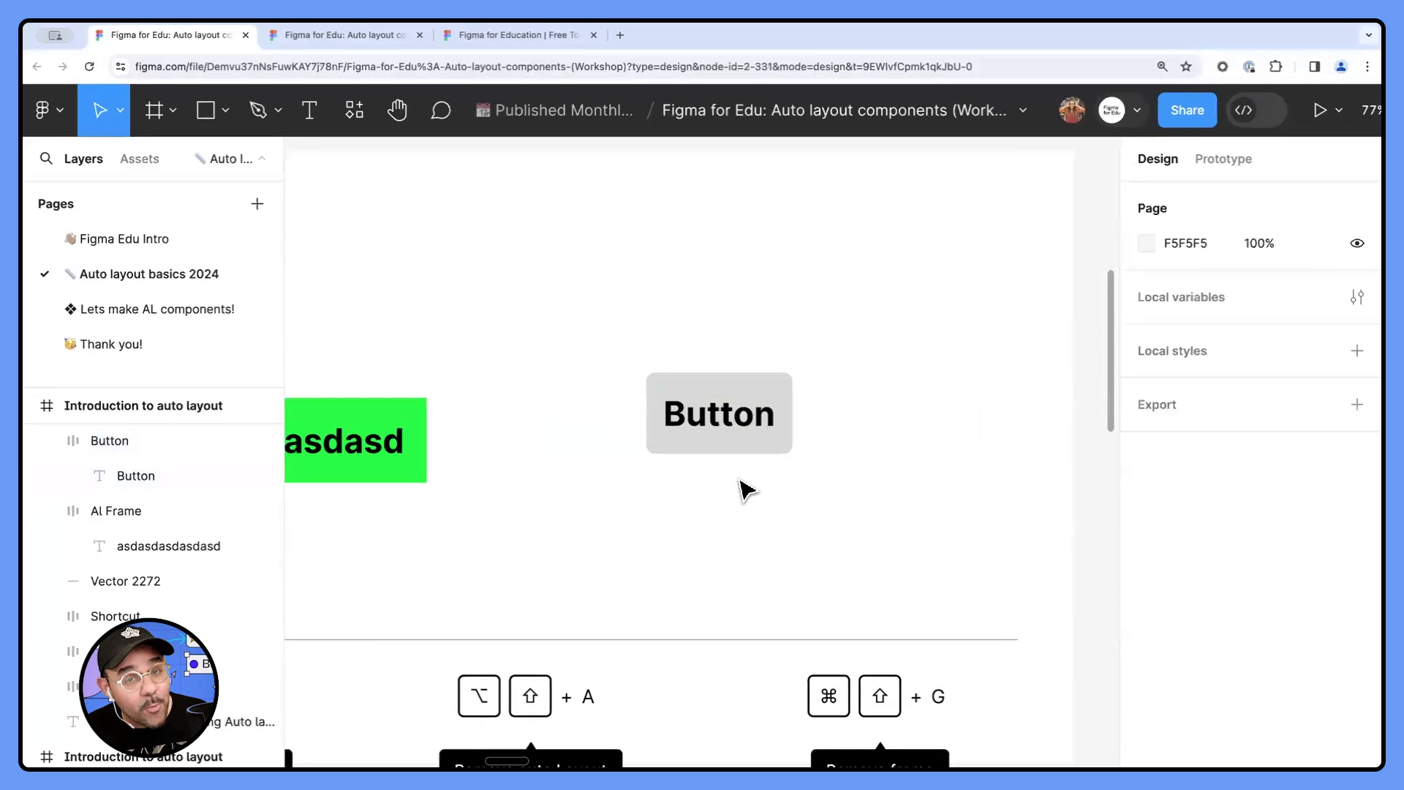
- Replace the Button frame's label with "Change this text"
left_click(707, 404, "super")
key("Return")
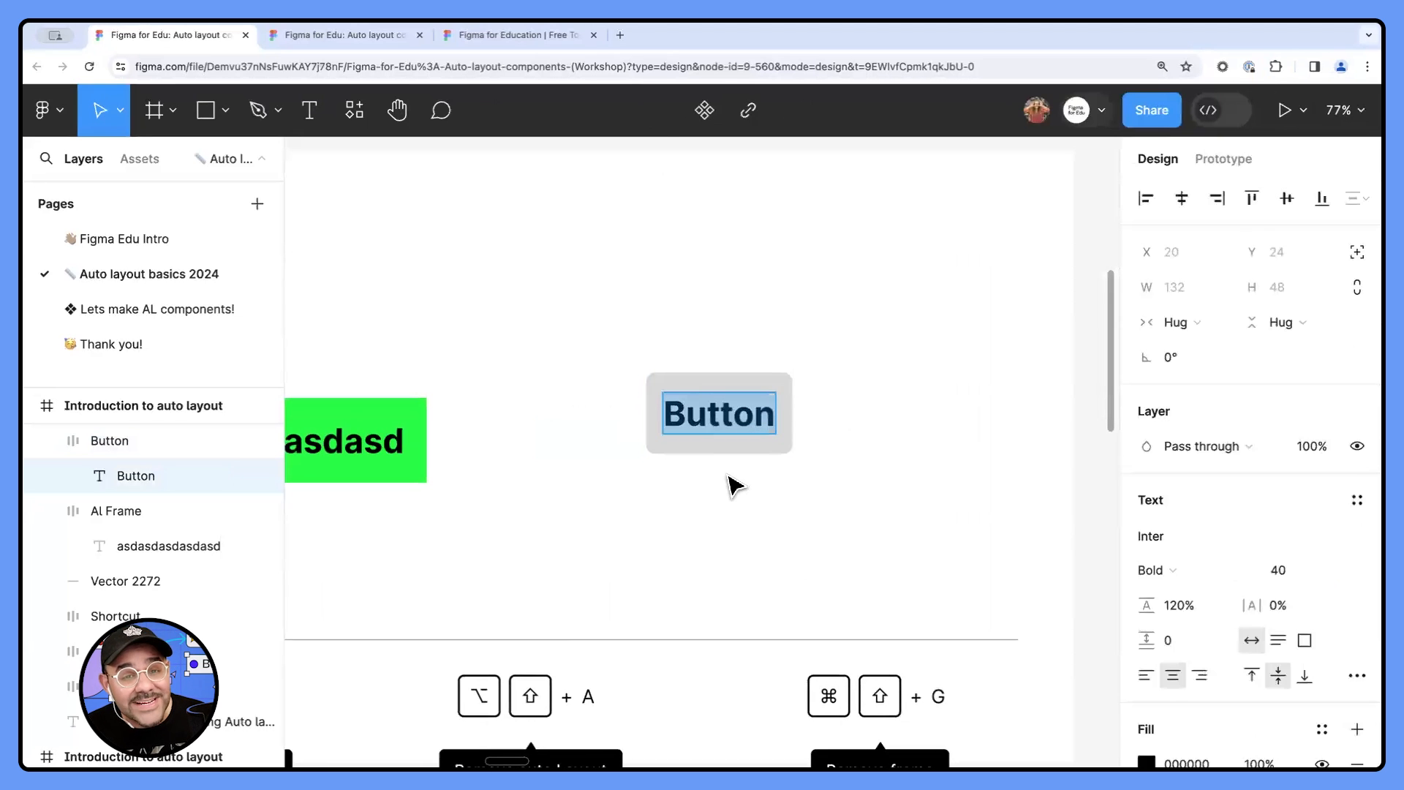
type("Chan")
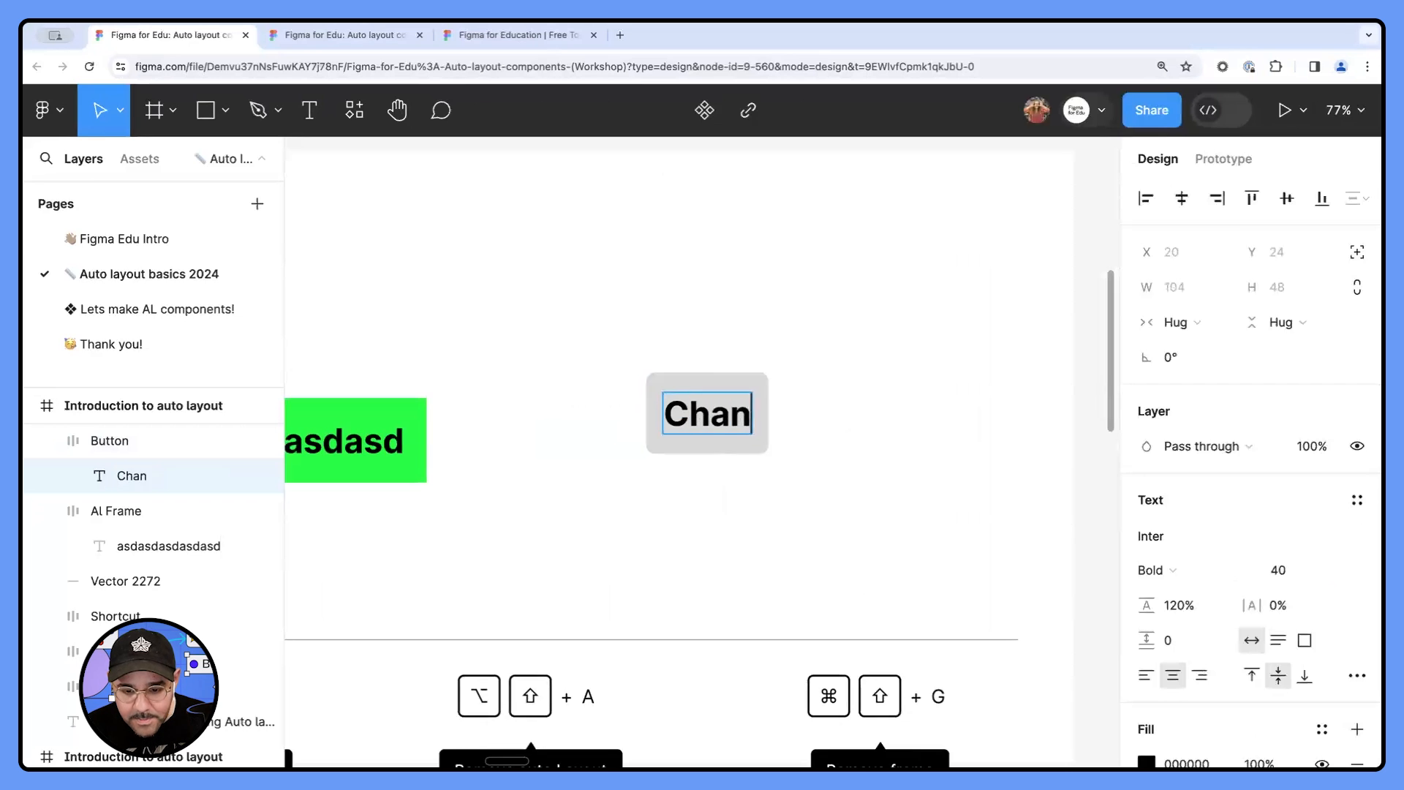
type("ge this text")
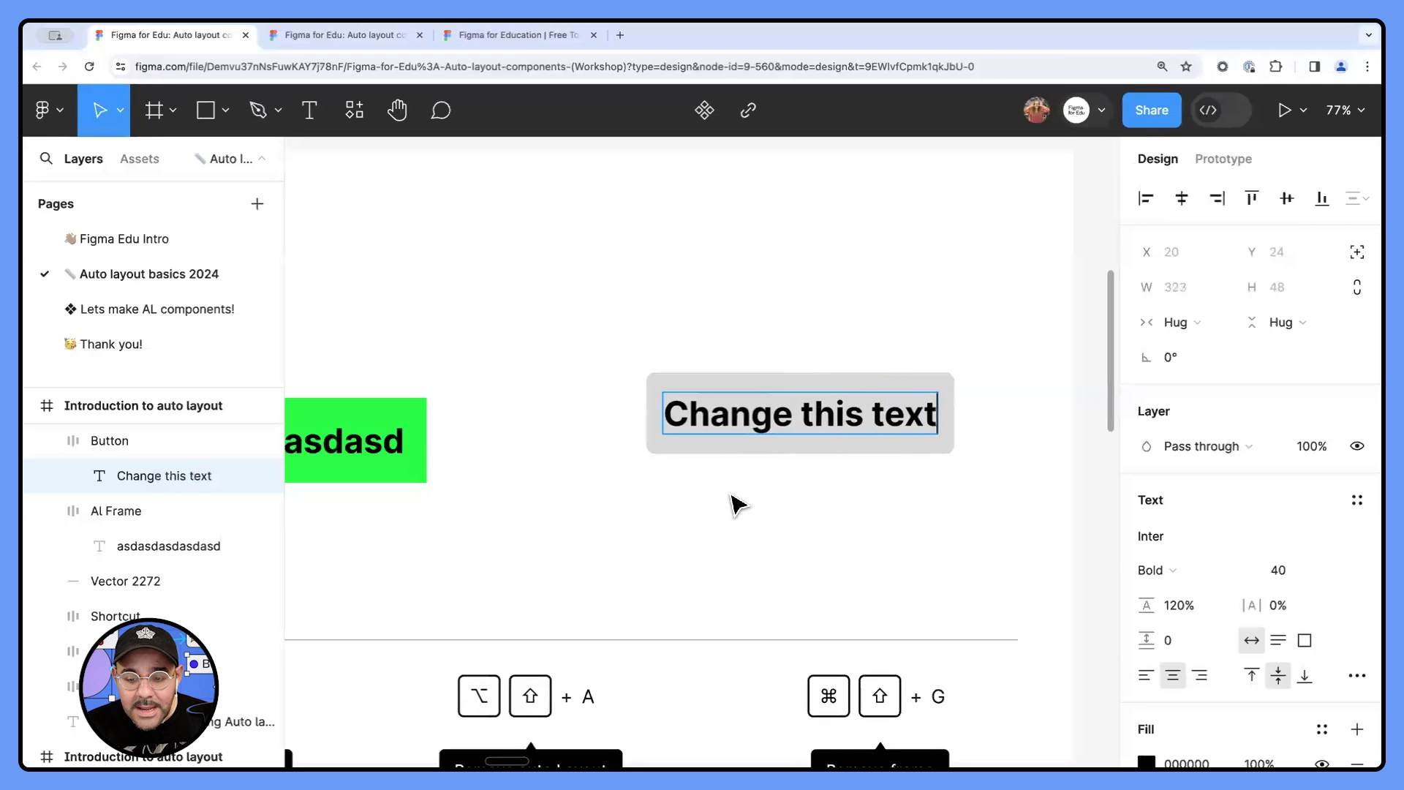
left_click(753, 577)
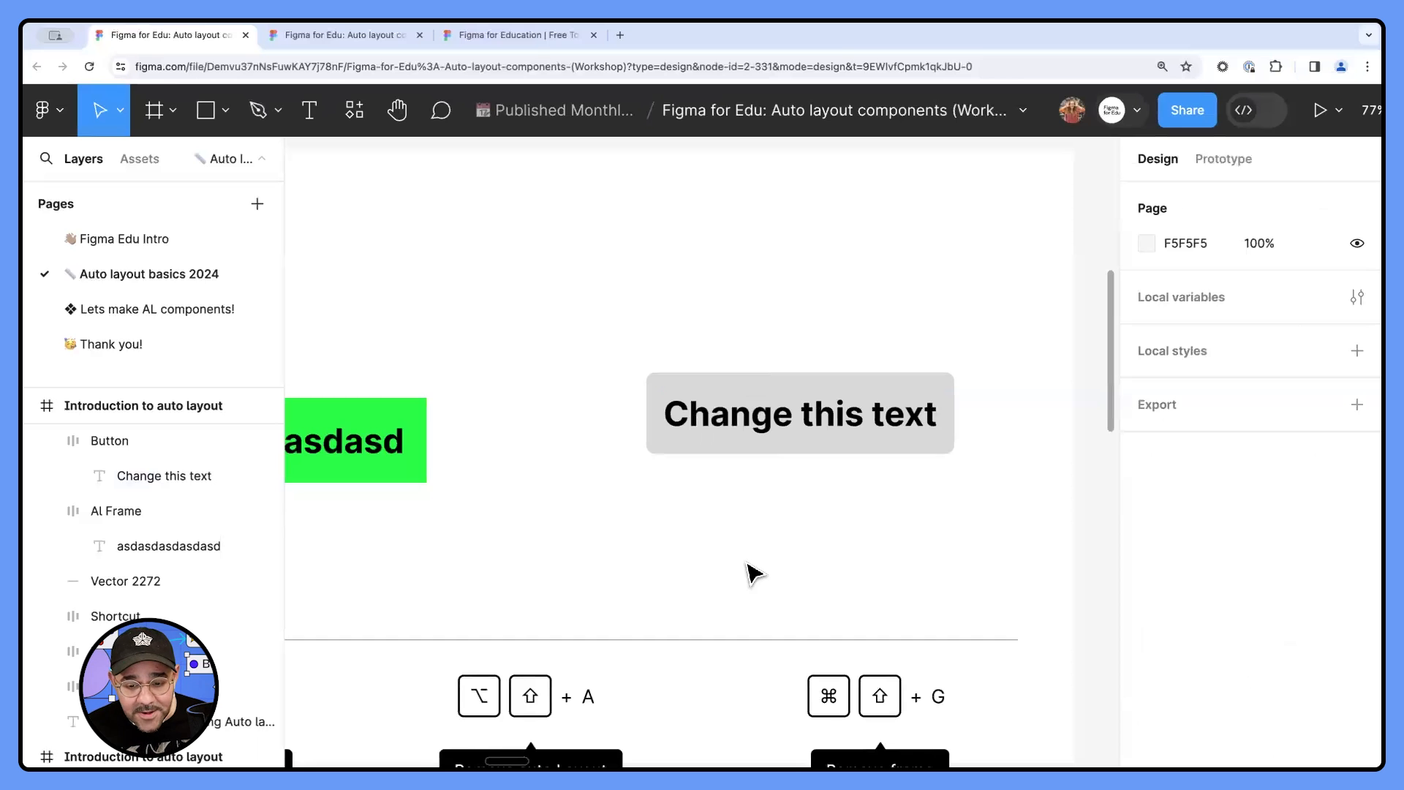
- Draw a plain frame about 234 × 96 above the Button frame and give it a light grey CDCDCD fill
scroll(767, 528, "up", 2)
key("f")
left_click_drag(577, 231, 775, 313)
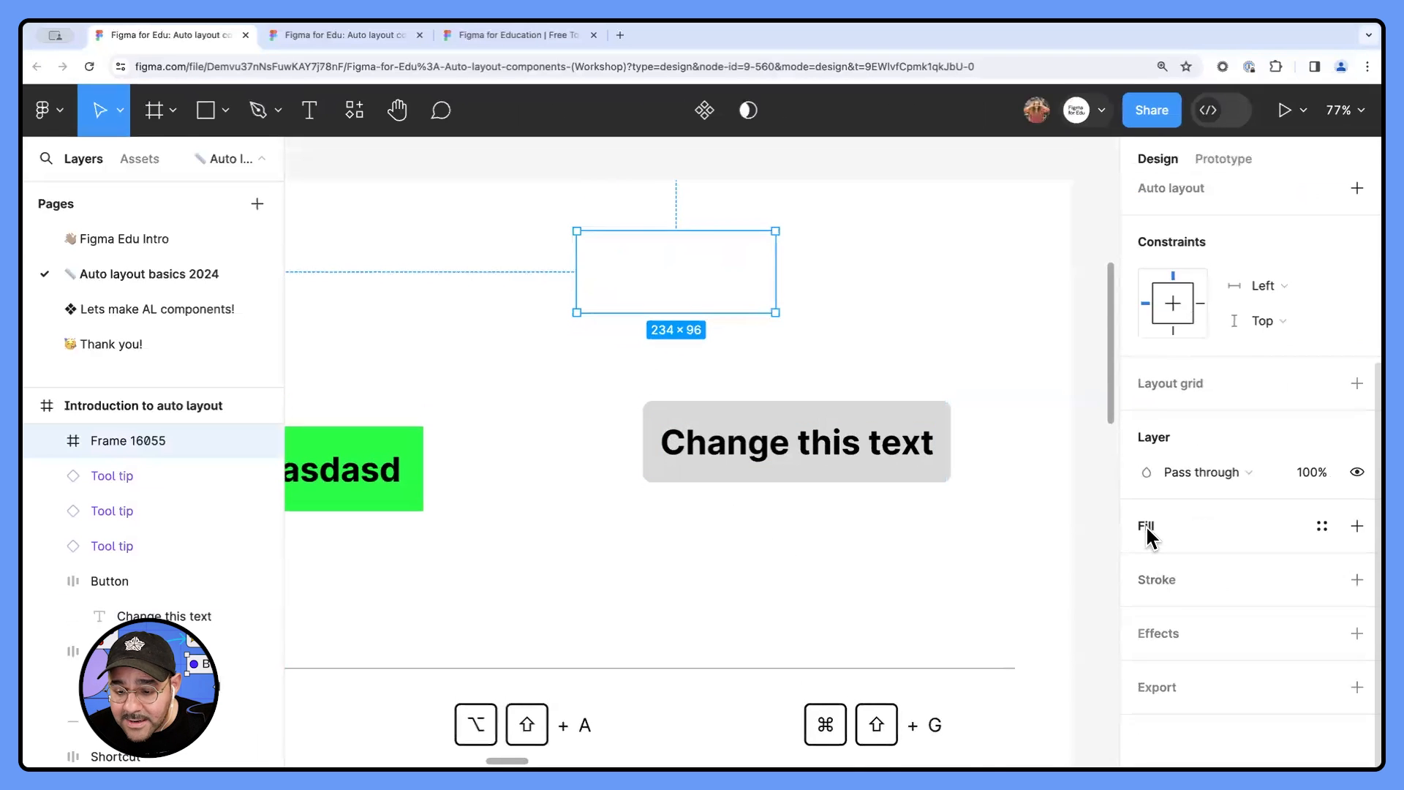
left_click(1145, 524)
left_click(1147, 560)
left_click_drag(1050, 364, 854, 277)
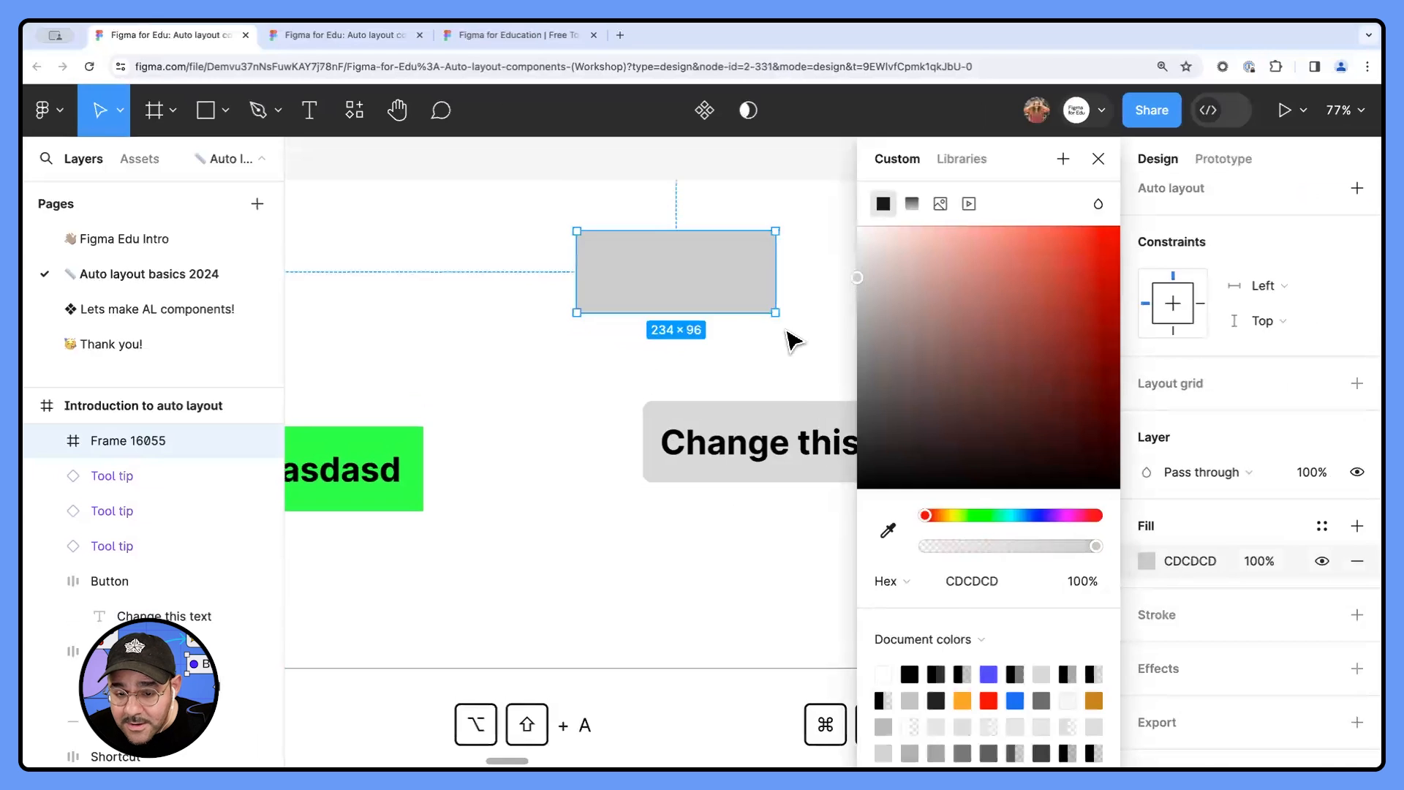
left_click(792, 340)
- Place a copy of the "Change this text" label in the plain grey frame and widen the frame to about 388
double_click(799, 443)
left_click_drag(799, 443, 713, 282)
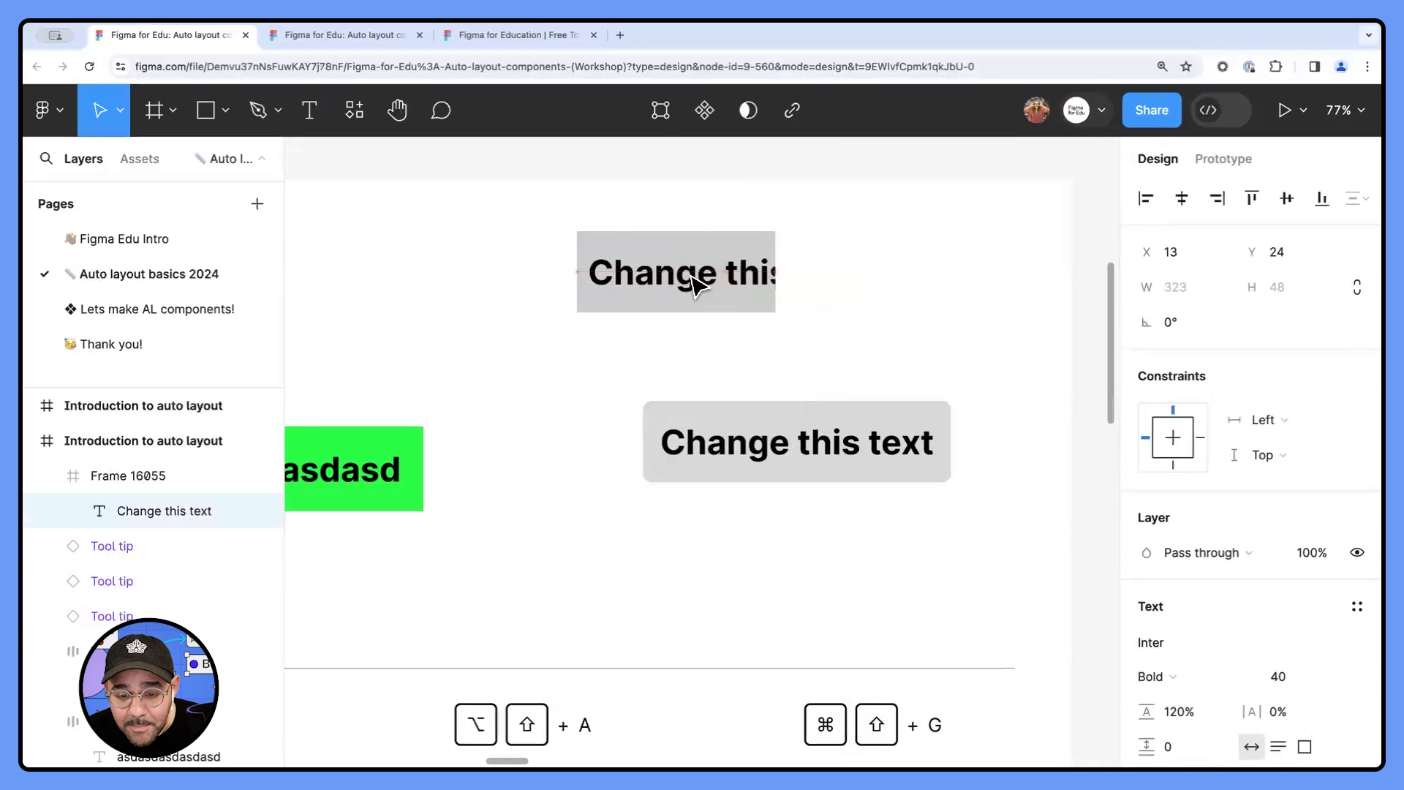
left_click(724, 319)
left_click(773, 298)
left_click_drag(777, 297, 904, 296)
key("Escape")
- Delete the word "text" from the plain frame's label, leaving "Change this"
double_click(846, 275)
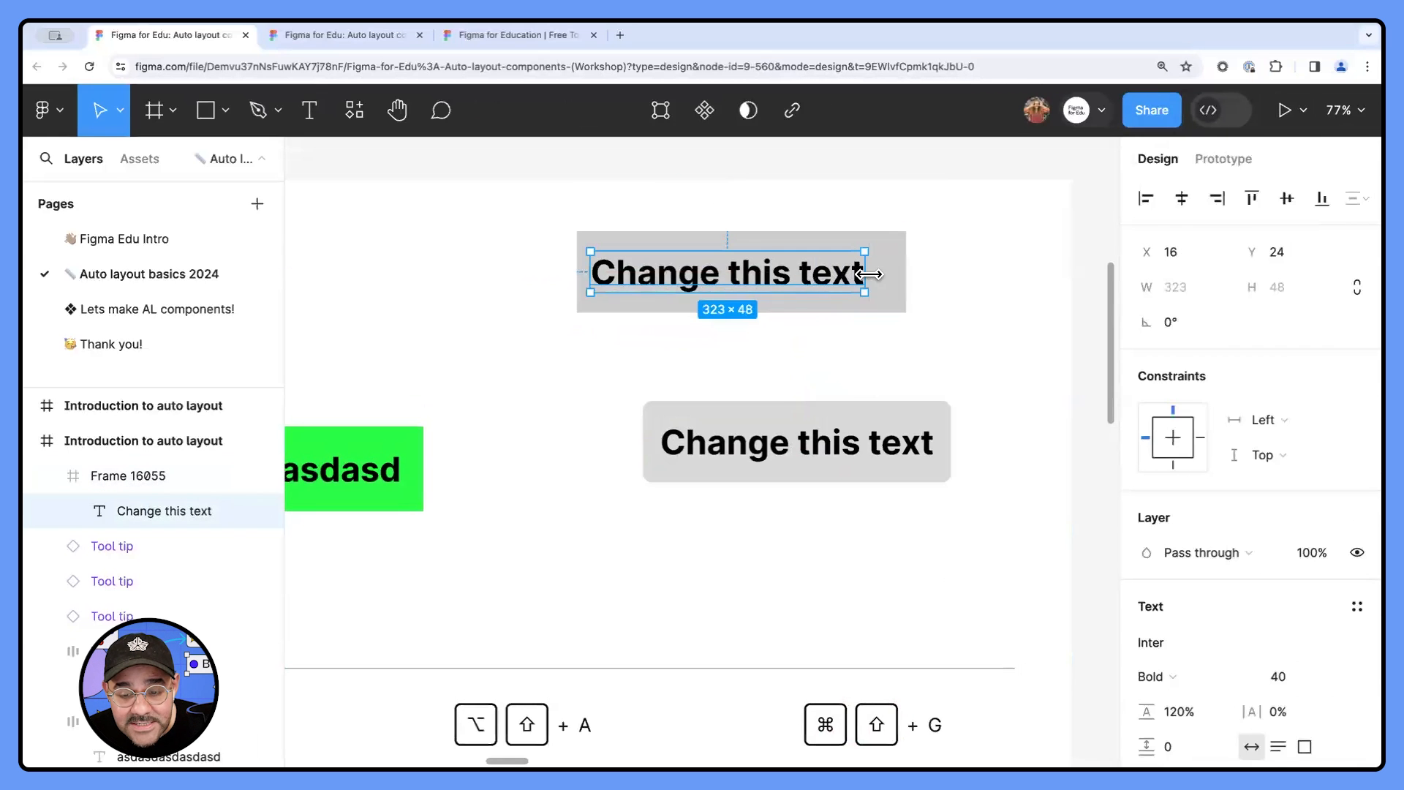
double_click(837, 280)
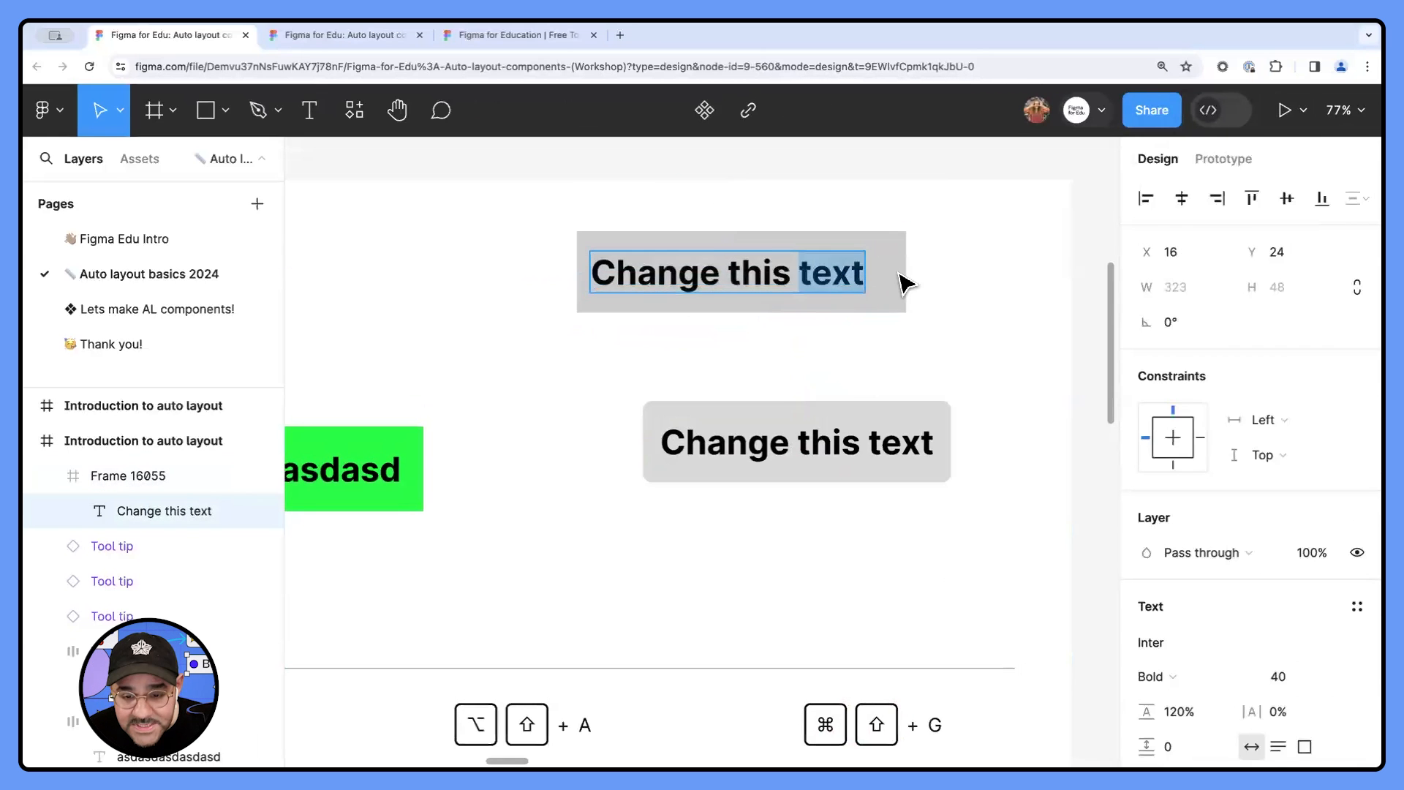
key("BackSpace")
key("Escape")
key("Escape")
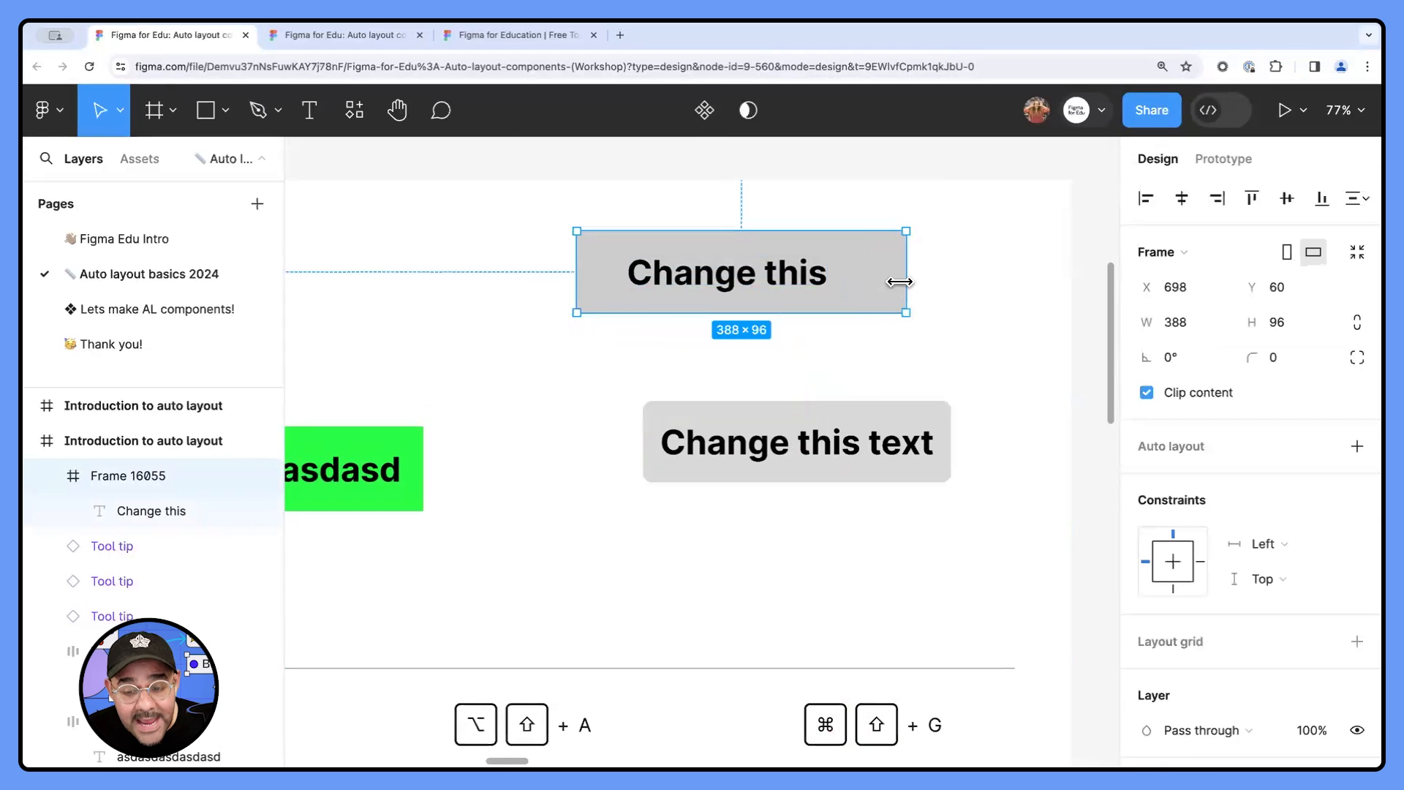
- Narrow the plain frame from both sides to about 299 × 96 and manually recentre the "Change this" text in it
left_click_drag(900, 282, 853, 278)
left_click_drag(578, 285, 601, 274)
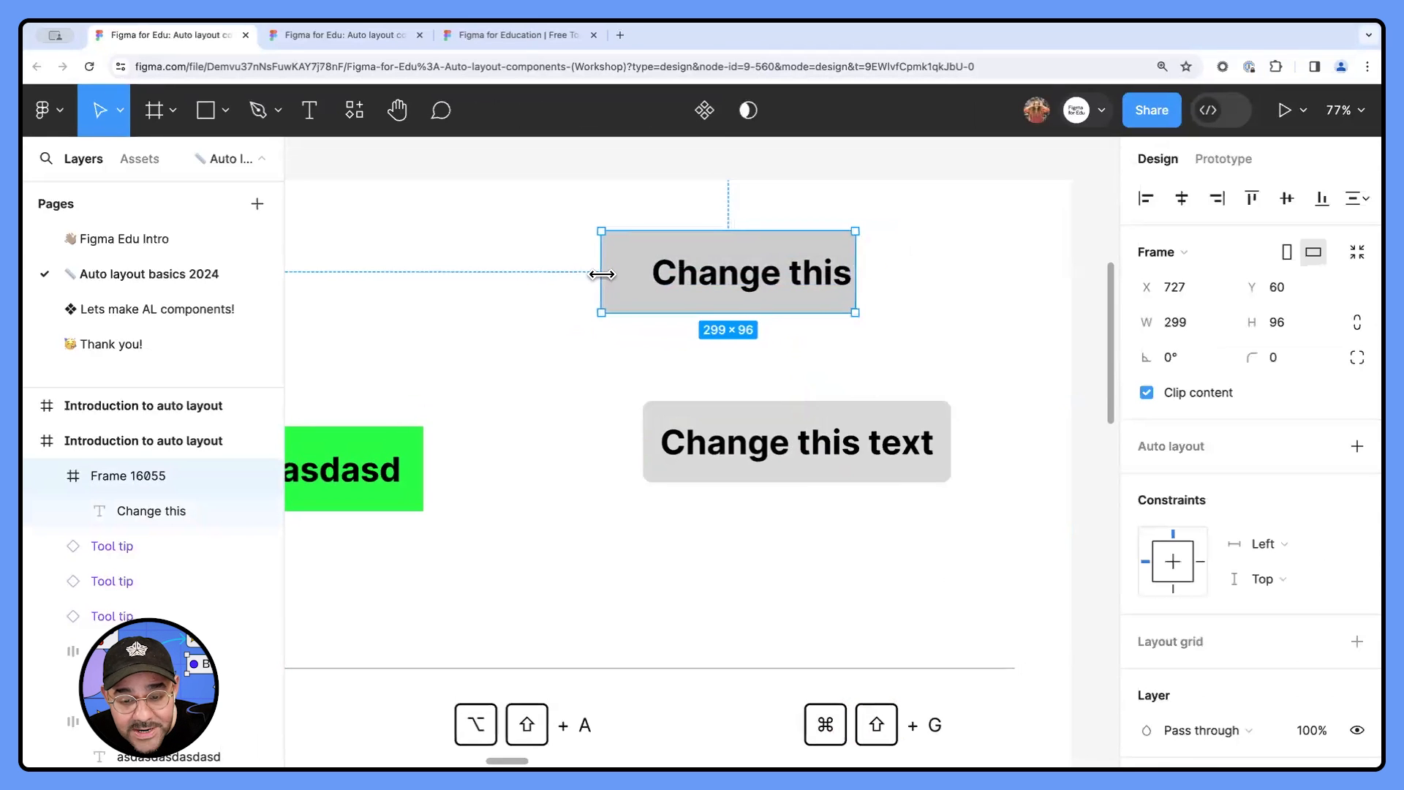
double_click(718, 278)
left_click_drag(718, 278, 695, 279)
left_click(757, 351)
- Examine the auto layout Button frame's padding in comparison with the plain frame, and the shortcut hints below them
left_click(797, 423)
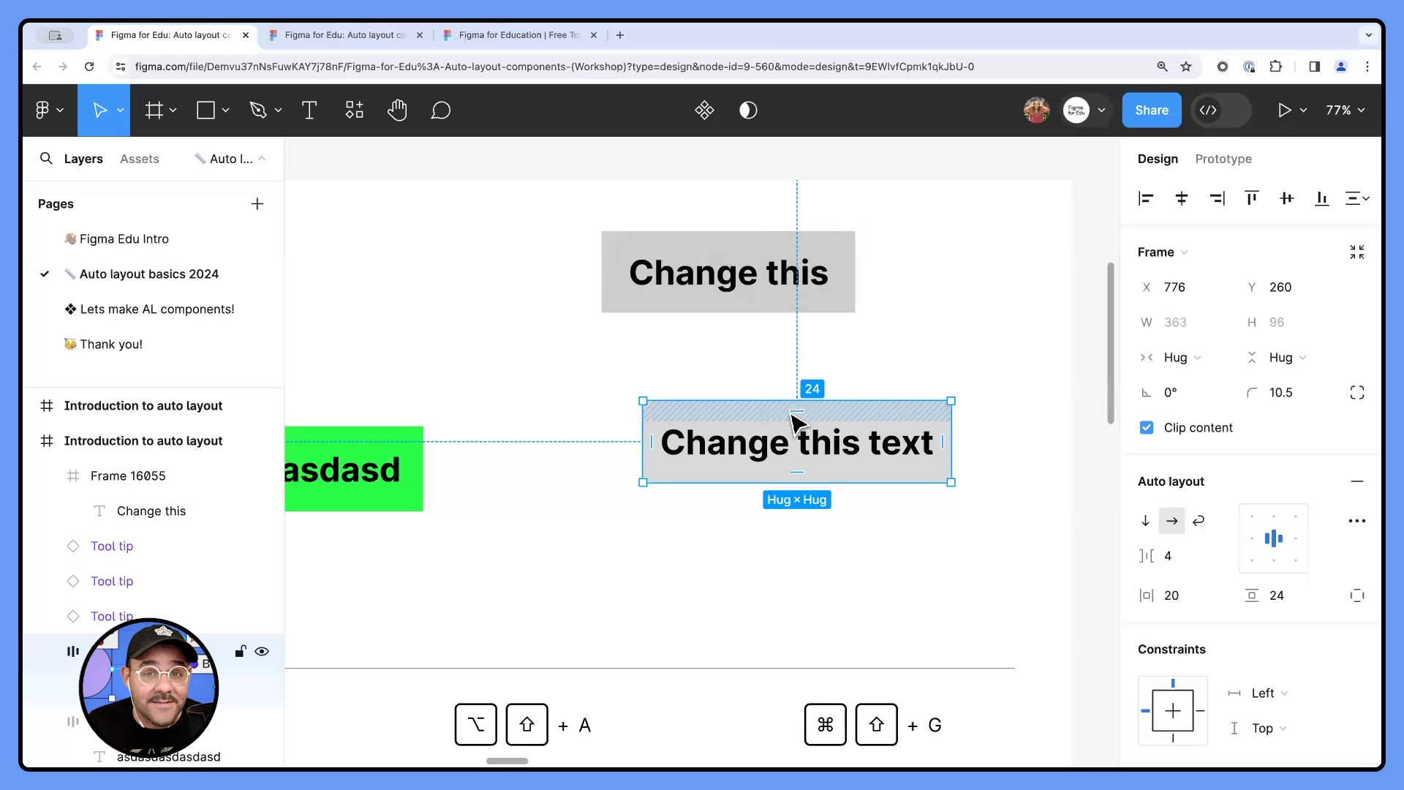
left_click(709, 583)
scroll(709, 582, "down", 3)
left_click_drag(790, 526, 808, 491)
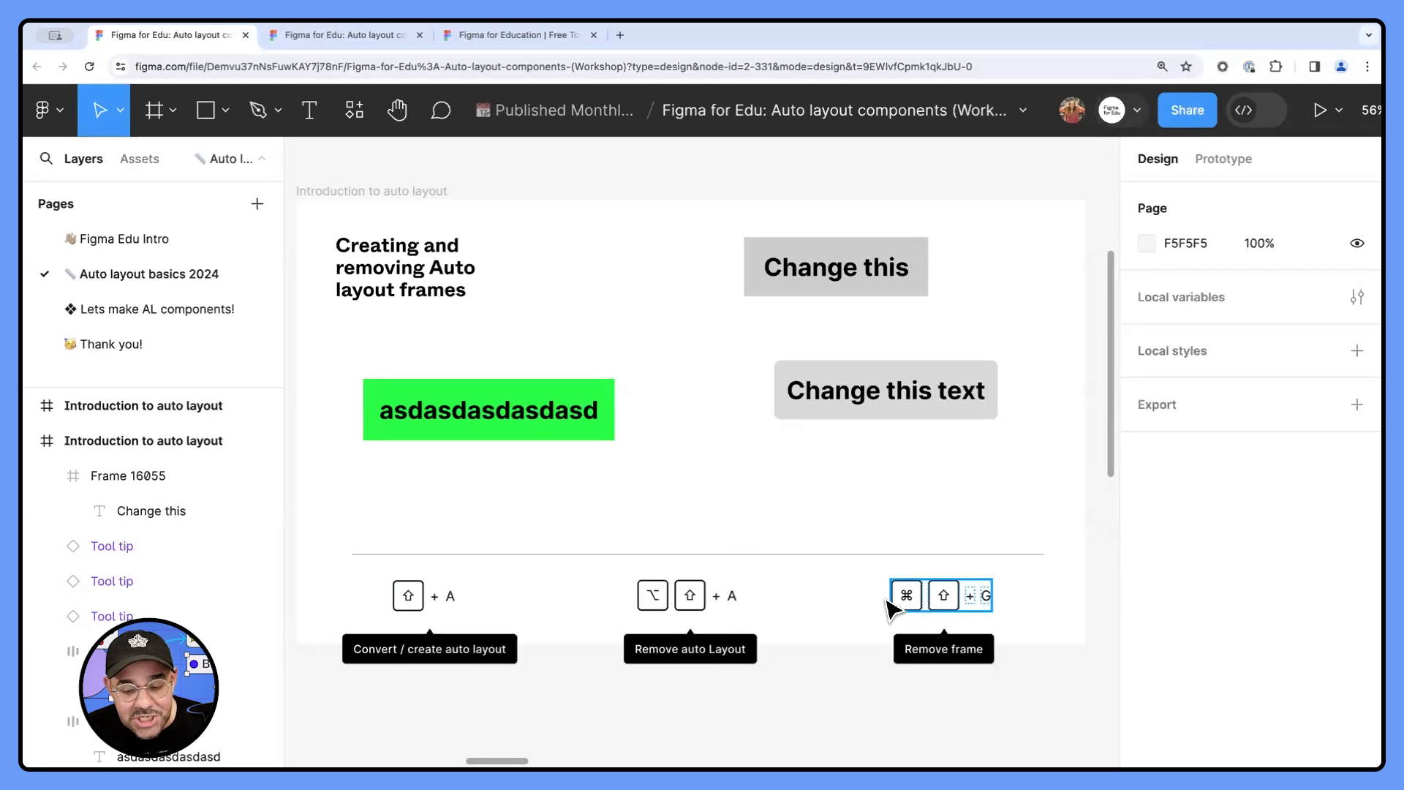
- Change the first blue button's label in the "Nesting auto layout elements" frame to "button 1"
scroll(967, 460, "down", 4)
left_click_drag(1022, 453, 574, 470)
scroll(555, 410, "up", 2)
scroll(555, 407, "up", 3)
left_click_drag(591, 401, 538, 448)
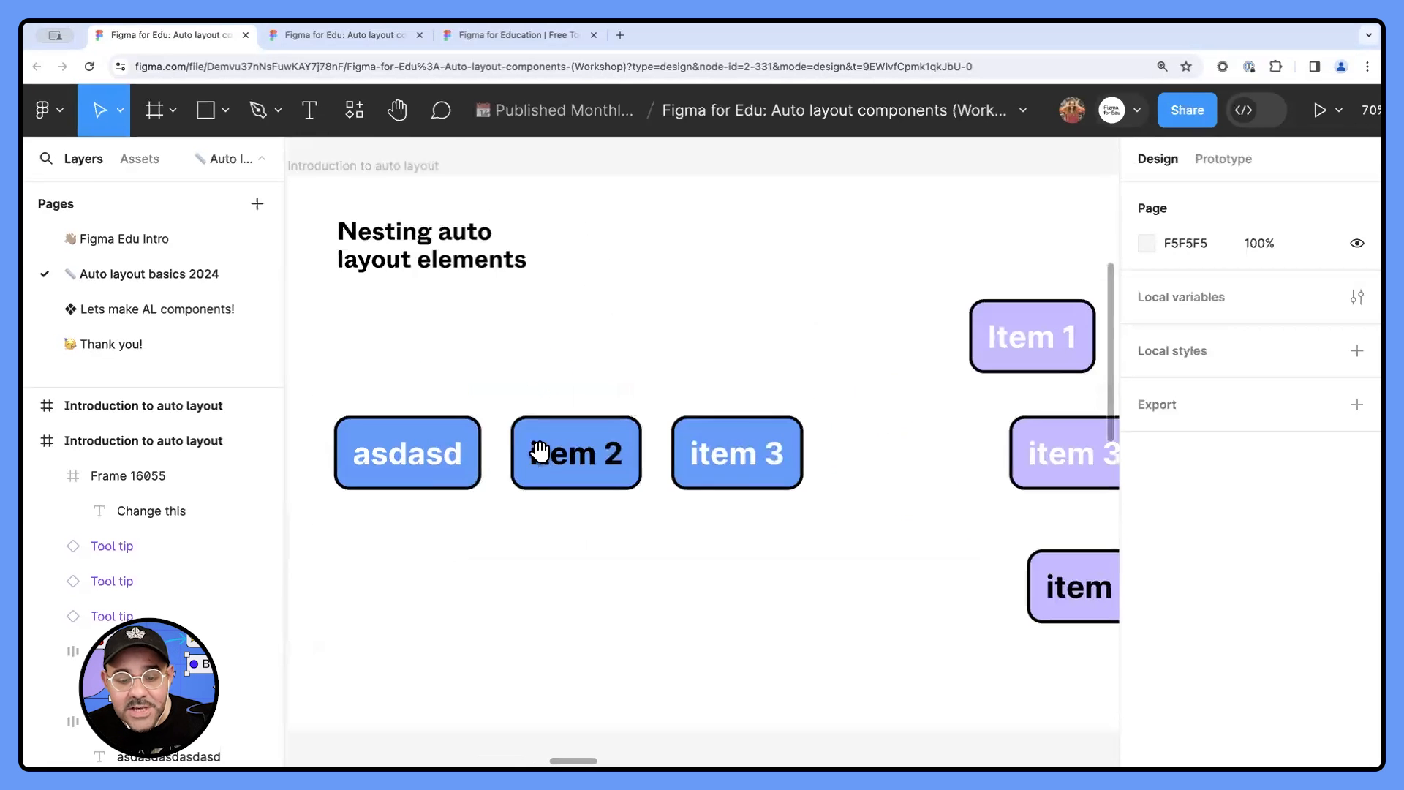
double_click(430, 454)
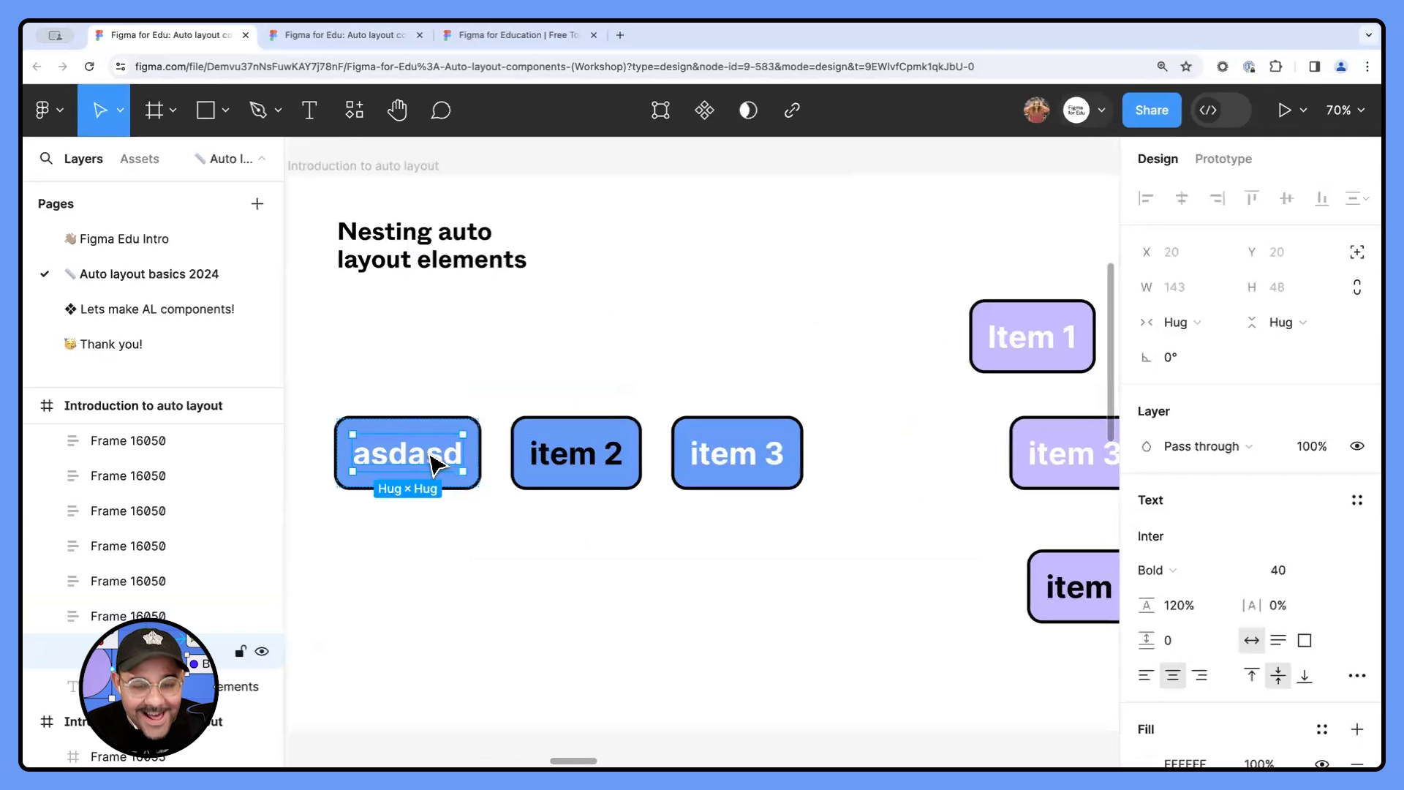
double_click(430, 455)
type("asdasd")
left_click(422, 447)
double_click(422, 447)
type("button 1")
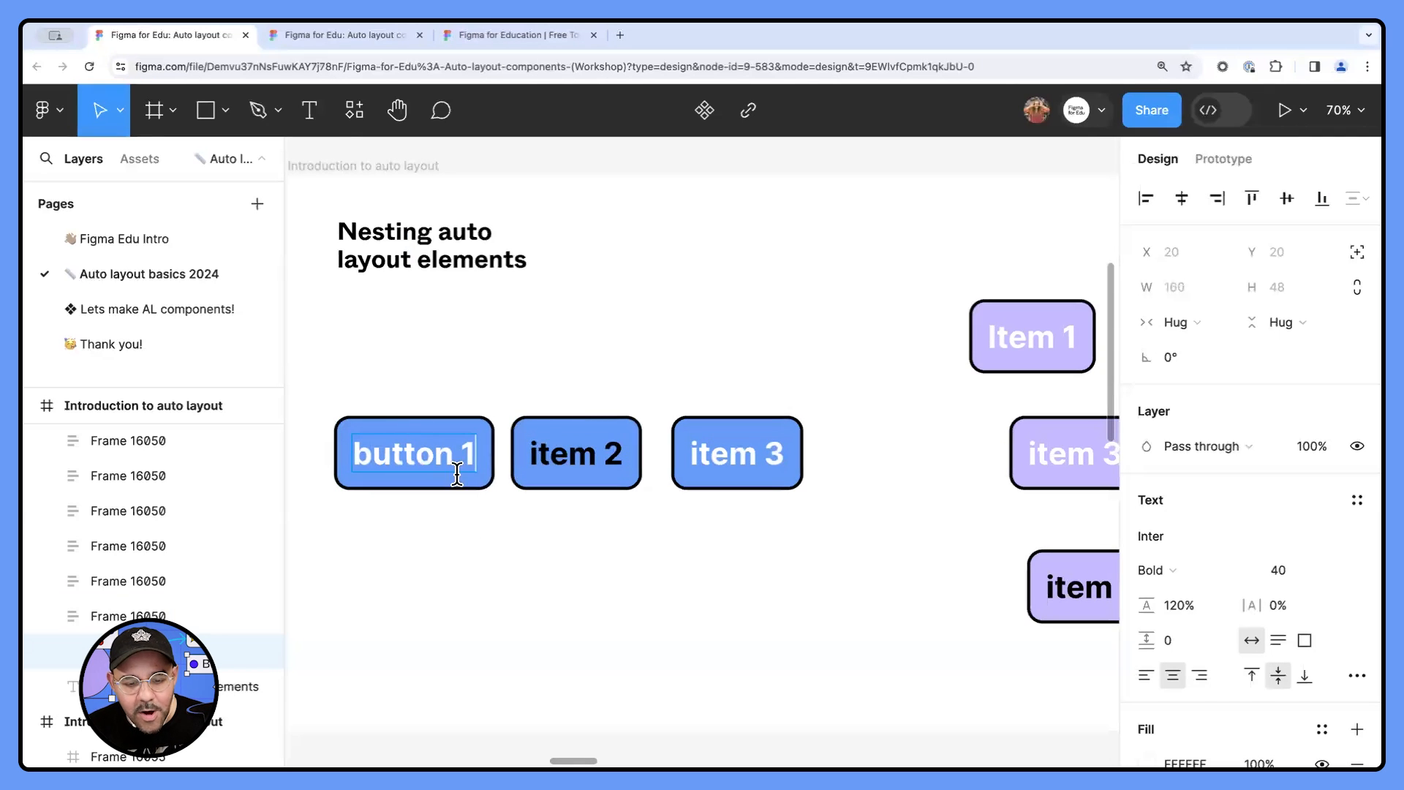
- Change the "item 2" label to "button 2" and the blue "item 3" label to "Button 3"
double_click(605, 454)
type("button")
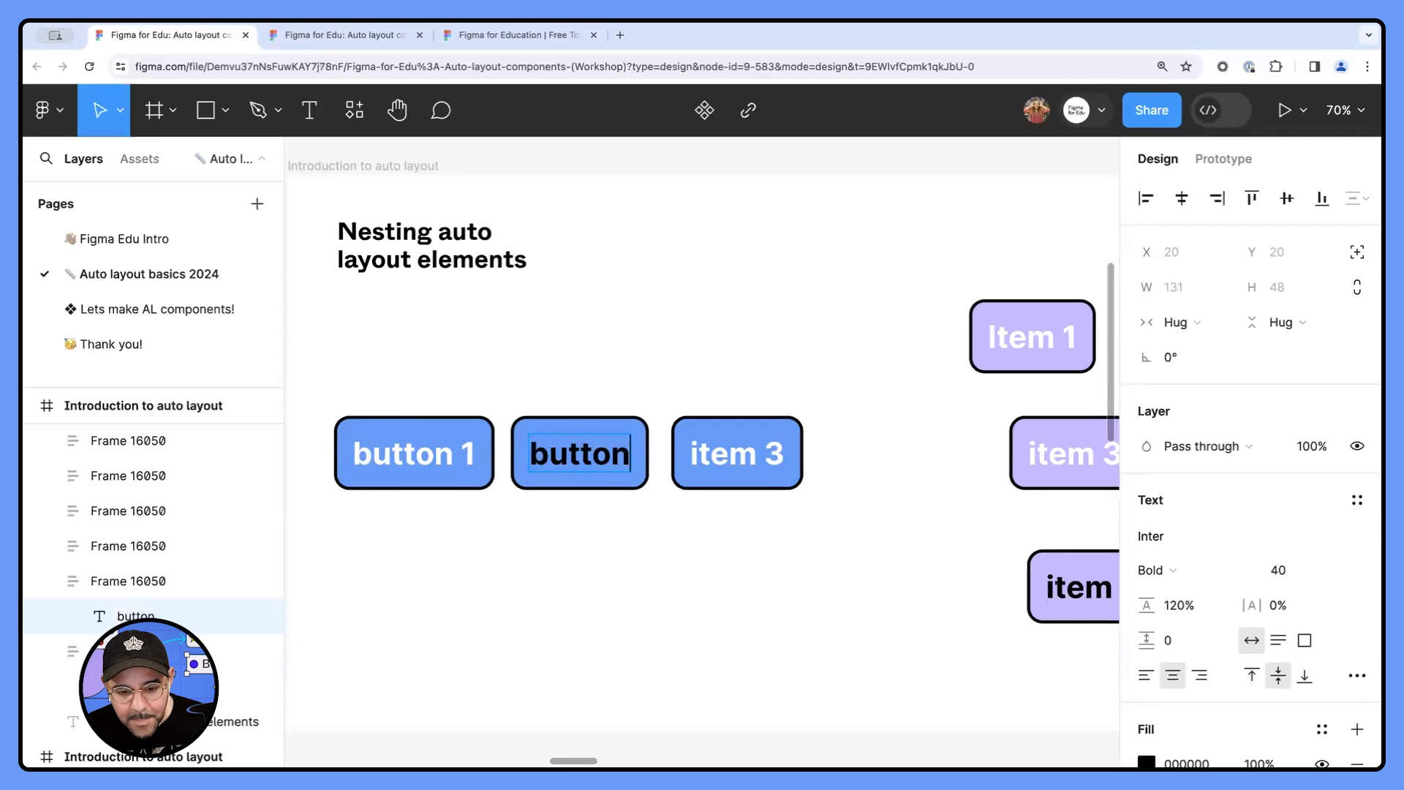
type(" 2")
left_click(730, 486)
double_click(748, 448)
double_click(748, 447)
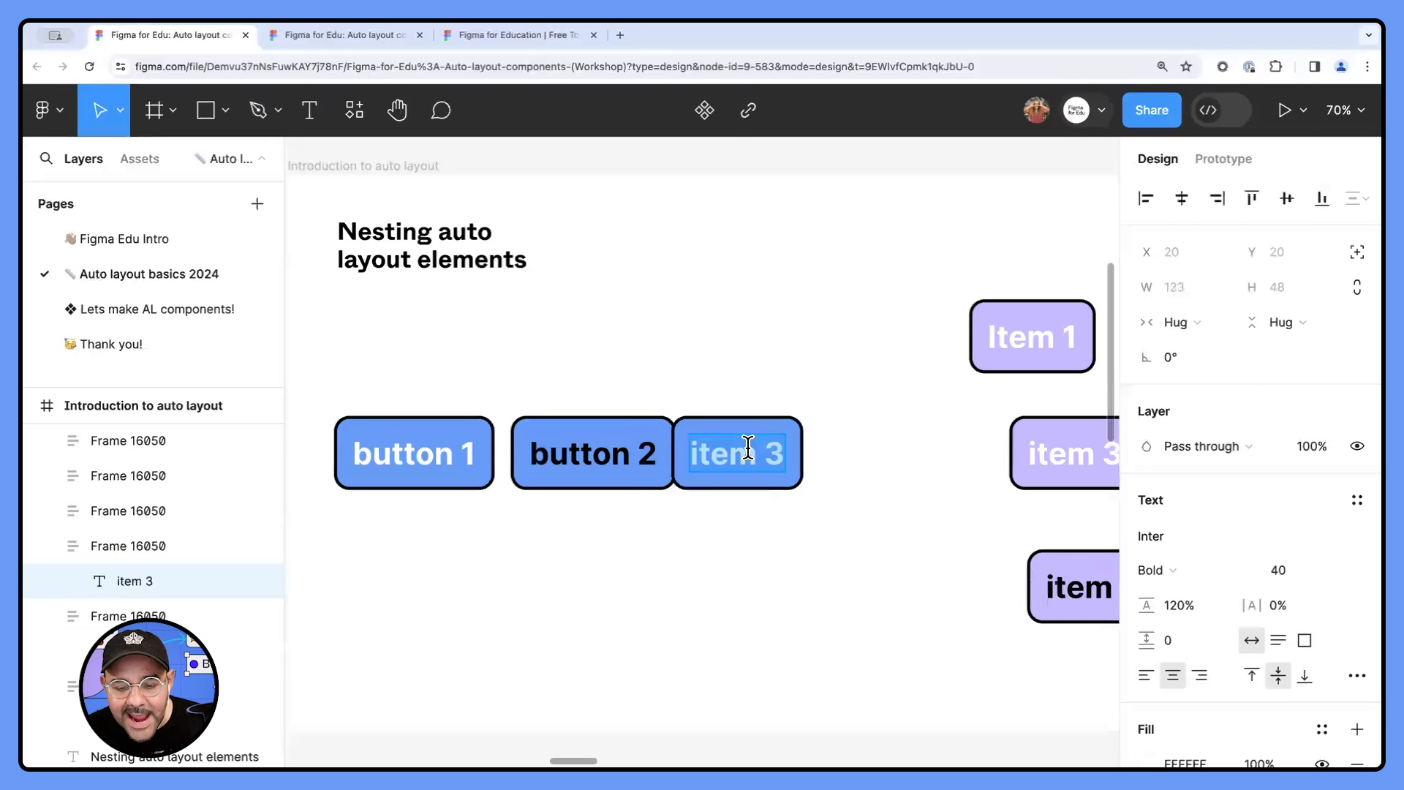
type("Button 3")
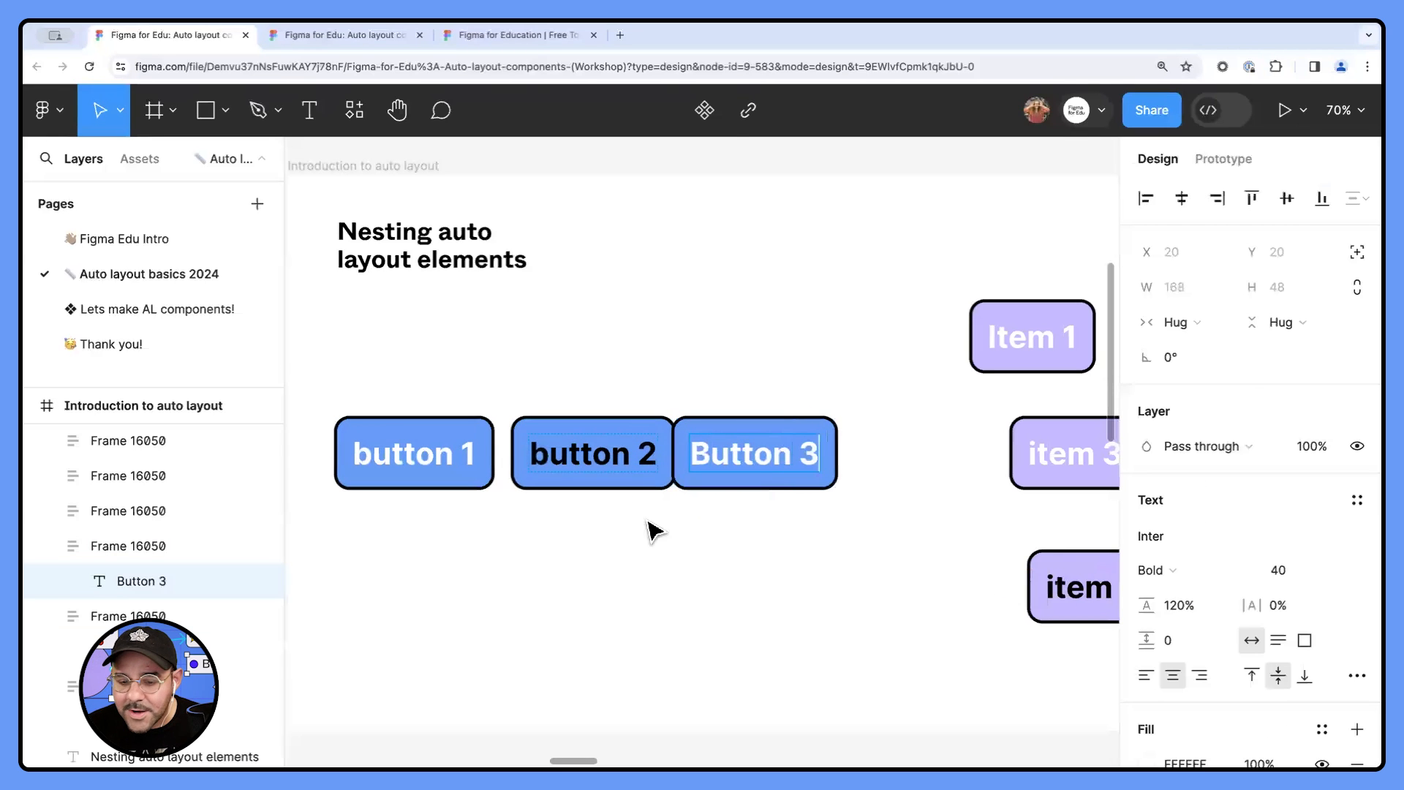
left_click(650, 606)
- Shift the third blue button right, clear of button 2, and make its label lowercase, "button 3"
left_click_drag(729, 491, 777, 492)
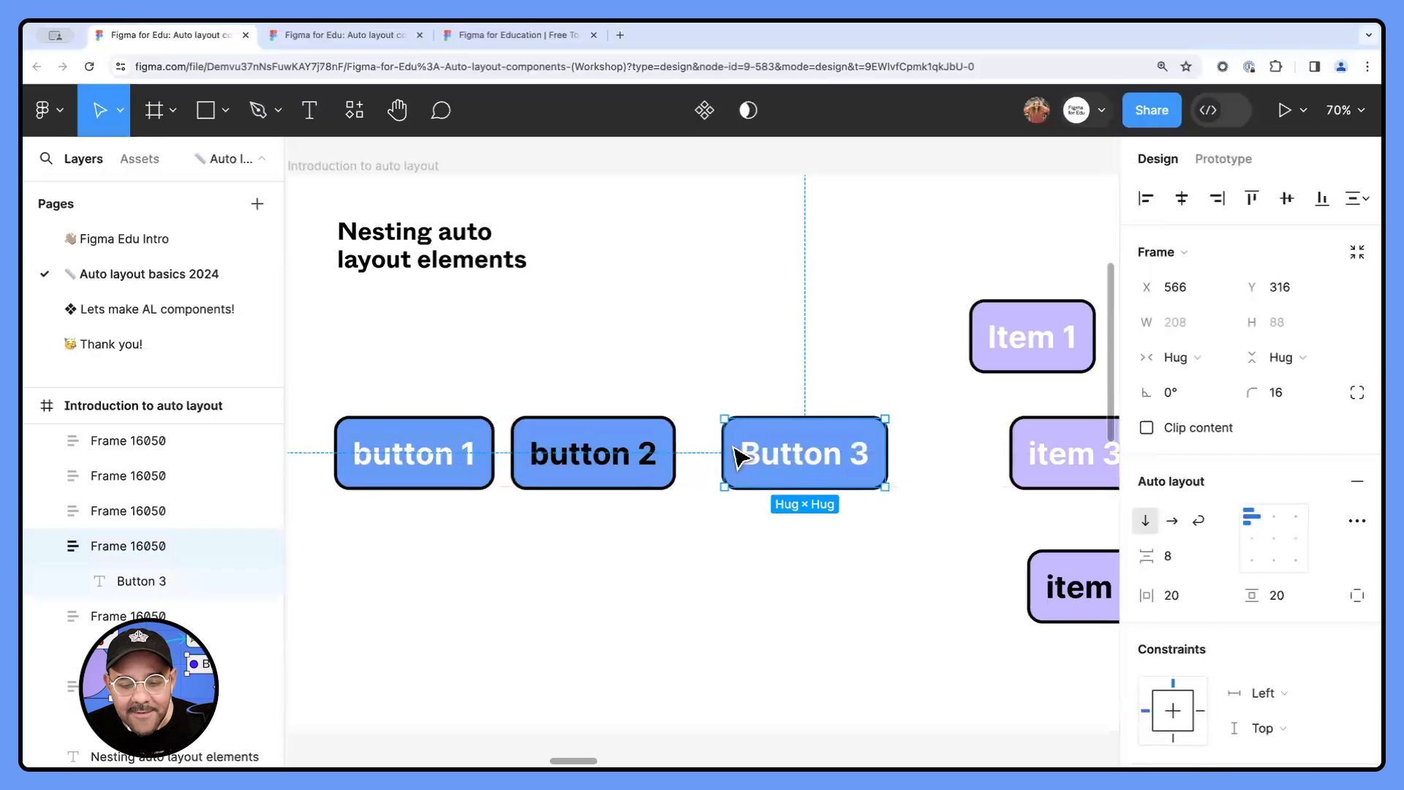
double_click(776, 459)
double_click(761, 455)
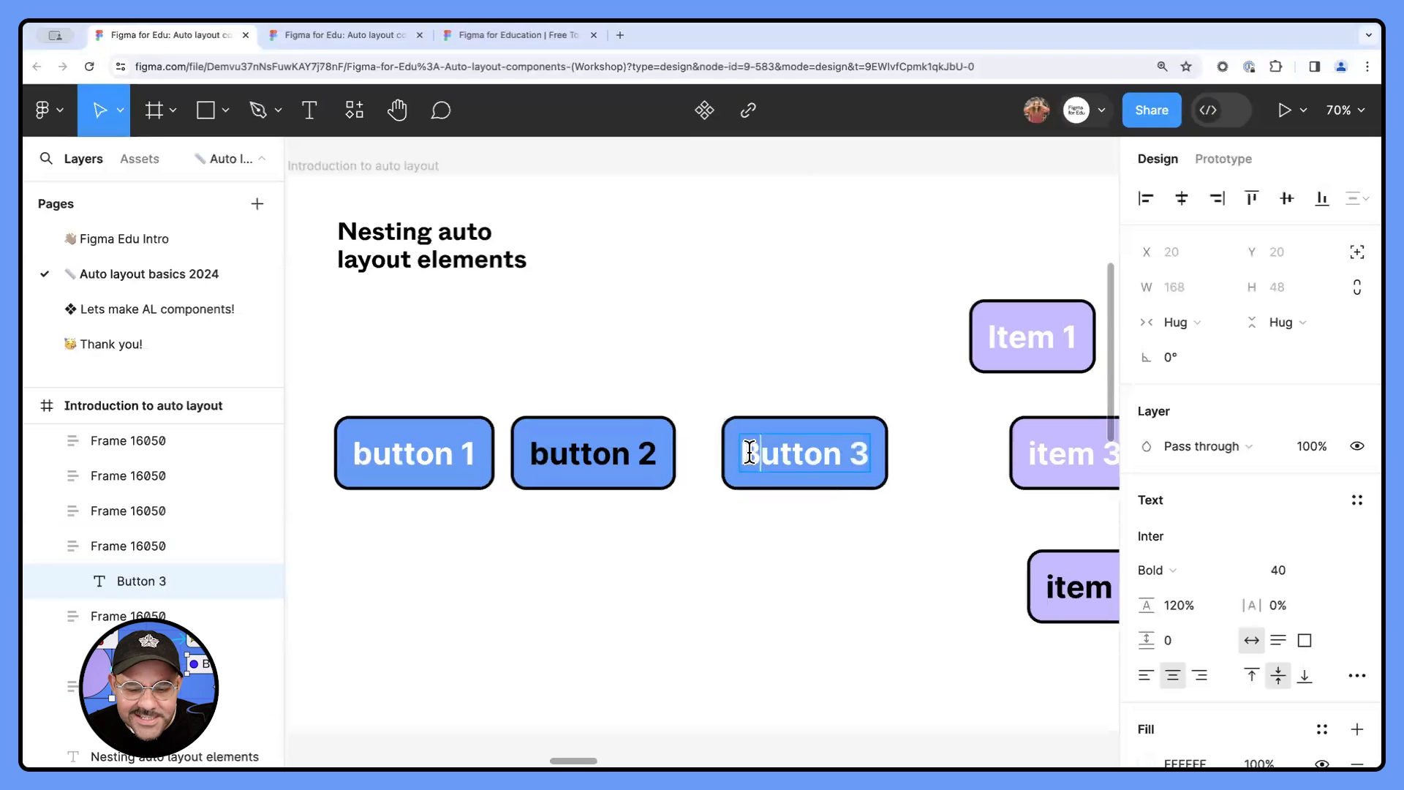
scroll(753, 512, "up", 1)
type("b")
left_click(765, 562)
left_click(765, 562)
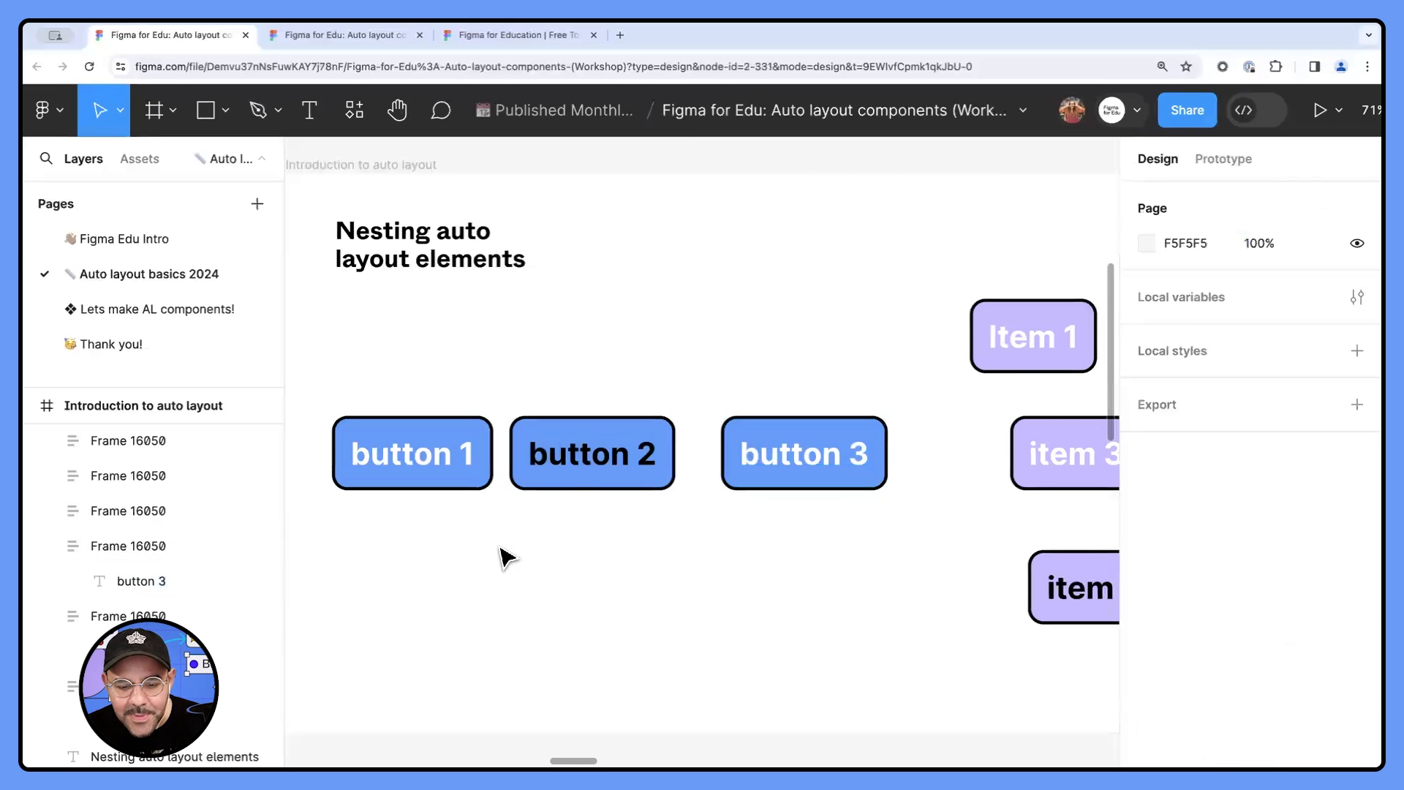
- Stack the three blue buttons in a loose, staggered column about 283 × 314 with gaps of 25, below the heading
left_click_drag(591, 461, 598, 480)
scroll(607, 486, "down", 1)
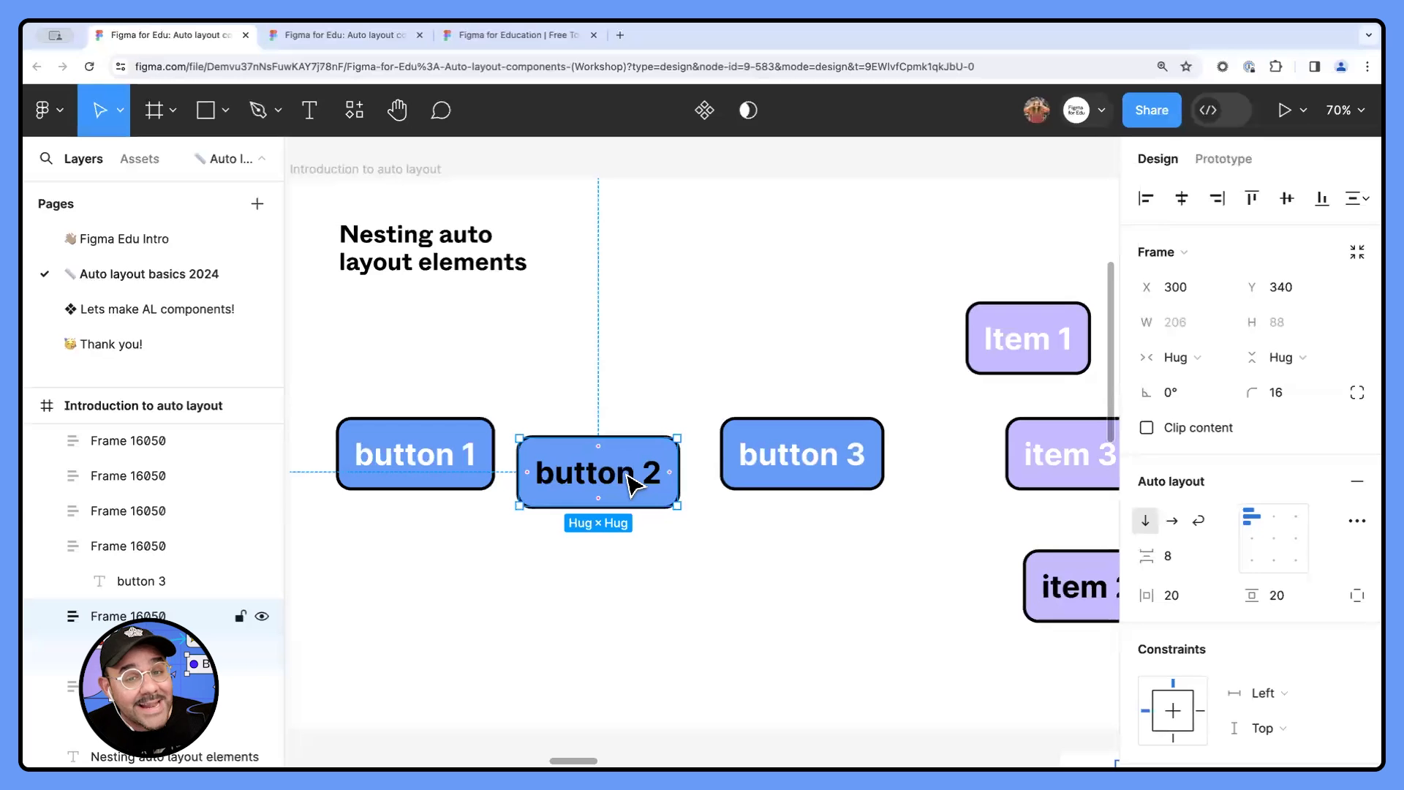
left_click_drag(623, 477, 452, 543)
left_click_drag(775, 454, 432, 612)
left_click_drag(629, 401, 428, 619)
left_click_drag(447, 562, 596, 629)
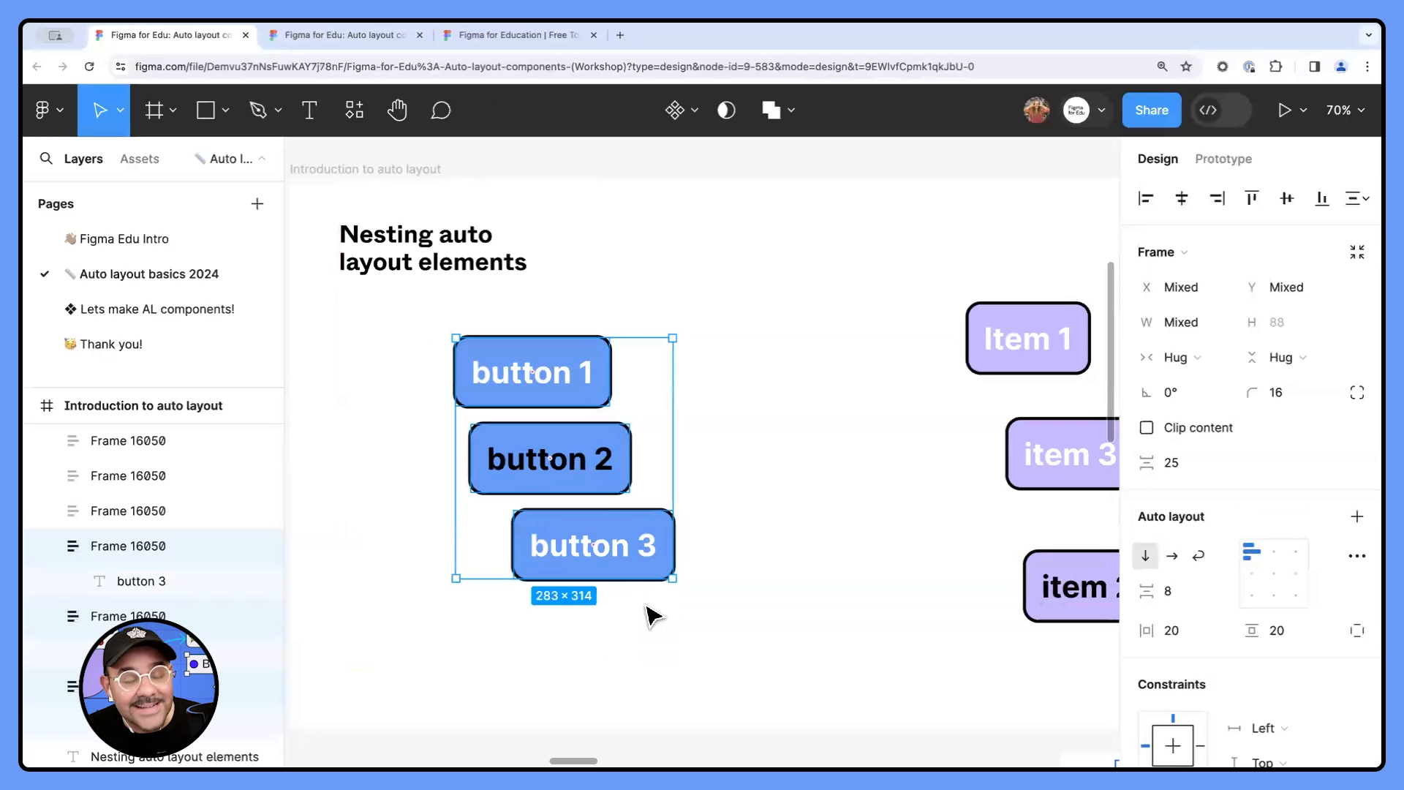
- Select each of the three blue buttons in turn to examine their separate auto layout frames
left_click(827, 507)
left_click(549, 370)
left_click(585, 474)
left_click(596, 545)
left_click(571, 377)
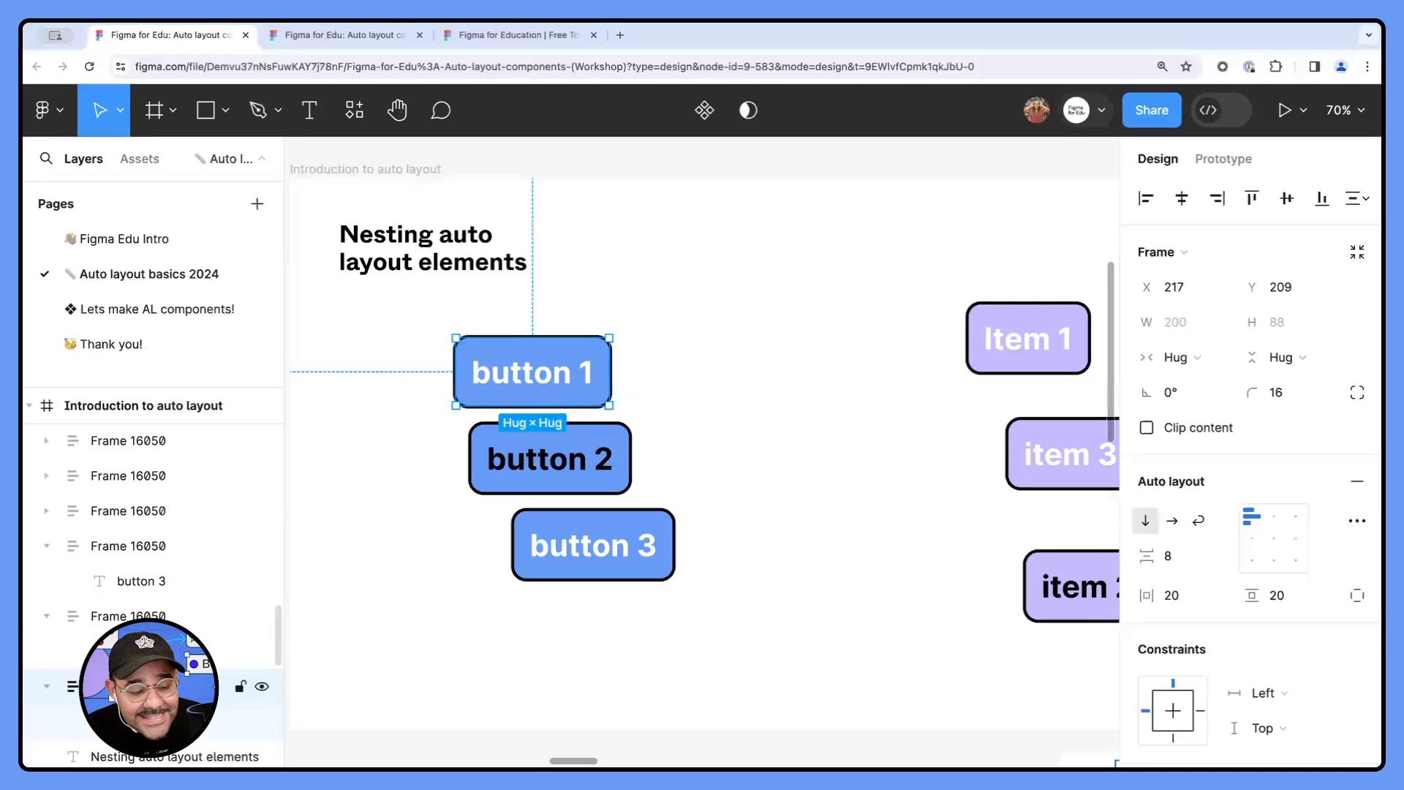
- Batch rename the three blue button frames using "button $NN" with descending numbers that stop at 1
left_click_drag(388, 352, 630, 627)
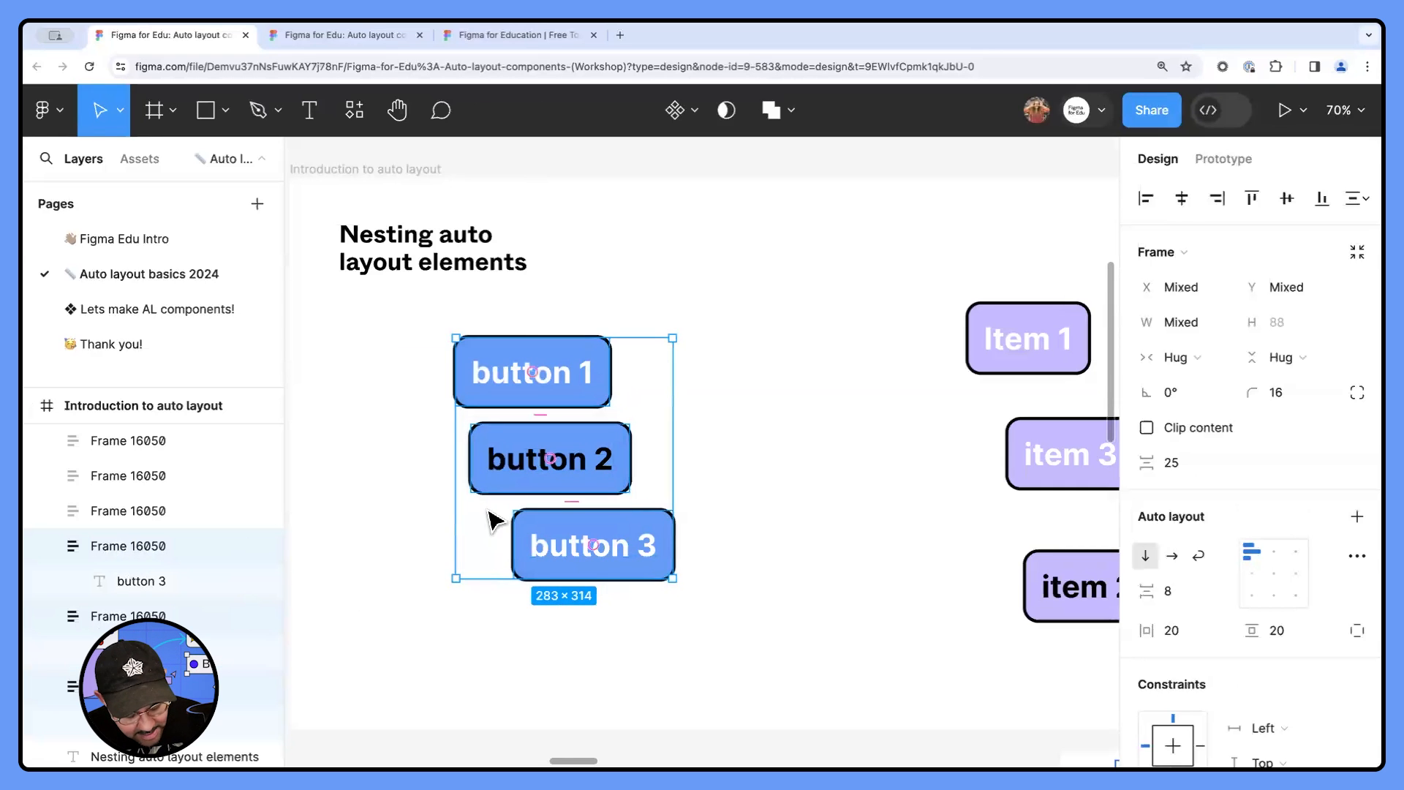
key("ctrl+r")
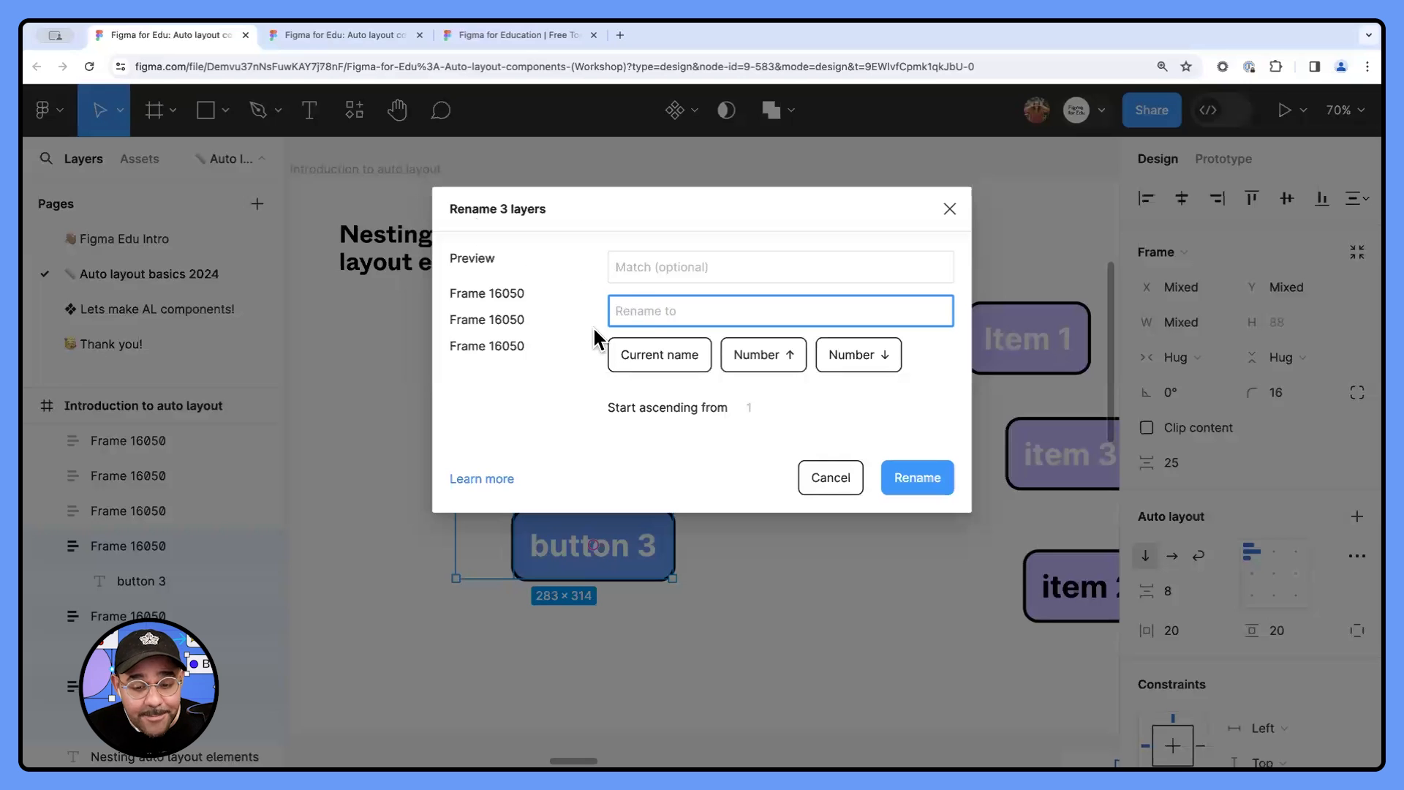
type("button")
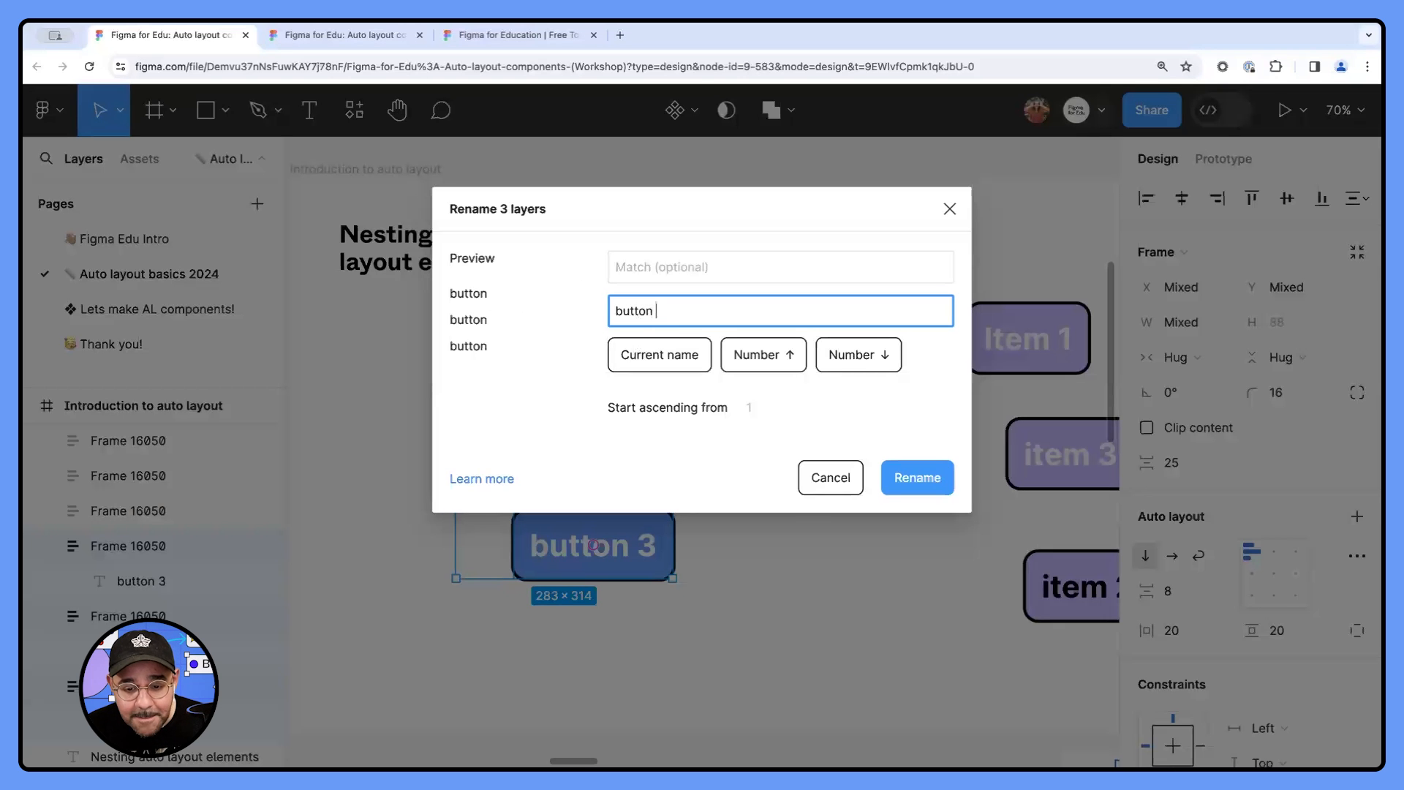
left_click(859, 356)
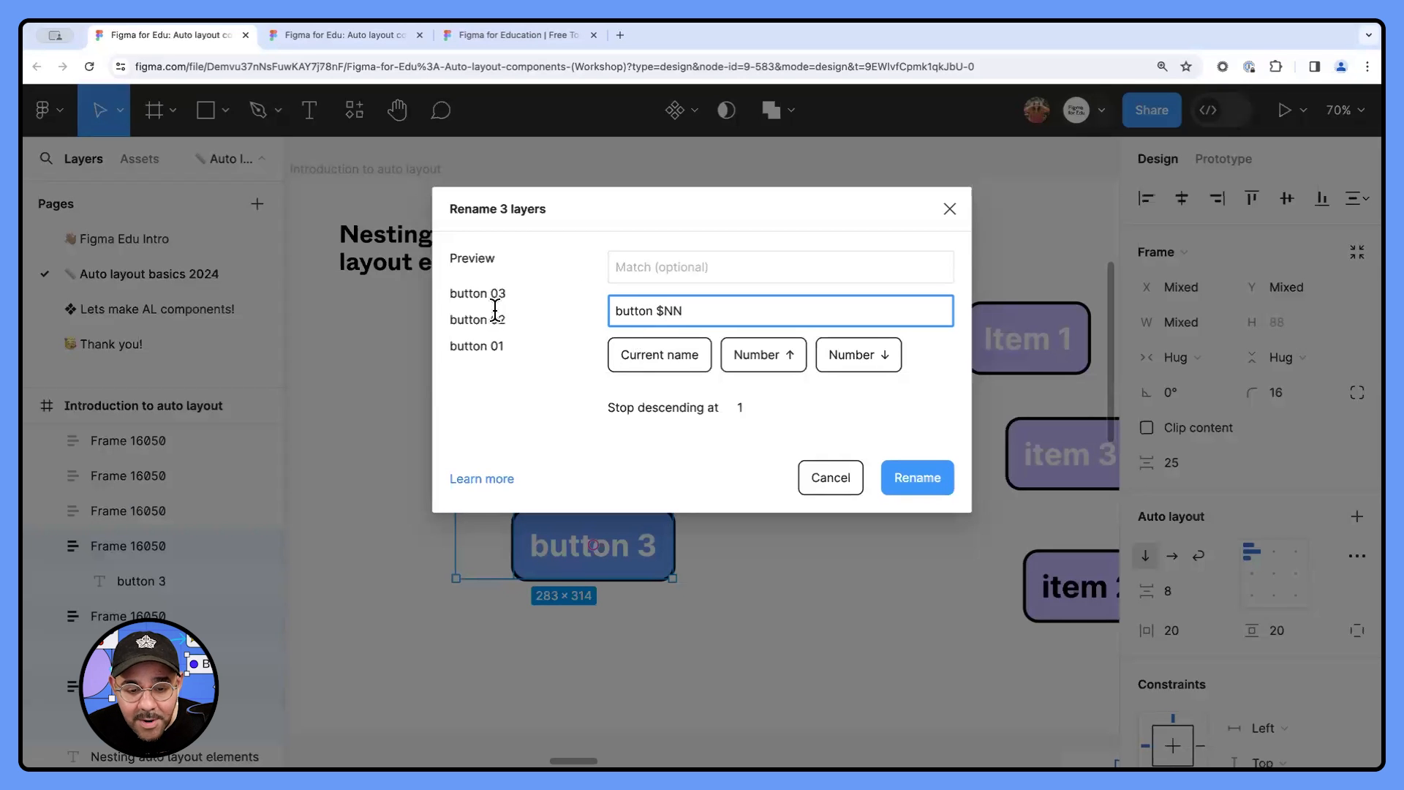
left_click(918, 479)
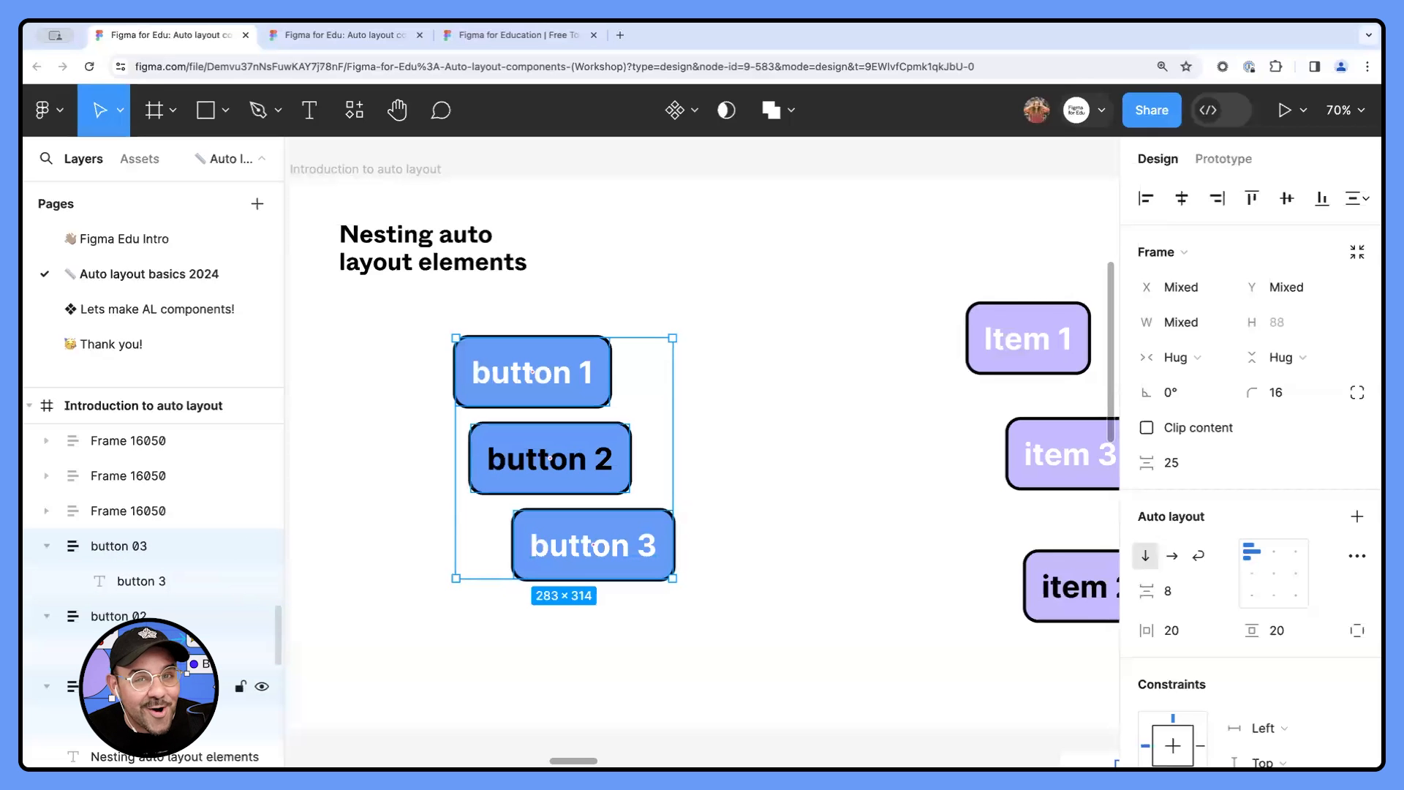
- Inspect the three blue buttons and the "button 1" text in Dev Mode, and return to design mode
left_click(448, 667)
left_click_drag(590, 631, 472, 285)
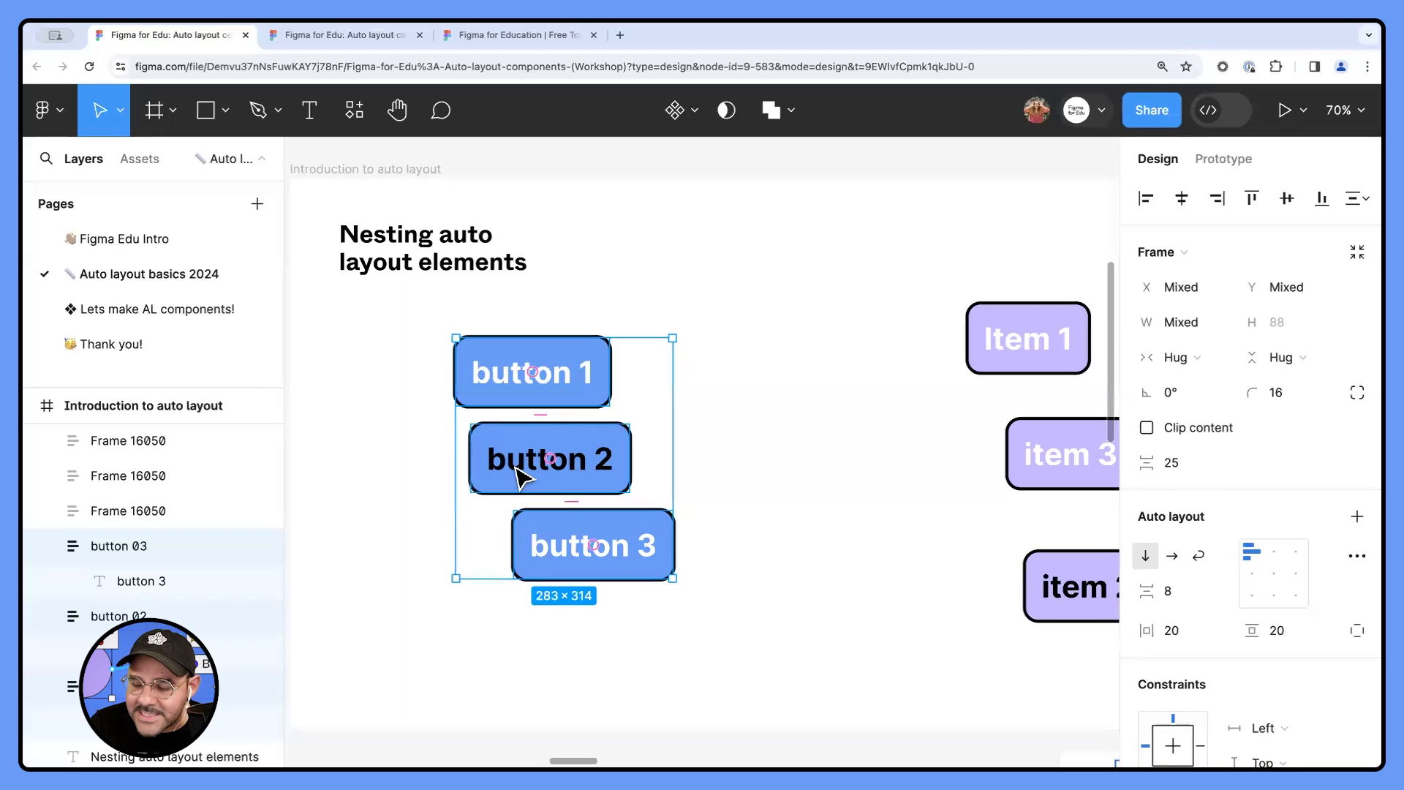
left_click(1205, 110)
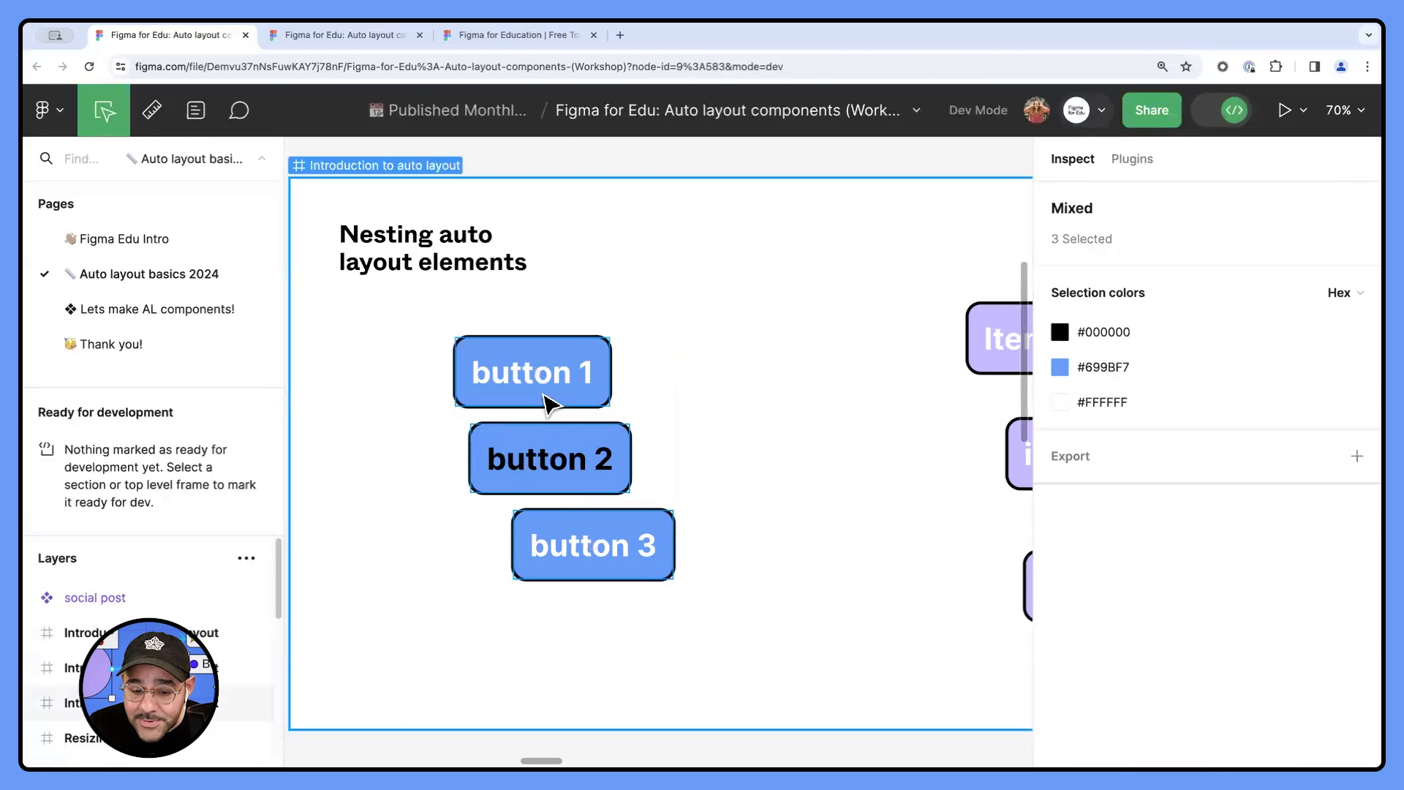
left_click(571, 351)
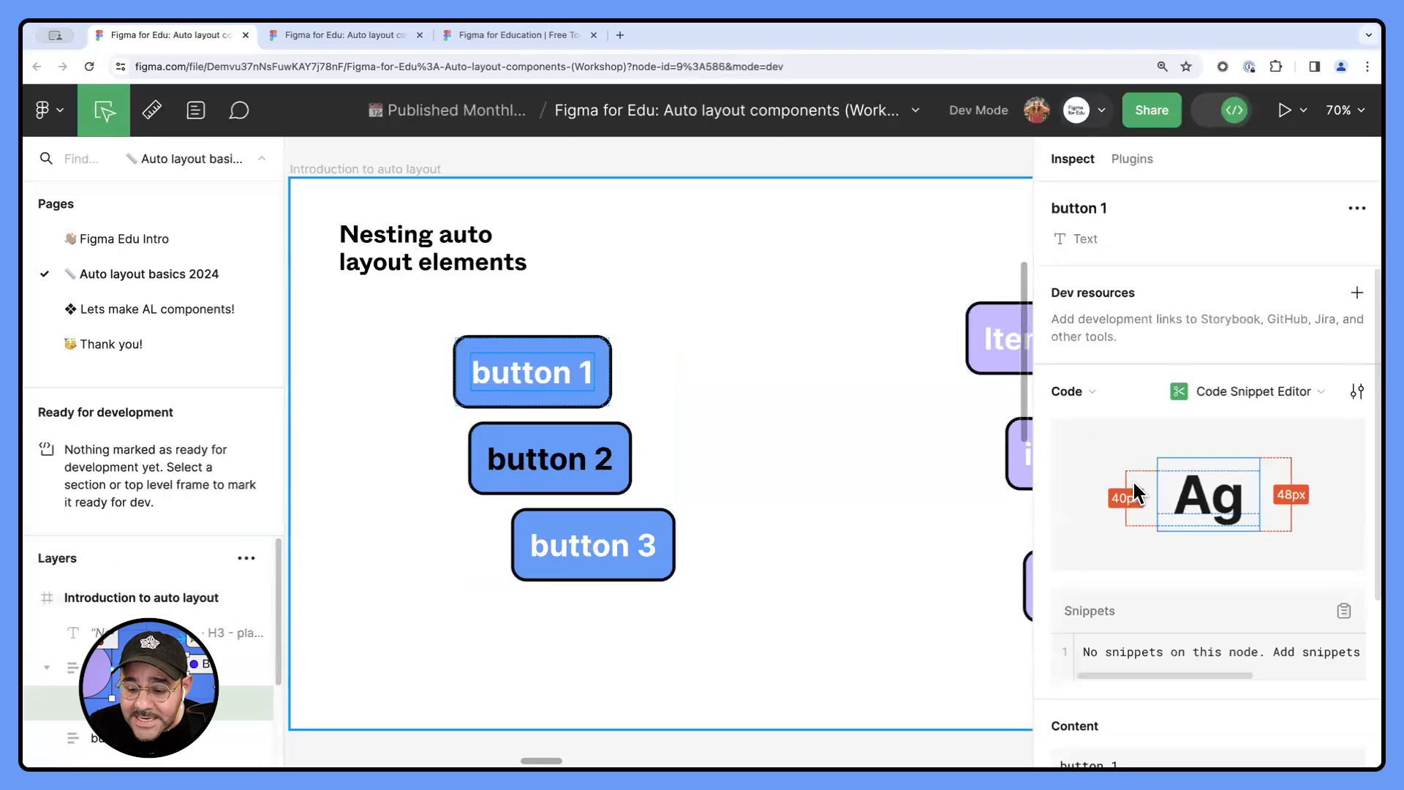
scroll(1131, 480, "down", 1)
scroll(1132, 479, "down", 5)
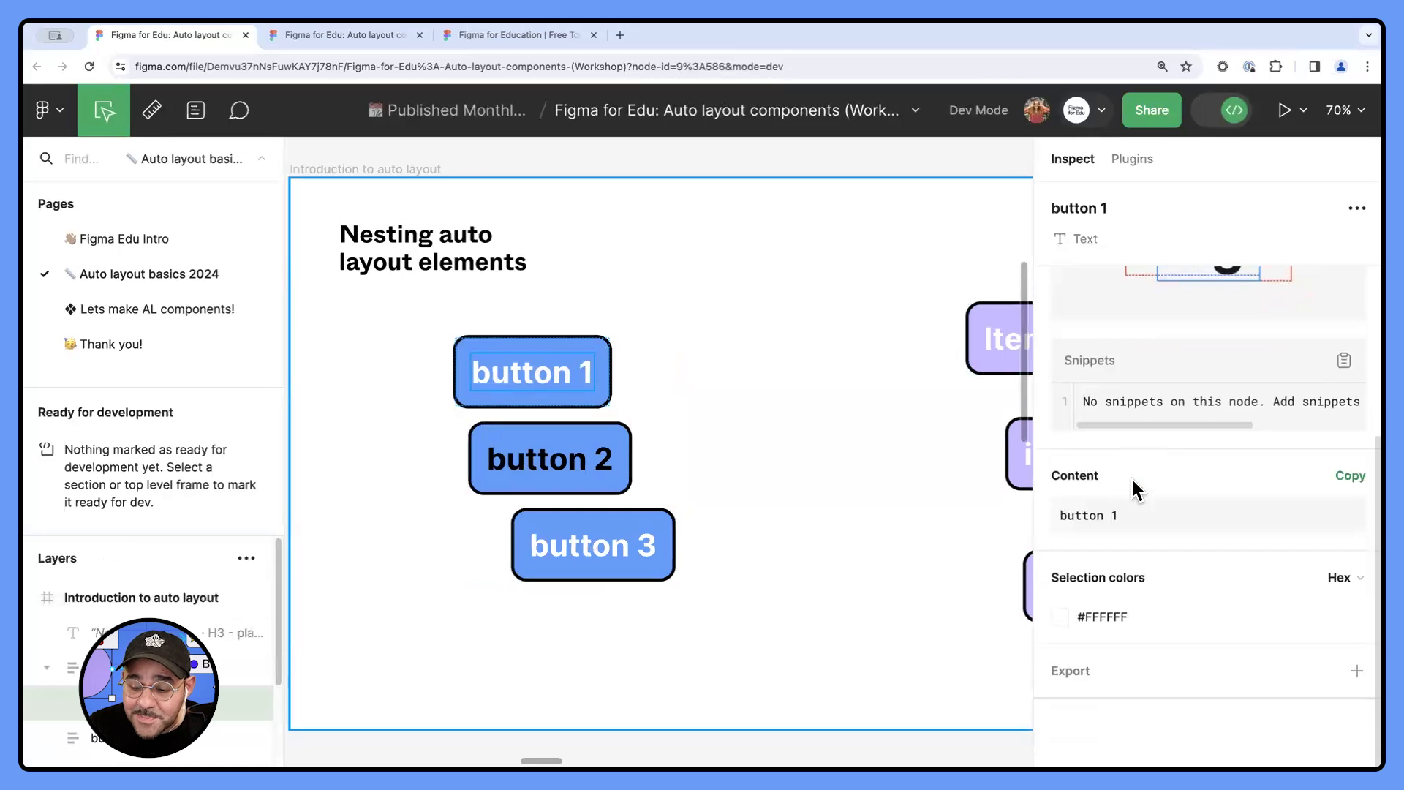
left_click(1220, 111)
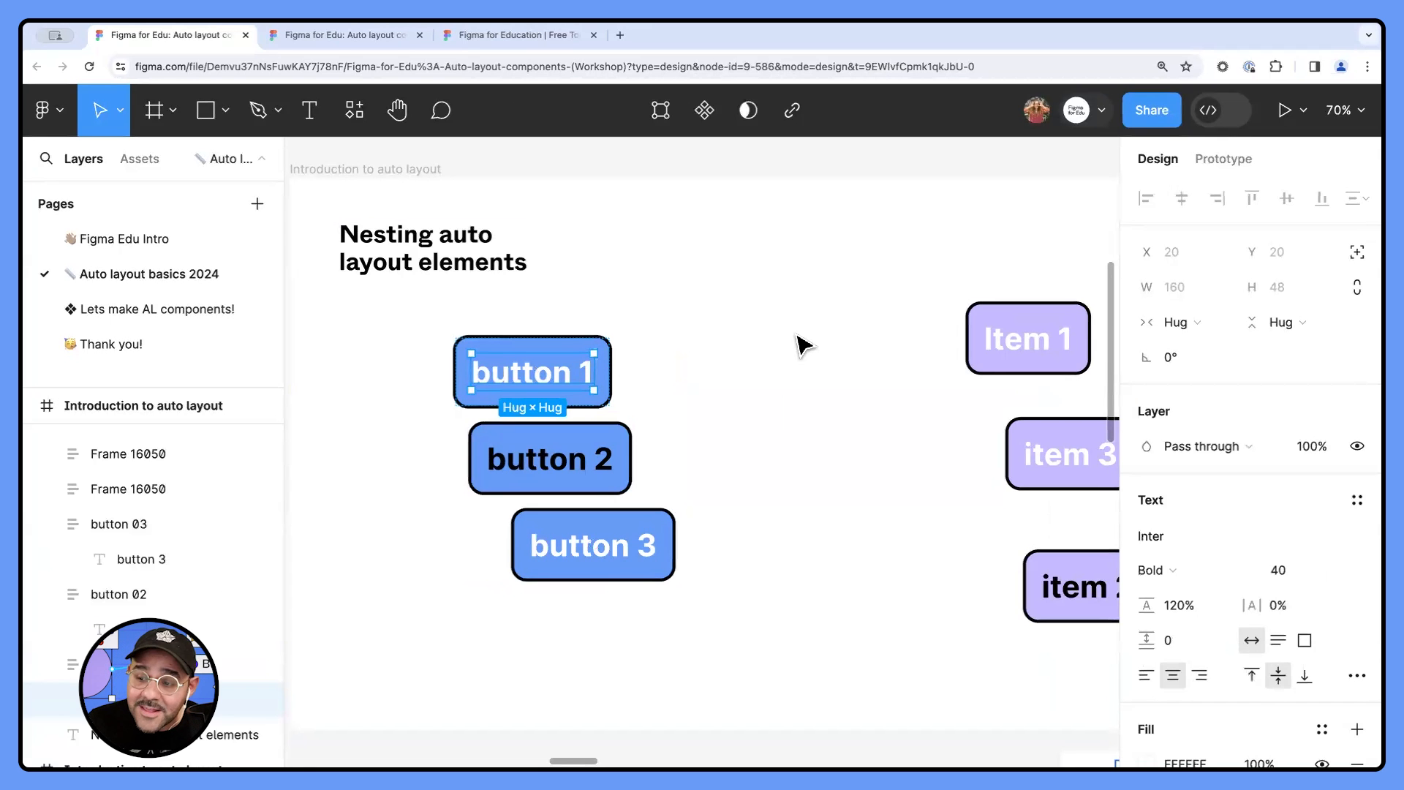
- Wrap the three blue buttons in a vertical auto layout frame named "menu" and expand its layers
left_click(767, 344)
left_click_drag(702, 348, 443, 636)
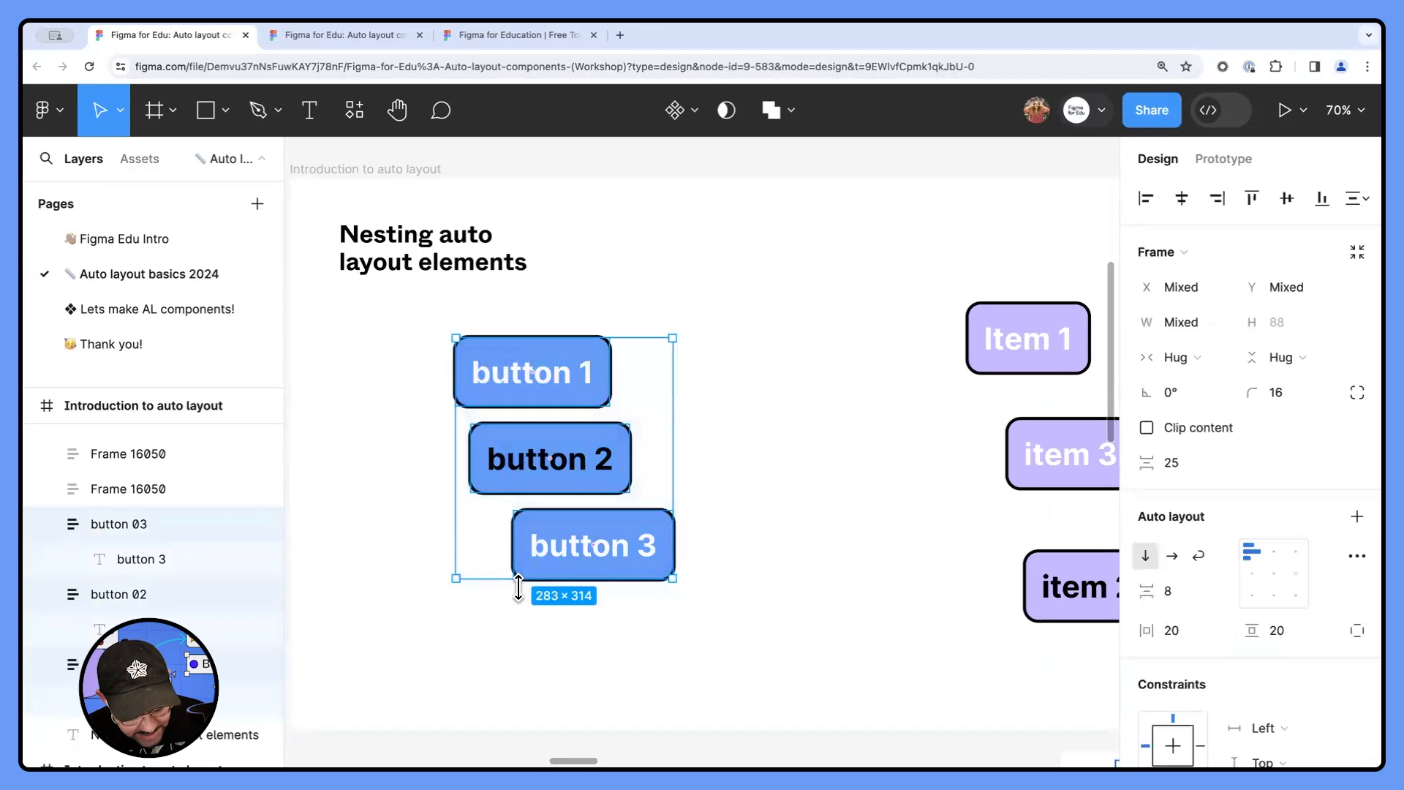
key("shift+a")
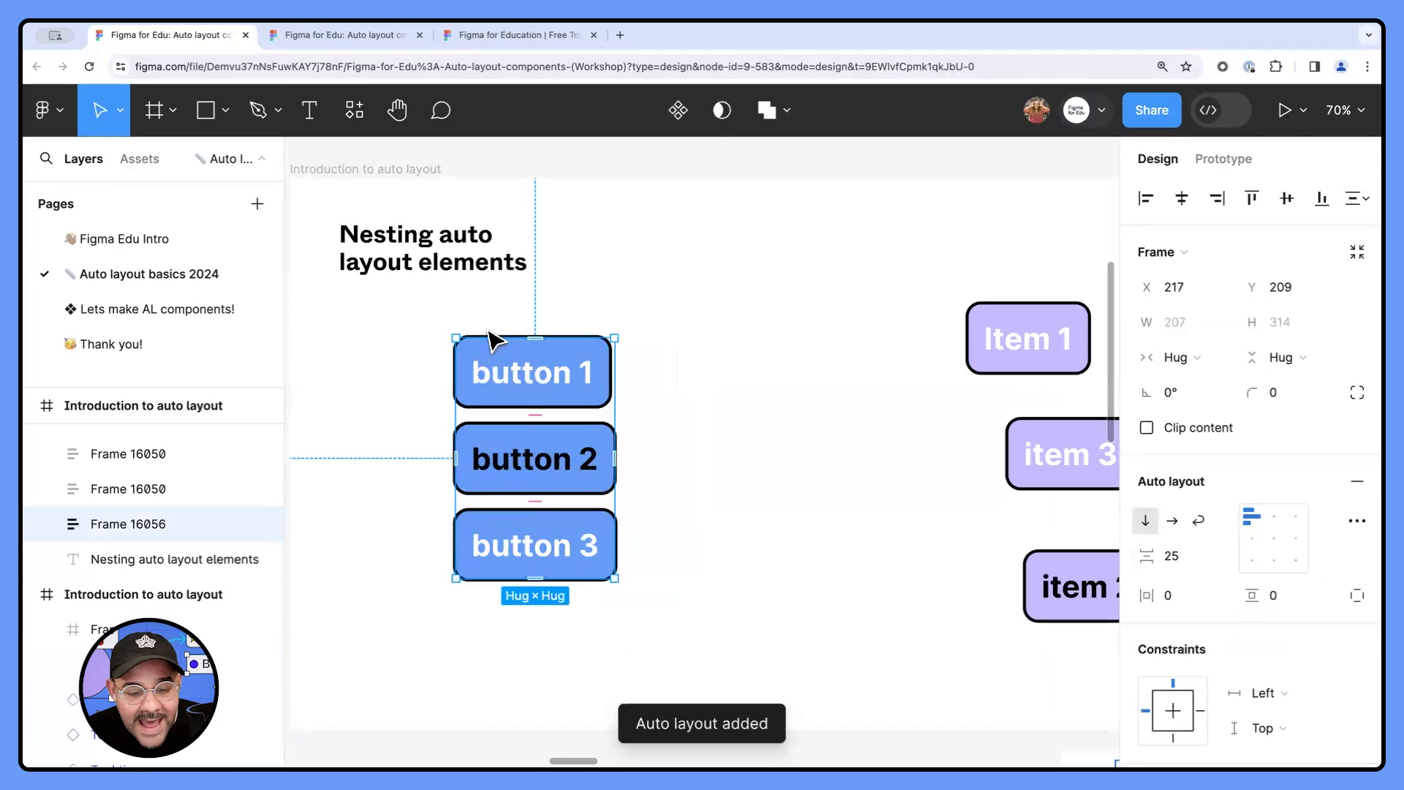
double_click(138, 523)
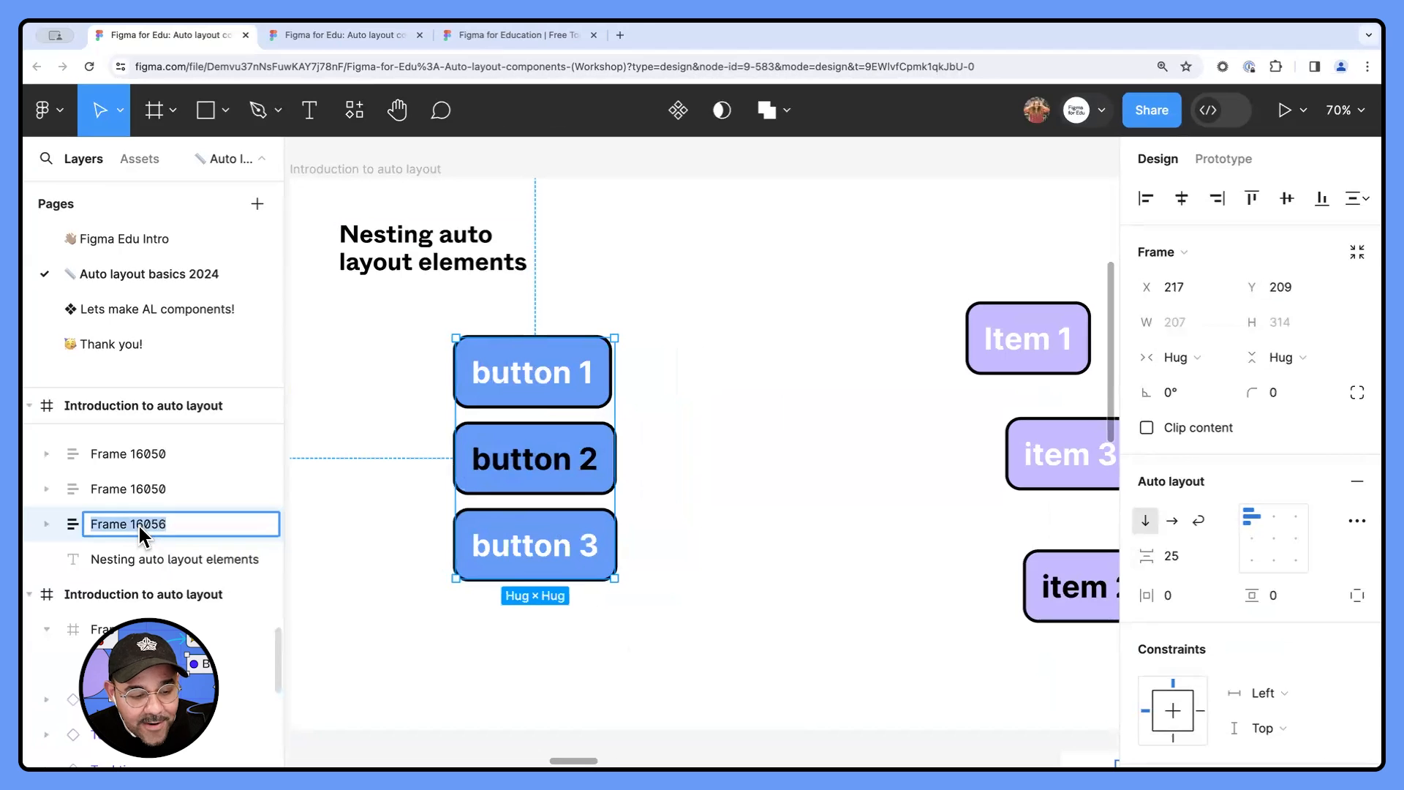
type("menu")
key("Return")
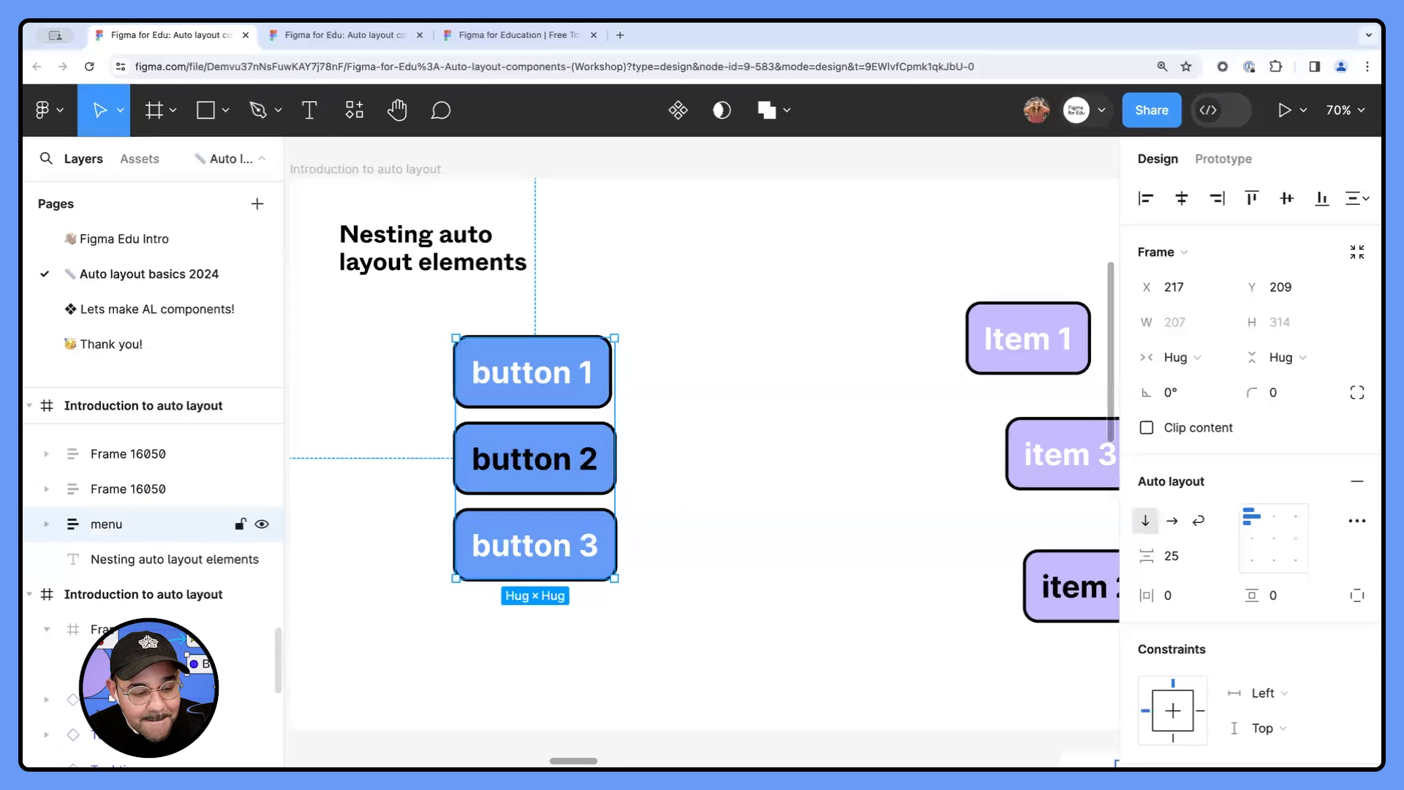
left_click(48, 525)
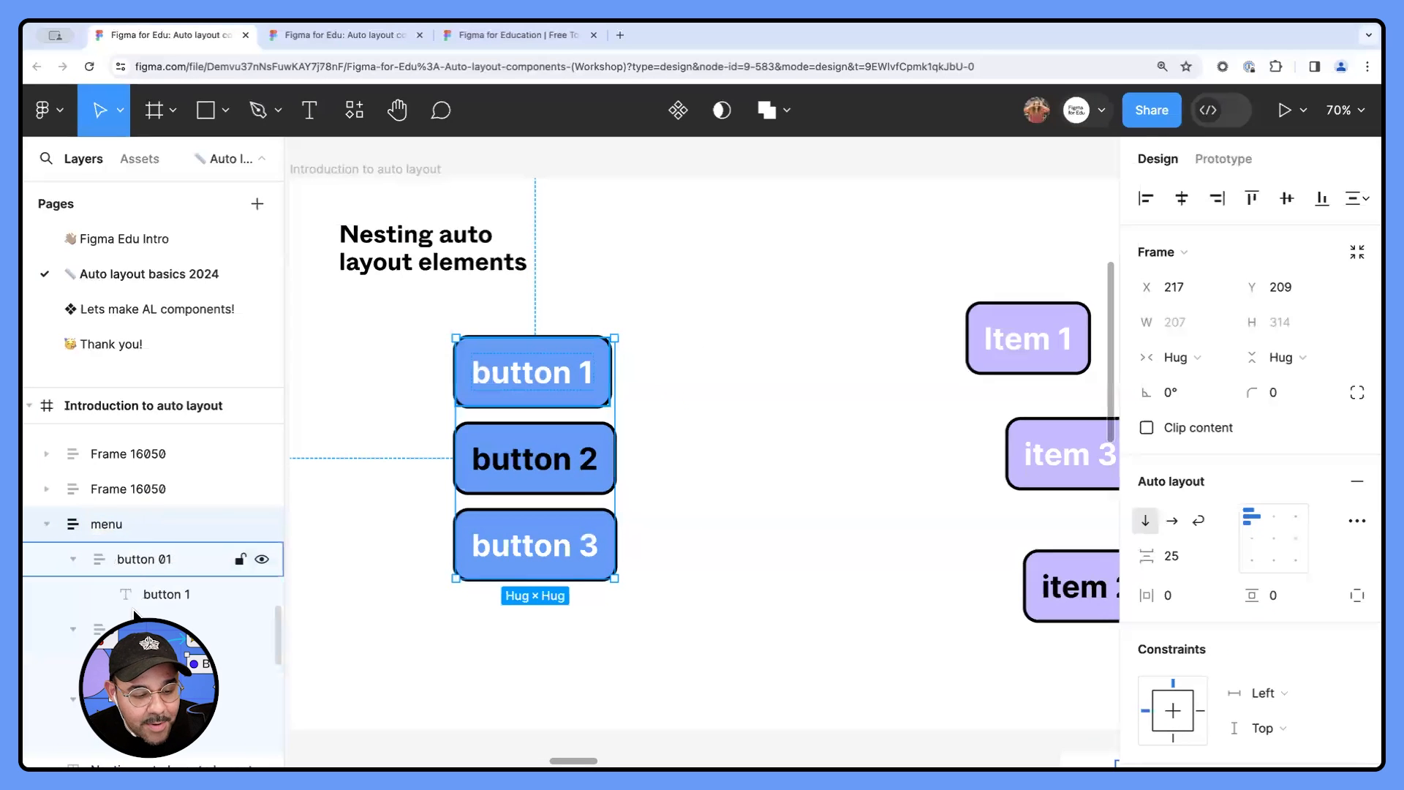
- Toggle the menu frame's auto layout direction between horizontal and vertical twice, ending on vertical
left_click(464, 640)
left_click(544, 427)
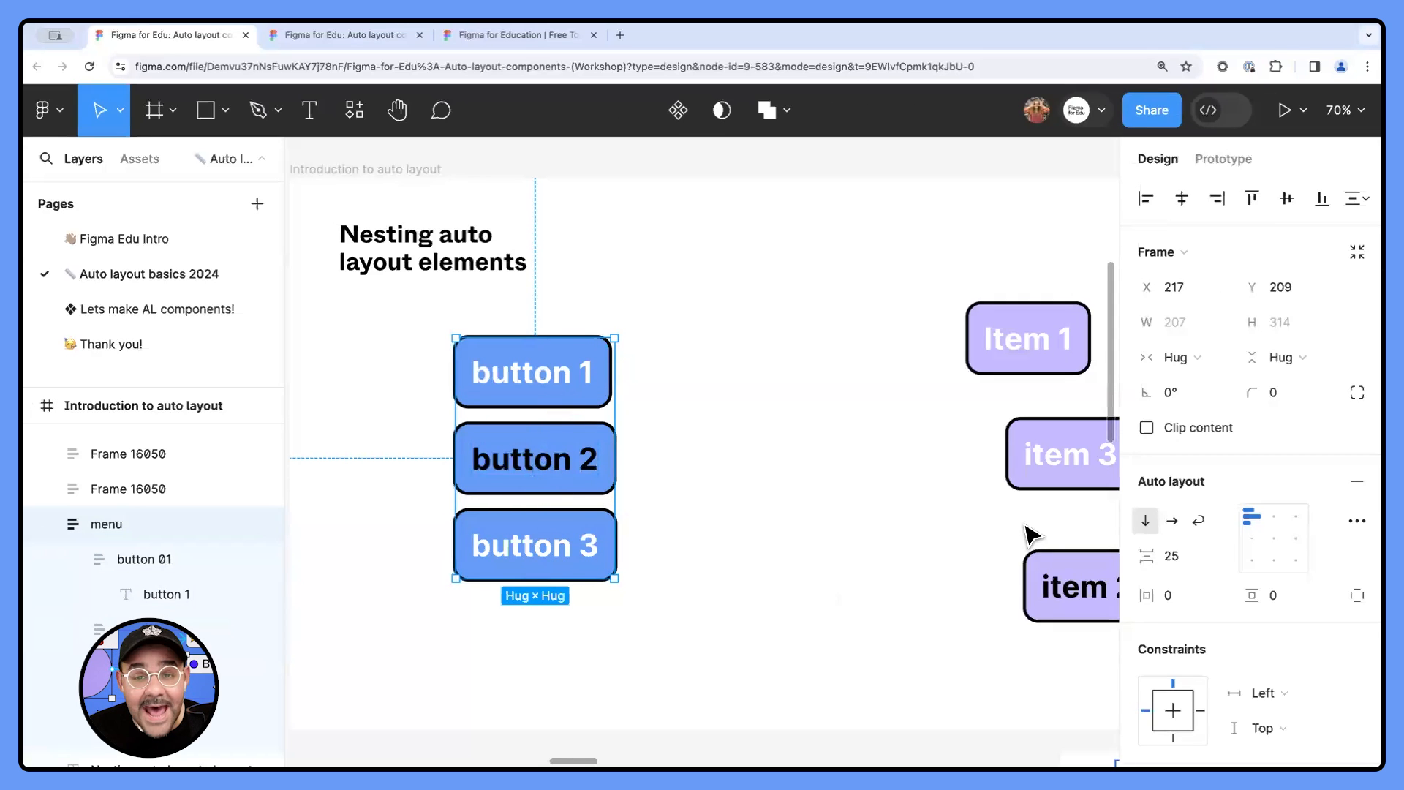
left_click(1170, 520)
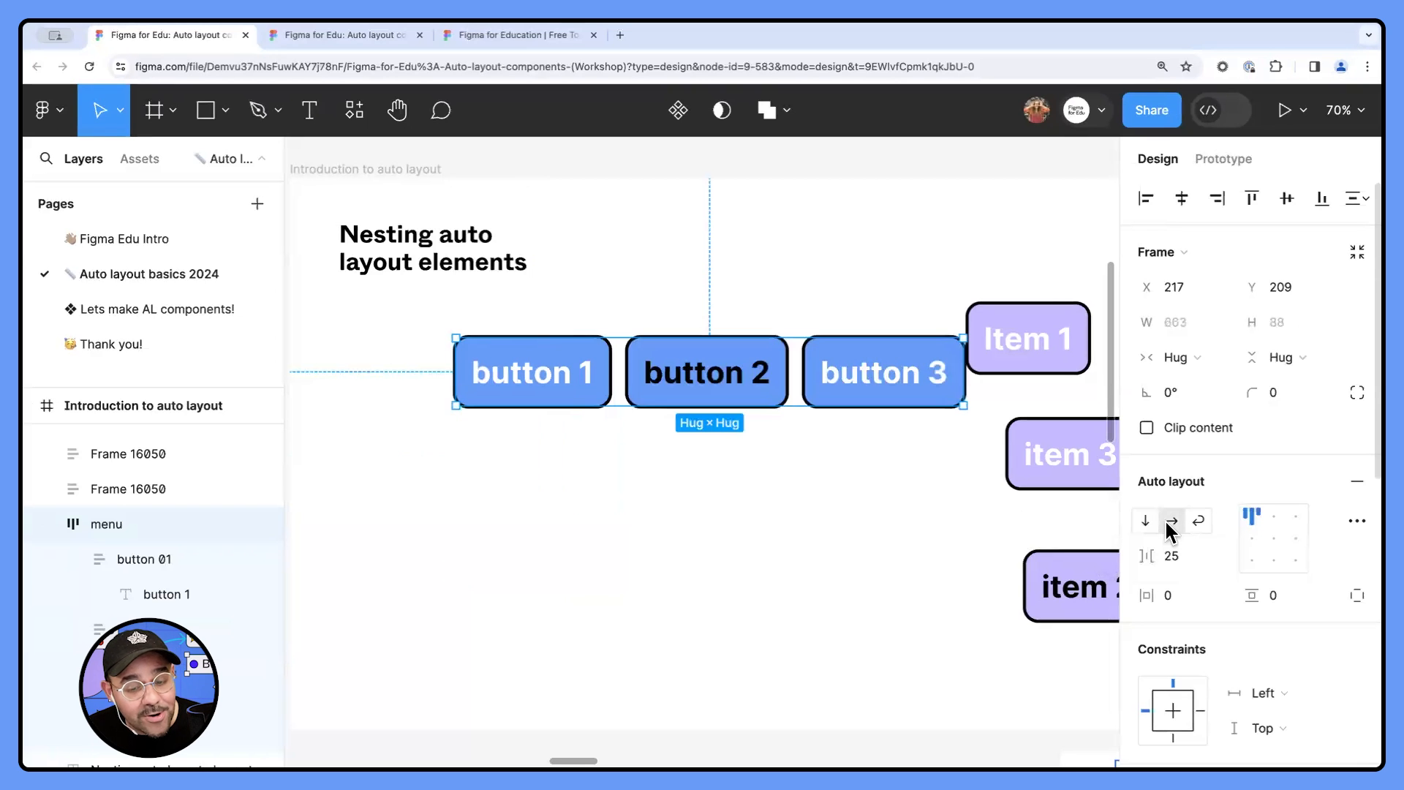
left_click(1145, 521)
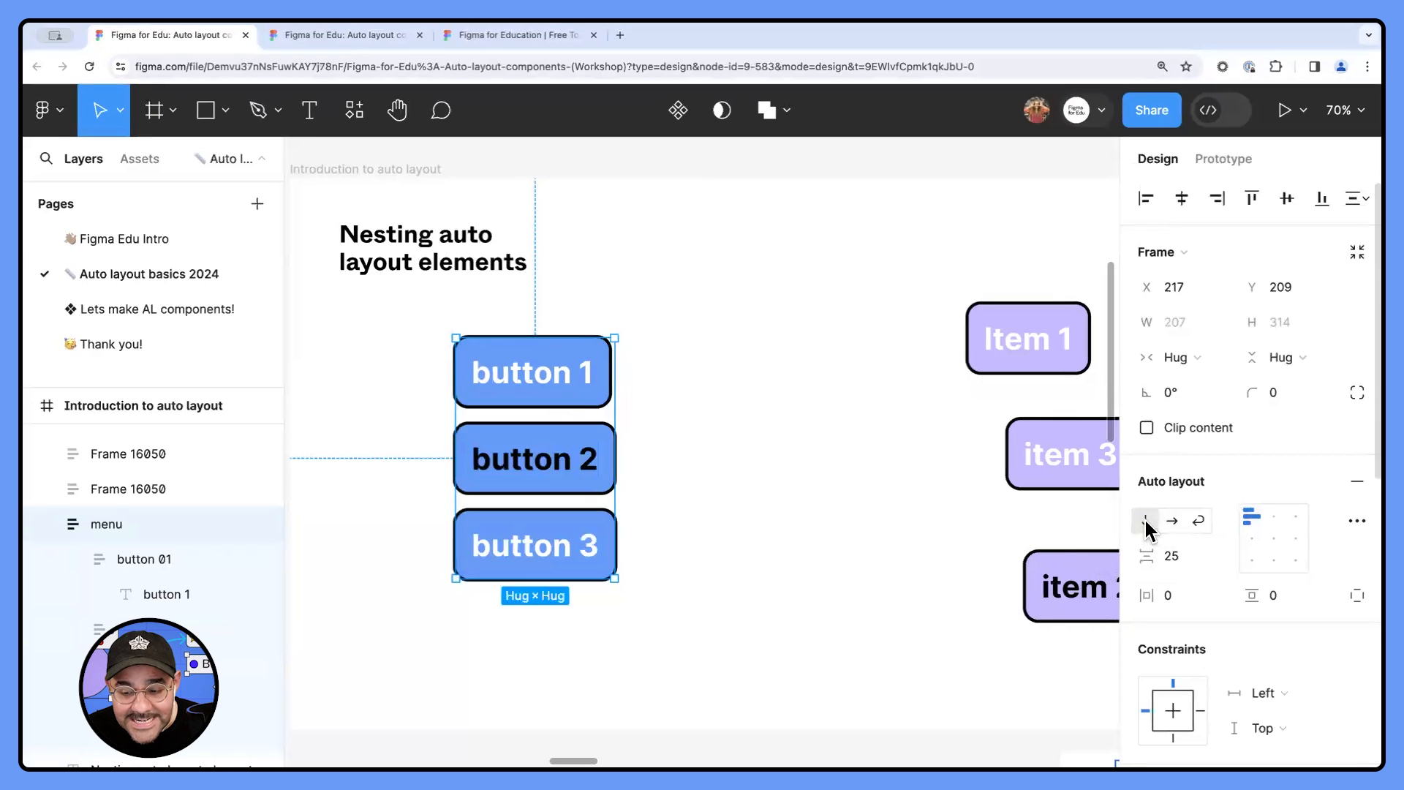
left_click(1171, 522)
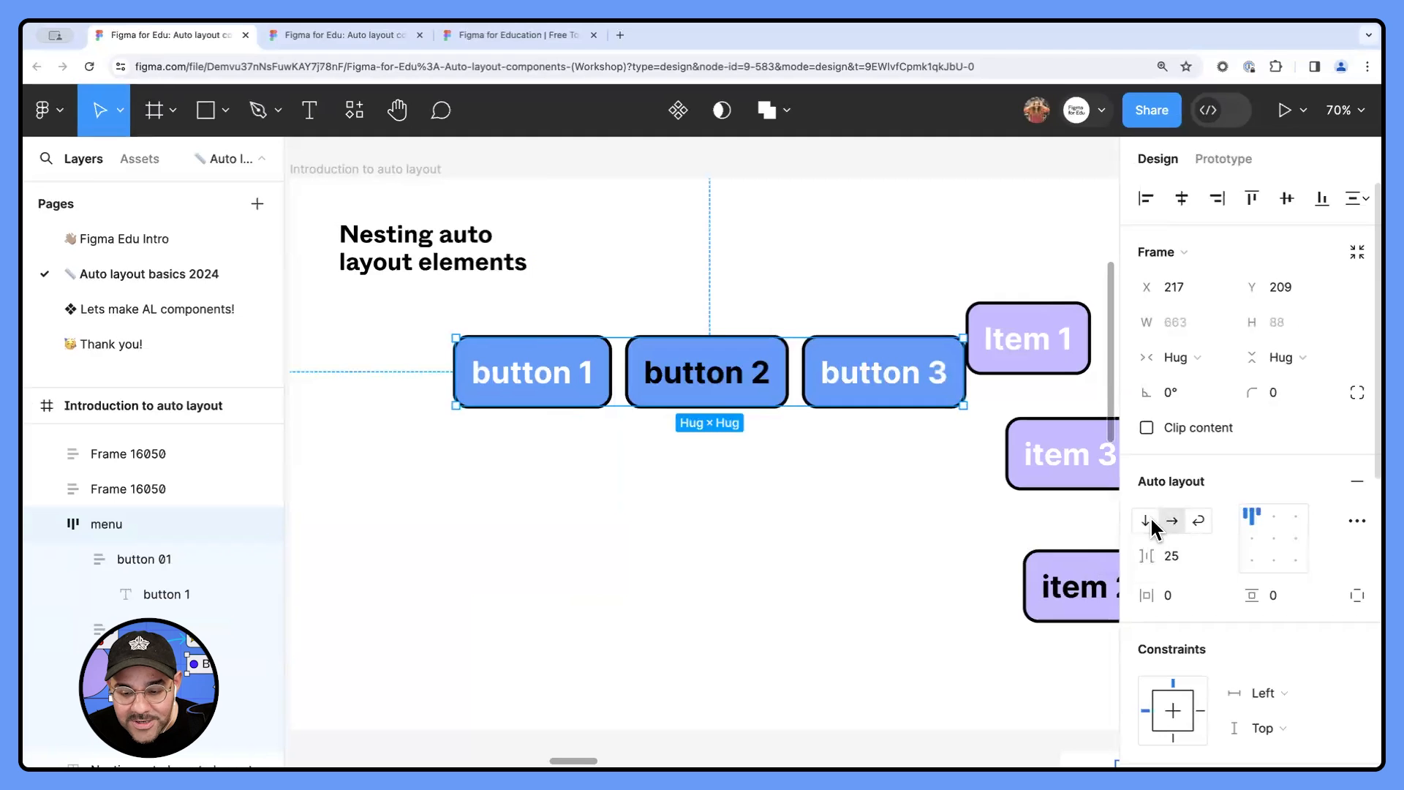
left_click(1148, 521)
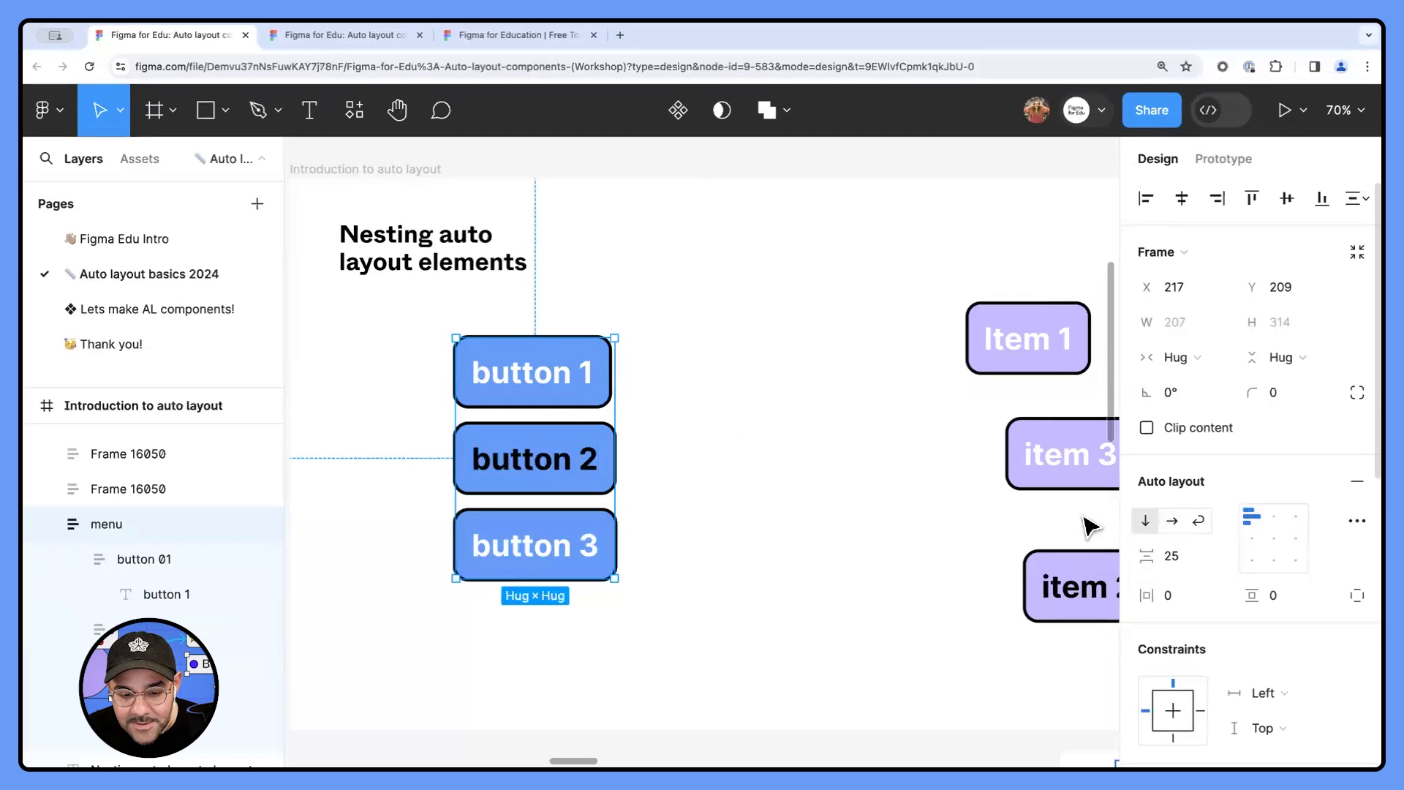
- Reorder button 2 up and down repeatedly within the menu stack, ending between button 1 and button 3
left_click(582, 466)
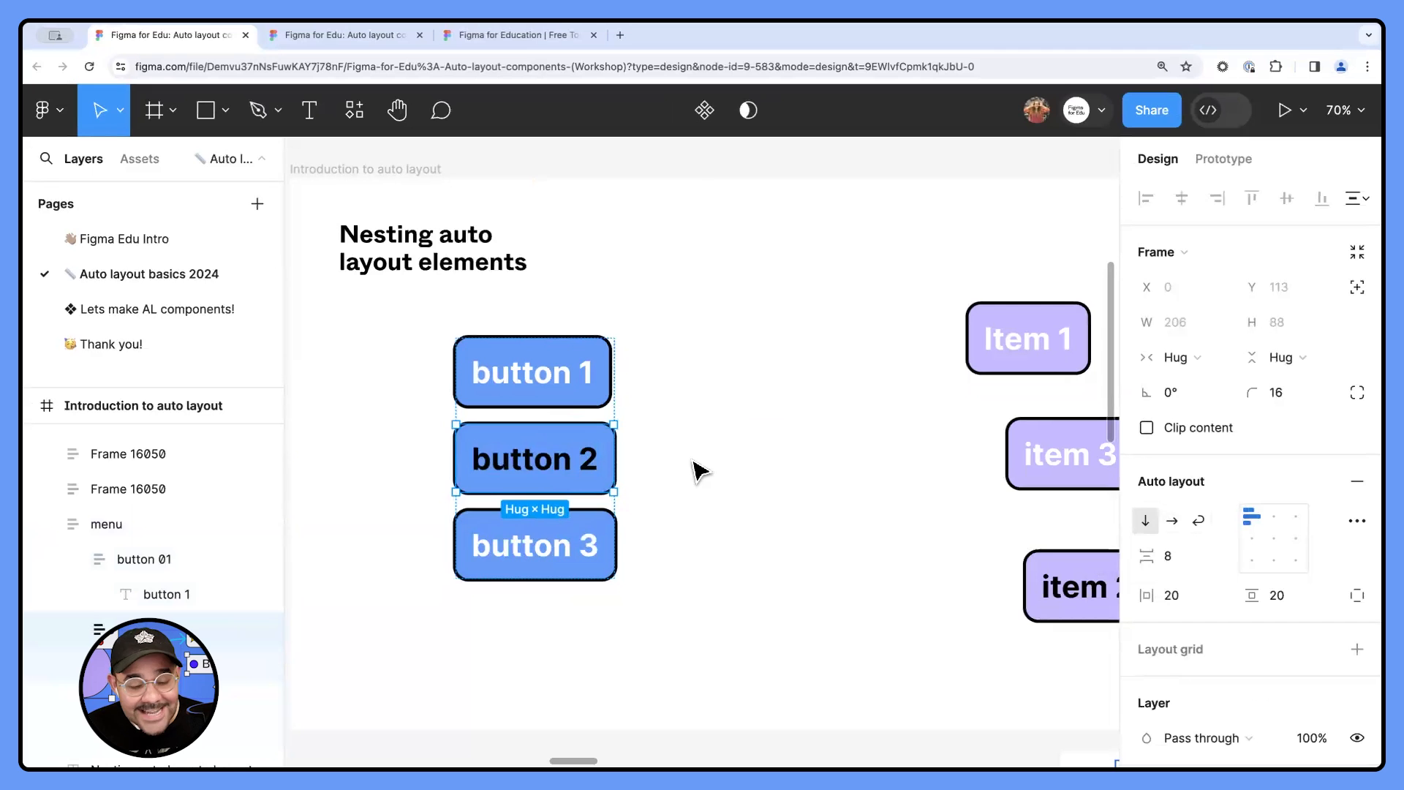
key("Up")
key("Down")
key("Down")
key("Up")
key("Up")
key("Down")
key("Down")
key("Up")
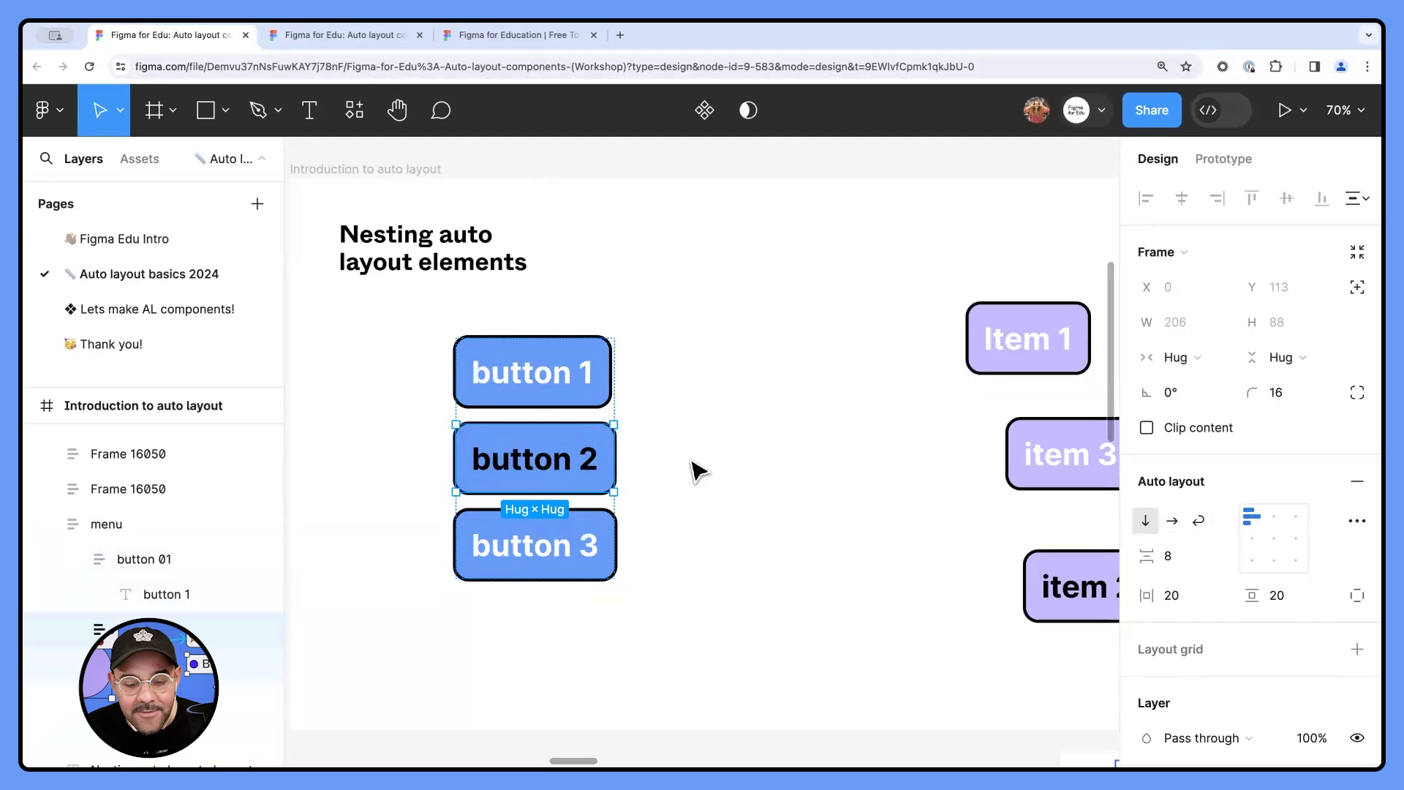
- Shift the menu frame slightly and replace the "button 1" label with "sadsdasdasd"
left_click(695, 439)
left_click_drag(543, 373, 517, 392)
double_click(517, 392)
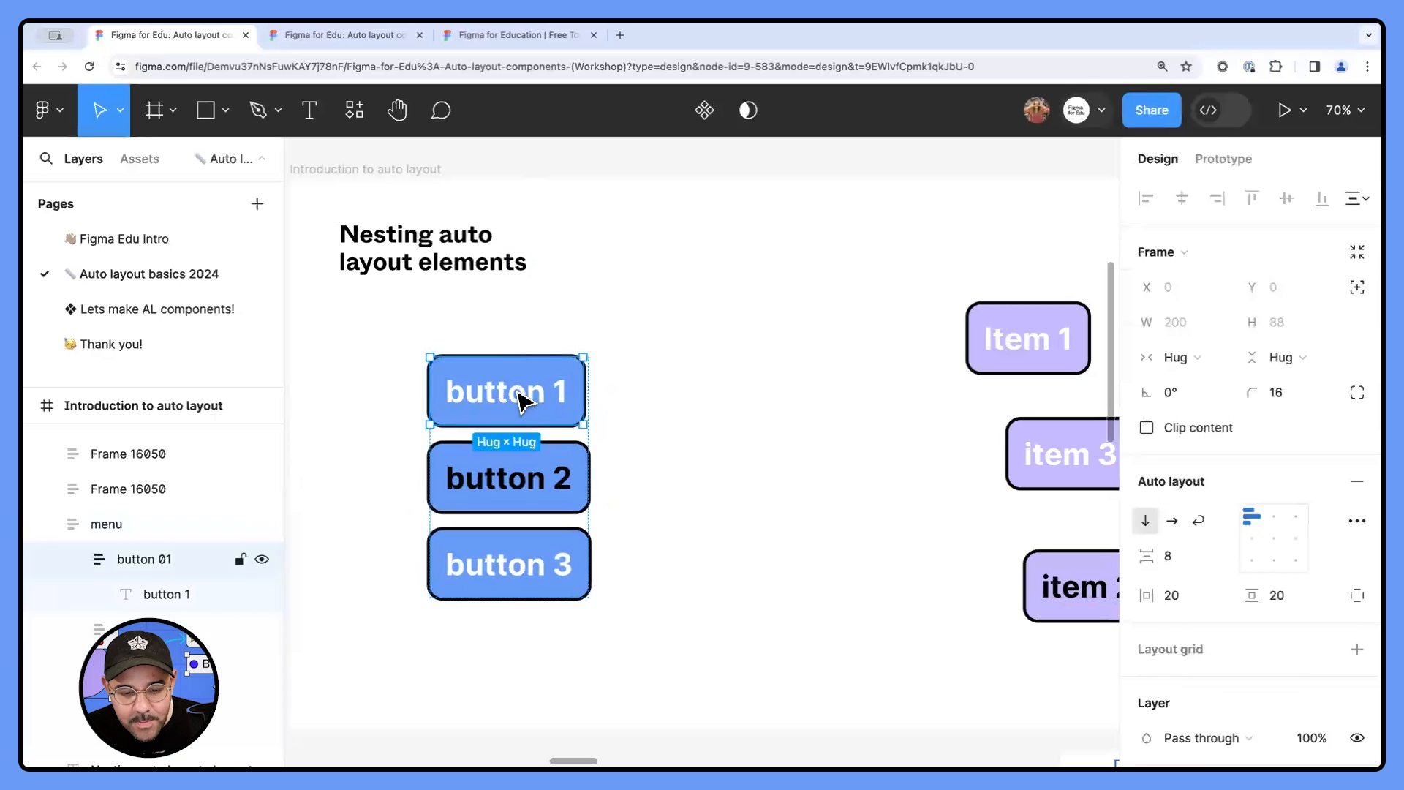
double_click(544, 388)
type("sadsdasdasd")
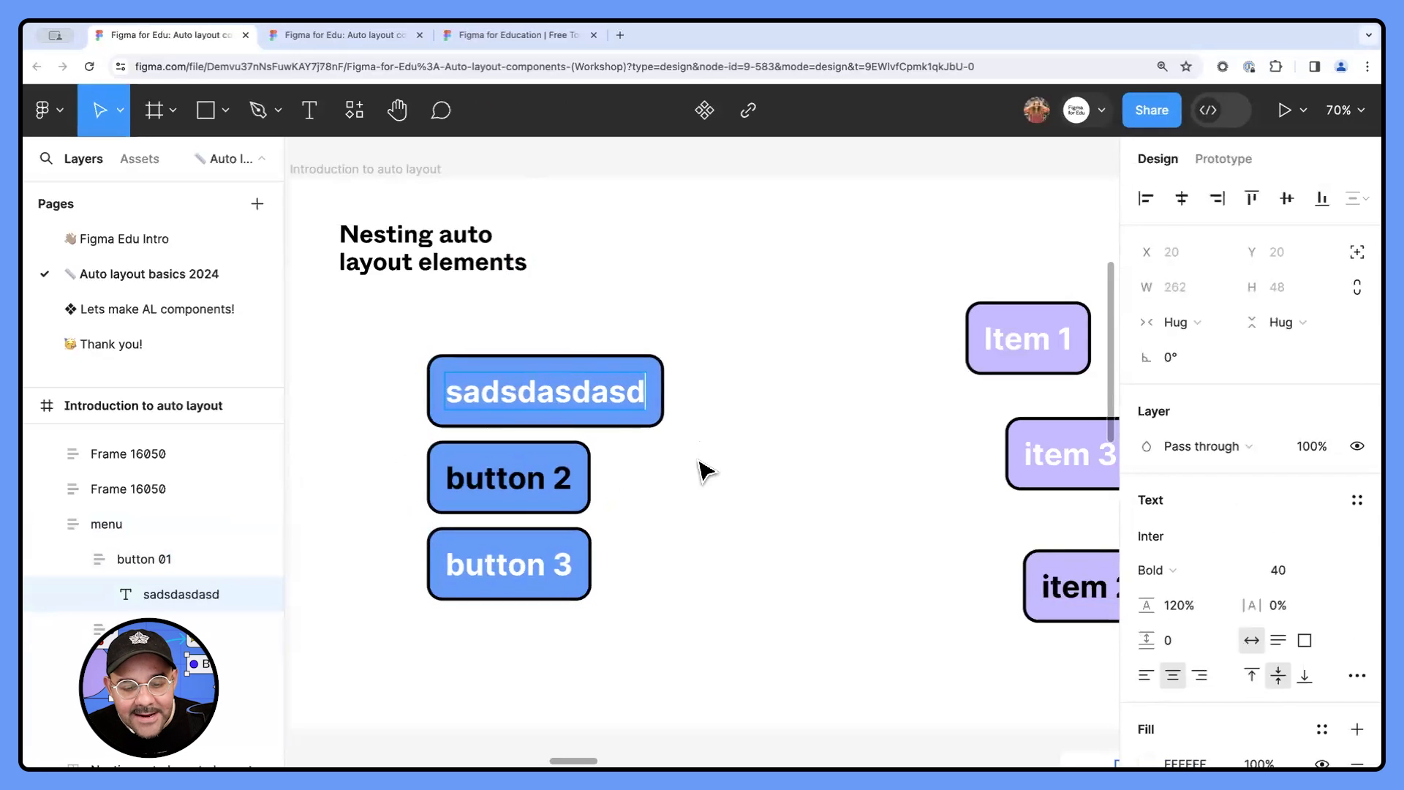
- Move the menu frame to about X 97, Y 233 and set its auto layout direction to horizontal
left_click(702, 472)
left_click(541, 422)
left_click_drag(541, 423, 476, 422)
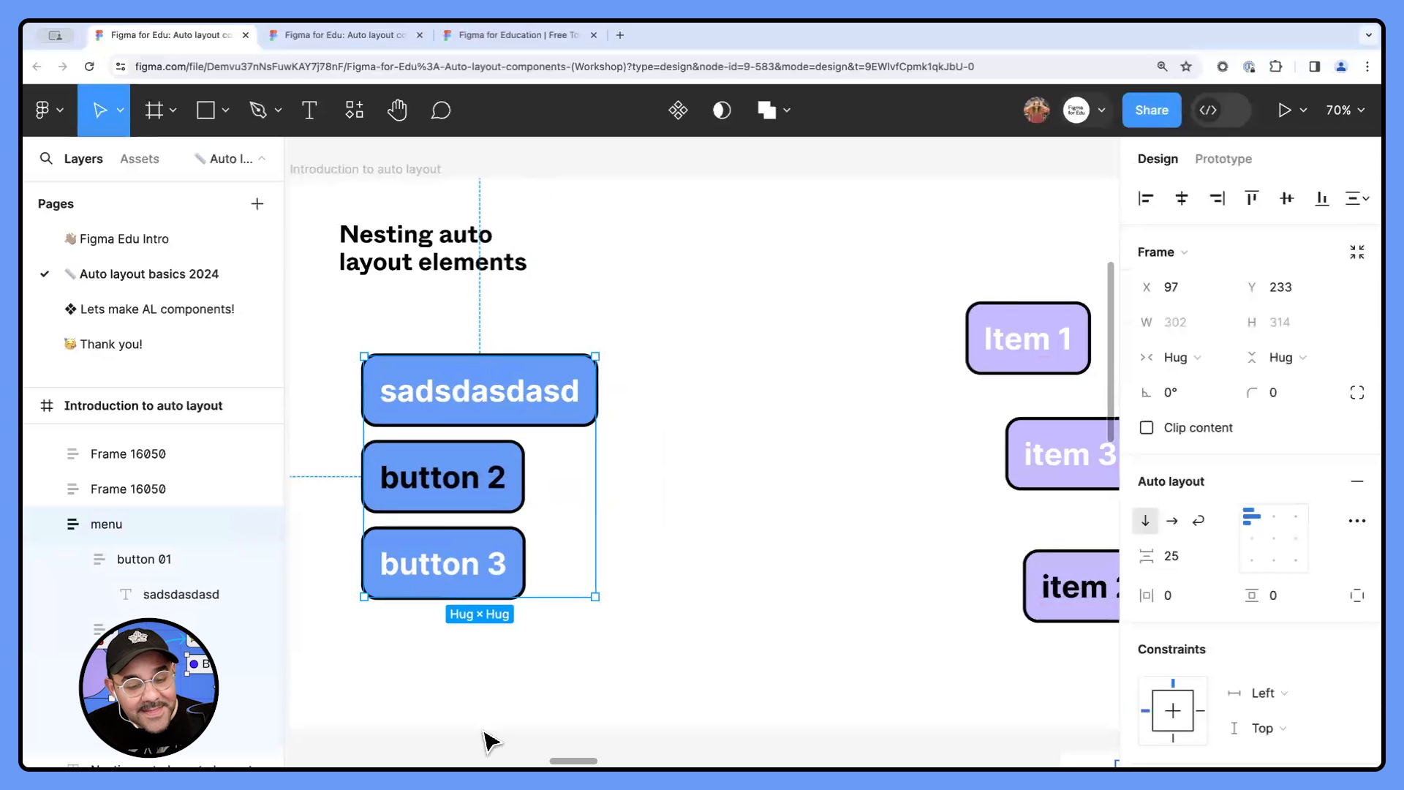
left_click(1172, 521)
- Shorten the first blue button's label to "asd" and then rewrite it as "button 1"
double_click(538, 402)
double_click(532, 417)
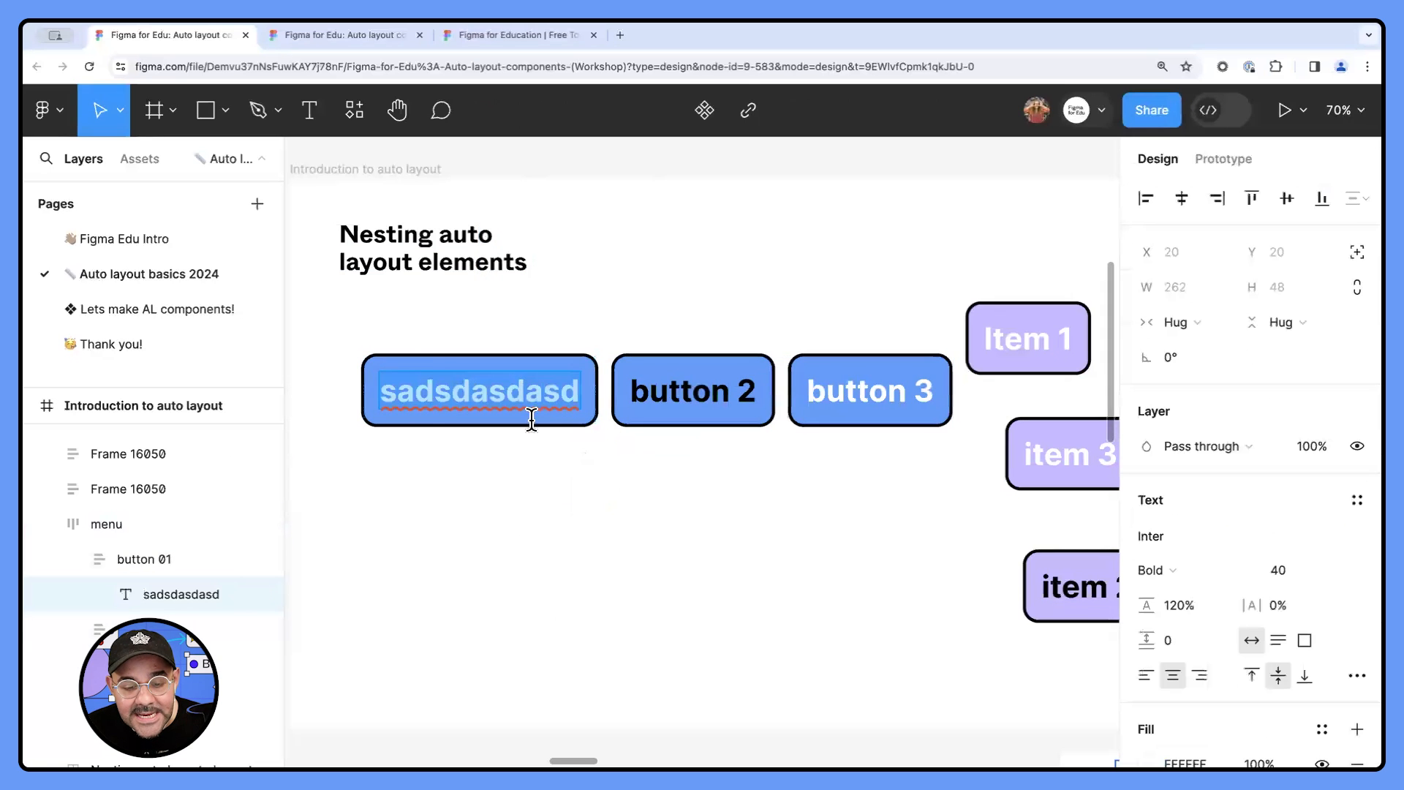
type("asd")
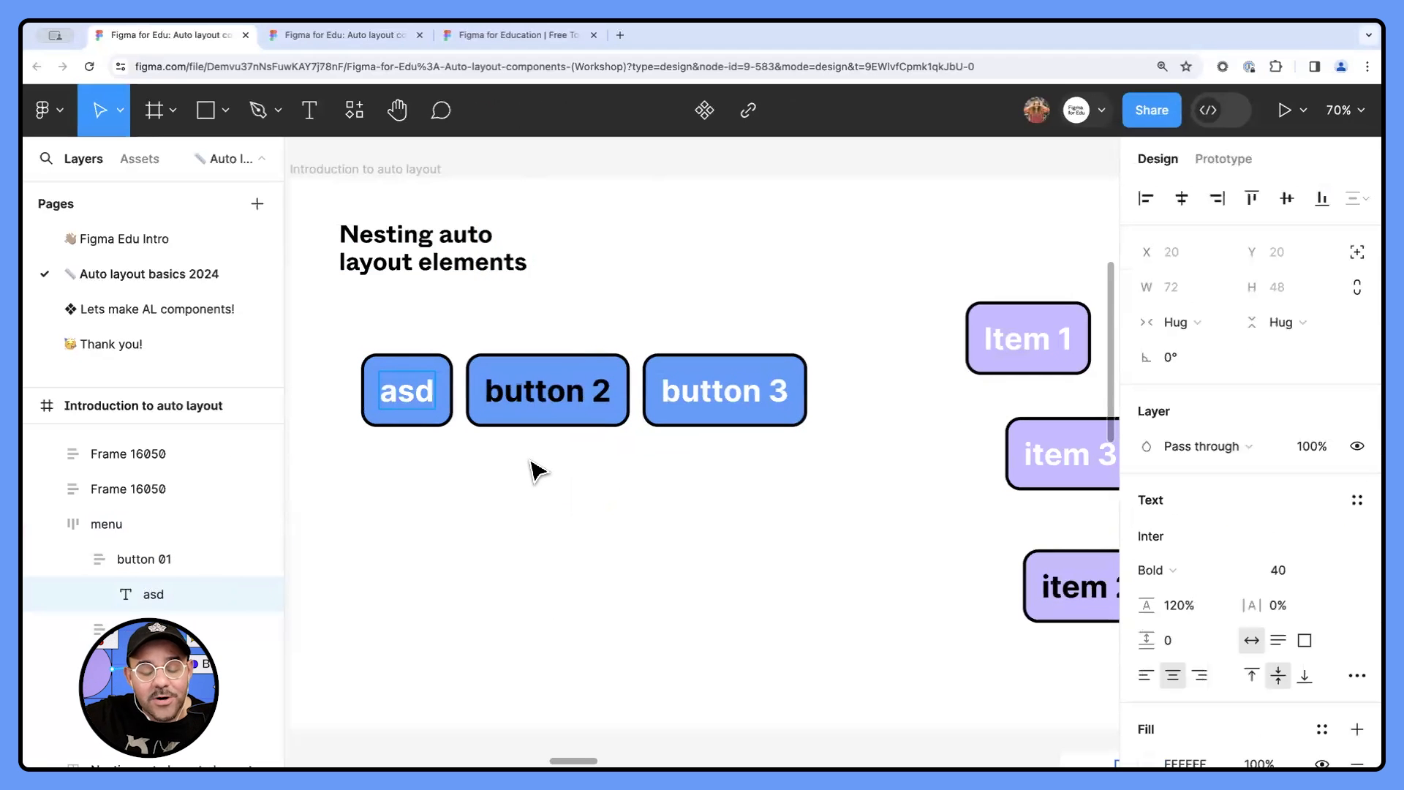
type("a")
key("BackSpace")
type("button 2")
key("BackSpace")
type("1")
key("Escape")
left_click(635, 574)
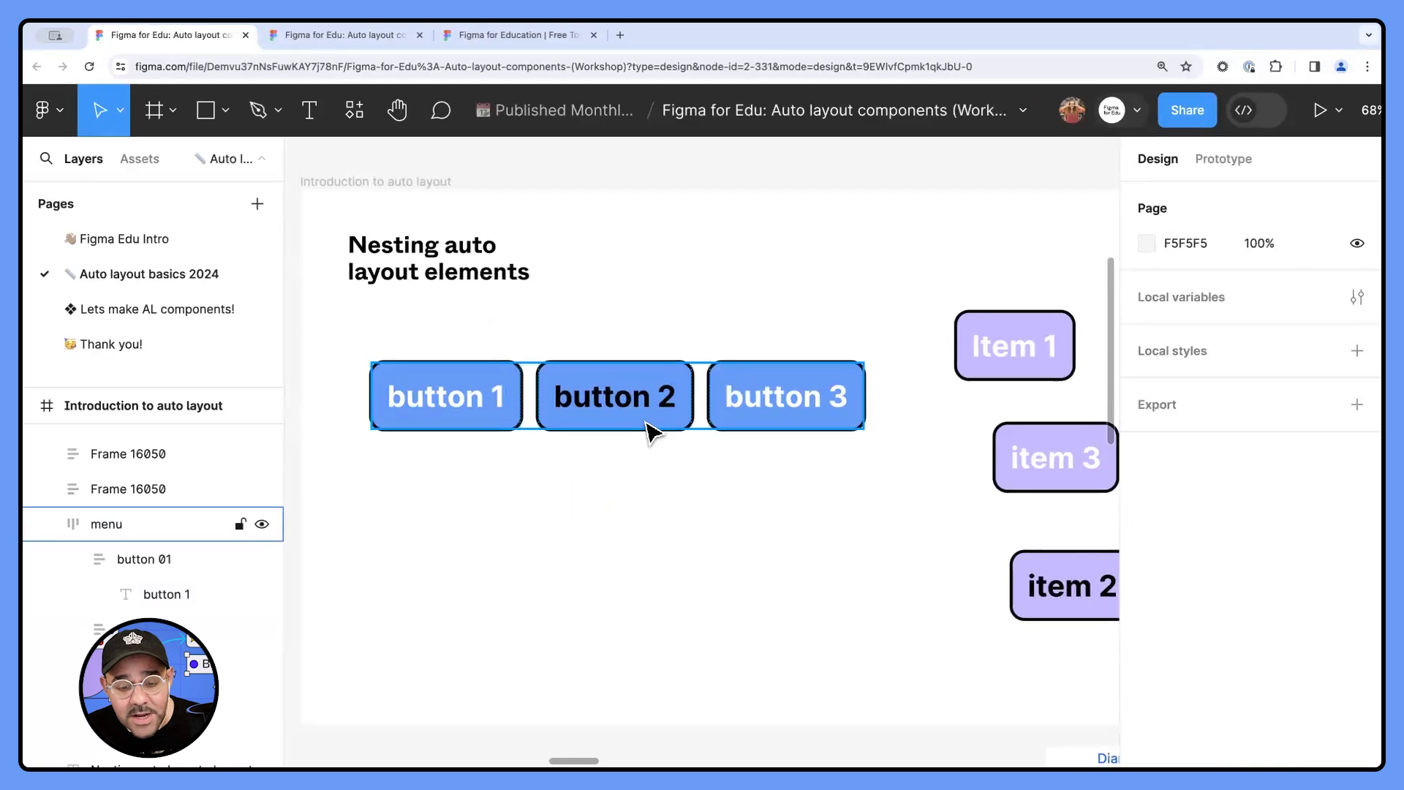
- Wrap the three purple item buttons in a vertical auto layout frame and reduce their gap to 24
key("space")
left_click_drag(831, 483, 520, 469)
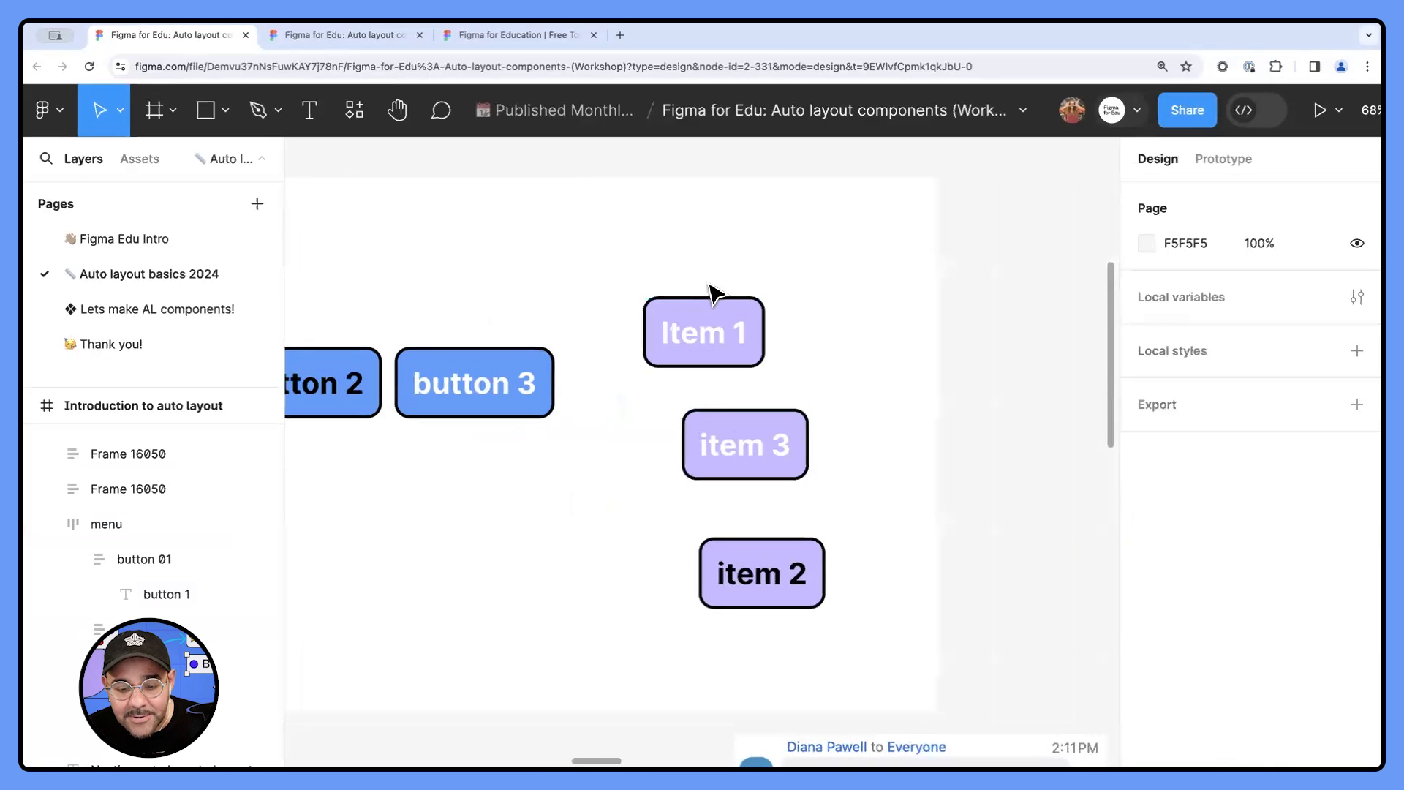
left_click_drag(706, 234, 842, 686)
key("shift+a")
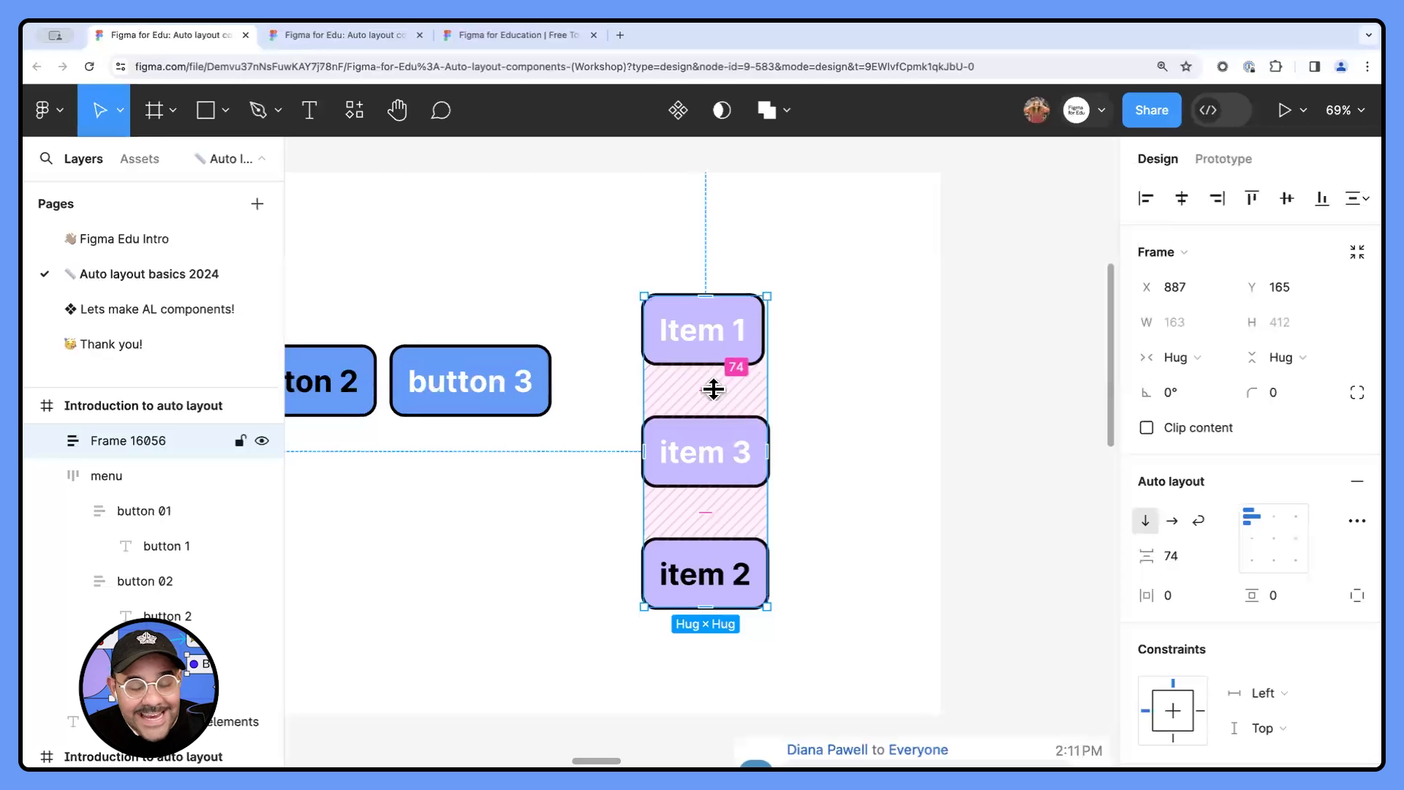
left_click_drag(714, 389, 715, 367)
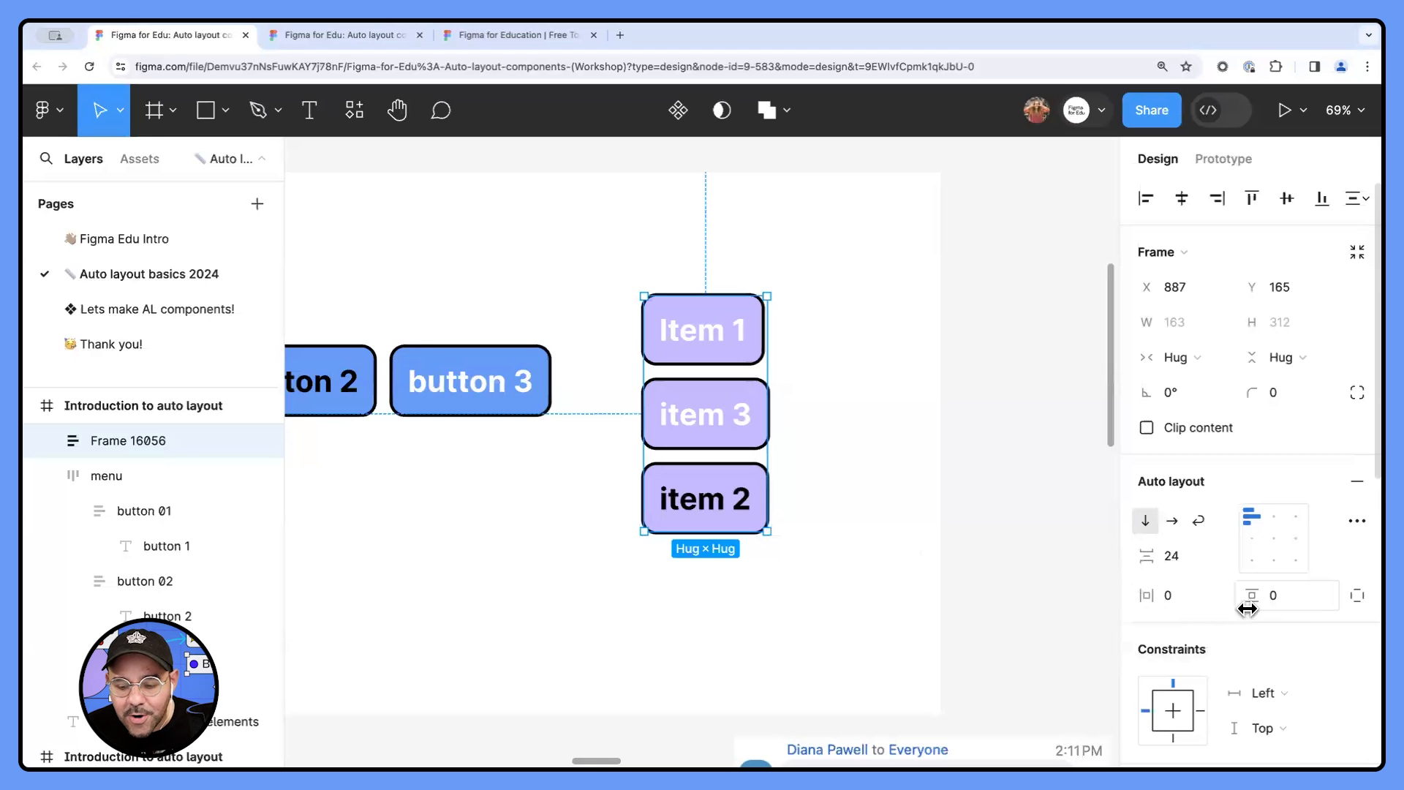
left_click(843, 505)
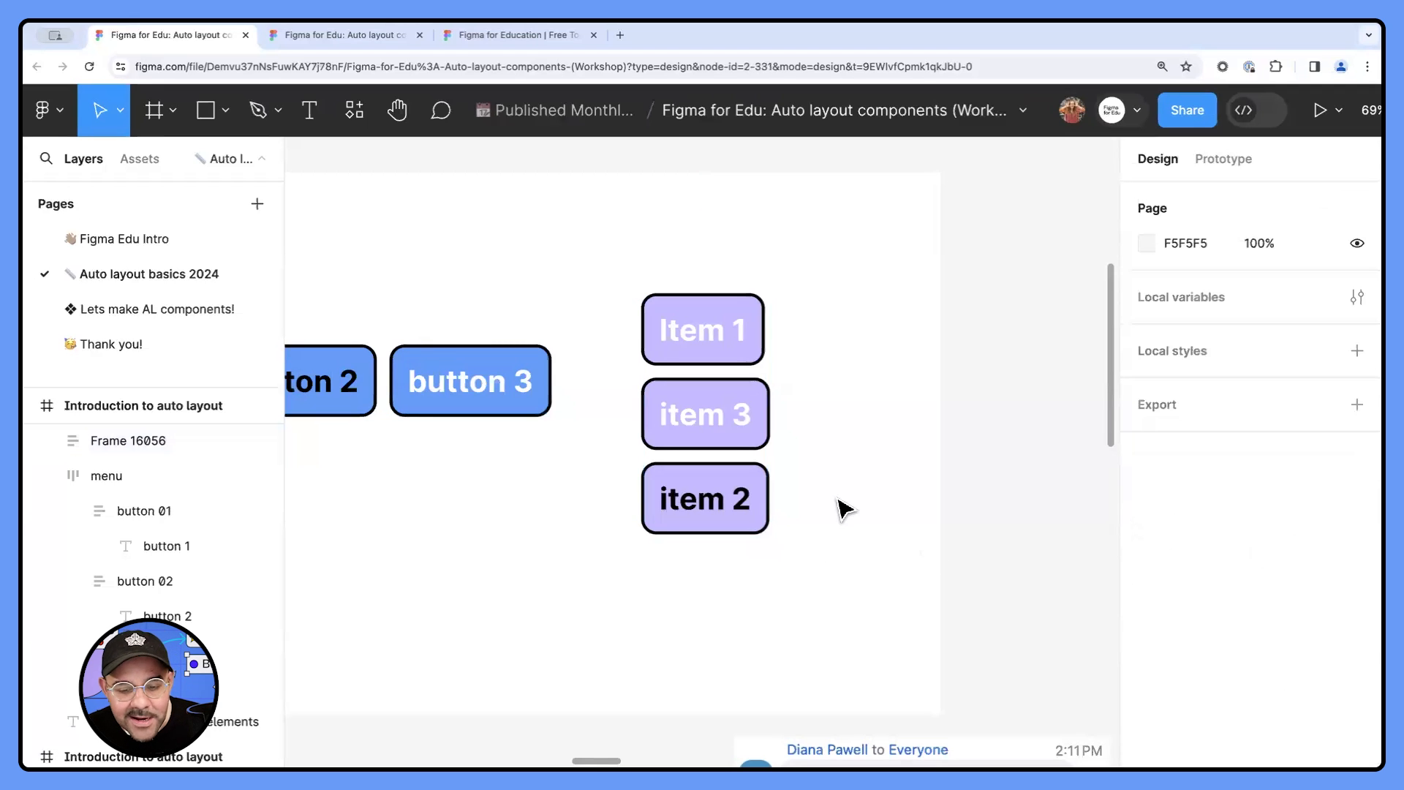
- Move item 2 above item 3 within the purple auto layout stack
scroll(841, 504, "left", 2)
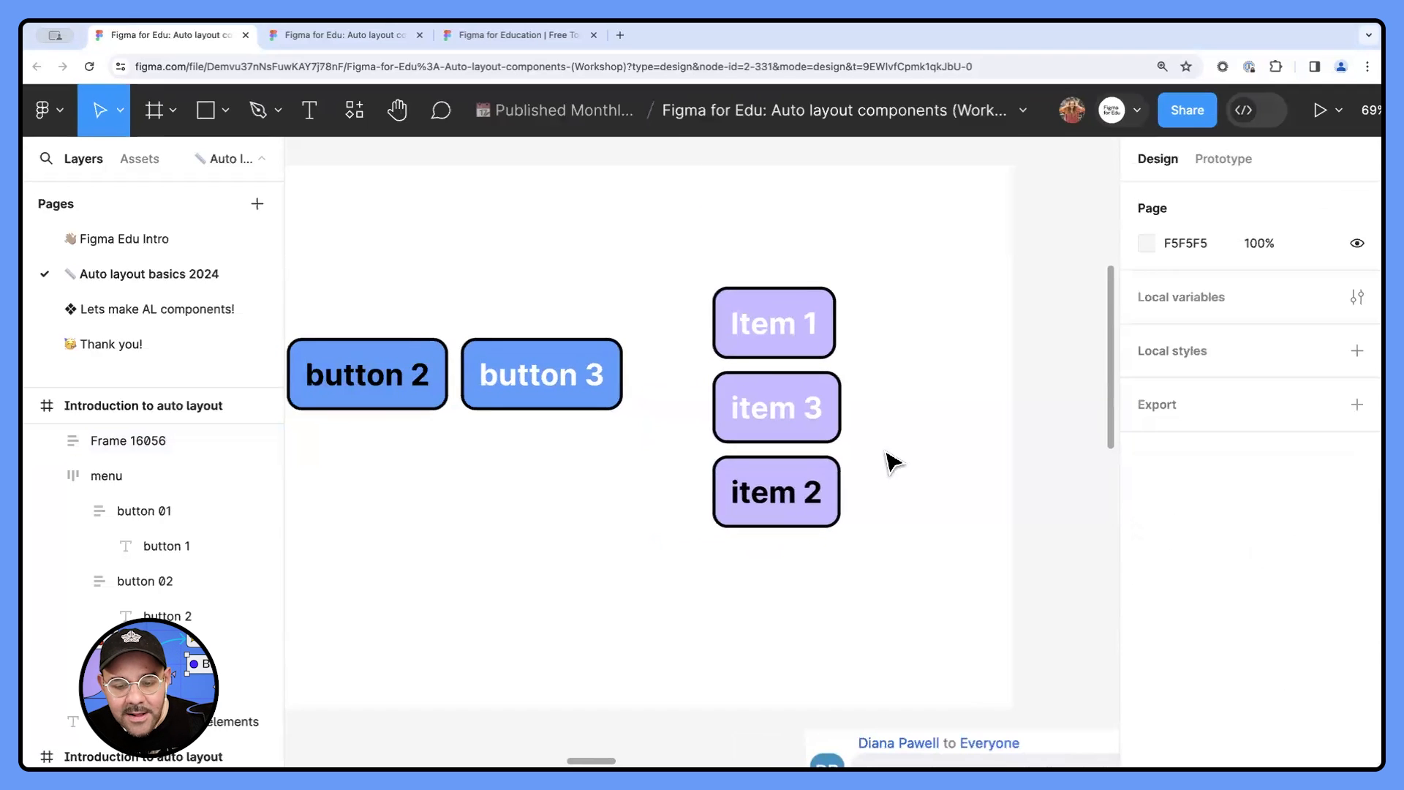
double_click(770, 491)
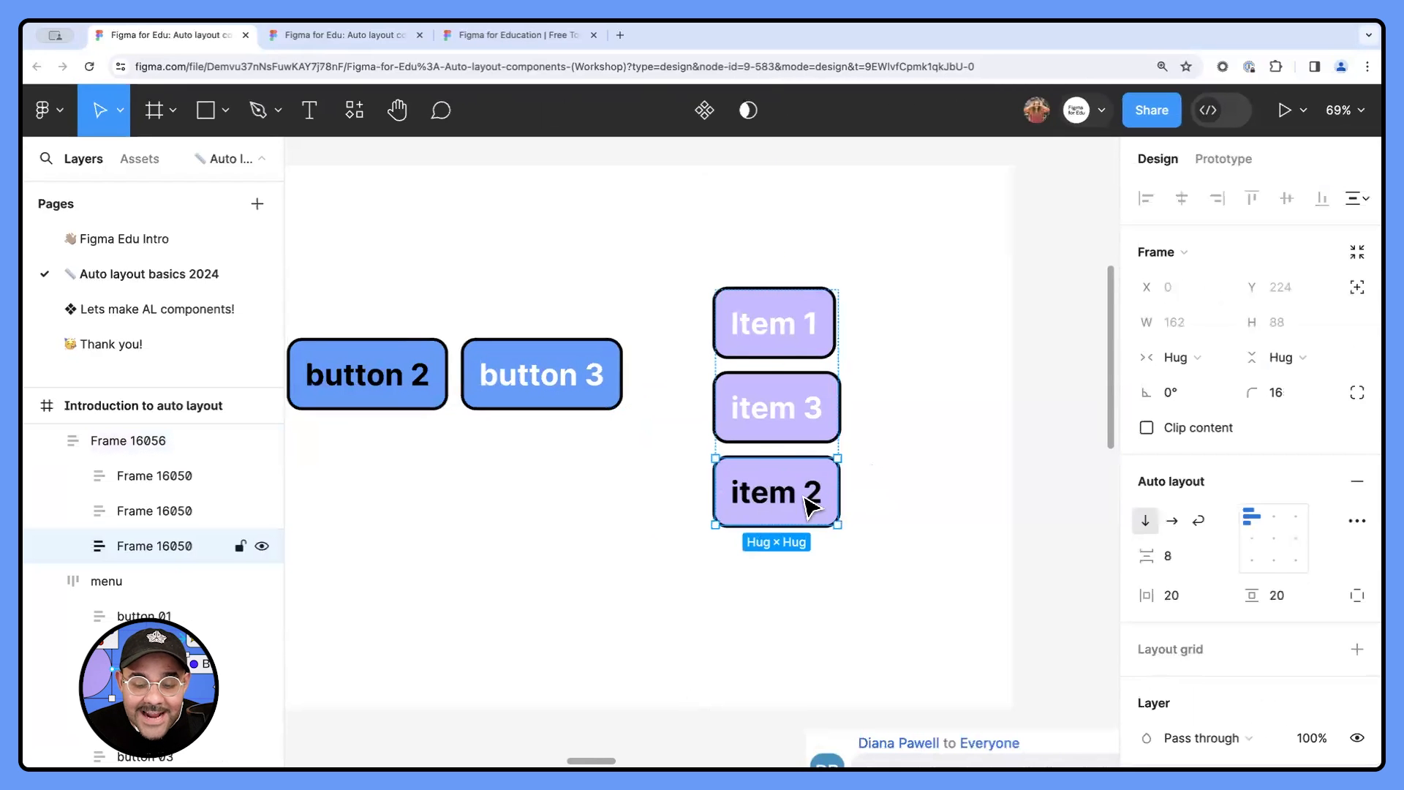
key("Up")
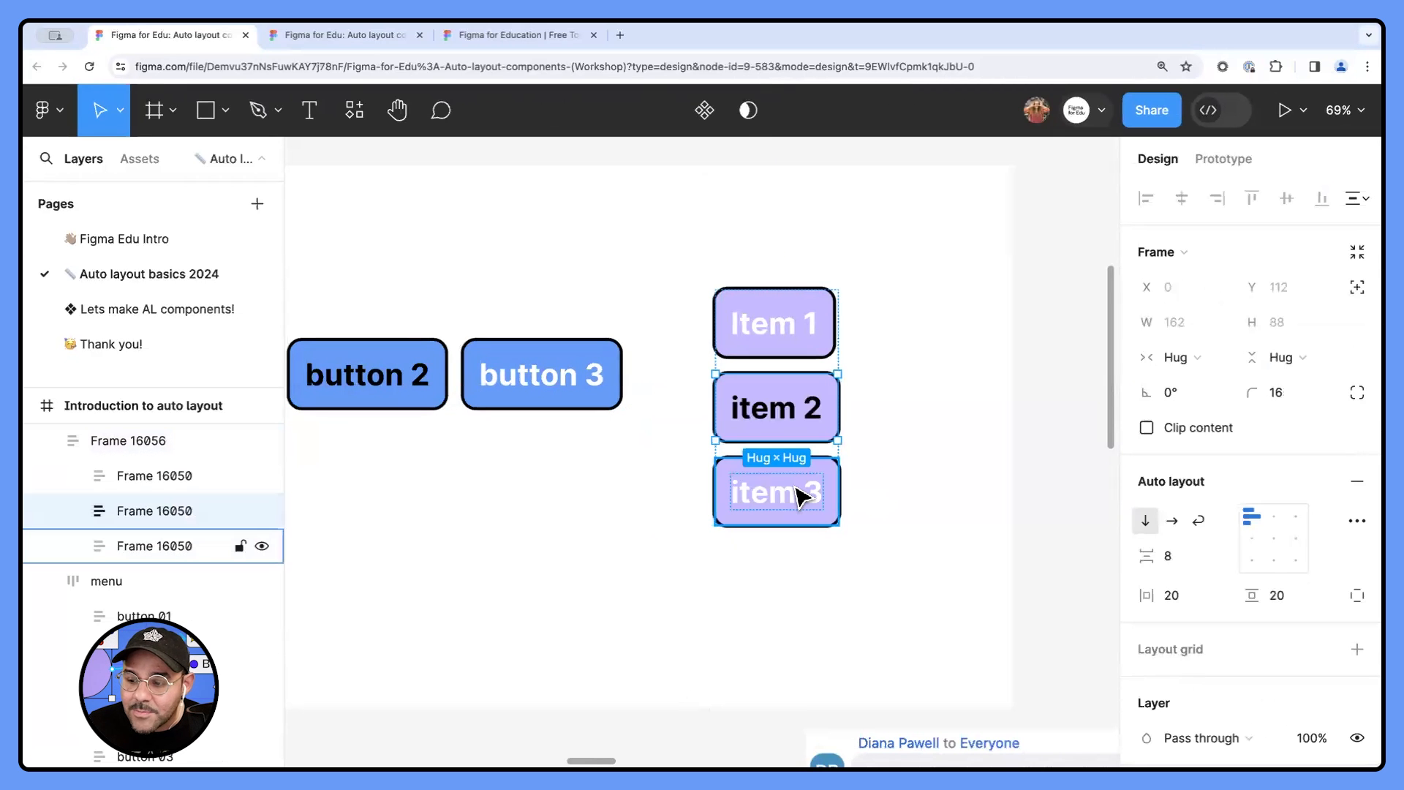
left_click(866, 446)
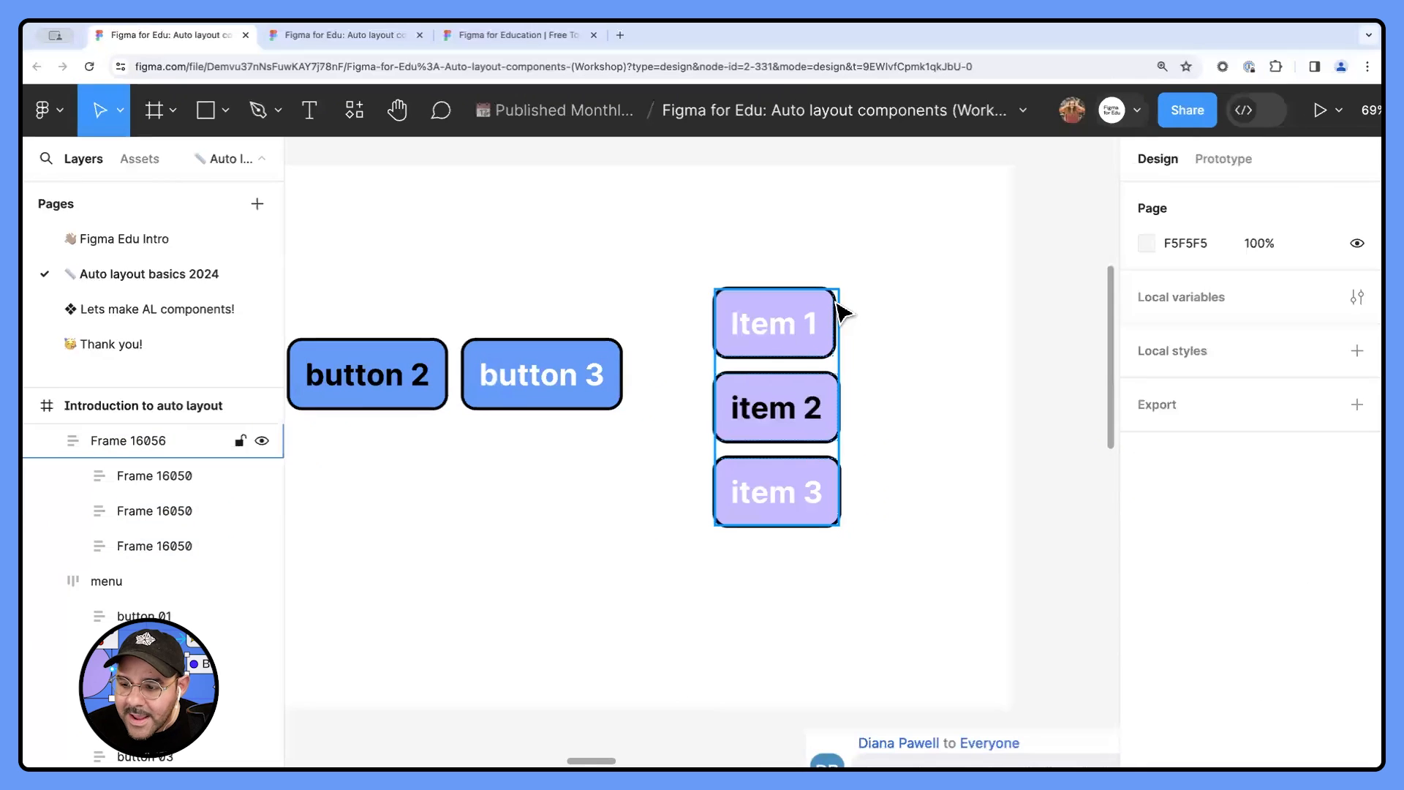
- Read the pasted chat question about auto layout resizing below the purple items, and select the purple stack for comparison
scroll(818, 528, "down", 5)
left_click_drag(1089, 546, 757, 466)
scroll(626, 511, "up", 5)
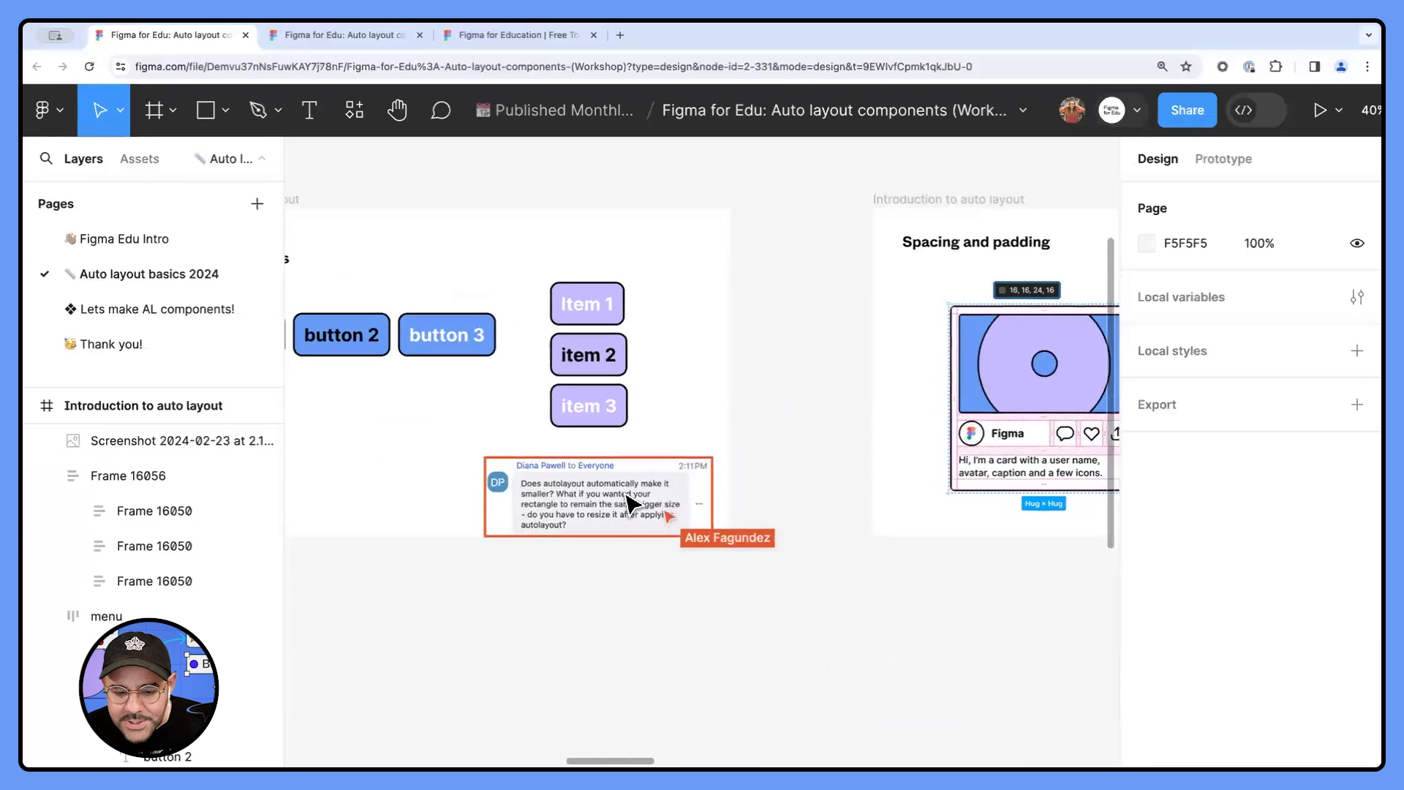
scroll(617, 542, "up", 2)
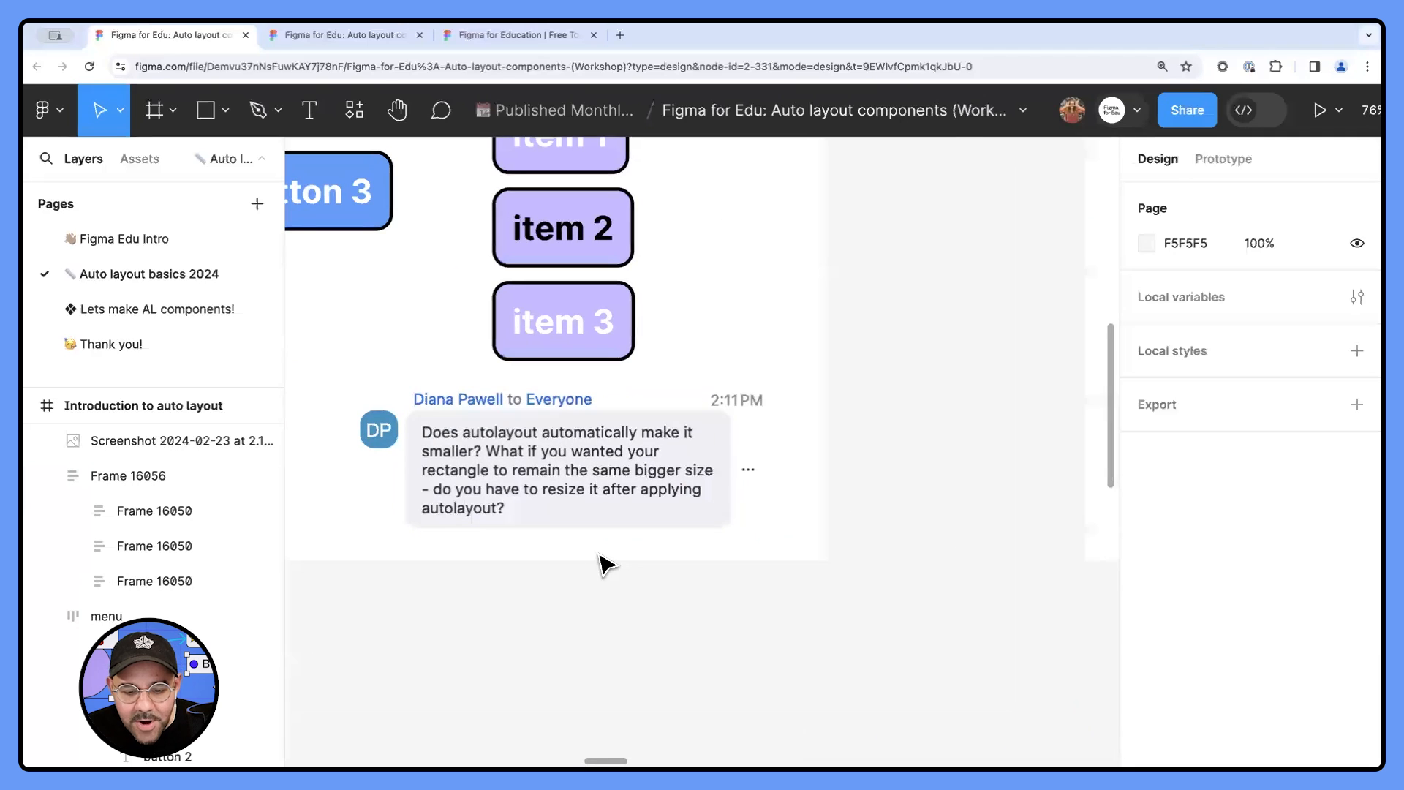
scroll(604, 561, "down", 4)
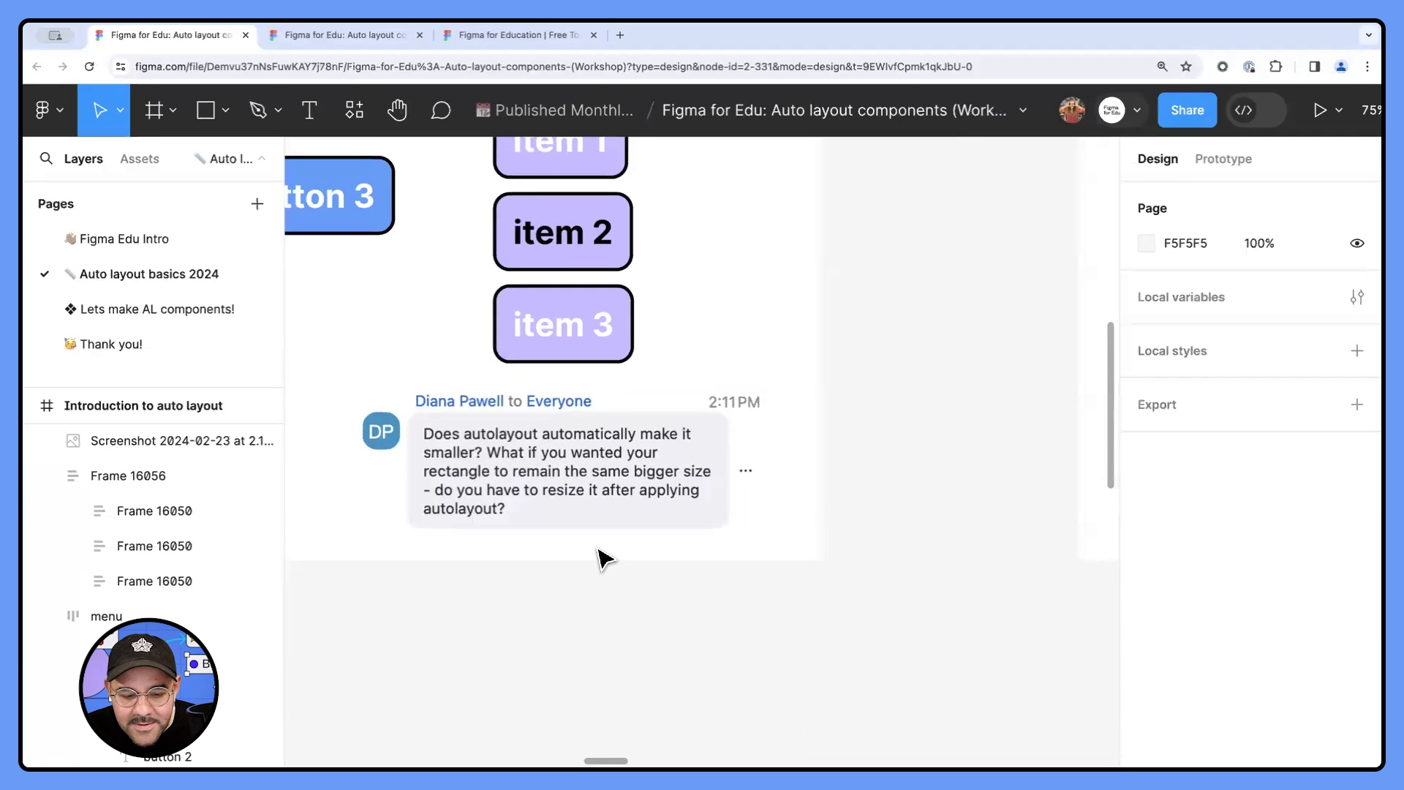
scroll(604, 560, "down", 1)
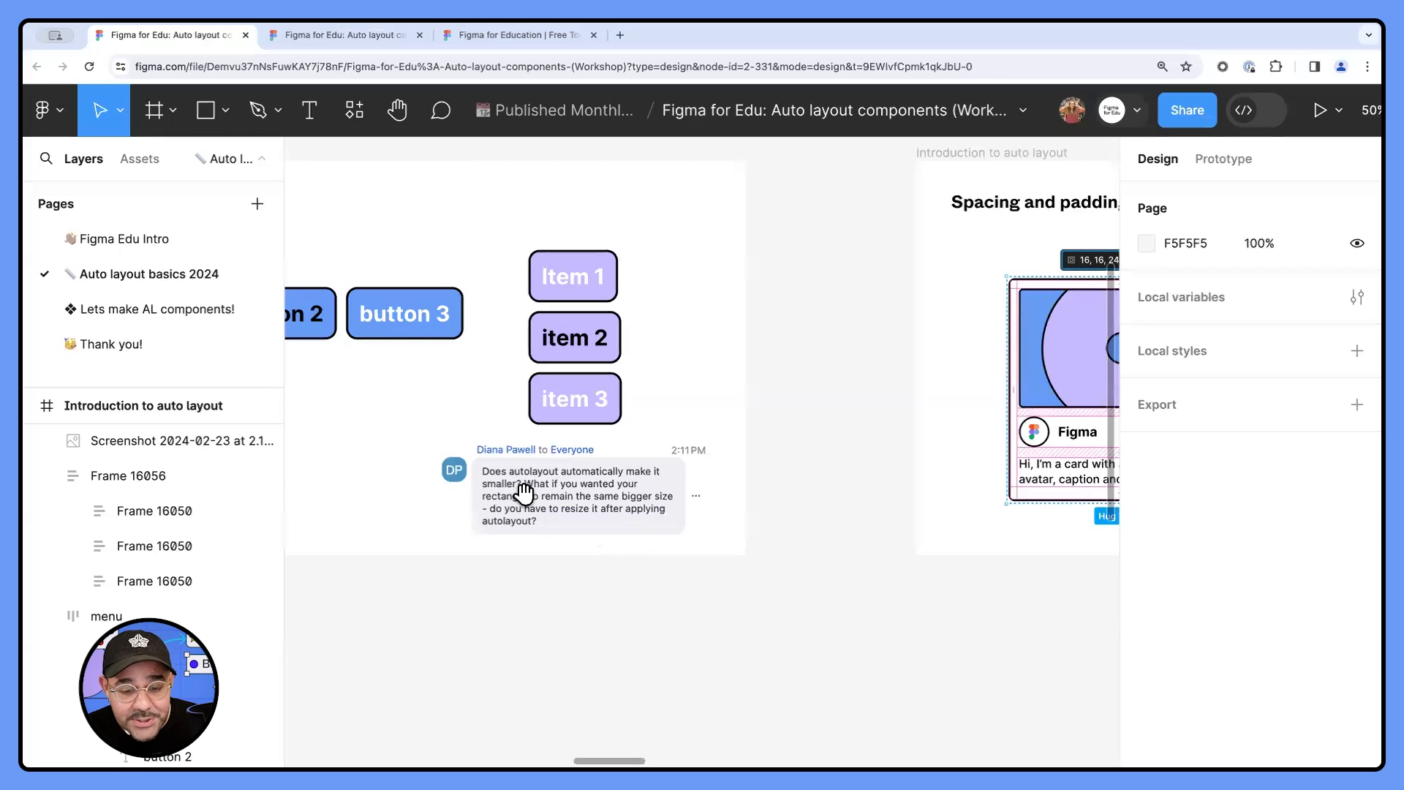
scroll(516, 490, "left", 6)
left_click(677, 477)
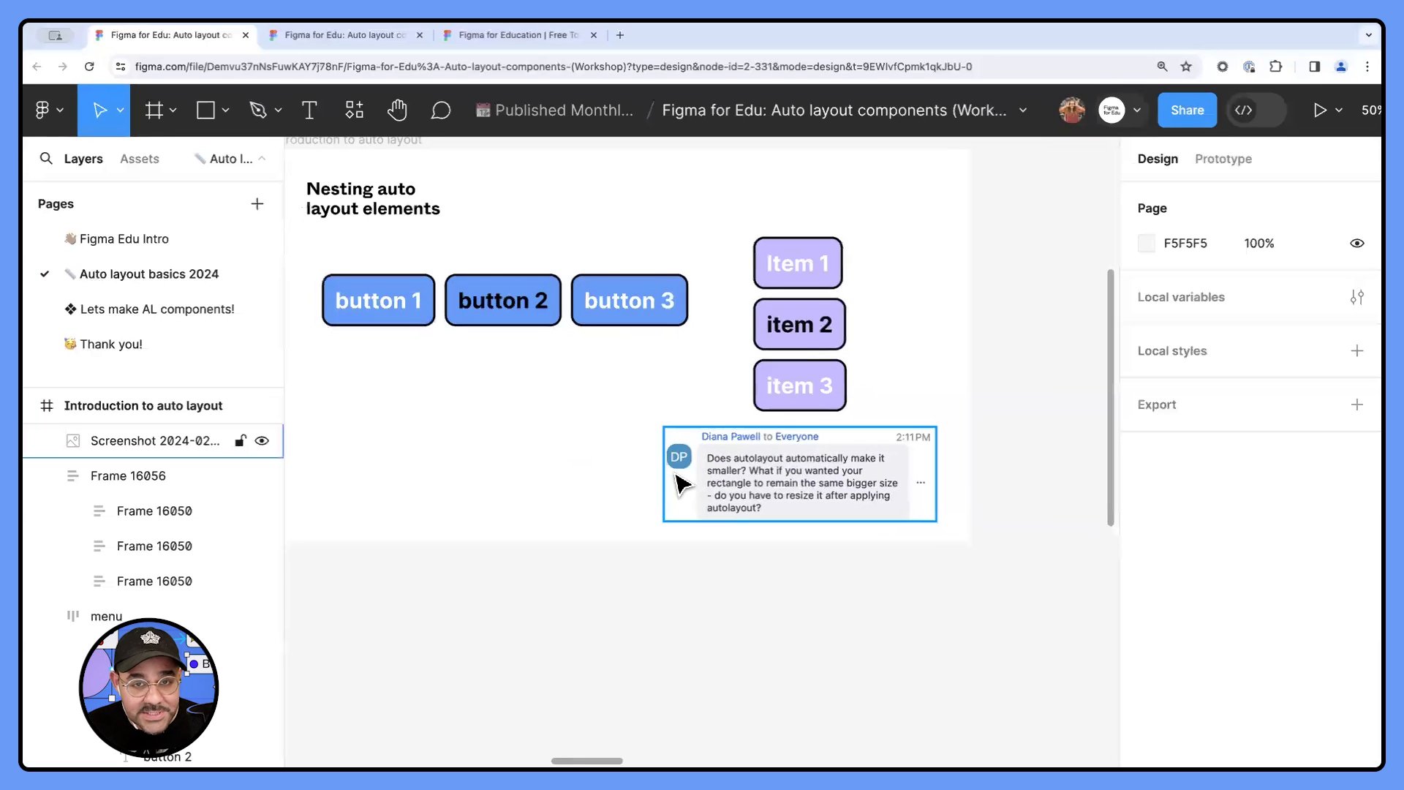
left_click(833, 392)
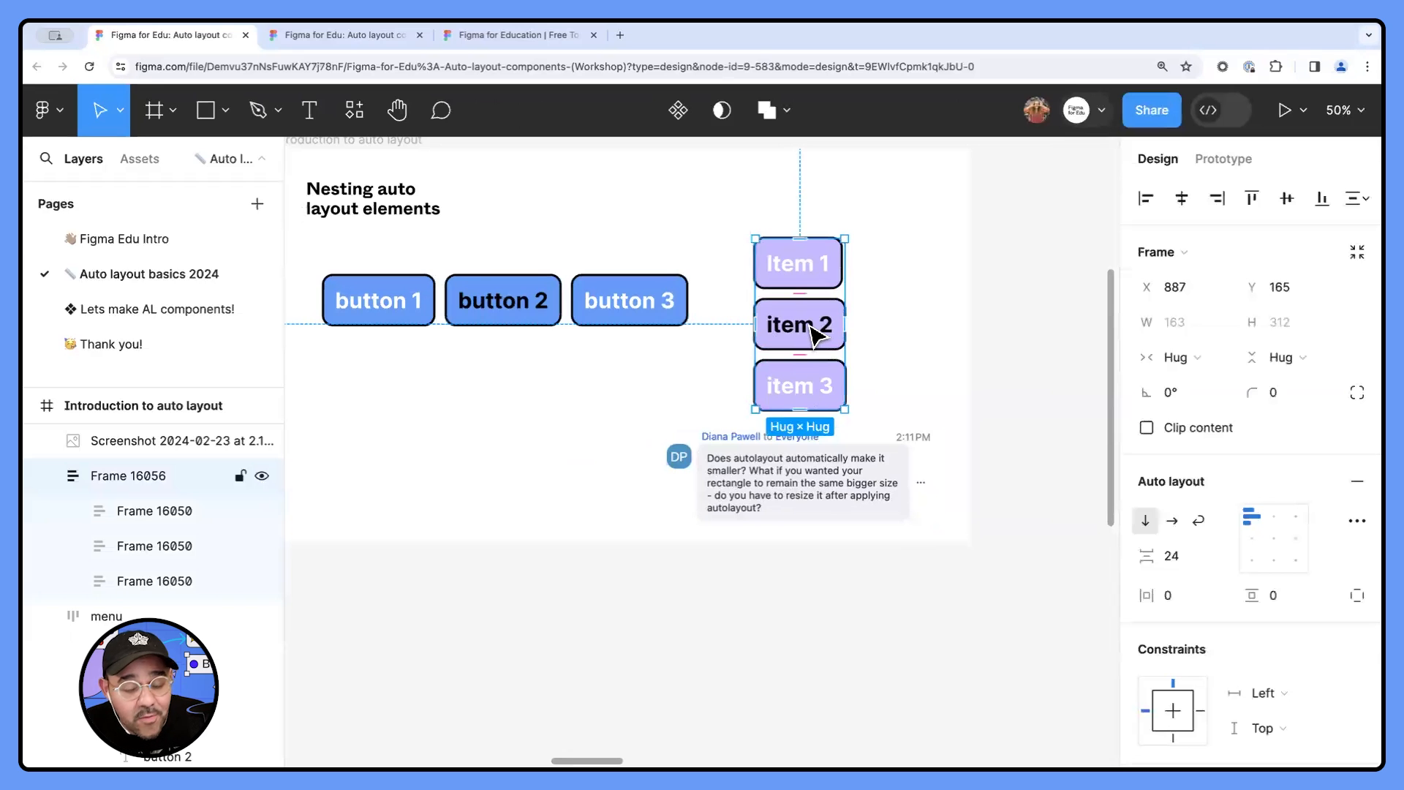
- Add the text "asdasdad" below the blue buttons at about X 297, Y 485 and apply auto layout to it
key("t")
left_click(471, 433)
type("asd")
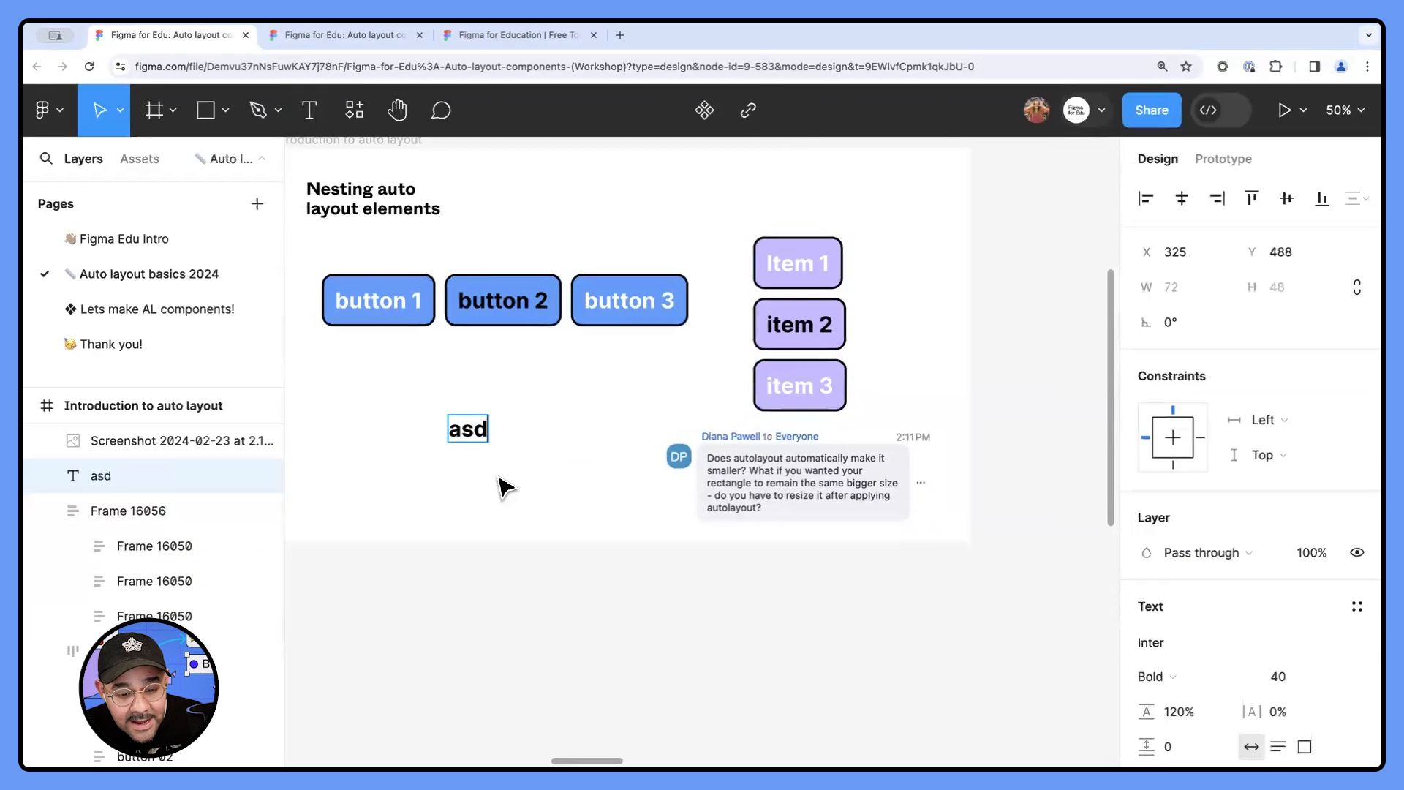
type("asdada")
left_click(485, 472)
left_click_drag(466, 430, 482, 429)
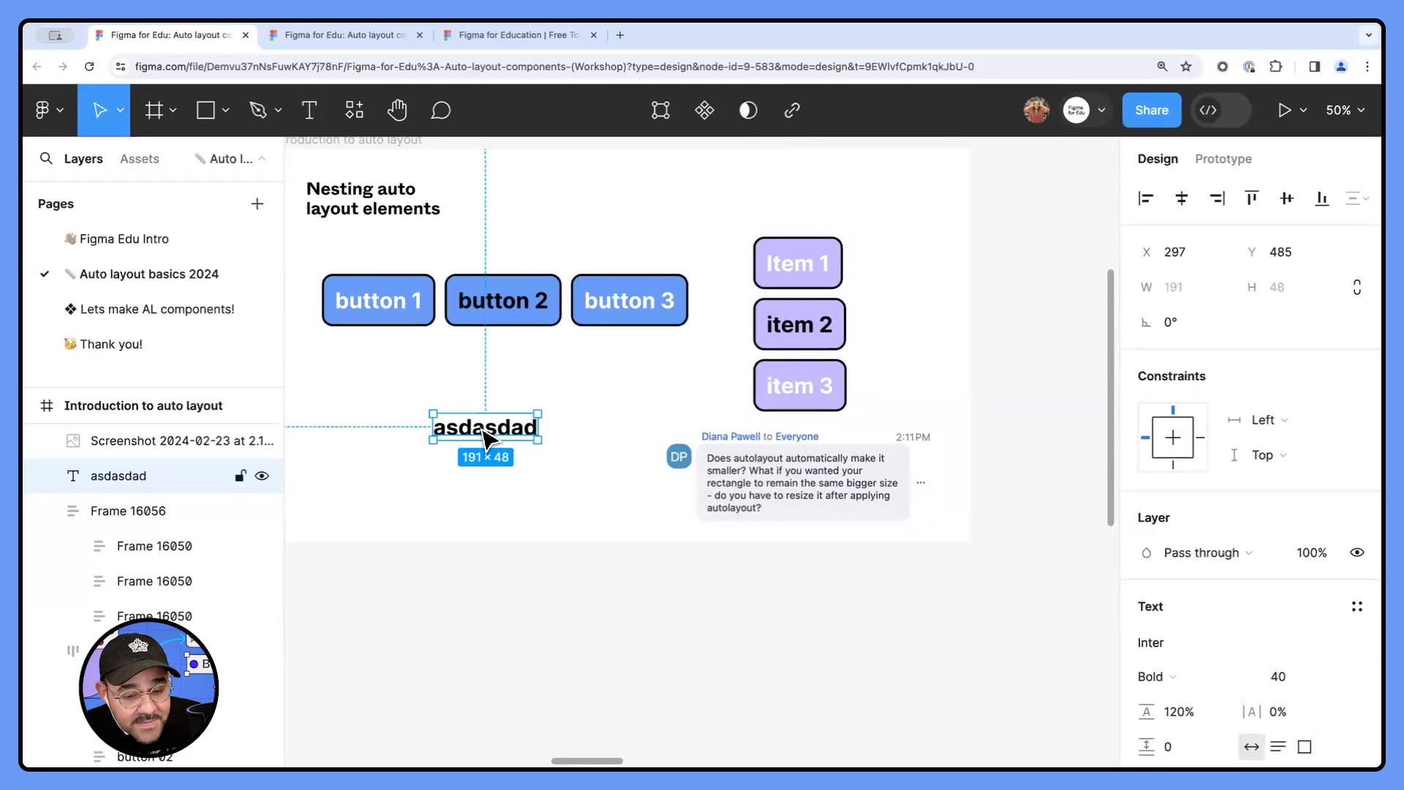
key("shift+a")
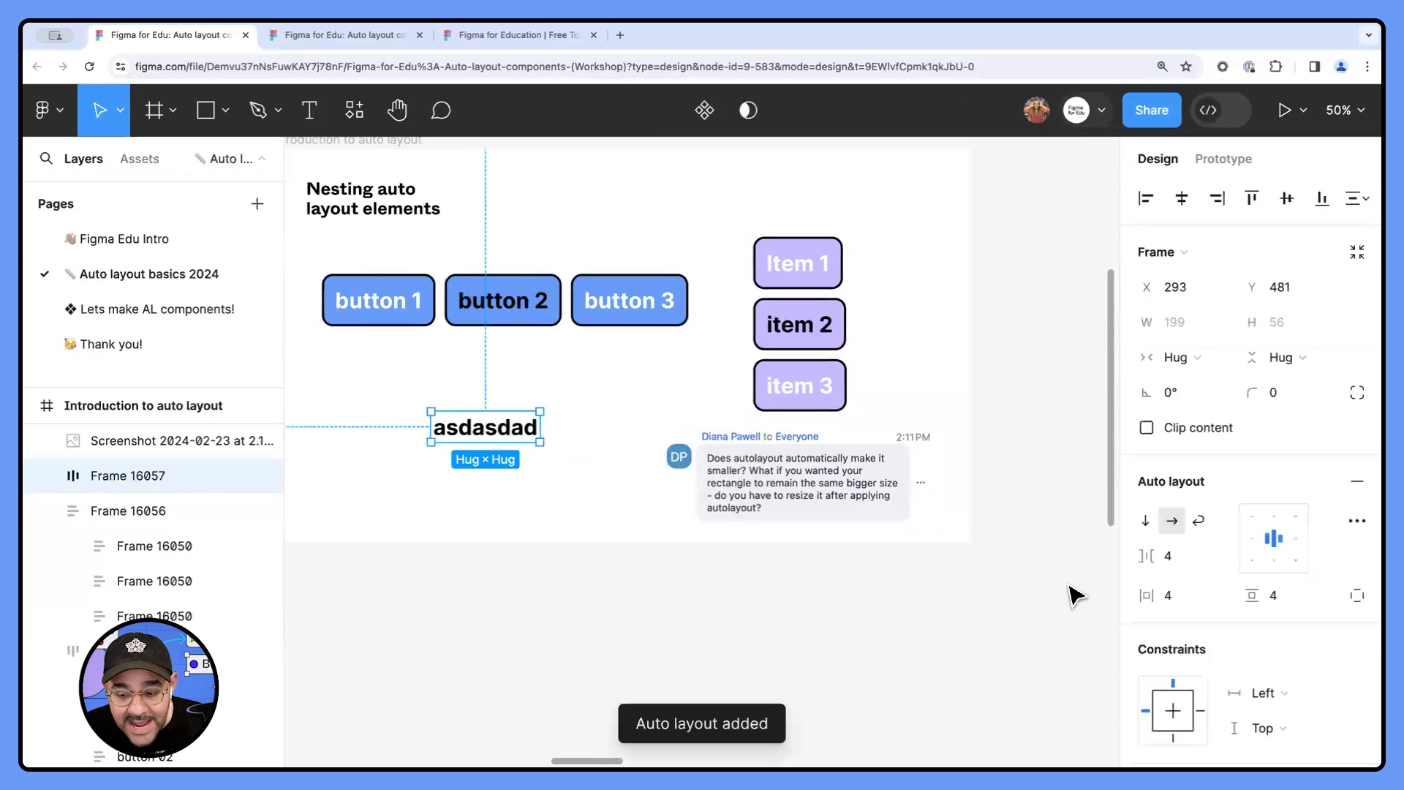
- Set the "asdasdad" auto layout frame's padding to 31 horizontal and 32 vertical
left_click_drag(1146, 595, 1272, 593)
left_click_drag(1161, 595, 1171, 595)
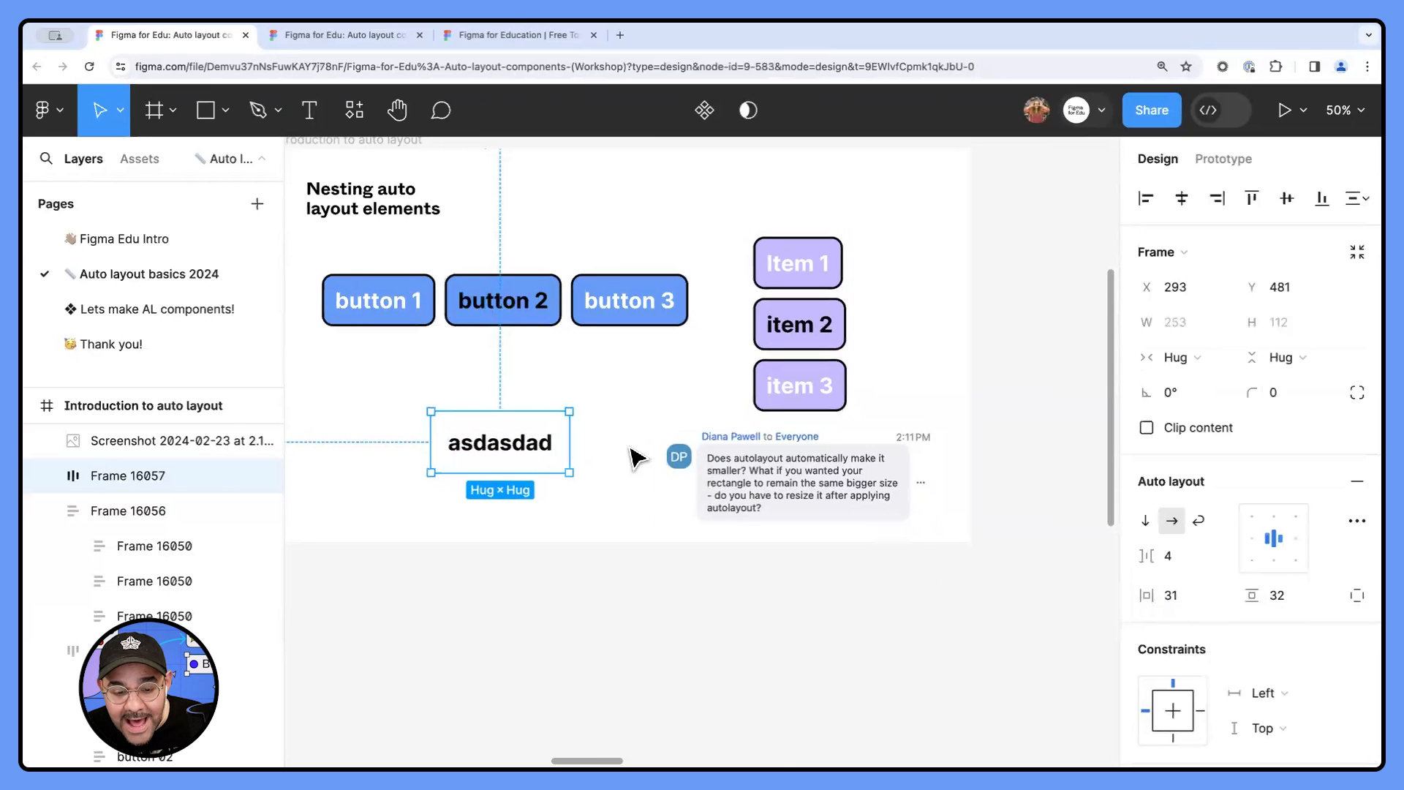
- Inspect the padding on each of the four sides of the "asdasdad" frame directly on the canvas
scroll(533, 441, "up", 5)
left_click(581, 441)
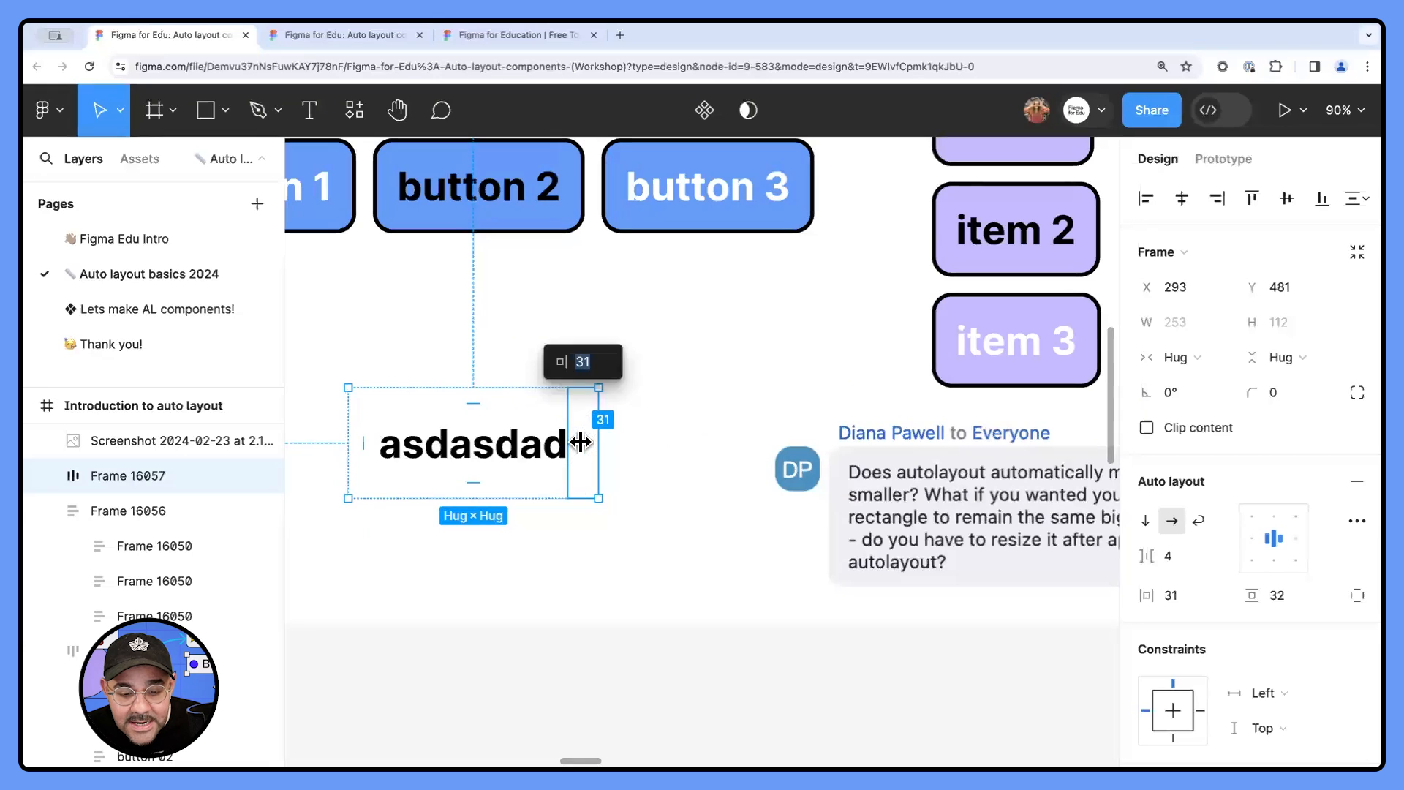
left_click(486, 404)
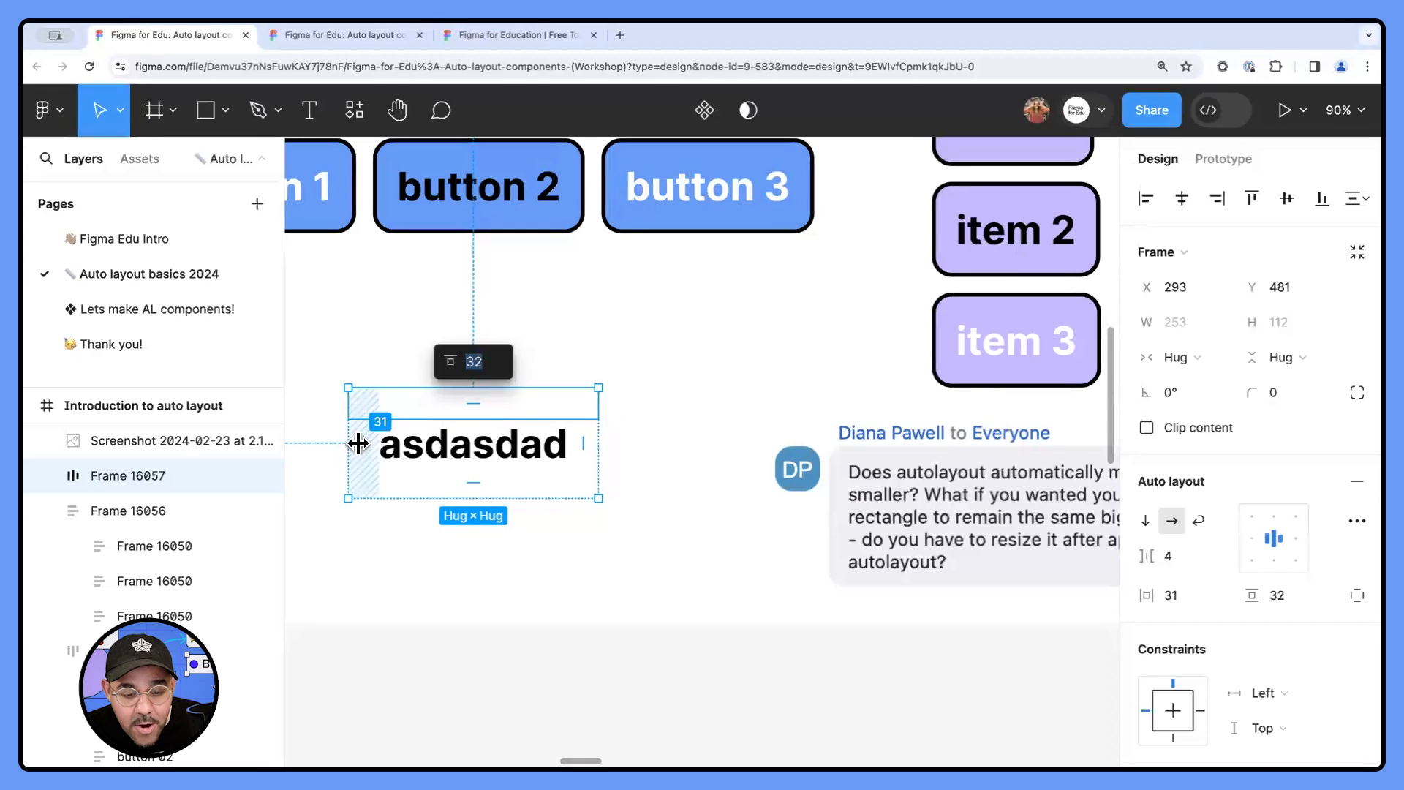
left_click(358, 443)
left_click(464, 484)
left_click(574, 450)
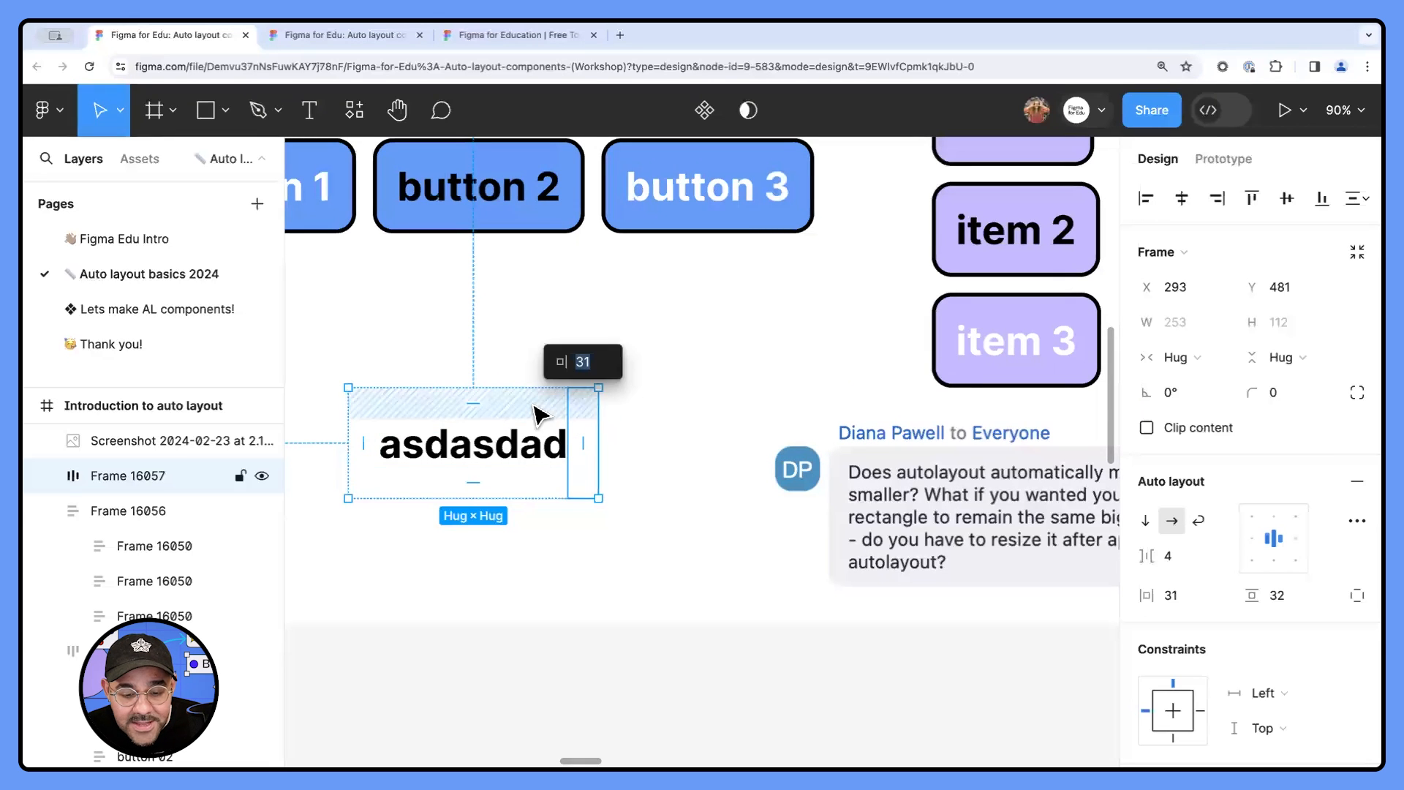
left_click(539, 414)
left_click(357, 439)
left_click(464, 481)
left_click(591, 459)
left_click(645, 495)
- Delete the "asdasdad" auto layout frame from below the blue buttons
scroll(646, 495, "down", 5)
left_click(598, 494)
key("Delete")
- Examine the second card in the "Spacing and padding" frame, checking its outer frame, image, profile row and caption text
scroll(595, 492, "right", 10)
scroll(500, 458, "right", 8)
scroll(557, 410, "up", 2)
scroll(681, 423, "up", 1)
left_click(809, 402)
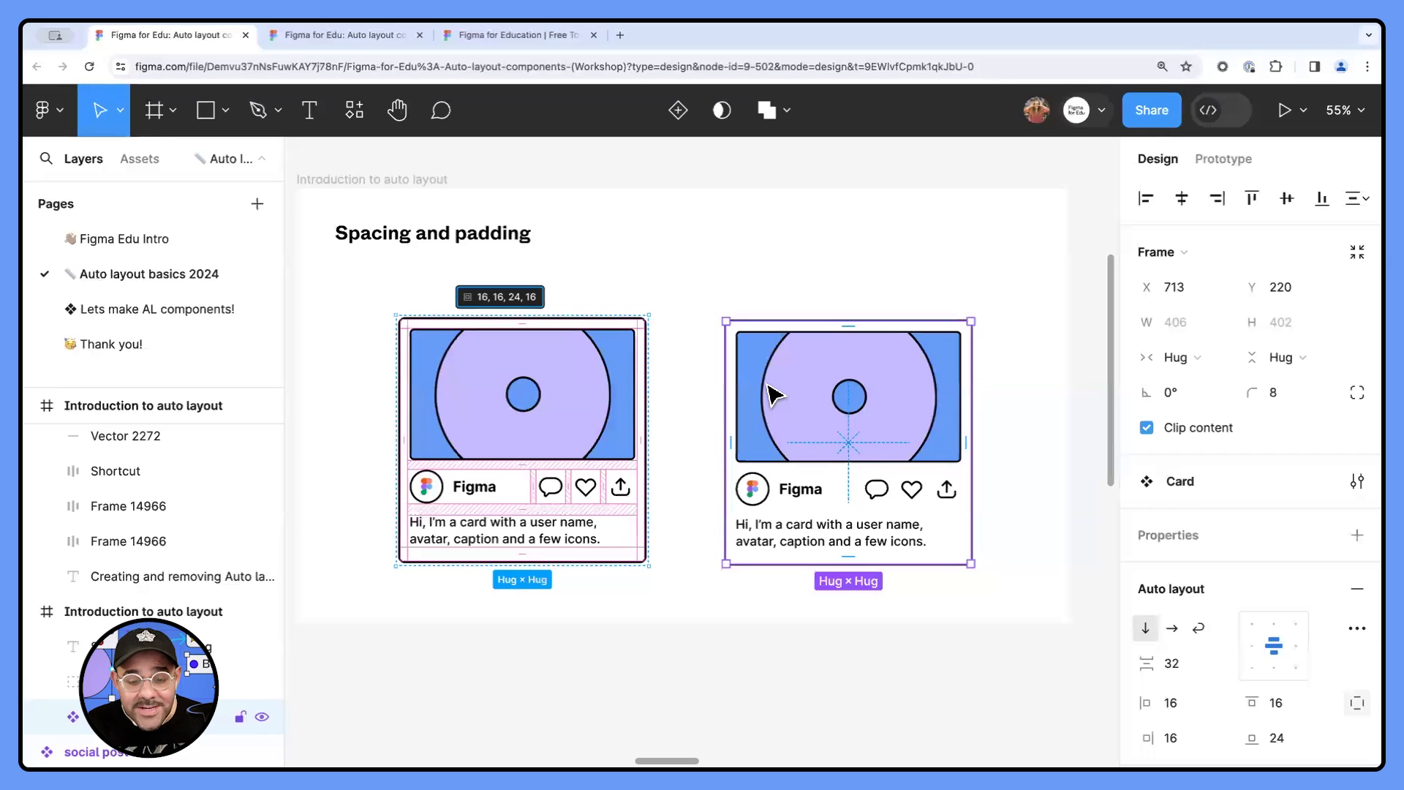
double_click(809, 490)
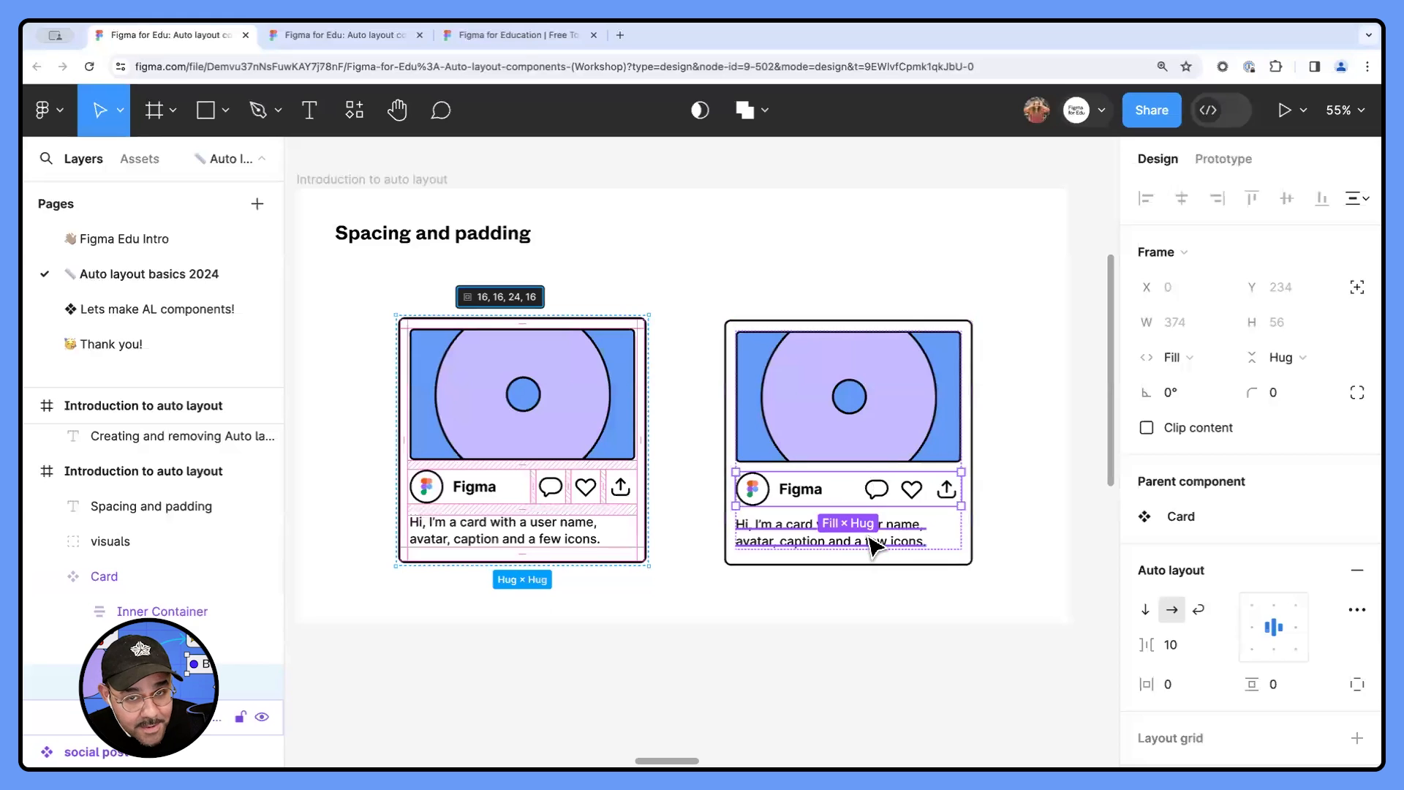
left_click(872, 414)
left_click(814, 500)
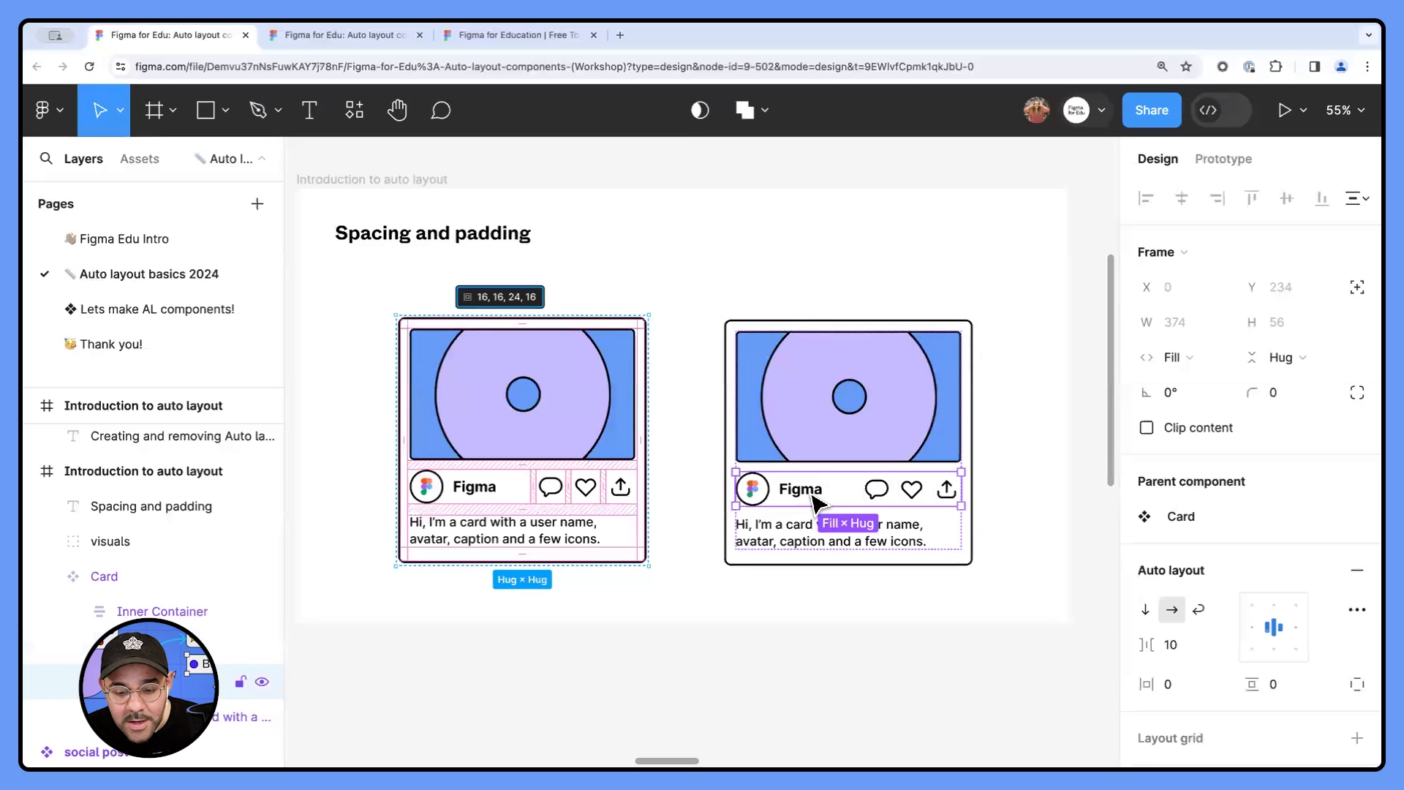
left_click(808, 544)
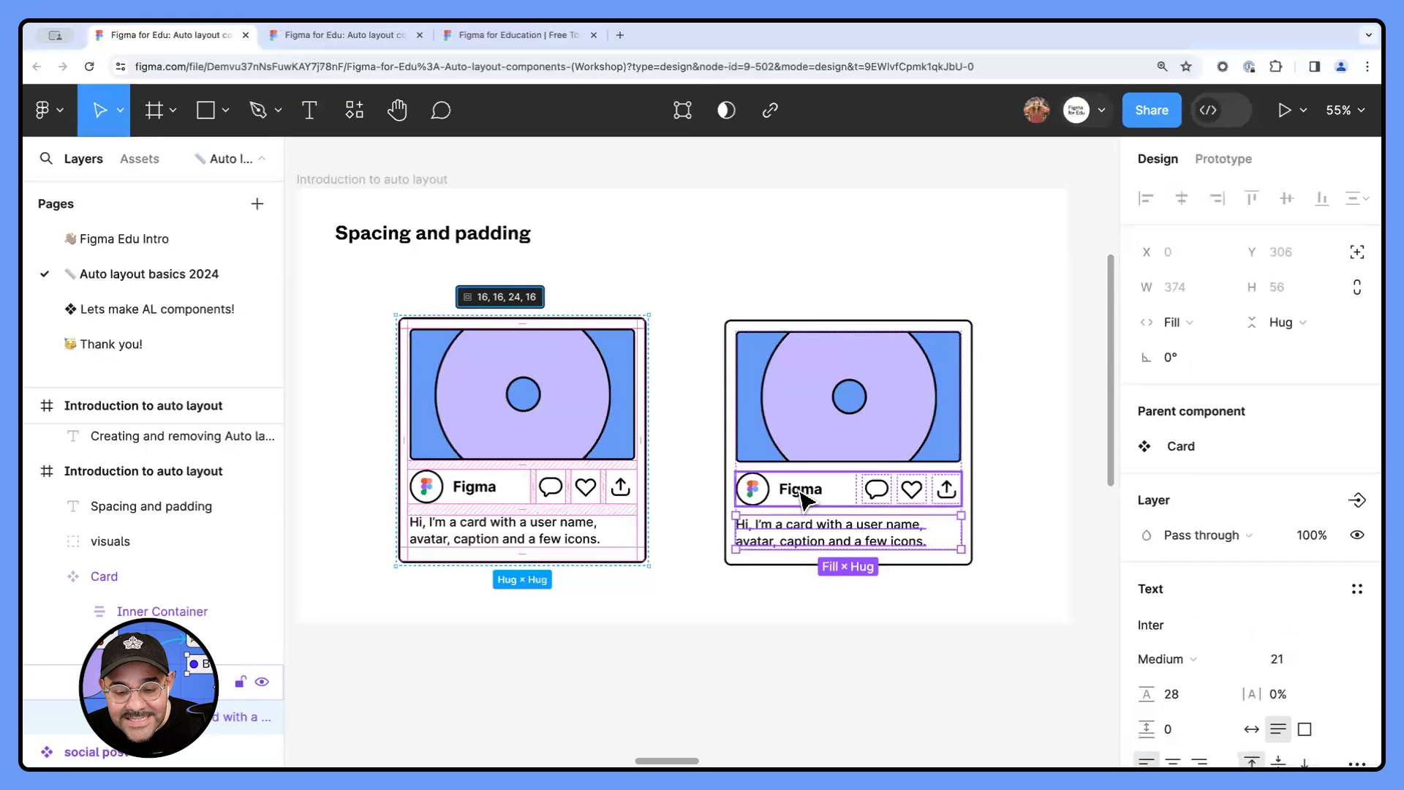
- Examine the items nested in that card's profile row: the name group and the comment, like and share icons
scroll(804, 501, "up", 5)
left_click(877, 493)
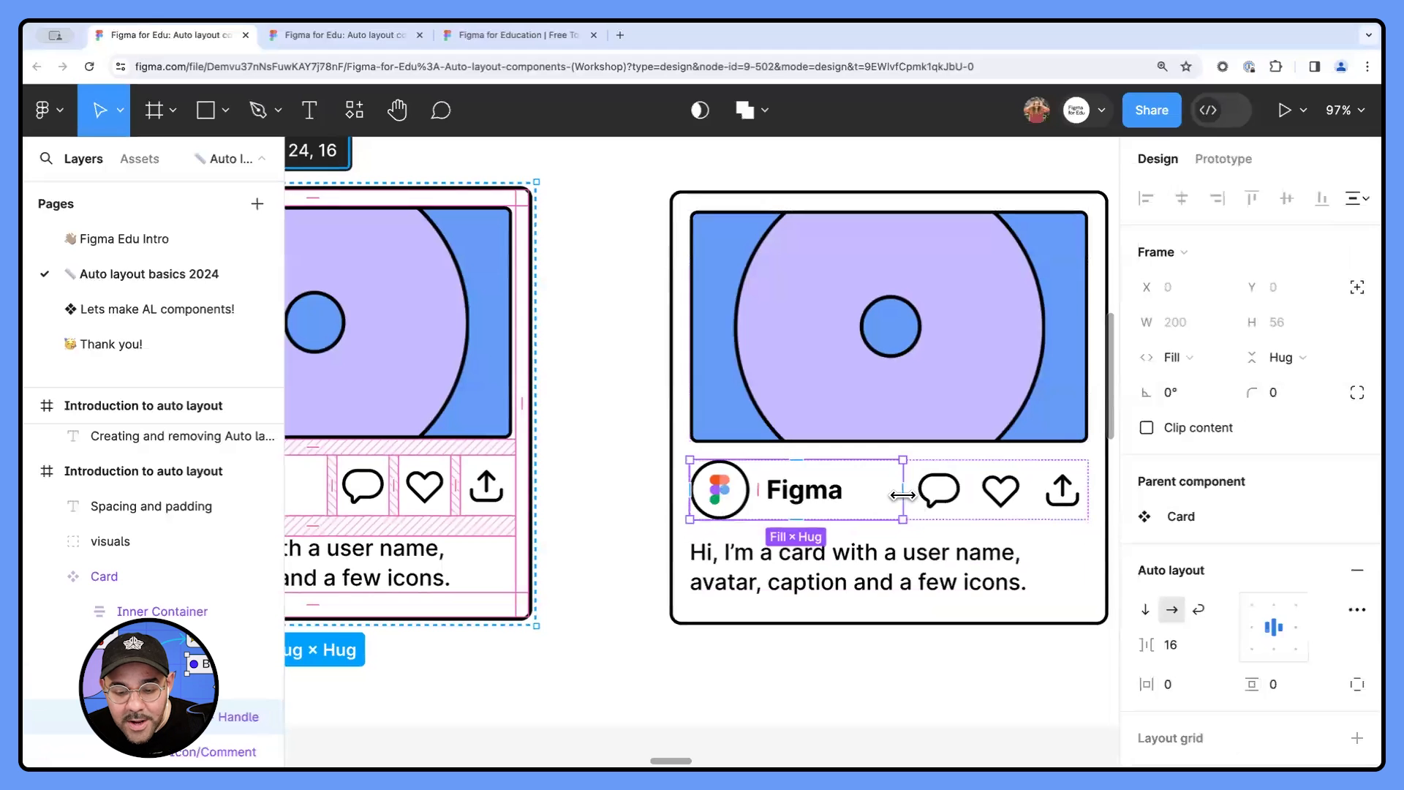
left_click(939, 489)
left_click(1000, 489)
left_click(1061, 489)
scroll(984, 526, "down", 1)
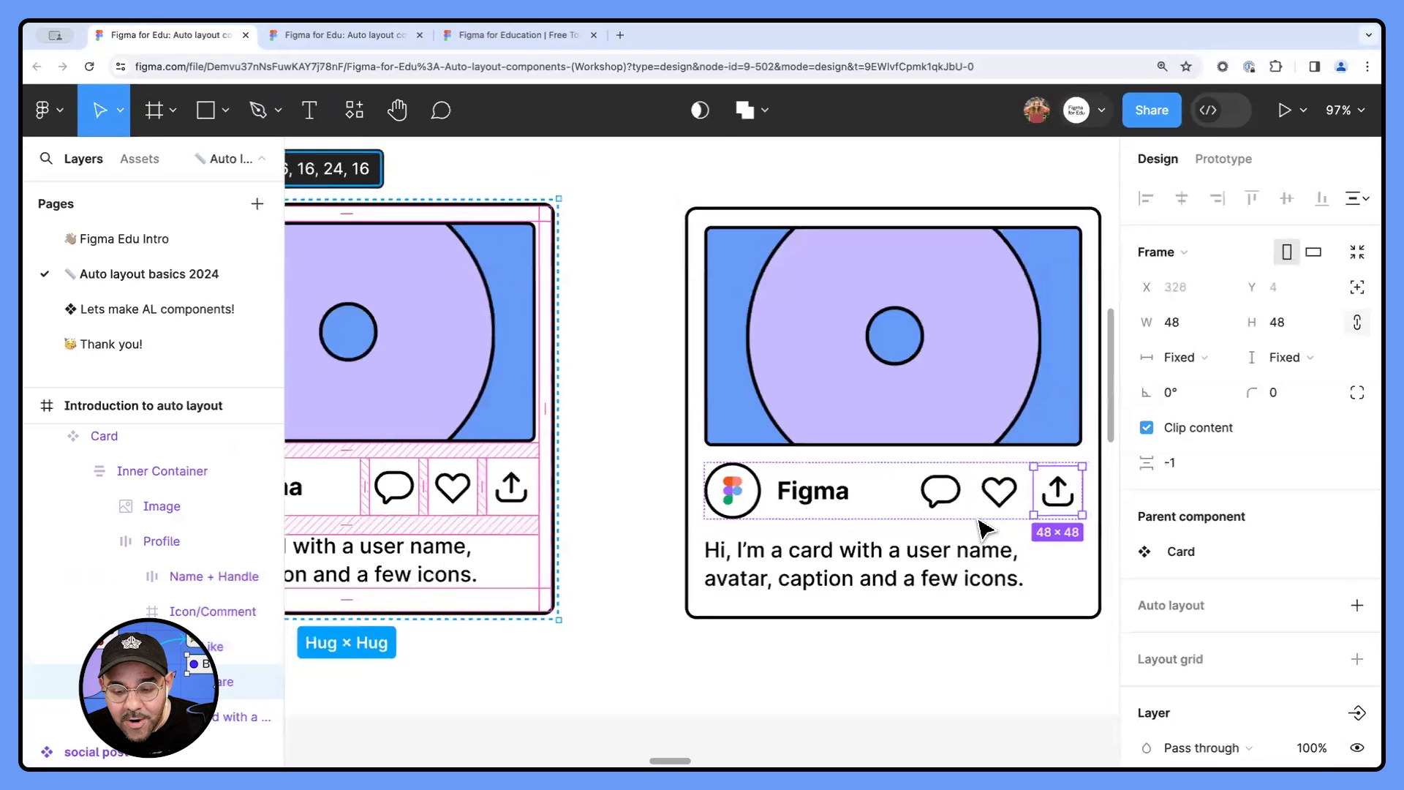
scroll(928, 470, "down", 2)
- Try different top and left padding on the second card, undoing each change, and deselect the card
left_click(859, 275)
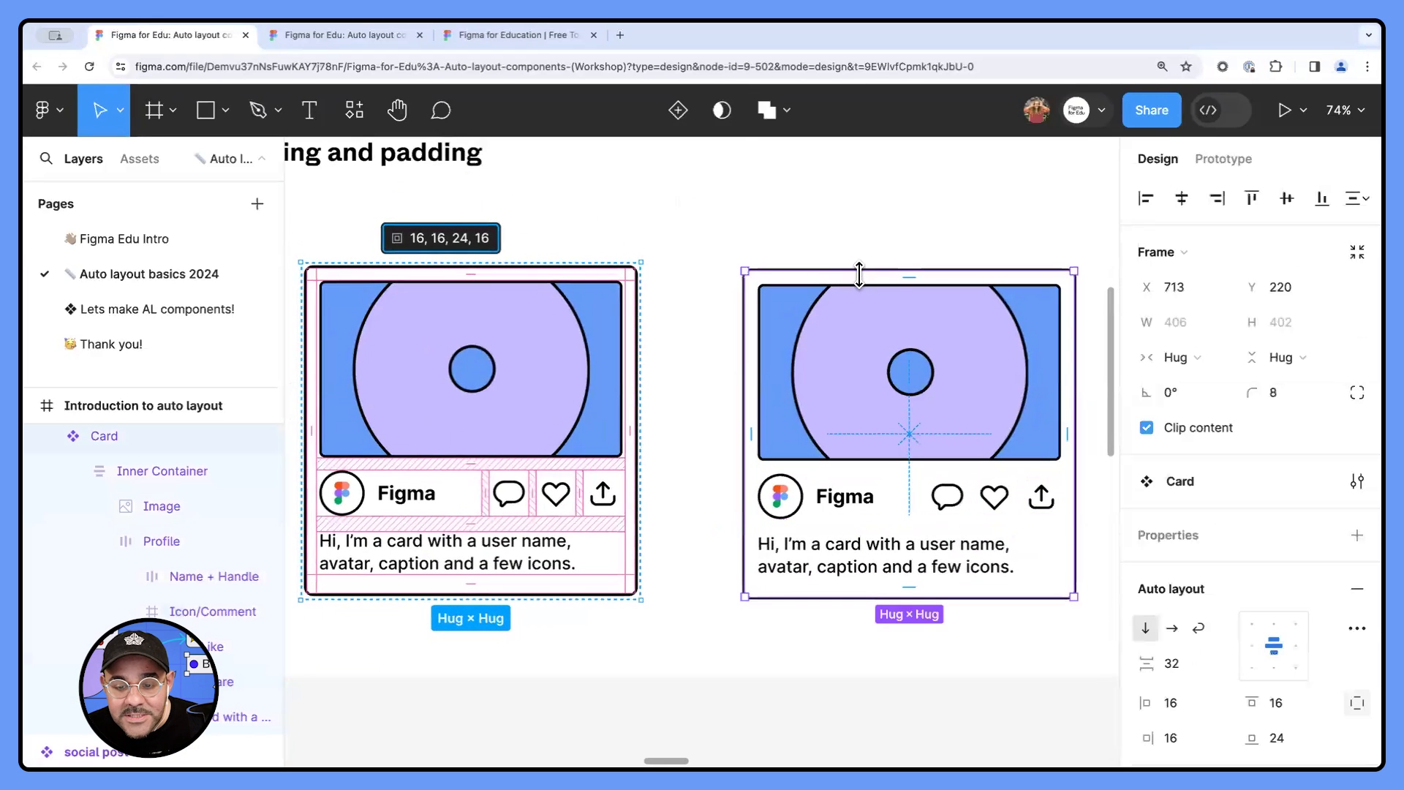
scroll(888, 278, "up", 3)
left_click(896, 281)
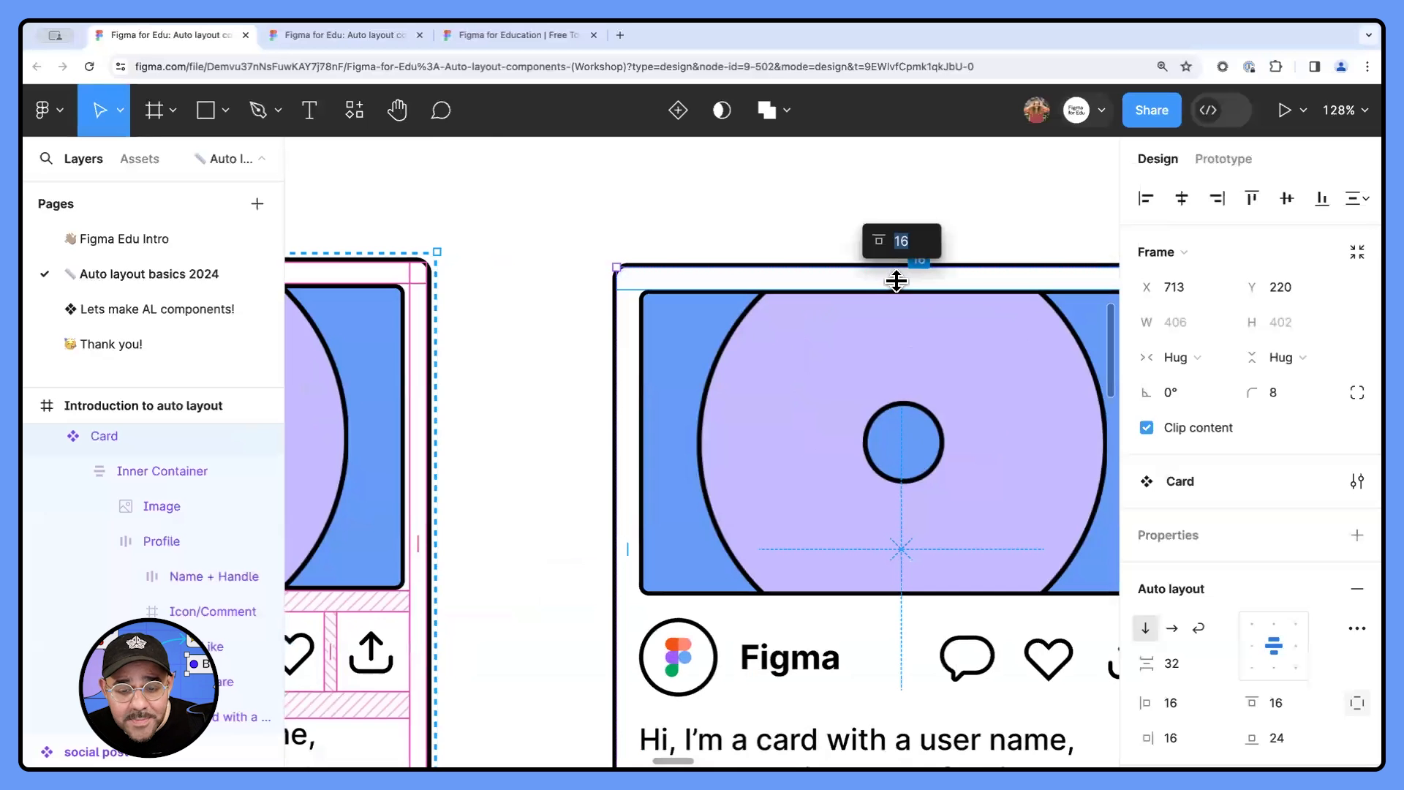
scroll(896, 281, "down", 3)
mouse_move(905, 279)
left_mouse_down()
mouse_move(901, 310)
mouse_move(903, 299)
left_mouse_up()
key("ctrl+z")
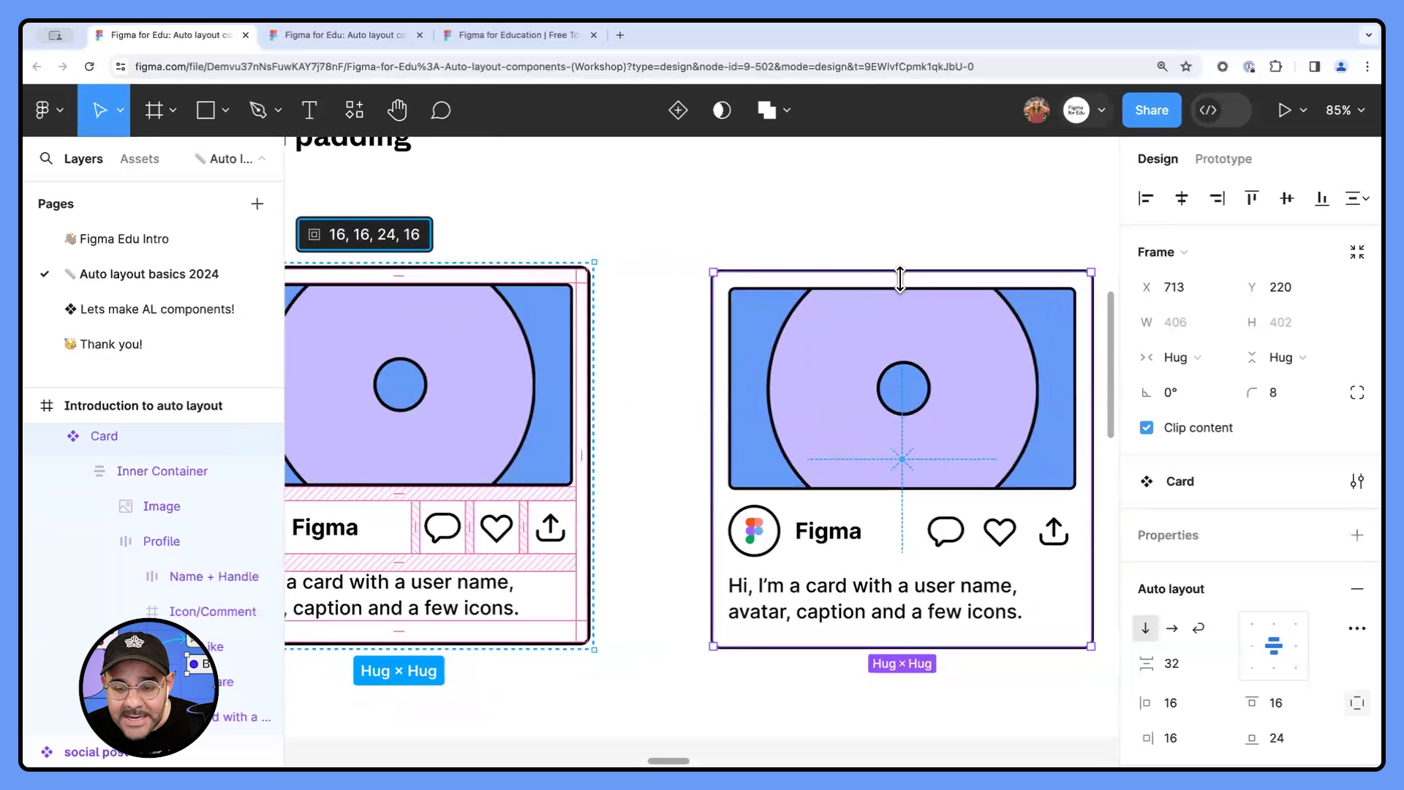
left_click_drag(715, 448, 678, 445)
key("ctrl+z")
left_click(722, 462)
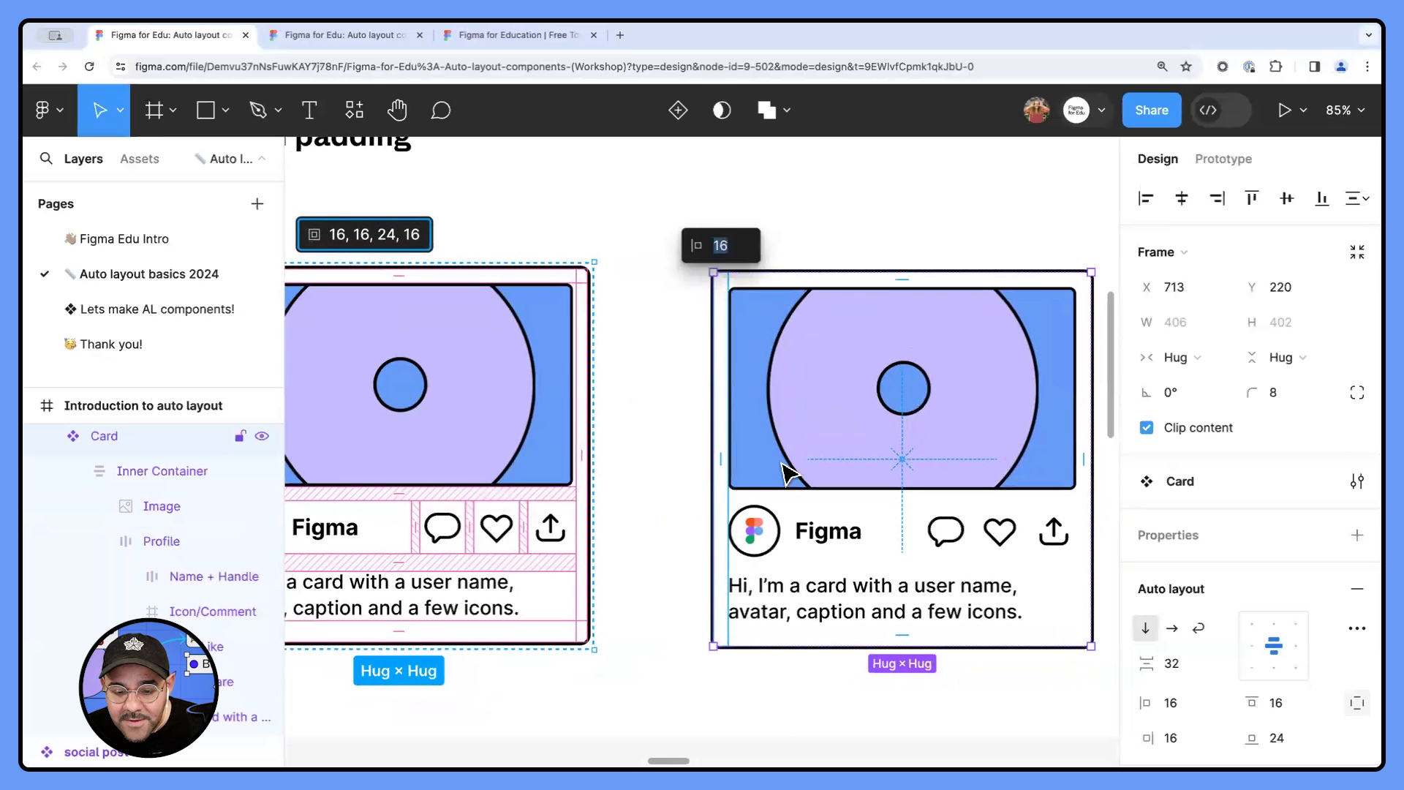
scroll(784, 468, "down", 3)
left_click(699, 502)
- Go to the "Make a card expand to fit its content" frame and select its blue card to examine the auto layout settings
scroll(709, 504, "down", 4)
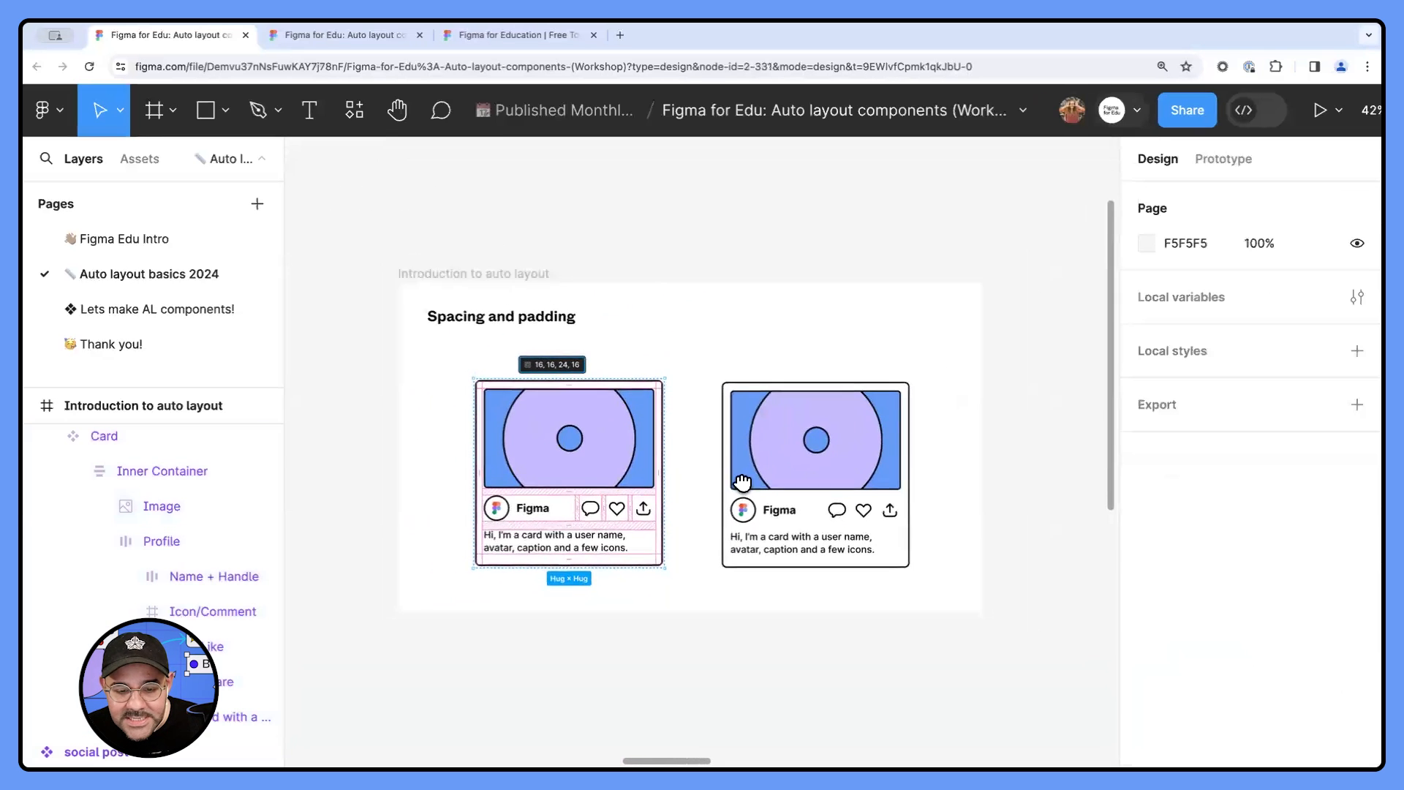
scroll(742, 482, "down", 5)
scroll(812, 366, "left", 2)
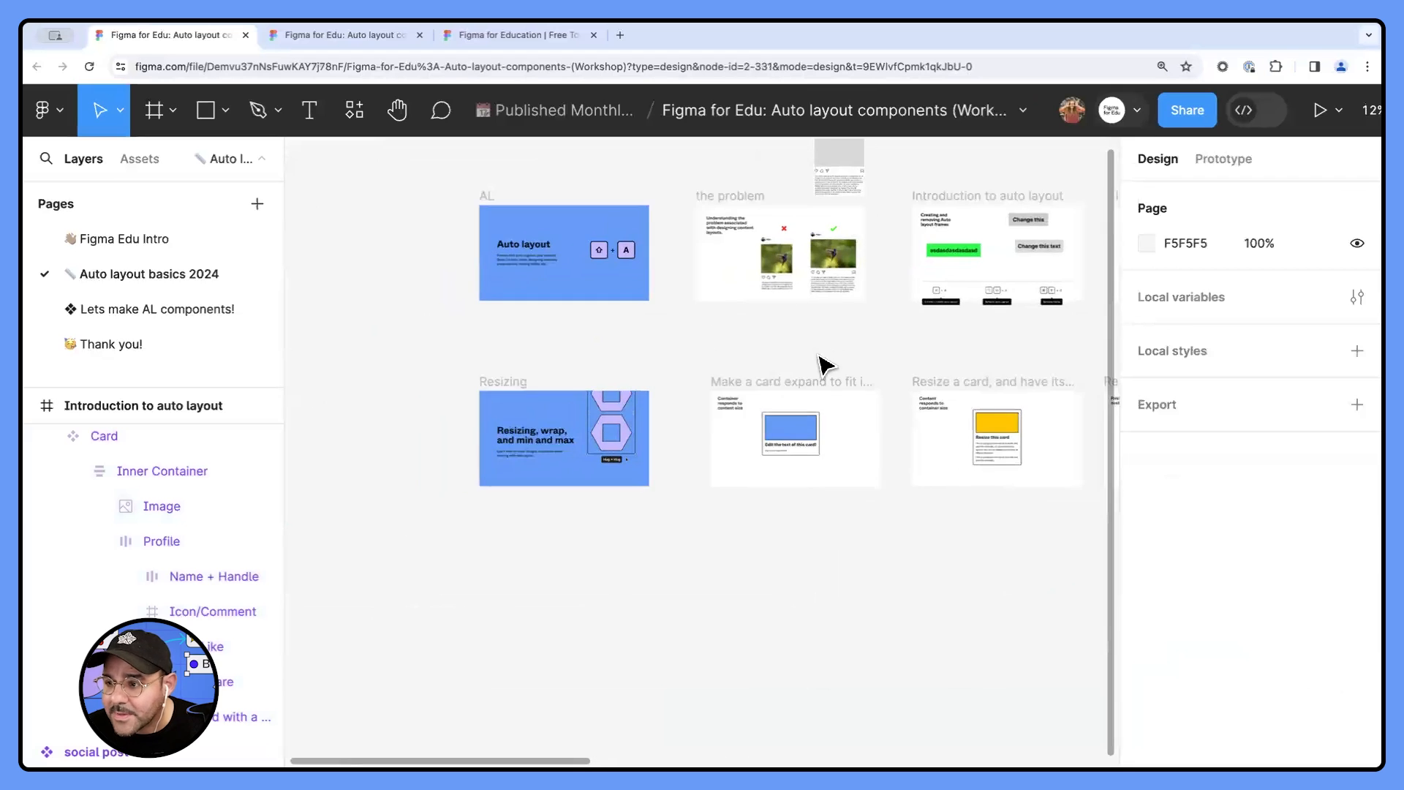
scroll(596, 376, "up", 5)
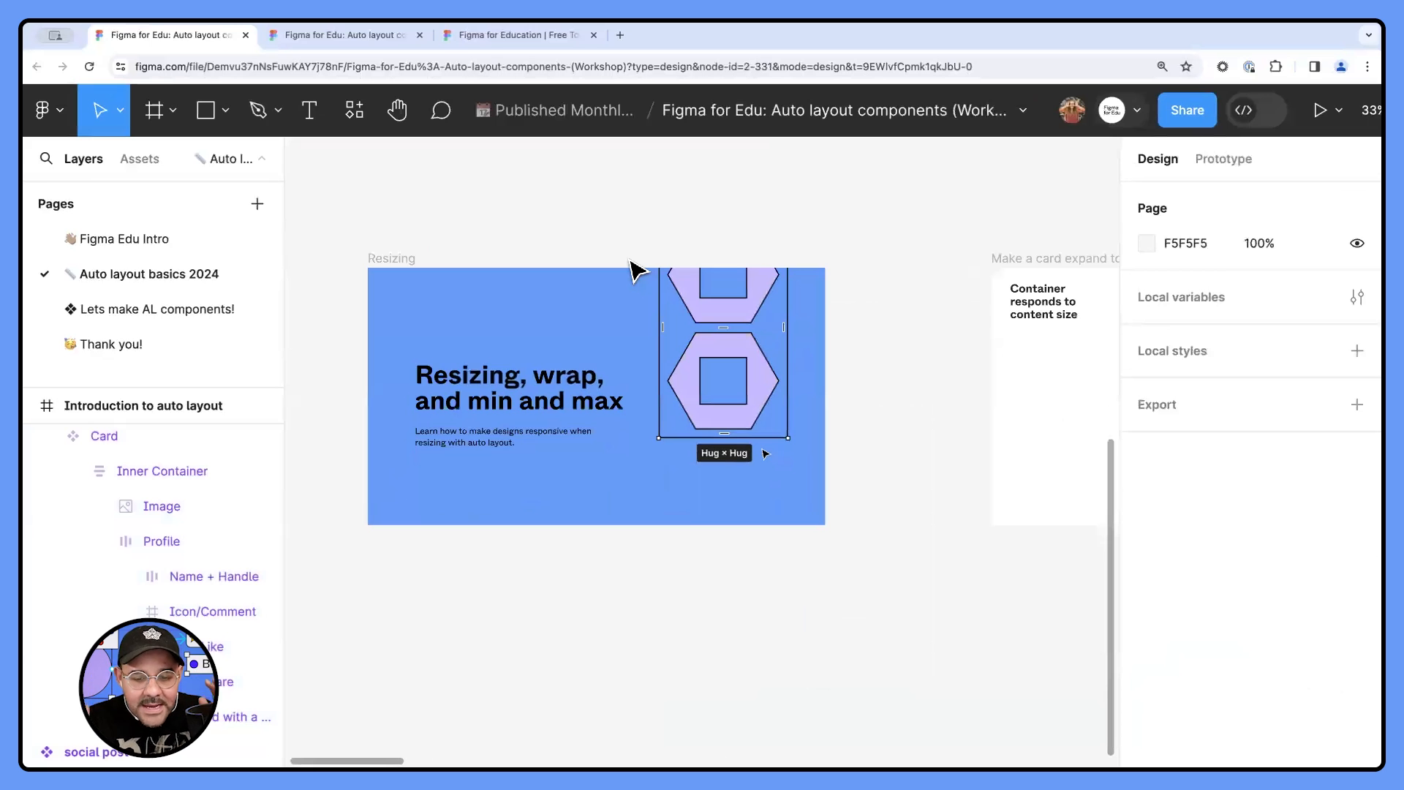
scroll(805, 307, "right", 10)
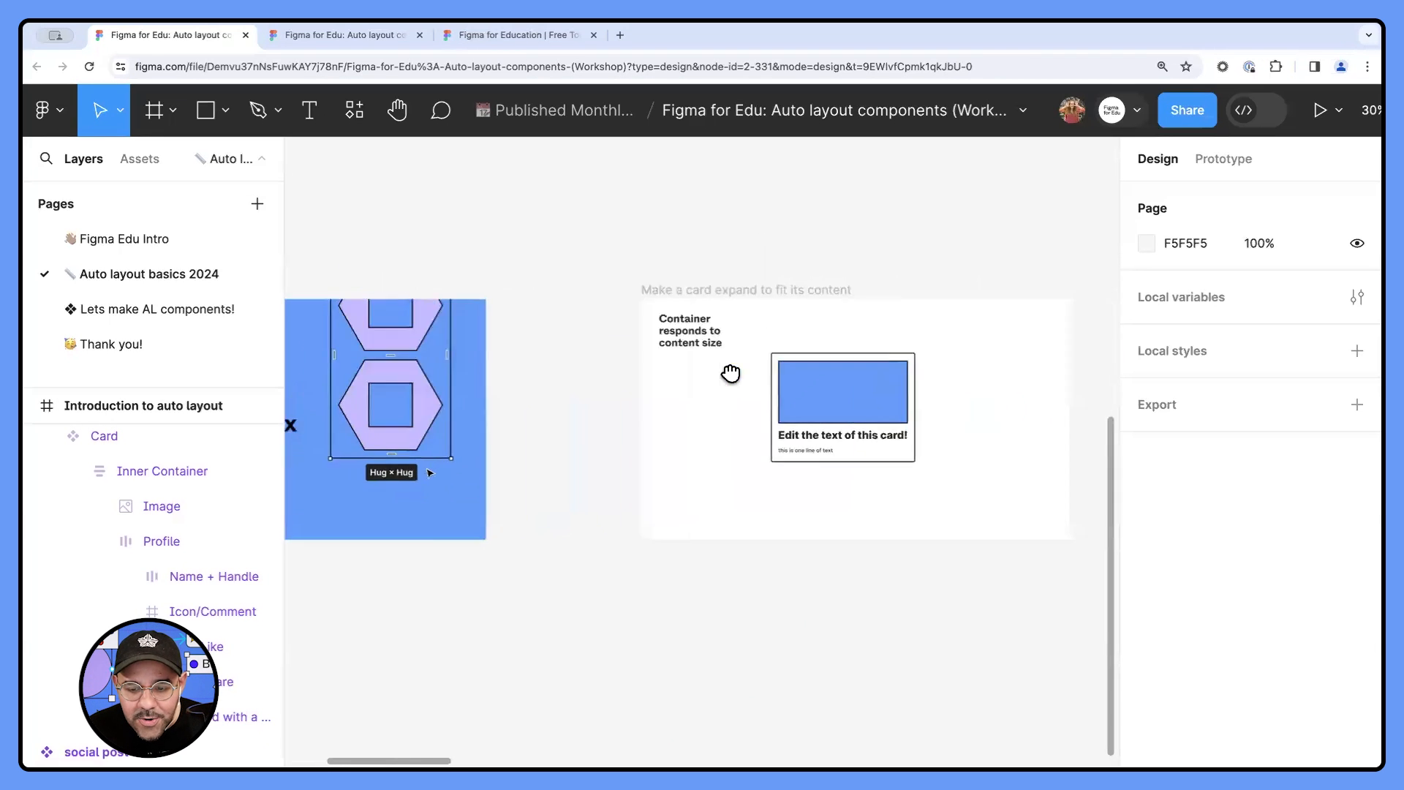
scroll(817, 383, "up", 5)
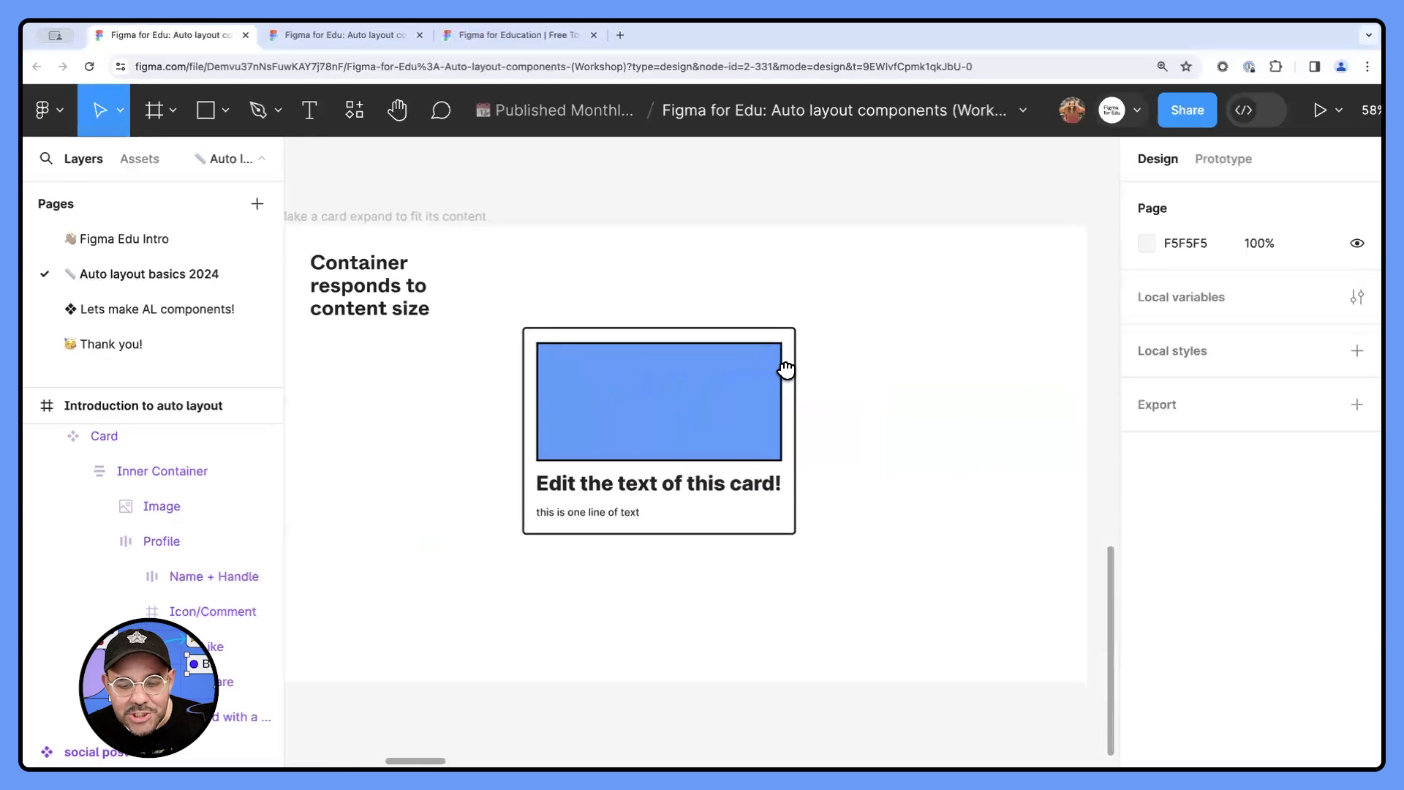
left_click_drag(820, 366, 823, 351)
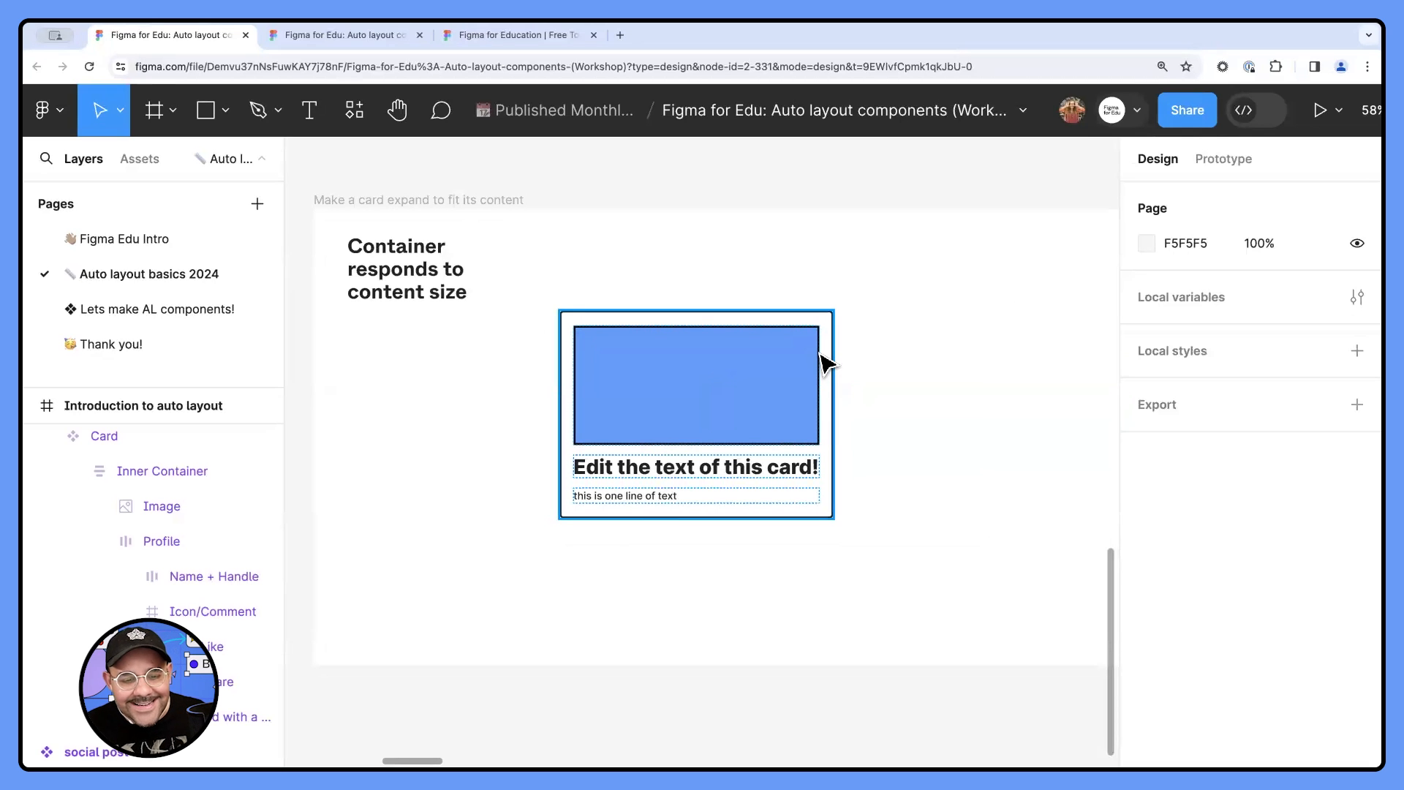
left_click(823, 362)
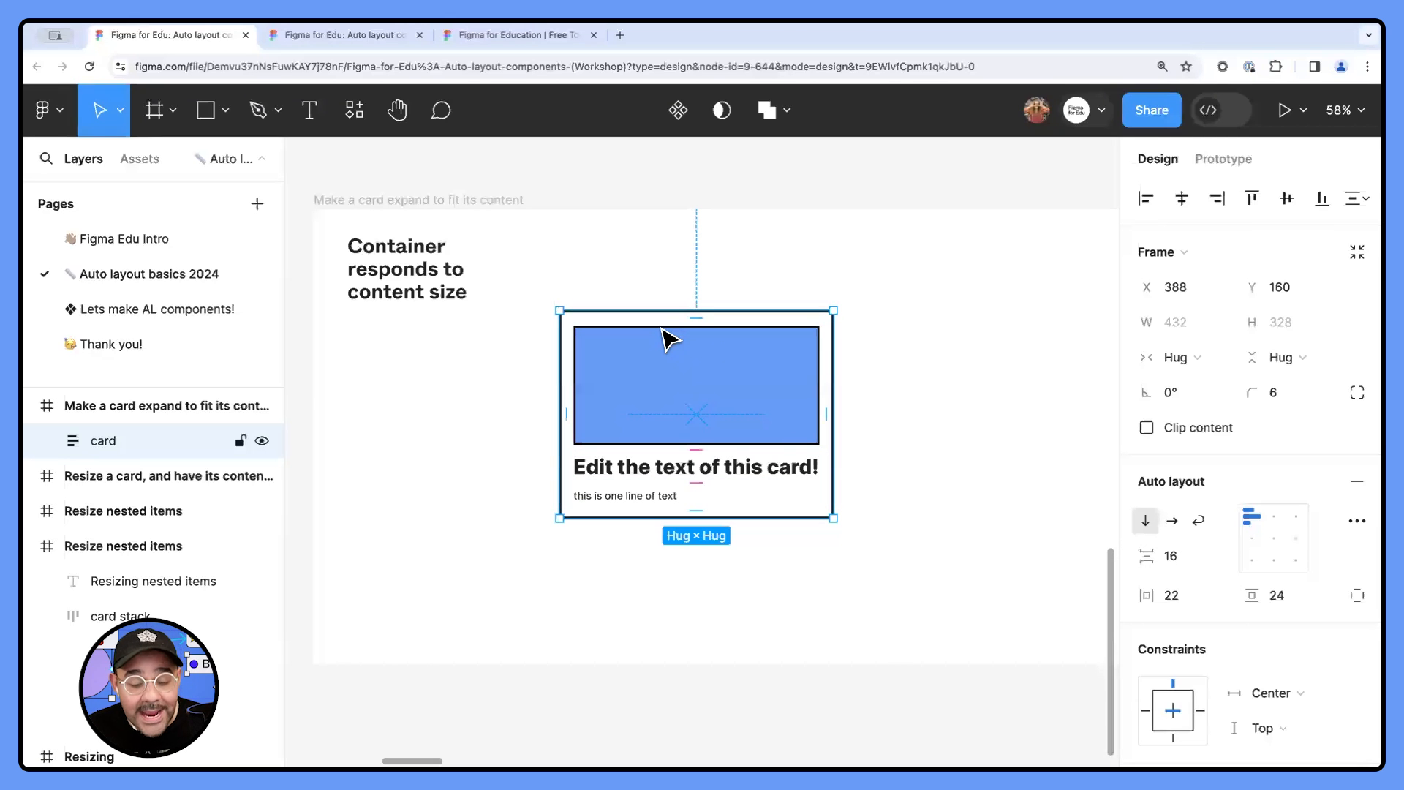
- Try a different gap between the blue placeholder and the heading, and undo the change
left_click_drag(700, 449, 699, 455)
key("super+z")
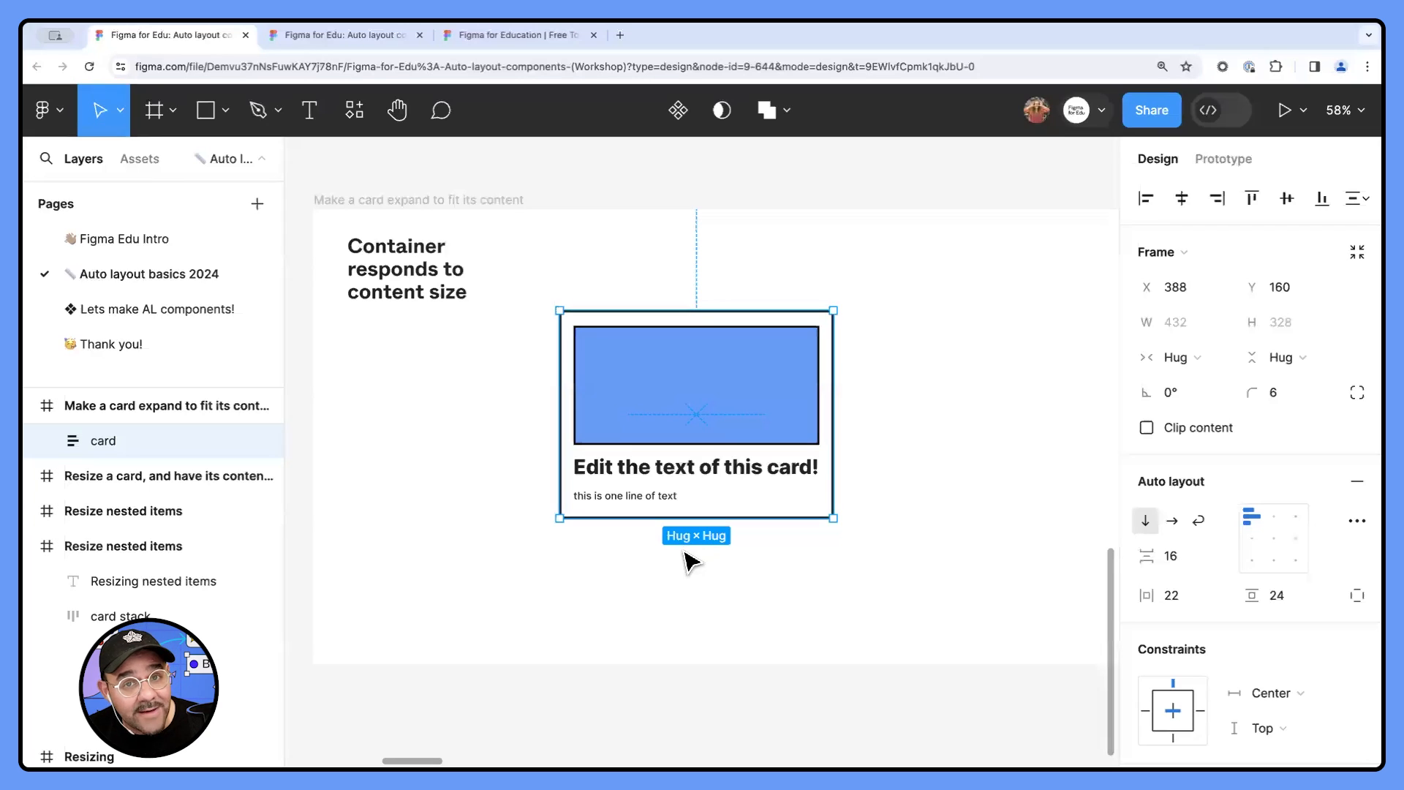
- Shrink the blue placeholder inside the card to about 315 wide
double_click(714, 430)
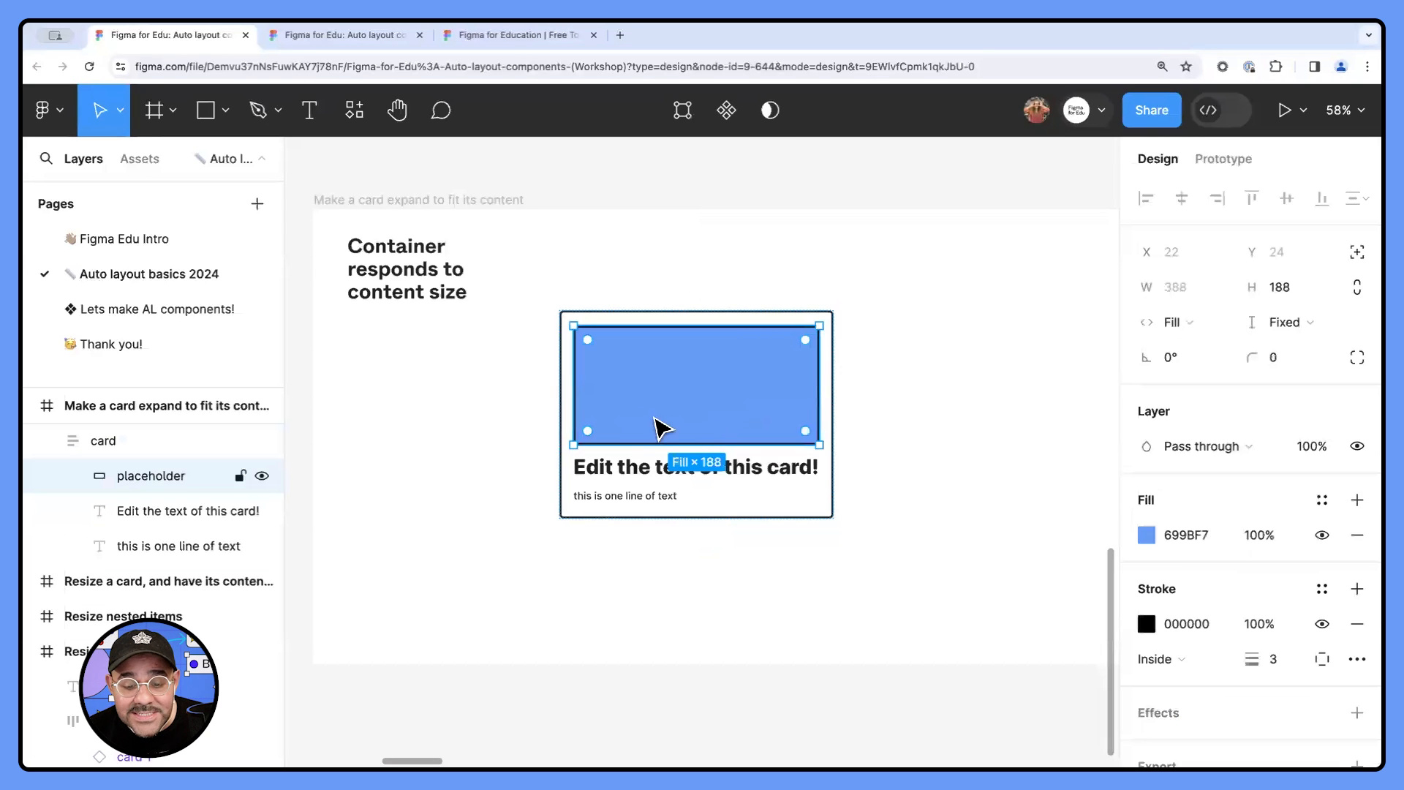
mouse_move(678, 427)
left_mouse_down()
mouse_move(684, 477)
mouse_move(683, 425)
left_mouse_up()
left_click_drag(871, 390, 740, 435)
- Repeat the card's heading "Edit the text of this card!" four times in a row and move the card to about X 428, Y 105
double_click(649, 457)
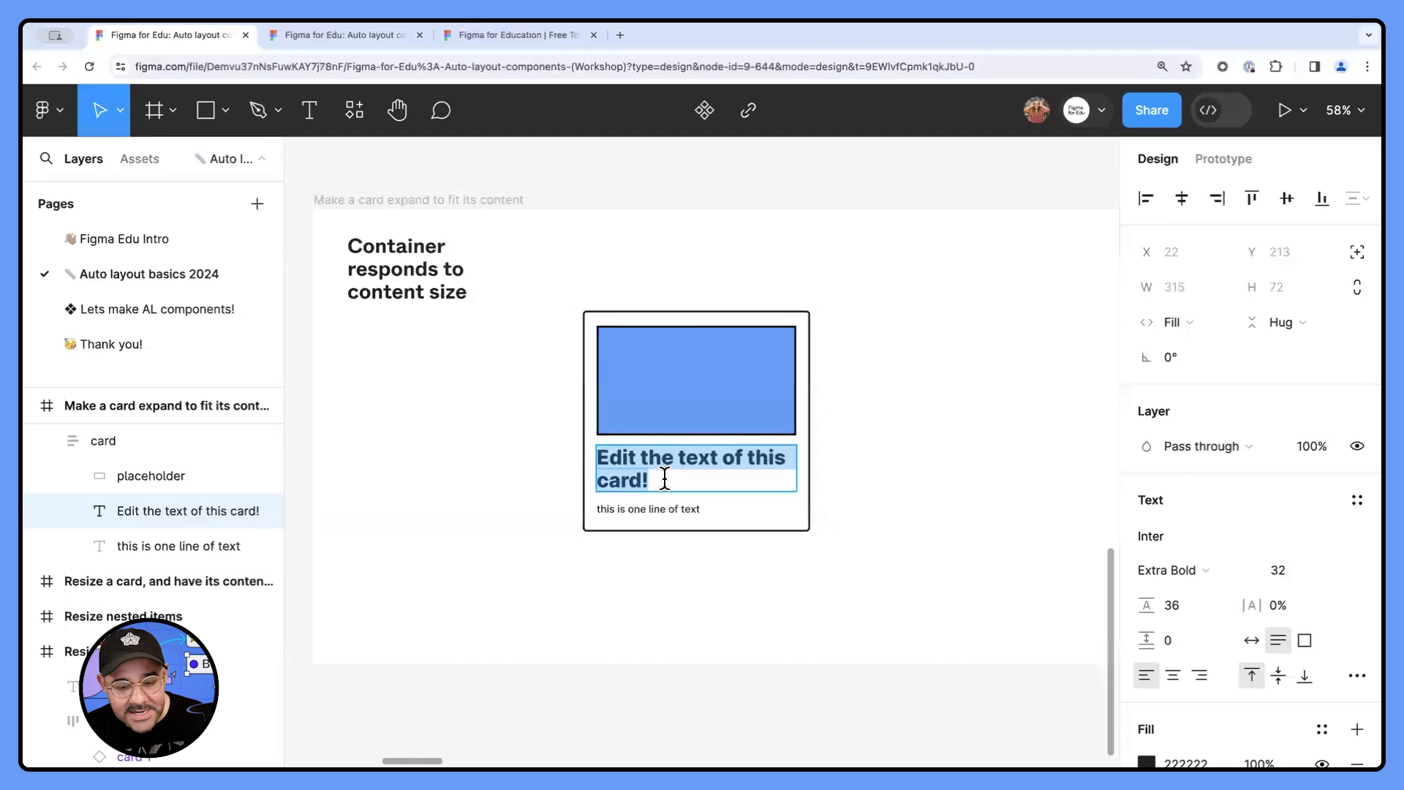
key("ctrl+c")
left_click(665, 479)
key("ctrl+v")
key("ctrl+v")
key("ctrl+v")
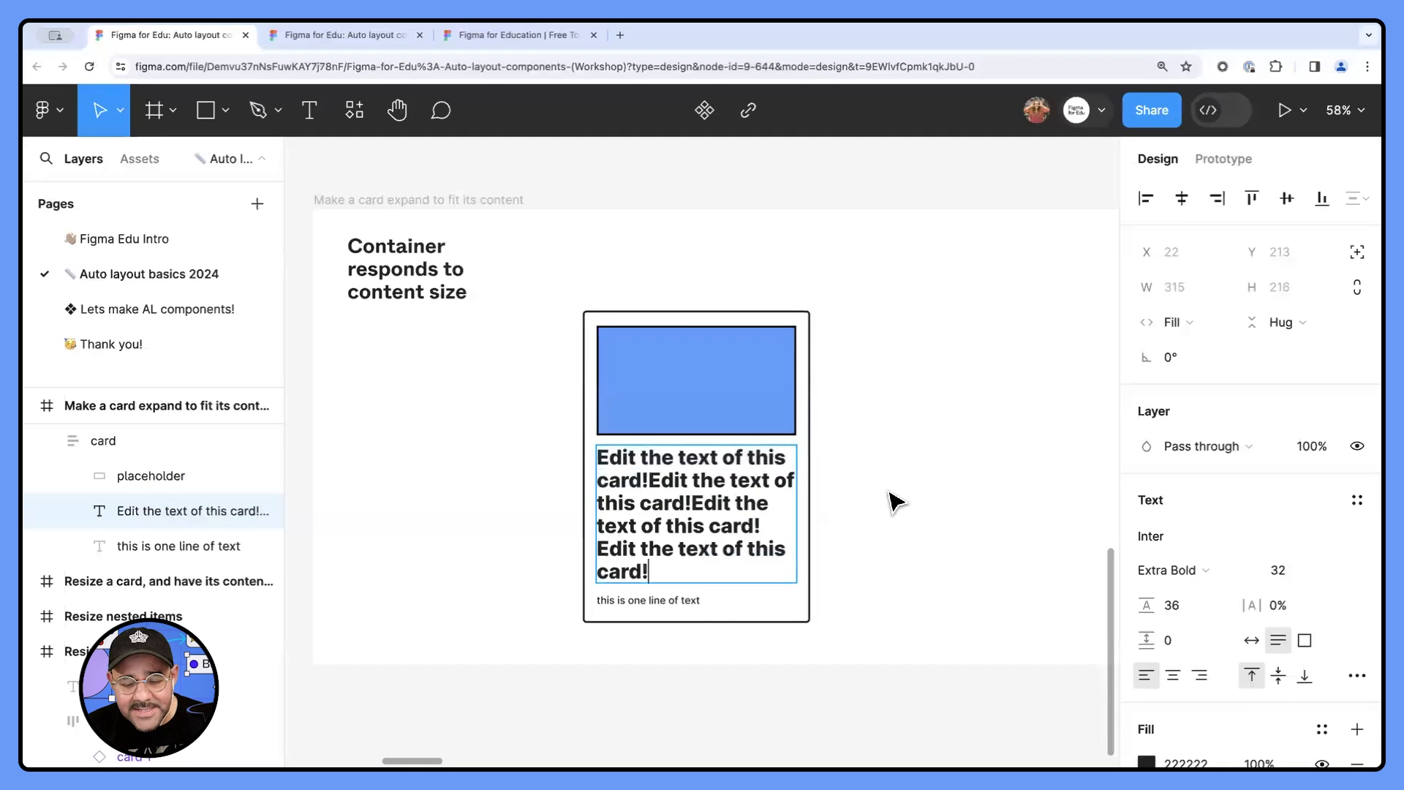
left_click(892, 500)
scroll(877, 497, "right", 1)
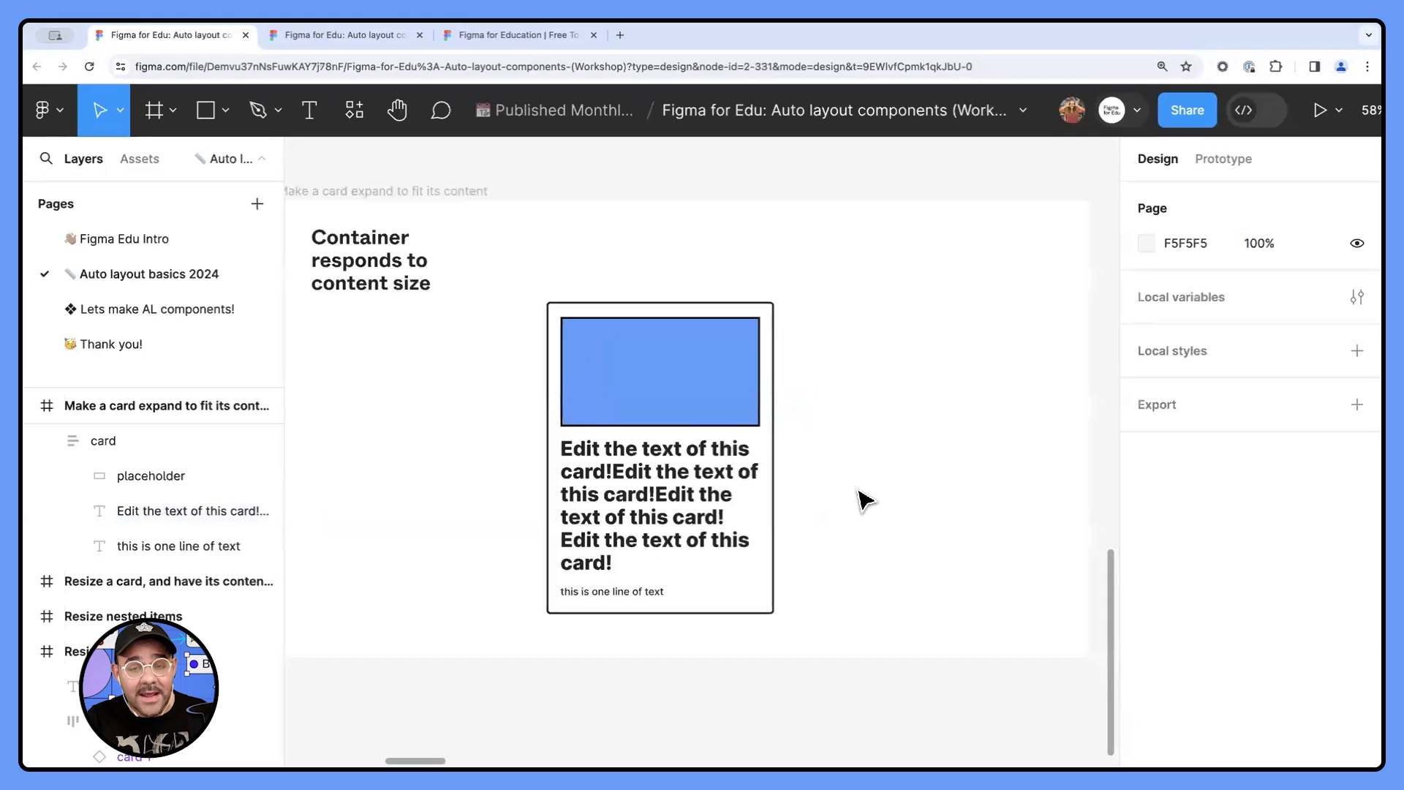
left_click(668, 444)
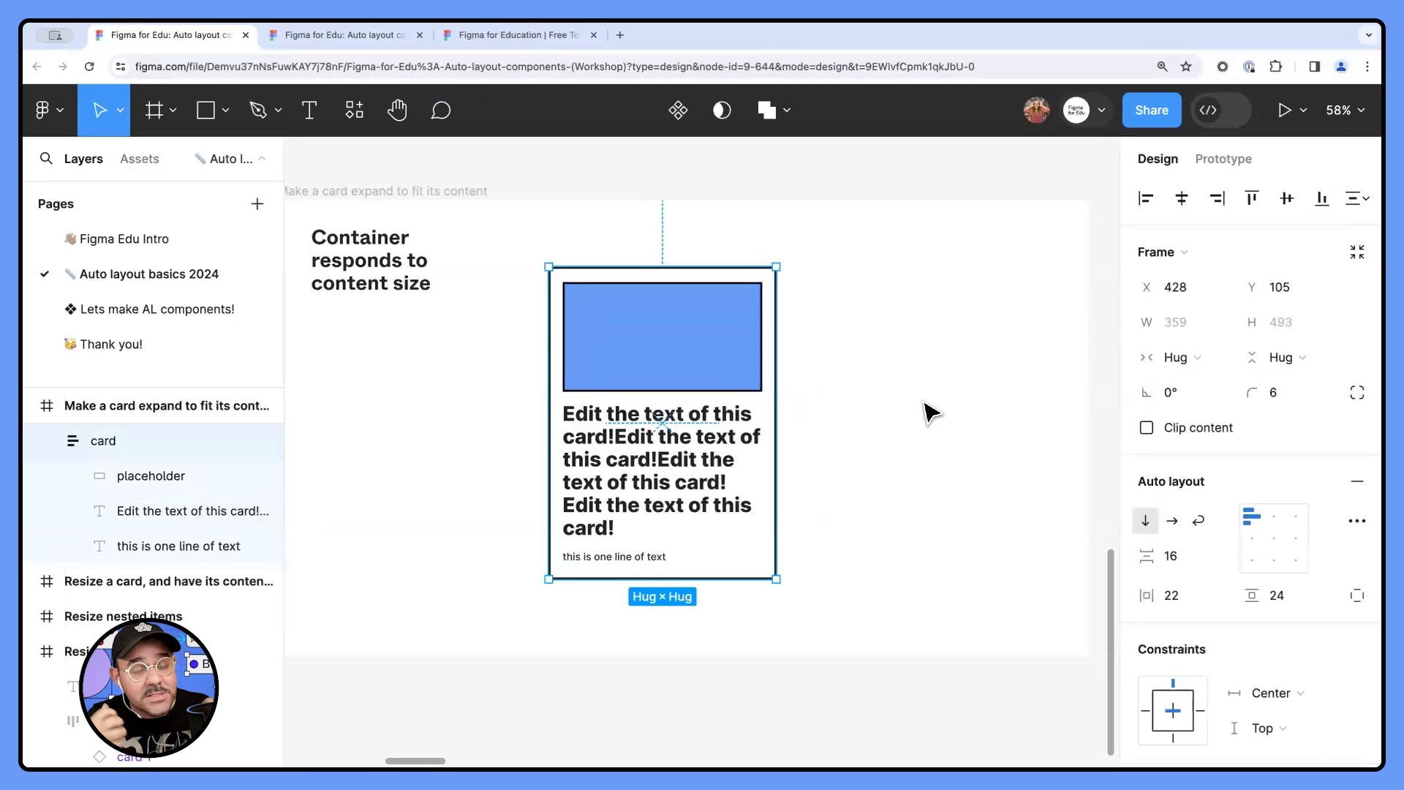
- Widen the yellow card in the "Resize a card, and have its contents expand" frame to about 503
scroll(915, 399, "down", 3)
left_click_drag(628, 420, 292, 414)
left_click_drag(1009, 409, 560, 422)
scroll(657, 427, "up", 2)
scroll(662, 435, "up", 1)
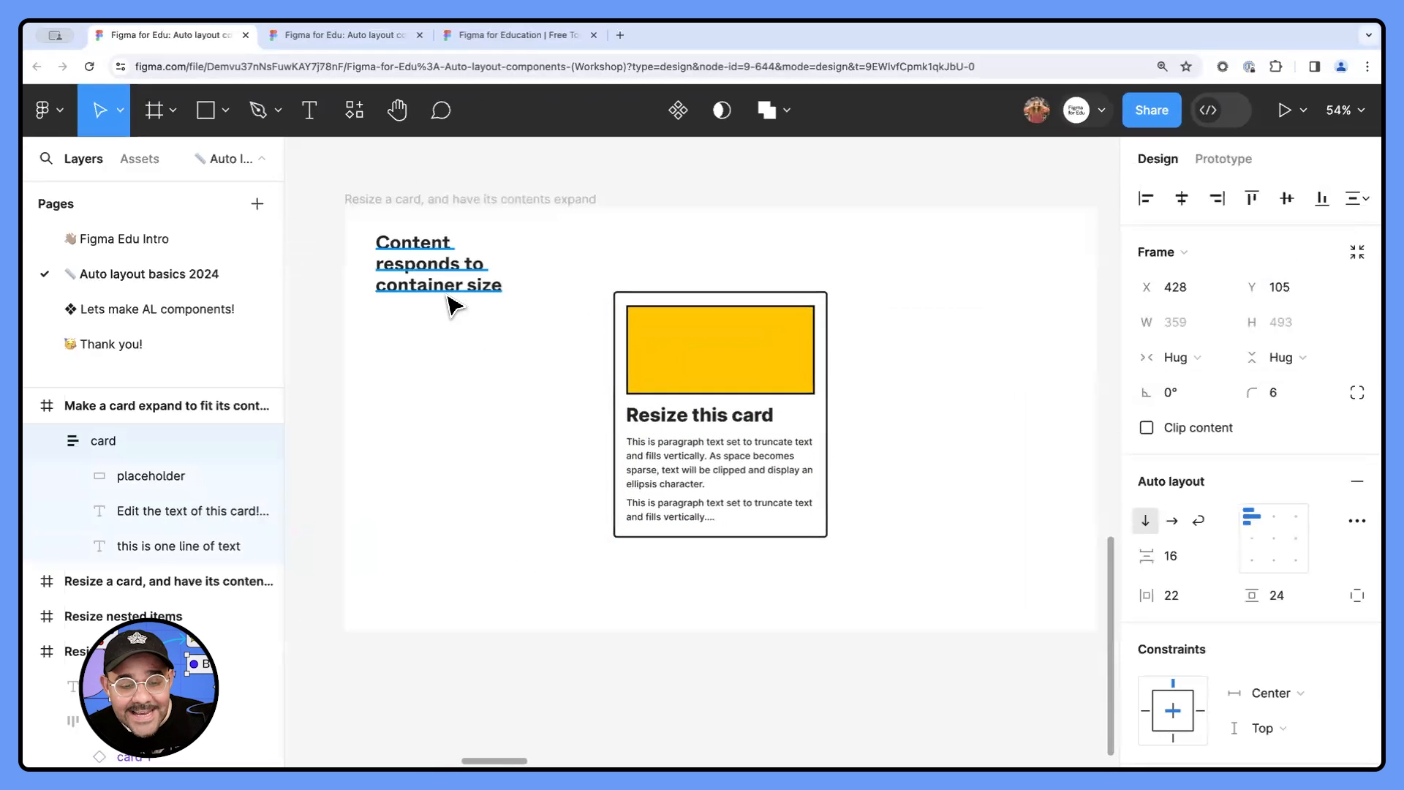
scroll(453, 302, "up", 1)
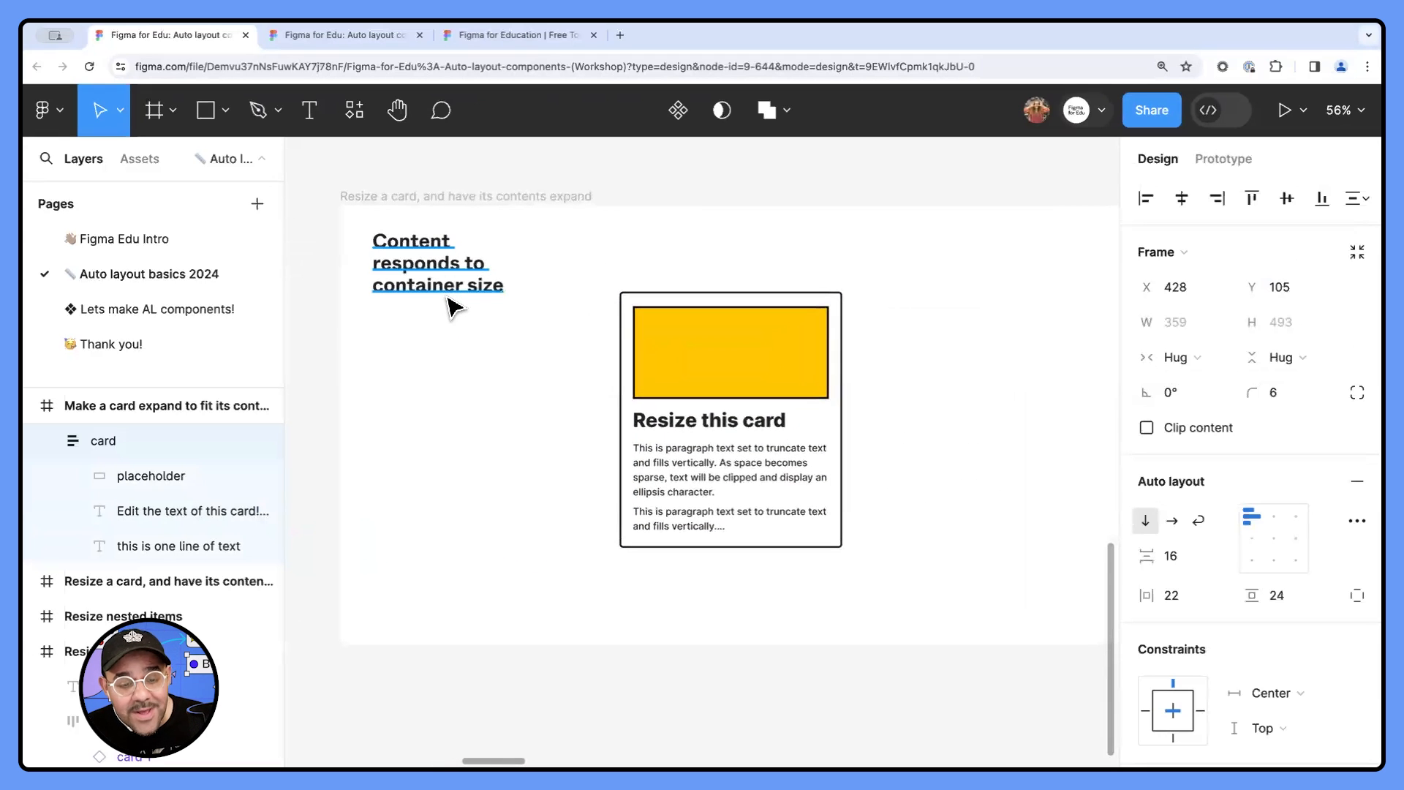
left_click(782, 363)
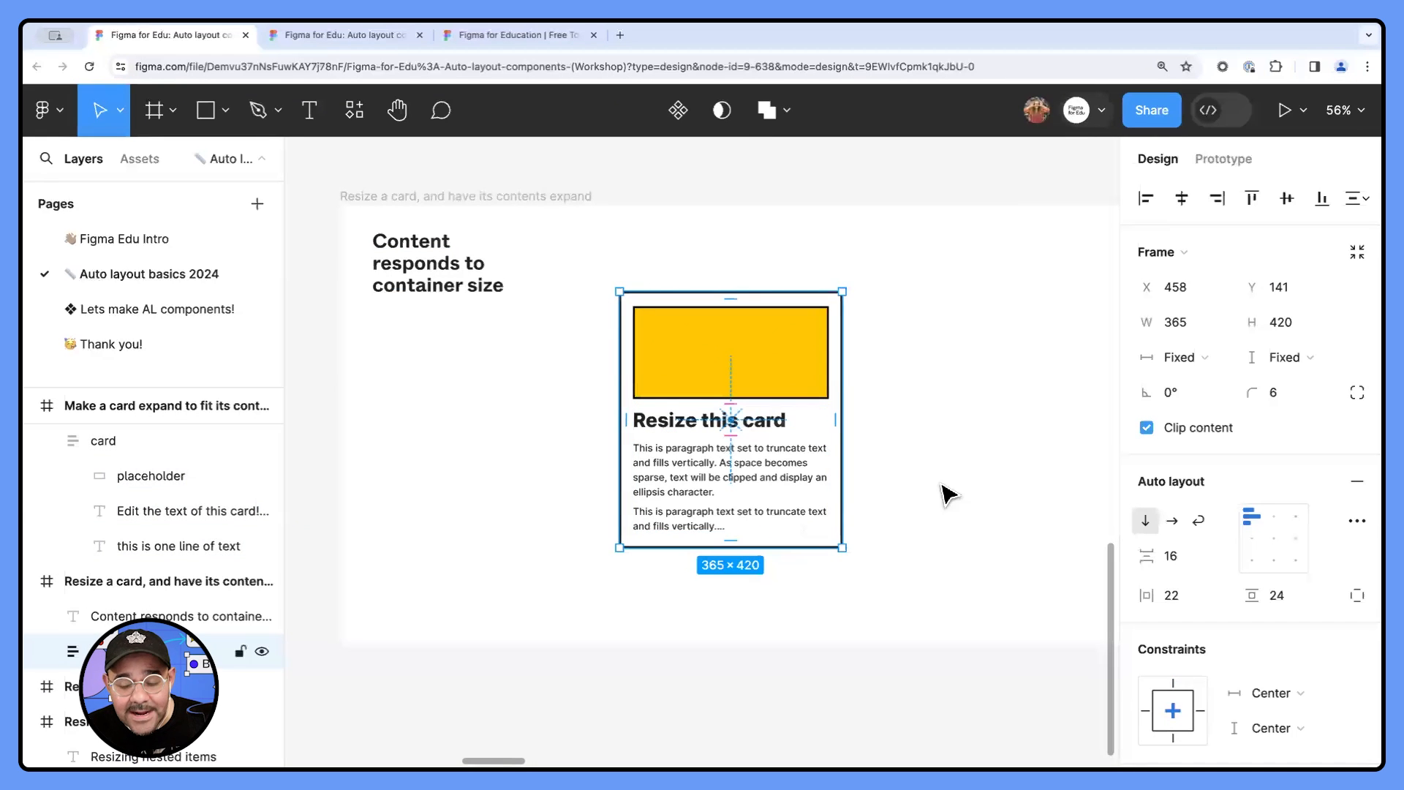
scroll(1054, 410, "up", 1)
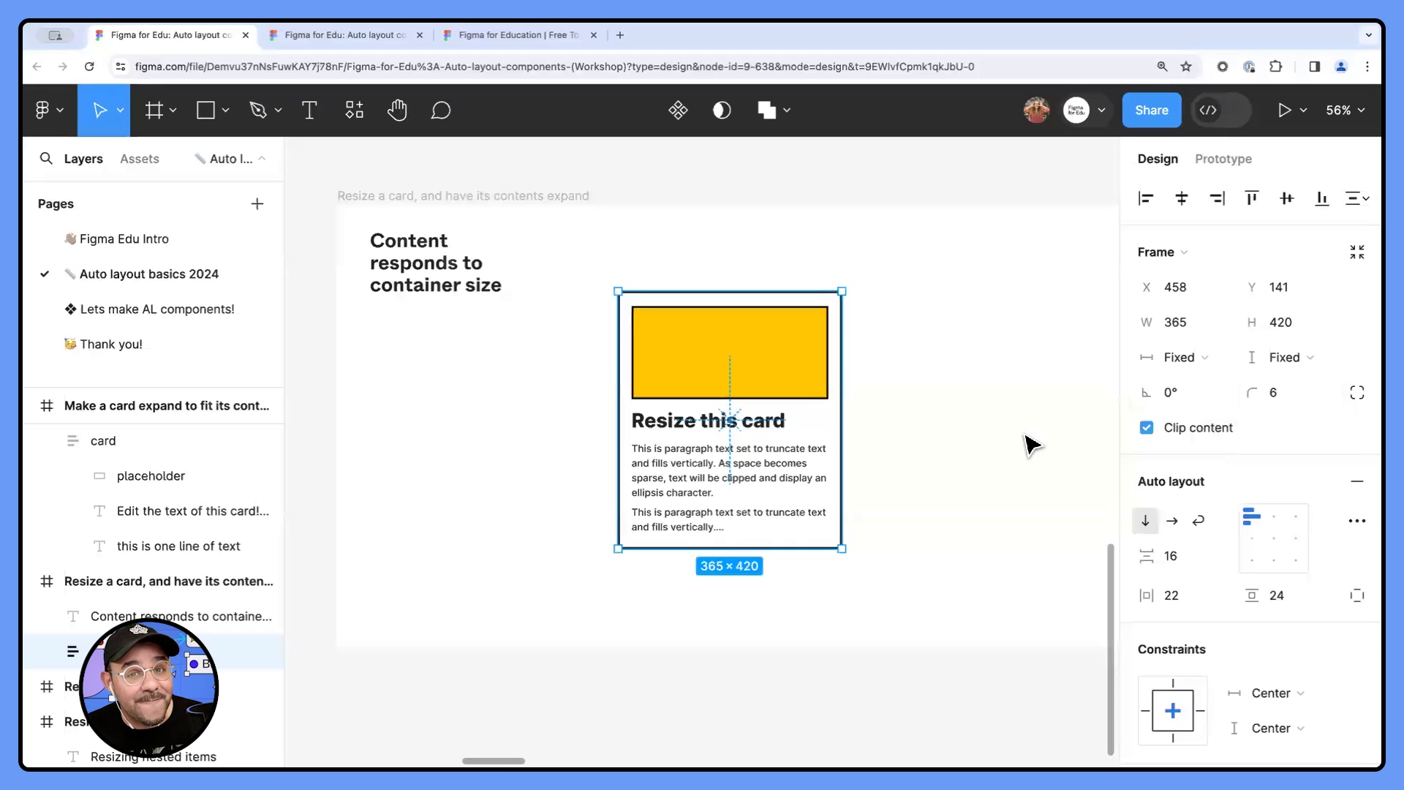
left_click_drag(839, 525, 926, 524)
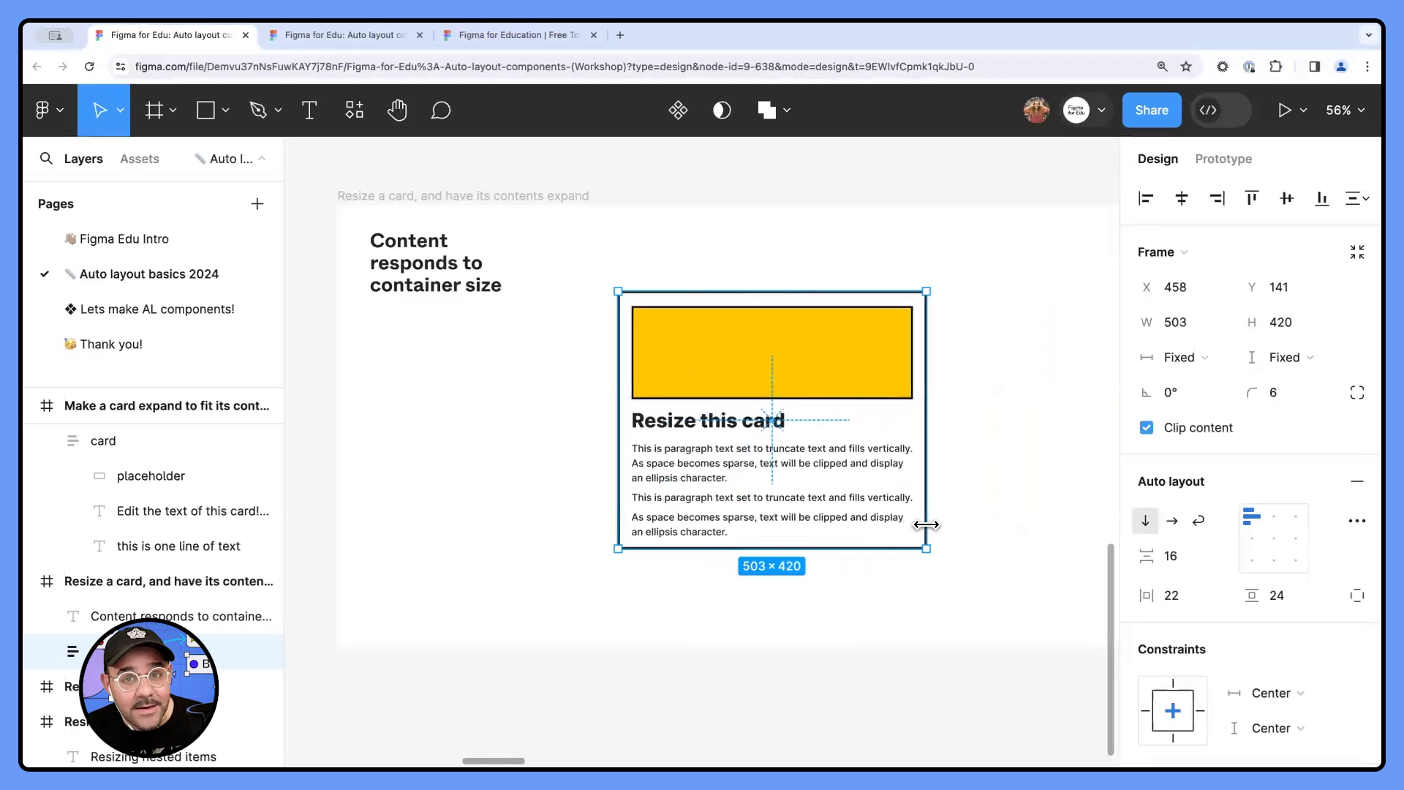
- Widen the hummingbird social post marked with the green check in "the problem" frame to about 389
scroll(926, 526, "down", 5)
left_click_drag(606, 272, 683, 404)
scroll(618, 261, "up", 5)
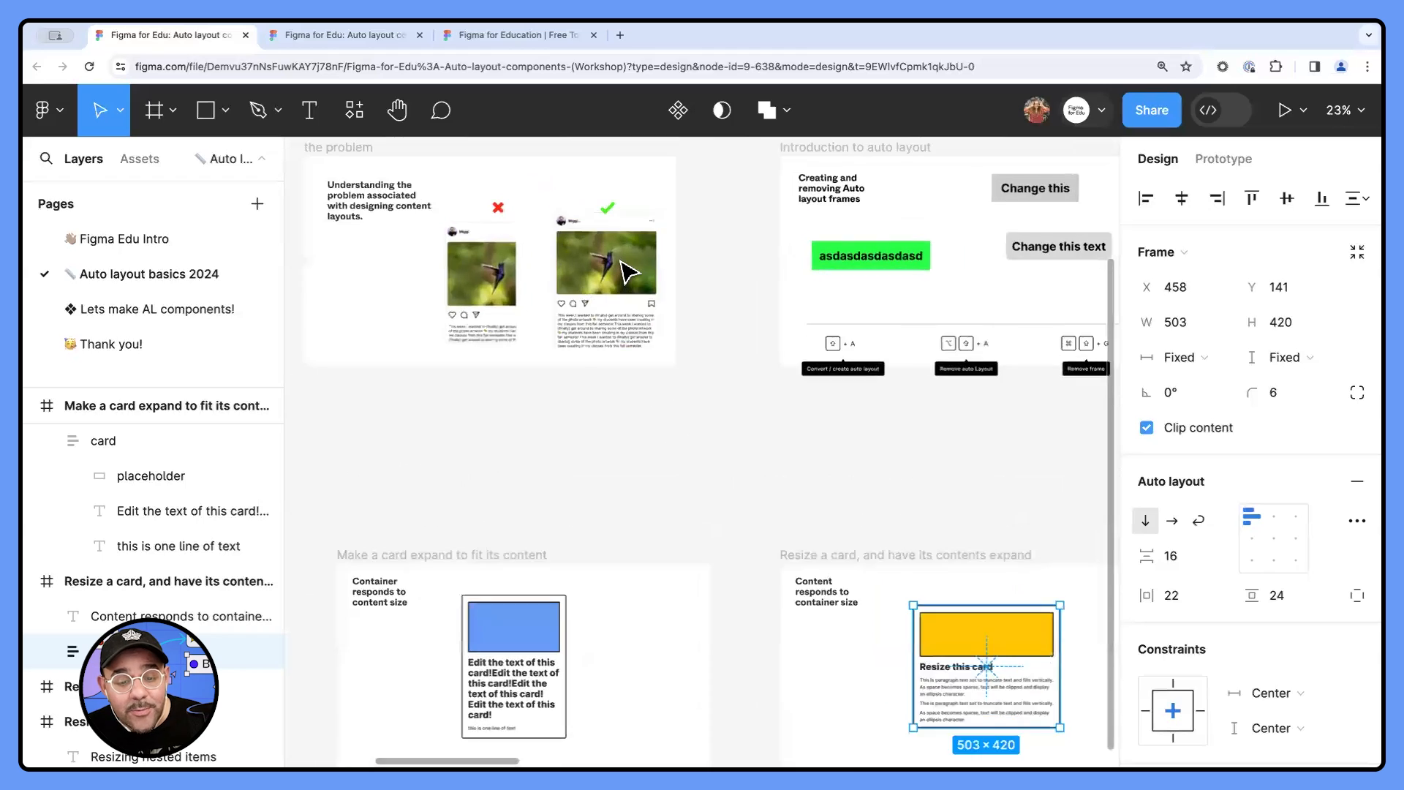
scroll(609, 272, "up", 2)
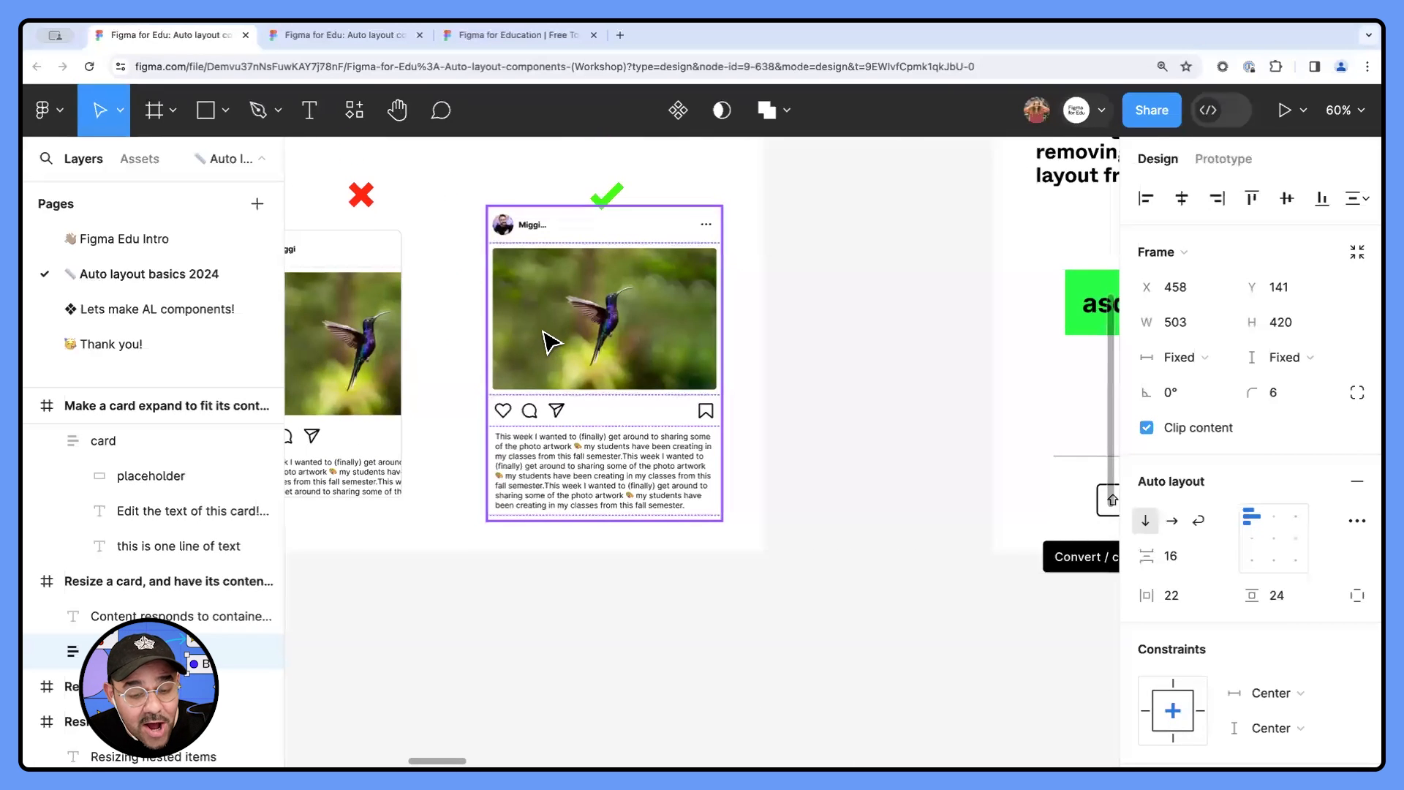
scroll(552, 343, "up", 2)
left_click(619, 339)
mouse_move(745, 356)
left_mouse_down()
mouse_move(652, 355)
mouse_move(767, 356)
left_mouse_up()
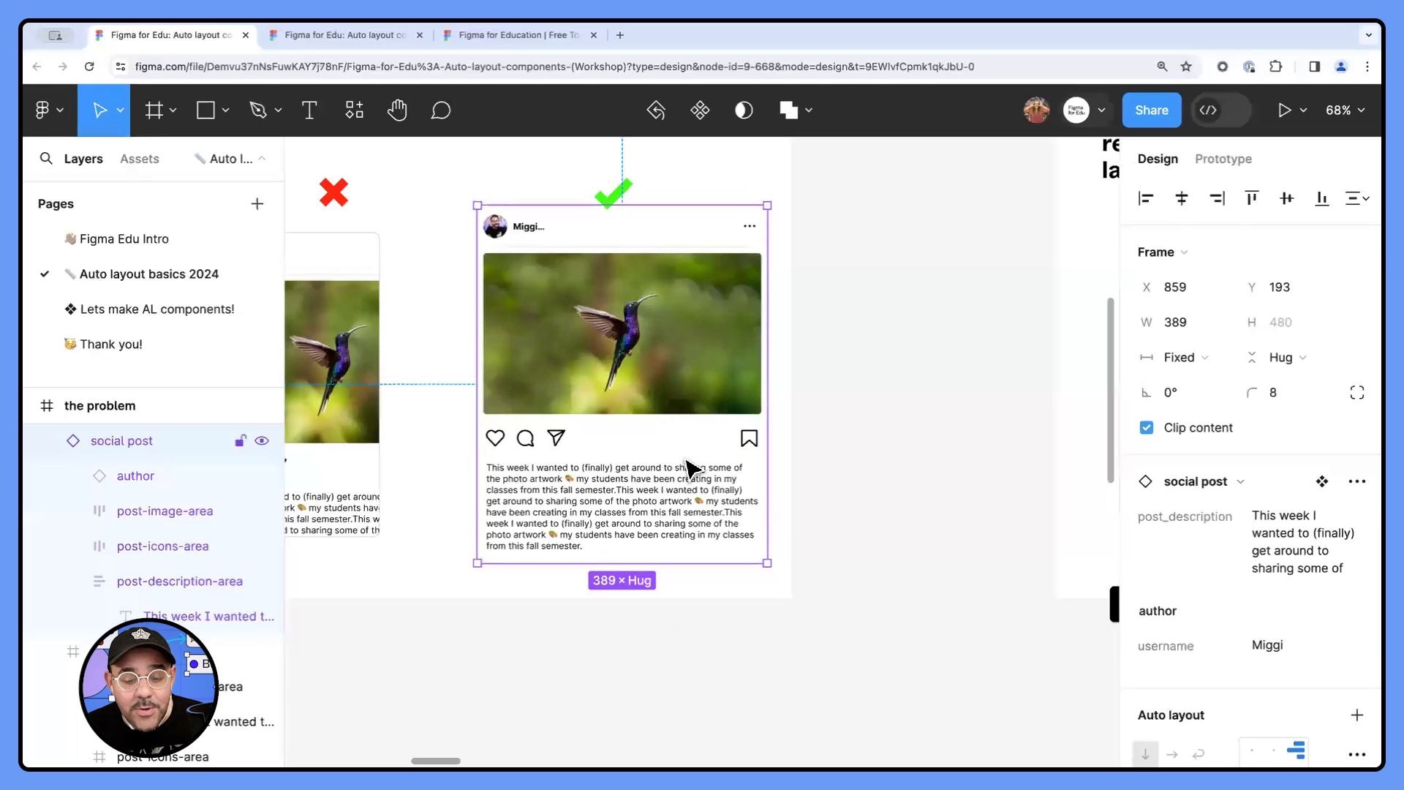
- Narrow the hummingbird social post marked with the green check to about 339 wide
left_click_drag(756, 465, 729, 448)
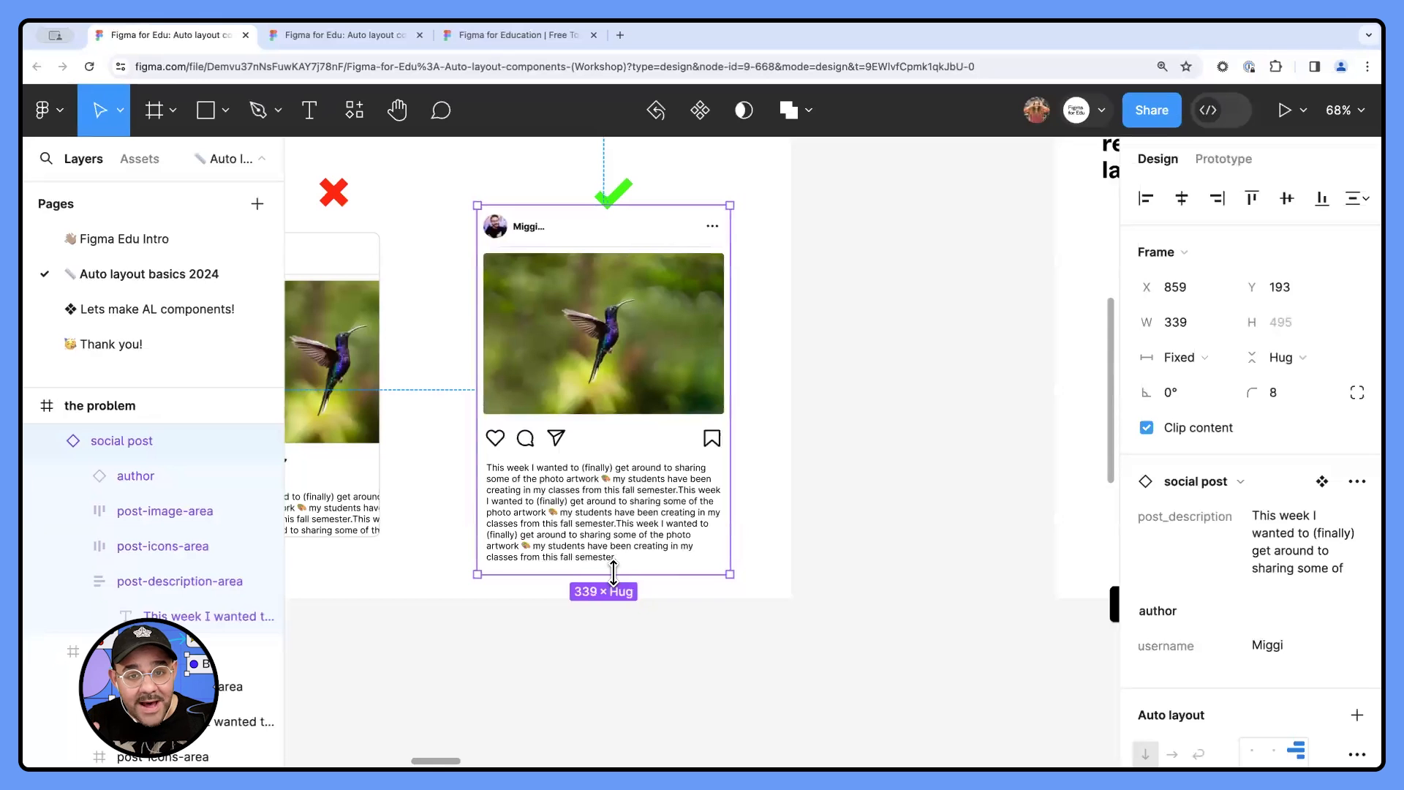
- Shrink the yellow card in the "Resize a card, and have its contents expand" frame to about 273 × 220
scroll(665, 604, "down", 4)
left_click_drag(966, 647, 611, 427)
left_click_drag(845, 658, 612, 418)
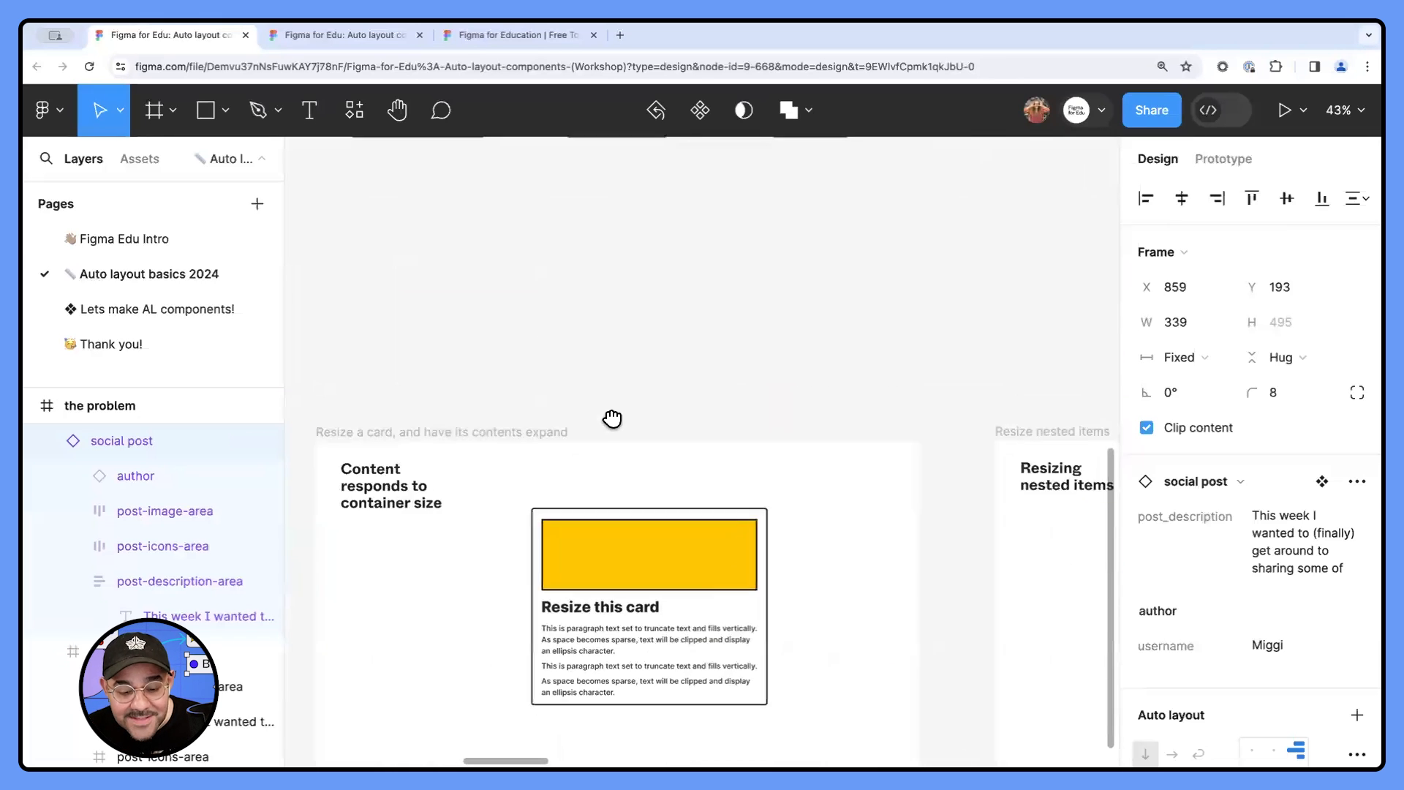
scroll(833, 476, "down", 3)
scroll(611, 388, "up", 4)
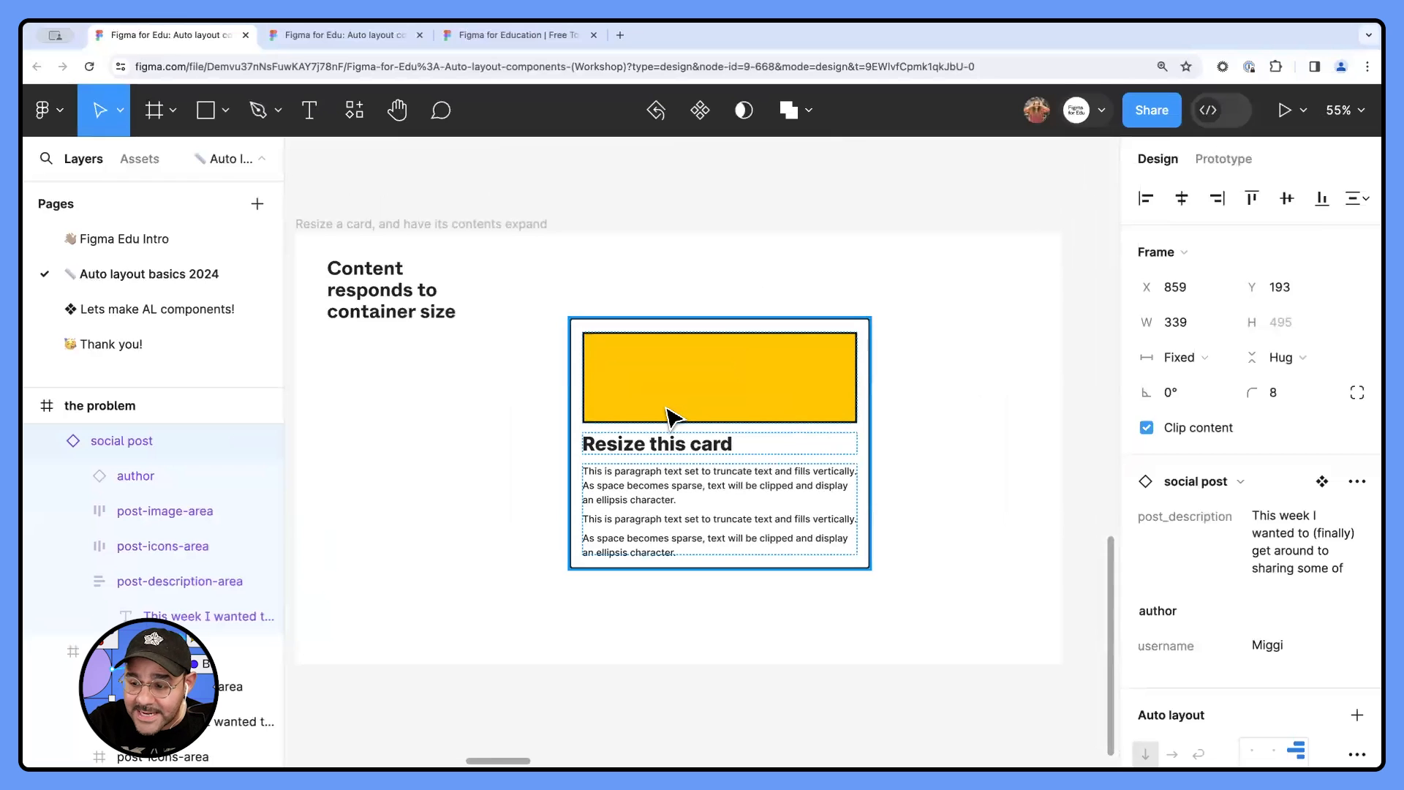
left_click(773, 399)
scroll(774, 397, "up", 1)
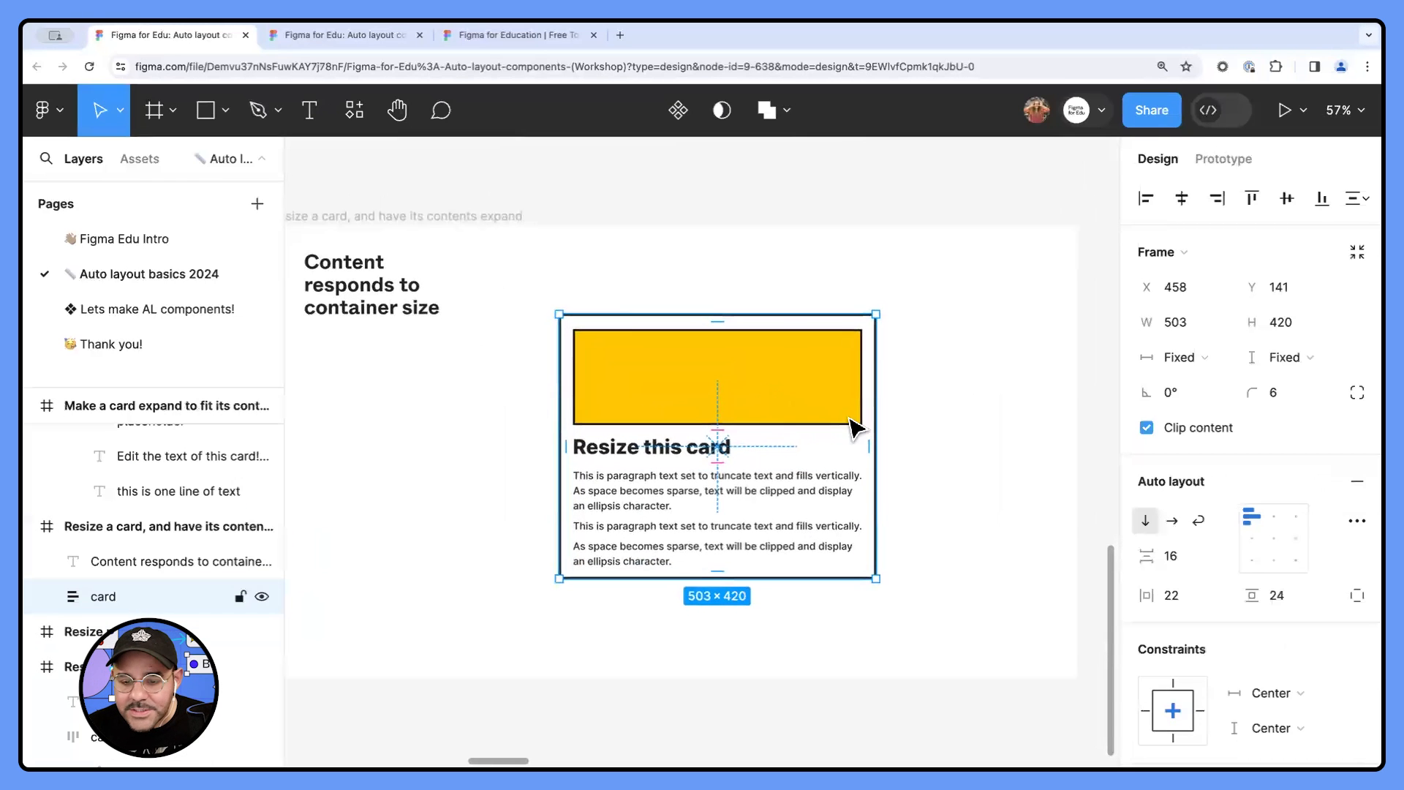
left_click_drag(875, 414, 727, 420)
left_click_drag(687, 580, 691, 452)
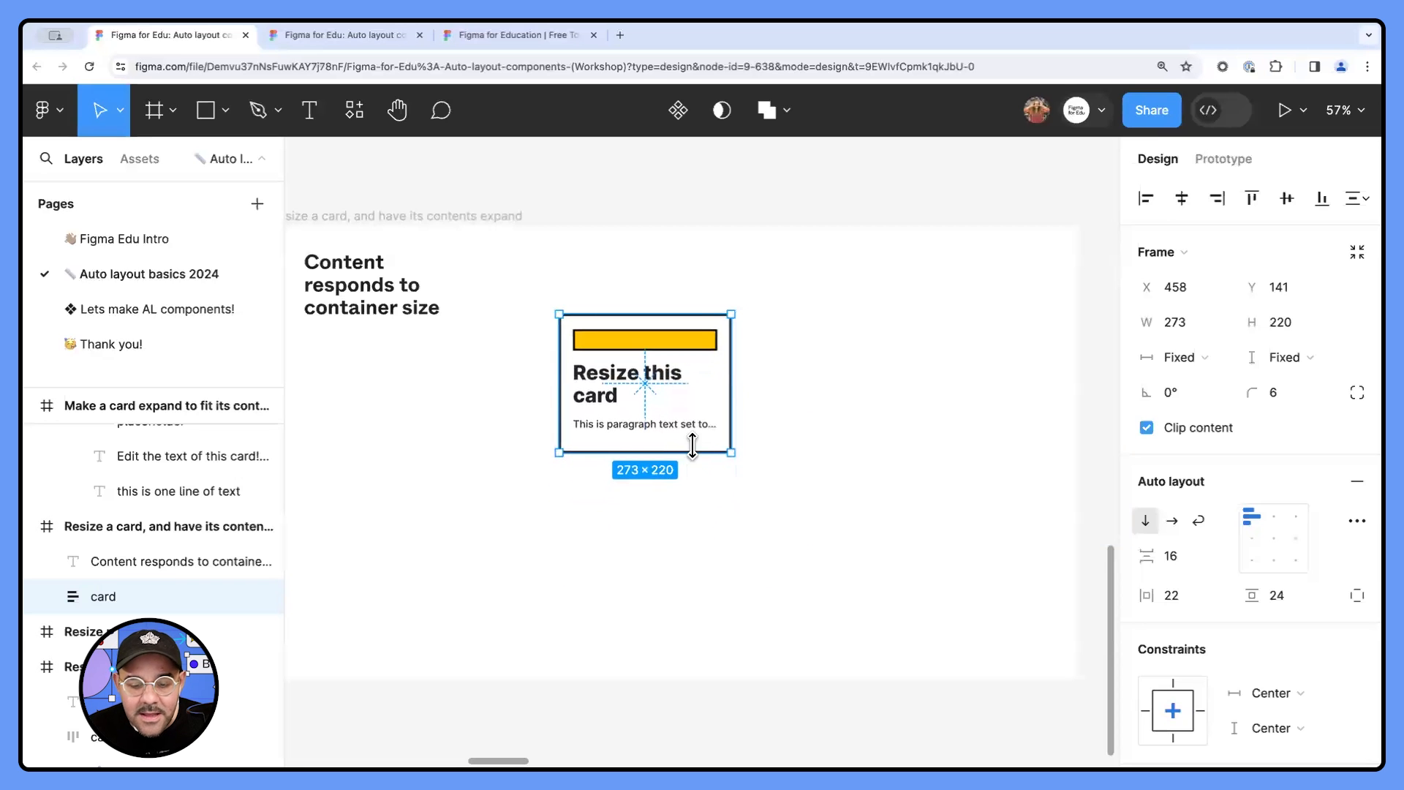
- Enlarge the yellow card to about 483 × 488
scroll(691, 444, "up", 3)
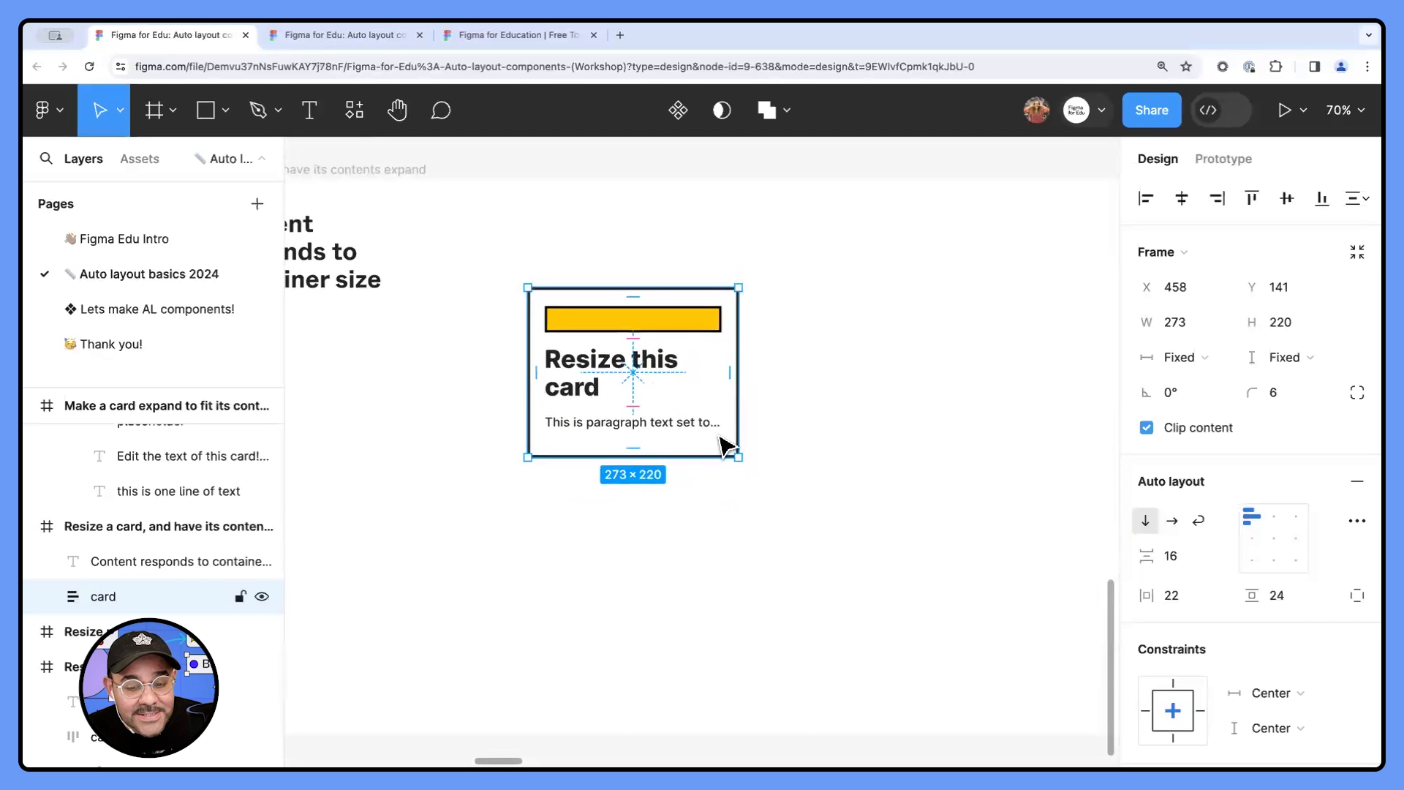
left_click_drag(699, 454, 702, 663)
left_click_drag(739, 580, 900, 578)
left_click(966, 561)
scroll(944, 492, "down", 1)
left_click(790, 382)
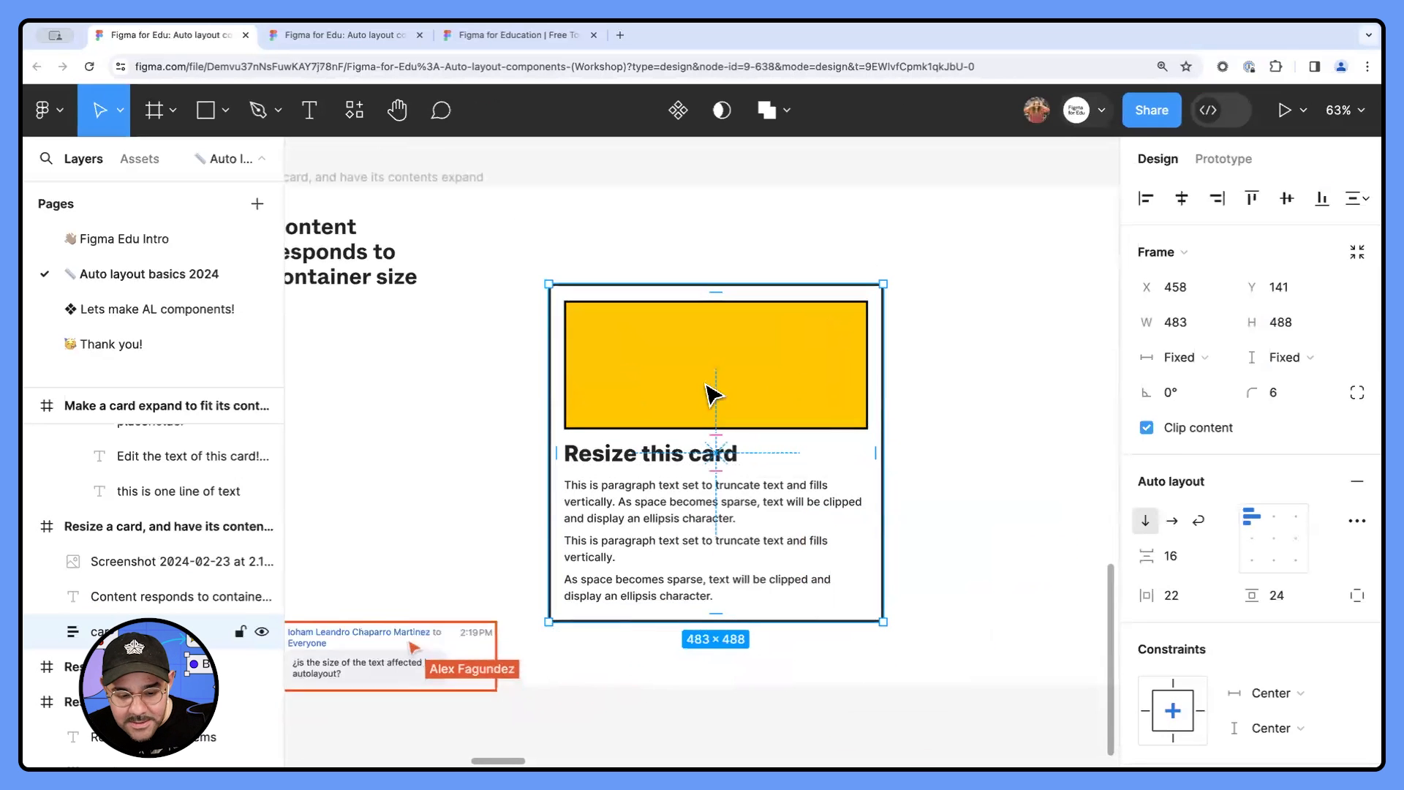
- Read the pasted chat question asking whether auto layout affects text size, placed beside the yellow card
left_click(448, 438)
scroll(495, 485, "left", 2)
left_click(464, 595)
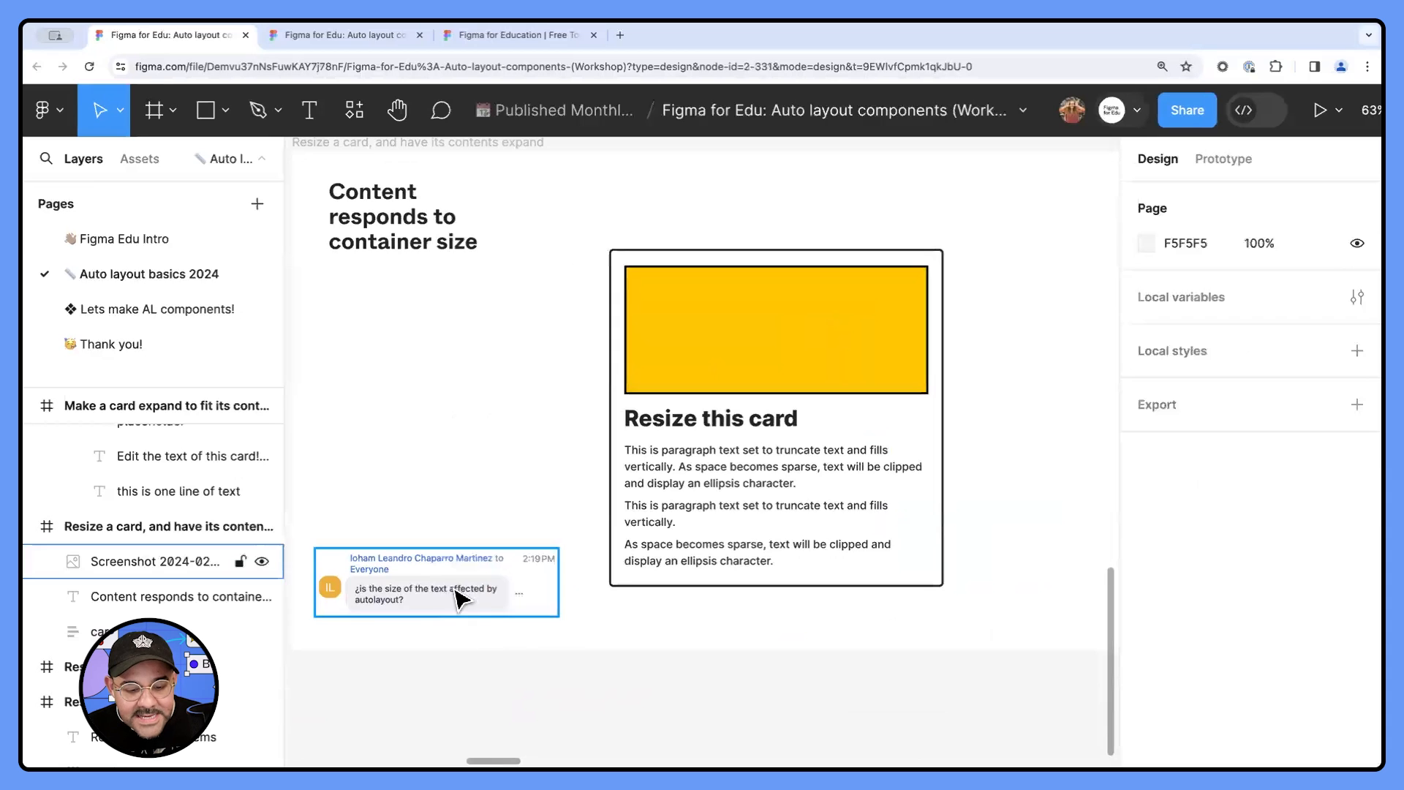
left_click(601, 614)
- Examine the horizontal and vertical resizing settings of the card's paragraph text, heading and yellow rectangle
scroll(651, 592, "up", 1)
scroll(651, 592, "right", 1)
left_click(699, 573)
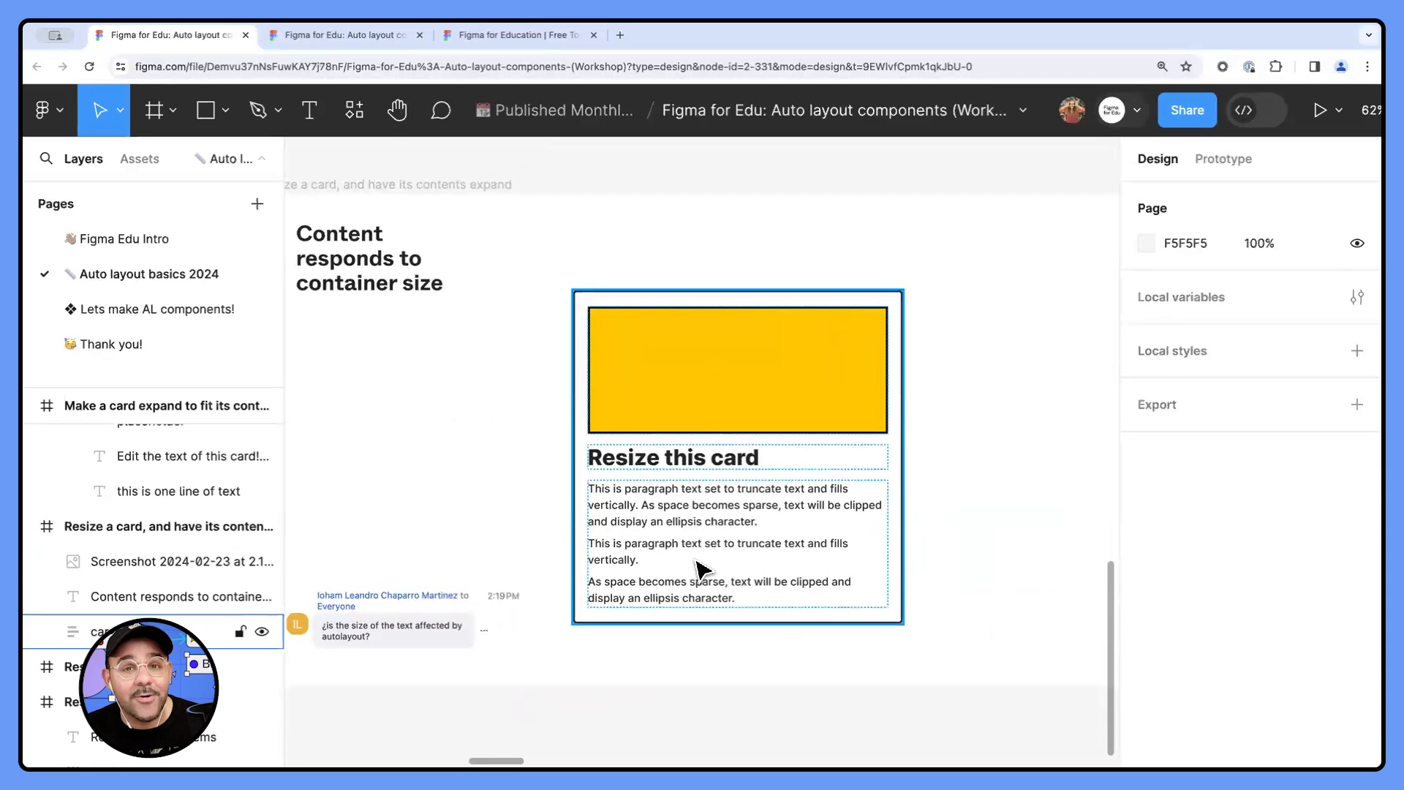
scroll(680, 539, "right", 1)
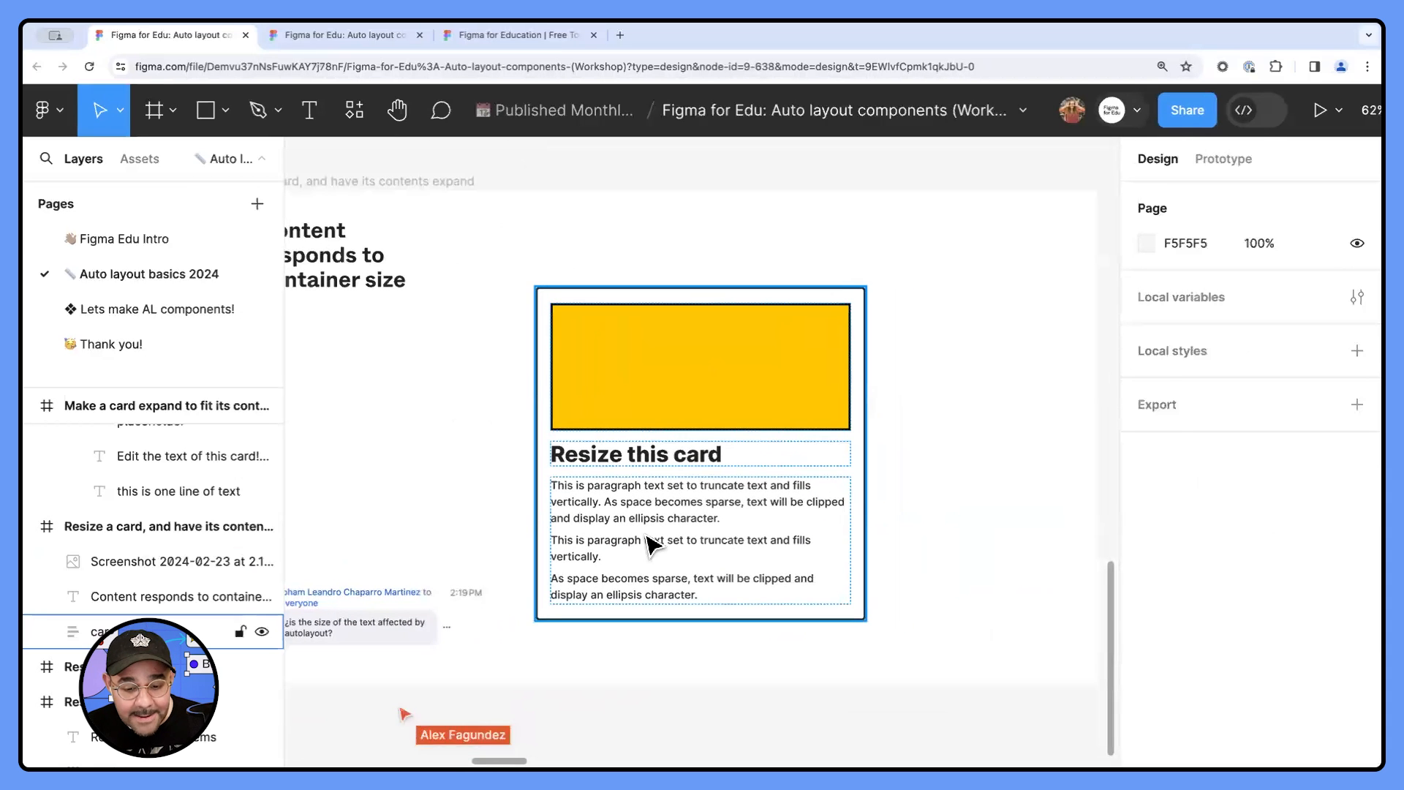
left_click(653, 545)
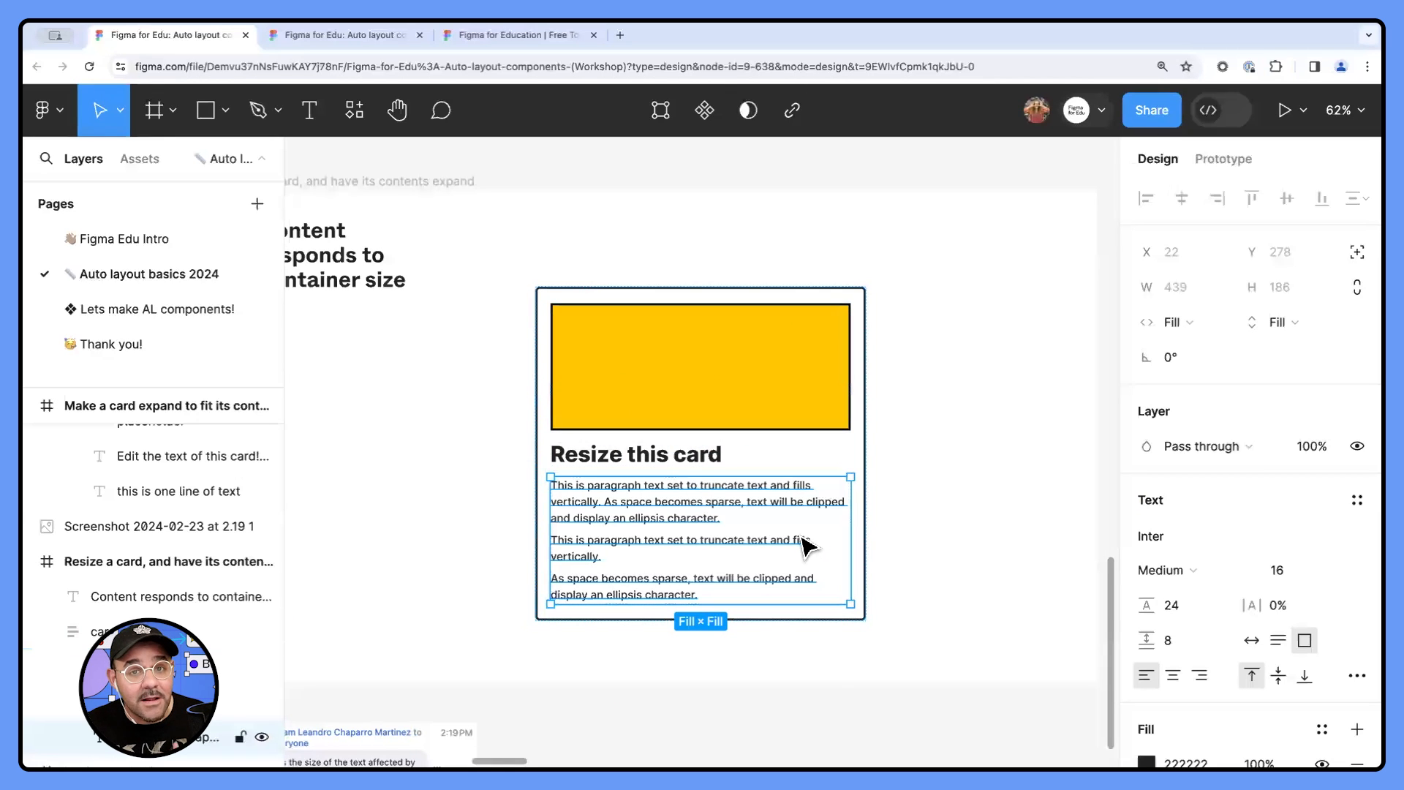
left_click(653, 461)
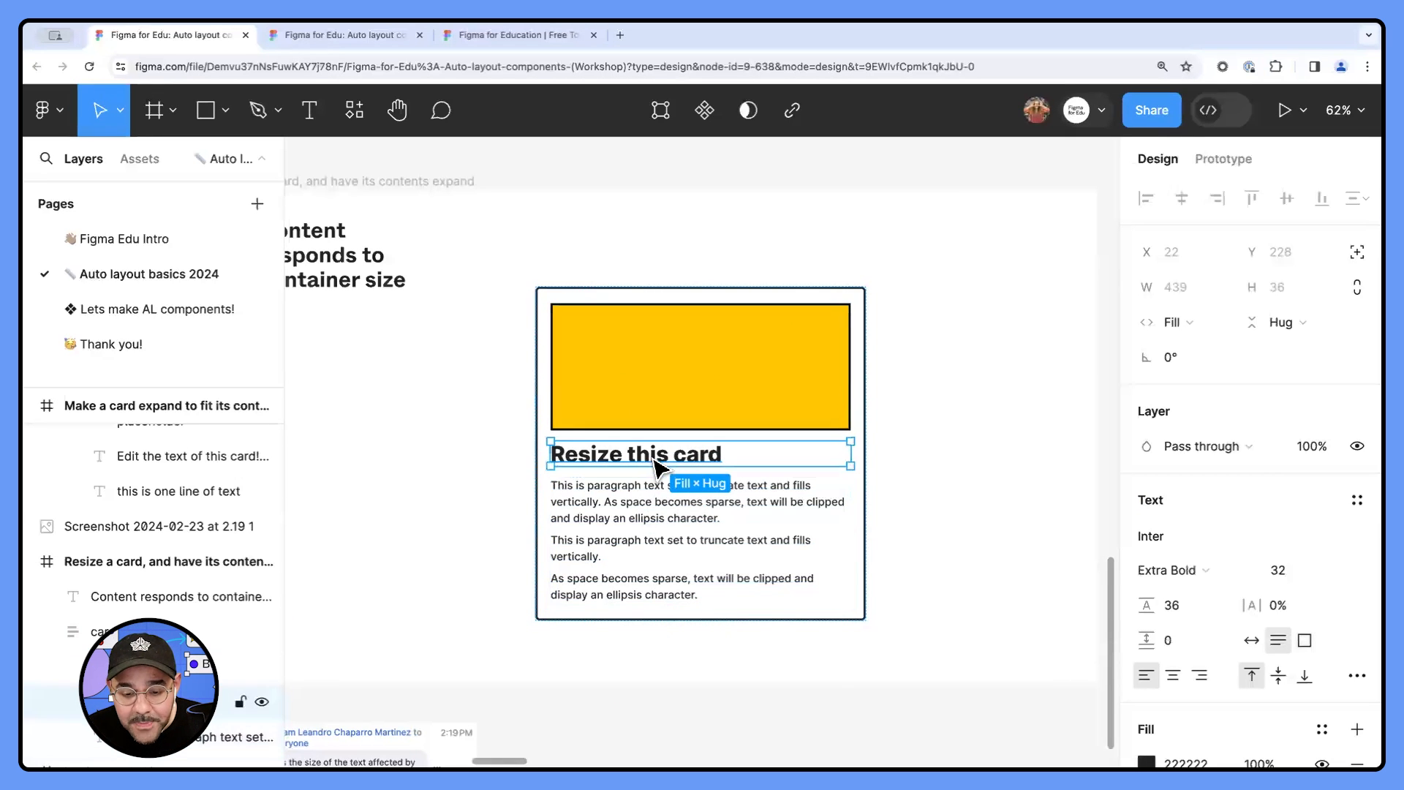
left_click(718, 385)
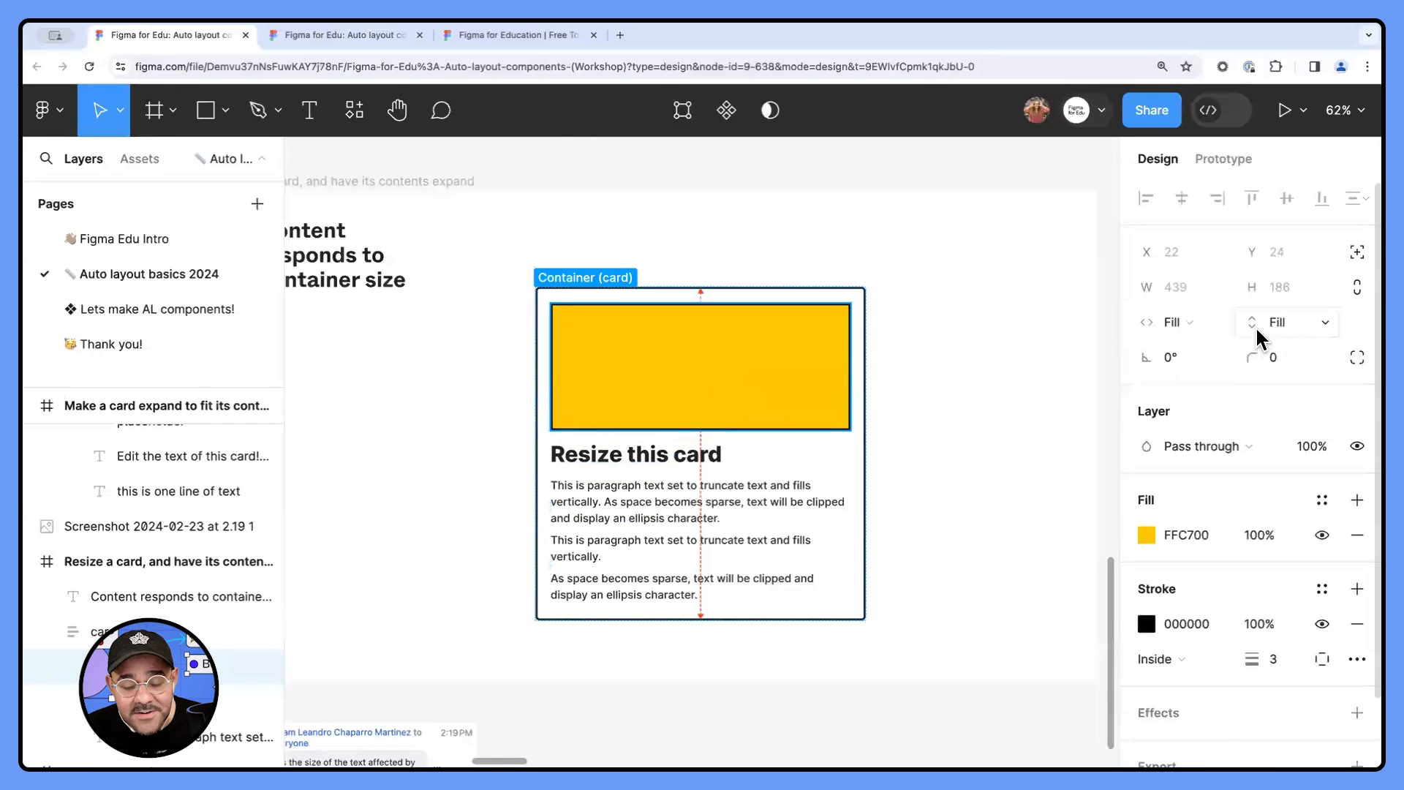
left_click(795, 282)
left_click(746, 358)
left_click(746, 358)
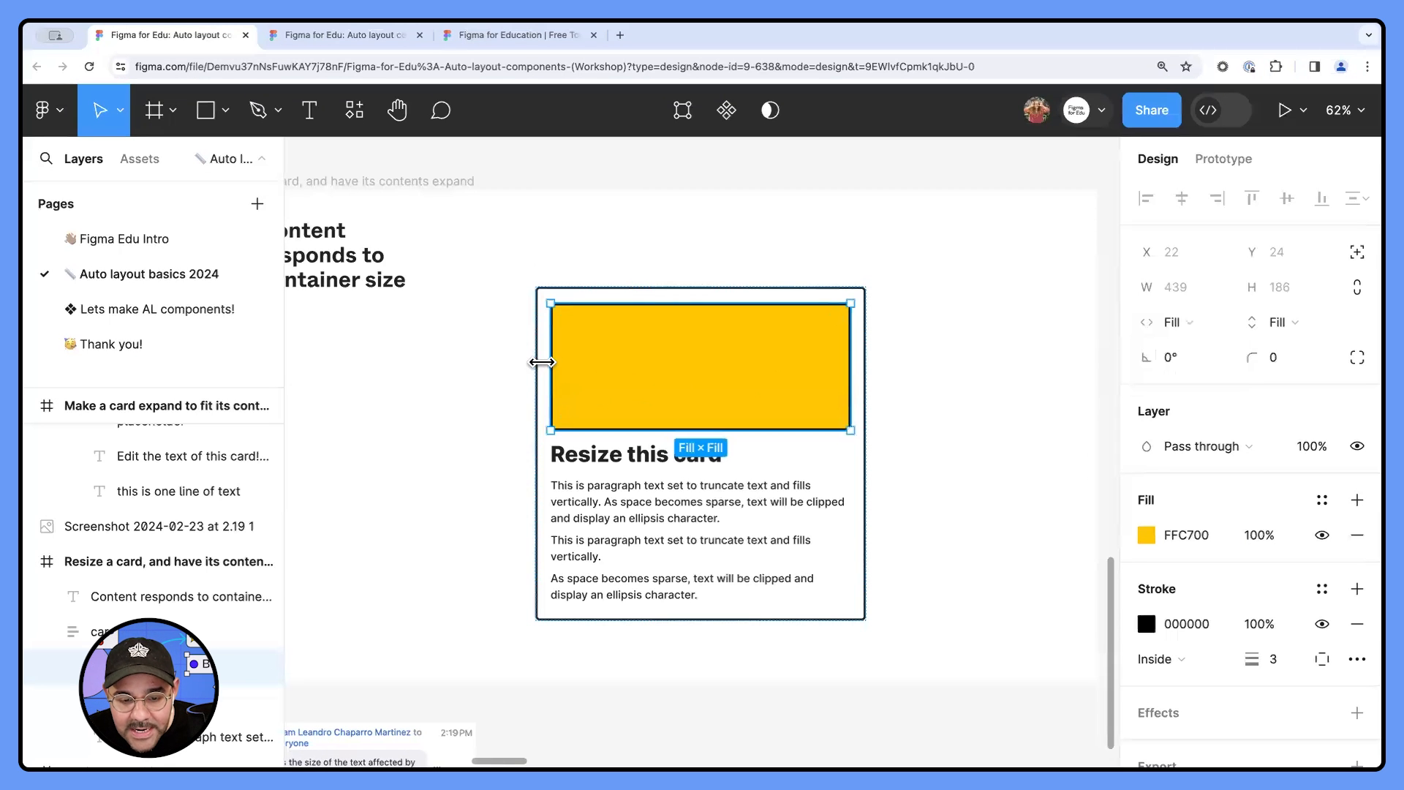
- Compare the vertical resizing setting of the card's paragraph text with that of the yellow rectangle
left_click(910, 418)
left_click(702, 512)
left_click(704, 520)
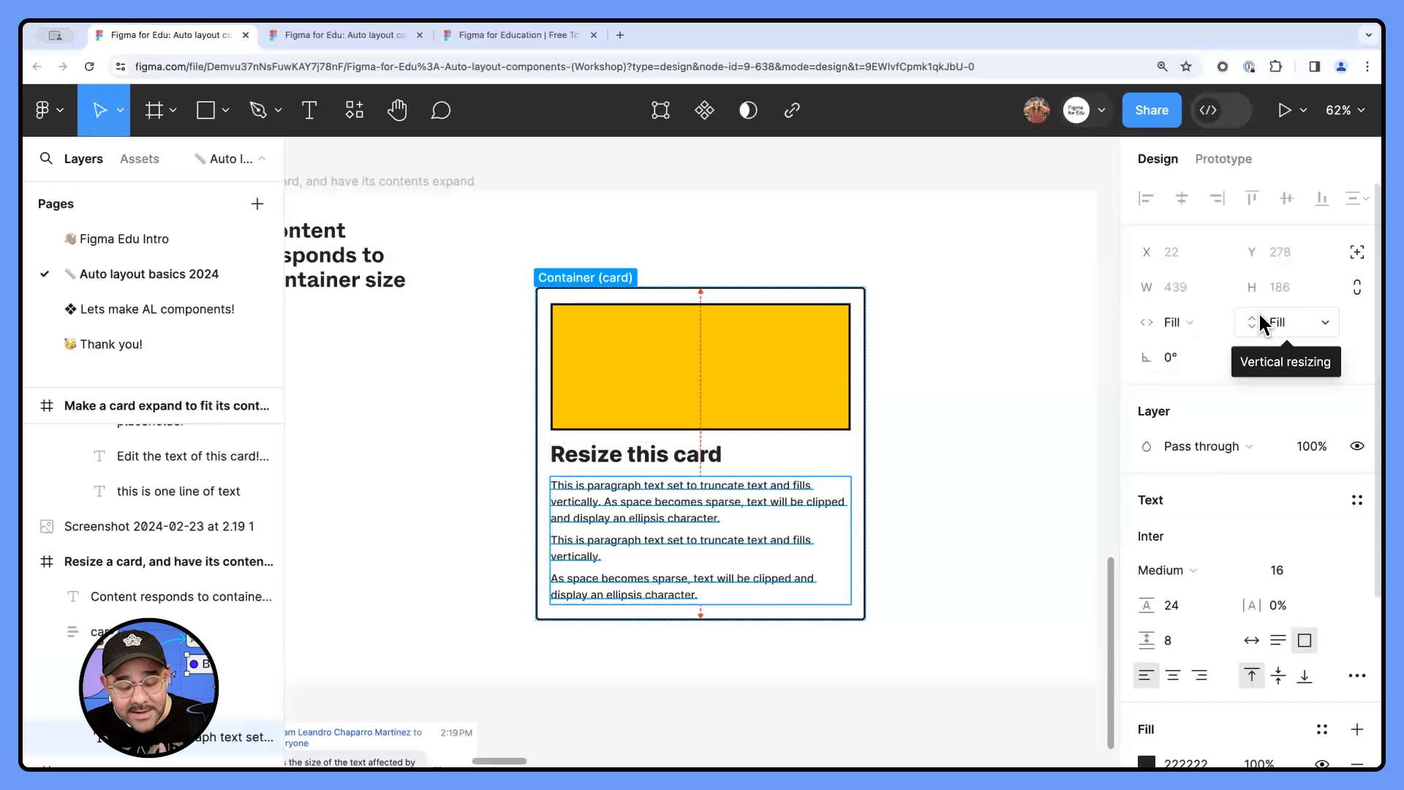
scroll(695, 545, "down", 1)
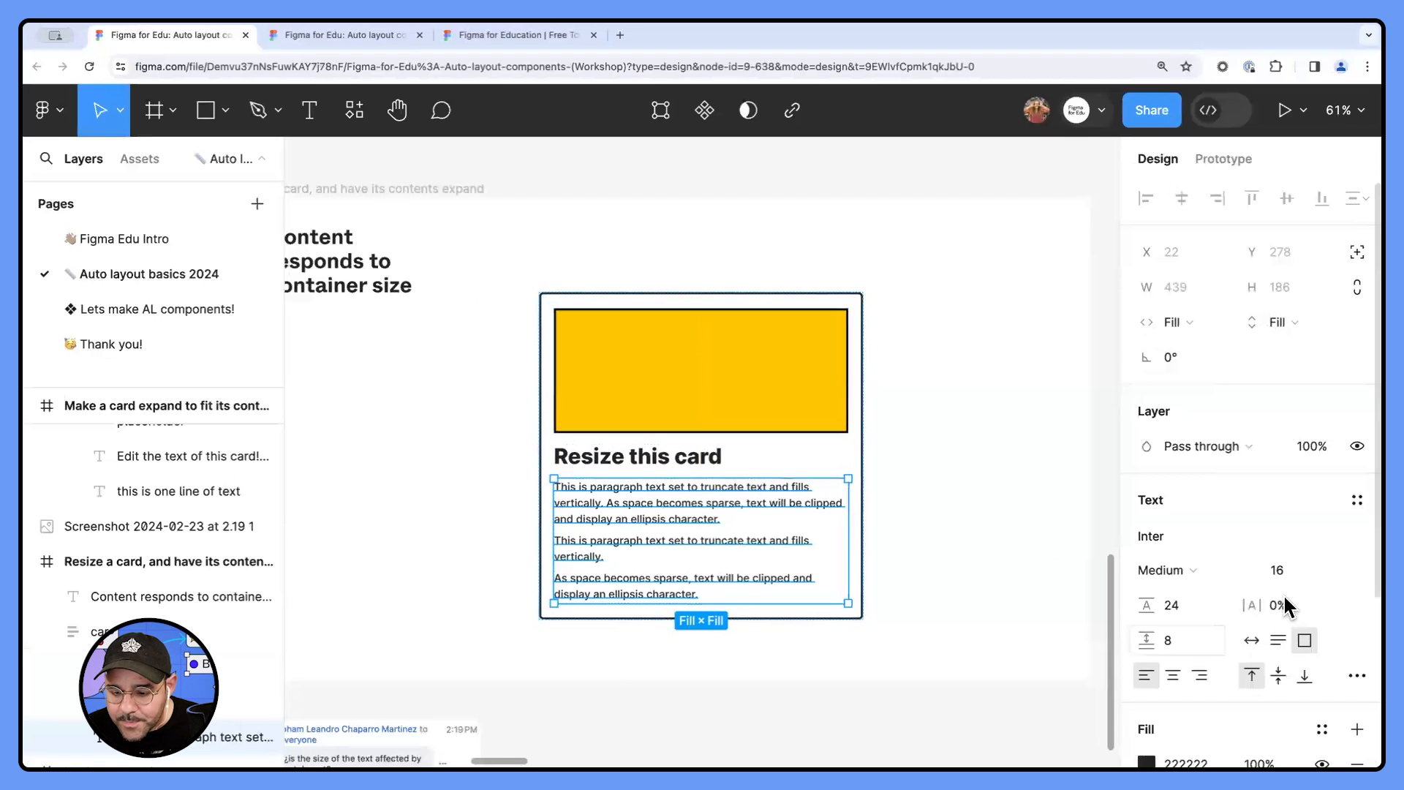
left_click(846, 411)
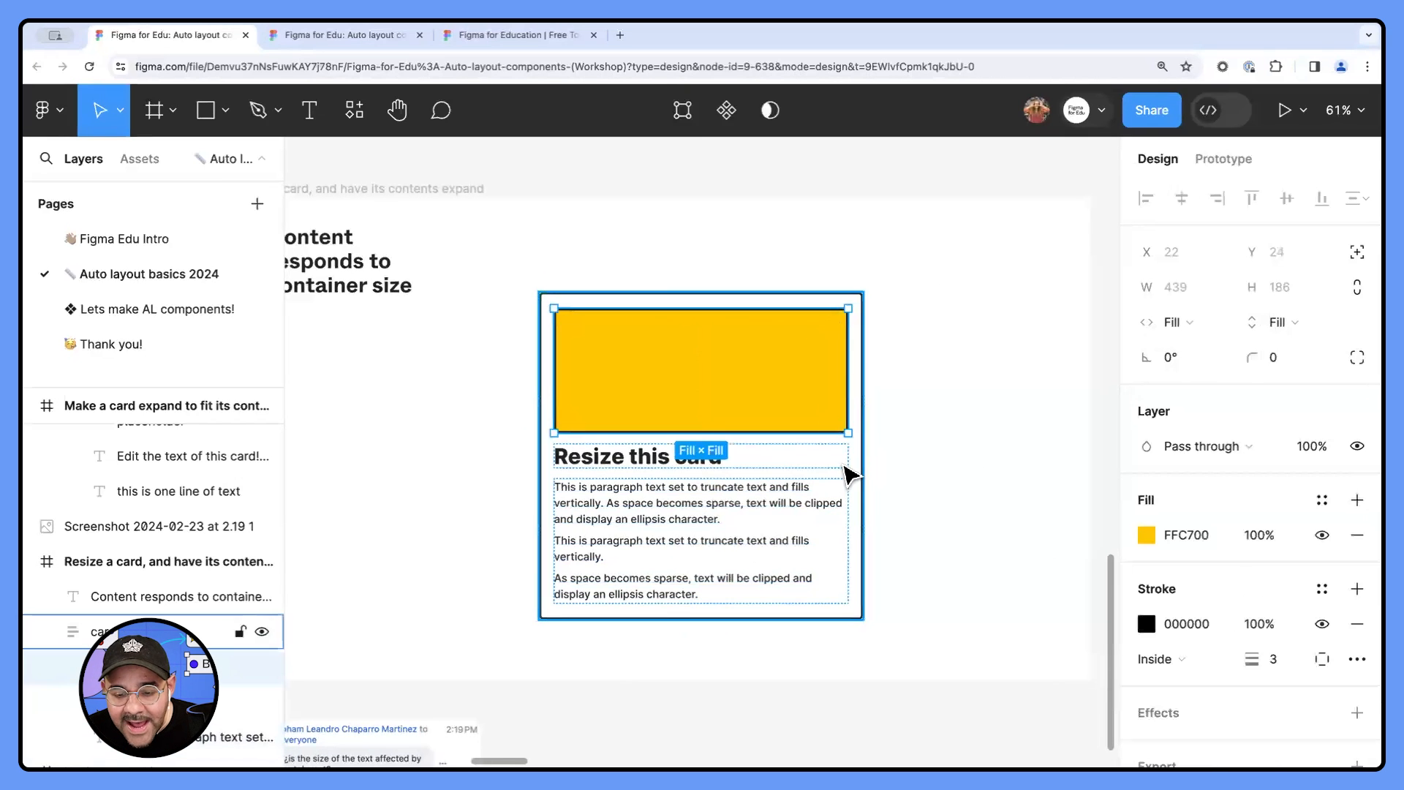
- Shrink the yellow card to about 219 × 330
left_click(846, 468)
left_click_drag(809, 620, 805, 544)
left_click_drag(863, 485, 684, 486)
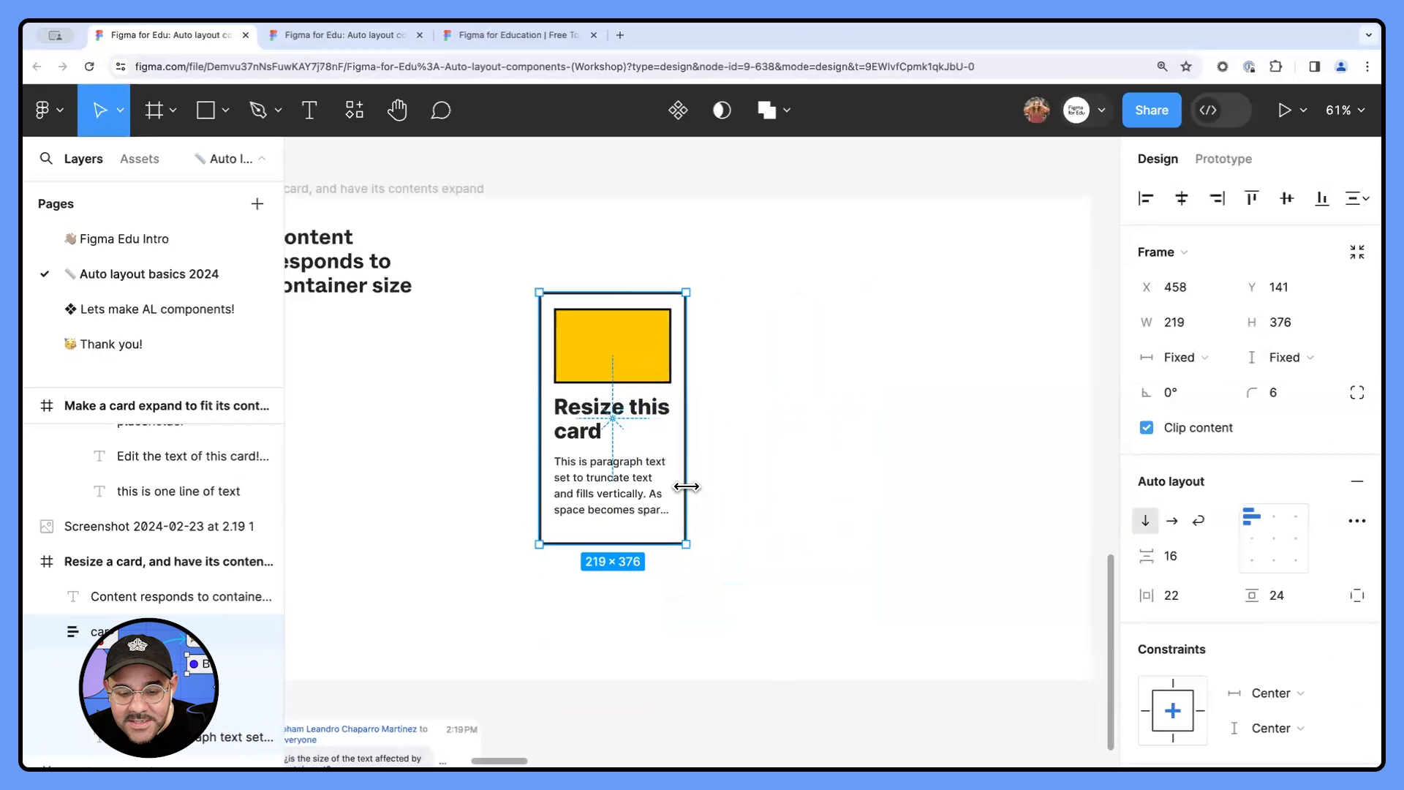
left_click_drag(652, 544, 642, 514)
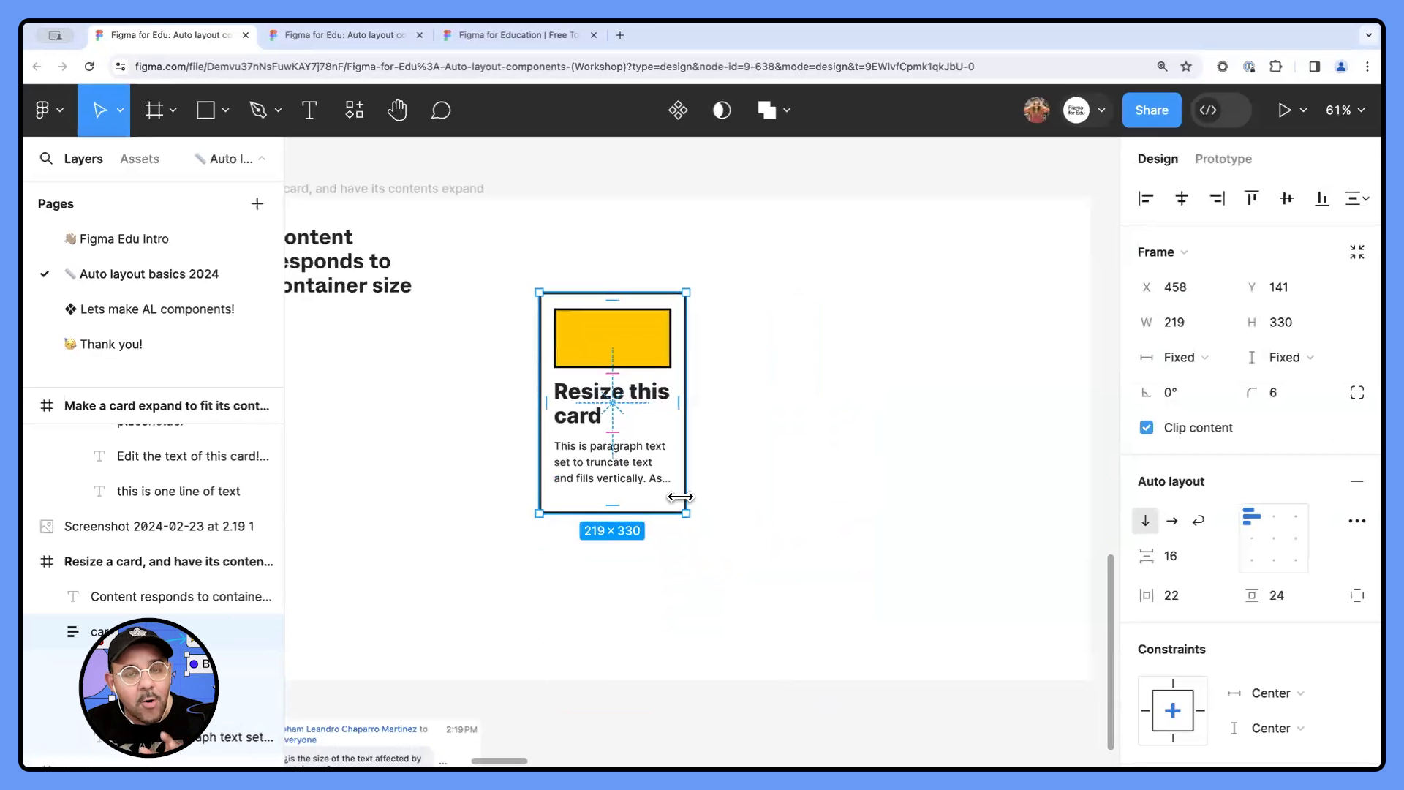
- Examine the Truncate text option in the type settings of the card's paragraph text
left_click(636, 476)
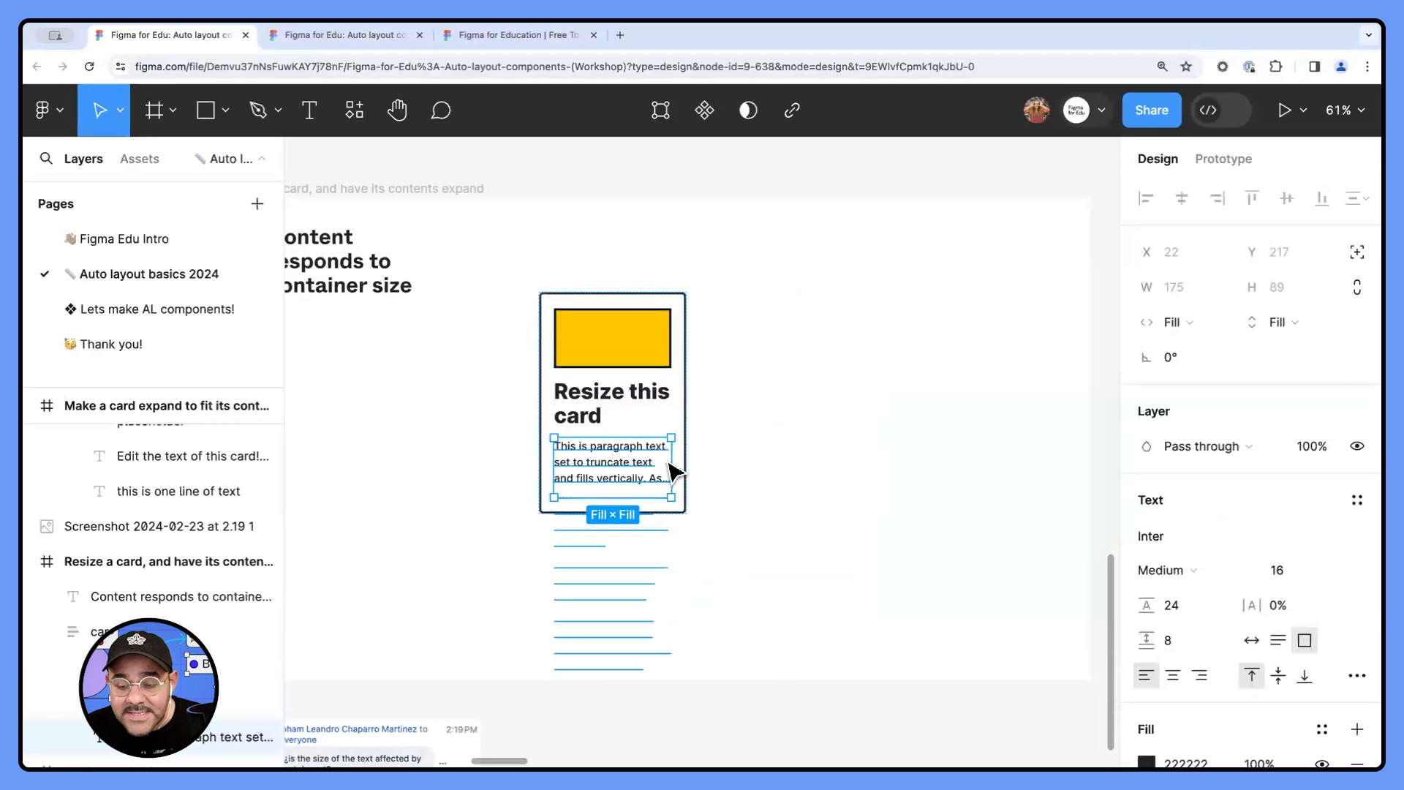
left_click(1357, 675)
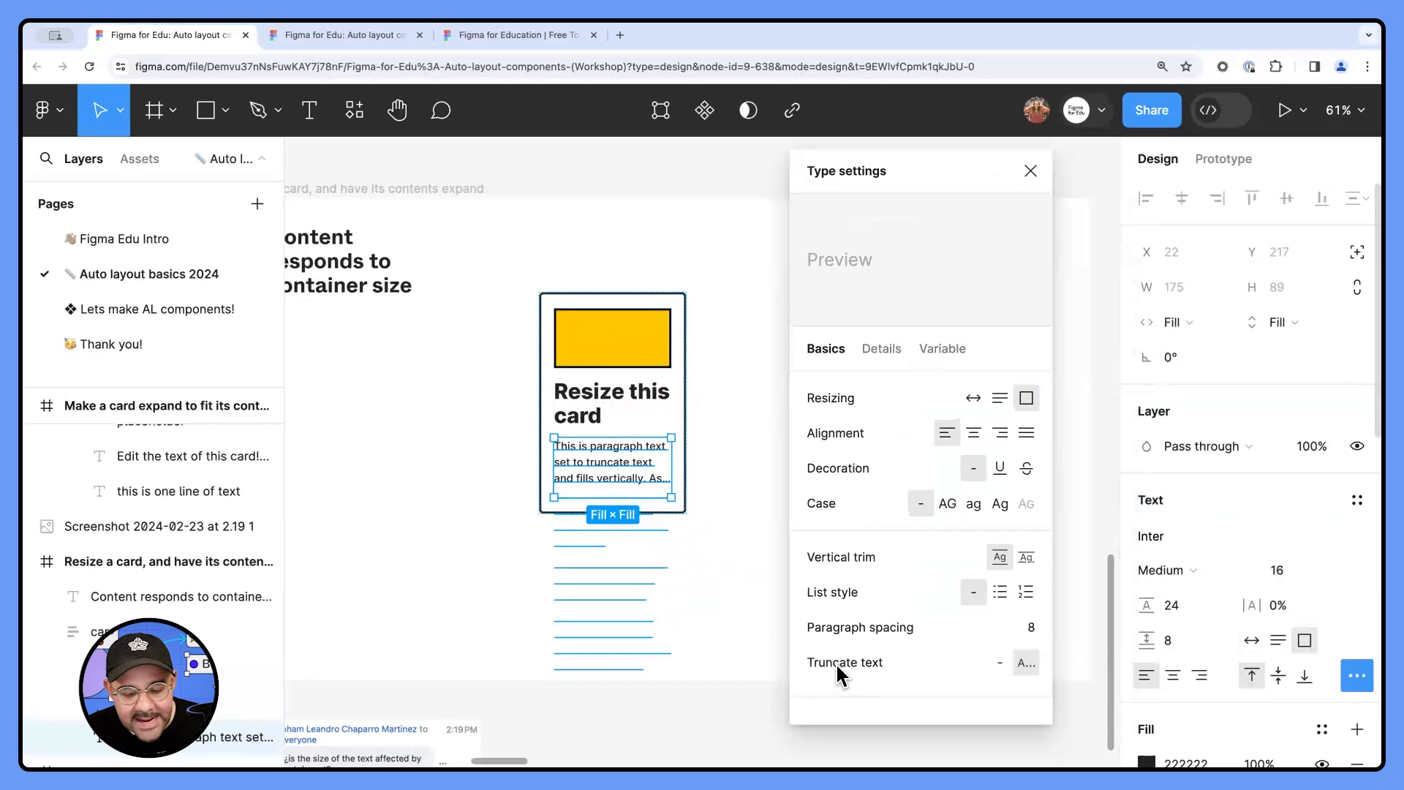
left_click(1030, 171)
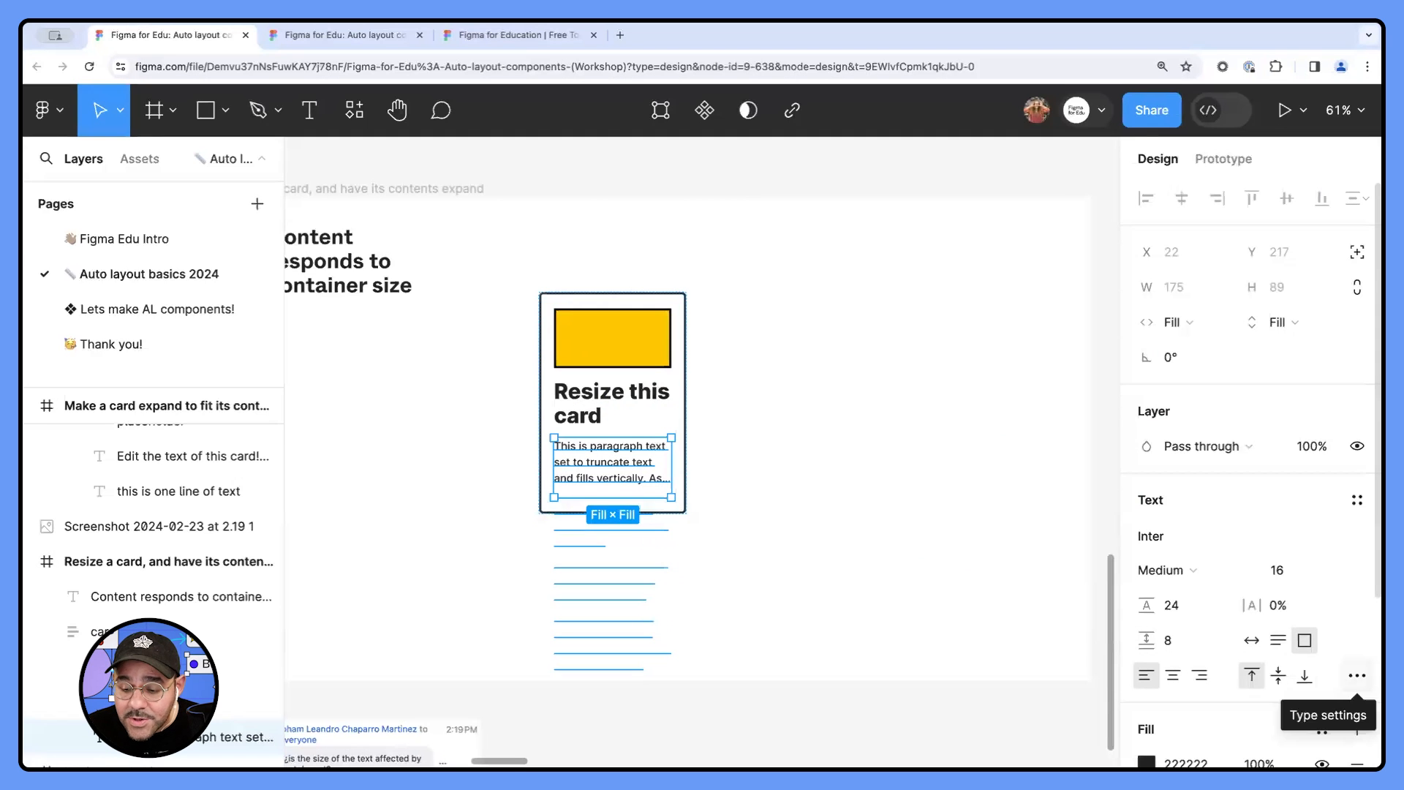
- Turn text truncation off for the card's paragraph and switch it back on in the type settings
left_click(1357, 675)
left_click_drag(1019, 187, 956, 178)
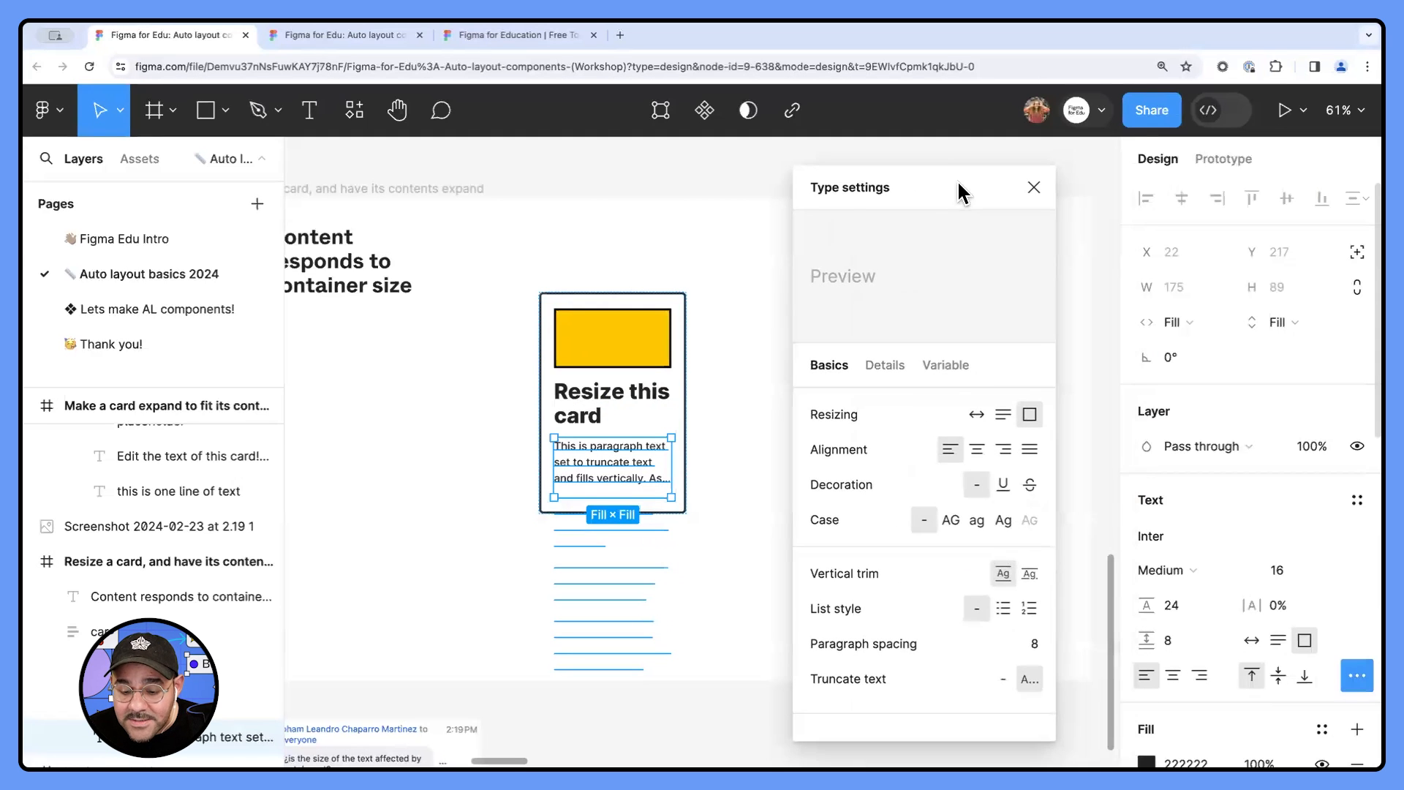
left_click(1002, 678)
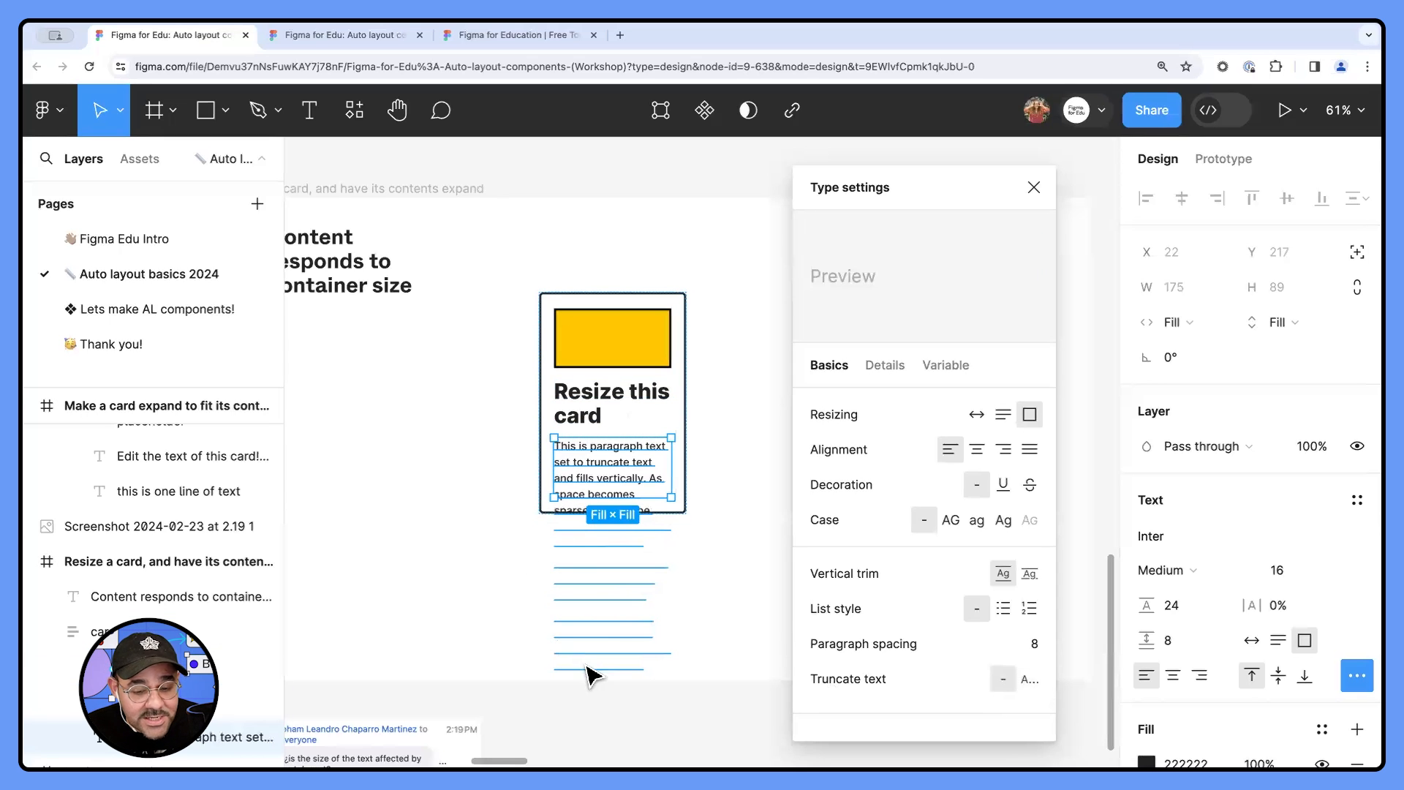
left_click(1029, 682)
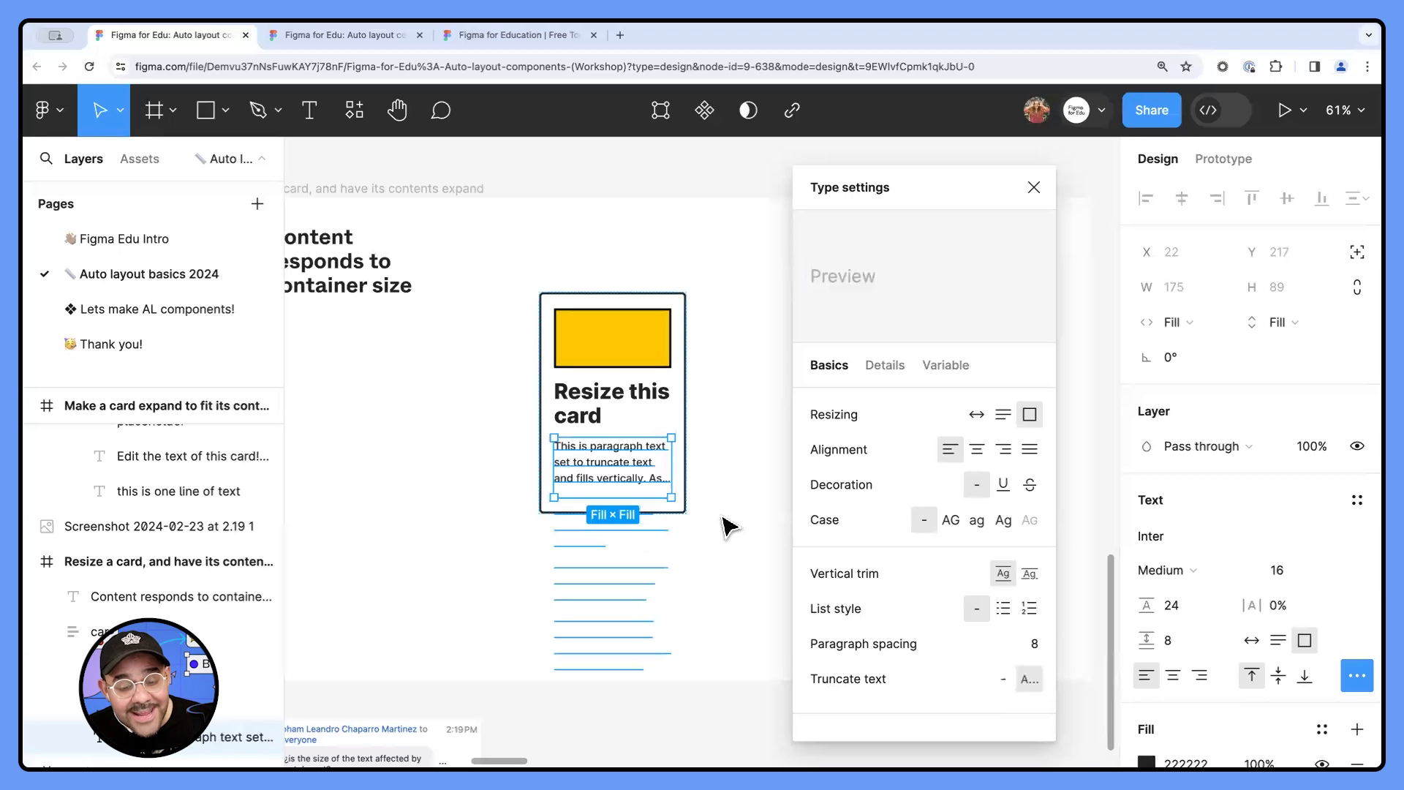
left_click(1033, 188)
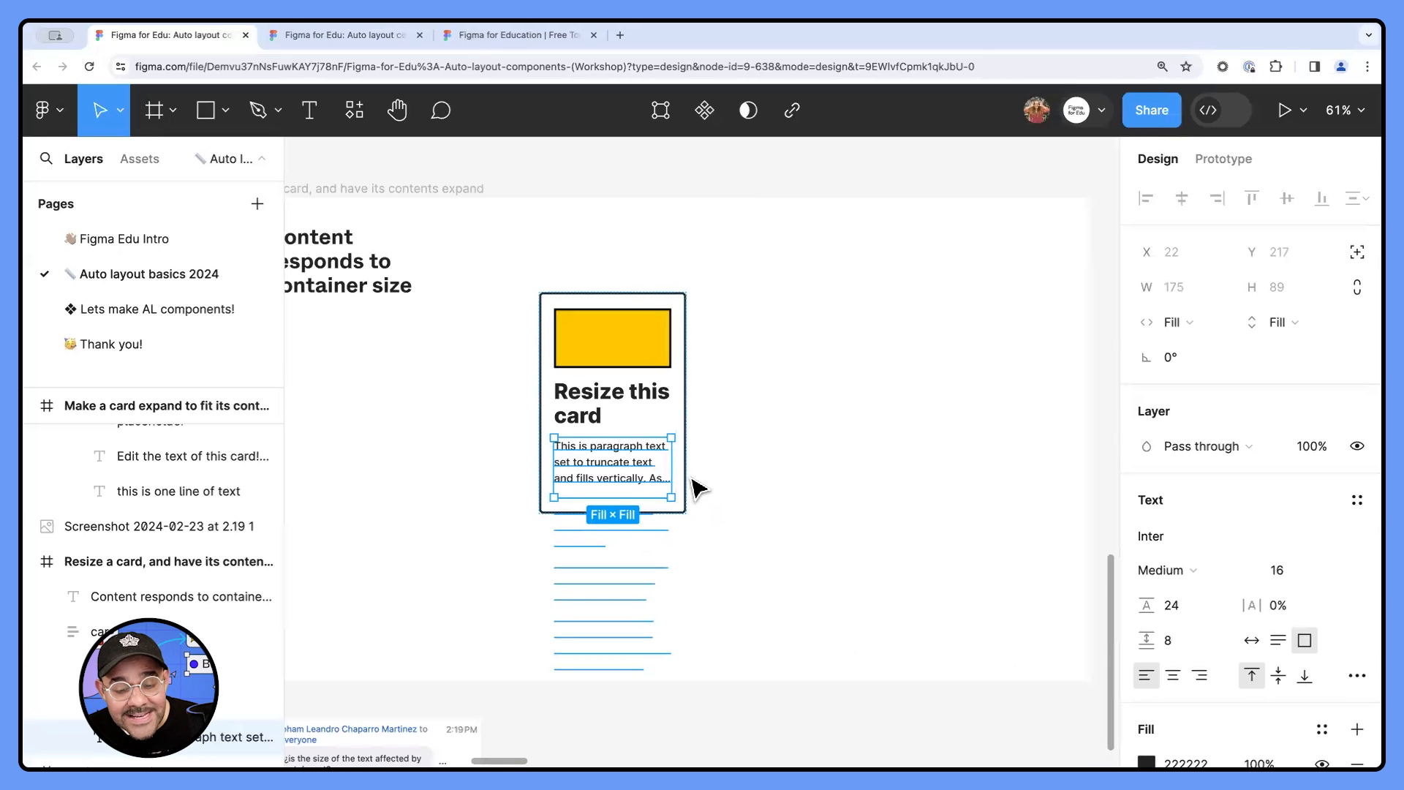
- Enlarge the yellow card to about 362 × 469
key("Escape")
left_click_drag(756, 464, 834, 595)
left_click_drag(895, 524, 780, 502)
left_click(875, 486)
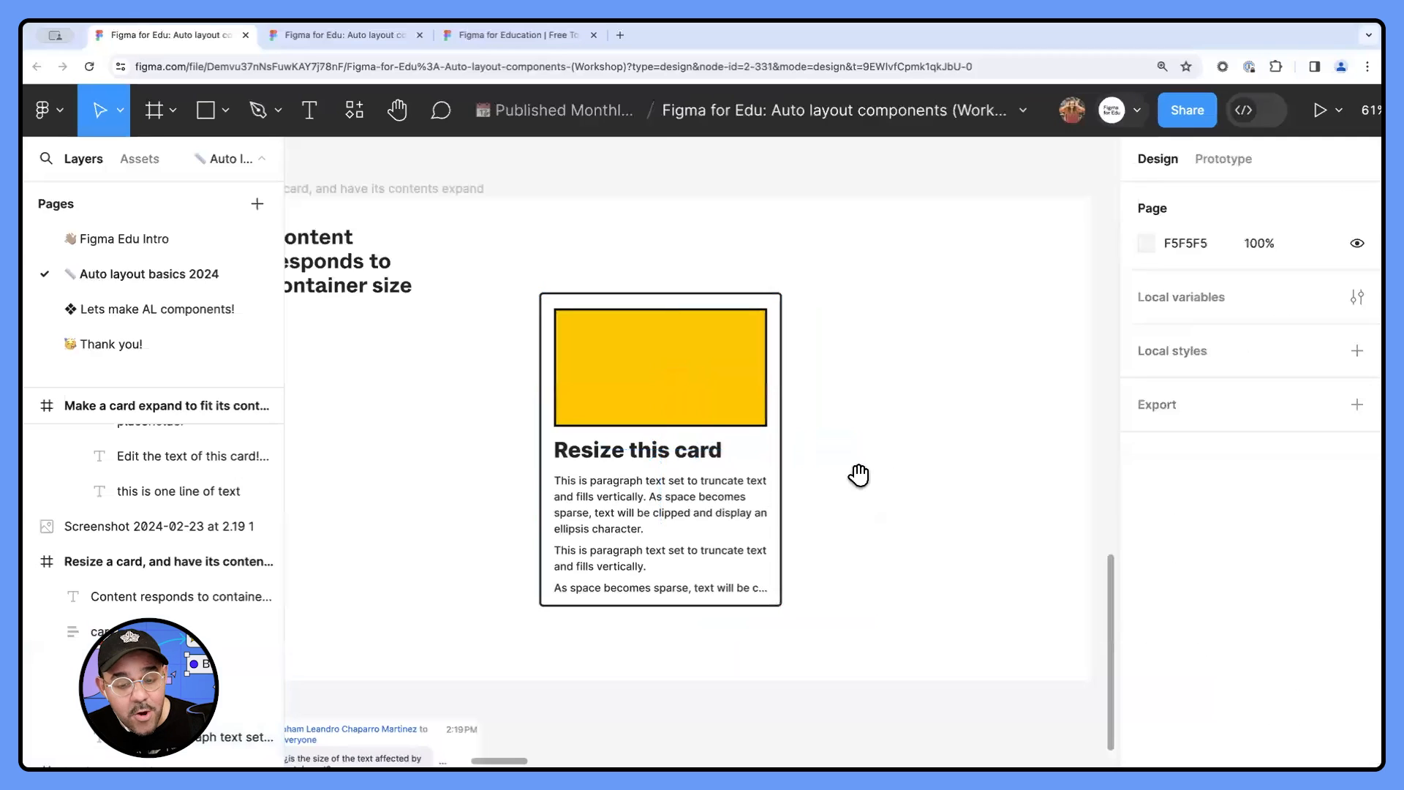
- Review the blue card in the "Make a card expand to fit its content" frame, where the container responds to content size
scroll(859, 473, "left", 5)
scroll(908, 458, "down", 5)
left_click_drag(549, 449, 805, 454)
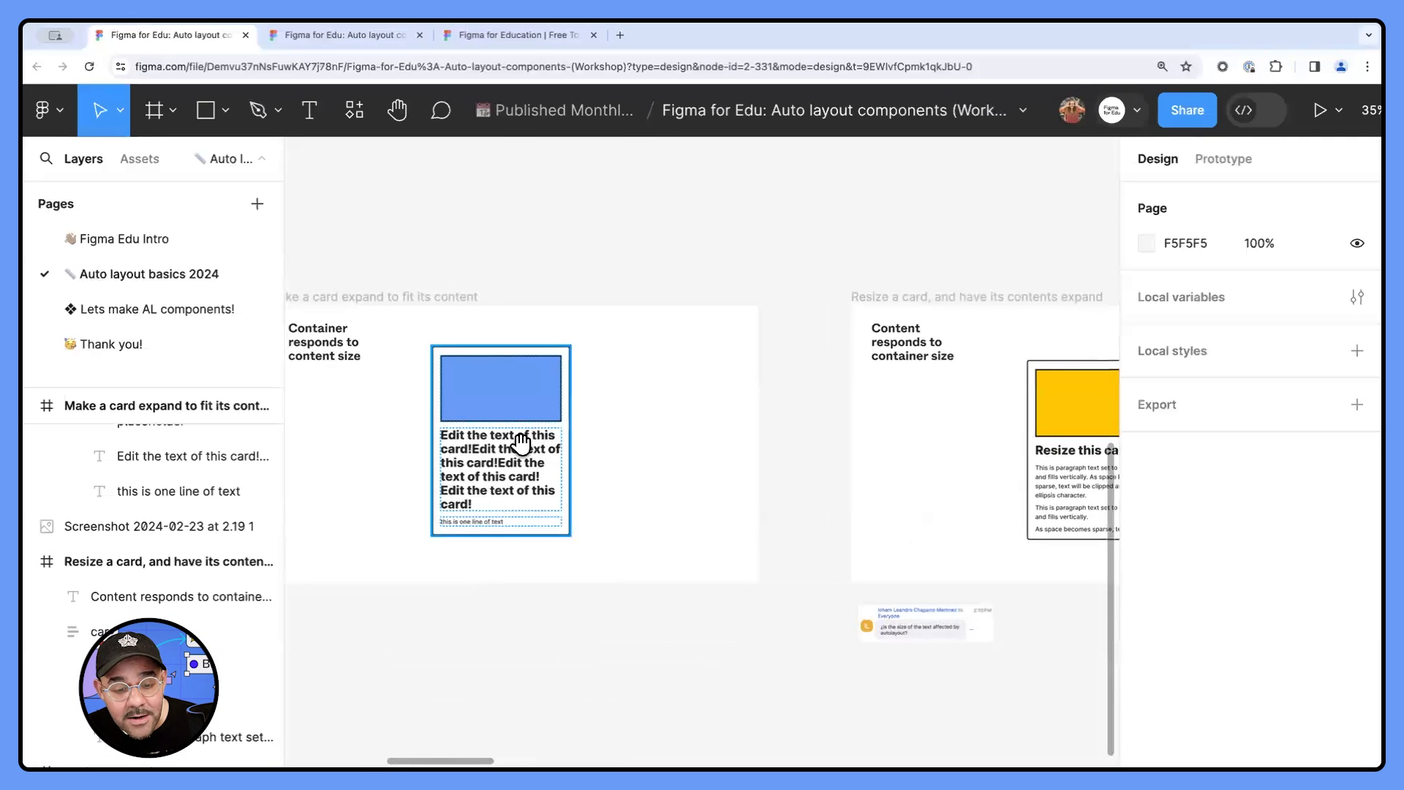
scroll(519, 444, "up", 1)
left_click_drag(482, 447, 618, 433)
scroll(524, 426, "up", 3)
left_click_drag(522, 426, 487, 437)
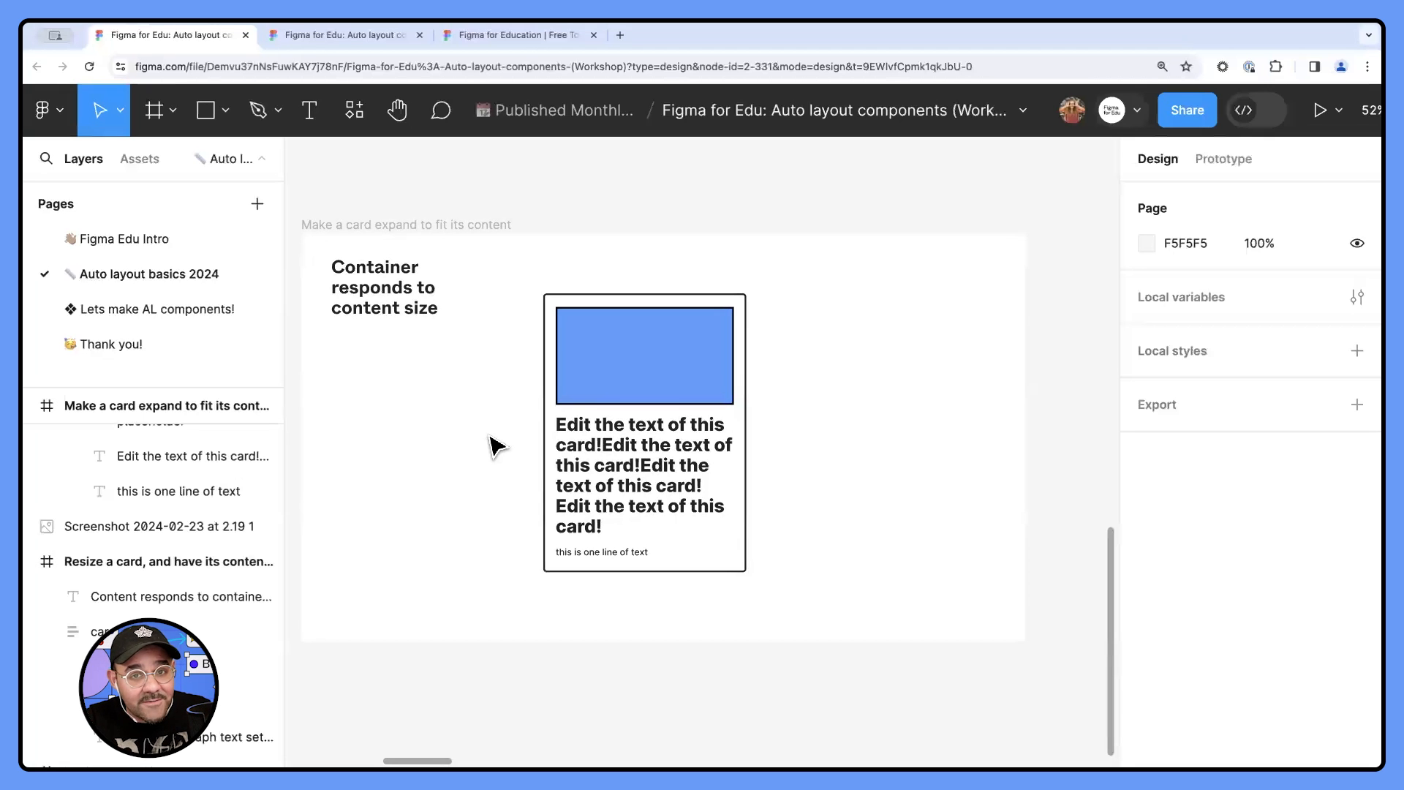
- Examine the vertical resizing options of the card frame in the "Resize a card, and have its contents expand" frame
scroll(485, 417, "right", 10)
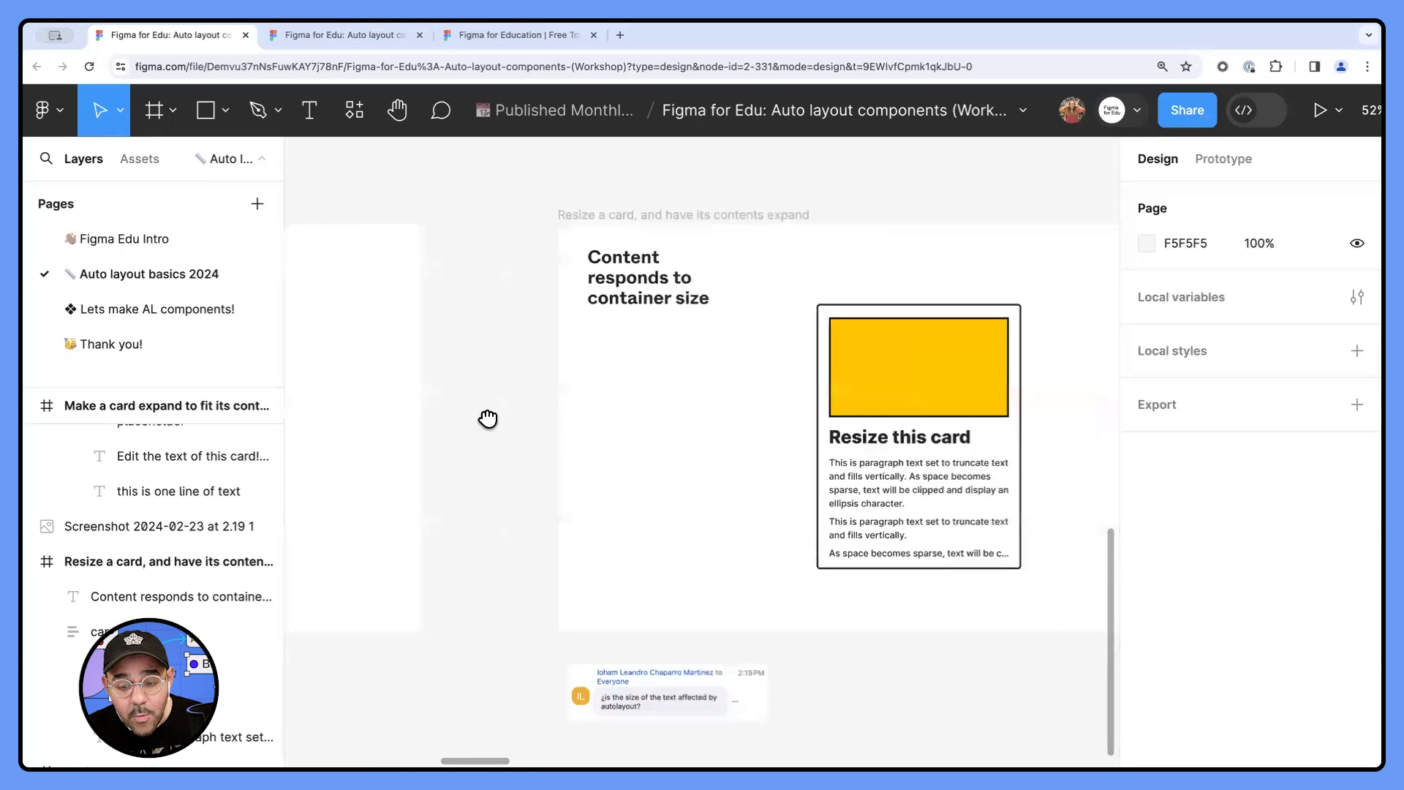
left_click(703, 436)
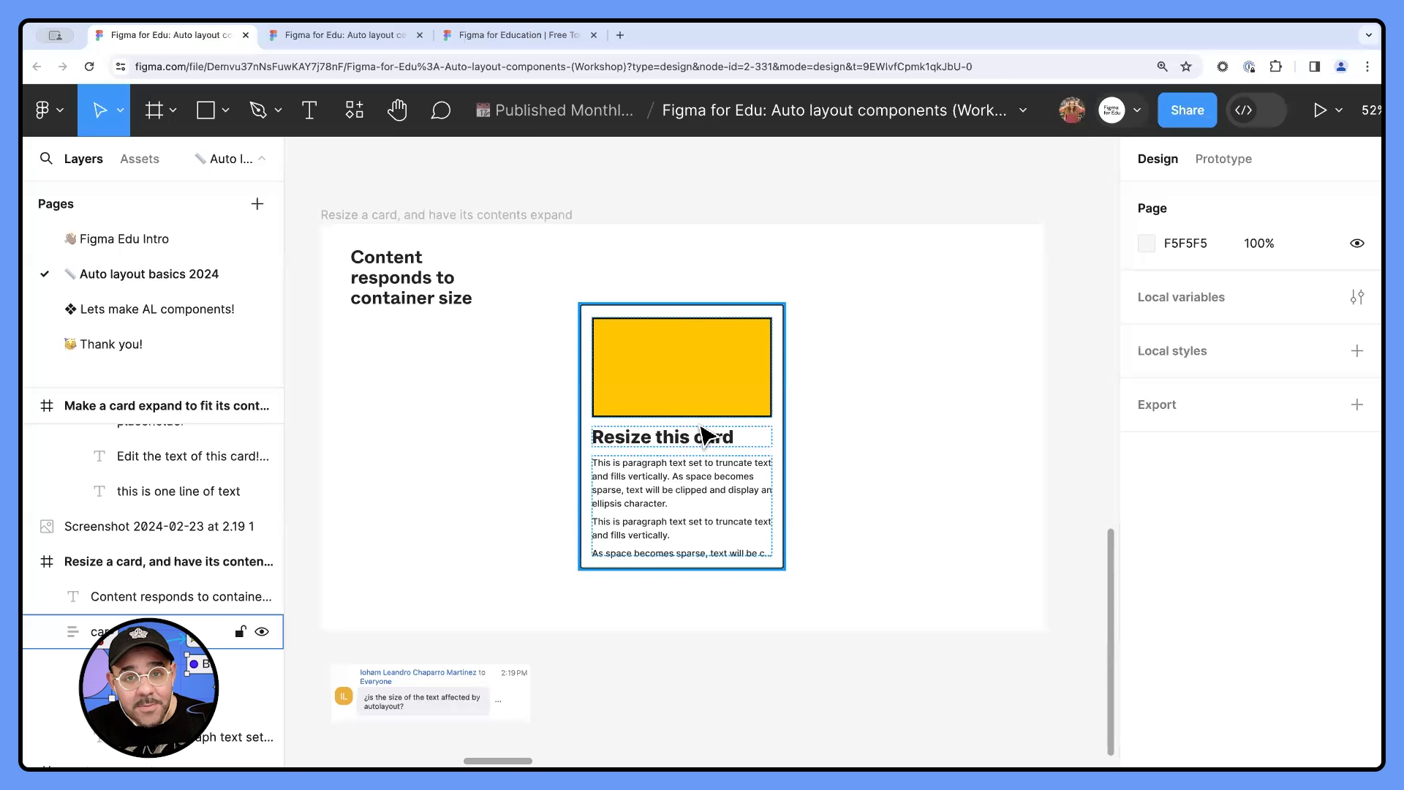
left_click(709, 427)
left_click(1322, 368)
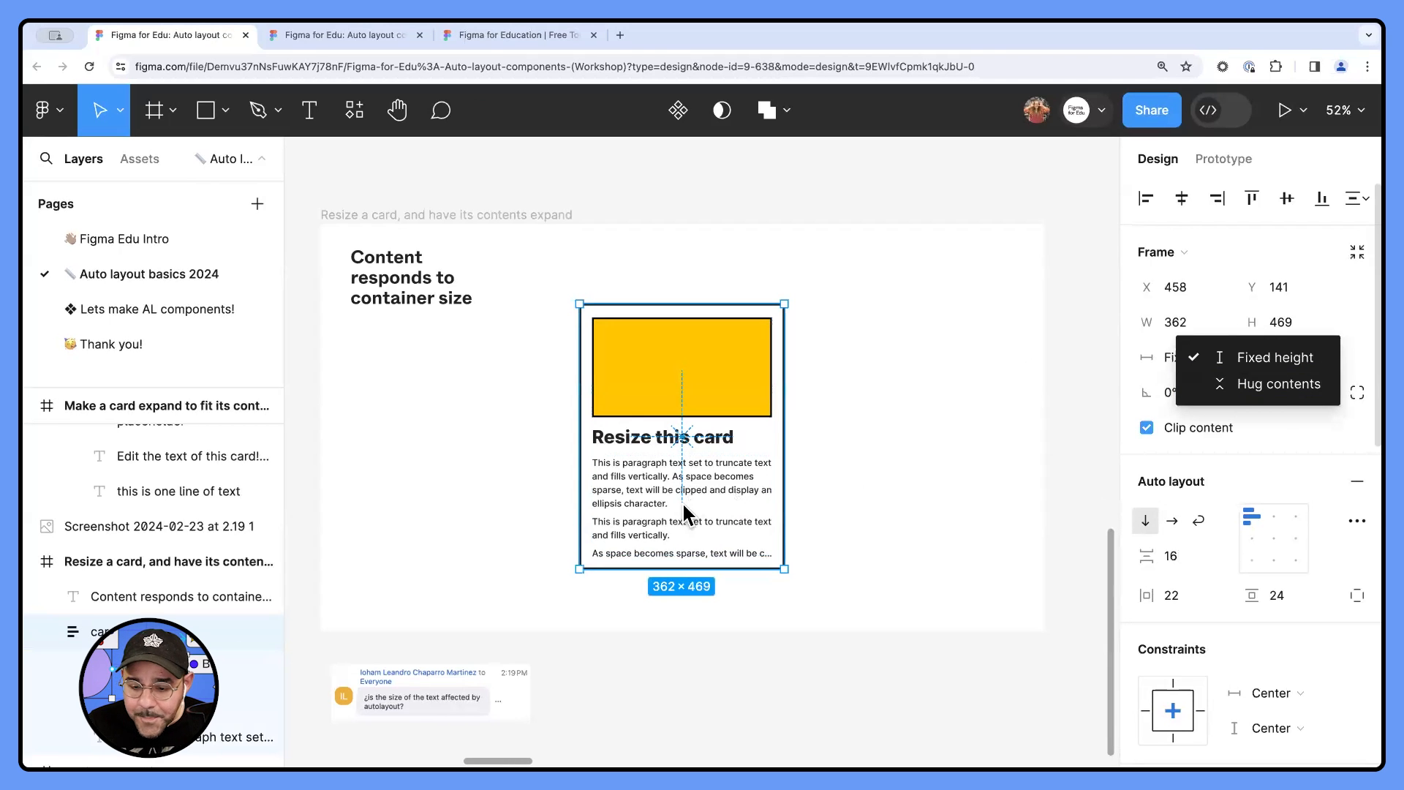
left_click(841, 436)
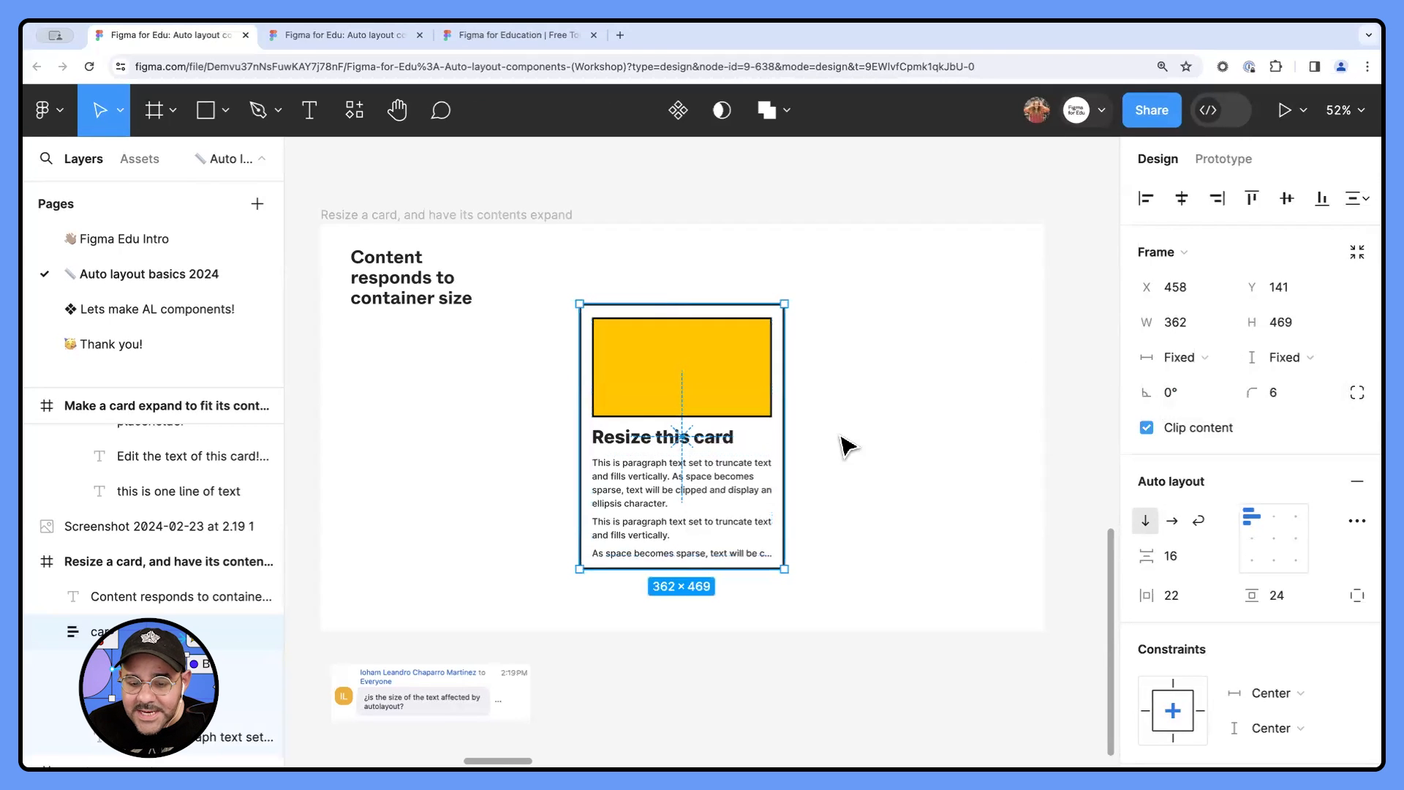
- Review the horizontal resizing options of the card's paragraph text and choose Fill container
left_click(667, 479)
left_click(1205, 323)
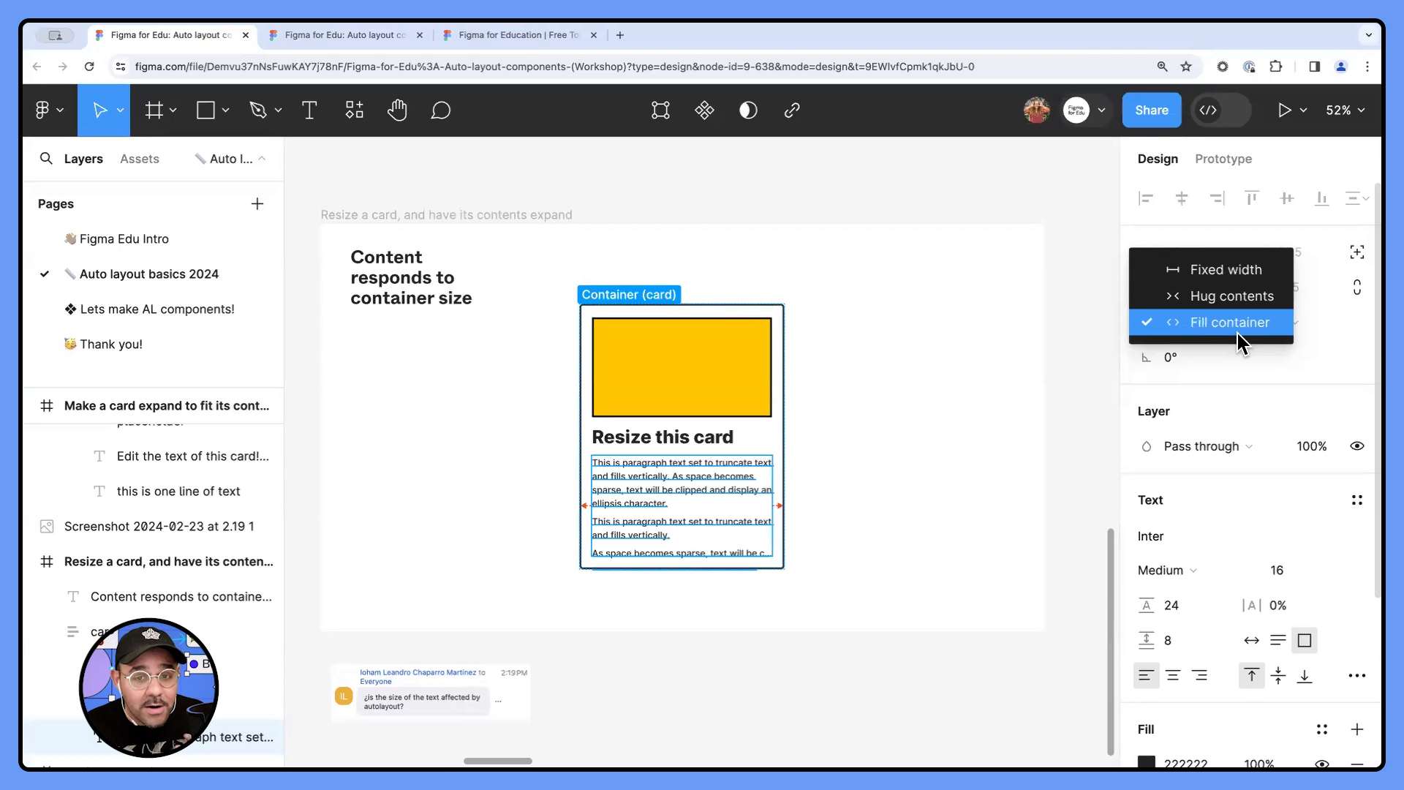
left_click(1237, 332)
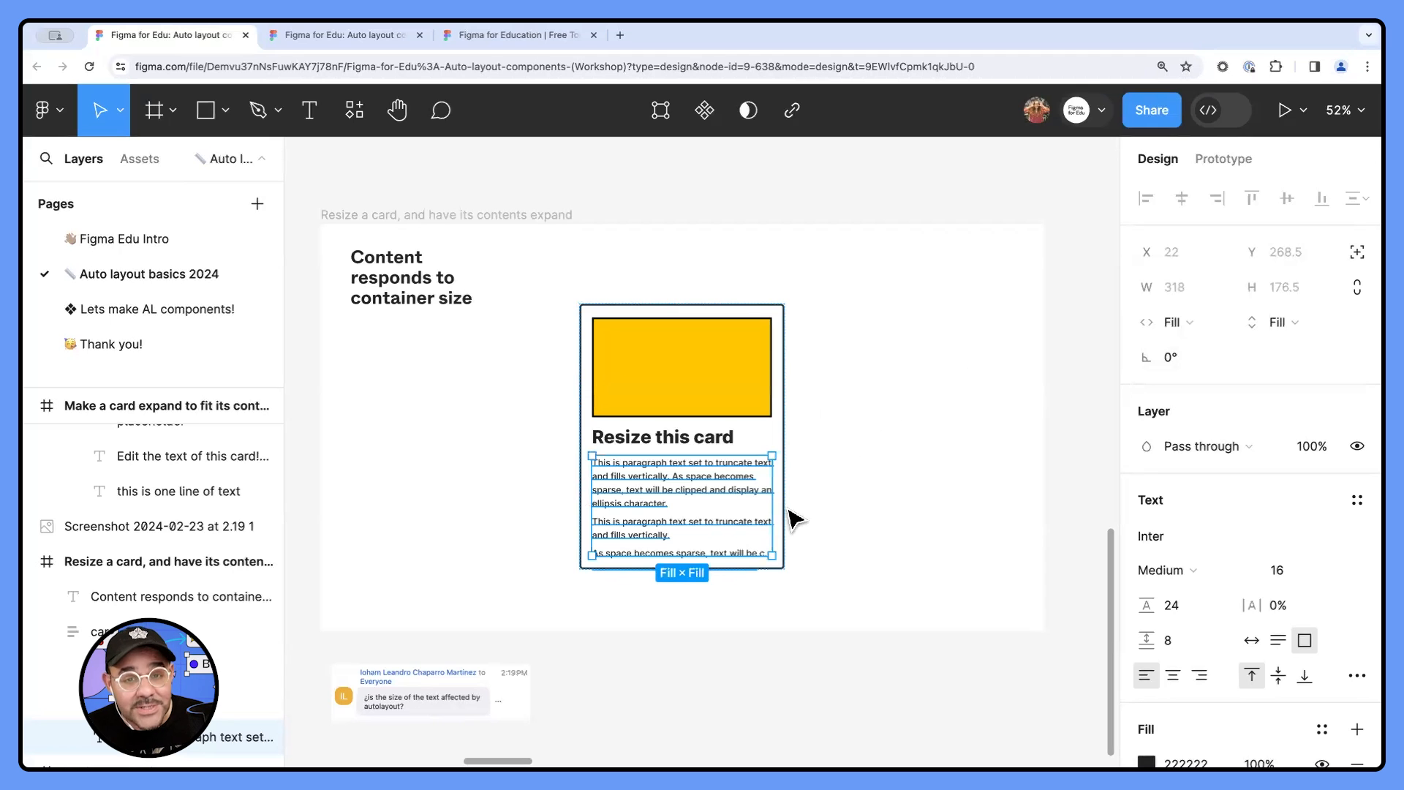
- Examine the resizing settings of the card stack and its nested cards in the "Resizing nested items" frame
left_click_drag(727, 511, 694, 514)
key("super+z")
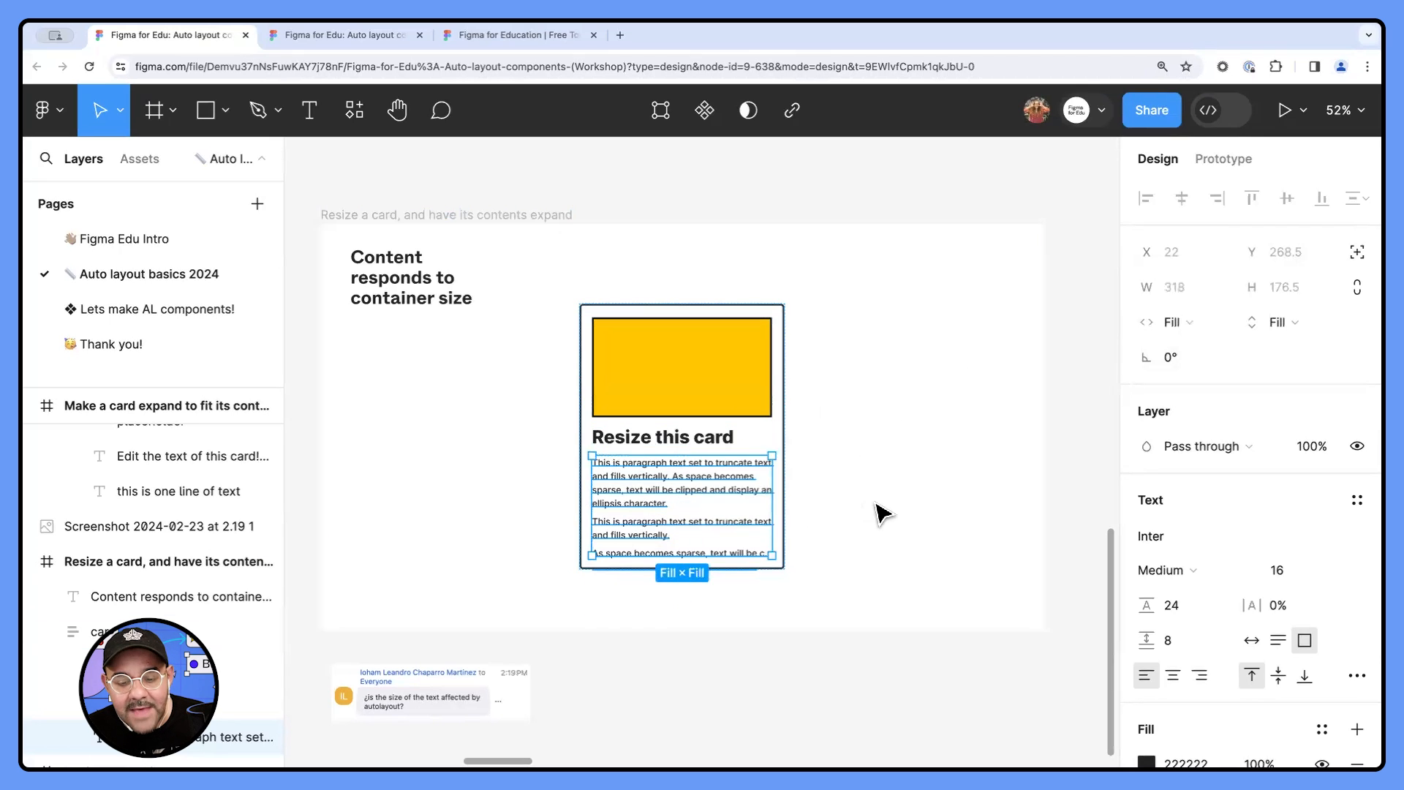
left_click(880, 512)
left_click_drag(884, 462, 877, 469)
scroll(887, 480, "right", 10)
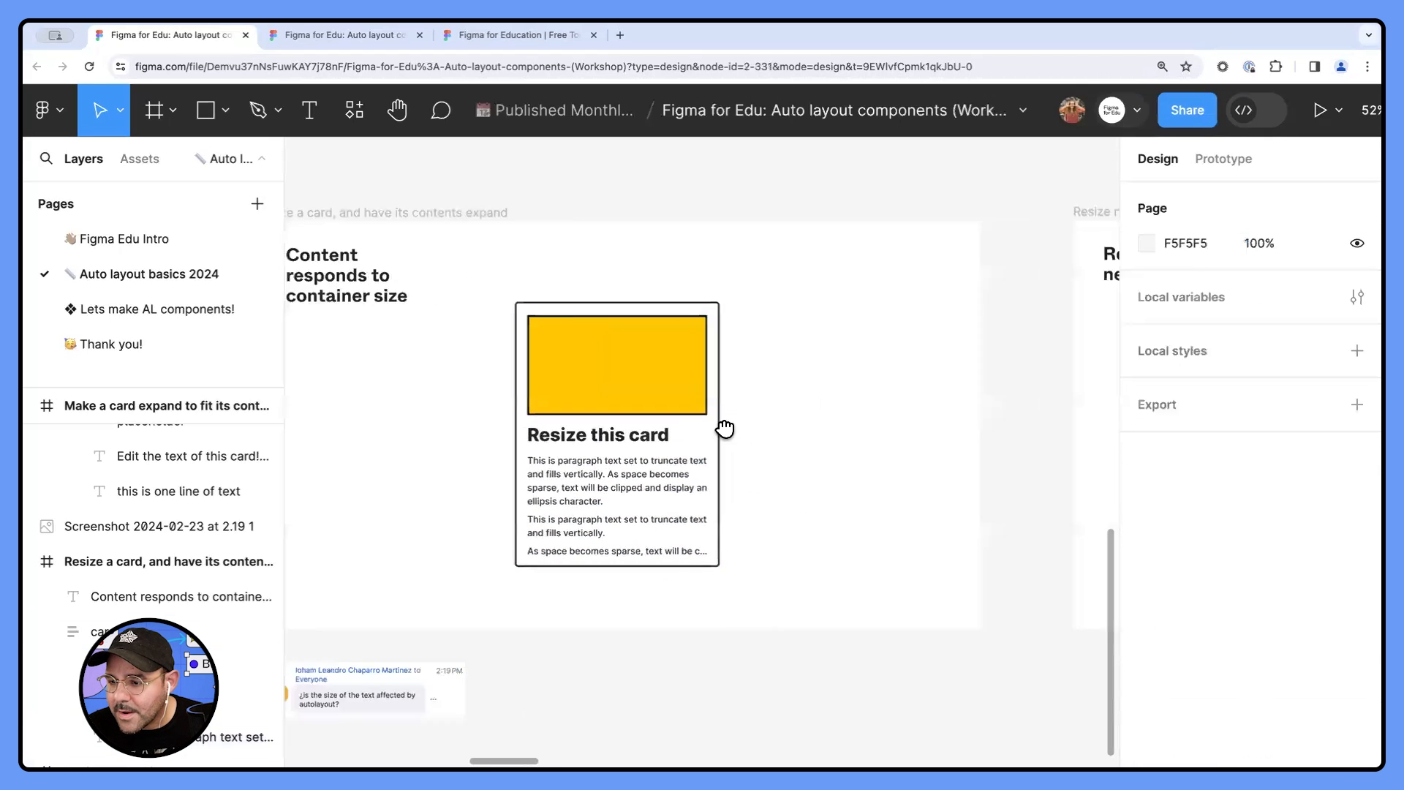
scroll(643, 425, "right", 4)
left_click(698, 500)
left_click(716, 514)
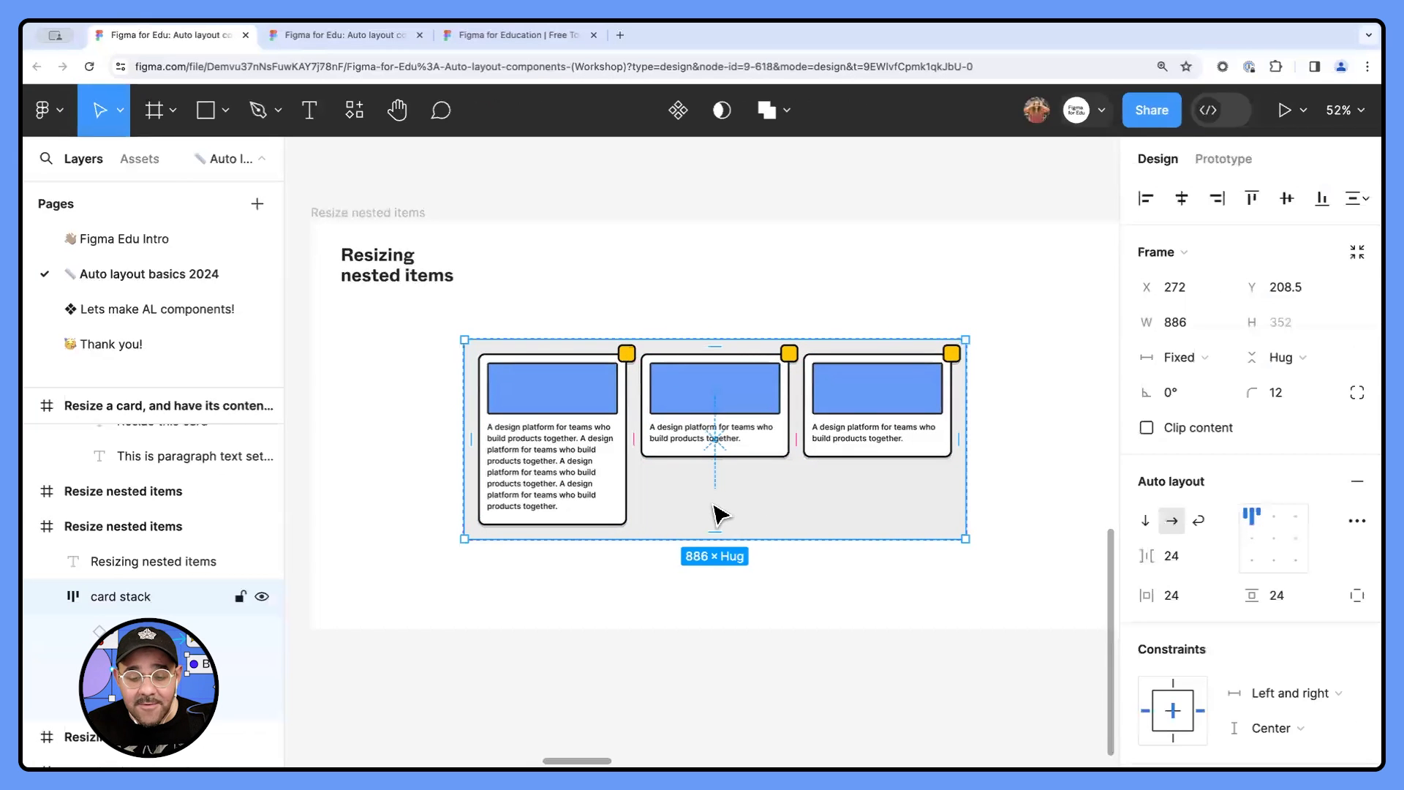
left_click(623, 561)
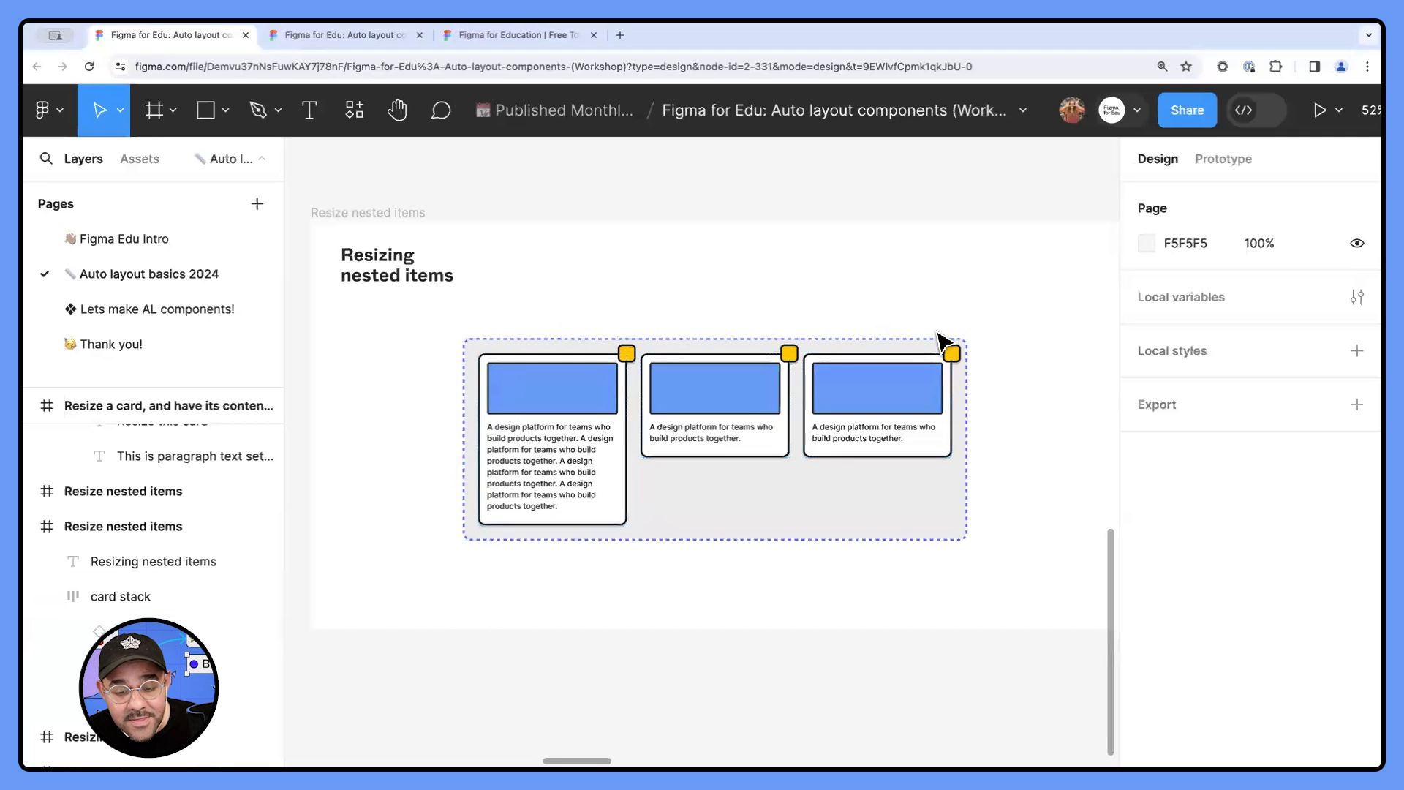
double_click(686, 388)
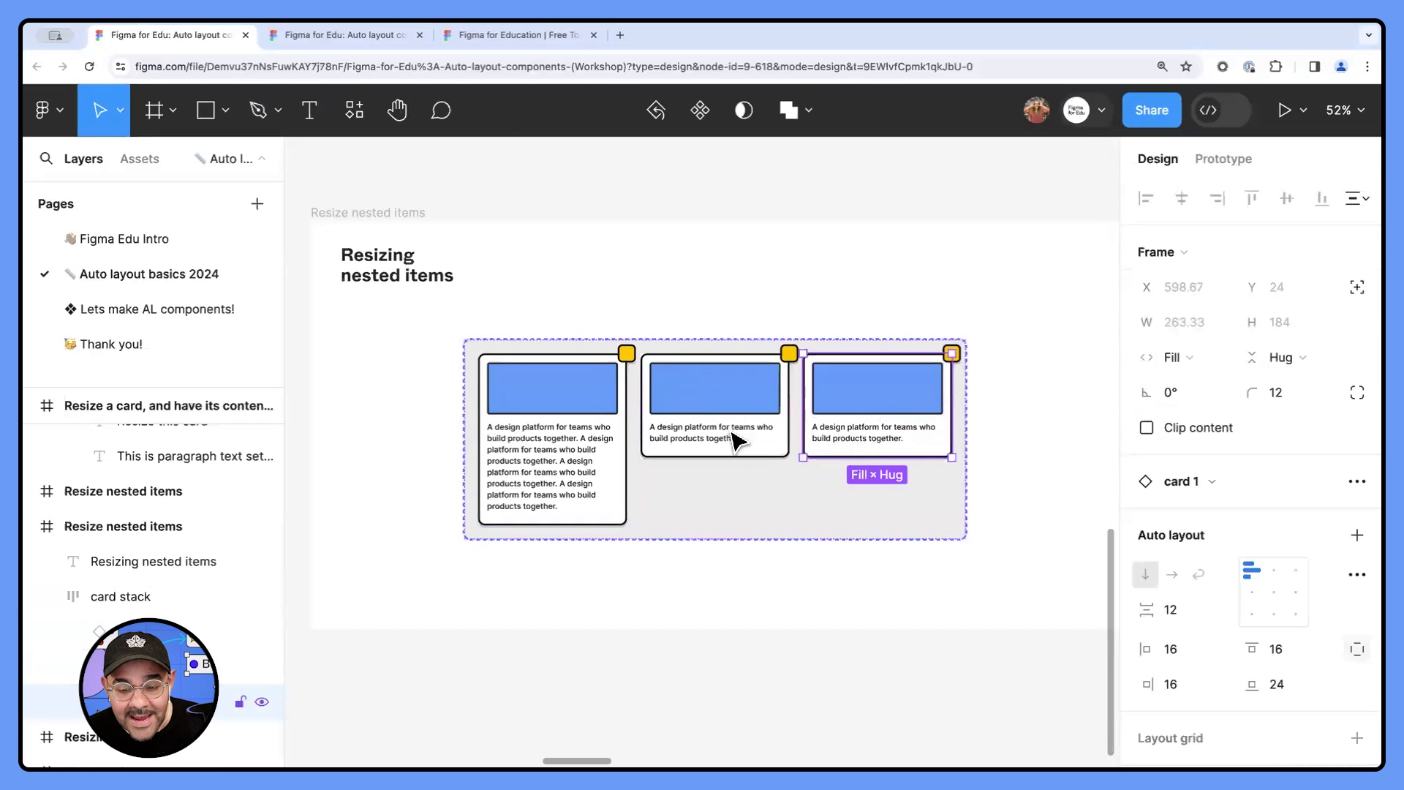
- Resize the card stack frame to about 846 × 398
left_click(751, 532)
left_click_drag(730, 591, 747, 564)
left_click_drag(968, 480, 899, 480)
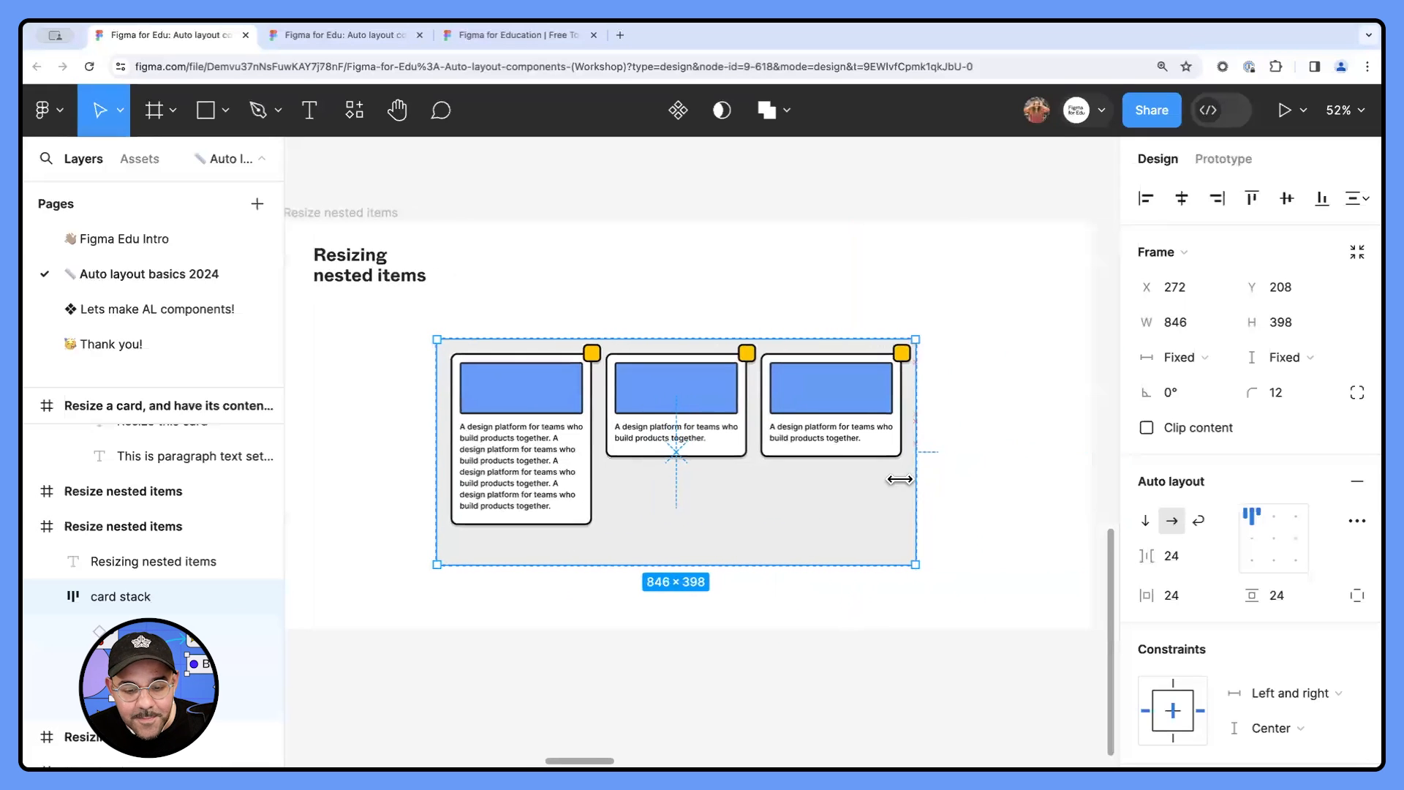
- Set the vertical resizing of all three cards in the card stack to Fill container
left_click(519, 479)
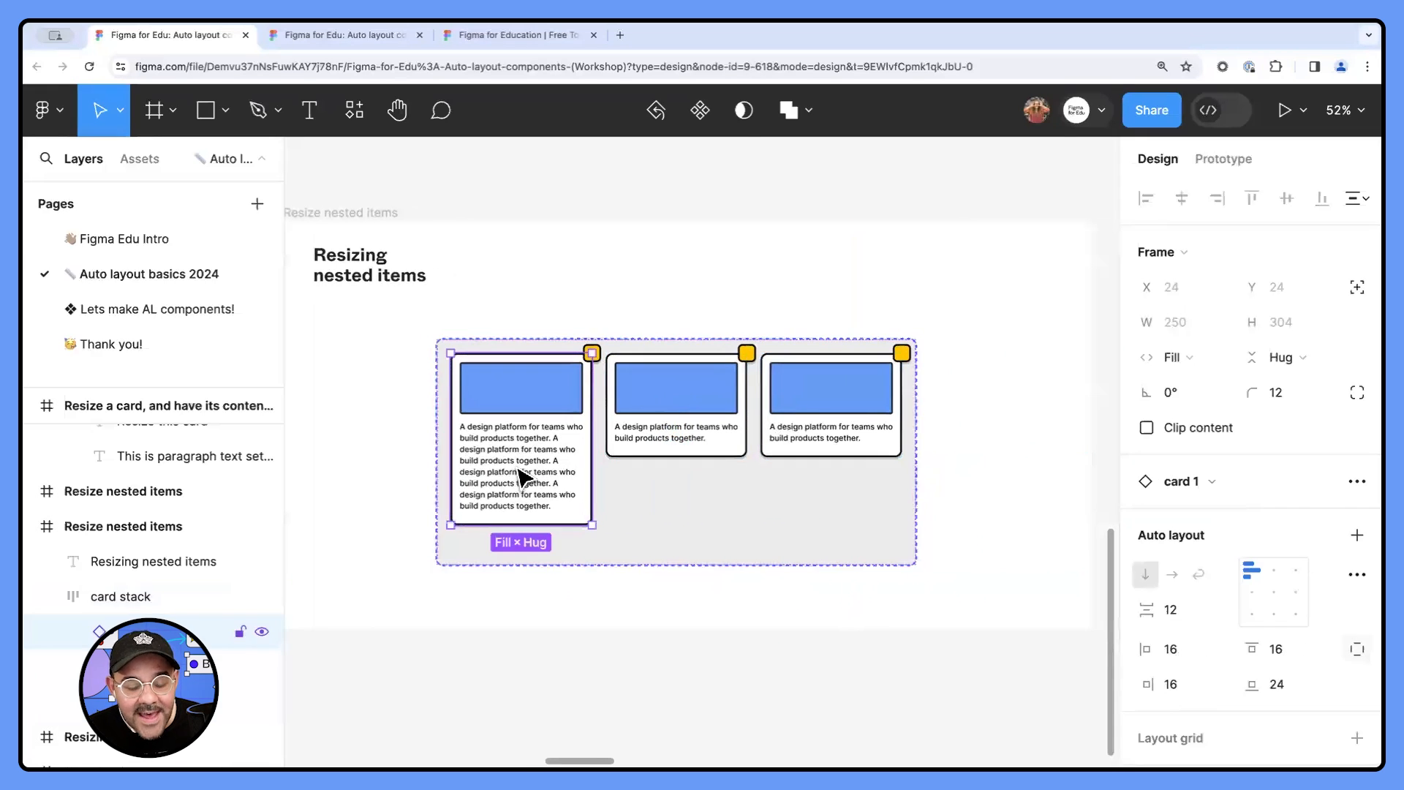
left_click(656, 433, "shift")
left_click(831, 443, "shift")
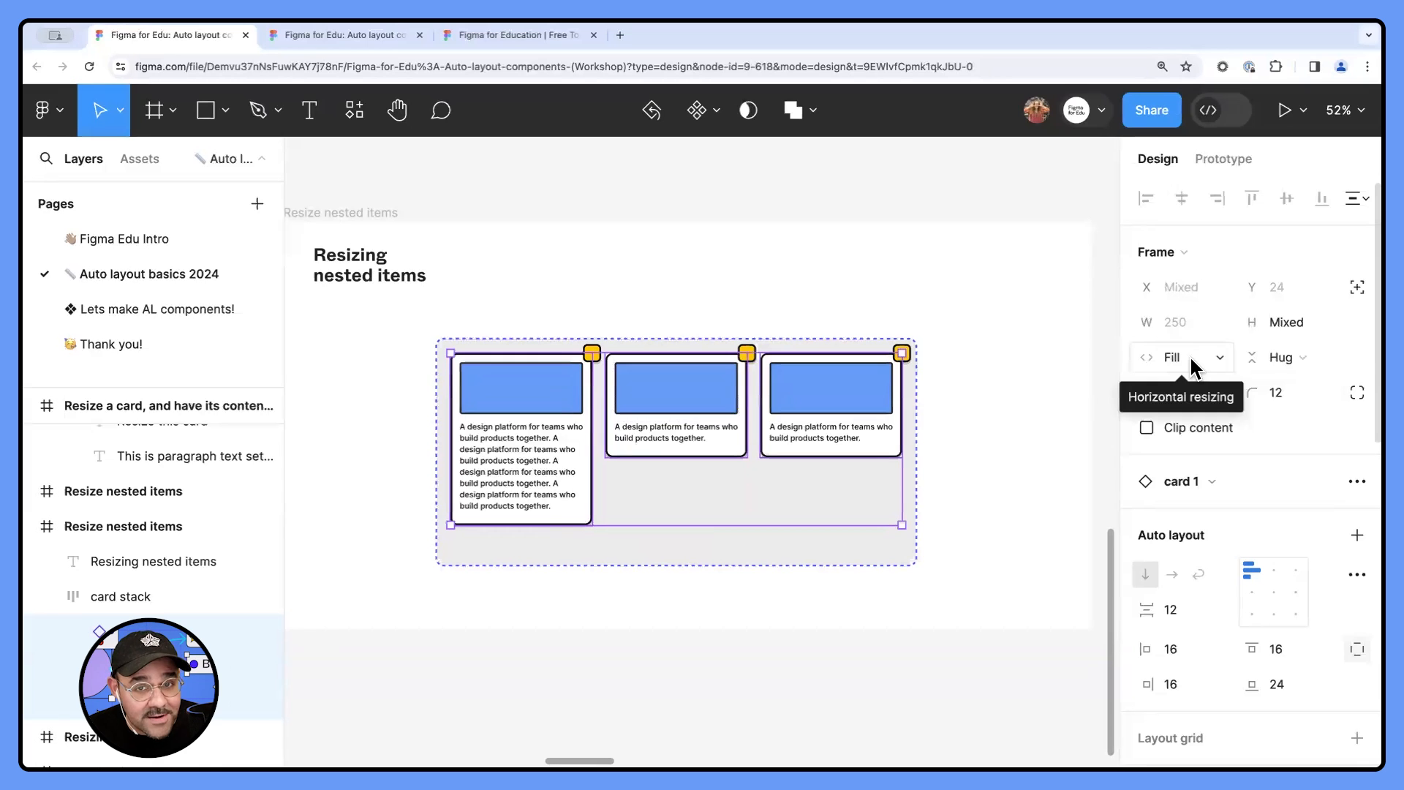
left_click(1301, 353)
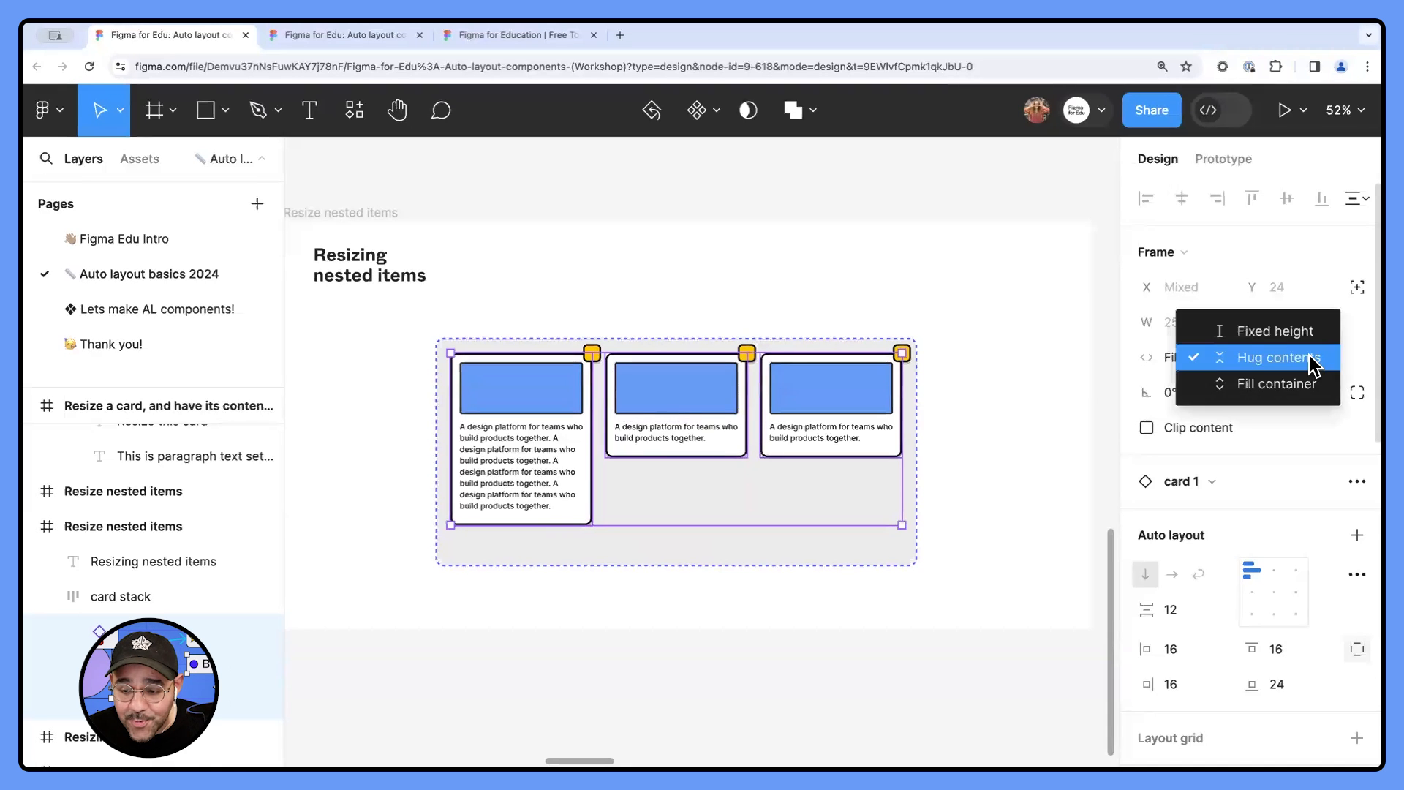
left_click(1295, 382)
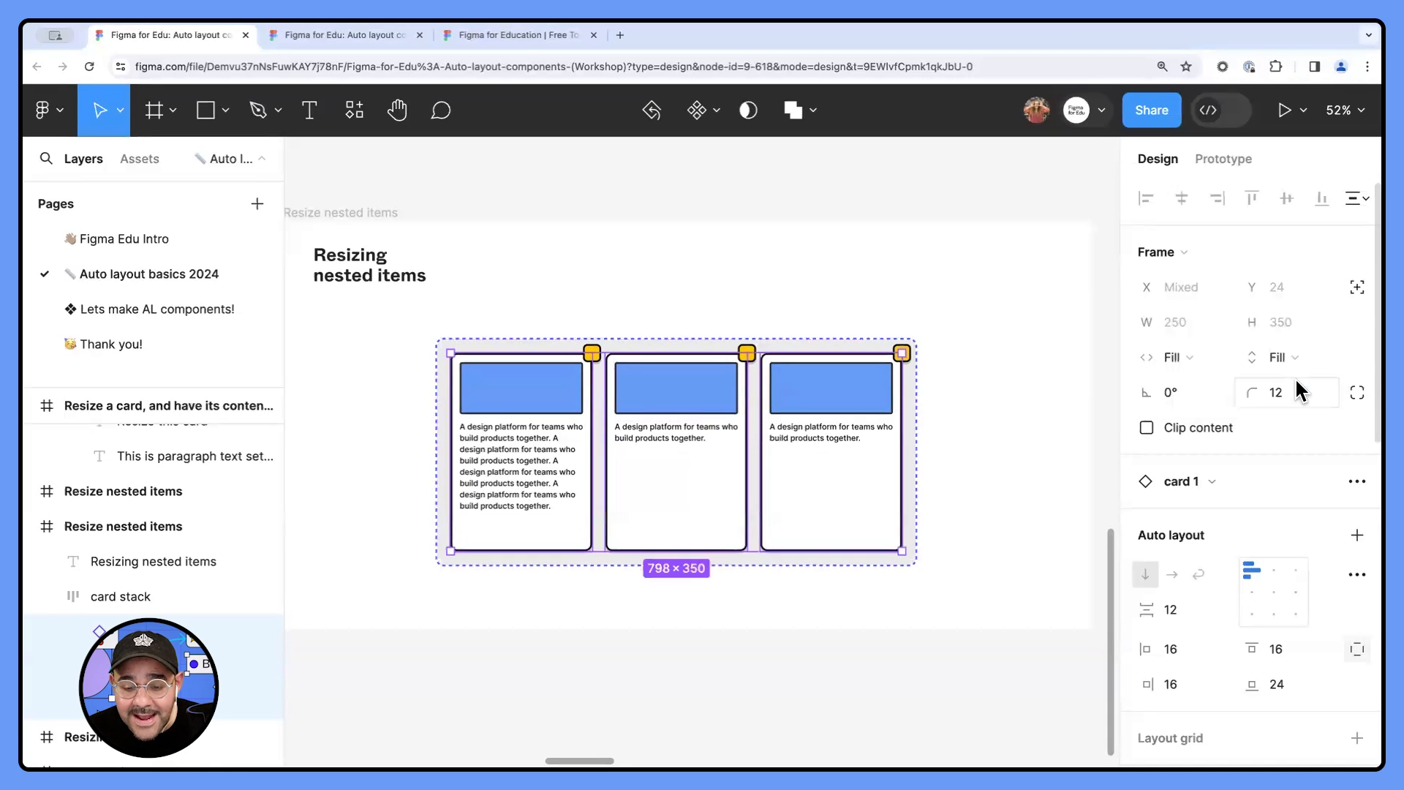
- Stretch the card stack frame to a height of about 435
left_click(1047, 502)
left_click(841, 561)
mouse_move(840, 567)
left_mouse_down()
mouse_move(839, 612)
mouse_move(849, 549)
mouse_move(845, 587)
left_mouse_up()
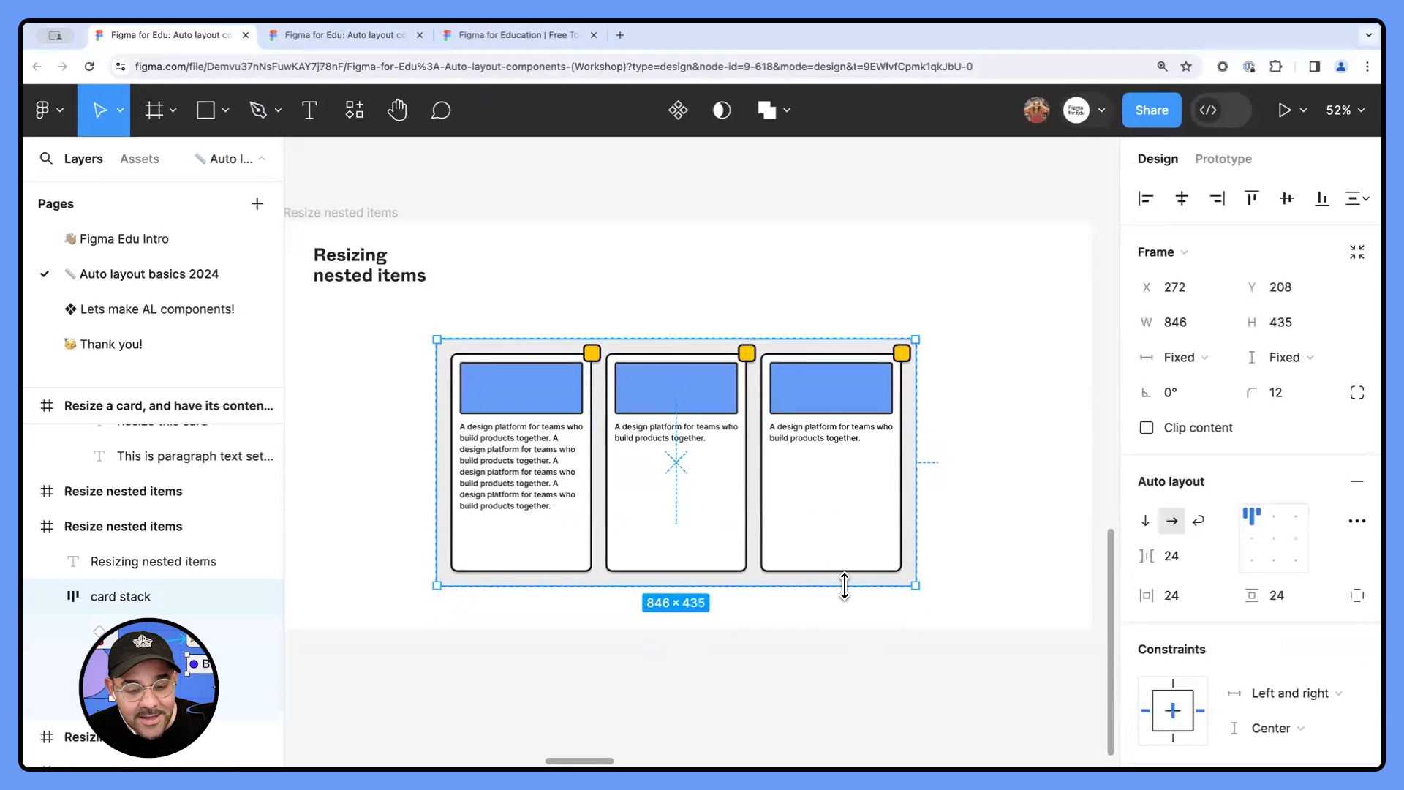
left_click(991, 530)
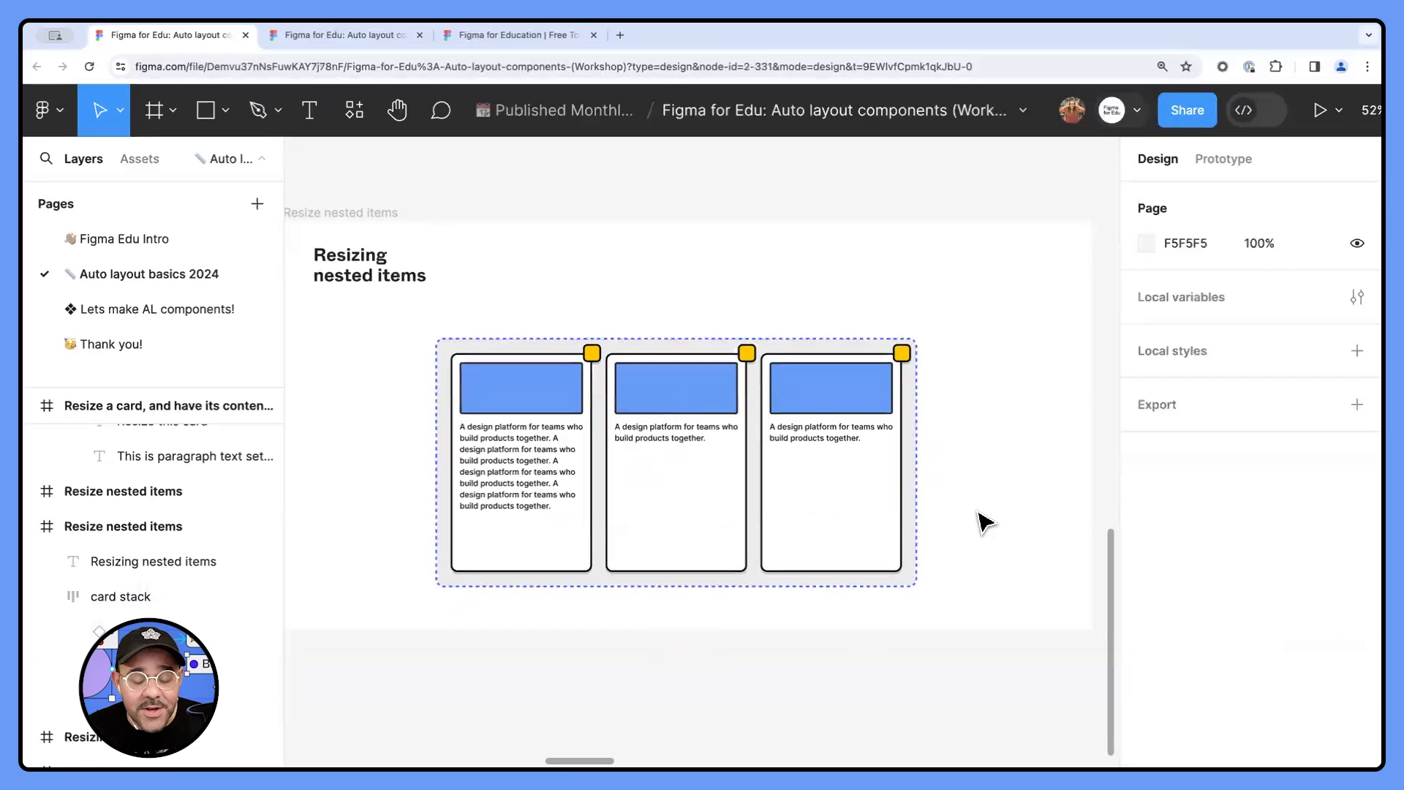
- Move the standalone List Item in the "Resizing shortcuts" frame up to about Y 214
key("space")
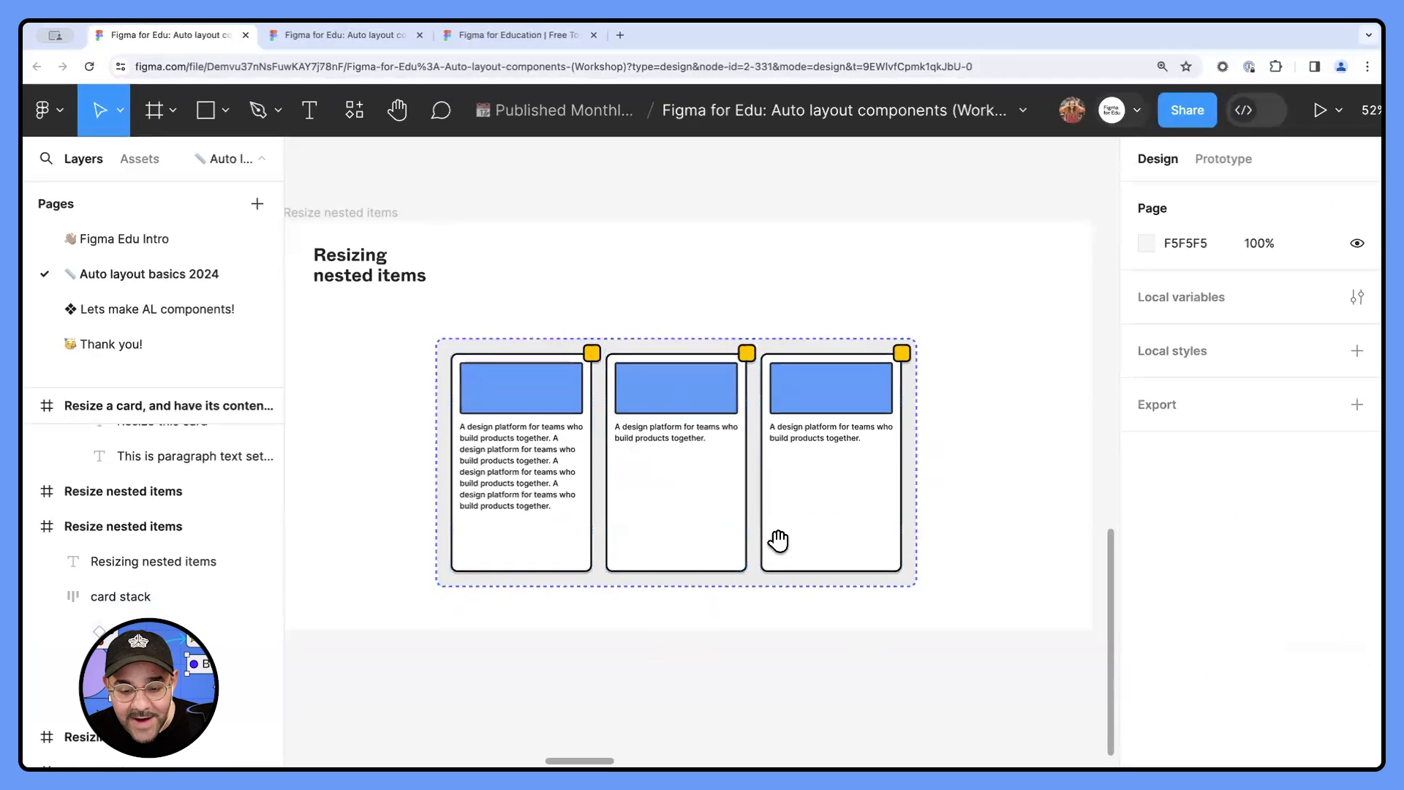
left_click_drag(777, 540, 816, 536)
scroll(761, 476, "right", 10)
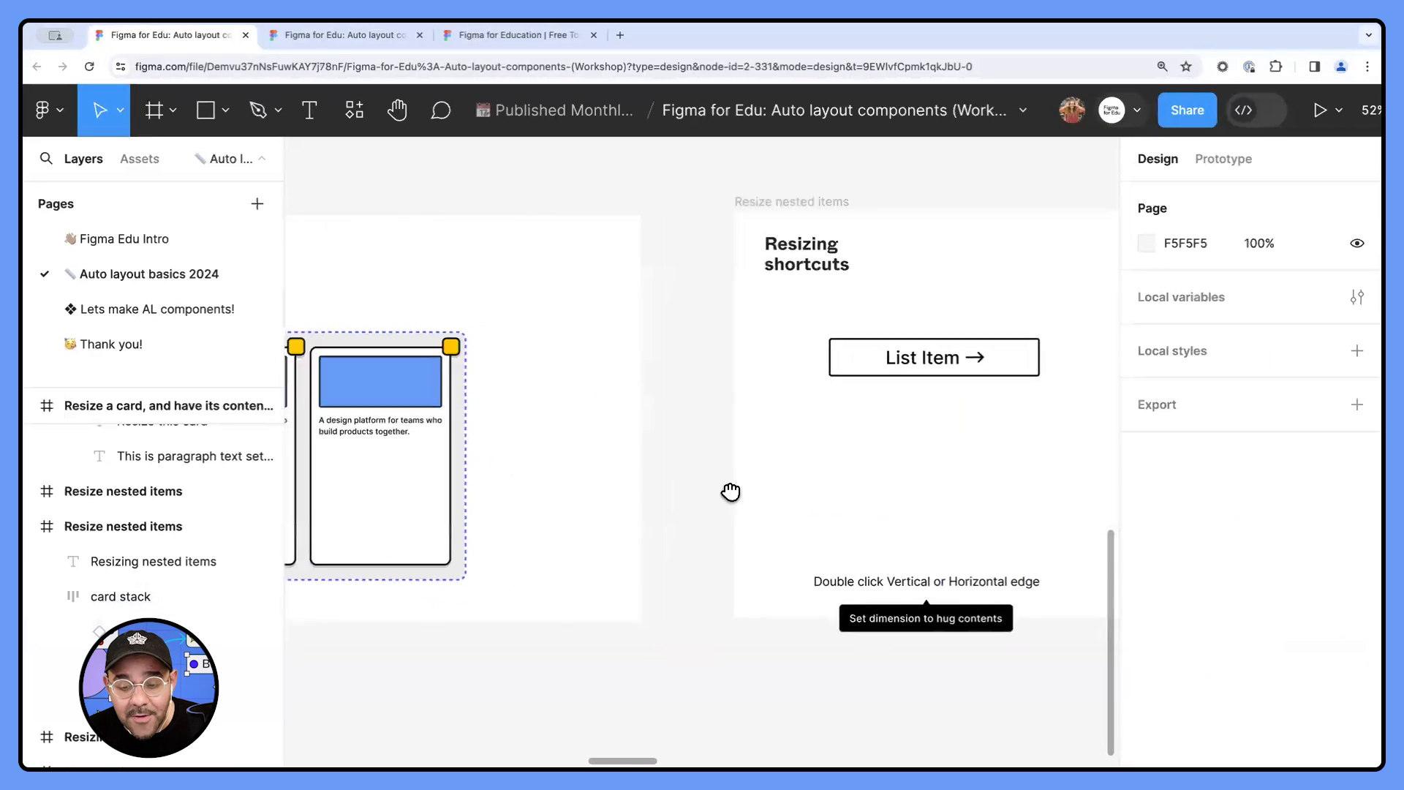
left_click_drag(662, 491, 670, 492)
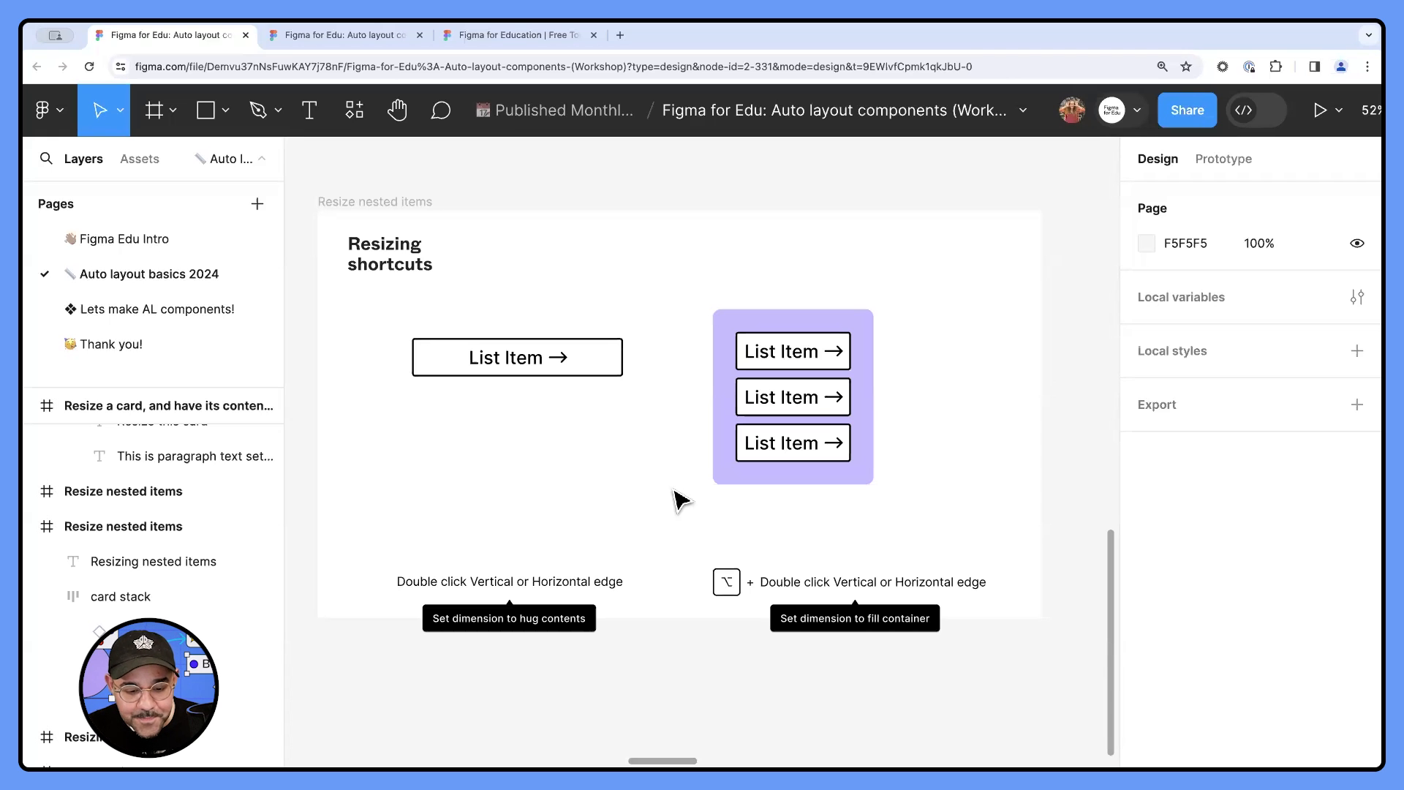
scroll(538, 402, "left", 2)
left_click(572, 358)
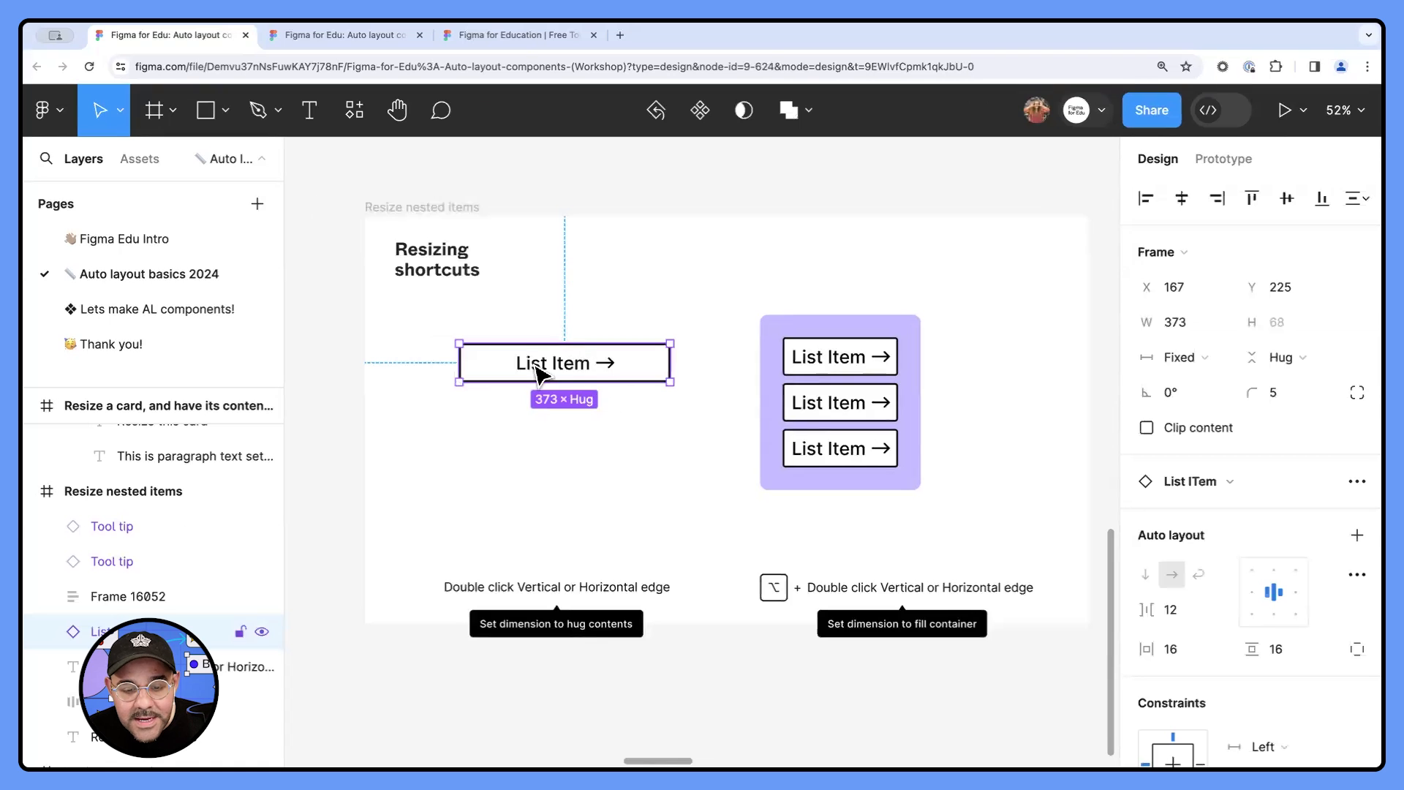
mouse_move(558, 370)
left_mouse_down()
mouse_move(554, 439)
mouse_move(558, 366)
left_mouse_up()
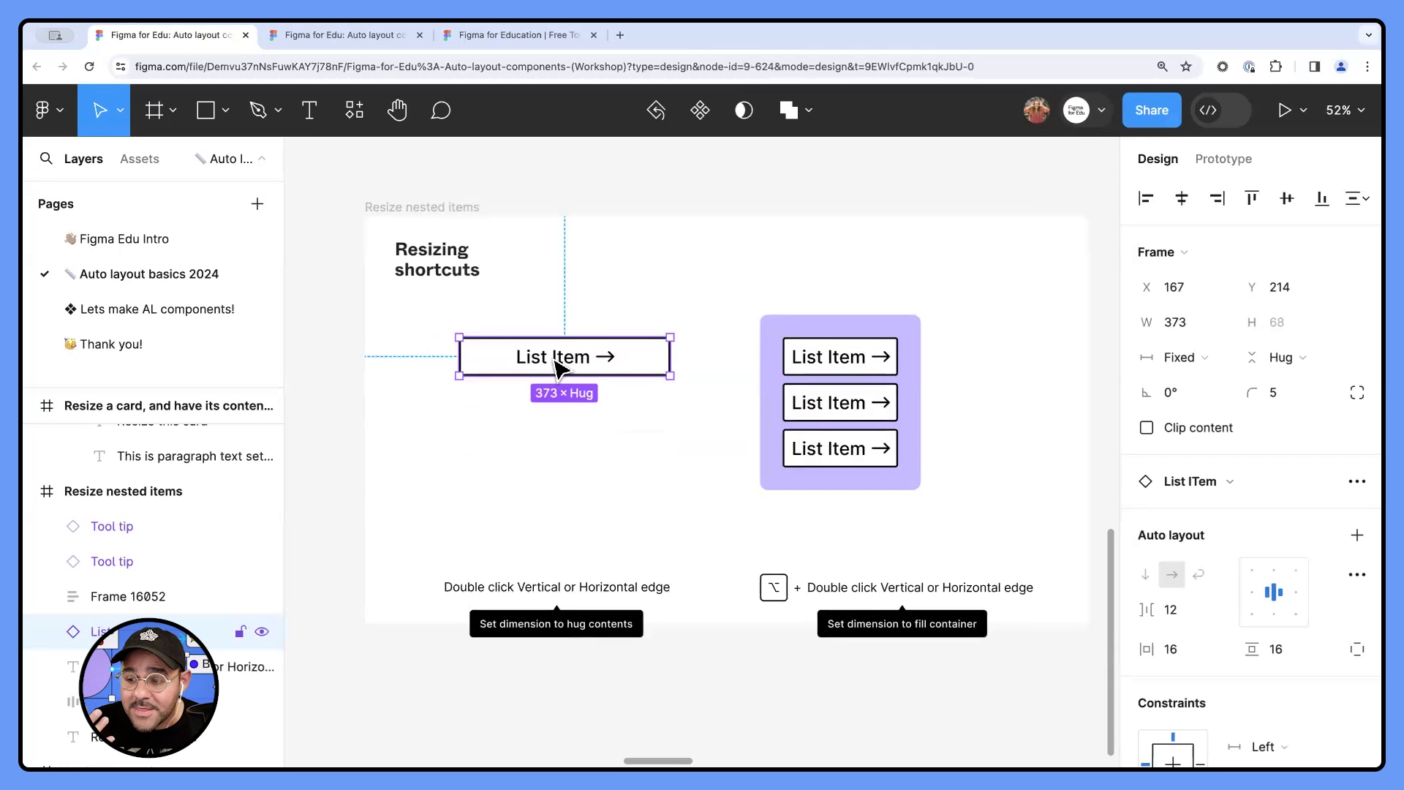
scroll(559, 366, "up", 3)
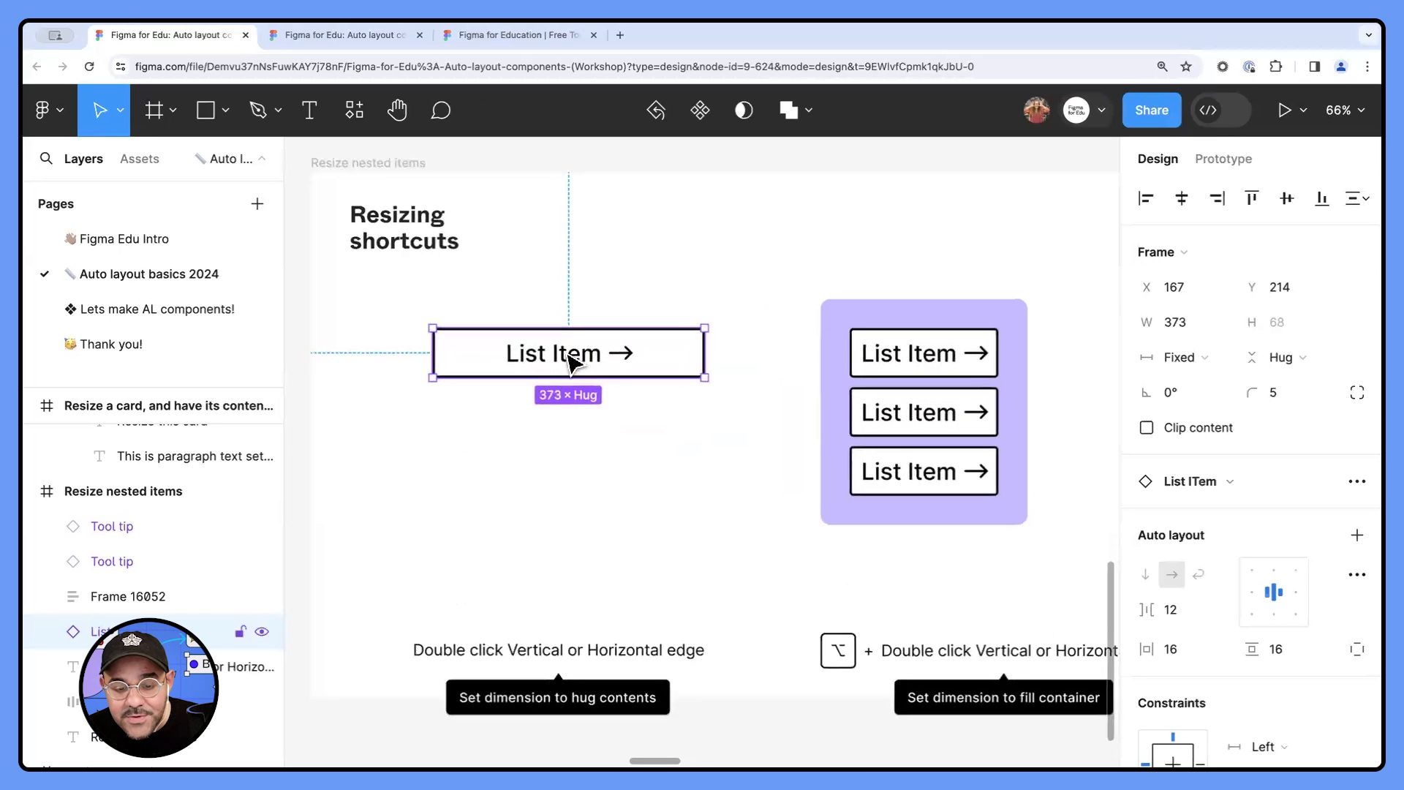
- Inspect the text and arrow layers inside the standalone List Item
left_click(47, 632)
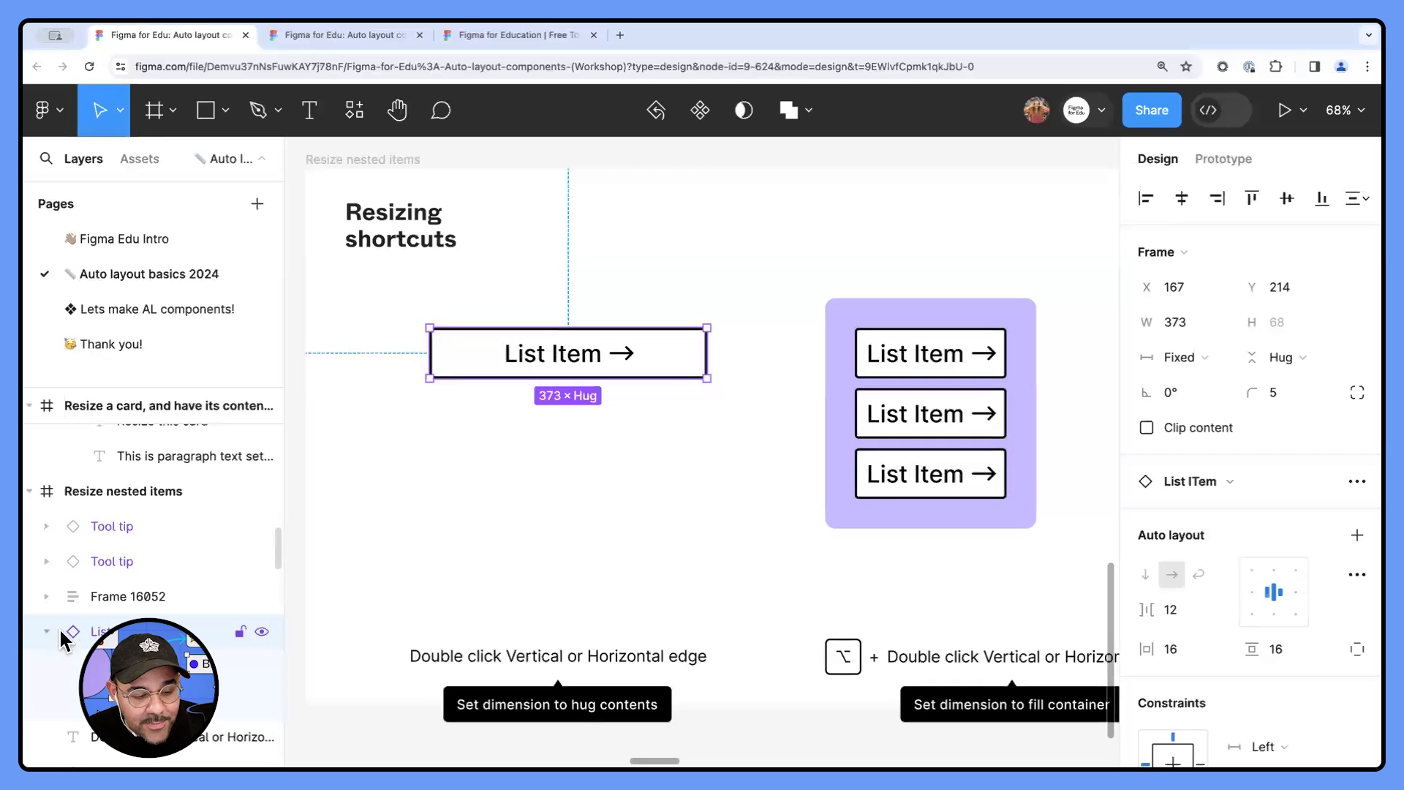
double_click(104, 632)
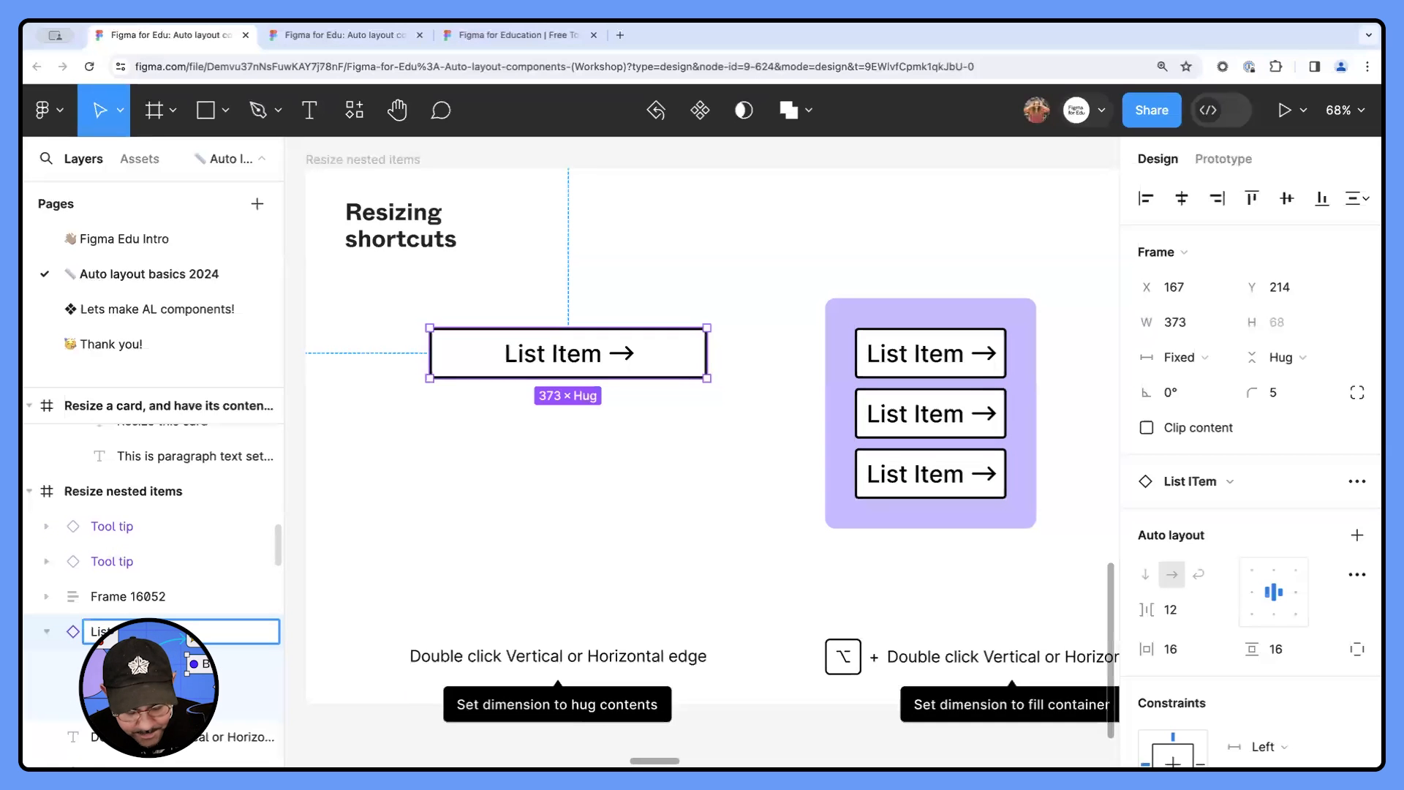
key("Escape")
left_click(139, 666)
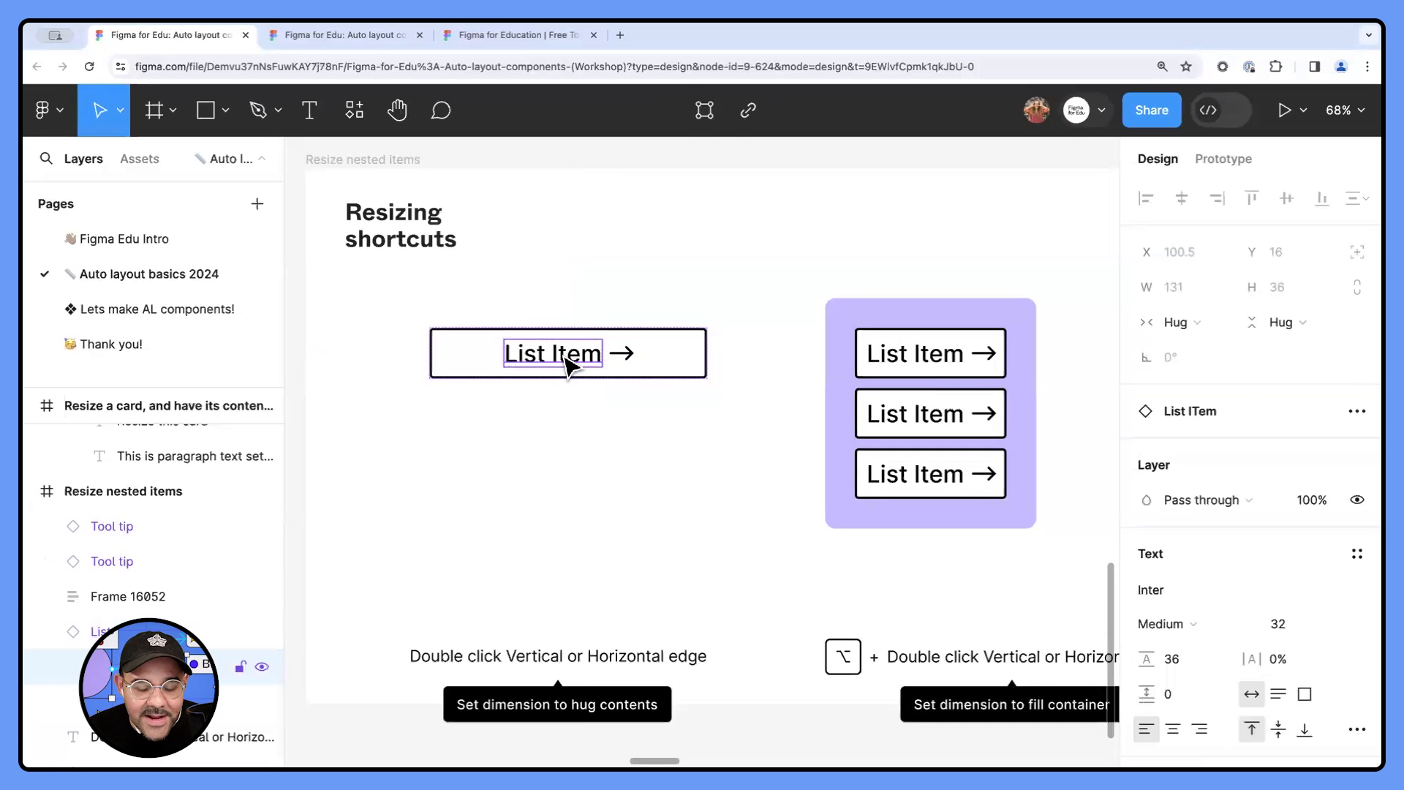
left_click(624, 356)
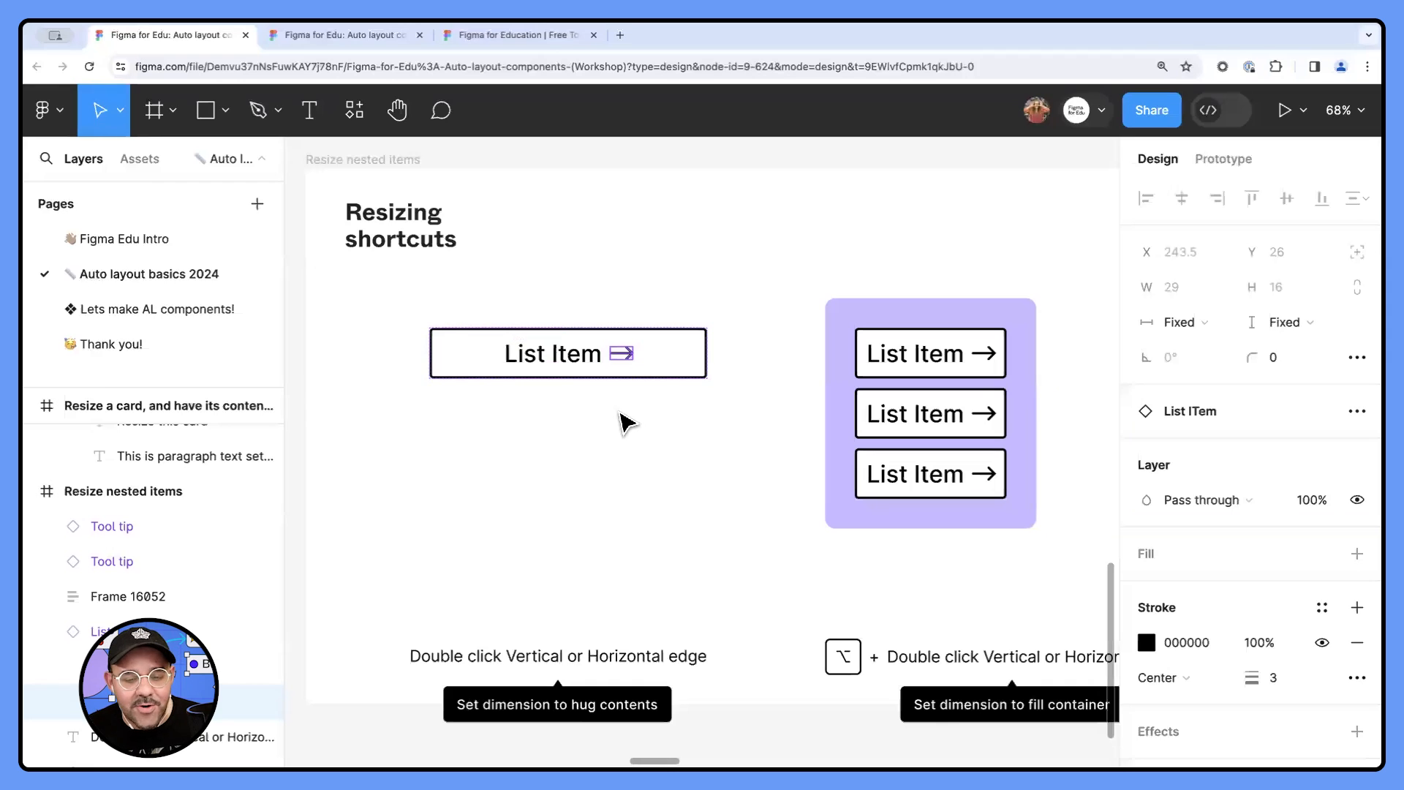
- Delete the standalone List Item and draw a rectangle about 335 × 75 in its place
left_click(641, 375)
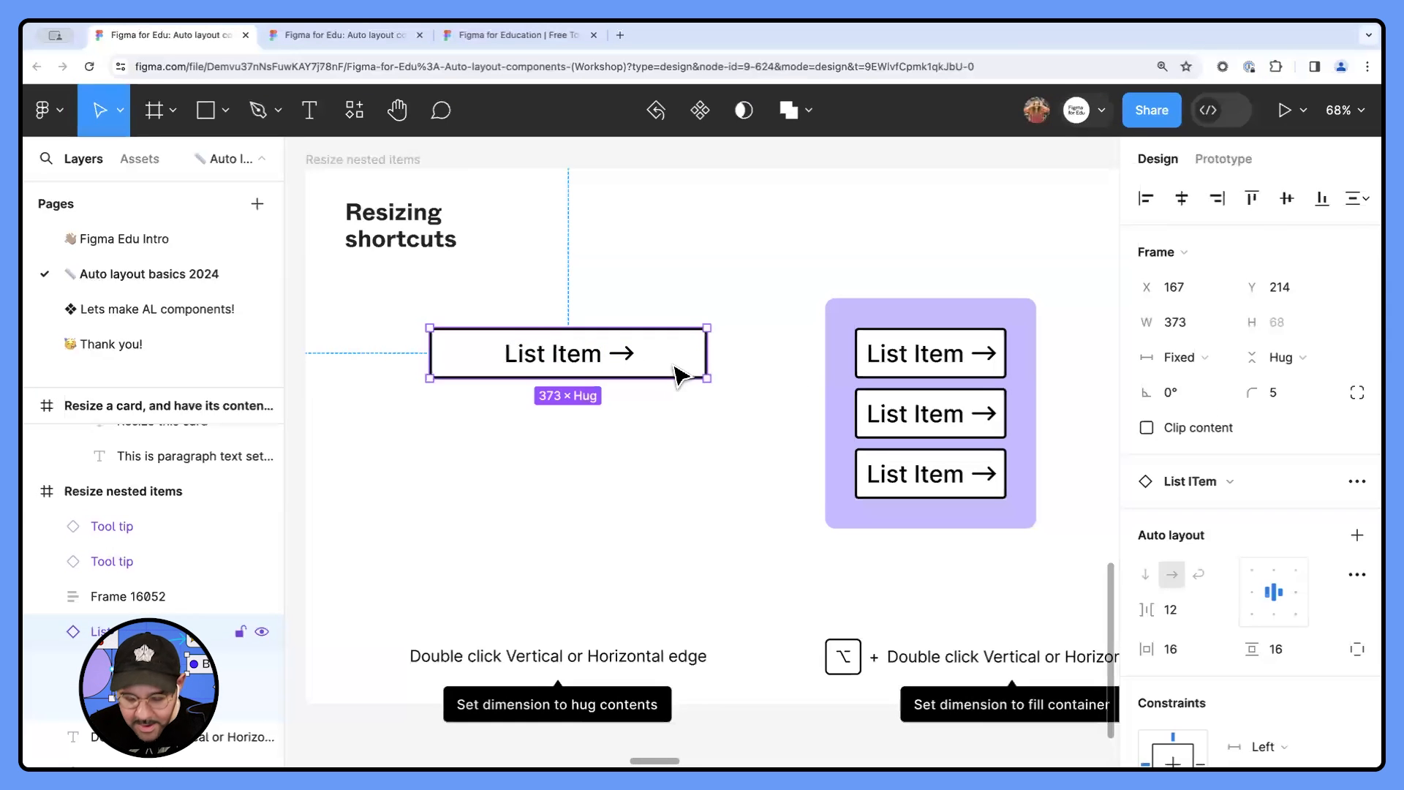
key("Delete")
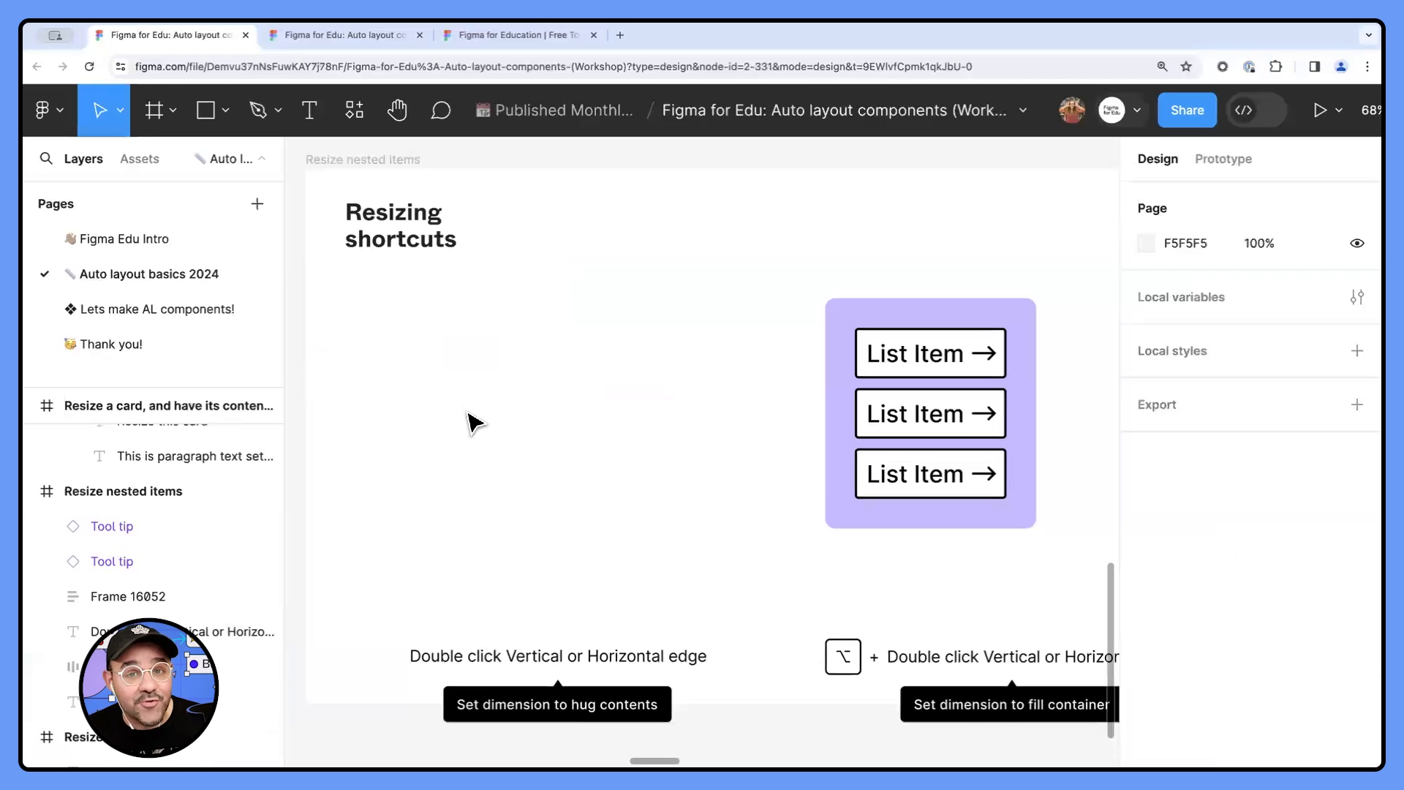
key("r")
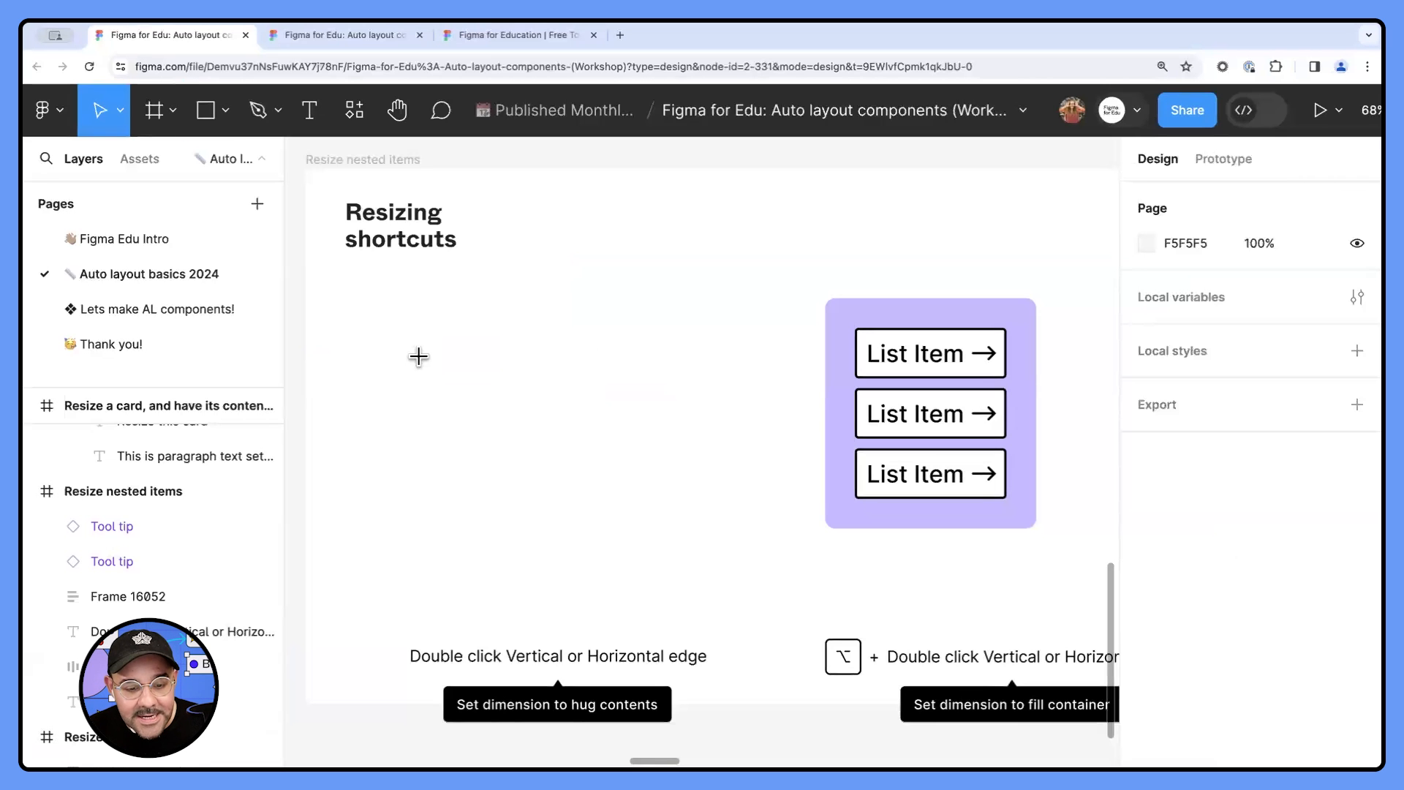
mouse_move(404, 332)
left_mouse_down()
mouse_move(556, 396)
mouse_move(654, 388)
left_mouse_up()
- Add a black inside stroke with a weight of 3 to the new rectangle
scroll(1243, 621, "down", 2)
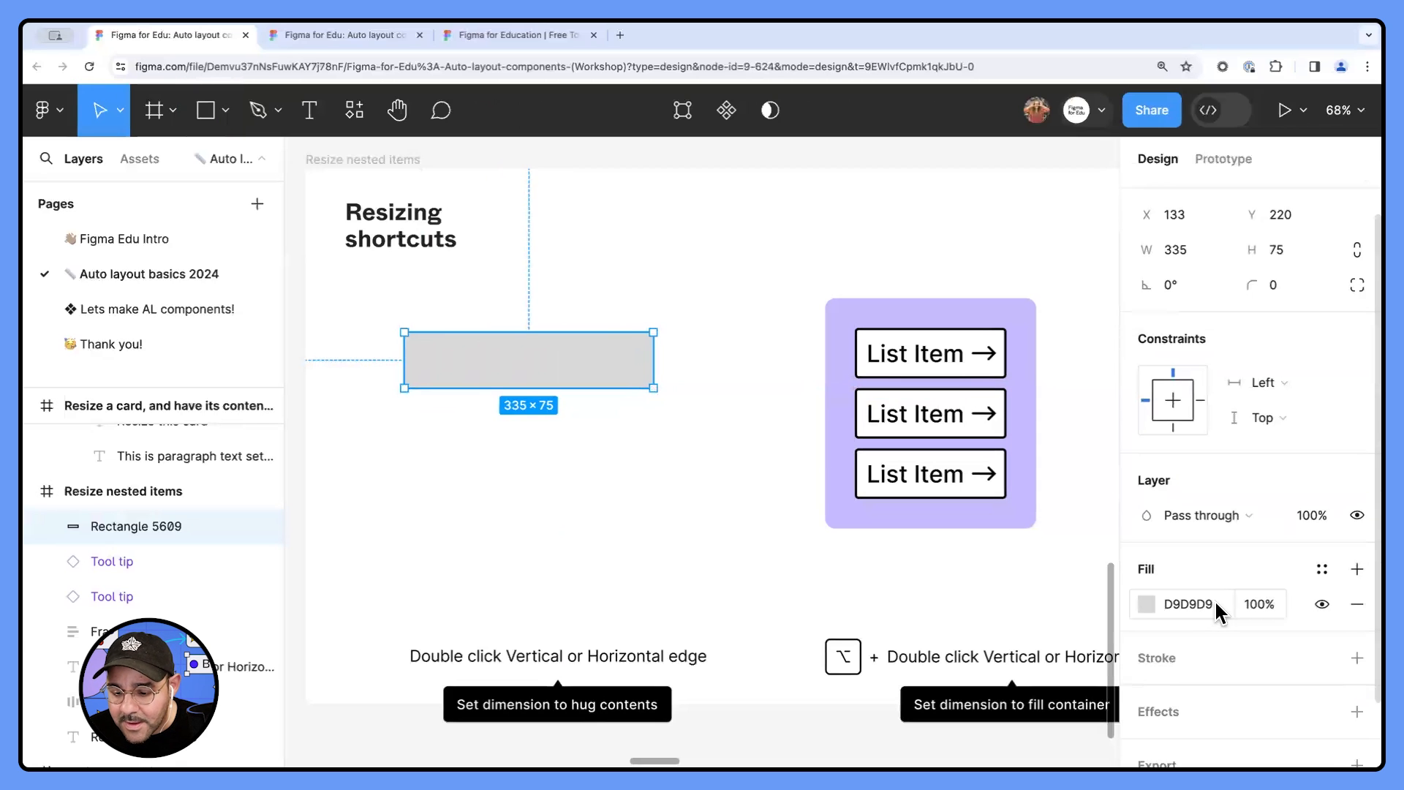
left_click(1166, 651)
left_click(1273, 721)
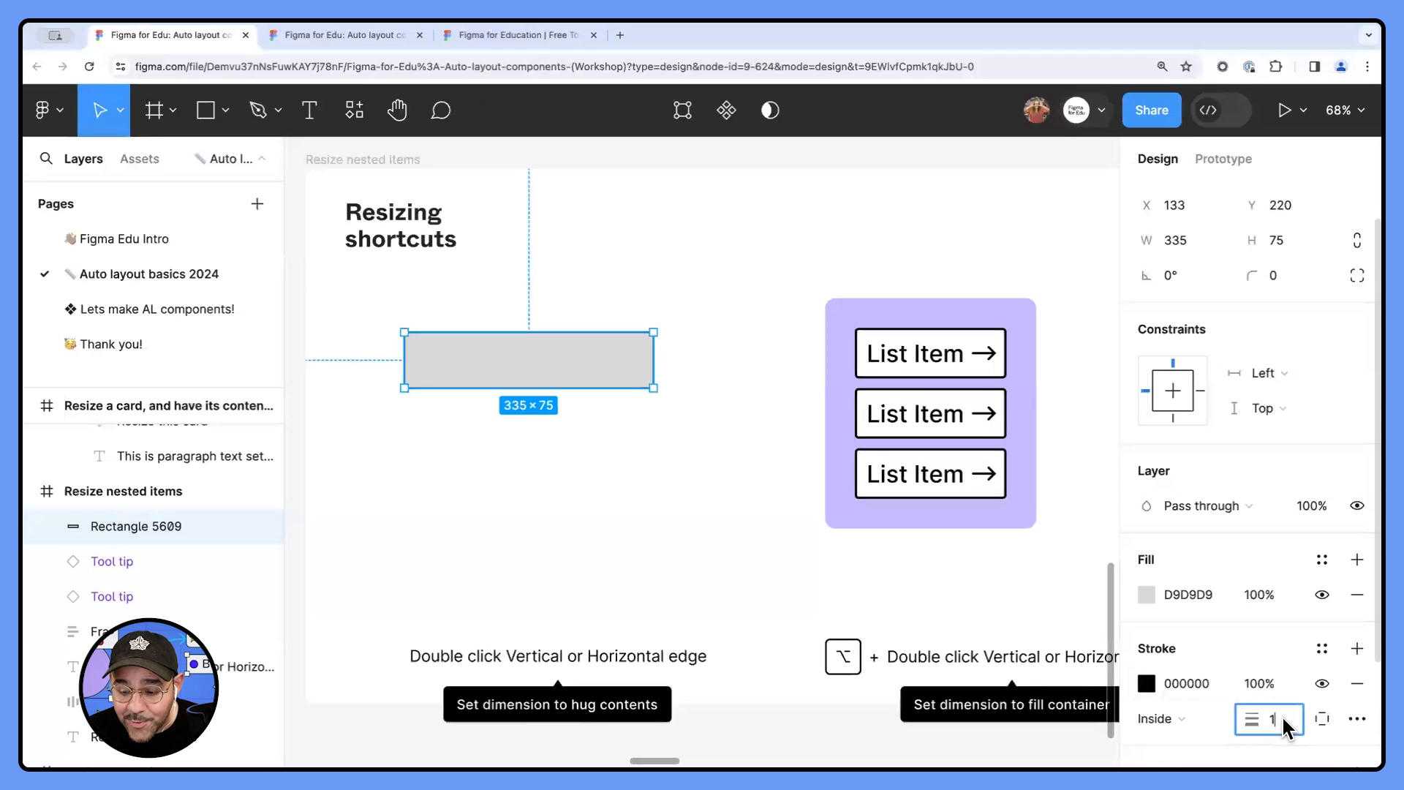
type("3")
key("Return")
left_click(480, 420)
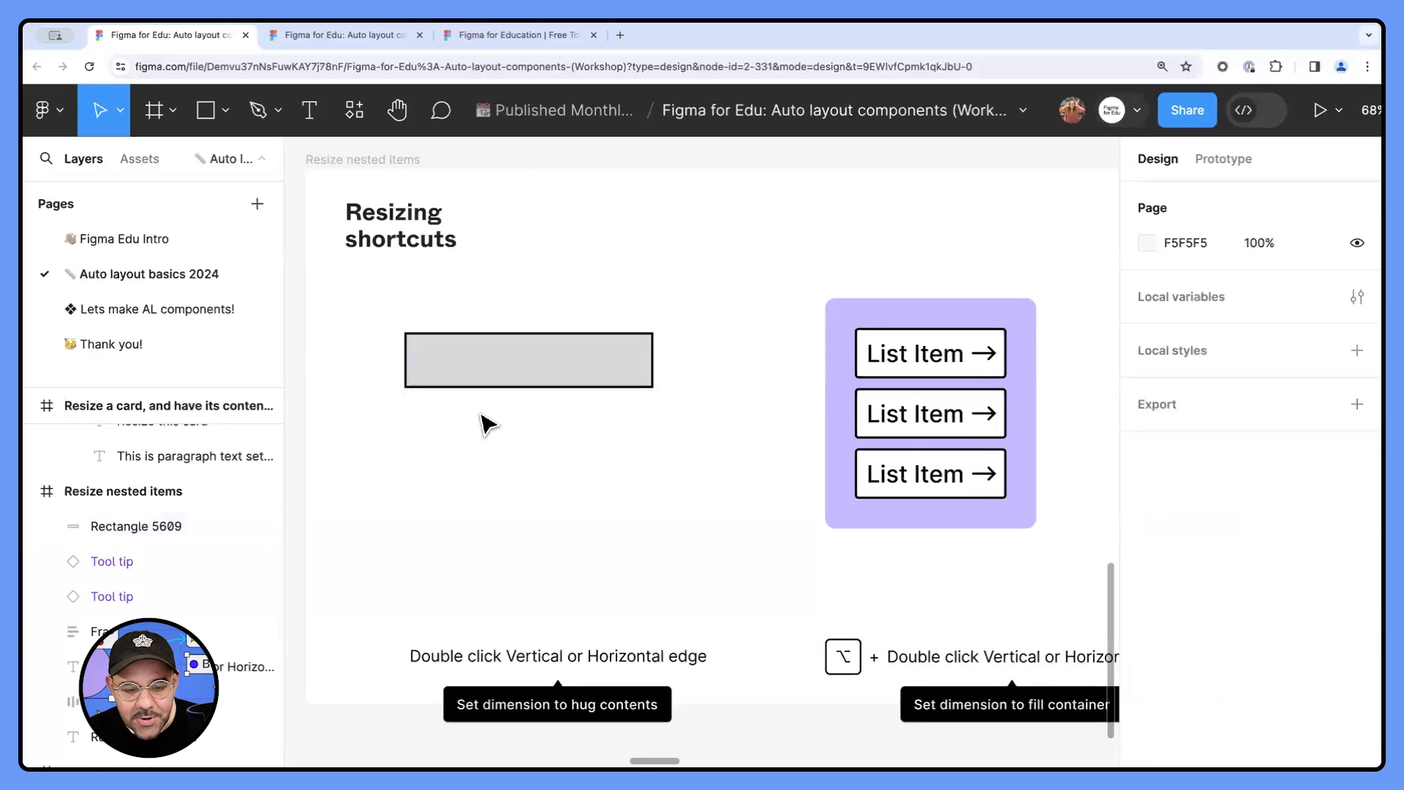
- Add the text "List Item" on the grey rectangle and position it near the rectangle's left side
key("t")
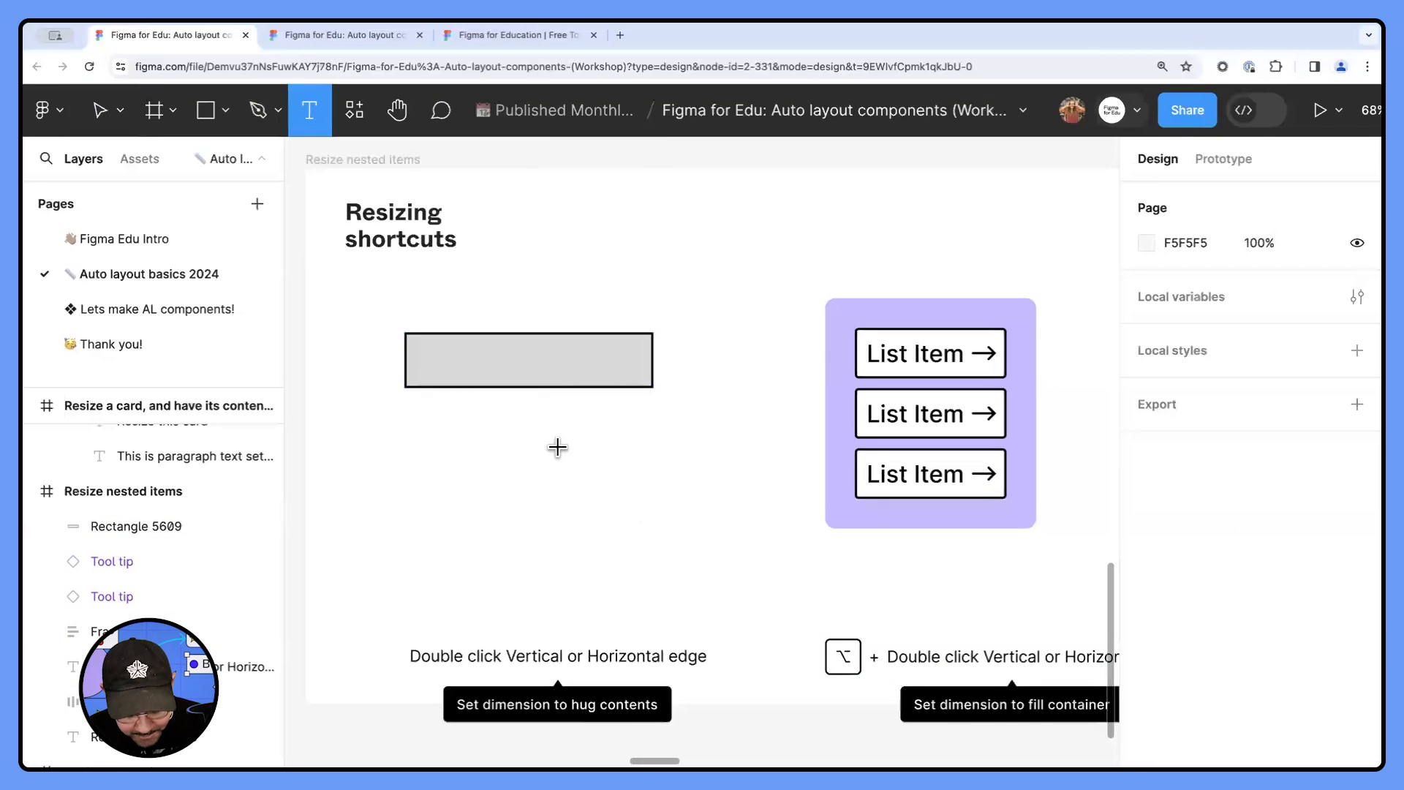
scroll(458, 399, "up", 1)
left_click(452, 362)
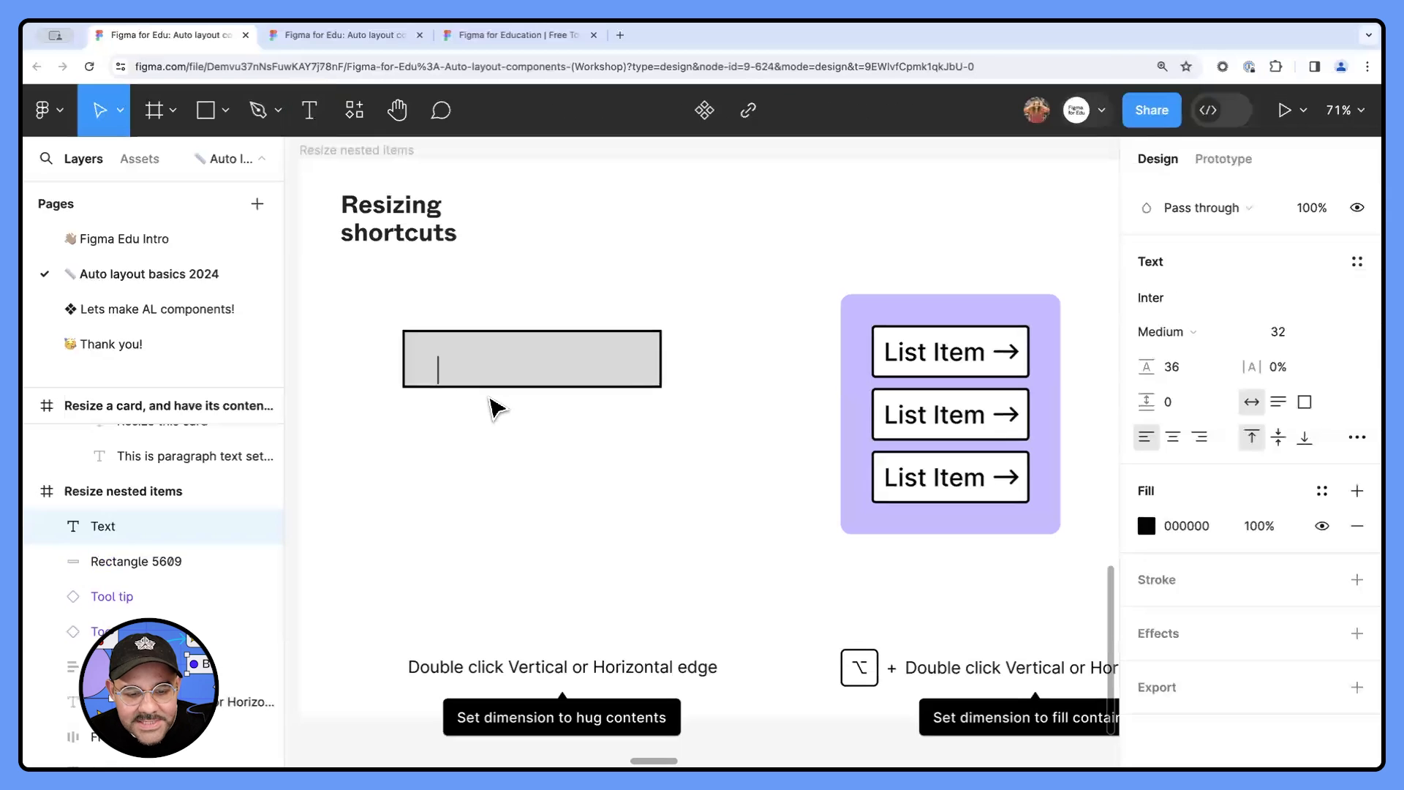
type("List Item")
left_click(495, 404)
left_click_drag(495, 381, 484, 370)
left_click(603, 510)
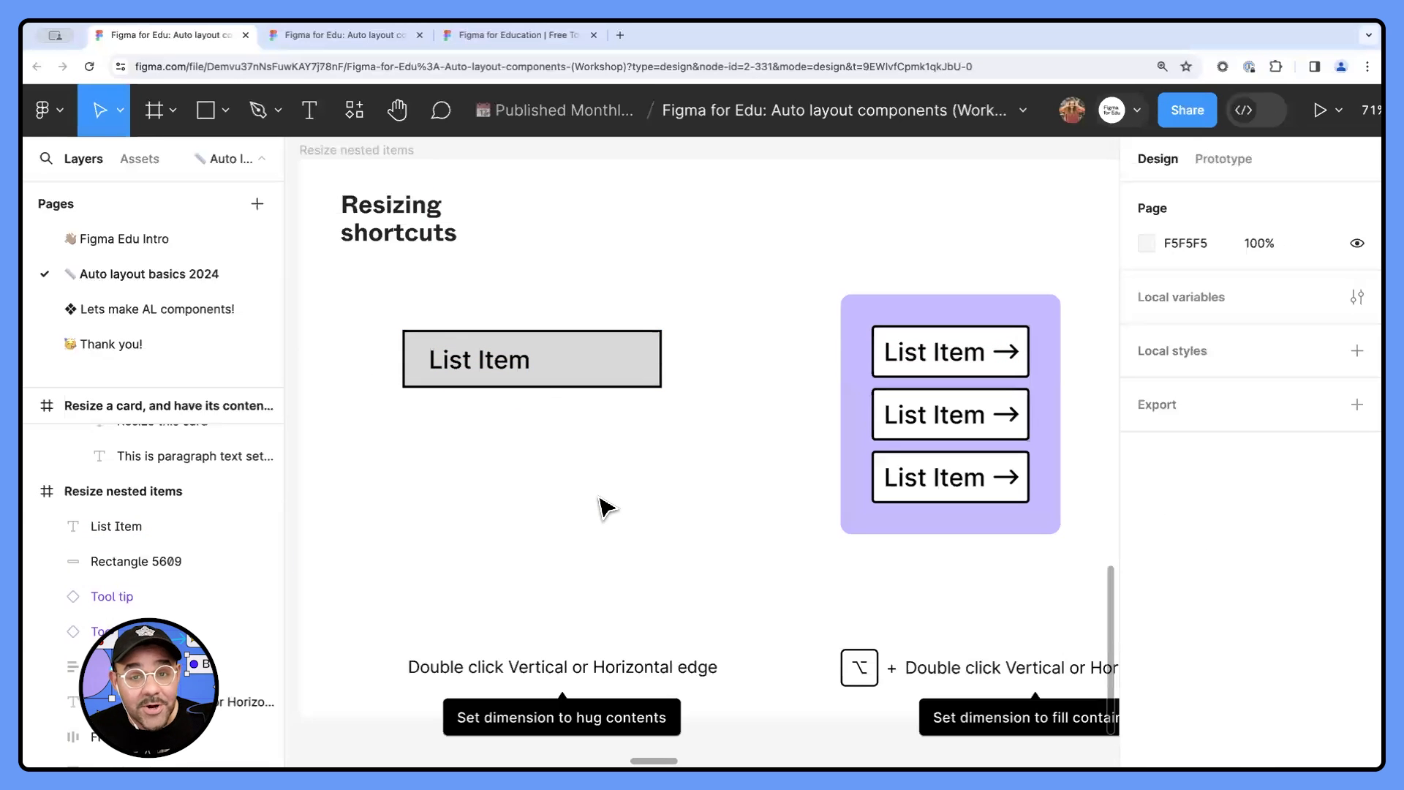
- Draw a right-pointing arrow about 54 × 34 with the Pen tool in the empty area below the grey List Item rectangle
key("p")
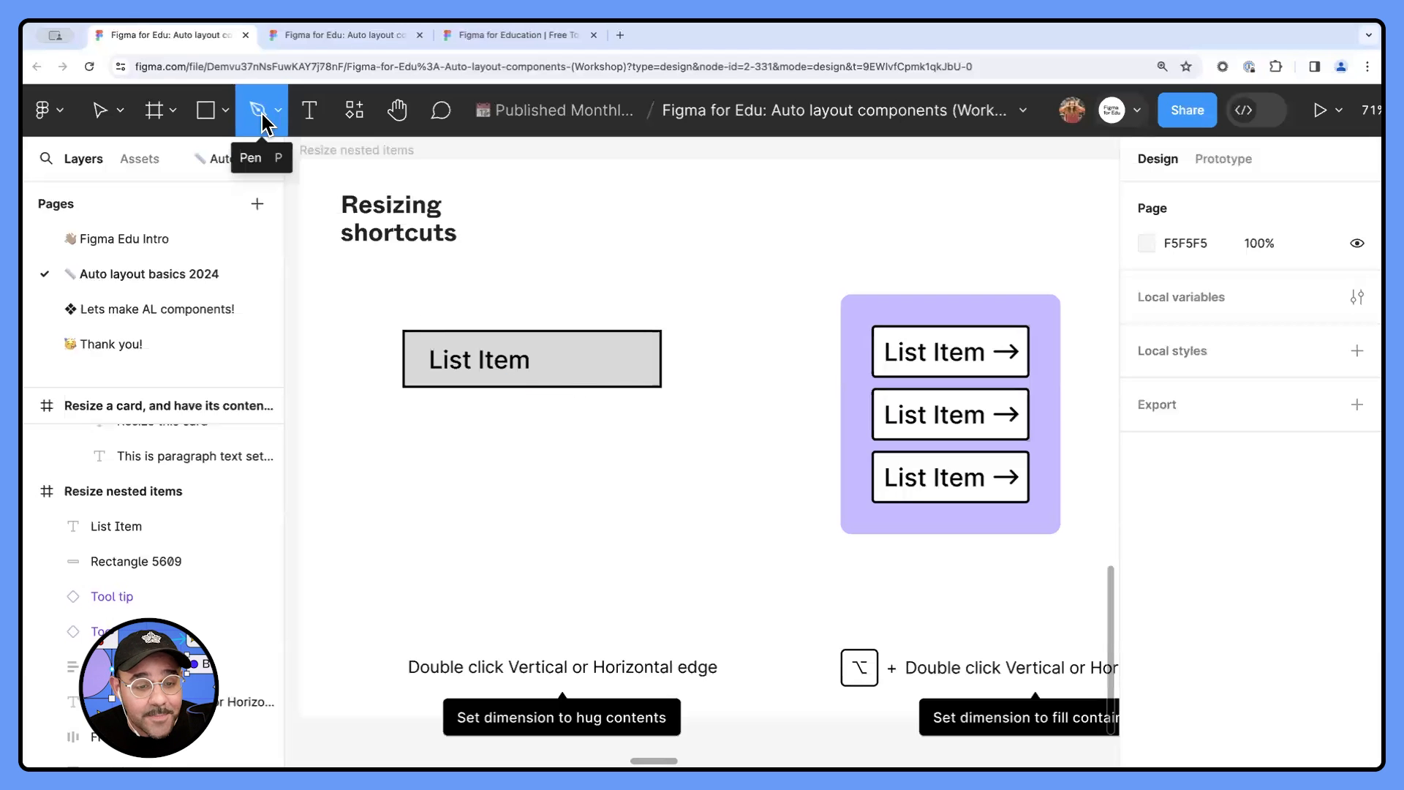
left_click(564, 459)
left_click(605, 459)
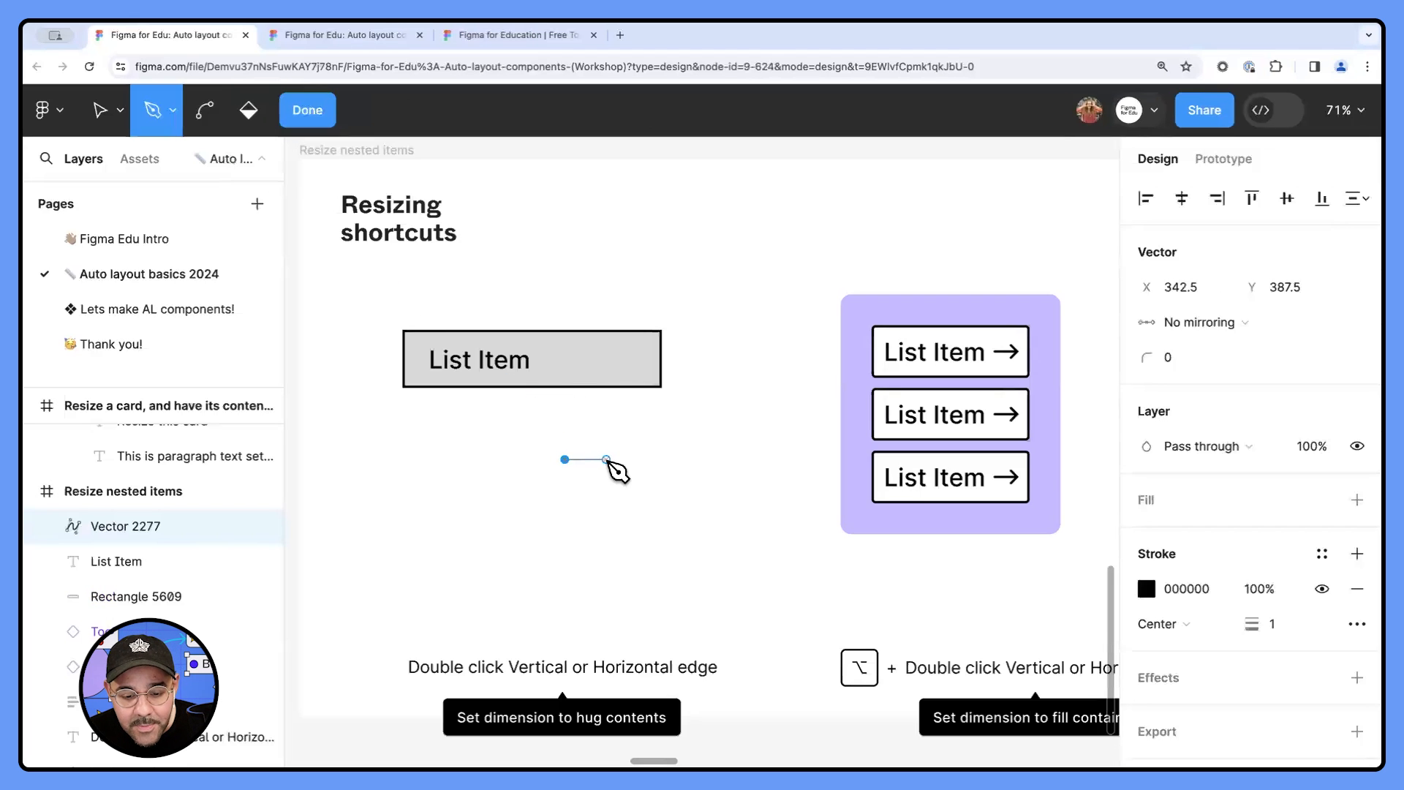
scroll(604, 464, "up", 3)
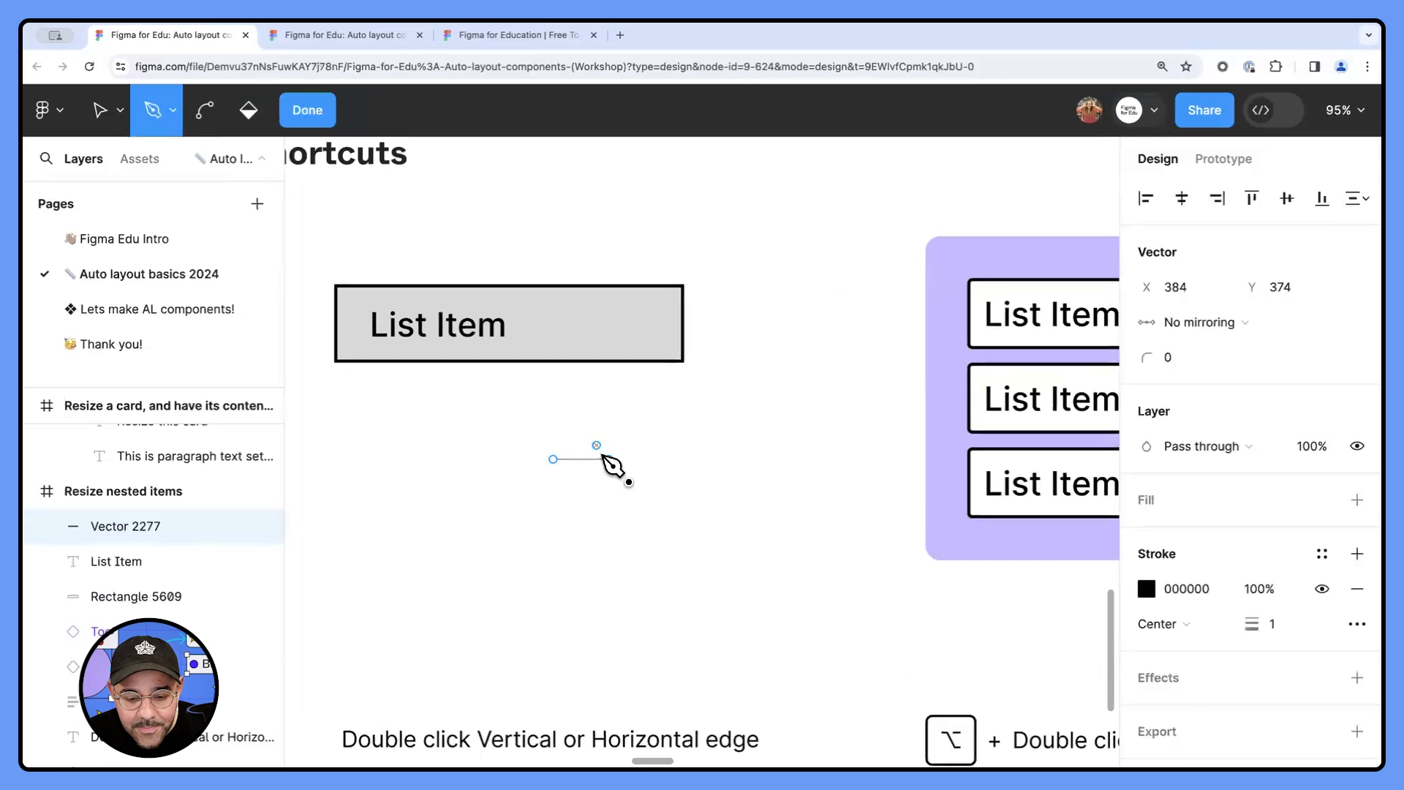
left_click(608, 459)
left_click(591, 442)
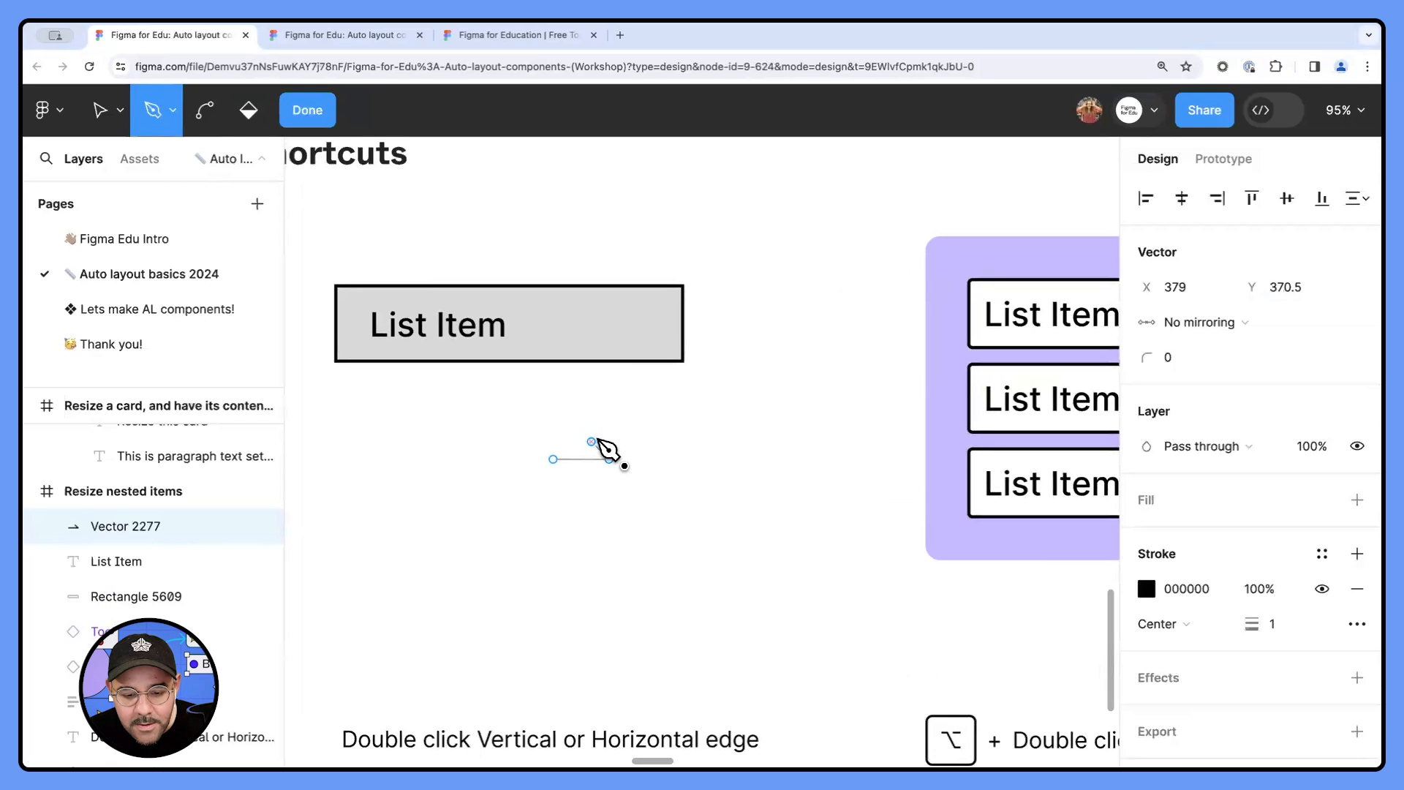
key("Escape")
left_click(609, 459)
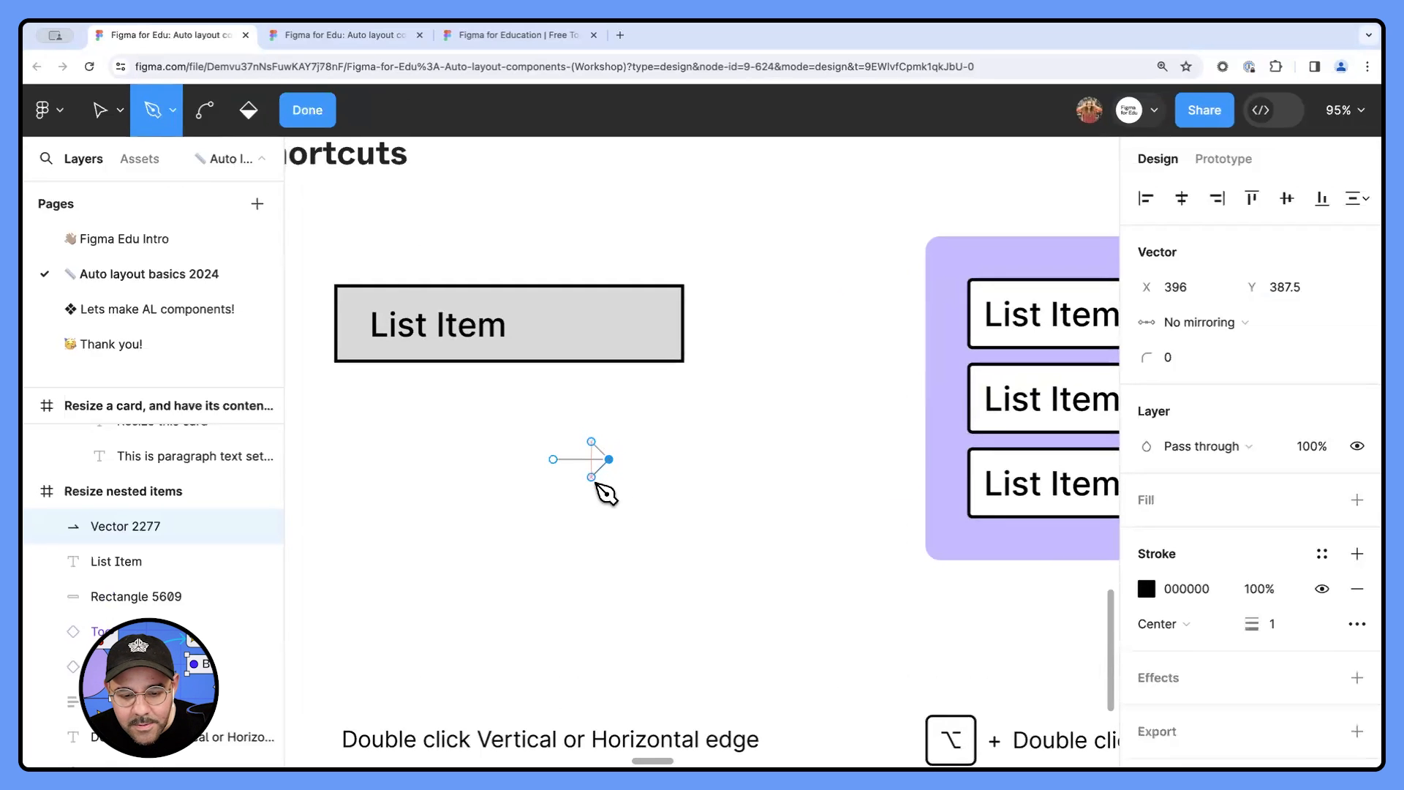
left_click(591, 477)
- Set the arrow's stroke weight to 3 and finish editing the vector
key("v")
left_click(1271, 623)
type("3")
key("Return")
key("Escape")
key("Escape")
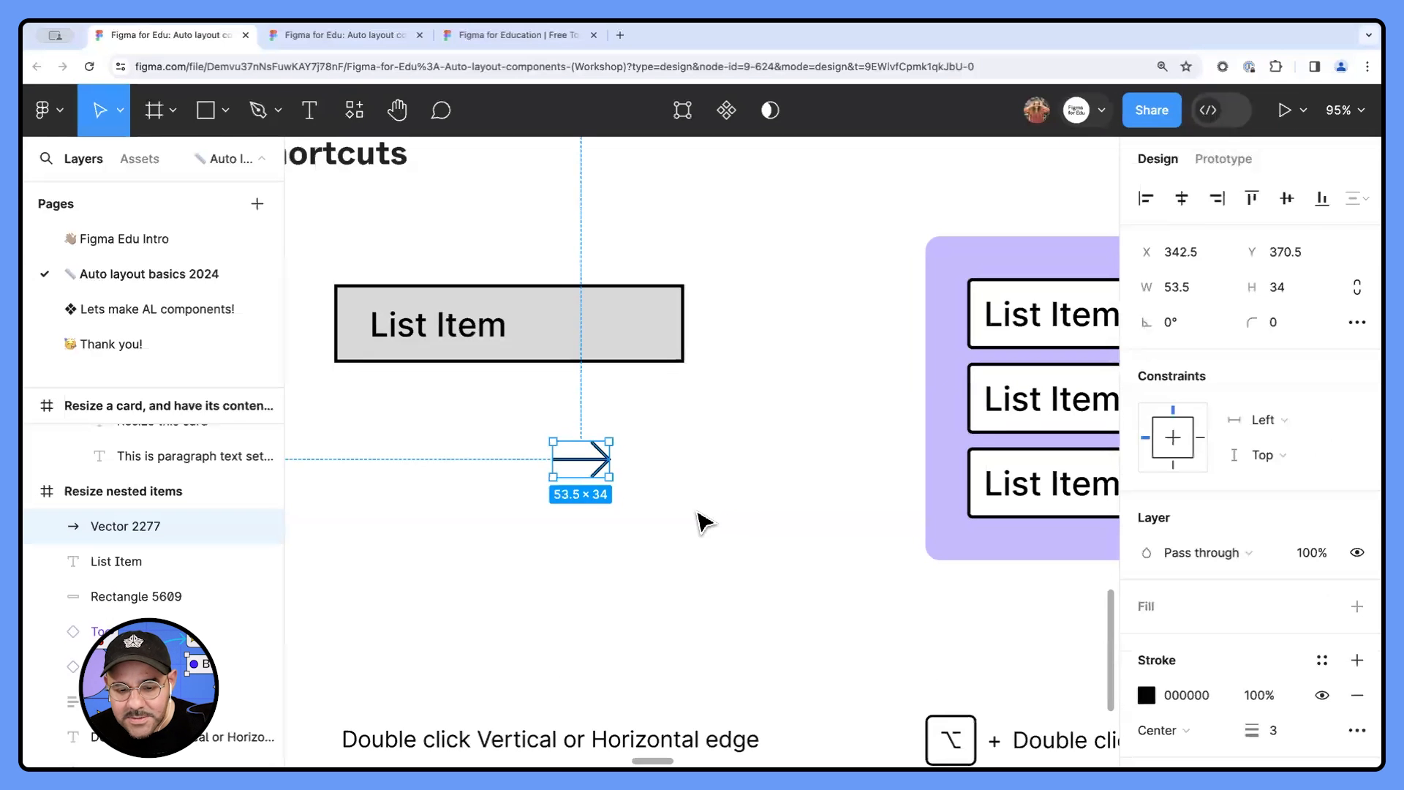
- Move the arrow onto the grey rectangle, beside the List Item text and vertically centred with it
scroll(695, 522, "down", 1)
scroll(658, 519, "right", 1)
left_click_drag(539, 476, 533, 363)
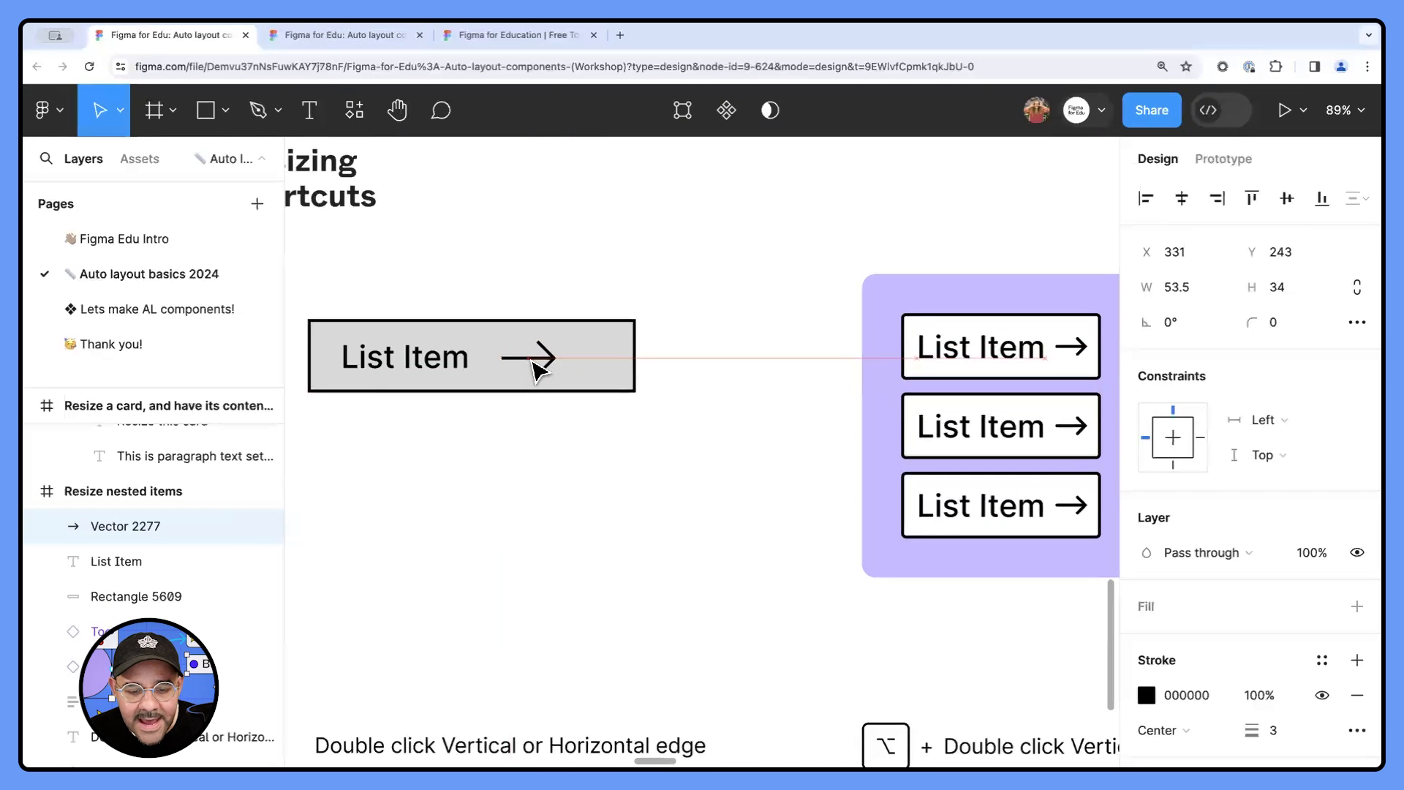
left_click(529, 449)
scroll(527, 451, "left", 3)
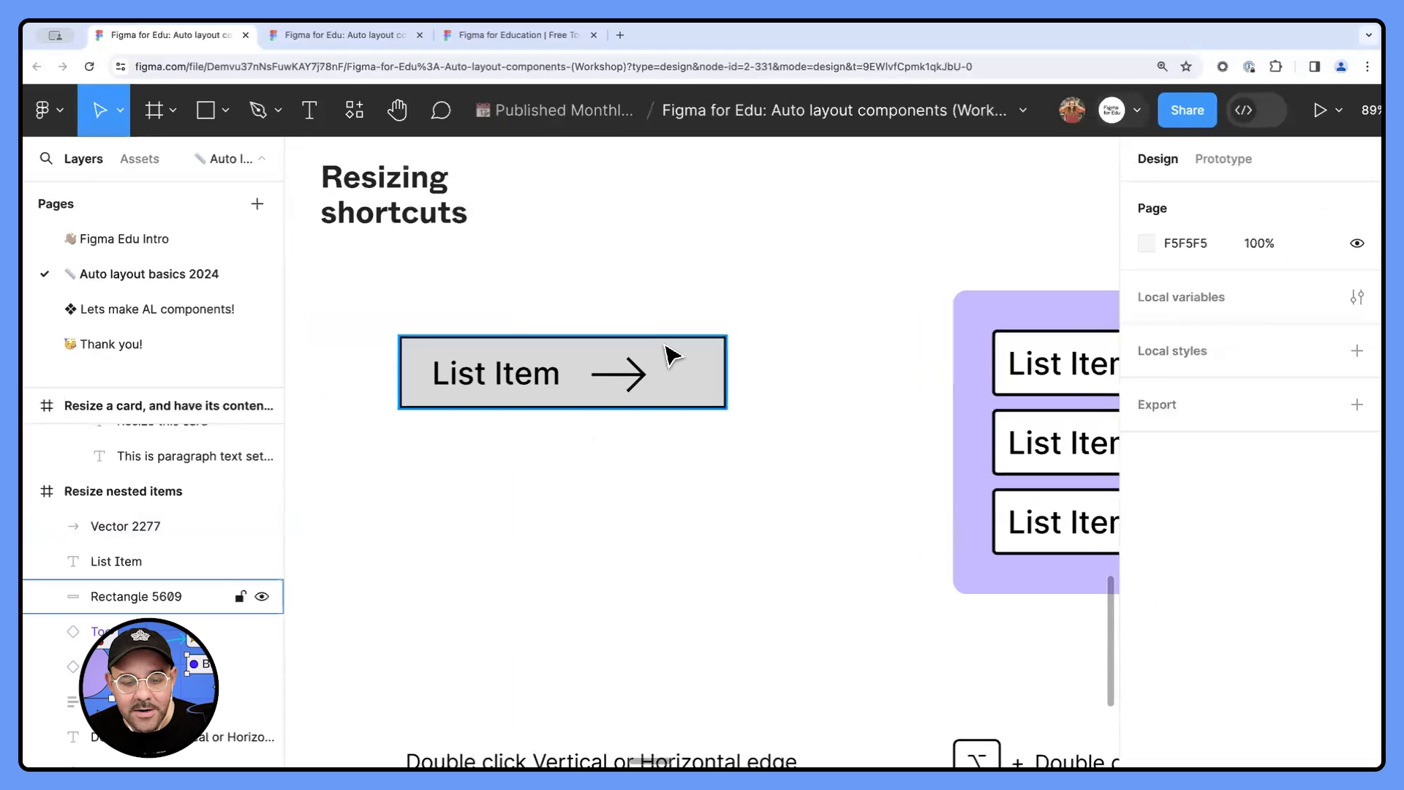
- Wrap the arrow, the List Item text and the grey rectangle together in an auto layout frame
left_click(638, 377)
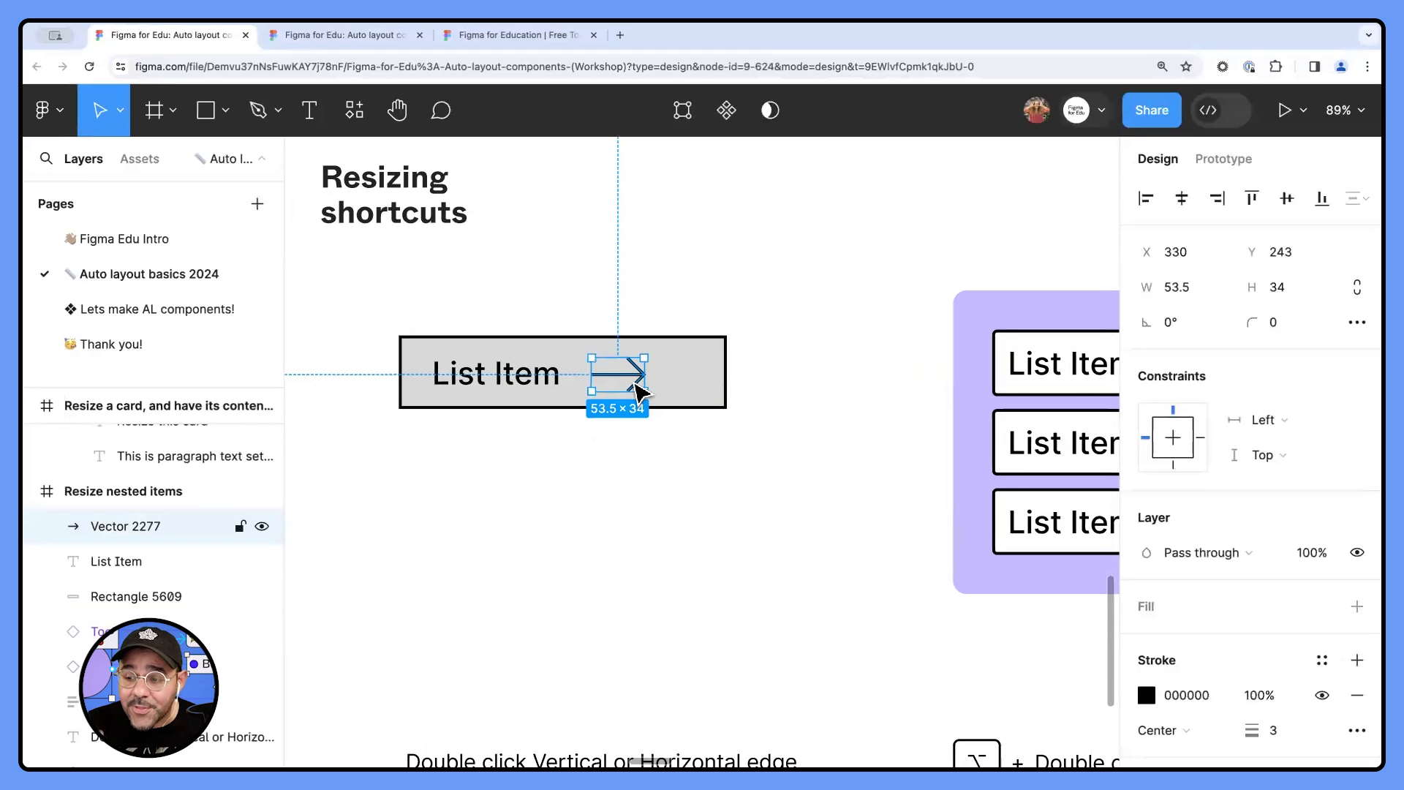
left_click_drag(678, 294, 393, 495)
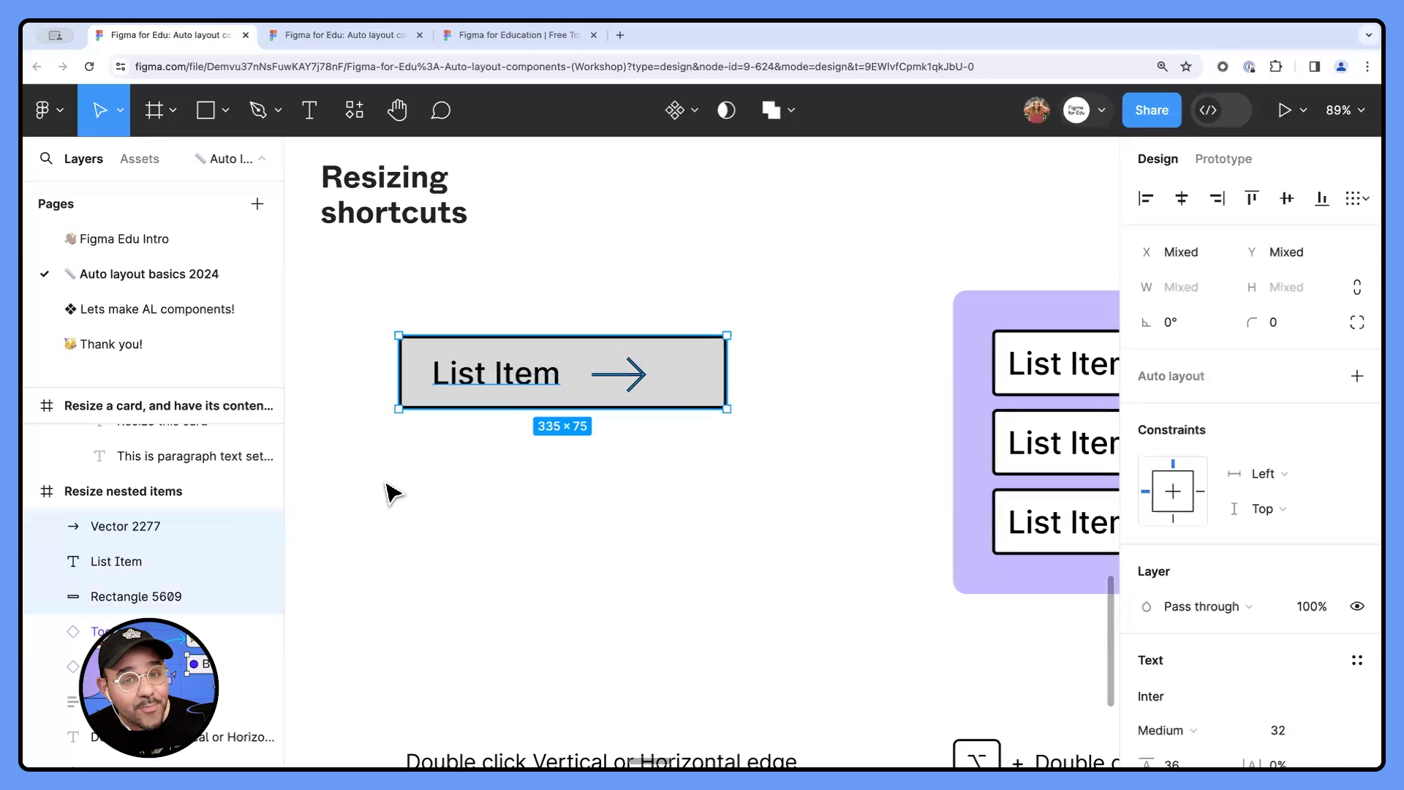
key("shift+a")
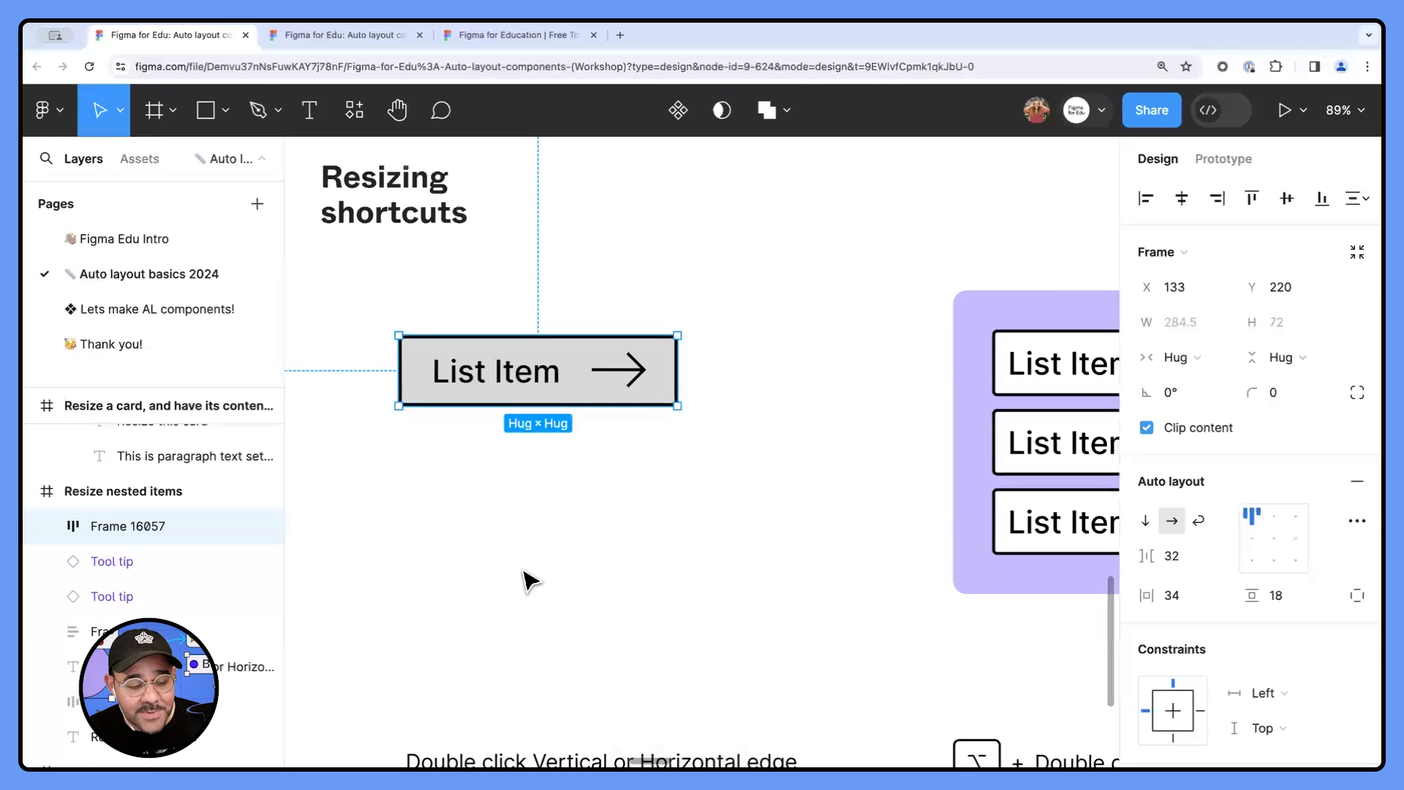
- Expand the new auto layout frame's layers and rename its vector layer as Arrow
left_click(46, 526)
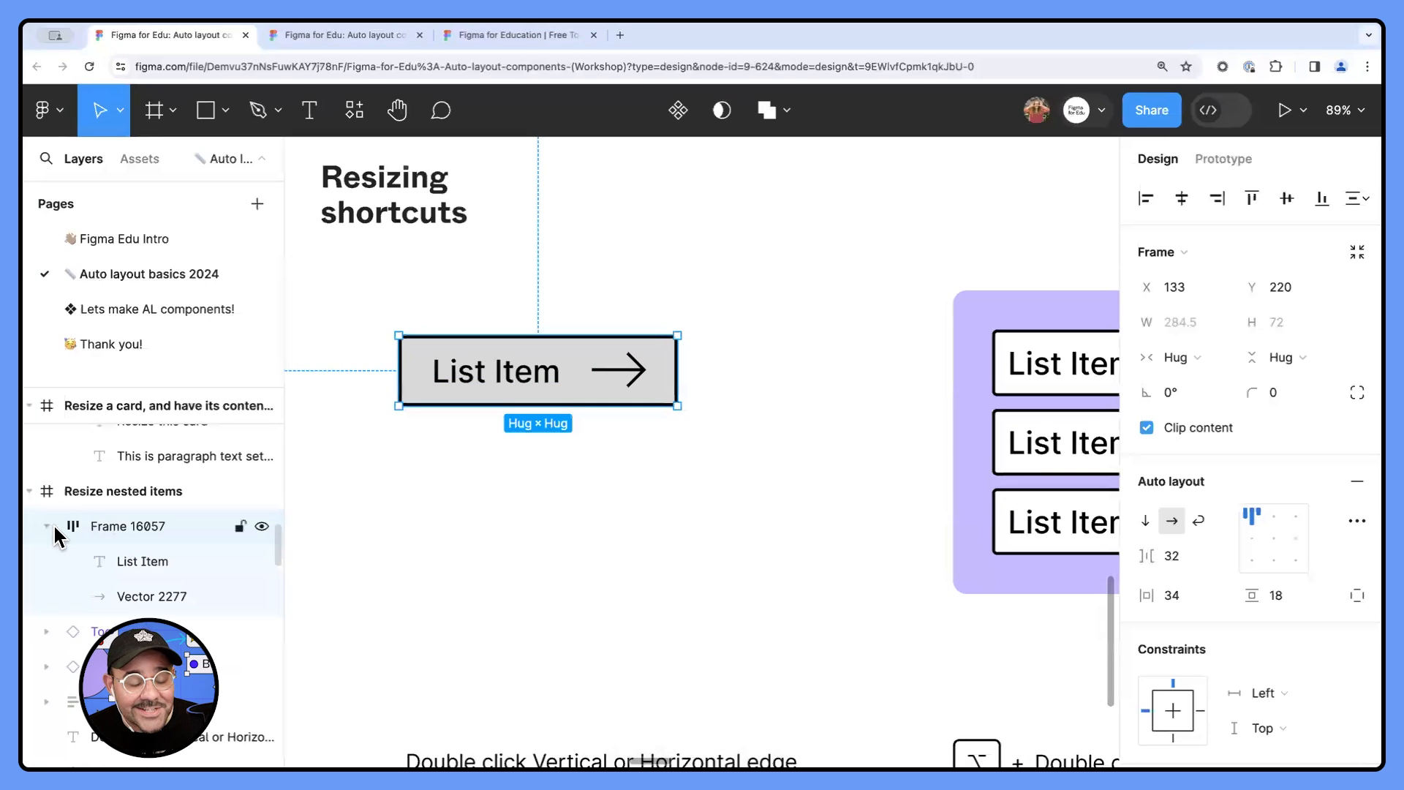
scroll(60, 545, "down", 1)
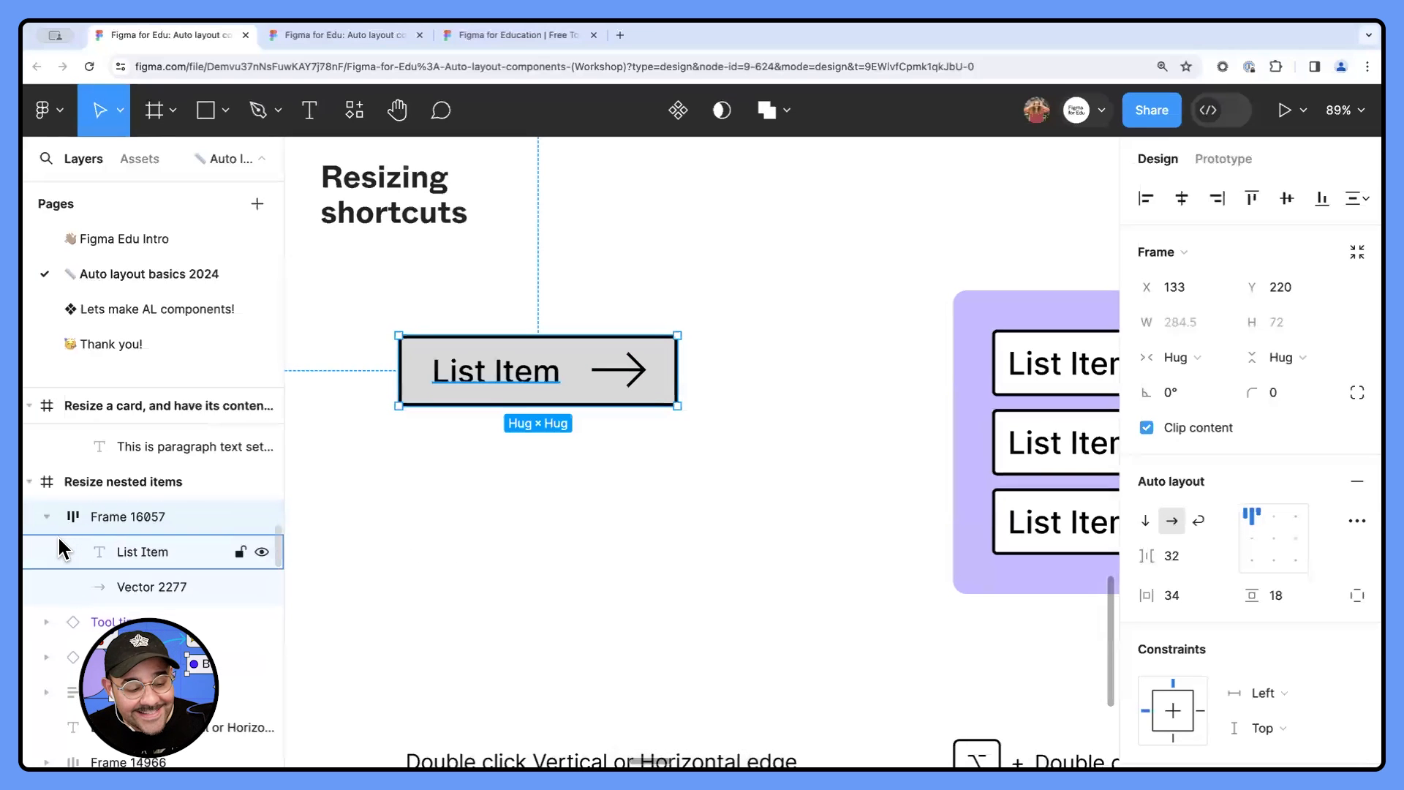
left_click(158, 551)
left_click(165, 589)
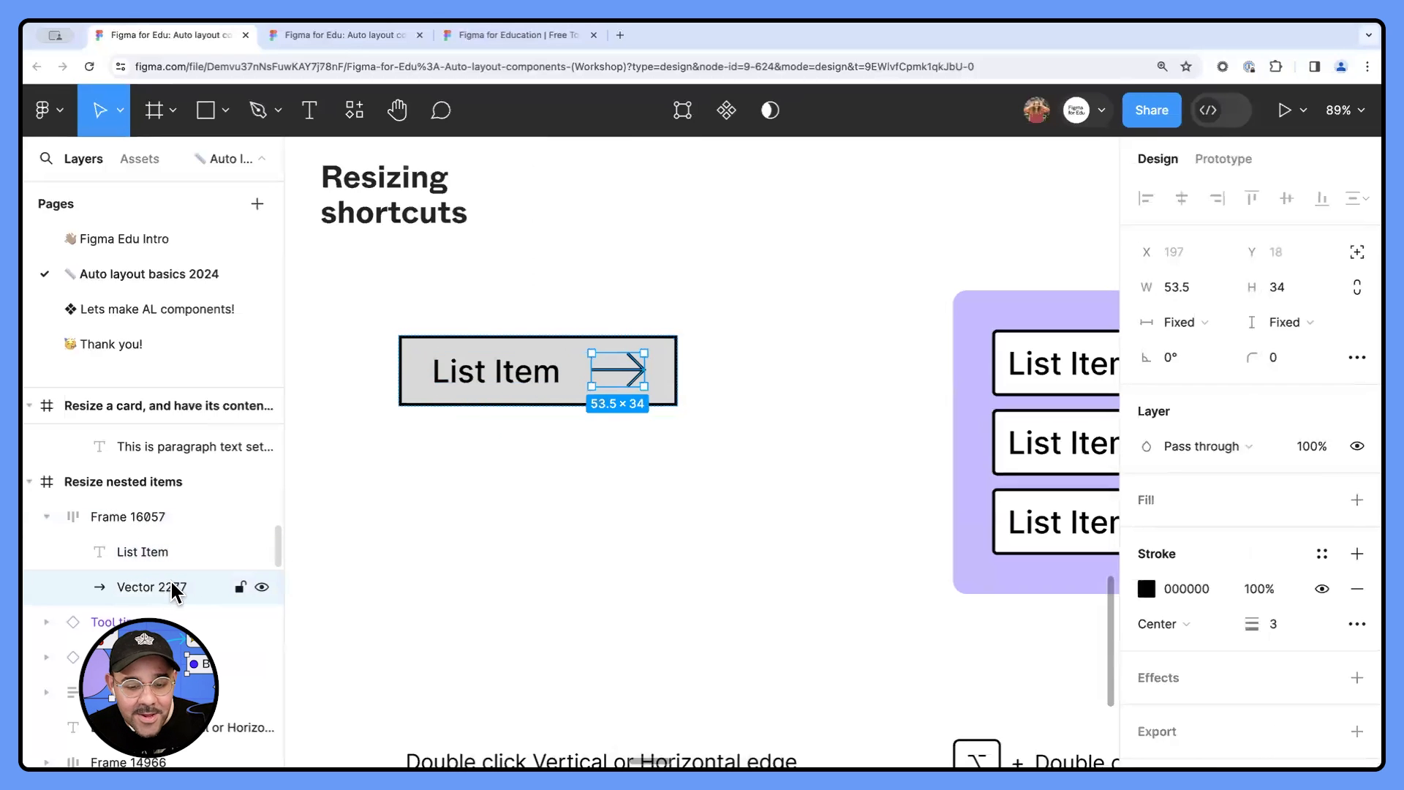
double_click(170, 587)
type("arrow")
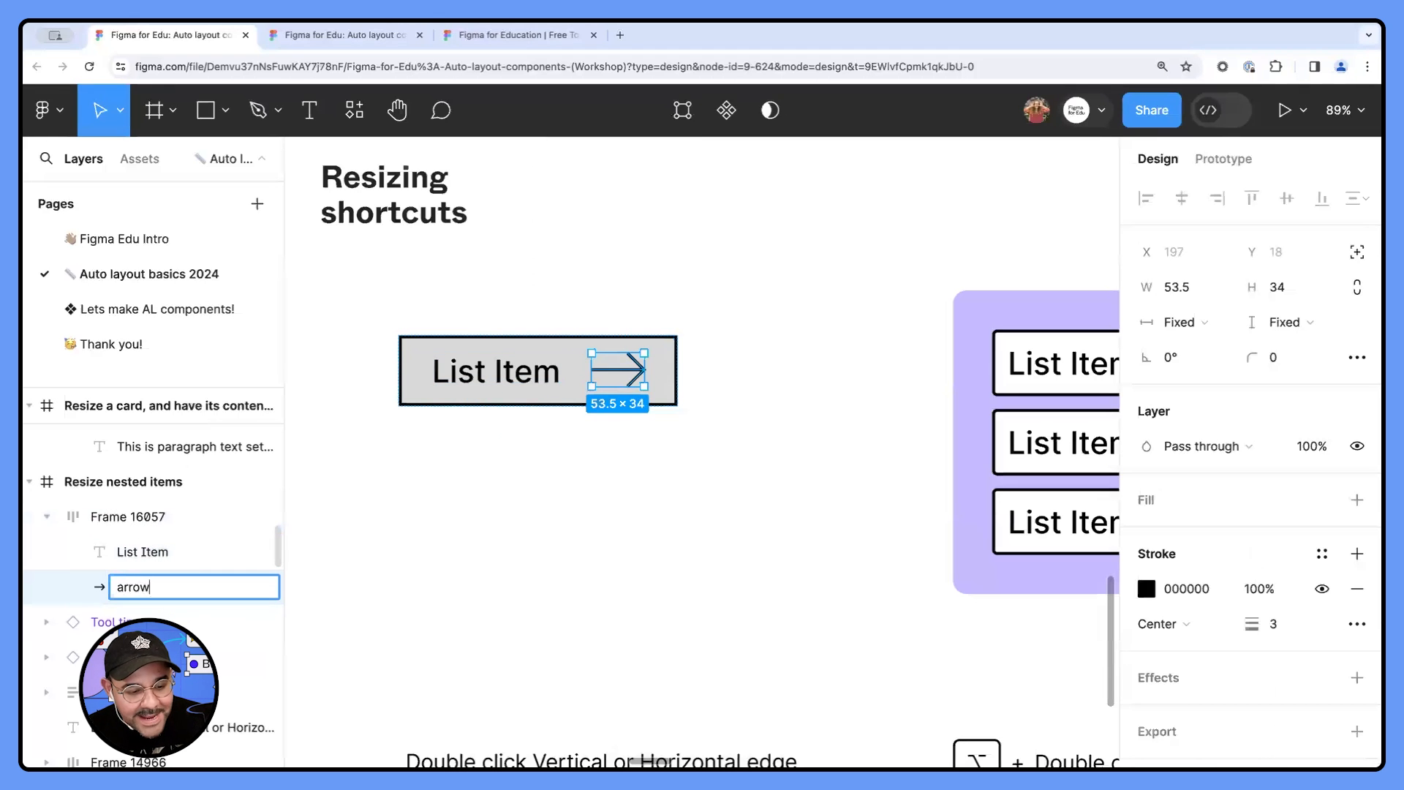
key("Return")
left_click(156, 515)
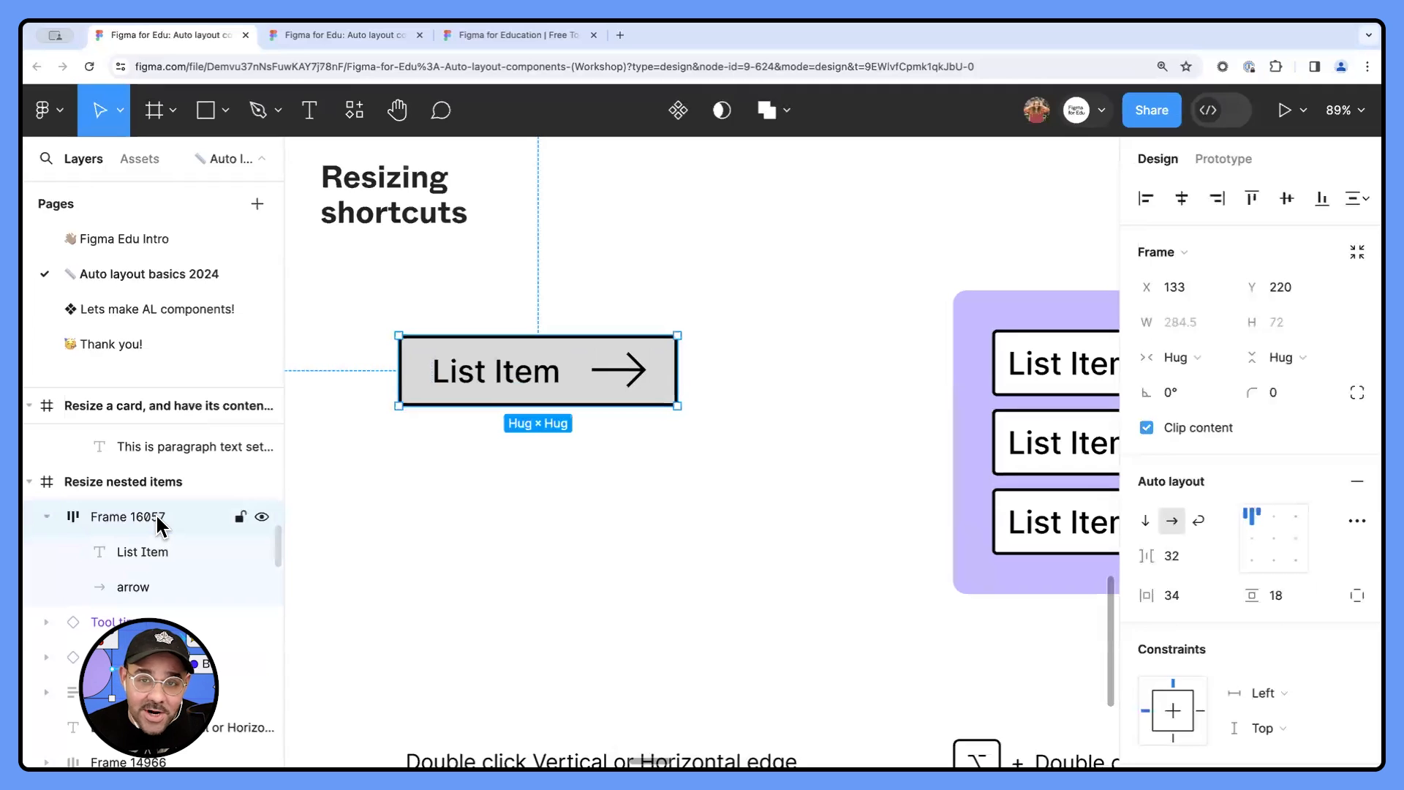
double_click(156, 516)
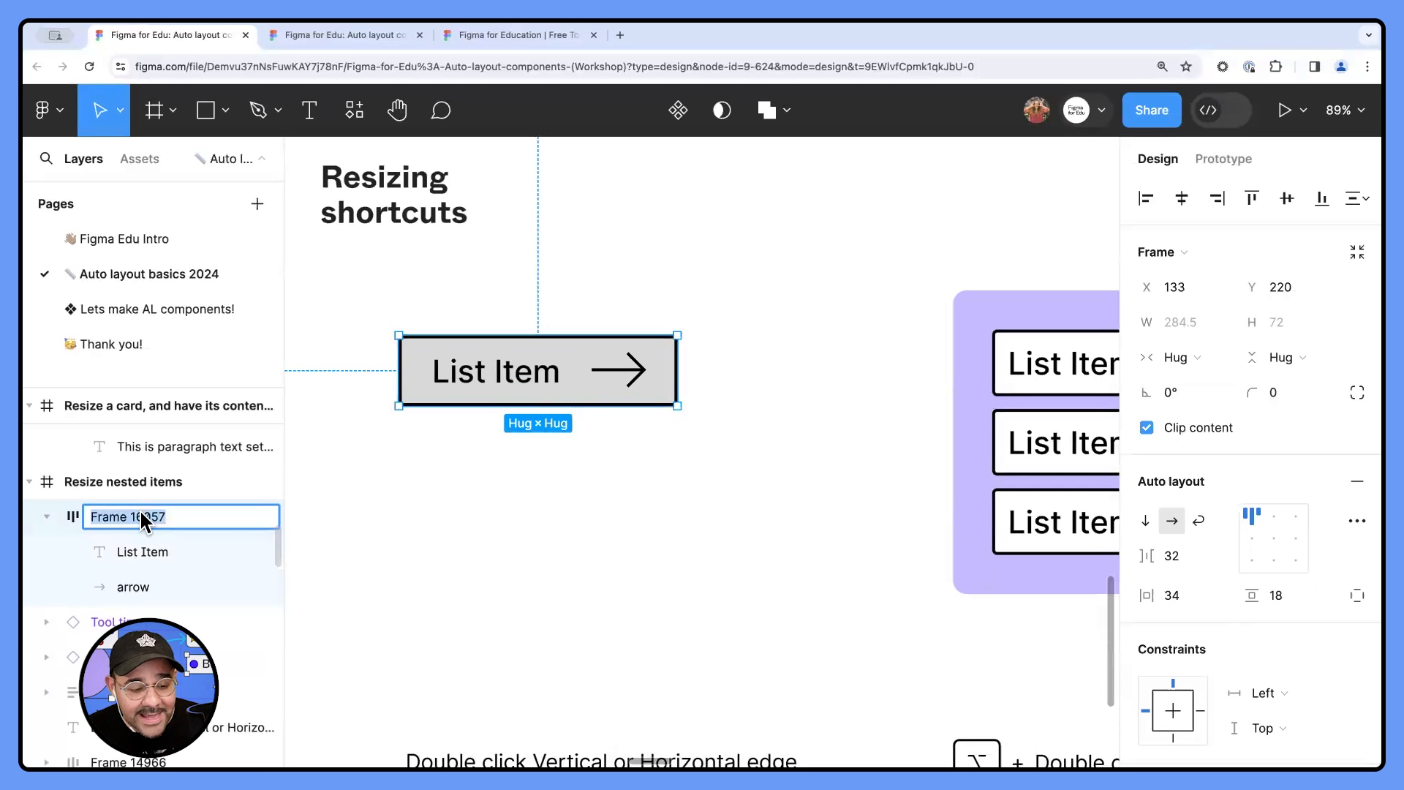
double_click(133, 587)
type("Arrow")
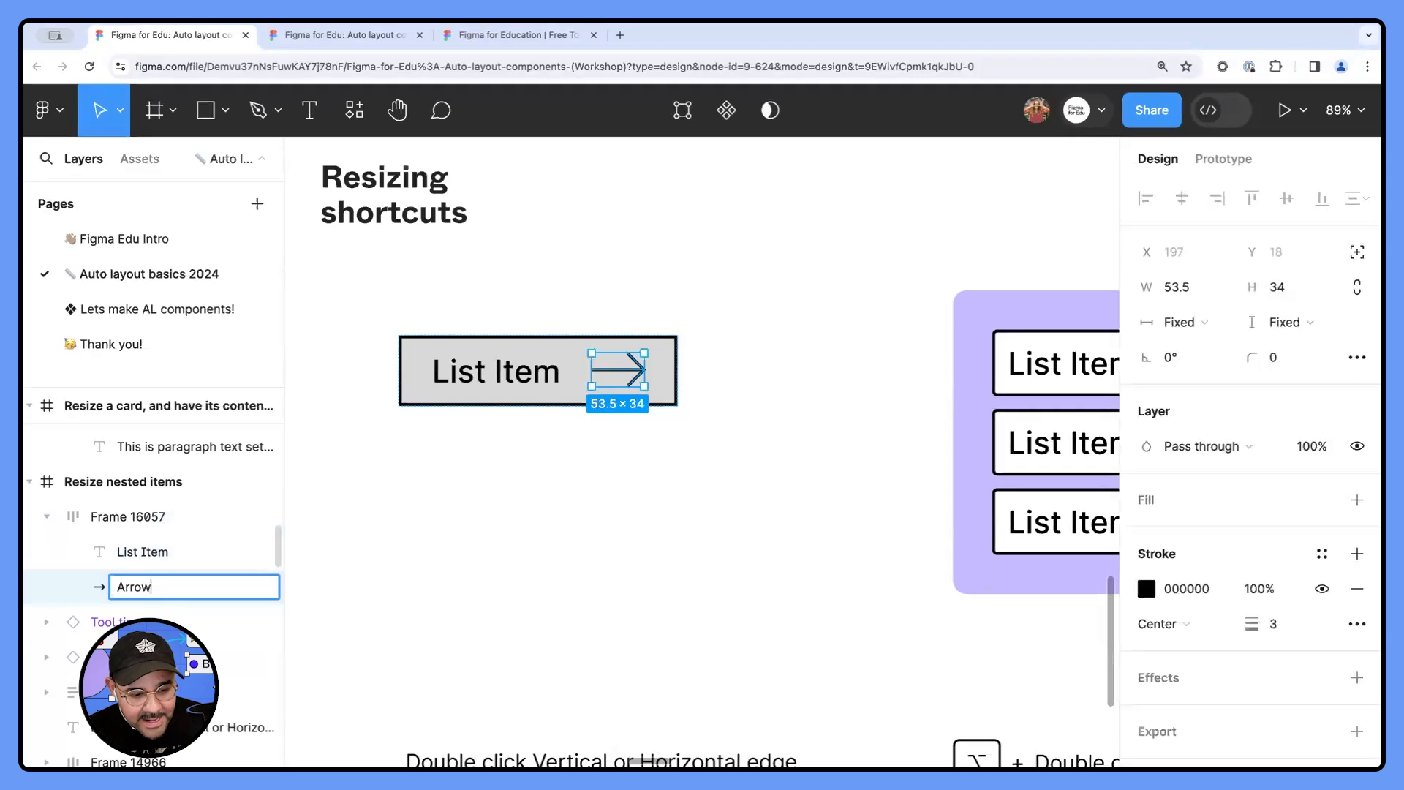
key("Return")
- Rename the new auto layout frame as Liste Item Menu Button
double_click(143, 516)
type("Li")
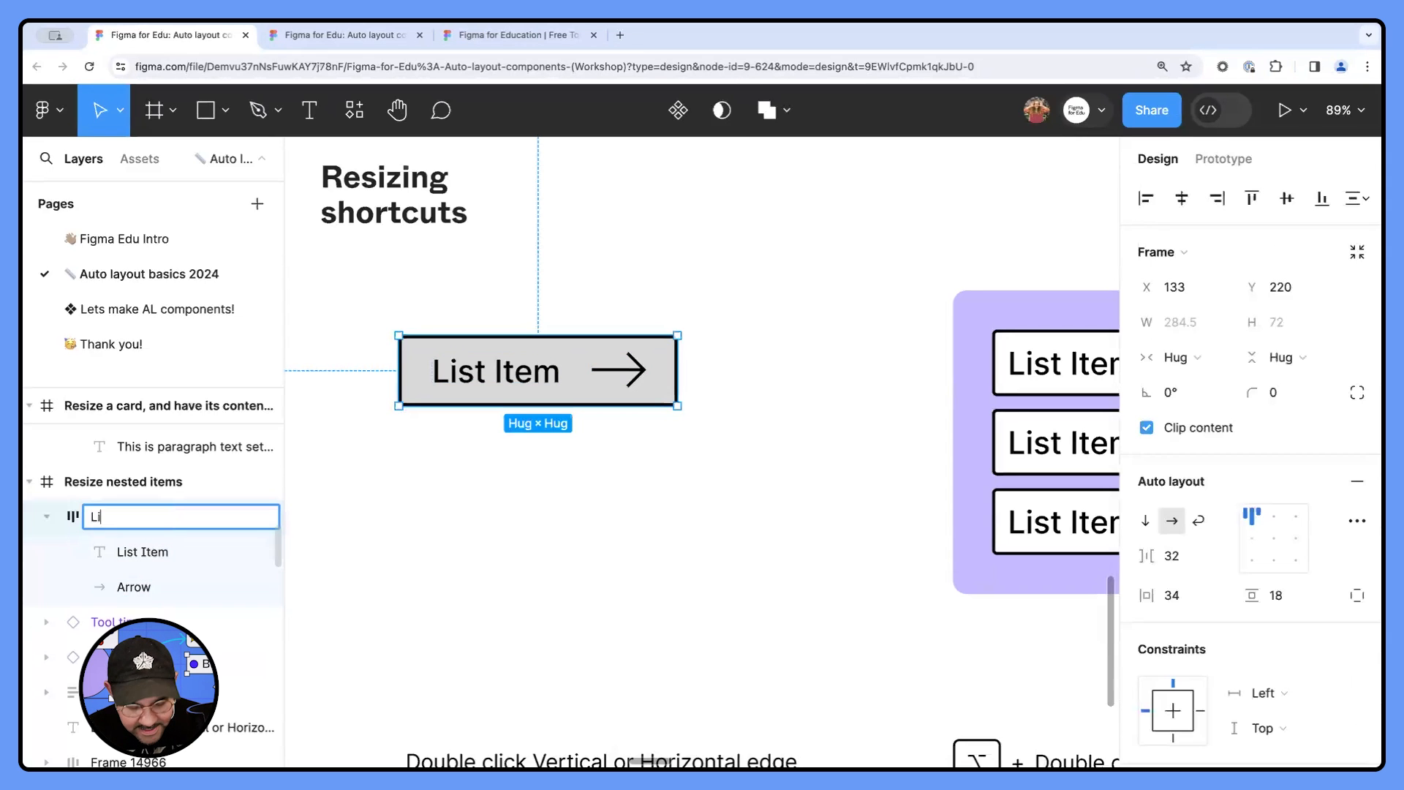
type("ste Item Button")
key("BackSpace")
key("BackSpace")
key("BackSpace")
key("BackSpace")
key("BackSpace")
key("BackSpace")
type("Menu Button")
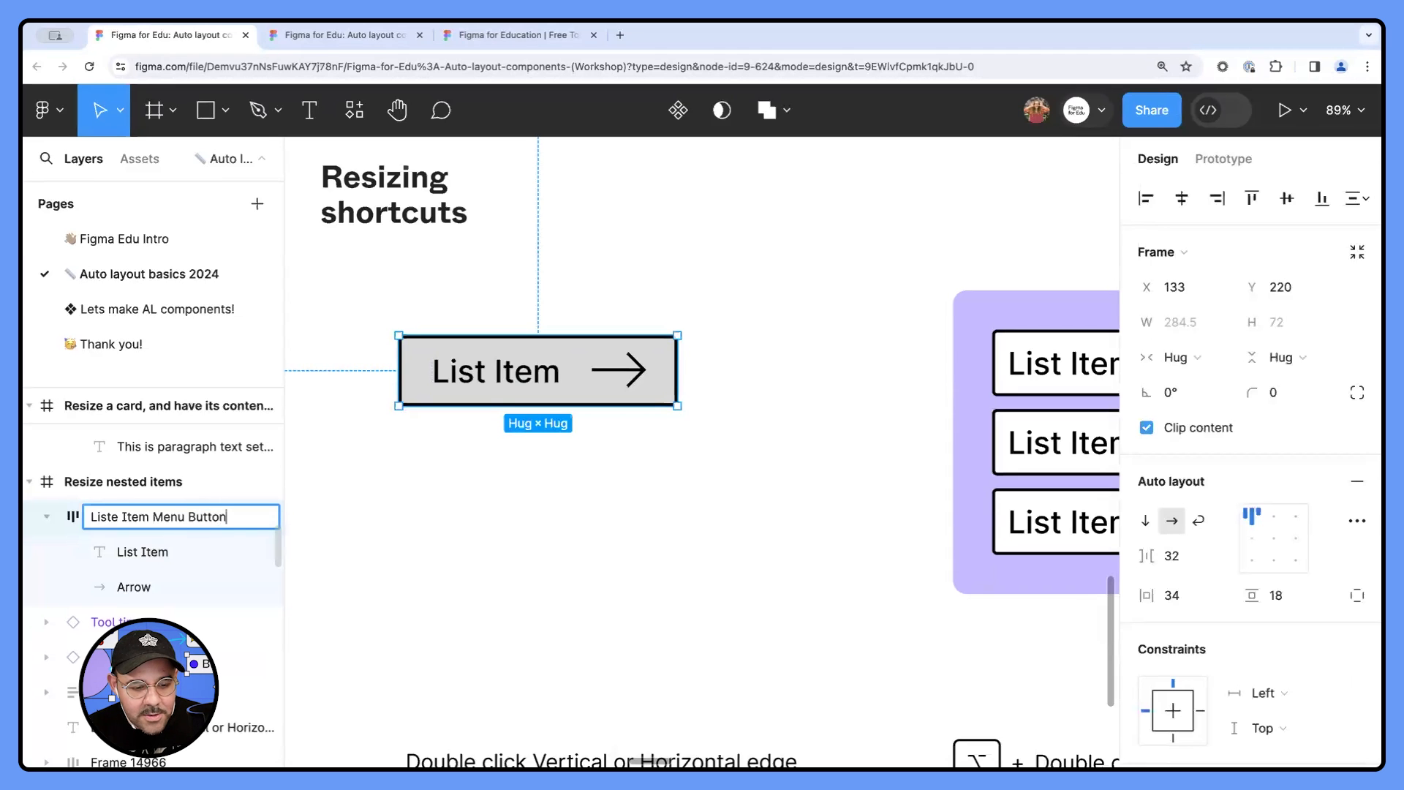
key("Return")
- Stretch the menu button frame to a width of about 407 and set its horizontal resizing back to Hug contents
left_click(547, 505)
left_click(593, 388)
scroll(599, 432, "down", 2)
scroll(614, 431, "right", 1)
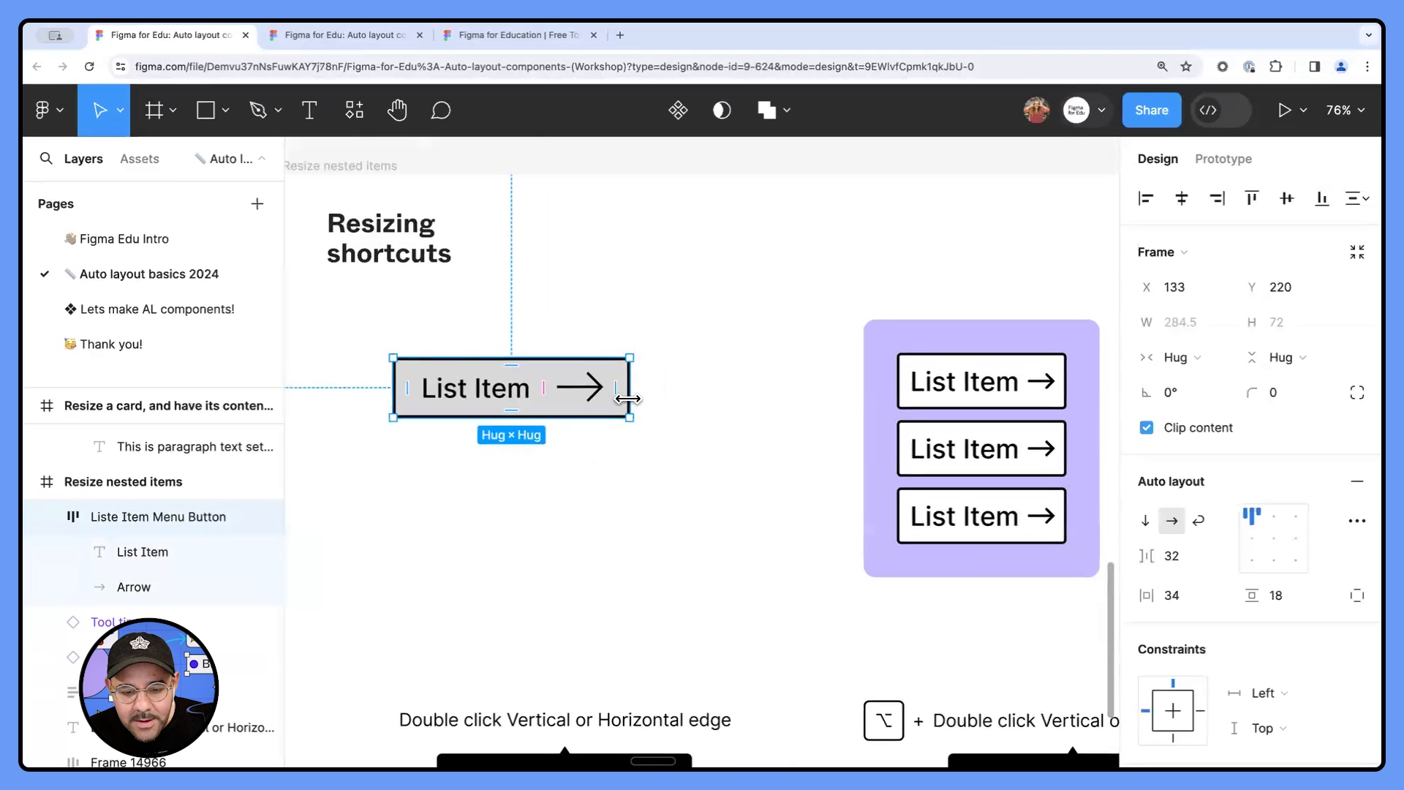
left_click_drag(632, 400, 726, 400)
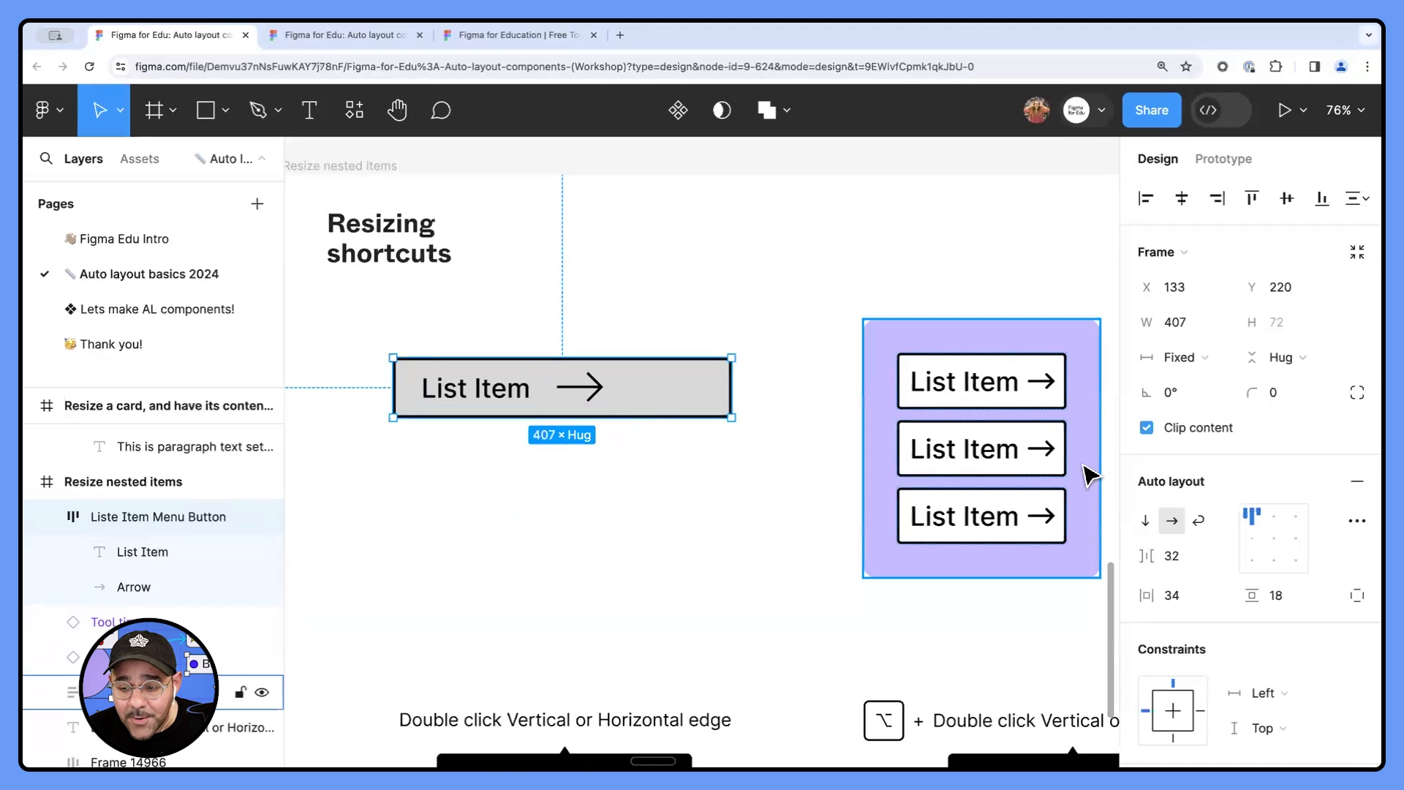
left_click(1191, 358)
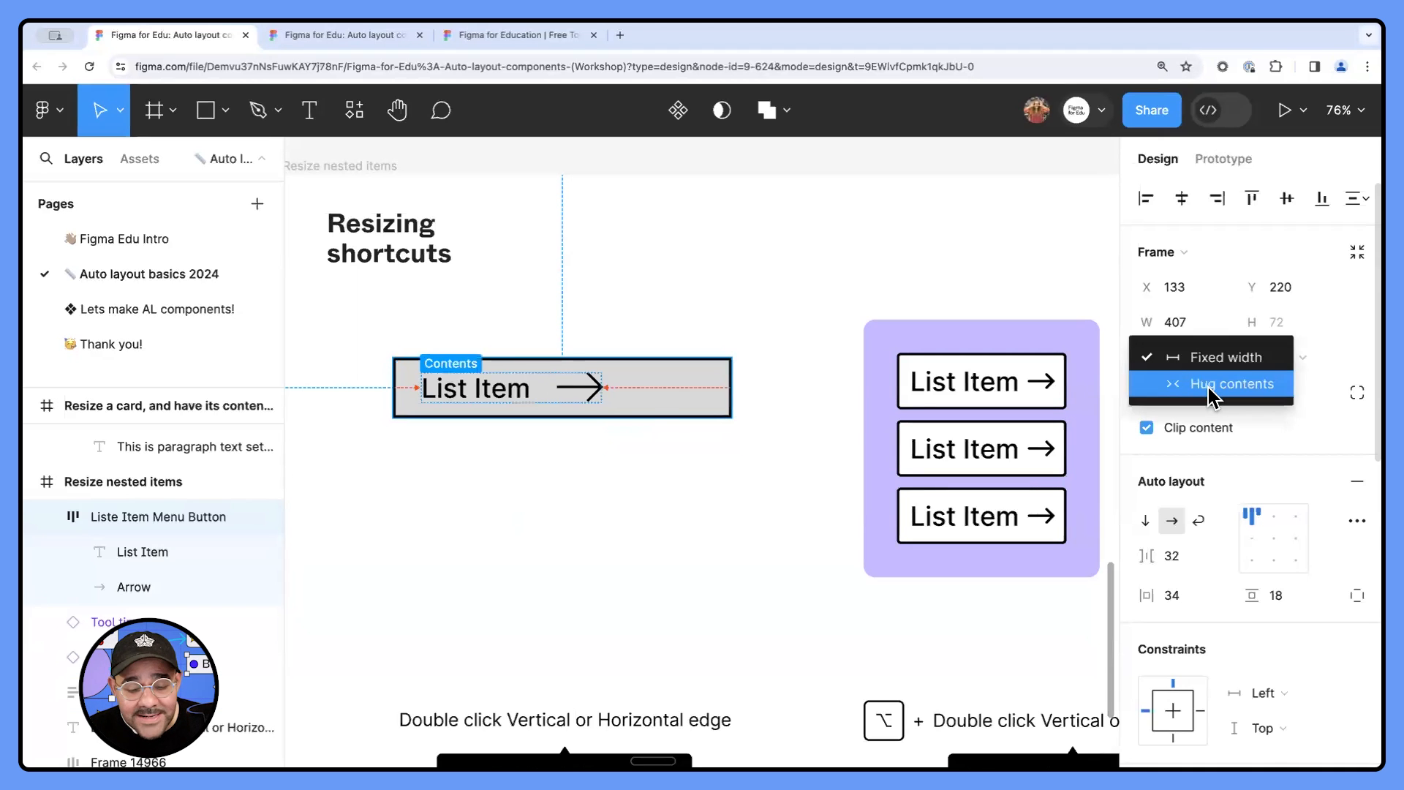
left_click(1209, 384)
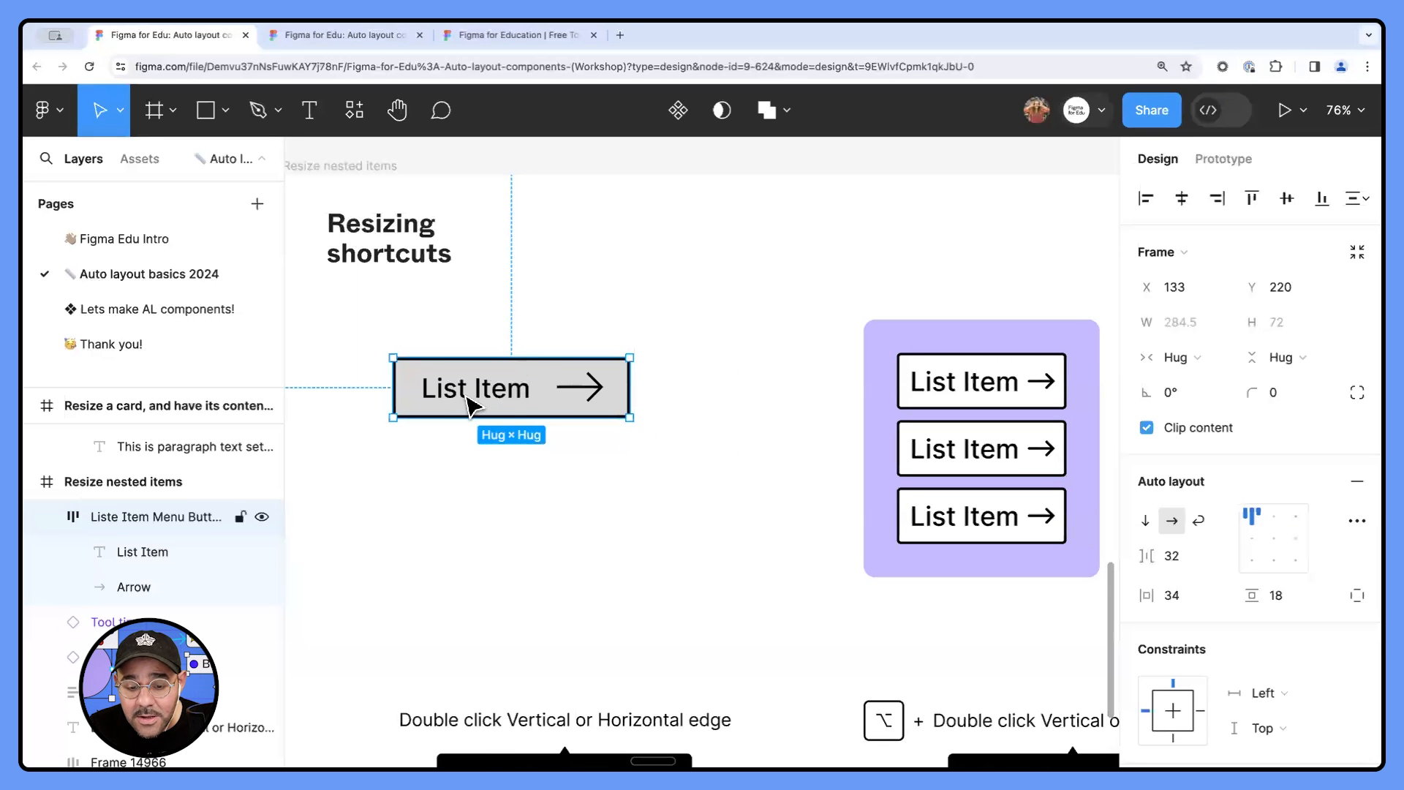
- Set the menu button frame's horizontal padding to 32 and its vertical padding to 16
left_click(1185, 598)
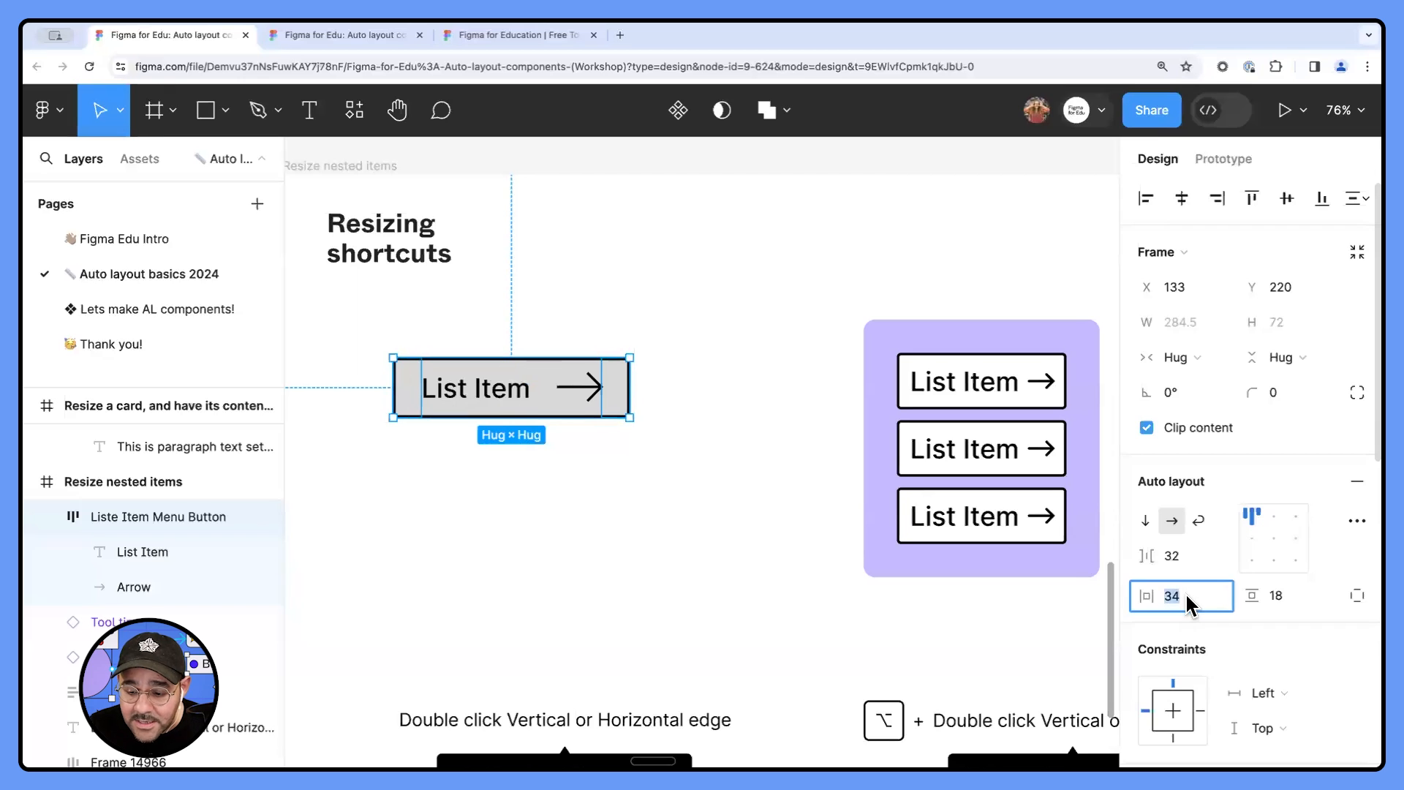
type("32")
key("Return")
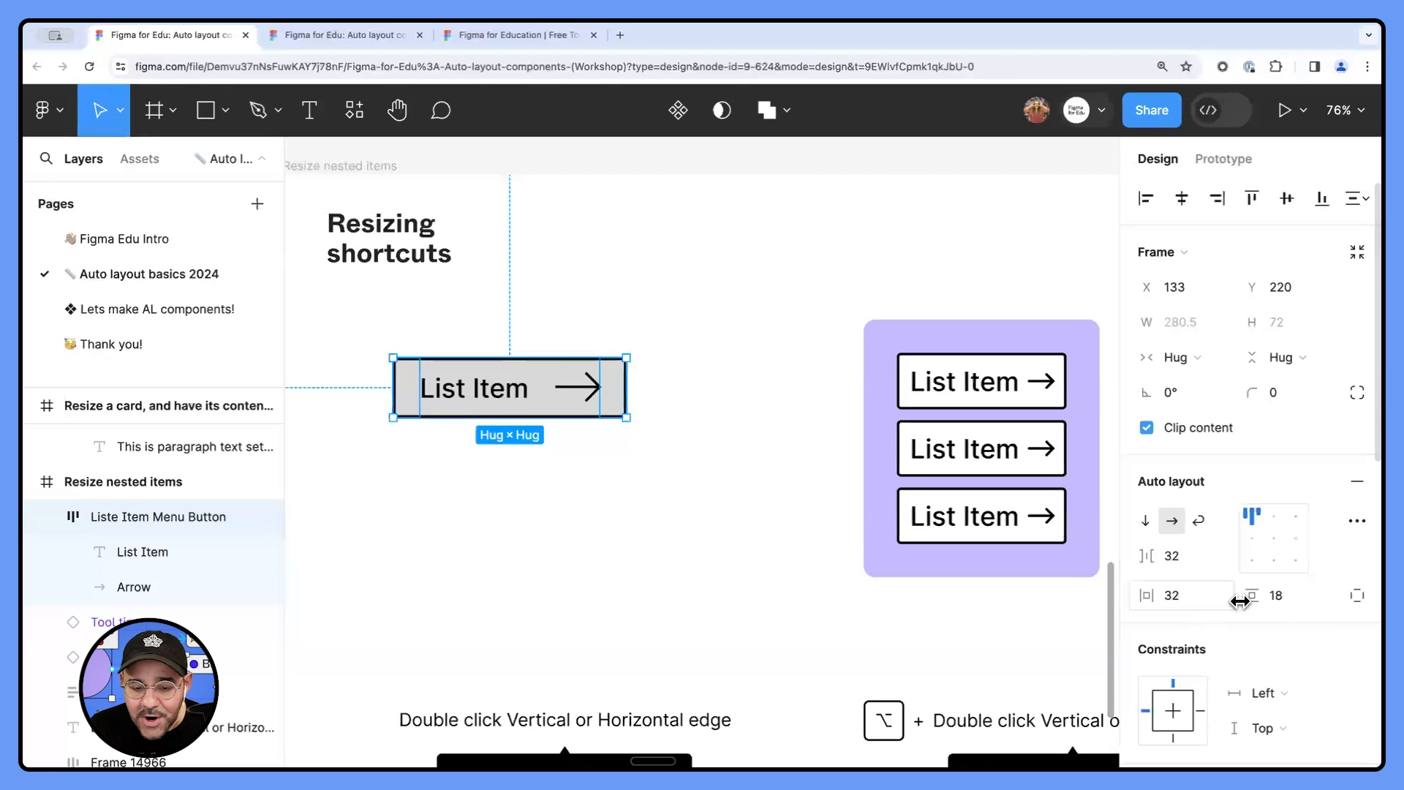
left_click(1283, 597)
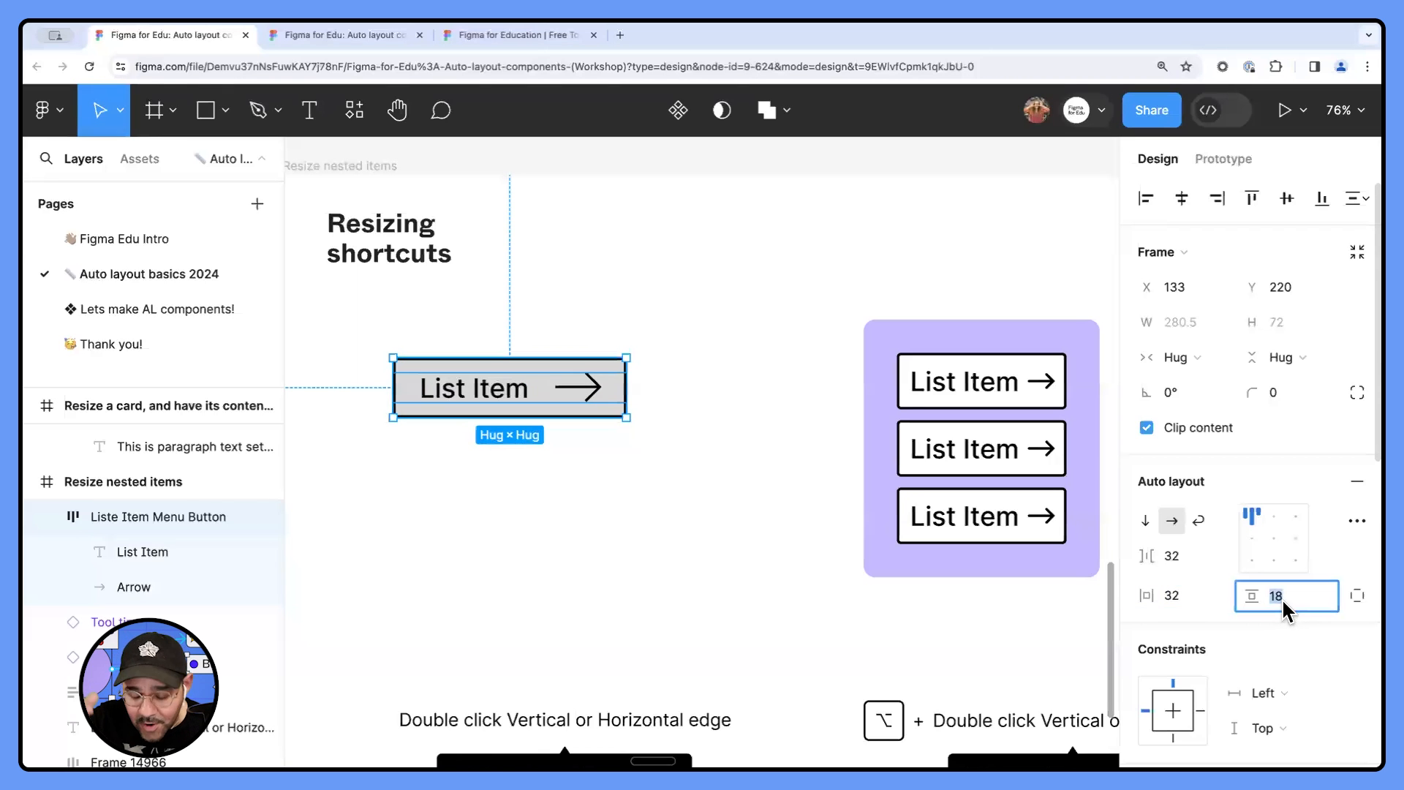
type("16")
key("Return")
left_click(709, 555)
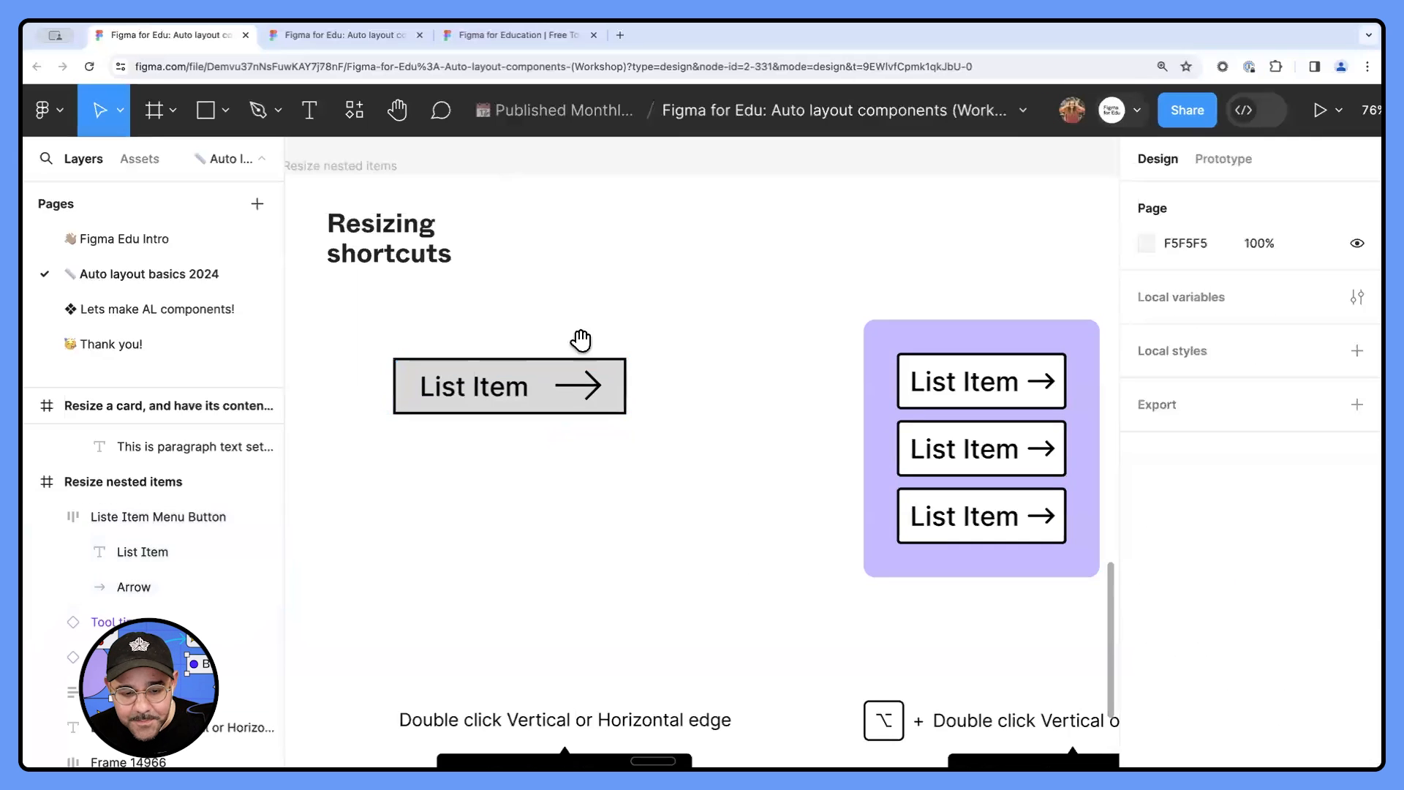
- Stretch the menu button frame horizontally to a fixed width of about 513
scroll(581, 358, "up", 2)
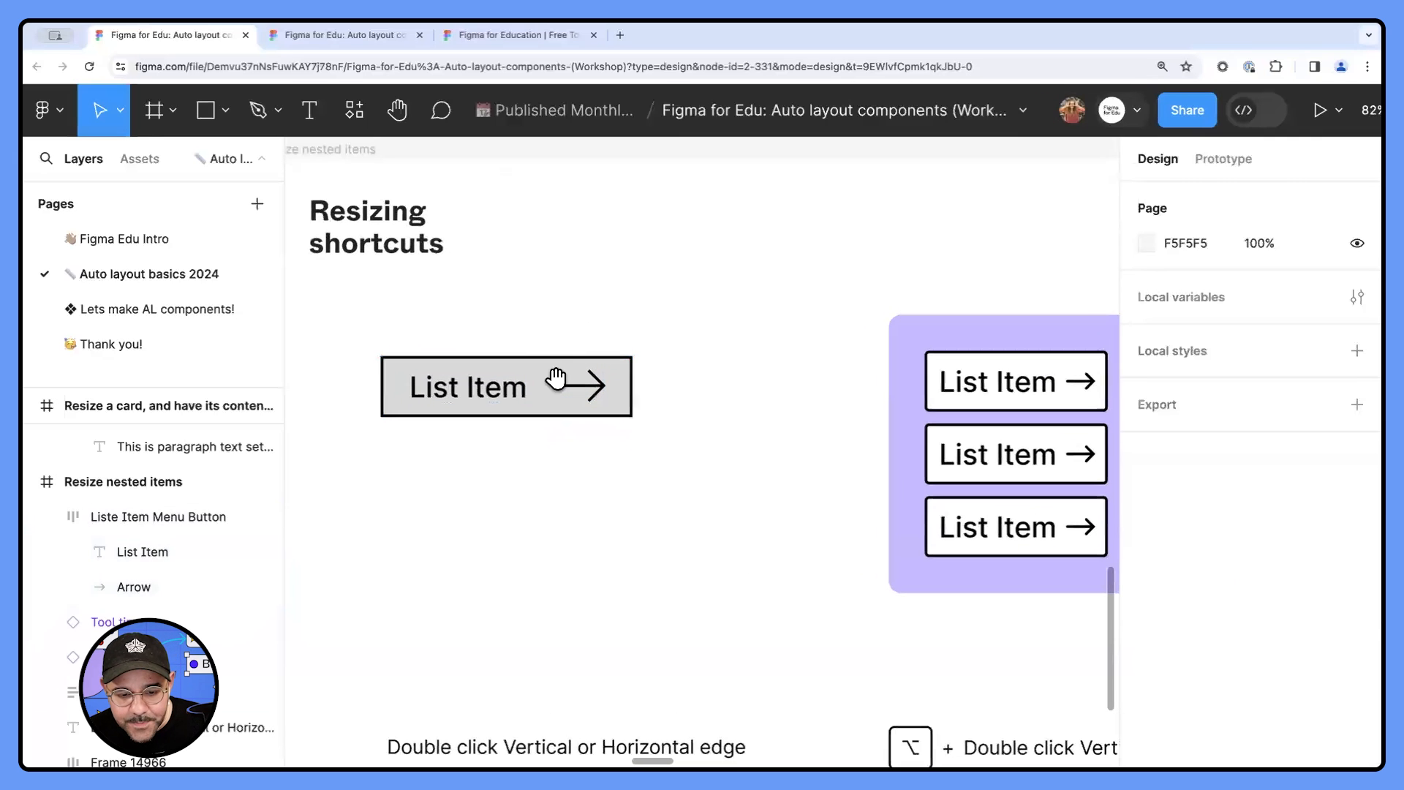
left_click(621, 391)
left_click_drag(639, 384, 840, 384)
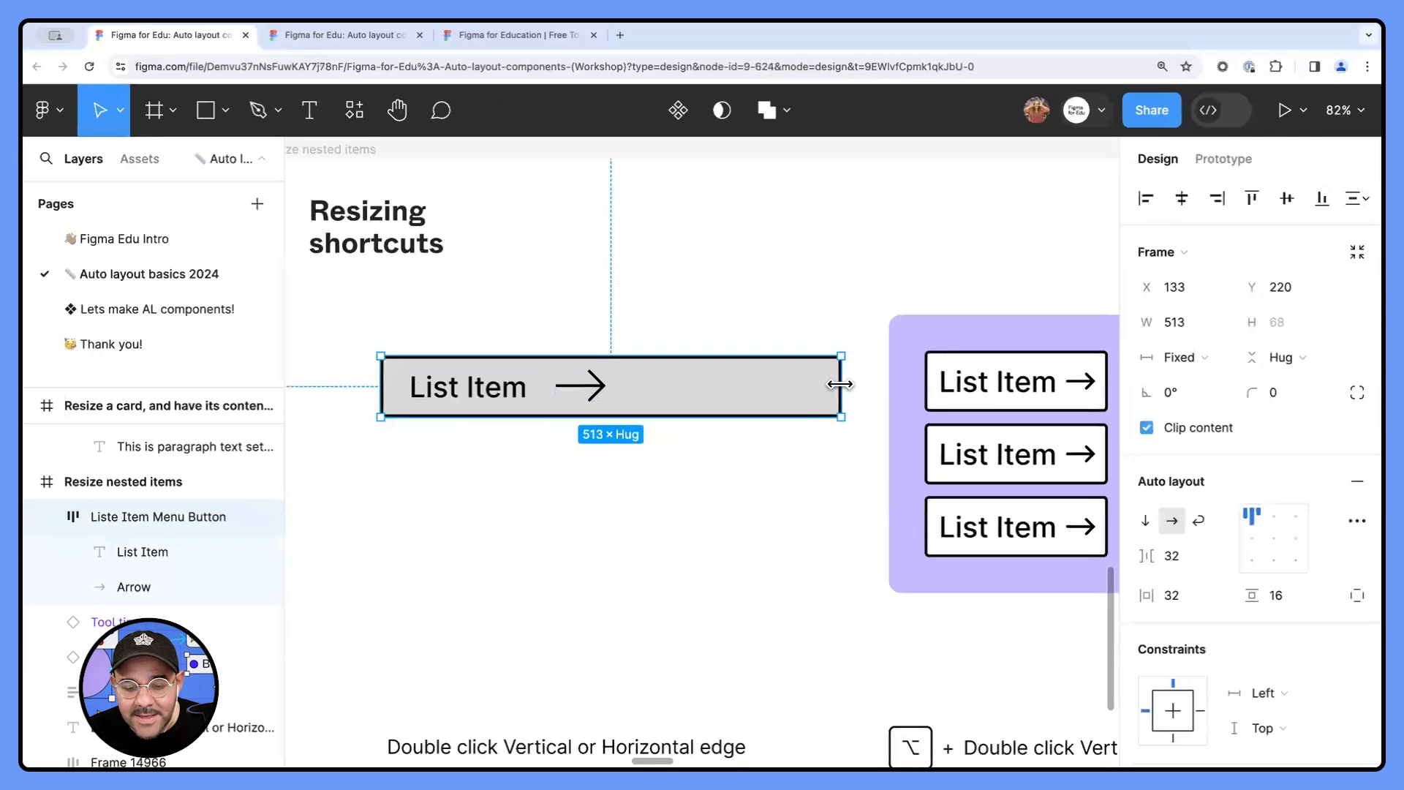
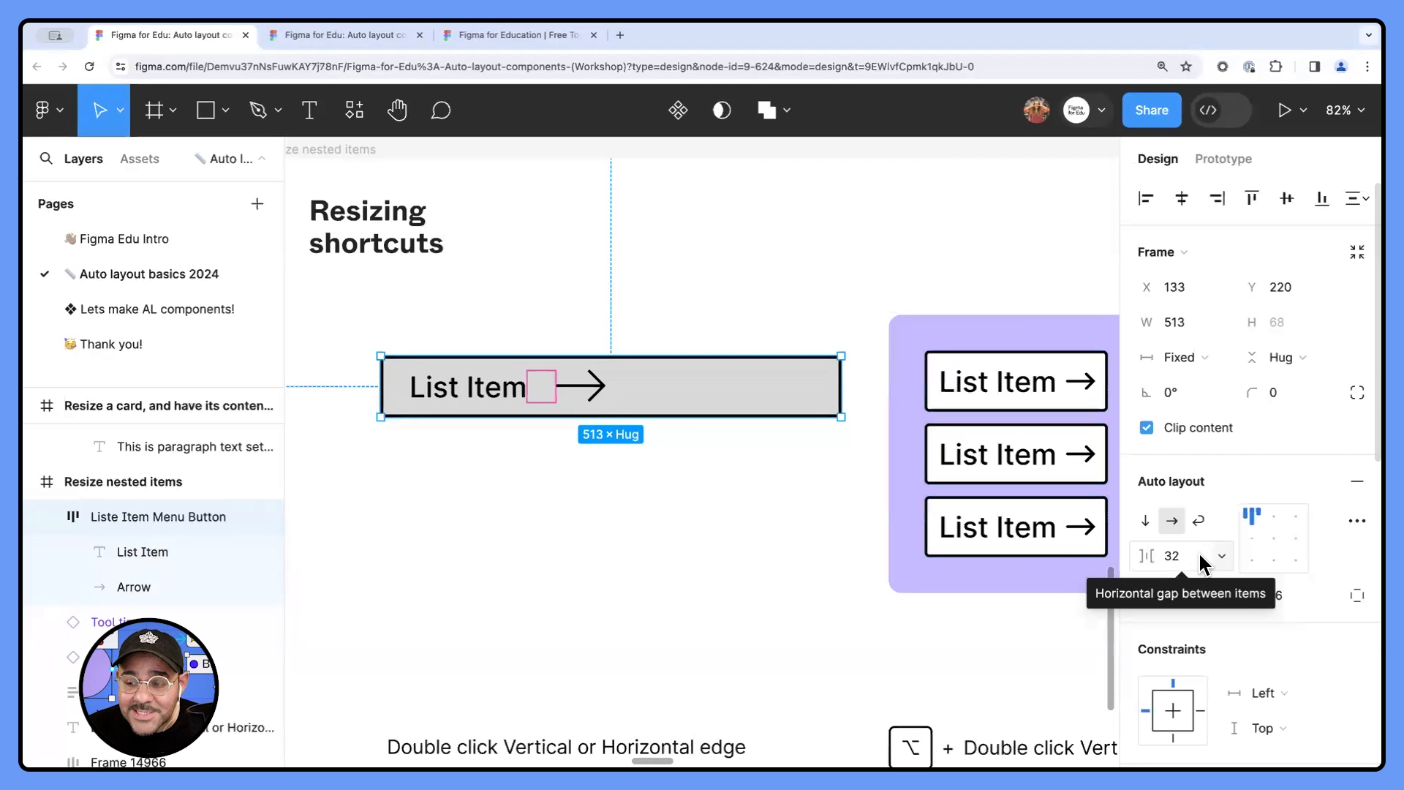
- Set the menu button's horizontal gap between items to Auto and move the frame to about X 83, Y 214
left_click(1220, 556)
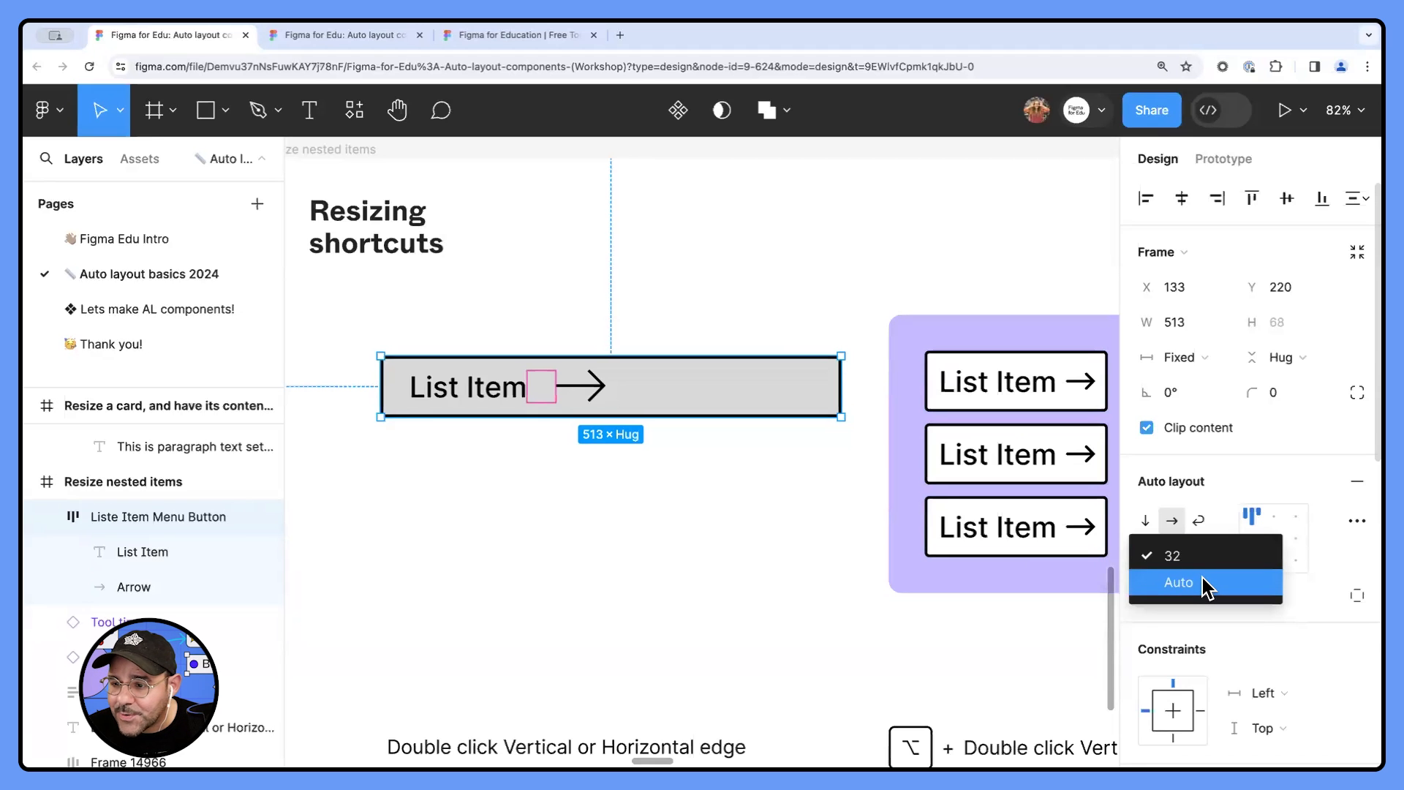
left_click(1205, 584)
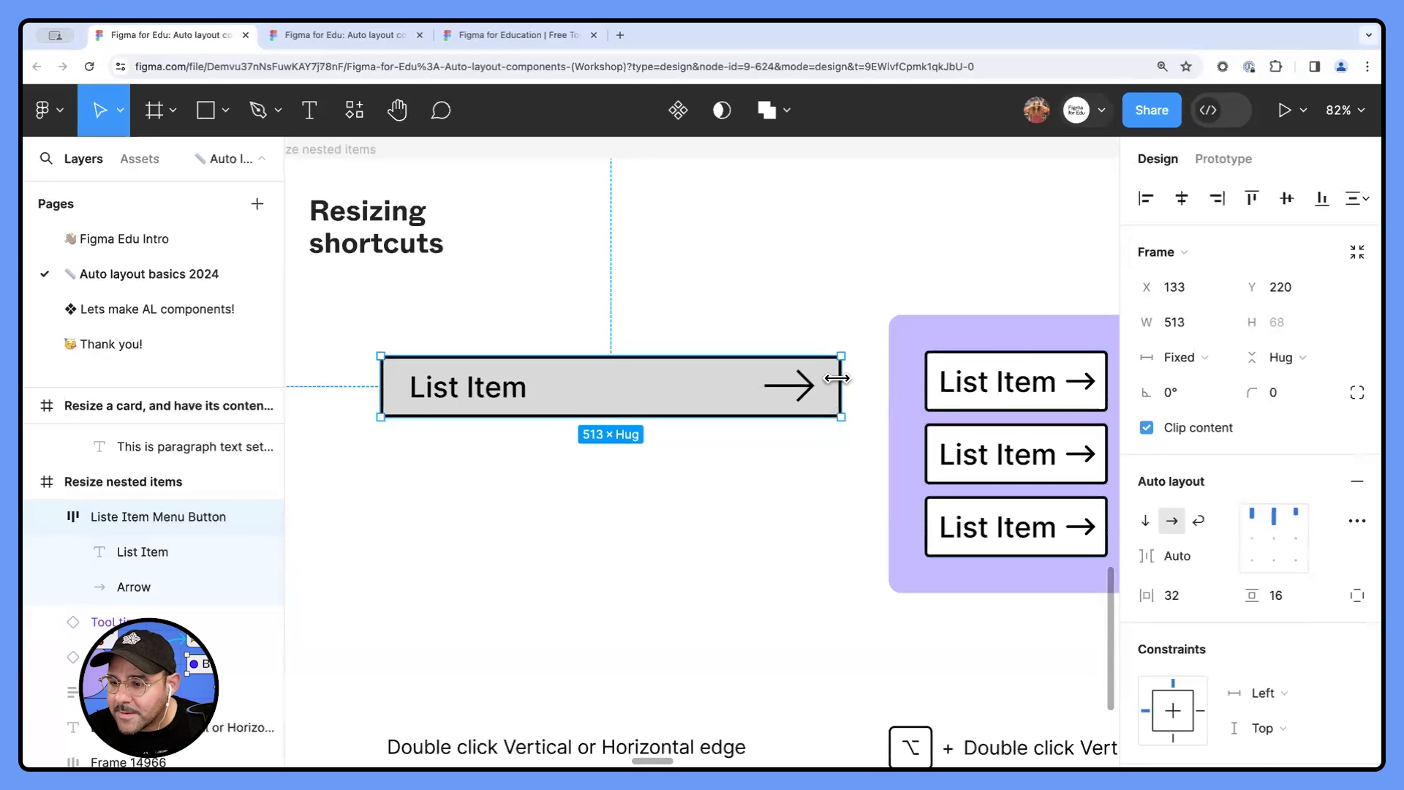
left_click(777, 459)
left_click_drag(643, 393, 599, 386)
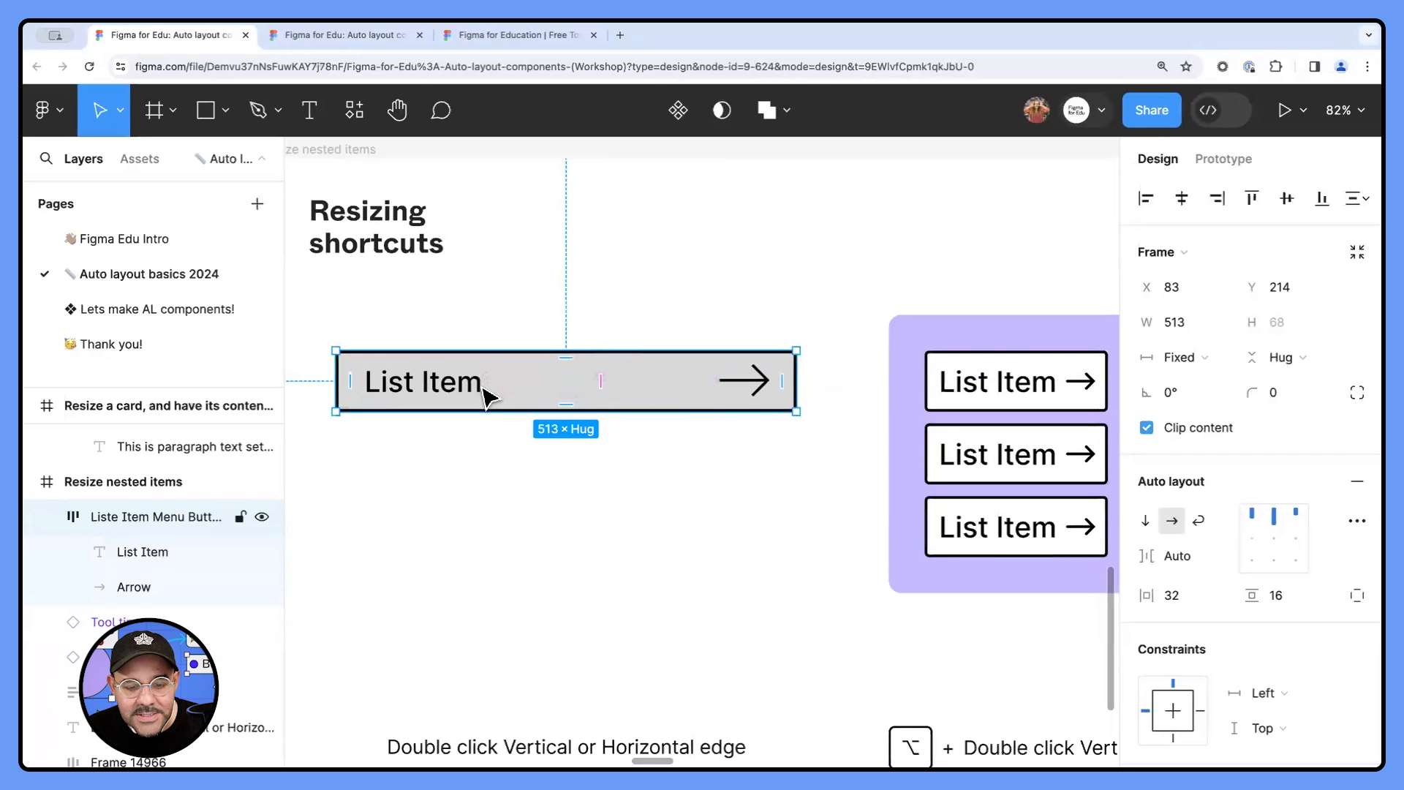
- Narrow the List Item menu button to a fixed width of about 392
left_click(680, 467)
left_click(692, 360)
left_click_drag(796, 383, 735, 388)
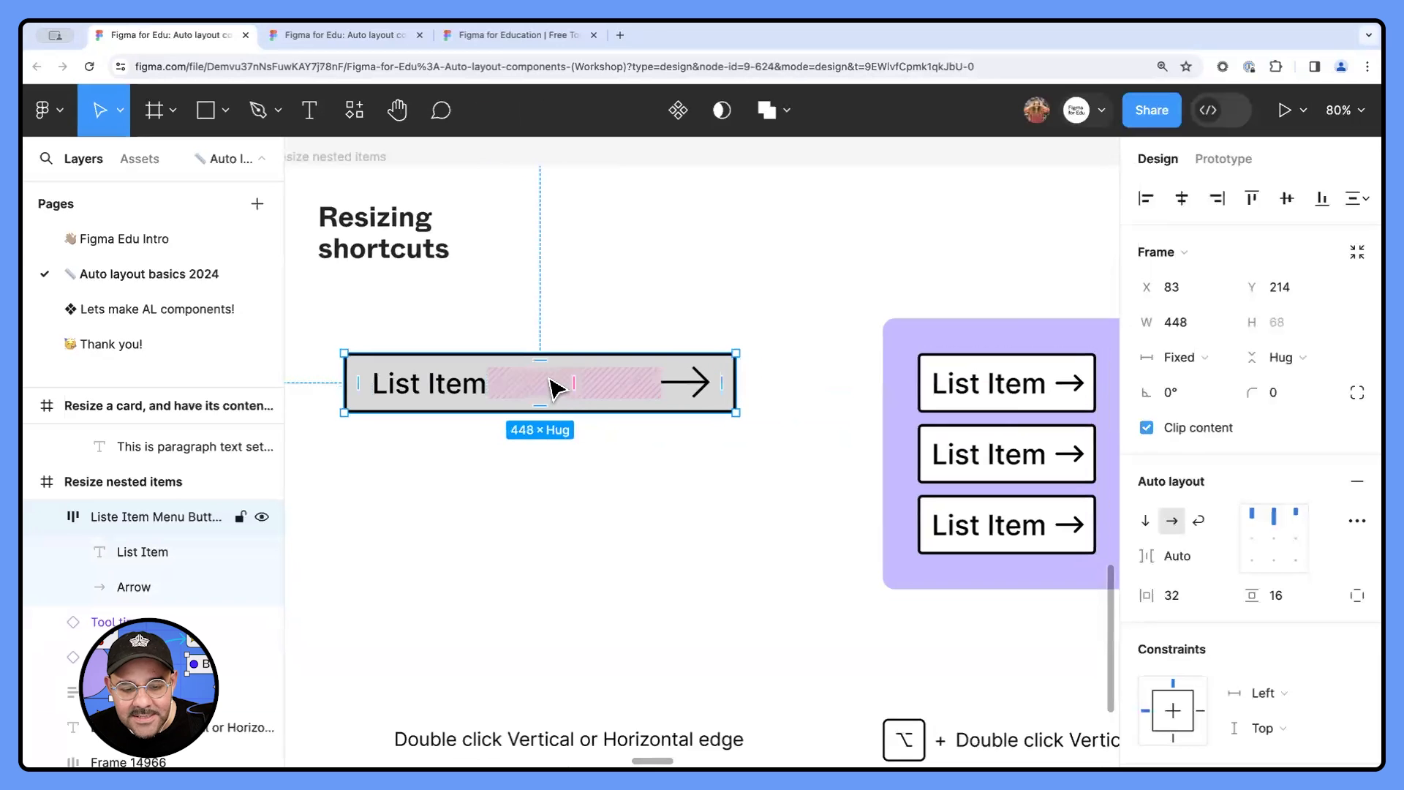
left_click(550, 388)
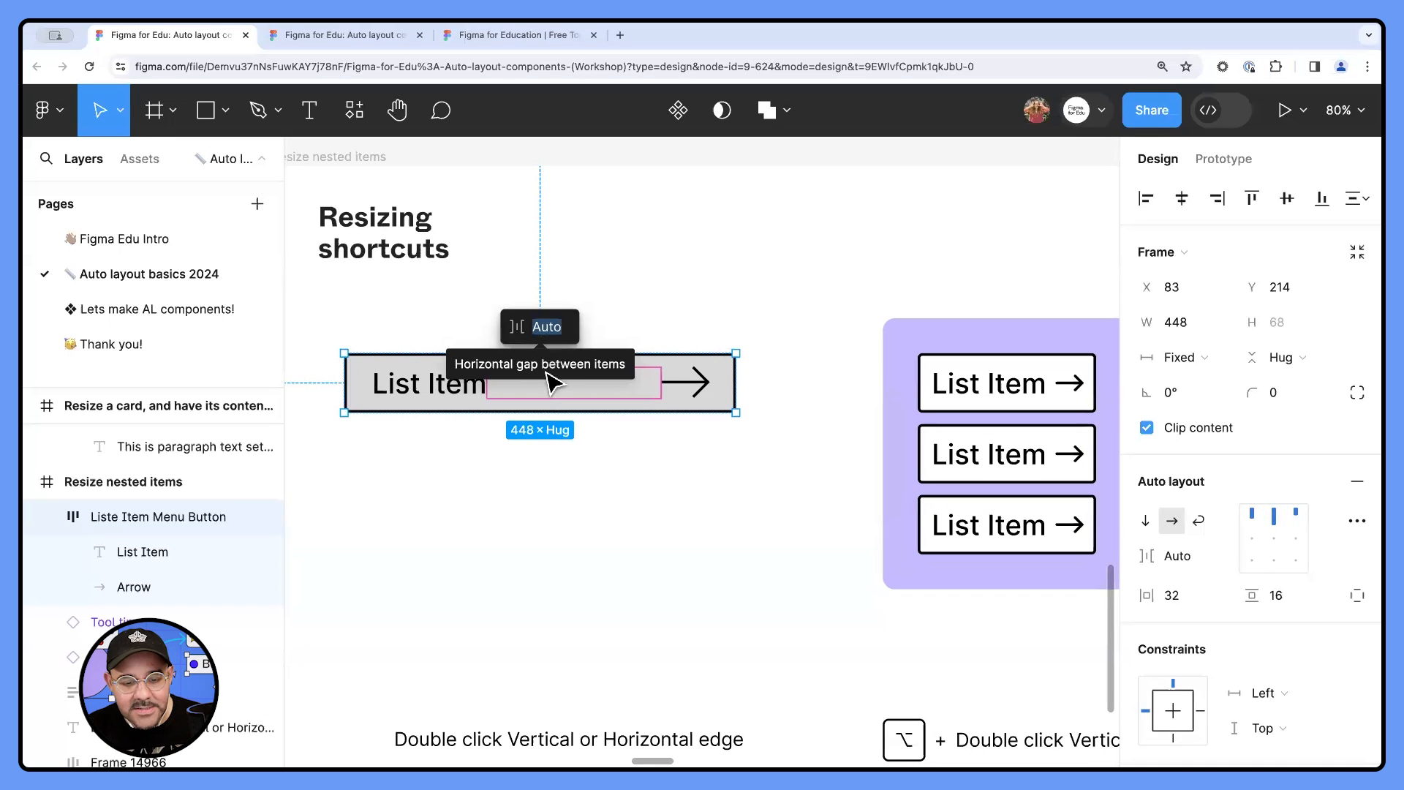
left_click(739, 429)
left_click(734, 388)
left_click_drag(736, 383, 689, 385)
- Move the List Item menu button to about X 112, Y 243
left_click(681, 525)
scroll(690, 521, "down", 2)
left_click_drag(689, 528, 666, 457)
scroll(660, 454, "down", 2)
left_click(442, 365)
left_click(455, 360)
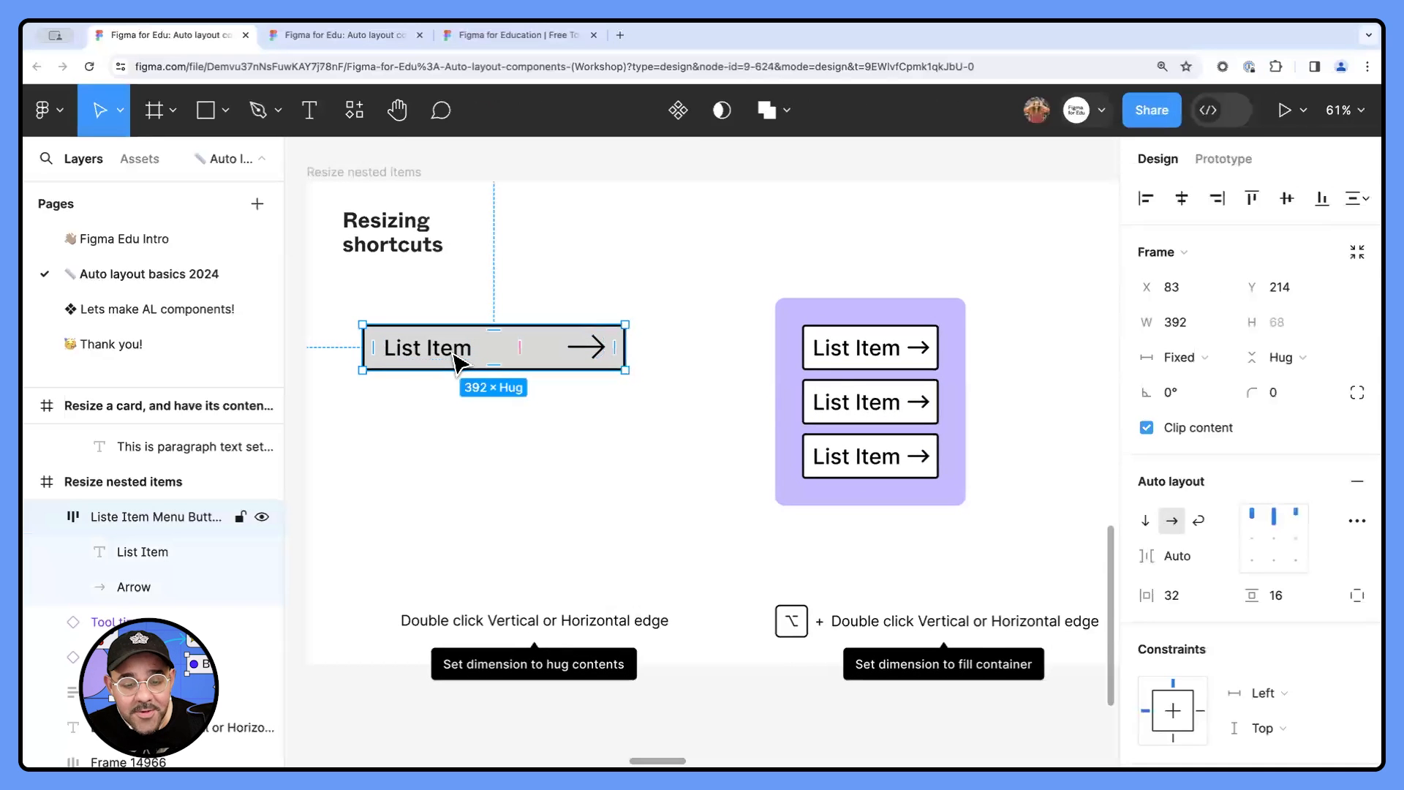
left_click_drag(534, 350, 553, 370)
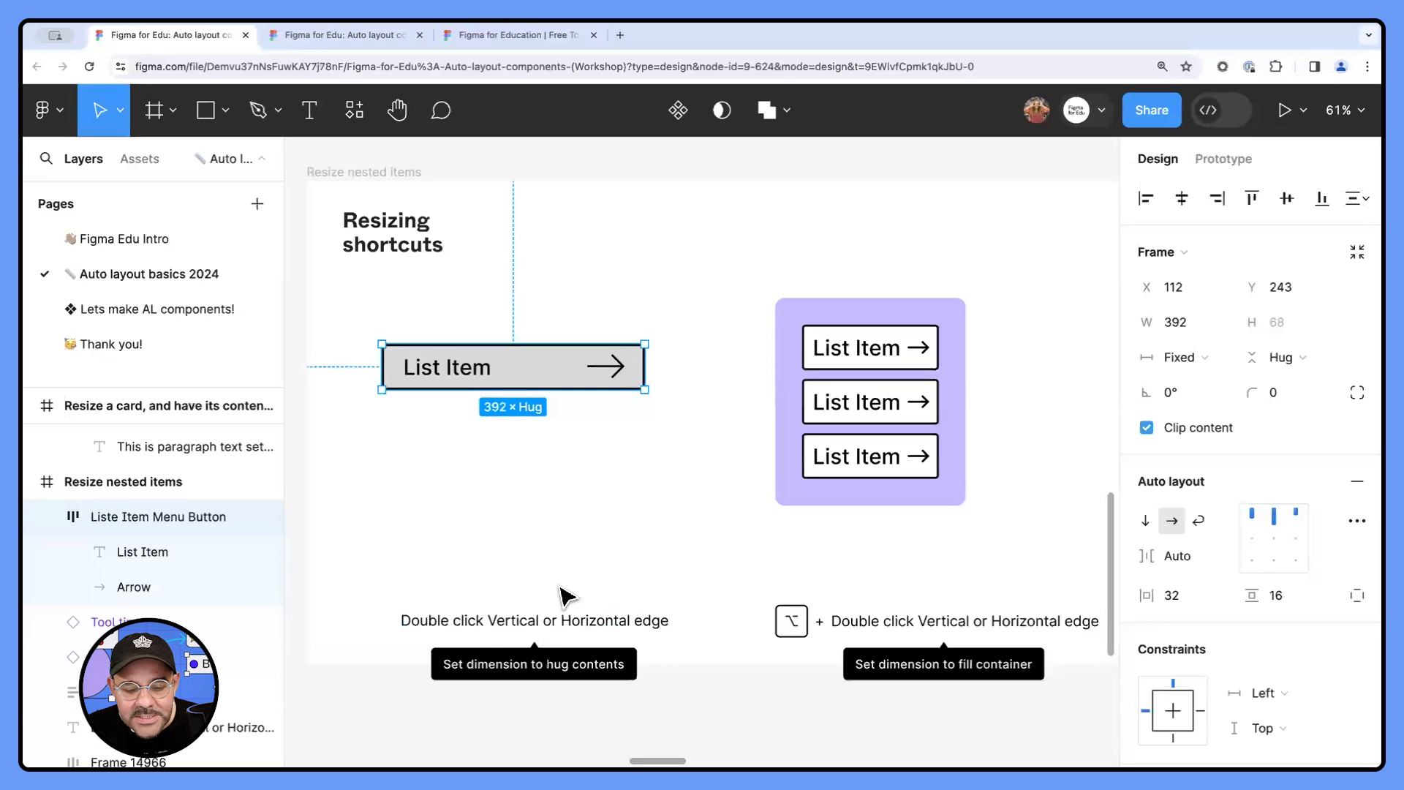
- Widen the menu button to about 428 and set its horizontal resizing back to Hug contents
mouse_move(649, 366)
left_mouse_down()
mouse_move(695, 367)
mouse_move(589, 369)
mouse_move(672, 367)
left_mouse_up()
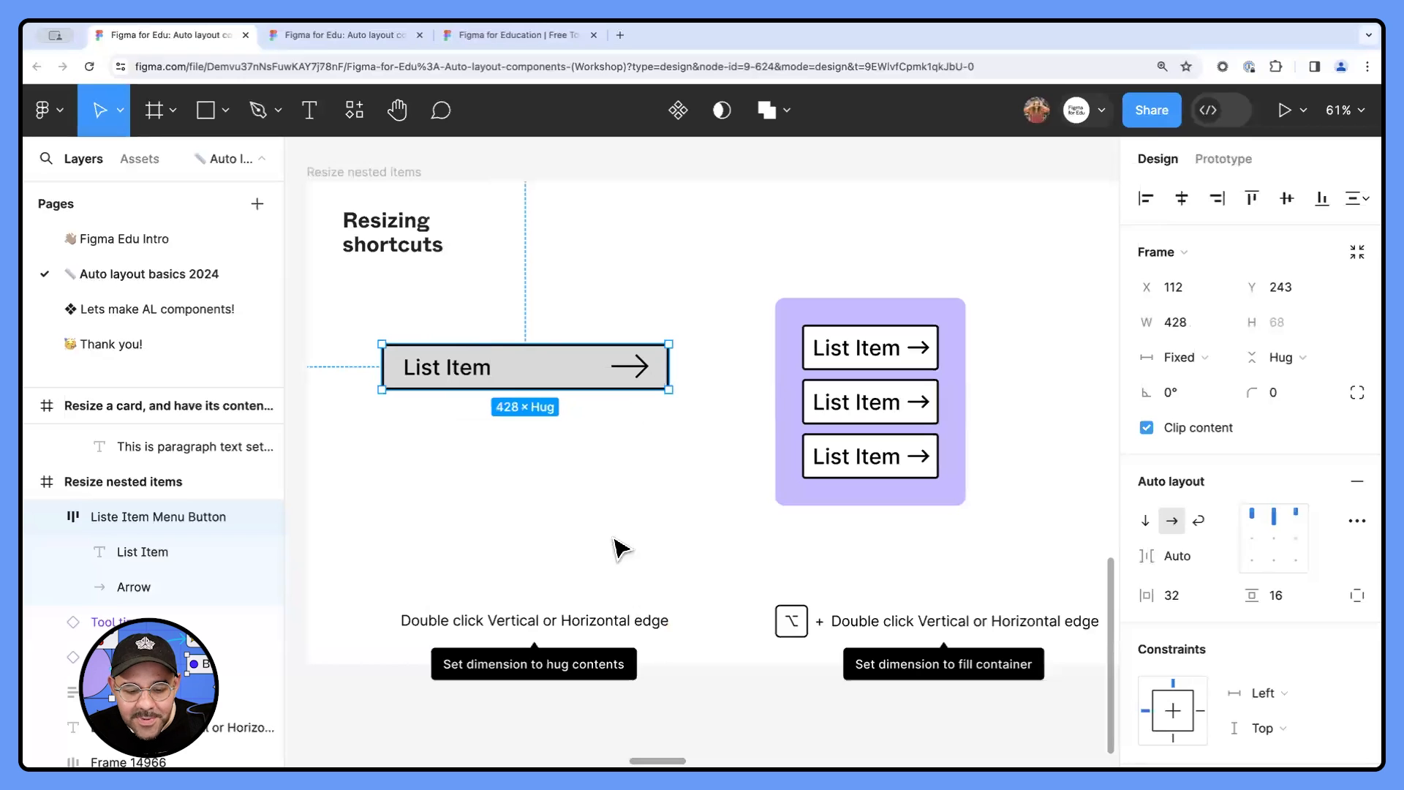
double_click(668, 366)
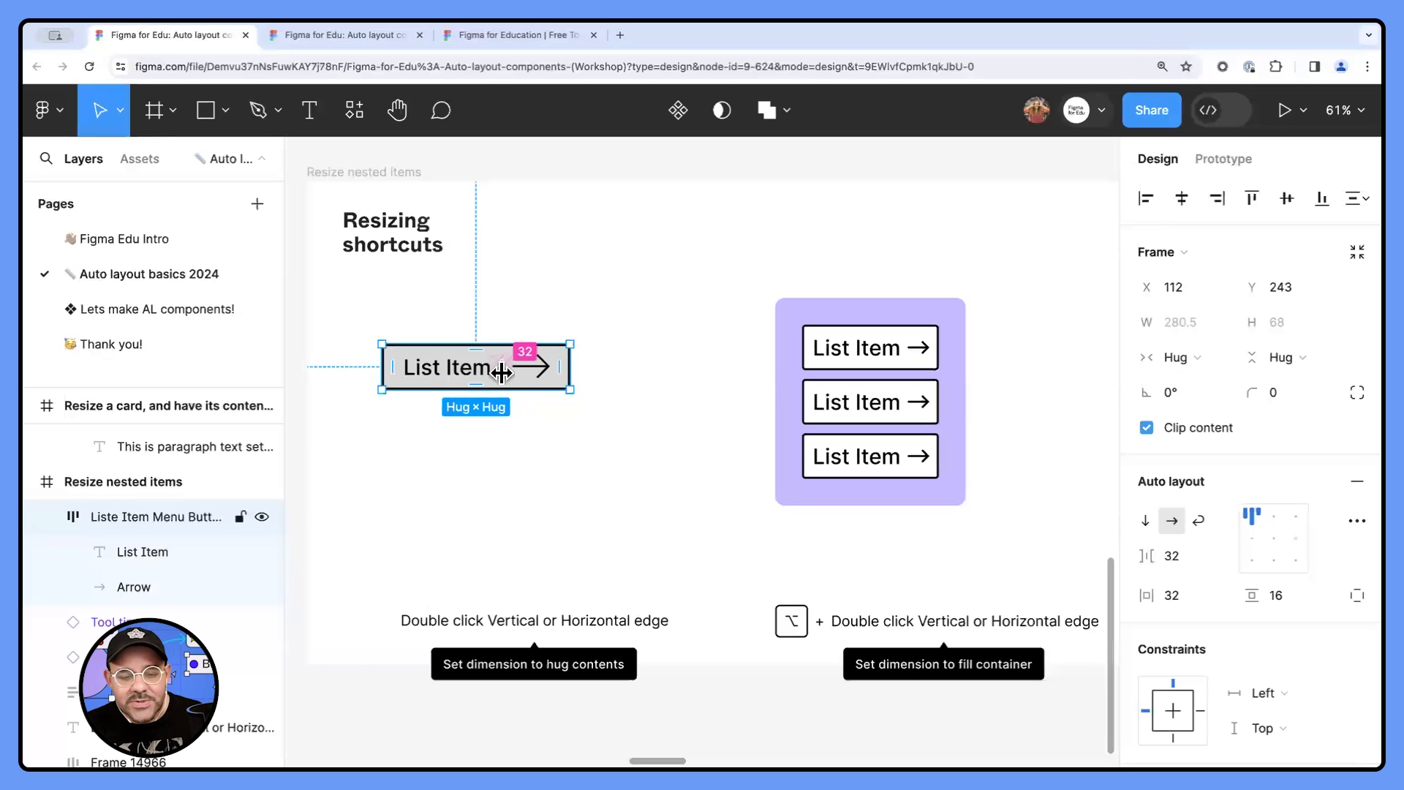
- Stretch the menu button to a fixed width of about 505 and set the gap between its items to Auto
left_click_drag(570, 367, 720, 366)
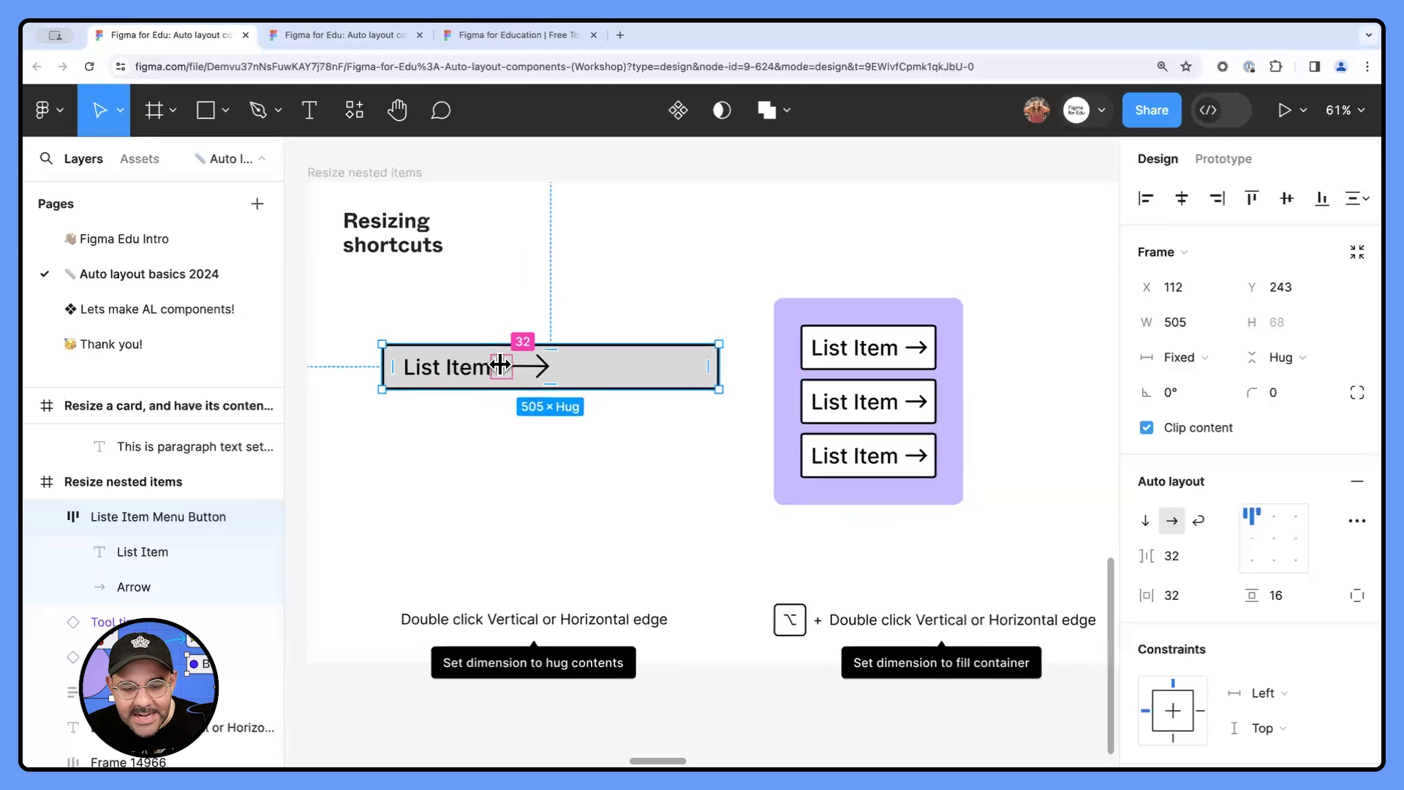
left_click(549, 338)
key("Return")
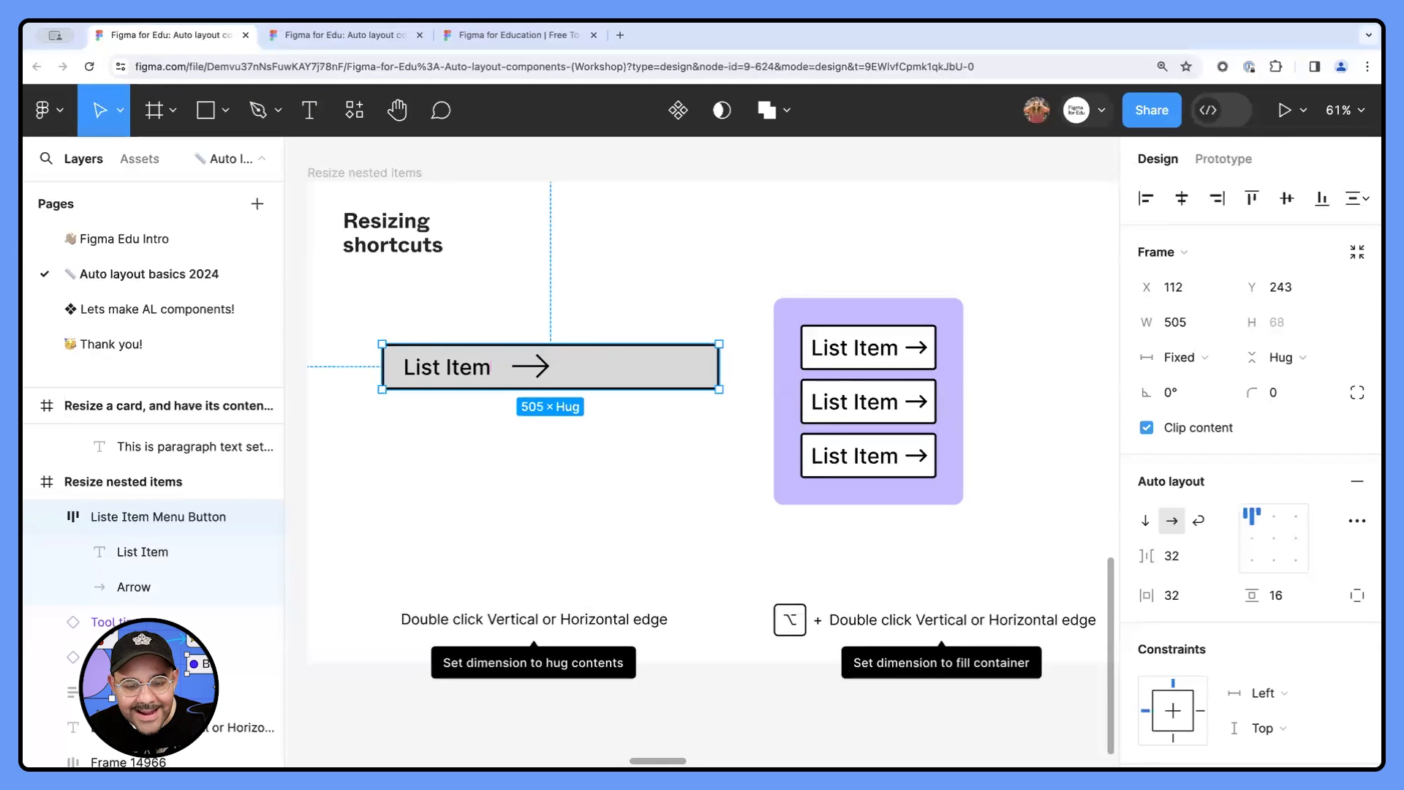
left_click(500, 364)
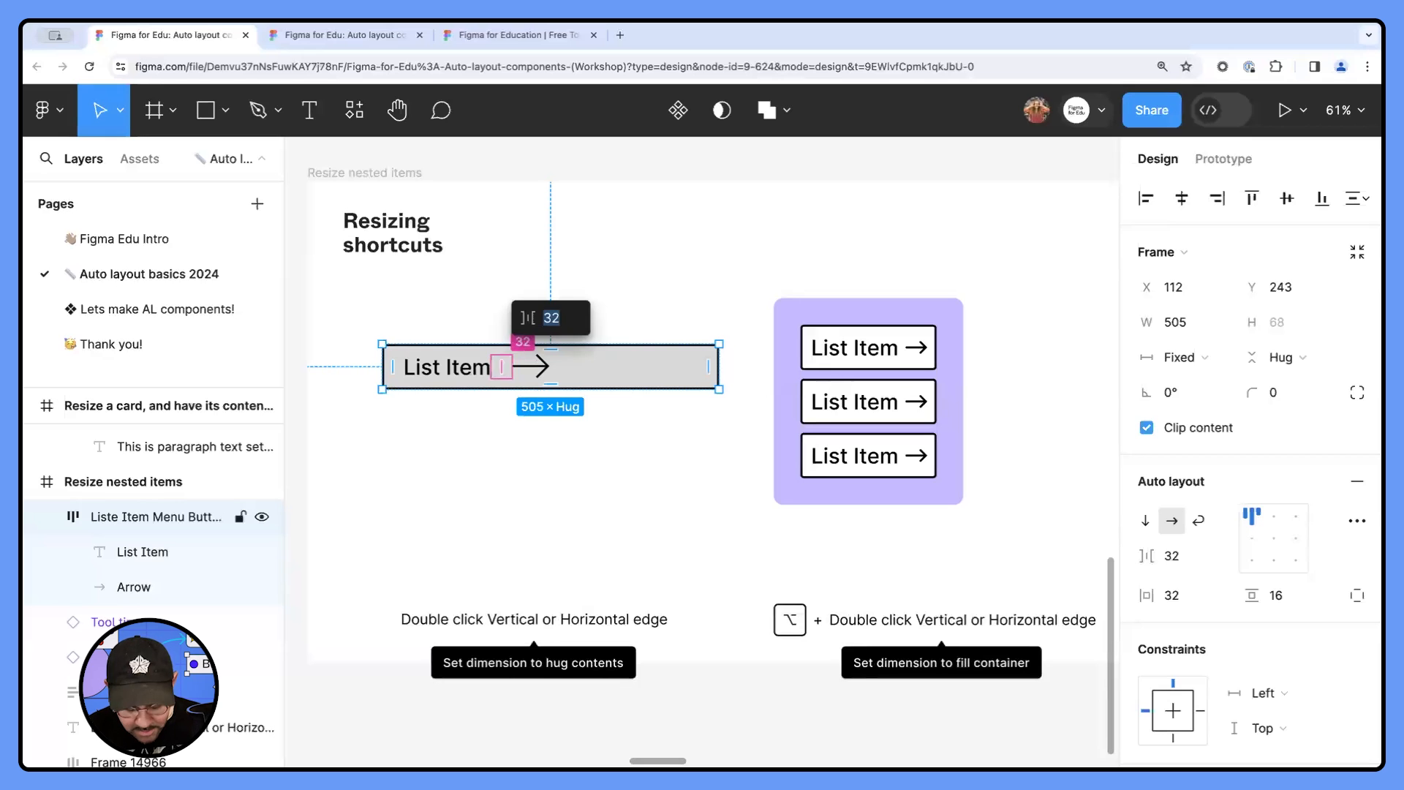
type("auto")
key("Return")
- Move the List Item menu button to about X 81, Y 227
left_click(669, 461)
left_click_drag(671, 461, 625, 467)
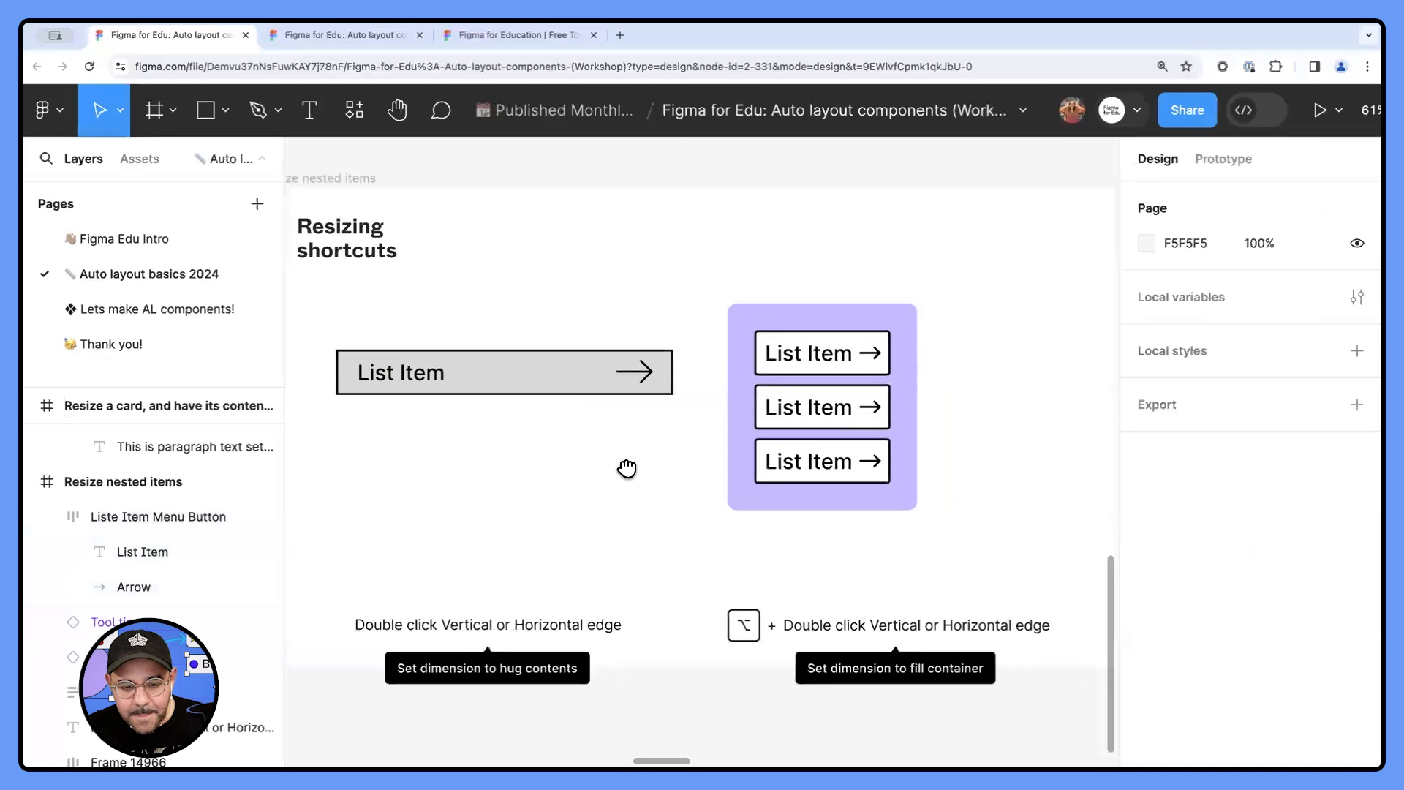
scroll(602, 400, "right", 5)
left_click(614, 424)
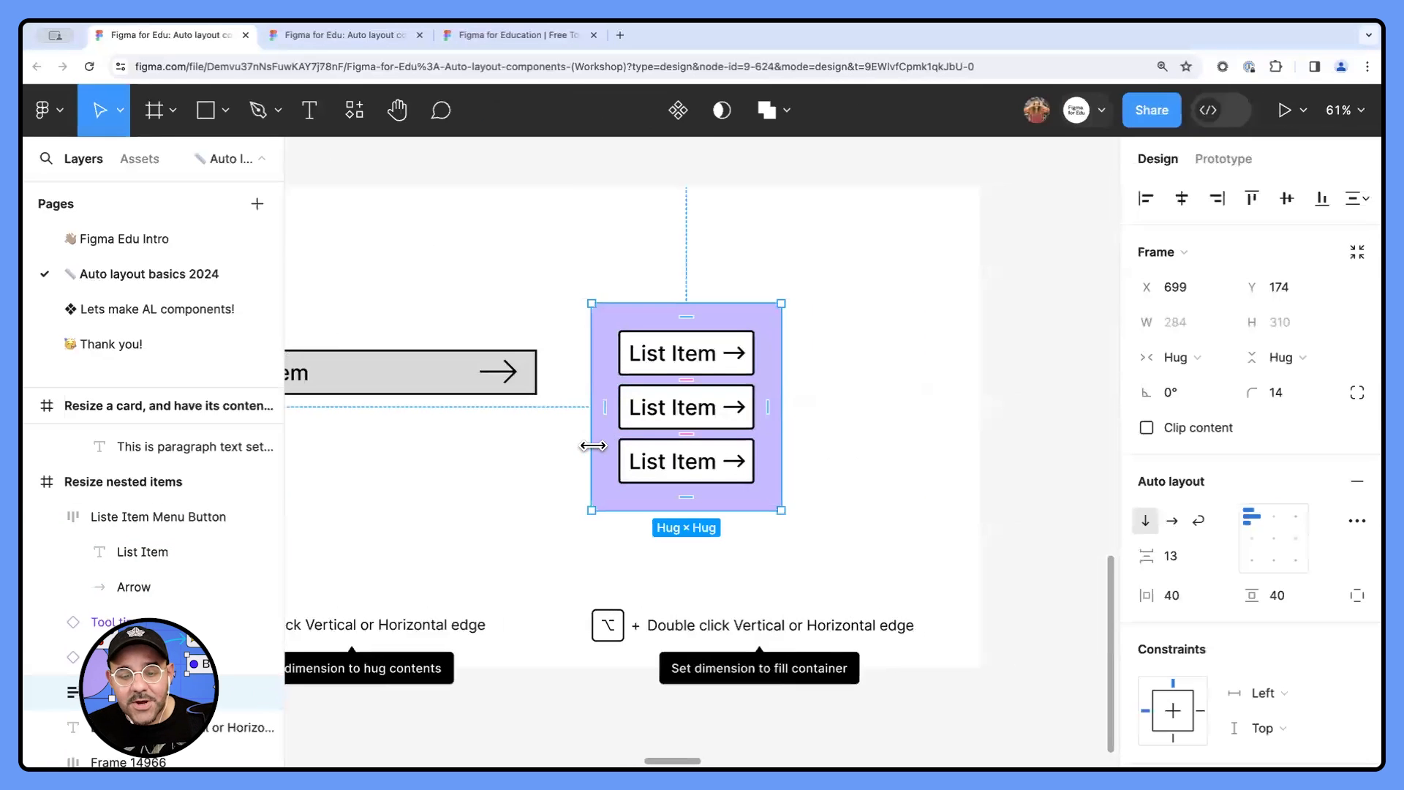
scroll(508, 465, "left", 4)
left_click(590, 360)
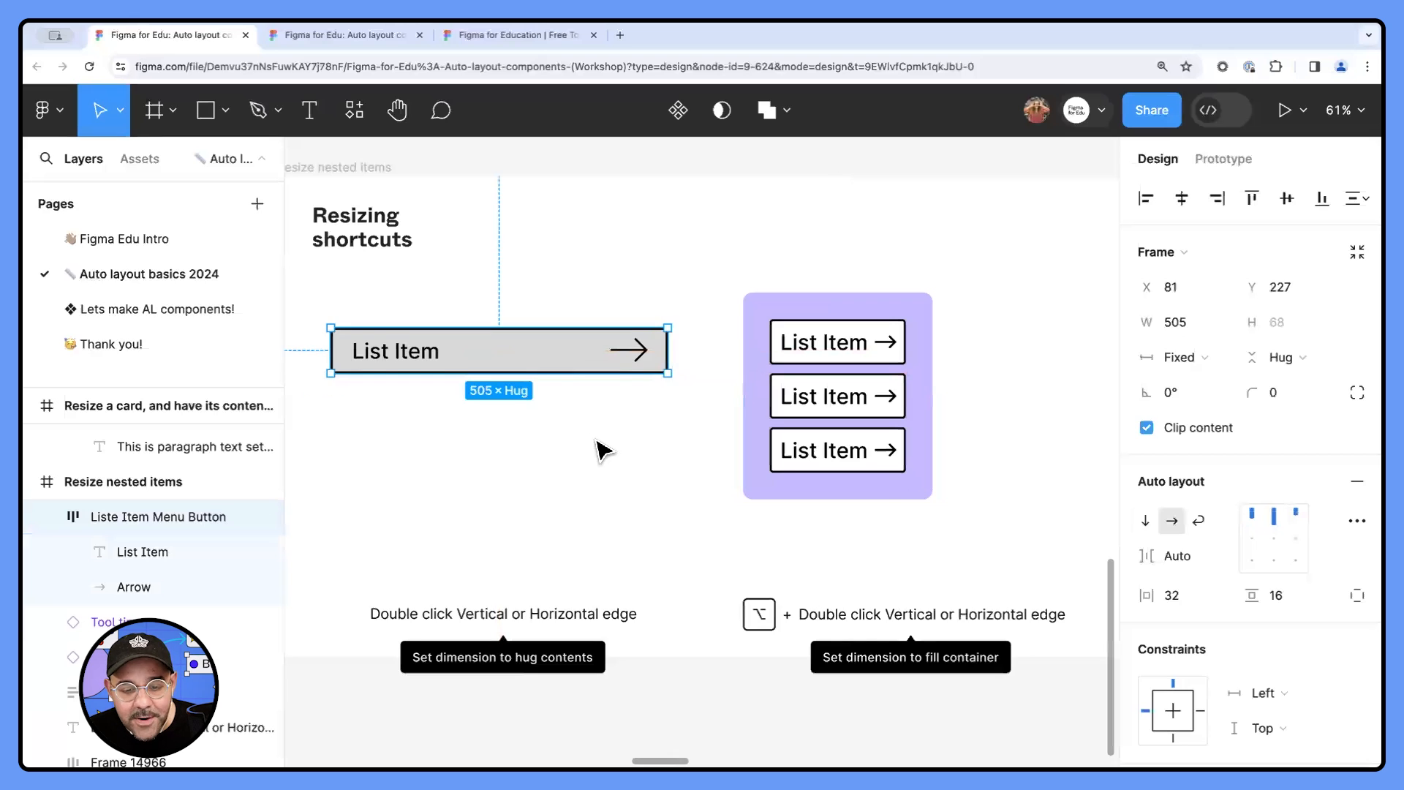
- Stretch the purple frame holding the three list items to a fixed width of about 497
scroll(598, 448, "right", 2)
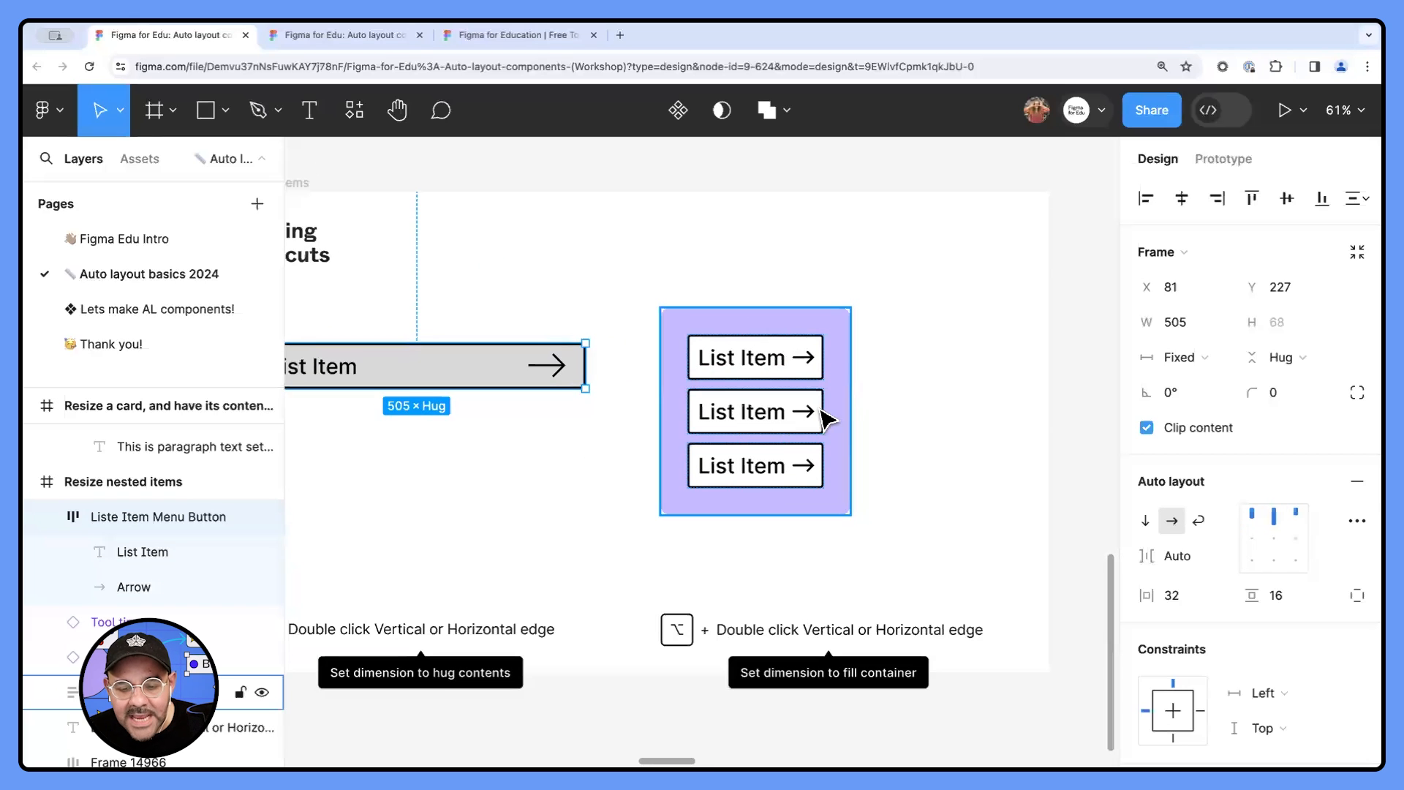
left_click(839, 460)
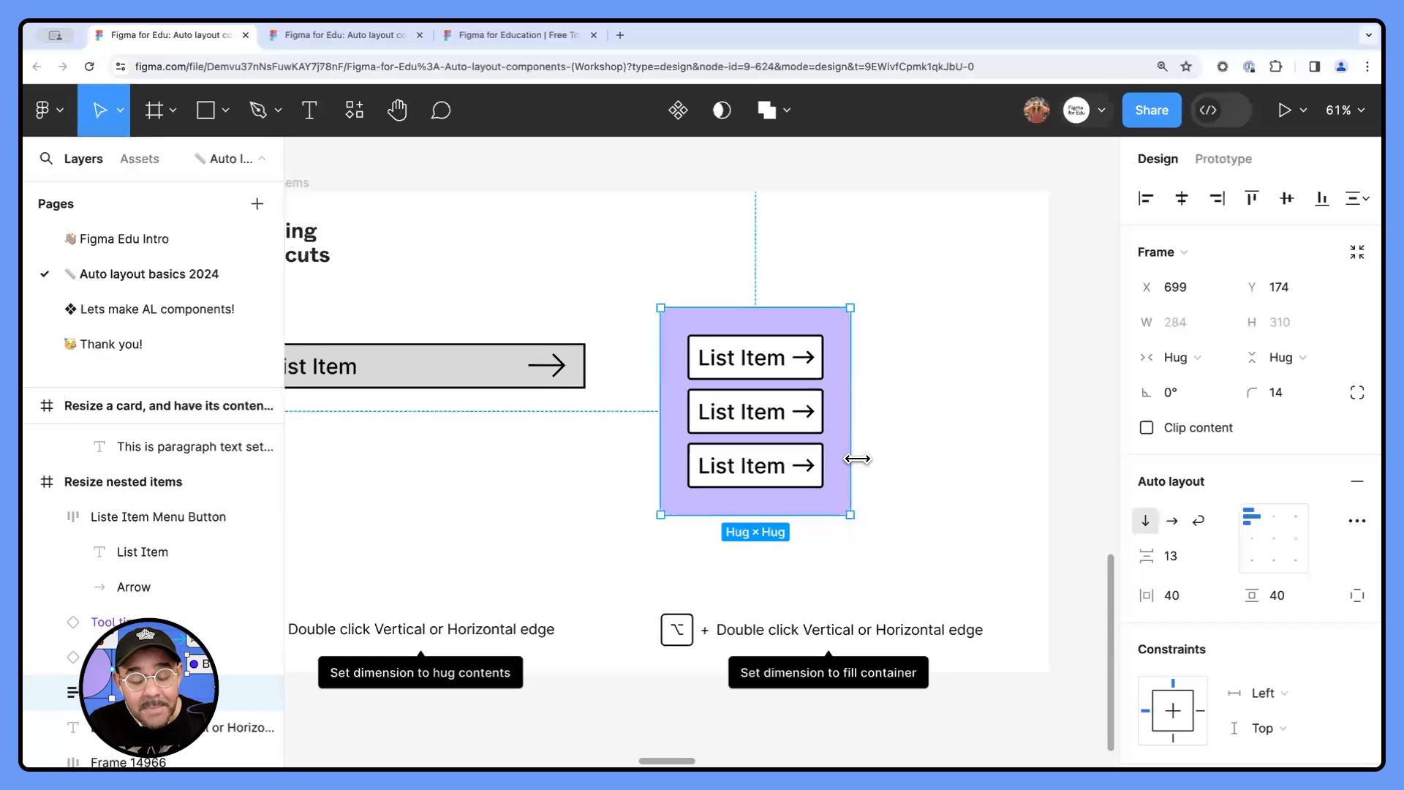
left_click_drag(857, 459, 958, 456)
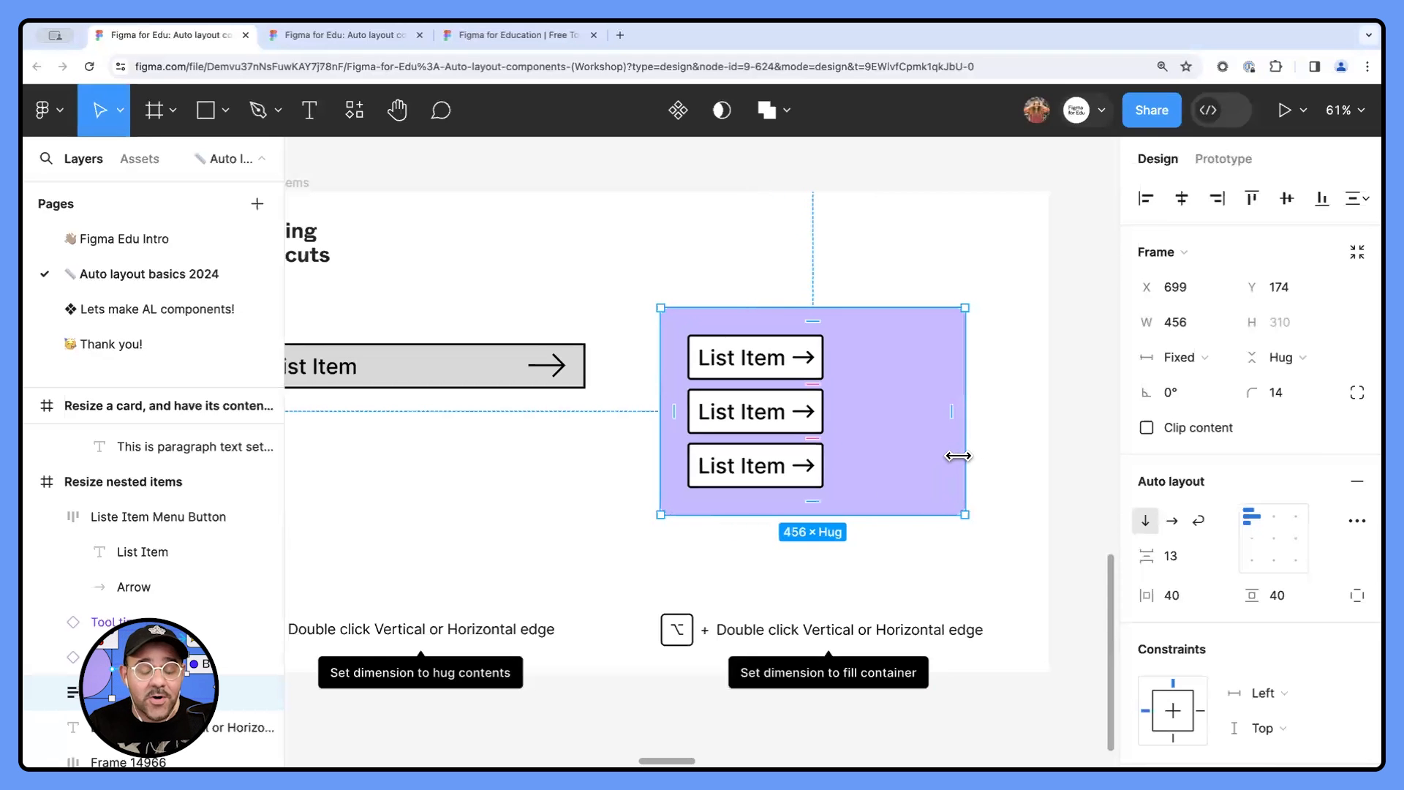
scroll(953, 467, "up", 1)
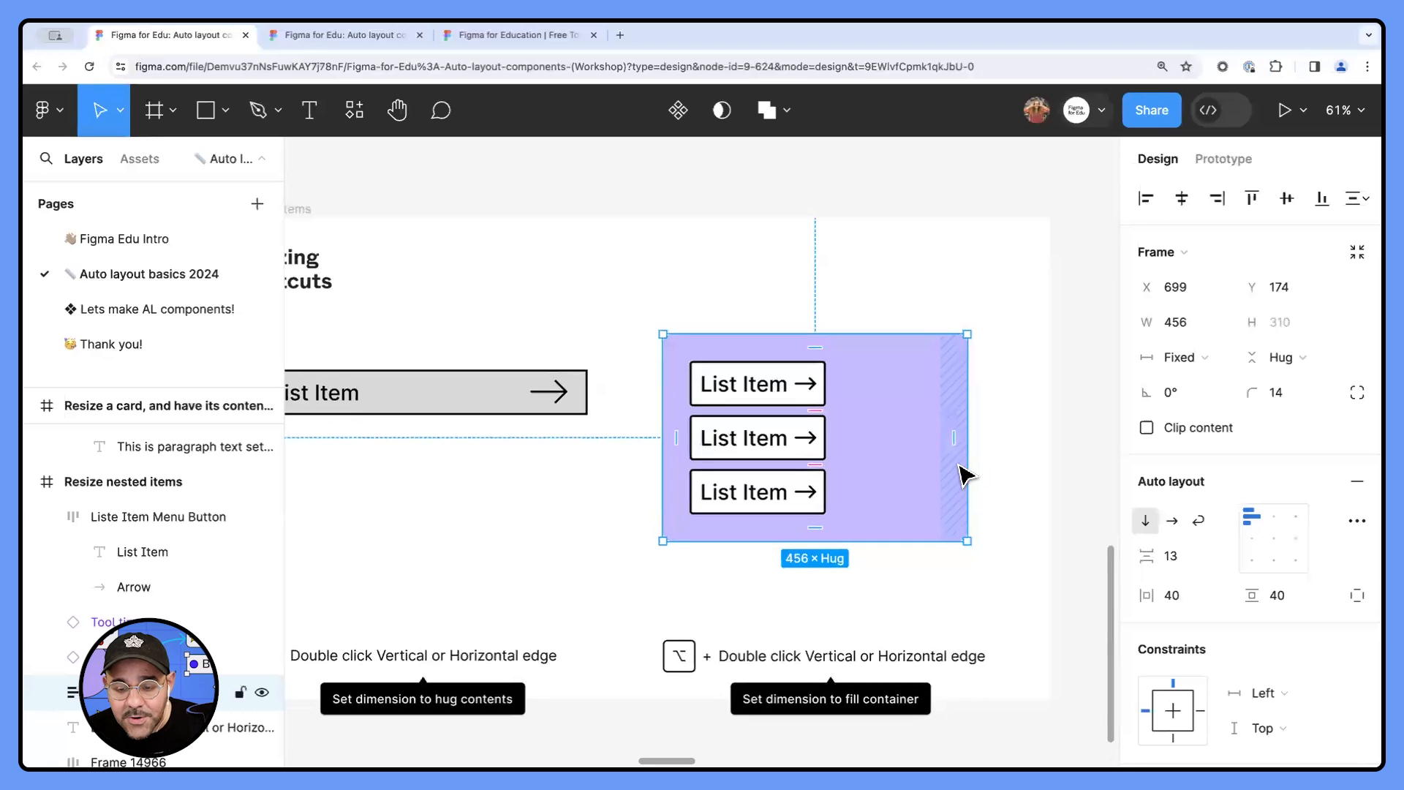
left_click_drag(965, 468, 994, 469)
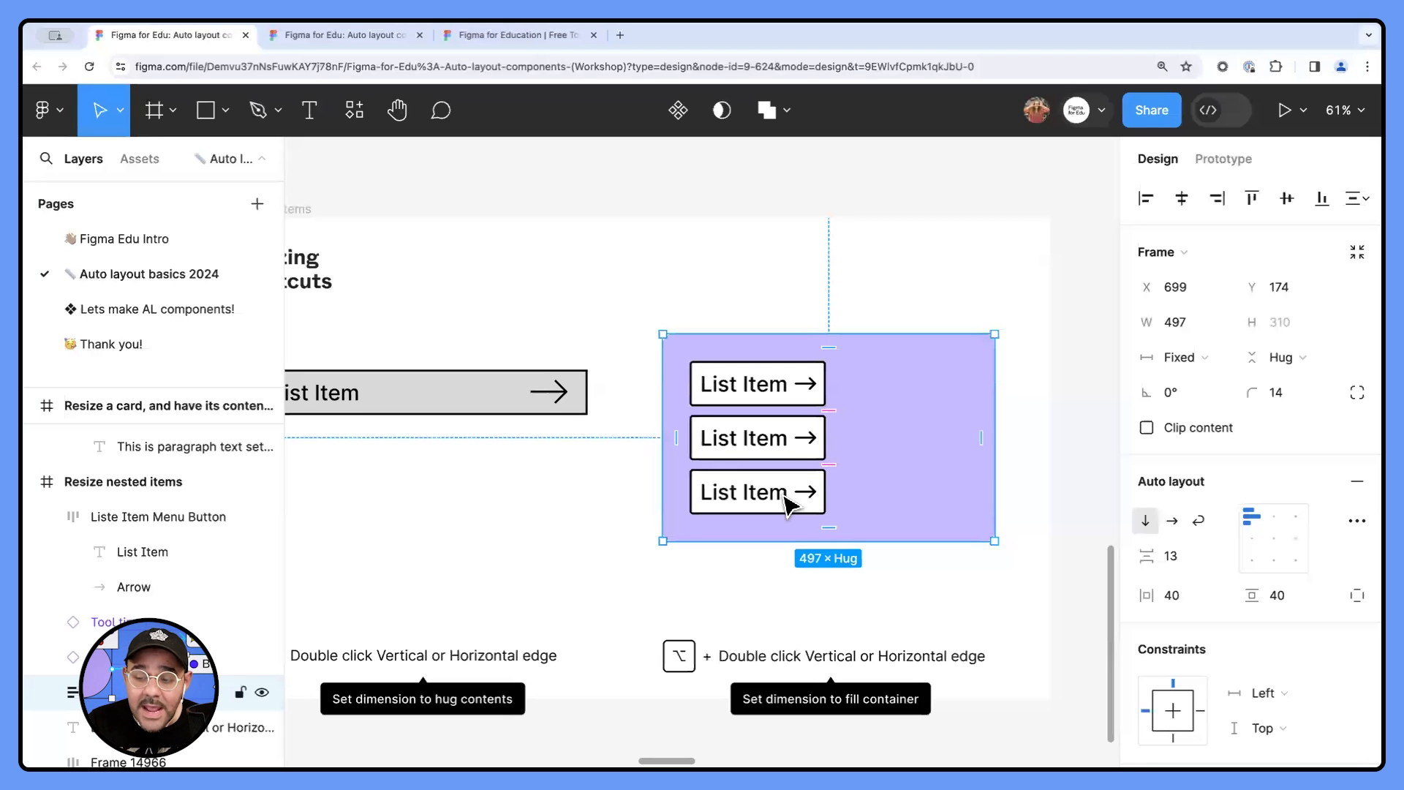
- Select all three nested list items inside the purple frame
left_click(797, 408)
left_click(786, 439, "shift")
left_click(787, 503, "shift")
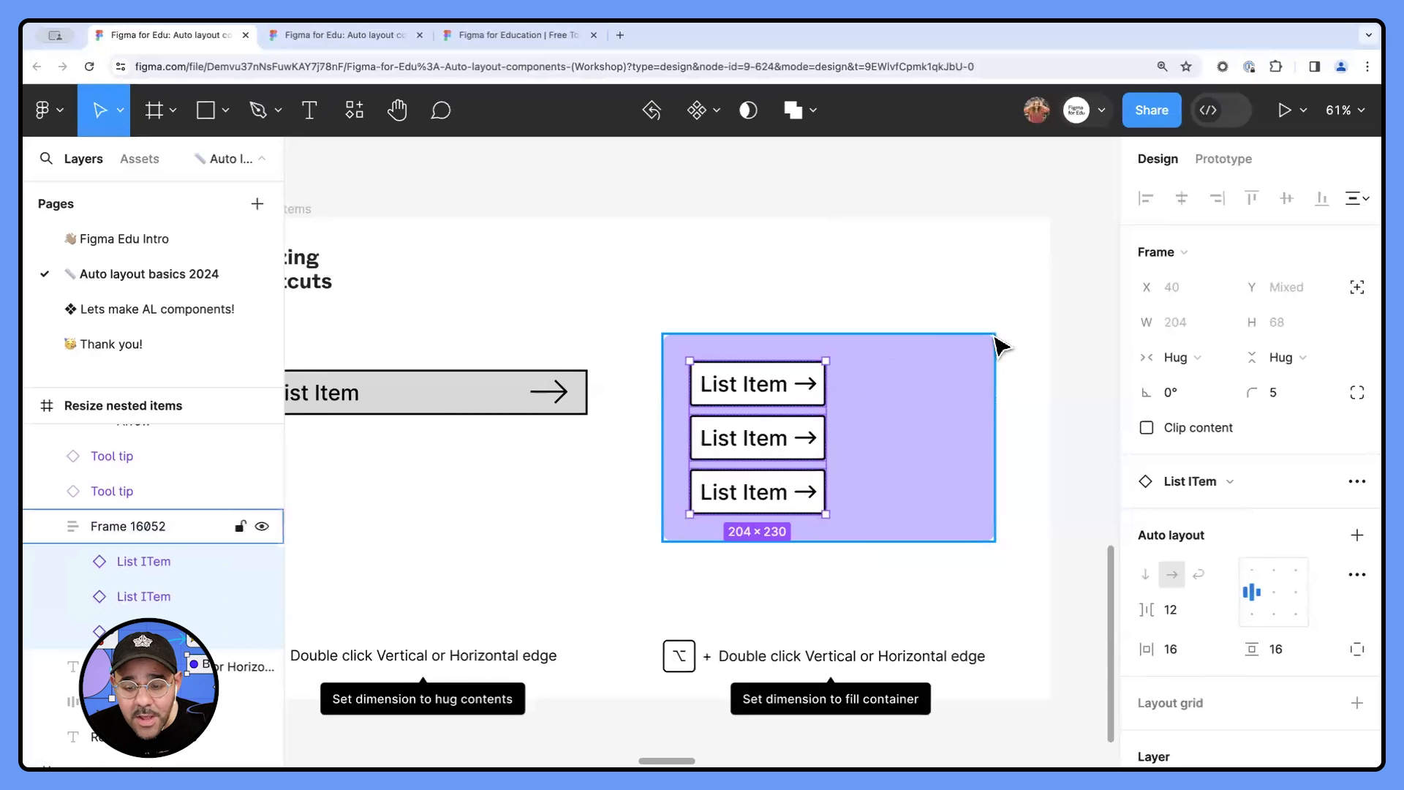
- Rename the purple frame holding the list items as Purple Menu Container
left_click(914, 407)
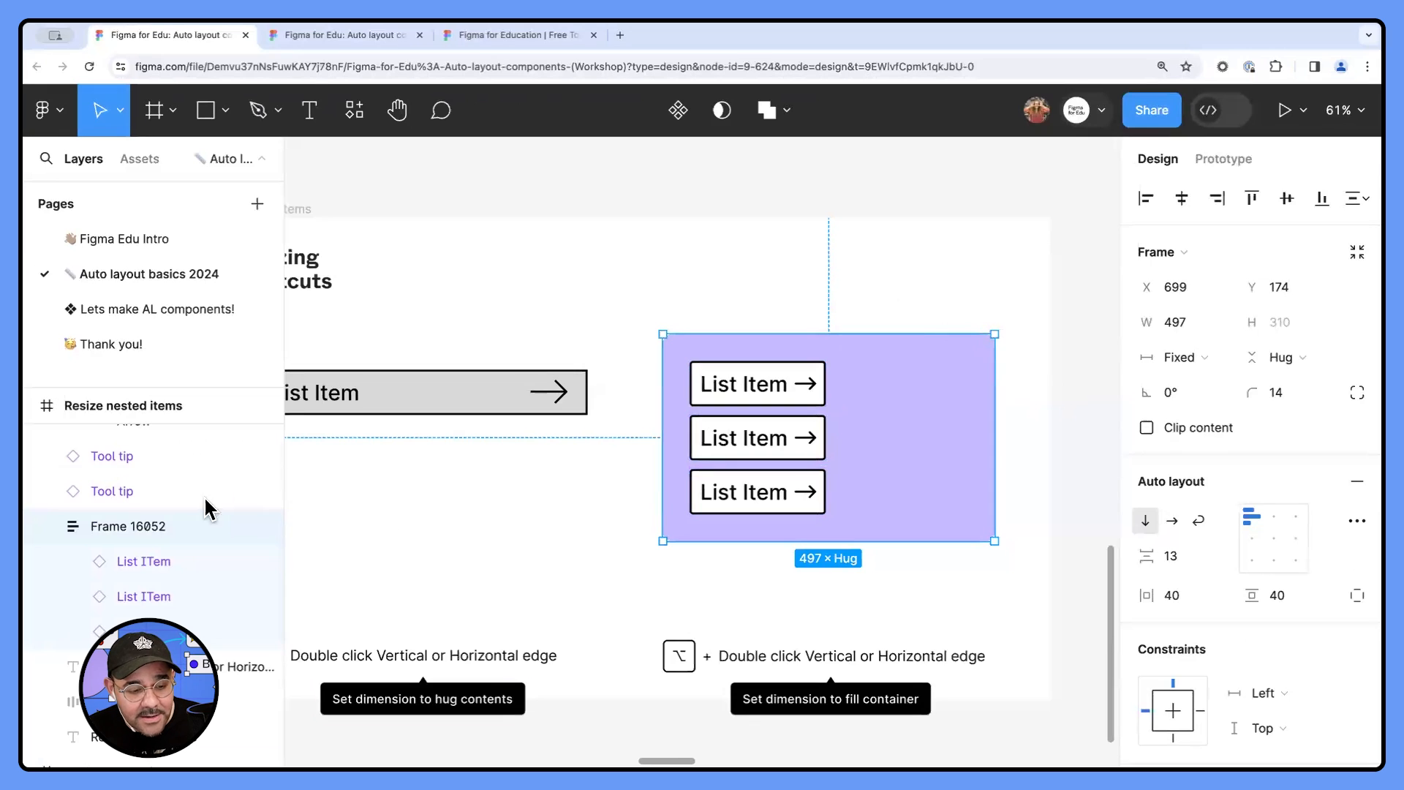
double_click(148, 523)
type("Menu")
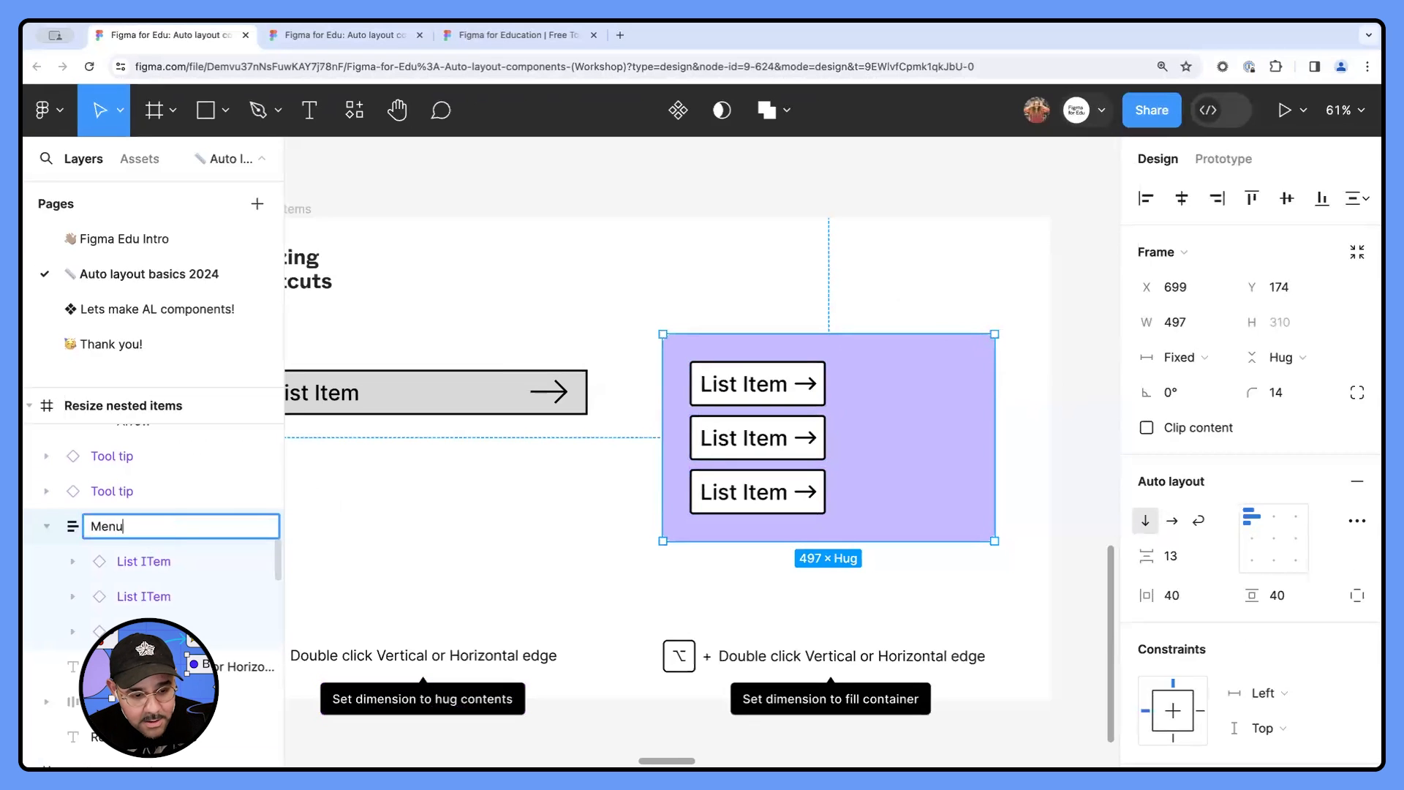
key("Return")
double_click(96, 528)
type("Purple ")
type(" Container")
key("Return")
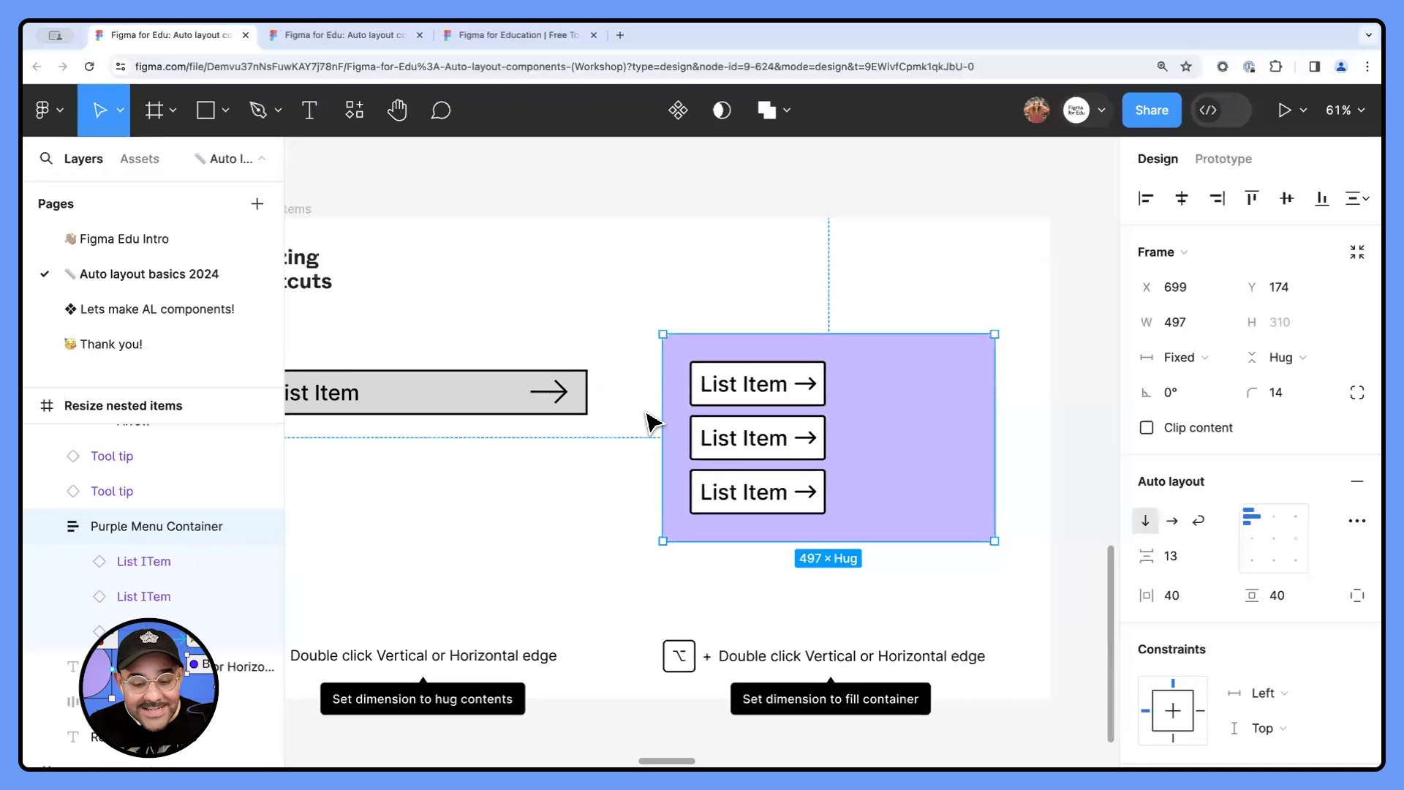
- Select all the list items nested in Purple Menu Container and set their horizontal resizing to Fill container
key("Return")
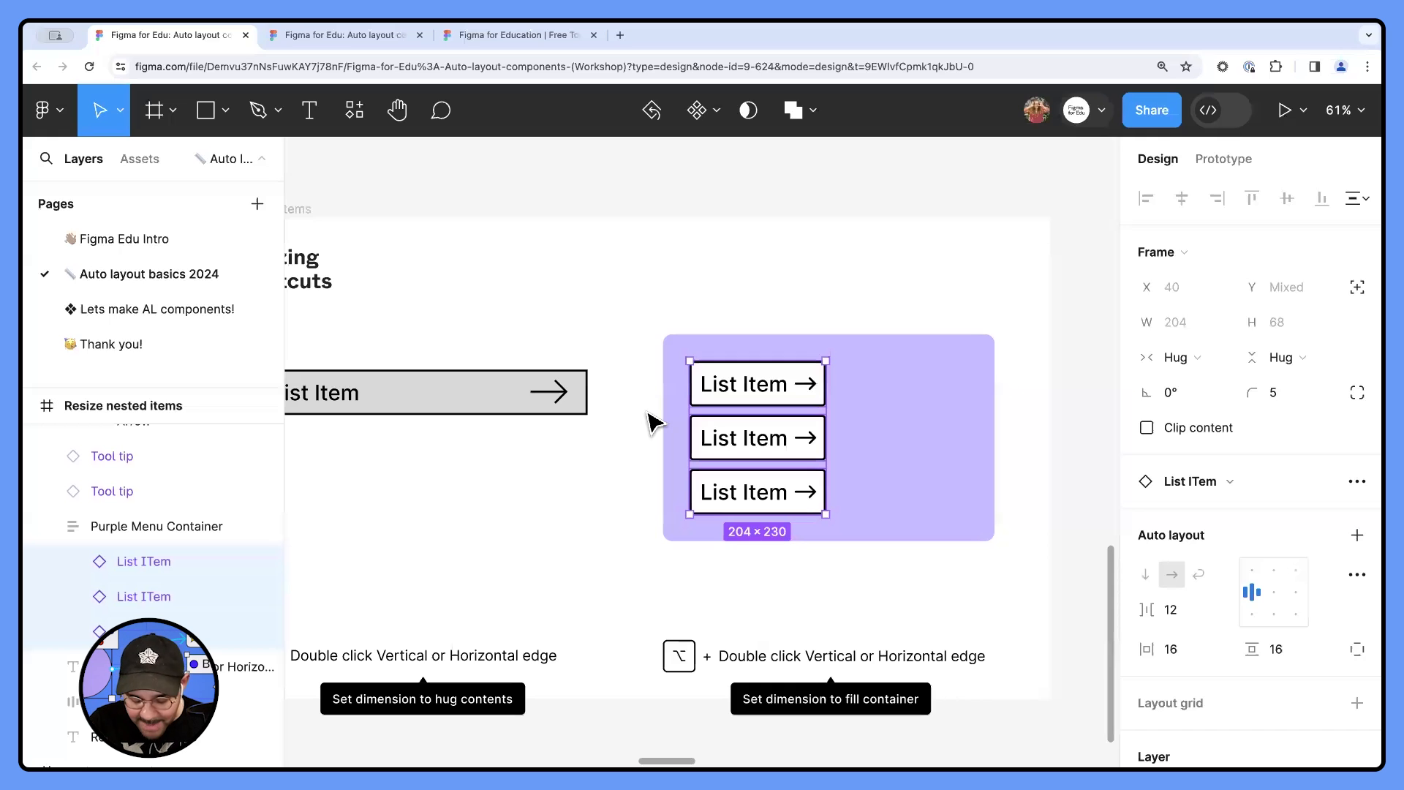
key("Escape")
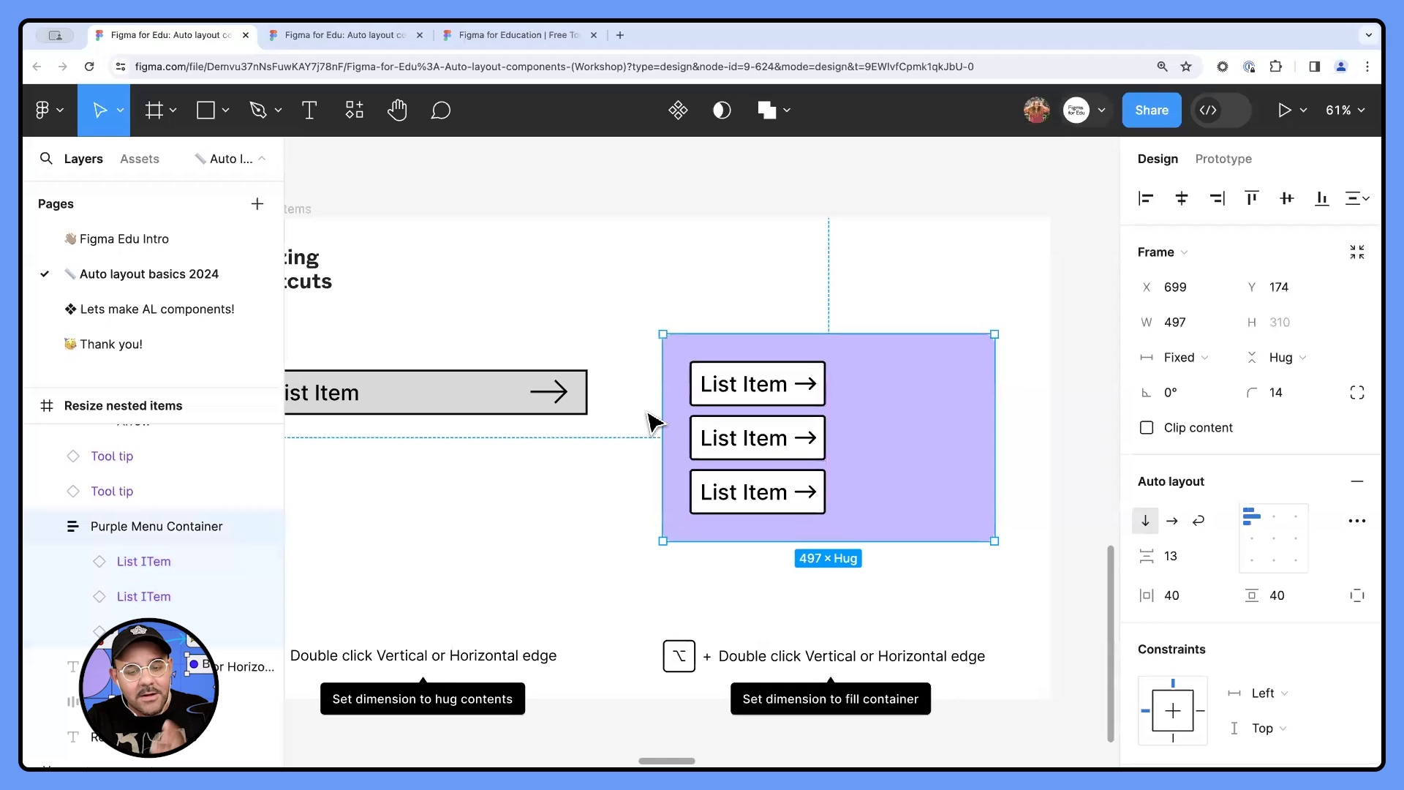
key("Return")
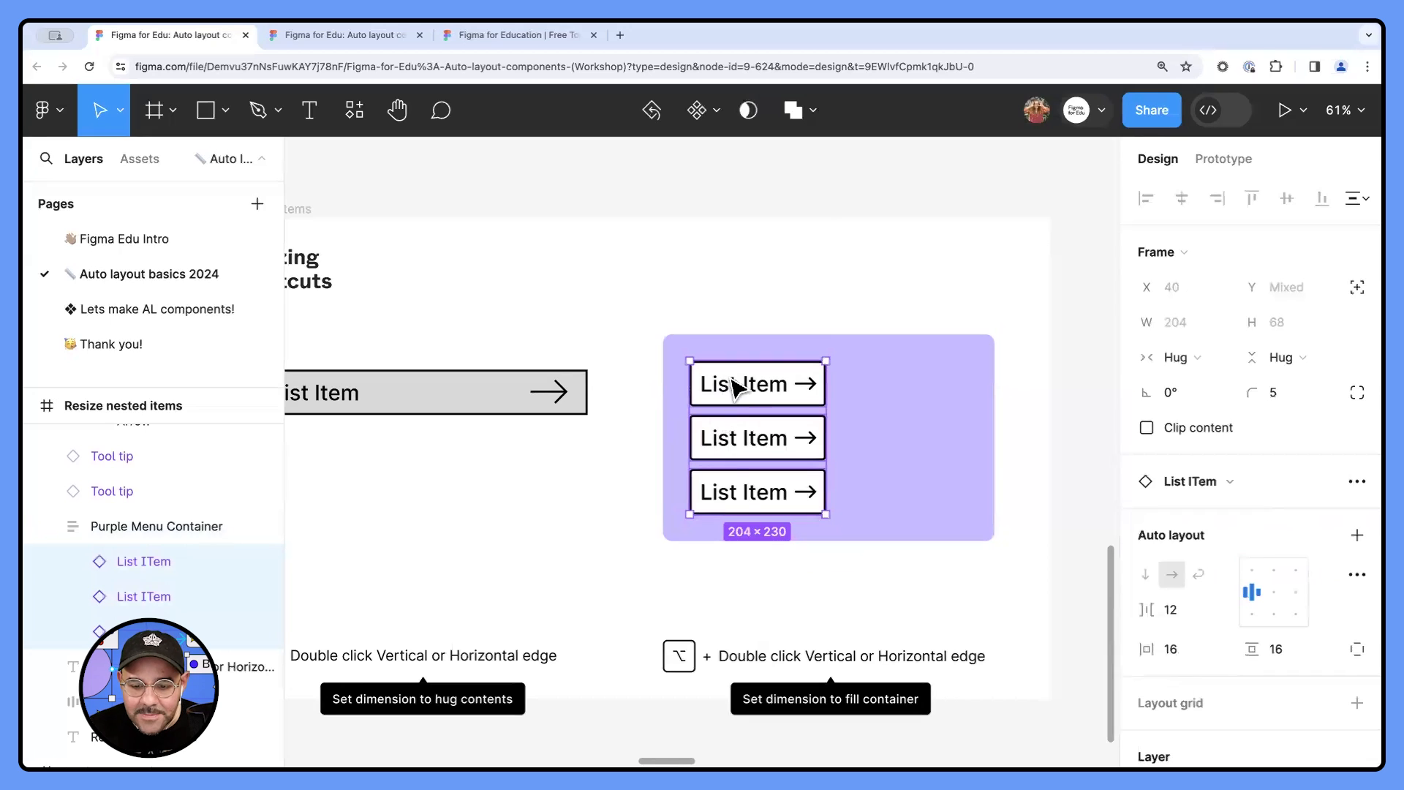
left_click(1188, 363)
left_click(1155, 388)
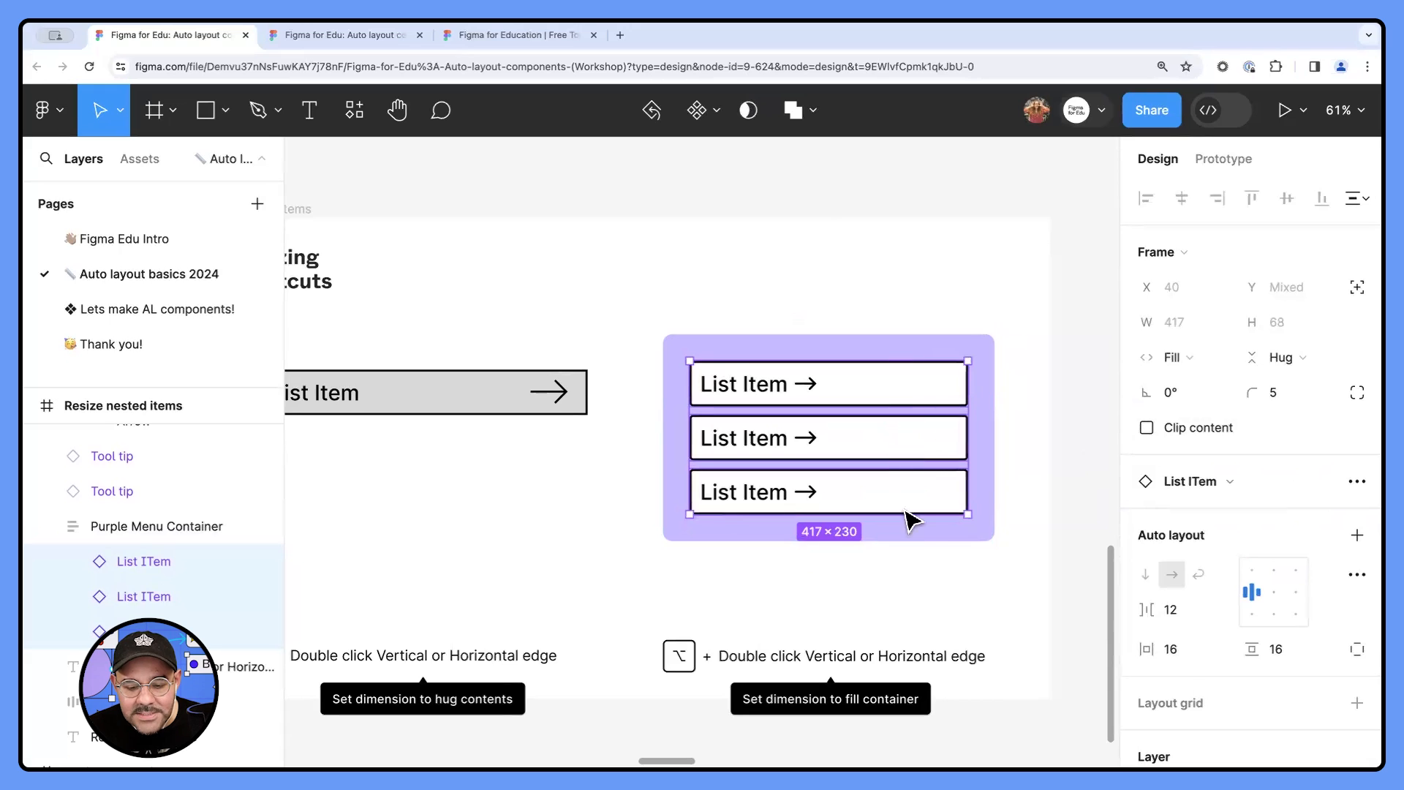
- Select the three list items together, narrow them to about 294, and set their horizontal resizing to Hug contents
left_click(970, 437)
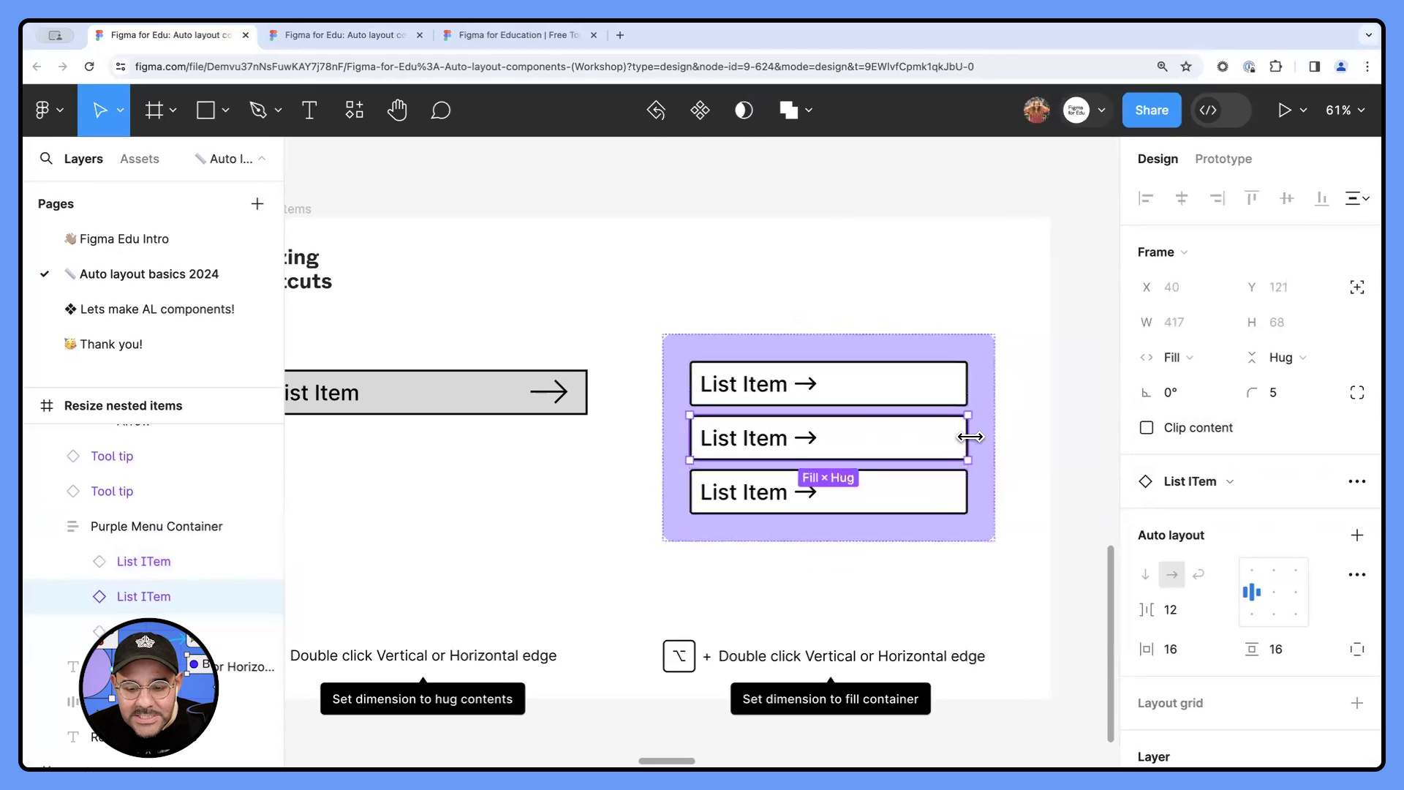
left_click(992, 425)
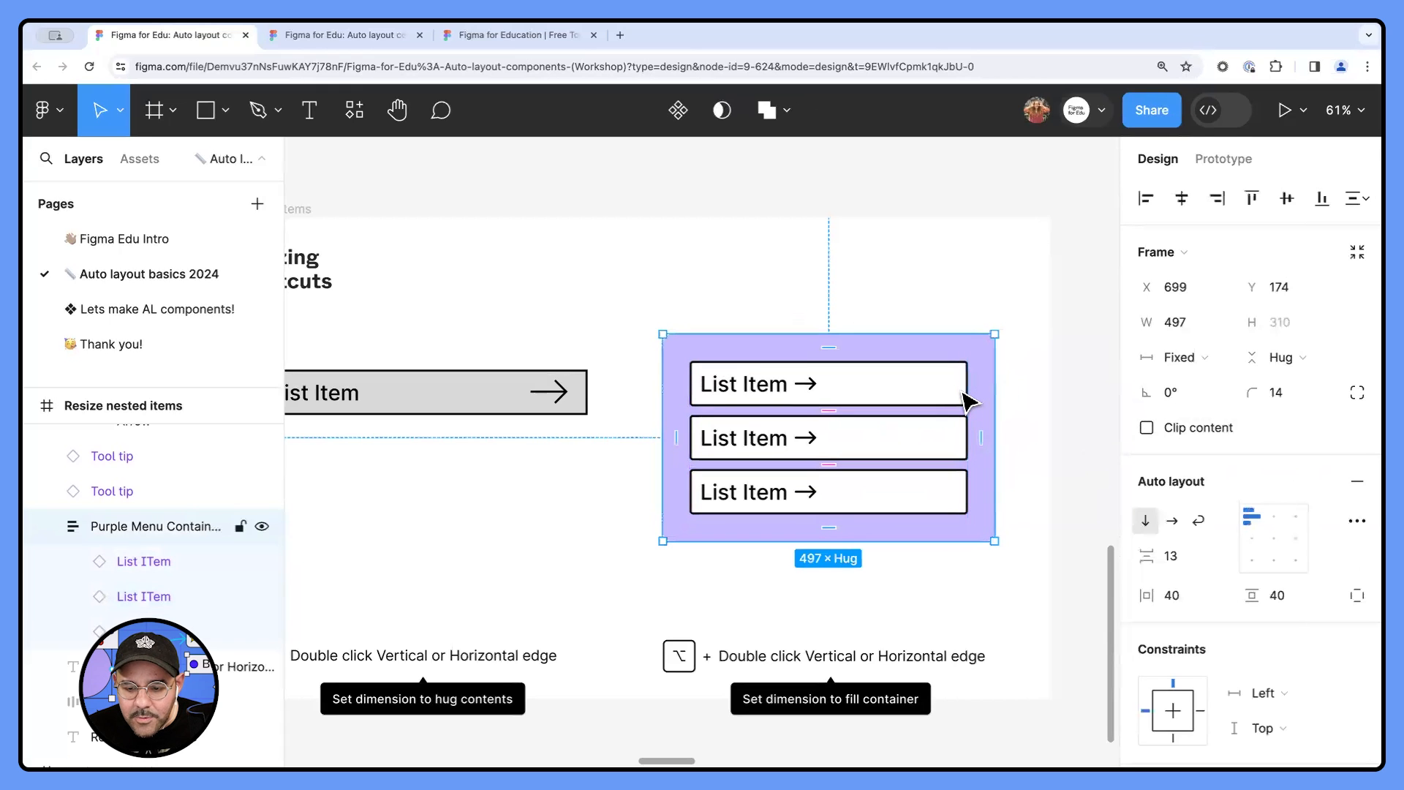
left_click(958, 399)
left_click(935, 439, "shift")
left_click(935, 495, "shift")
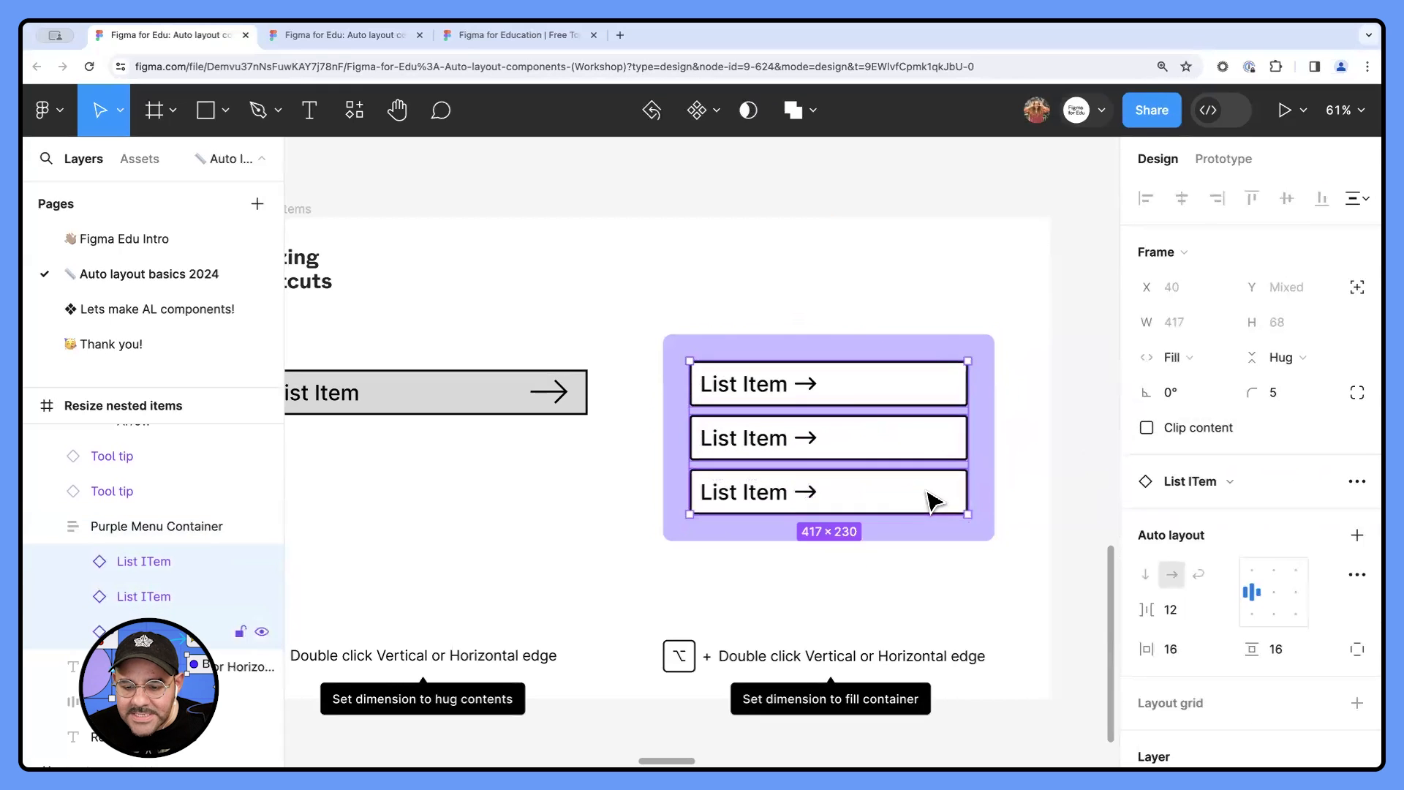
left_click_drag(964, 430, 886, 436)
left_click(1177, 357)
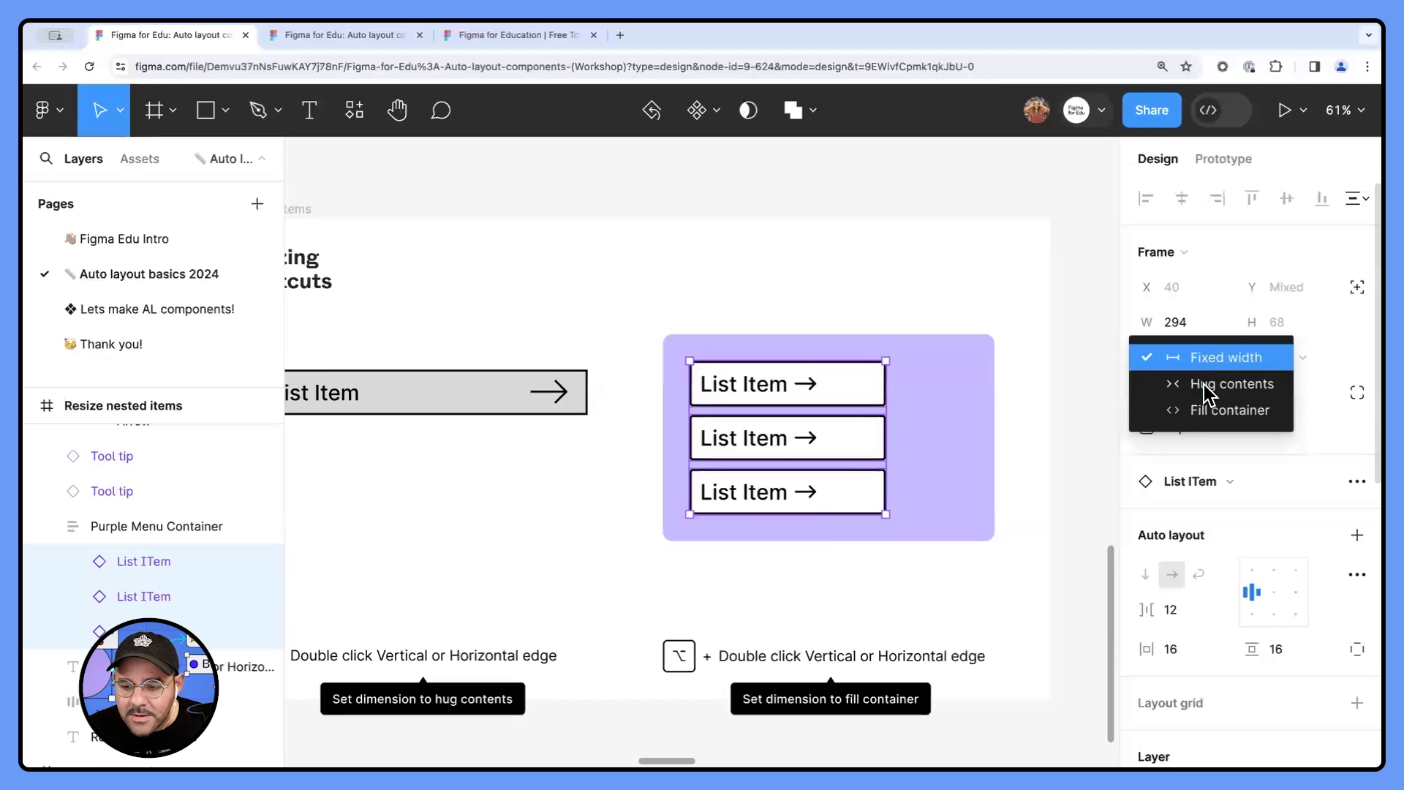
left_click(1206, 389)
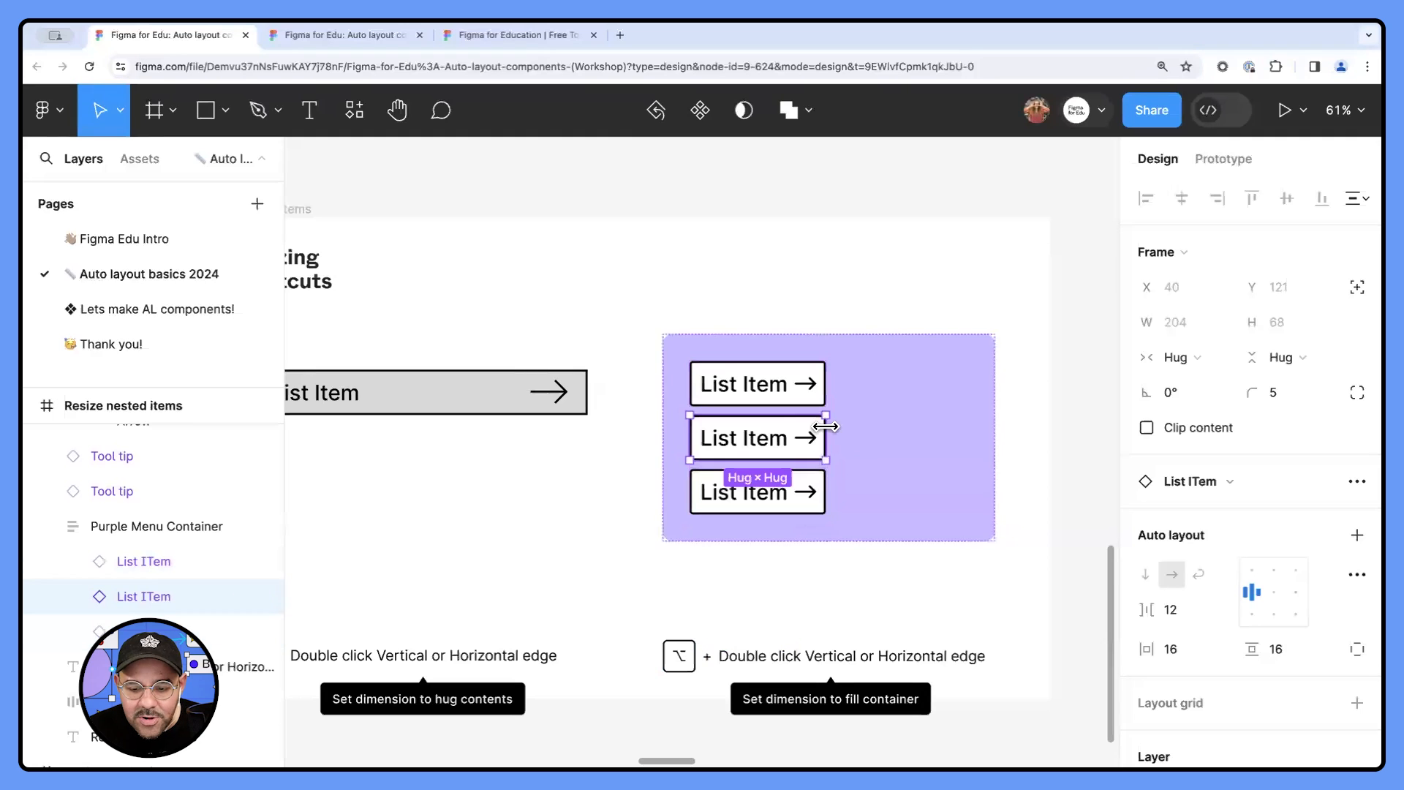
- Set the horizontal resizing of each of the three list items in Purple Menu Container to Fill container, one at a time
left_click(901, 385)
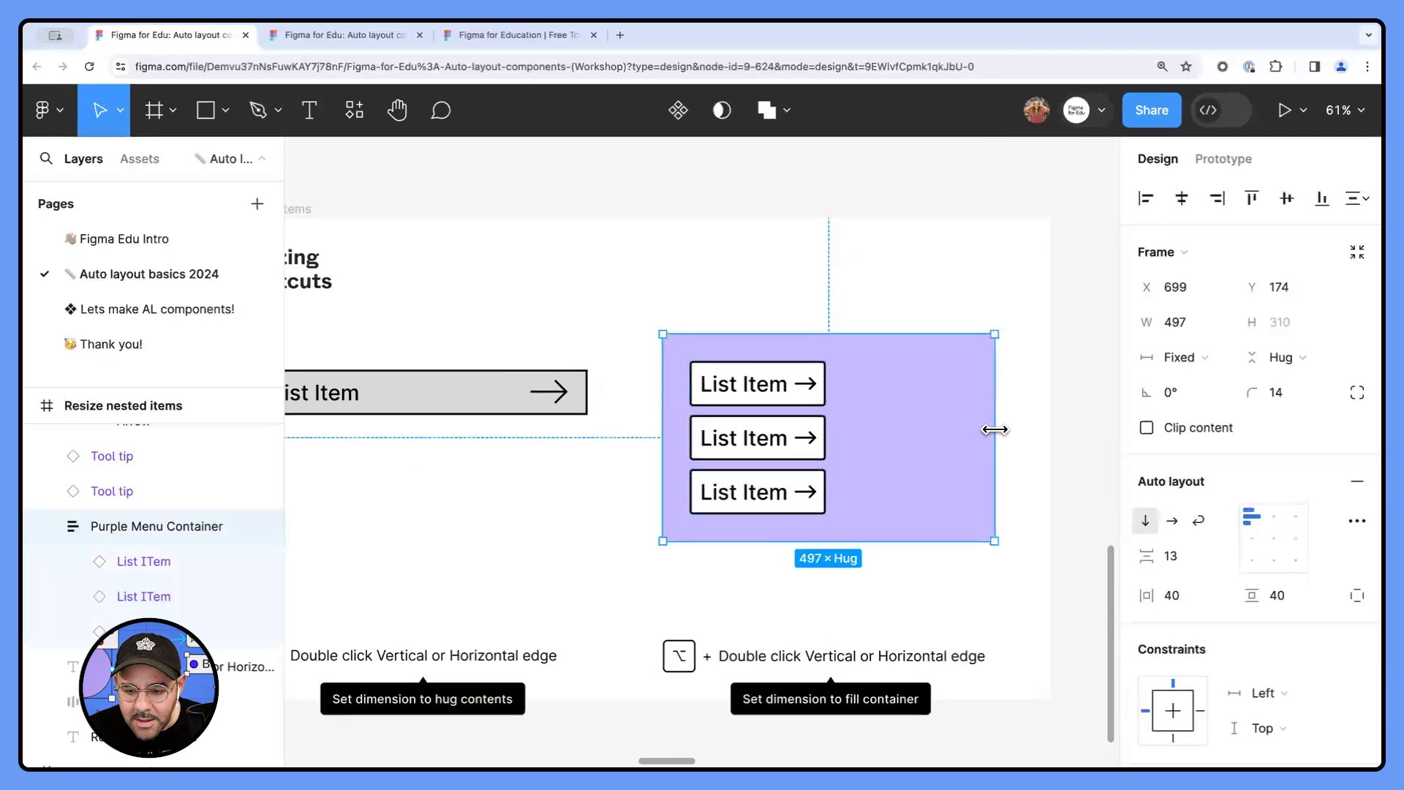
left_click(820, 442)
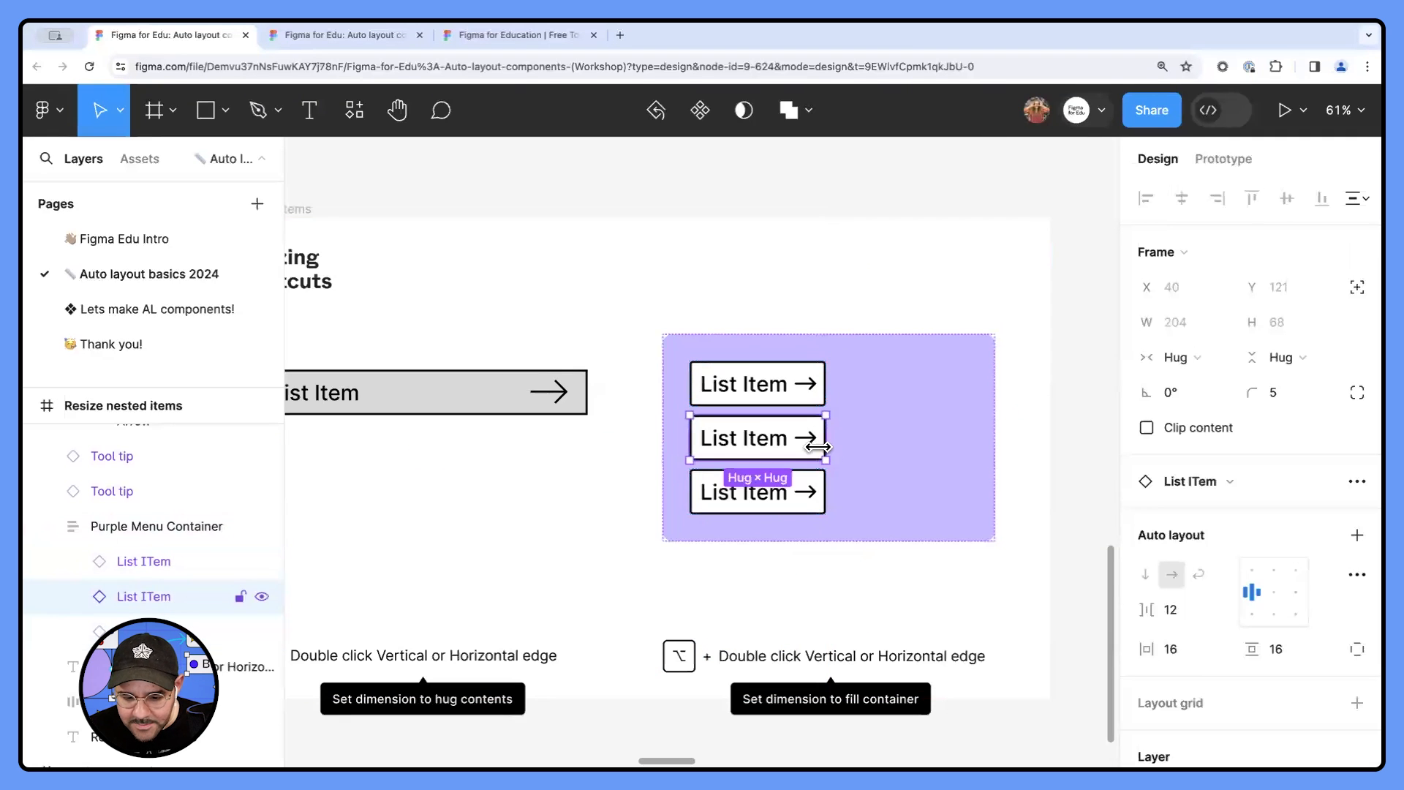
double_click(827, 436, "alt")
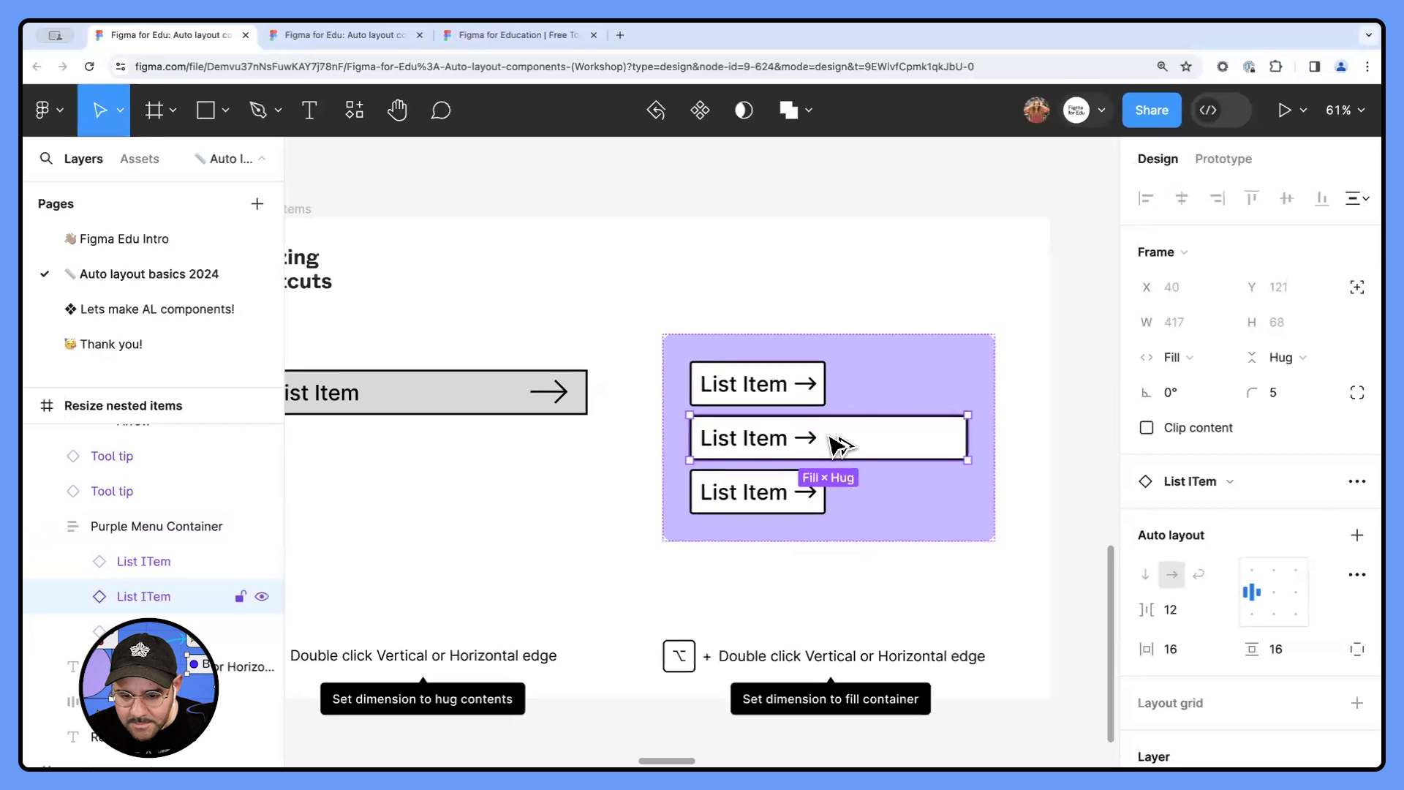
left_click(810, 381)
double_click(826, 395, "alt")
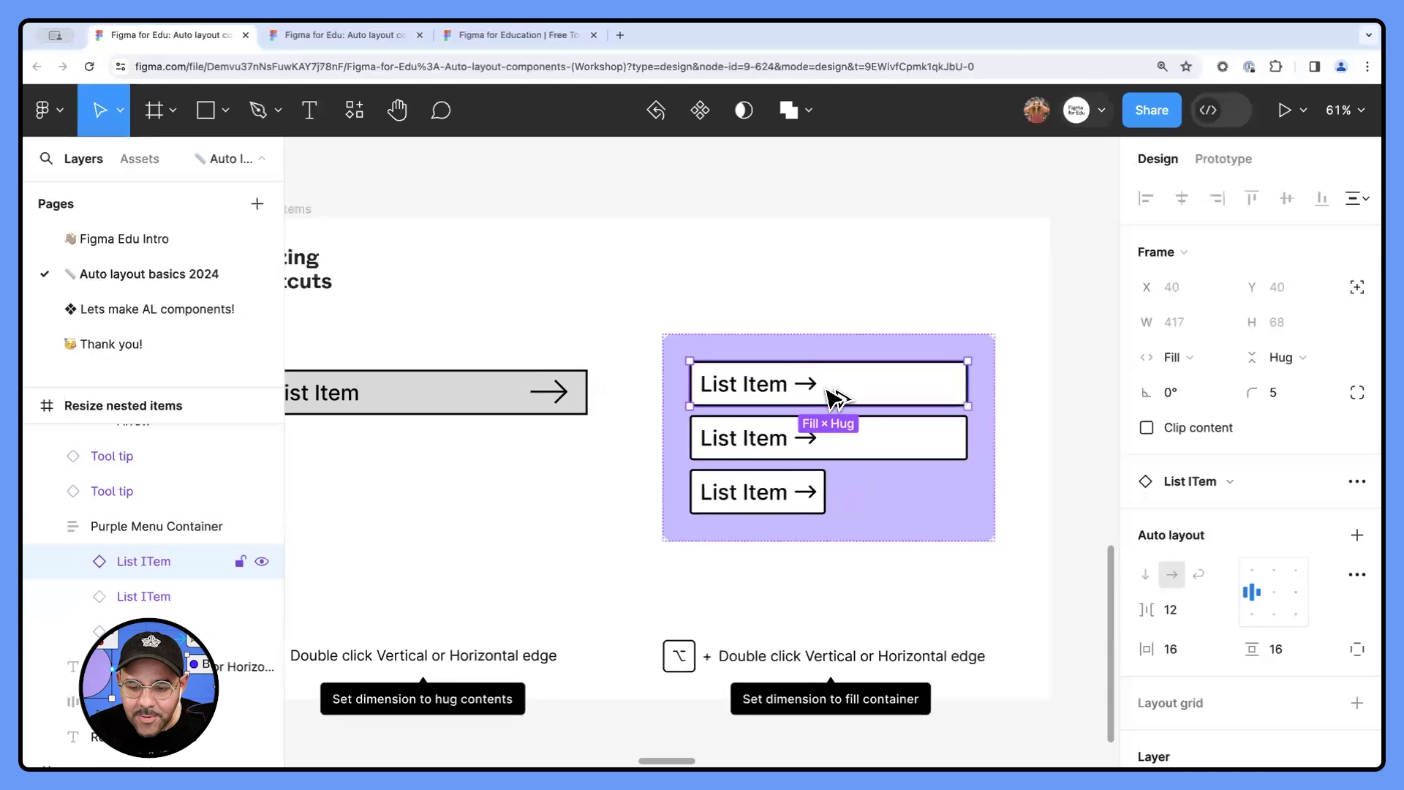
left_click(814, 492)
double_click(825, 492, "alt")
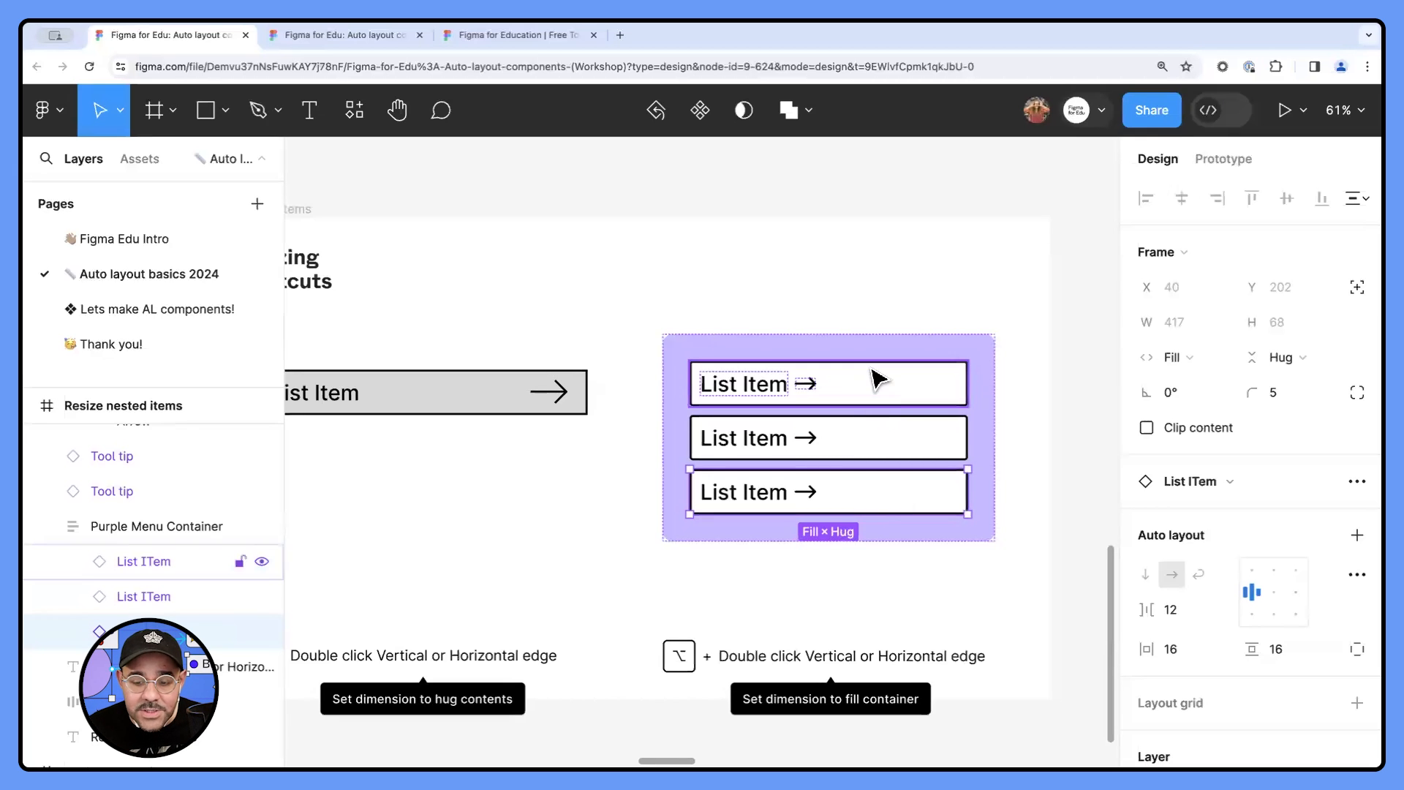
- Select all three list items in the purple container and set their gap between items to Auto
left_click(848, 450, "shift")
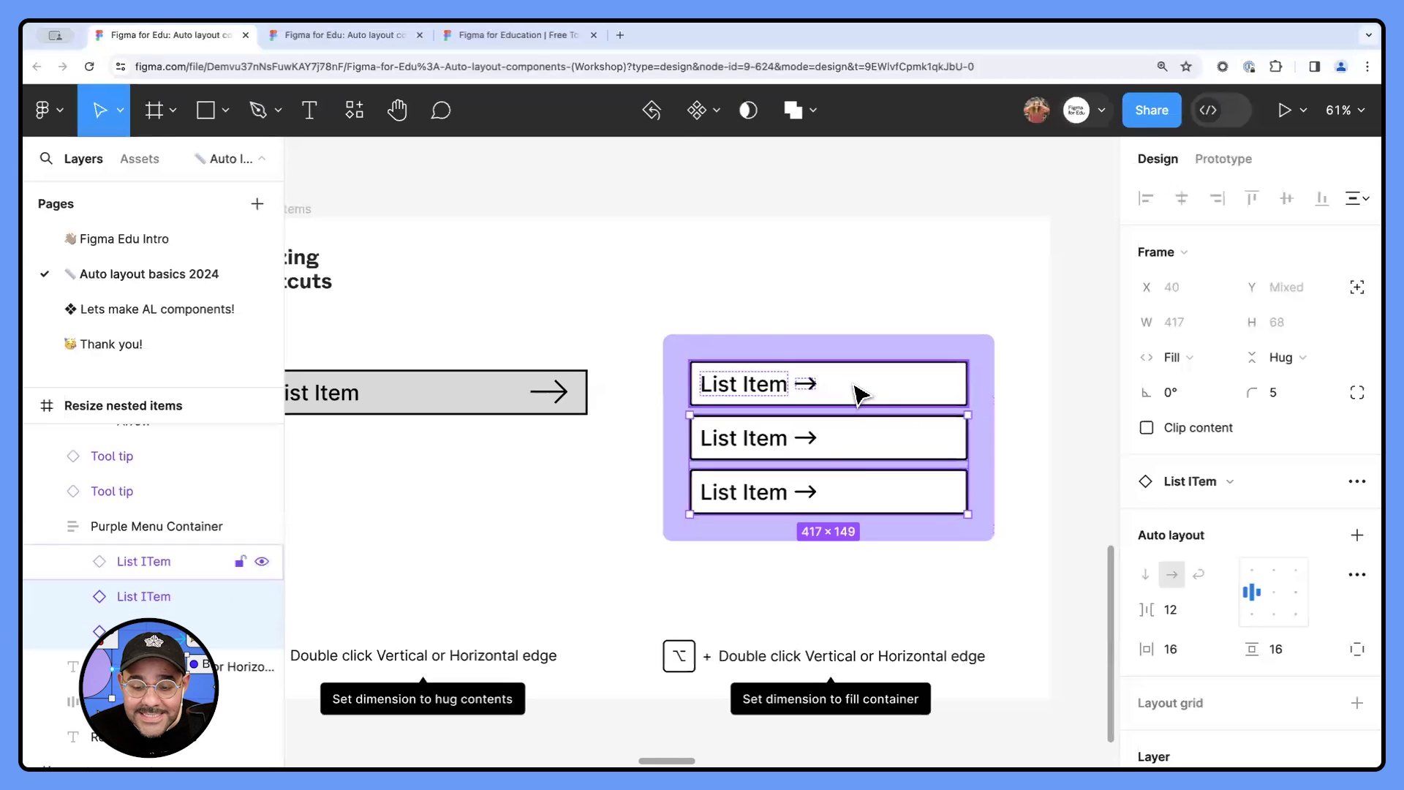
left_click(860, 395, "shift")
left_click(1178, 611)
double_click(1172, 613)
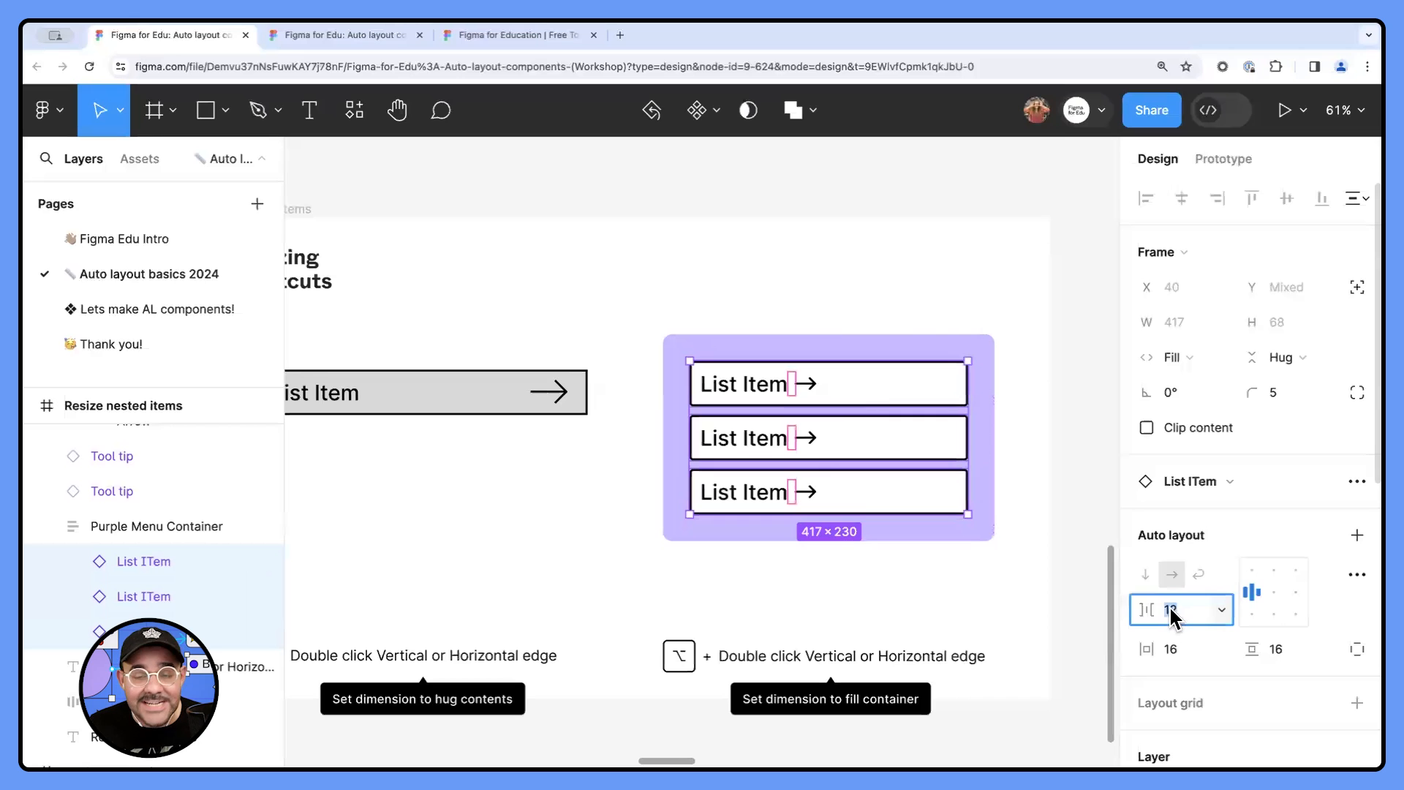
type("auto")
key("Return")
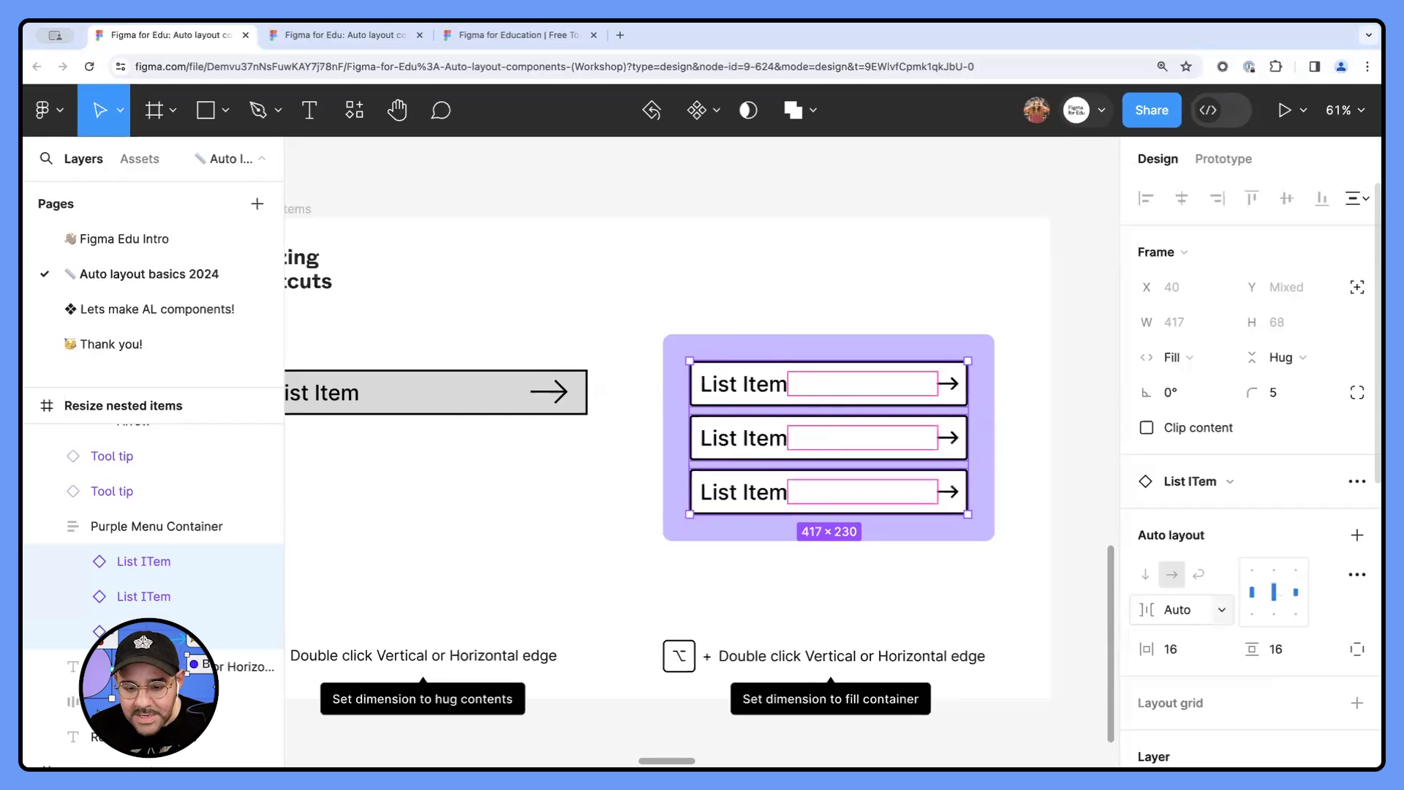
left_click(923, 598)
- Select Purple Menu Container and inspect its padding and the list items' spacing in Dev Mode
scroll(944, 568, "right", 2)
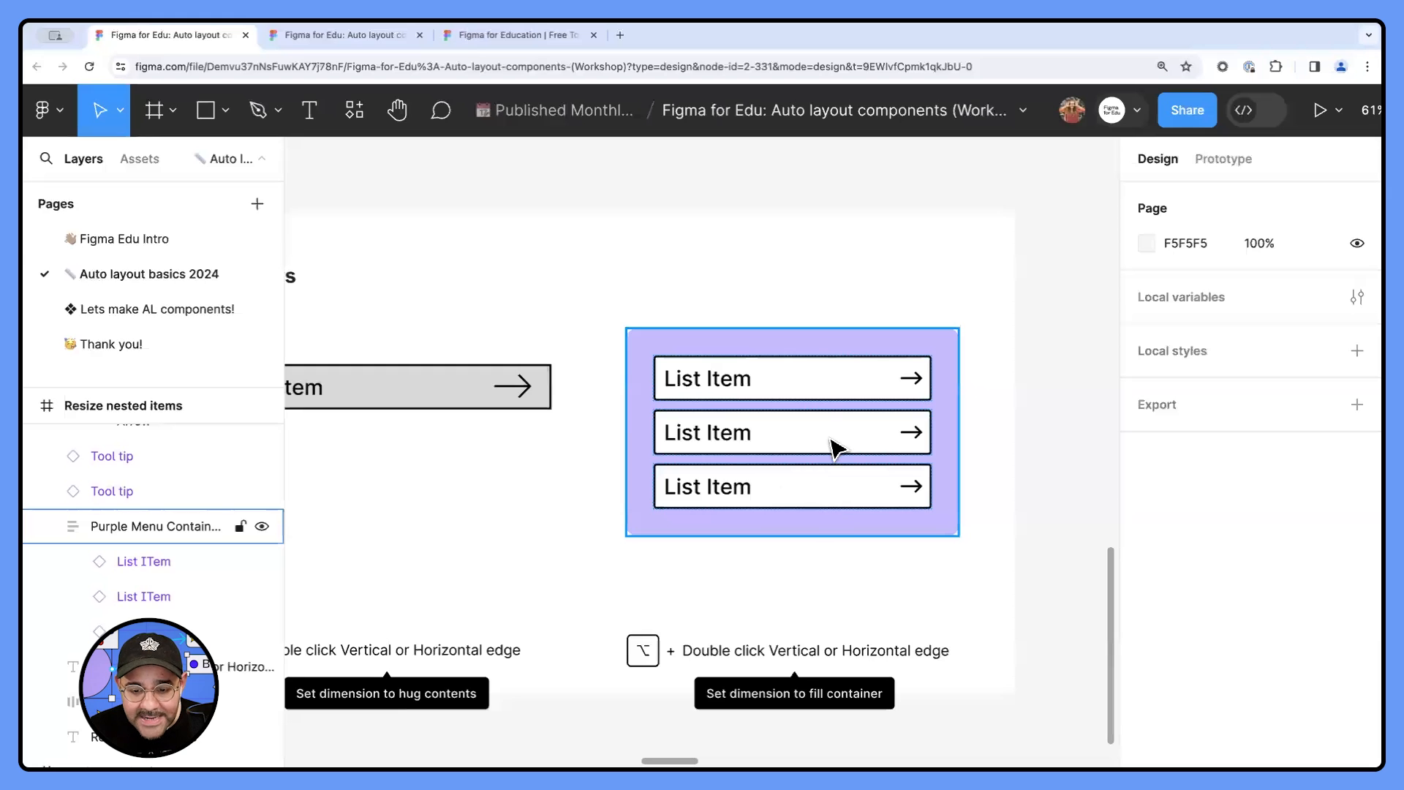
left_click(841, 398)
scroll(849, 375, "right", 2)
scroll(848, 374, "down", 1)
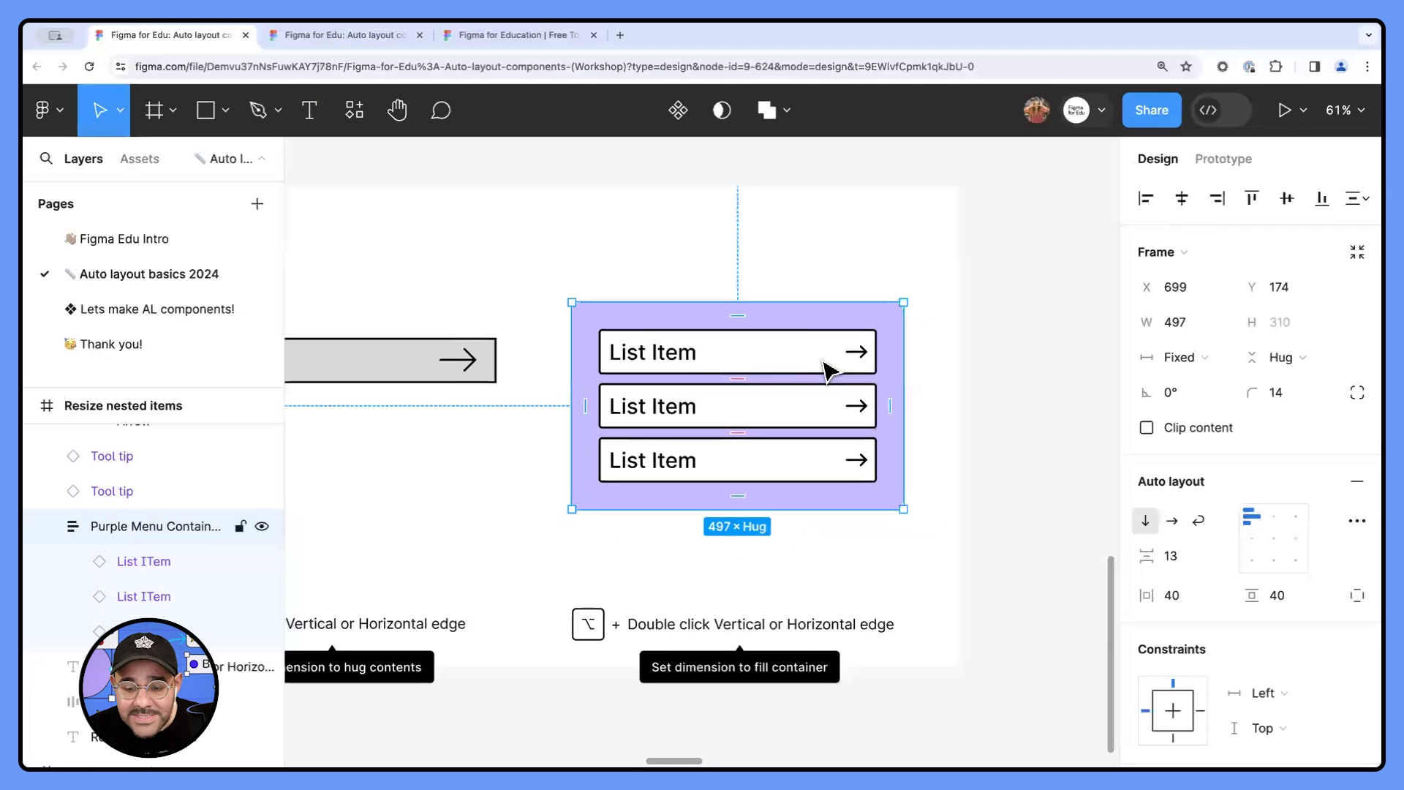
left_click(1213, 110)
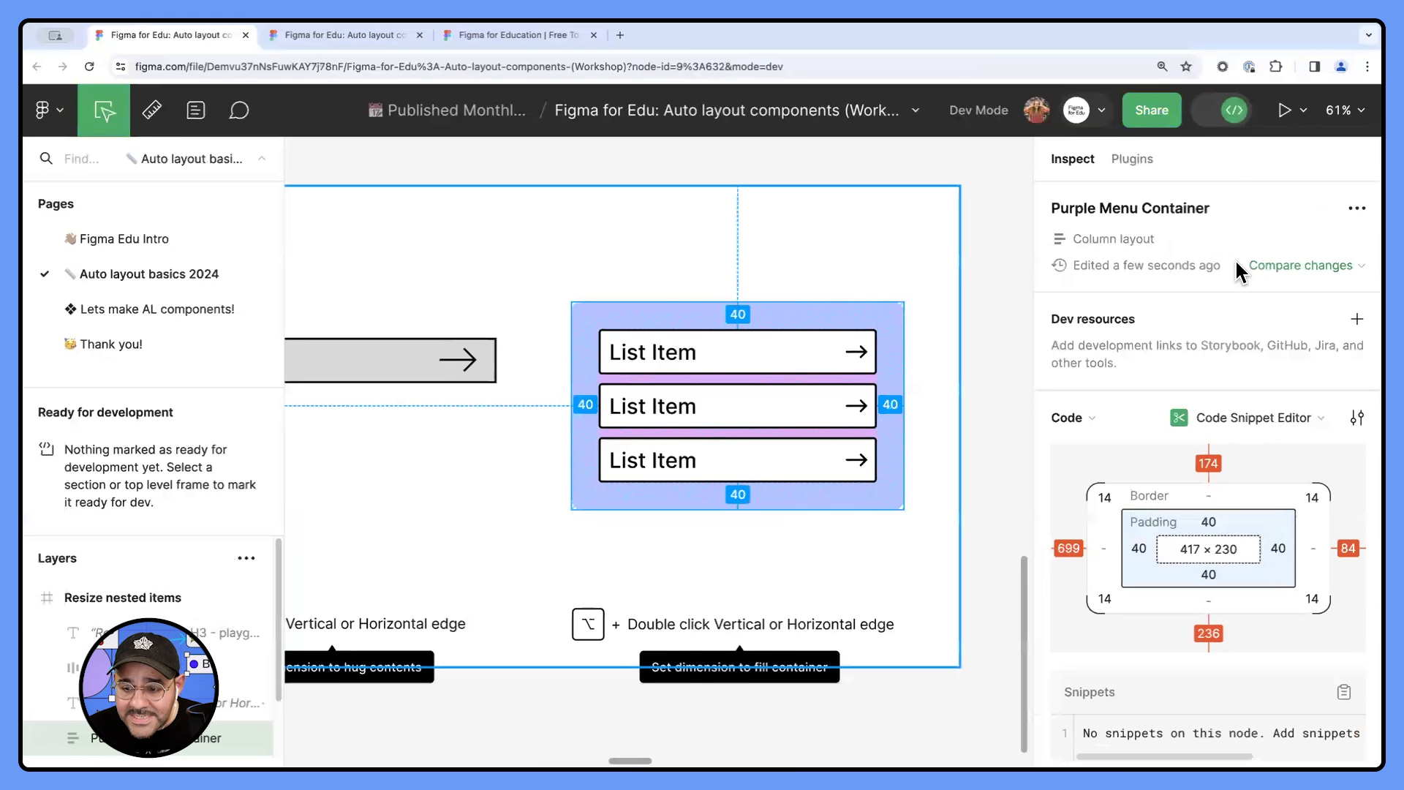
left_click(1237, 114)
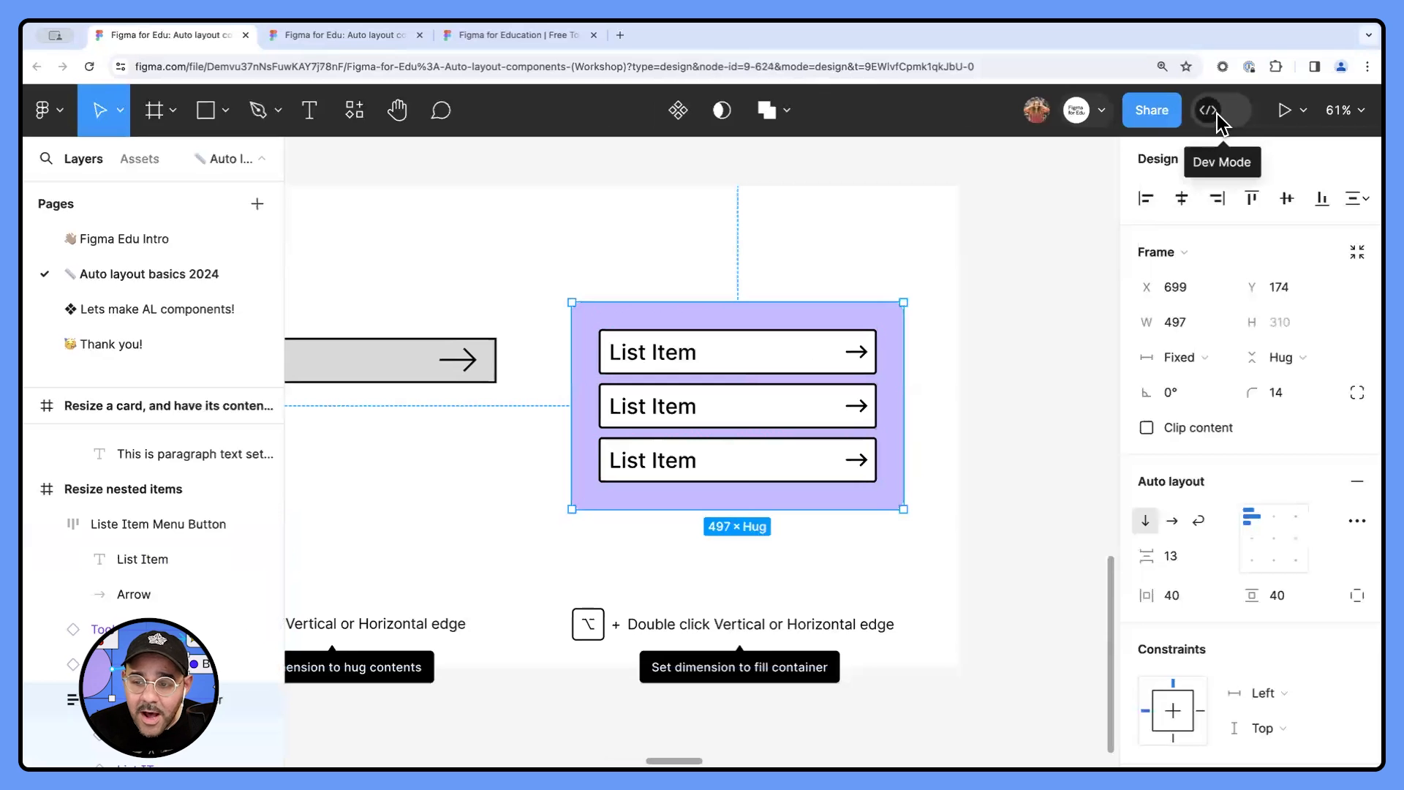
left_click(1216, 113)
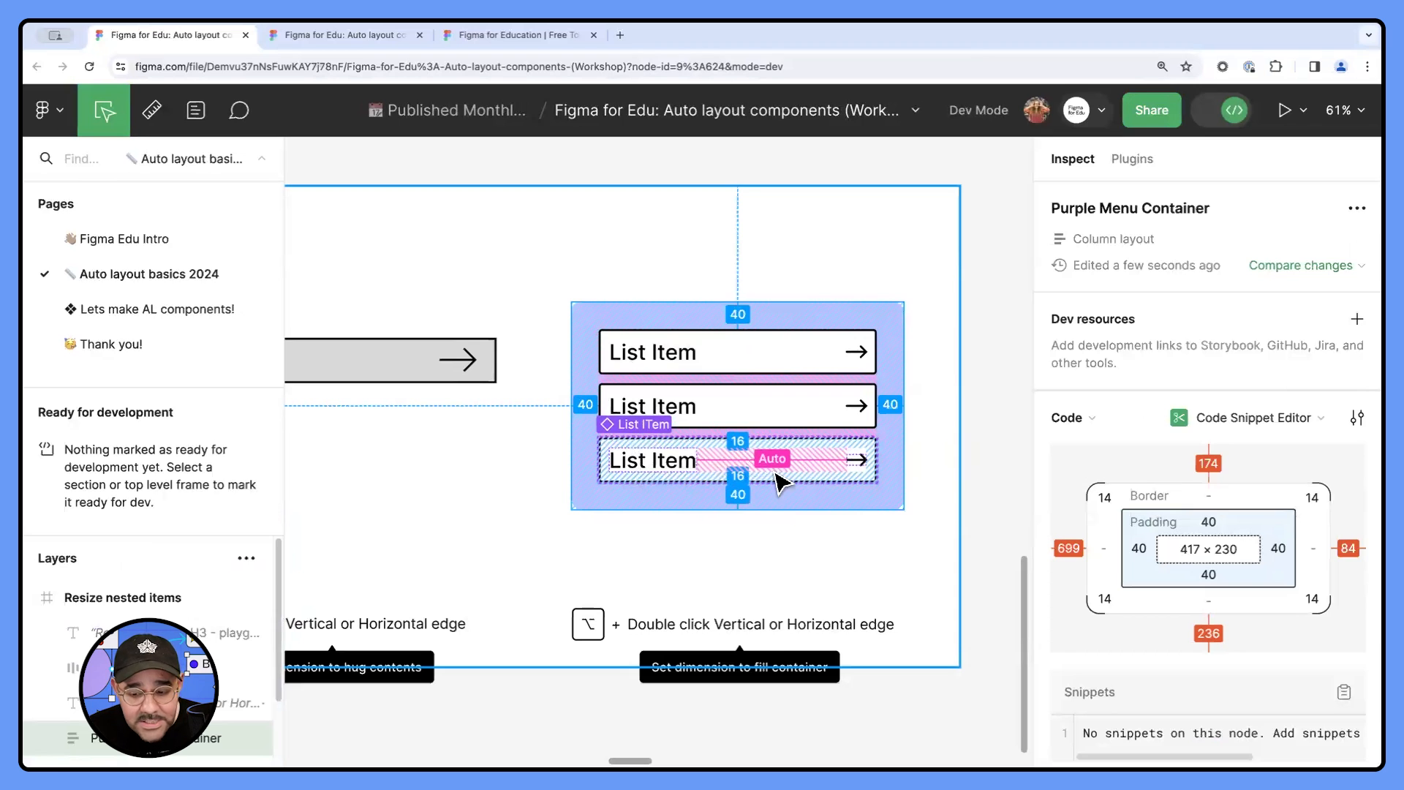
scroll(1151, 548, "down", 3)
scroll(1122, 533, "up", 3)
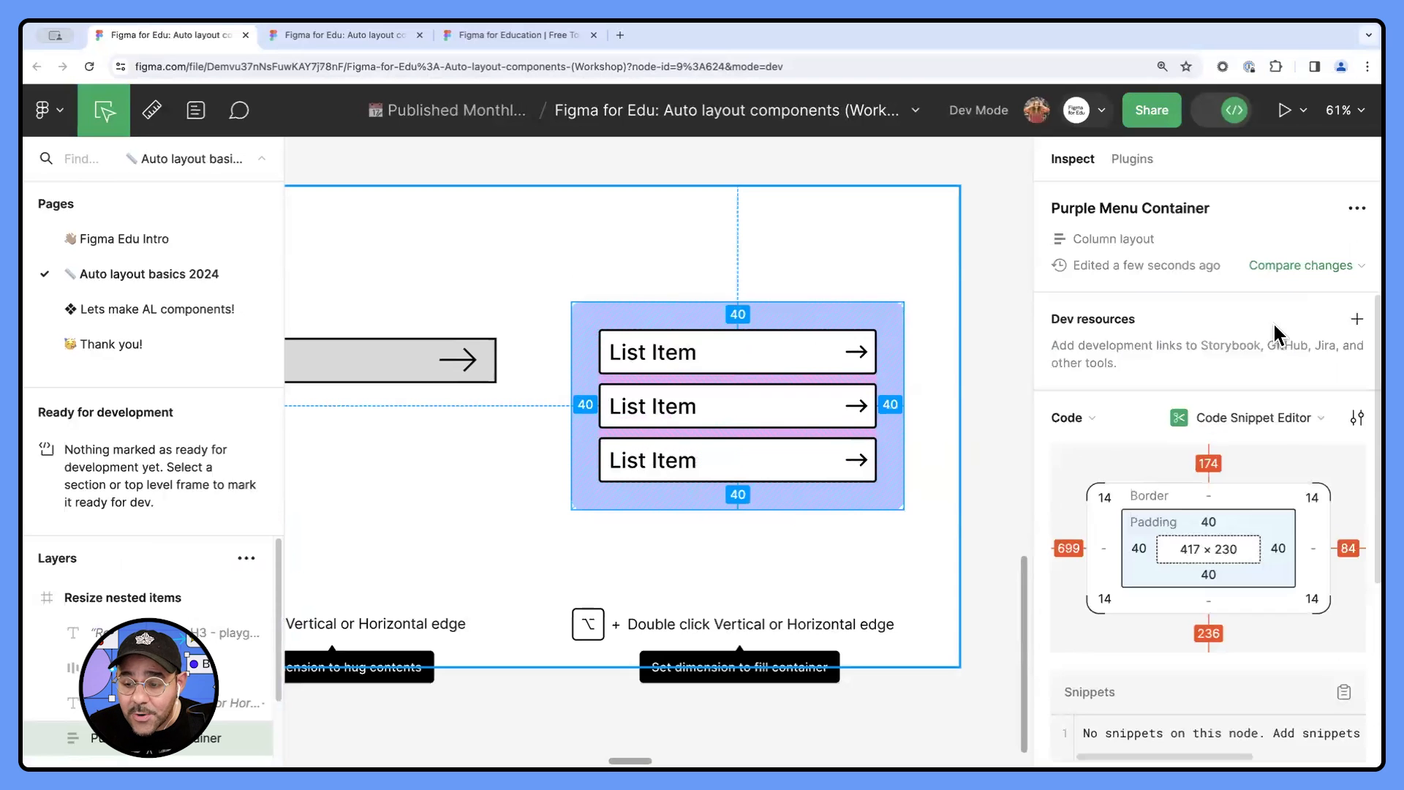
- Switch Purple Menu Container's code language to CSS, review its layout and style code, and return to design mode
left_click(1281, 419)
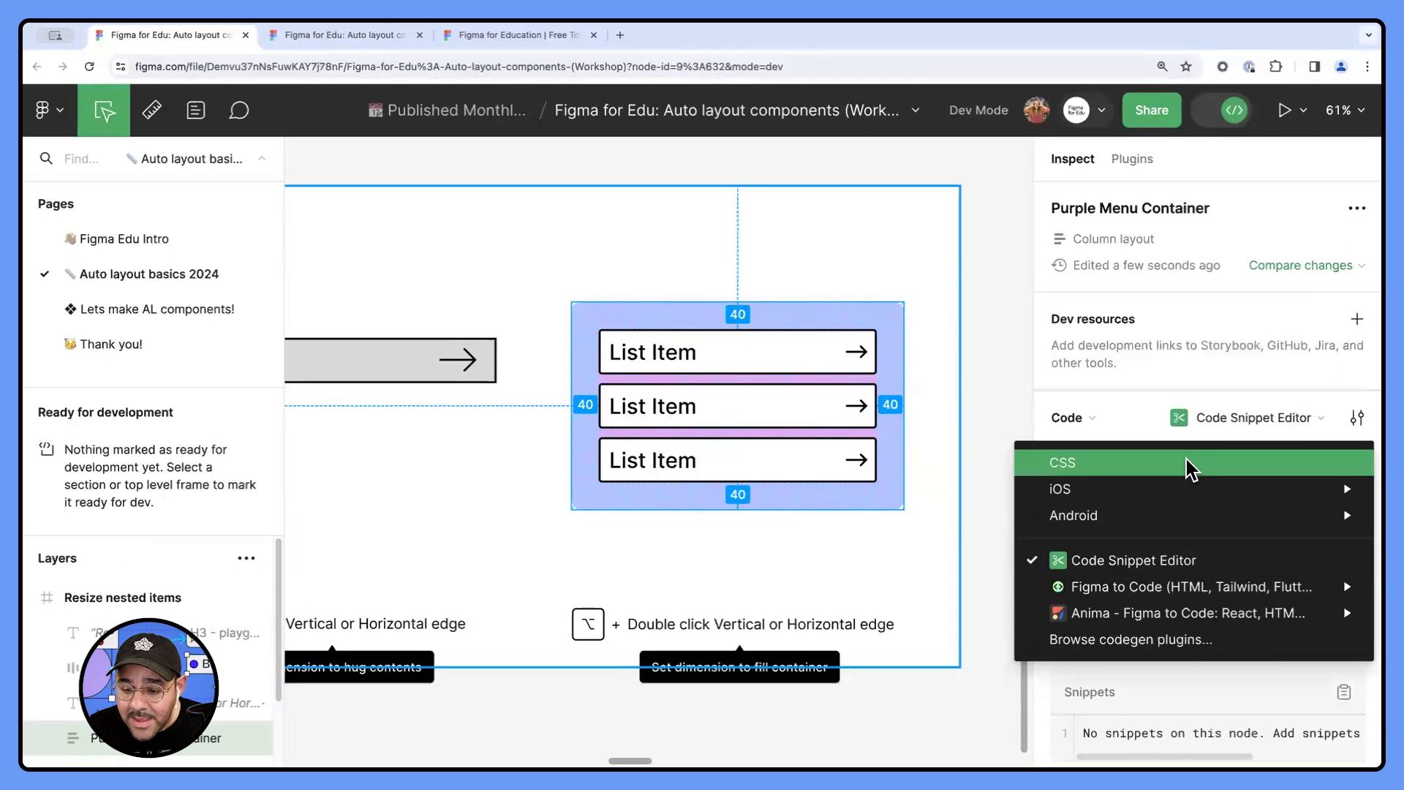
left_click(1192, 464)
scroll(1122, 443, "down", 3)
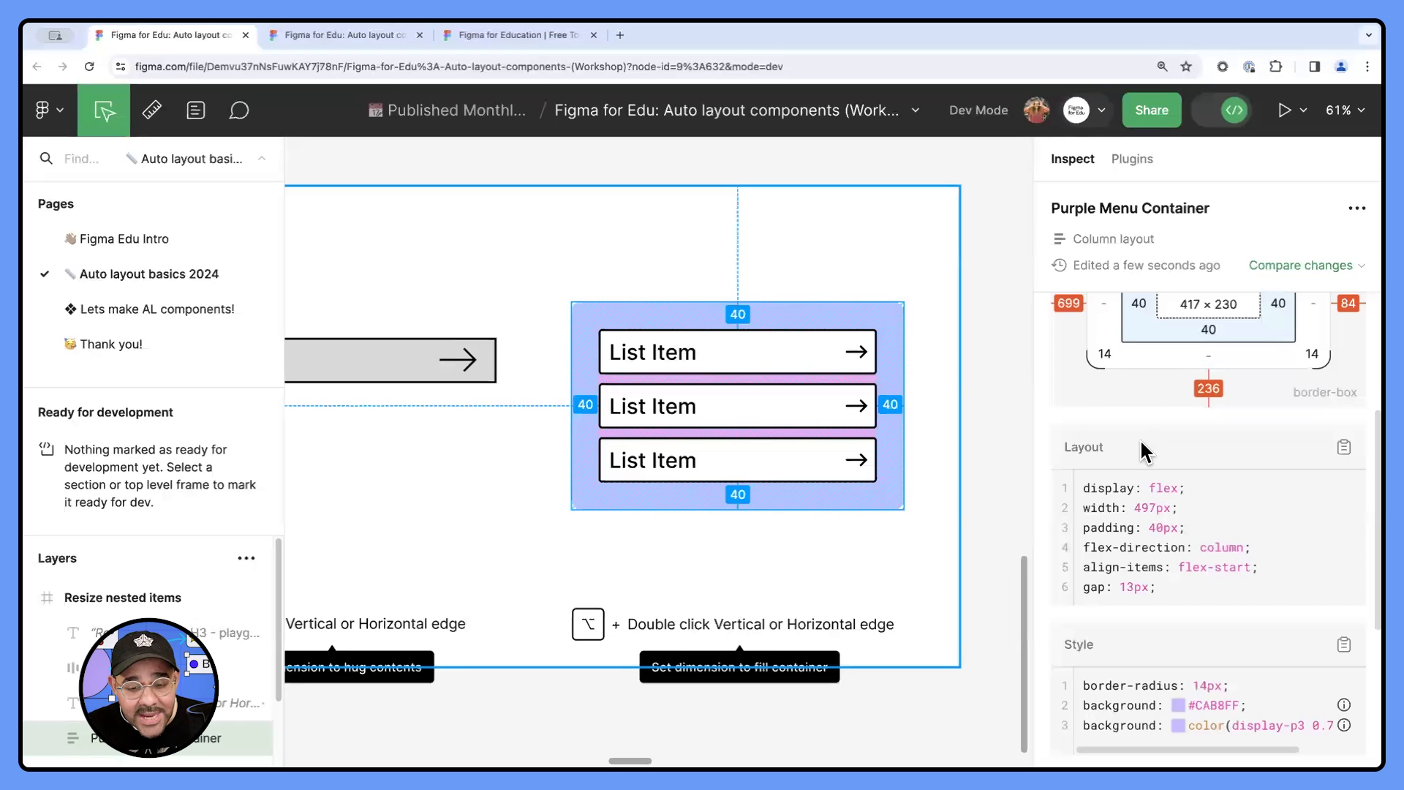
scroll(1169, 424, "up", 1)
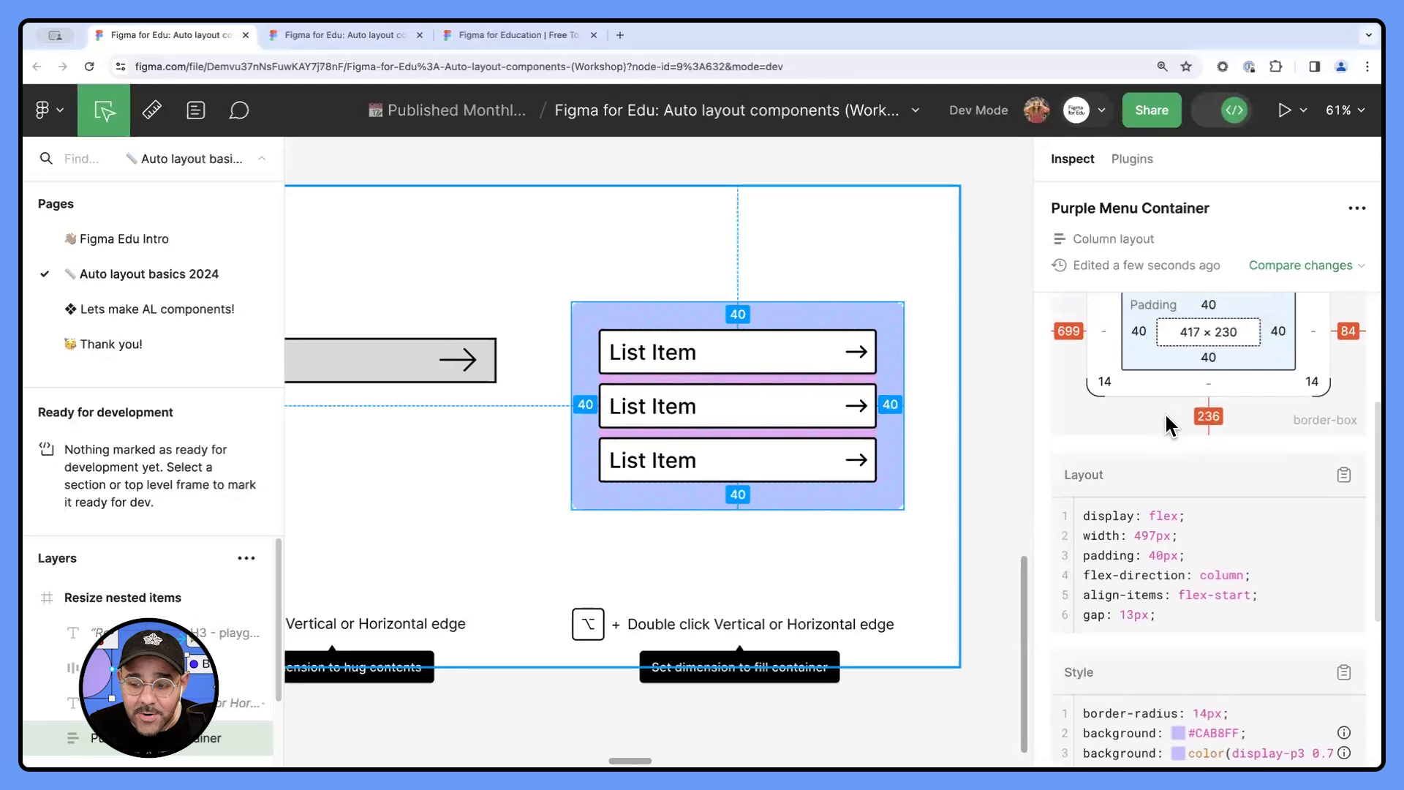
scroll(1170, 424, "up", 5)
left_click(1236, 110)
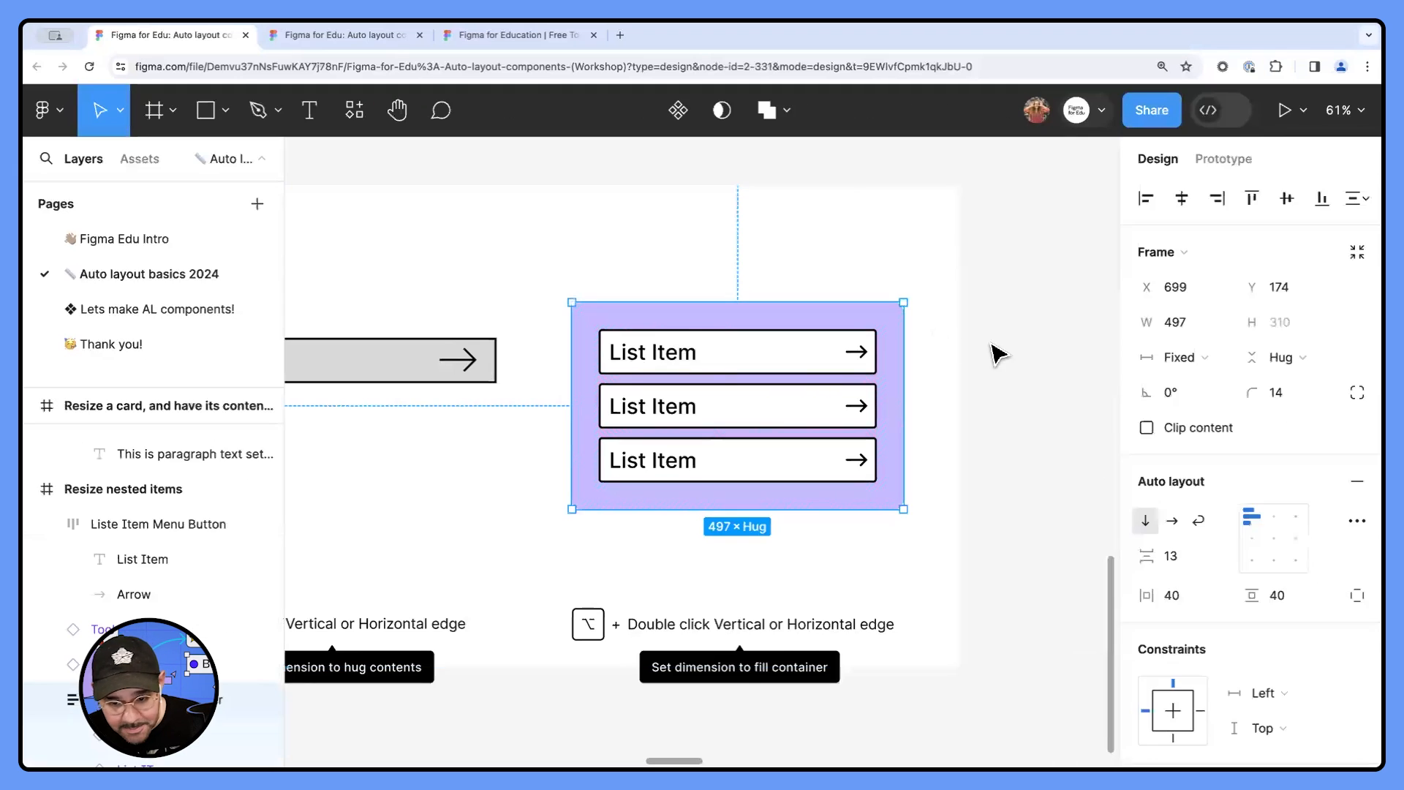
- Narrow Purple Menu Container to about 483 and keep varying its width to test how the list items respond
left_click(998, 354)
left_click_drag(868, 426, 932, 390)
left_click(930, 392)
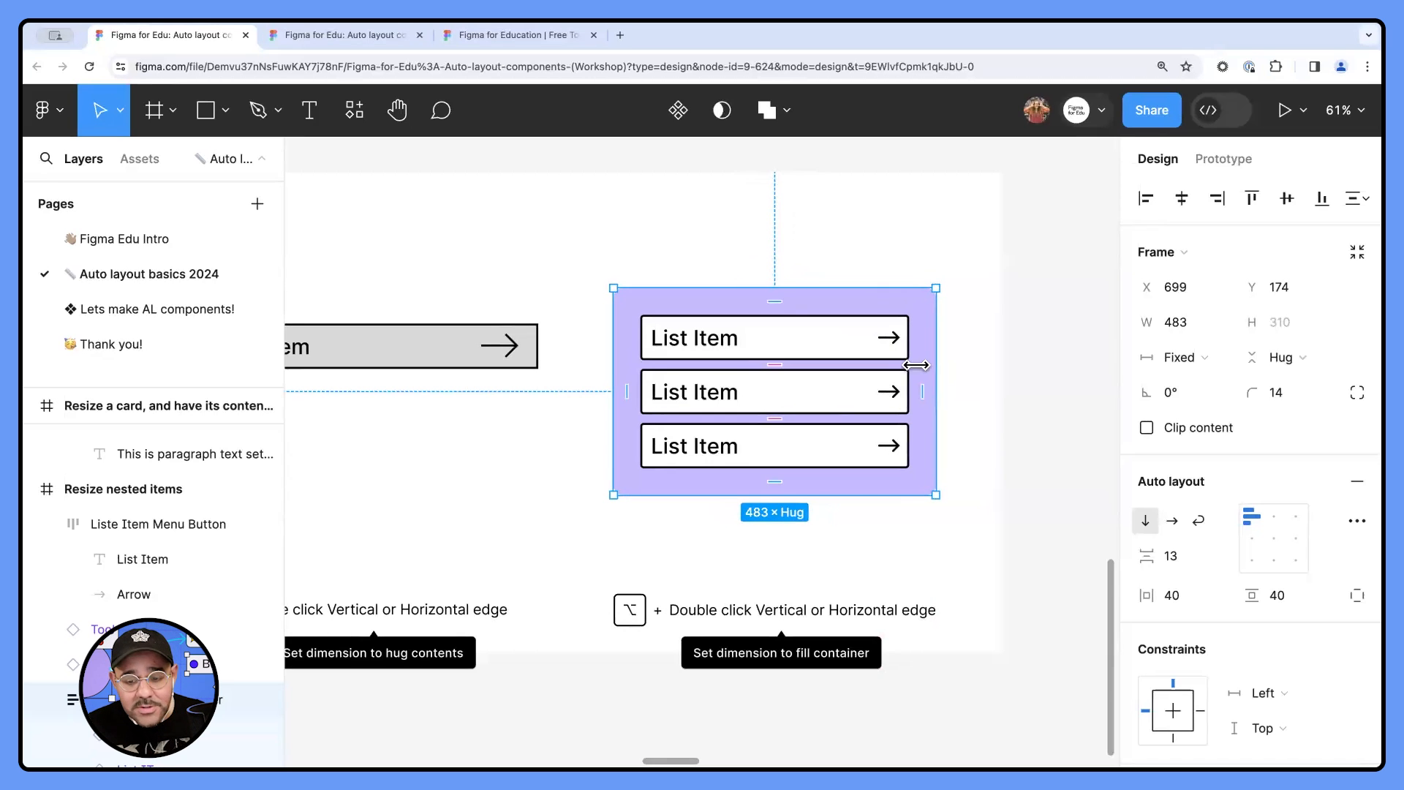
left_click_drag(934, 373, 614, 393)
left_click(949, 391)
- Narrow the Card in the Minimum Width frame to about 141, and widen it again to about 445
scroll(917, 374, "down", 3)
scroll(607, 395, "right", 5)
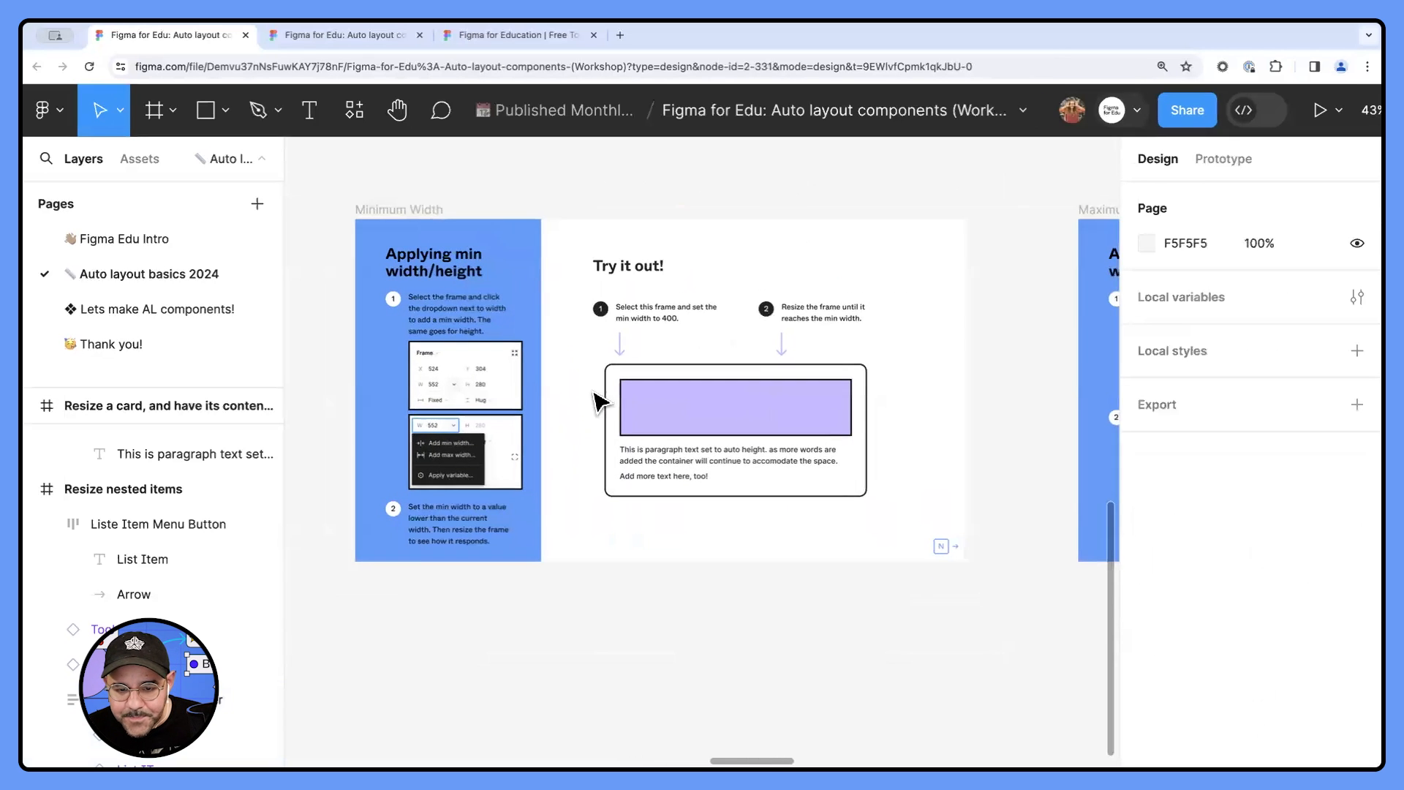
scroll(598, 376, "up", 2, "ctrl")
left_click(574, 395)
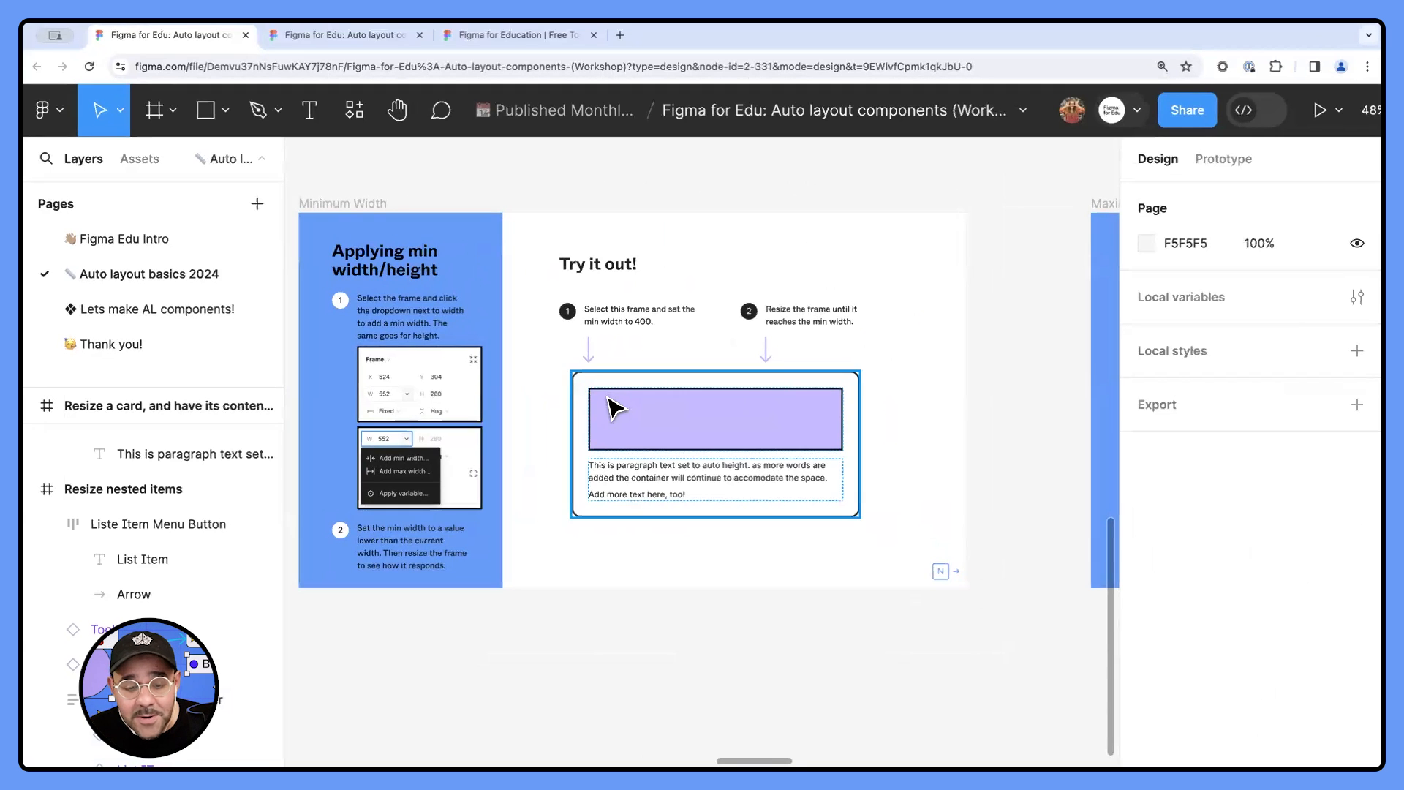
scroll(612, 413, "down", 1)
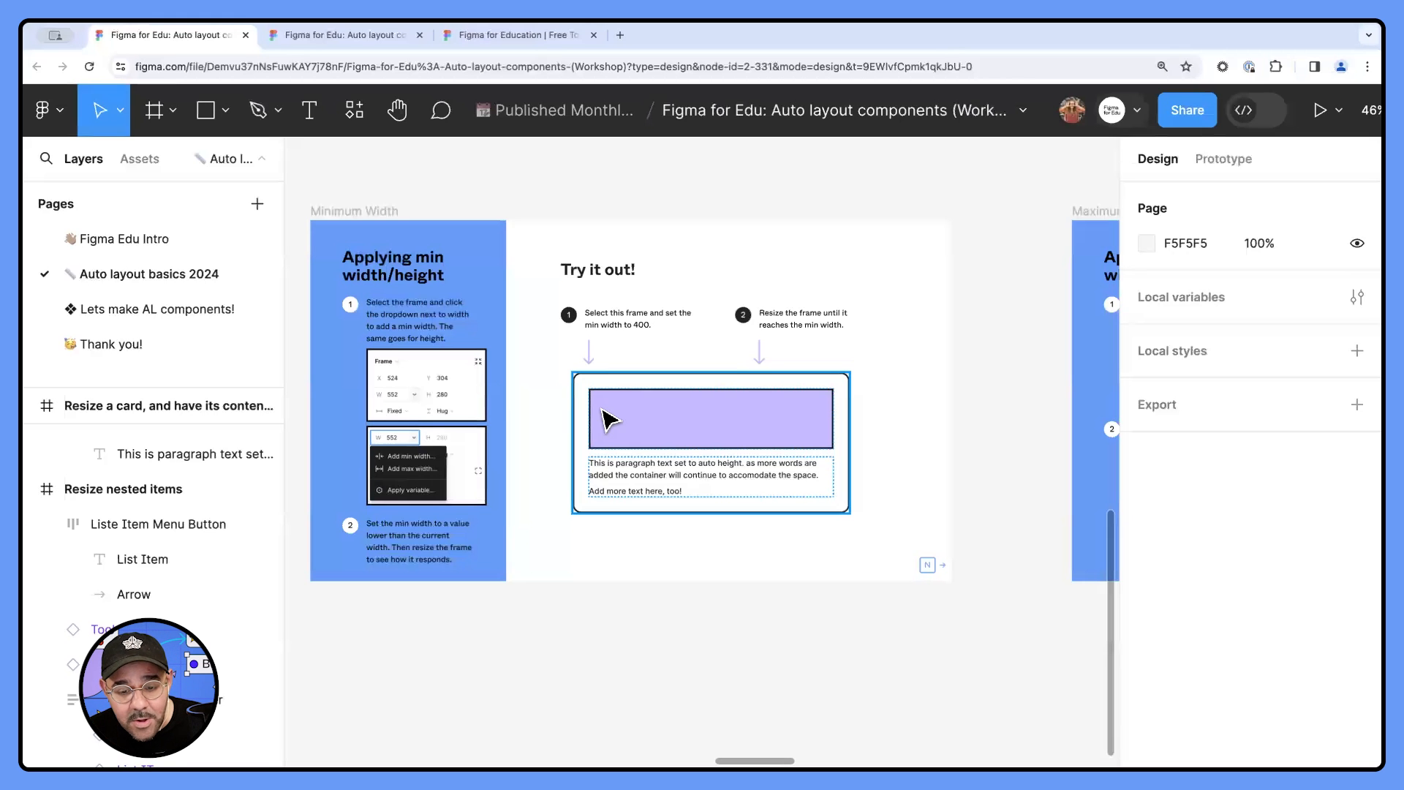
scroll(614, 414, "up", 3)
left_click(805, 387)
left_click_drag(923, 465, 659, 501)
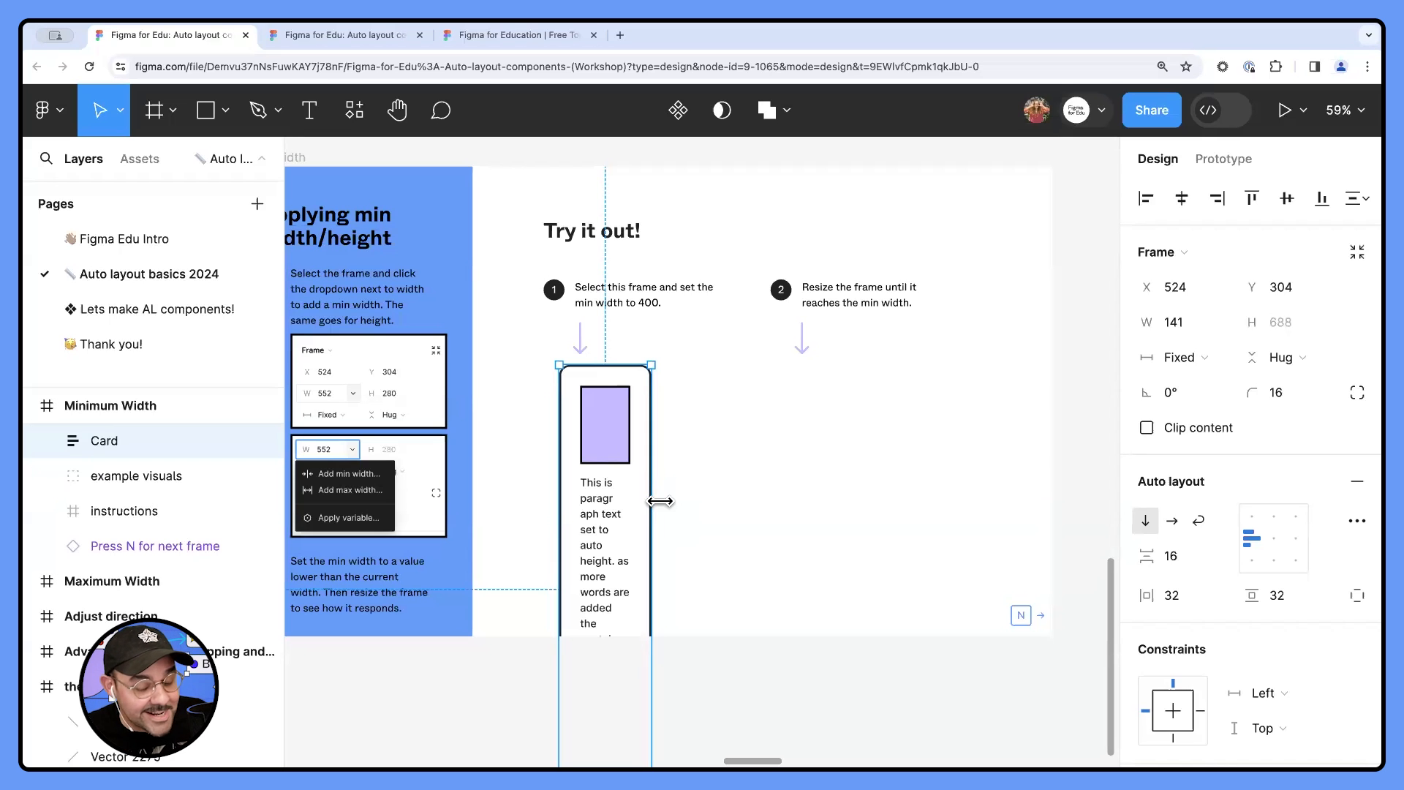
left_click_drag(649, 480, 848, 472)
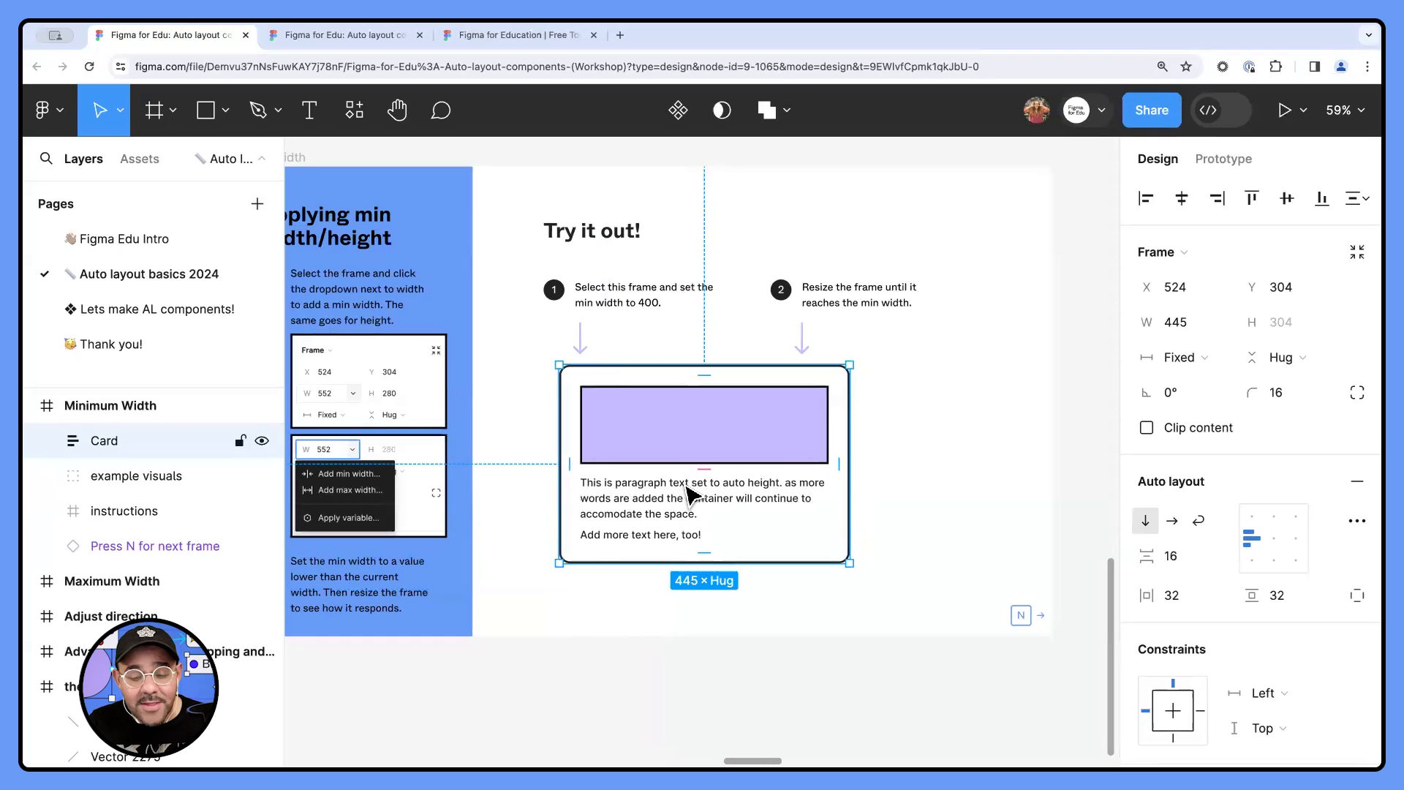
- Switch the selection between the Card and its nested layers, and view the nested layers' width limit options
key("Return")
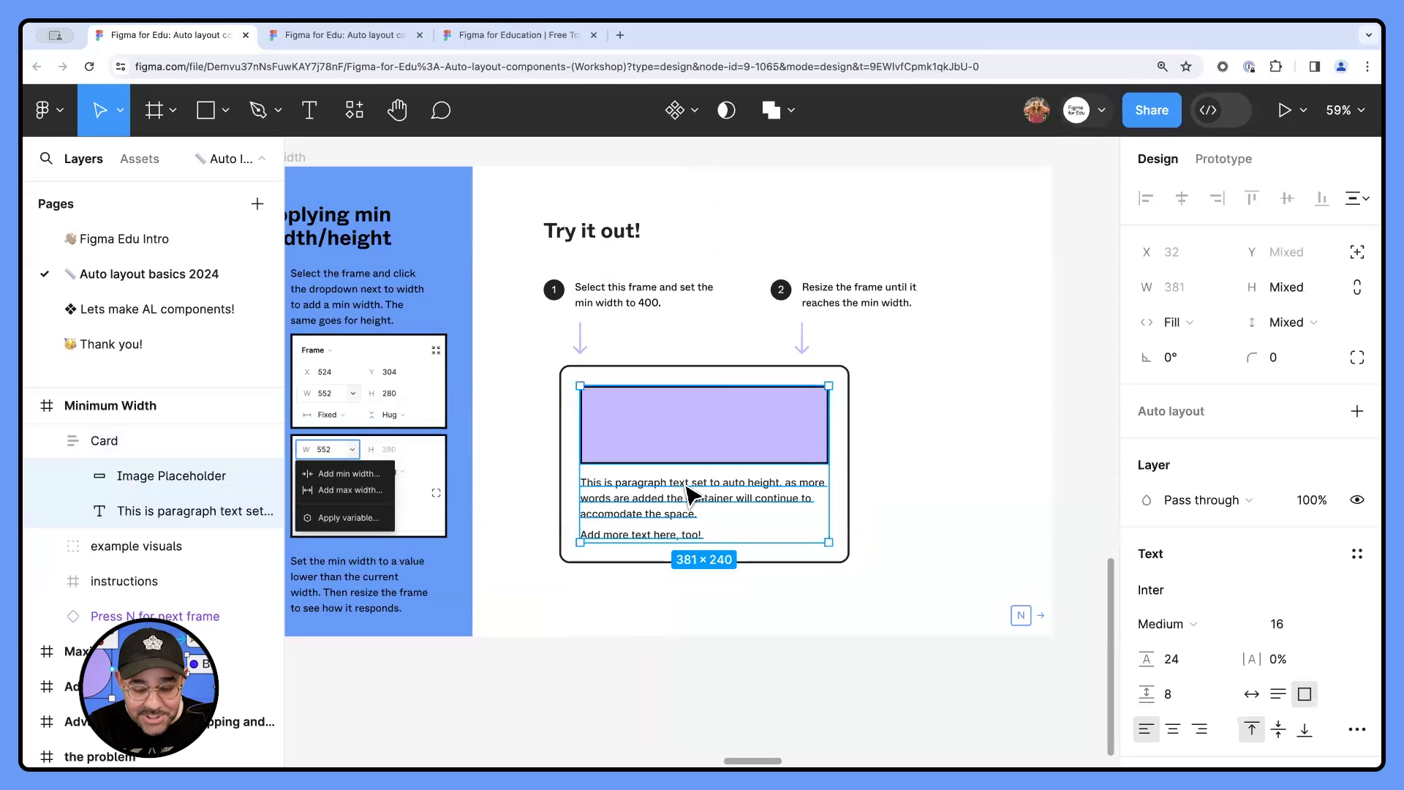
key("shift+Return")
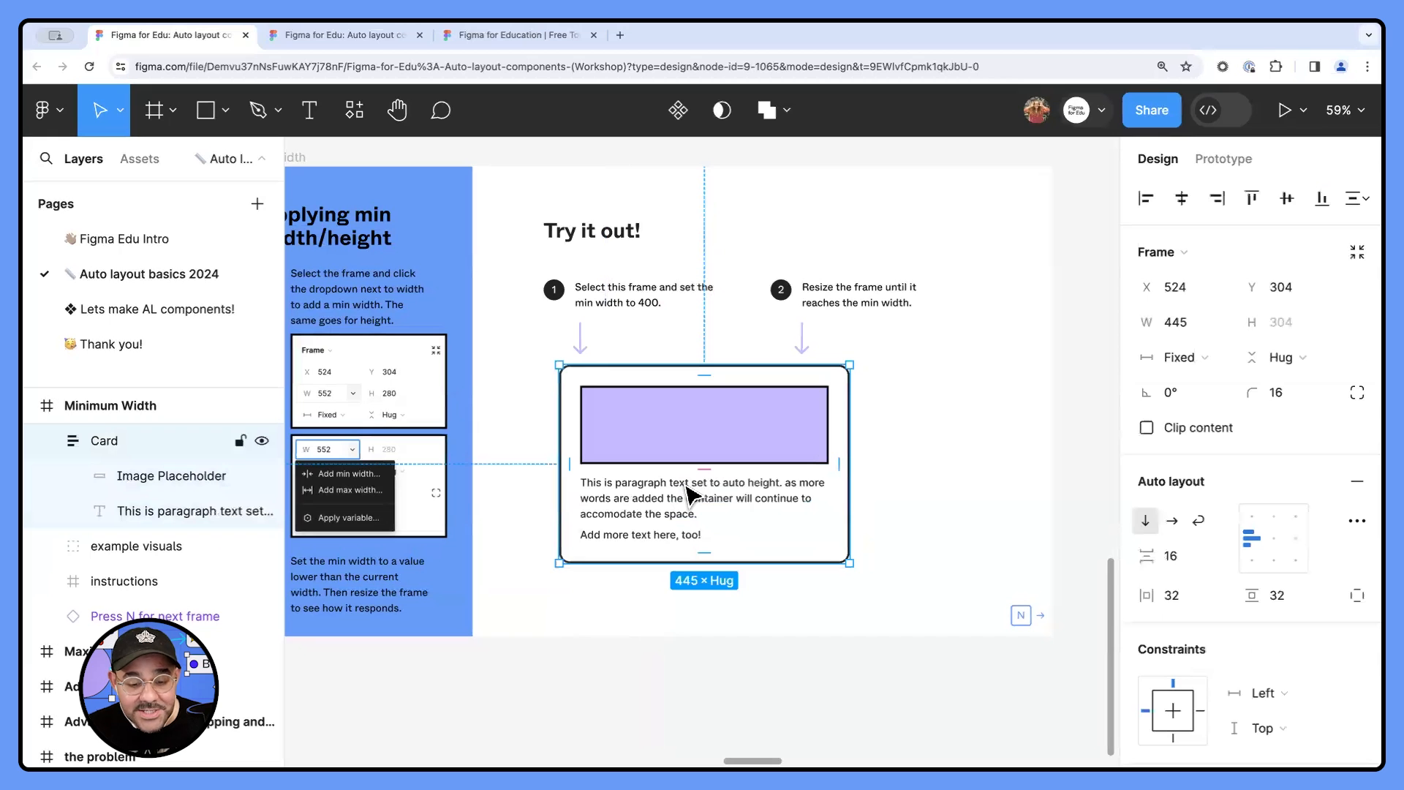
key("Return")
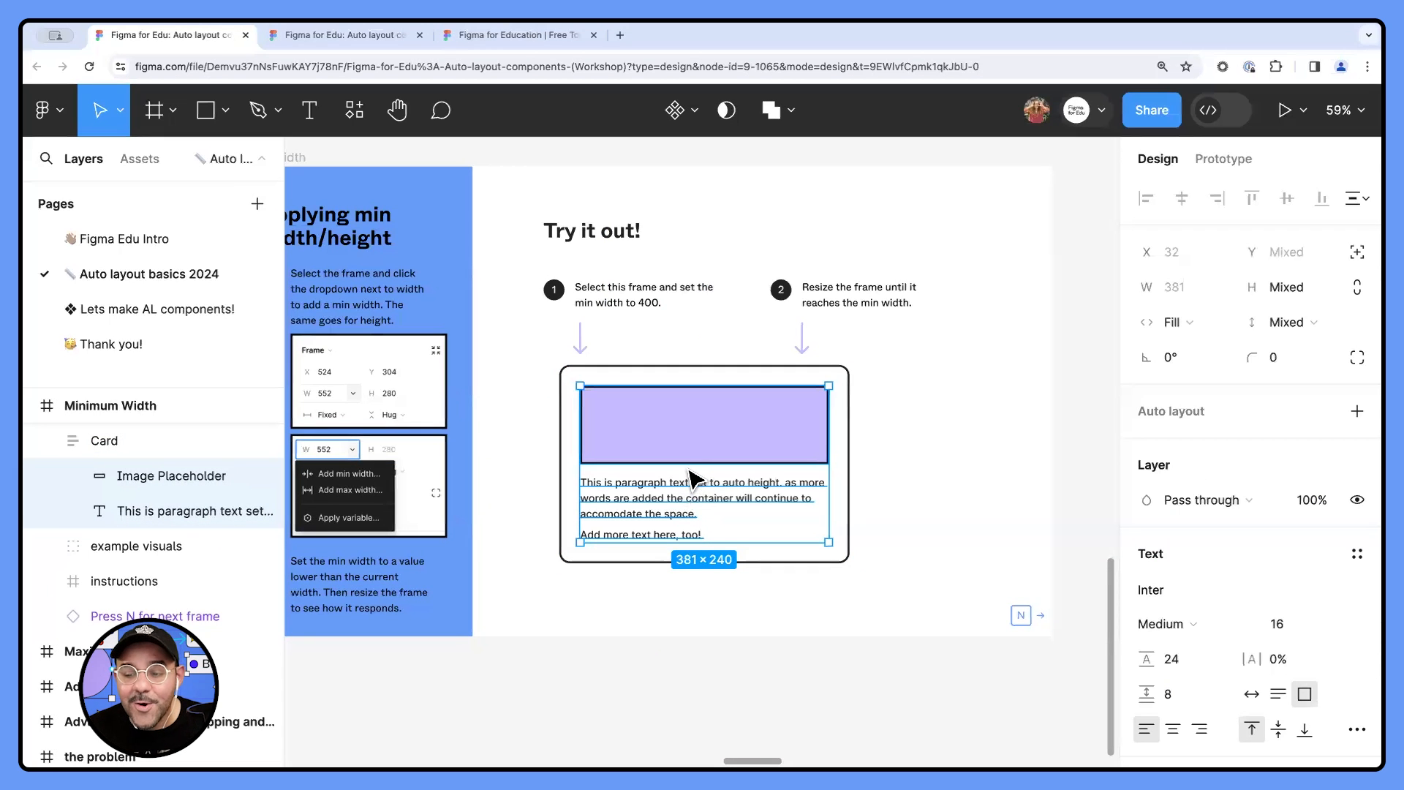
left_click(1221, 288)
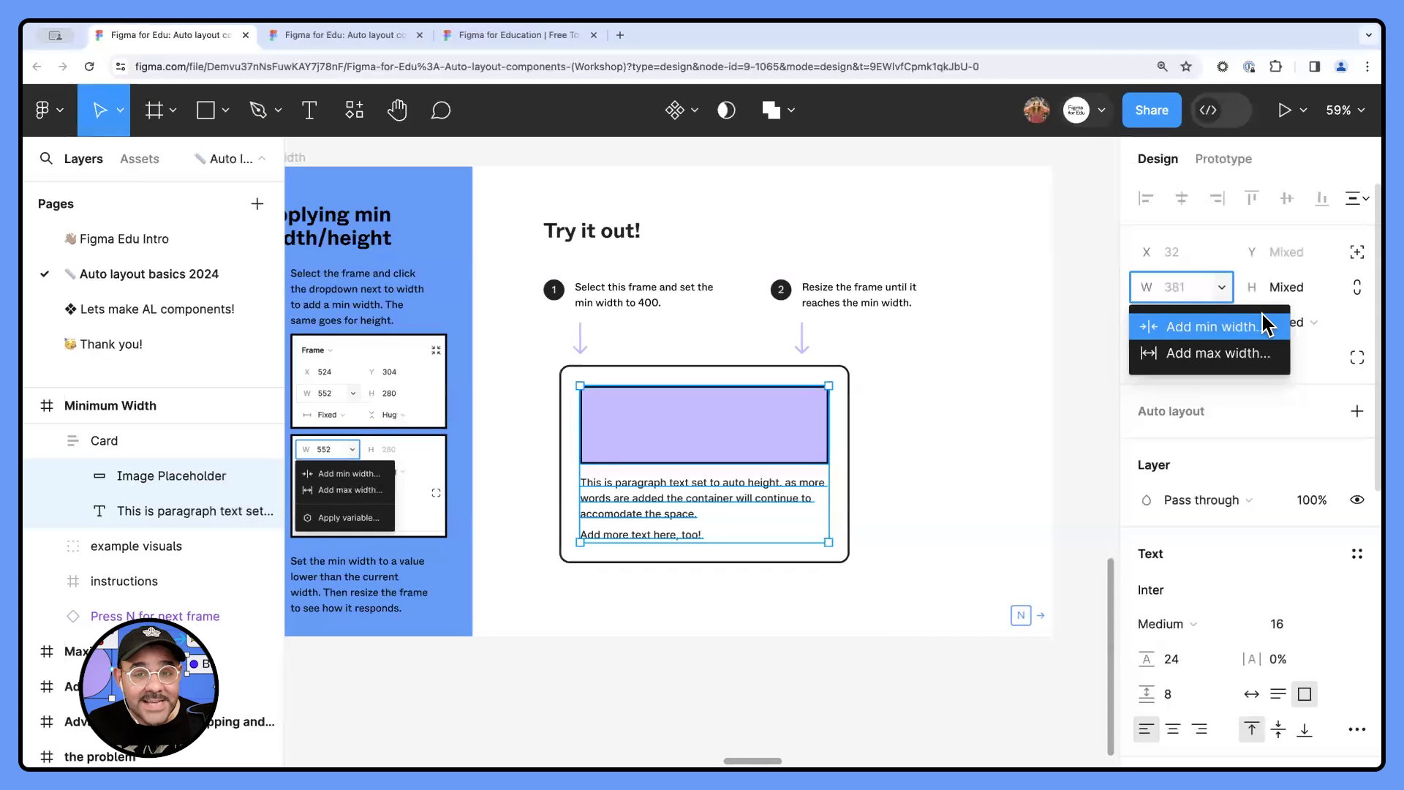
left_click(940, 445)
left_click(841, 503)
mouse_move(846, 489)
left_mouse_down()
mouse_move(1091, 492)
mouse_move(714, 495)
mouse_move(1090, 491)
mouse_move(752, 487)
mouse_move(849, 489)
left_mouse_up()
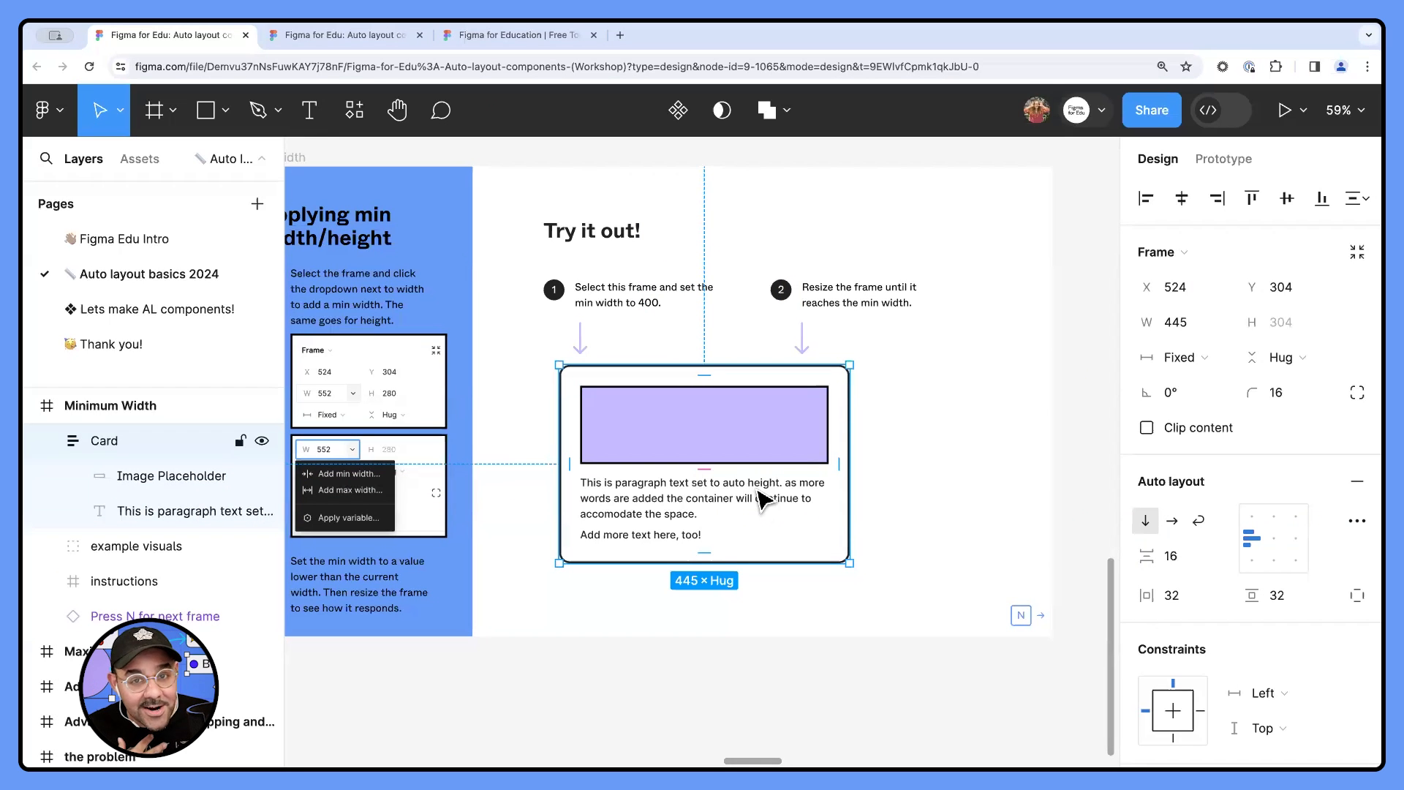
- Select the image placeholder and paragraph text inside the Card and add a minimum width of 240
left_click(730, 446)
left_click(680, 520, "shift")
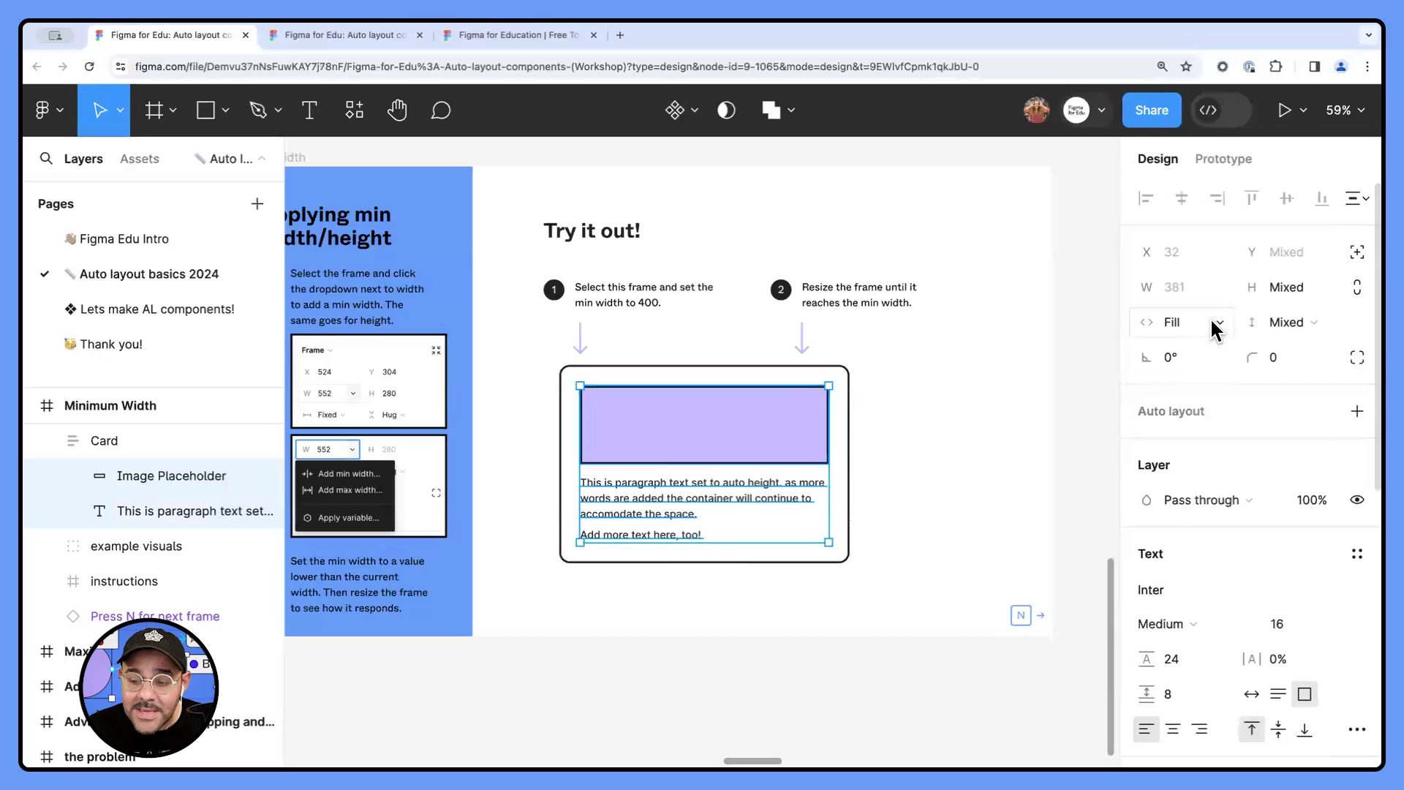
left_click(1221, 288)
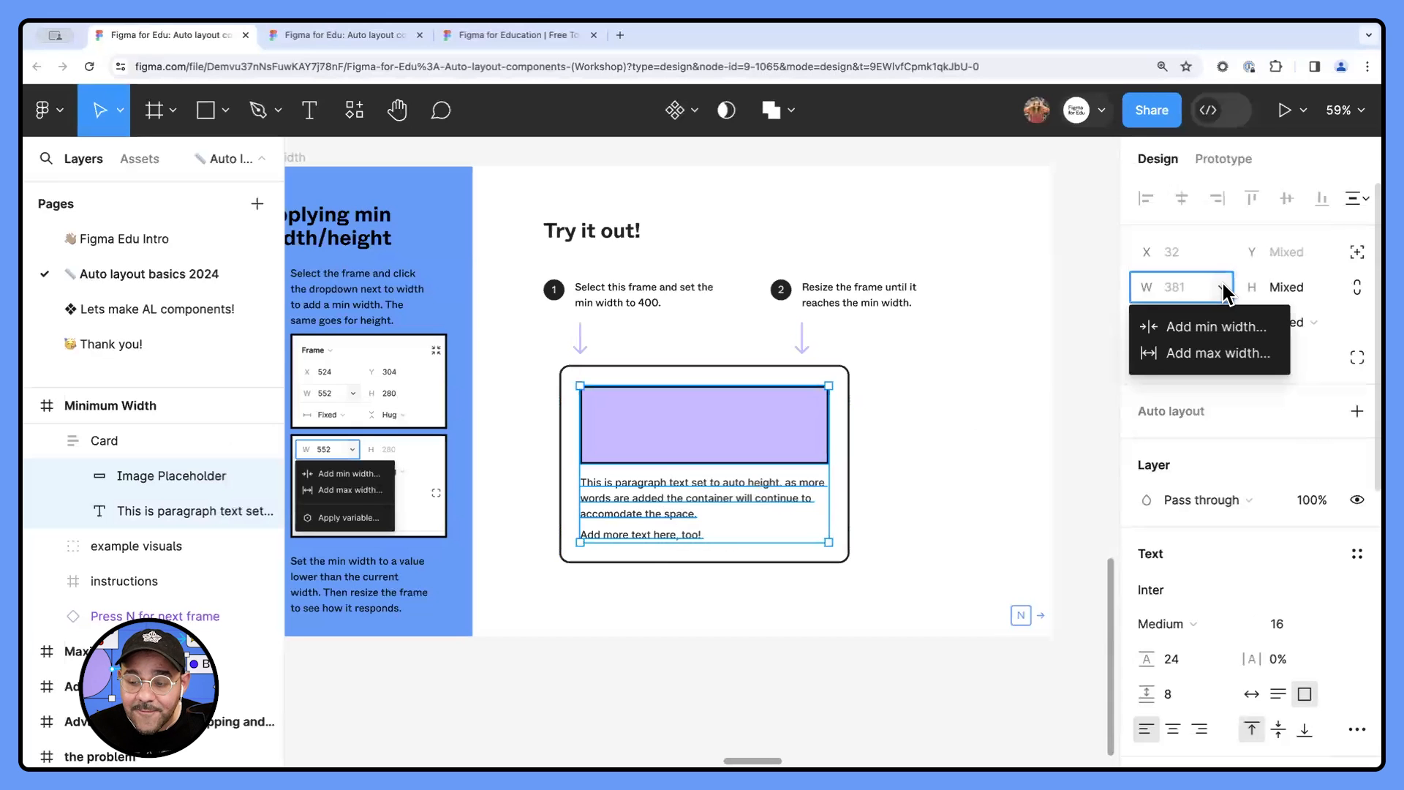
left_click(1216, 328)
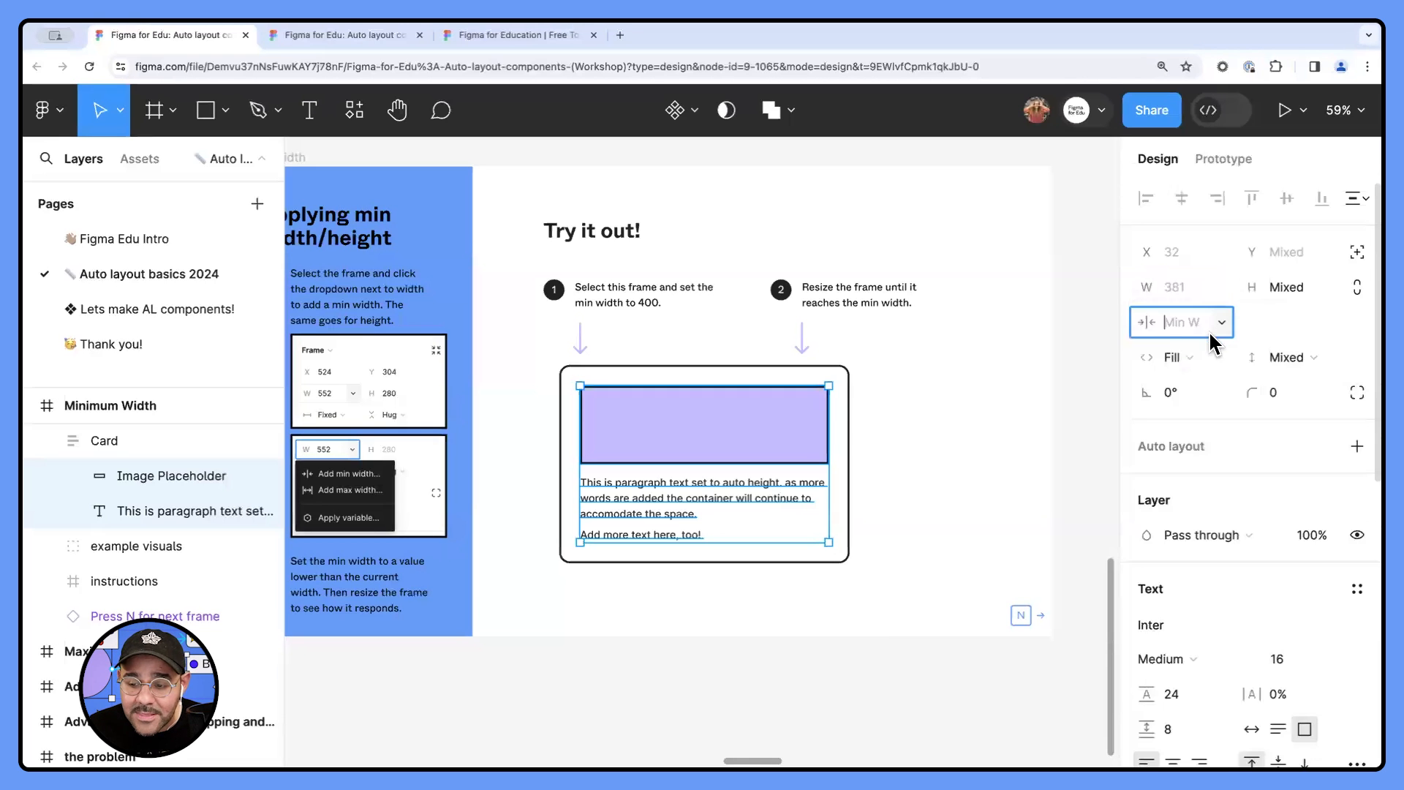
type("240")
key("Return")
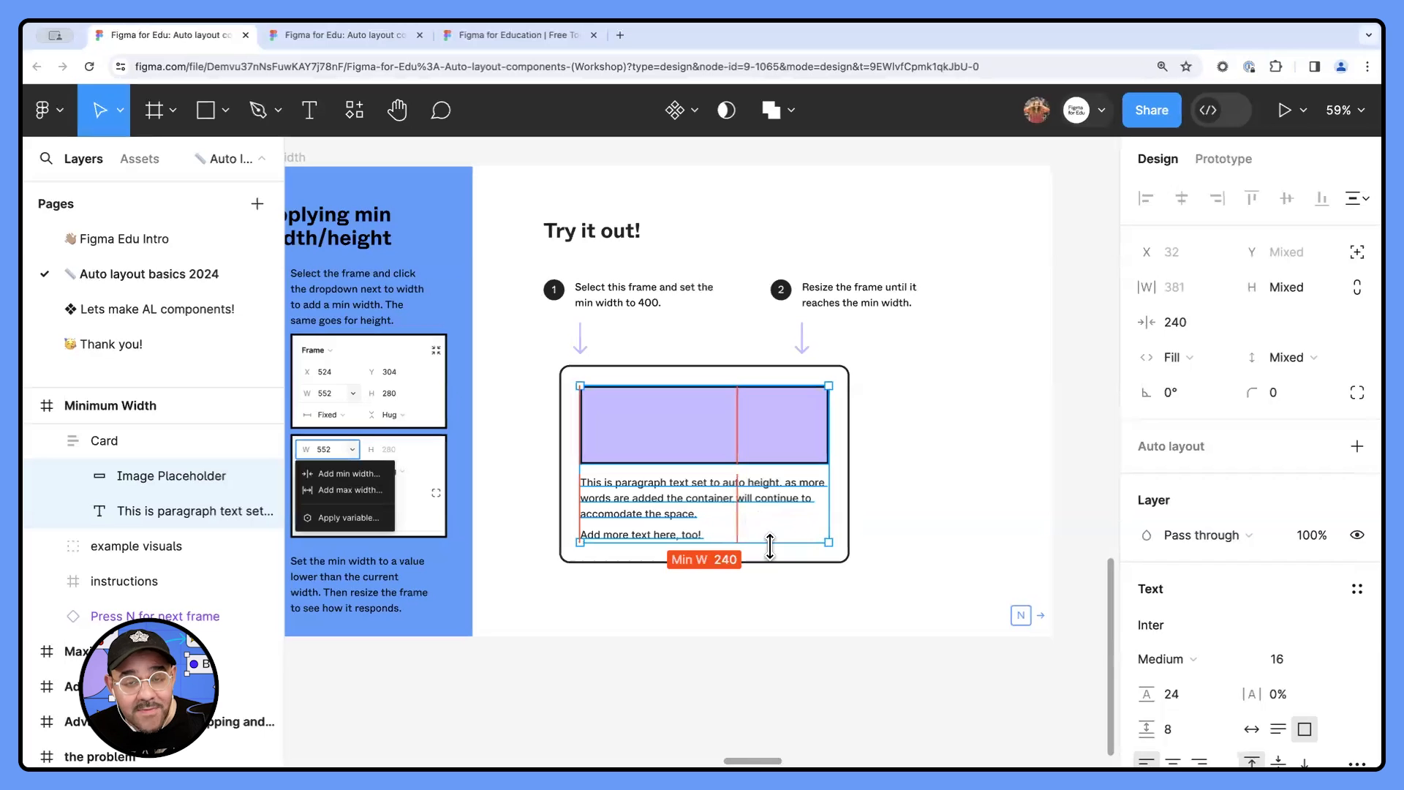
- Narrow the Card to test the minimum width of its nested layers, and undo the resize
left_click(896, 576)
left_click(819, 507)
left_click_drag(847, 505, 691, 502)
key("super+z")
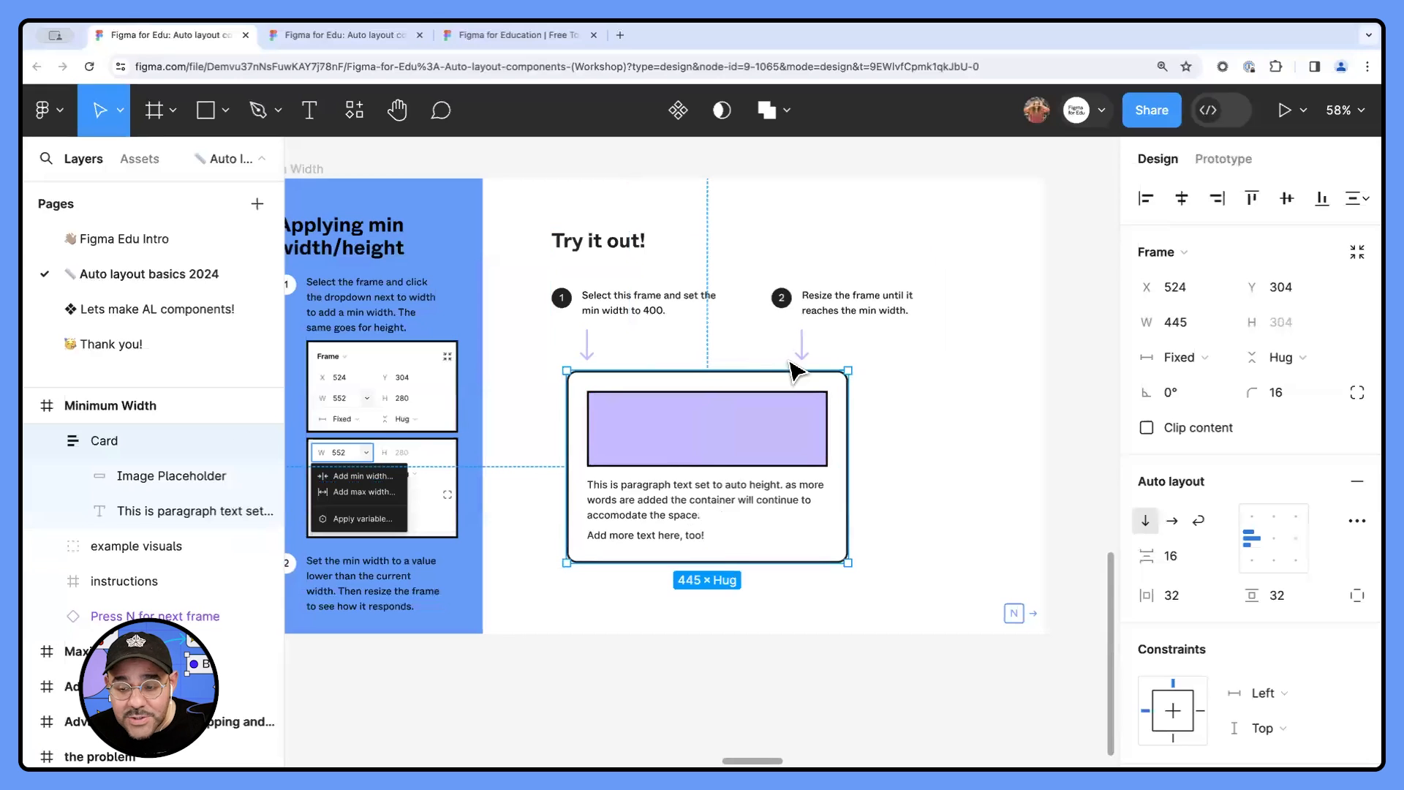
- Add a minimum width of 240 to the Card in the Minimum Width frame and view its width limit options
left_click(1222, 322)
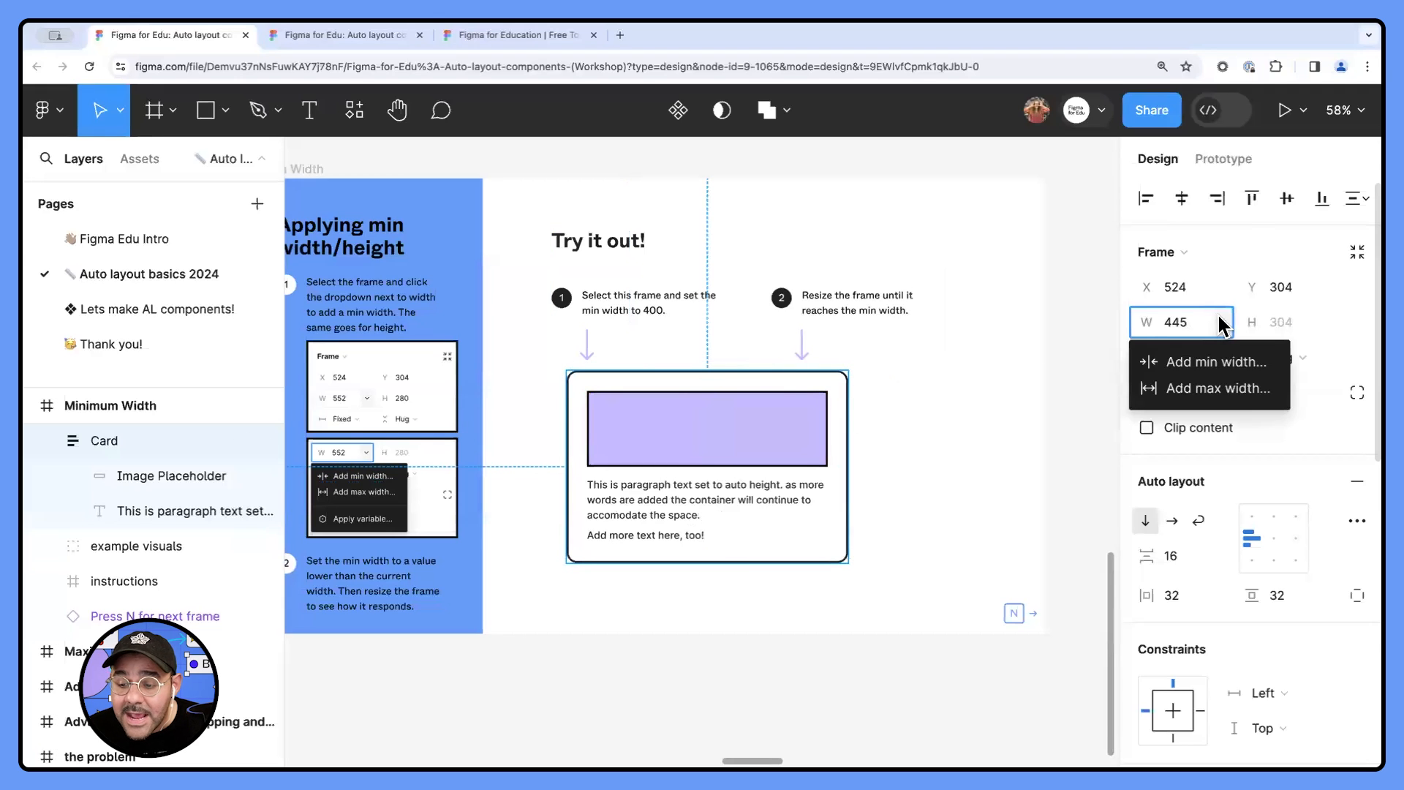
left_click(1209, 361)
type("240")
key("Return")
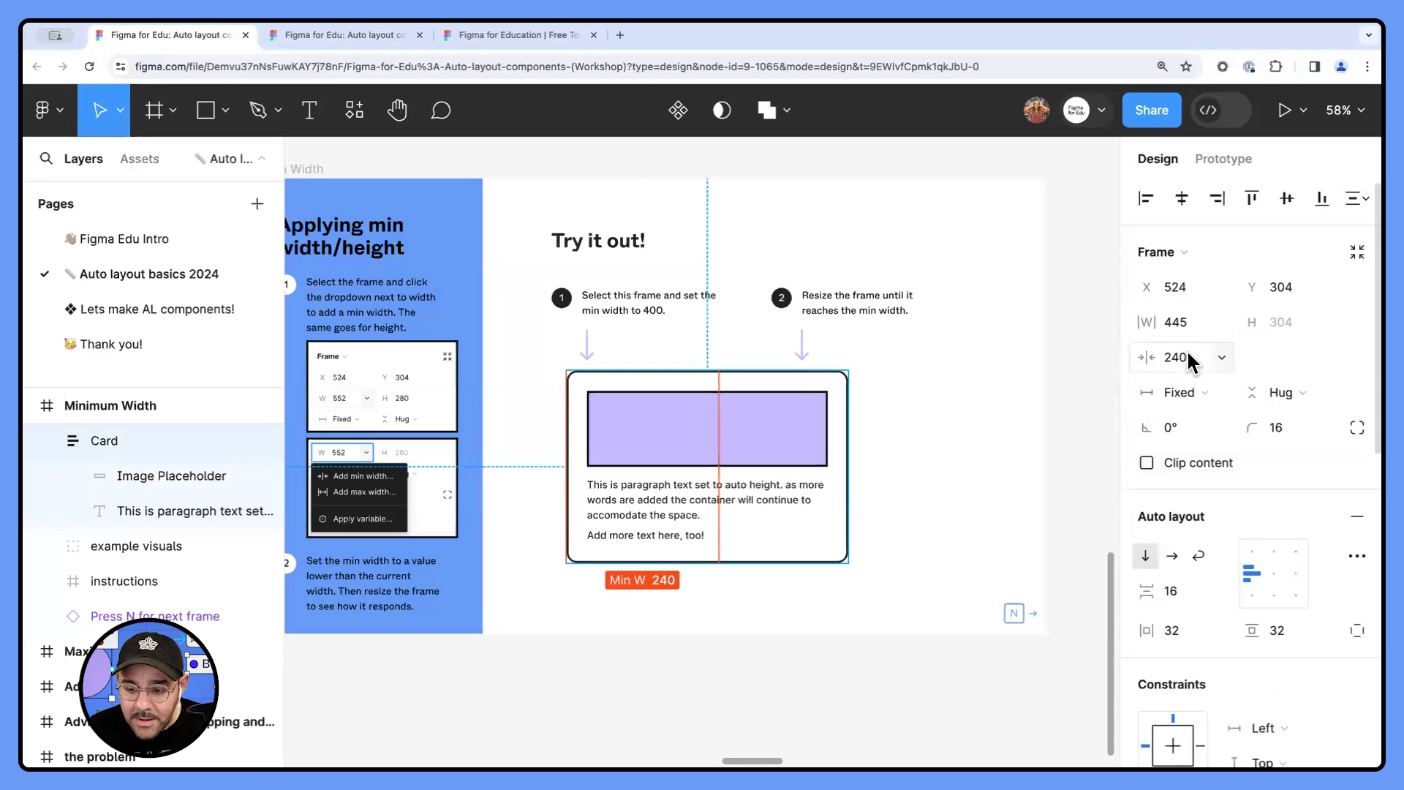
left_click(1221, 321)
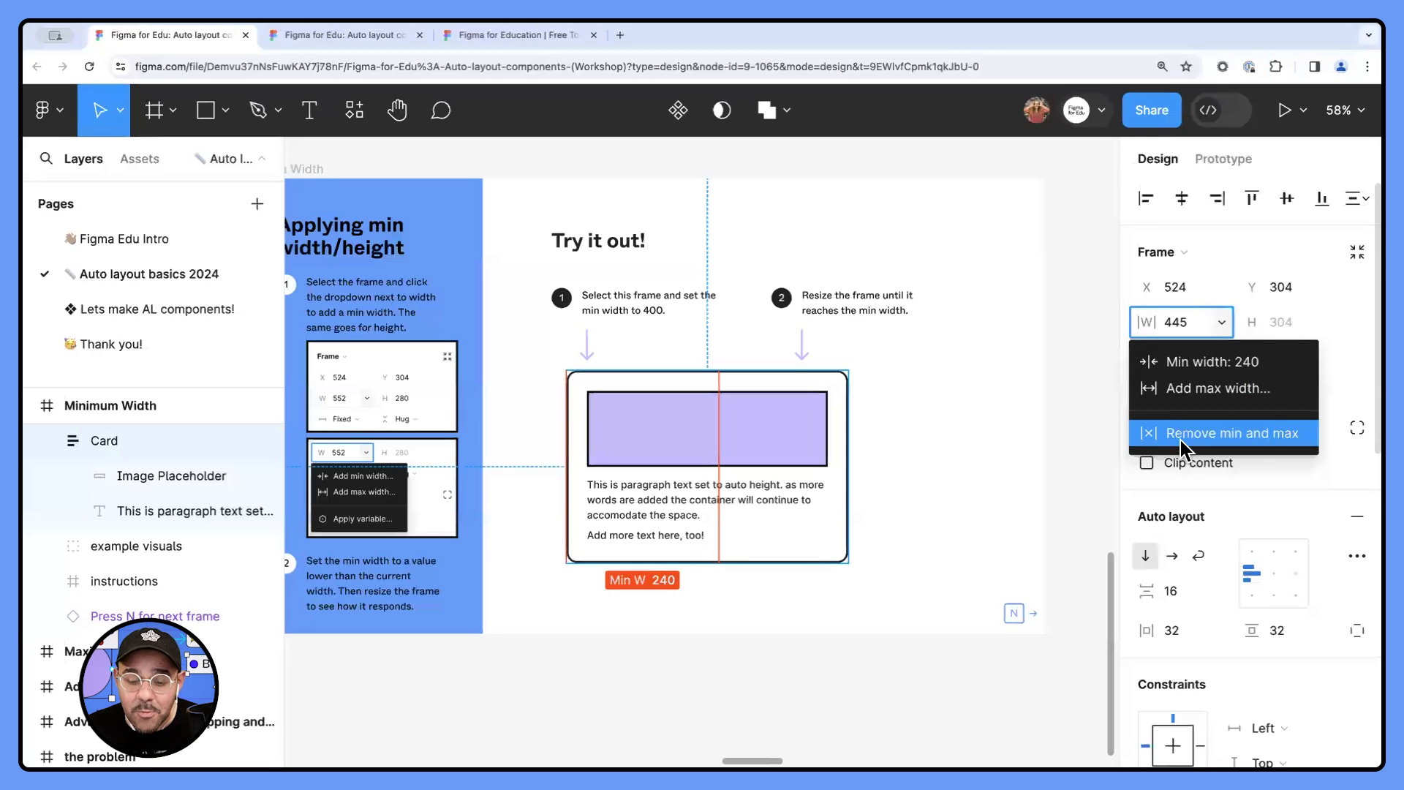
left_click(956, 437)
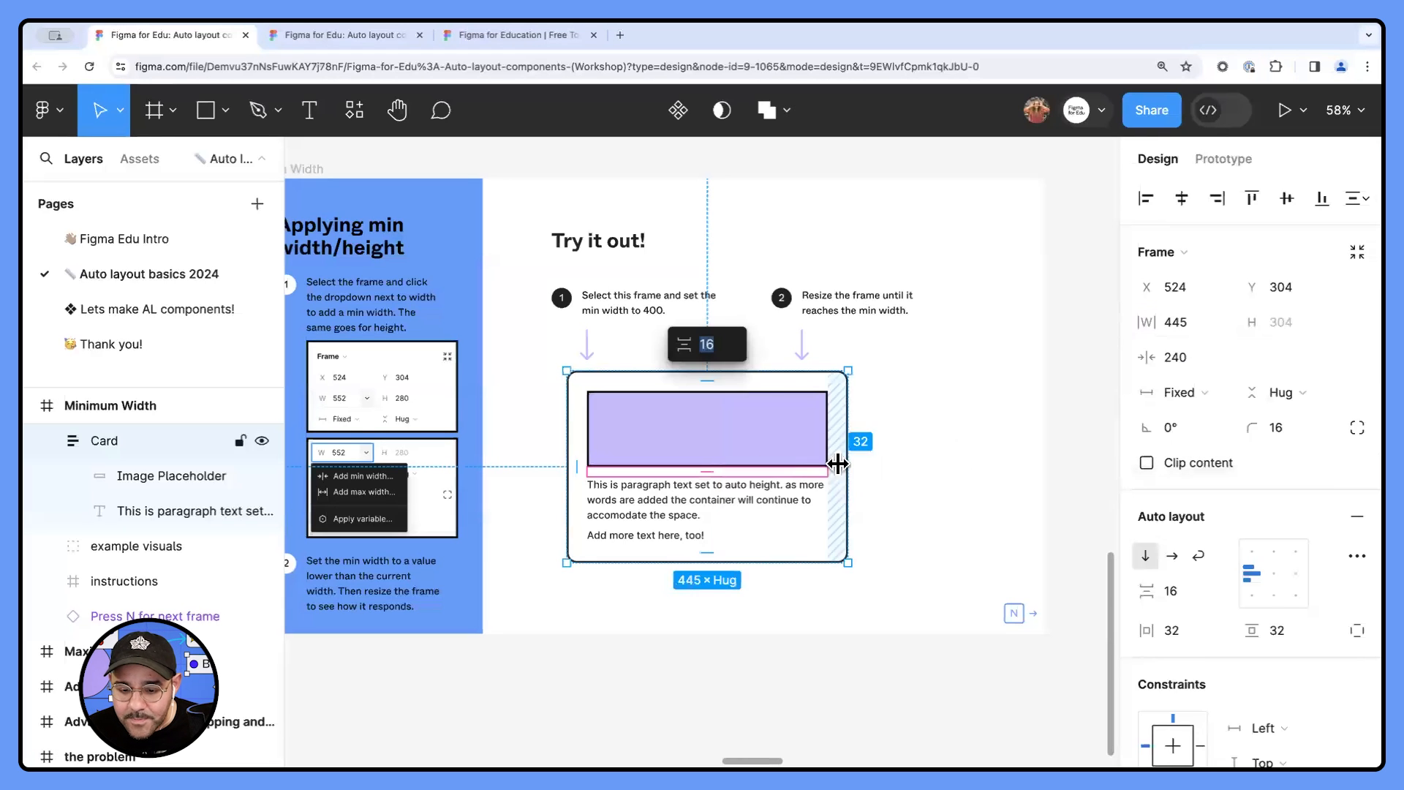
- Try narrowing the Card in the Minimum Width frame from its side edge, and undo the changes
left_click_drag(846, 476, 793, 480)
key("super+z")
key("super+z")
key("super+z")
left_click(706, 464)
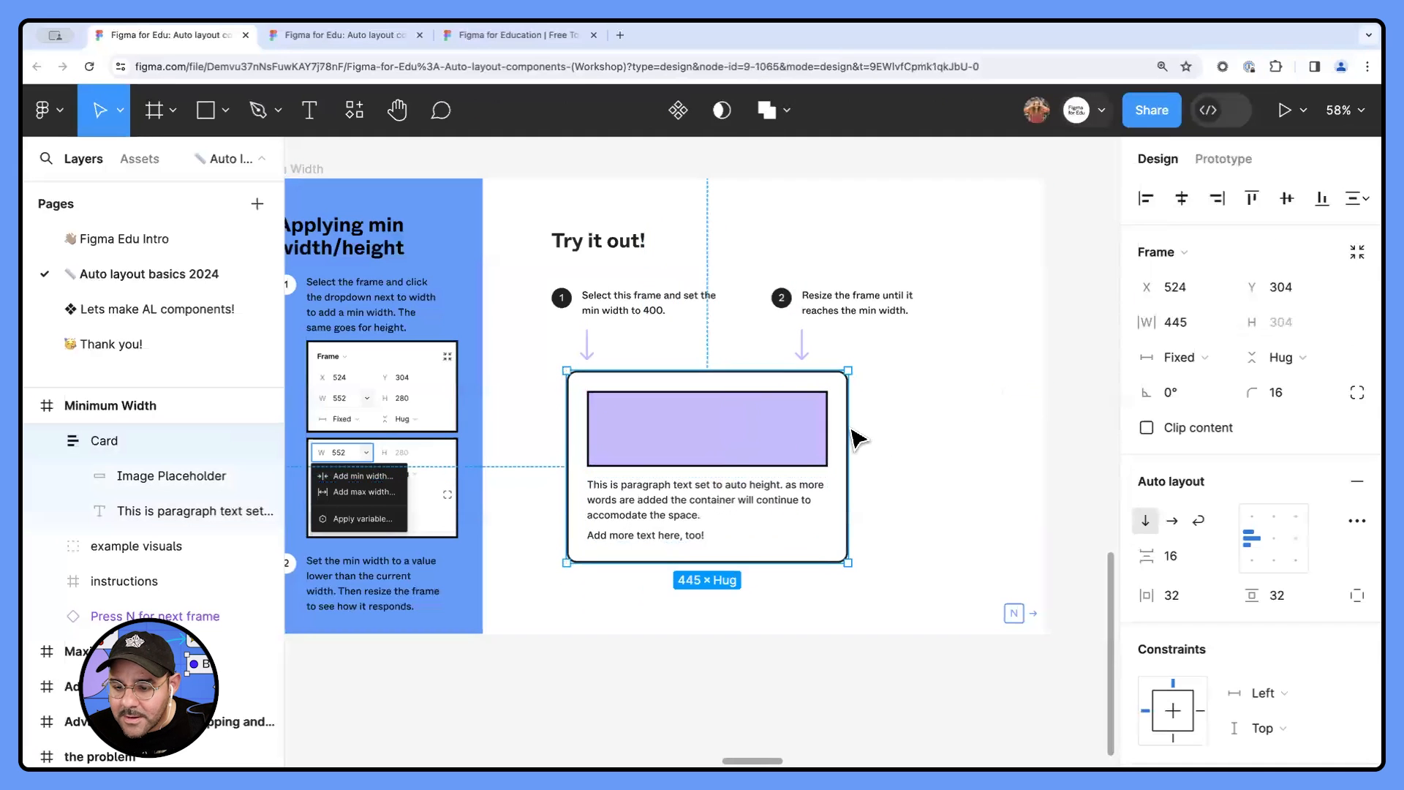
- Check the Card's width limit options and narrow the Card as far as its minimum width
left_click(1220, 322)
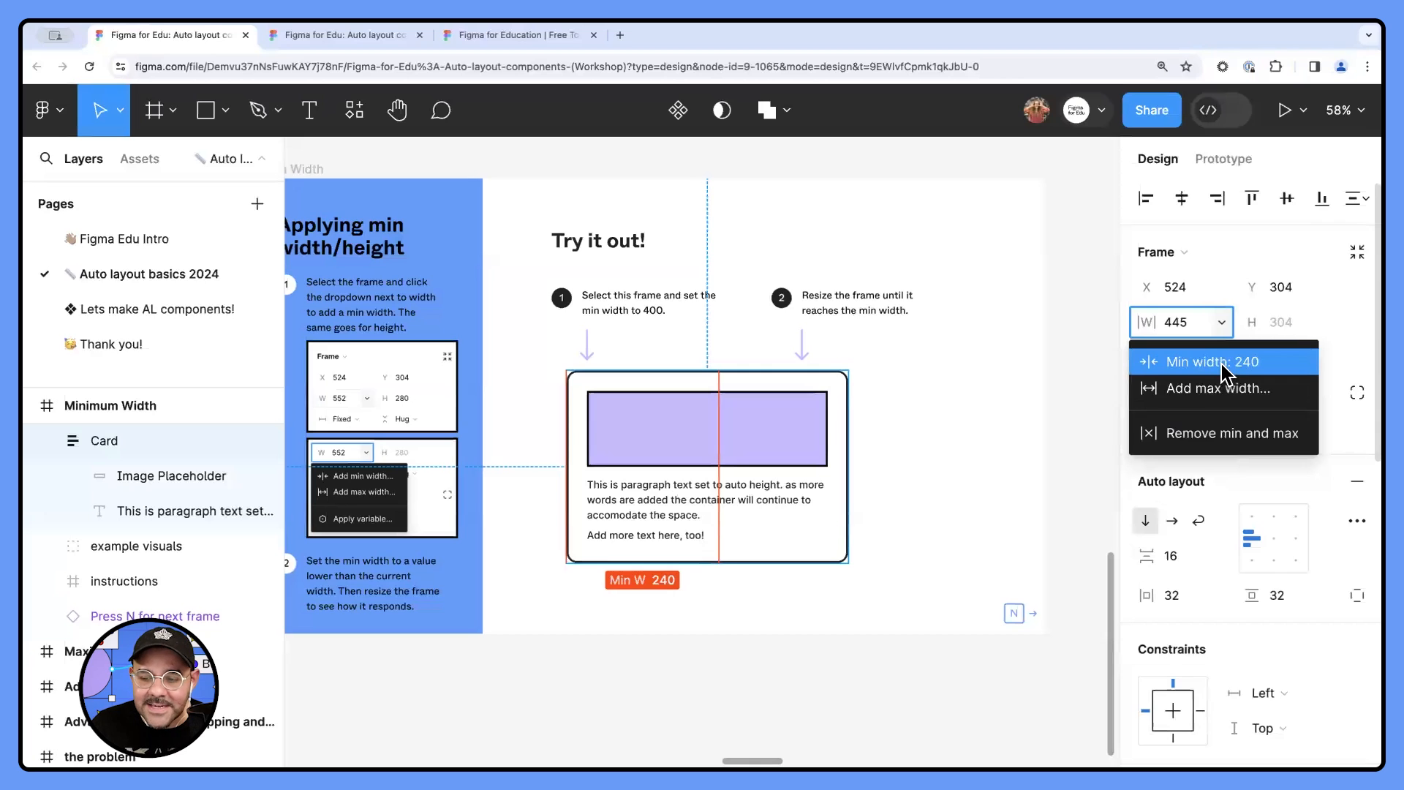
left_click(927, 414)
left_click(859, 483)
left_click(840, 492)
left_click_drag(846, 489, 491, 455)
left_click(992, 461)
- Select the Card in the Maximum Width frame and add a maximum width of 480
scroll(992, 461, "down", 3)
scroll(804, 443, "right", 5)
scroll(746, 429, "up", 3)
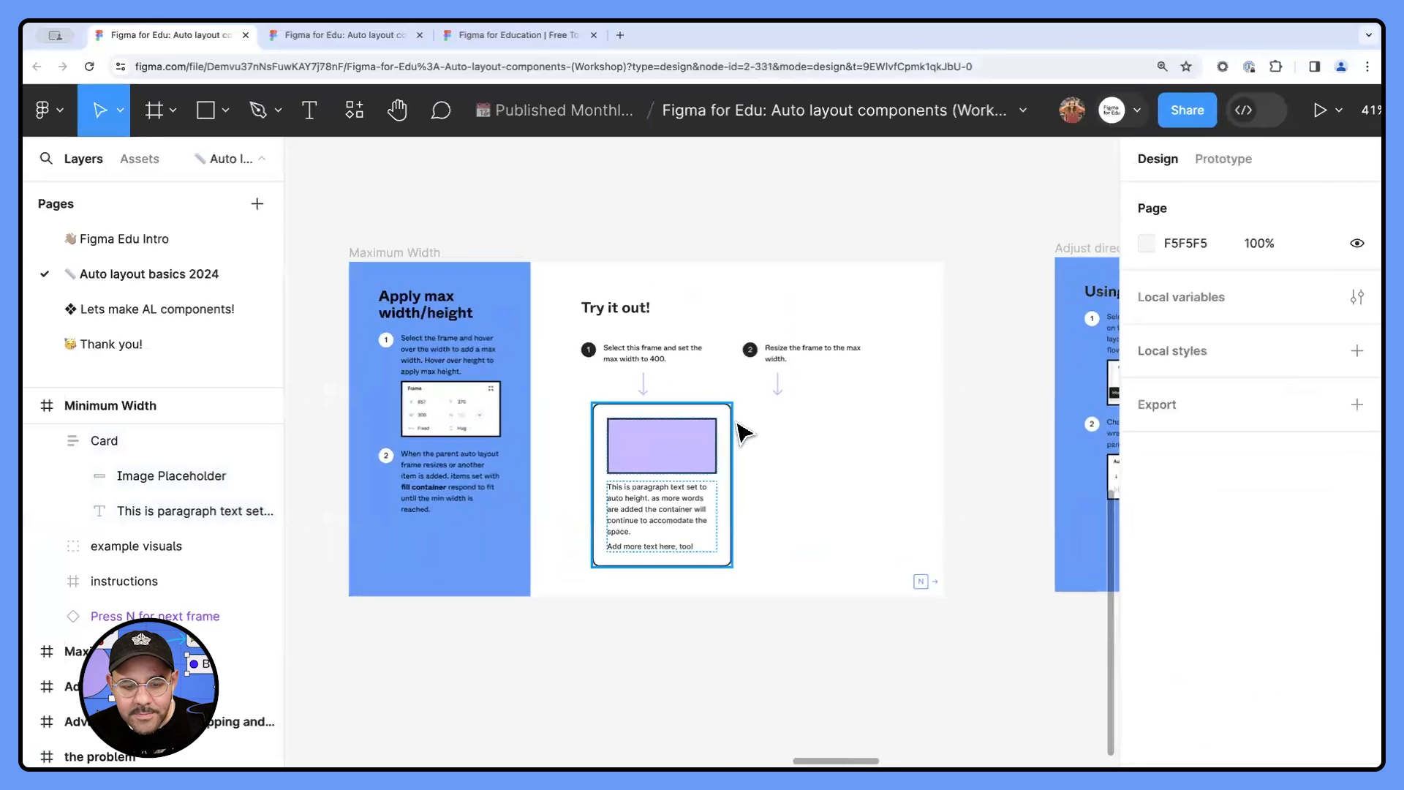
left_click(607, 464)
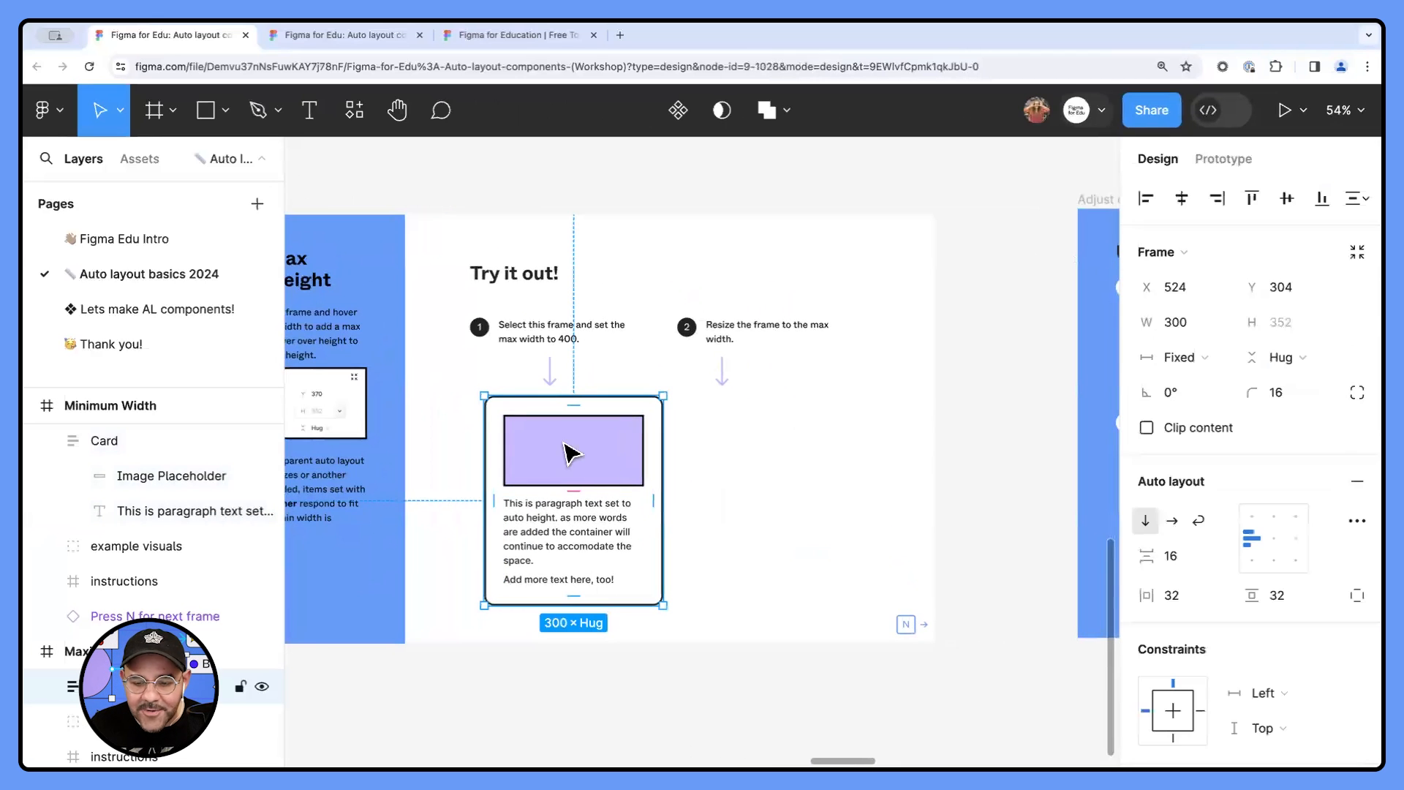
left_click(1223, 324)
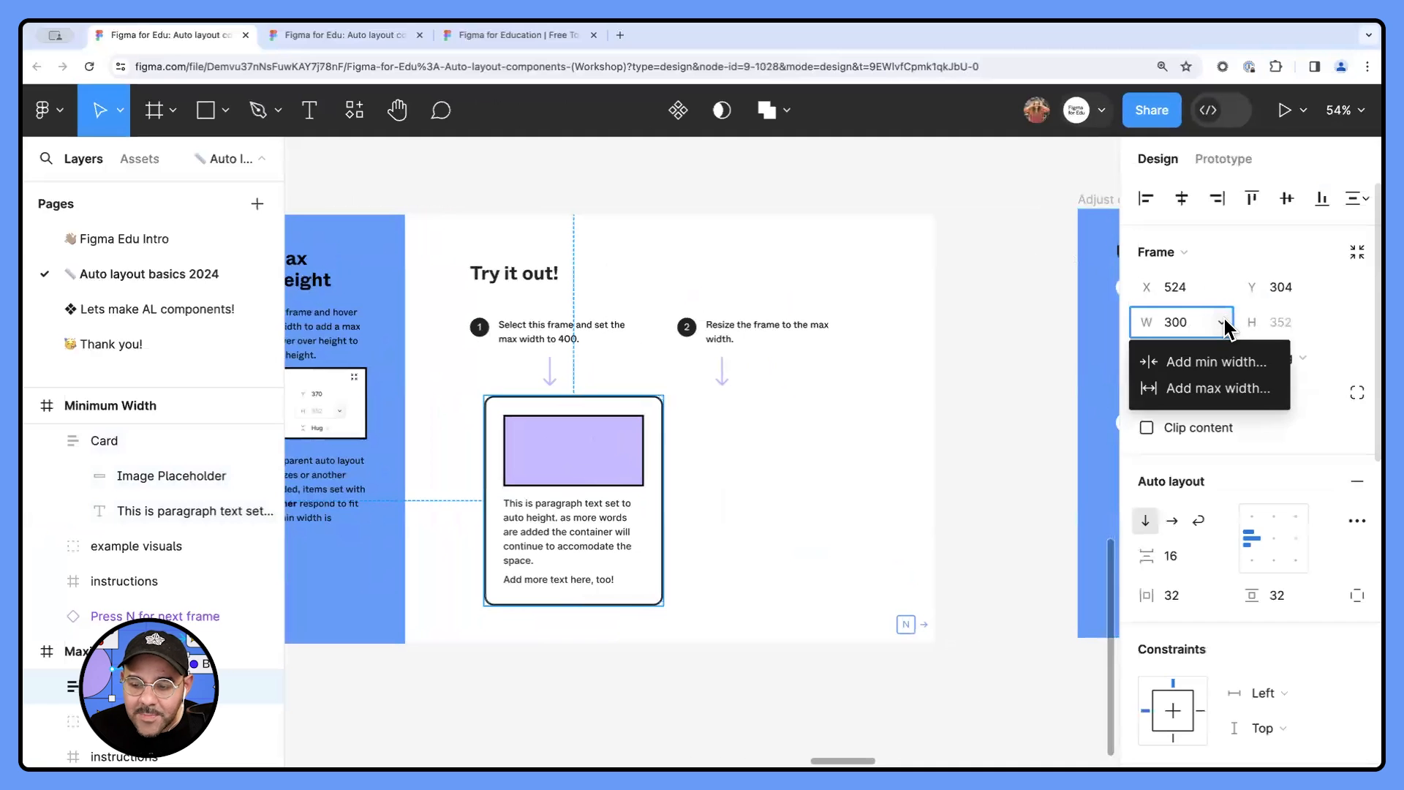
left_click(1208, 393)
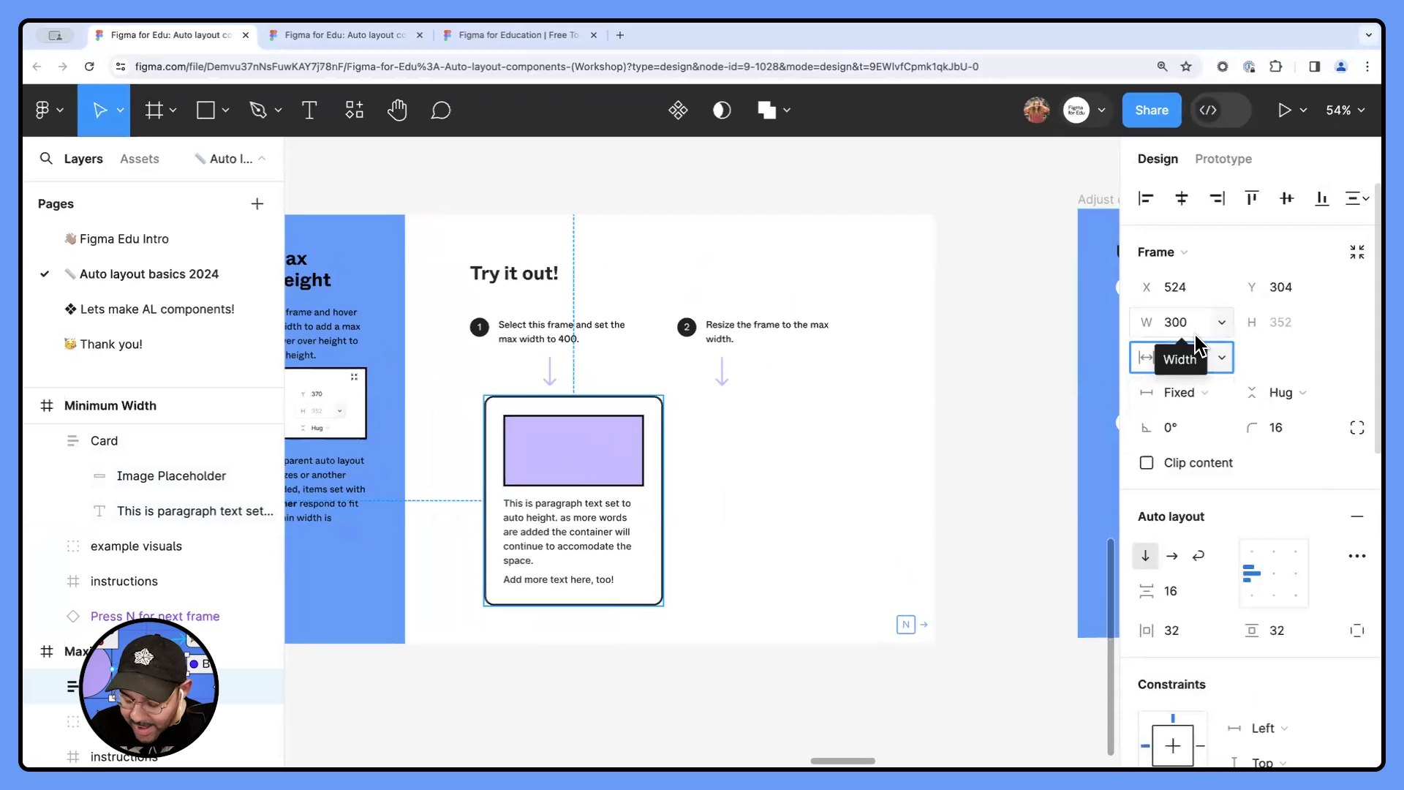
type("48")
key("Return")
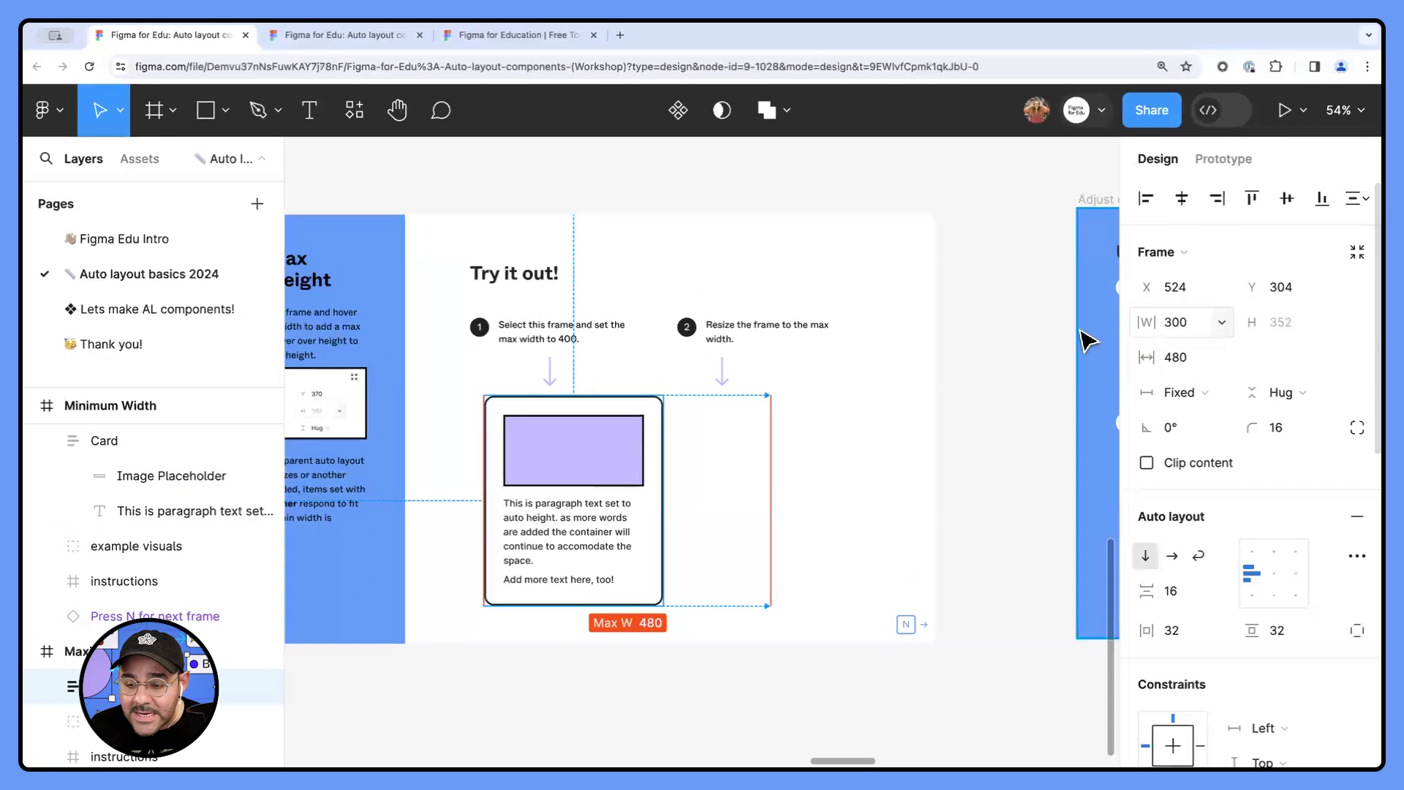
- Check the width limit options of the Maximum Width Card and widen it to its 480 maximum
left_click(836, 464)
left_click(664, 457)
left_click(1223, 321)
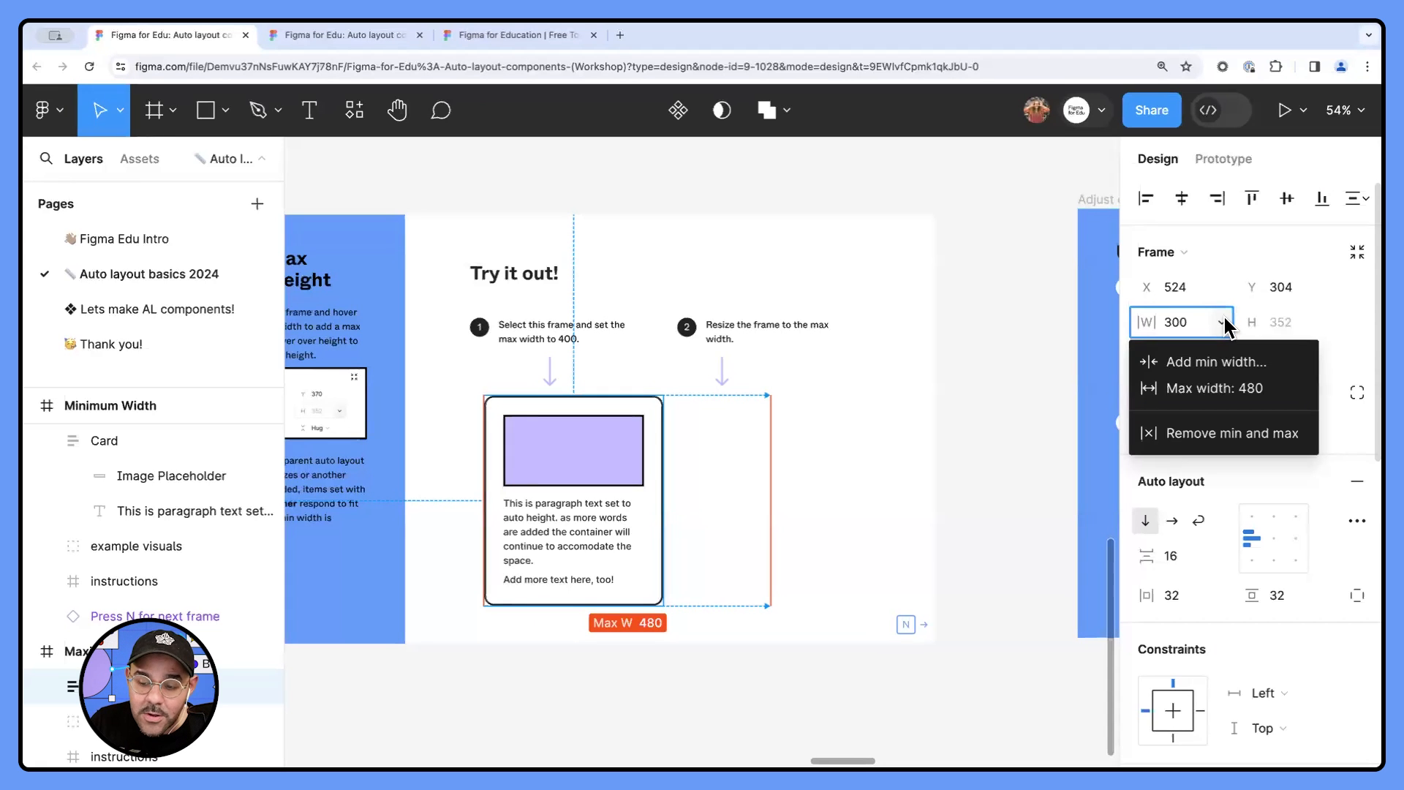
left_click(883, 459)
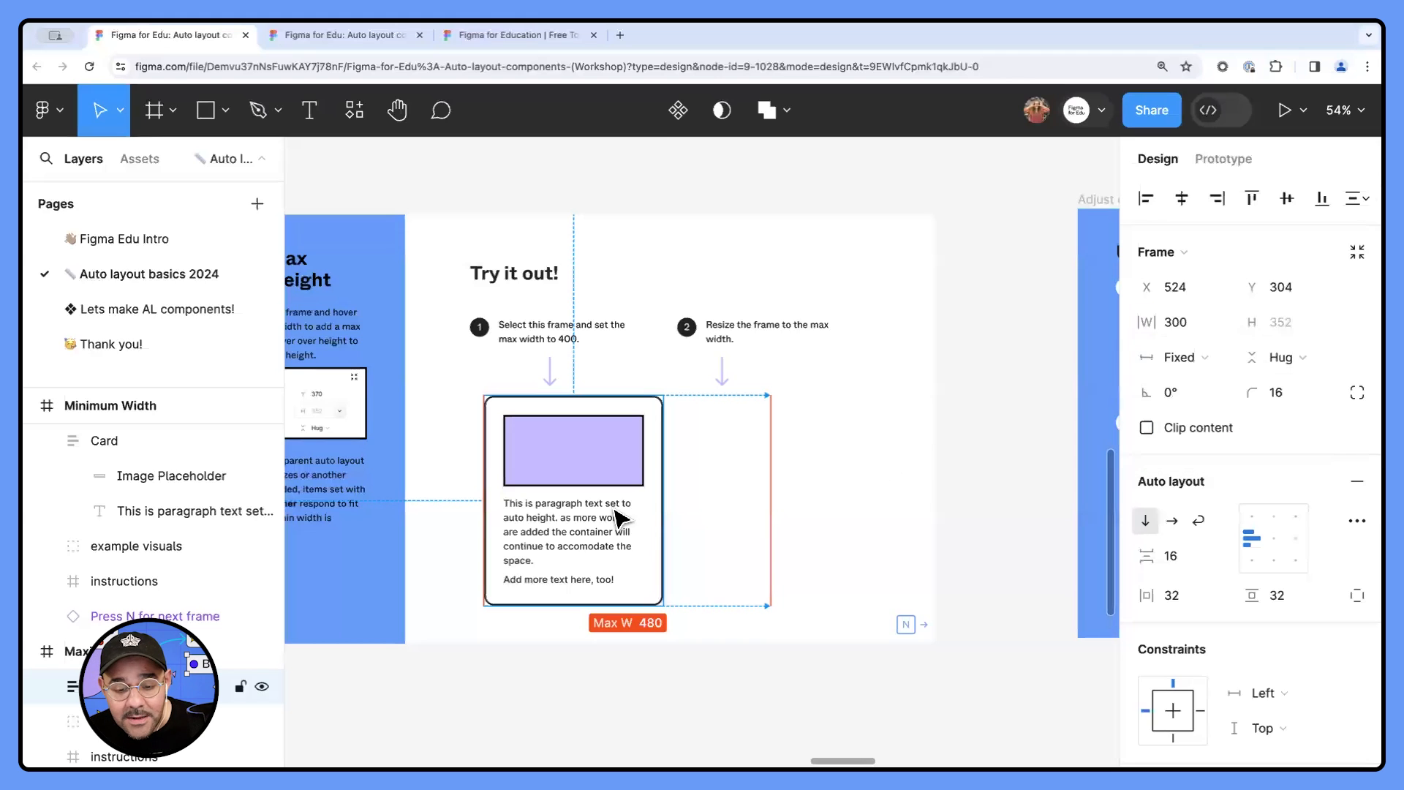
left_click(641, 525)
left_click_drag(680, 526, 784, 399)
- Move the question screenshot below the Maximum Width frame down to about X 5904, Y 732
scroll(844, 518, "down", 2)
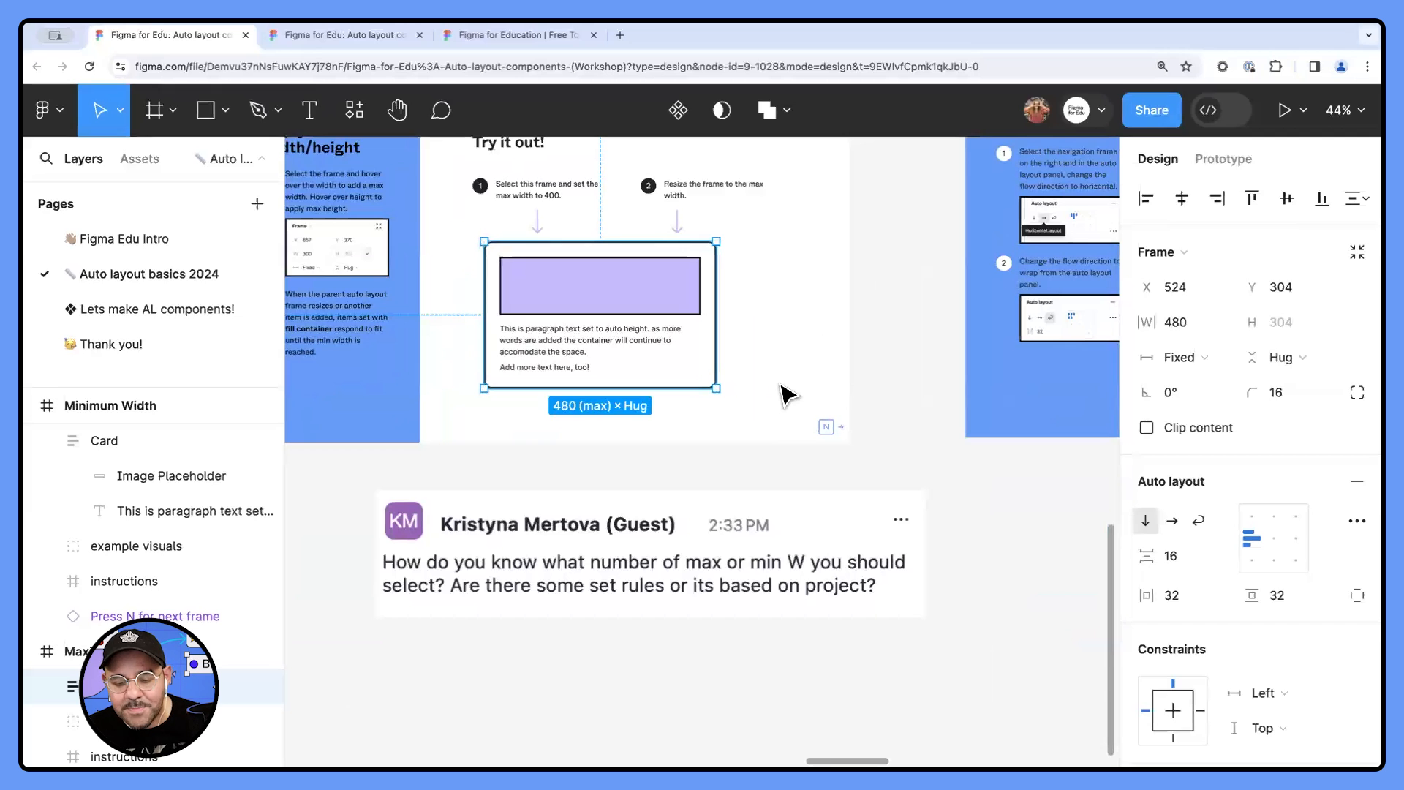
left_click(692, 531)
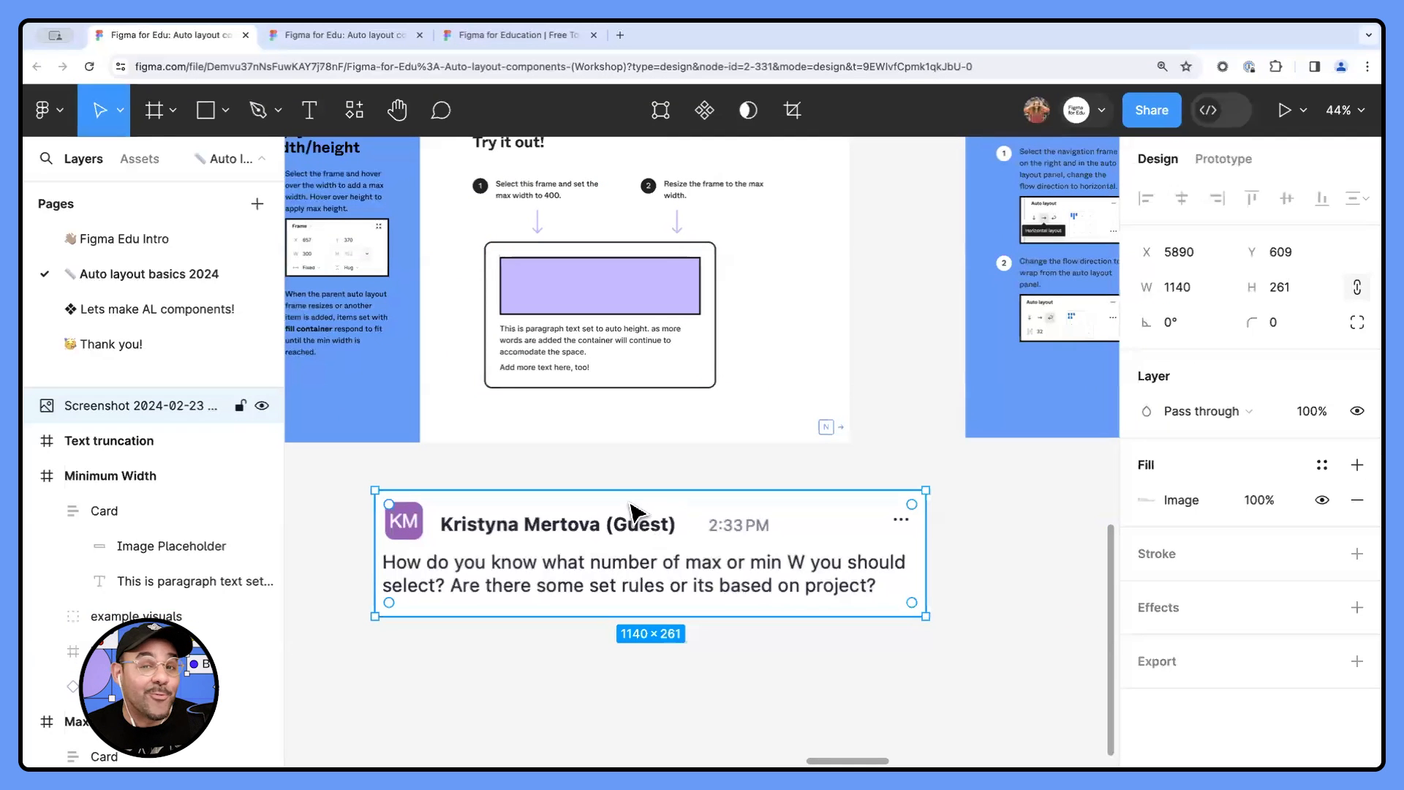
left_click_drag(598, 524, 605, 583)
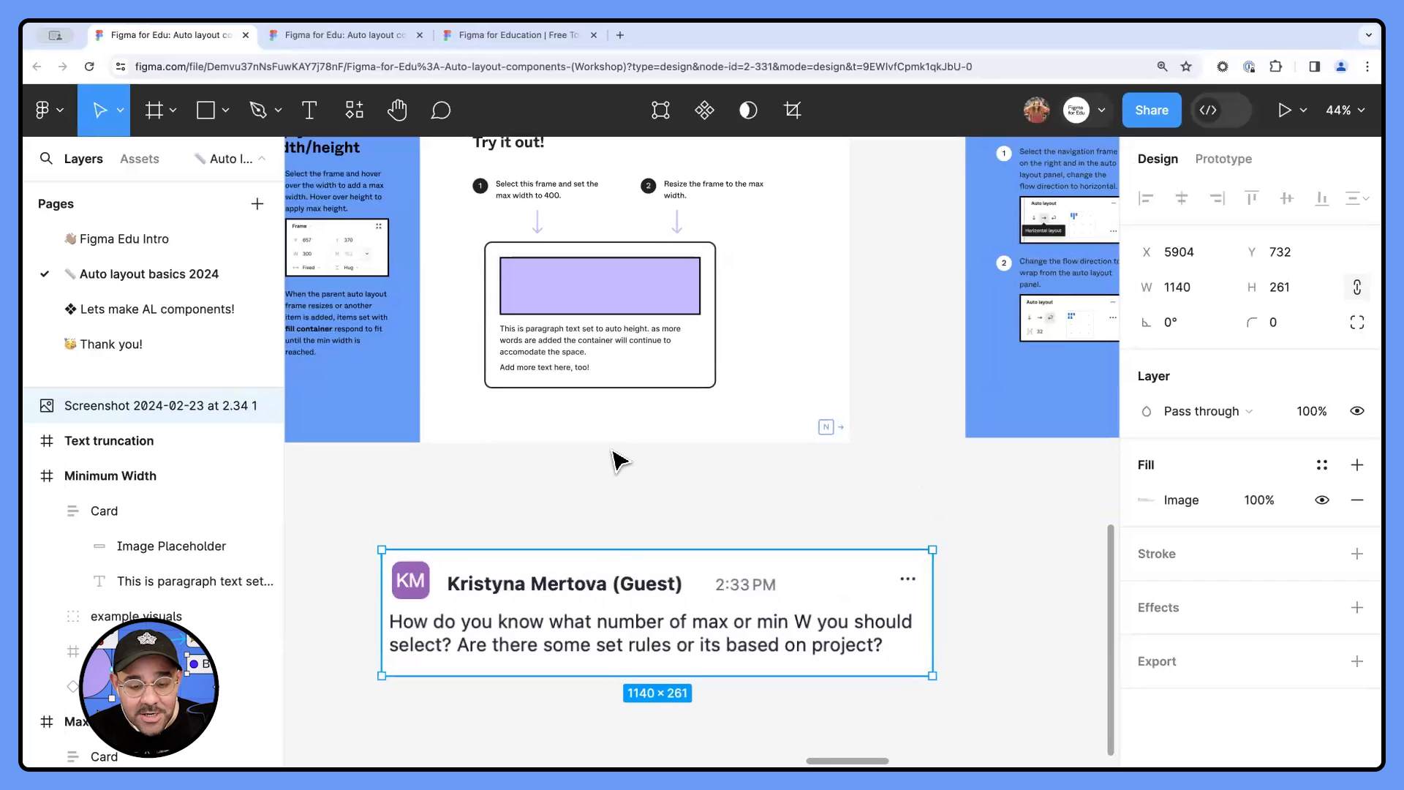
- Copy the Card's paragraph text onto the canvas above the question screenshot and widen the copy to about 1101
scroll(573, 347, "up", 2)
double_click(565, 346)
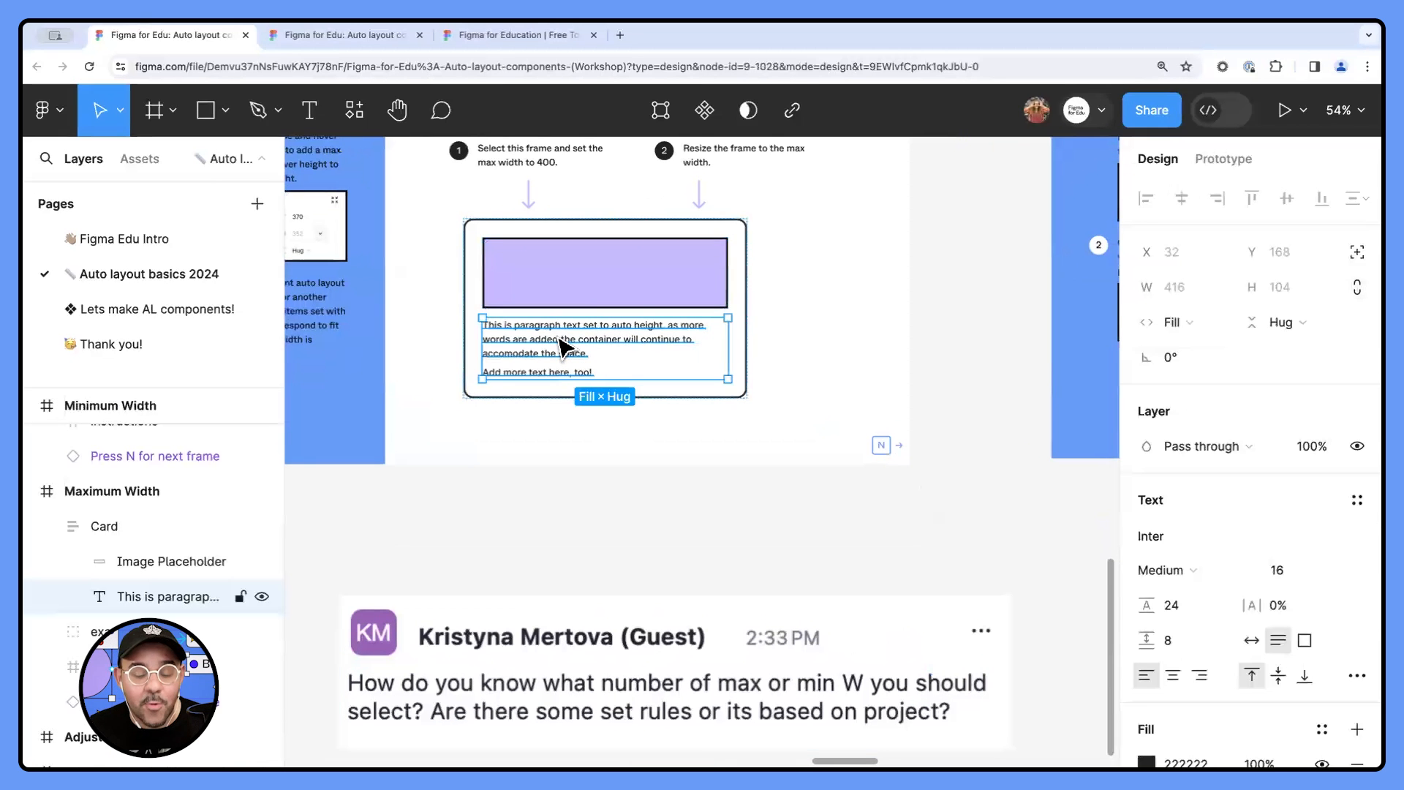
left_click_drag(559, 338, 523, 519, "alt")
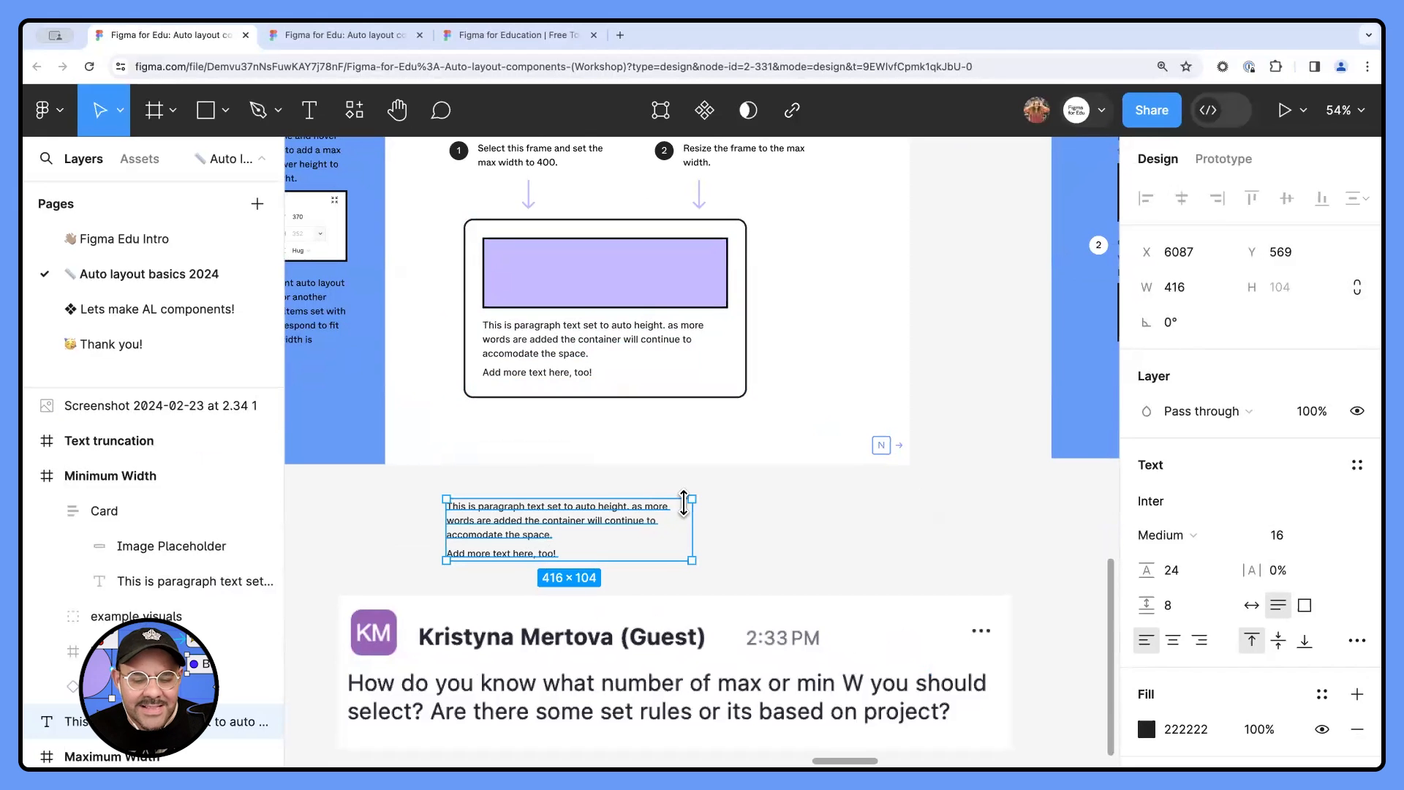
left_click_drag(691, 522, 1097, 523)
- Repeat the paragraph several times inside the copied text layer and widen the layer to about 1228
double_click(828, 512)
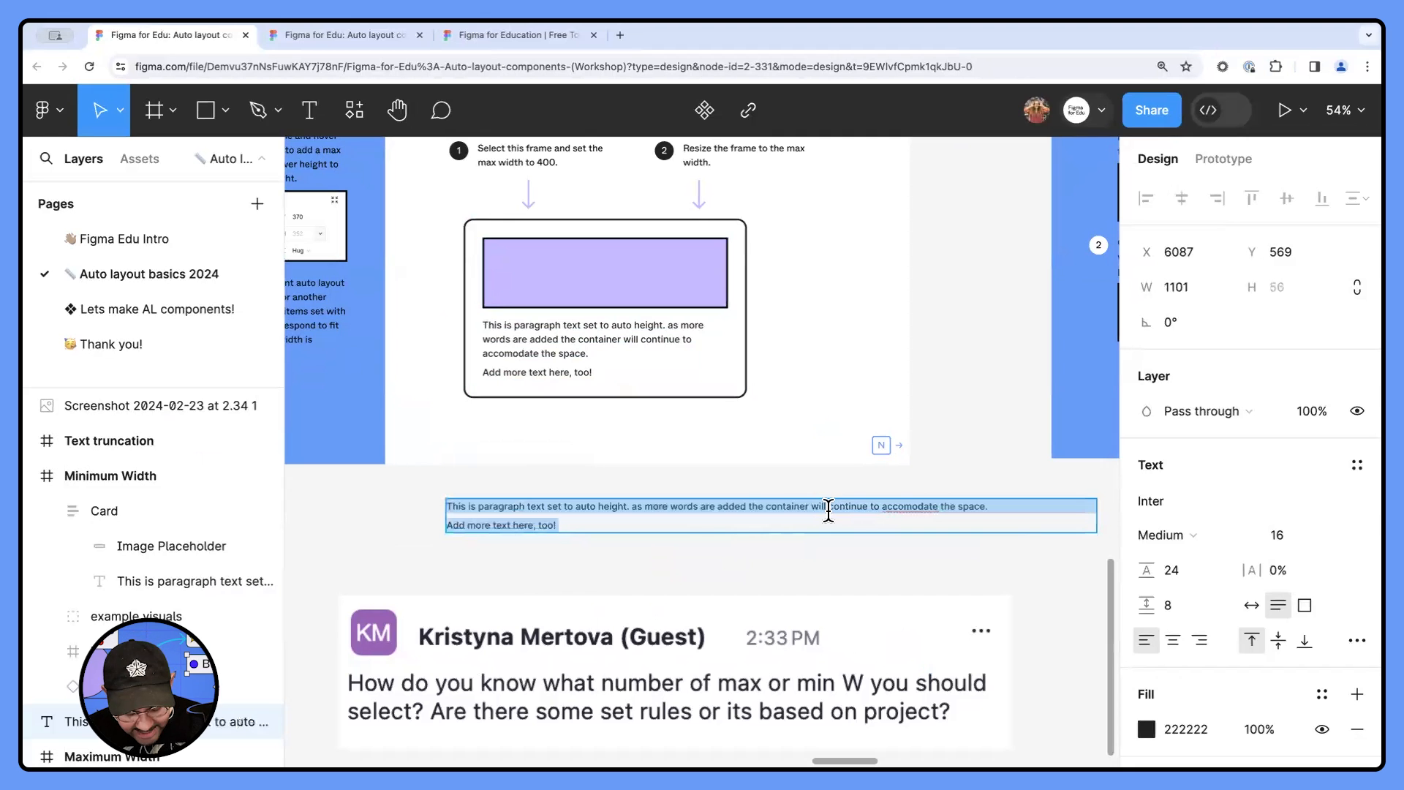
key("super+v")
key("super+v")
key("super+v")
key("super+v")
scroll(815, 511, "down", 2)
left_click(1064, 558)
mouse_move(1057, 554)
left_mouse_down()
mouse_move(1112, 547)
mouse_move(1035, 546)
left_mouse_up()
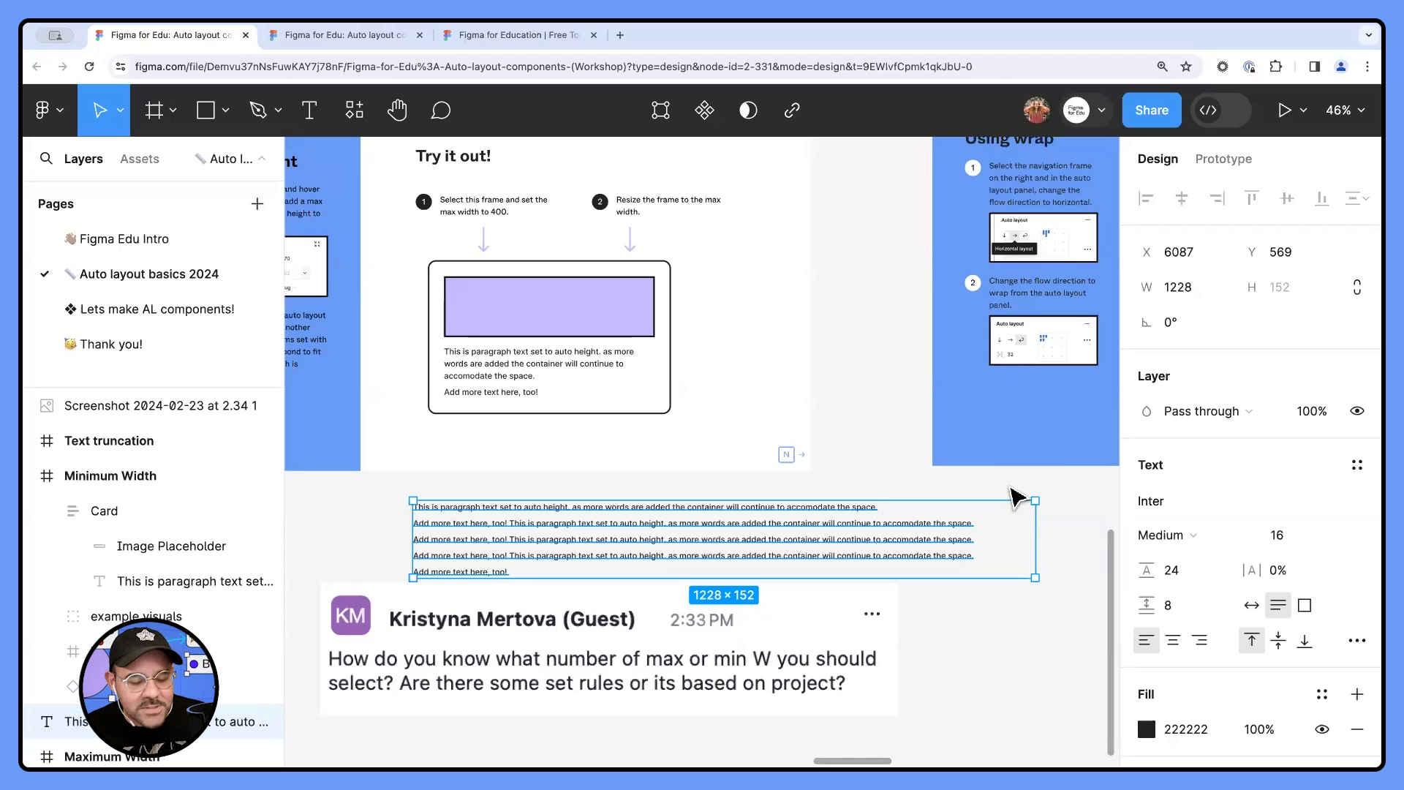
- Narrow the long copied text layer to show shorter lines, and delete it from the canvas
scroll(1012, 489, "down", 2)
left_click_drag(1028, 523, 773, 517)
key("Delete")
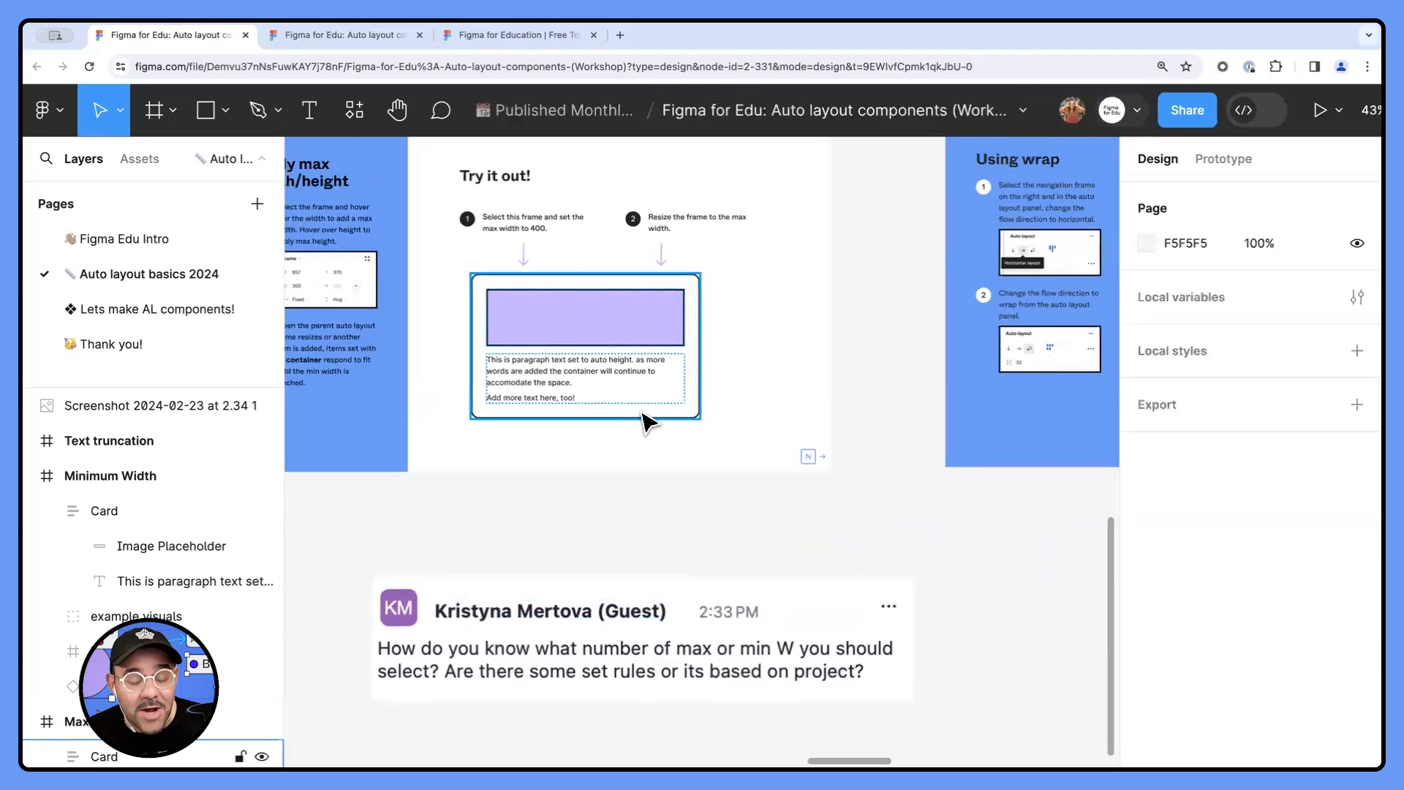
- Add a text layer reading "asdasdasd" on the canvas between the Maximum Width frame and the question screenshot
scroll(643, 417, "up", 2)
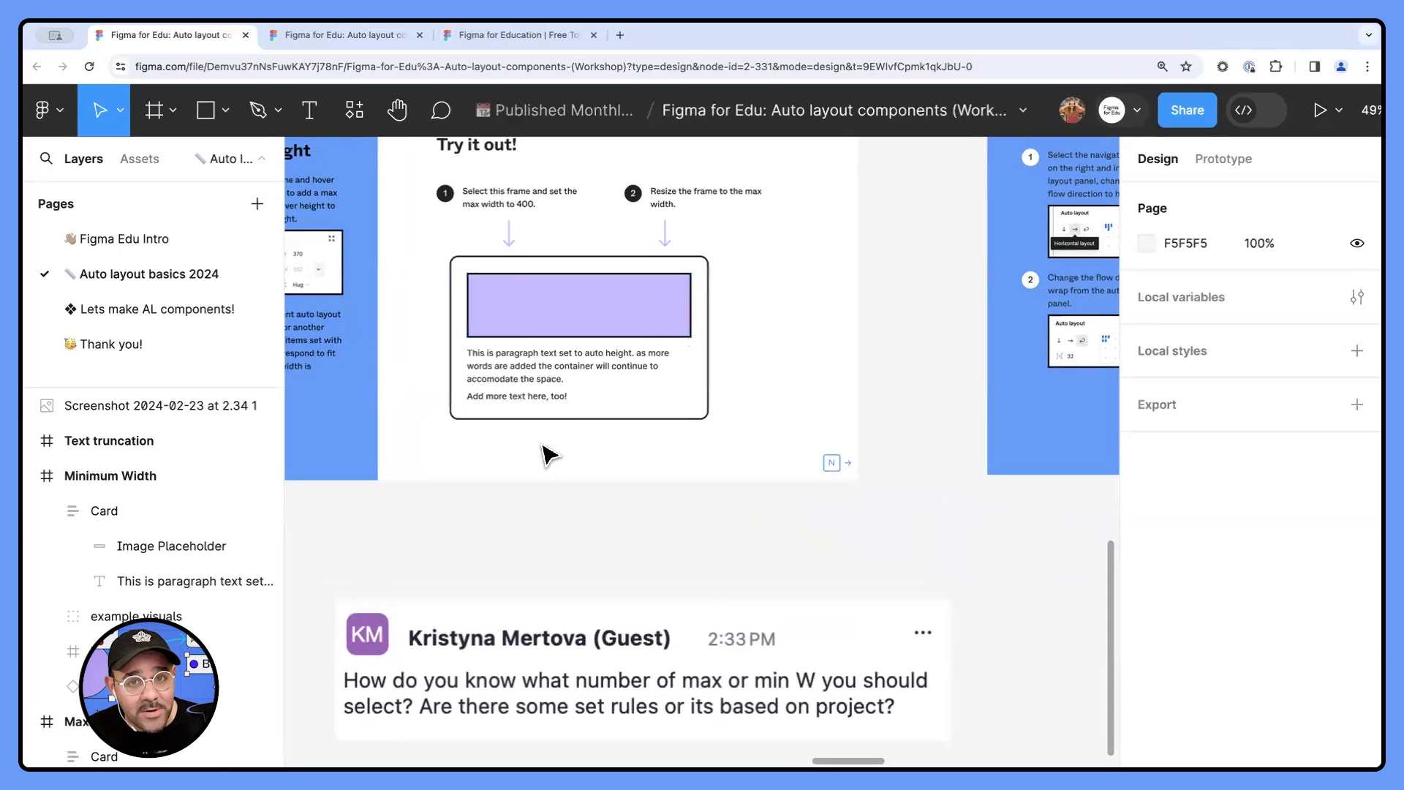
scroll(571, 468, "up", 2)
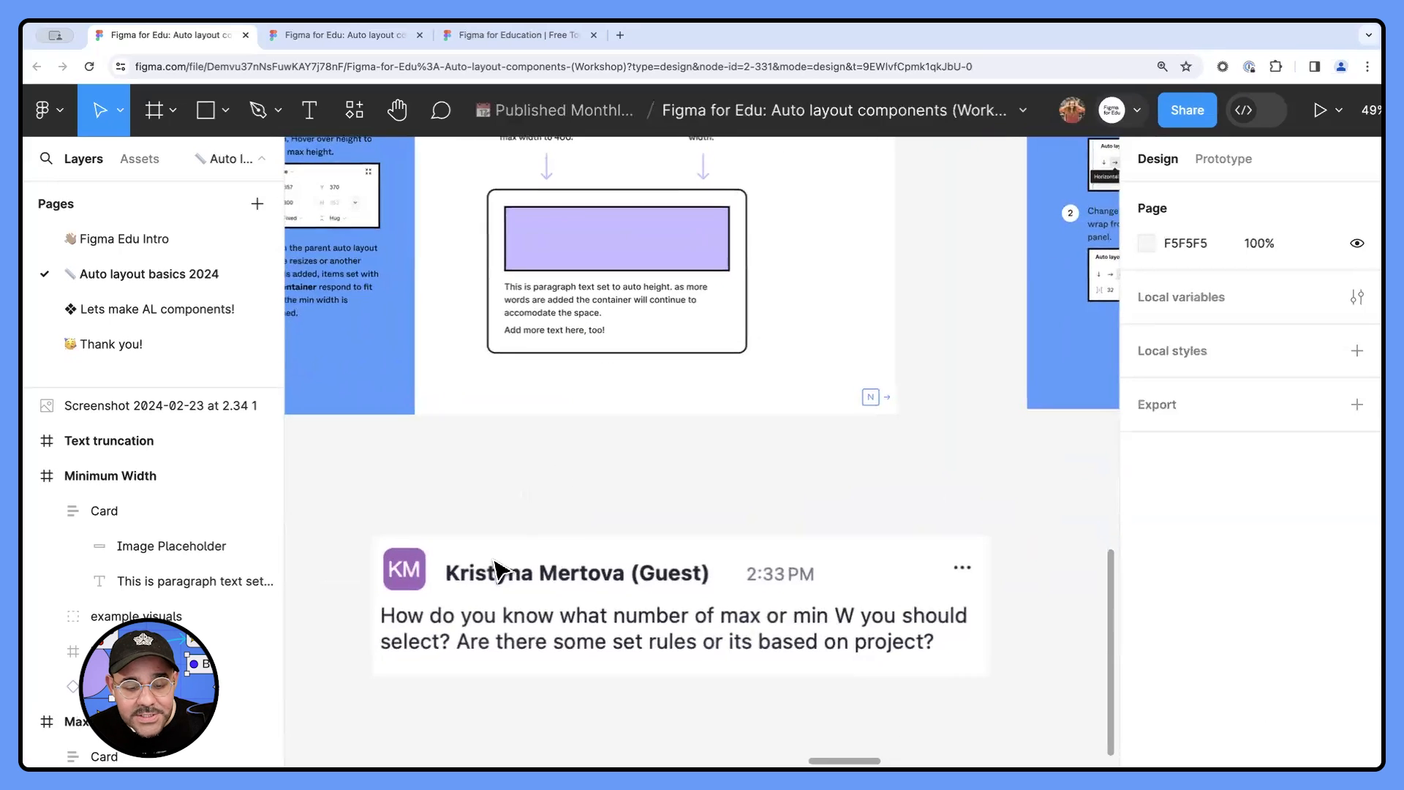
left_click(486, 648)
key("t")
left_click(552, 538)
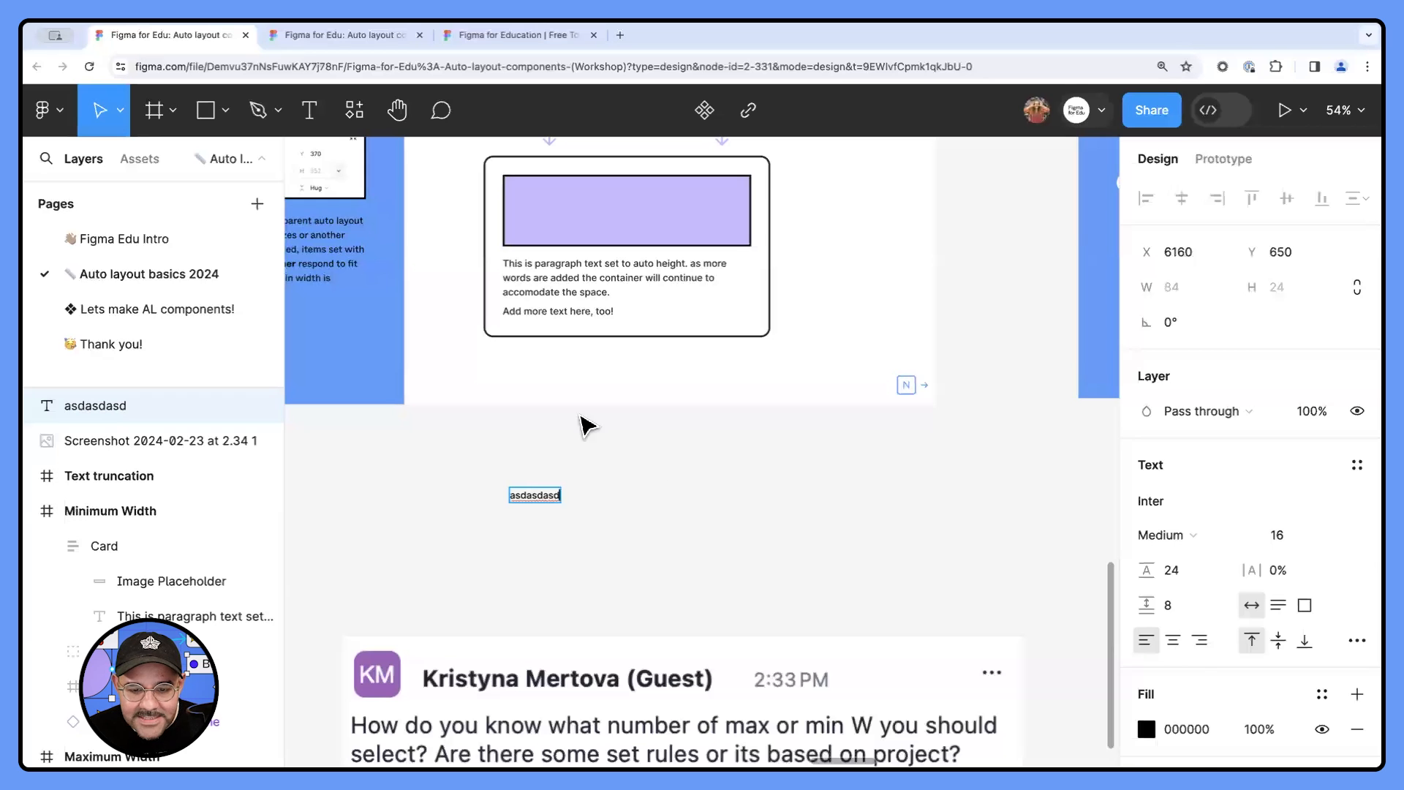
- Replace the new text layer's placeholder text with the Card's first paragraph, leaving out its initial letter T
triple_click(589, 264)
left_click_drag(627, 292, 510, 262)
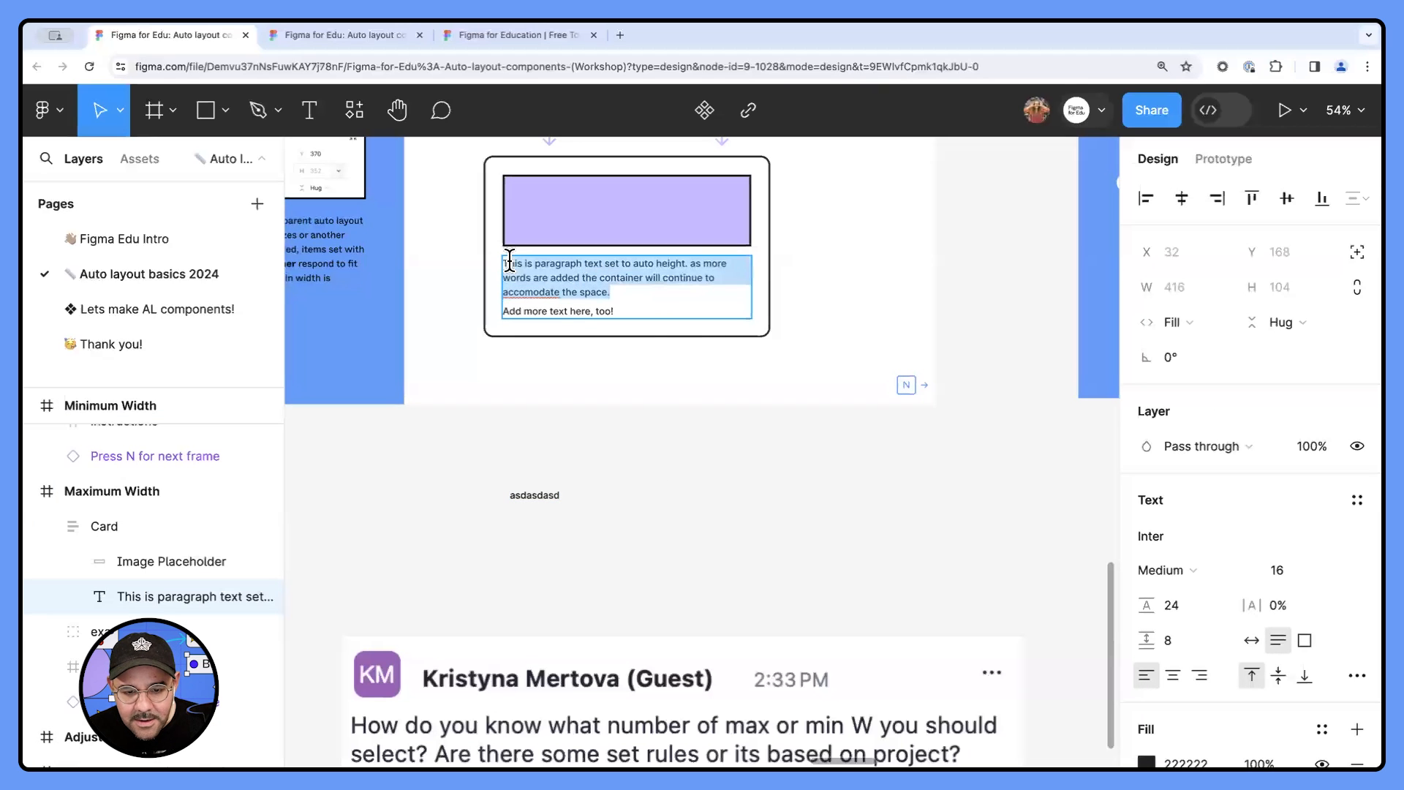
key("ctrl+c")
left_click(680, 482)
left_click(534, 495)
key("Return")
key("ctrl+v")
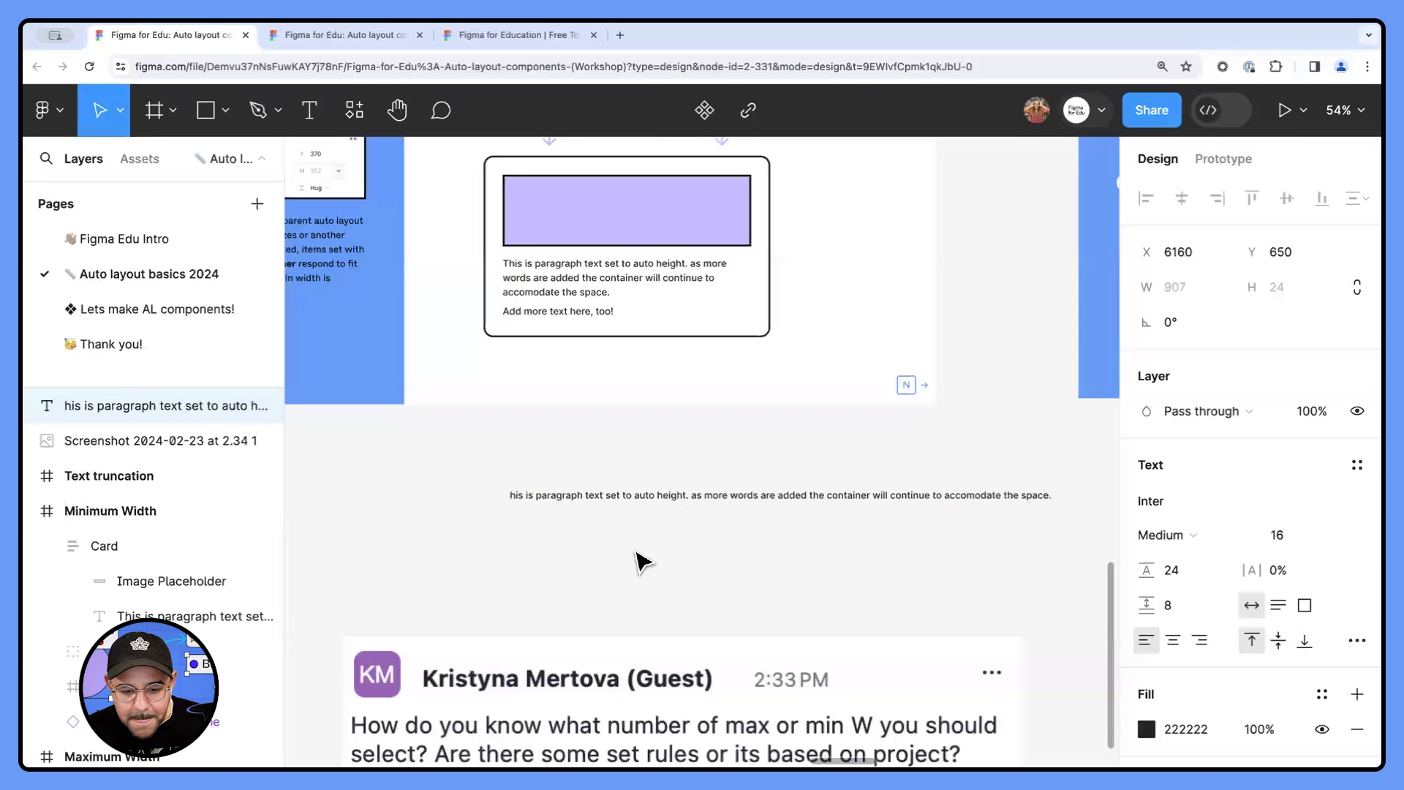
key("Escape")
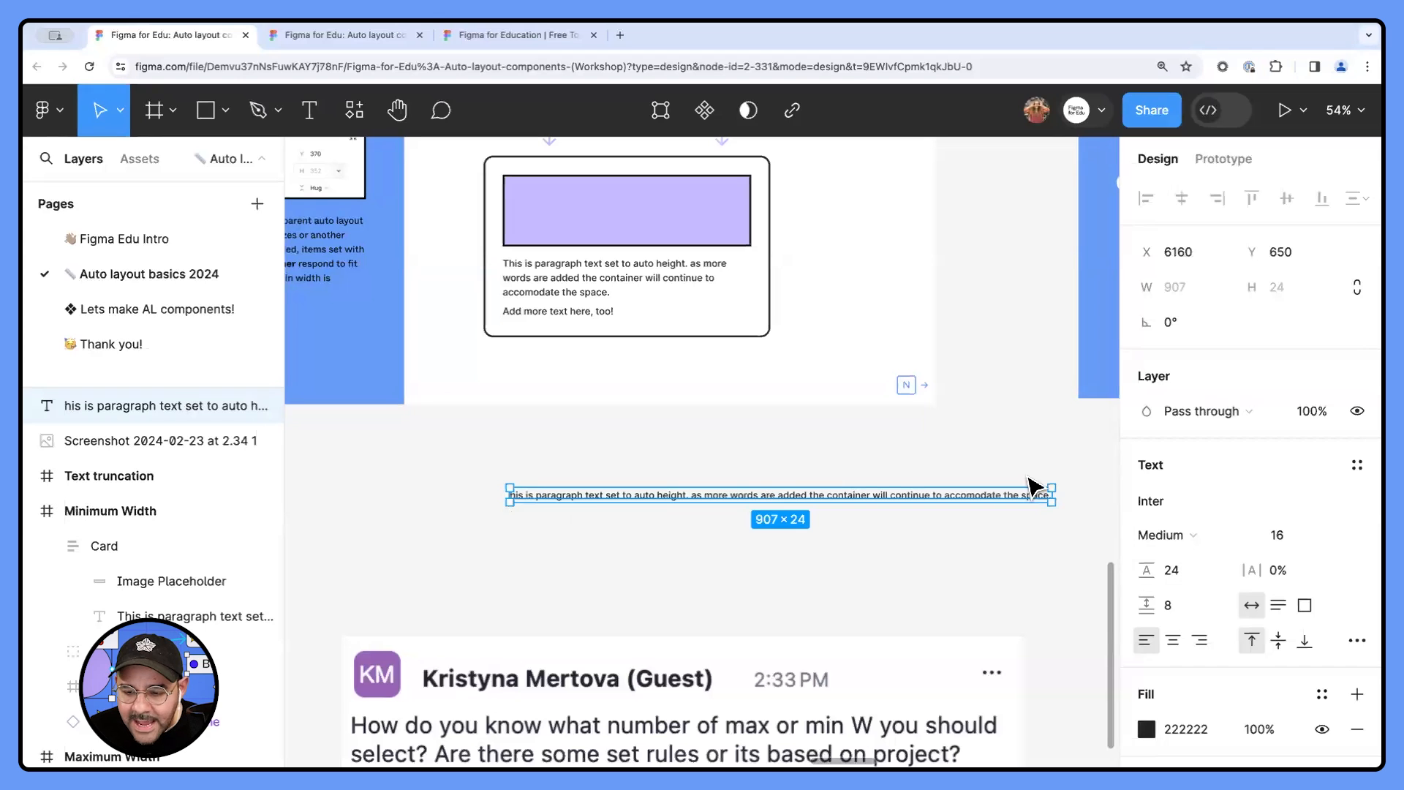
- Narrow the pasted paragraph text to about 317 wide and wrap it in an auto layout frame
left_click_drag(1053, 495, 699, 495)
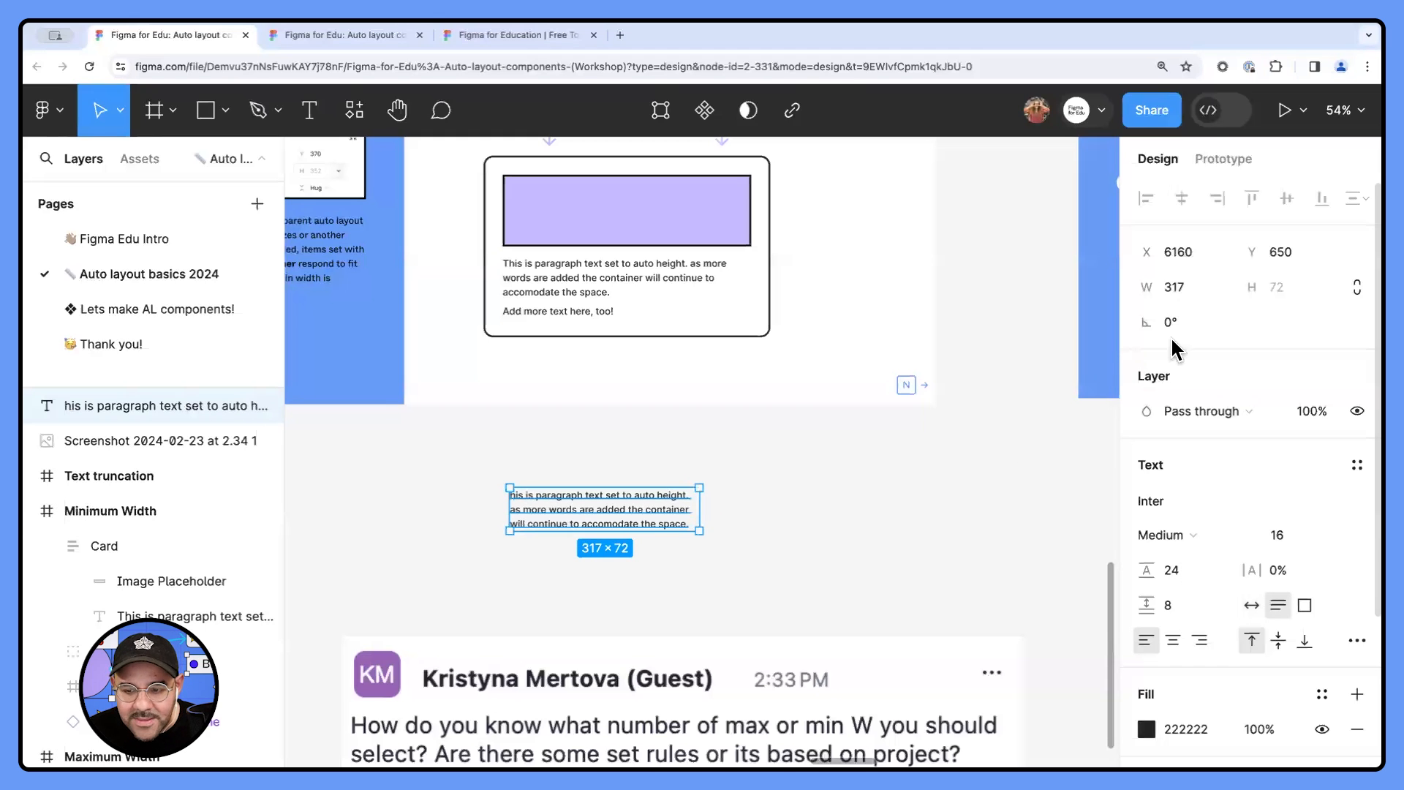
left_click(847, 514)
left_click(631, 526)
key("Escape")
left_click(636, 524)
key("shift+a")
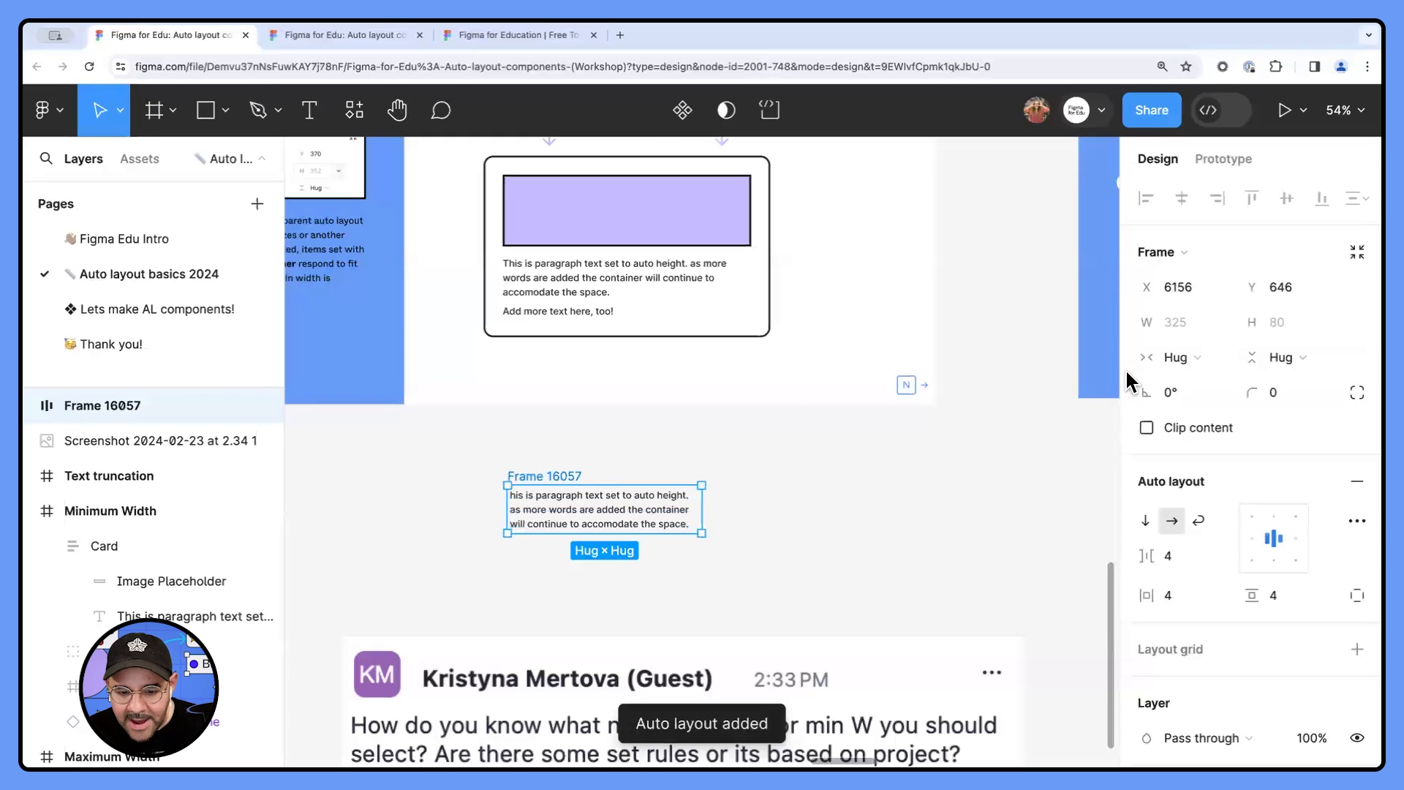
- Add a maximum width of 16*32 (512) to the new auto layout frame
left_click(1222, 321)
left_click(1216, 389)
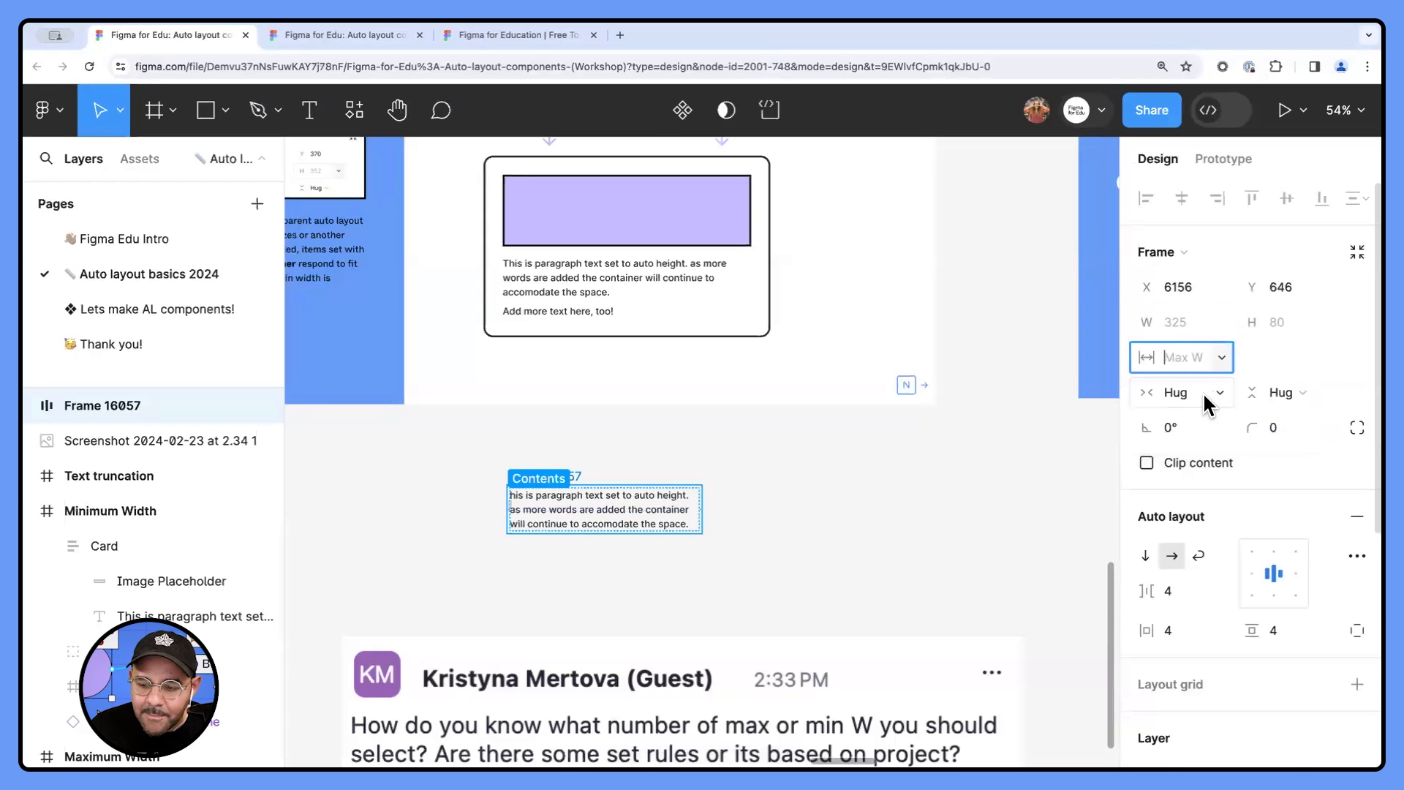
type("16")
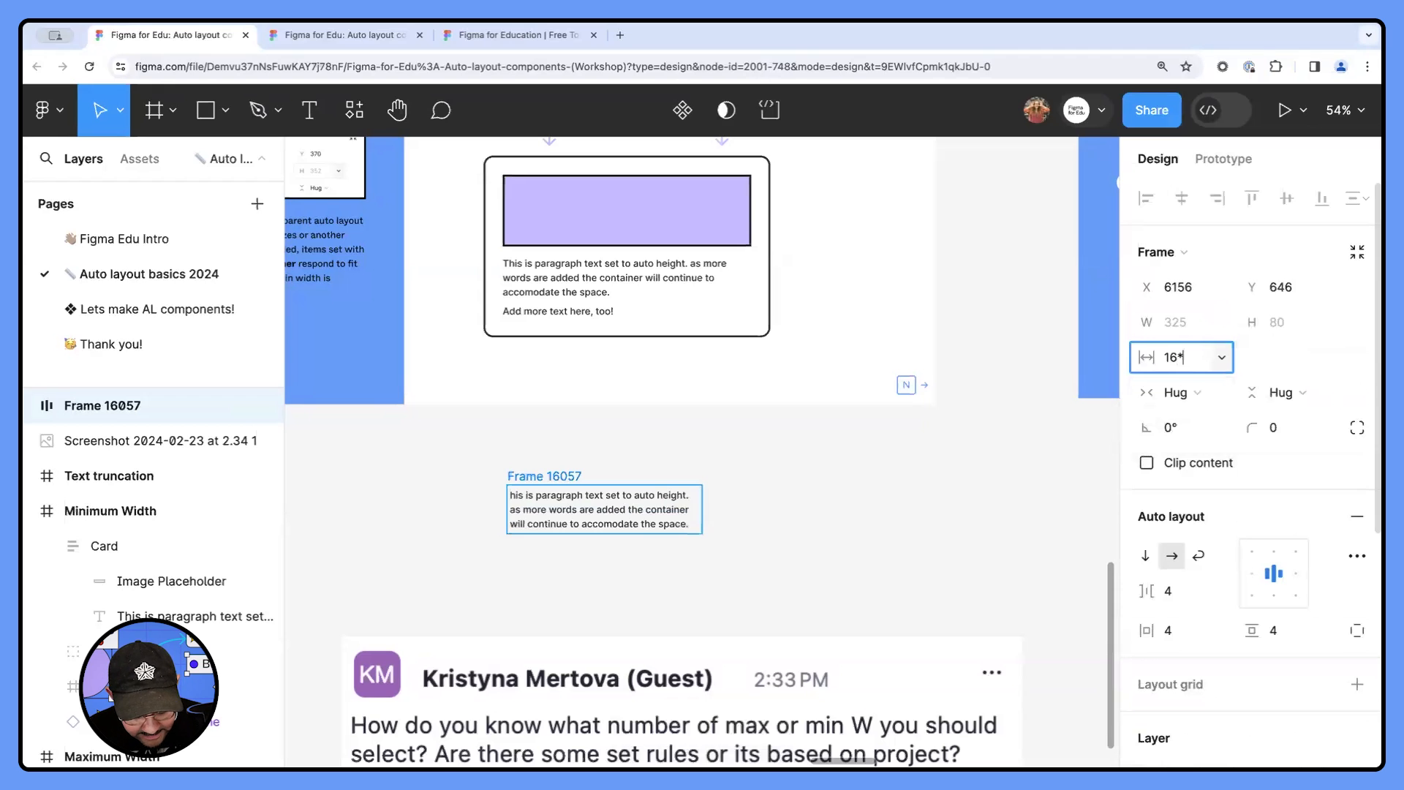
type("*32")
key("Return")
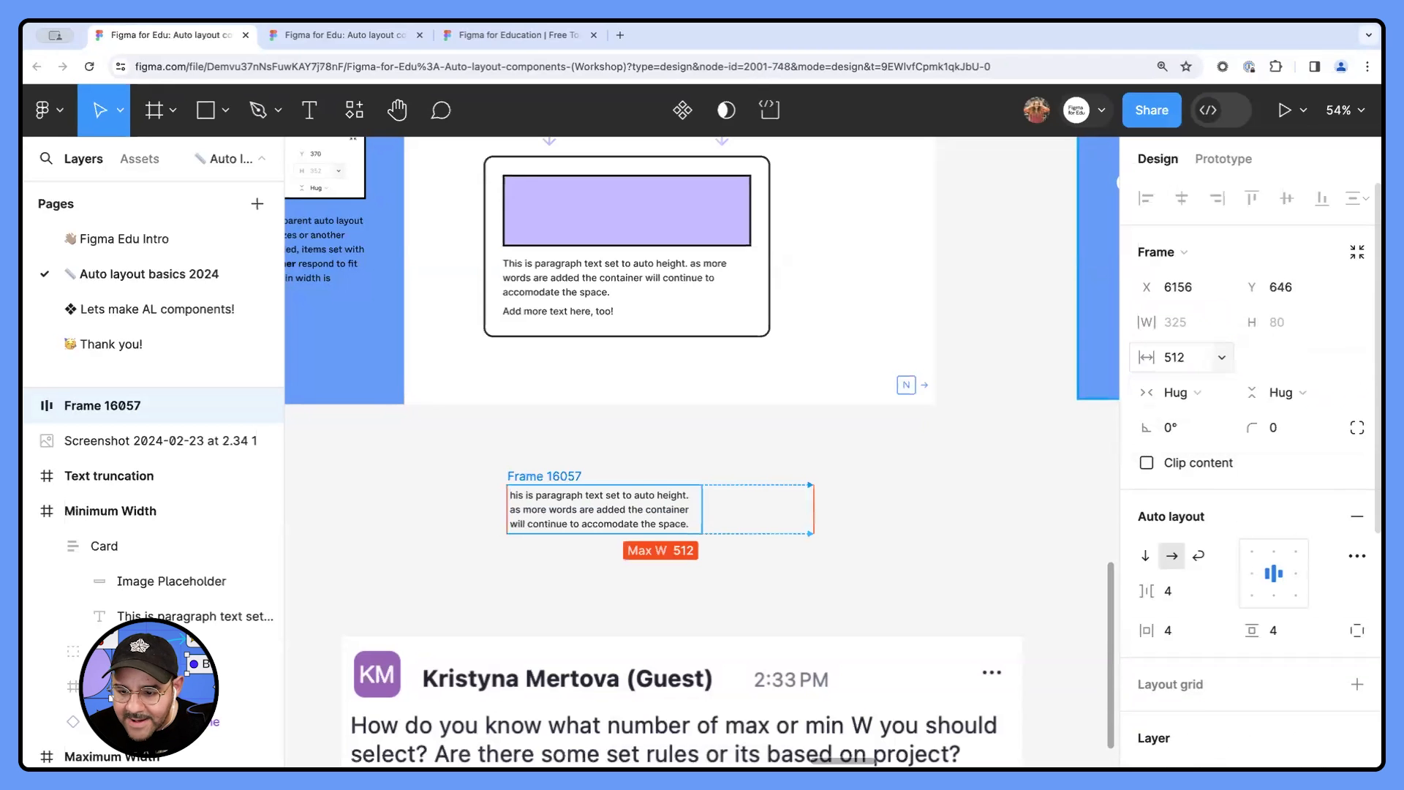
- Try widening the new auto layout frame, and undo the resize
scroll(702, 521, "up", 3)
left_click_drag(702, 511, 781, 524)
key("super+z")
left_click(639, 512)
left_click(790, 507)
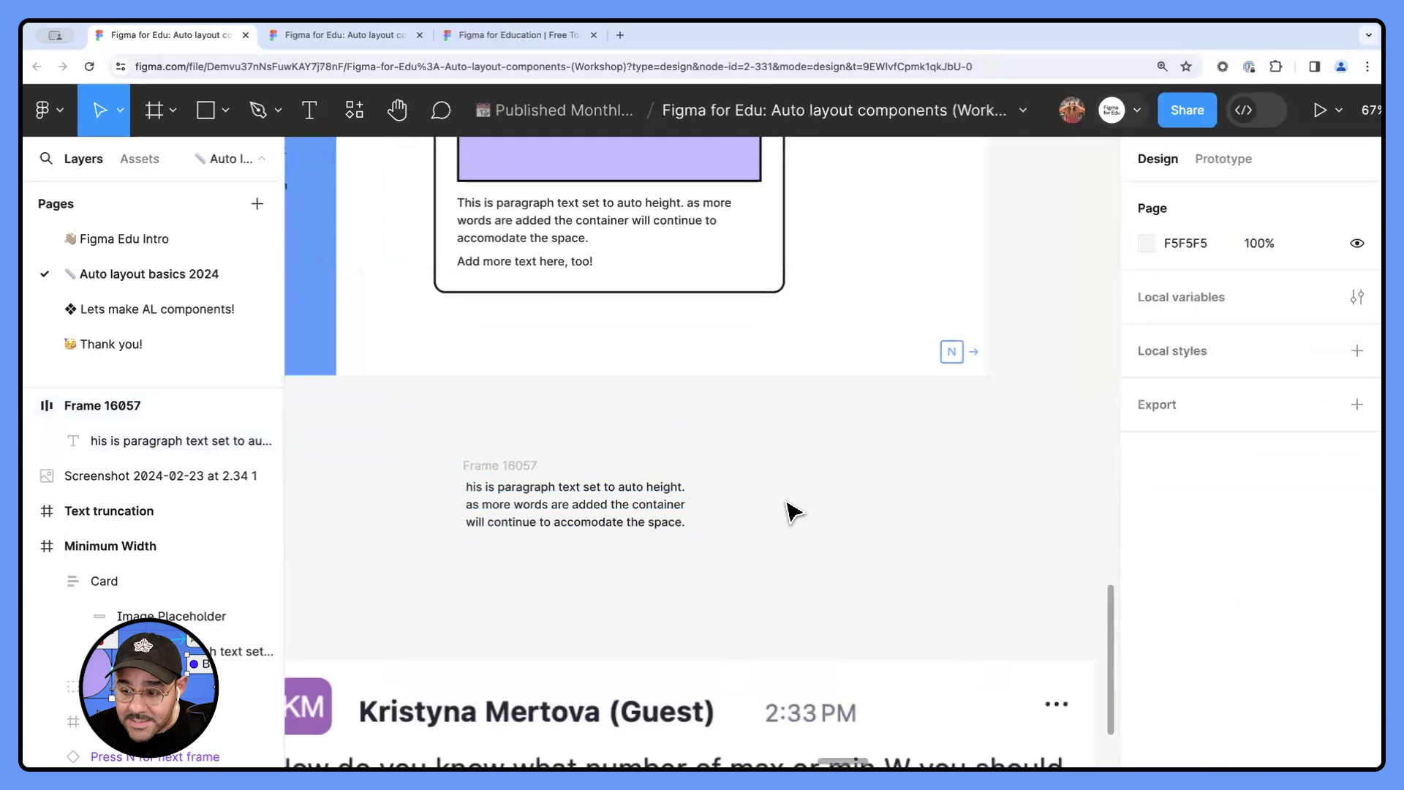
- Select the new auto layout frame by its name and widen it to its 512 maximum width
scroll(753, 515, "down", 3)
left_click_drag(752, 411, 702, 451)
scroll(592, 564, "up", 3)
left_click(471, 495)
left_click_drag(664, 545, 866, 538)
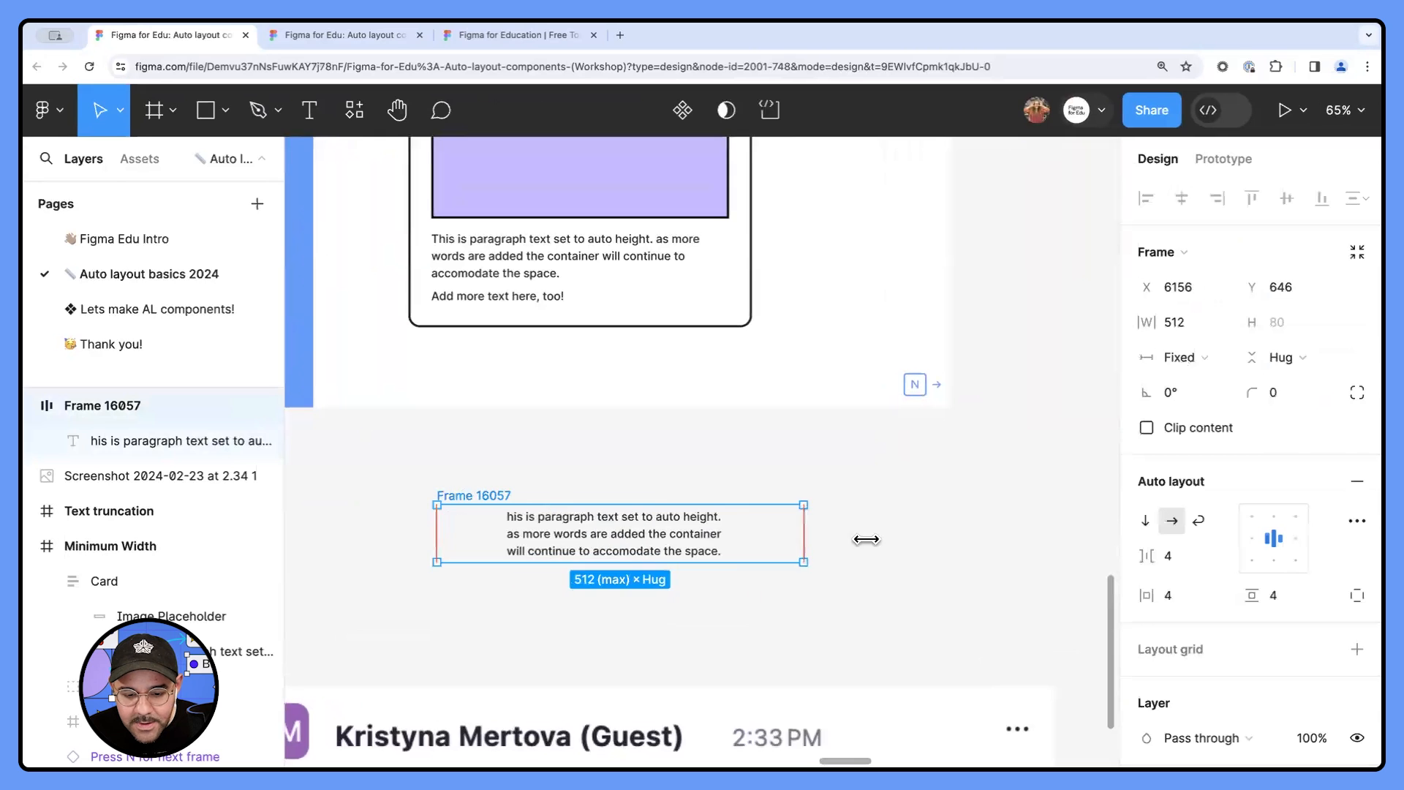
- Set the paragraph text inside the new auto layout frame to fill the container's width
double_click(660, 552)
left_click(1202, 325)
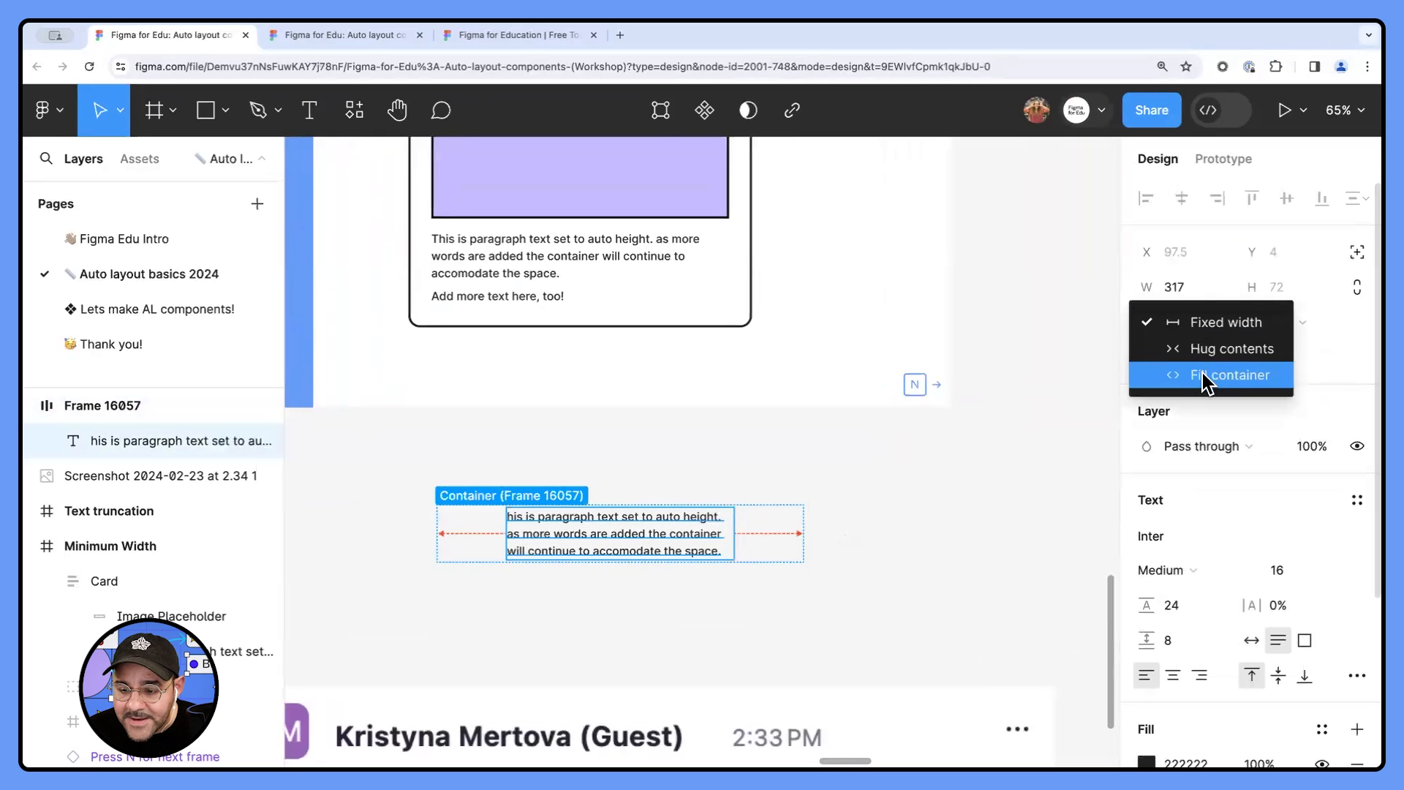
left_click(1204, 376)
- Resize the paragraph's auto layout frame up to its 512 maximum width and move it slightly left to X 6097
left_click(892, 525)
left_click(470, 495)
left_click_drag(803, 534, 853, 424)
scroll(839, 574, "down", 2)
left_click_drag(706, 530, 706, 698)
left_click(699, 489)
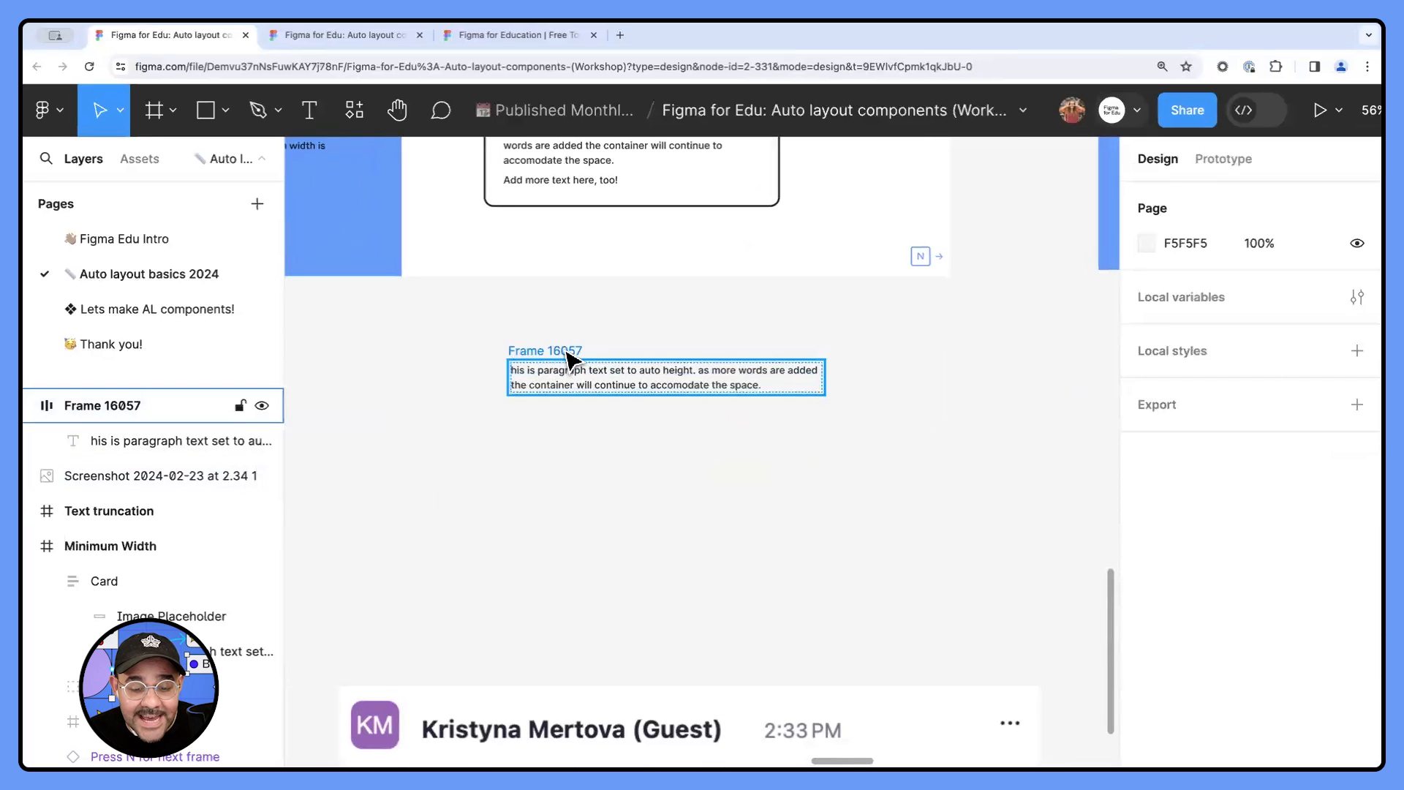
left_click_drag(567, 353, 531, 352)
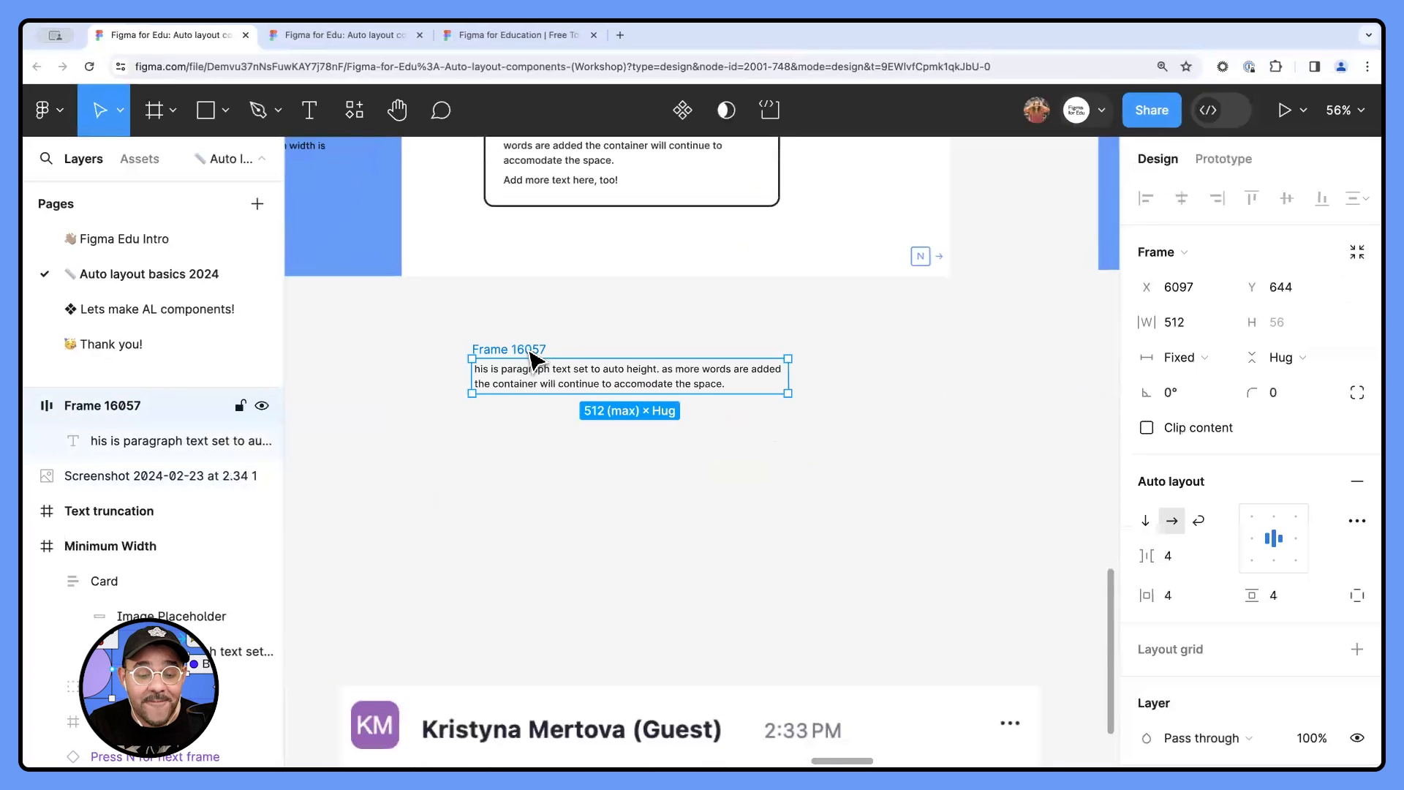
- Duplicate the paragraph frame below the original and set the copy's text to size 32 with a line height of 36
left_click_drag(539, 377, 539, 523)
left_click(539, 524)
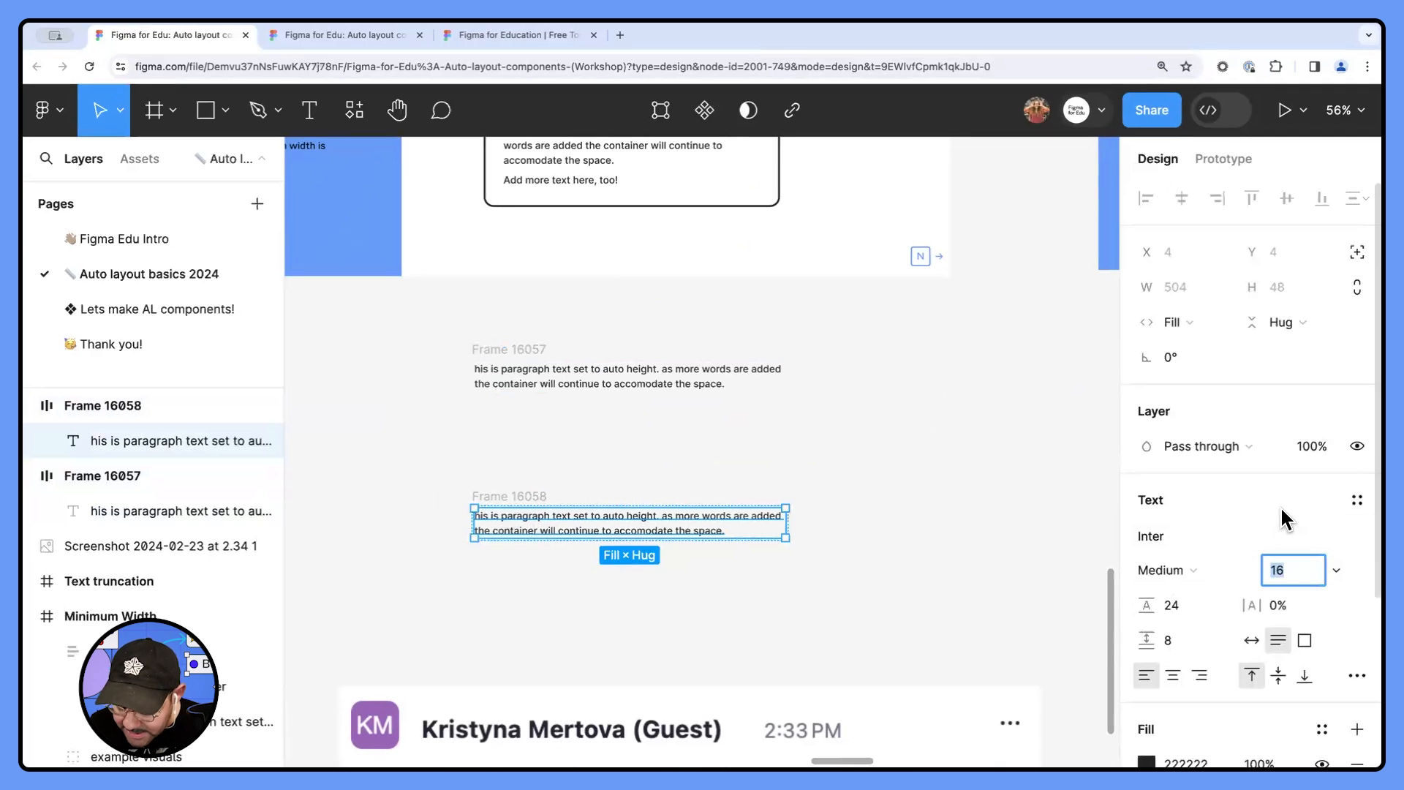
type("32")
key("Return")
left_click(1184, 605)
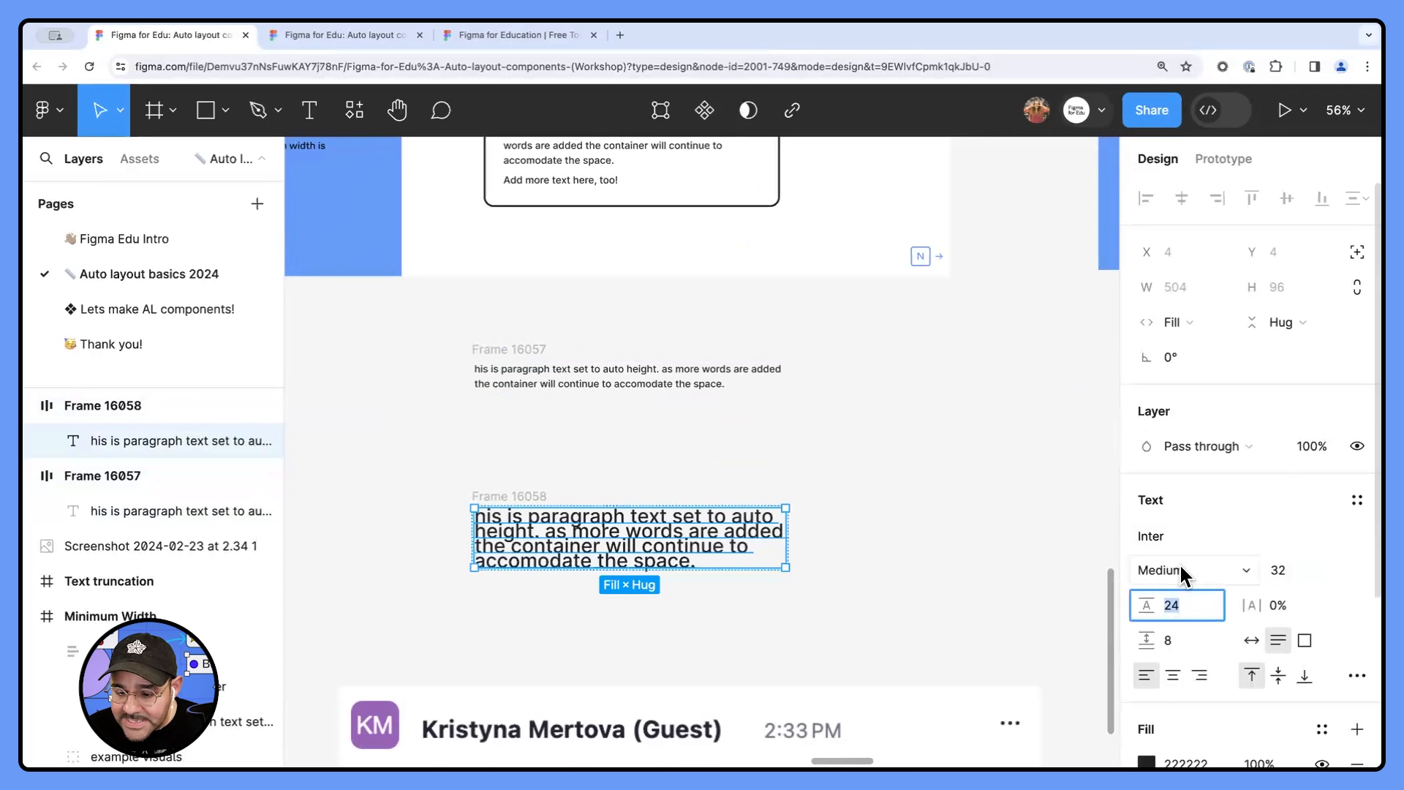
type("36")
key("Return")
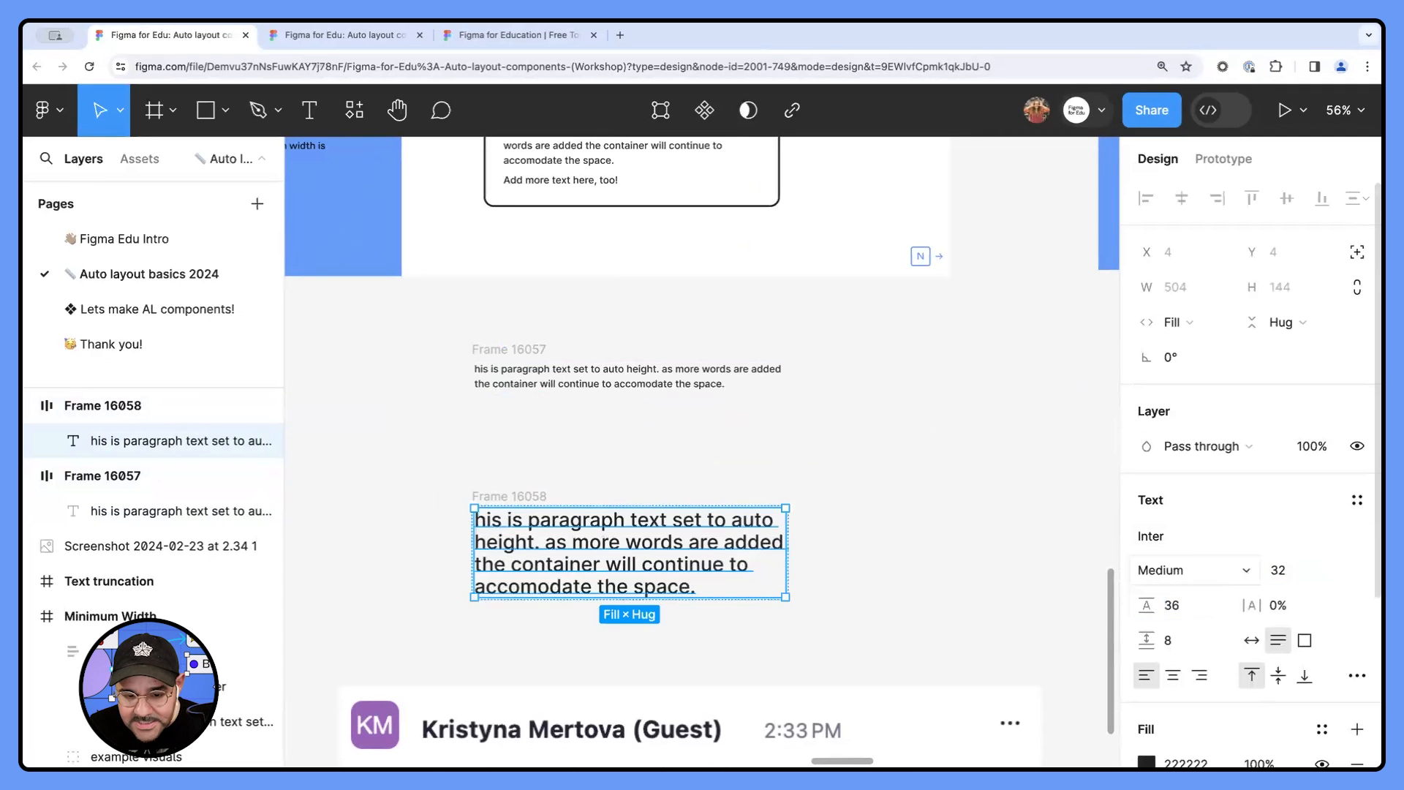
- Set the duplicated frame's maximum width to 32*32
left_click(887, 596)
left_click(524, 503)
left_click(525, 496)
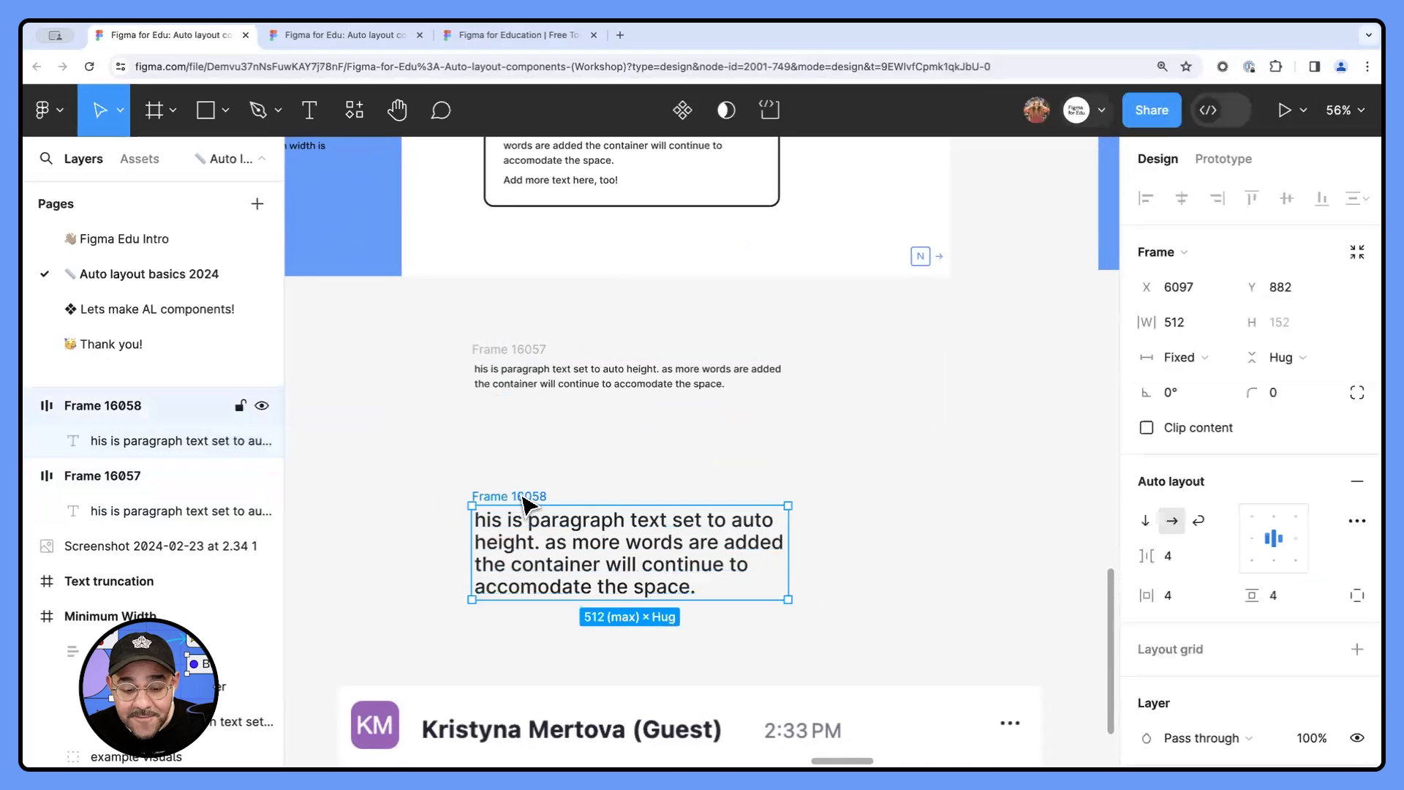
left_click(1218, 322)
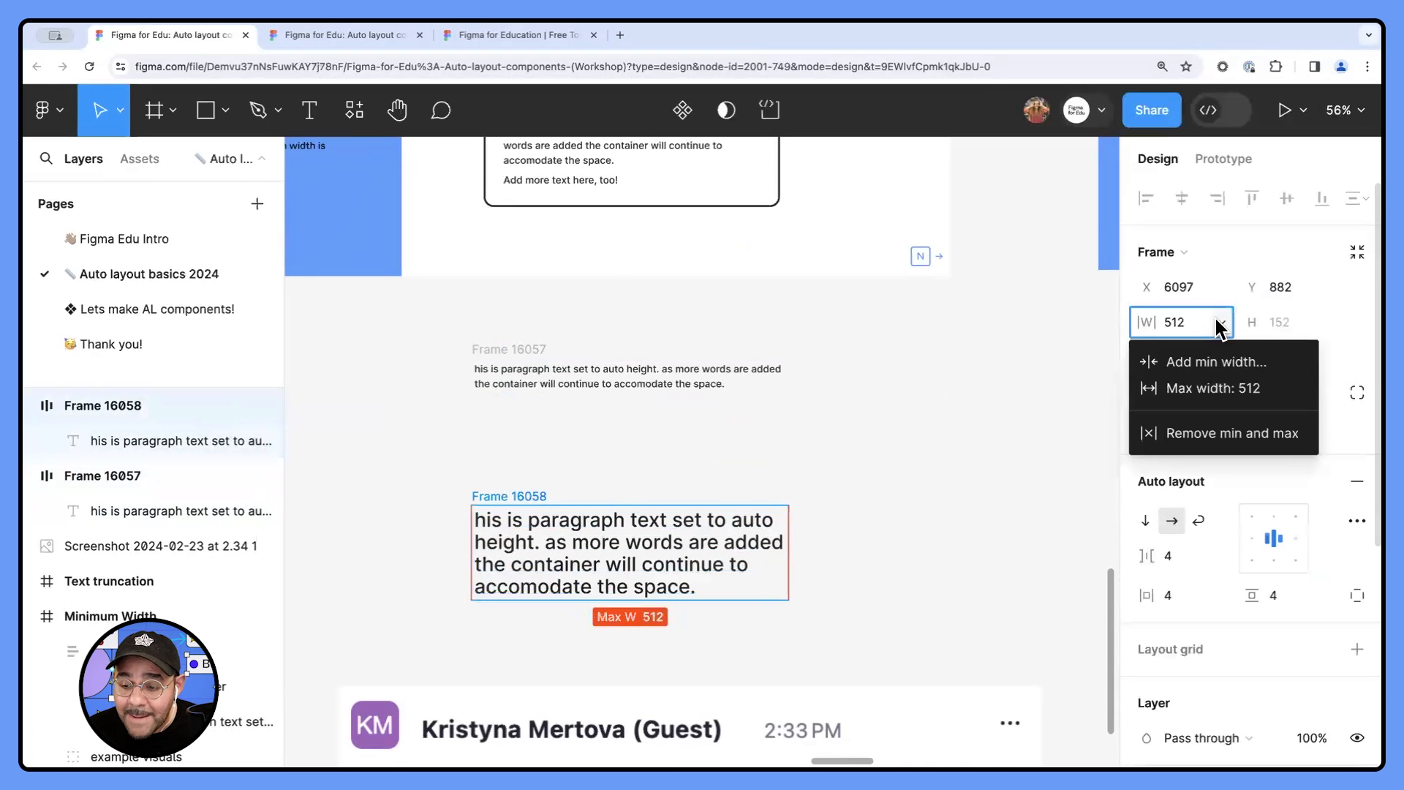
left_click(1217, 389)
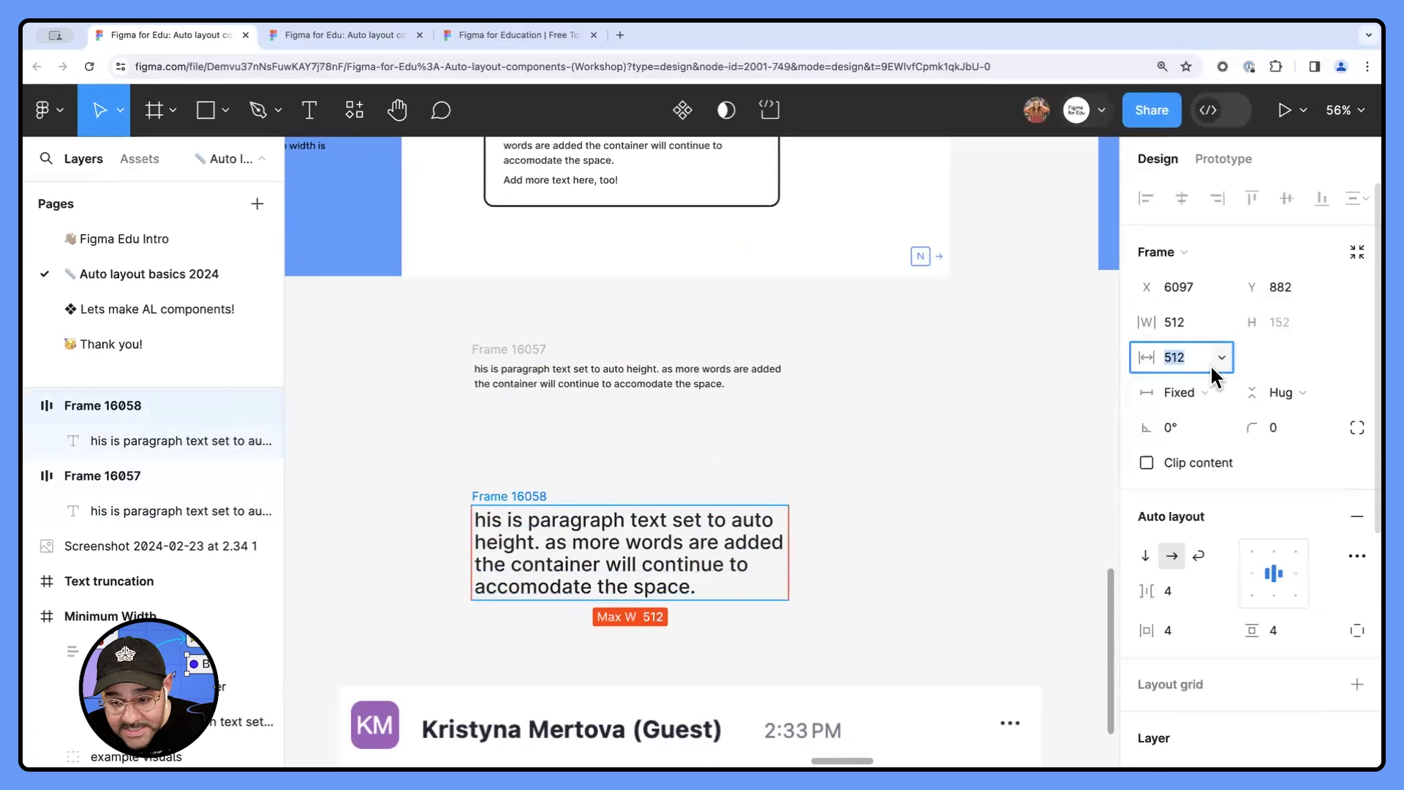
type("32*")
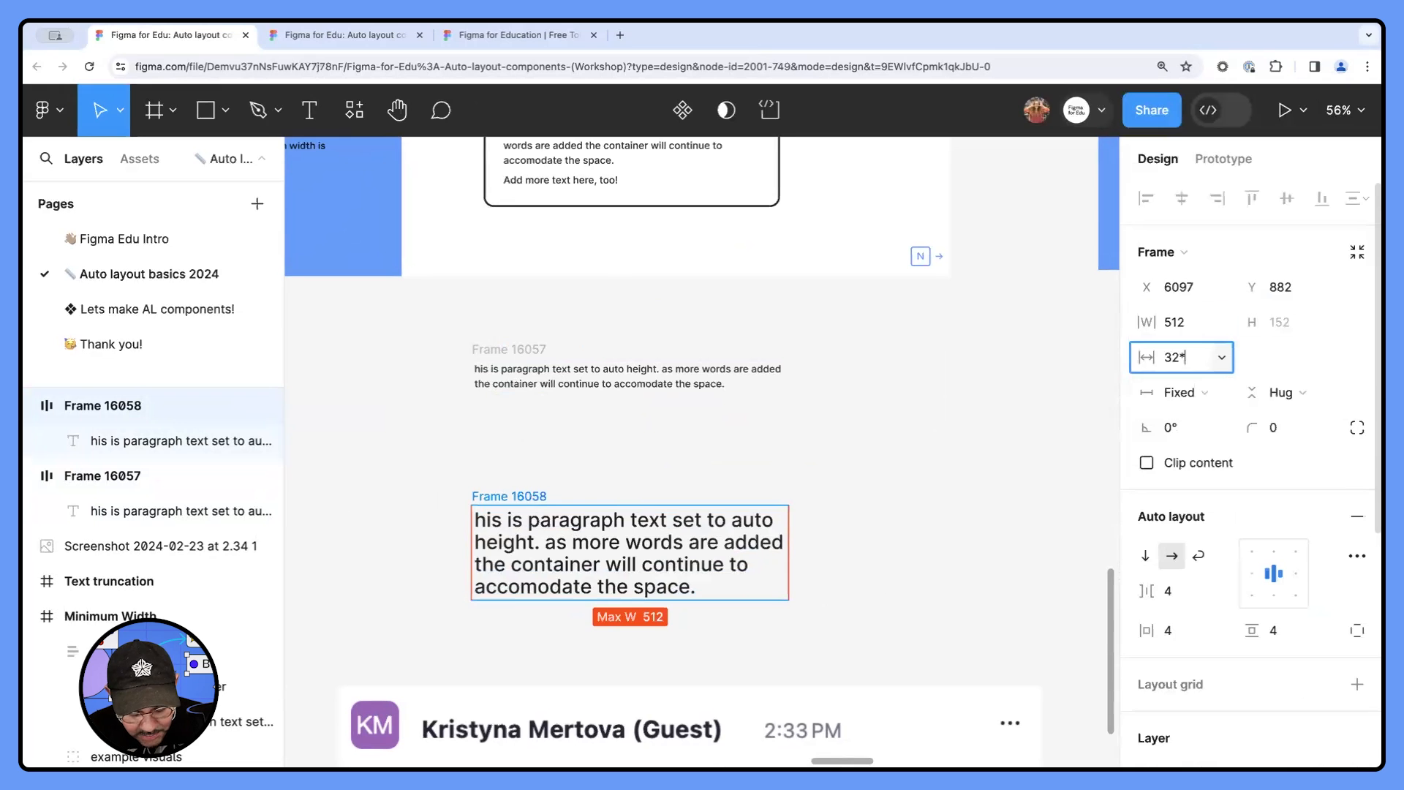
type("32")
key("Return")
left_click(802, 439)
- Widen the large-text frame to about 998 and set its horizontal sizing to hug contents
scroll(759, 461, "down", 2)
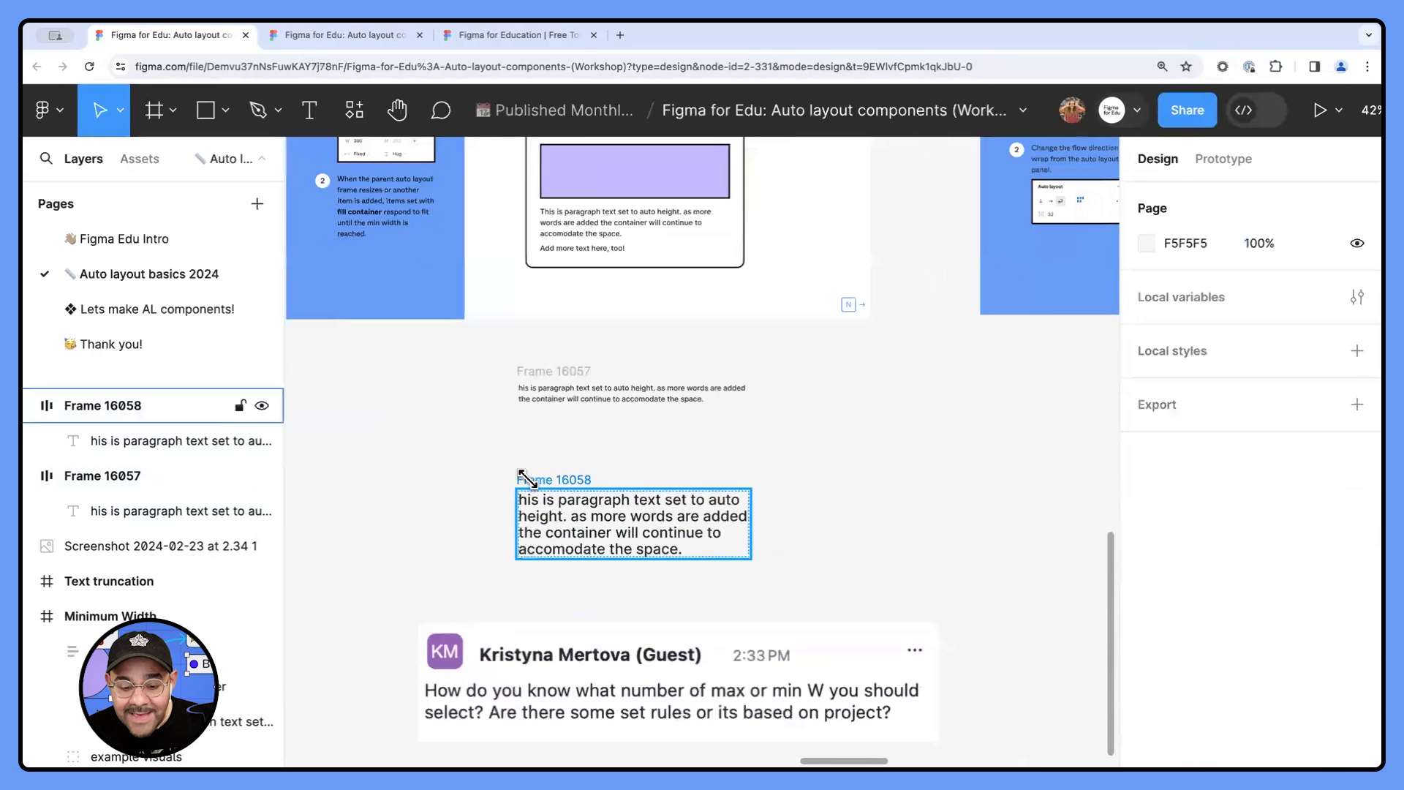
left_click(525, 479)
left_click_drag(846, 535, 958, 542)
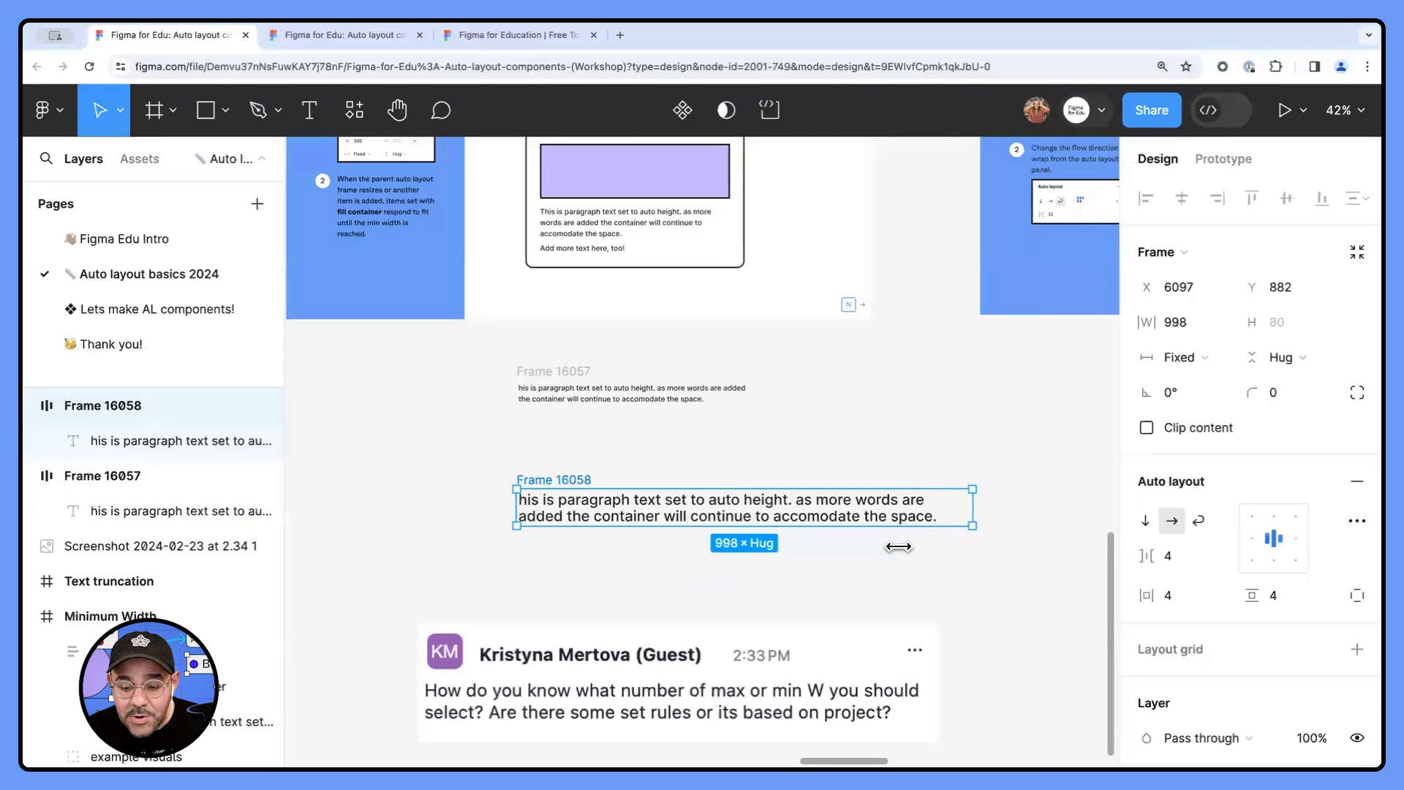
left_click(1179, 357)
left_click(1200, 388)
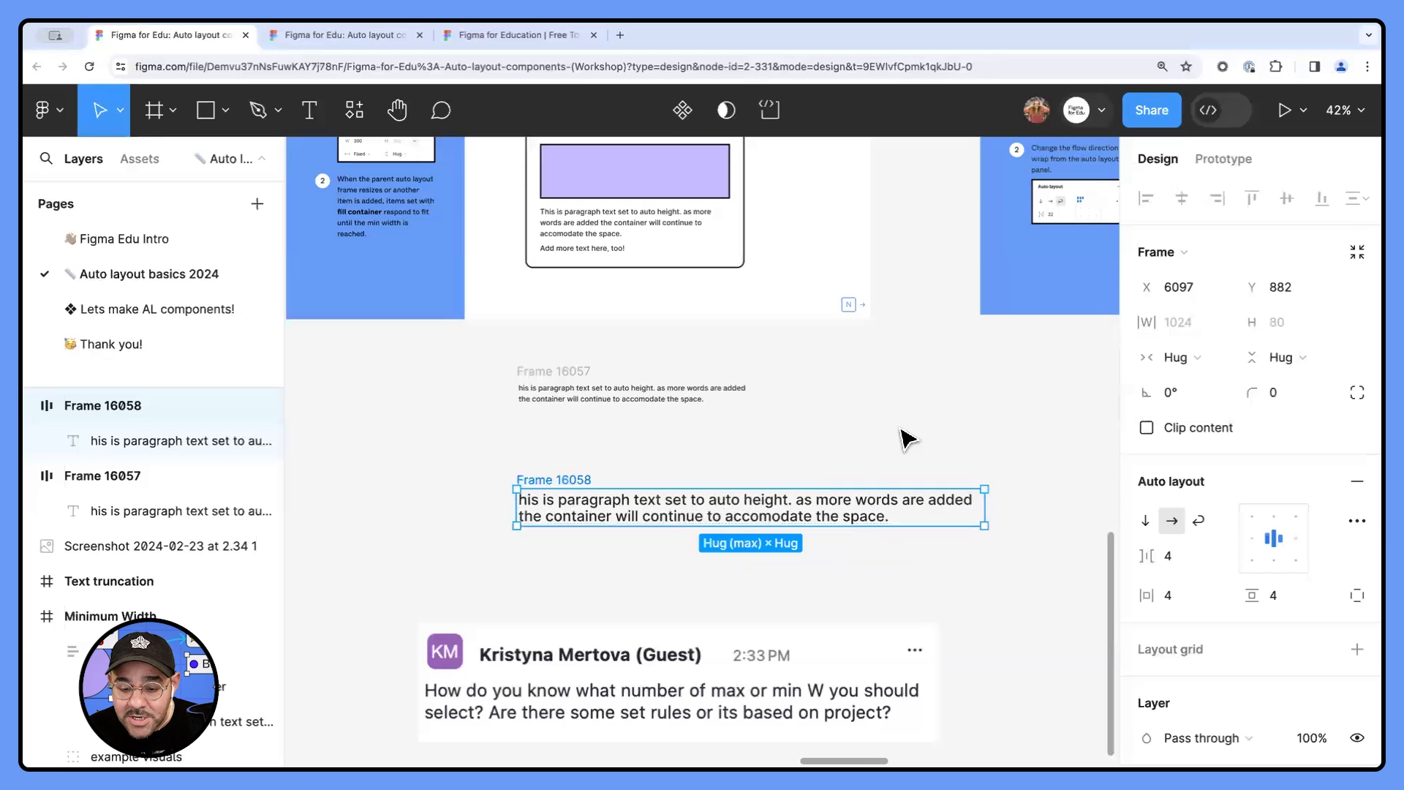
- Move the large-text frame directly beneath the small-text frame, resizing it to about 633 and finally about 989 wide
left_click(901, 430)
left_click(580, 506)
left_click(790, 428)
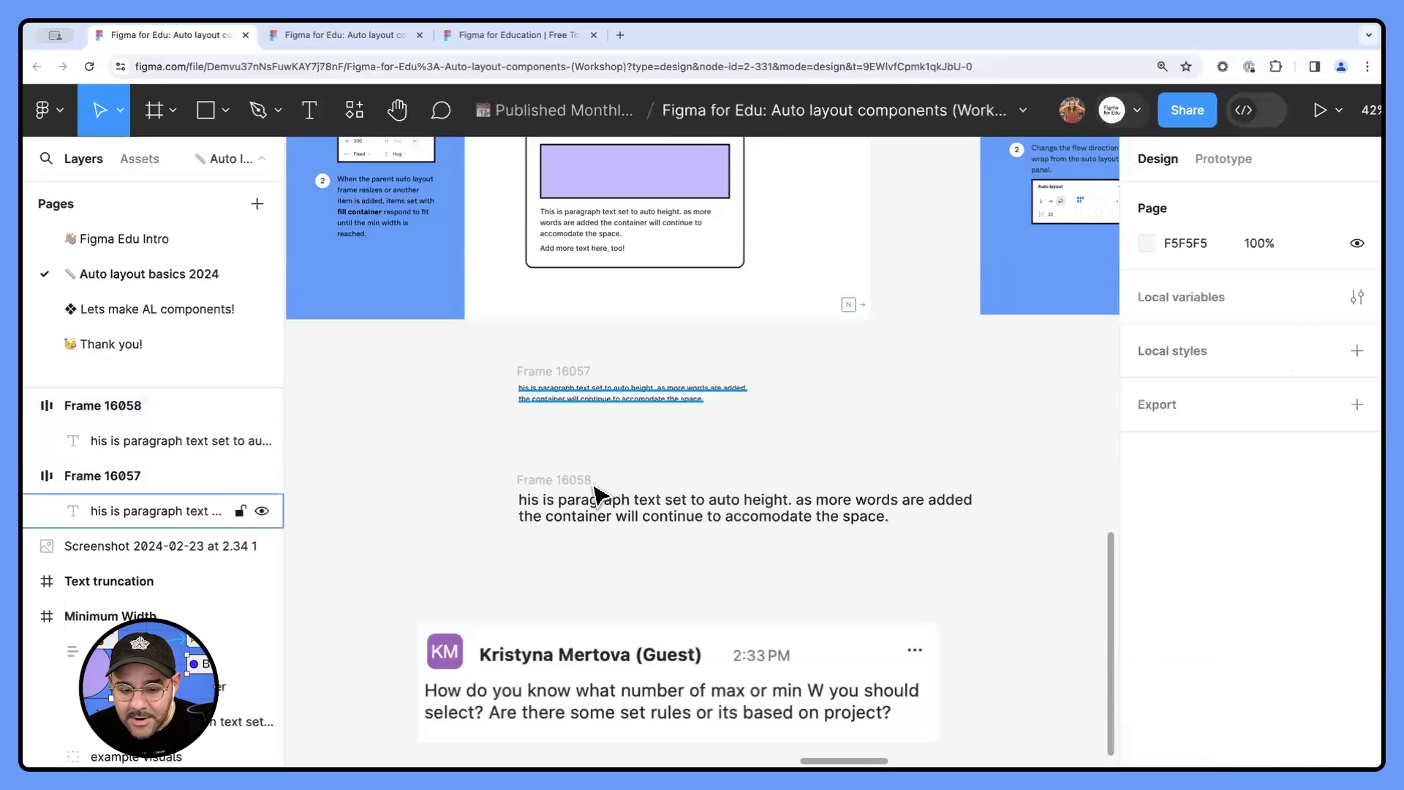
left_click(584, 481)
left_click_drag(986, 506, 798, 515)
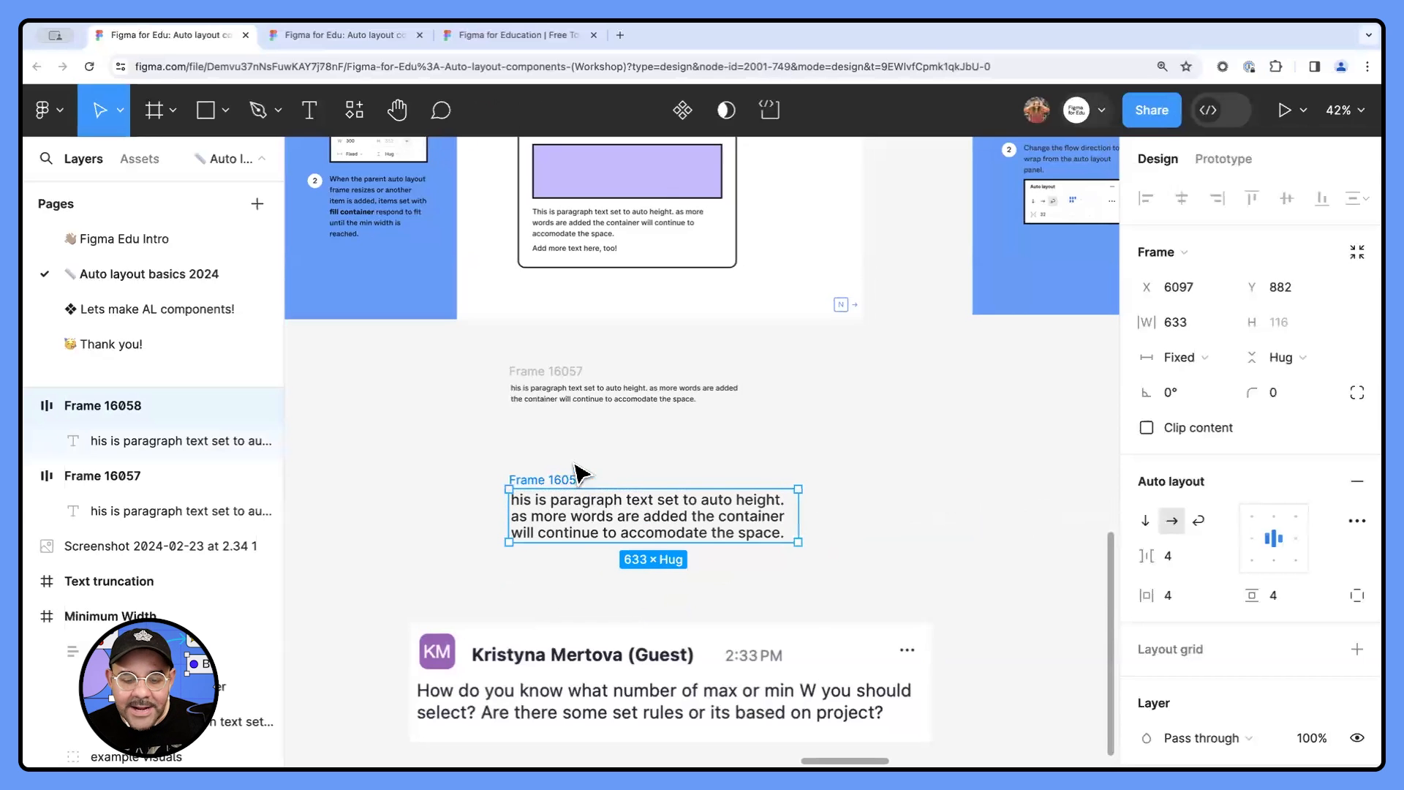
left_click_drag(577, 472, 589, 435)
left_click_drag(799, 464, 960, 462)
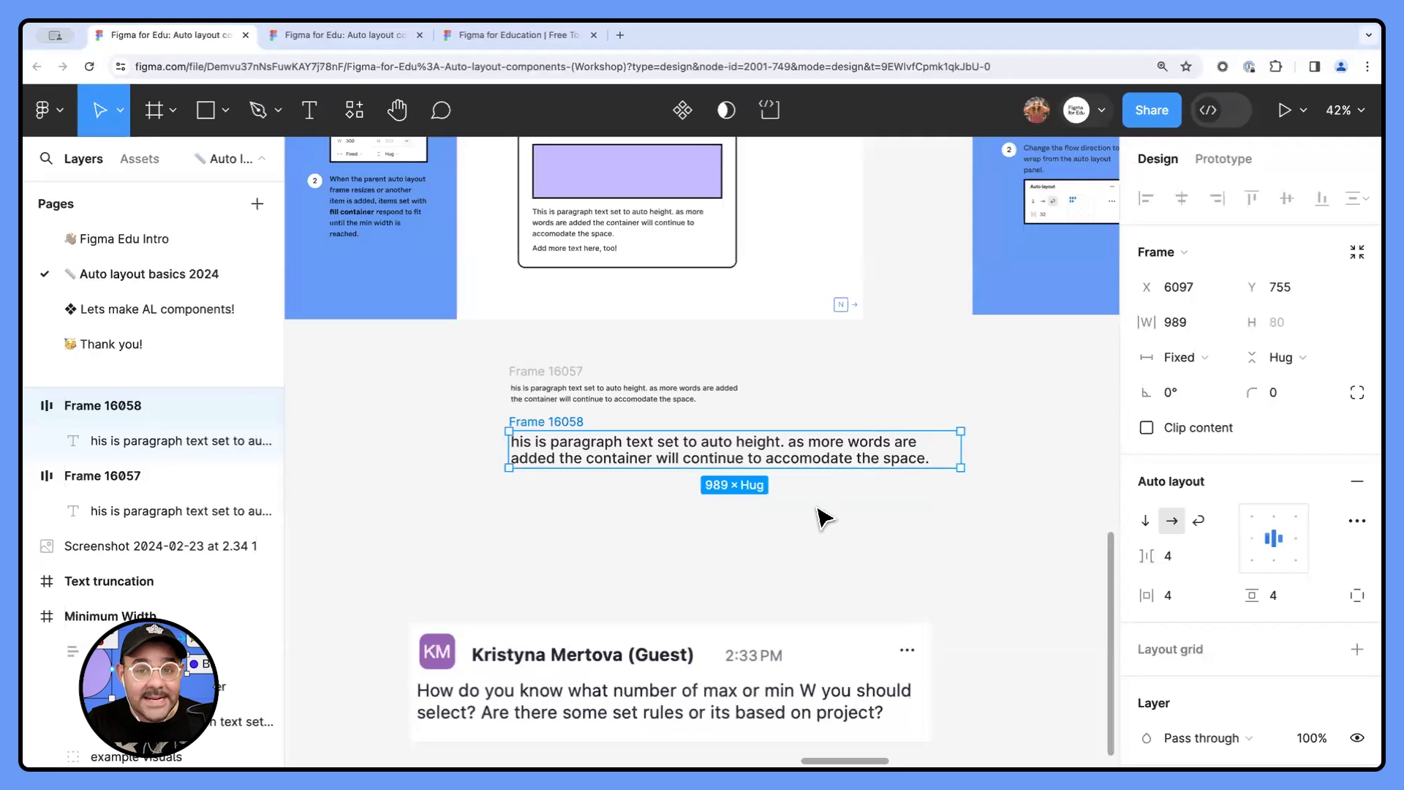
- Select the five tags, one to five, in the Using wrap example and add auto layout to them
scroll(793, 479, "down", 3)
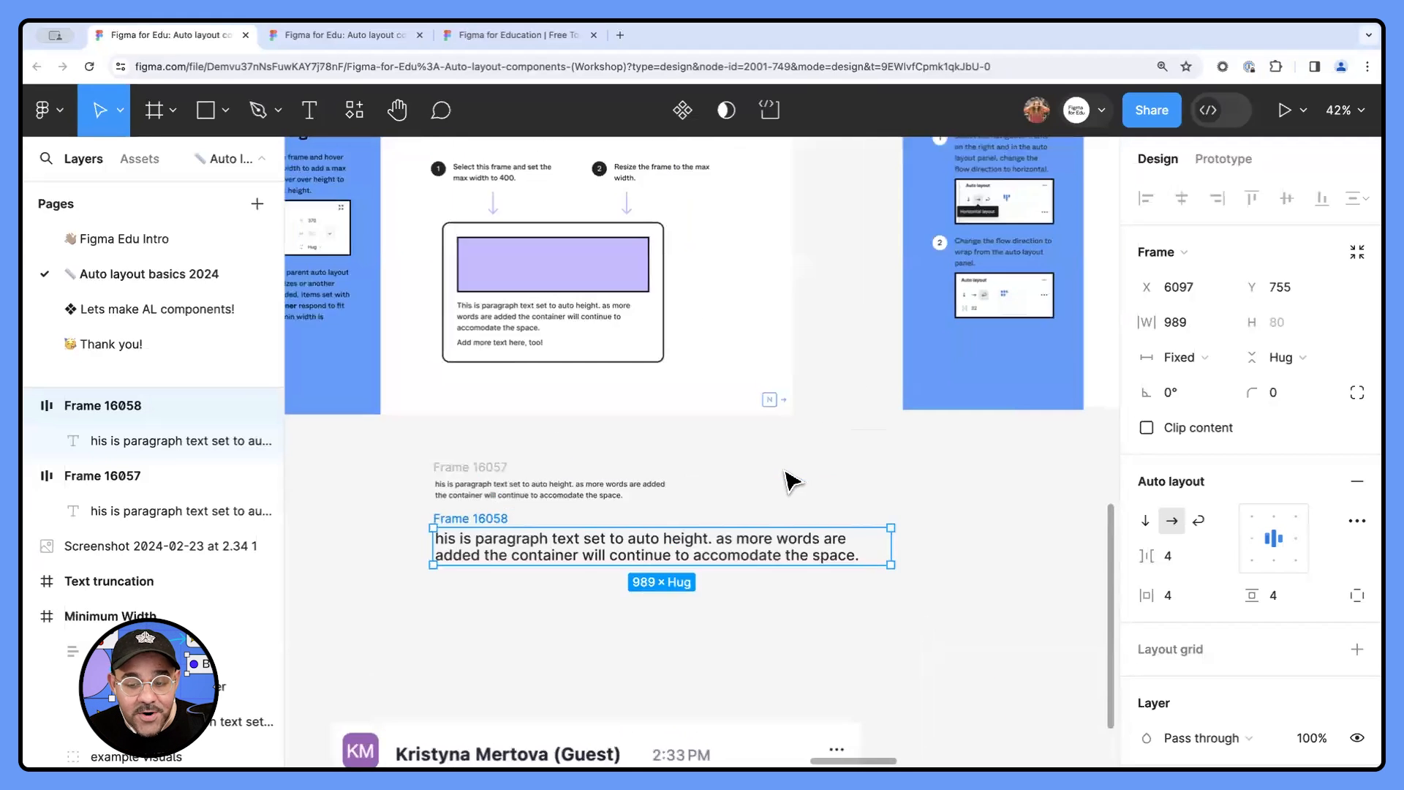
left_click_drag(804, 527, 677, 555)
left_click_drag(980, 395, 652, 533)
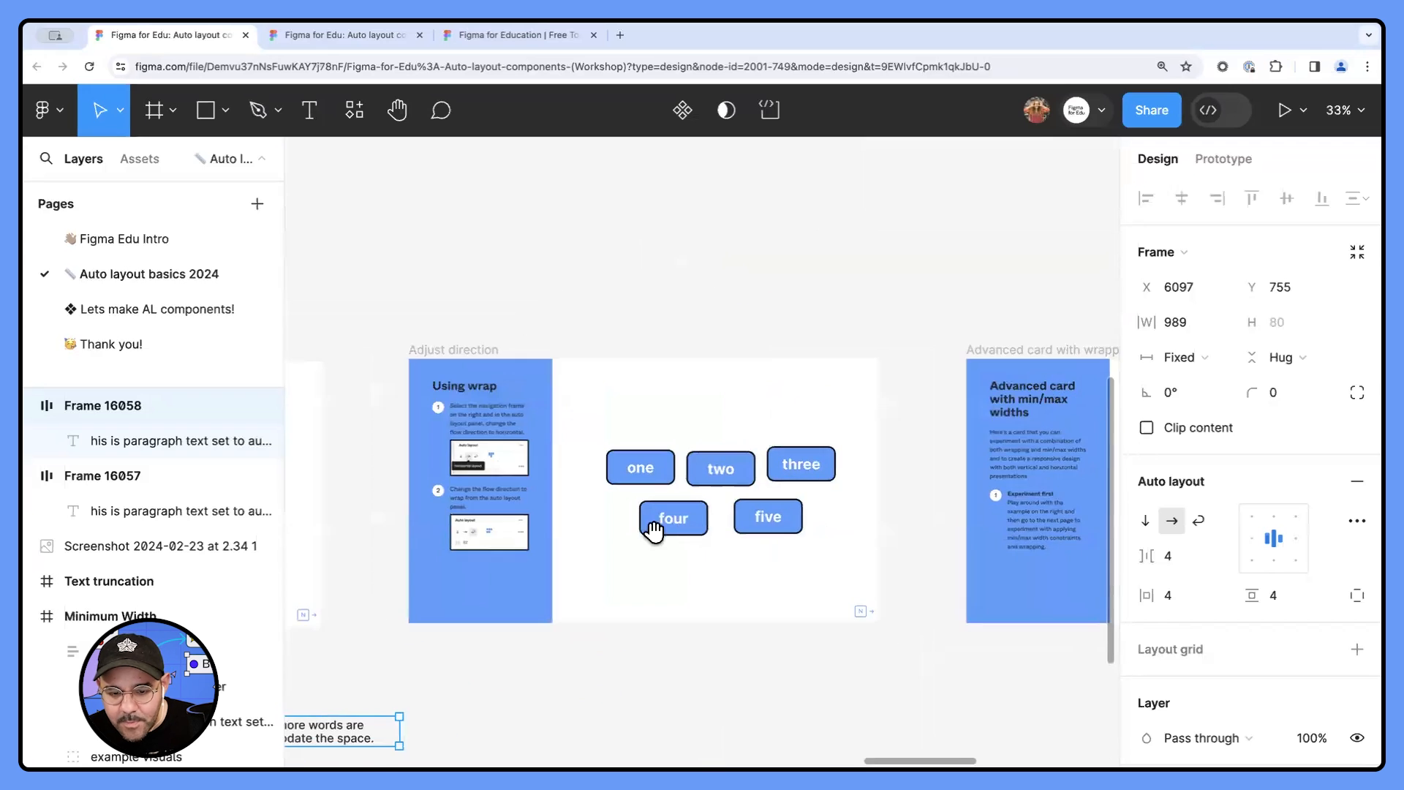
scroll(671, 513, "up", 1)
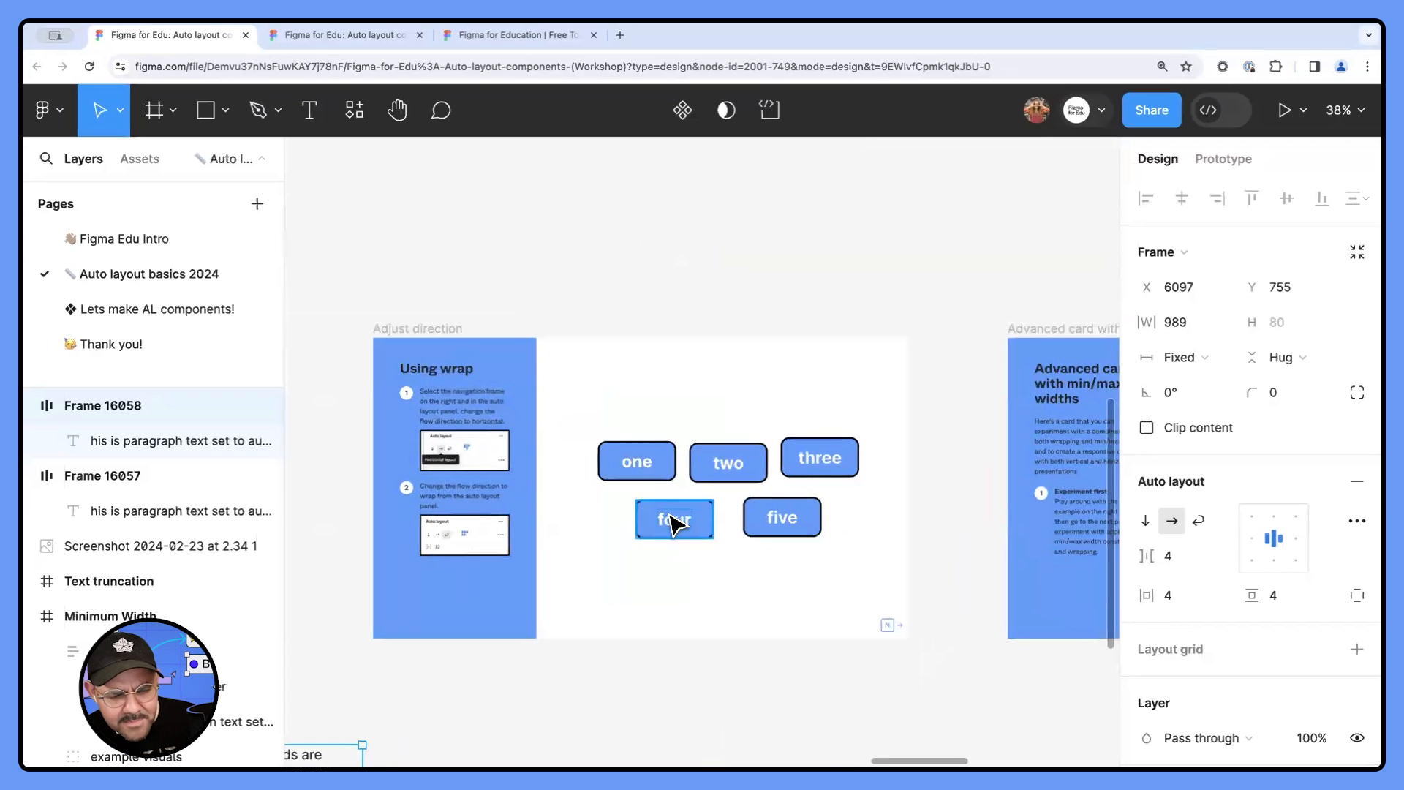
mouse_move(651, 552)
left_mouse_down()
mouse_move(890, 332)
mouse_move(661, 552)
left_mouse_up()
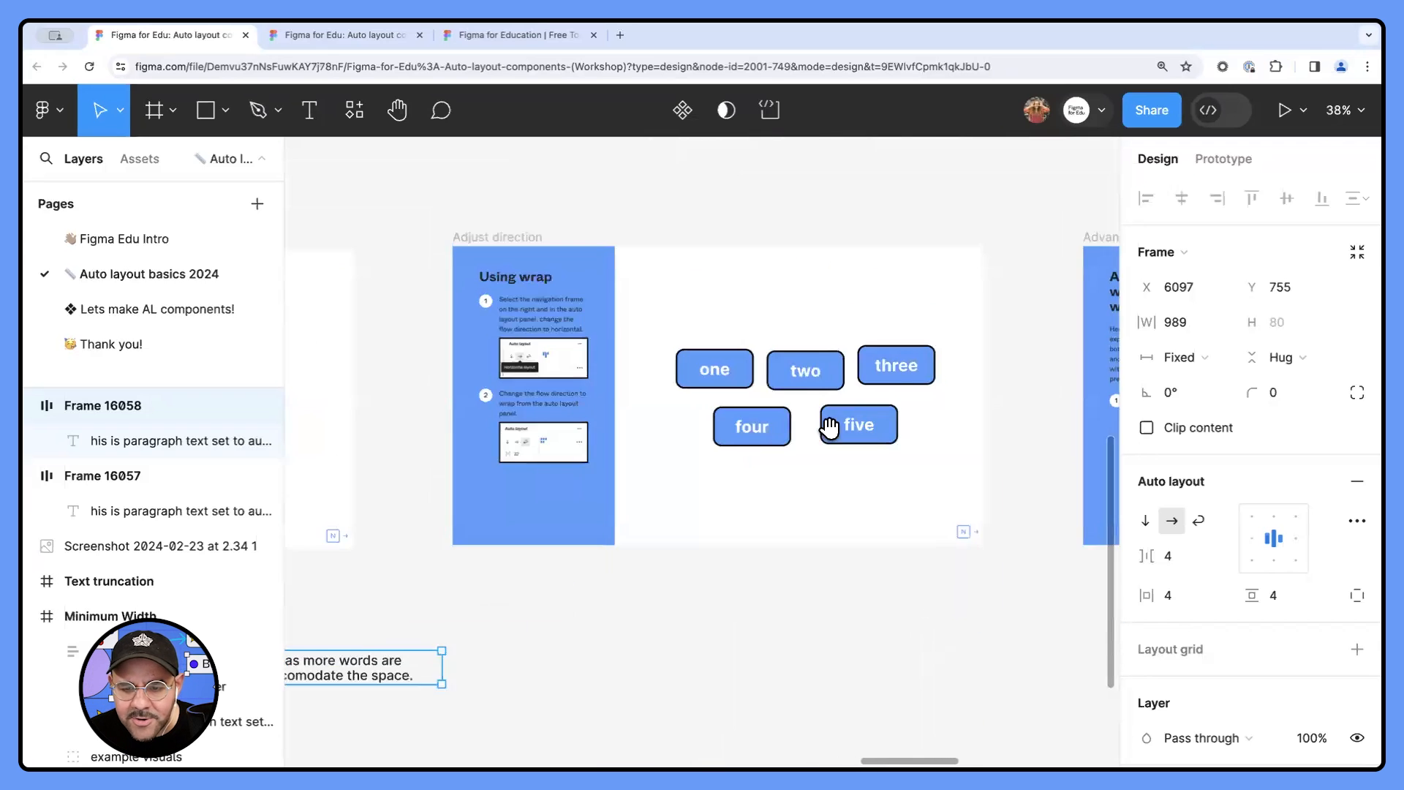
scroll(848, 405, "up", 2)
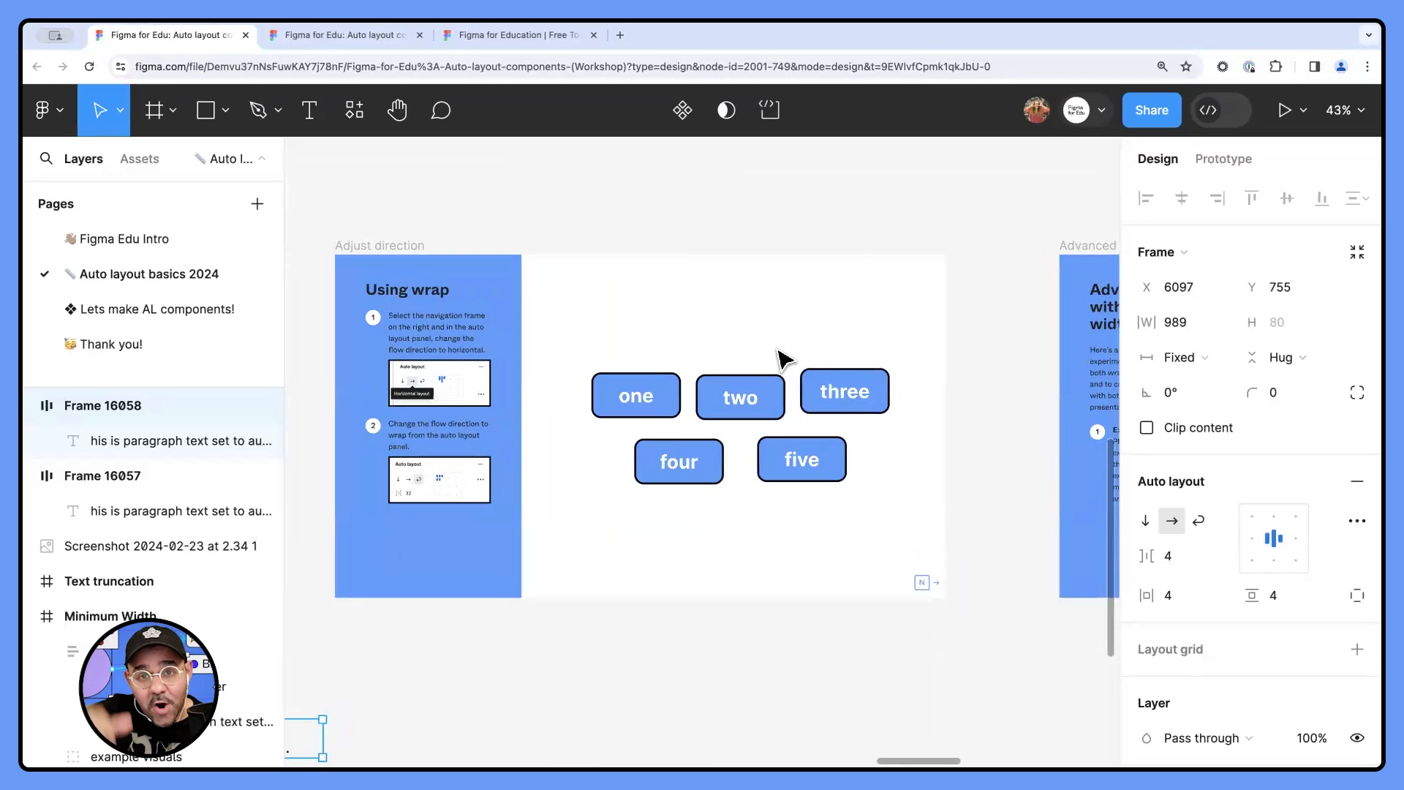
left_click_drag(633, 333, 916, 558)
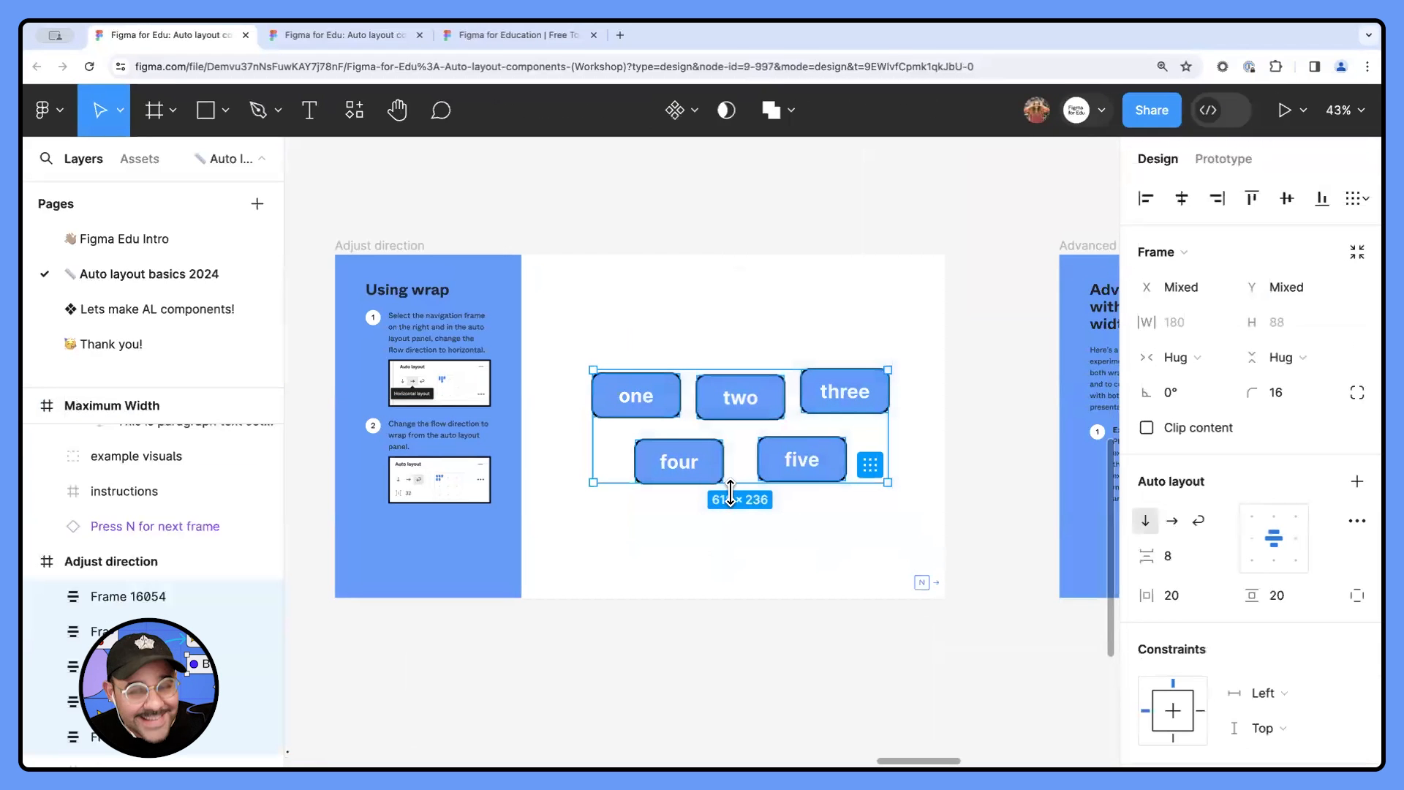
key("shift+a")
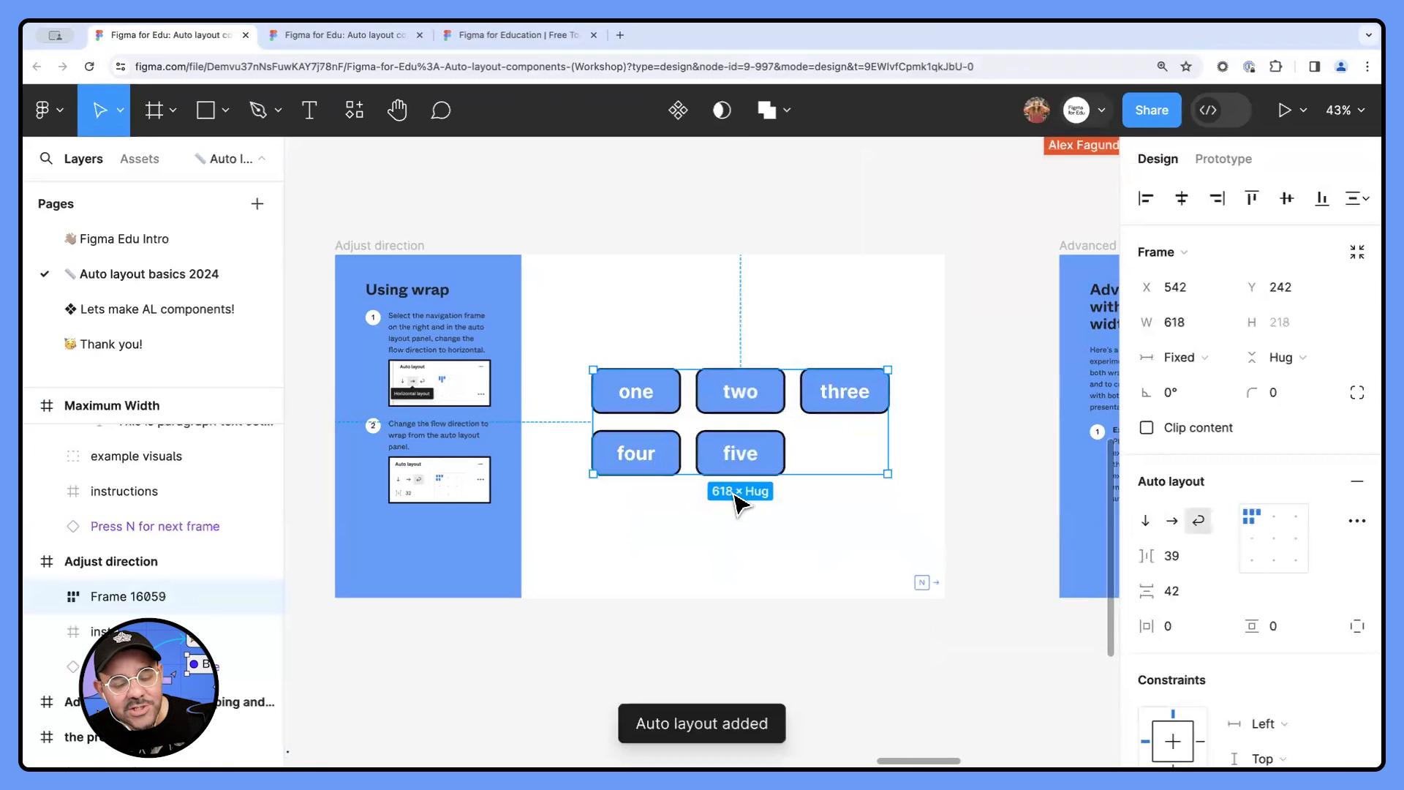
- Examine the Auto layout title slide at the start of the page and return to the tags in the Adjust direction frame
scroll(731, 493, "down", 5)
scroll(502, 411, "up", 6)
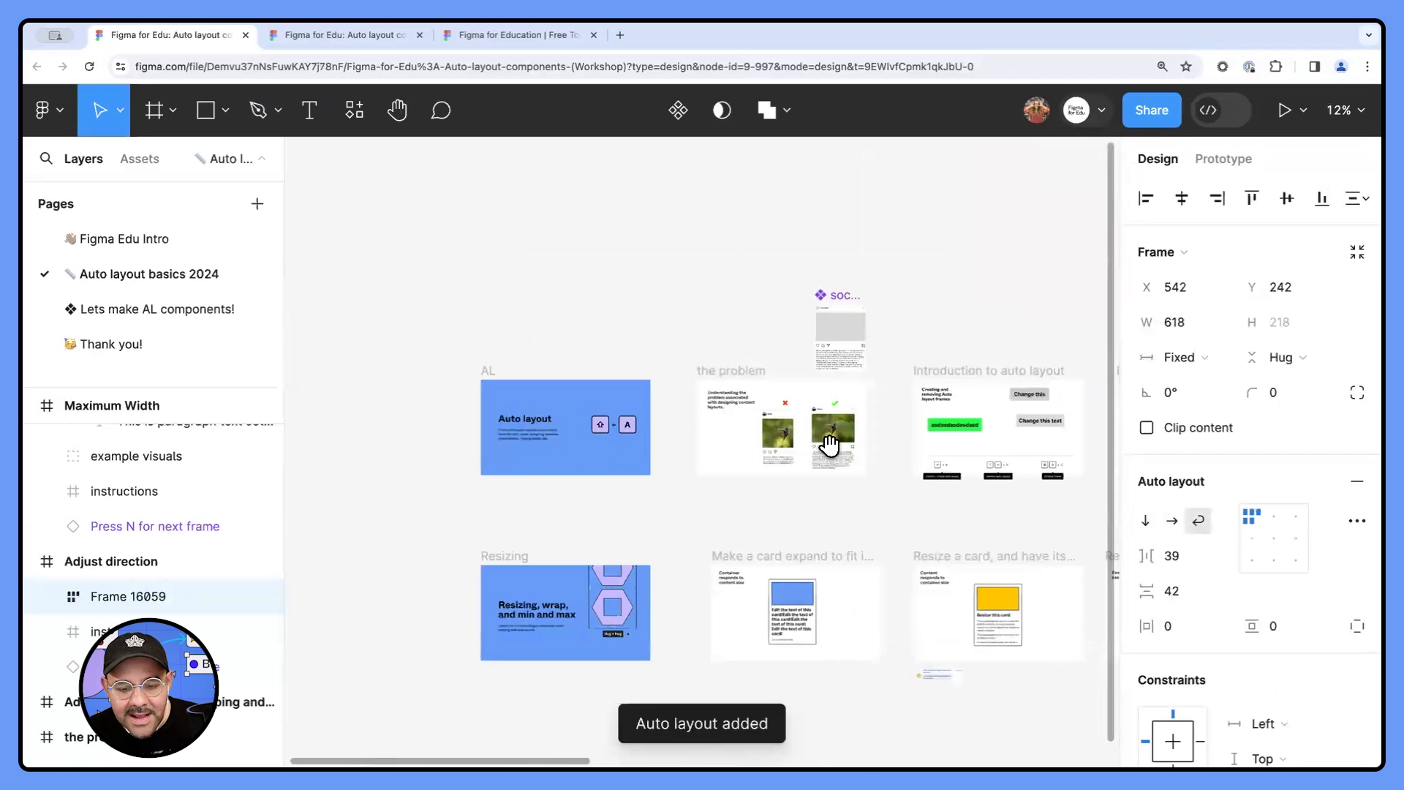
scroll(676, 472, "up", 5)
scroll(880, 432, "left", 3)
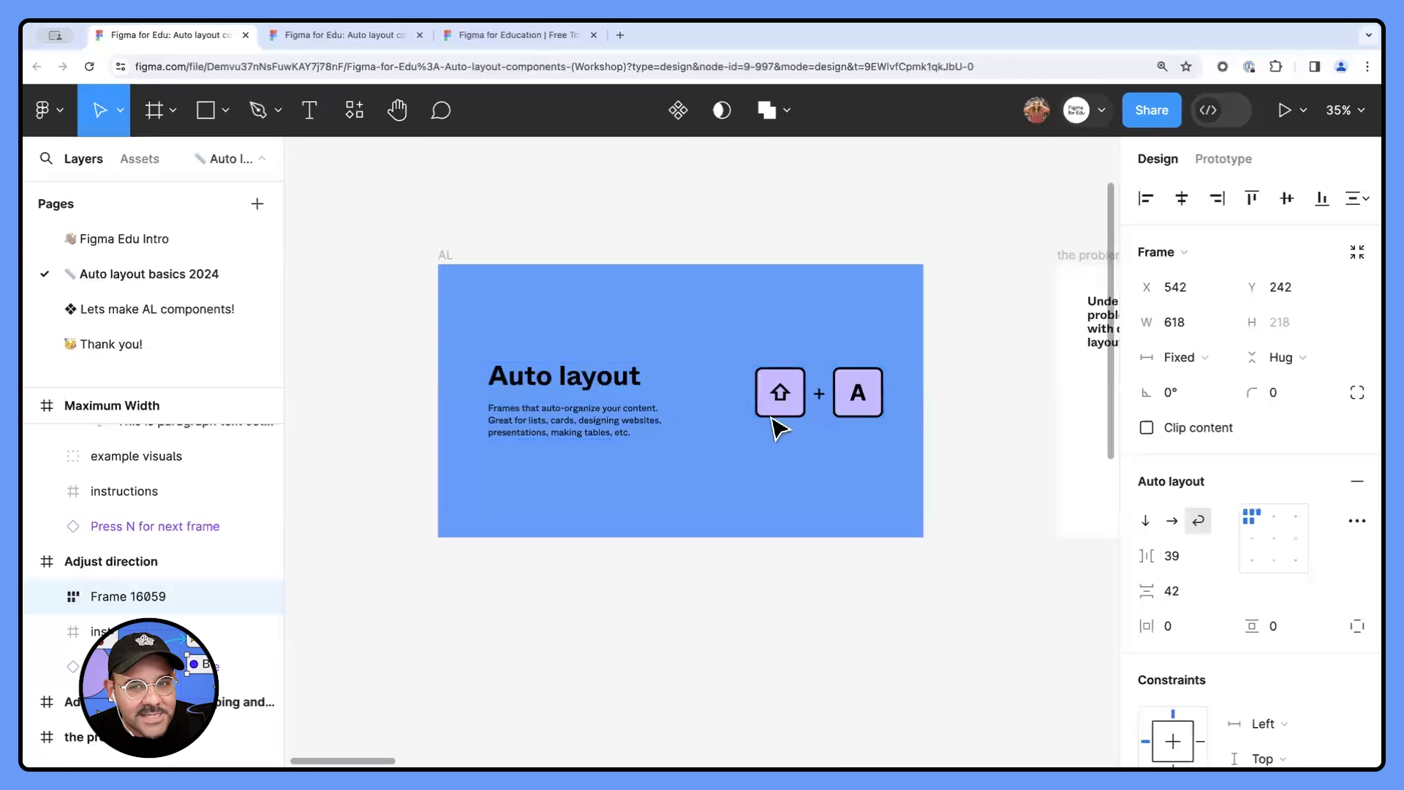
scroll(849, 592, "down", 6)
scroll(765, 483, "right", 15)
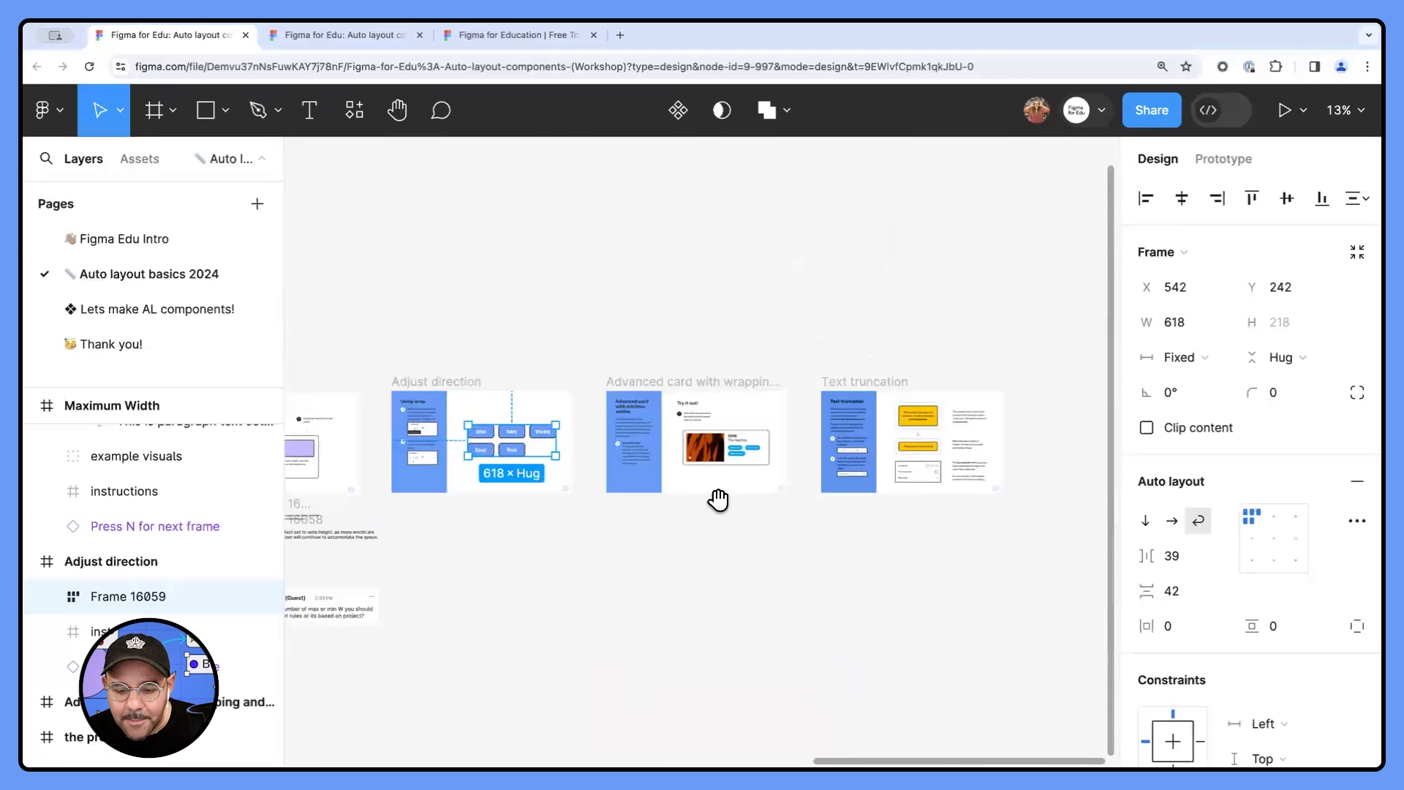
scroll(479, 454, "up", 6)
left_click_drag(487, 445, 577, 398)
scroll(585, 397, "up", 1)
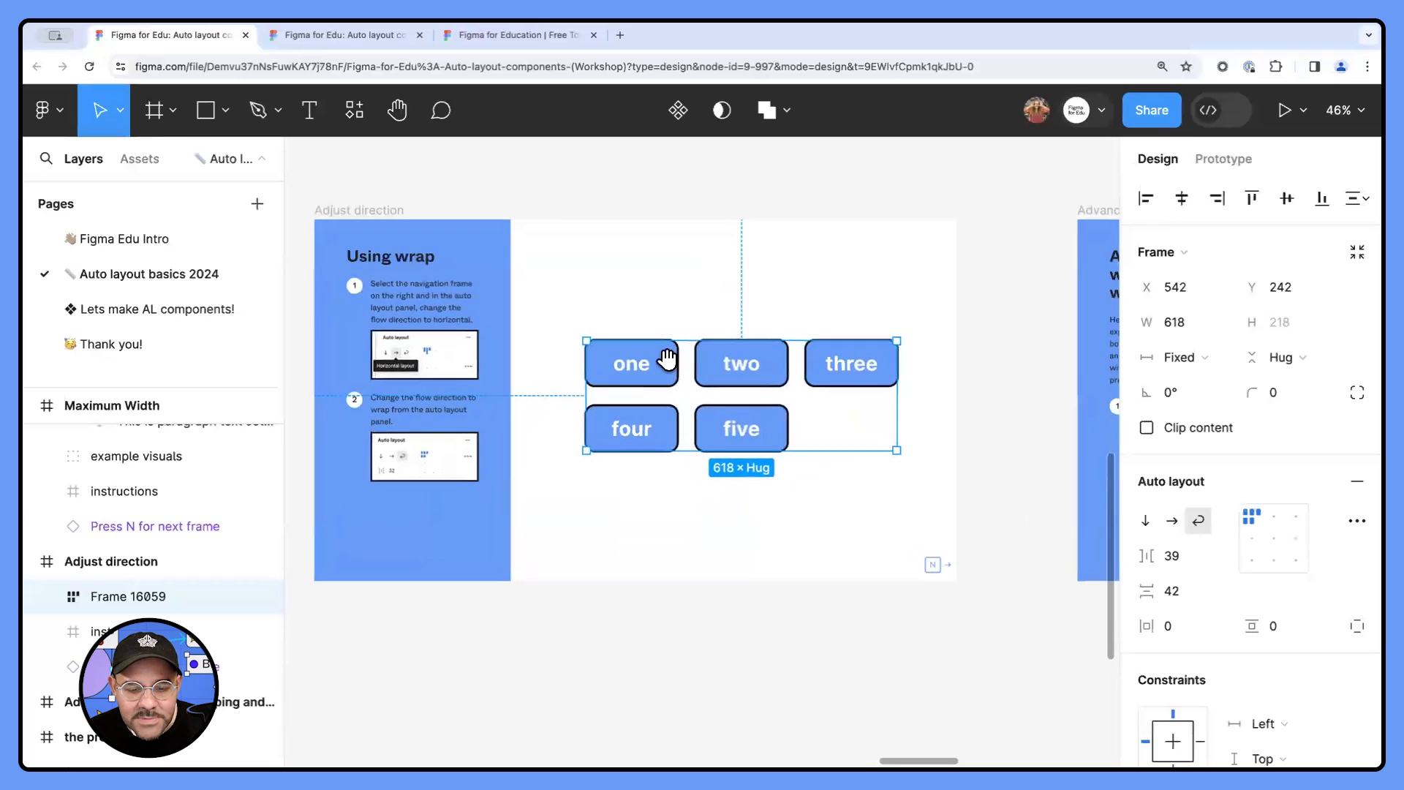
- Rename the tags' new auto layout frame as Tag Cloud
left_click(46, 597)
double_click(132, 599)
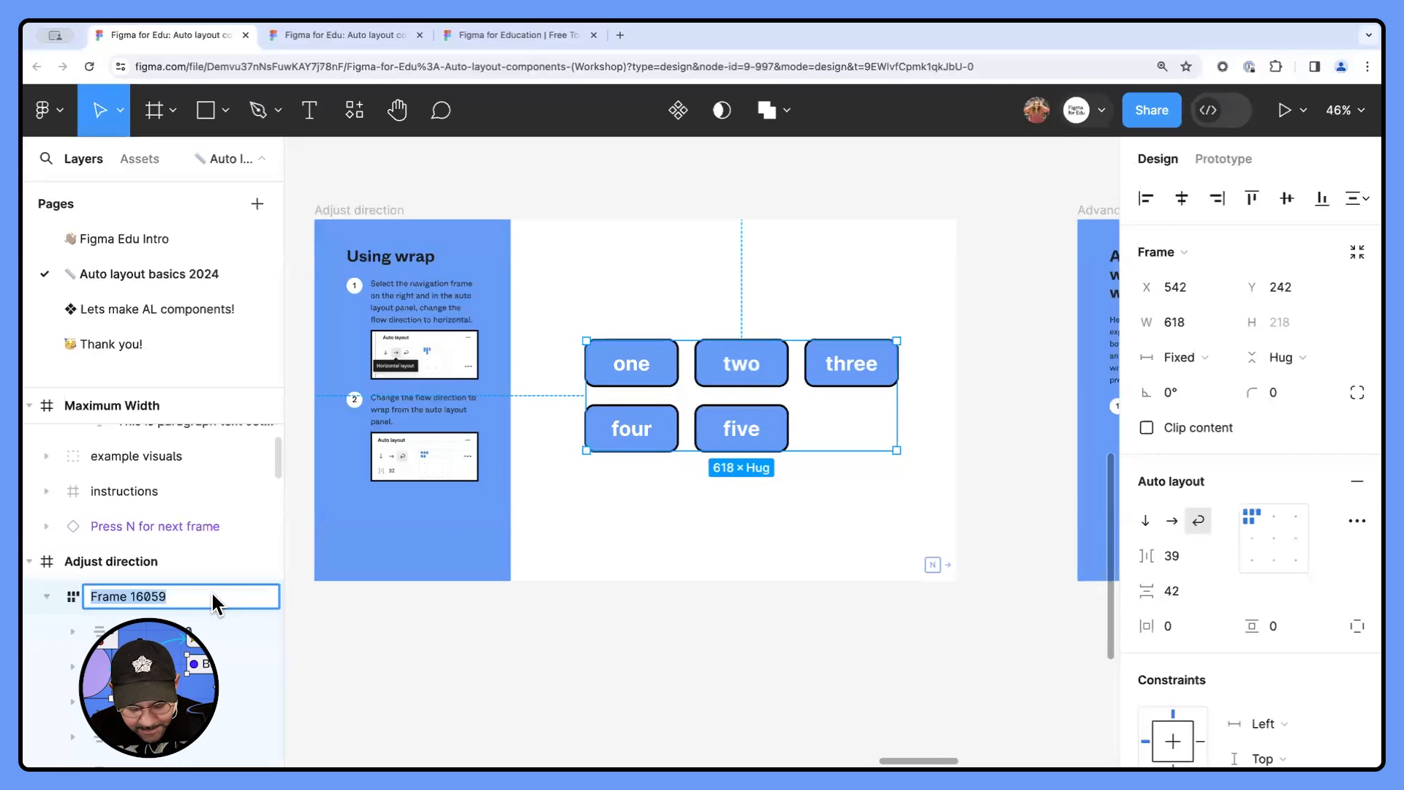
type("Tag Cloud")
key("Return")
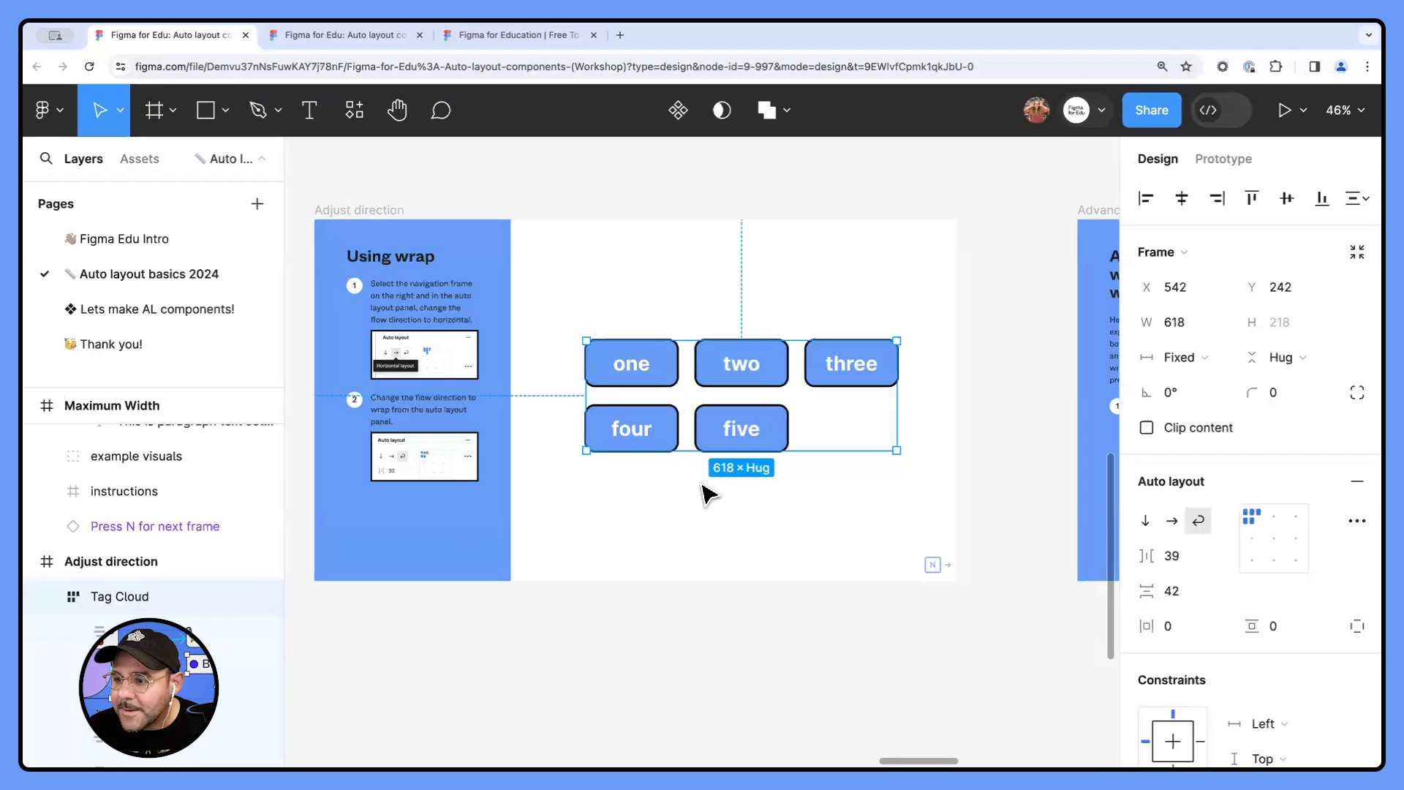
left_click(731, 517)
- Capture a screenshot of the Tag Cloud frame's auto layout direction options and paste it into the Adjust direction frame
scroll(687, 541, "right", 1)
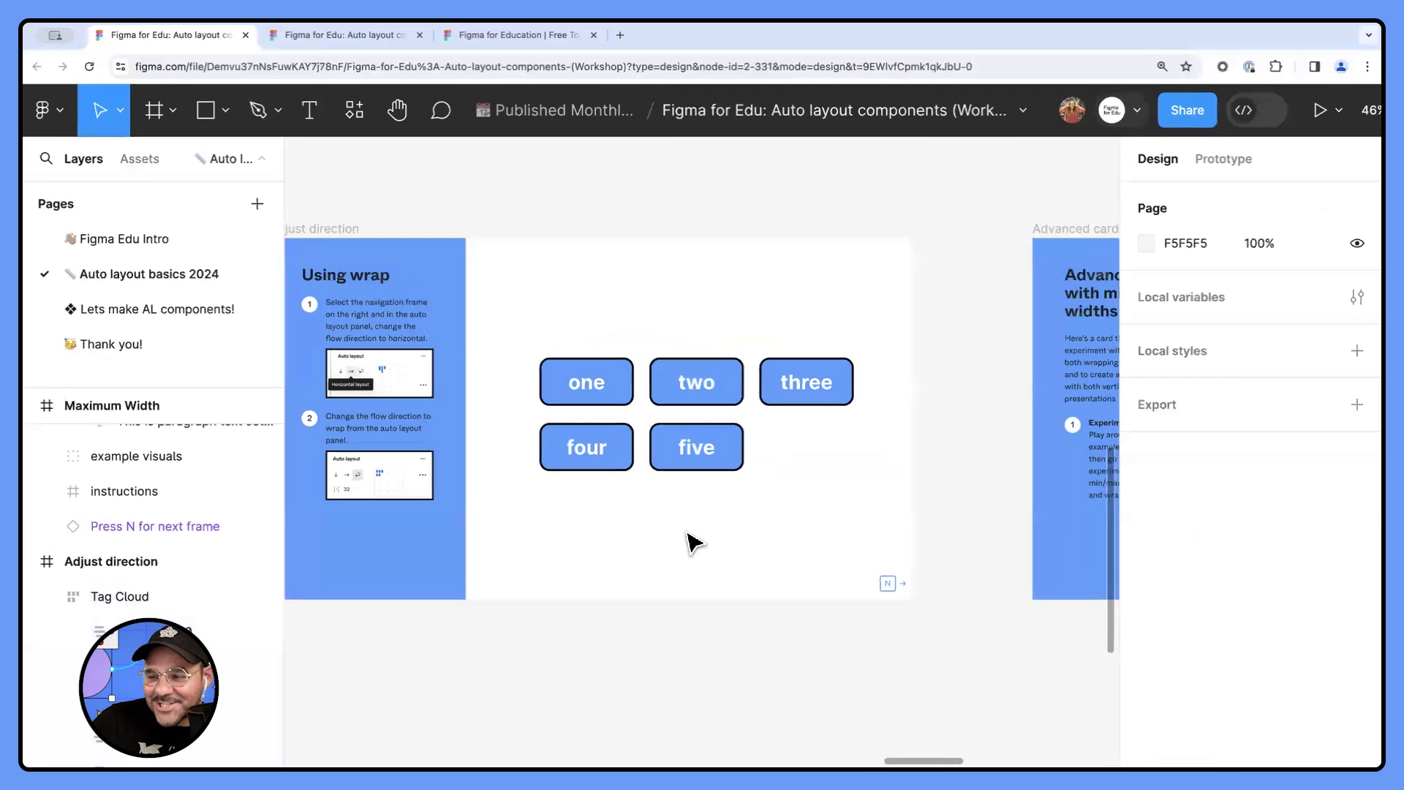
left_click(695, 442)
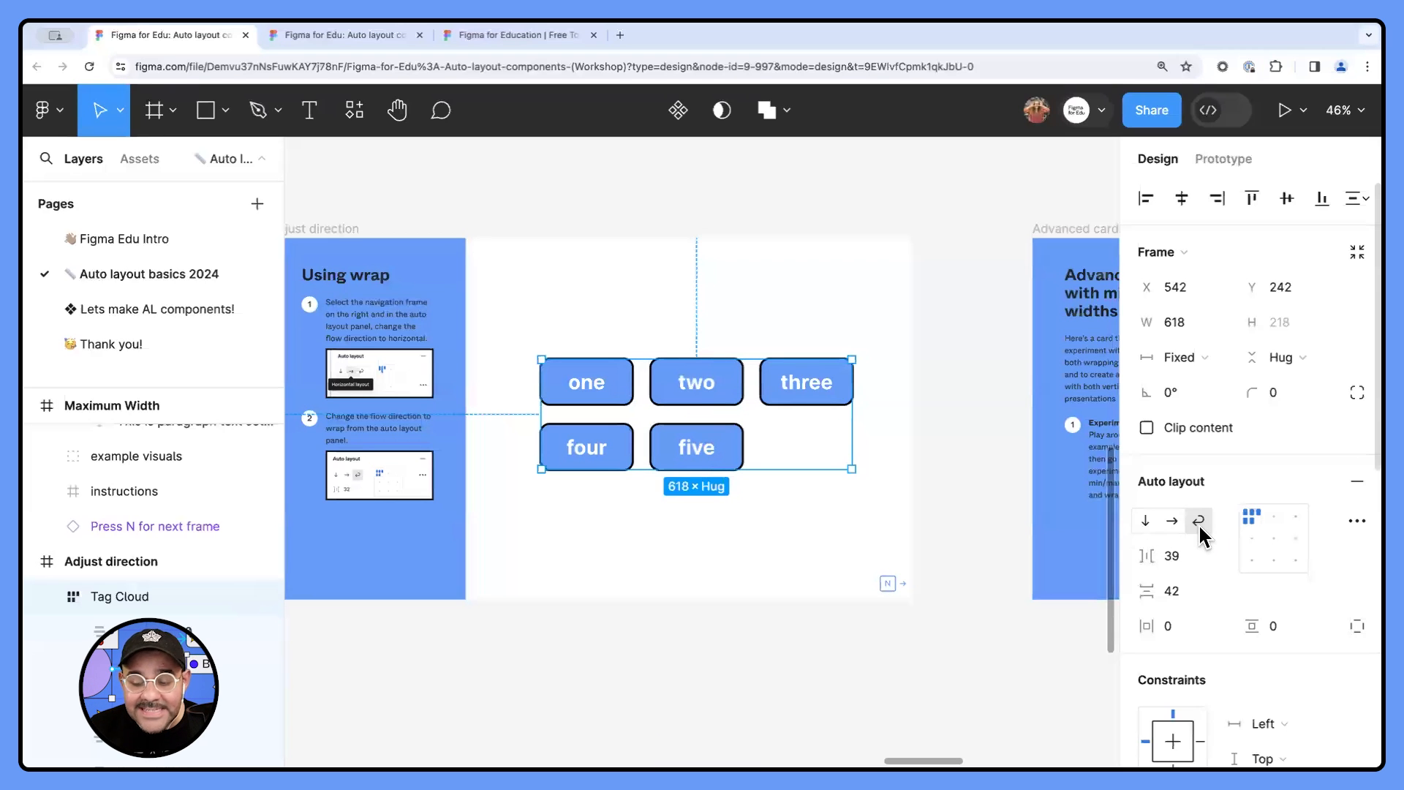
key("super+shift+4")
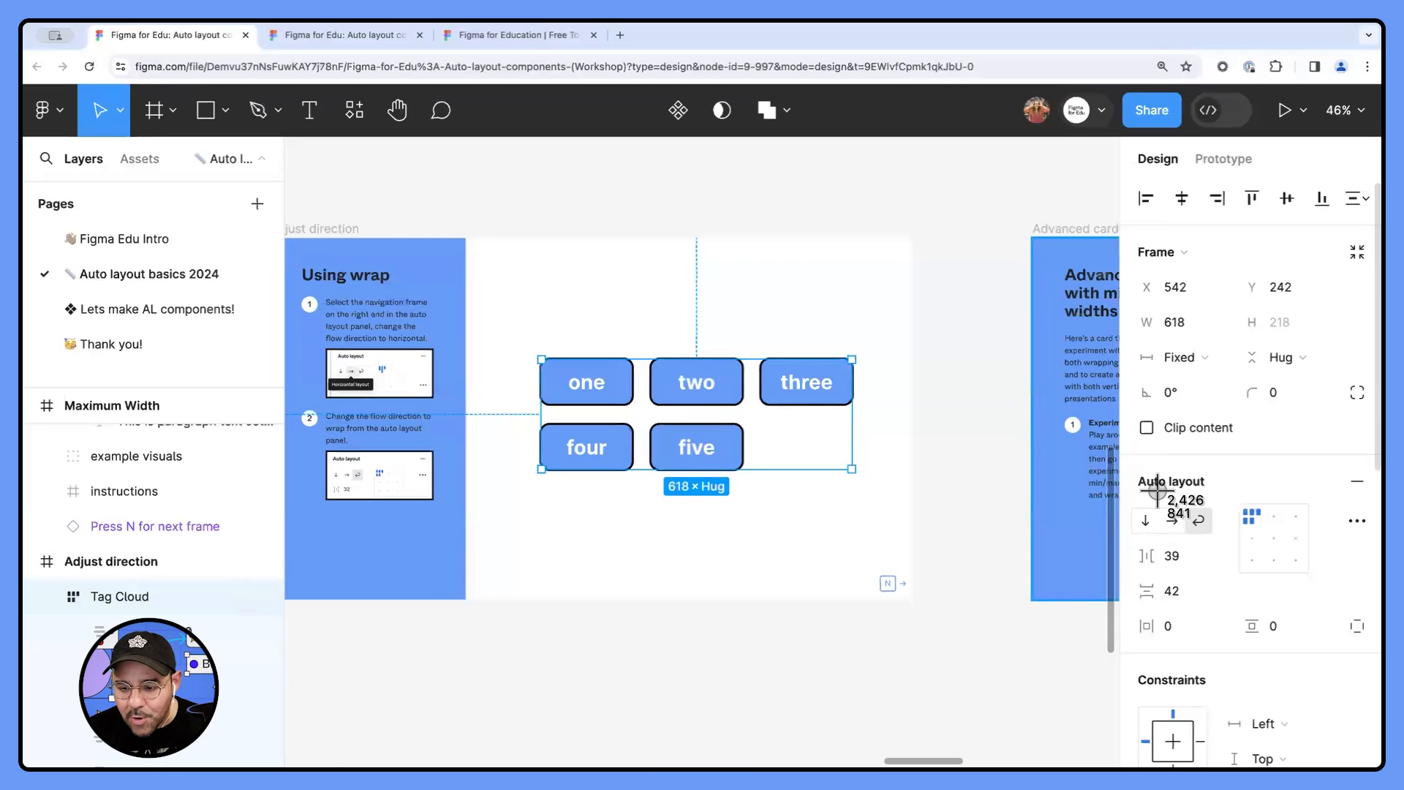
left_click_drag(1129, 500, 1249, 555)
left_click(731, 573)
key("super+v")
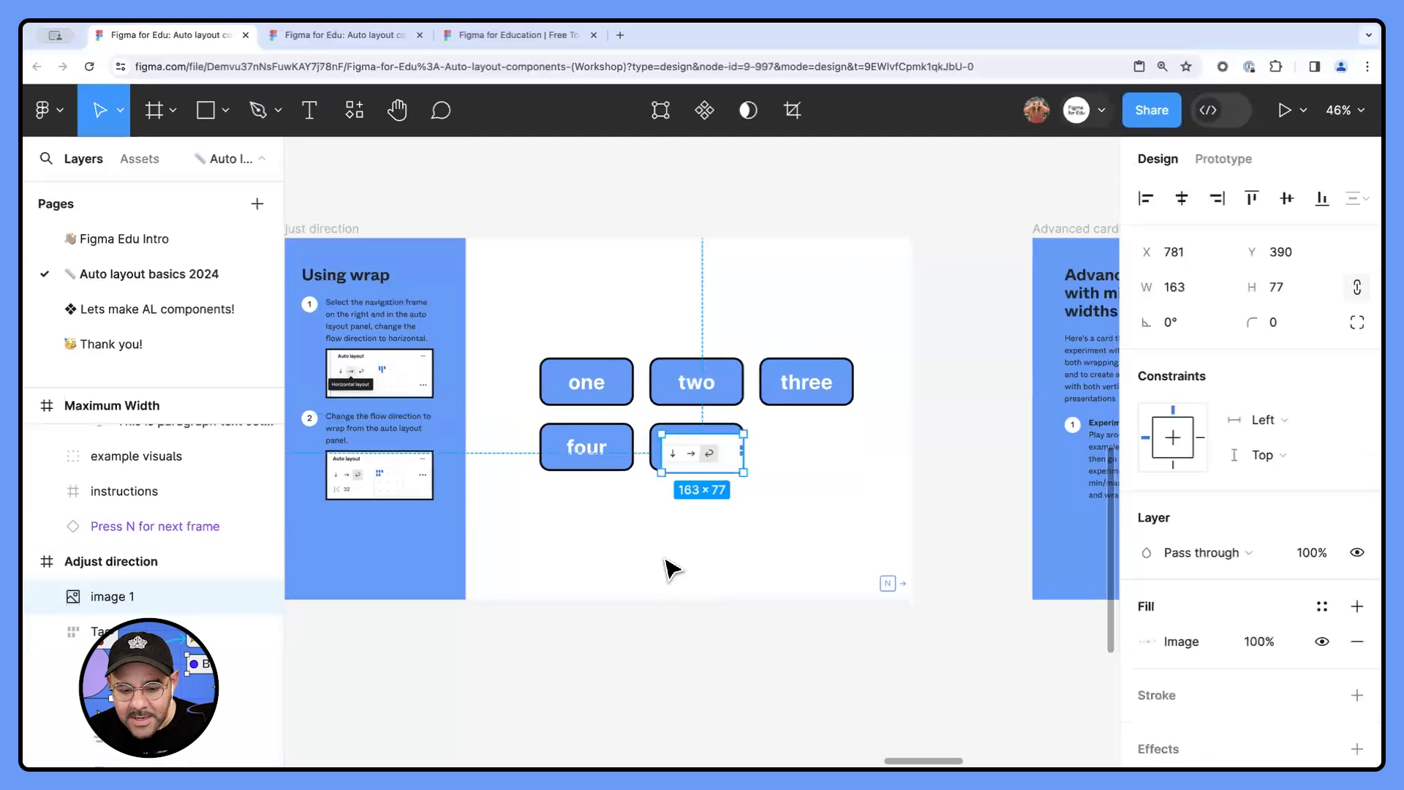
- Enlarge the pasted screenshot to about 709 by 335, place it above the tags, and crop off its right edge
left_click_drag(744, 473, 836, 559)
left_click_drag(764, 502, 761, 344)
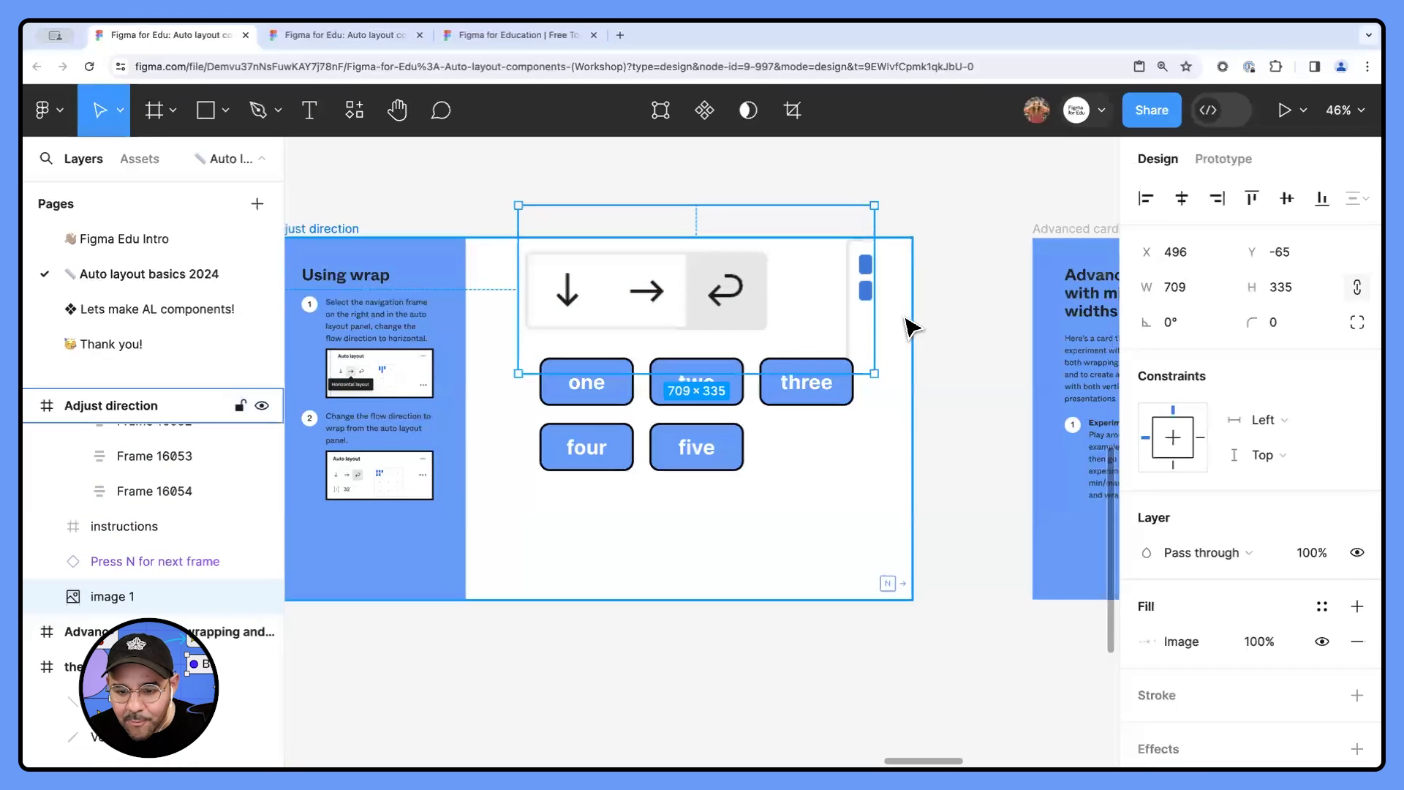
left_click_drag(876, 321, 801, 321)
left_click(868, 316)
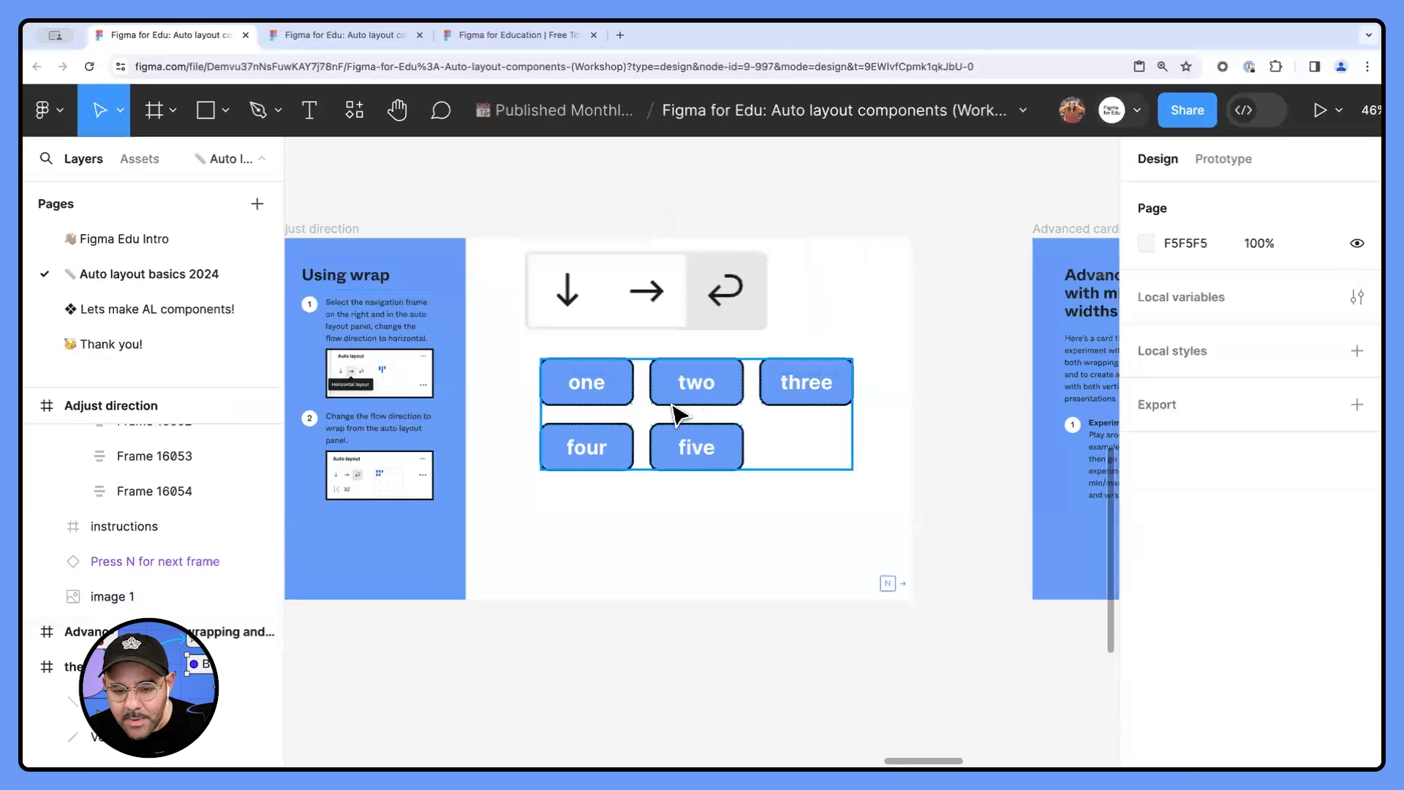
- Move the Tag Cloud frame lower beneath the pasted direction options and widen it to about 706
left_click_drag(693, 389, 688, 439)
left_click_drag(850, 484, 890, 452)
mouse_move(736, 471)
left_mouse_down()
mouse_move(792, 474)
mouse_move(732, 443)
left_mouse_up()
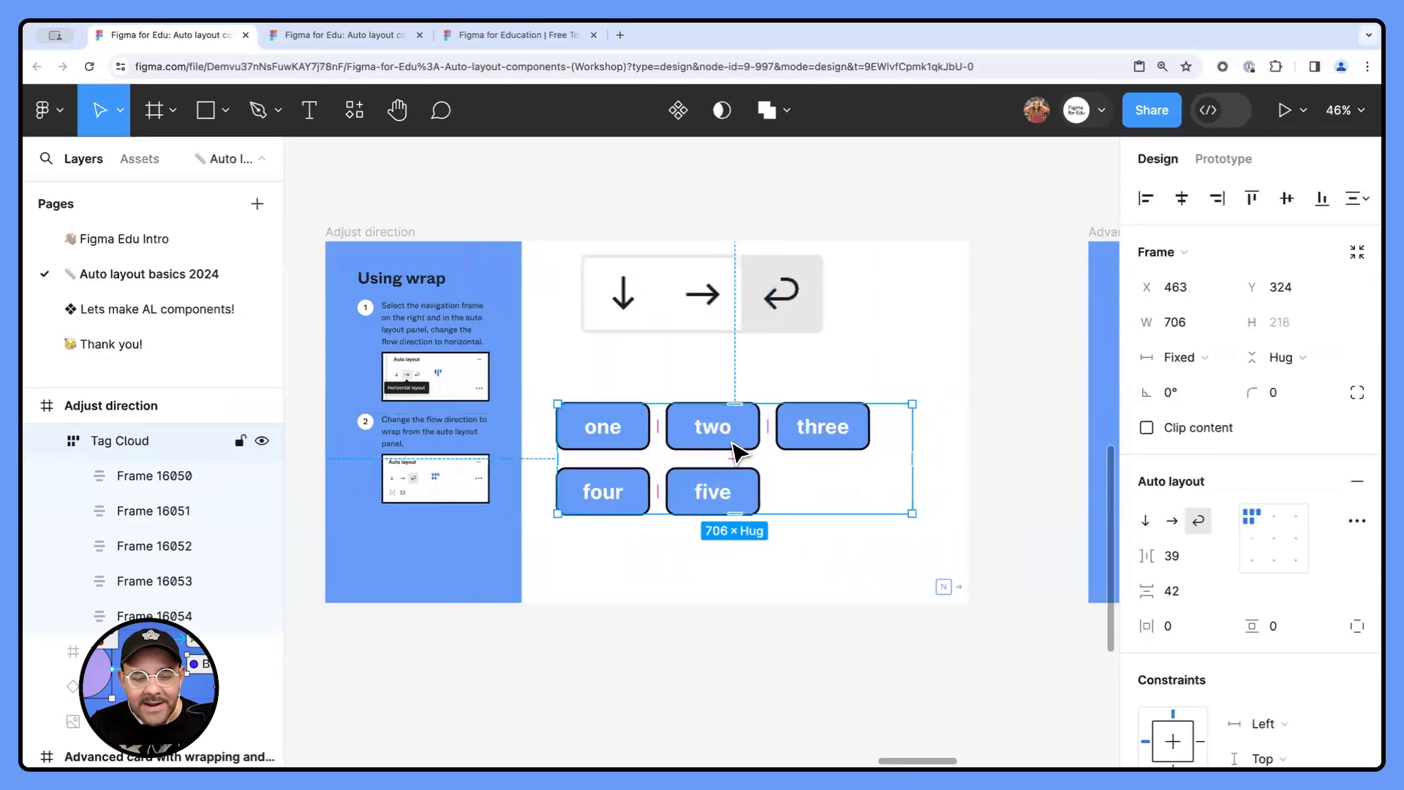
- Set both the horizontal and vertical gaps between the Tag Cloud's tags to 8
scroll(702, 444, "down", 3)
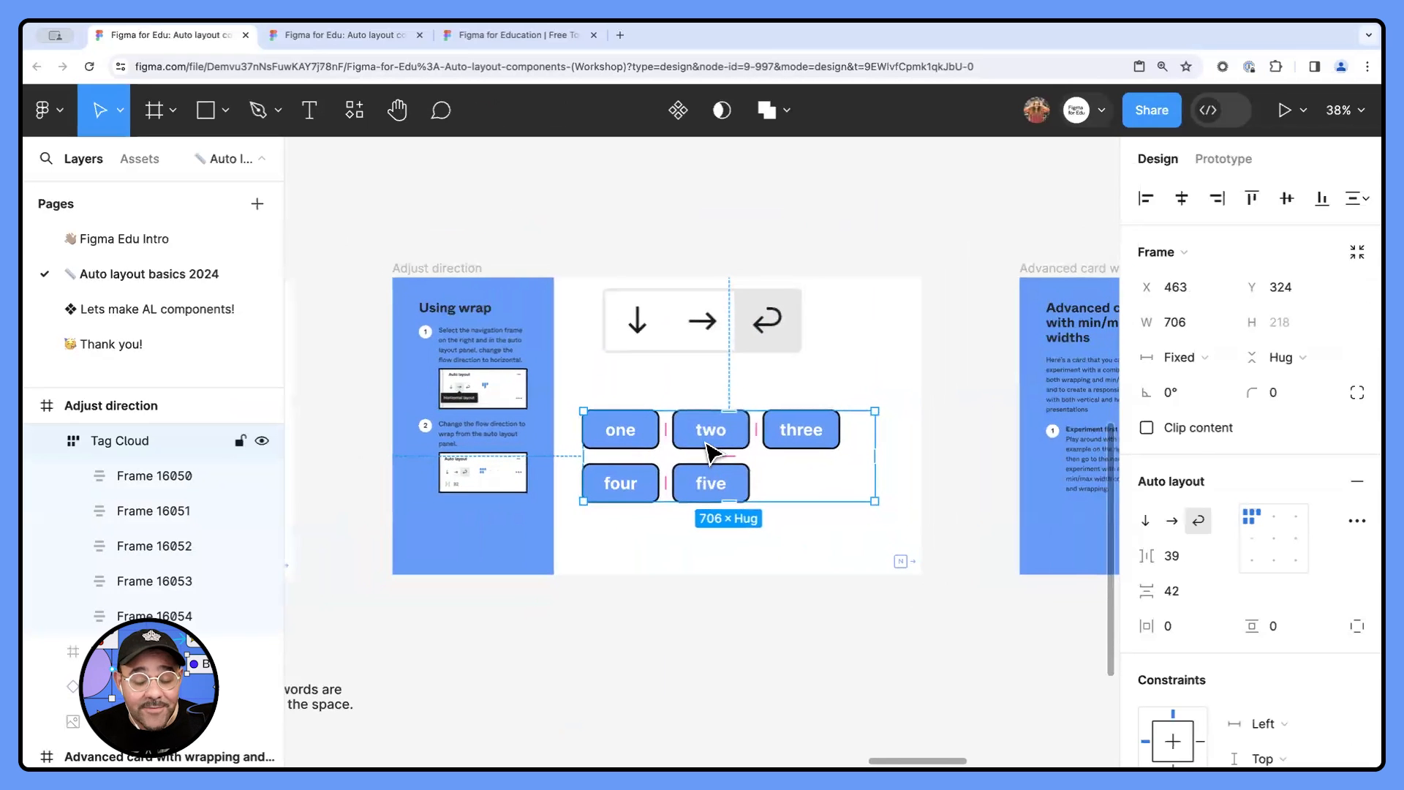
left_click_drag(692, 473, 567, 483)
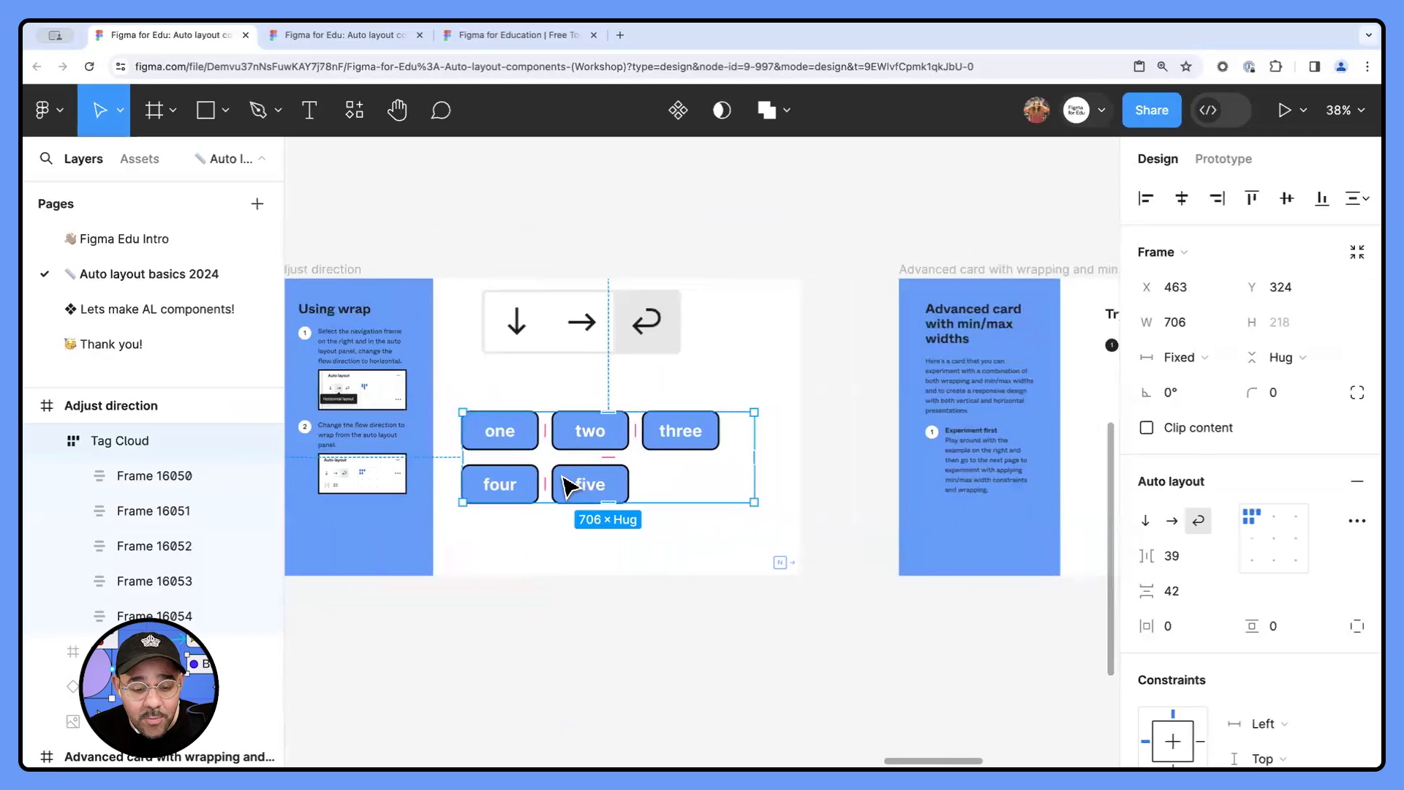
scroll(566, 485, "up", 2)
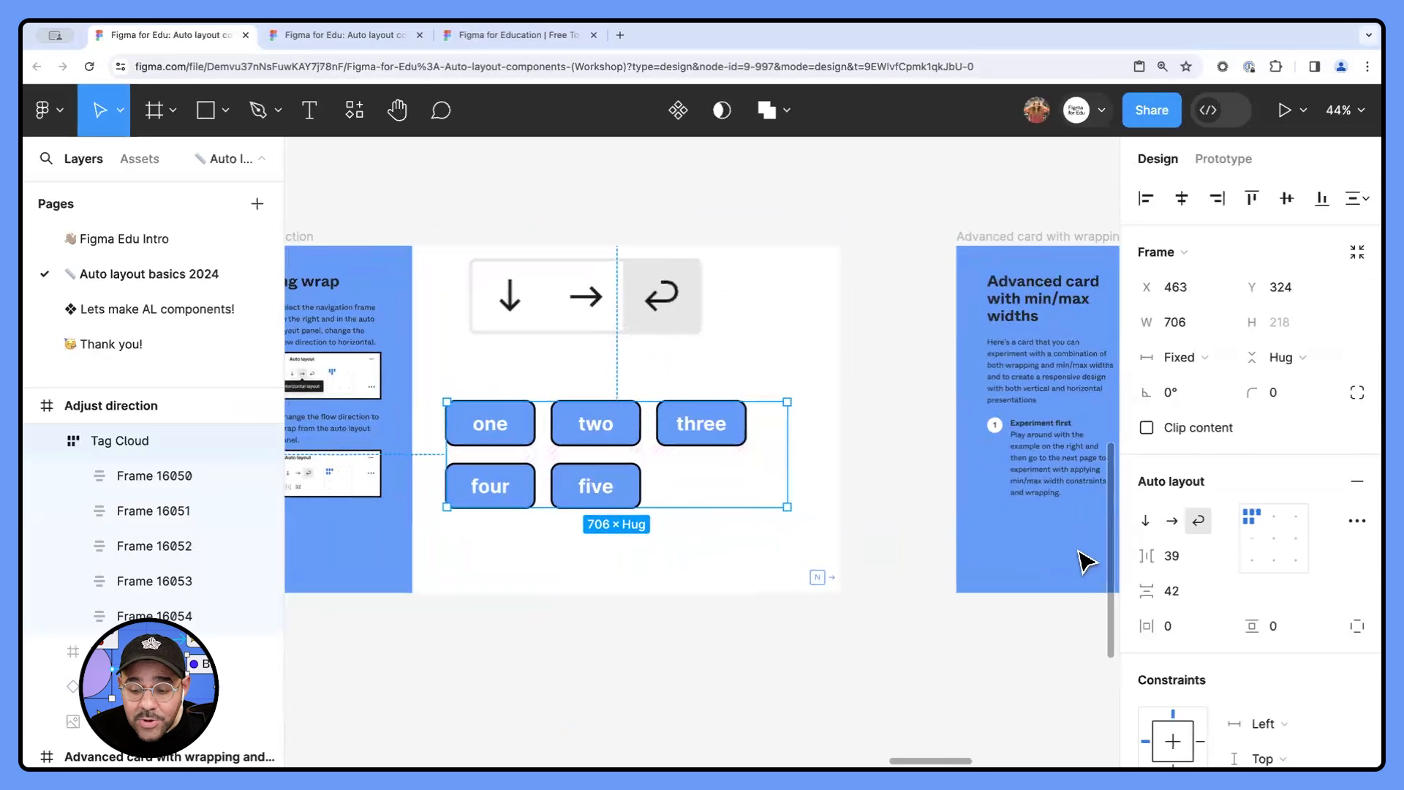
left_click(1183, 556)
type("8")
key("Tab")
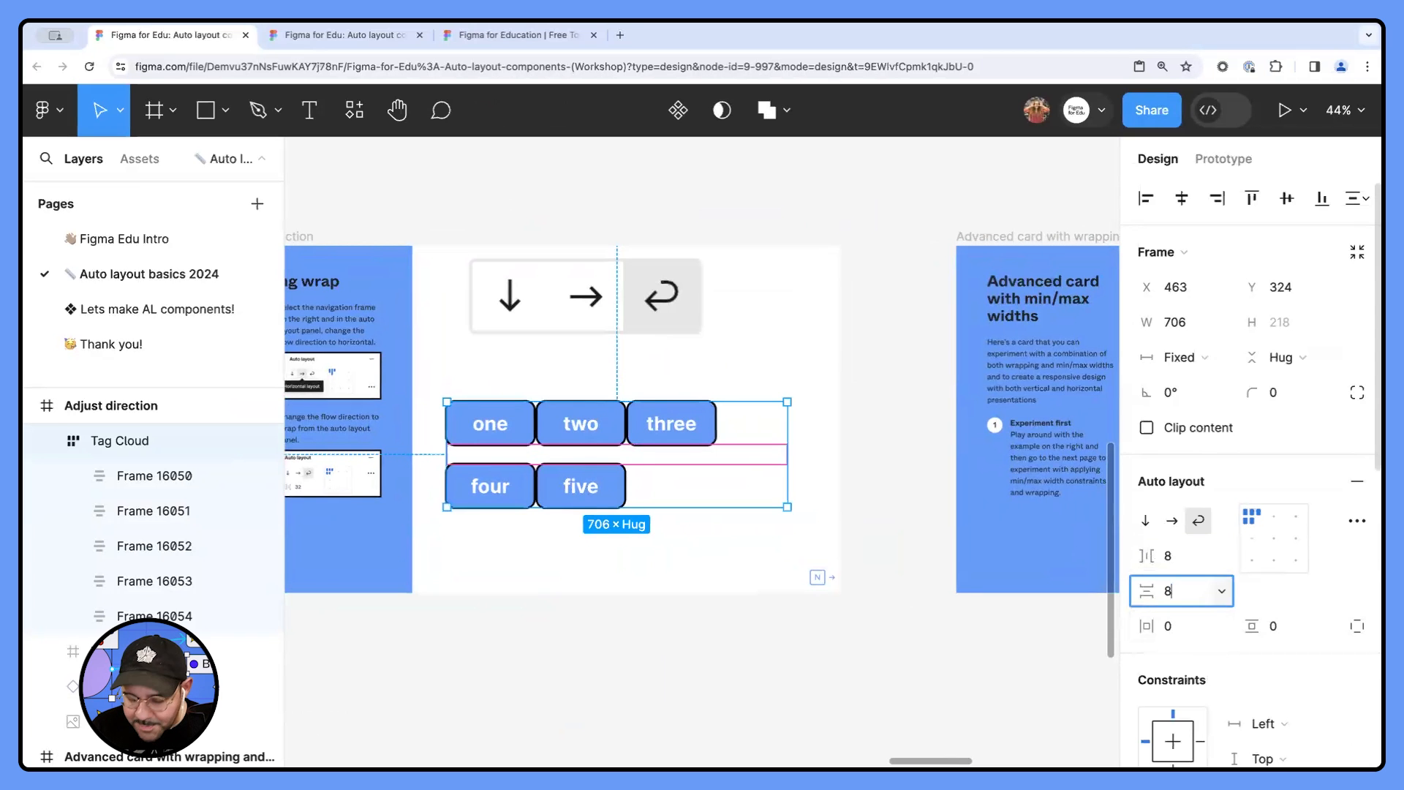
key("Return")
- Increase the Tag Cloud's horizontal gap to 19.5 and its vertical gap to 22.5
scroll(556, 482, "up", 5)
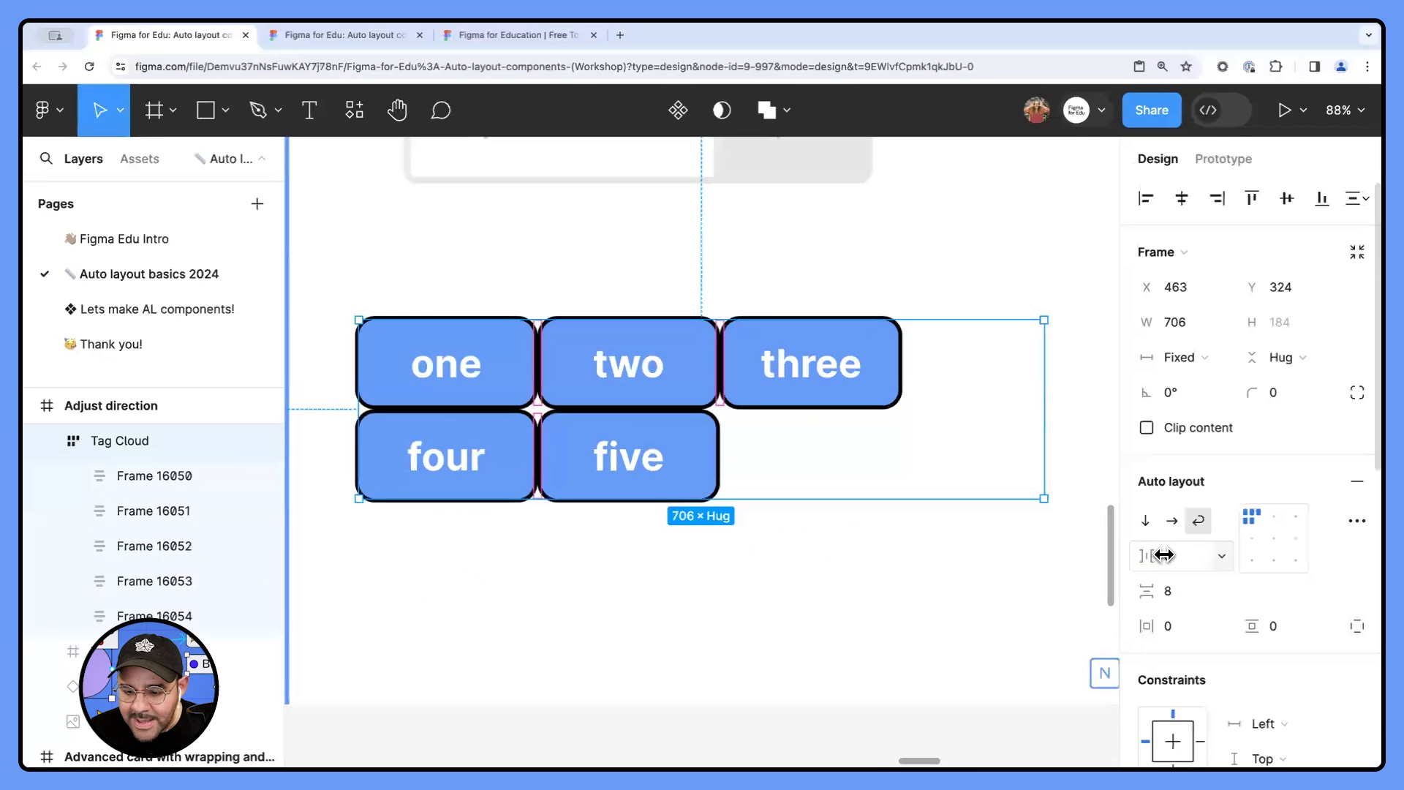
left_click_drag(1146, 556, 1219, 600)
left_click(789, 585)
scroll(745, 525, "down", 1)
left_click(639, 417)
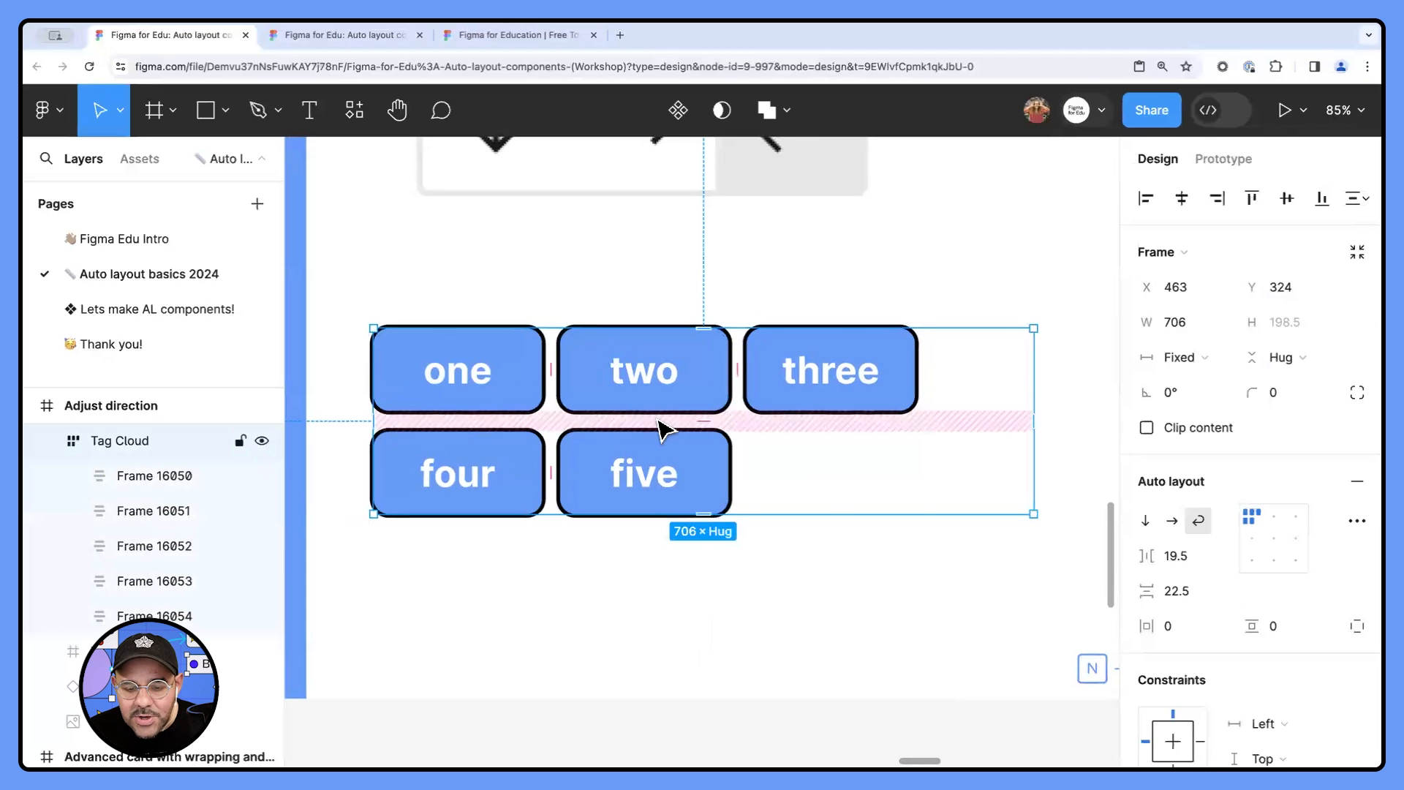
left_click(659, 422)
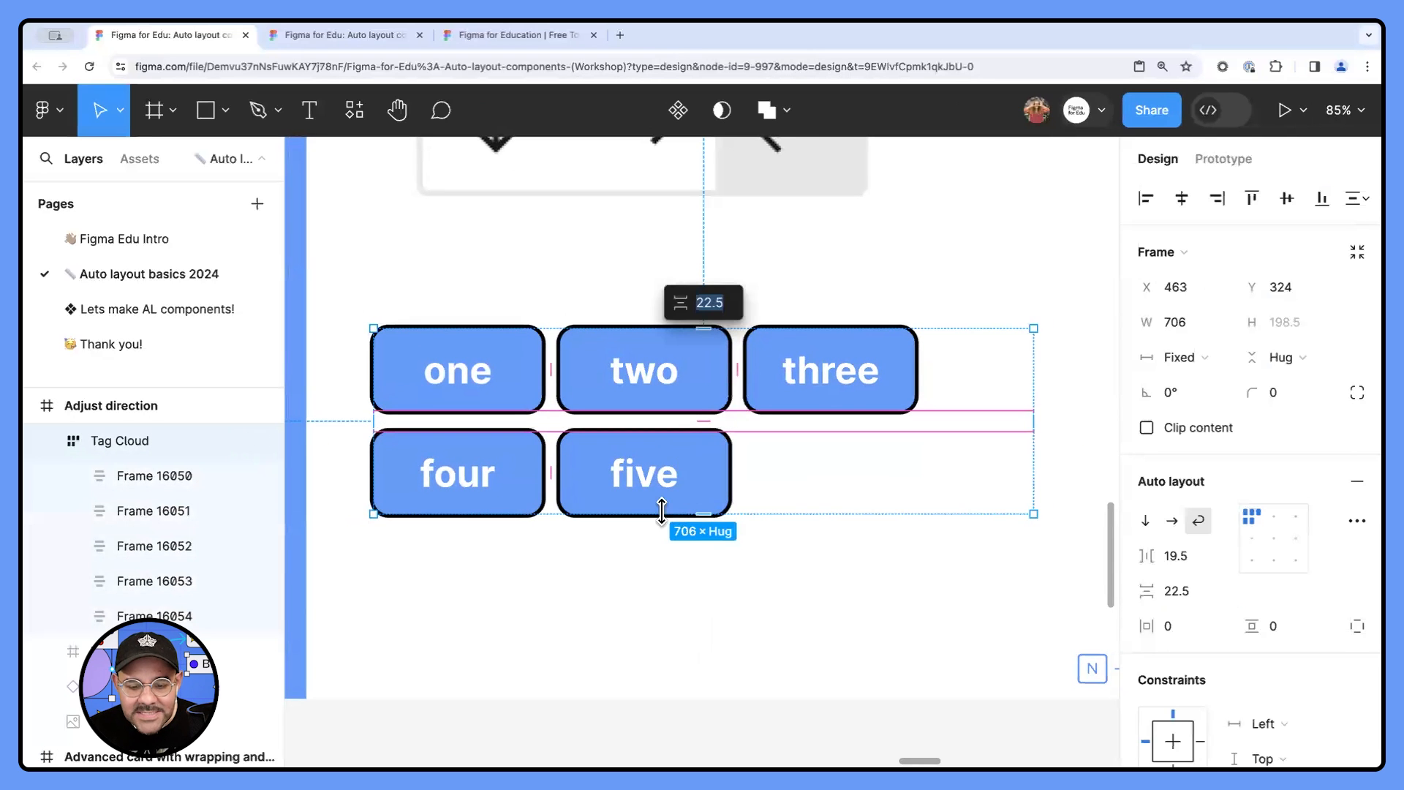
- Narrow the Tag Cloud frame to about 660 wide and deselect it
scroll(683, 547, "down", 5)
left_click_drag(840, 511, 811, 507)
left_click(758, 564)
- Try top-right and top-left alignment on the Tag Cloud's tags, and set them to bottom right
scroll(758, 564, "down", 2)
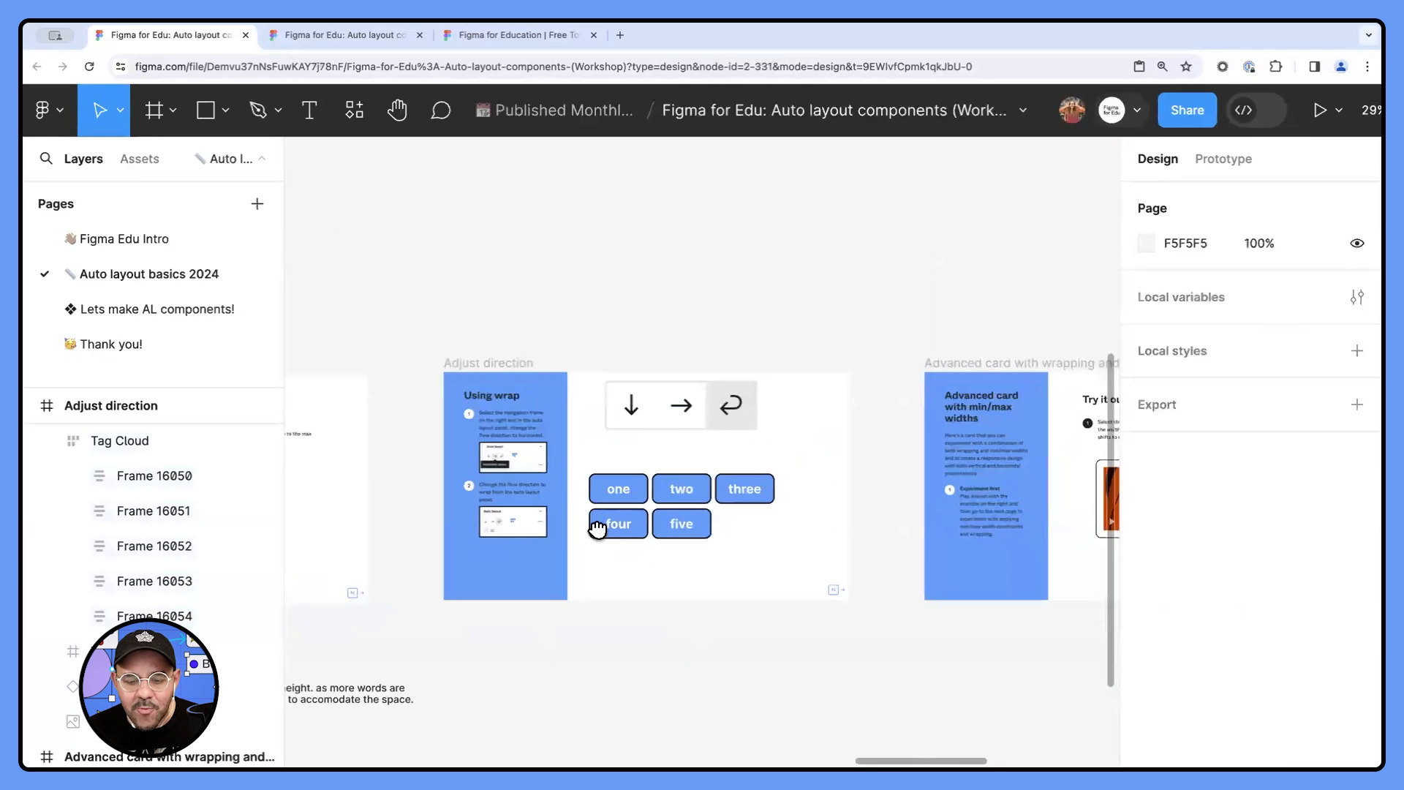
scroll(597, 528, "right", 3)
left_click(551, 480)
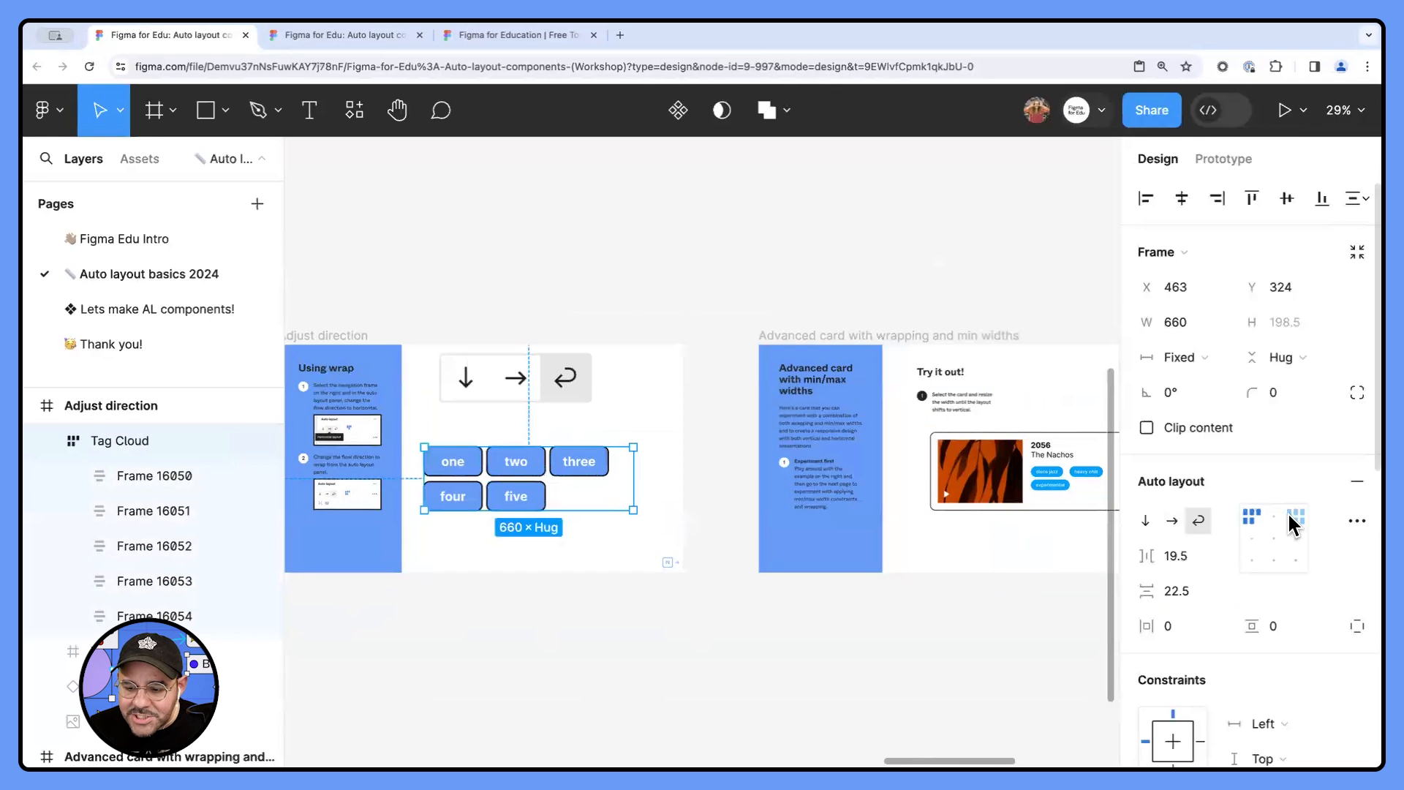
left_click(1294, 516)
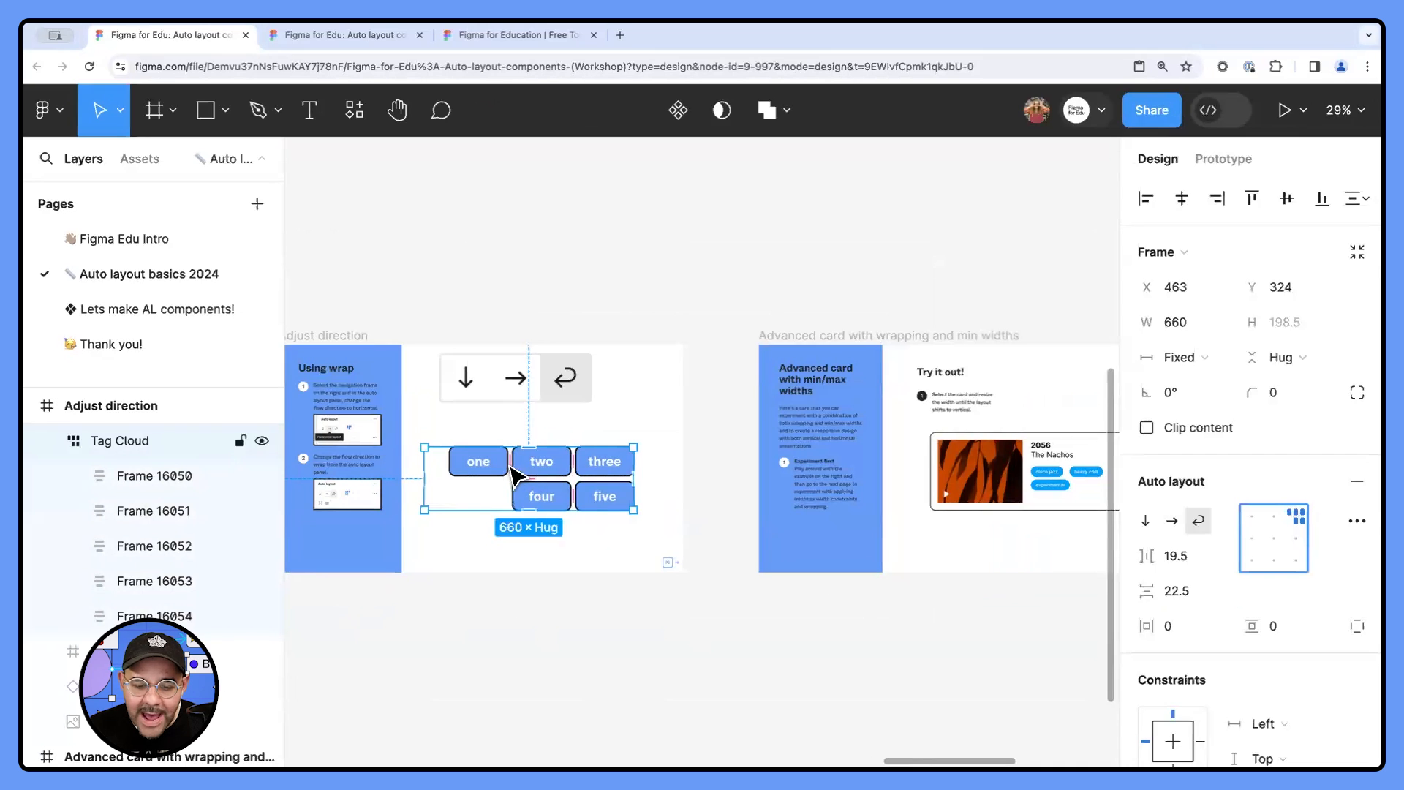
left_click(1249, 521)
left_click(1292, 556)
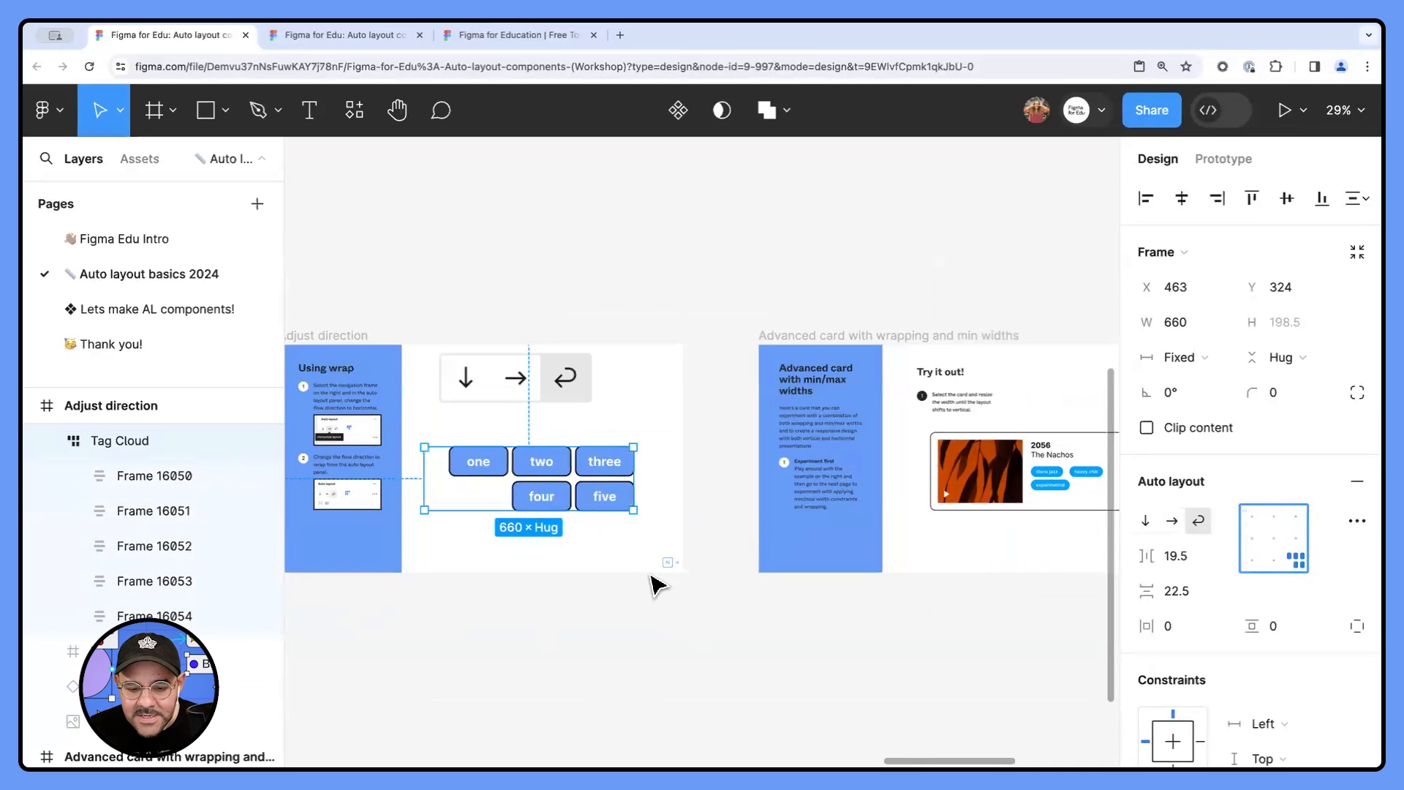
left_click(643, 602)
- Resize the Advanced card wider and narrower to test how its layout wraps, ending at a width of 616
scroll(663, 591, "right", 5)
scroll(586, 534, "up", 5)
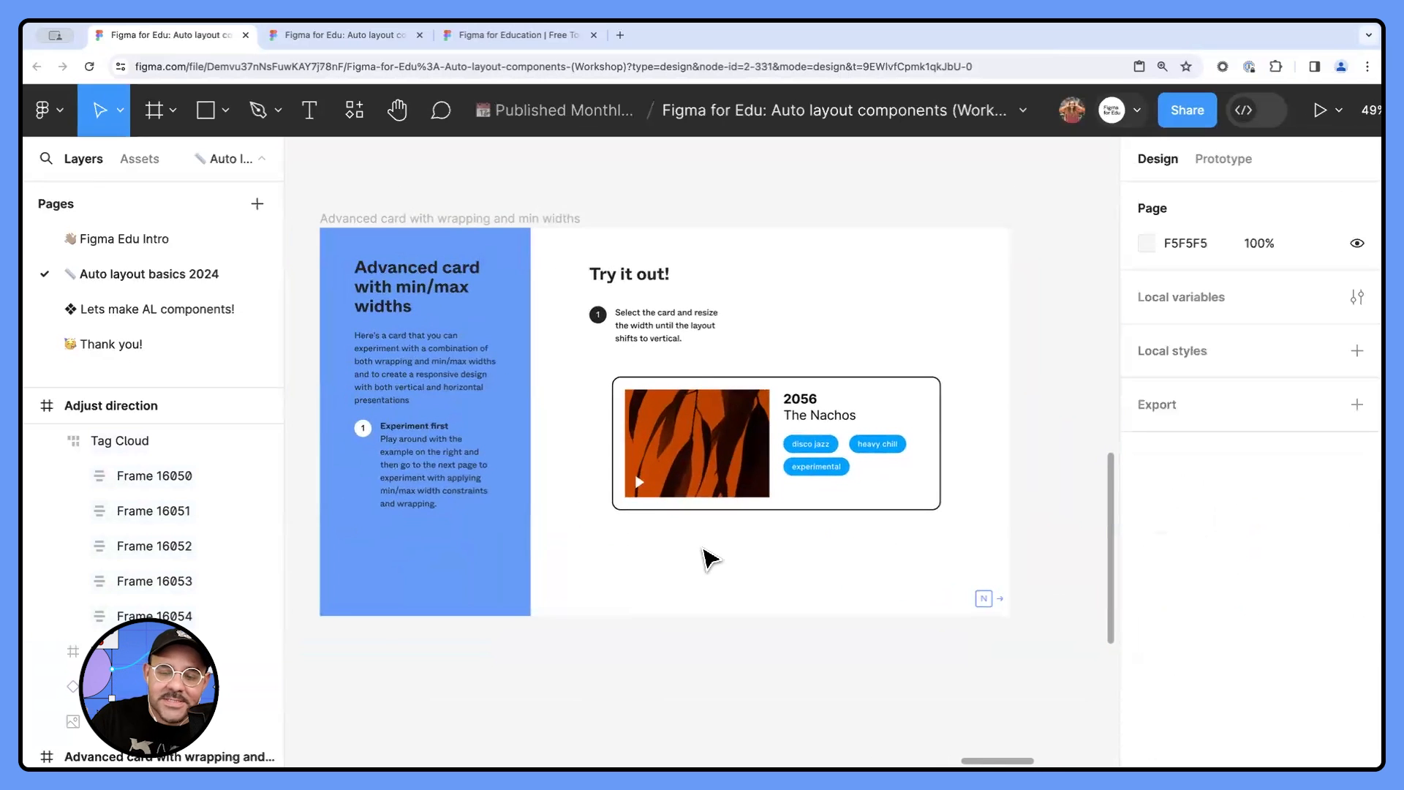
left_click(841, 501)
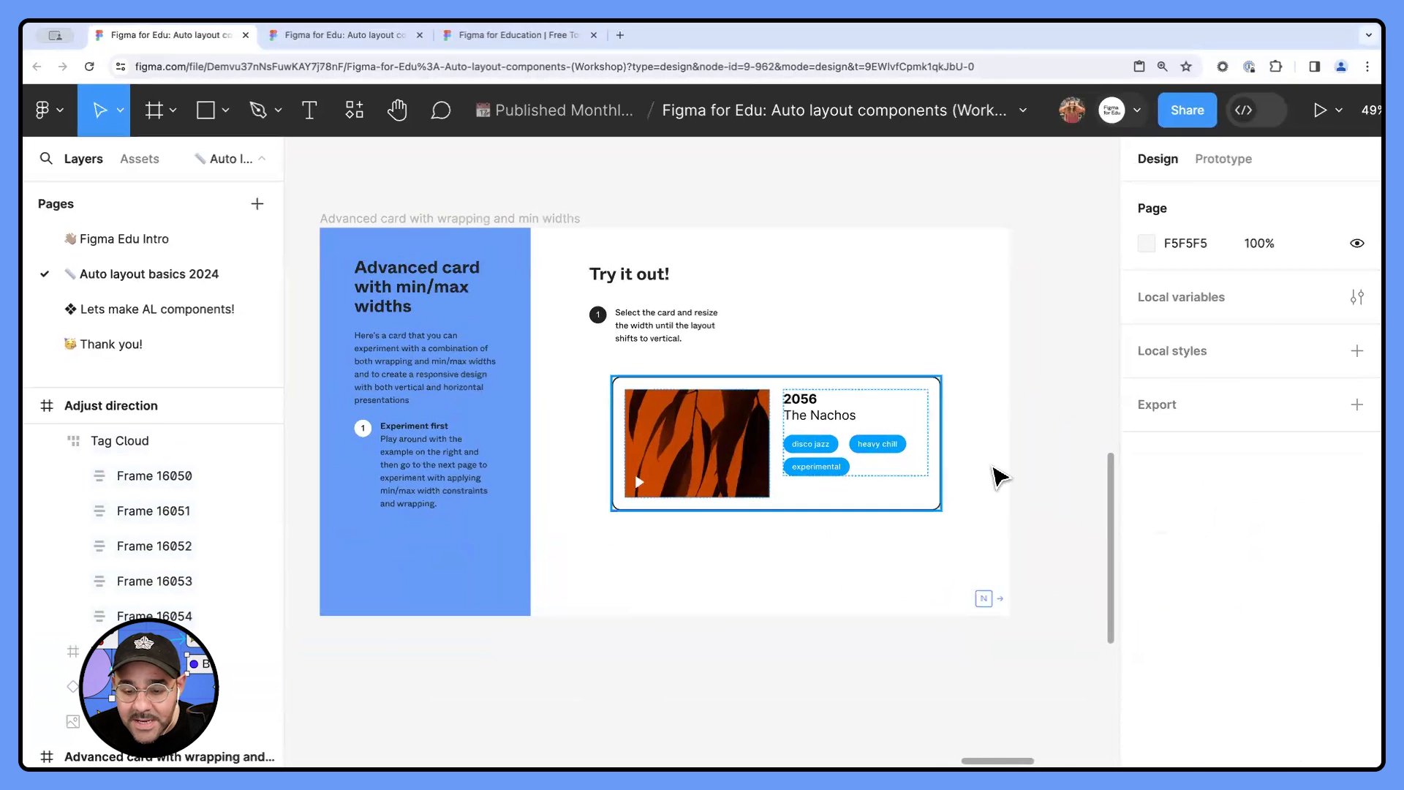
left_click_drag(921, 473, 971, 478)
left_click_drag(929, 476, 511, 468)
left_click_drag(795, 460, 541, 469)
mouse_move(698, 462)
left_mouse_down()
mouse_move(670, 464)
mouse_move(707, 462)
left_mouse_up()
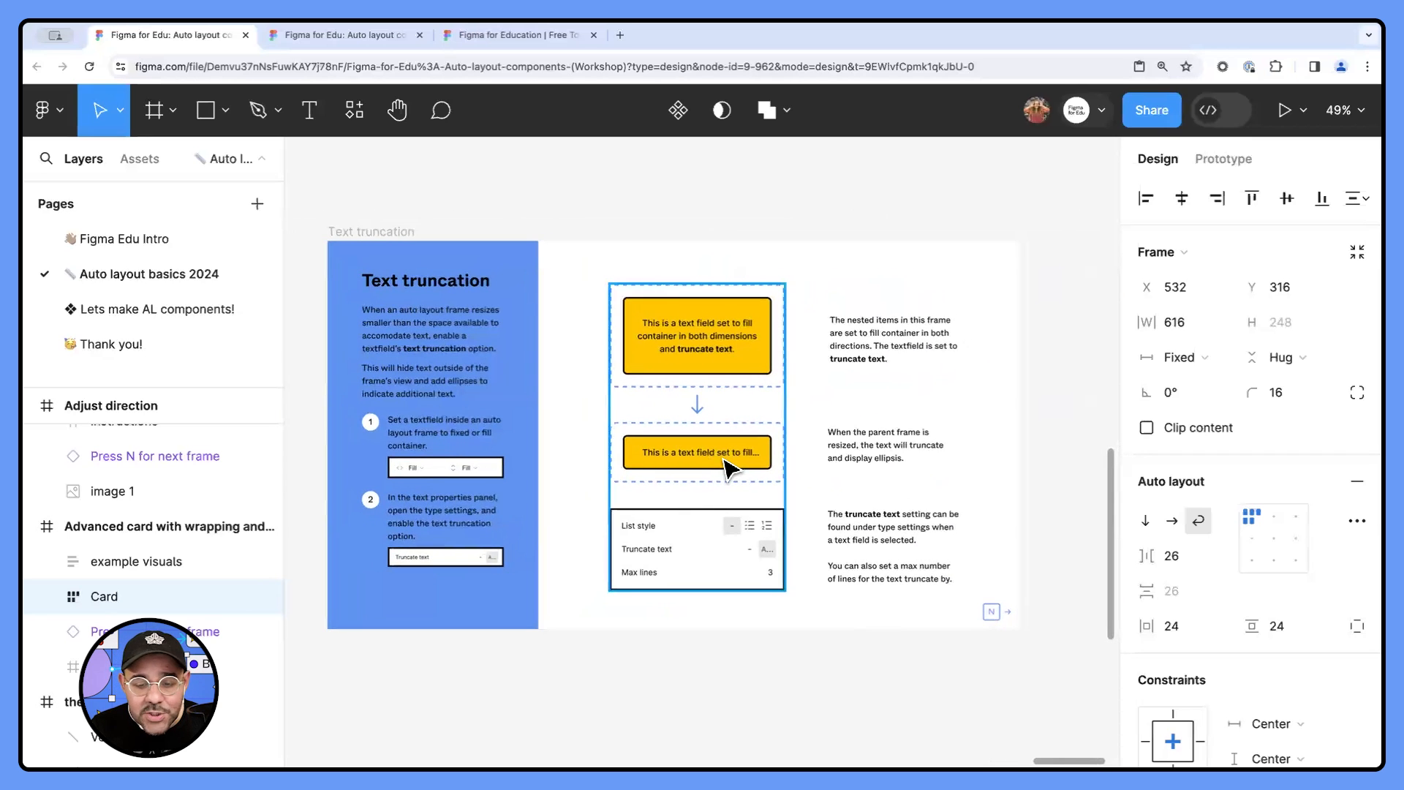
- Examine the truncate text option in the type settings of the upper yellow text field in the Text truncation frame
double_click(709, 351)
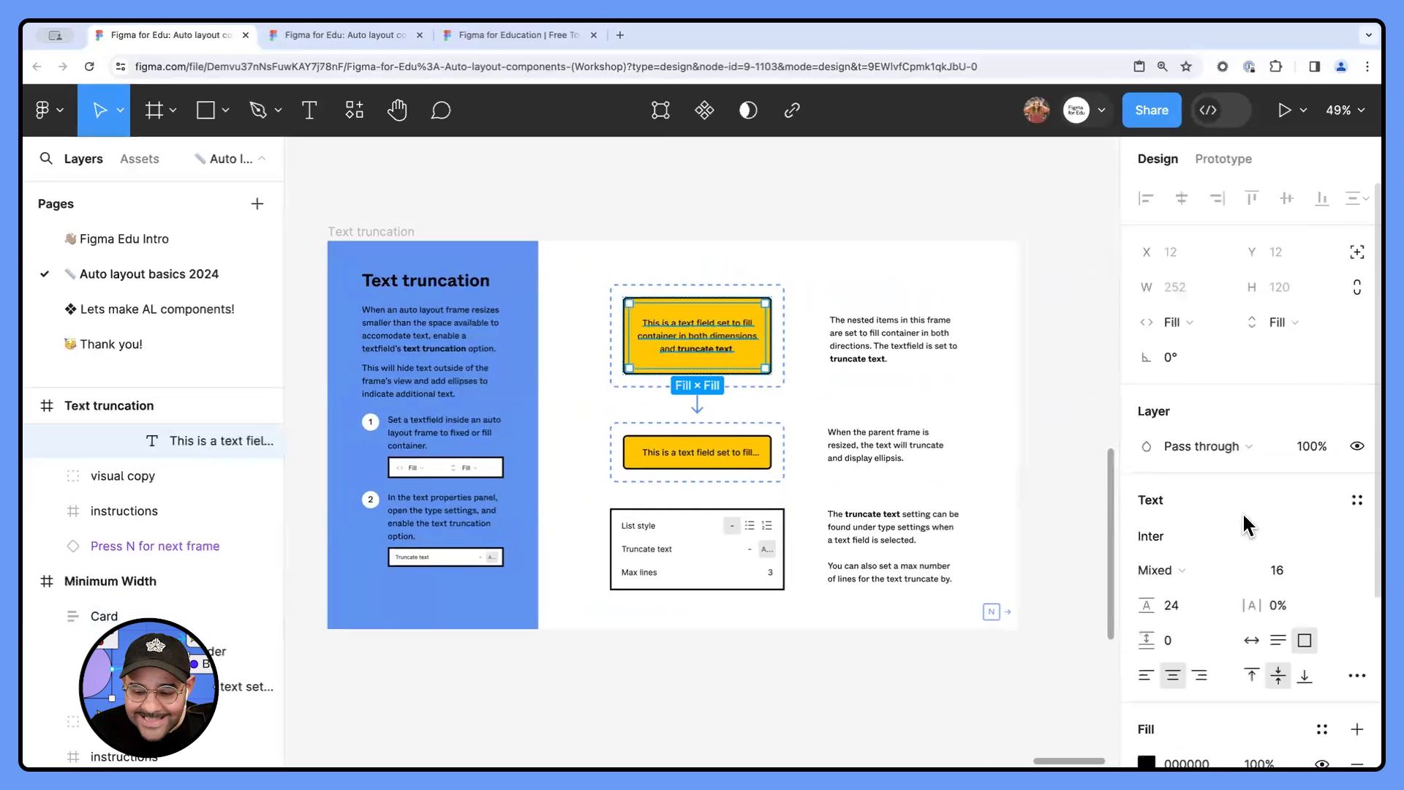
scroll(1244, 555, "down", 3)
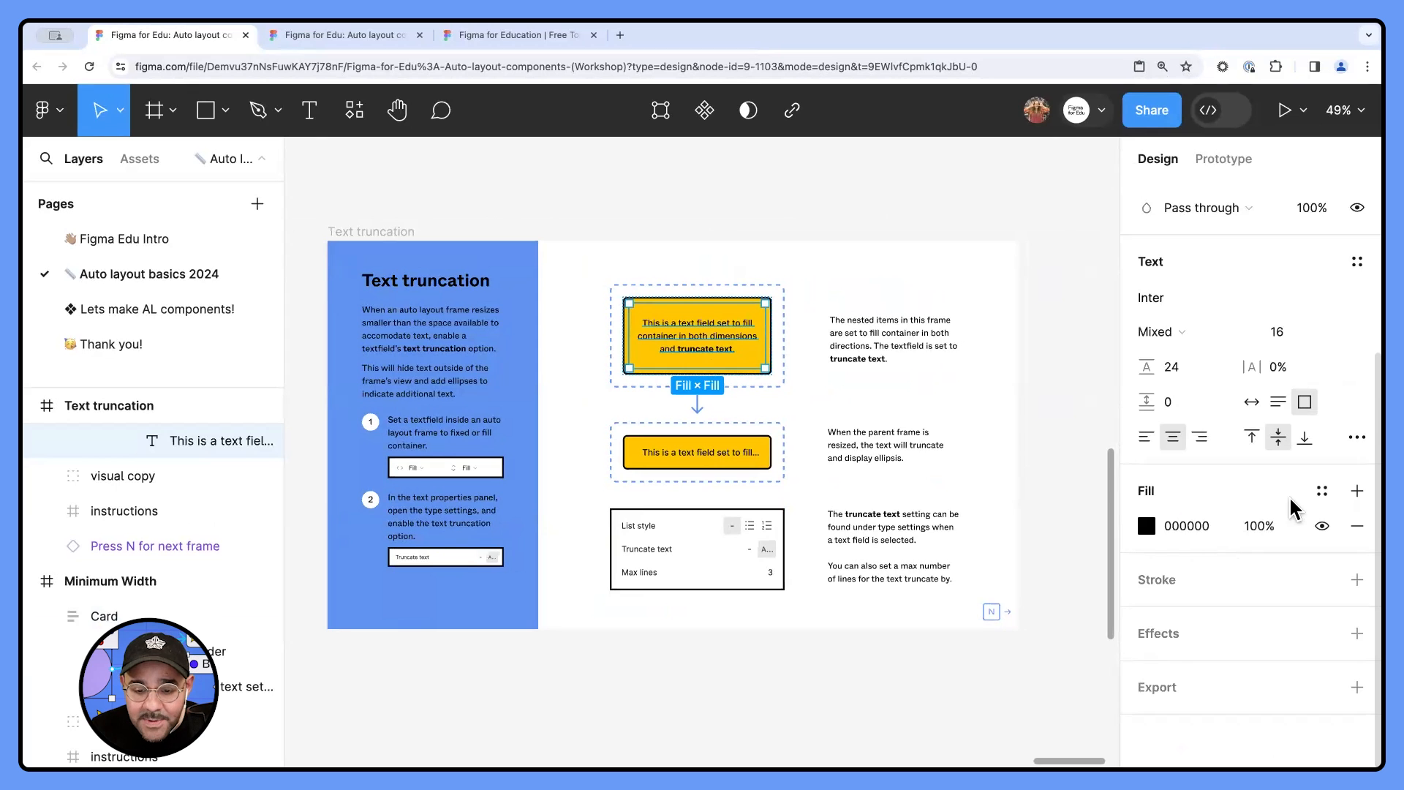
left_click(1356, 437)
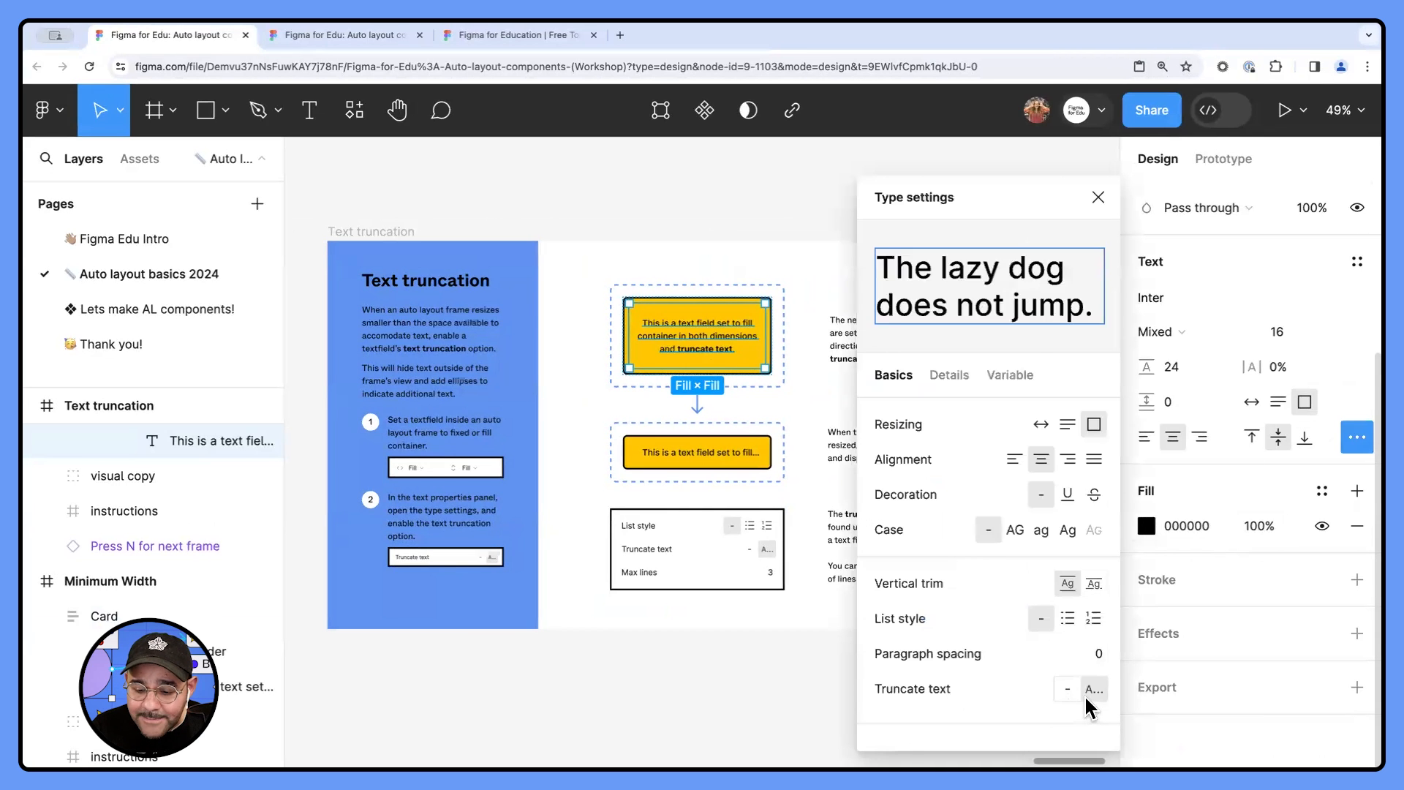
left_click(699, 658)
- Shrink the upper dashed auto layout frame to about 101 high to test text truncation, and enlarge it to about 178
scroll(713, 369, "up", 3)
double_click(711, 359)
double_click(711, 359)
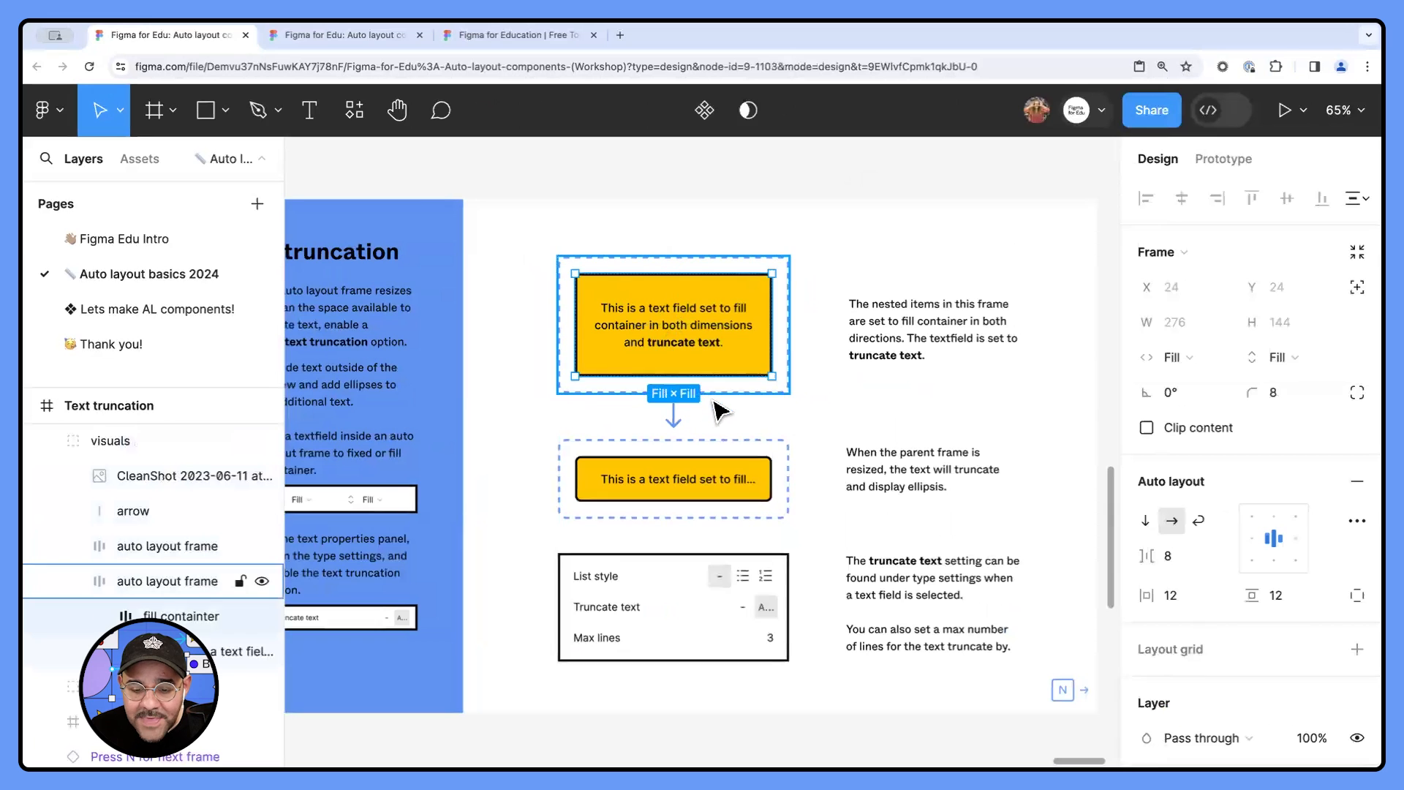
left_click(714, 406)
left_click(725, 365)
double_click(729, 373)
left_click_drag(717, 388, 724, 326)
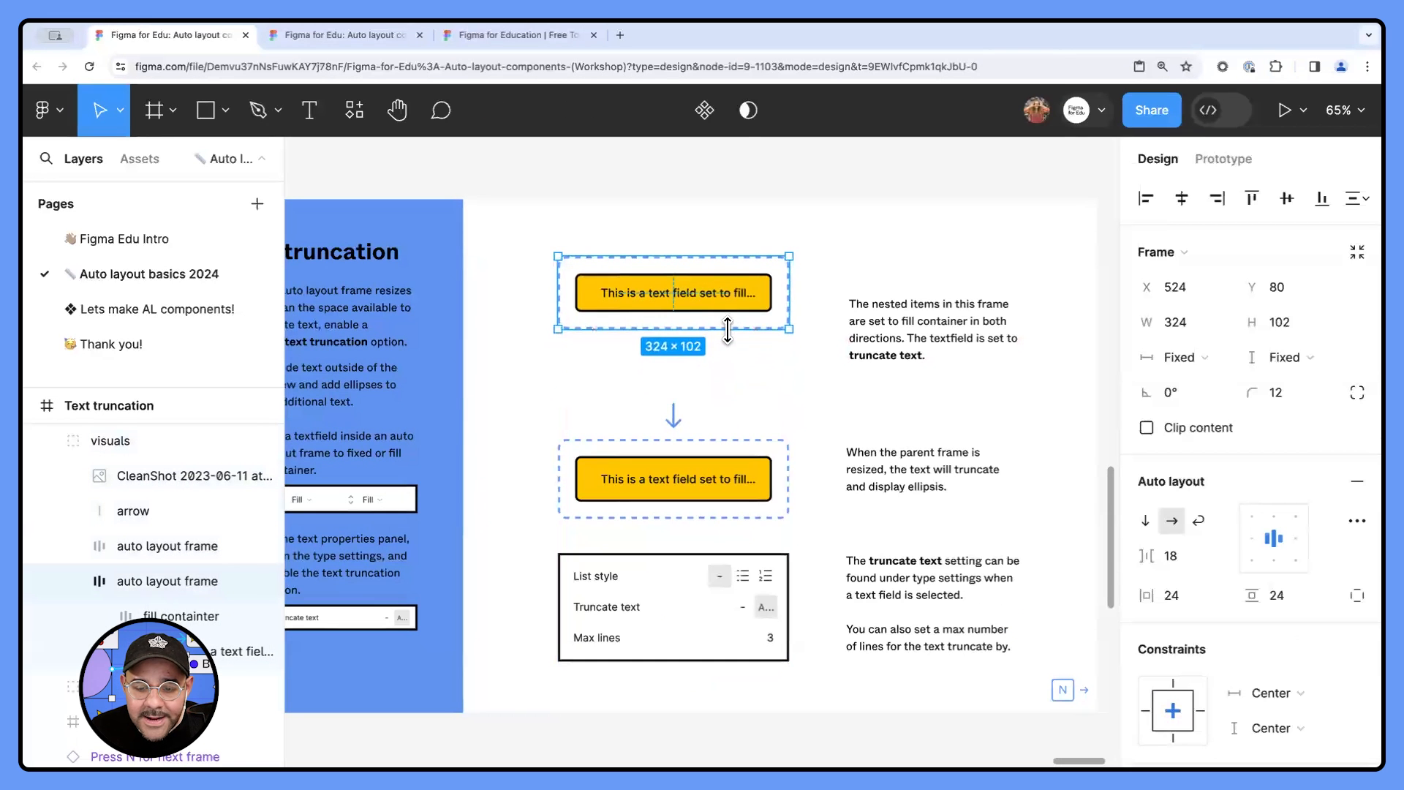
scroll(702, 307, "up", 3)
scroll(712, 303, "up", 5)
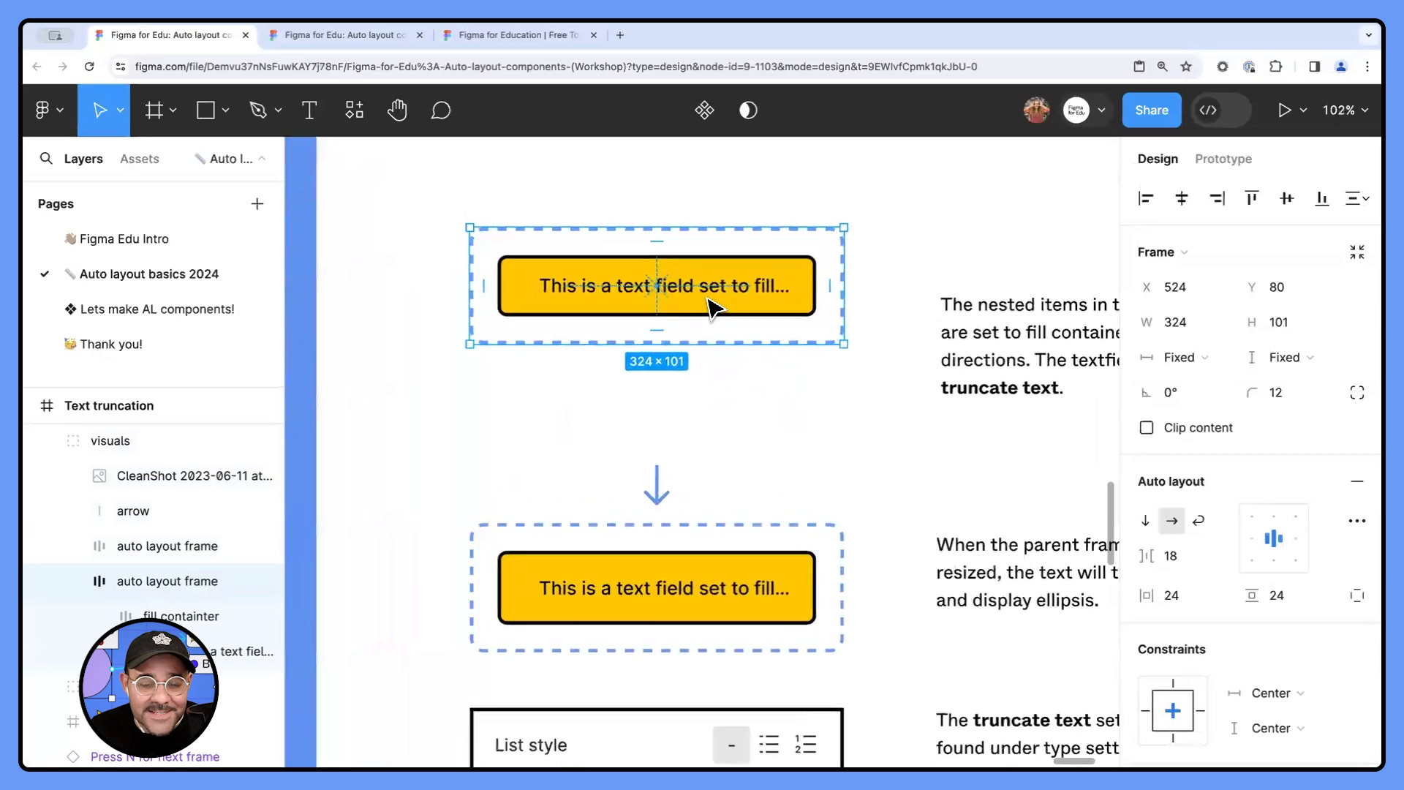
left_click_drag(709, 371, 708, 465)
- Switch to the Lets make AL components! page and bring the Lets make a button frame into view
scroll(711, 470, "down", 5)
scroll(862, 266, "down", 5)
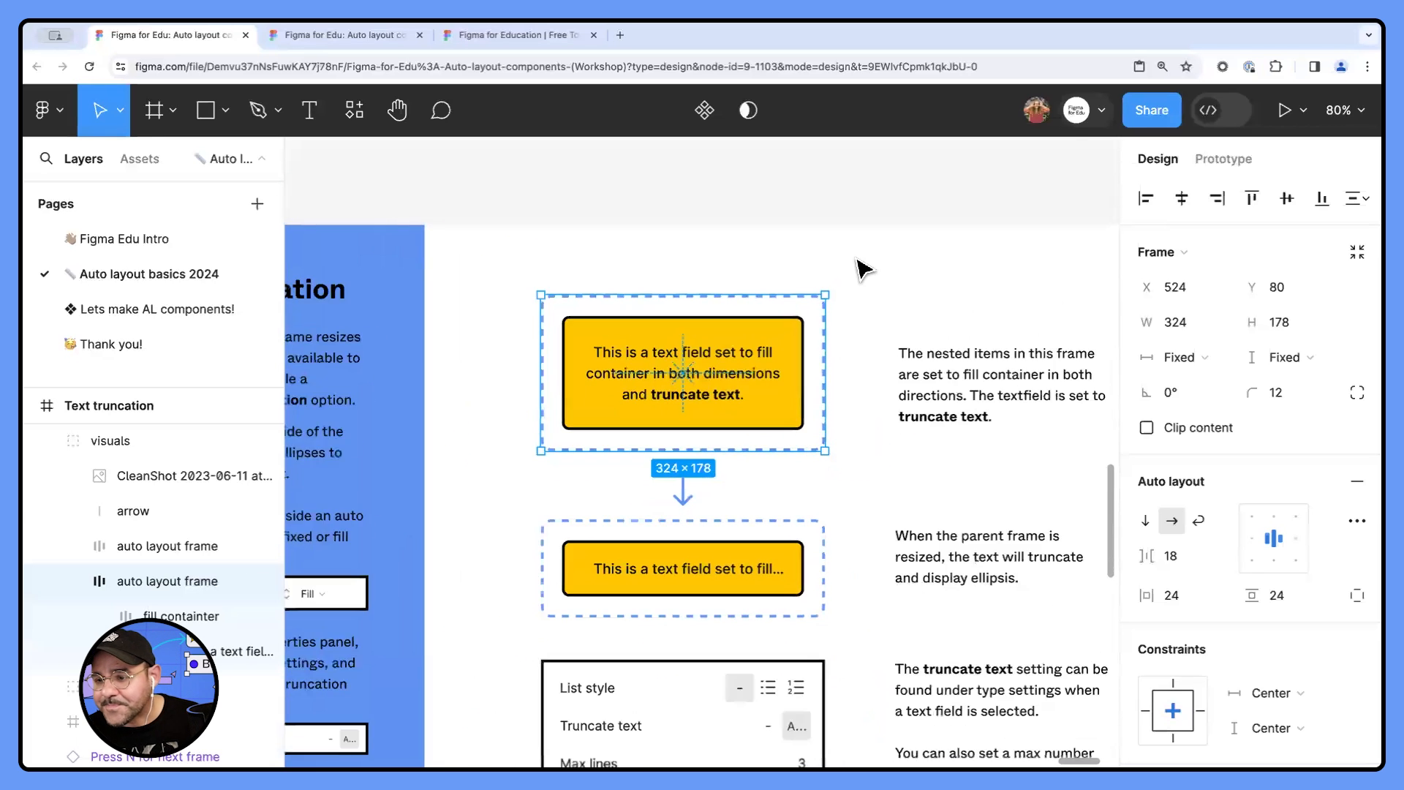
scroll(862, 266, "down", 10)
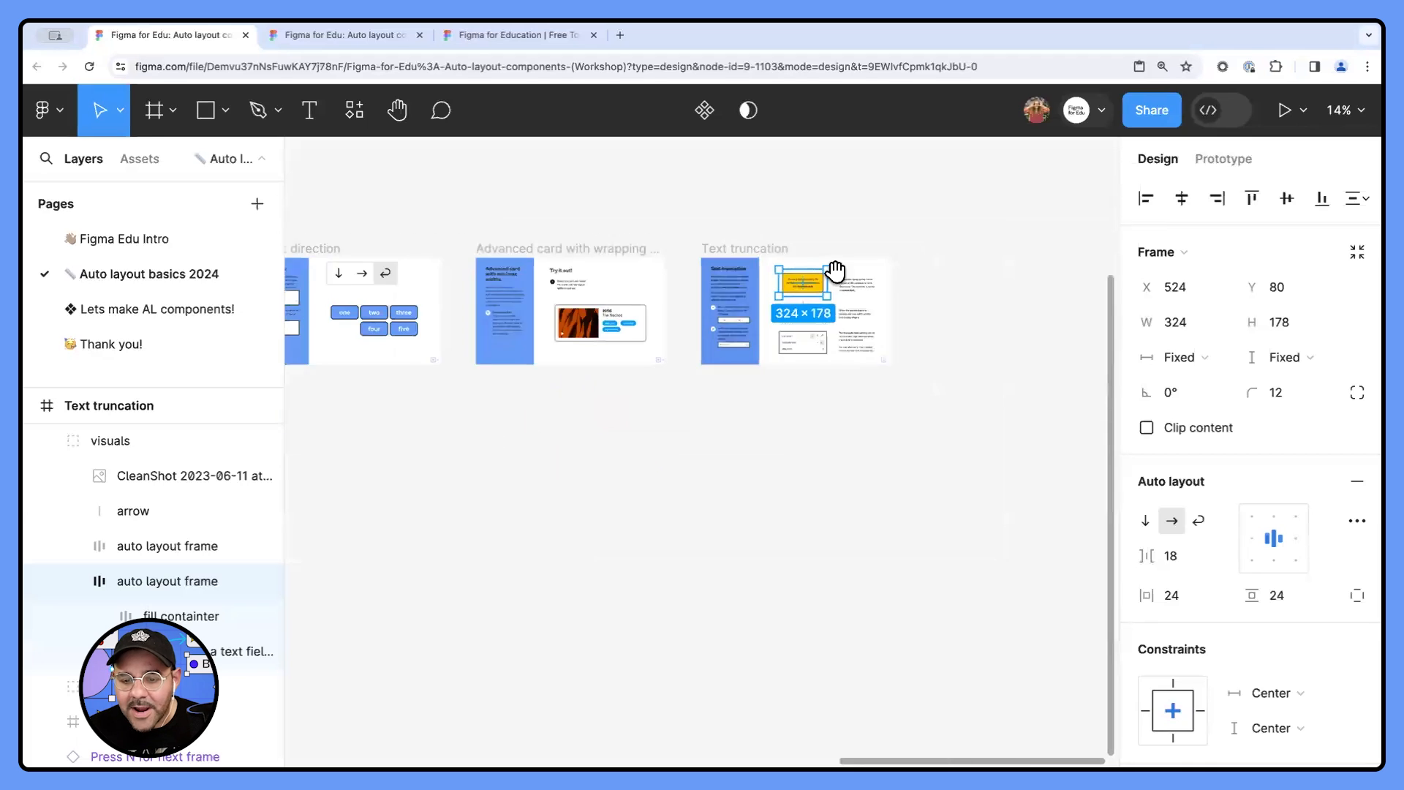
scroll(547, 315, "left", 5)
scroll(547, 315, "up", 10)
scroll(547, 315, "left", 15)
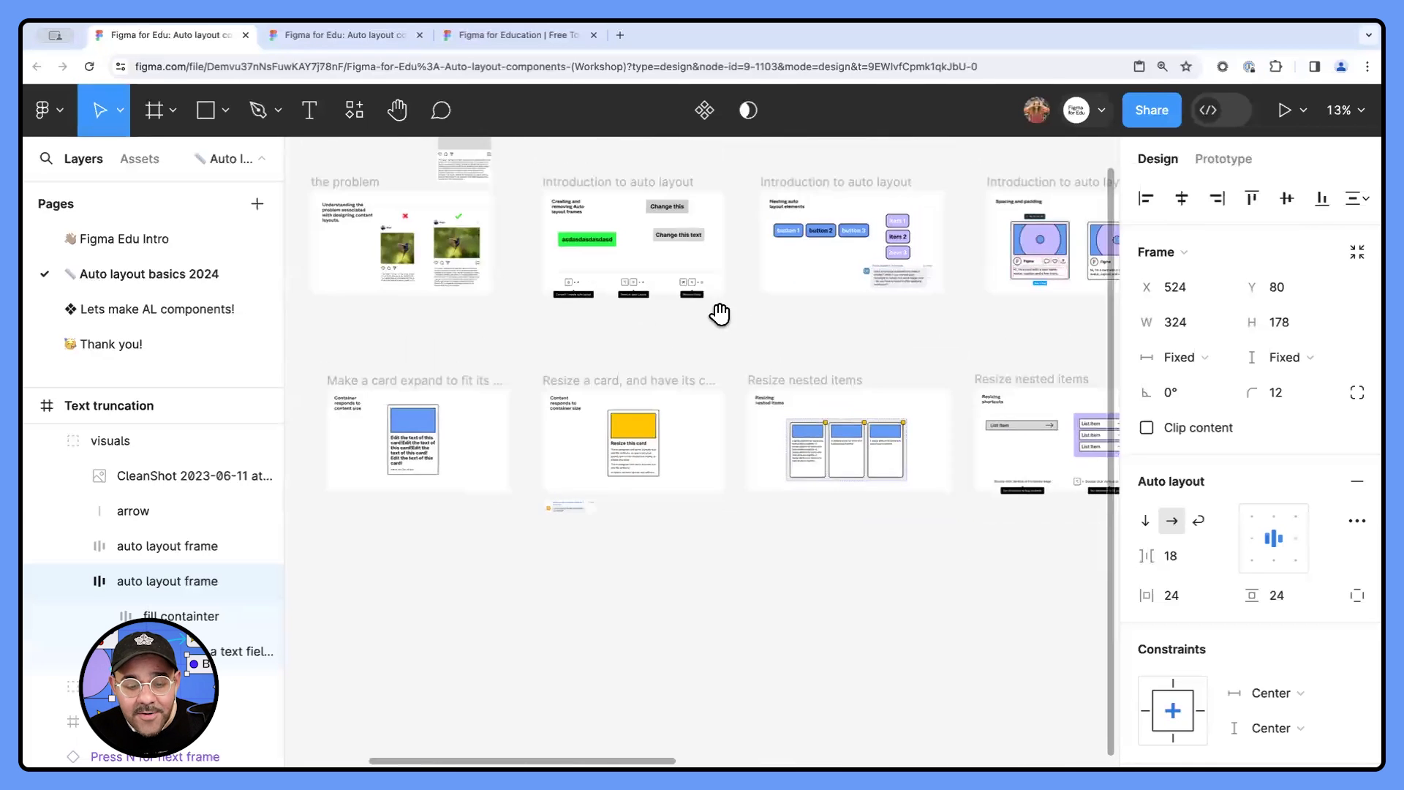
left_click(194, 313)
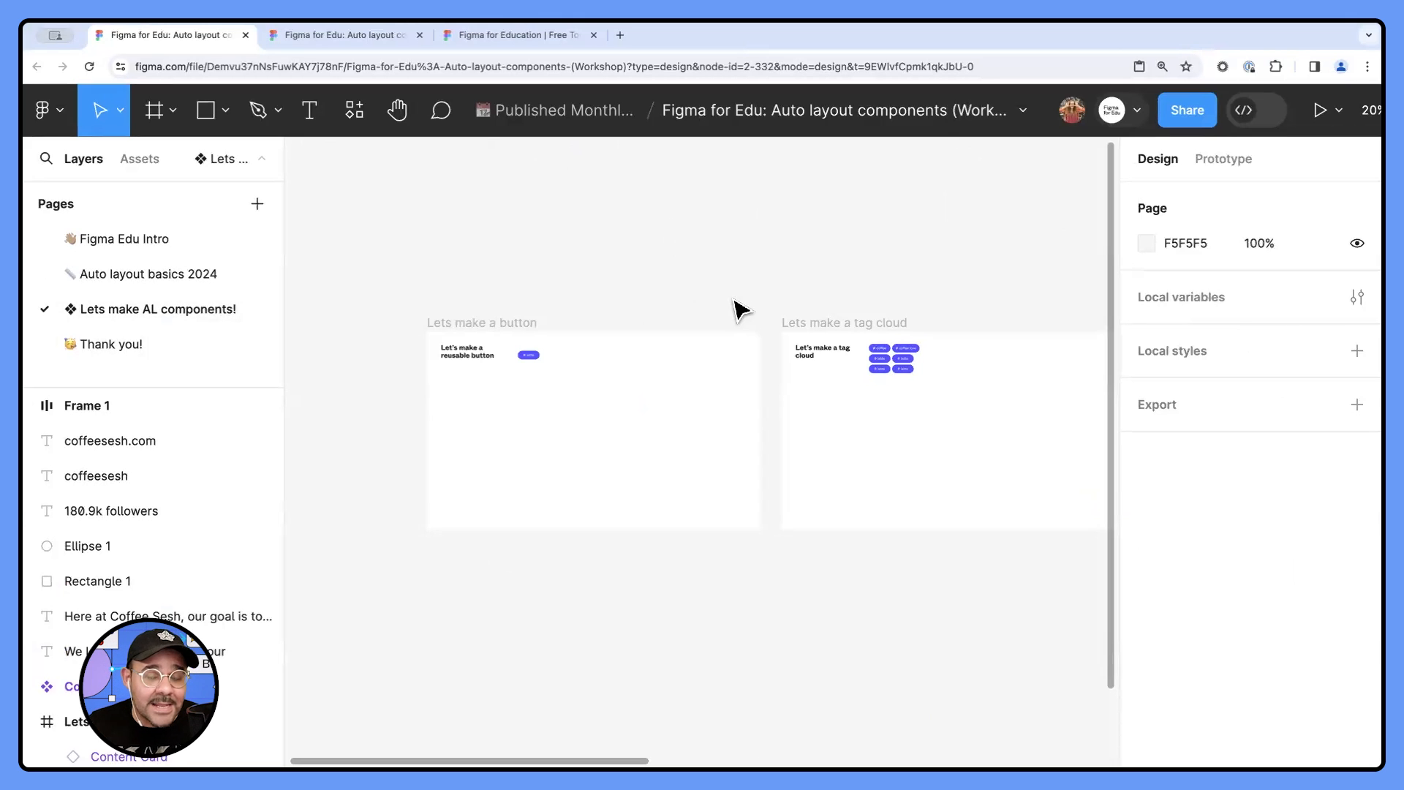
scroll(511, 348, "up", 5)
left_click_drag(511, 367, 561, 305)
scroll(577, 410, "up", 5)
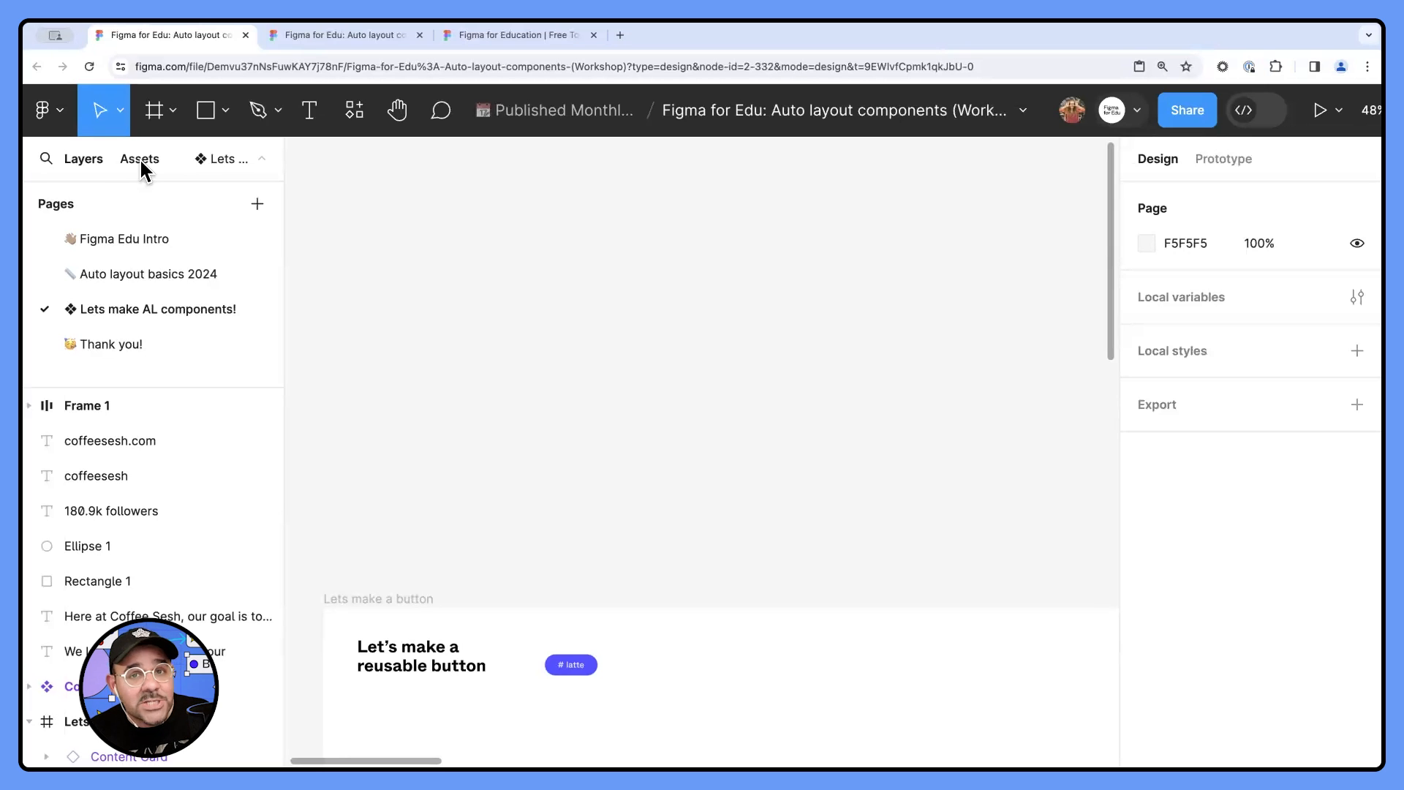
- Place three instances of the local Tag component on the canvas above the Lets make a button frame
left_click(141, 163)
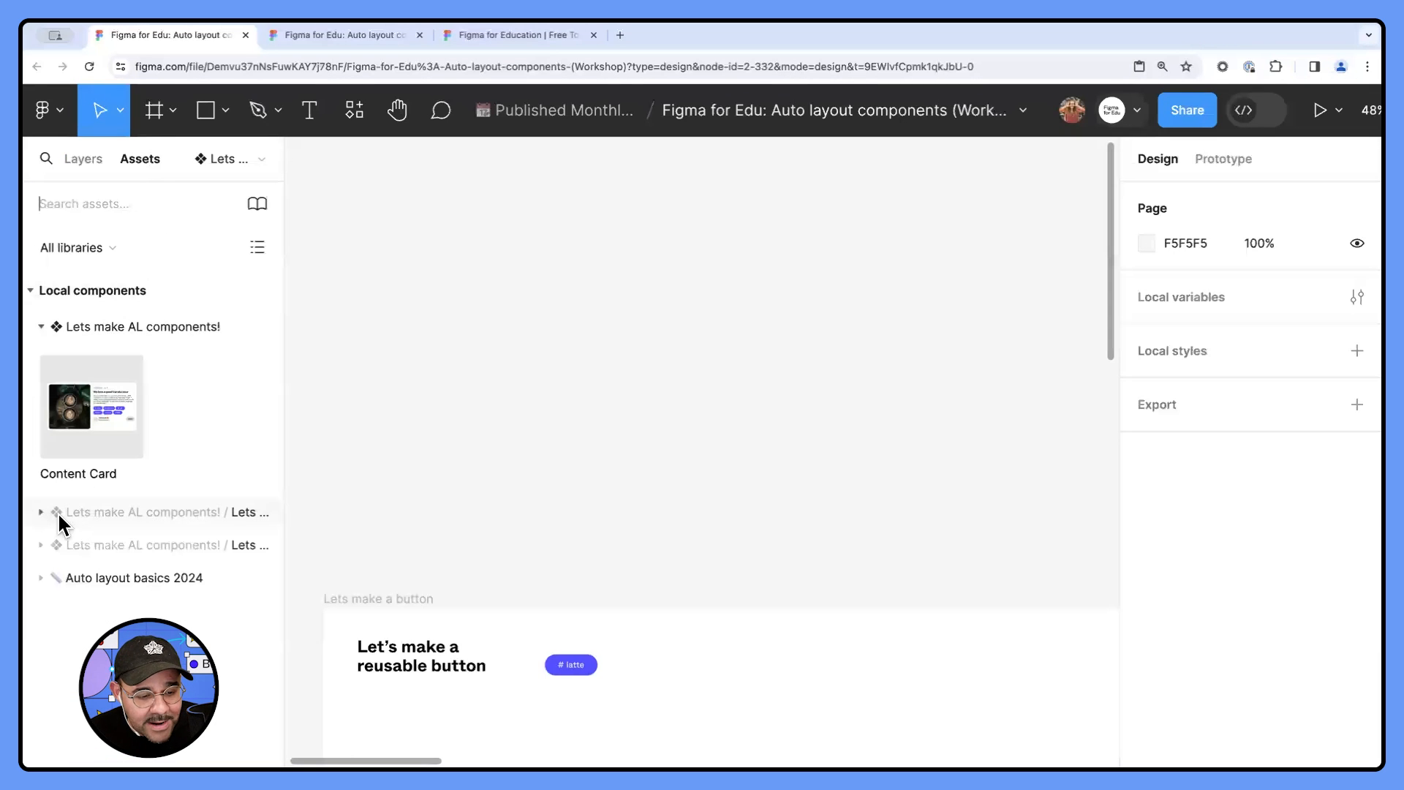
left_click(42, 578)
left_click(40, 545)
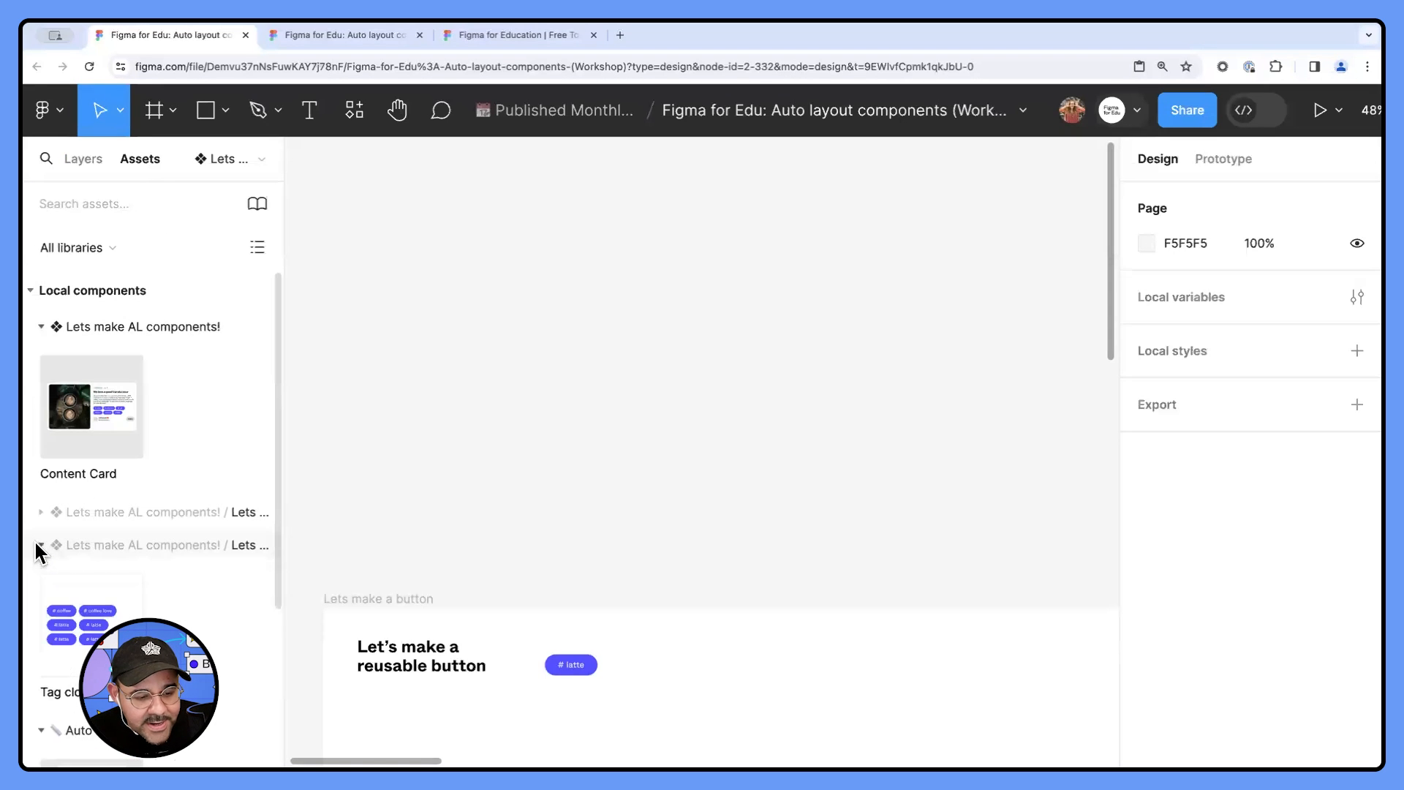
left_click(40, 512)
scroll(103, 552, "down", 1)
left_click_drag(99, 571, 366, 482)
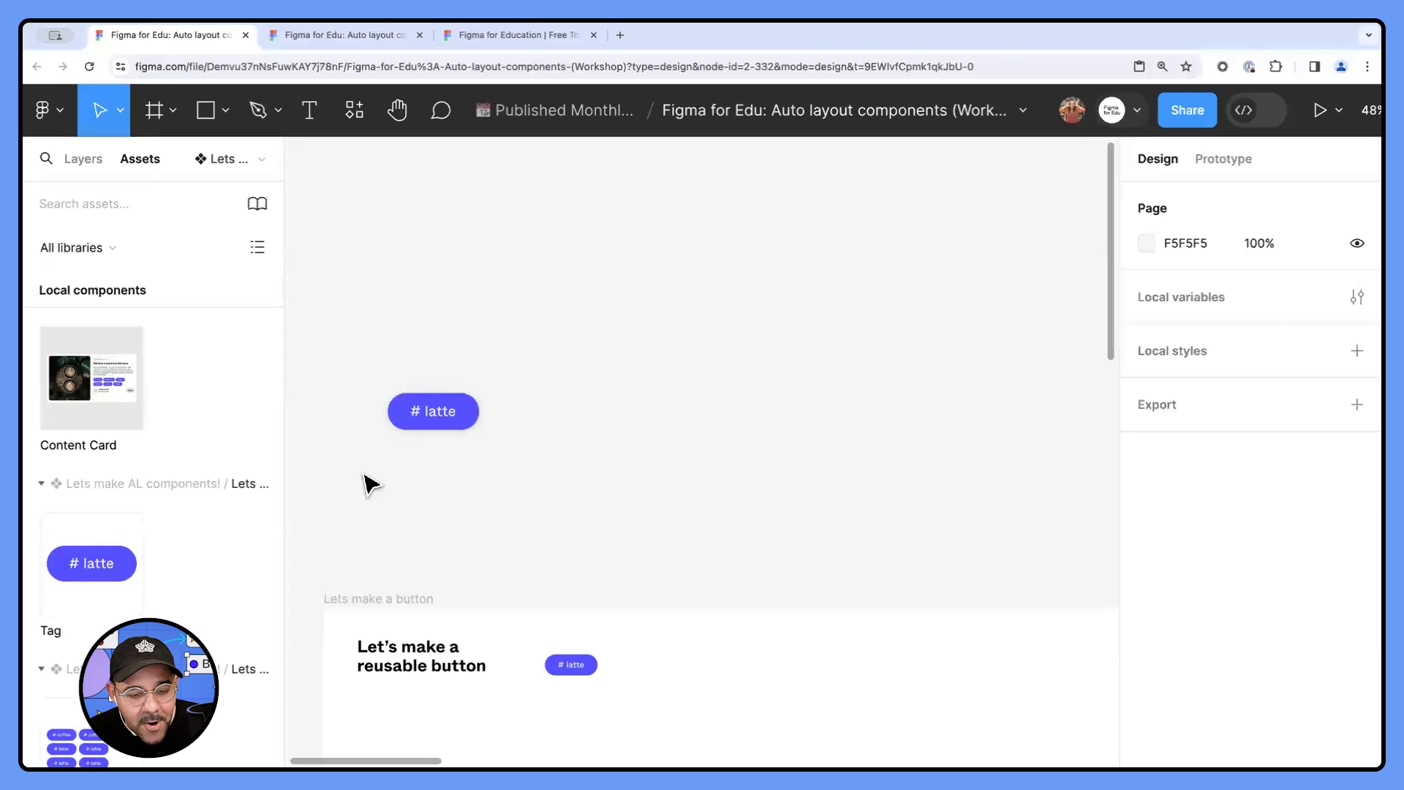
left_click_drag(120, 563, 360, 479)
left_click_drag(95, 566, 485, 429)
- Set the leftmost tag instance's hashtag text to coffee coffee coffee and move it to the right of the other two
scroll(482, 426, "up", 5)
left_click(416, 420)
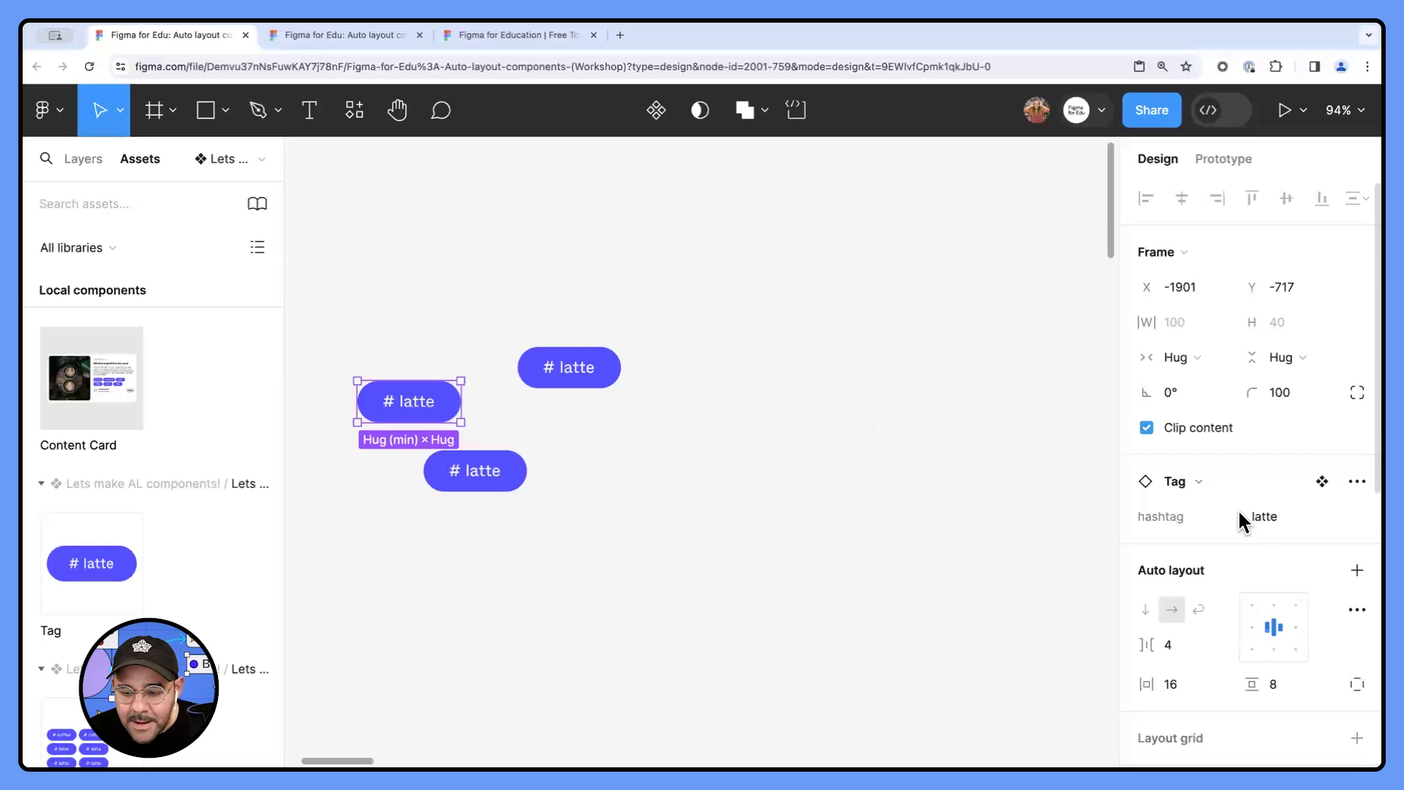
left_click(1302, 522)
type("coffee cof")
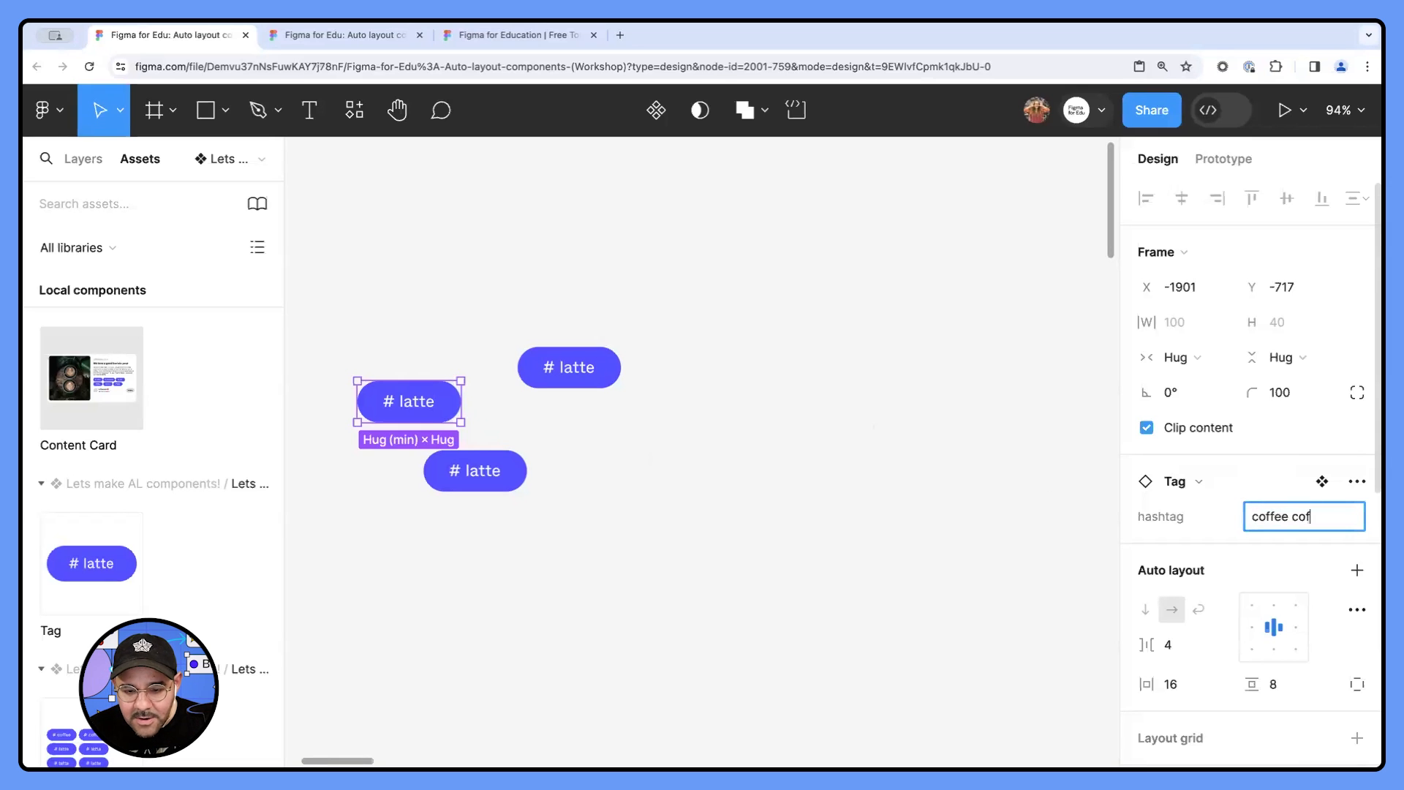
type("fee coffee")
key("Return")
left_click_drag(516, 406, 716, 458)
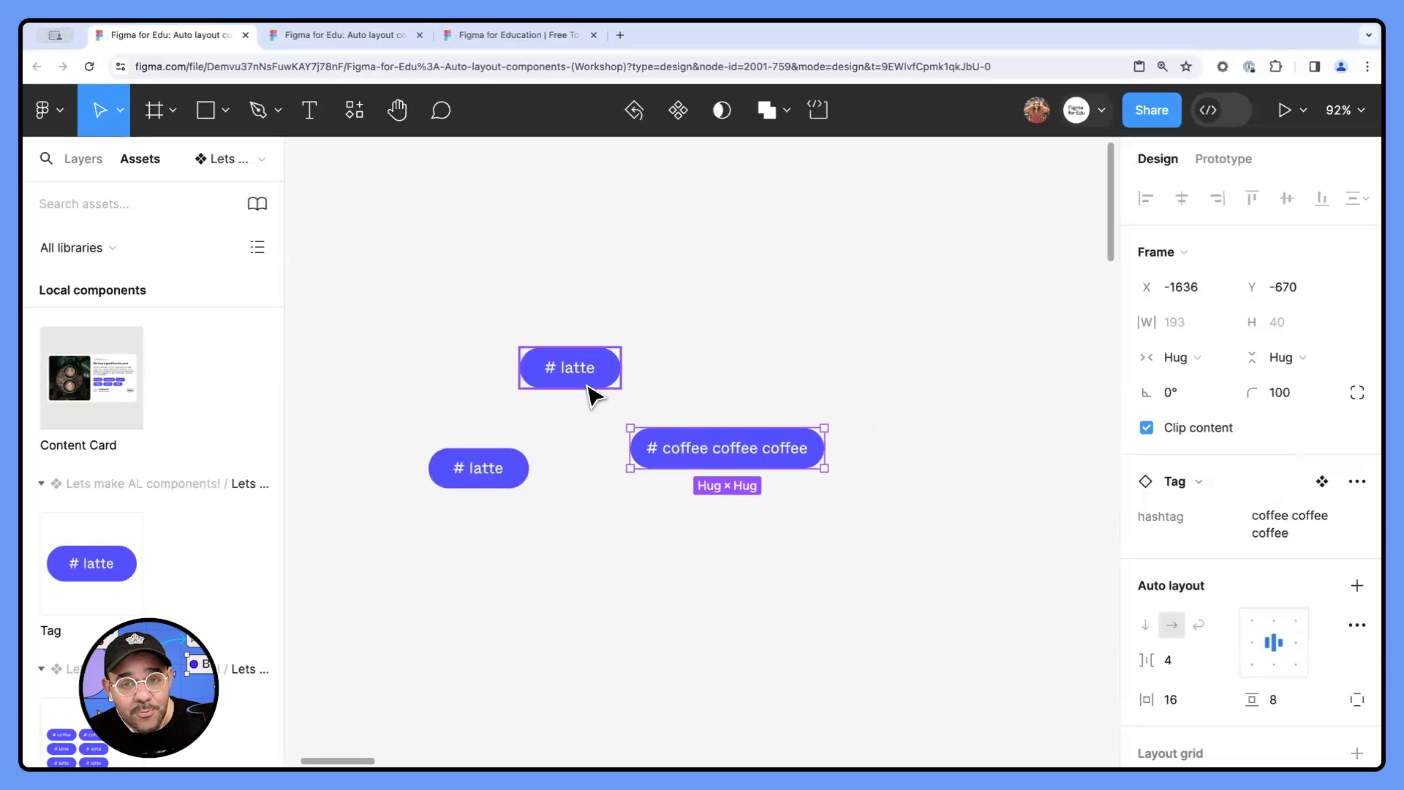
- Recolour the fill of the main Tag component in the Lets make a button frame to red FF4949
scroll(600, 439, "down", 5)
scroll(599, 445, "down", 2)
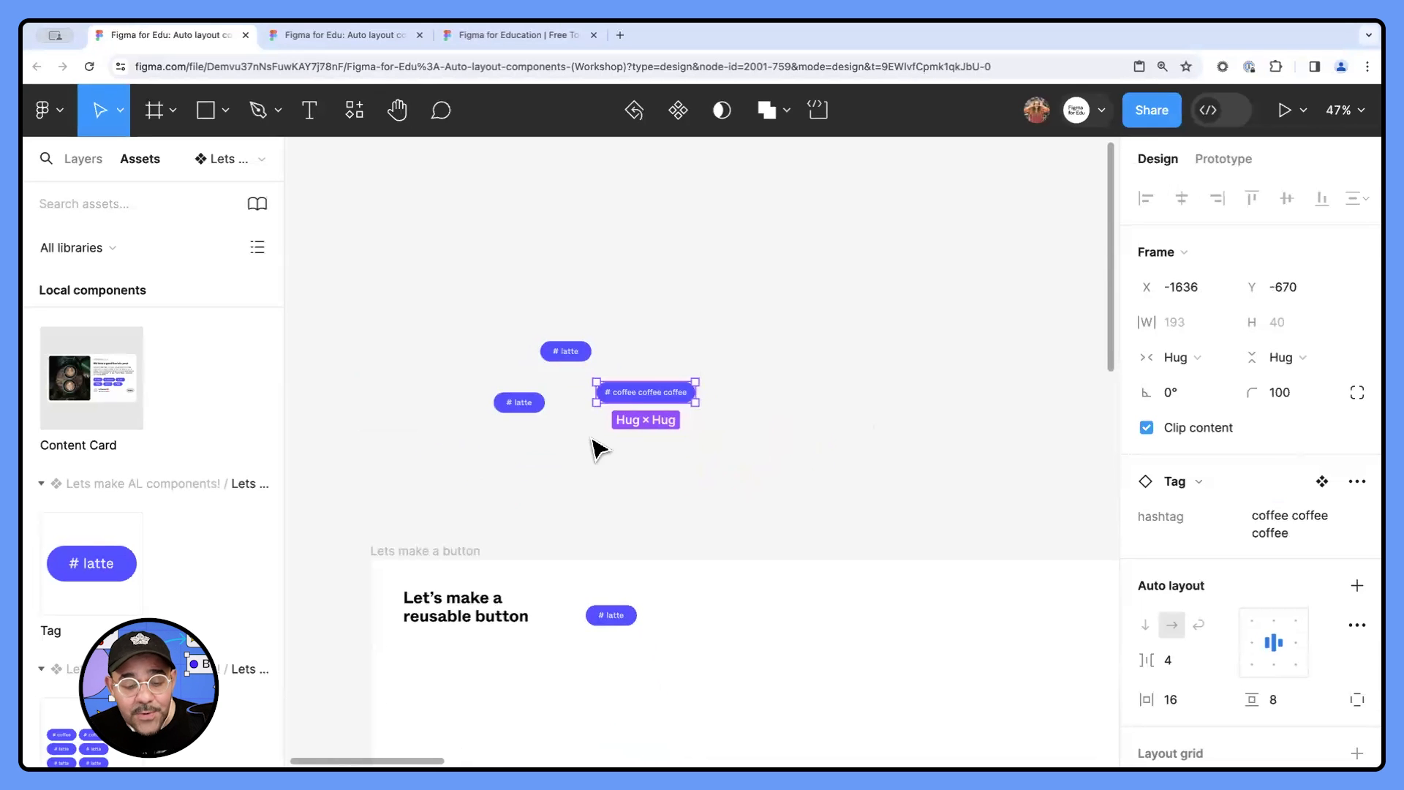
left_click(611, 615)
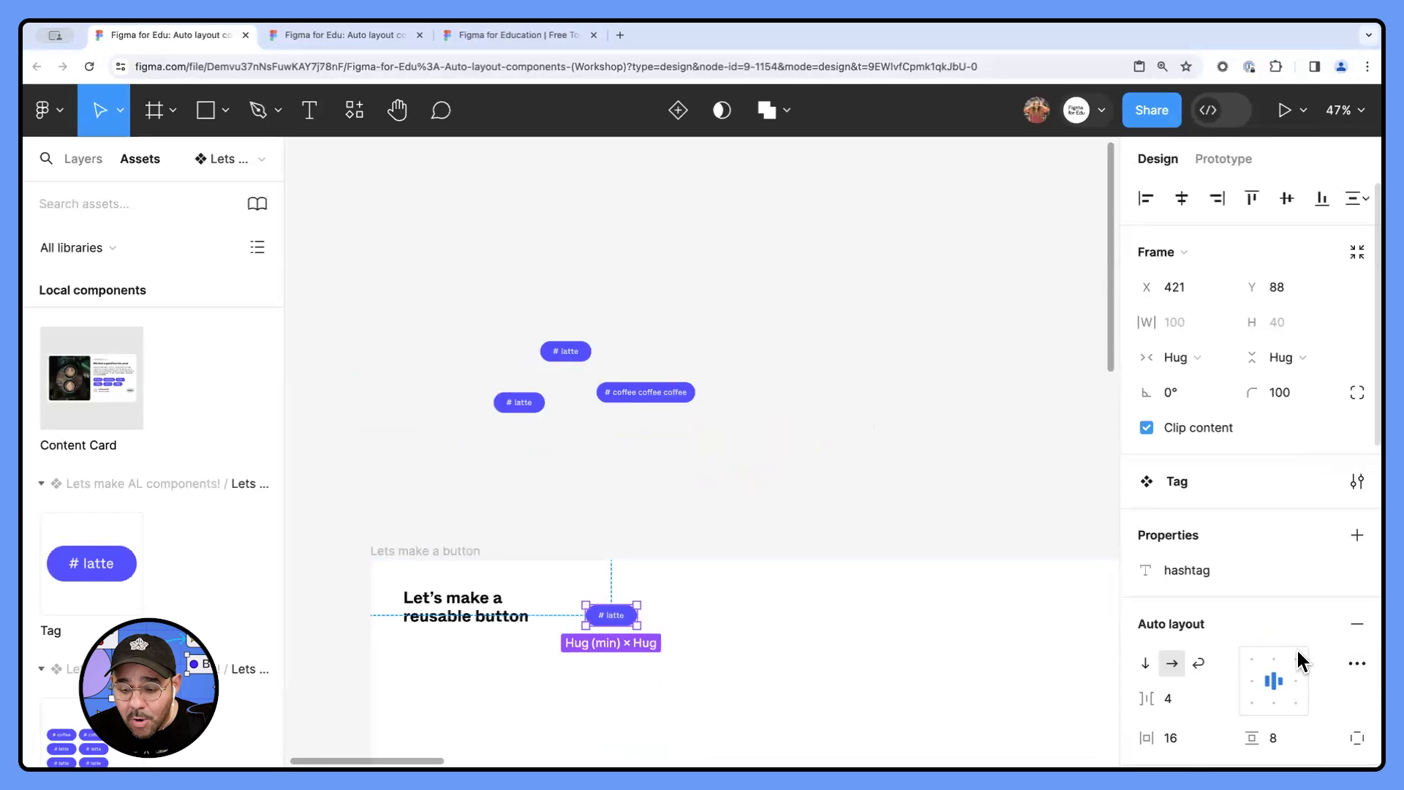
scroll(1235, 633, "down", 8)
left_click(1147, 548)
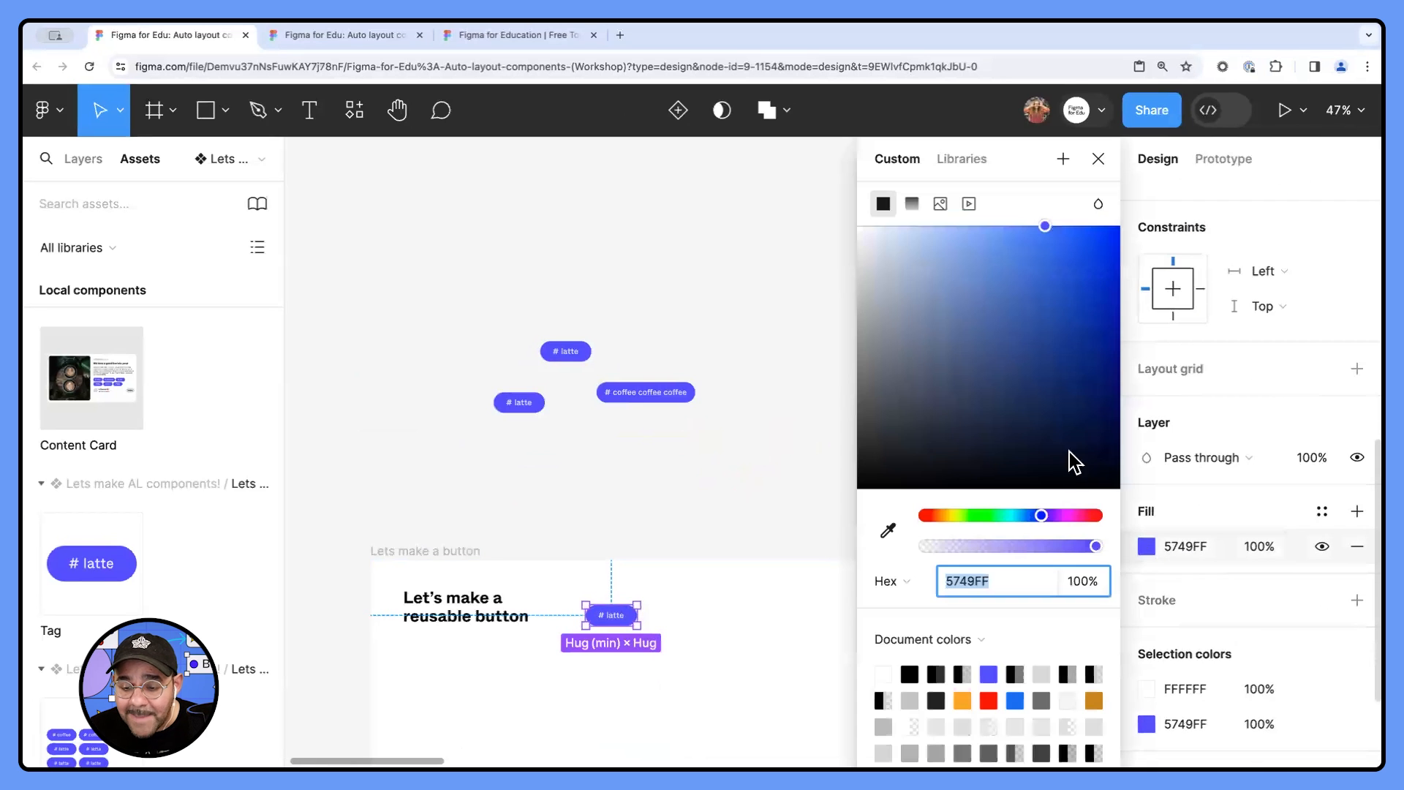
left_click(1100, 516)
scroll(669, 544, "up", 2)
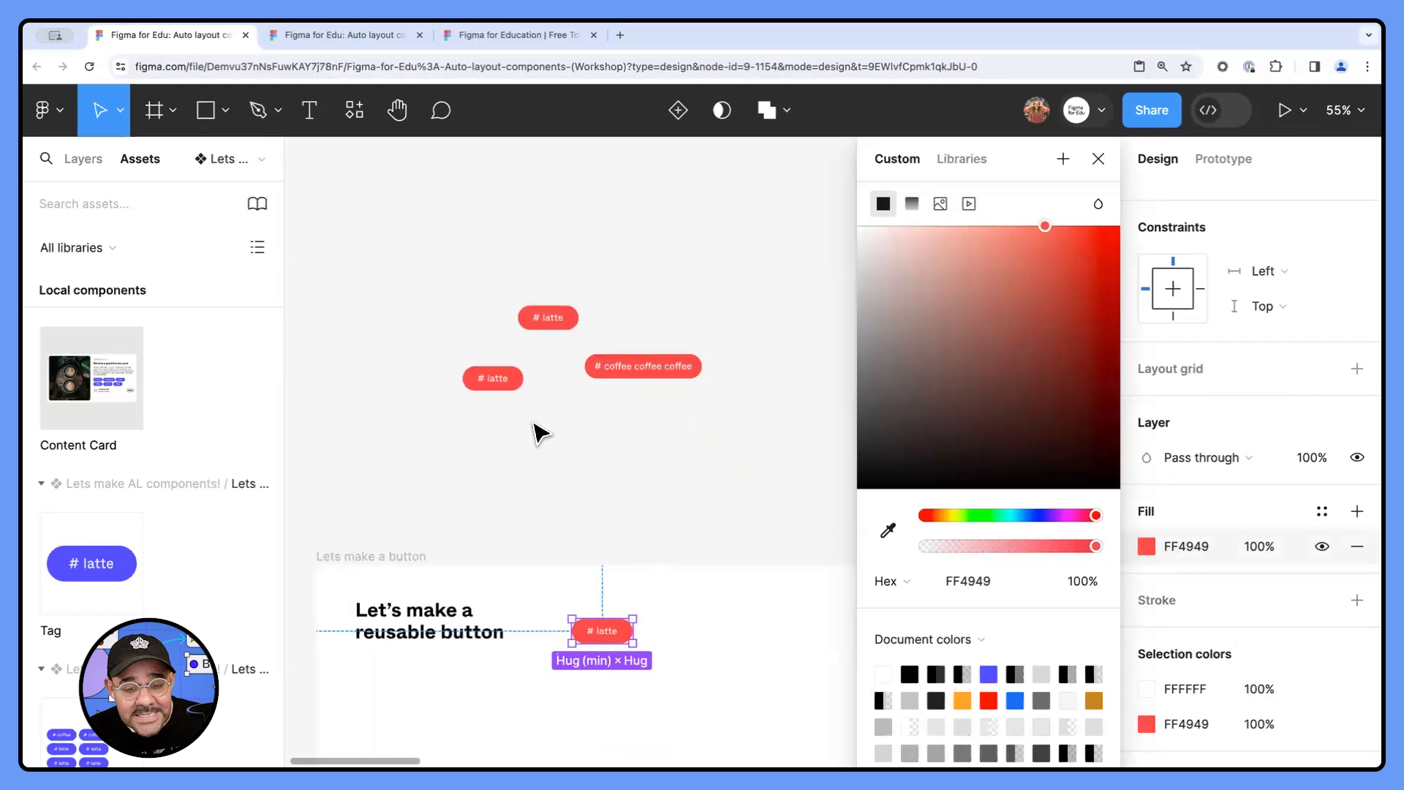
- Undo the red fill and move the main Tag component out of the frame, placing it beside its instances
key("ctrl+z")
key("ctrl+z")
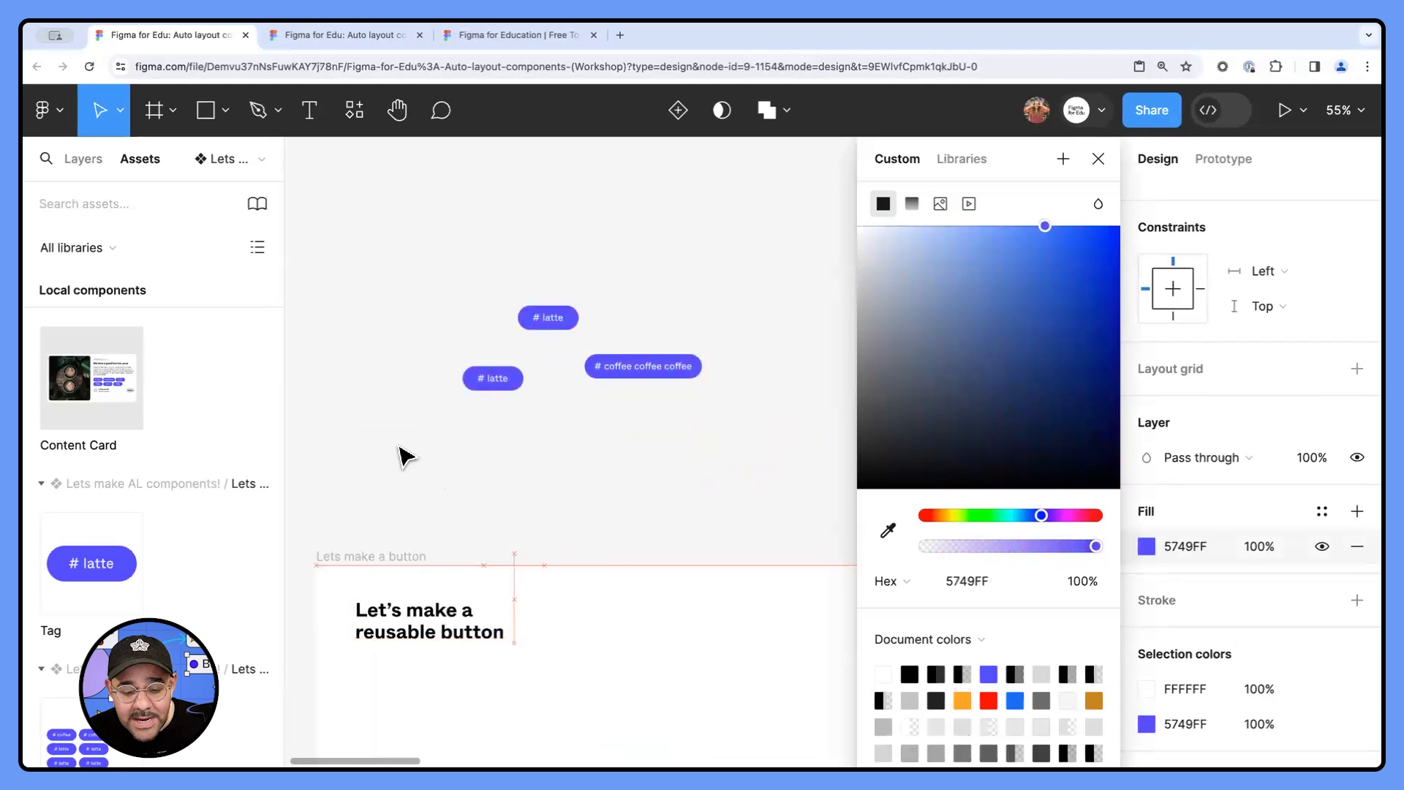
key("ctrl+shift+z")
scroll(405, 388, "up", 4)
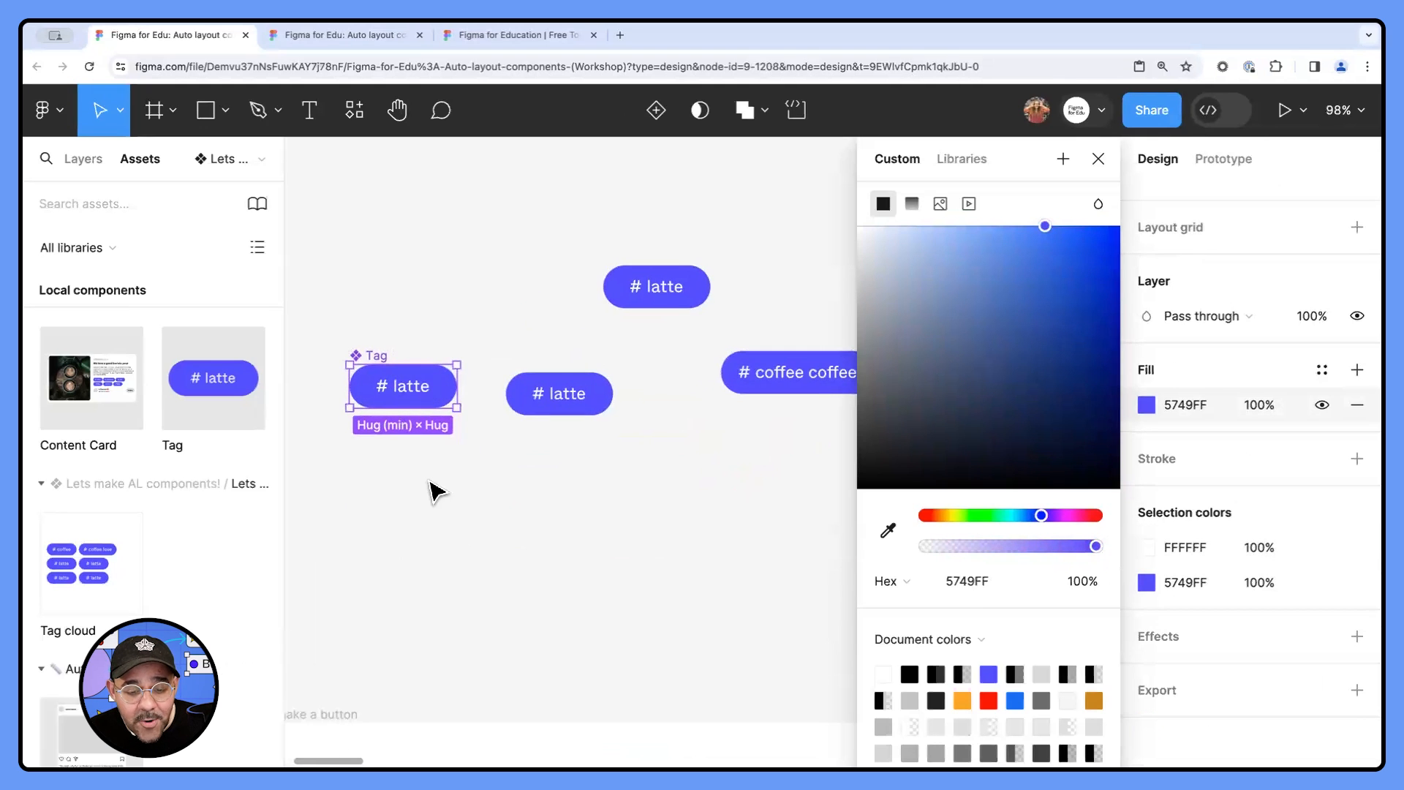
scroll(432, 487, "down", 3)
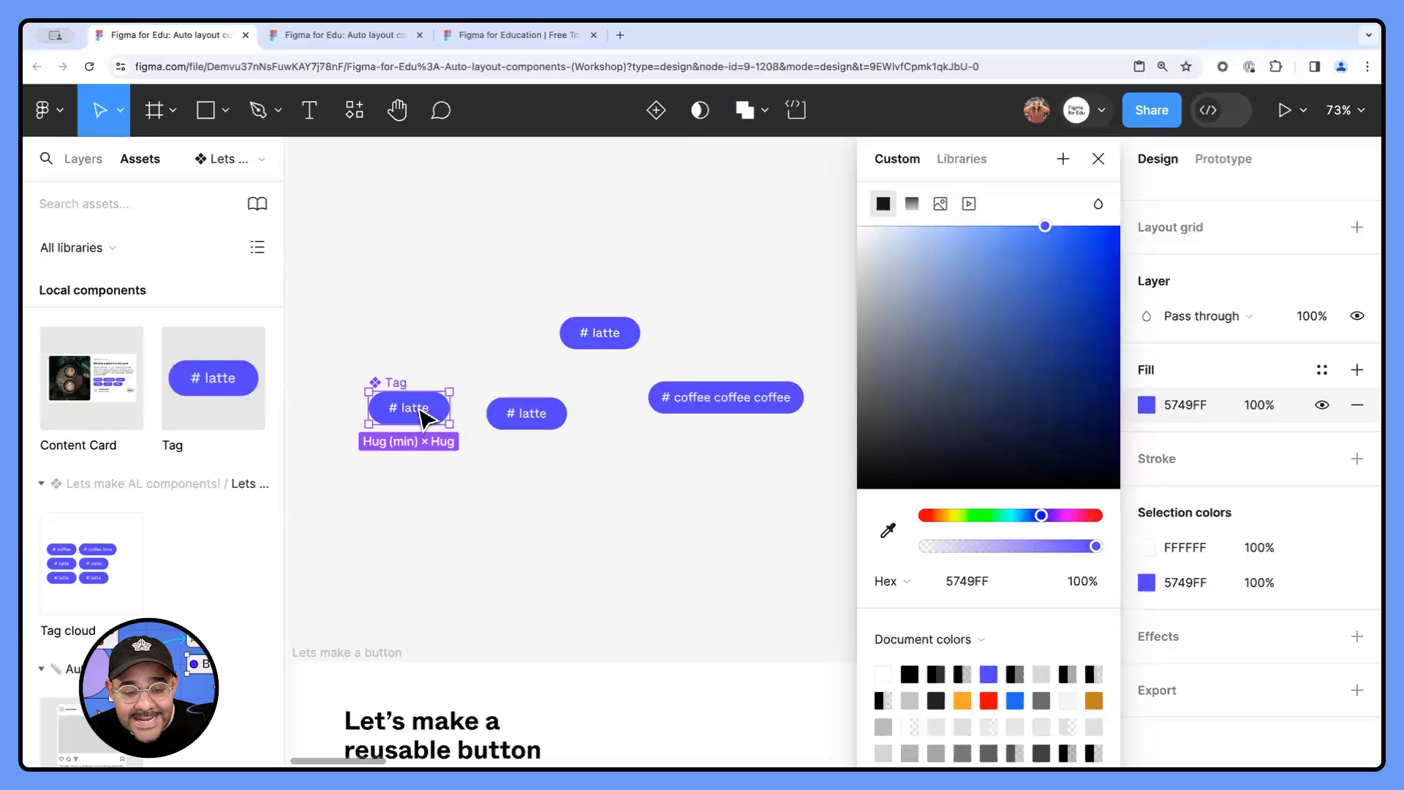
- Try a blue 1C17FF fill on the main Tag component's latte text, undo it, and select the coffee coffee coffee instance
double_click(422, 418)
scroll(1207, 615, "down", 2)
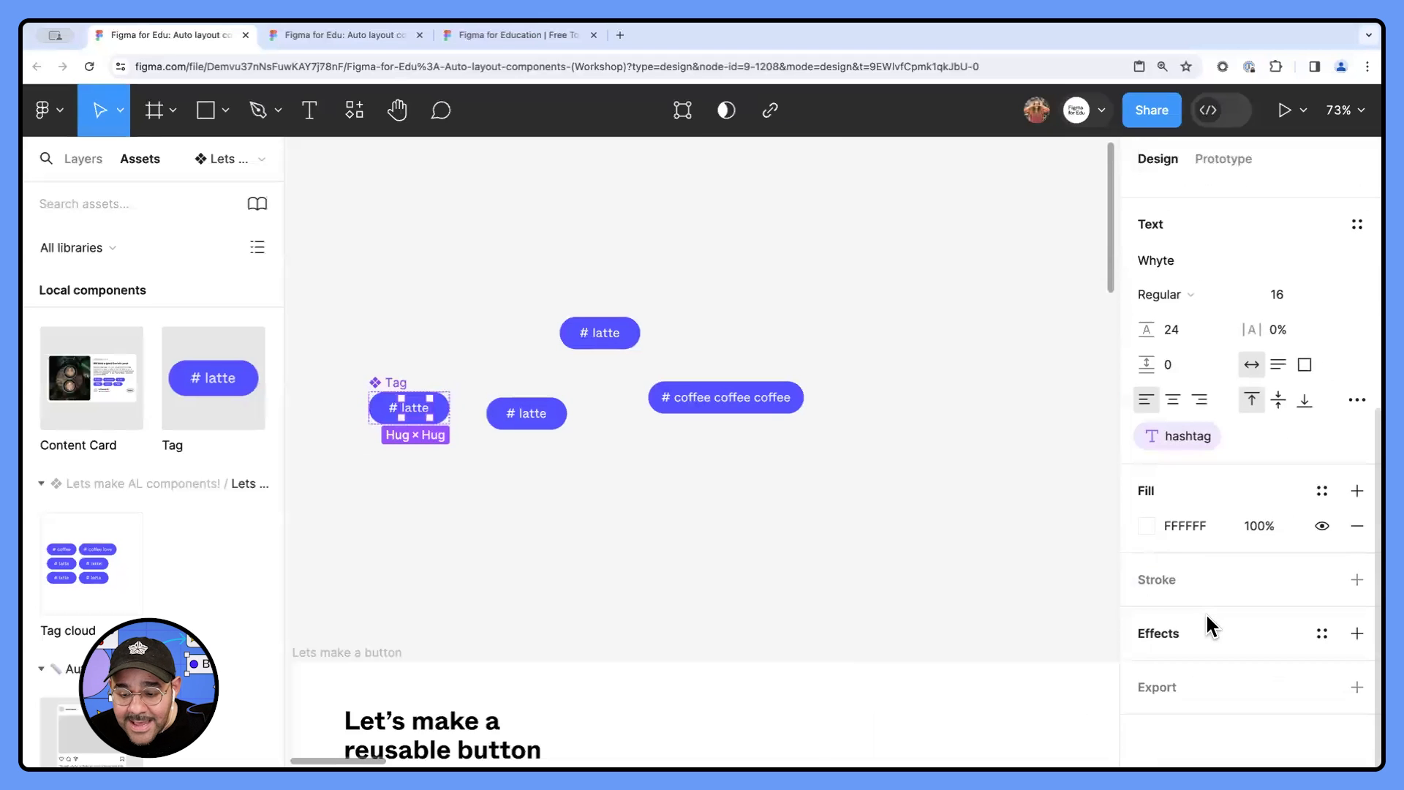
left_click(1144, 524)
left_click_drag(925, 515, 1039, 515)
left_click(1089, 226)
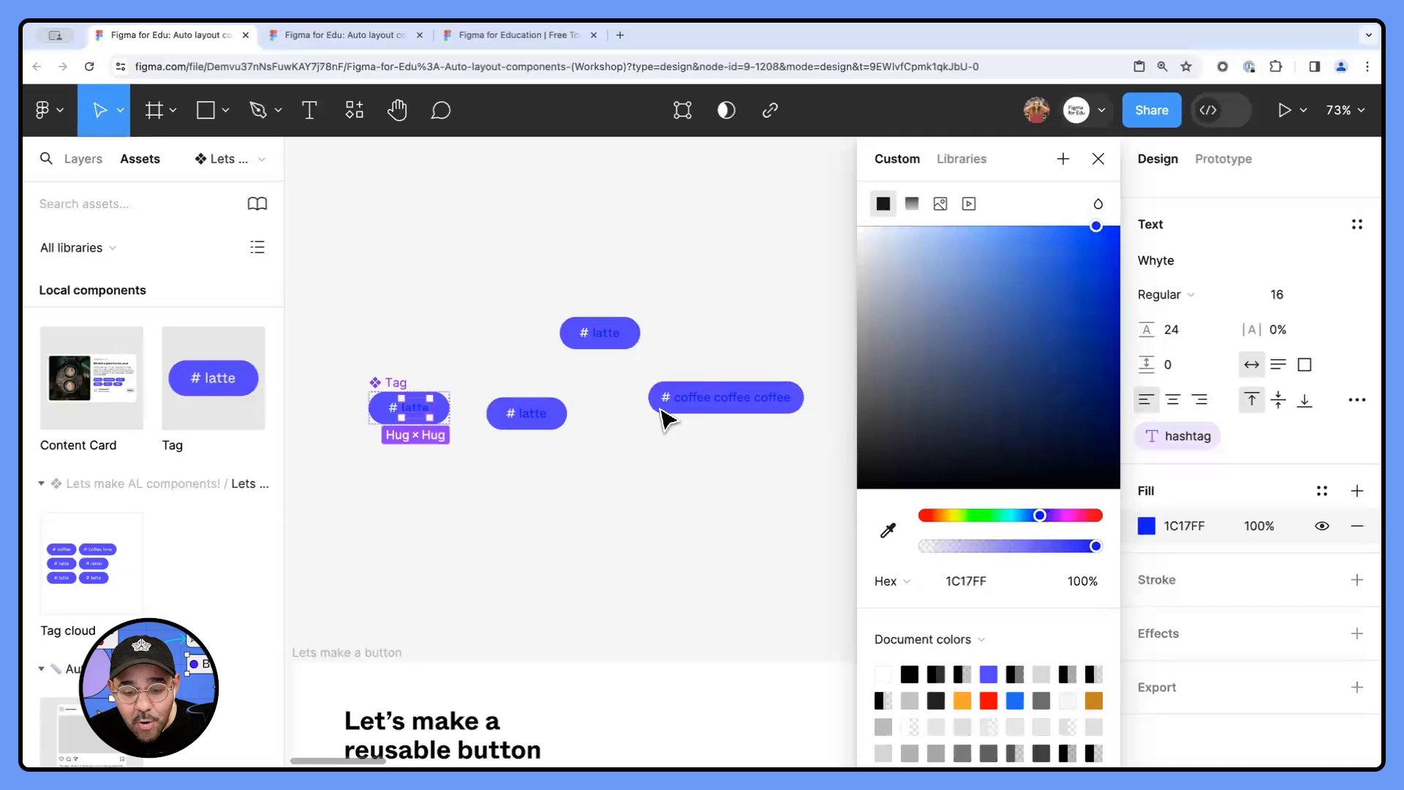
key("ctrl+z")
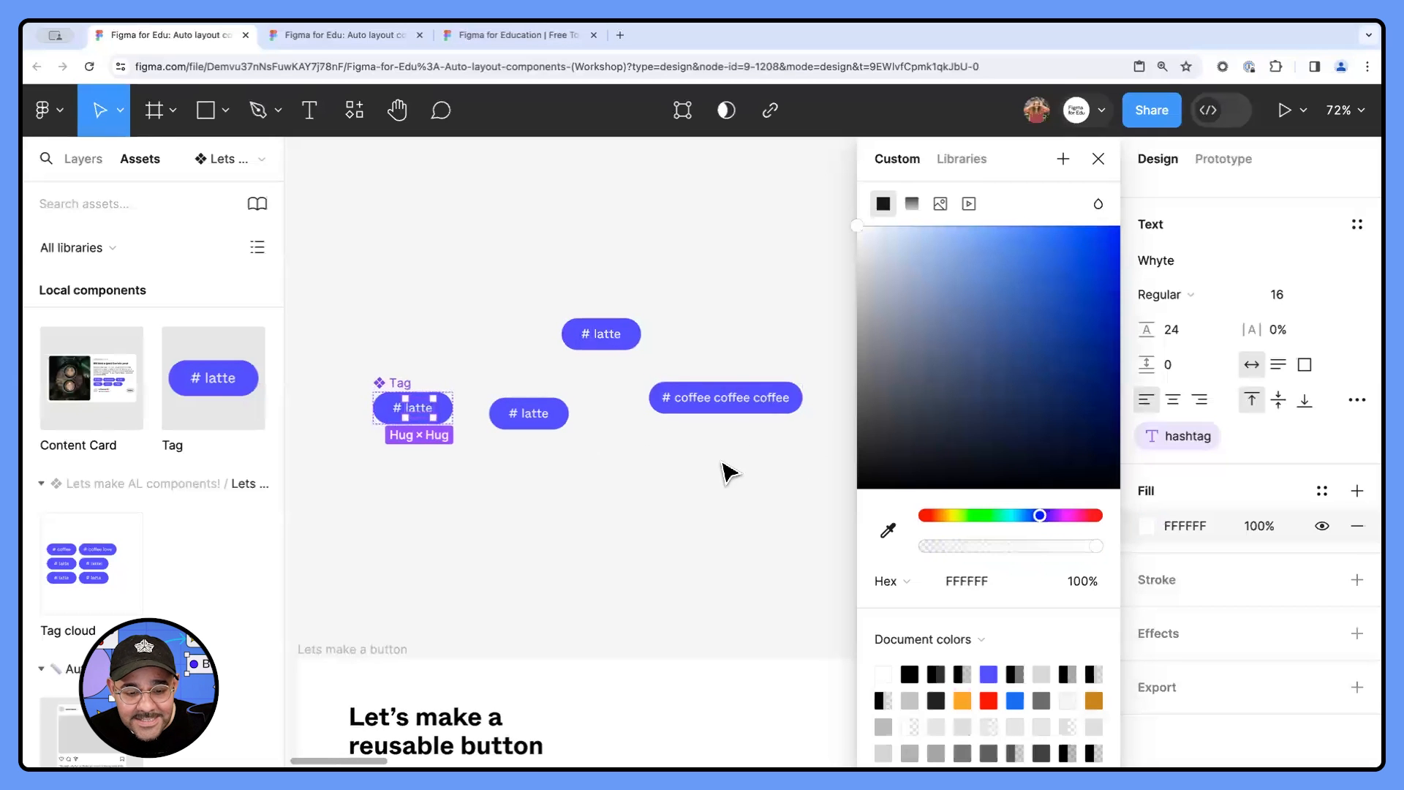
left_click(753, 472)
left_click(731, 406)
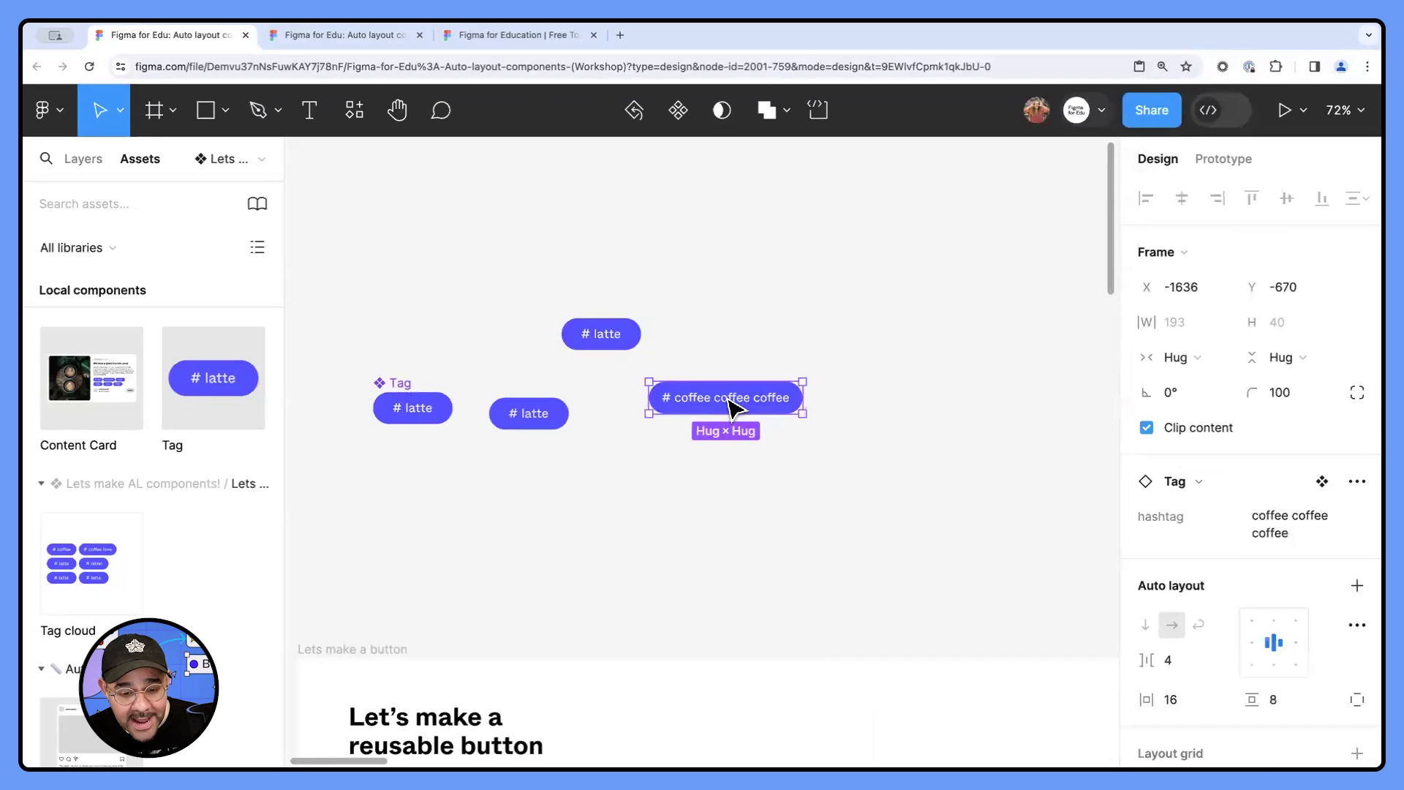
- Draw a right-pointing arrow about 63.5 × 44 with the Pen tool above the main Tag component and set its stroke weight to 5
scroll(733, 408, "up", 2)
key("p")
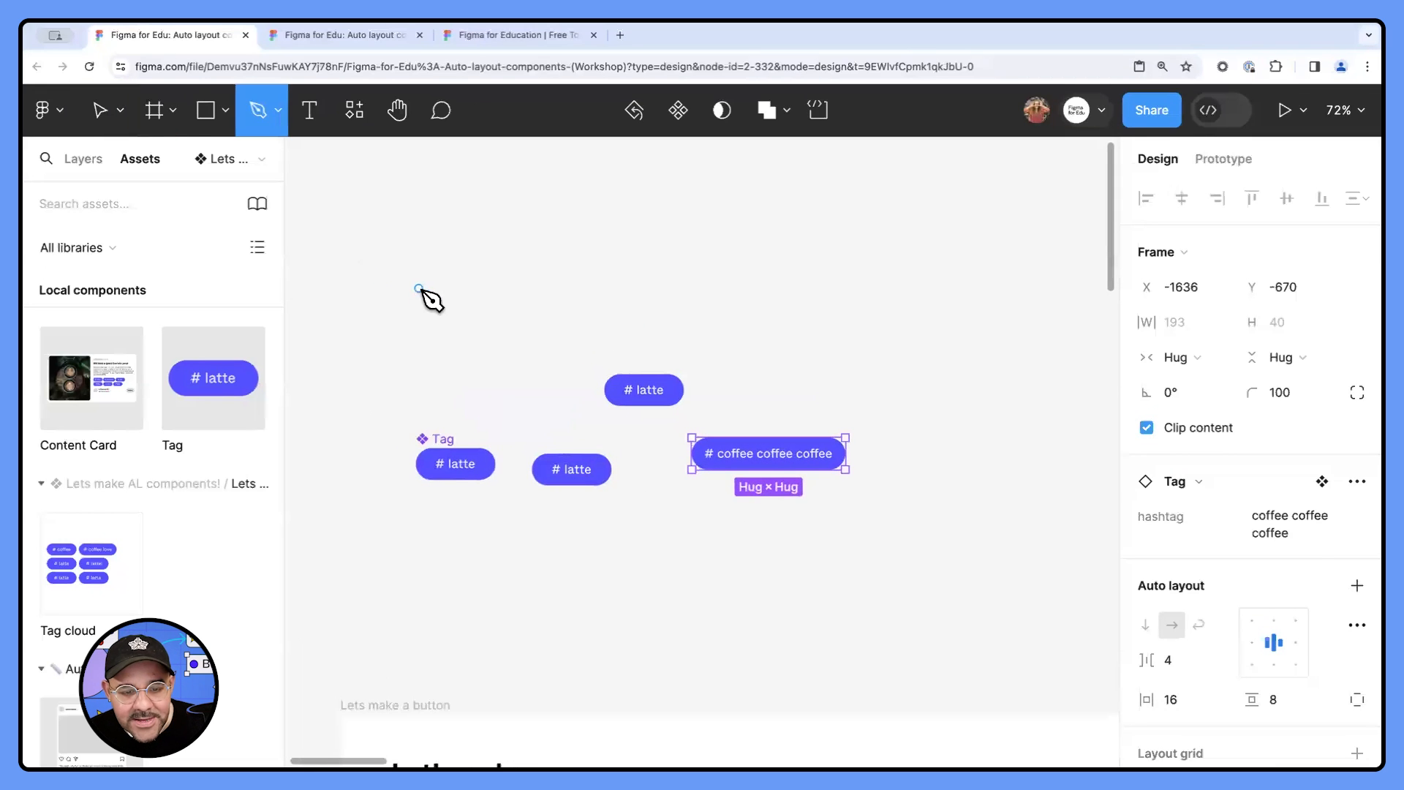
left_click(418, 288)
left_click(469, 288)
left_click(451, 270)
left_click(469, 289)
left_click(469, 288)
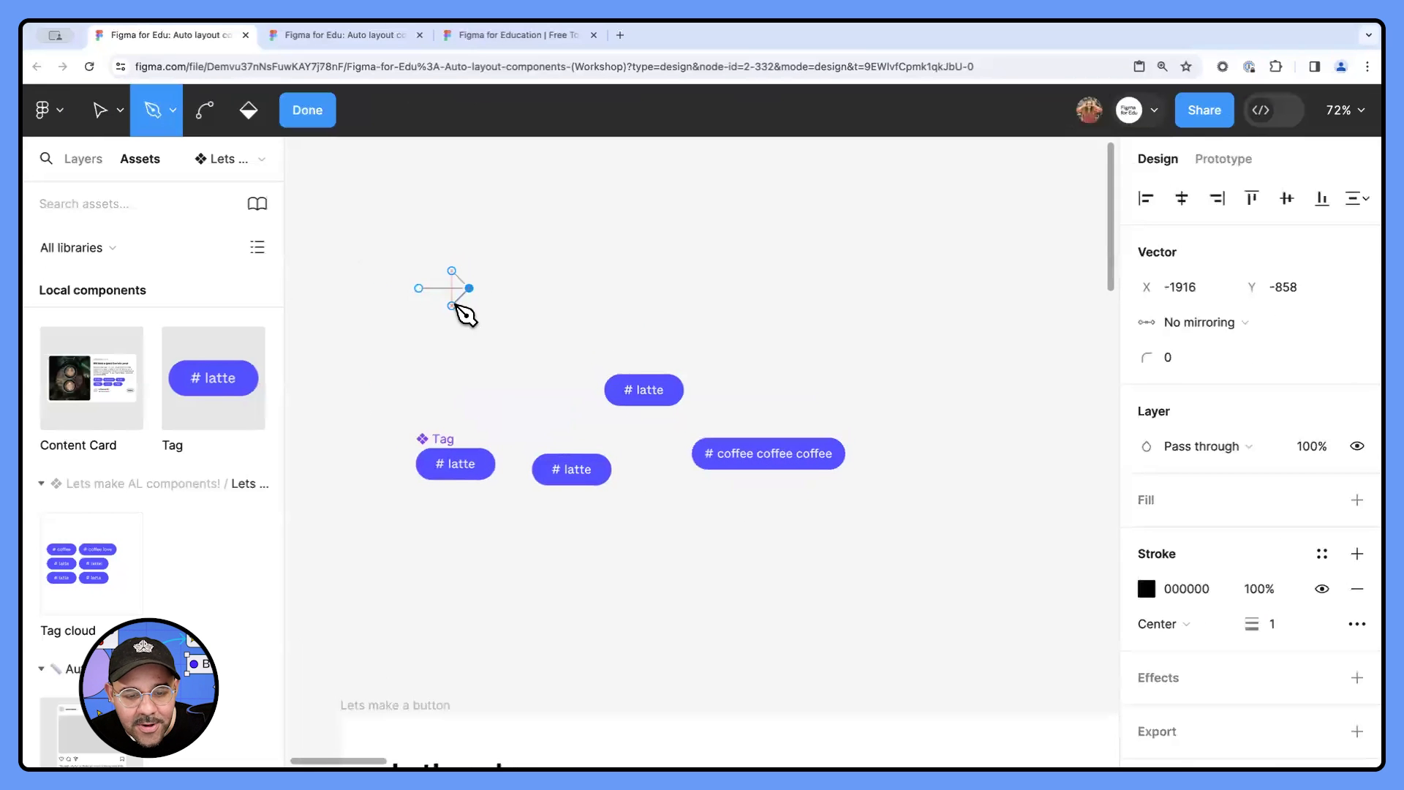
left_click(453, 306)
key("Escape")
left_click_drag(1247, 625, 1229, 627)
key("Escape")
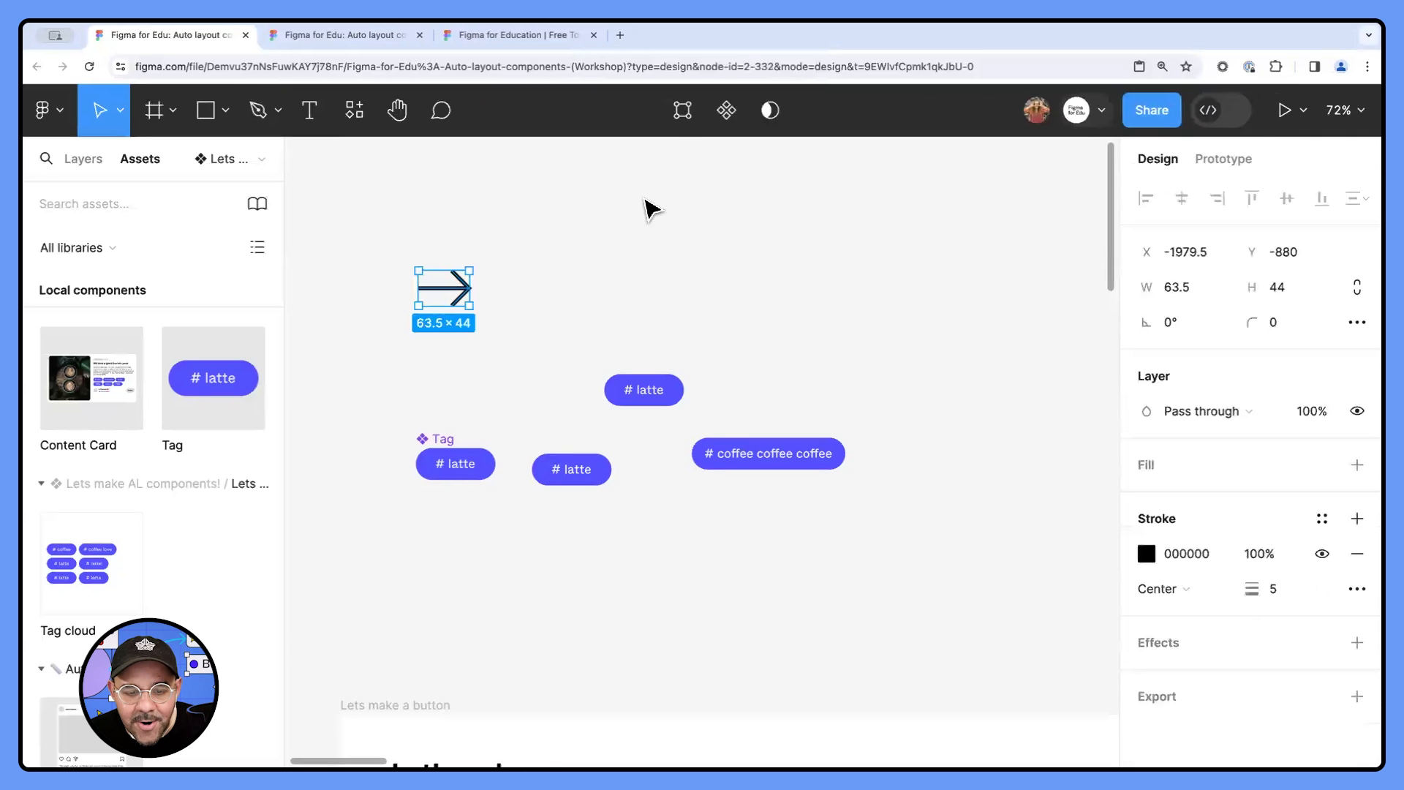
- Turn the arrow into a component and place four instances of it around the canvas
left_click(726, 110)
left_click_drag(442, 289, 630, 214)
left_click_drag(631, 214, 632, 333)
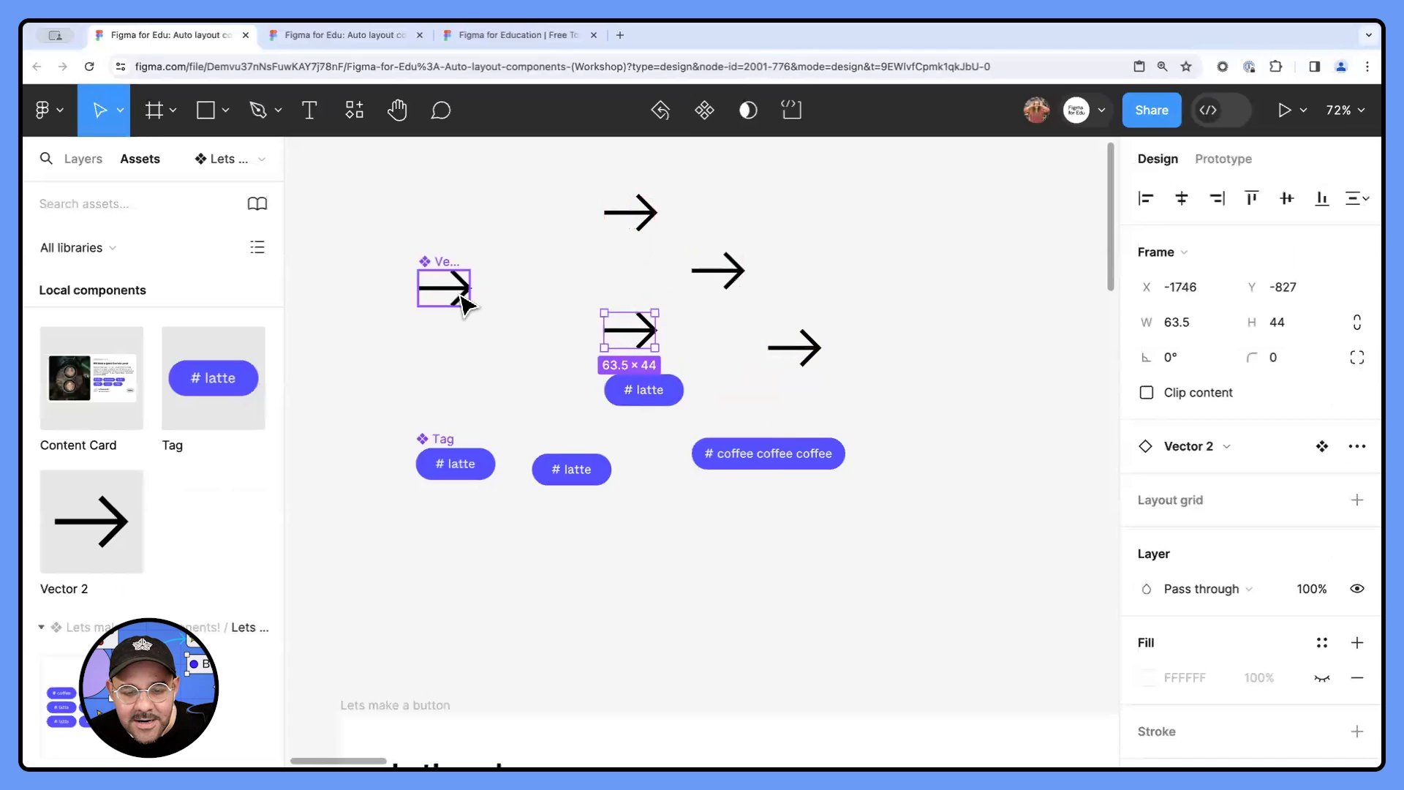
- Try moving the tip of the main arrow component outward and recolouring it, and undo both changes
double_click(461, 296)
double_click(460, 296)
mouse_move(470, 289)
left_mouse_down()
mouse_move(501, 288)
mouse_move(454, 292)
mouse_move(477, 294)
left_mouse_up()
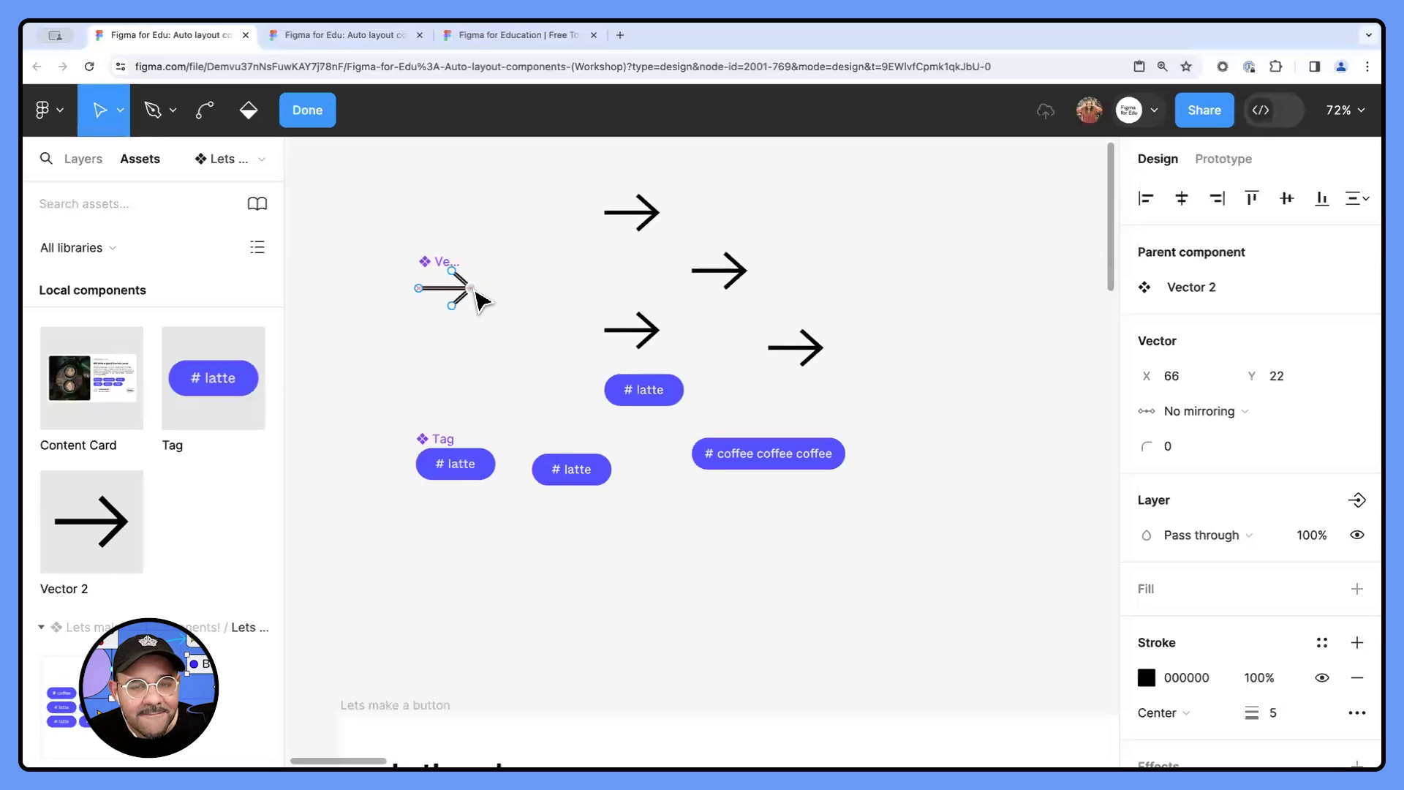
key("Escape")
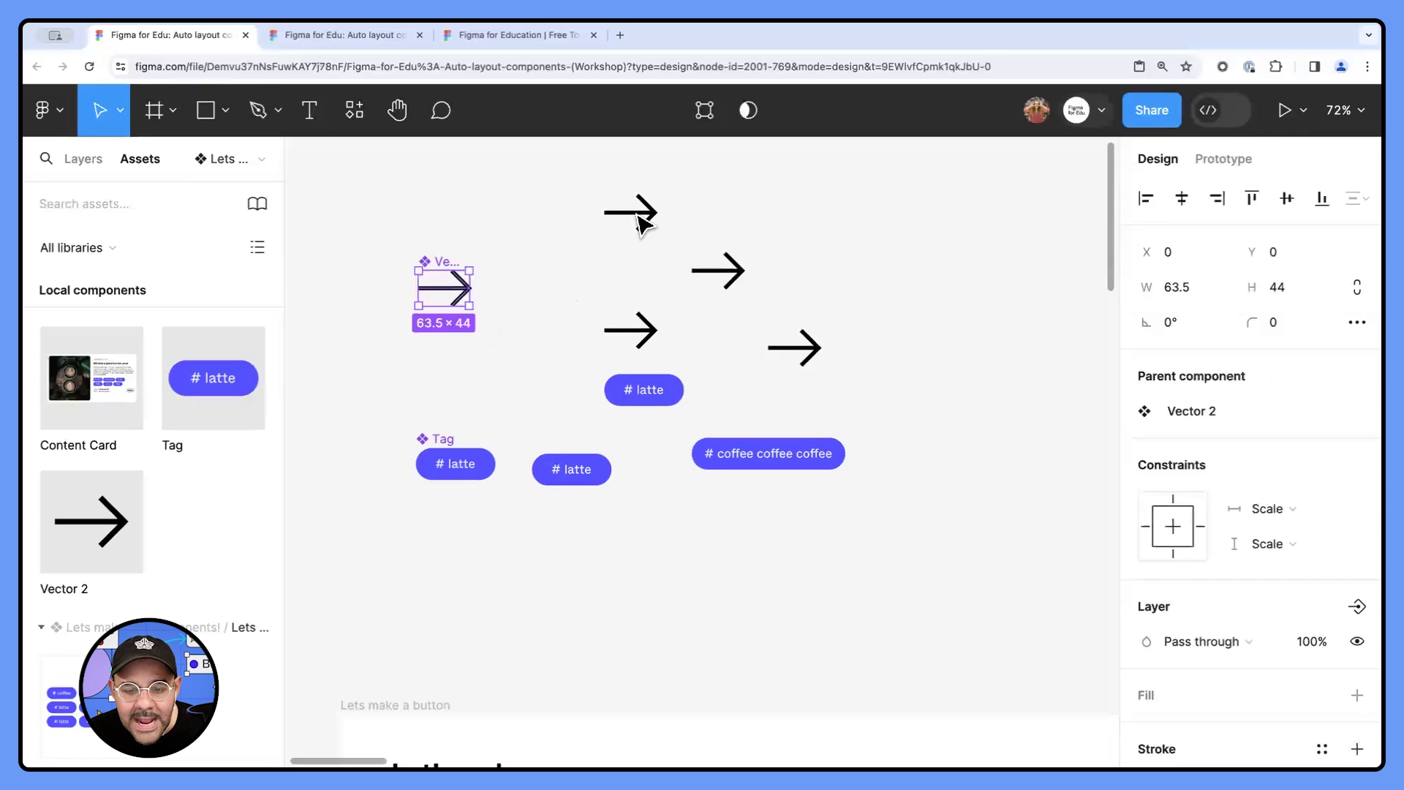
left_click(1148, 545)
left_click_drag(1084, 235, 1092, 225)
key("ctrl+z")
- Override the topmost arrow instance's colour with red FC2727
left_click(631, 212)
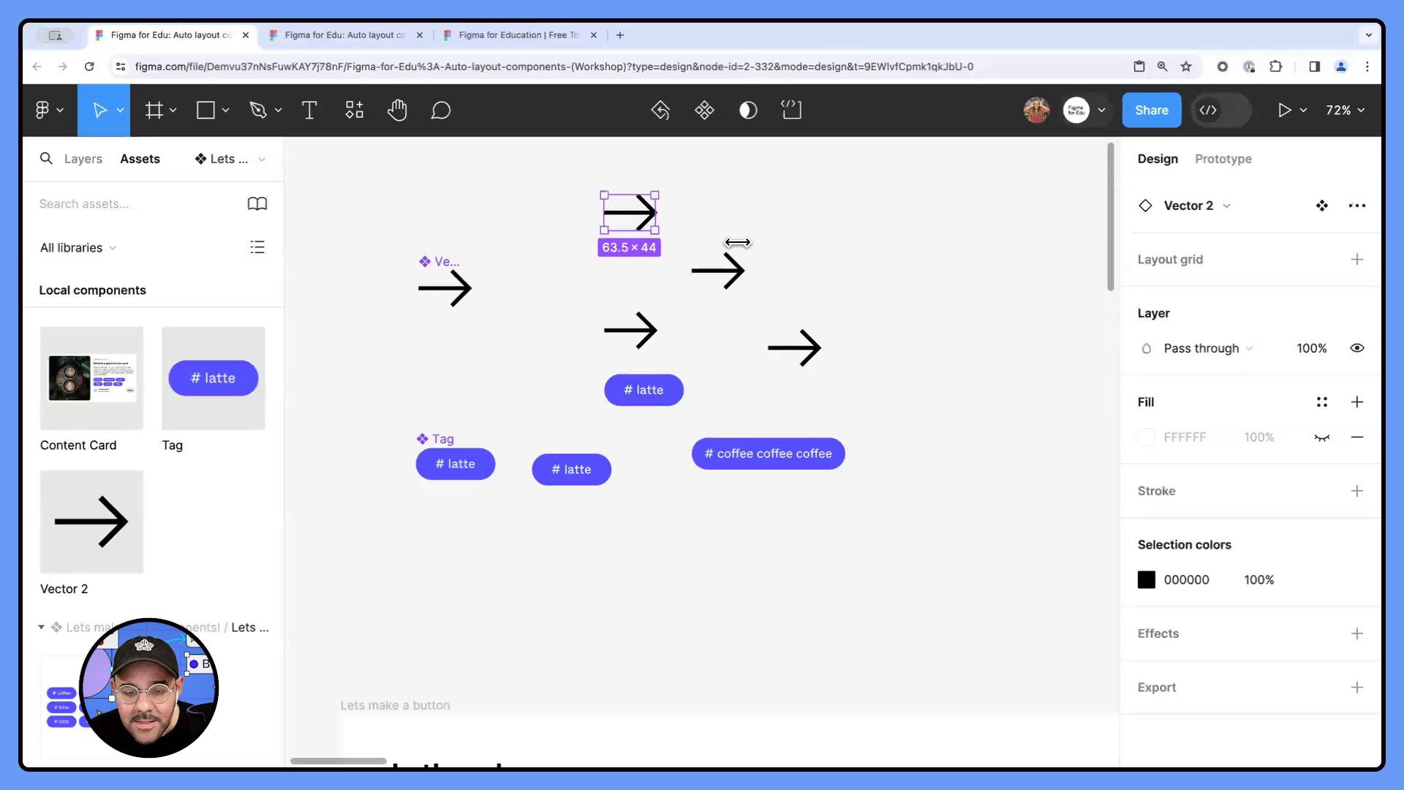
left_click(1147, 579)
left_click(1077, 234)
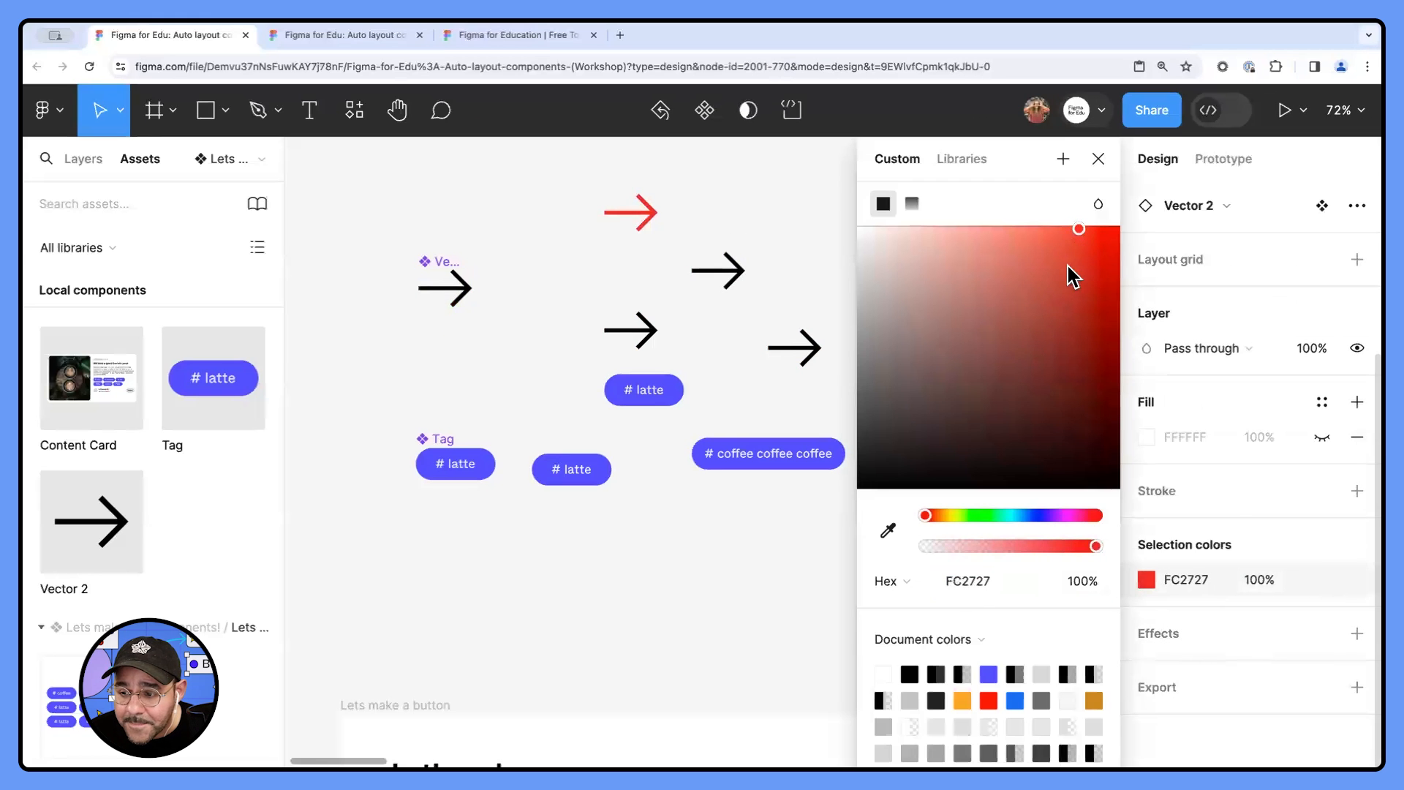
left_click(1099, 159)
left_click(832, 304)
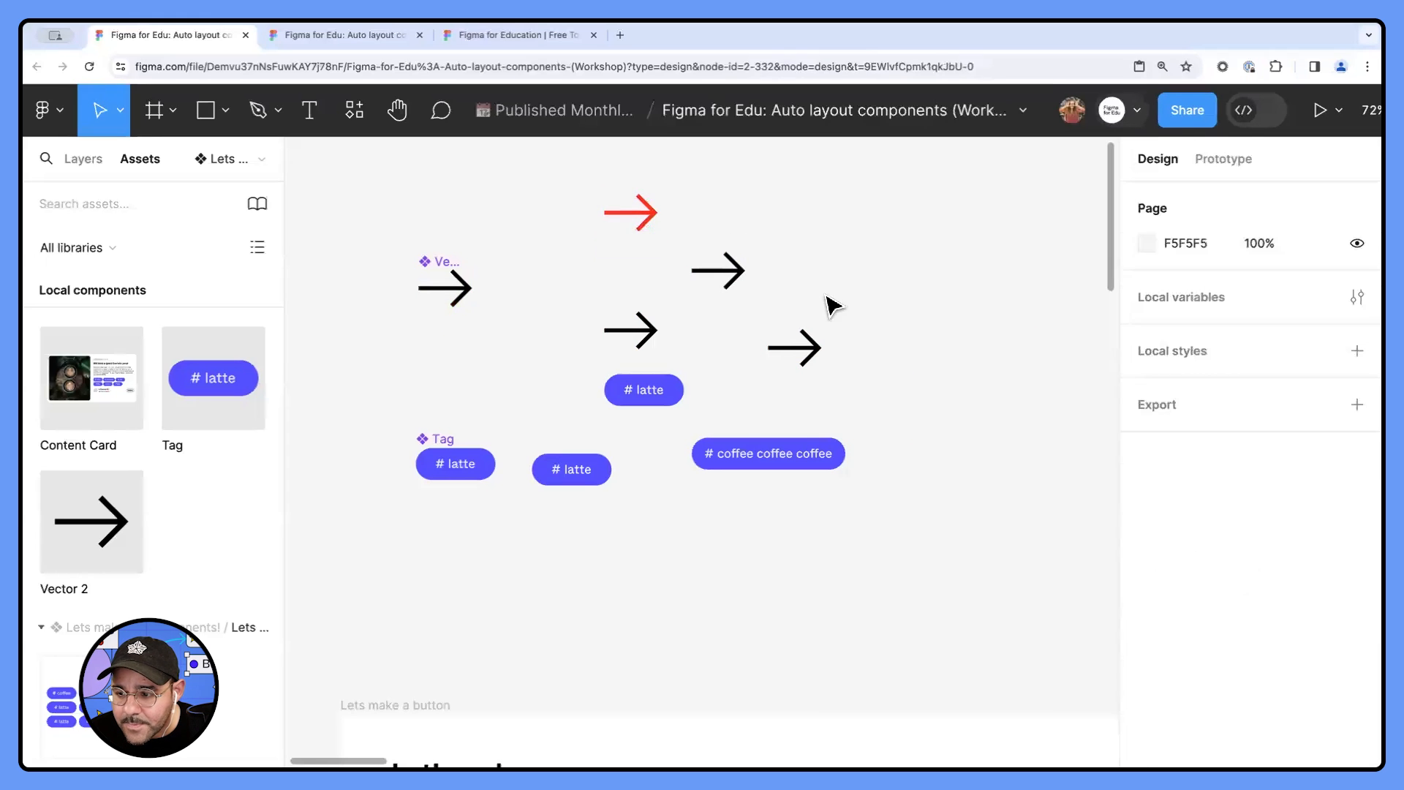
- Override the rightmost arrow instance's colour with blue 1666FF
left_click(795, 347)
scroll(1192, 624, "down", 3)
left_click(1145, 656)
left_click(1030, 516)
left_click_drag(1066, 327, 1098, 224)
left_click(1097, 159)
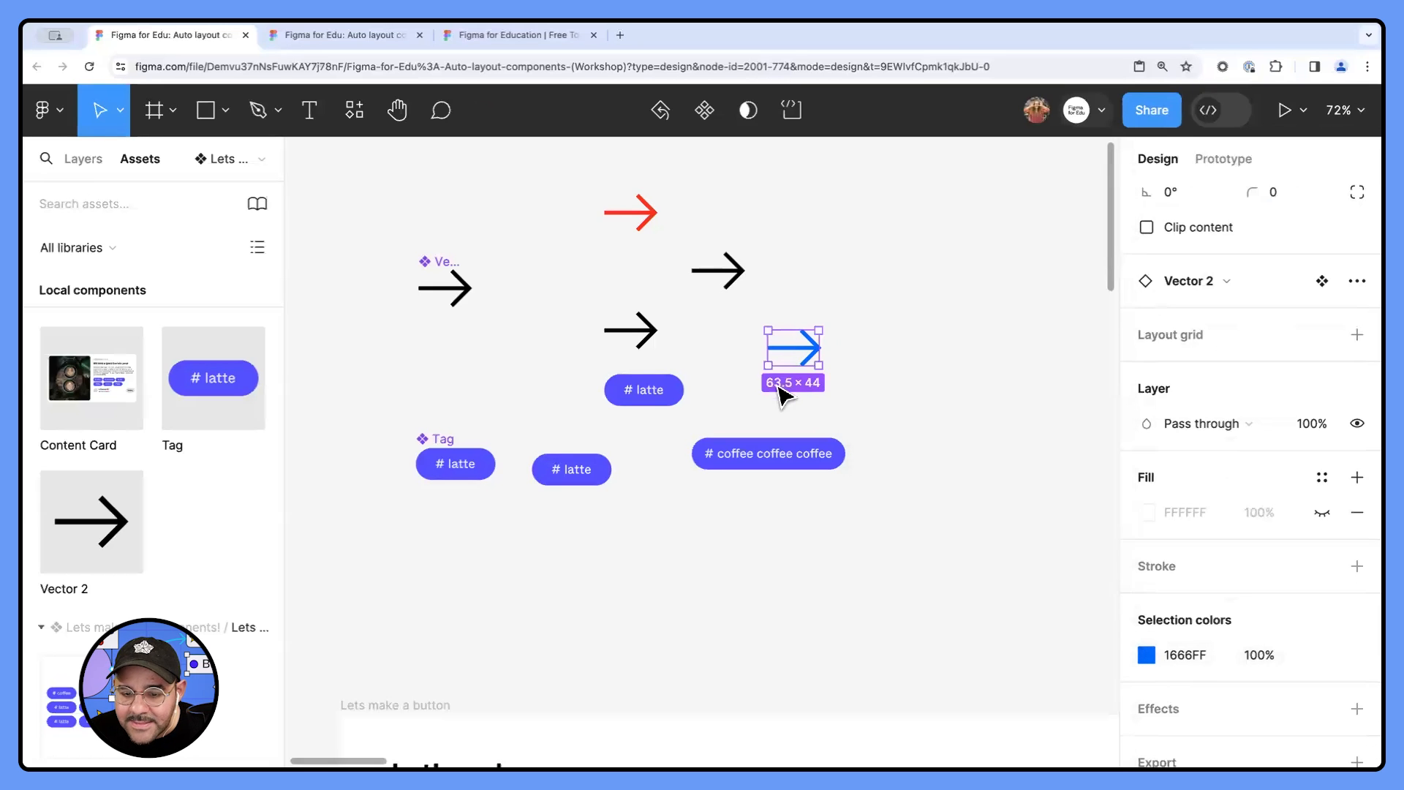
- Stretch the main arrow component's tip point to X 82.5, and undo the change
double_click(466, 296)
double_click(467, 296)
mouse_move(469, 292)
left_mouse_down()
mouse_move(492, 307)
mouse_move(484, 290)
left_mouse_up()
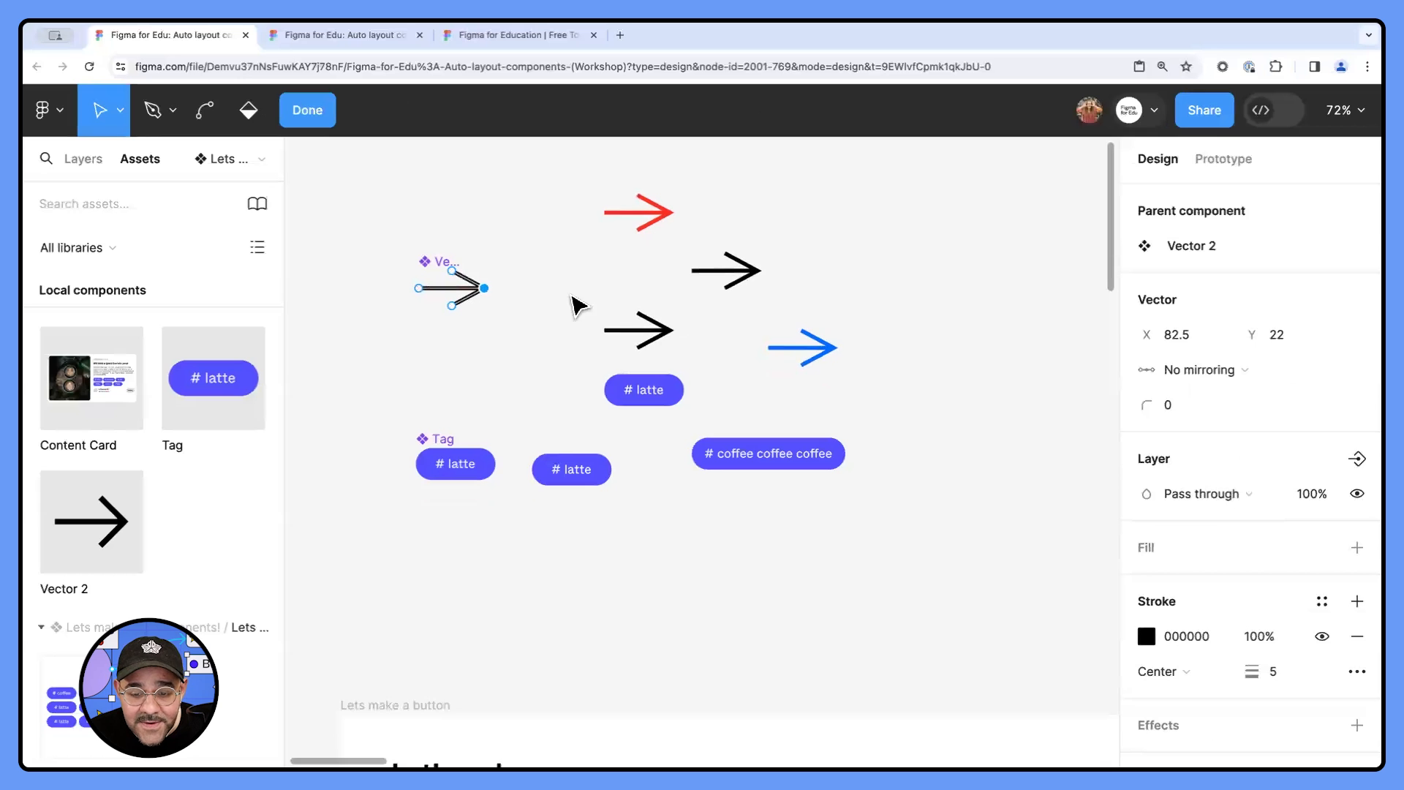
key("ctrl+z")
- Delete the arrow component, its instances and the three Tag instances from the canvas
left_click_drag(393, 188, 971, 422)
left_click(870, 332)
key("Escape")
key("Escape")
key("Delete")
left_click_drag(962, 374, 535, 512)
key("Delete")
- Move the main Tag component back into the Lets make a button frame, beside the heading at X 382, Y 84
scroll(623, 535, "down", 2)
scroll(622, 534, "down", 3)
left_click_drag(472, 225, 629, 346)
scroll(693, 586, "up", 5)
scroll(702, 491, "down", 4)
scroll(661, 339, "down", 2)
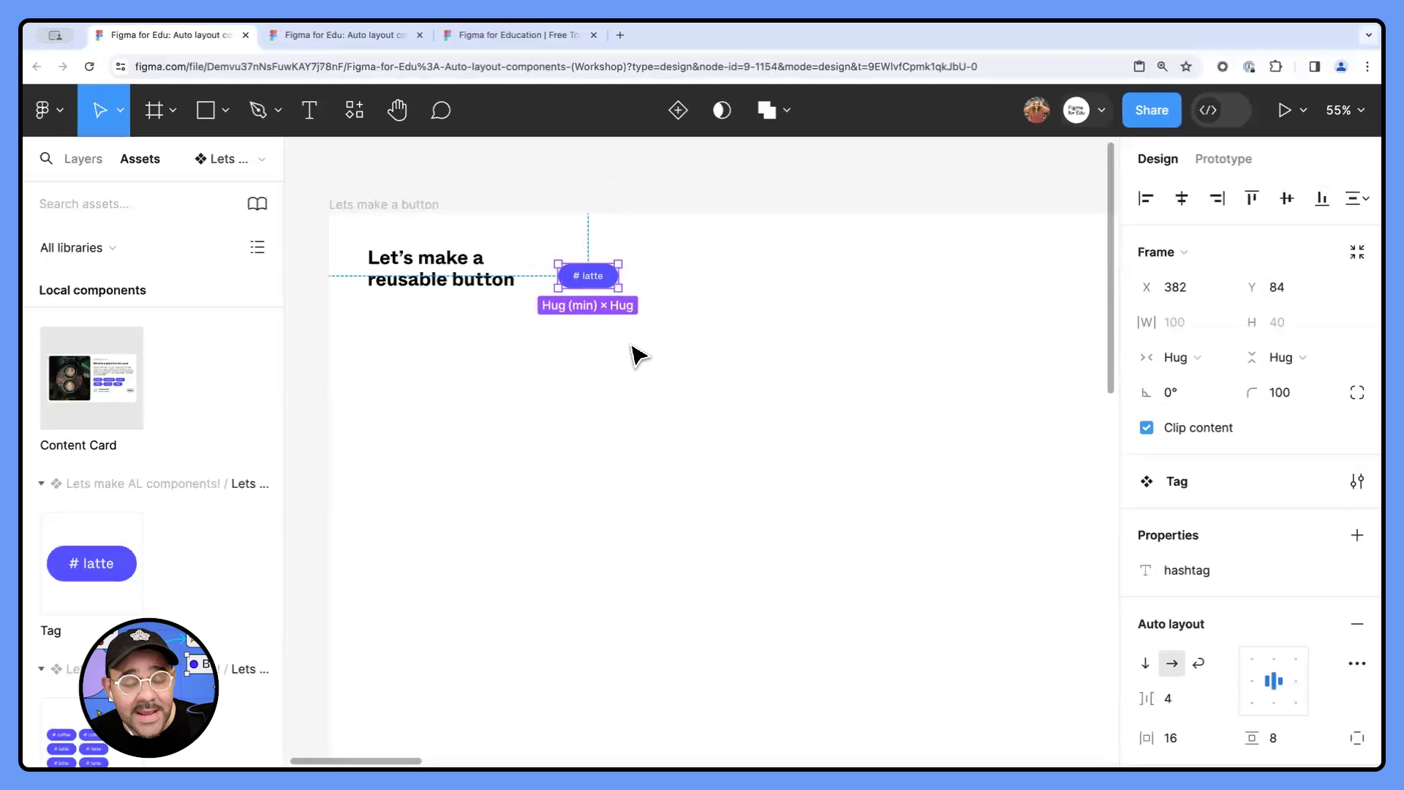
scroll(636, 338, "up", 4)
scroll(611, 382, "down", 1)
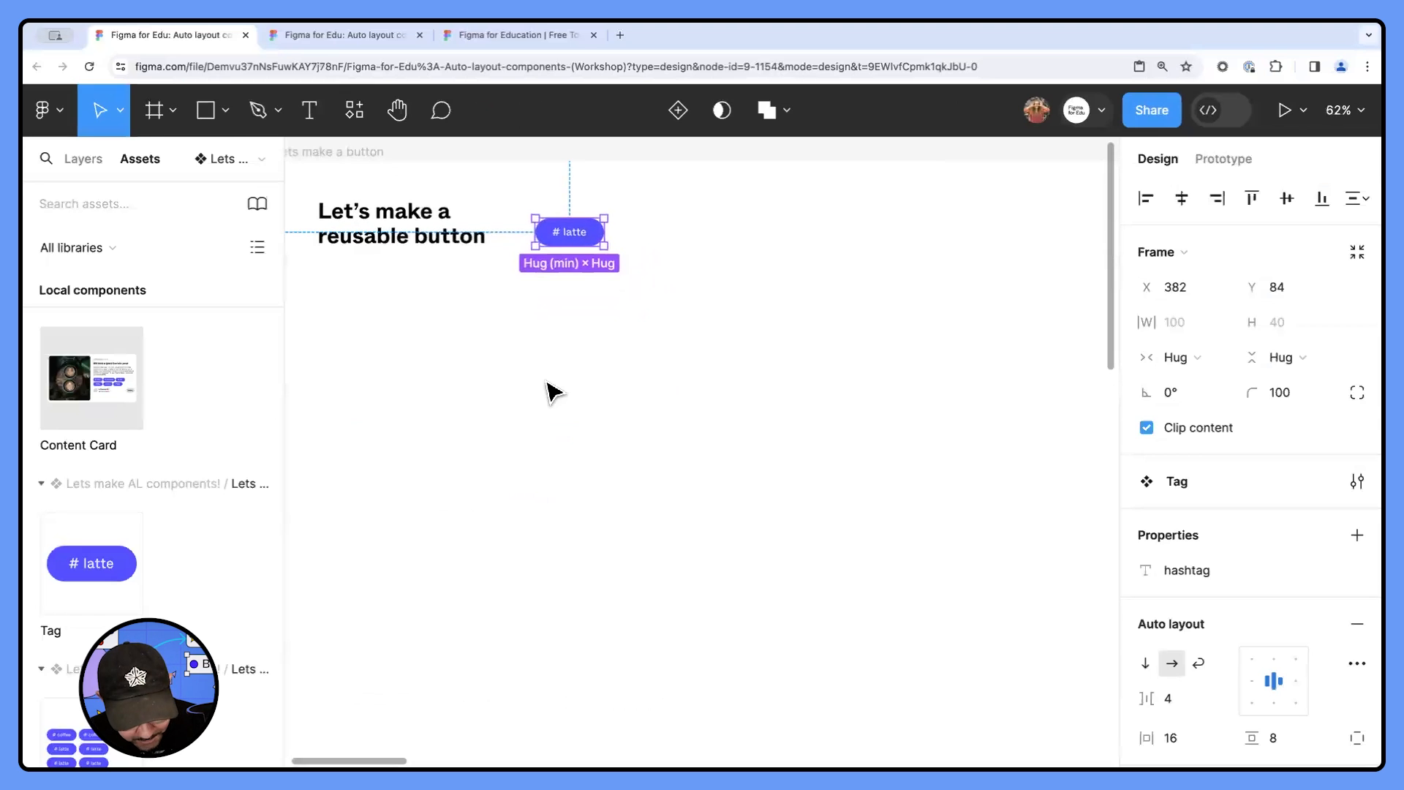
- Draw a rectangle about 162 × 57 below the Tag component in the Lets make a button frame
key("r")
left_click_drag(493, 405, 597, 448)
scroll(516, 438, "up", 2)
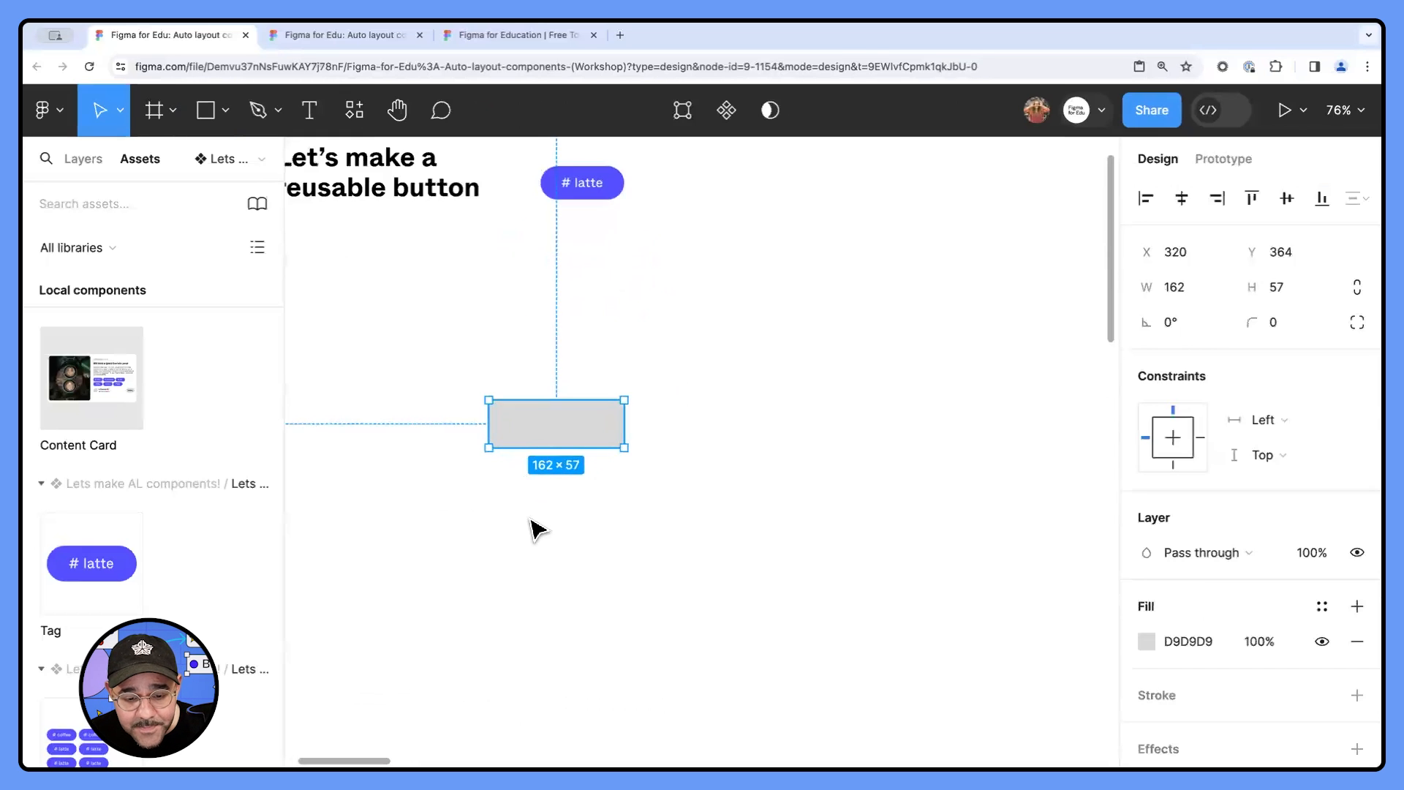
left_click(537, 528)
- Add the text latte and place it on the rectangle, slightly right of its centre
scroll(517, 495, "up", 1)
scroll(542, 499, "up", 2)
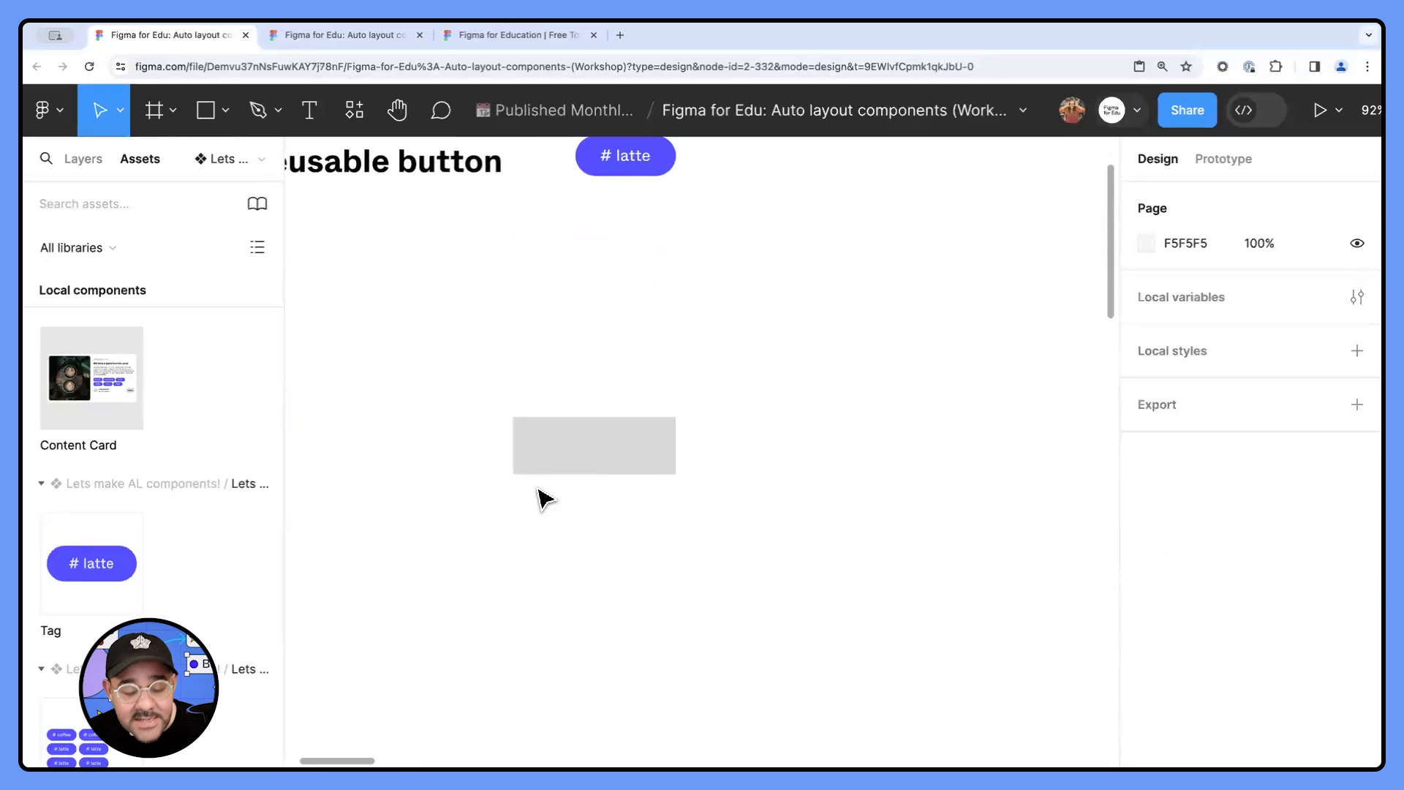
key("t")
left_click(568, 465)
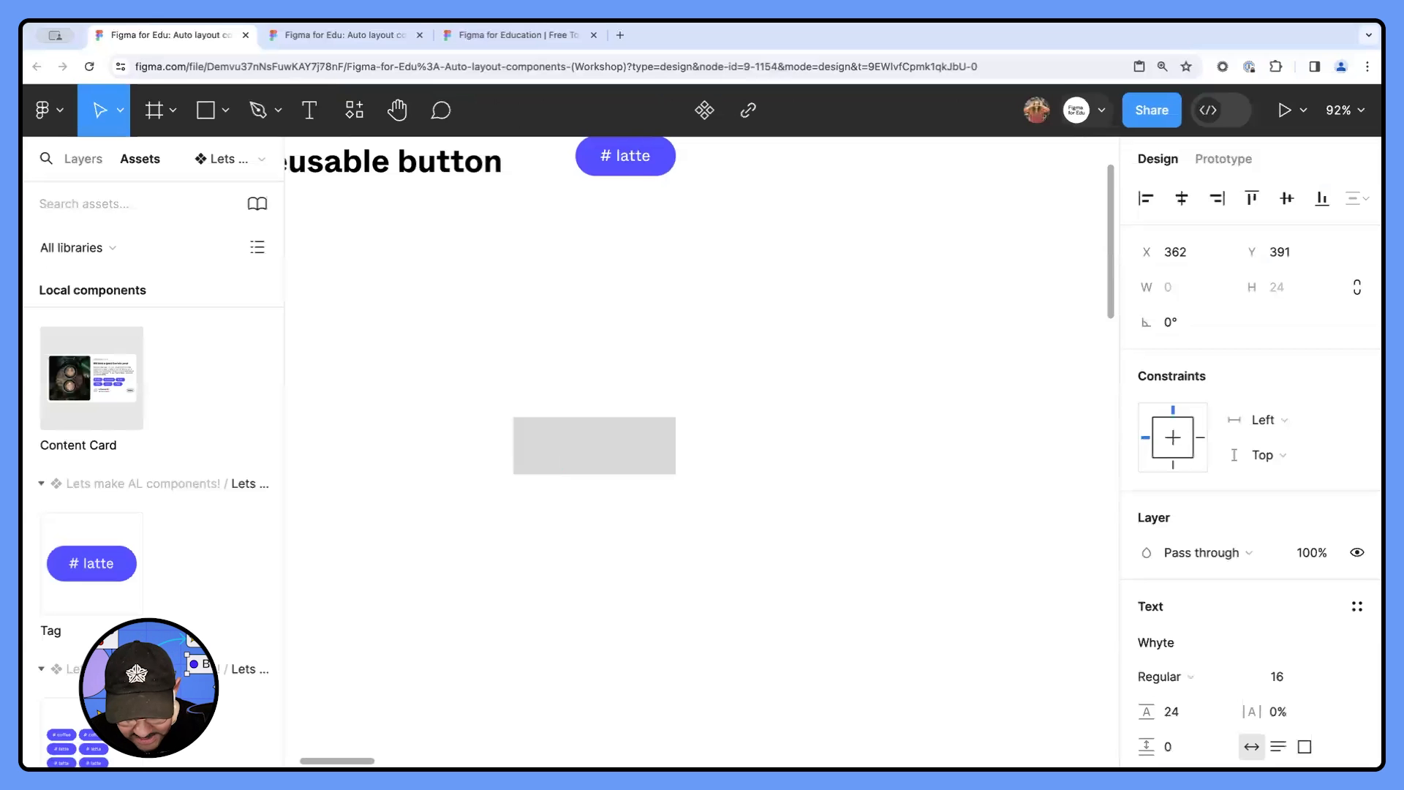
left_click(583, 568)
left_click(582, 567)
scroll(560, 500, "up", 4)
left_click_drag(573, 441, 632, 432)
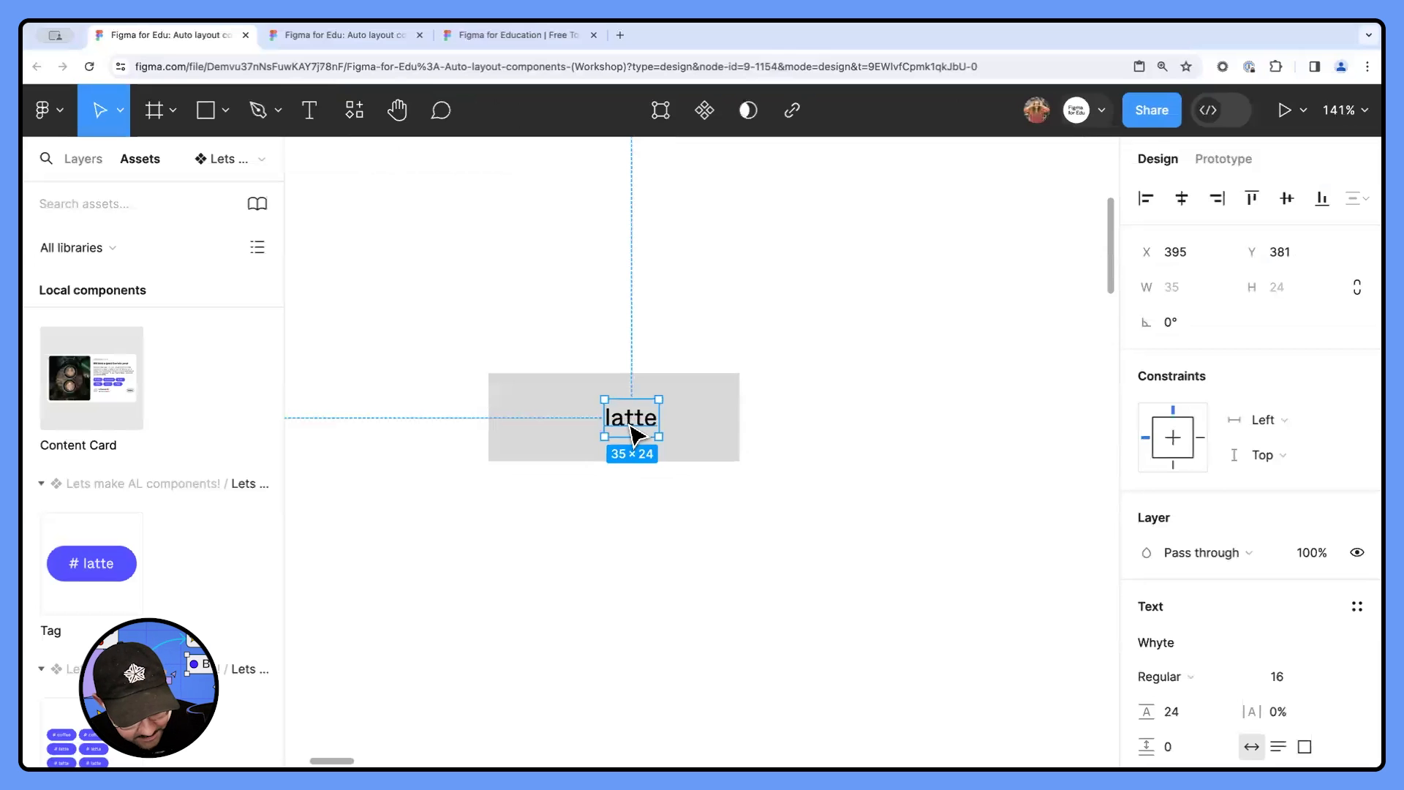
- Duplicate the latte text to its left, change the copy to #, and move it close to latte
left_click_drag(633, 433, 573, 424)
double_click(573, 421)
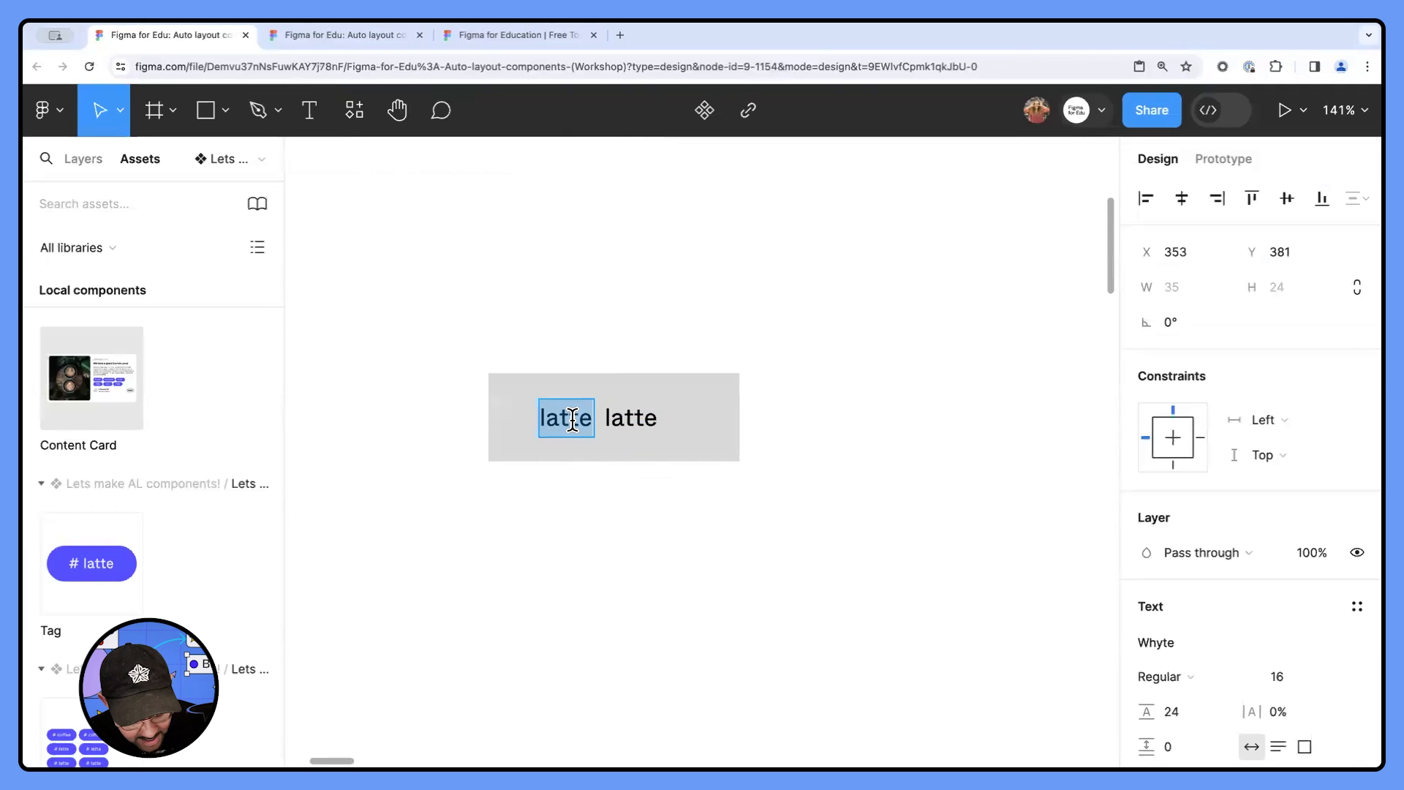
type("#")
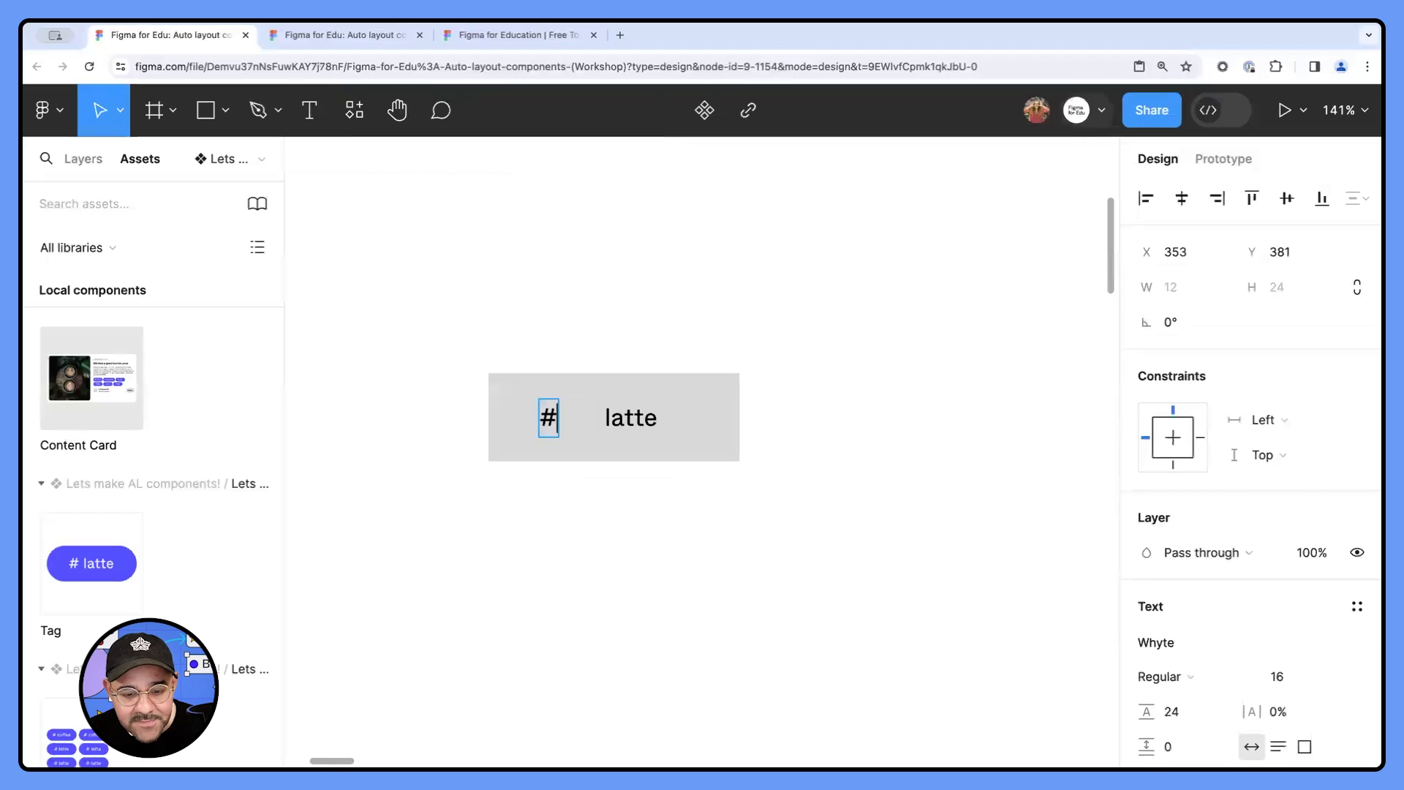
left_click(594, 491)
left_click(595, 490)
left_click_drag(552, 431, 589, 432)
left_click(623, 549)
- Examine the separate # and latte text layers and the rectangle behind them
left_click(638, 431)
left_click(592, 424)
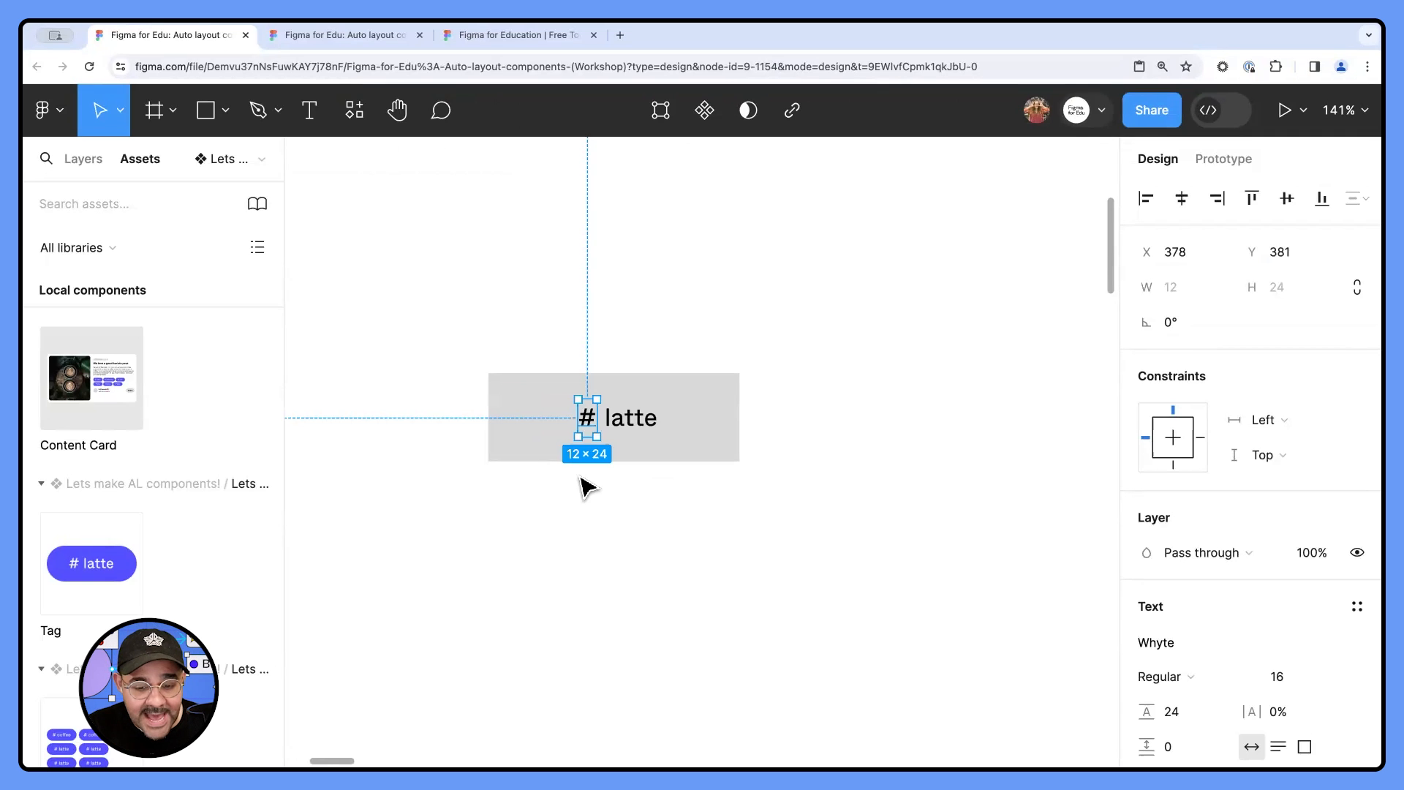
left_click(641, 434)
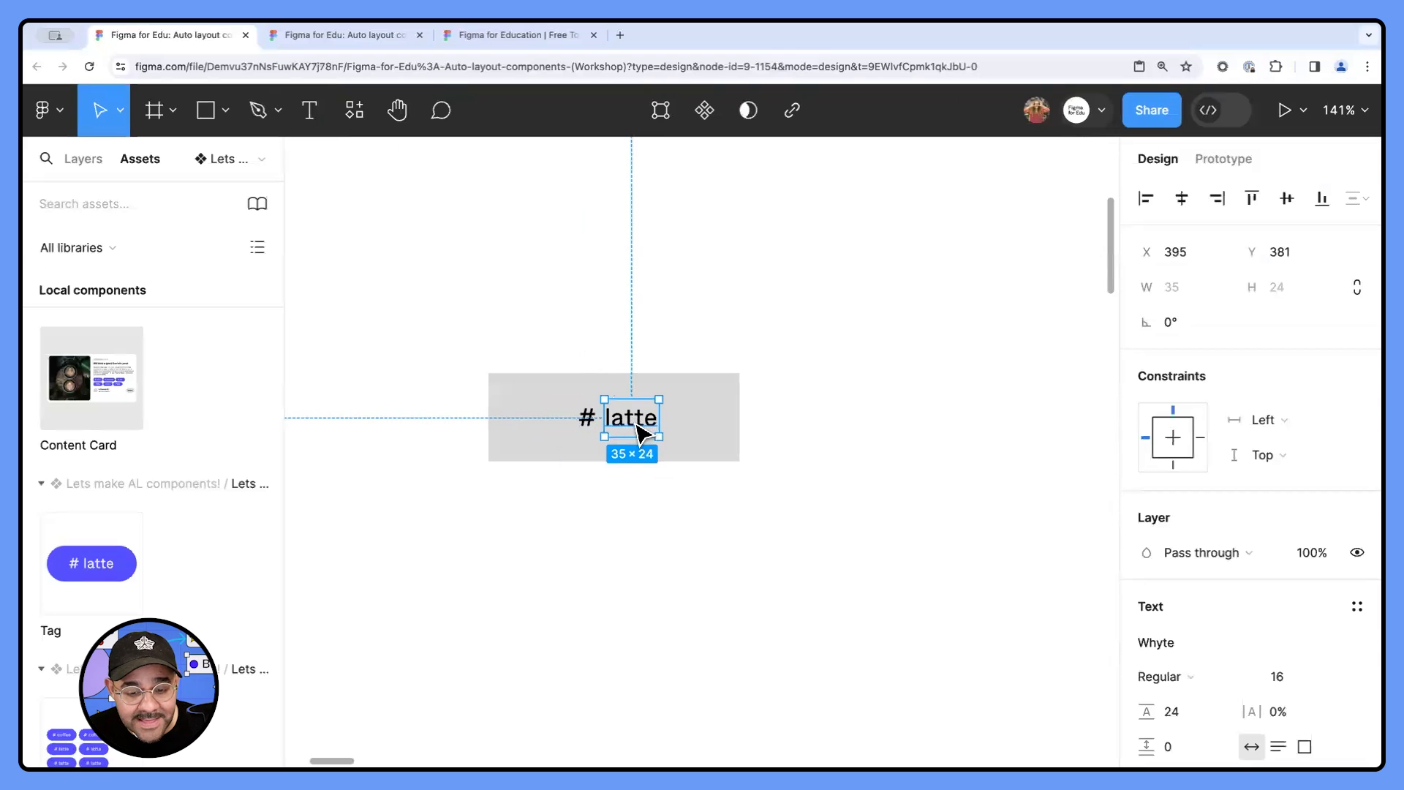
left_click(594, 558)
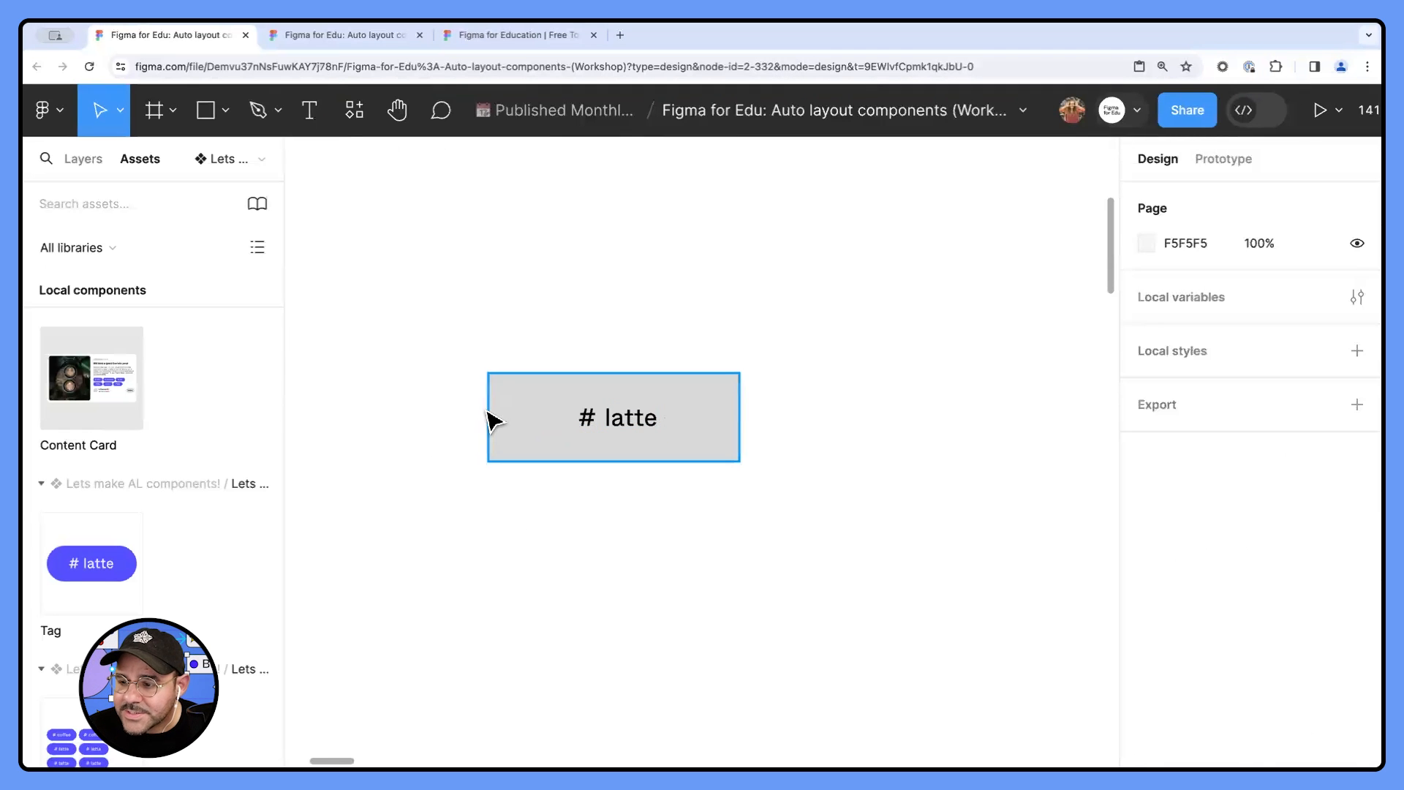
left_click_drag(462, 341, 802, 514)
left_click(610, 509)
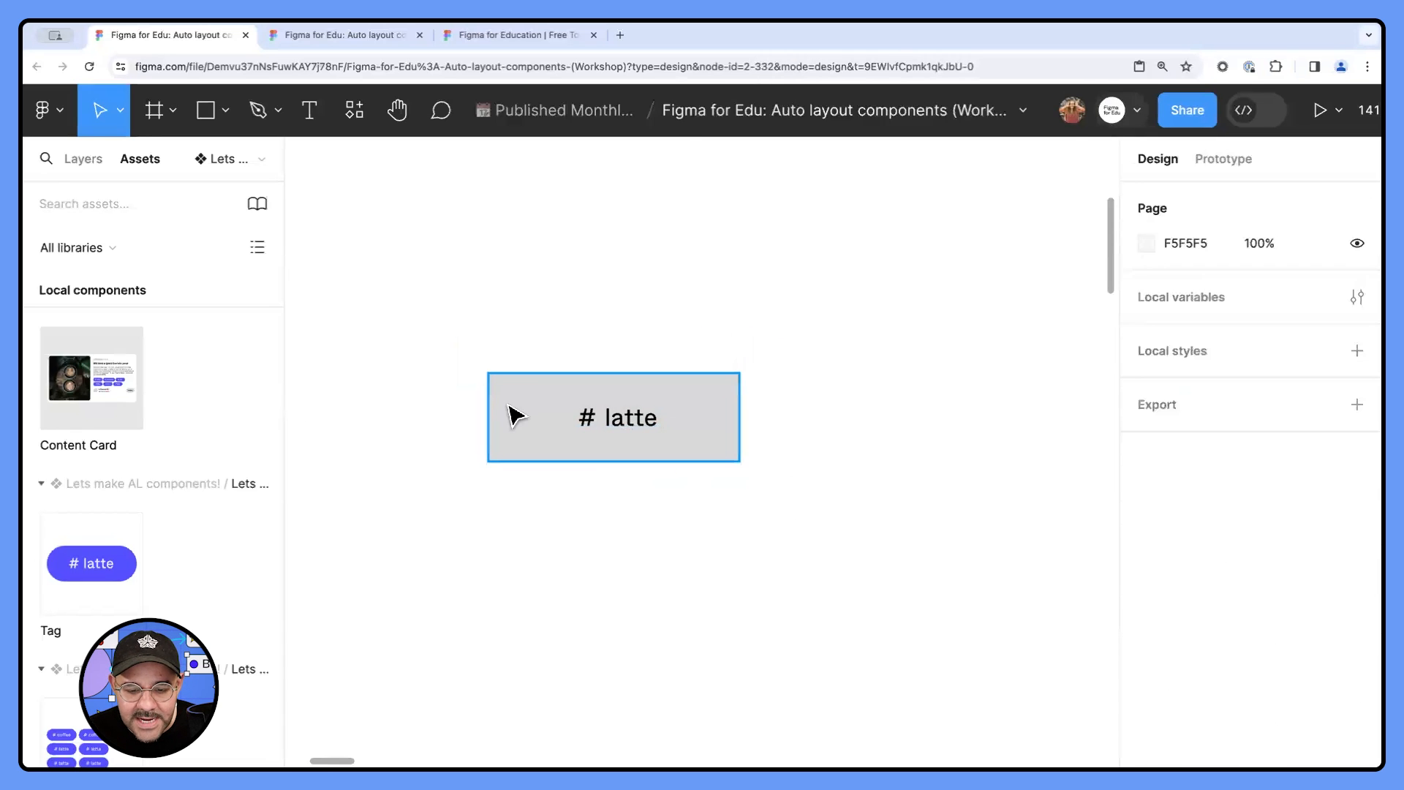
- Resize the rectangle to about 104 × 55 around the # latte text, and select it together with both texts
left_click(514, 410)
left_click_drag(492, 423, 542, 417)
left_click_drag(740, 435, 649, 460)
key("Up")
key("Up")
key("Up")
key("Down")
key("Down")
key("Down")
key("Down")
left_click_drag(797, 329, 519, 516)
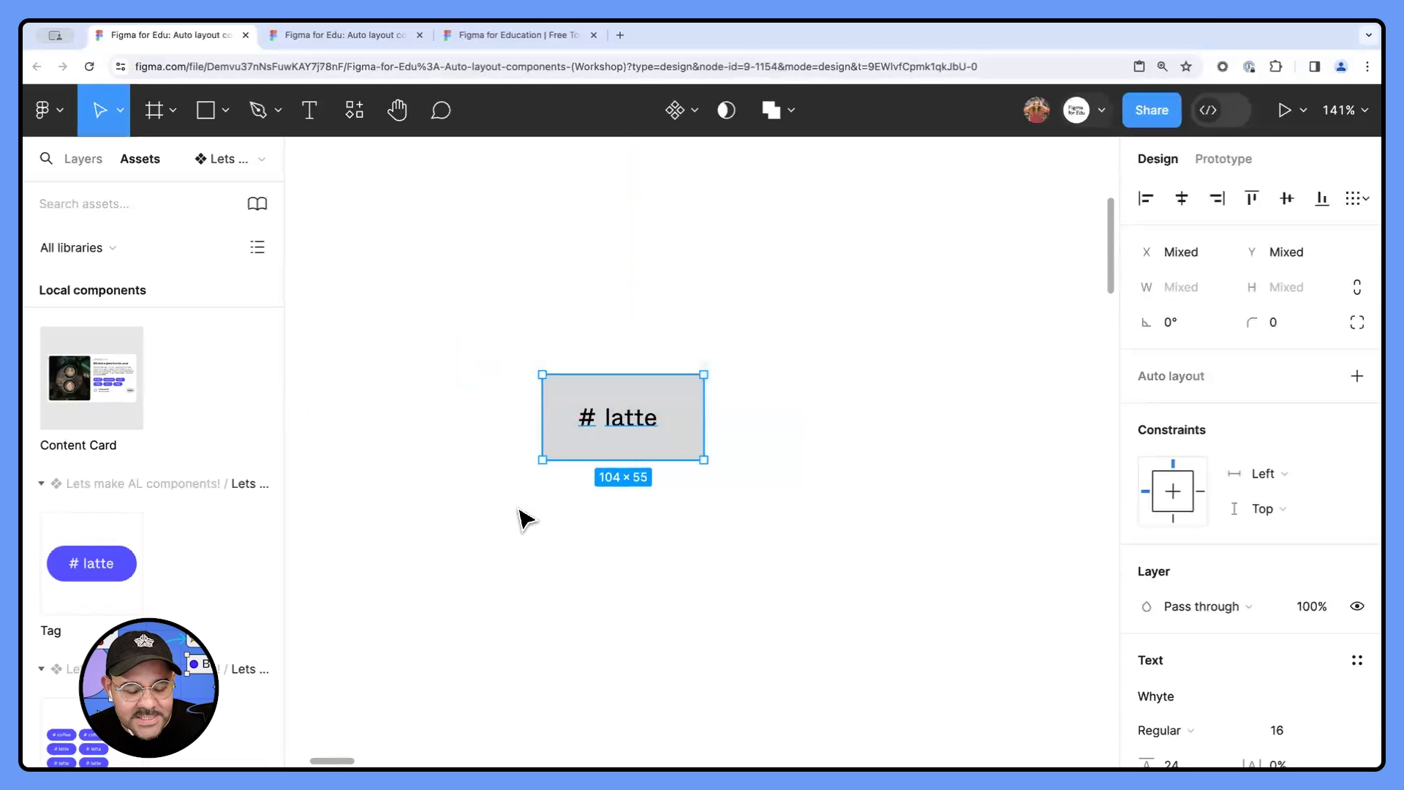
- Wrap the rectangle and both texts in an auto layout frame, and rename it hash tag button
key("shift+a")
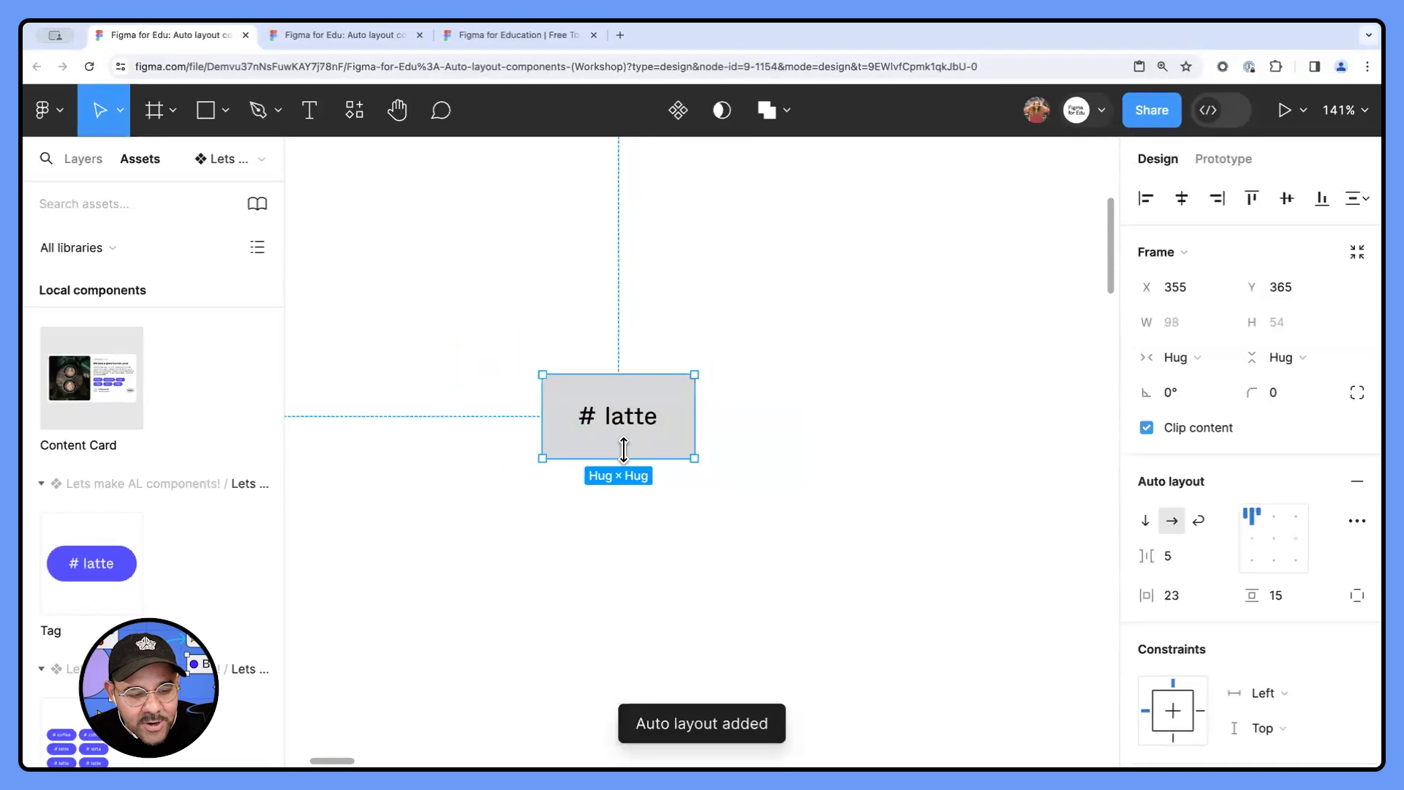
left_click(85, 160)
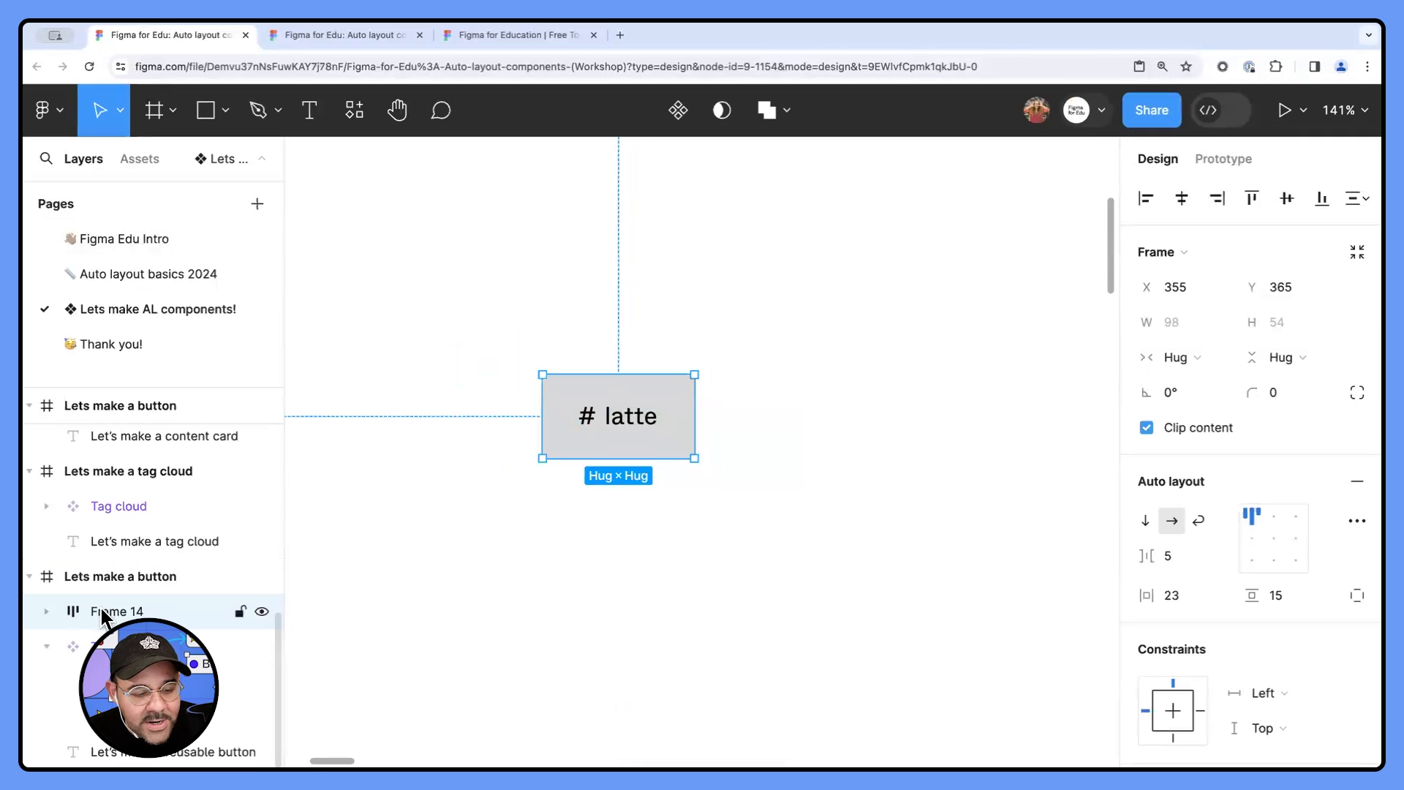
scroll(109, 616, "up", 1)
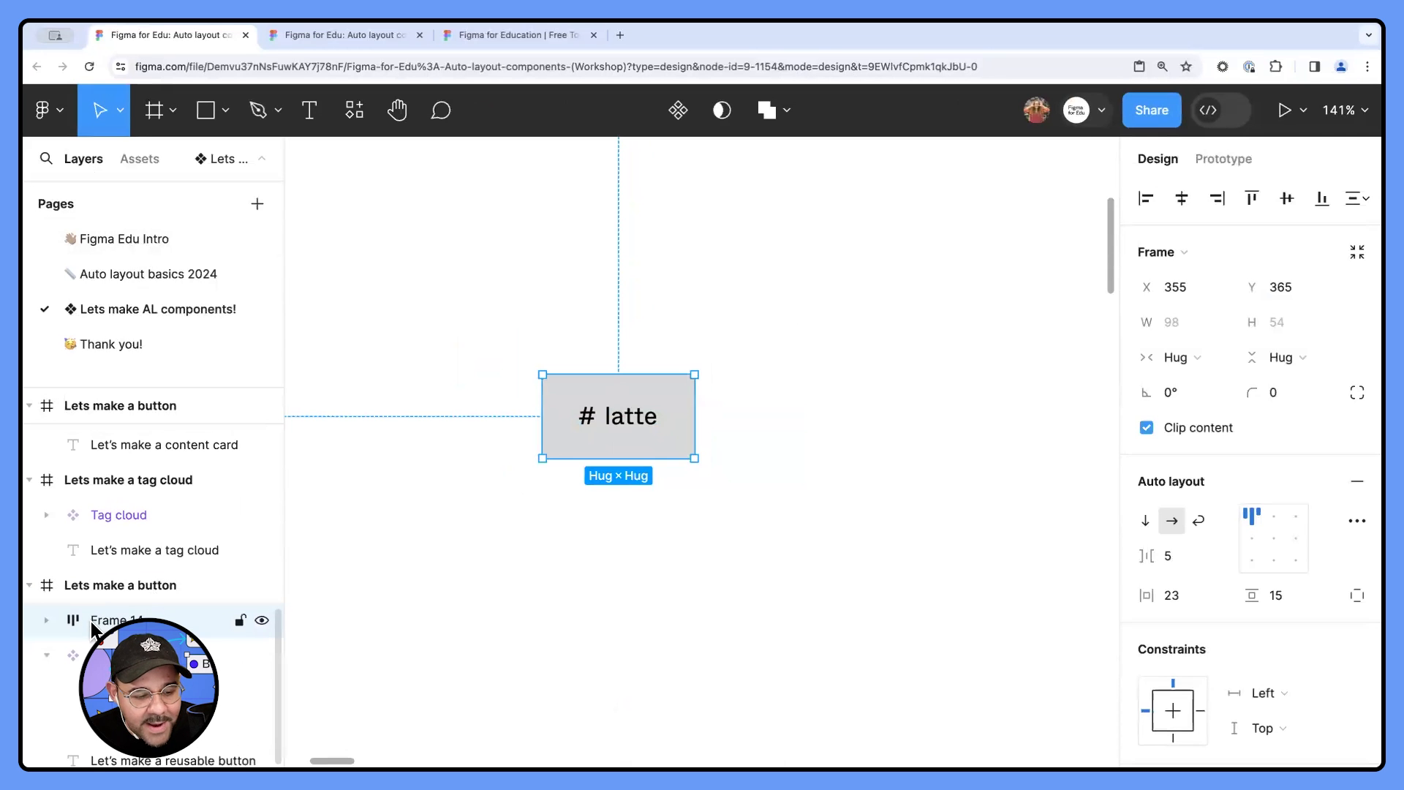
double_click(126, 625)
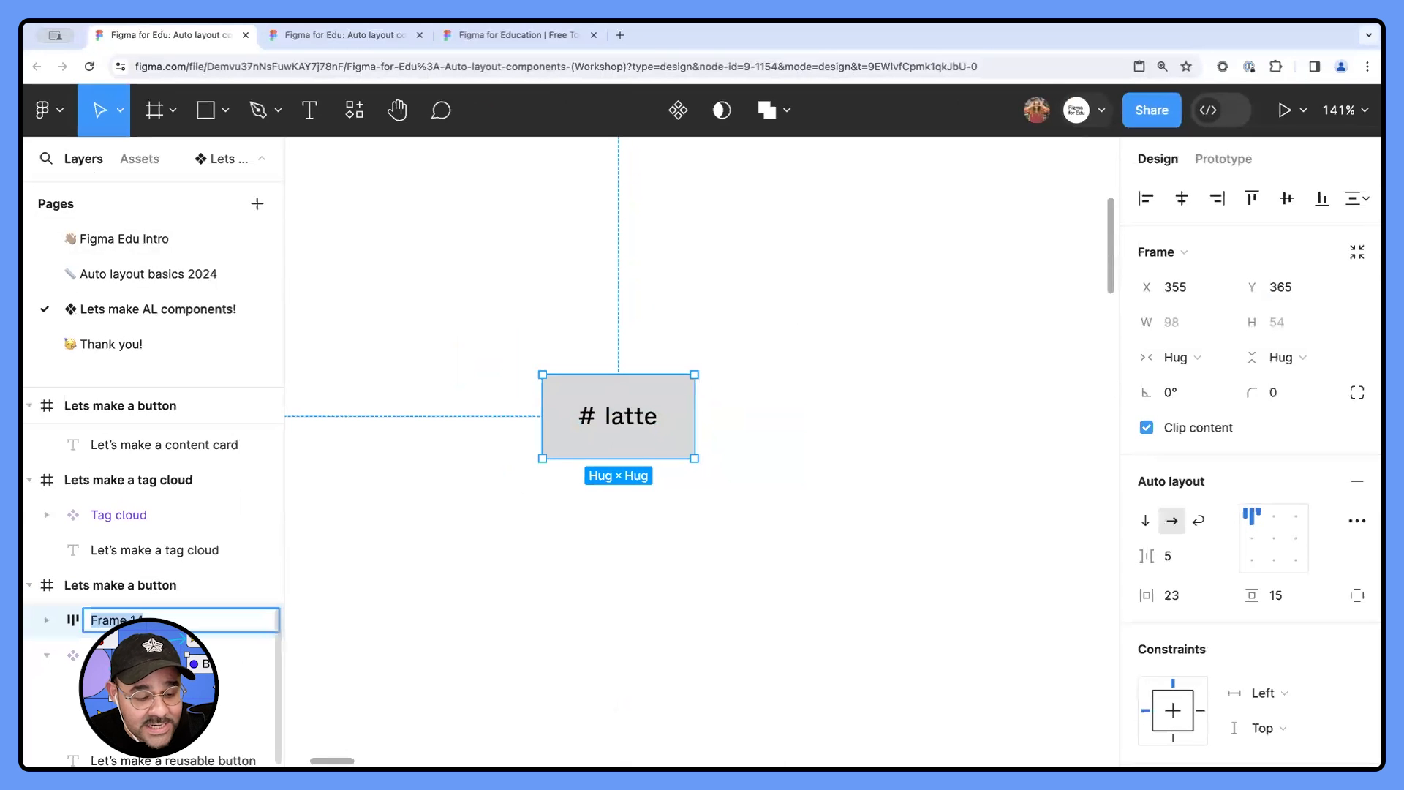
type("hash ta")
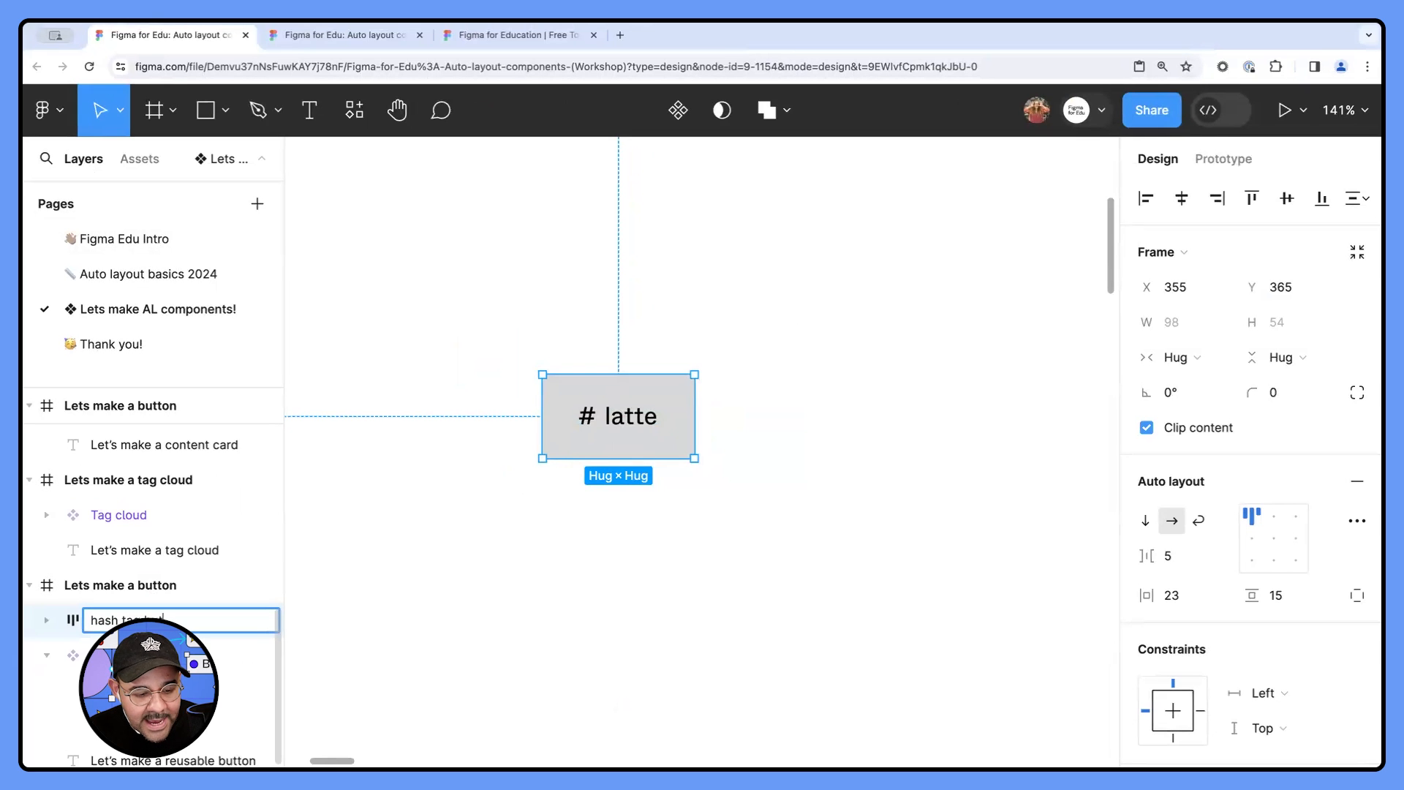
type("g button")
key("Return")
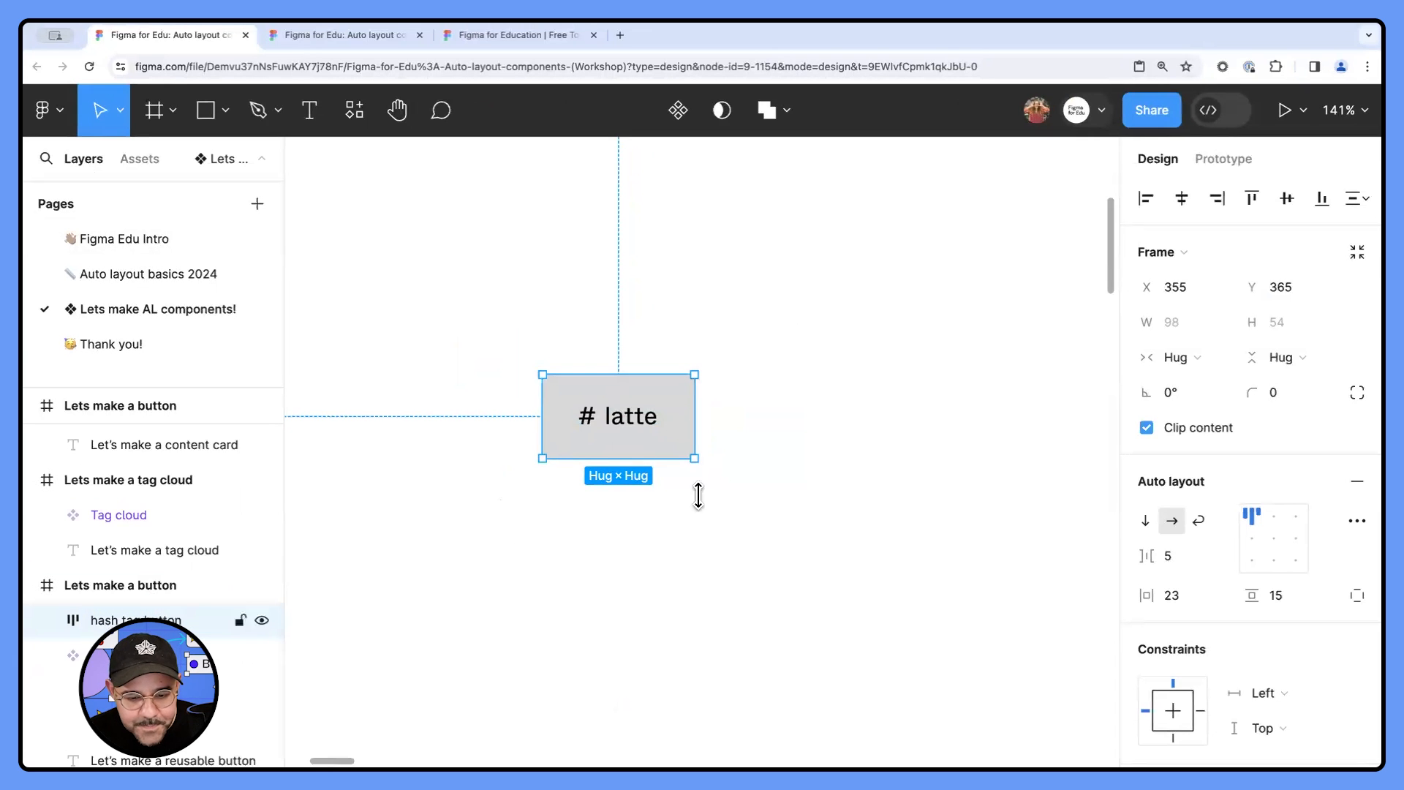
- Change the hash tag button frame's fill from grey to a vivid blue, 332FFF
scroll(1191, 502, "down", 8)
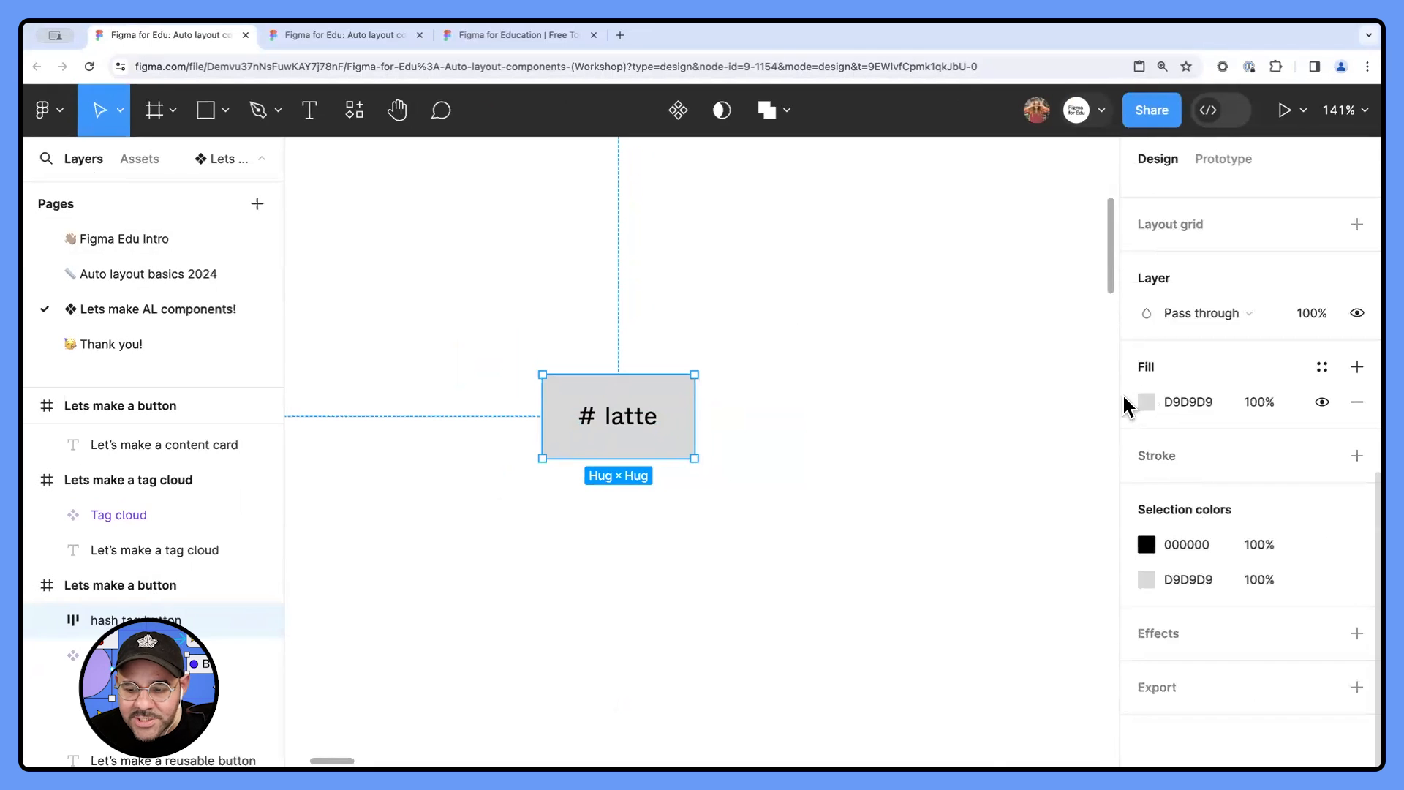
left_click(1147, 402)
left_click(1039, 515)
left_click_drag(1066, 335, 1067, 226)
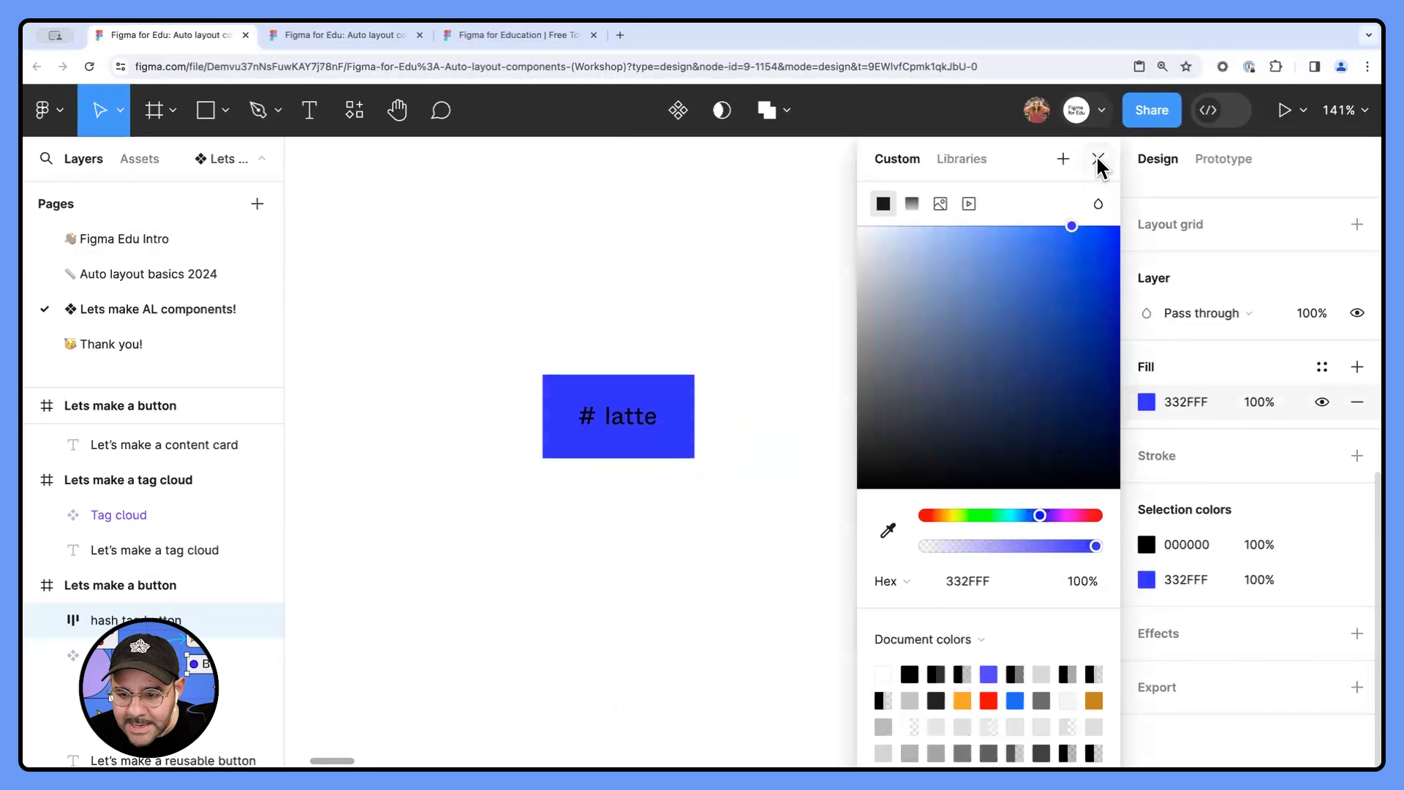
left_click(1121, 354)
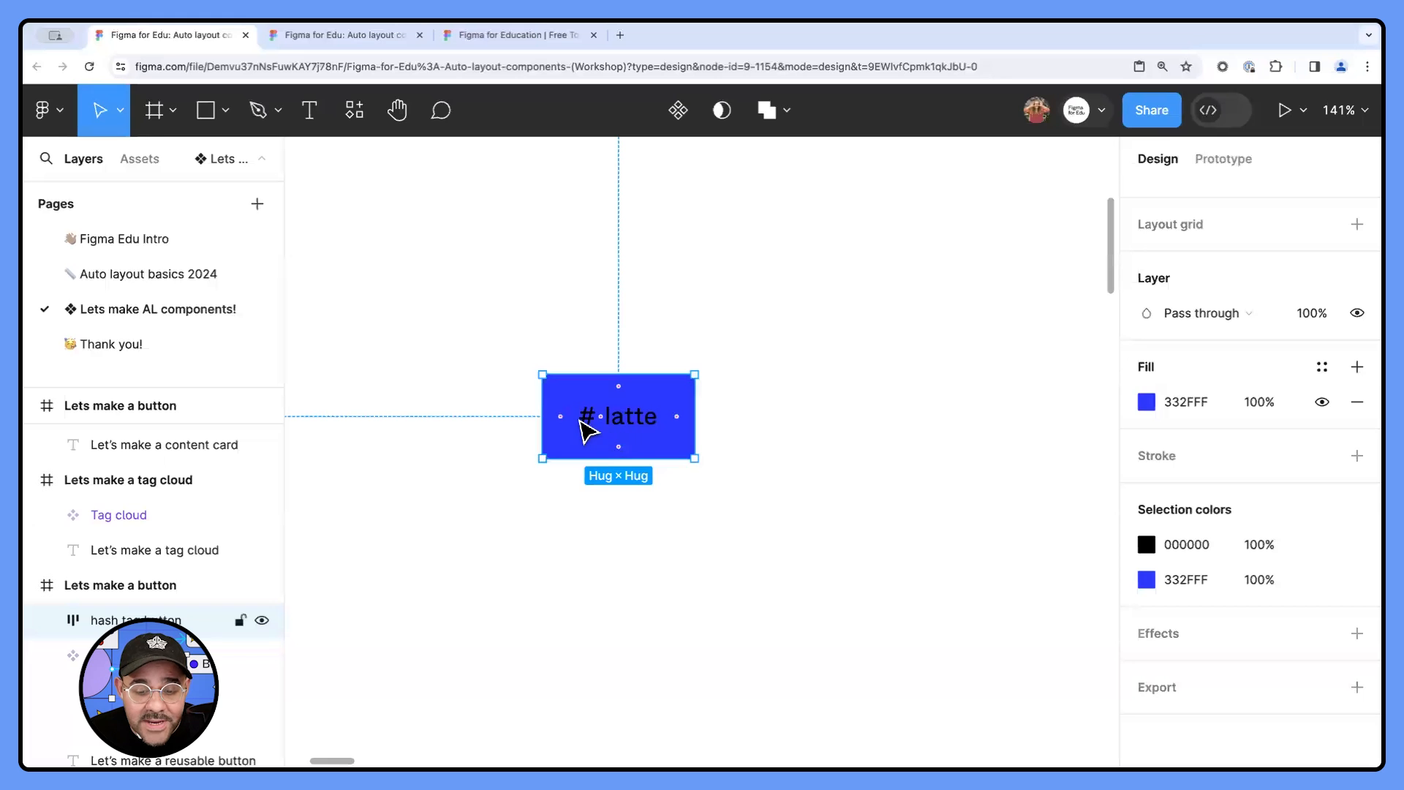
- Change the black selection color of the button's # and latte texts to white, FFFFFF
left_click(1147, 545)
left_click_drag(980, 450, 805, 107)
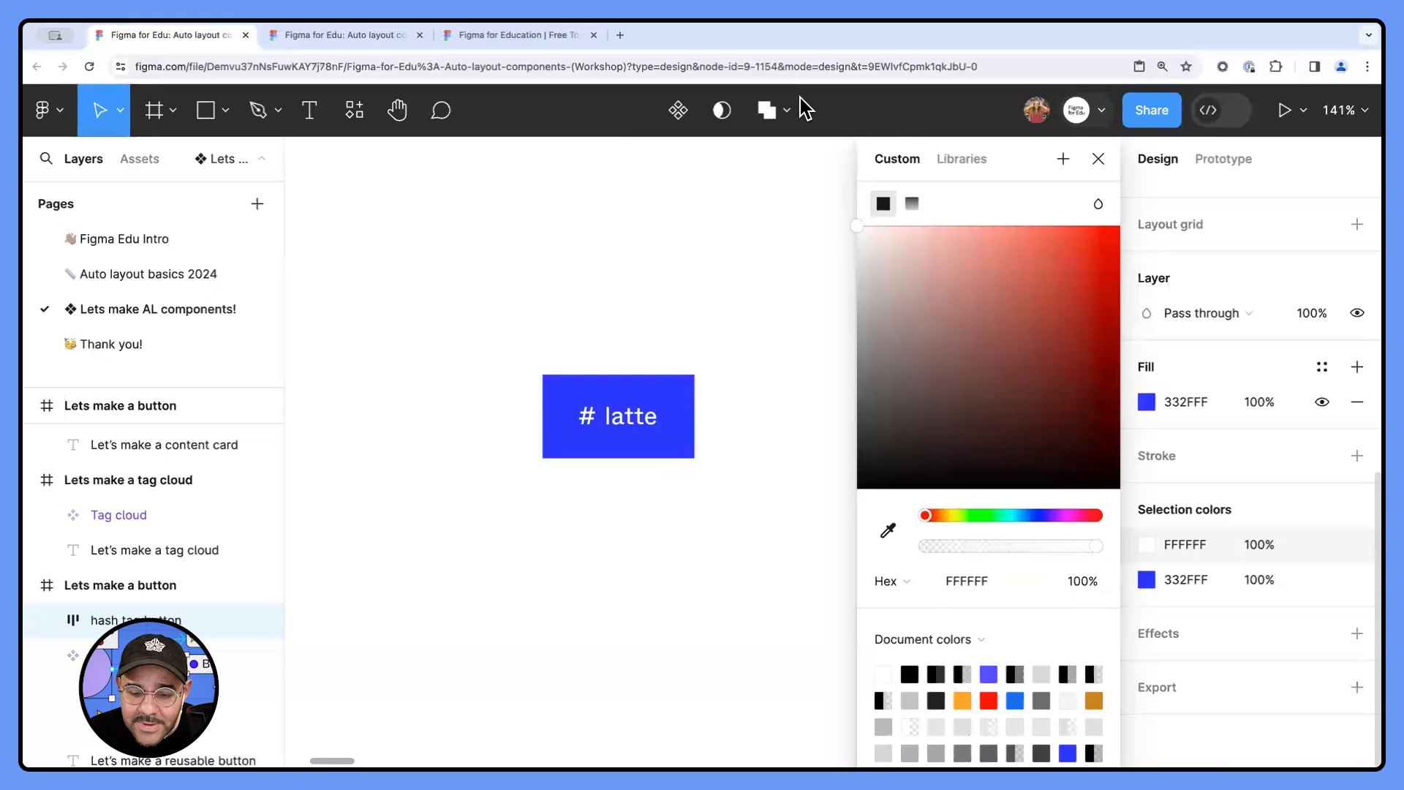
left_click(1098, 159)
left_click(790, 379)
- Give the hash tag button frame fully rounded ends with a corner radius of 240
left_click(651, 375)
scroll(686, 385, "up", 2)
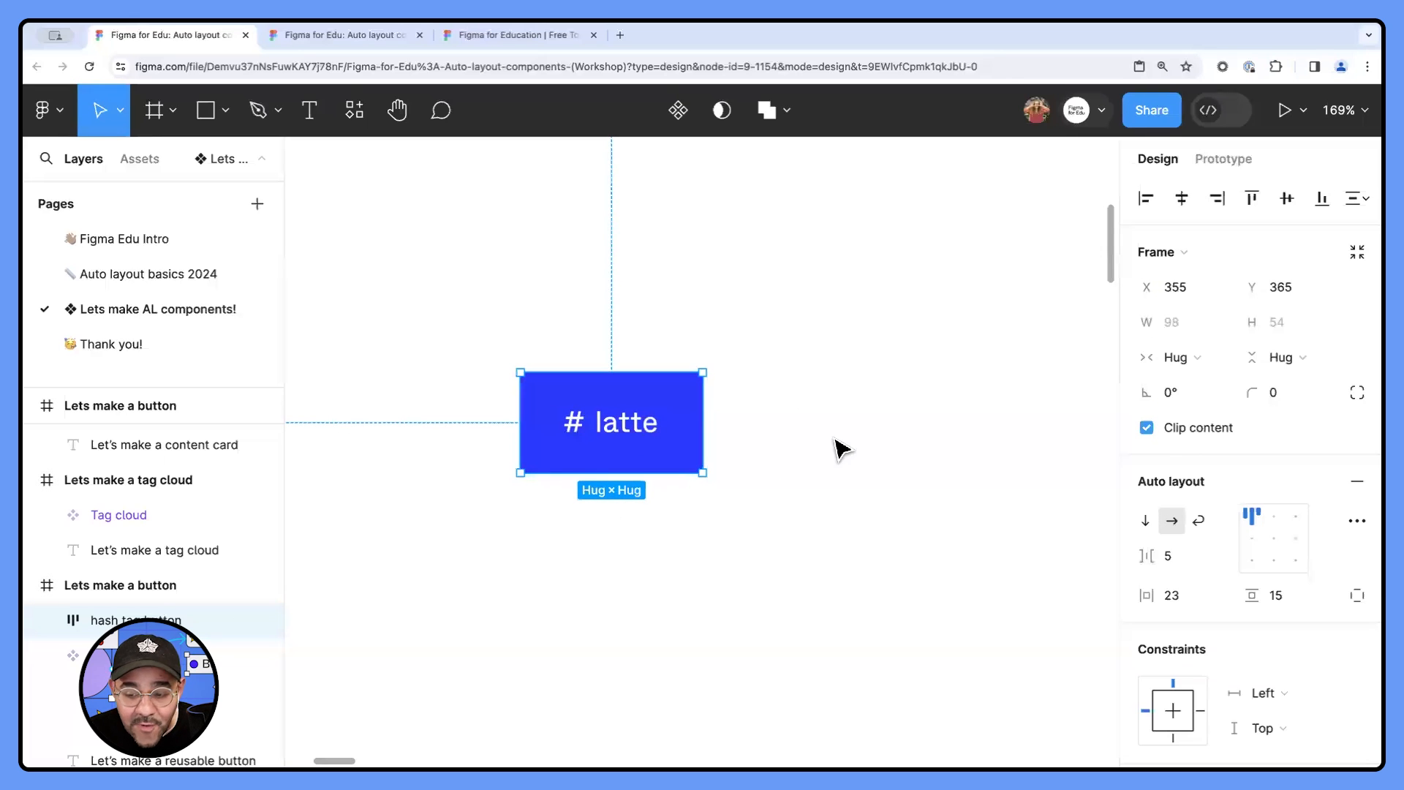
left_click(1294, 399)
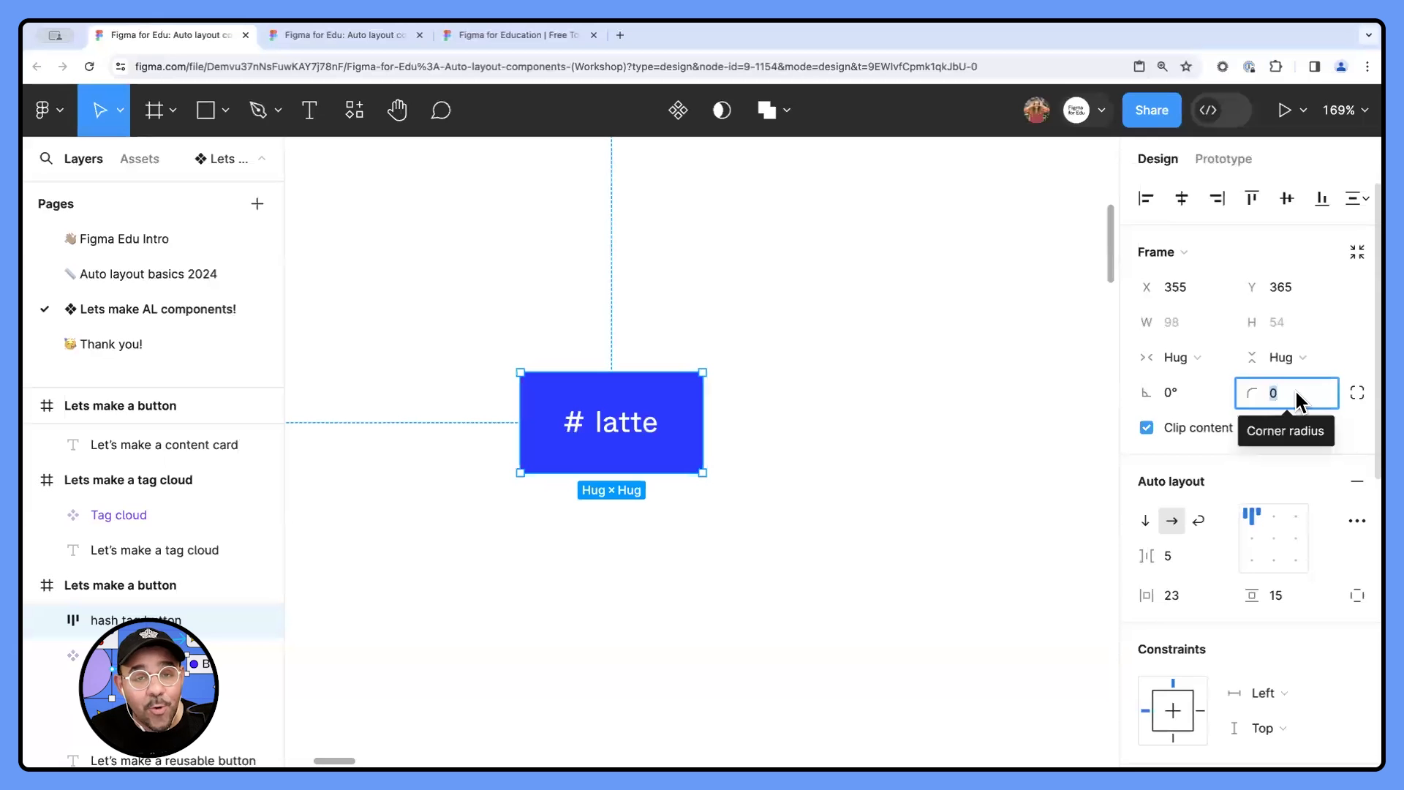
type("240")
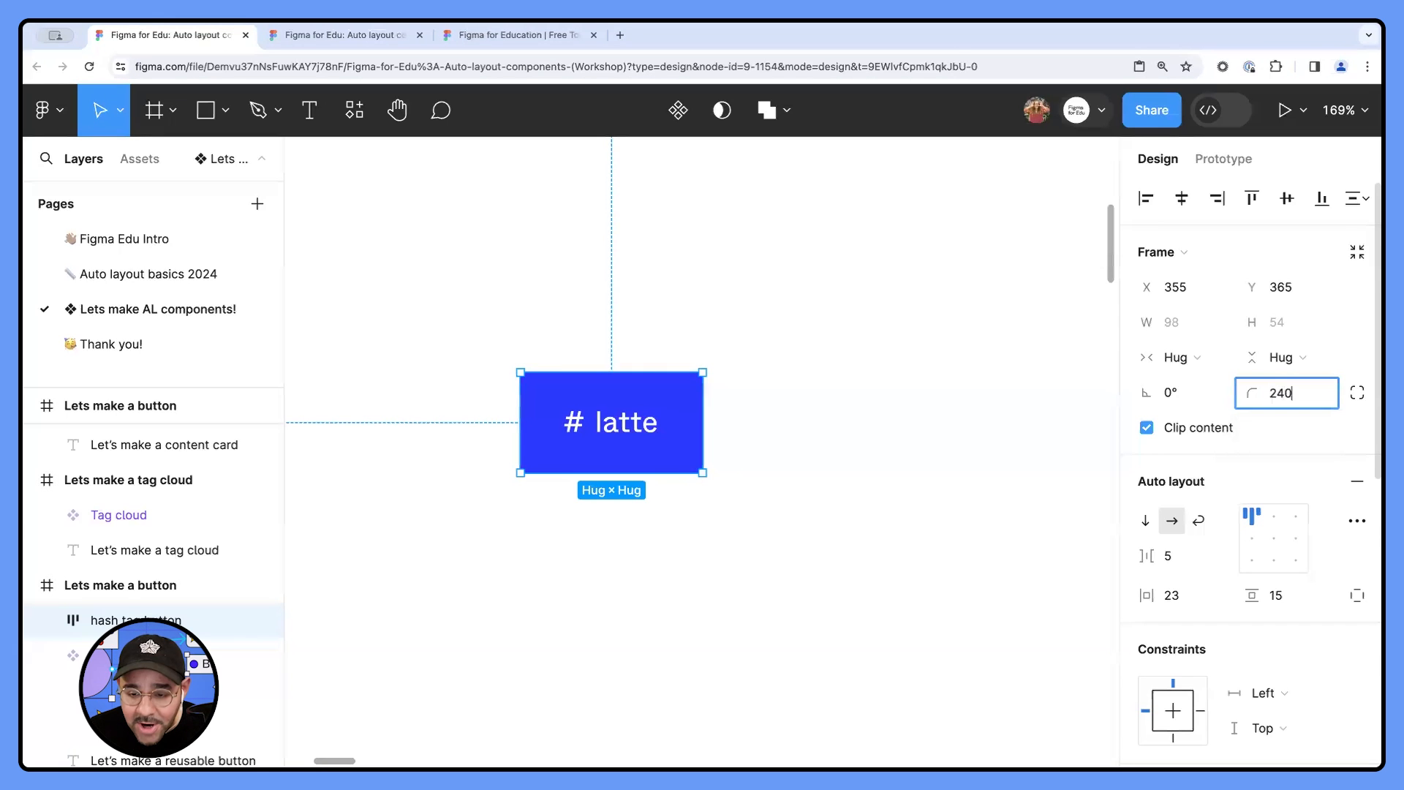
key("Return")
left_click(732, 500)
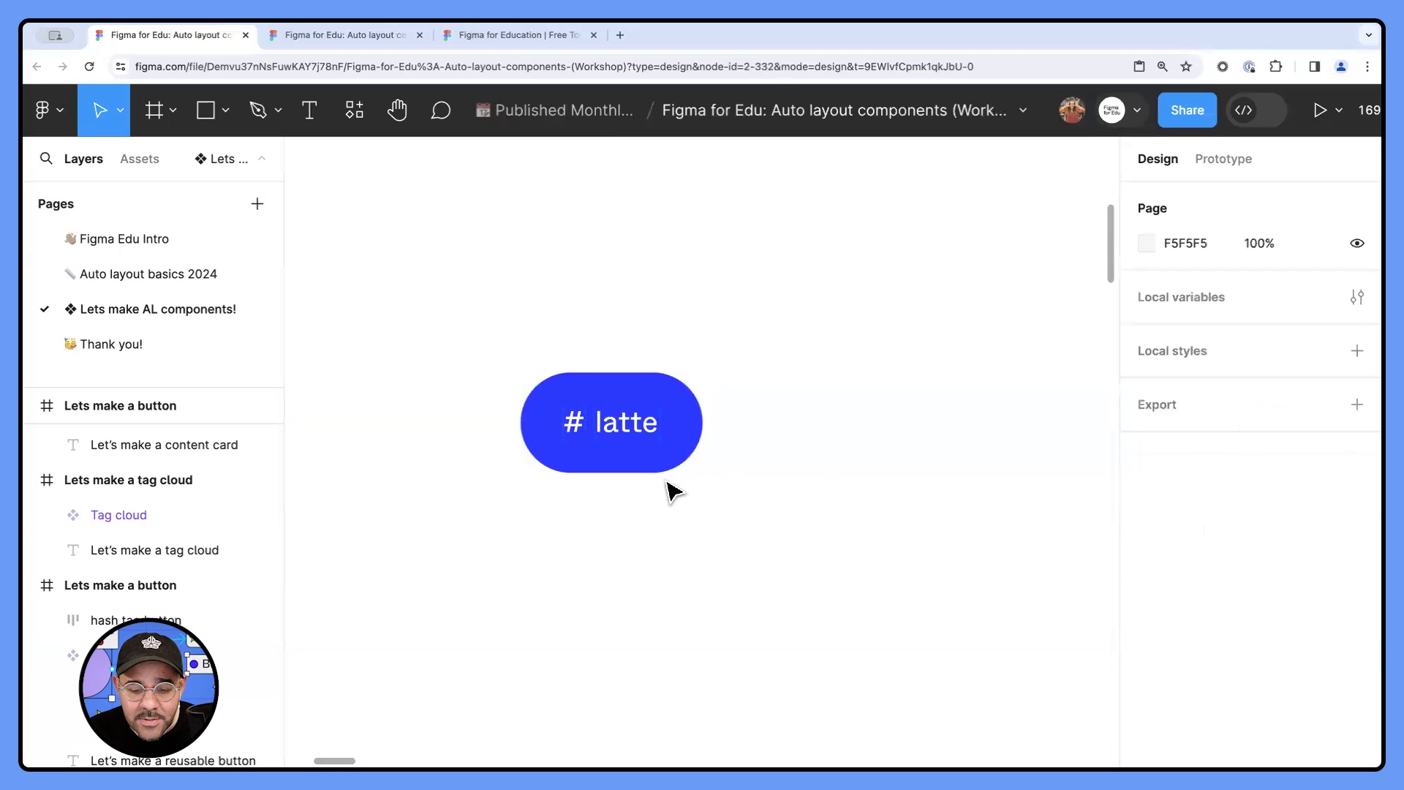
- Replace the latte text with asdasd to test how the button hugs its content, and undo the change
left_click(658, 457)
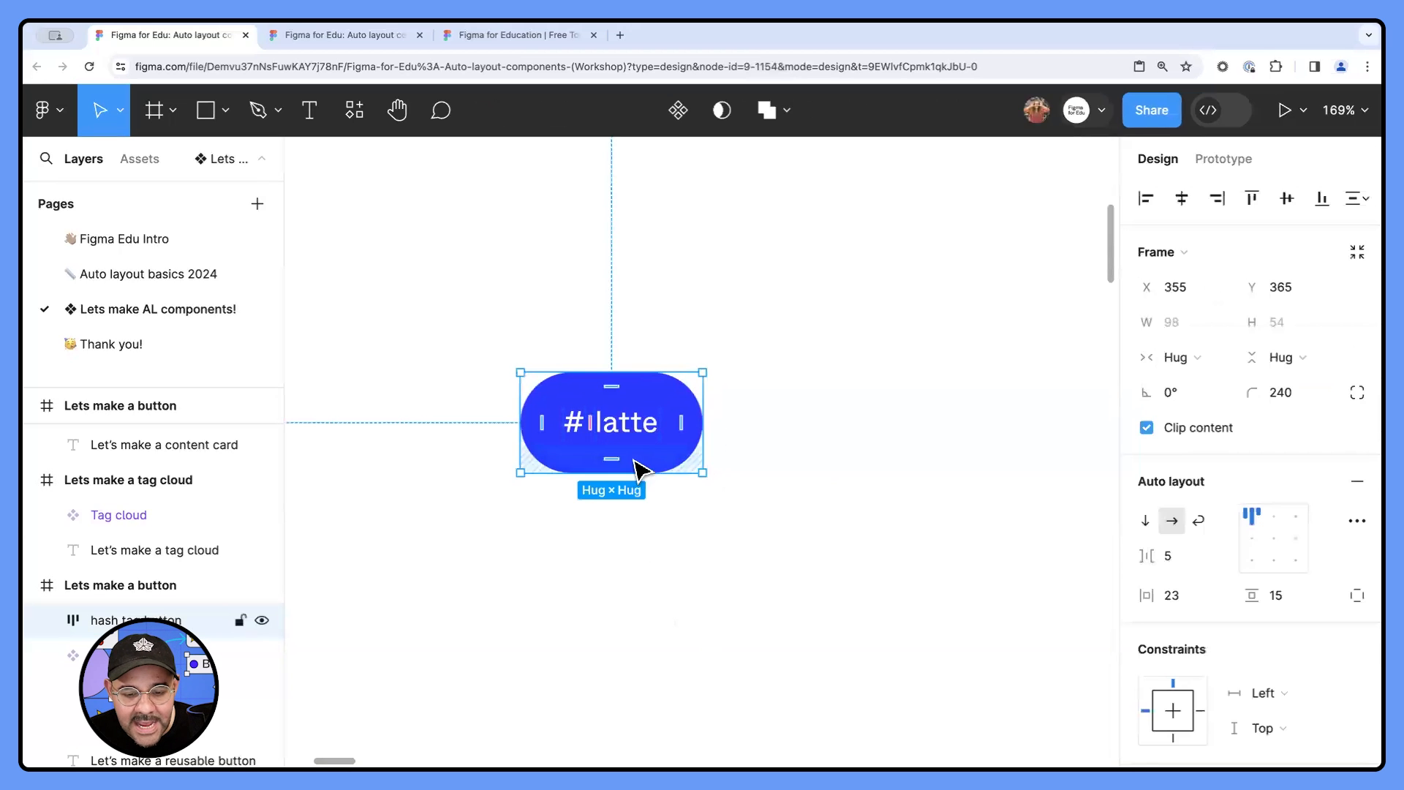
double_click(635, 433)
type("a")
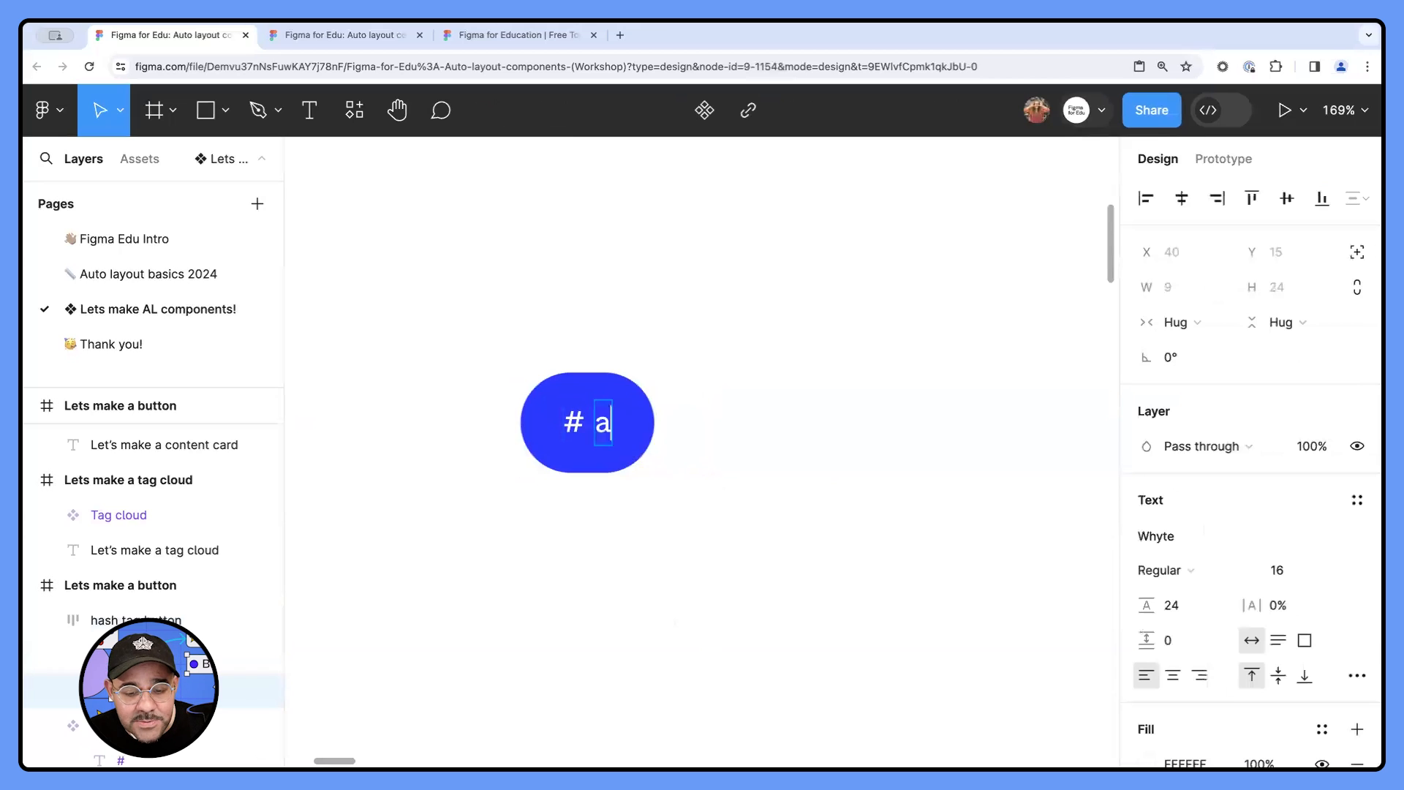
type("sdasdasdasd")
key("super+z")
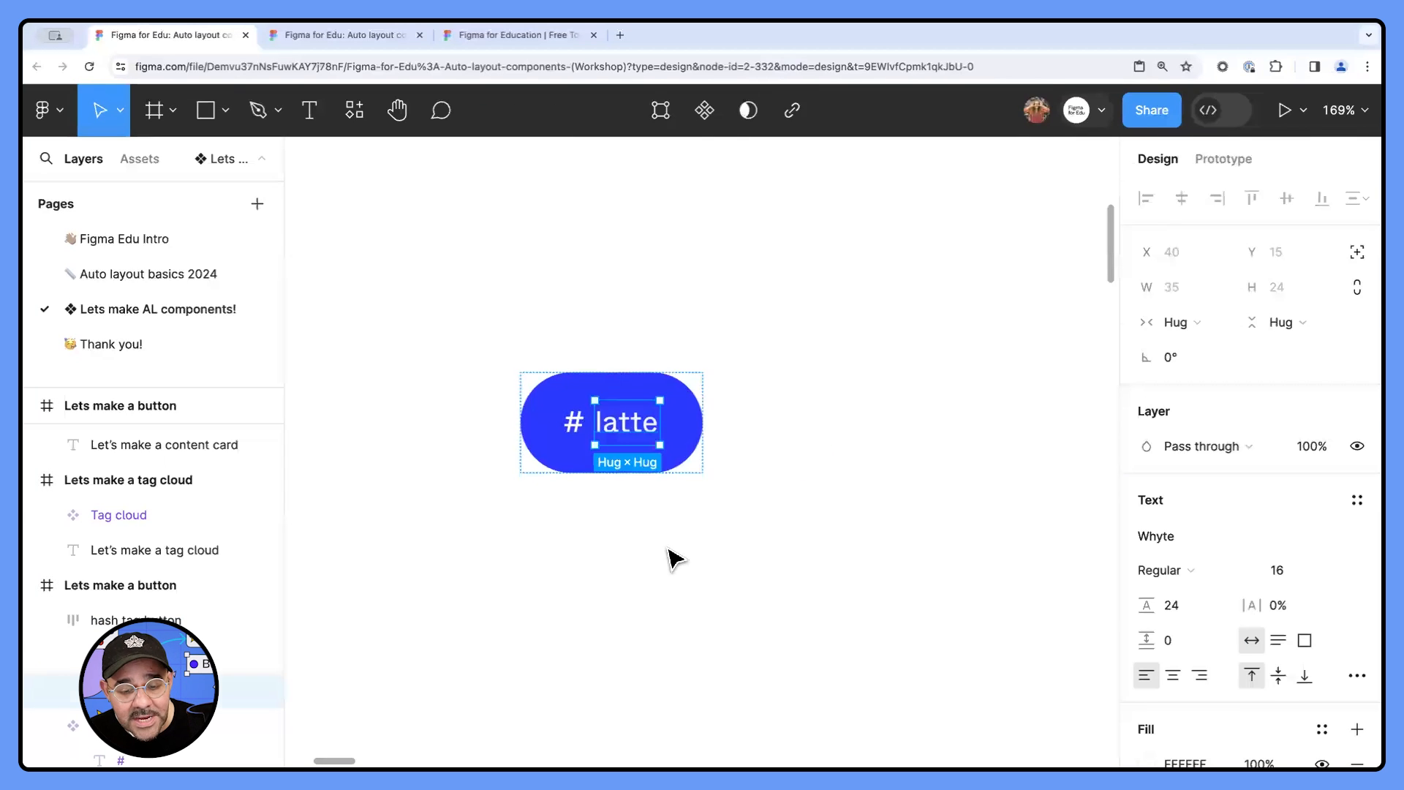
left_click(670, 550)
left_click(653, 425)
left_click(638, 436)
left_click(660, 575)
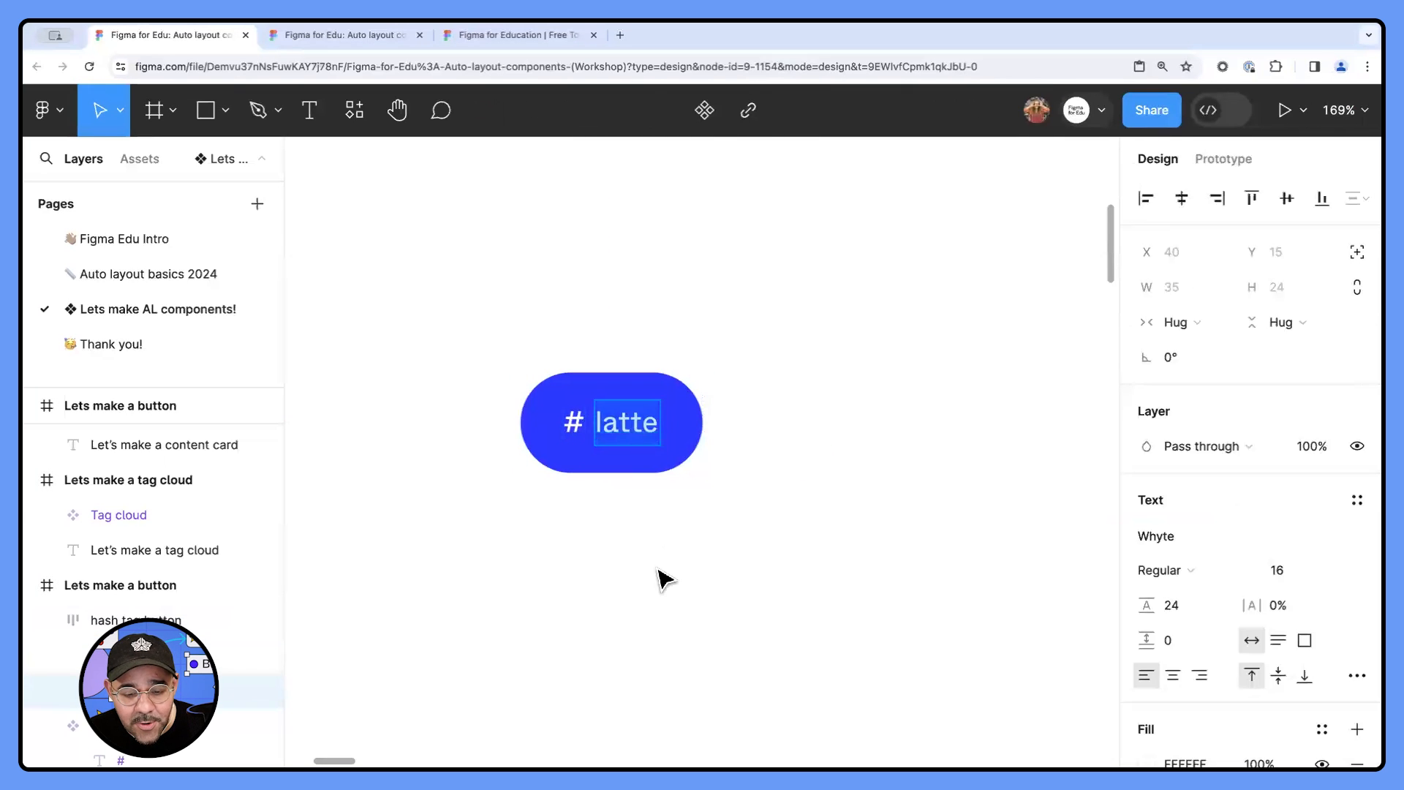
- Insert extra letters inside the word latte with the Text tool to test the button's resizing, and undo them
key("t")
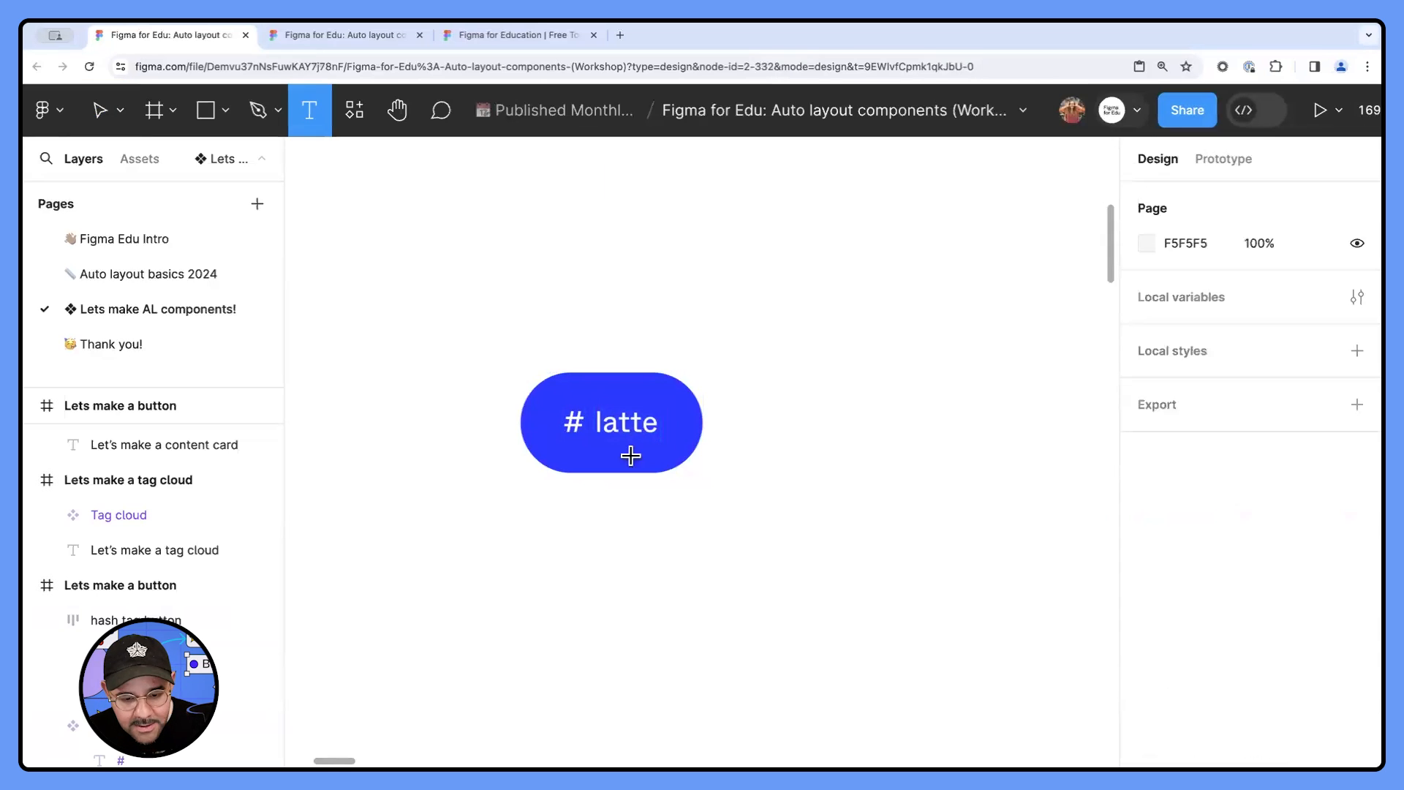
left_click(628, 418)
type("asdasdasd")
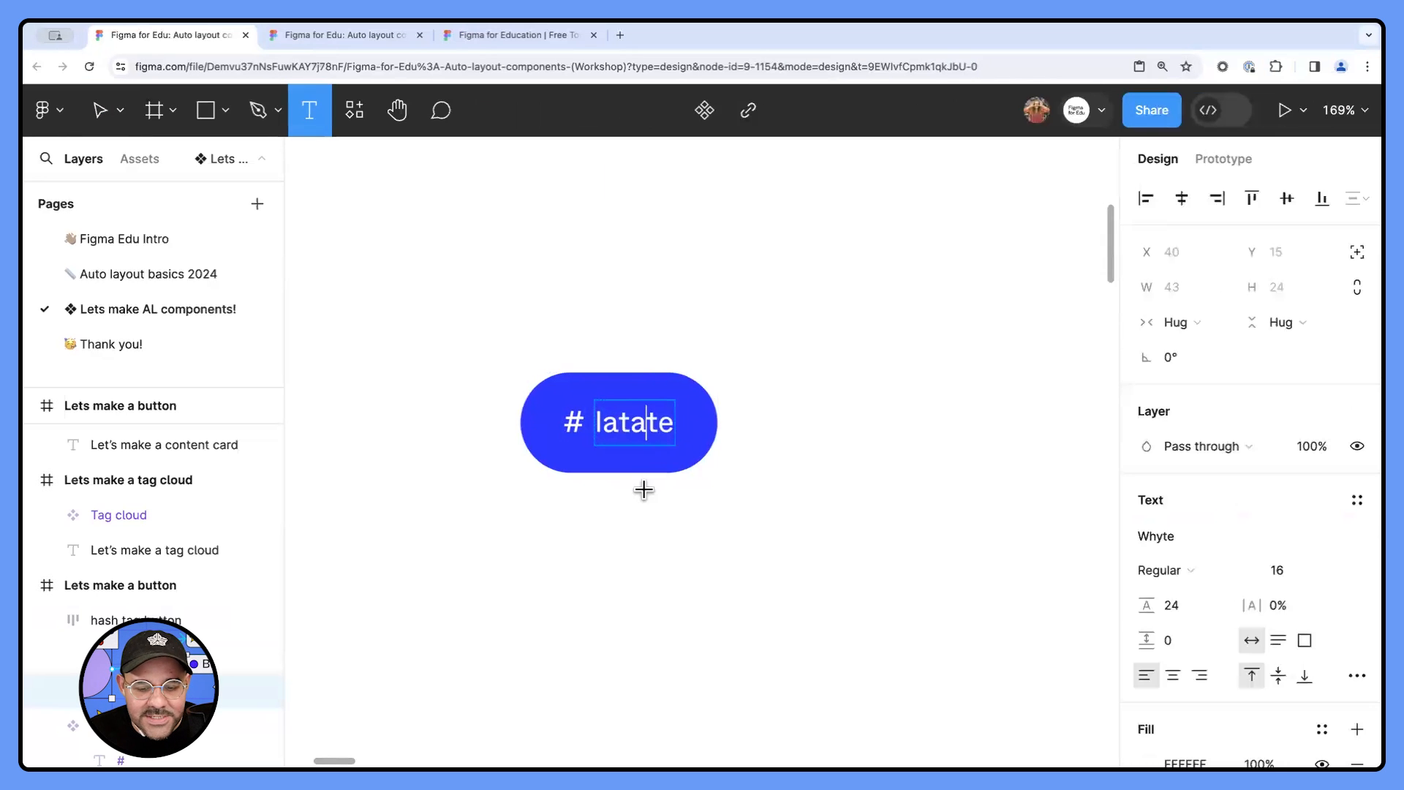
key("super+z")
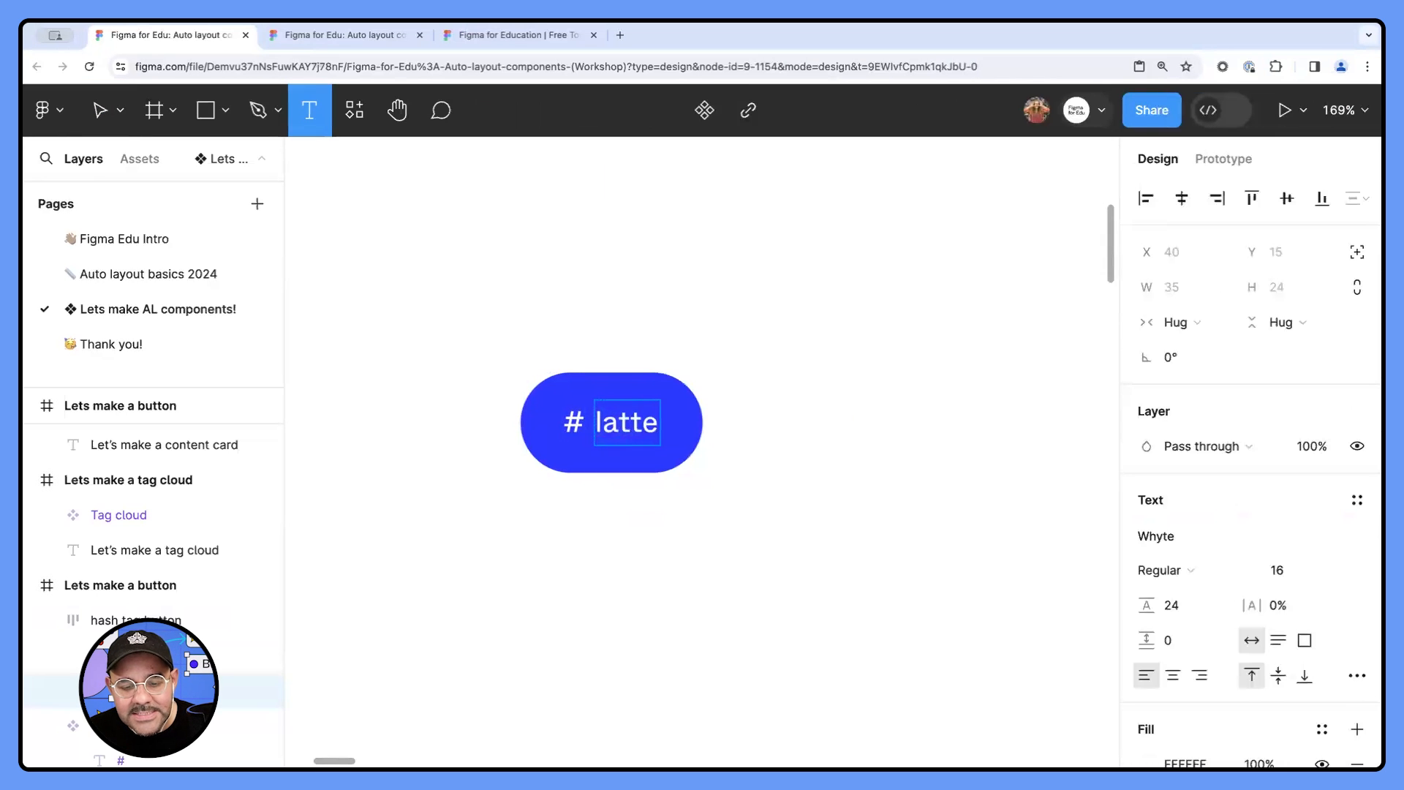
key("Escape")
left_click(650, 536)
- Move the hash tag button slightly right and down, to about X 369, Y 367
left_click_drag(685, 524, 674, 522)
left_click(647, 447)
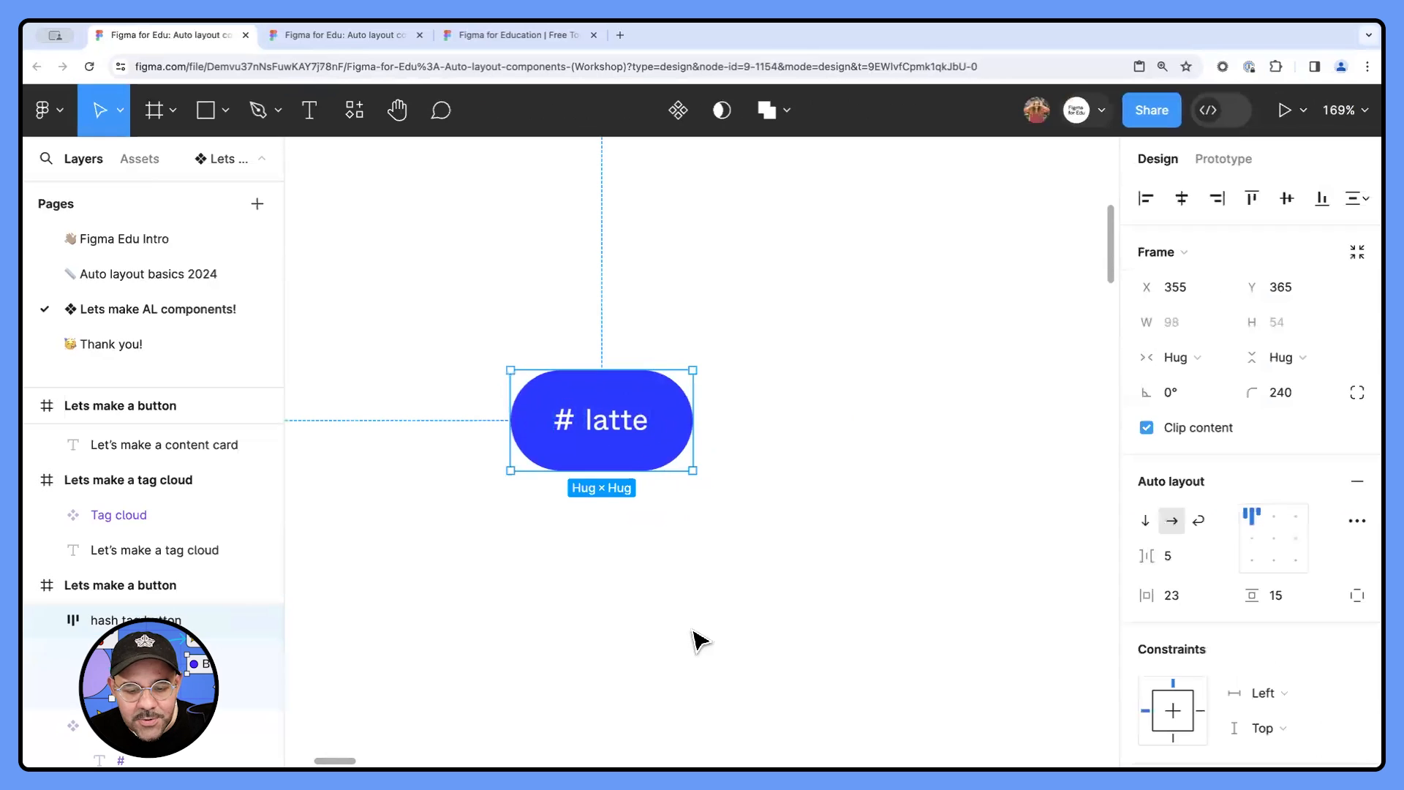
left_click_drag(642, 439, 669, 440)
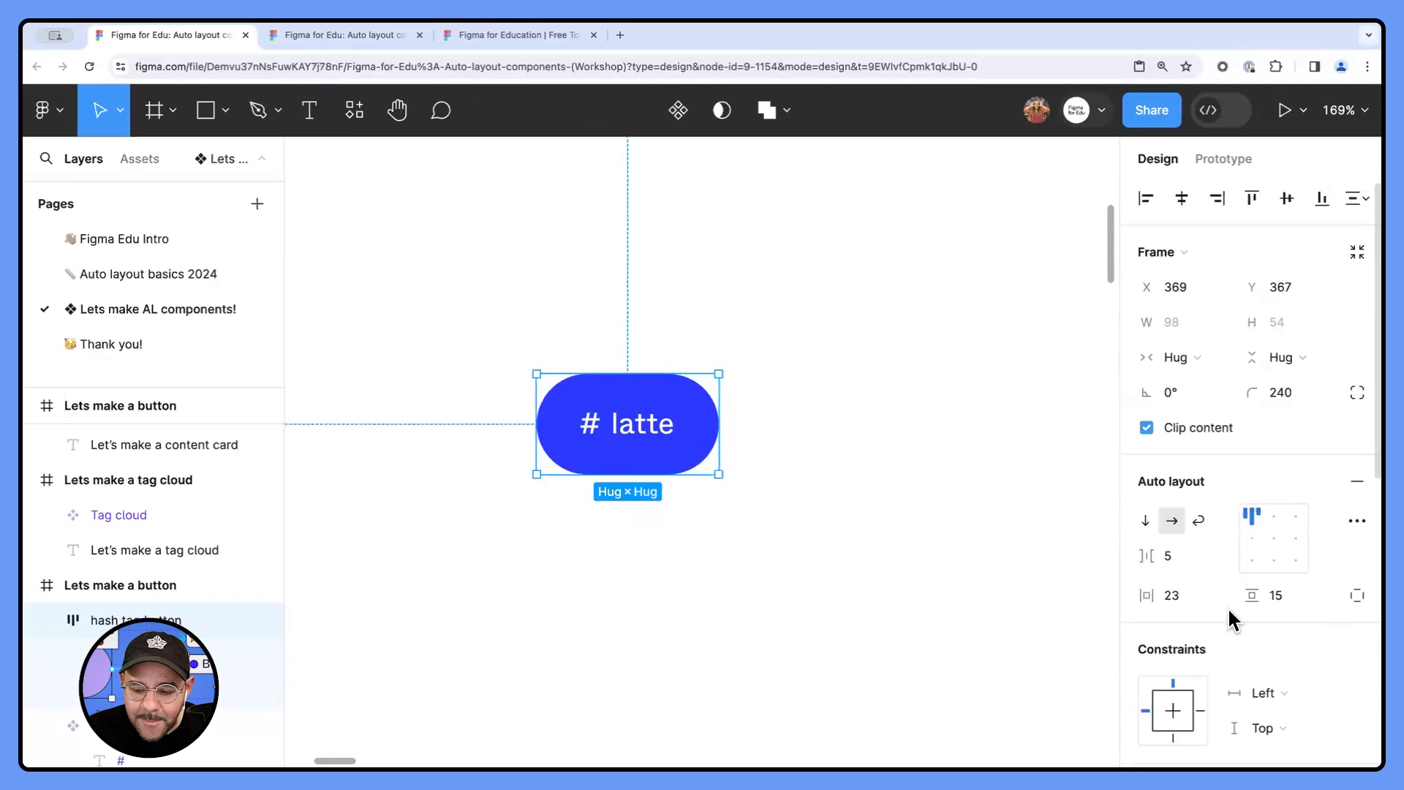
- Set the button's auto layout padding to 24 horizontal and 16 vertical, with 4 spacing between items
left_click(1203, 587)
type("24")
key("Tab")
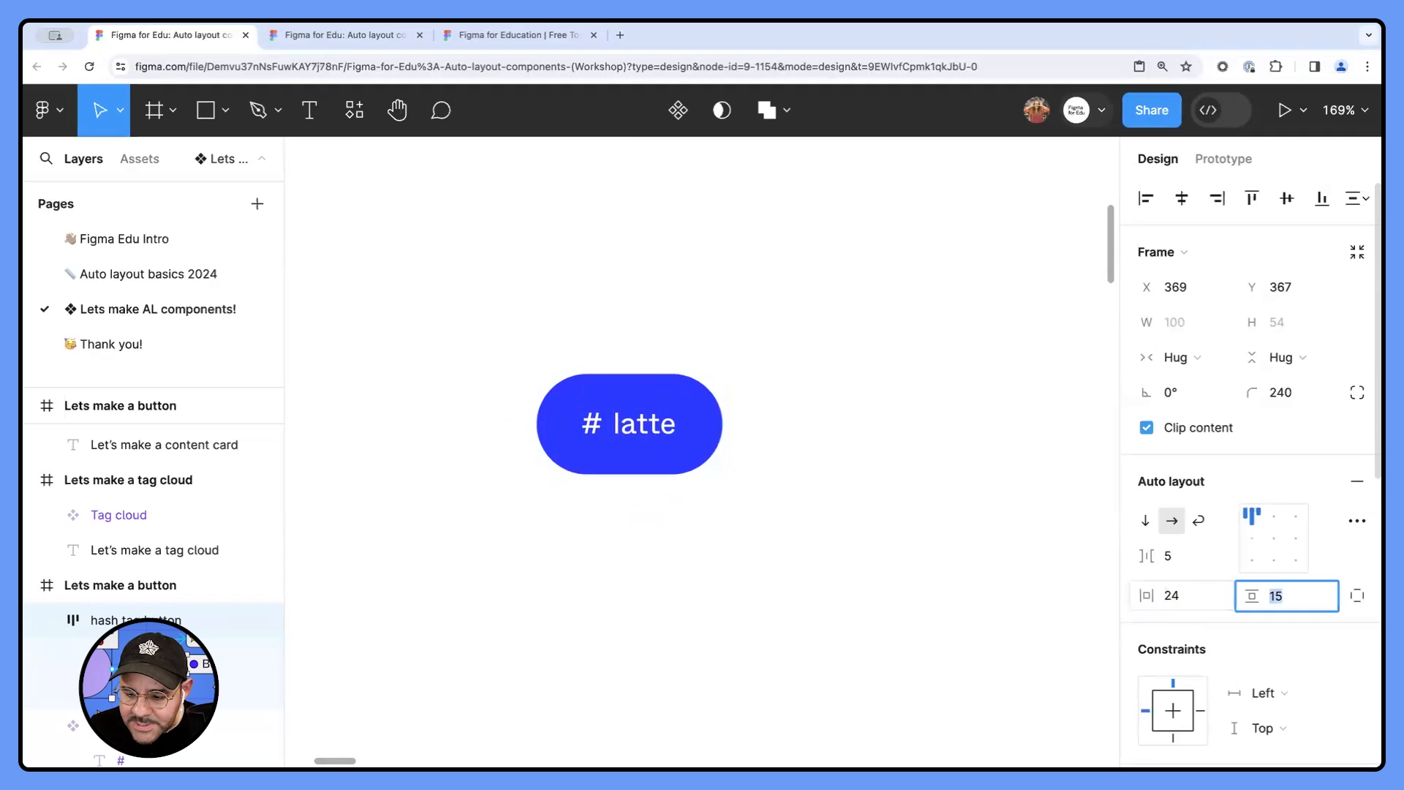
type("16")
key("Return")
left_click(1186, 553)
type("4")
key("Return")
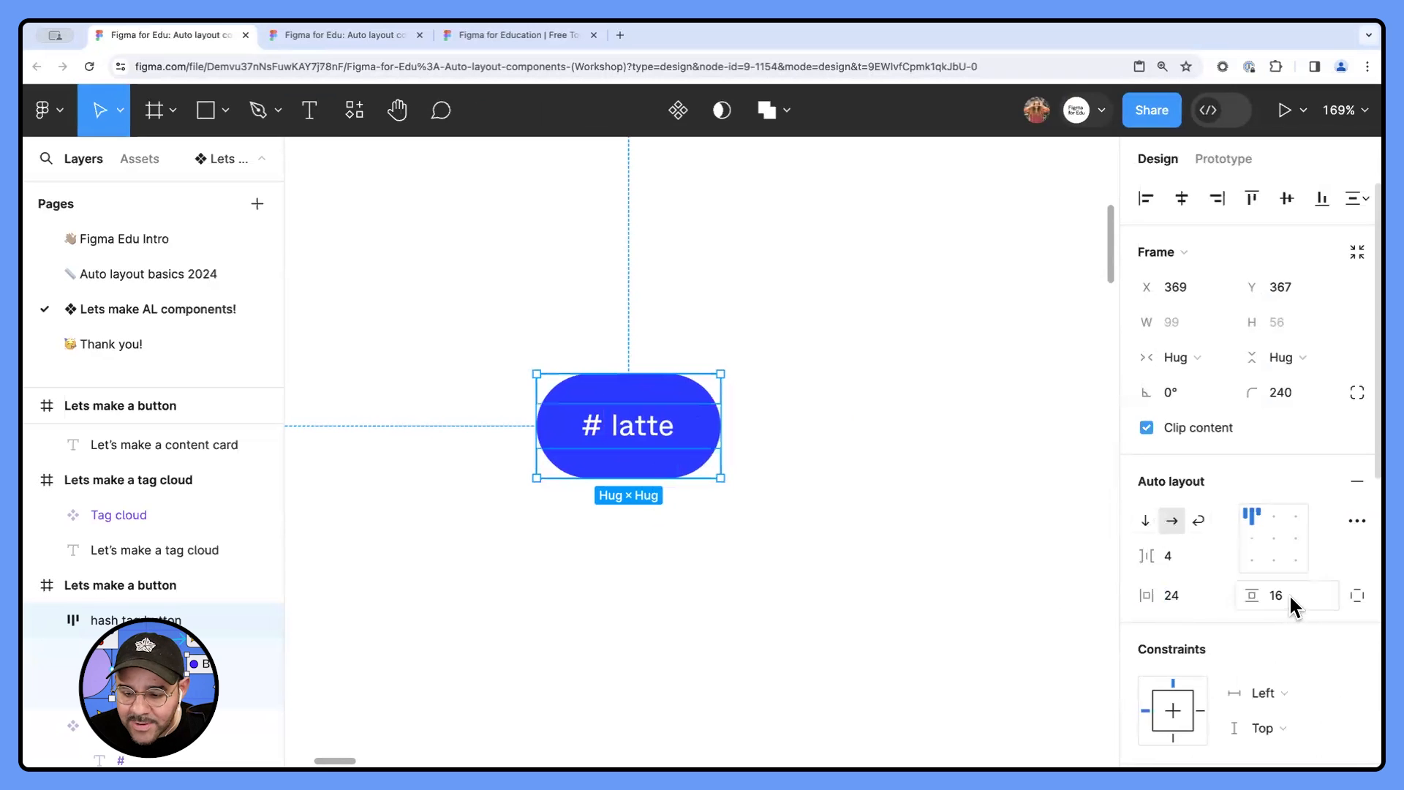
- Tighten the button's auto layout padding to 12 vertical and 16 horizontal
type("12")
key("Return")
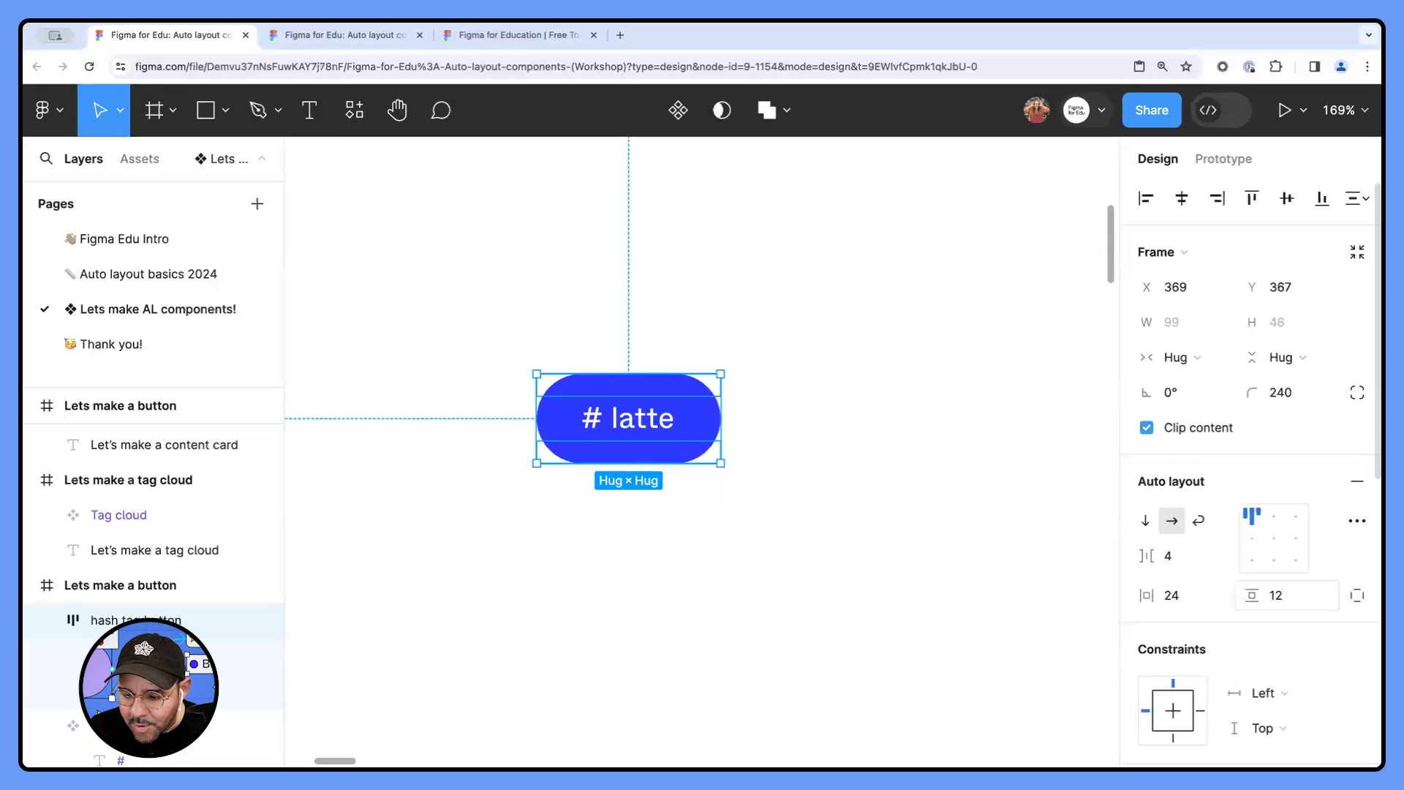
type("16")
key("Return")
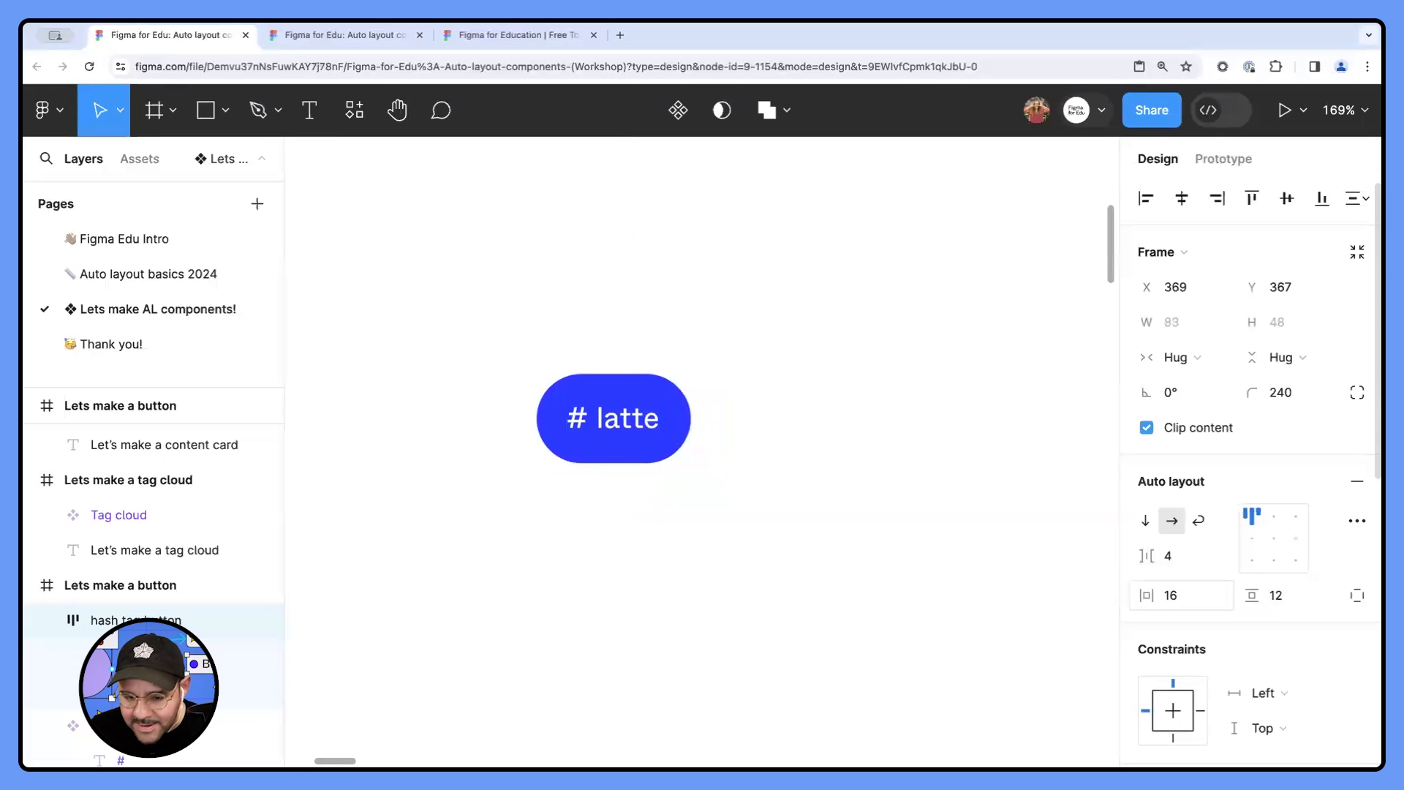
left_click(946, 621)
- Add a minimum width of 96 to the hash tag button frame
left_click(643, 454)
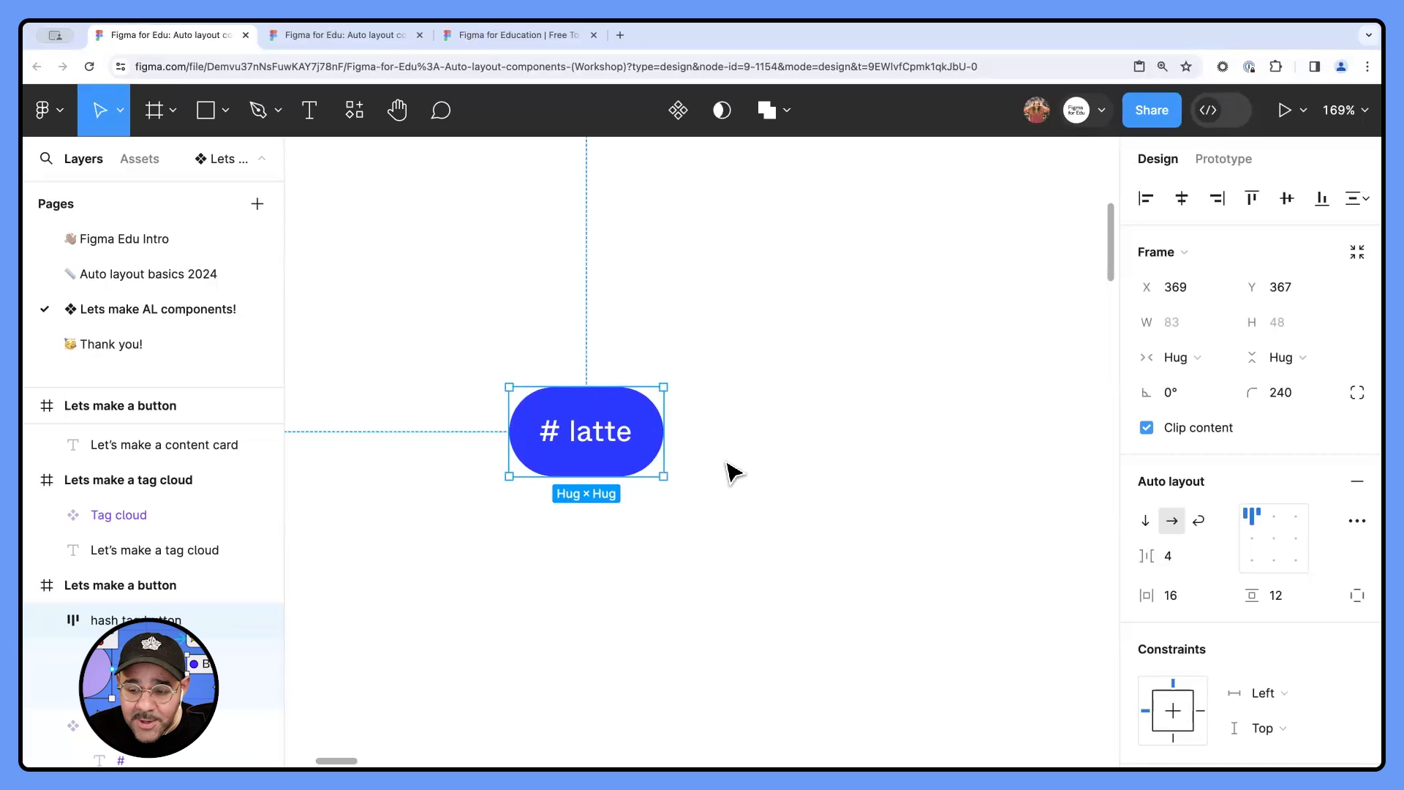
left_click(1220, 323)
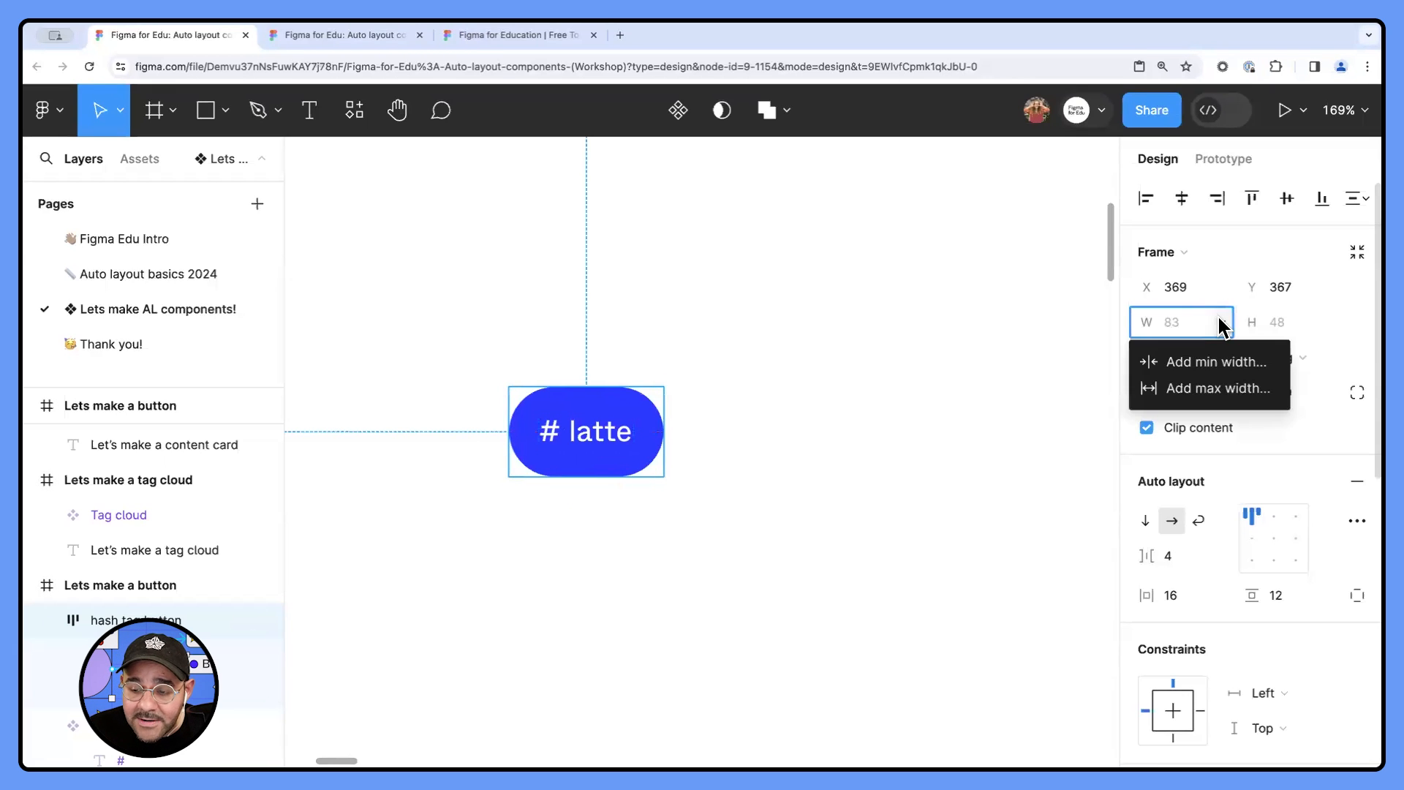
left_click(1220, 362)
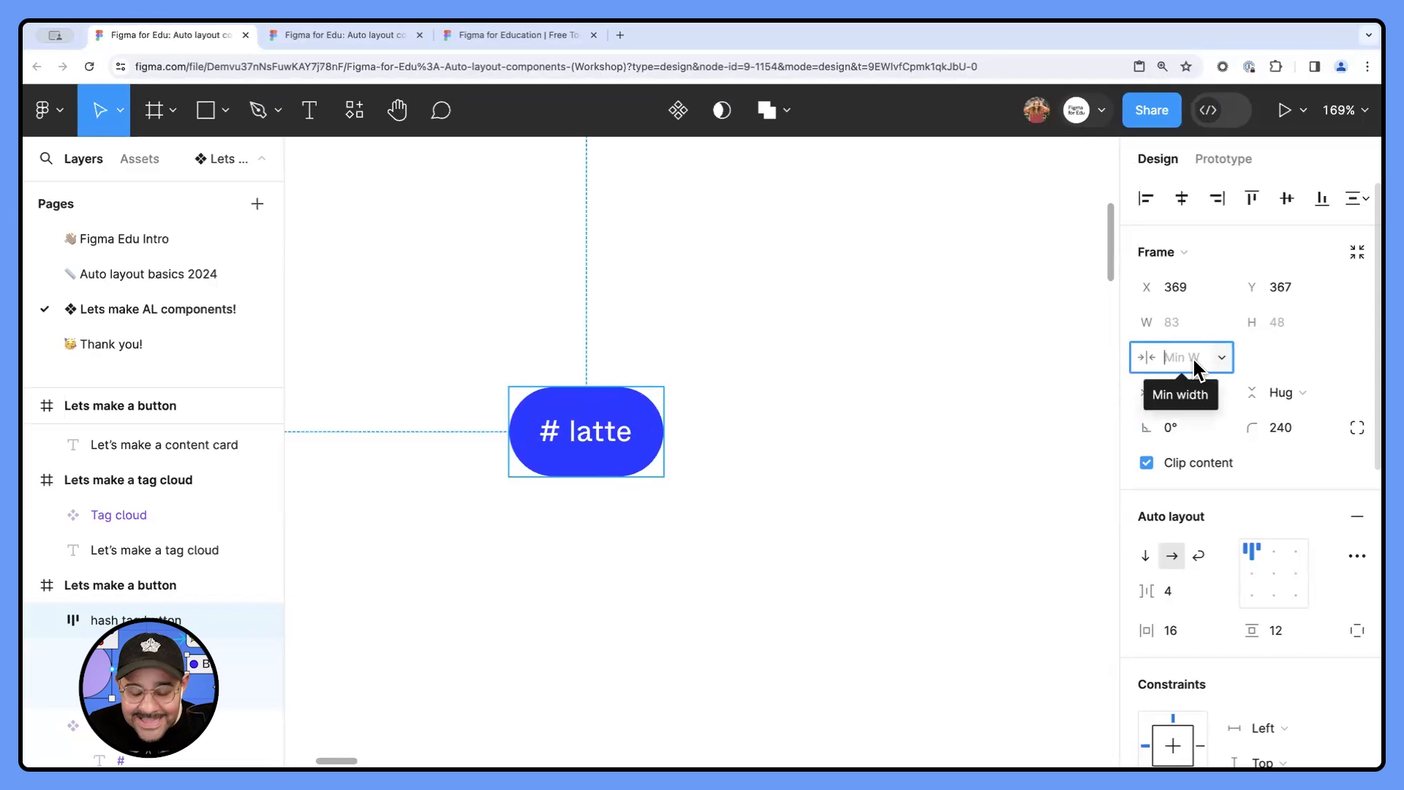
type("96")
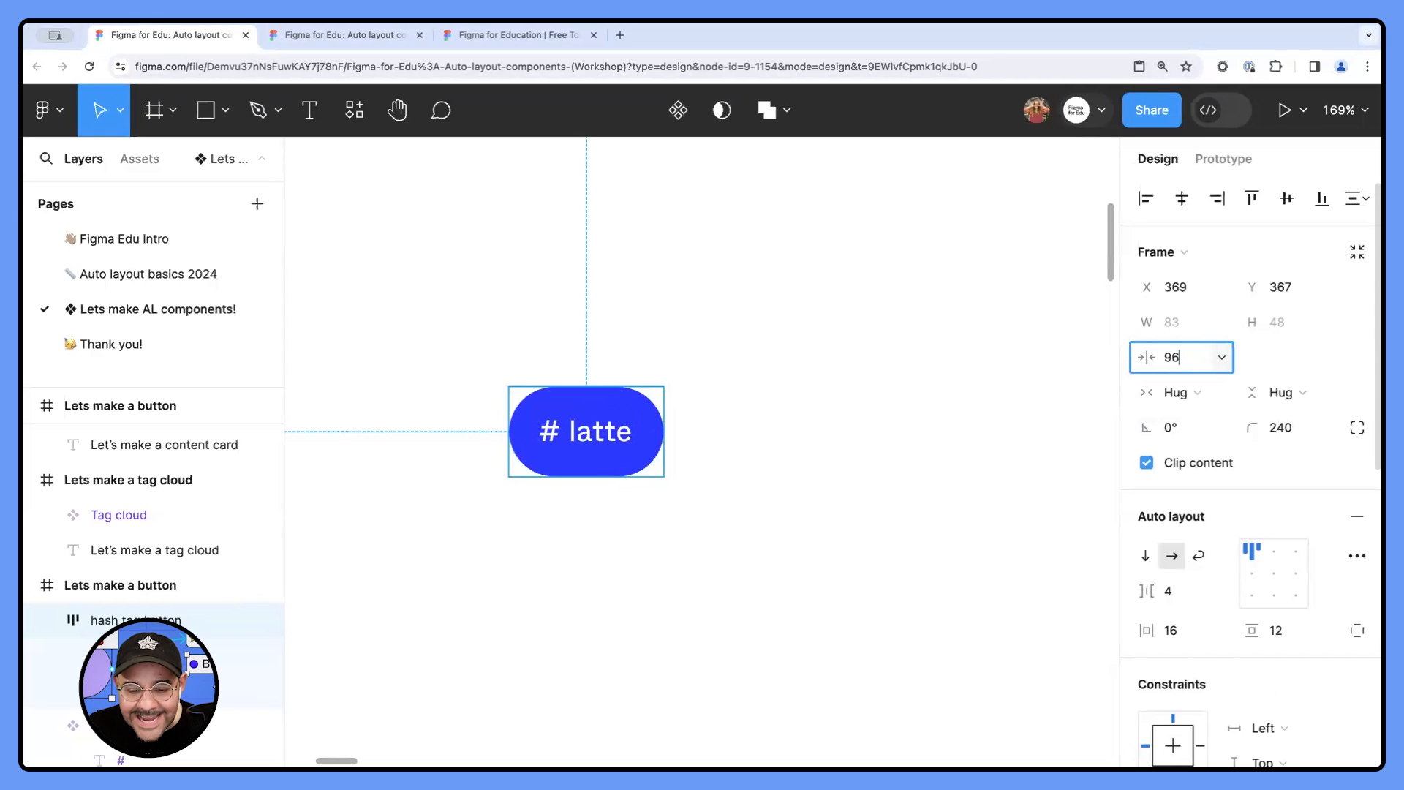
key("Return")
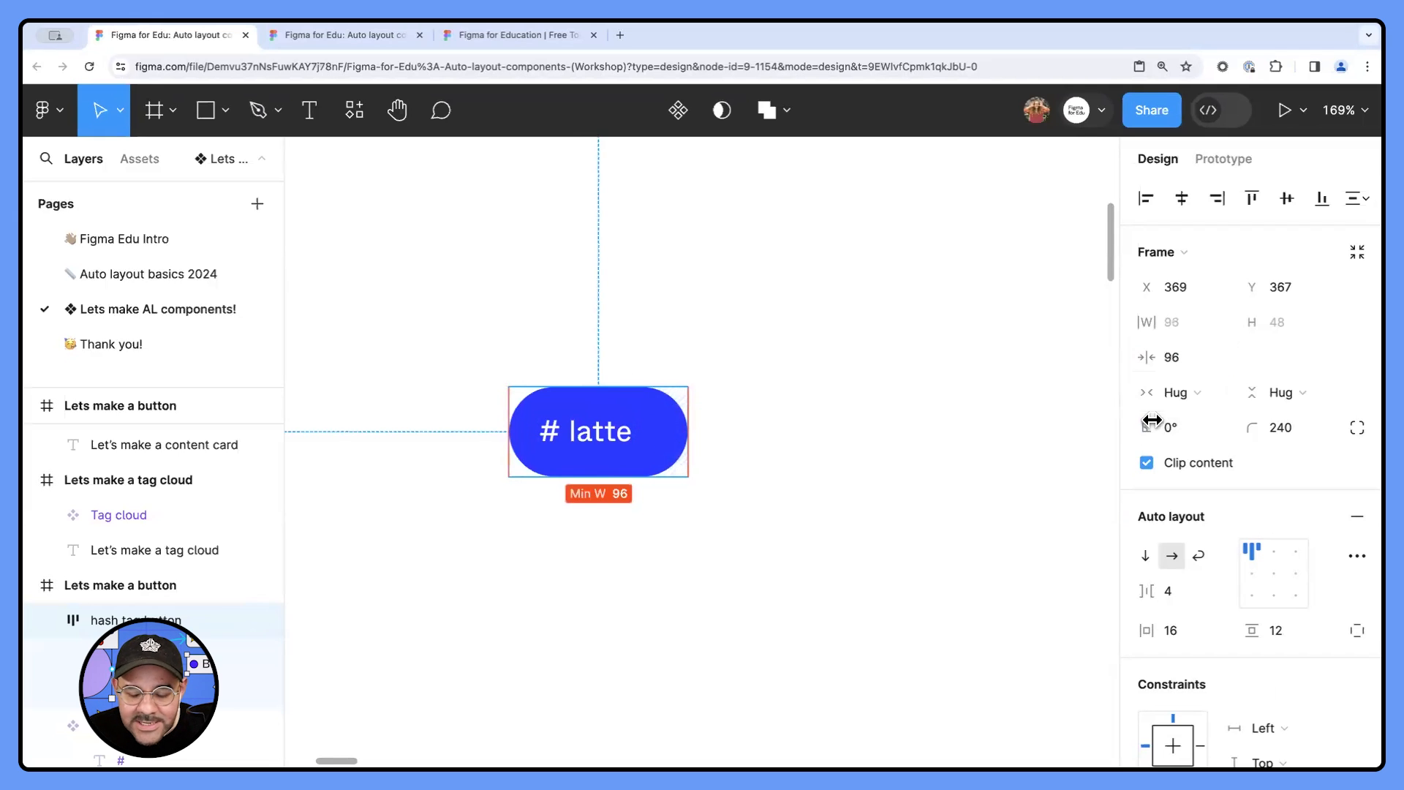
- Increase the hash tag button's minimum width to 120 and deselect it
type("120")
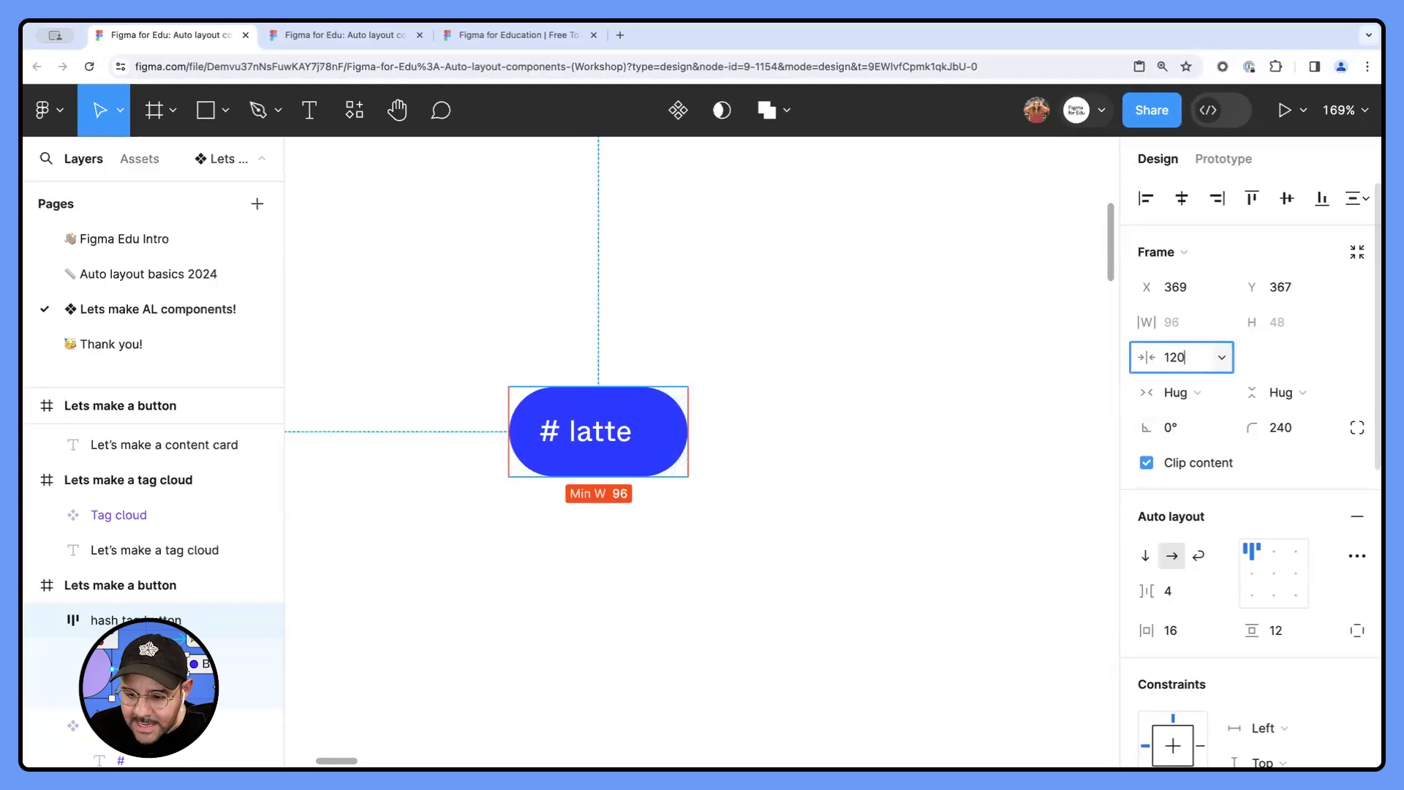
key("Return")
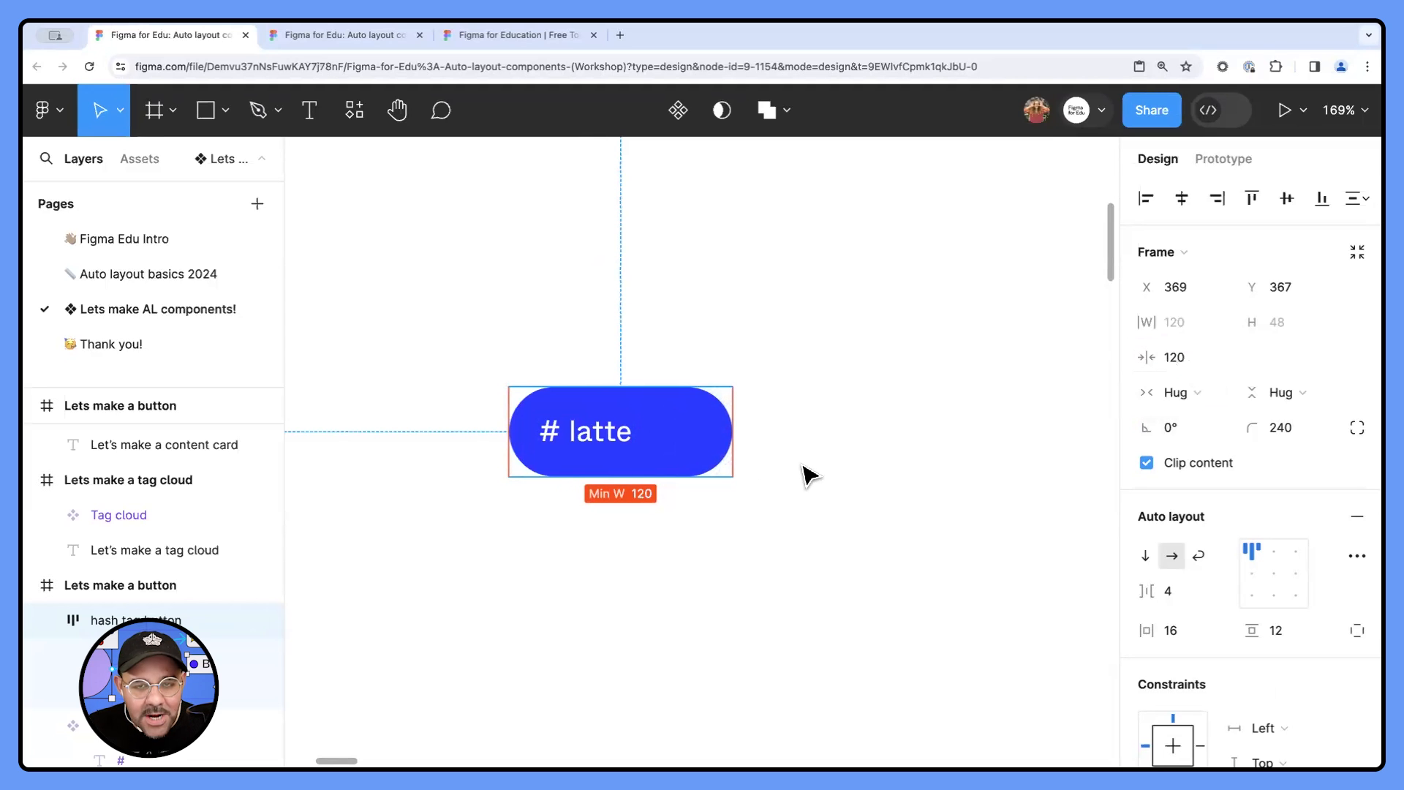
left_click(810, 476)
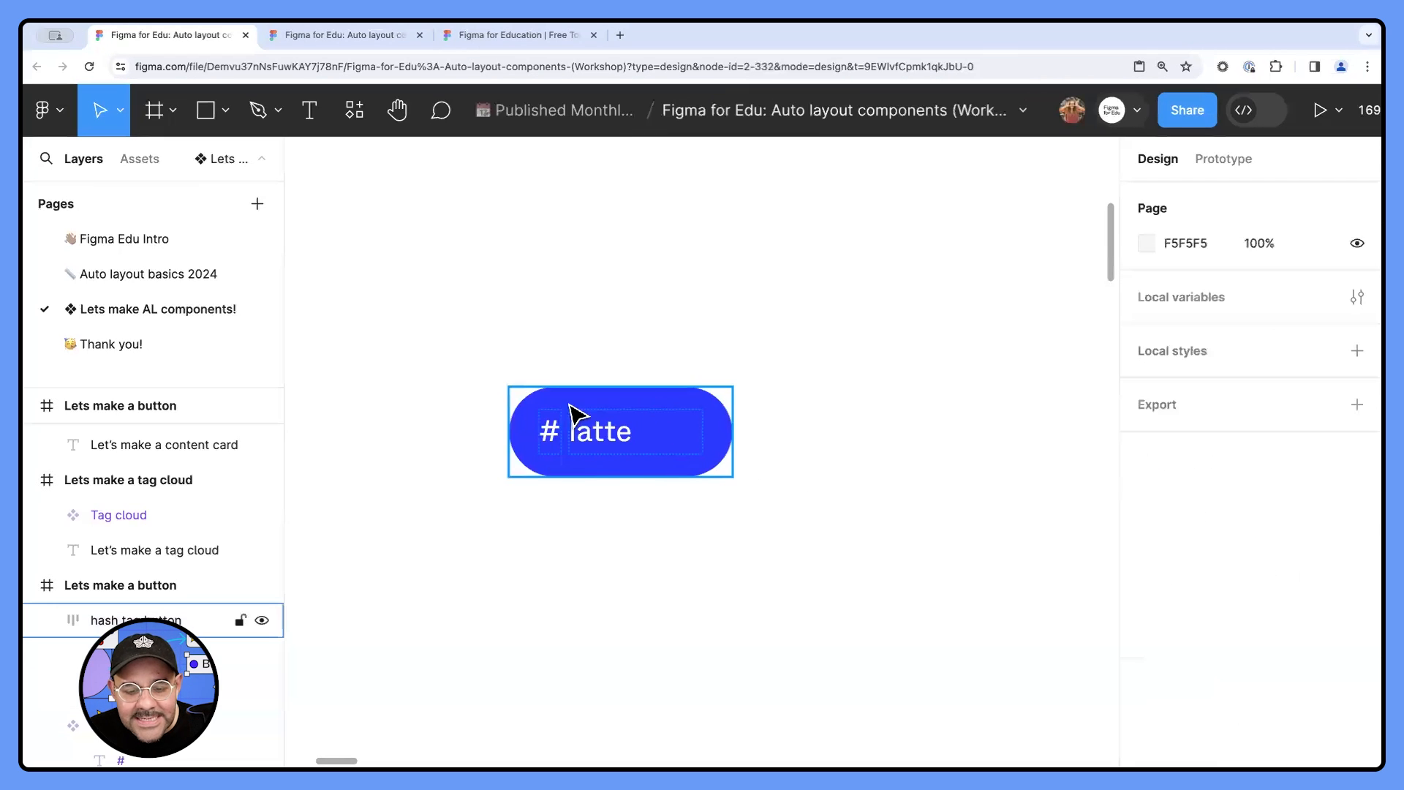
- Set the "latte" text layer inside the hash tag button to hug its contents horizontally, and deselect it
left_click(613, 463)
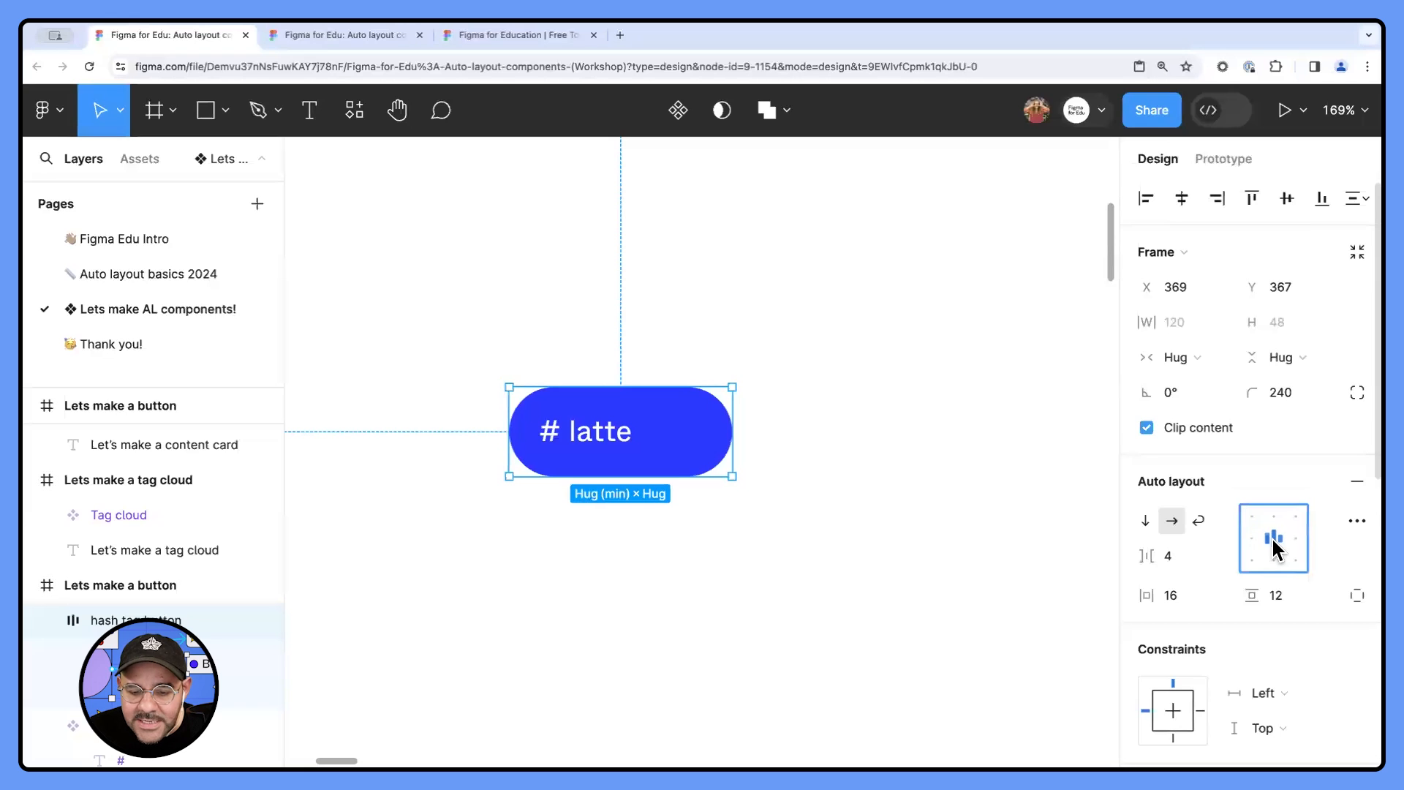
left_click(625, 450)
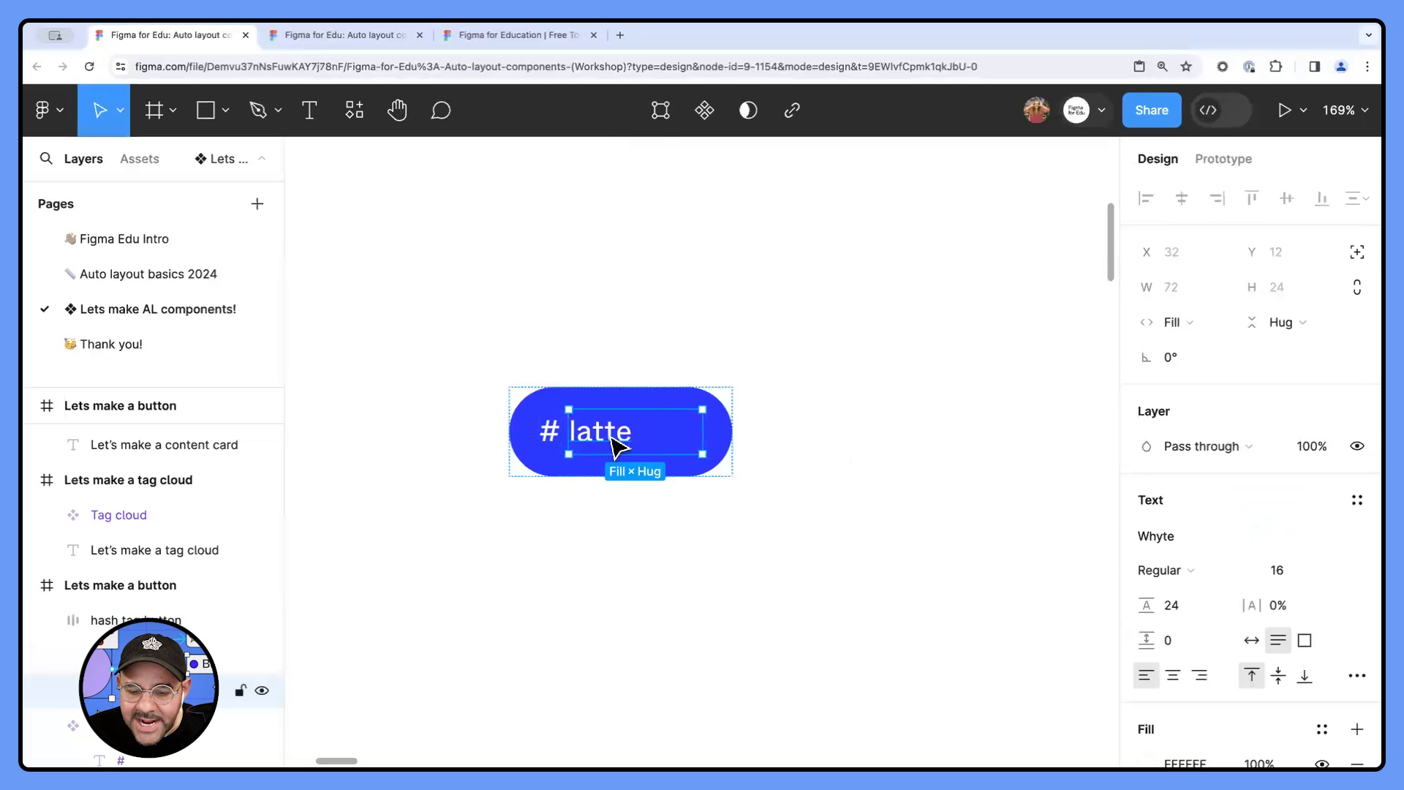
left_click(1186, 321)
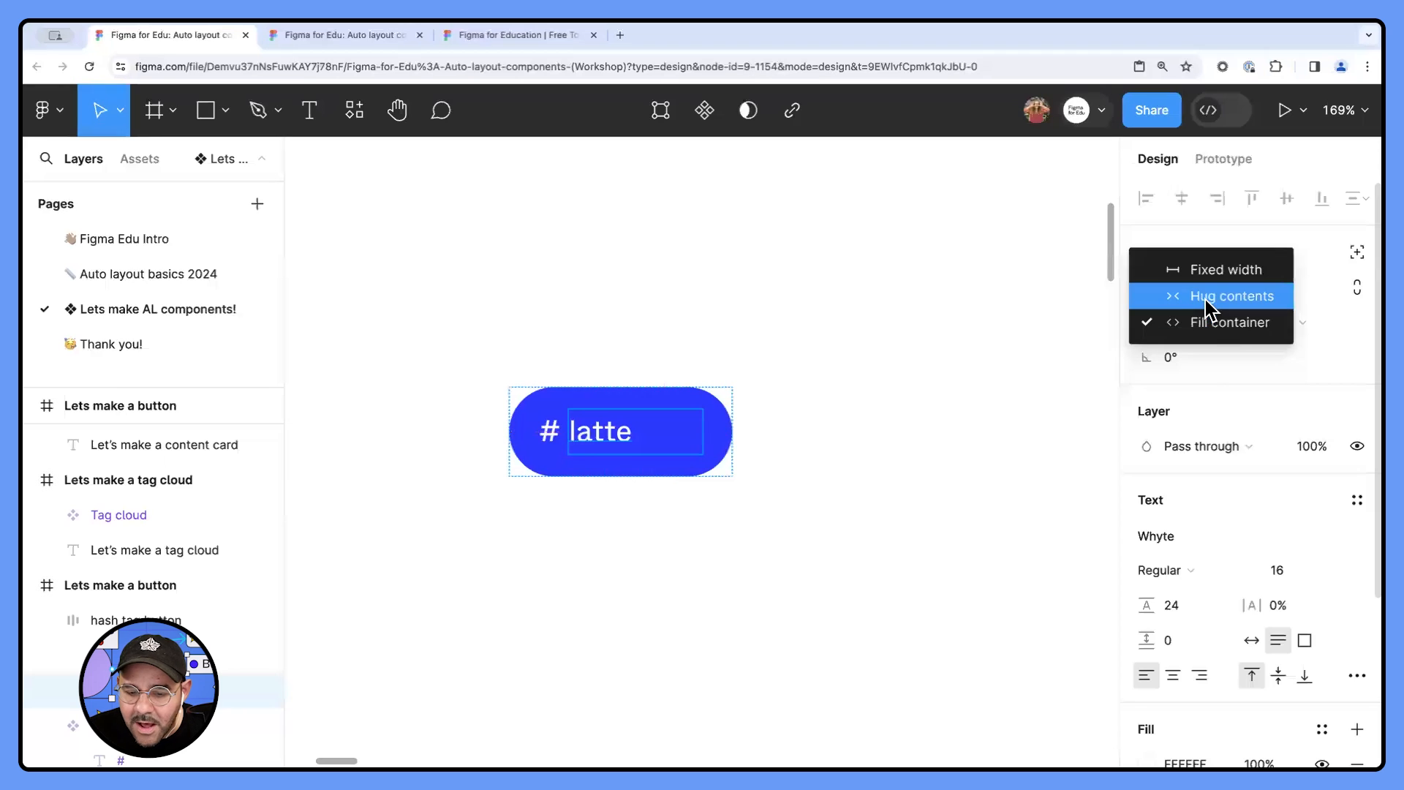
left_click(1205, 300)
left_click(809, 448)
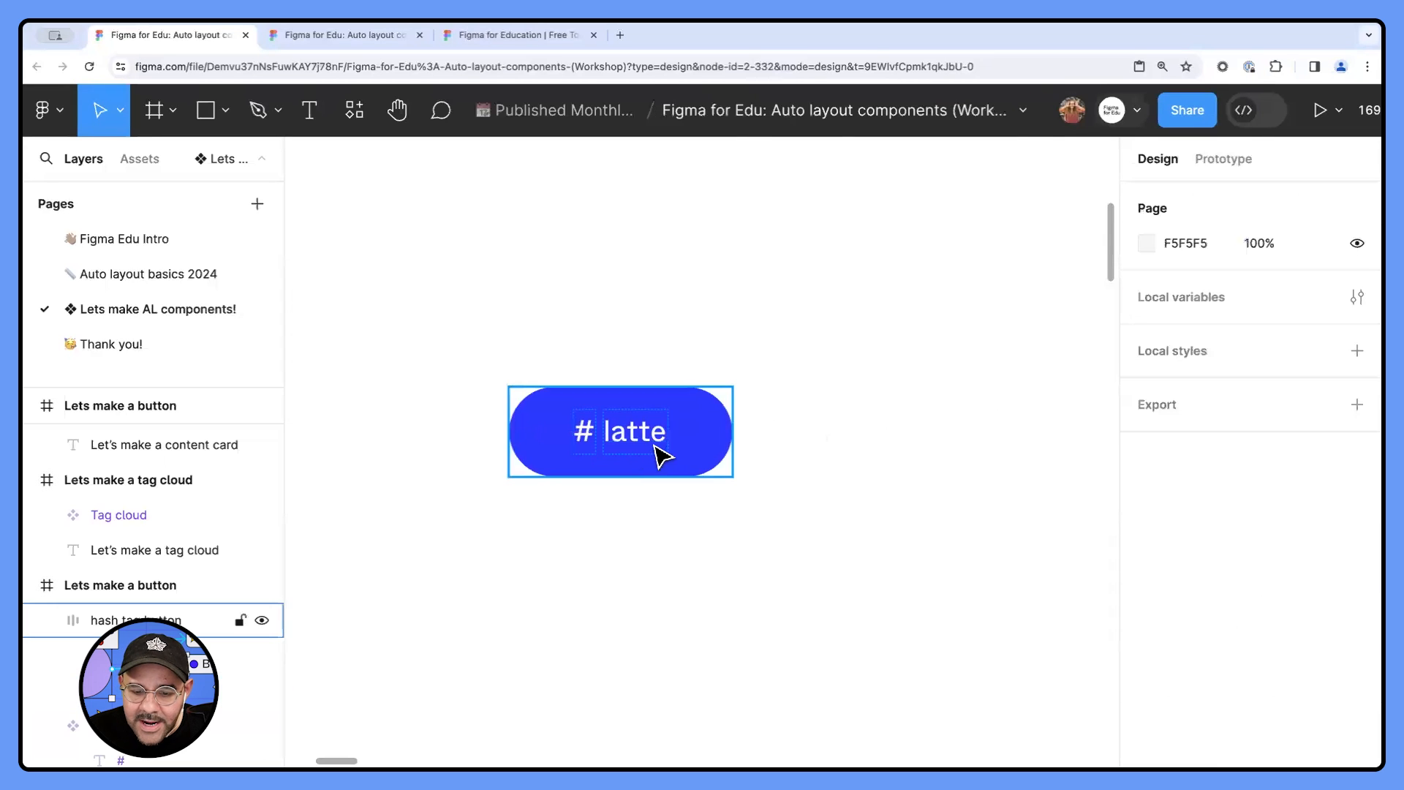
- Move the hash tag button slightly up and left, replace its label with "asdasd", and shorten it to "as"
mouse_move(686, 446)
left_mouse_down()
mouse_move(616, 401)
mouse_move(673, 433)
left_mouse_up()
double_click(607, 407)
type("asdasd")
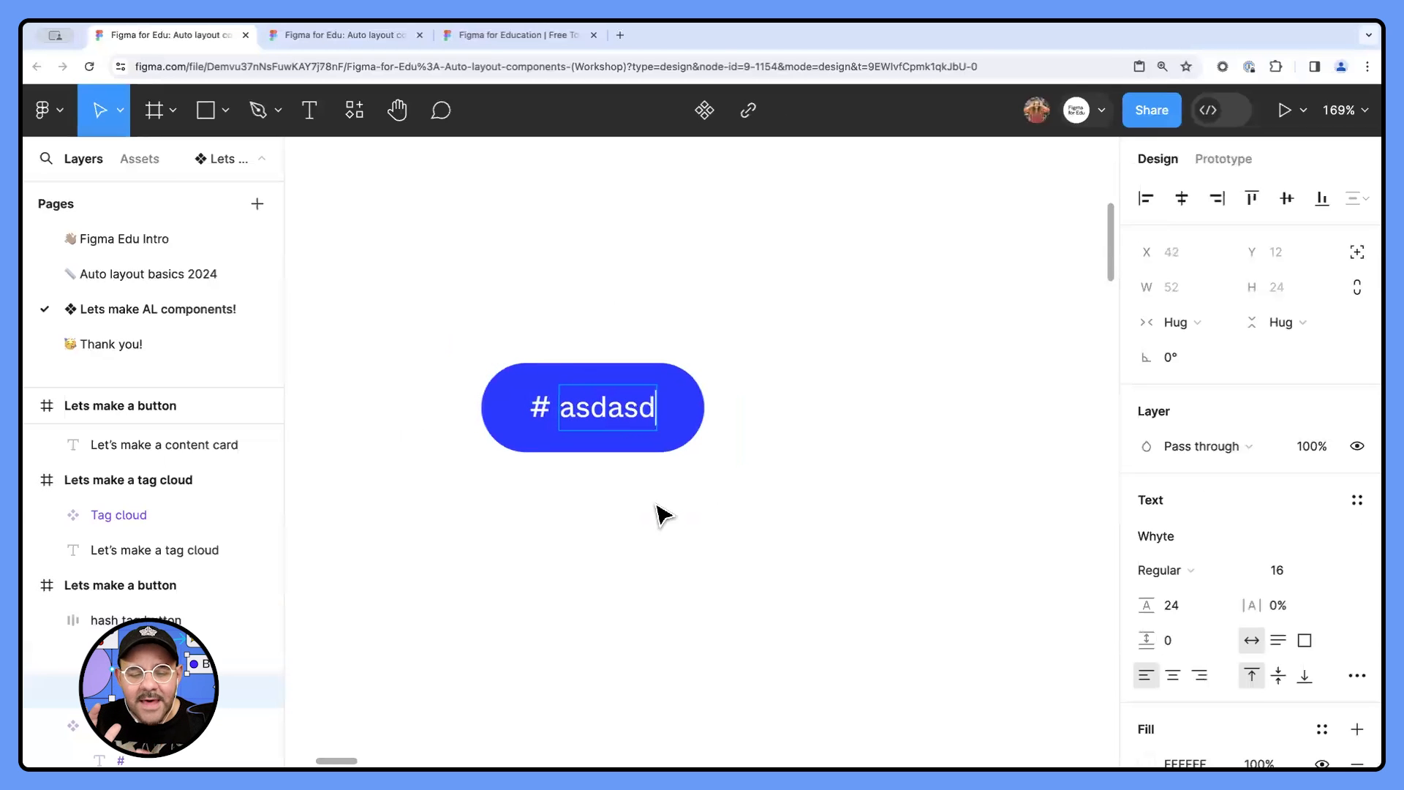
key("BackSpace")
key("BackSpace")
key("BackSpace")
key("BackSpace")
key("BackSpace")
key("BackSpace")
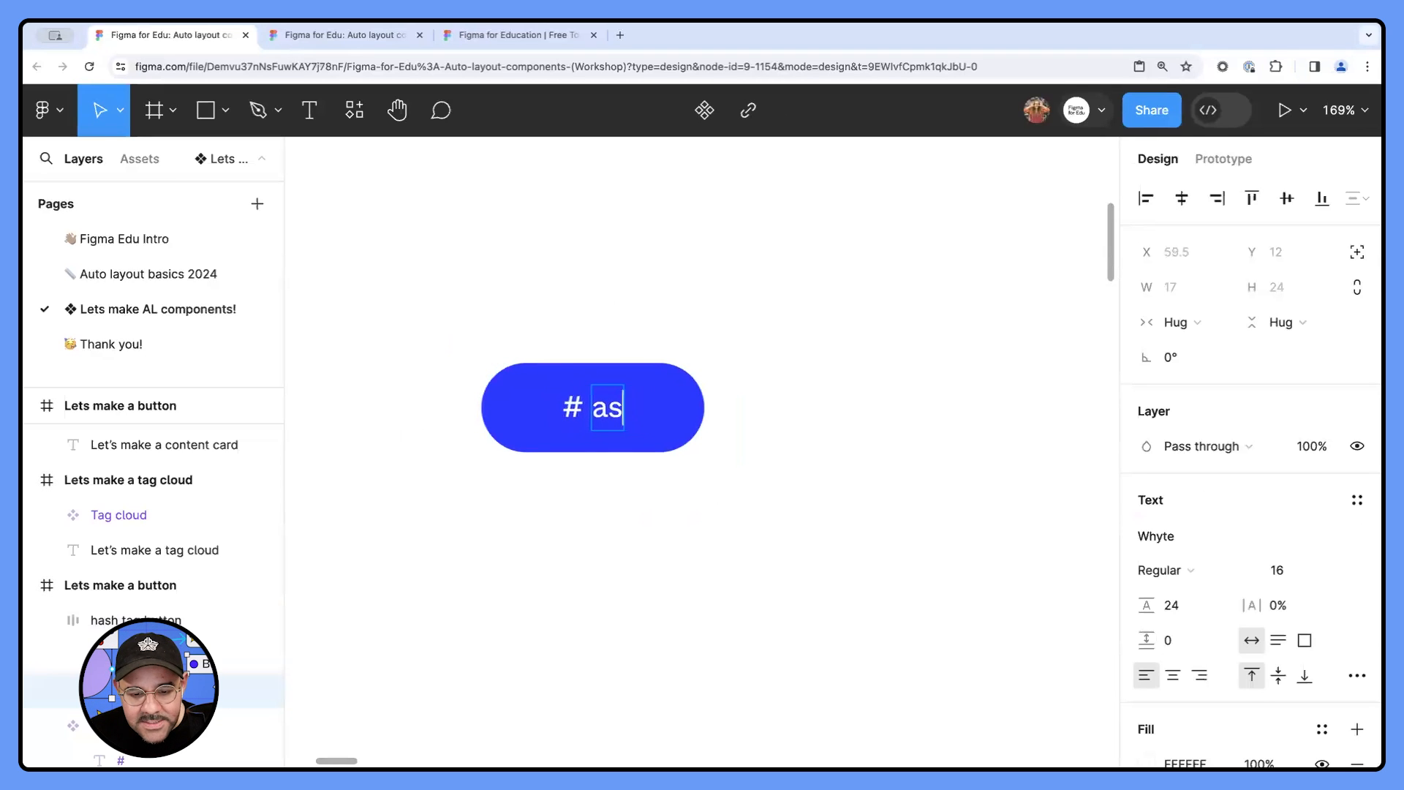
- Lengthen the button's label to "asdsaasdasdasdasdasd" to test growth beyond the minimum width
type("asds")
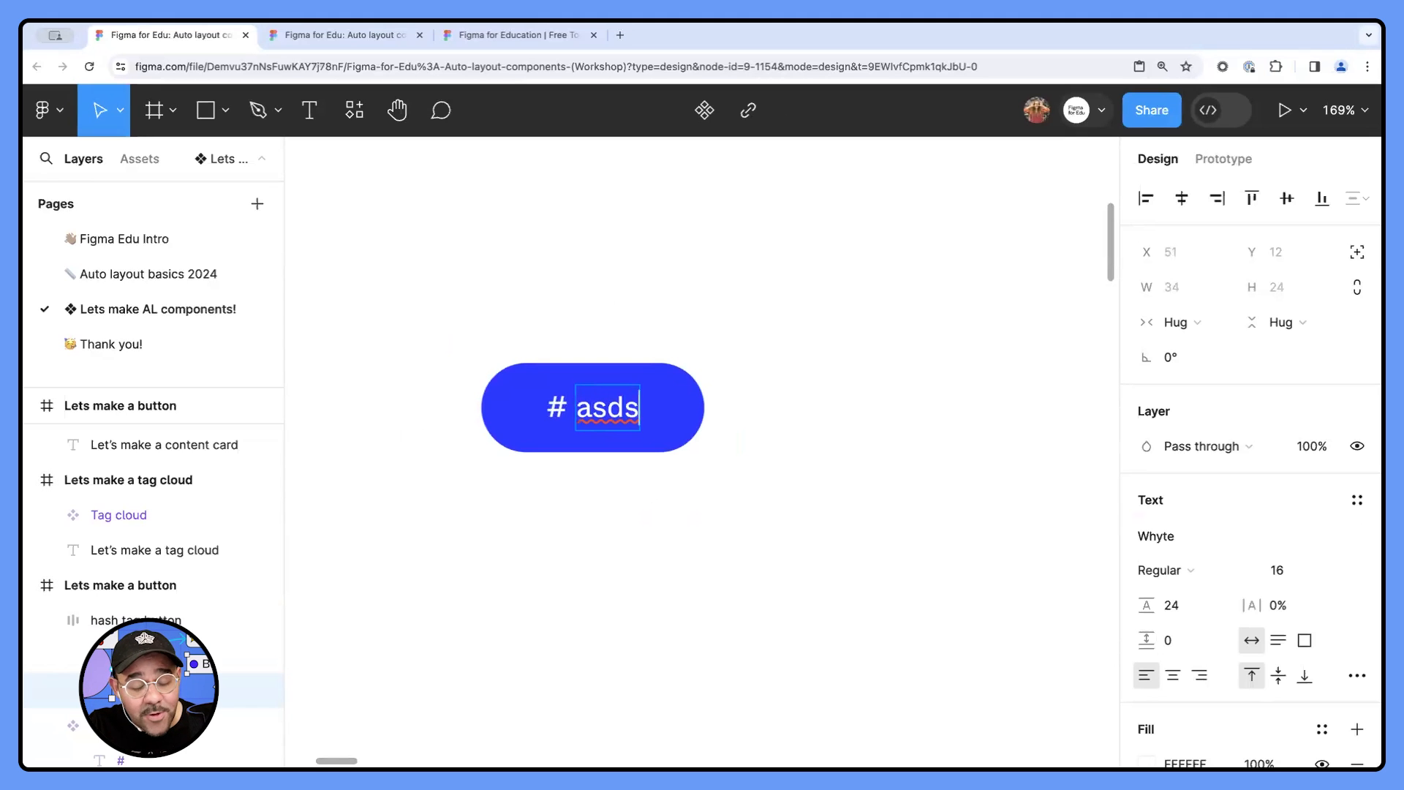
type("aasdasdas")
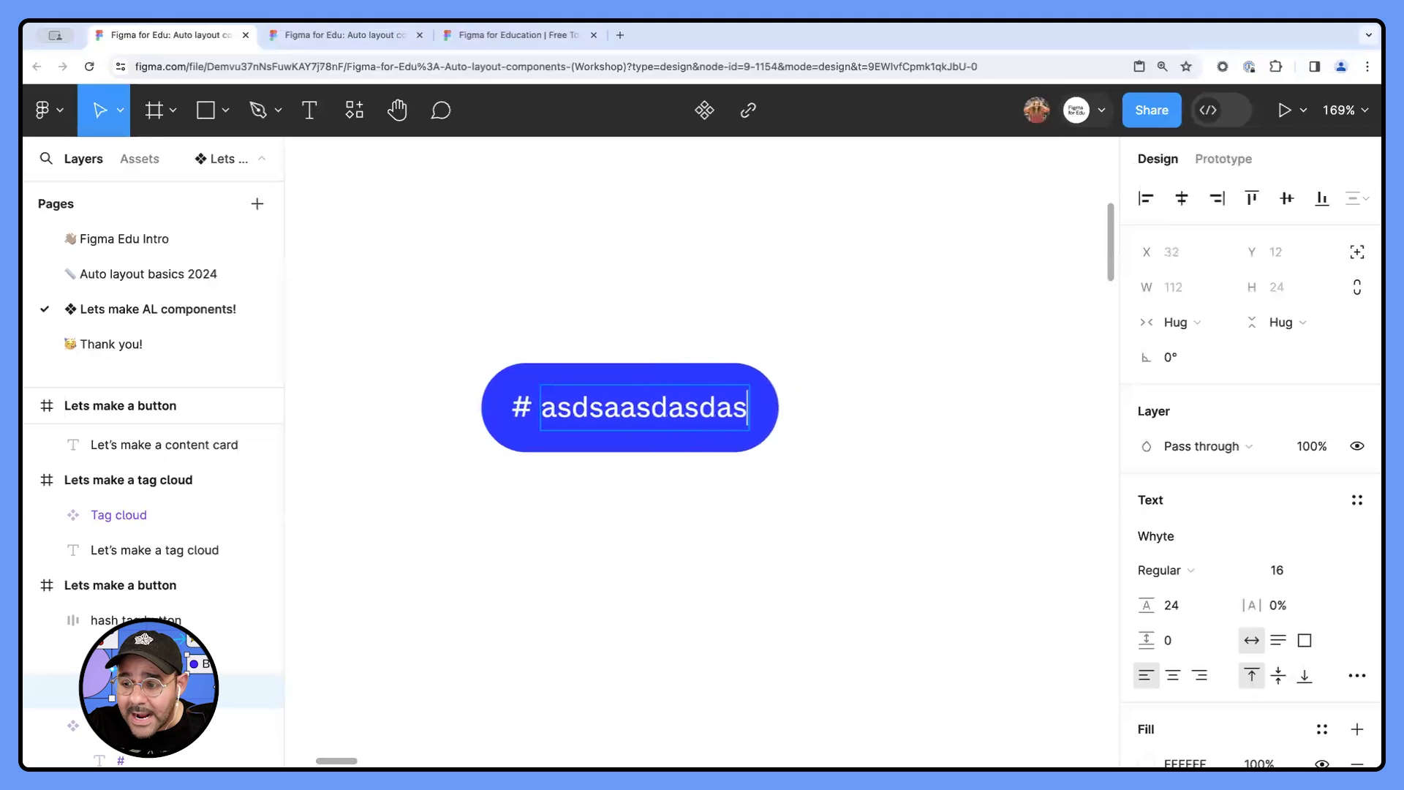
type("dasdasd")
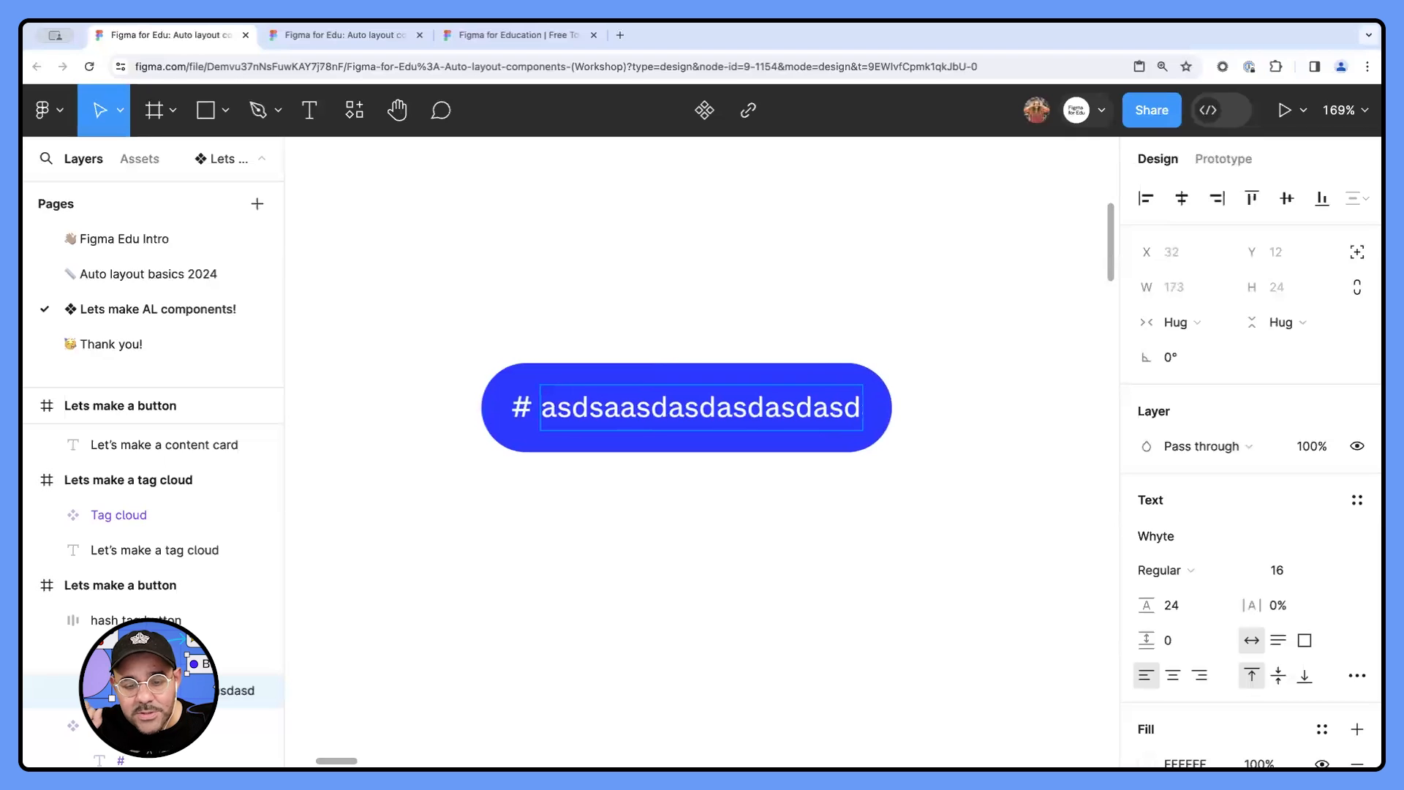
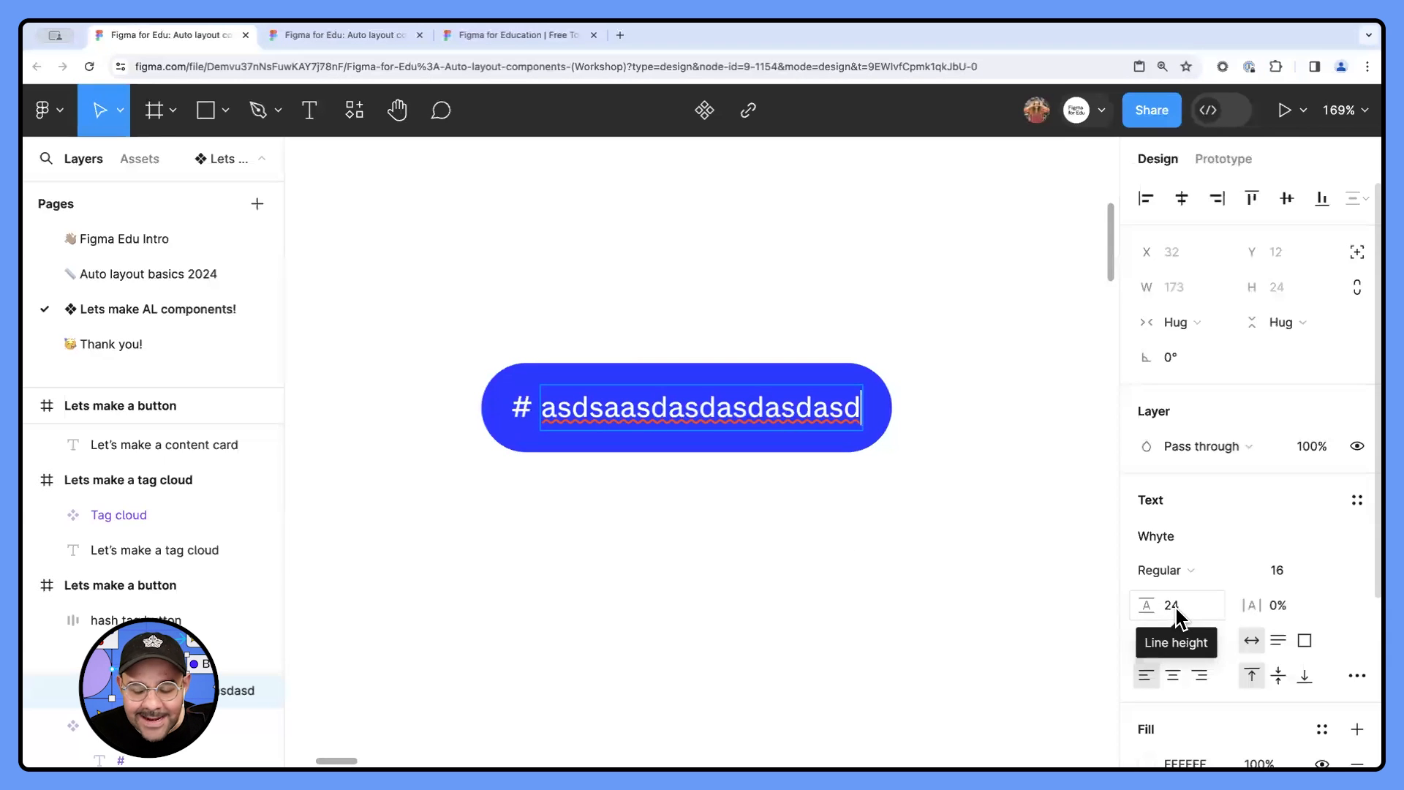
- Try the trimmed vertical trim option on the button's label, and restore the standard vertical trim
left_click(1356, 675)
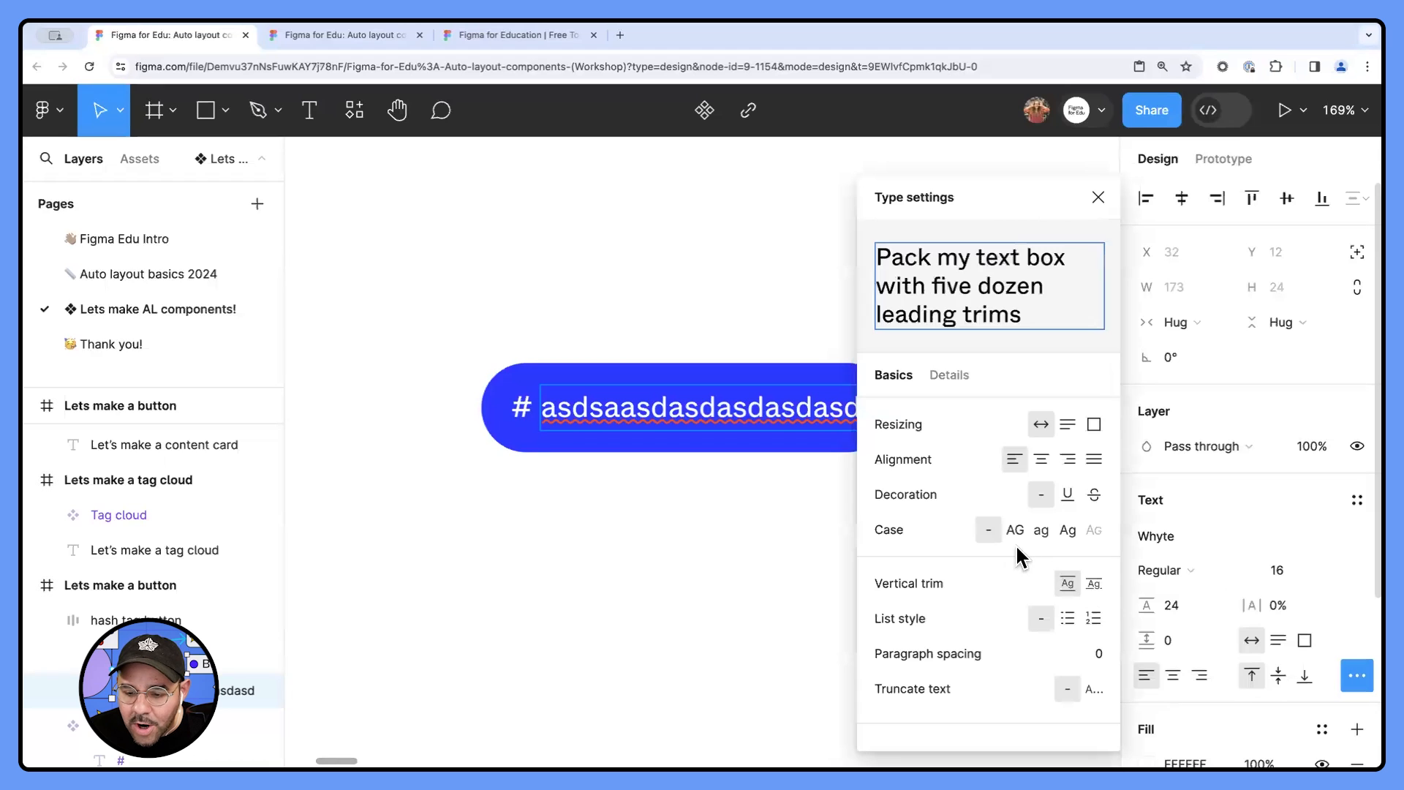
left_click(1093, 584)
scroll(613, 433, "up", 5)
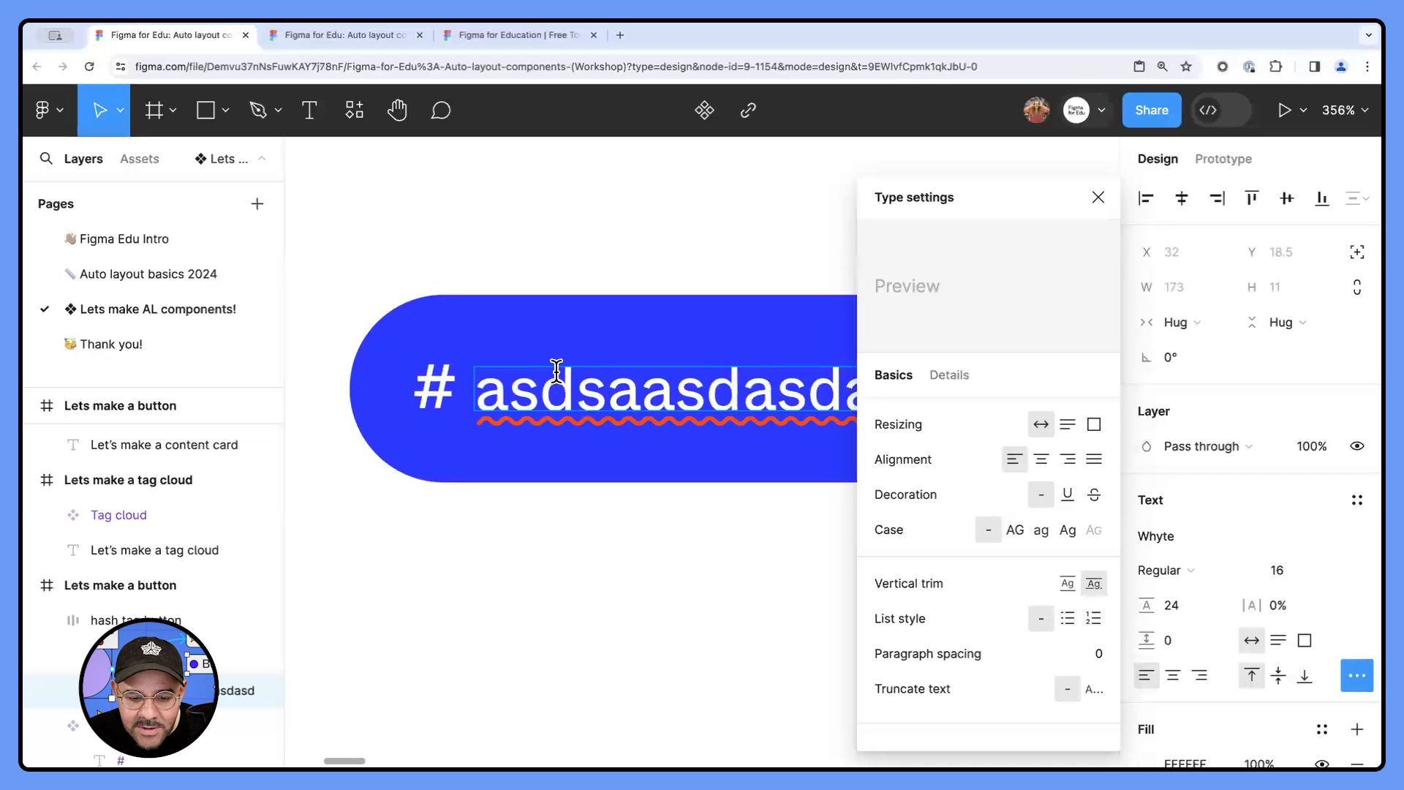
left_click(1067, 584)
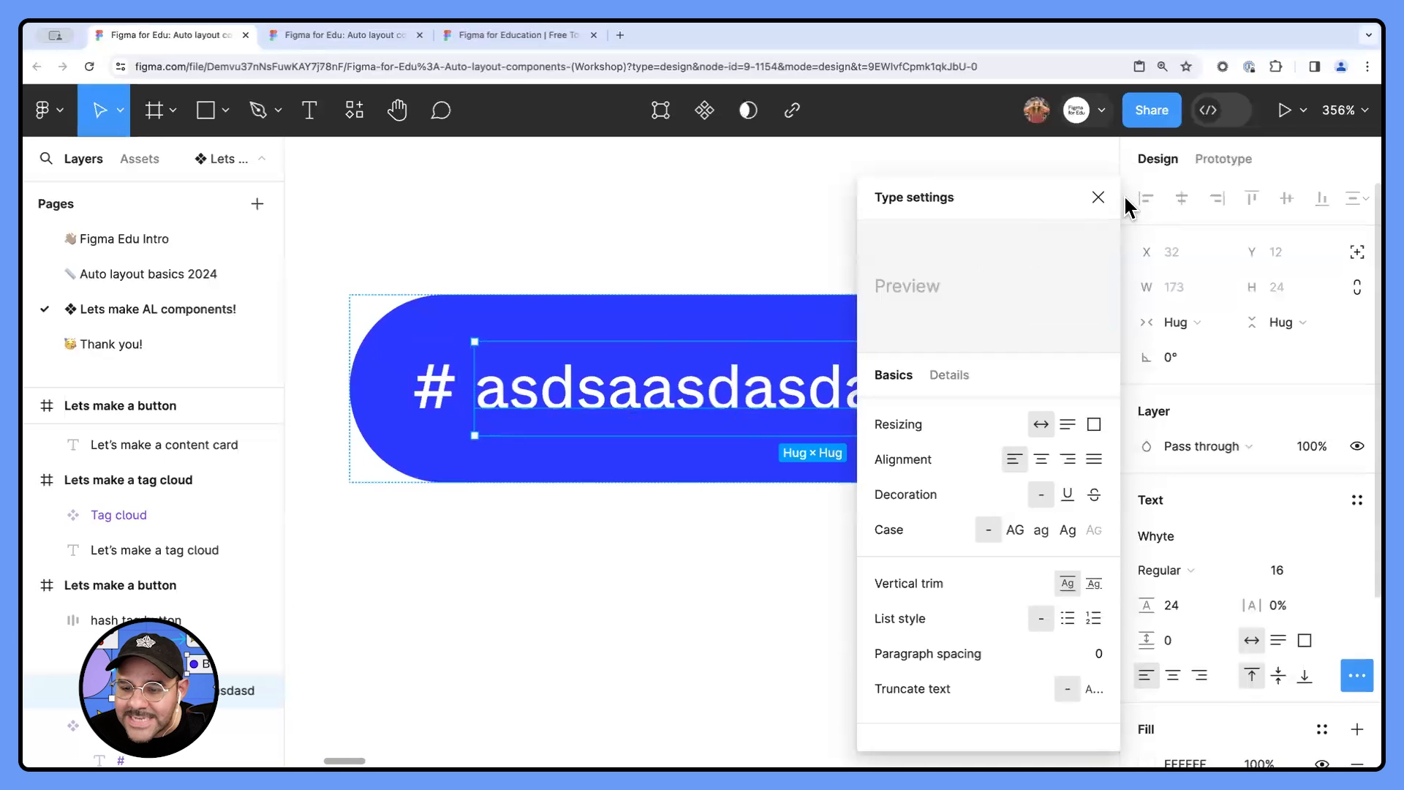
left_click(1097, 198)
- Set the font of the hash tag button's label to Inter and deselect it
scroll(948, 235, "down", 4)
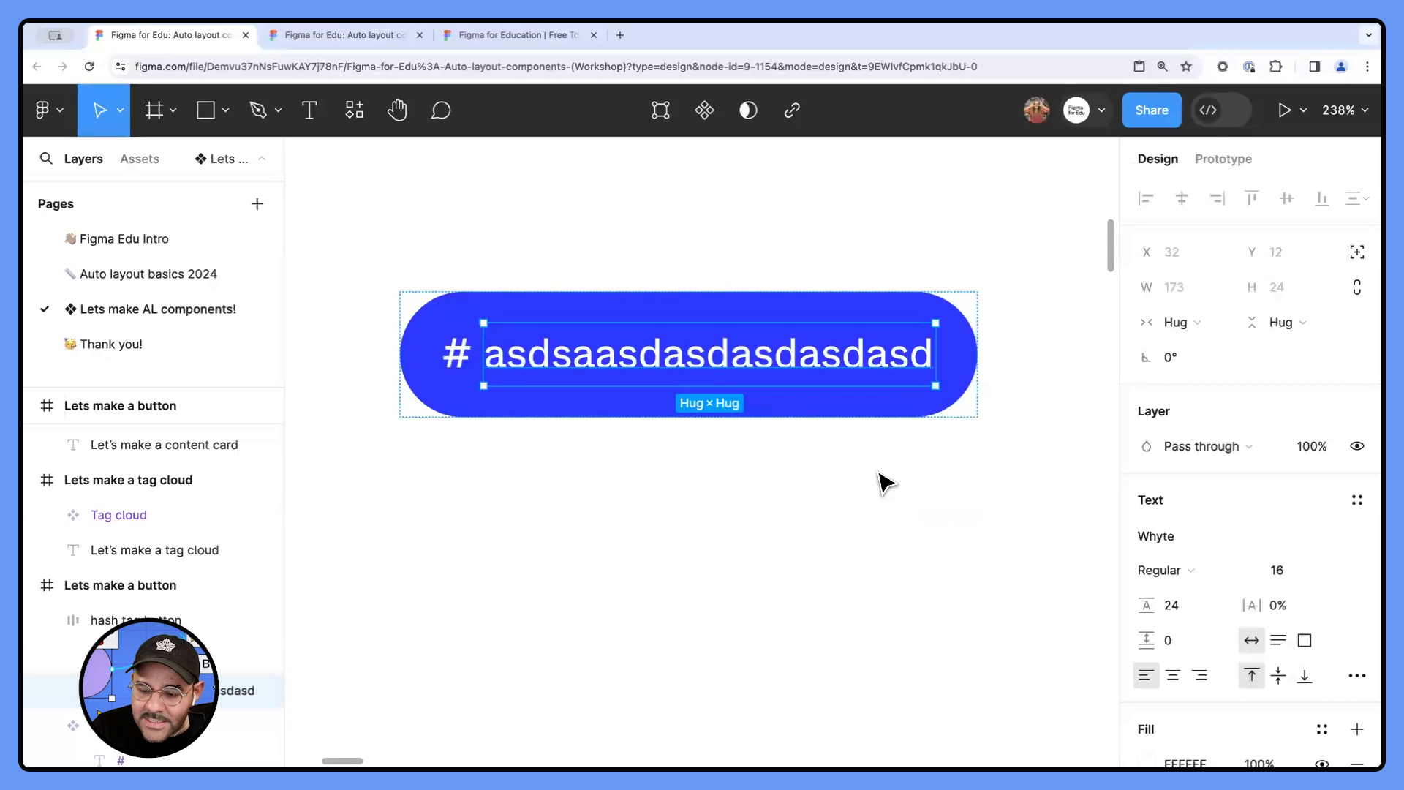
left_click(1192, 538)
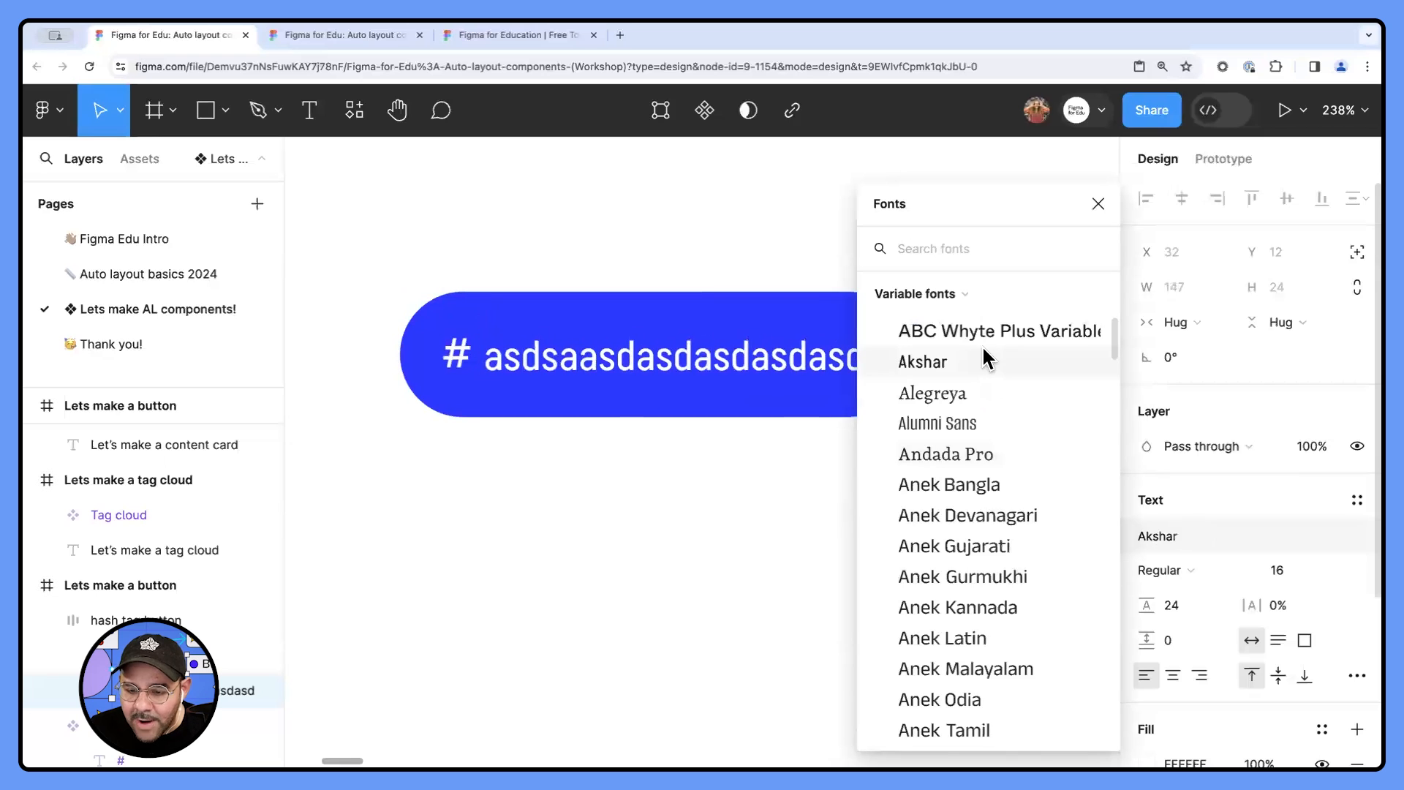
type("Int")
key("Return")
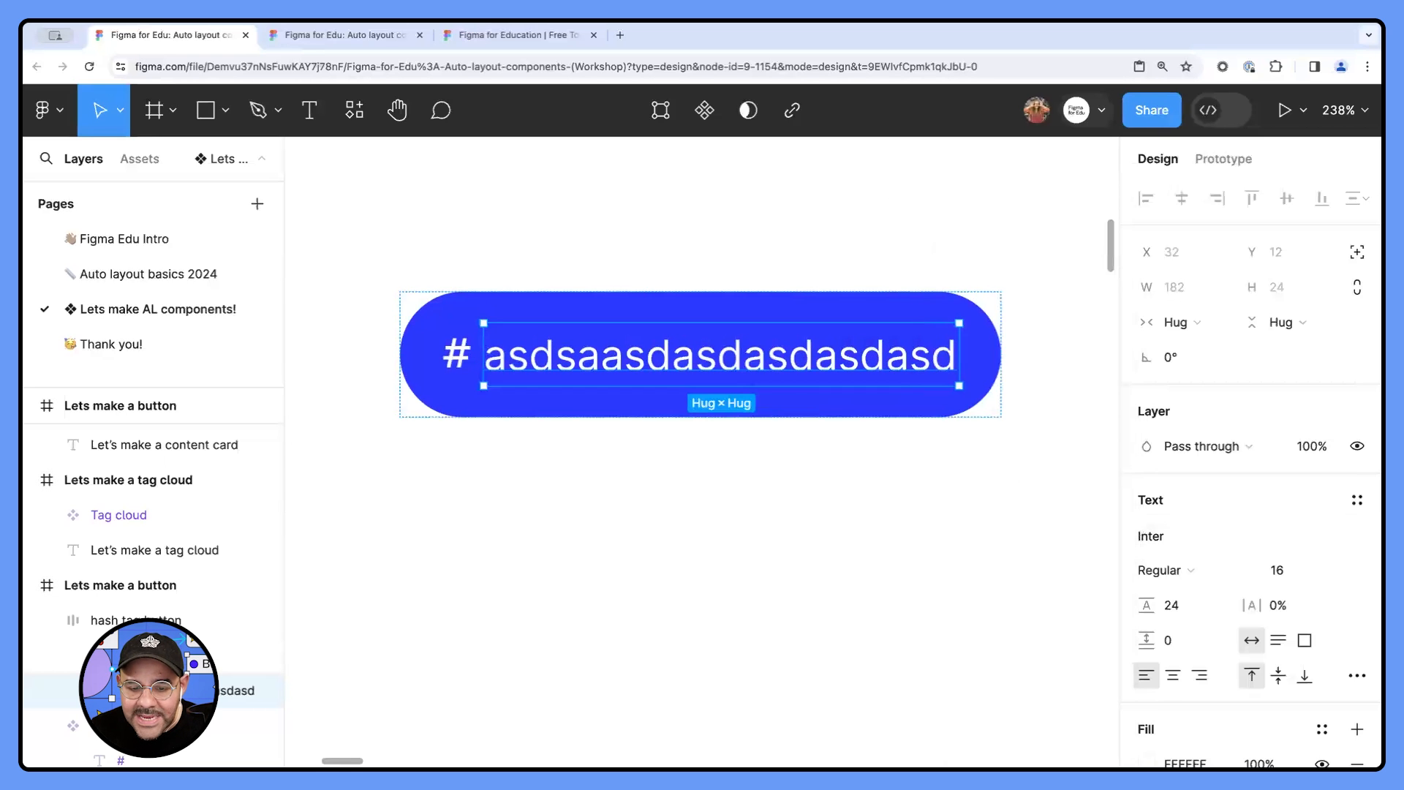
left_click(661, 487)
- Examine the type settings of the button's label, including its vertical trim options, and close them
left_click(653, 378)
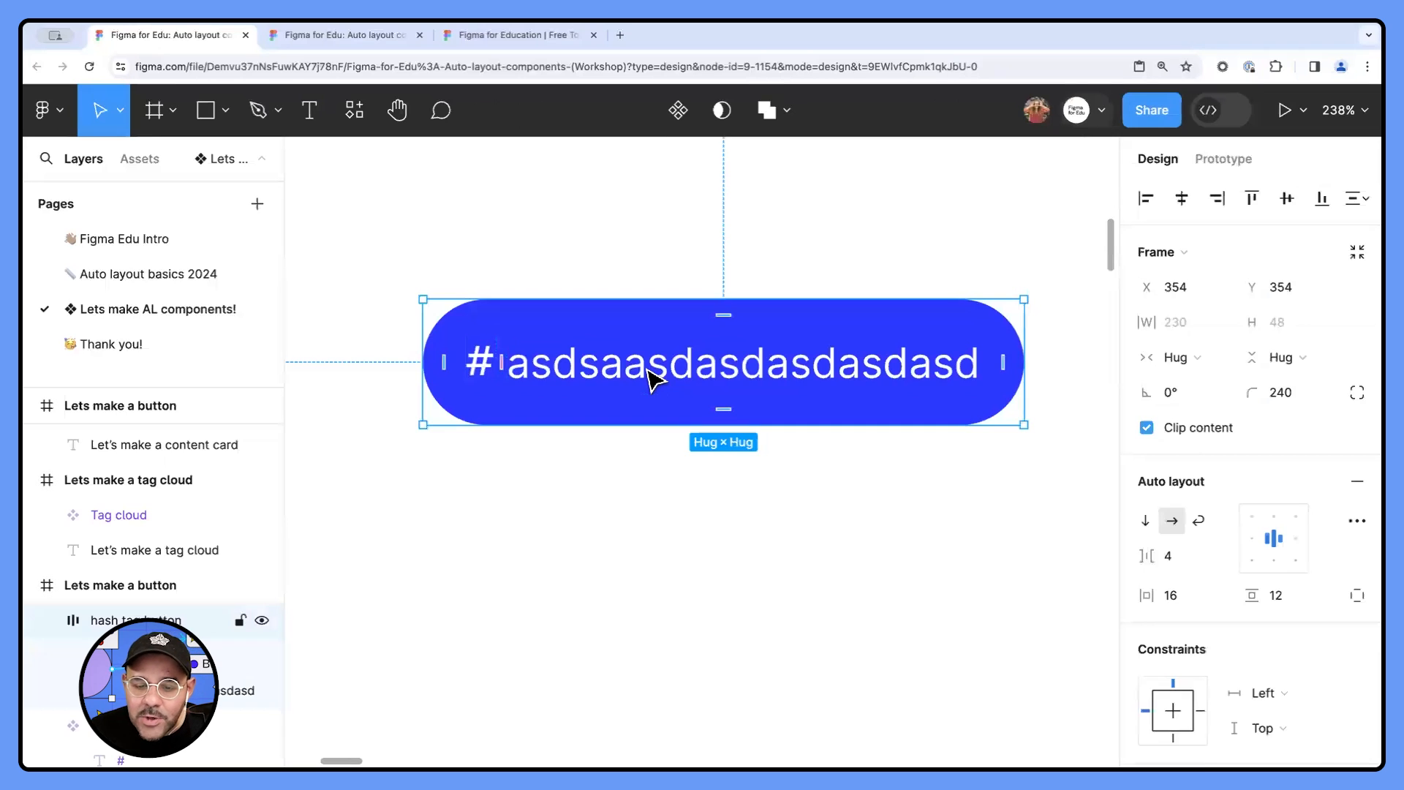
left_click(653, 378)
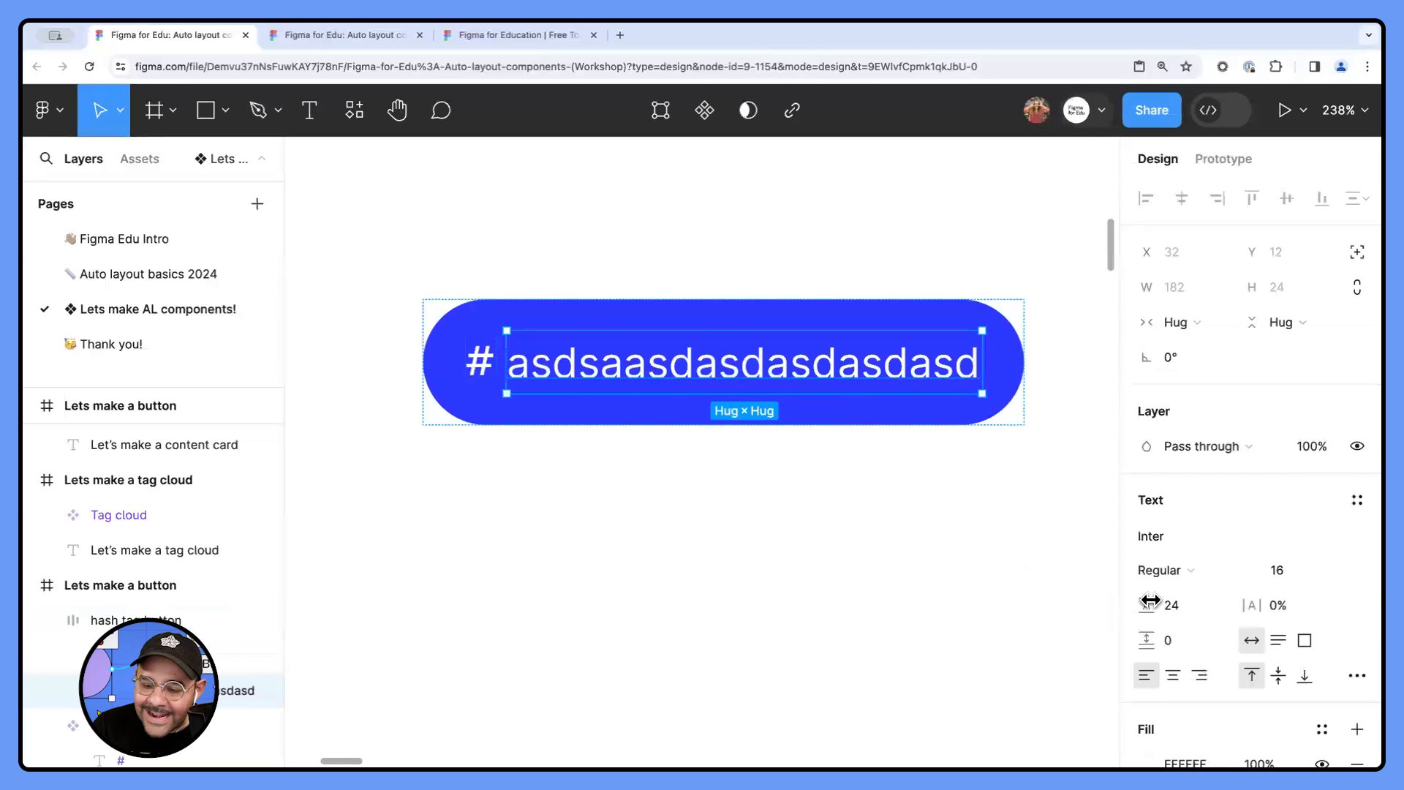
left_click(1356, 676)
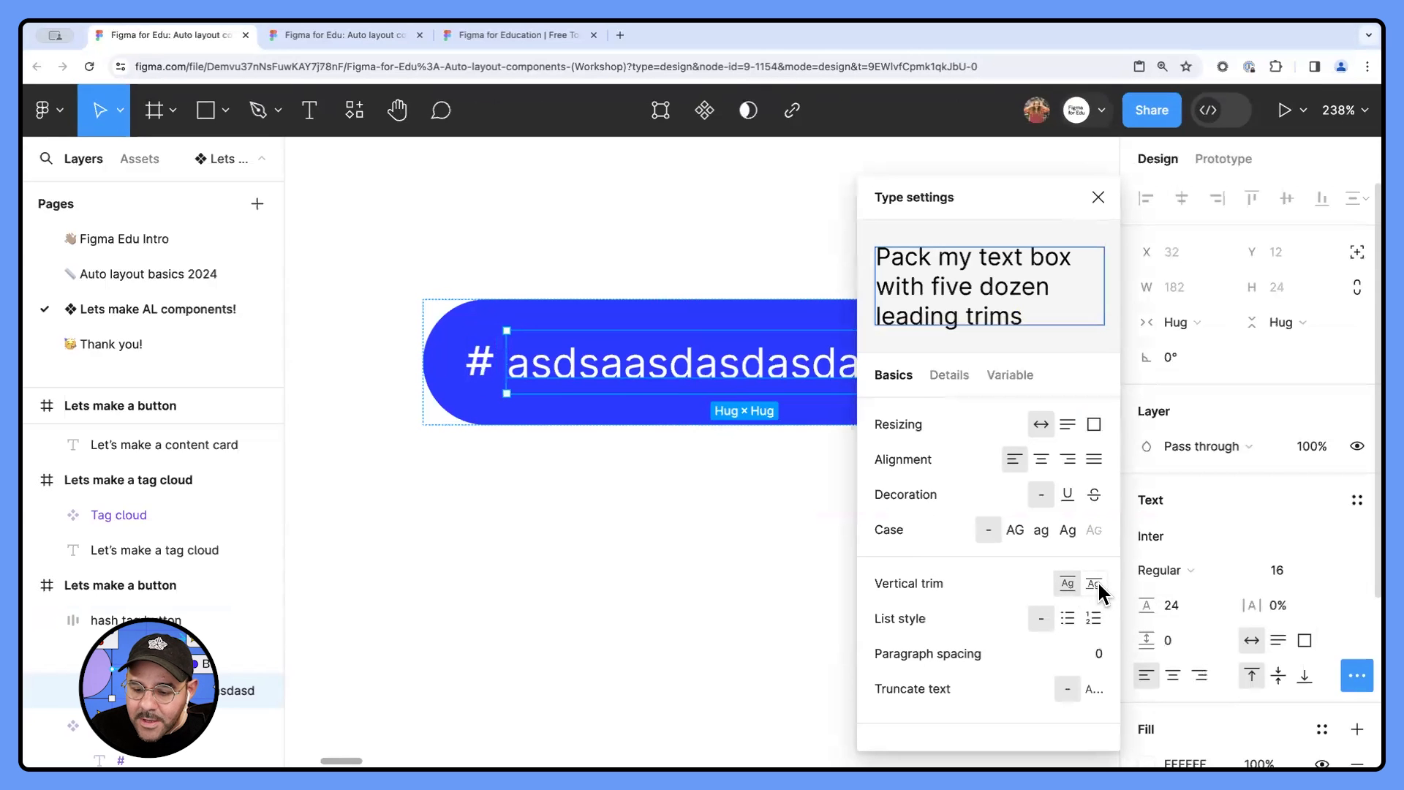
left_click(1099, 198)
left_click(951, 223)
- Replace the hash tag button's label with "latteart" as one word and deselect it
scroll(895, 230, "down", 2)
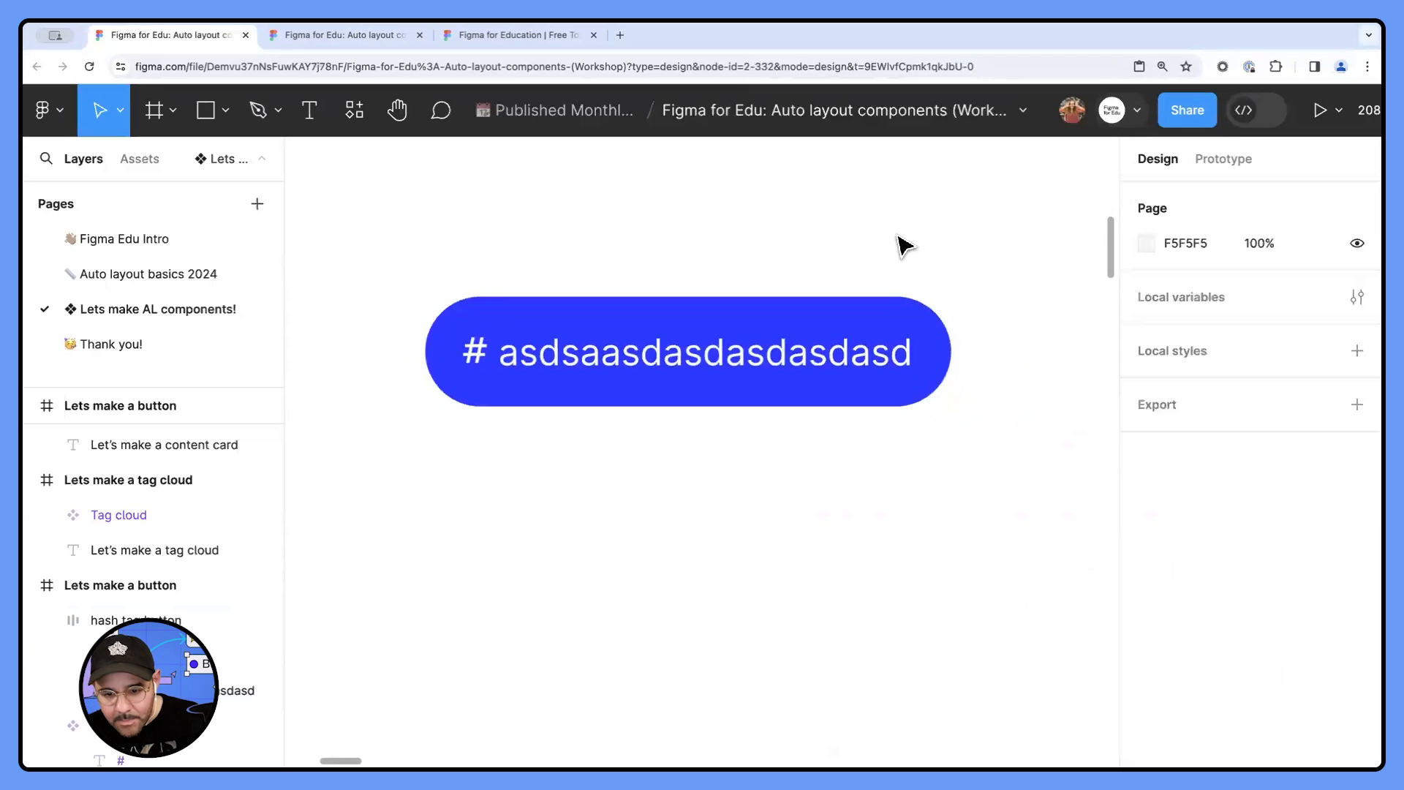
scroll(907, 227, "down", 1)
scroll(897, 235, "up", 1)
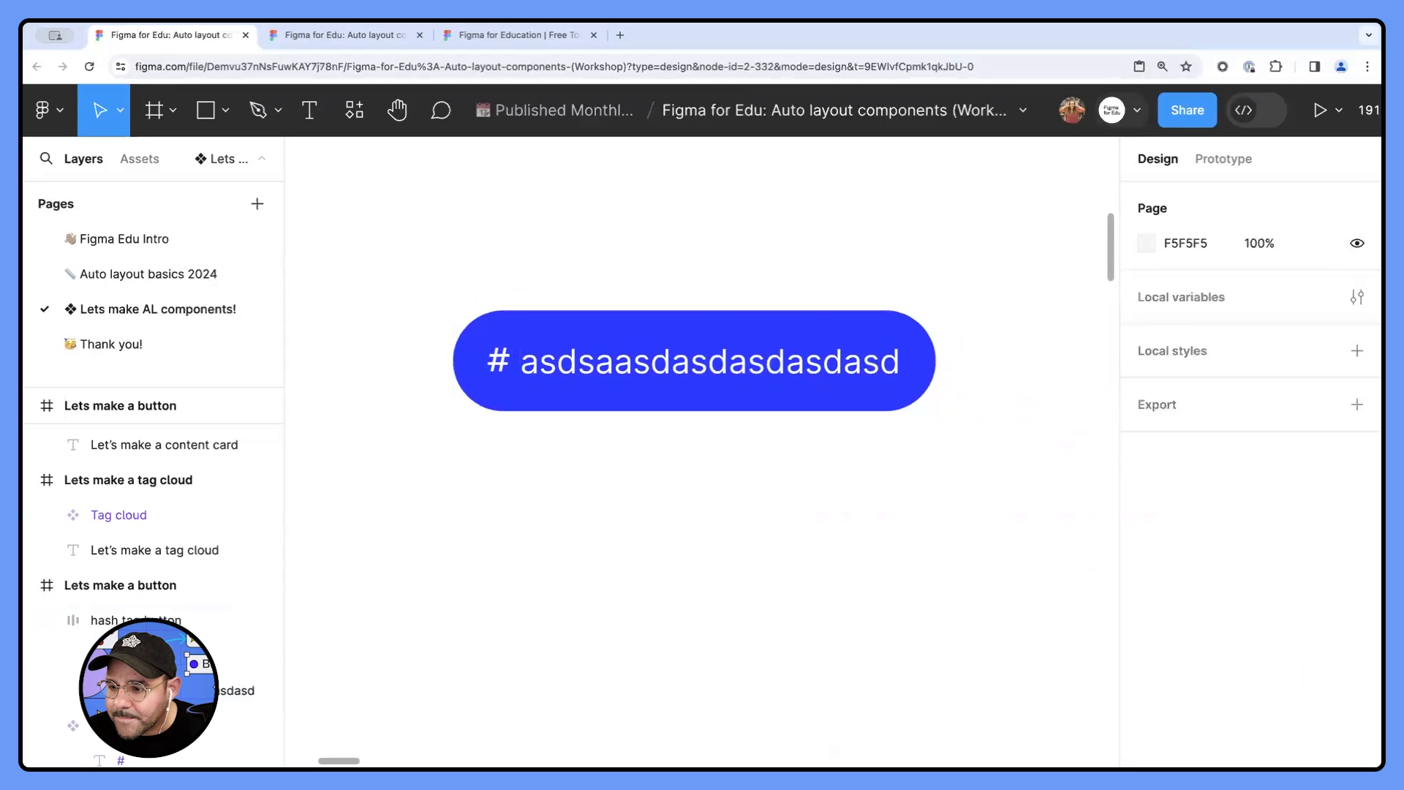
scroll(840, 241, "down", 1)
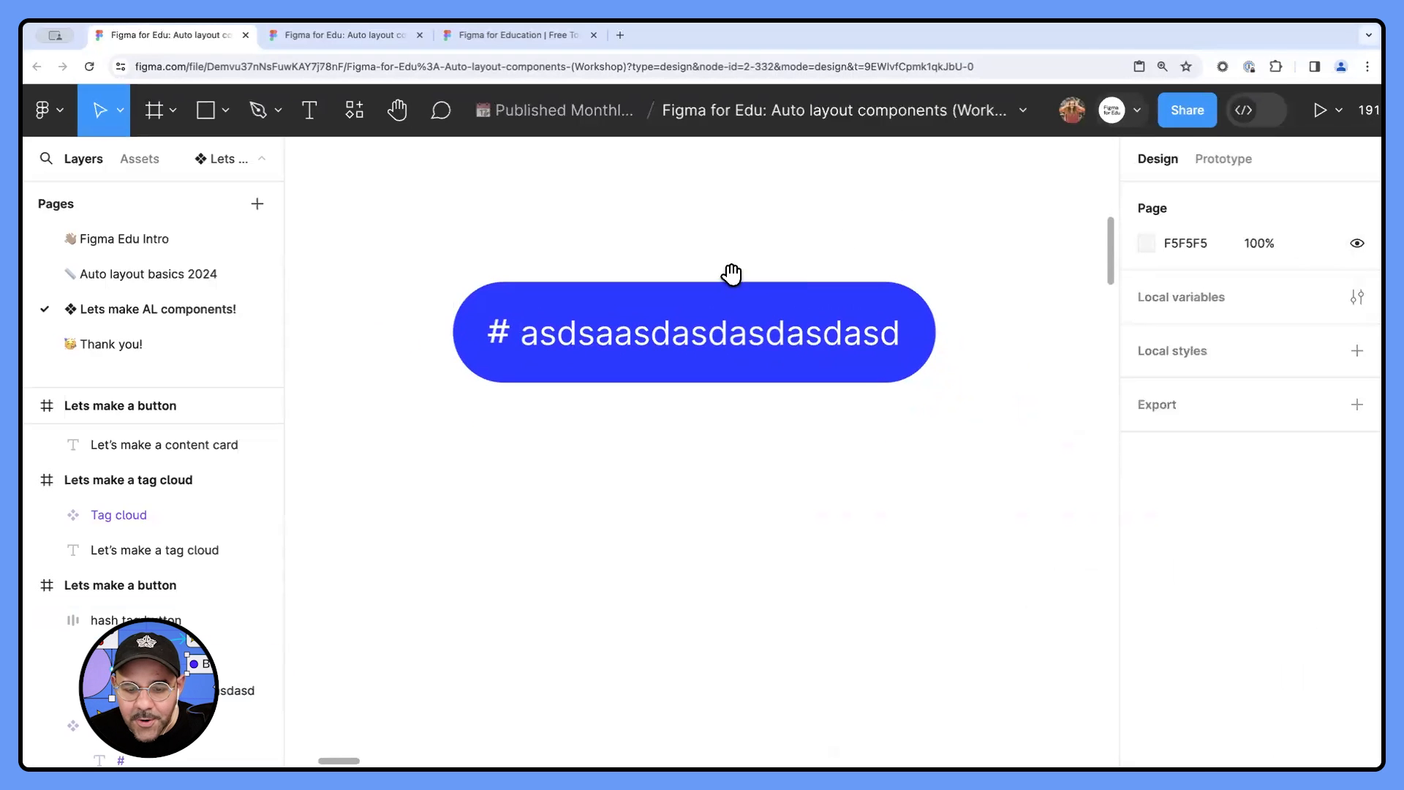
double_click(720, 340)
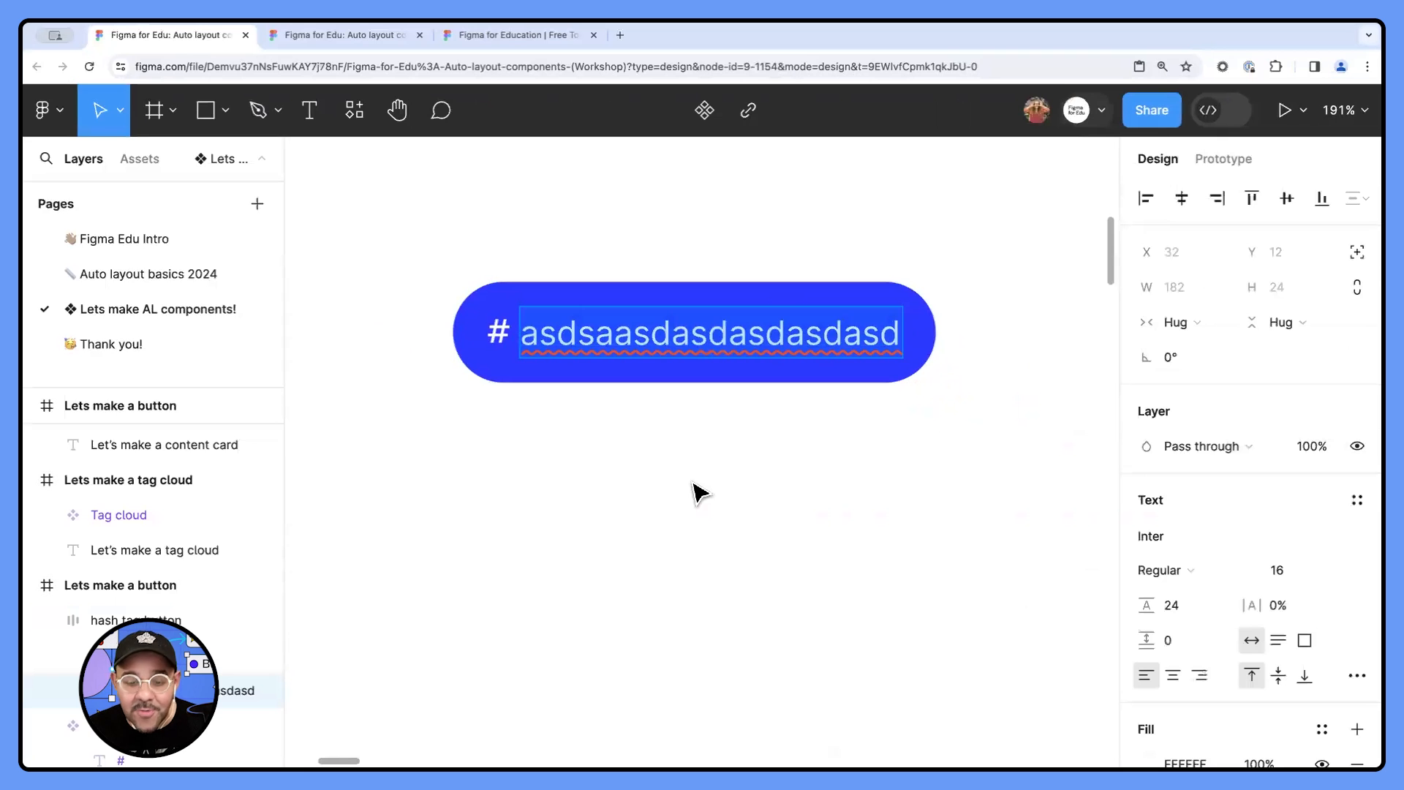
type("latte")
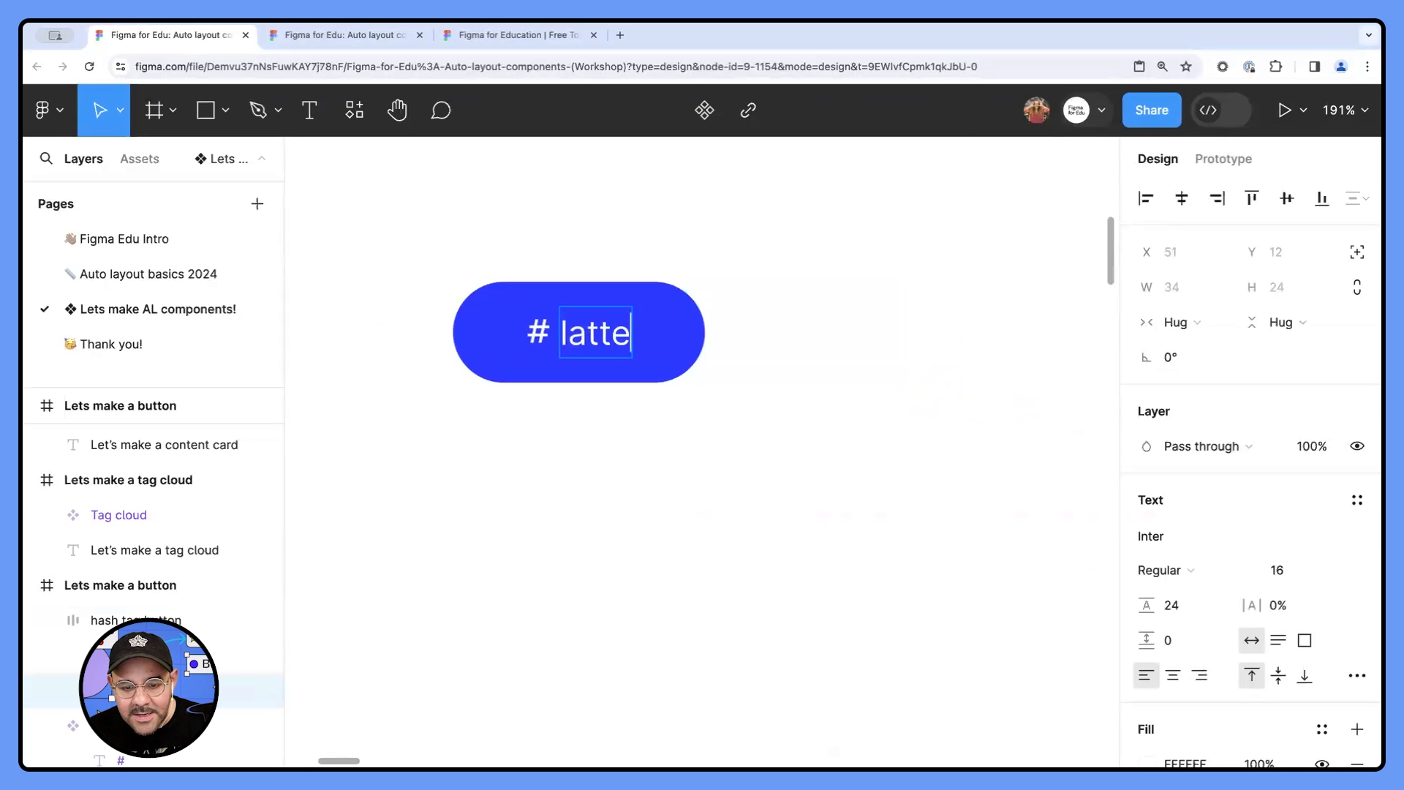
type(" art")
left_click(617, 333)
key("BackSpace")
left_click(658, 447)
- Move the hash tag button to X 384, Y 366 and turn it into a component
scroll(651, 409, "down", 2)
left_click(636, 376)
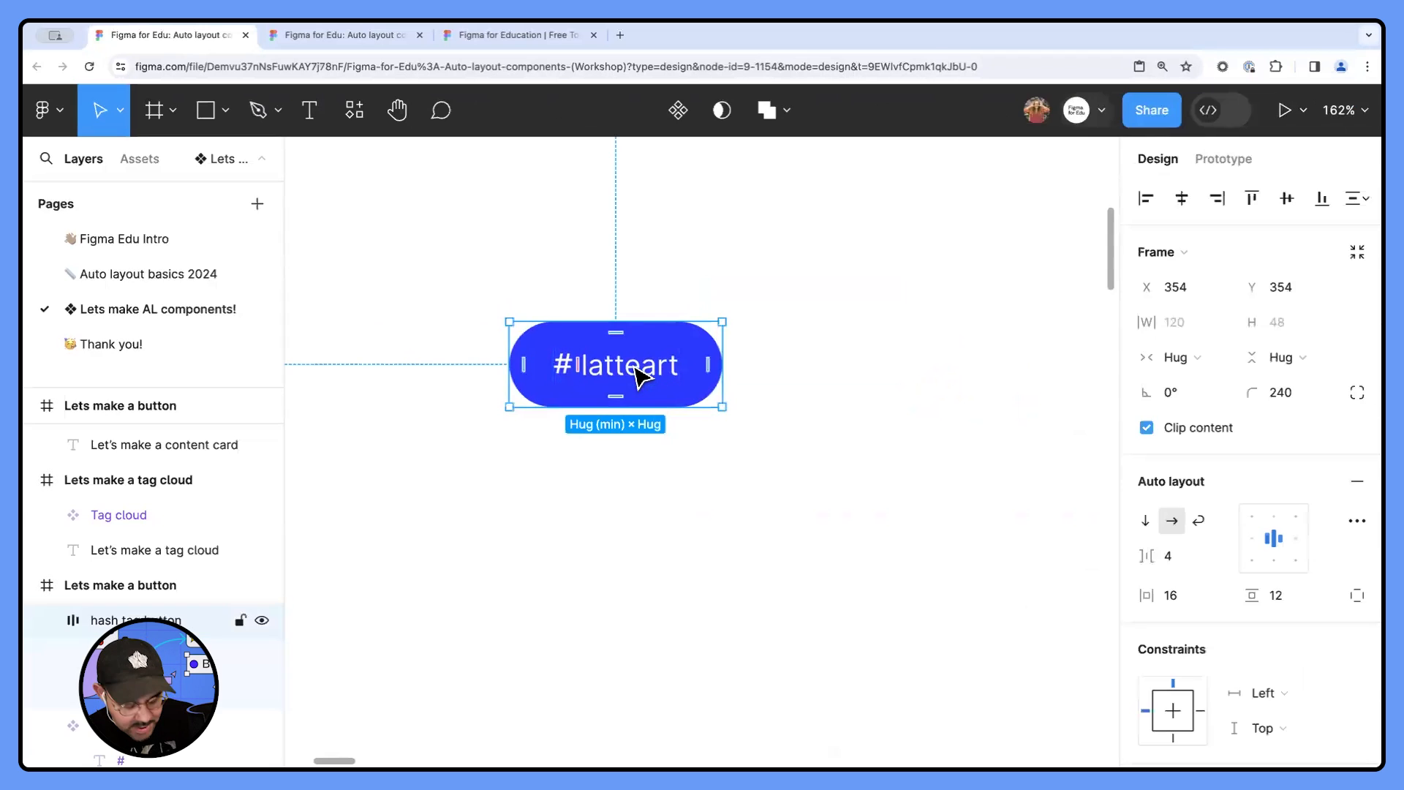
left_click_drag(692, 395, 745, 416)
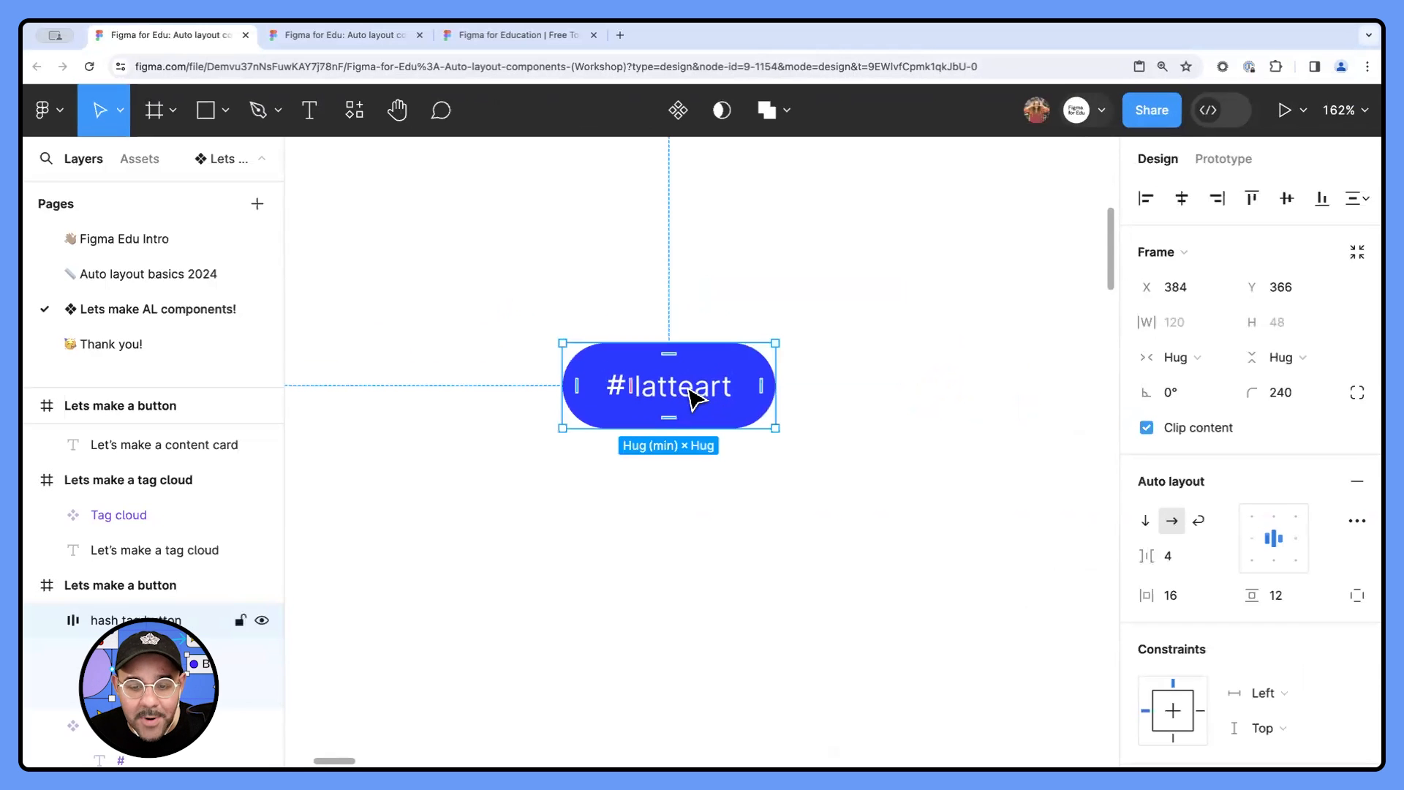
left_click(678, 111)
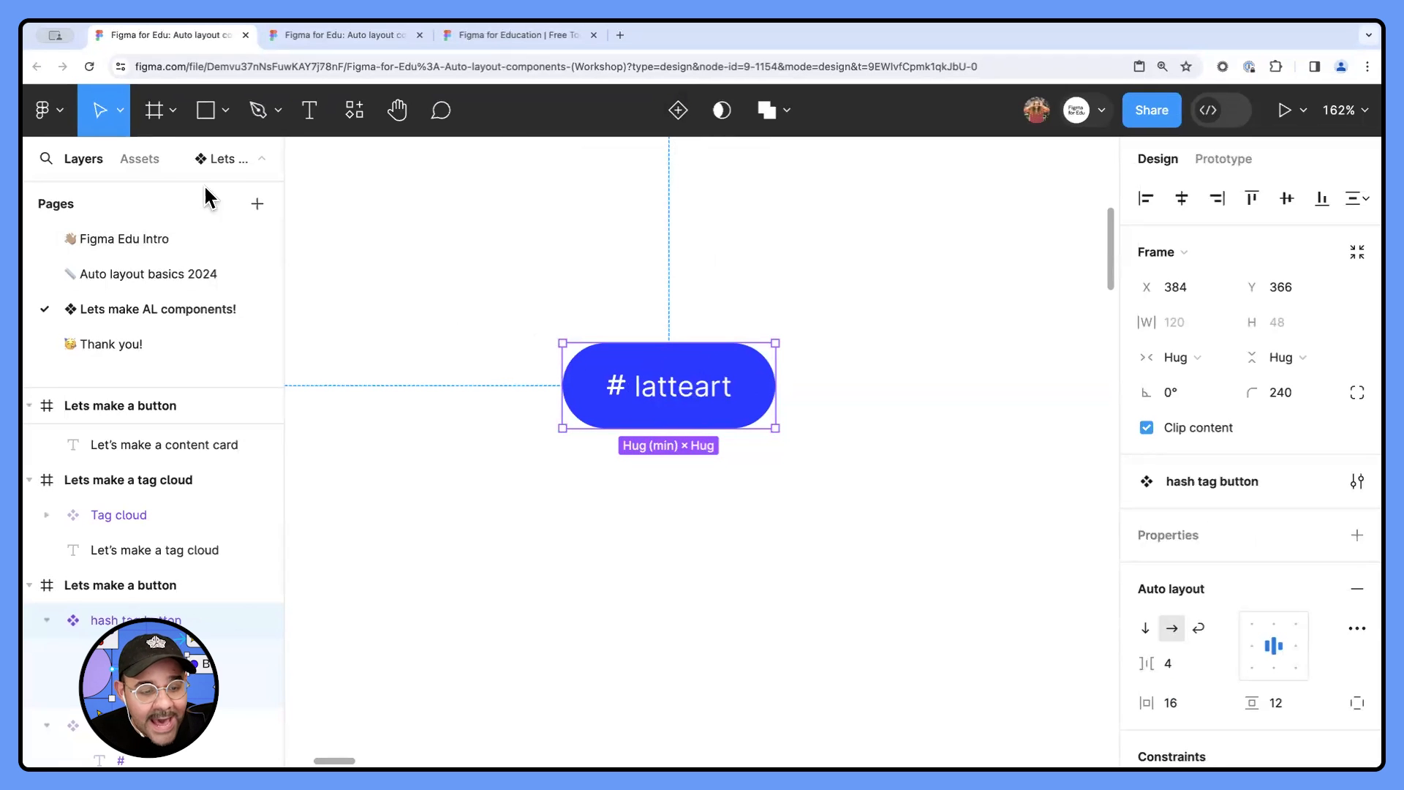
- Show the file's component assets and move the hash tag button component out of its frame to empty canvas at X -1721, Y -605
left_click(140, 159)
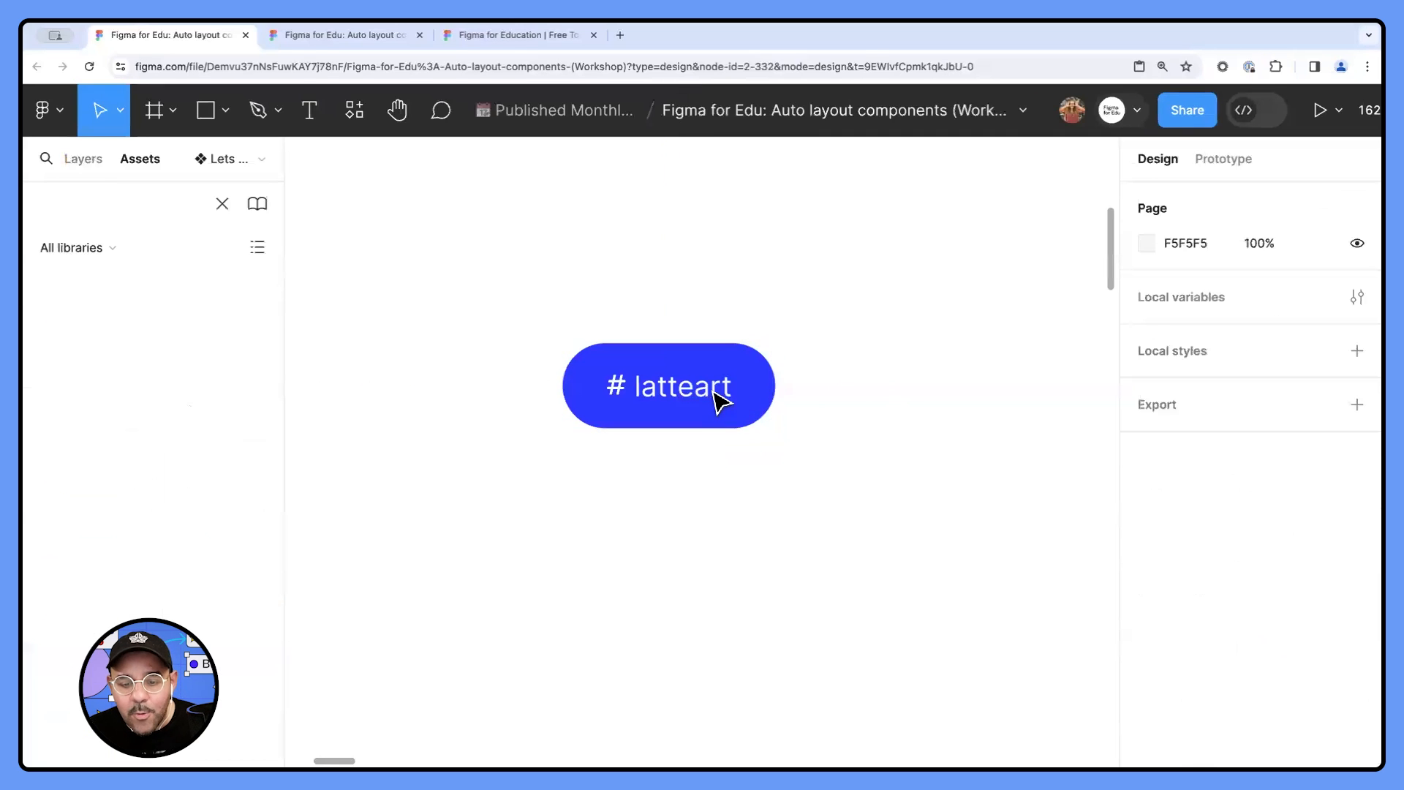
left_click(720, 401)
scroll(744, 404, "down", 5)
scroll(744, 404, "up", 5)
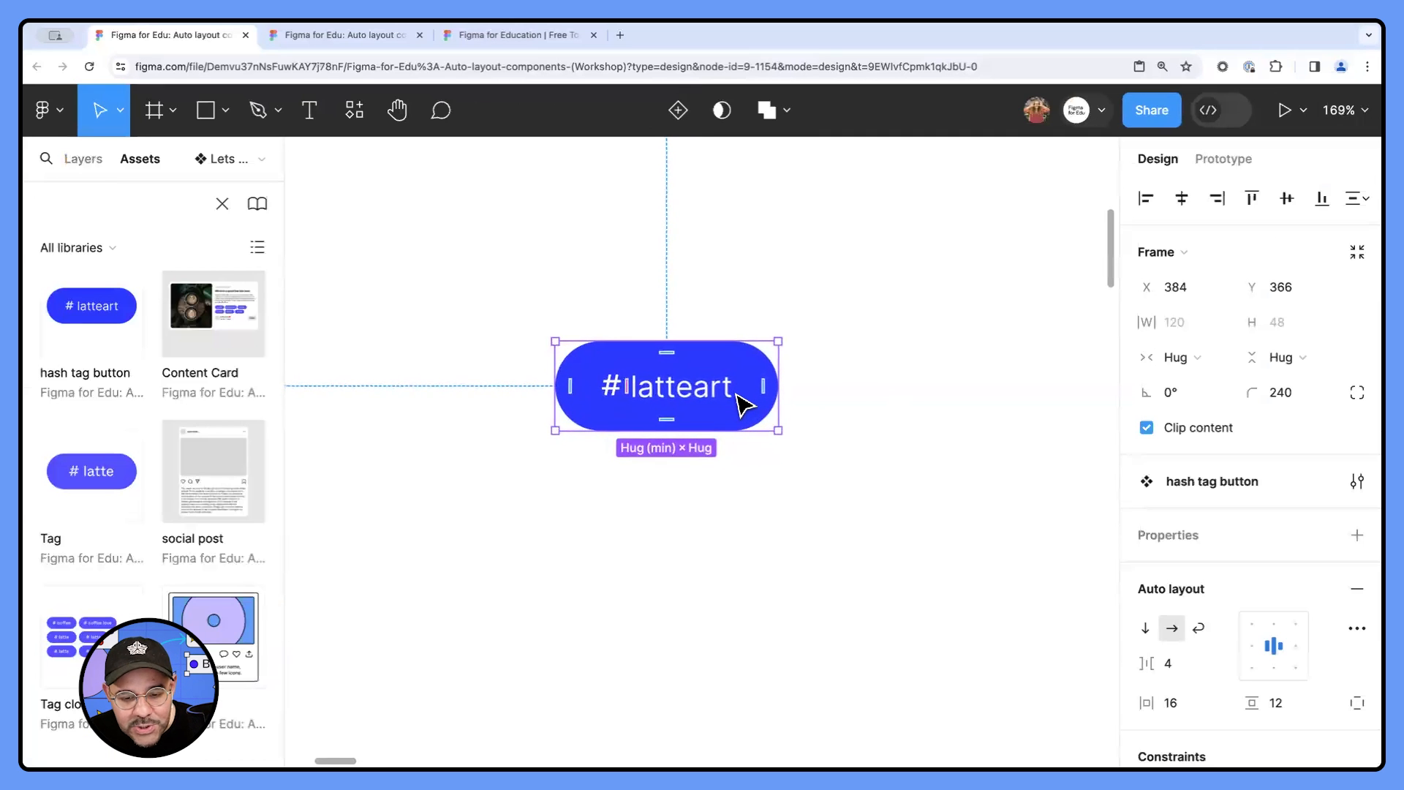
left_click_drag(735, 395, 678, 236)
scroll(682, 382, "down", 6)
scroll(678, 237, "up", 5)
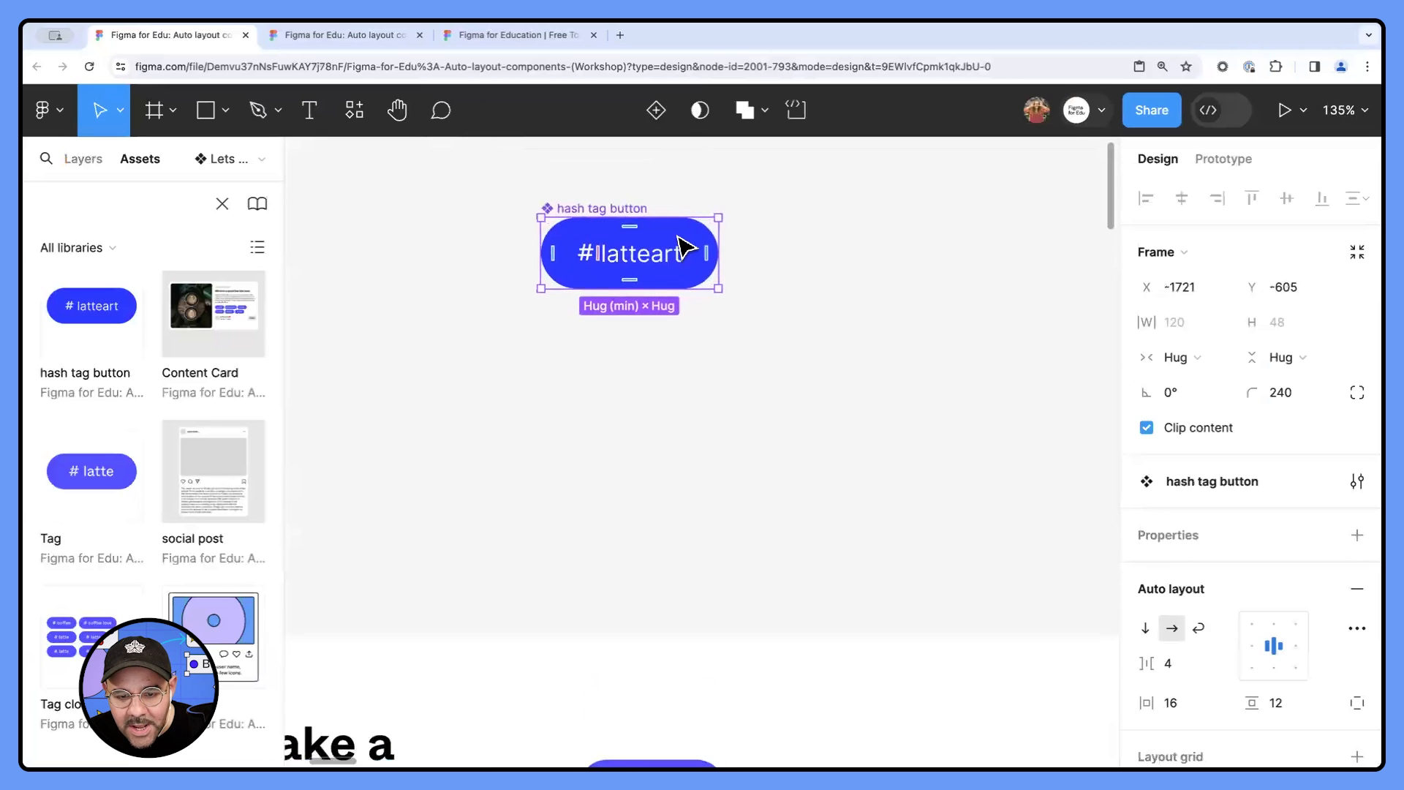
scroll(678, 237, "up", 1)
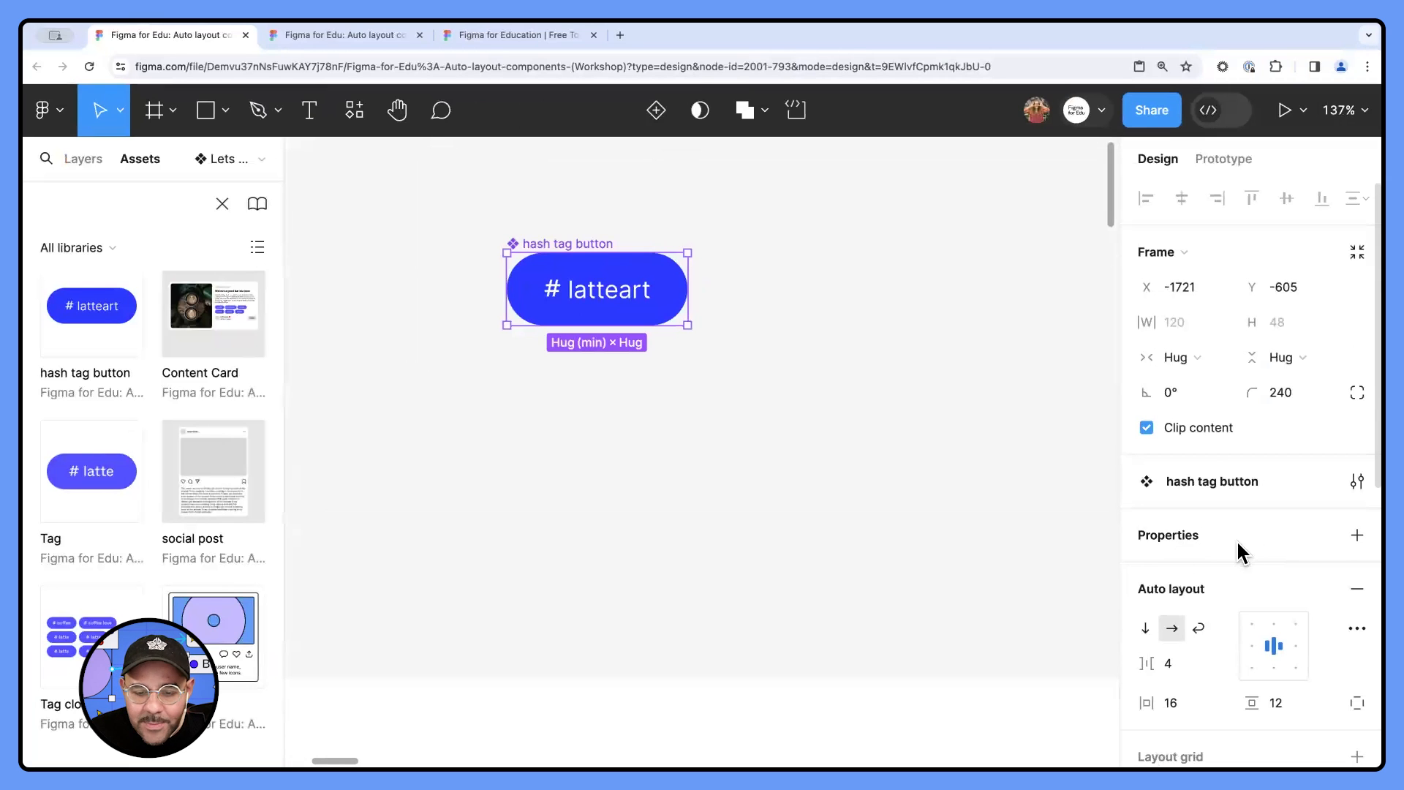
- Examine the property options offered for the label layer and for the whole hash tag button component
double_click(629, 292)
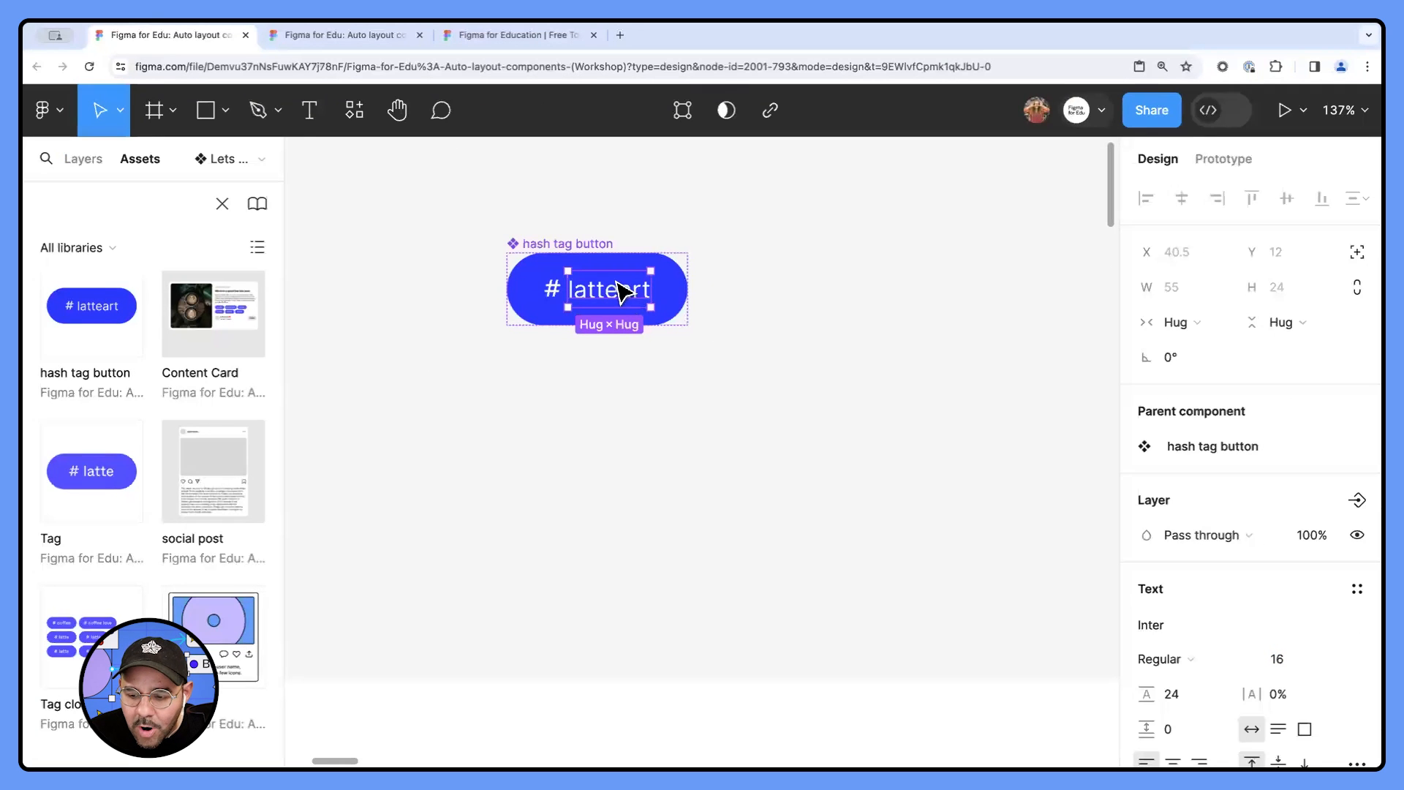
left_click(643, 244)
left_click(597, 247)
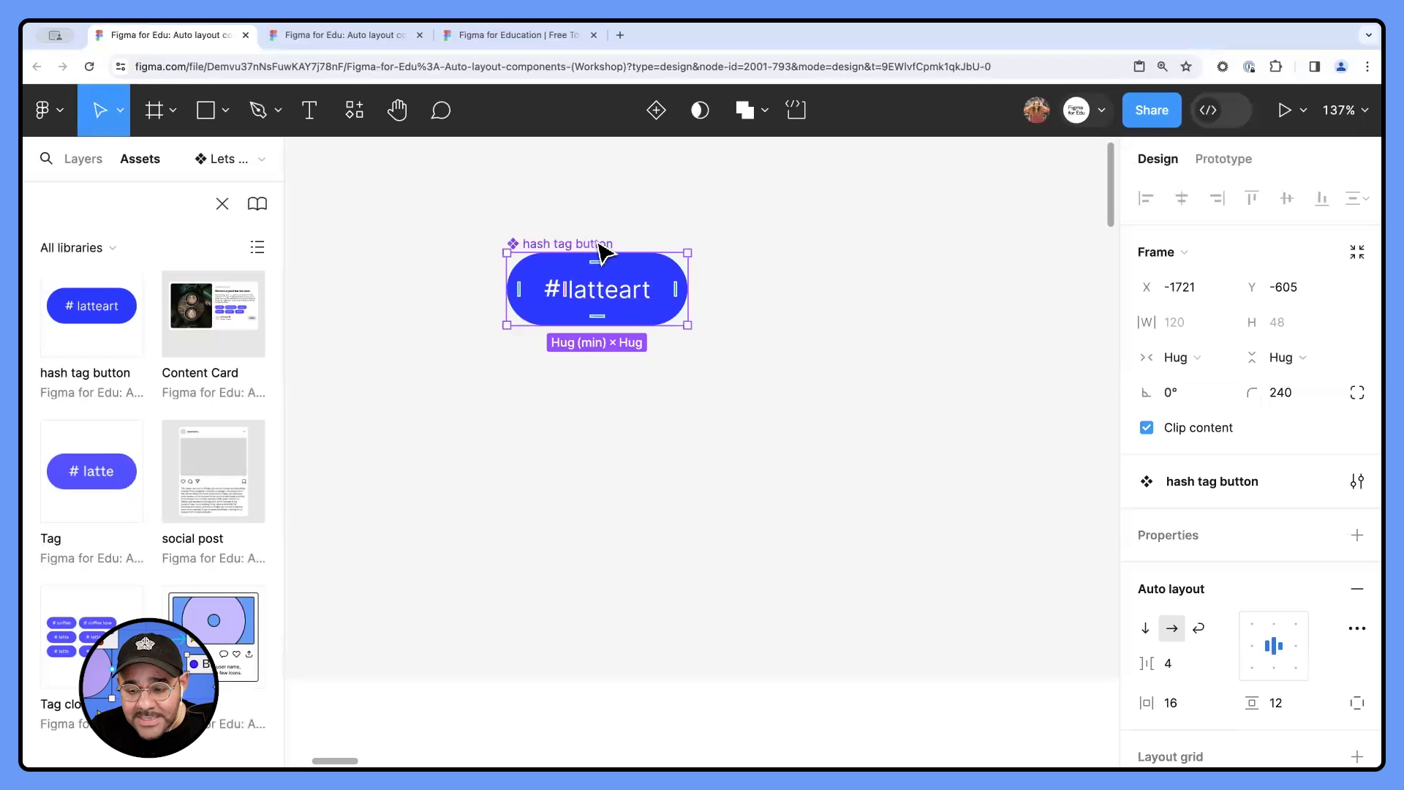
left_click(618, 301)
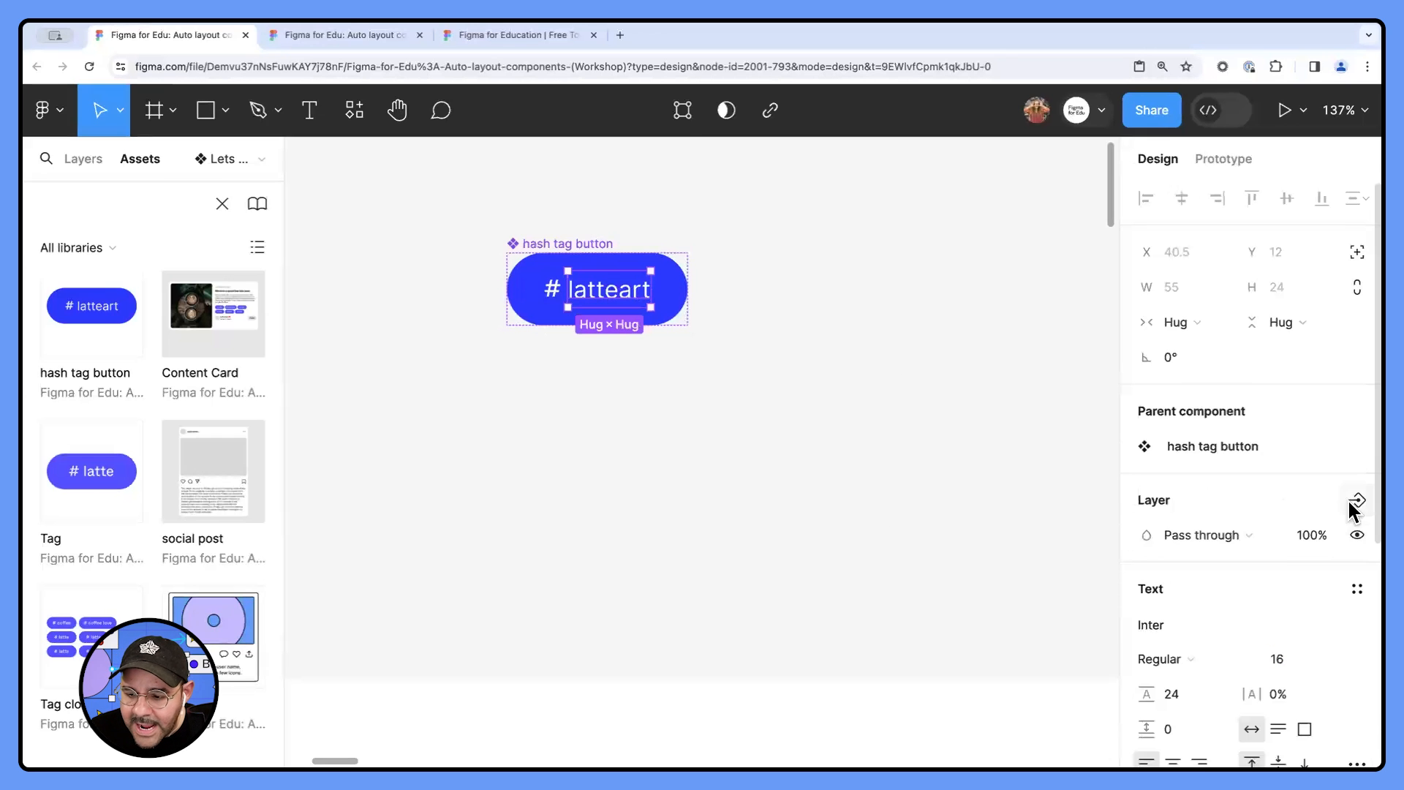
left_click(902, 520)
left_click(594, 245)
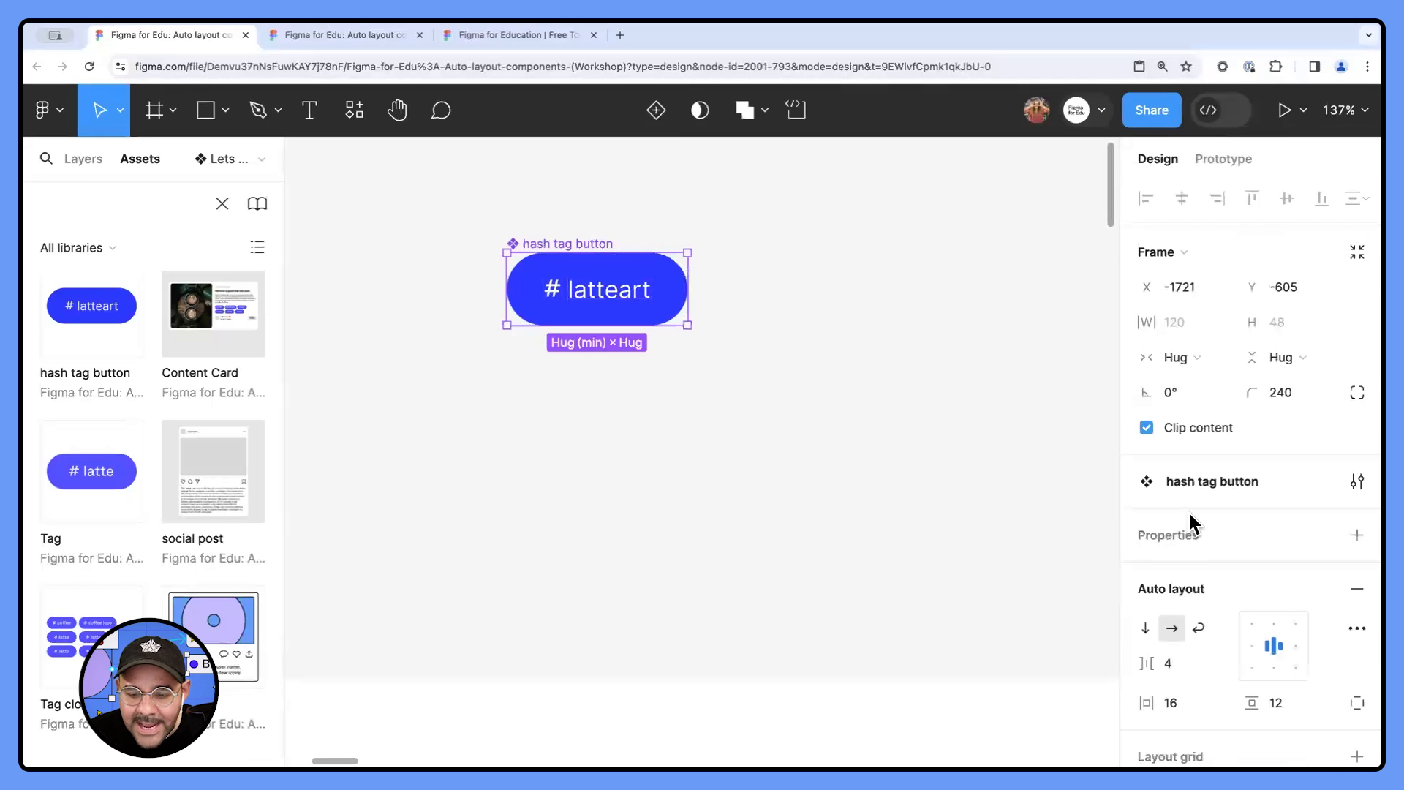
left_click(1357, 536)
left_click(978, 480)
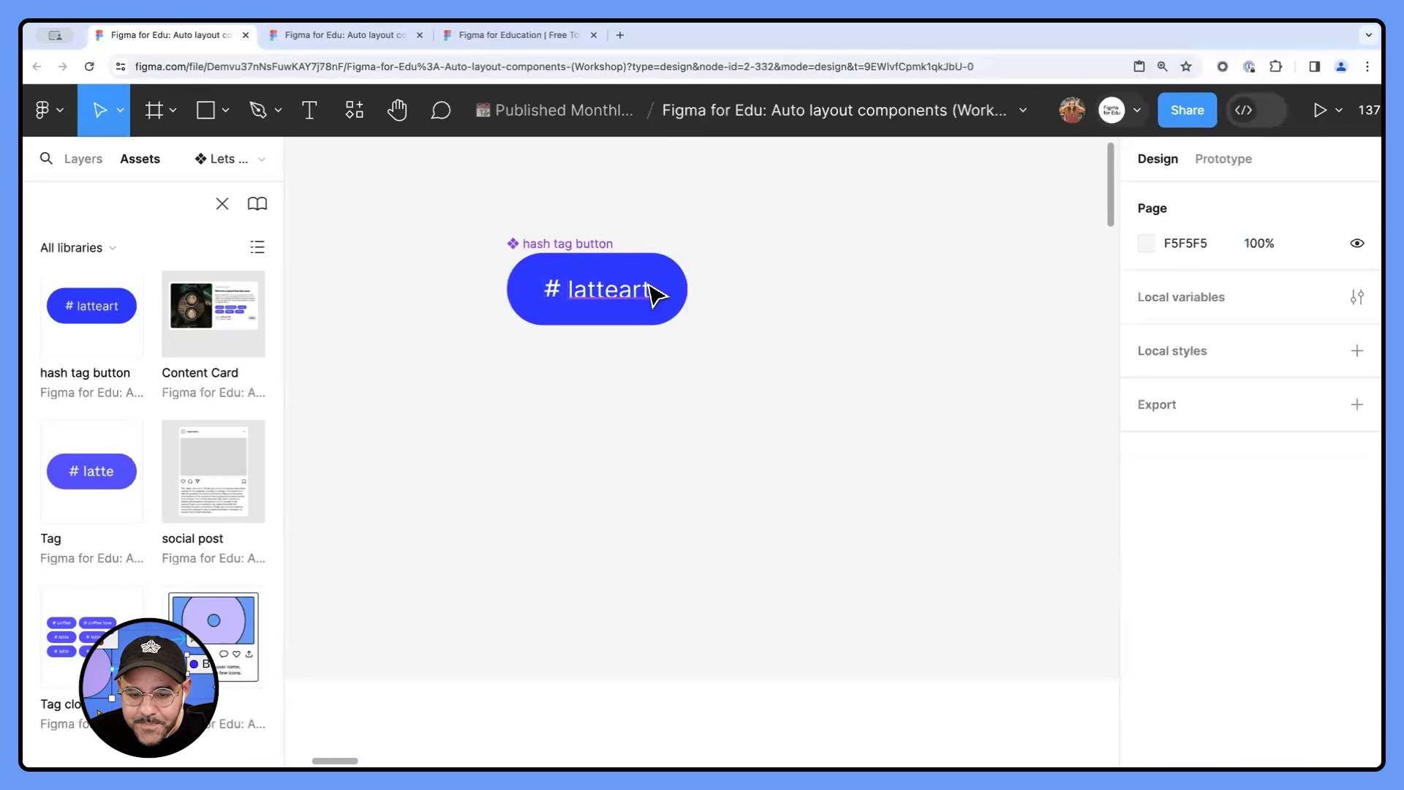
- Create a text property named "hashtag text" with the value "latteart" from the component's label, and deselect the component
double_click(657, 290)
scroll(1221, 592, "down", 3)
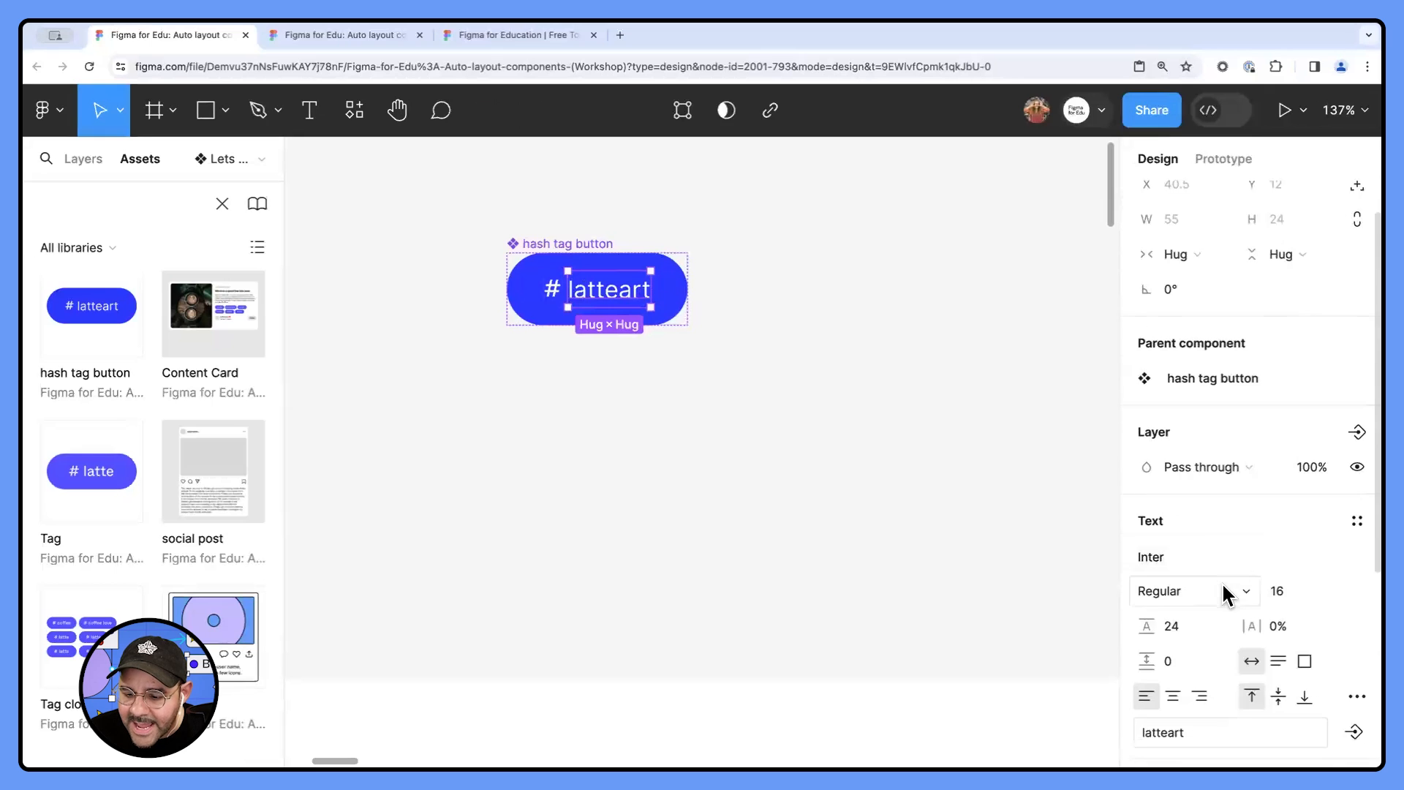
scroll(1188, 585, "down", 2)
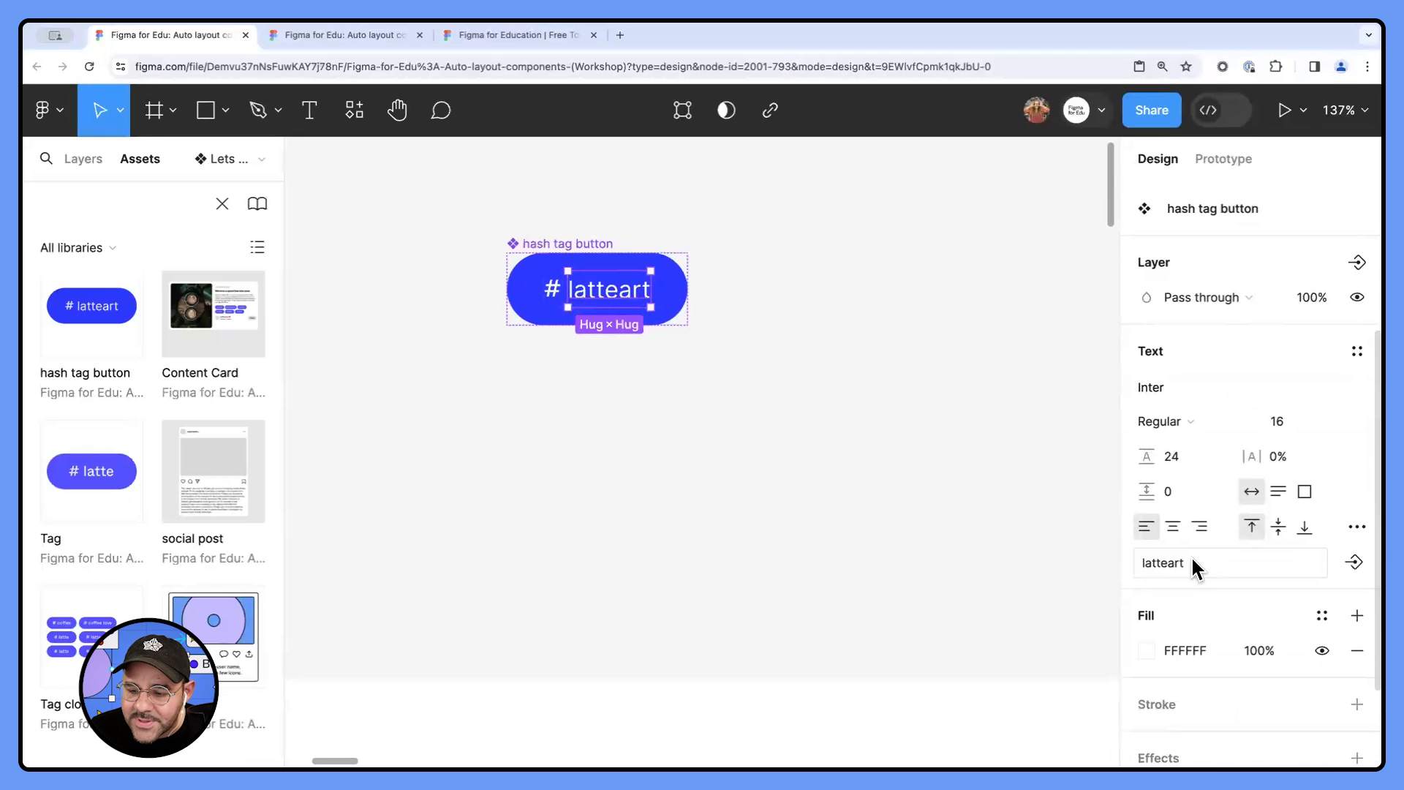
left_click(1355, 563)
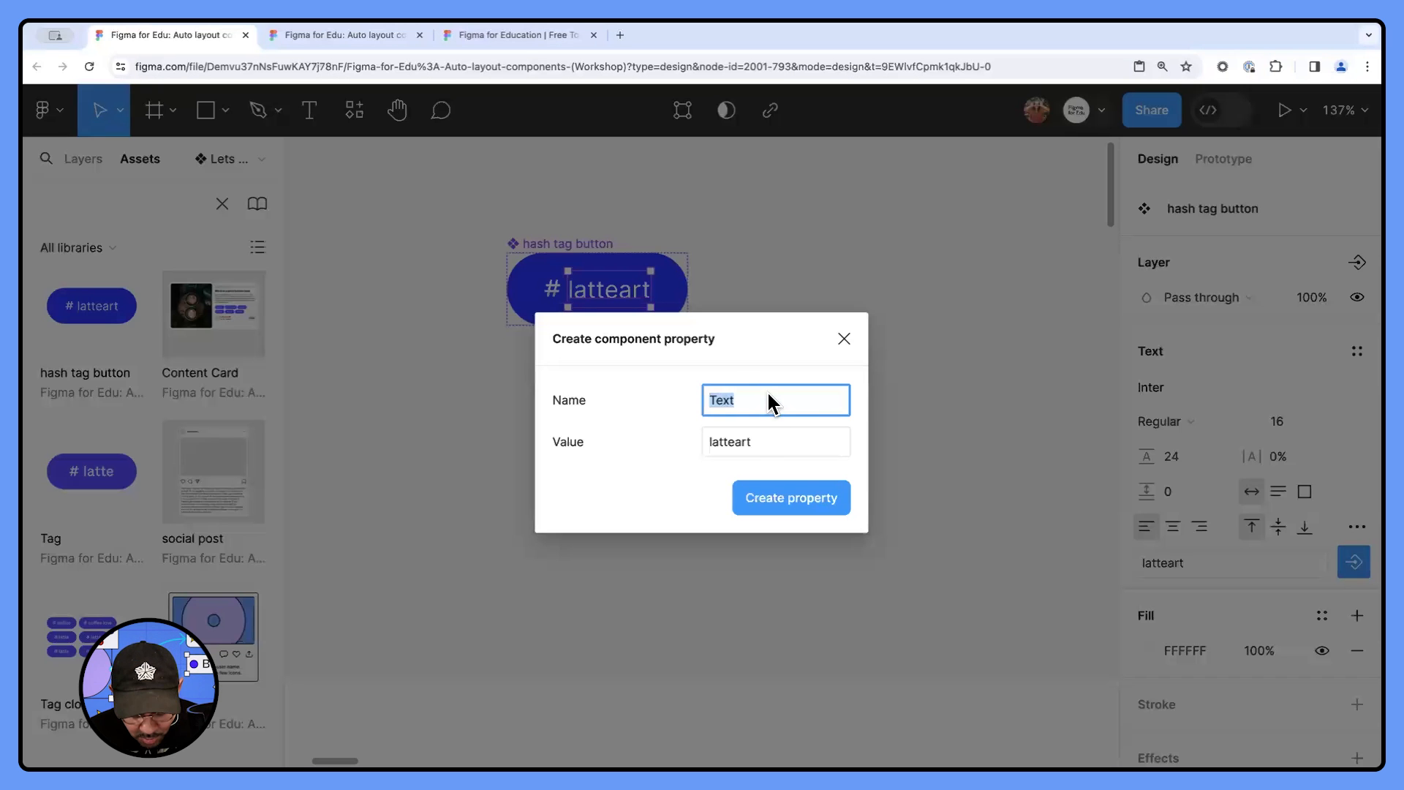
type("ha")
key("BackSpace")
key("BackSpace")
type("hashtag t")
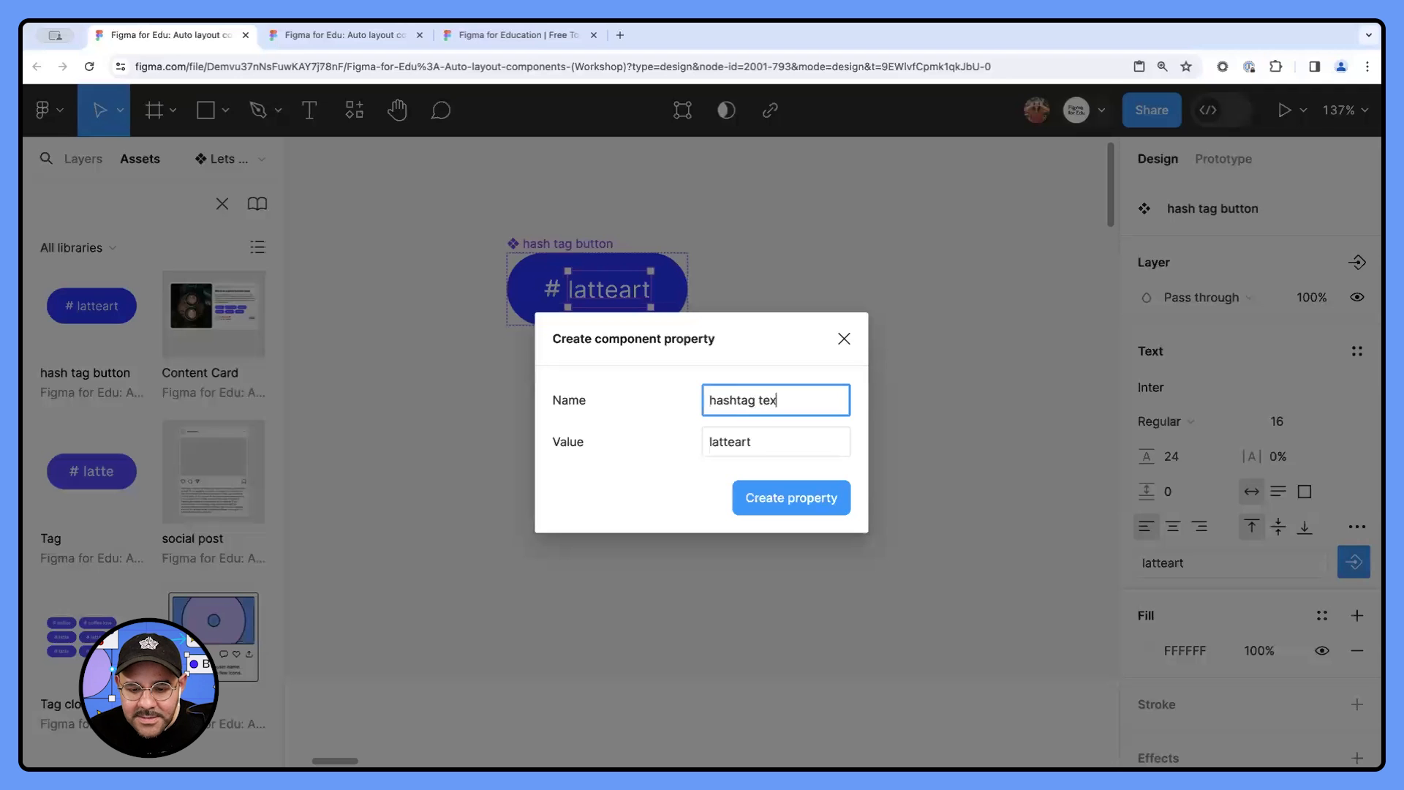
left_click(784, 512)
left_click(685, 441)
- Place three instances of the hash tag button beside the main component, roughly stacked one above another
scroll(708, 356, "down", 2)
left_click_drag(708, 356, 643, 403)
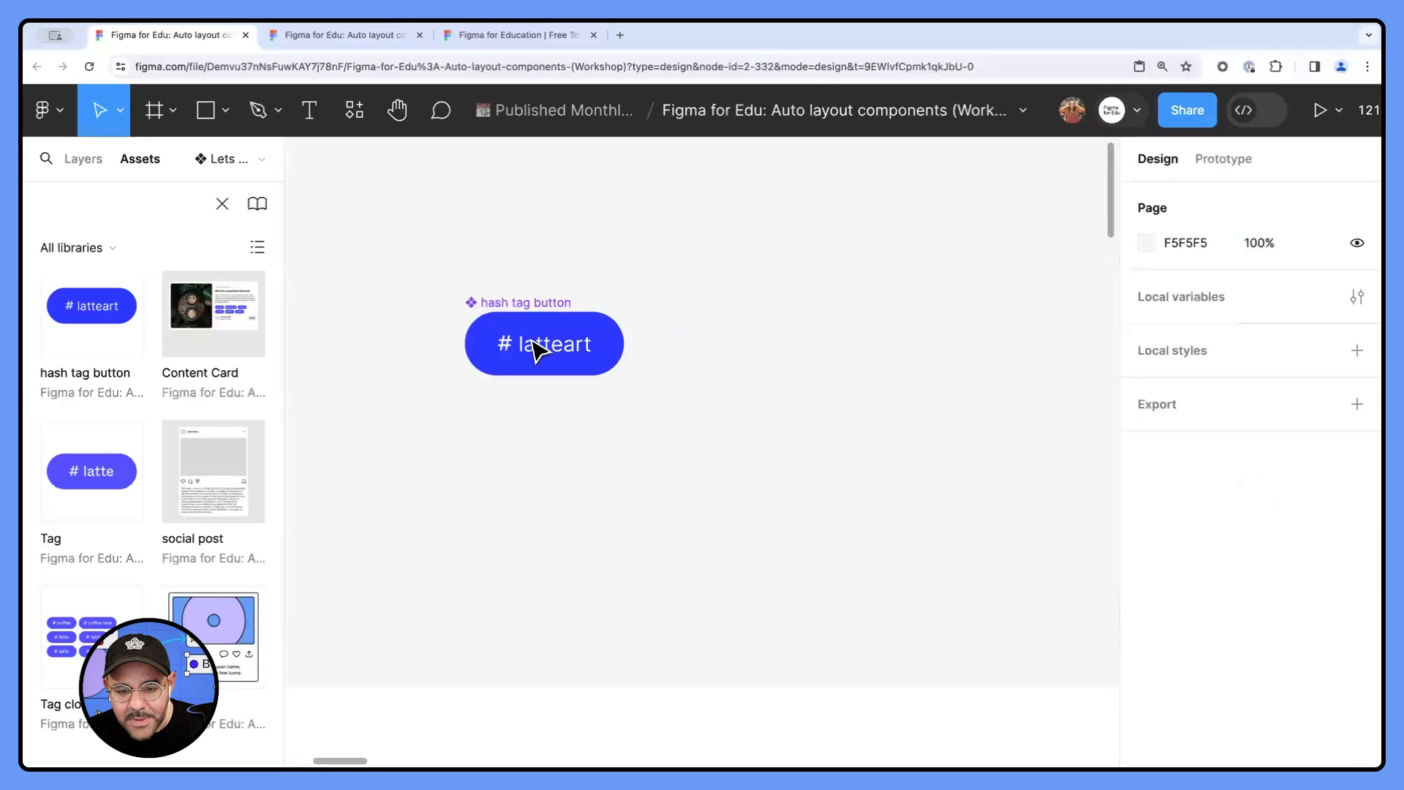
left_click(570, 345)
left_click_drag(572, 345, 759, 408, "alt")
scroll(739, 292, "right", 3)
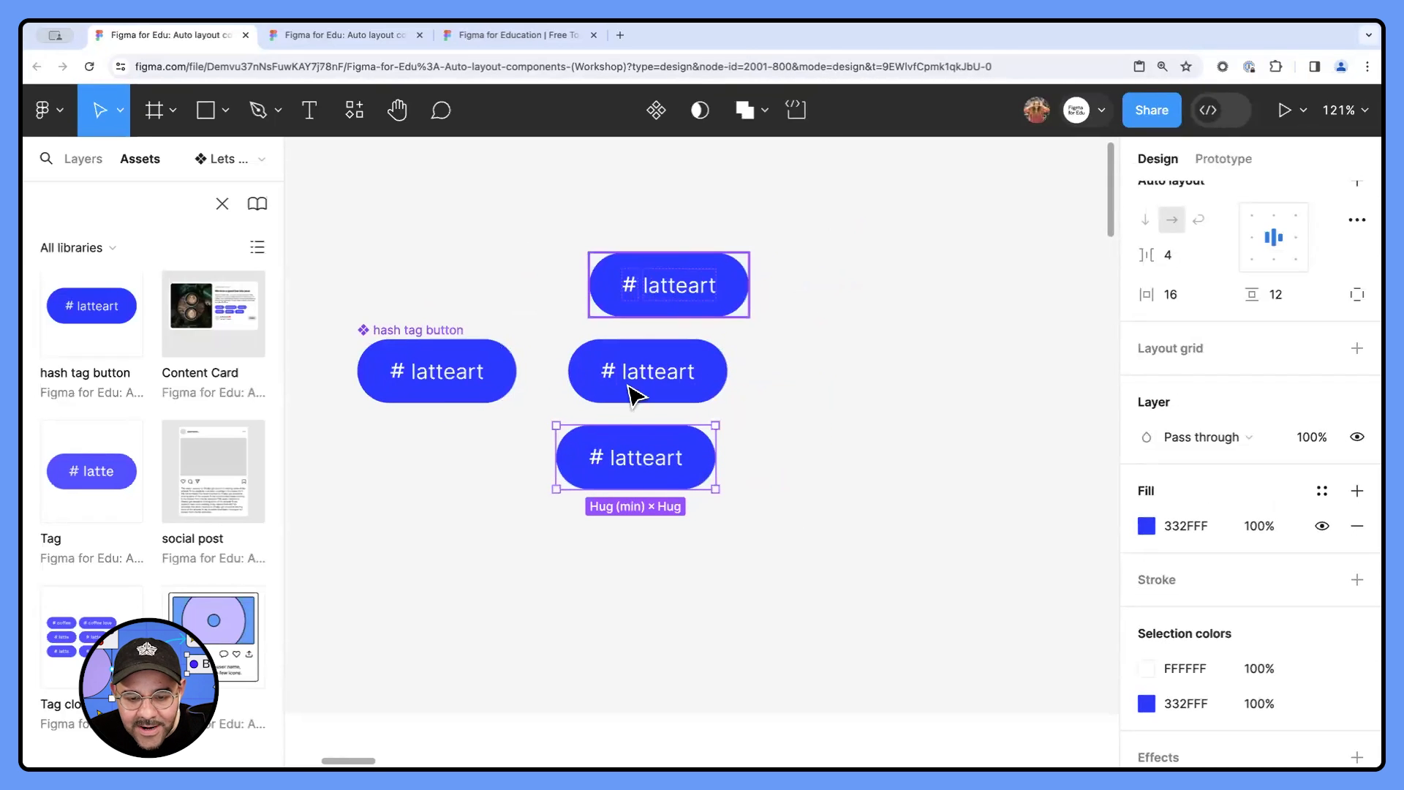
- Set the hashtag text property of the uppermost hash tag button instance to "coffee"
left_click(688, 301)
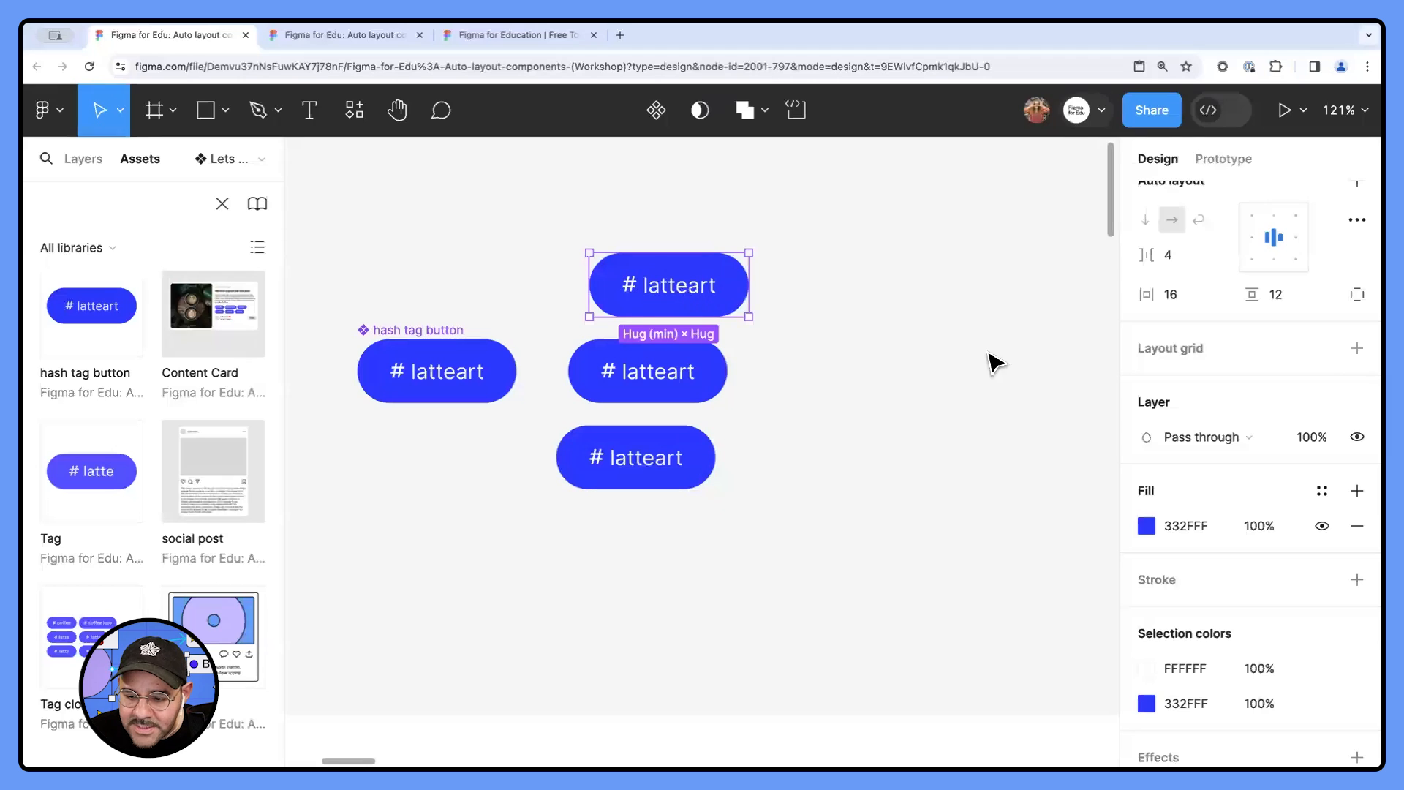
scroll(1202, 362, "down", 2)
scroll(1207, 394, "up", 5)
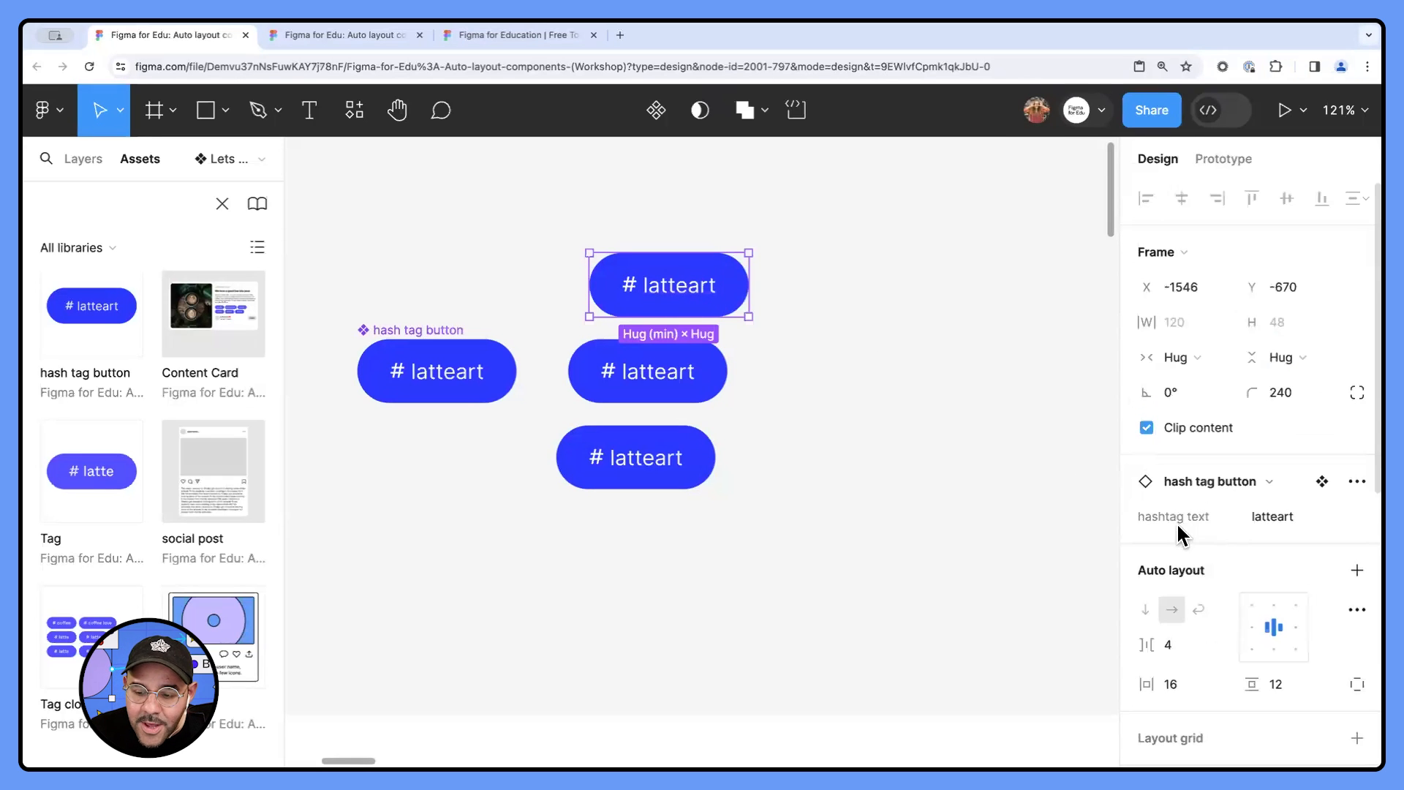
left_click(1288, 515)
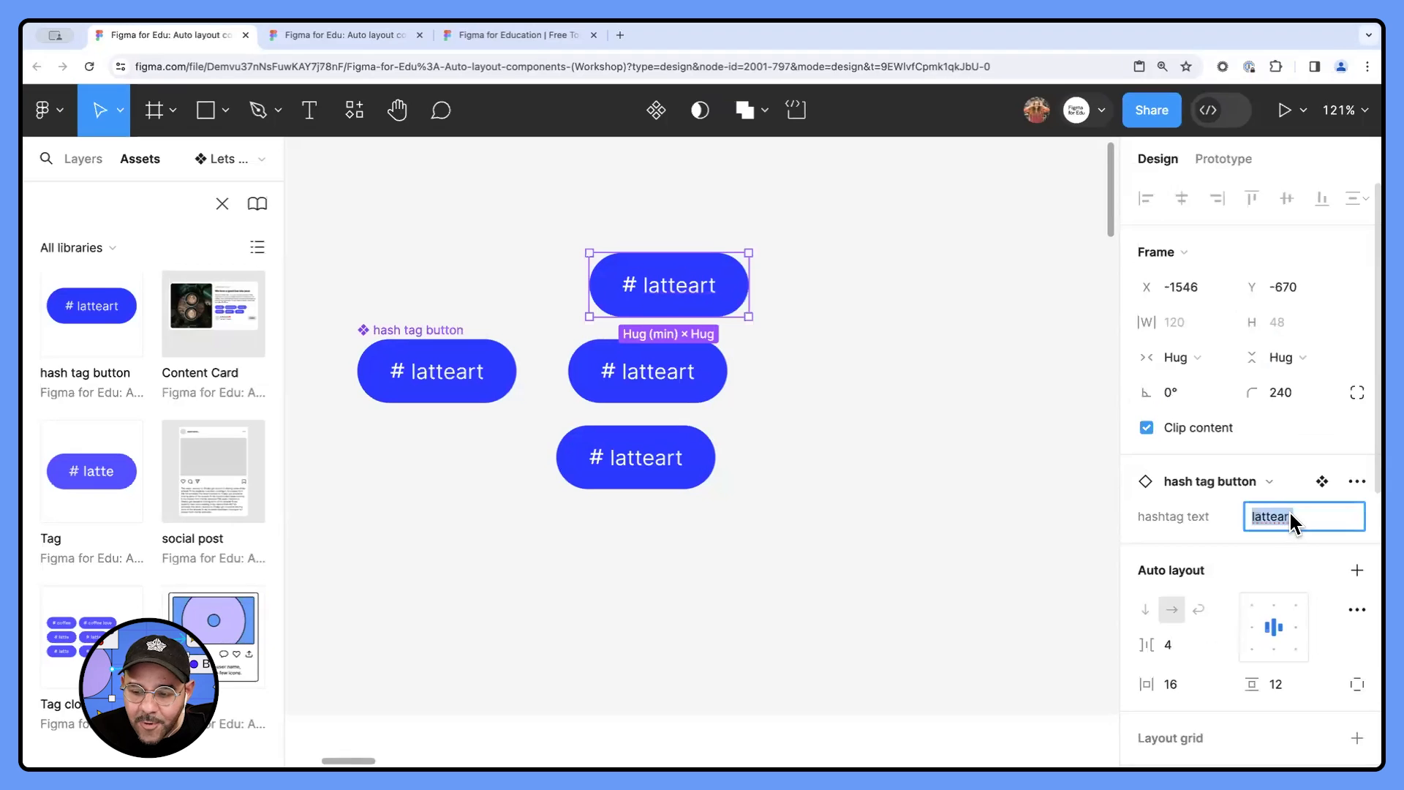
type("coffe")
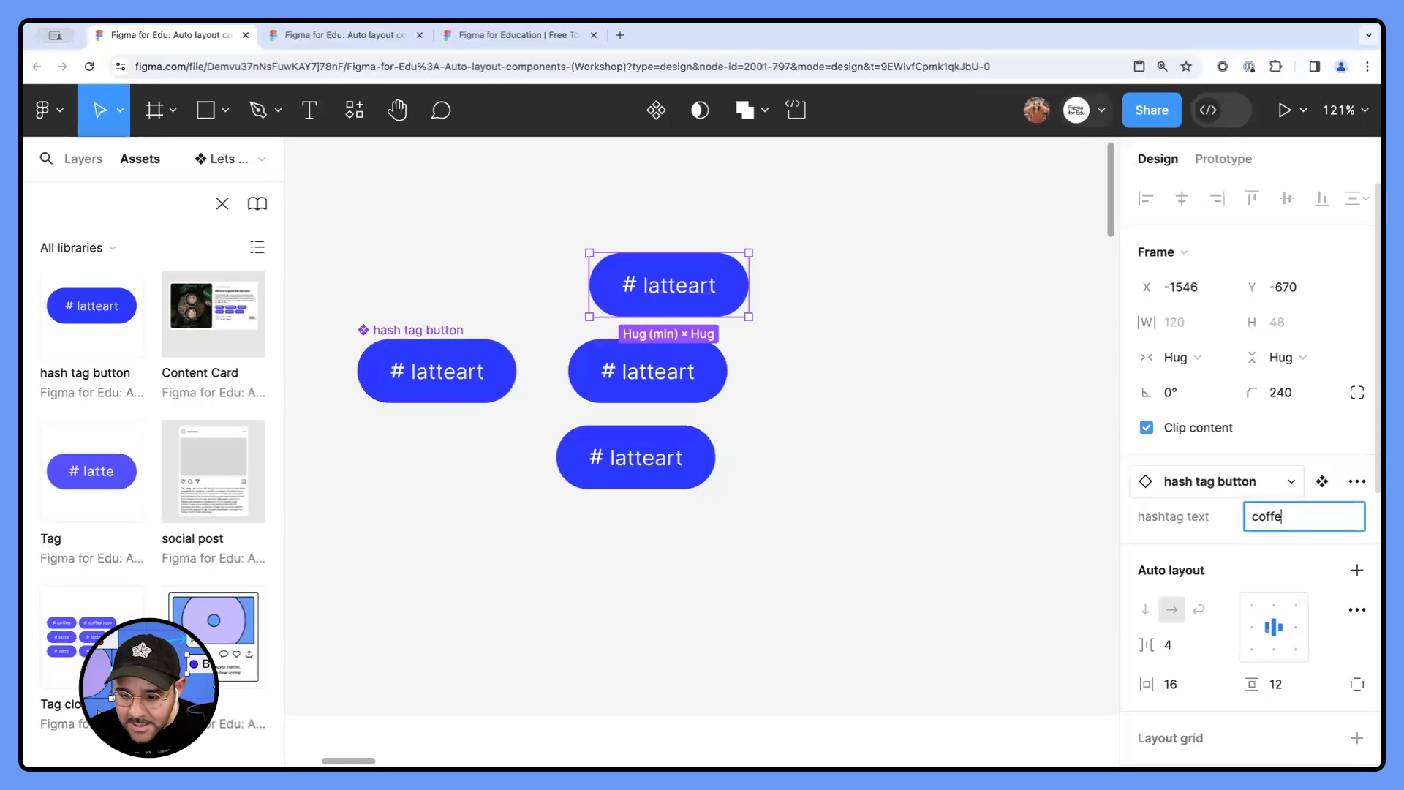
type("e")
key("Return")
- Set the middle instance's hashtag text to "latte love" and move the instance closer beneath the coffee button
left_click(694, 384)
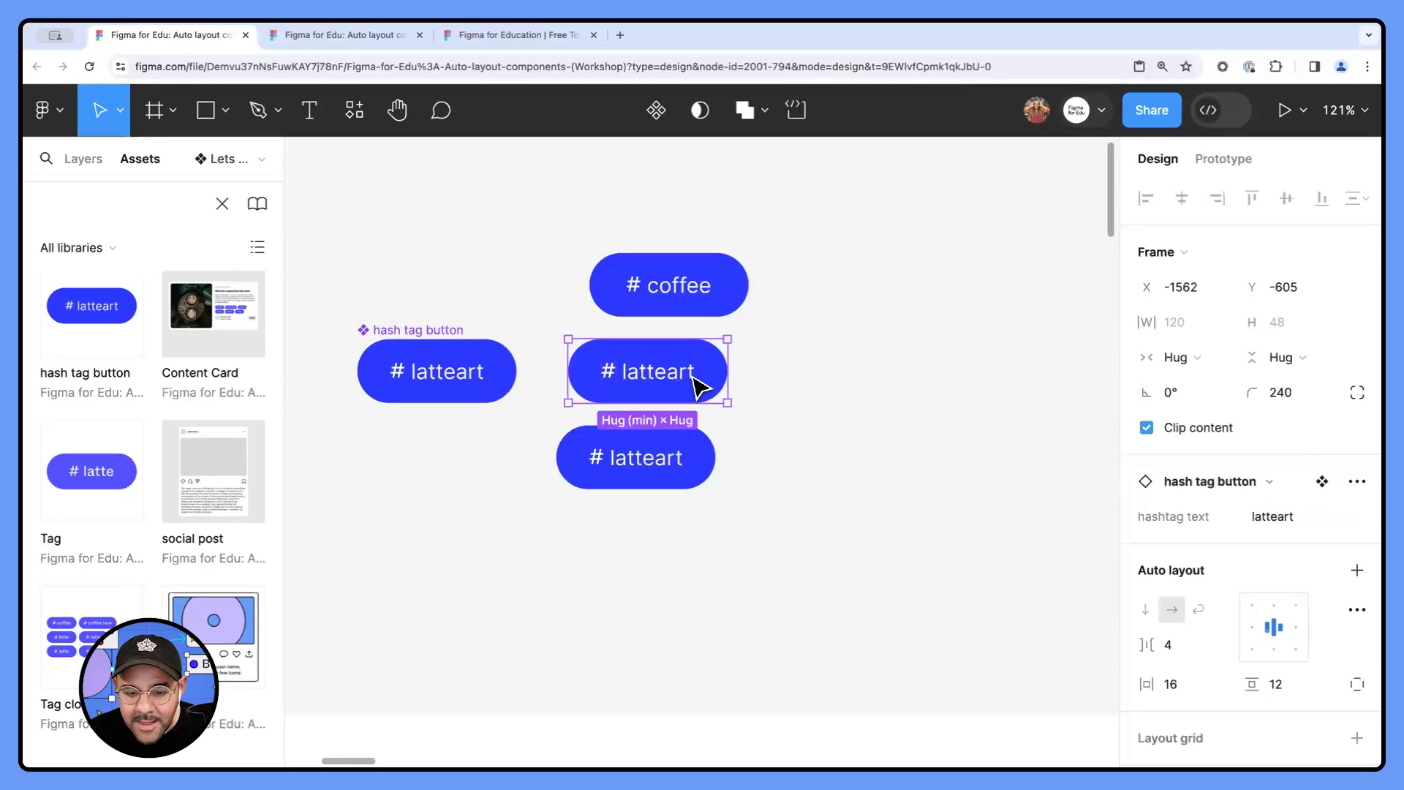
left_click(1318, 519)
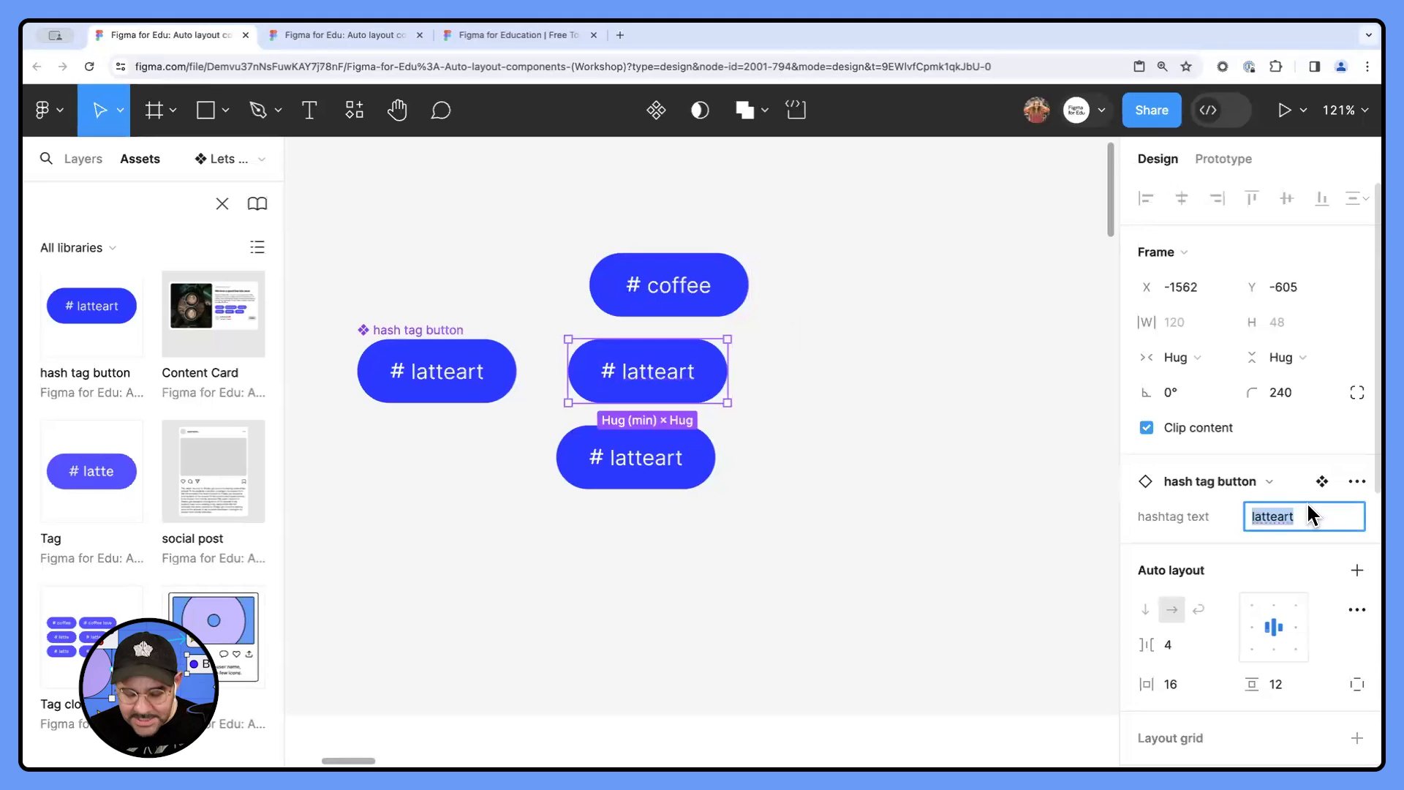
type("latte l")
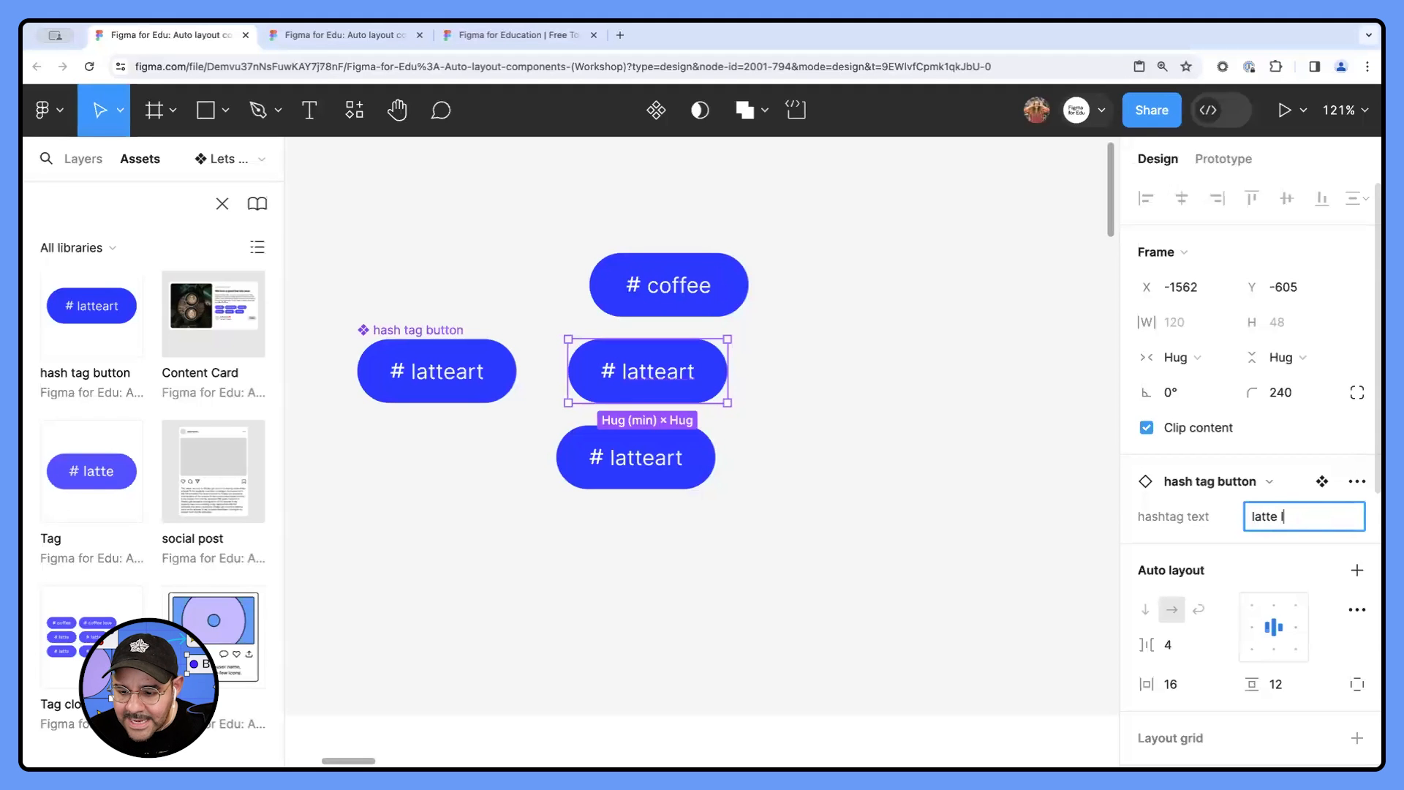
type("ove")
key("Return")
left_click_drag(679, 392, 691, 383)
- Align the lowest instance under the latte love button and set its hashtag text to "a whole lotta latte"
left_click_drag(655, 448, 679, 437)
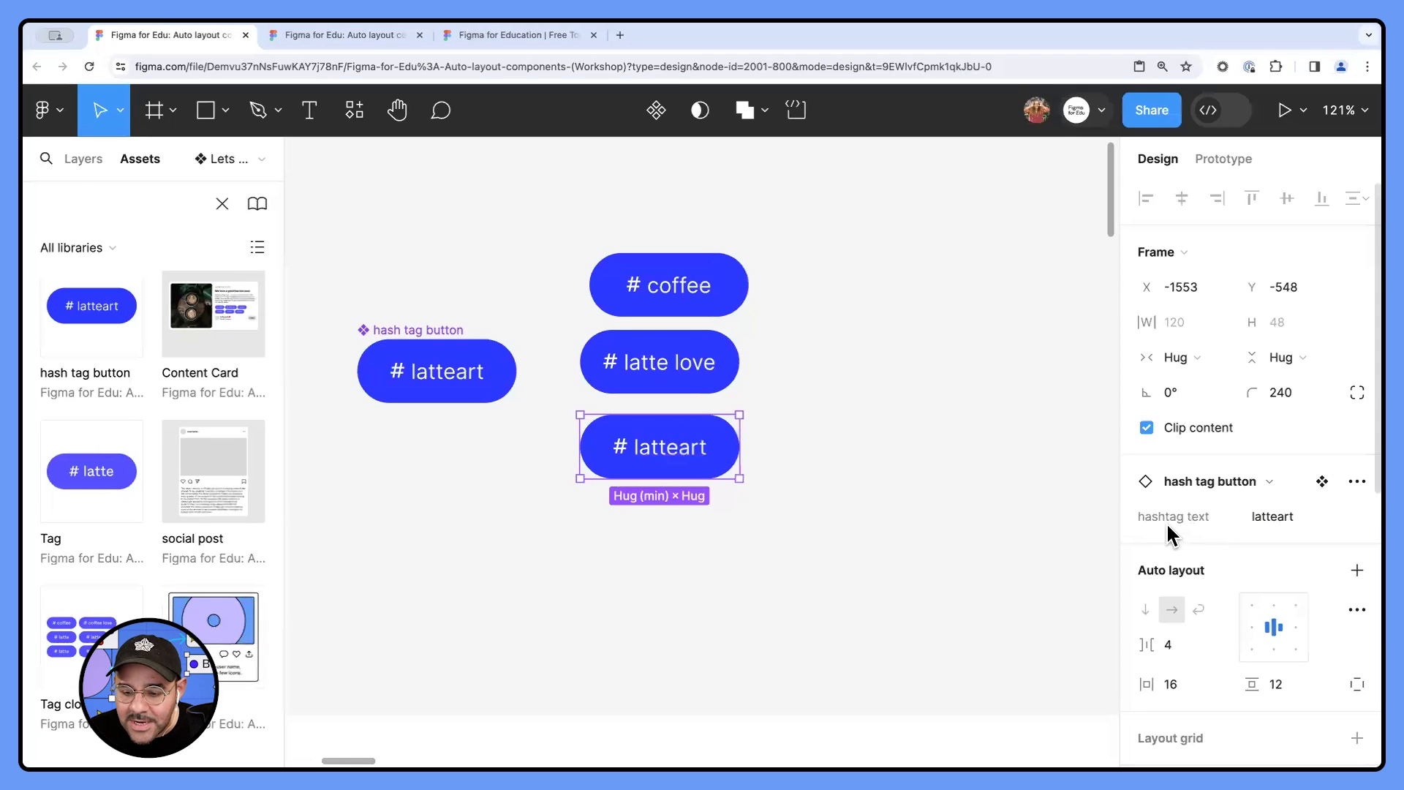
left_click(1268, 516)
type("a whole lo")
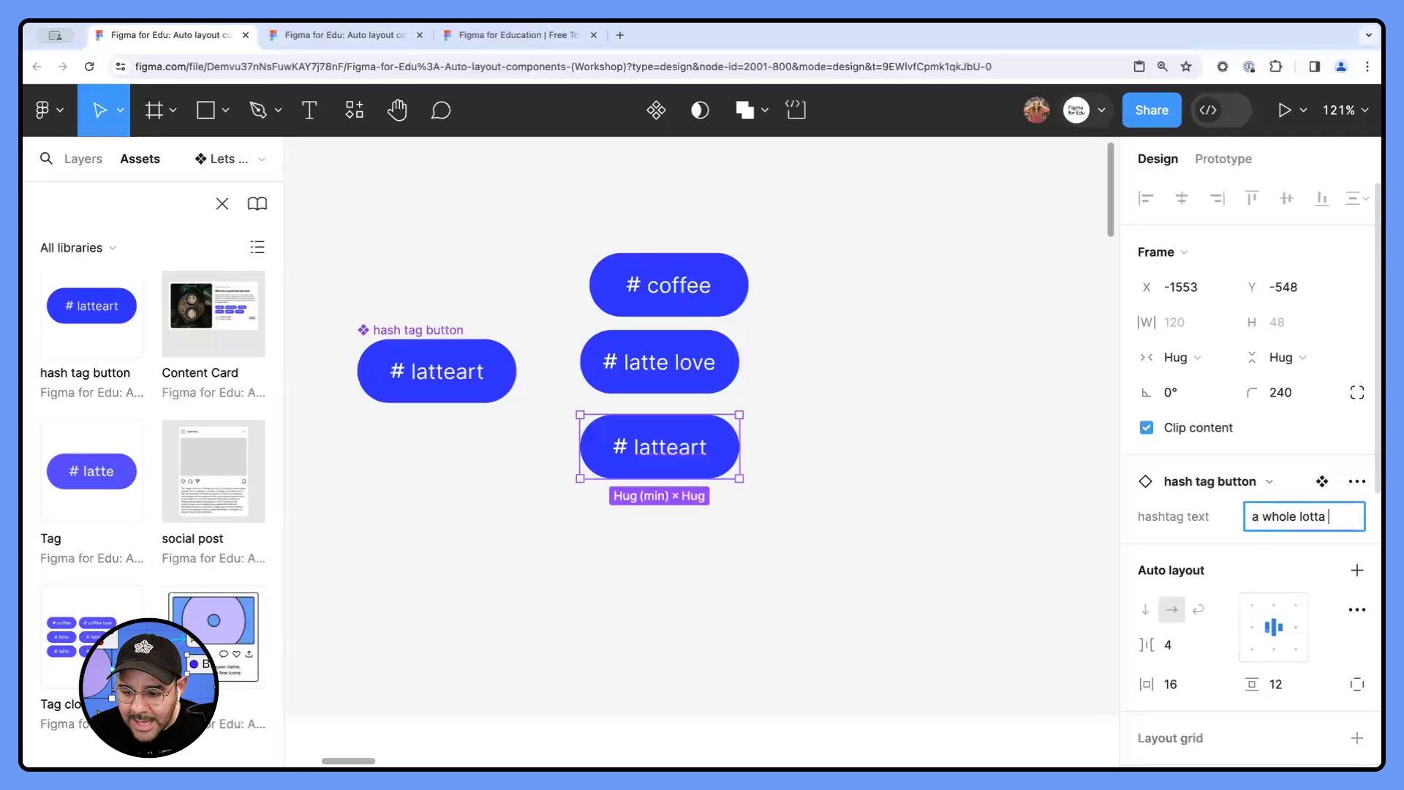
type("tta latte")
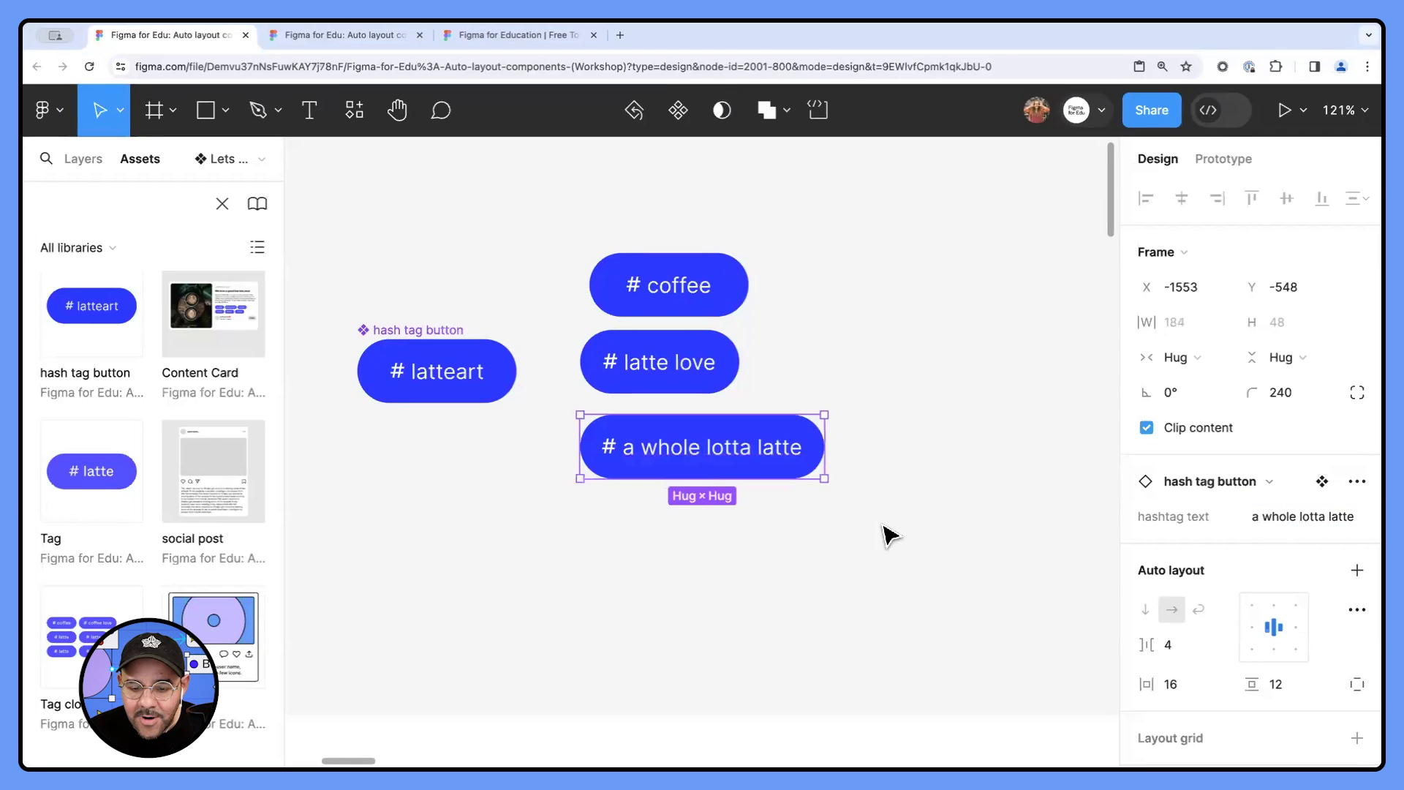
left_click(863, 512)
scroll(804, 494, "up", 1)
left_click(778, 503)
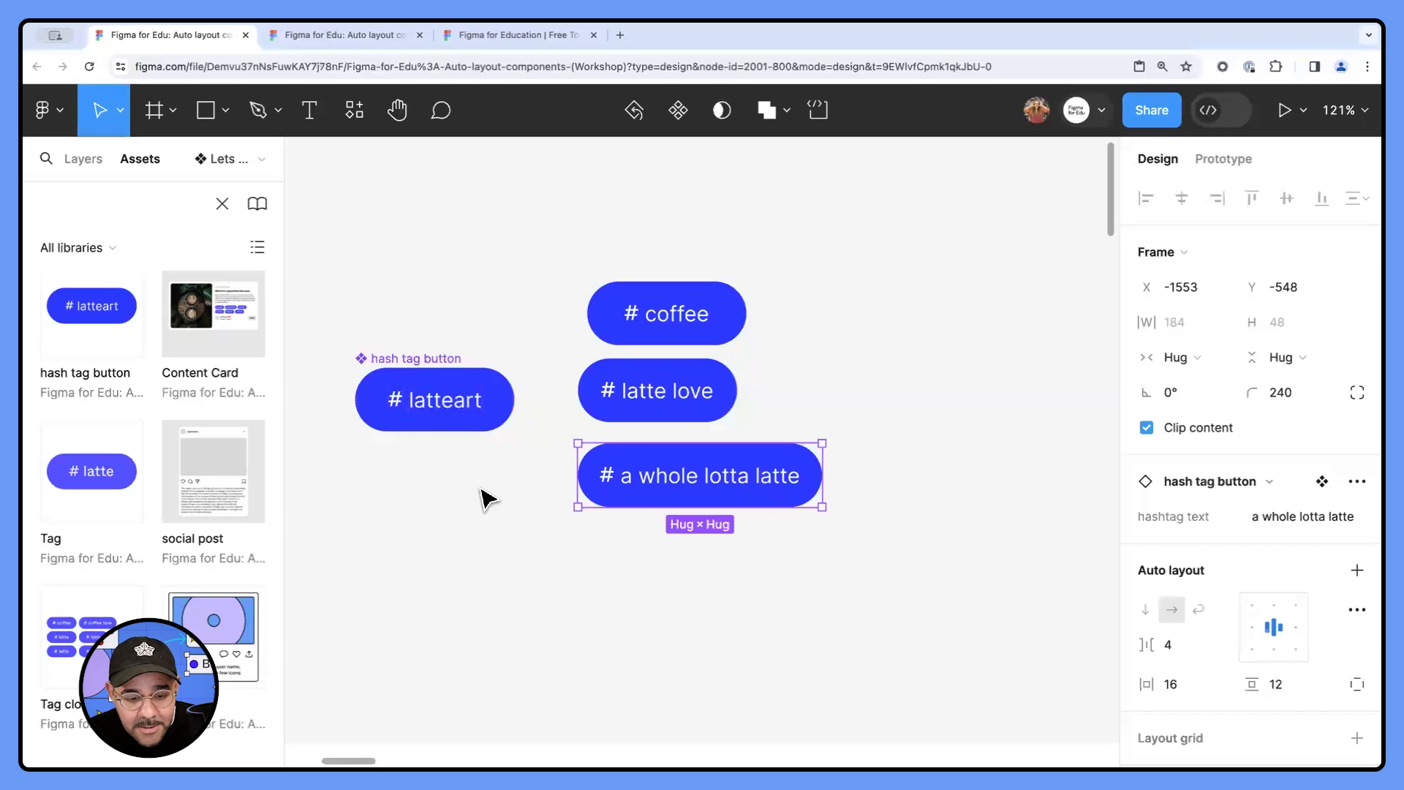
- Try overwriting the a whole lotta latte instance's label directly on the canvas with "asd", and undo the edit
scroll(671, 555, "down", 10, "ctrl")
scroll(773, 446, "down", 4)
scroll(762, 405, "down", 2, "ctrl")
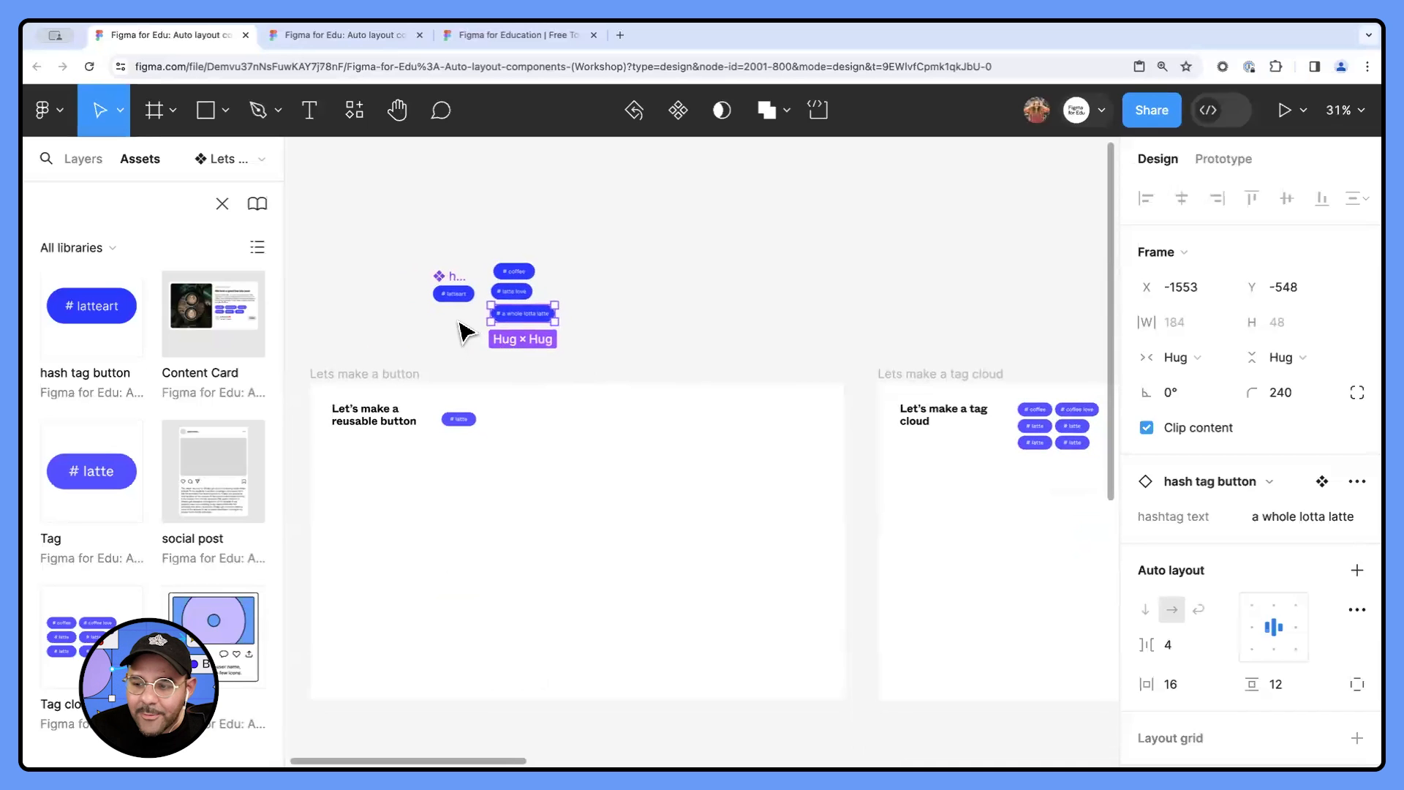
scroll(462, 331, "up", 8, "ctrl")
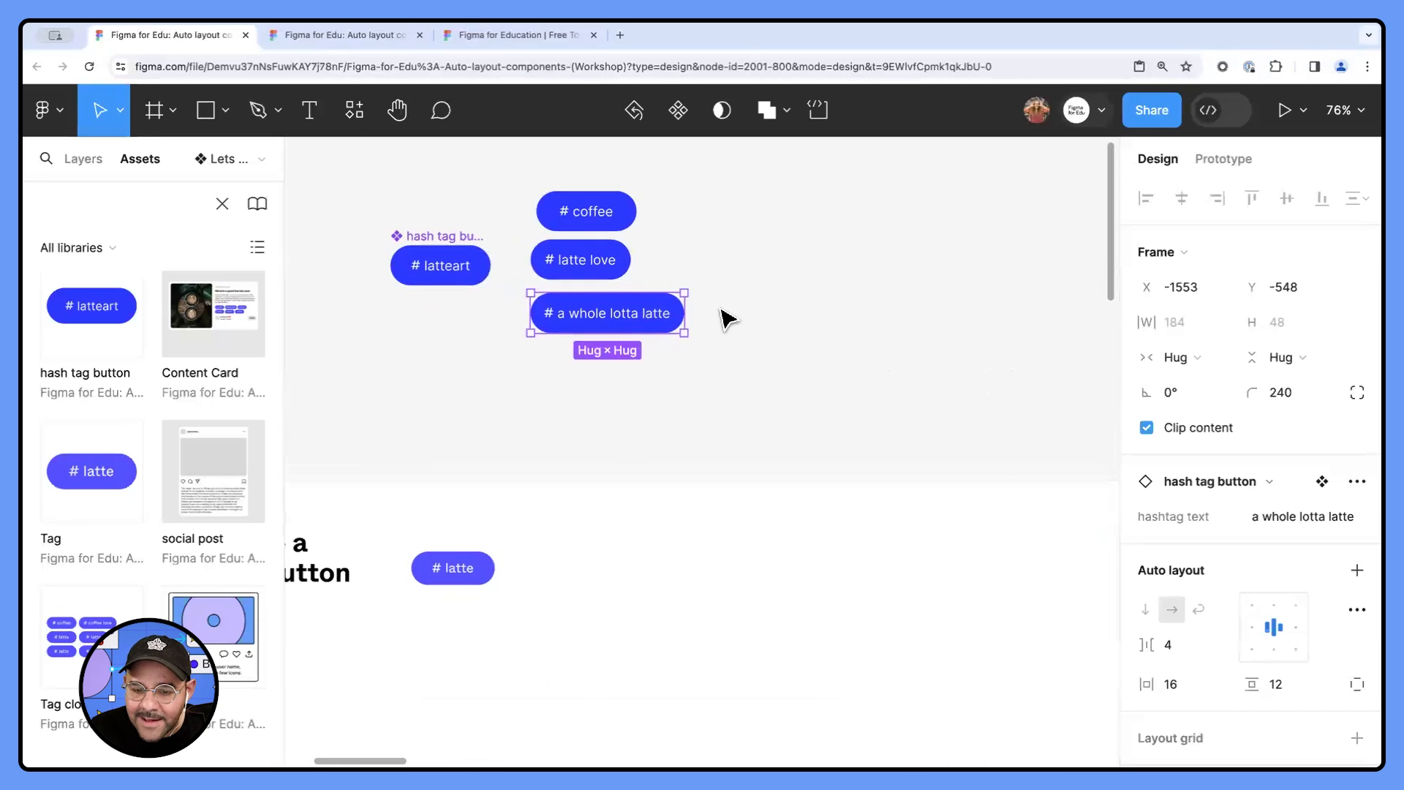
scroll(728, 318, "up", 3, "ctrl")
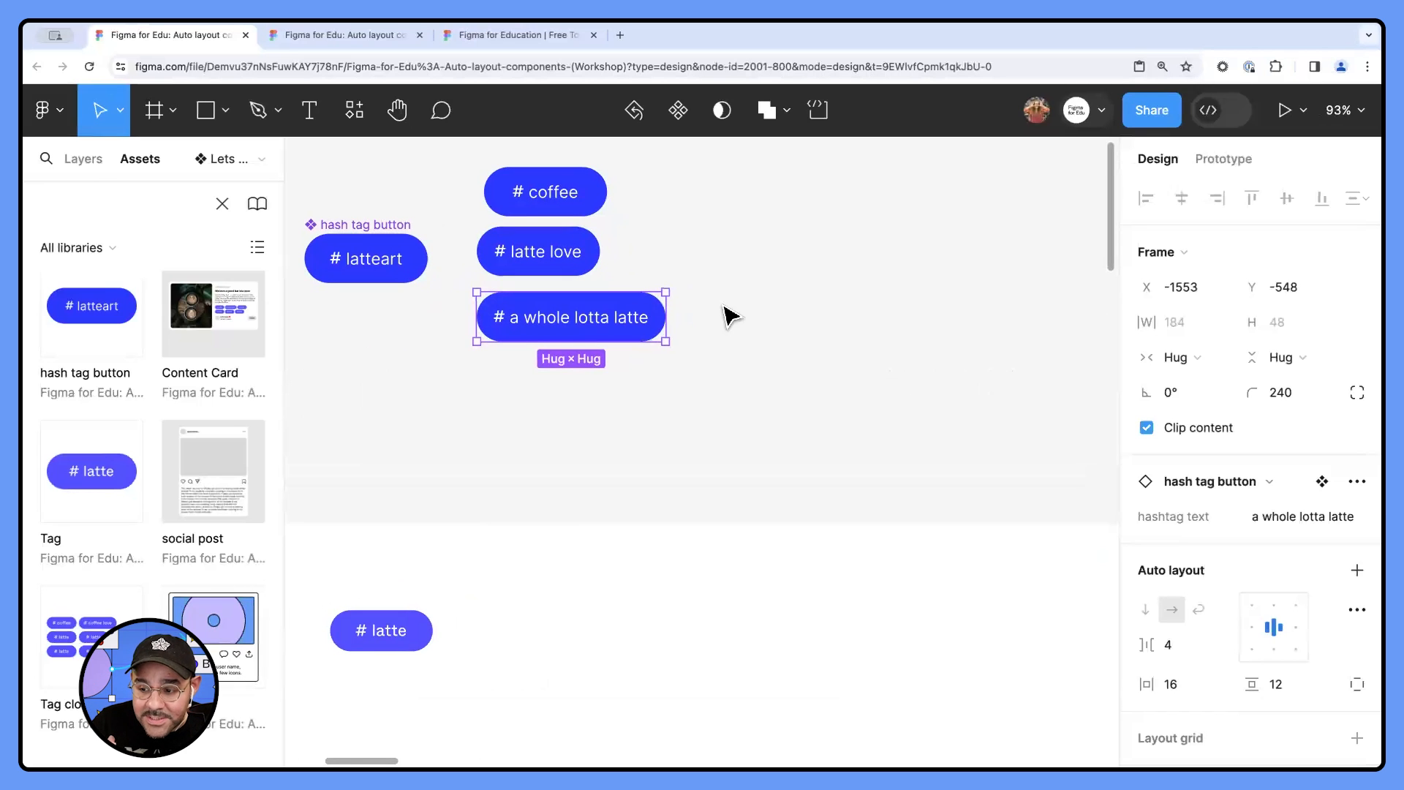
double_click(601, 319)
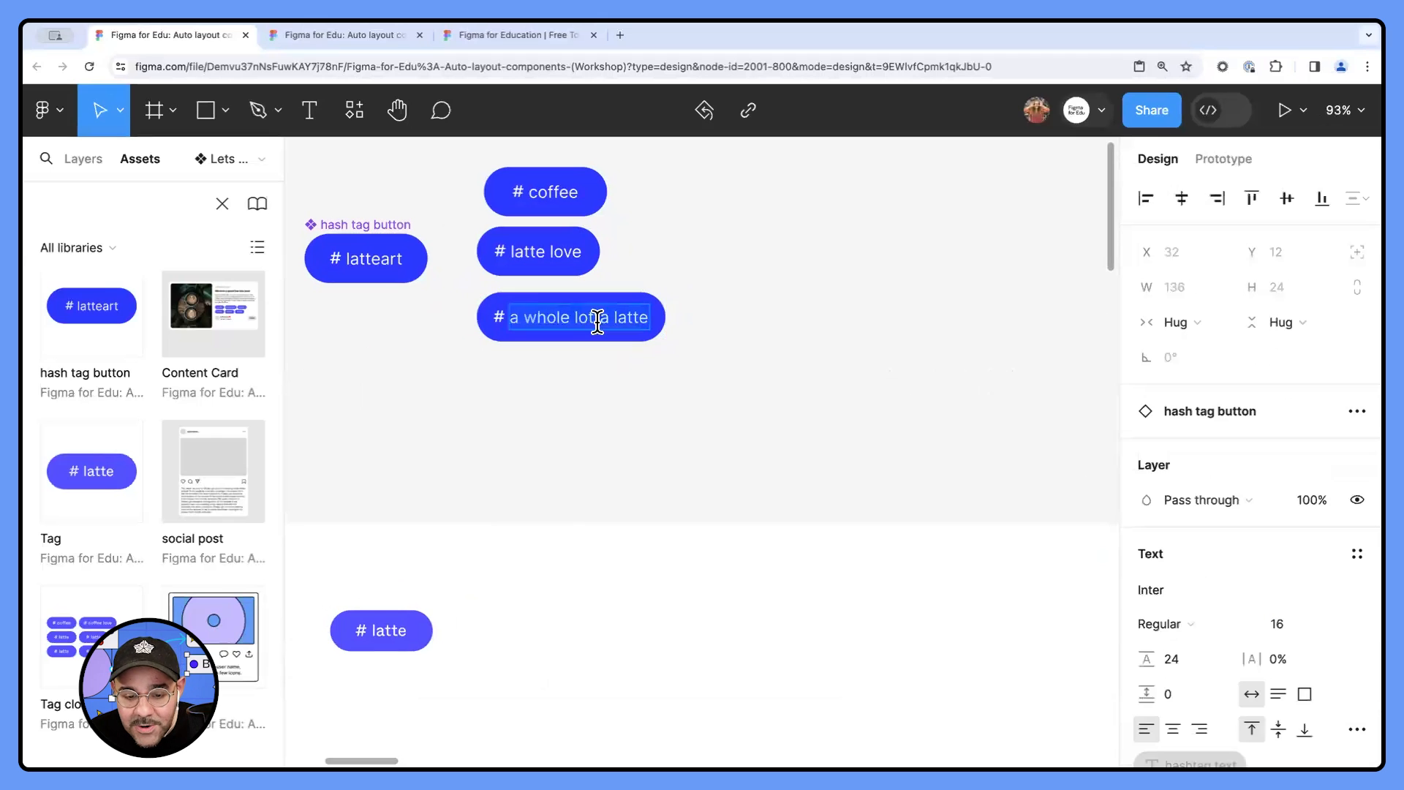
type("asd")
left_click(585, 379)
scroll(555, 357, "up", 3, "ctrl")
left_click(621, 278)
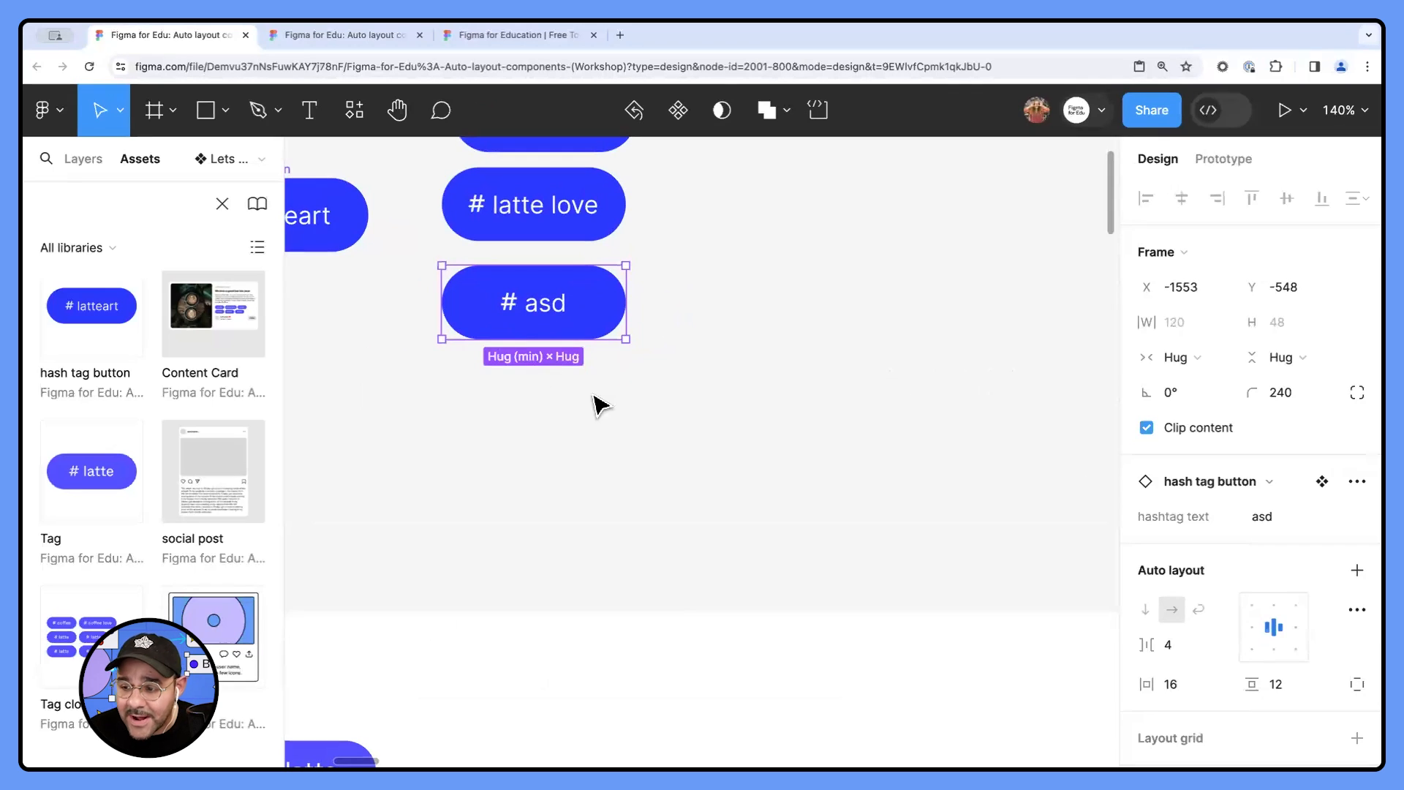
scroll(624, 370, "up", 1, "ctrl")
scroll(601, 333, "down", 3, "ctrl")
left_click(655, 410)
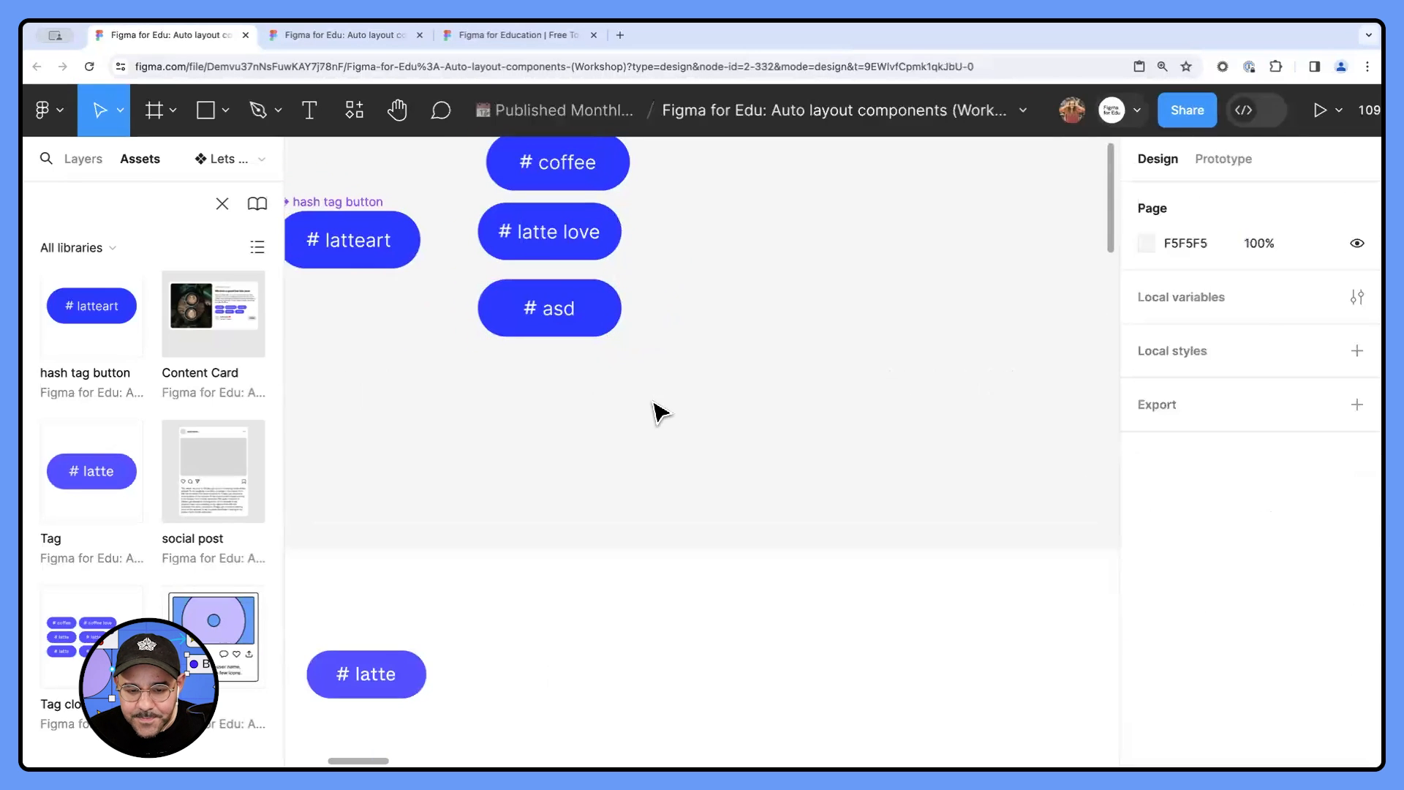
key("ctrl+z")
key("ctrl+z")
left_click(665, 406)
- Widen the sample Tag cloud component in the "Lets make a tag cloud" frame to about 619
scroll(662, 406, "down", 10, "ctrl")
left_click_drag(836, 414, 357, 340)
scroll(617, 380, "up", 3, "ctrl")
left_click(564, 329)
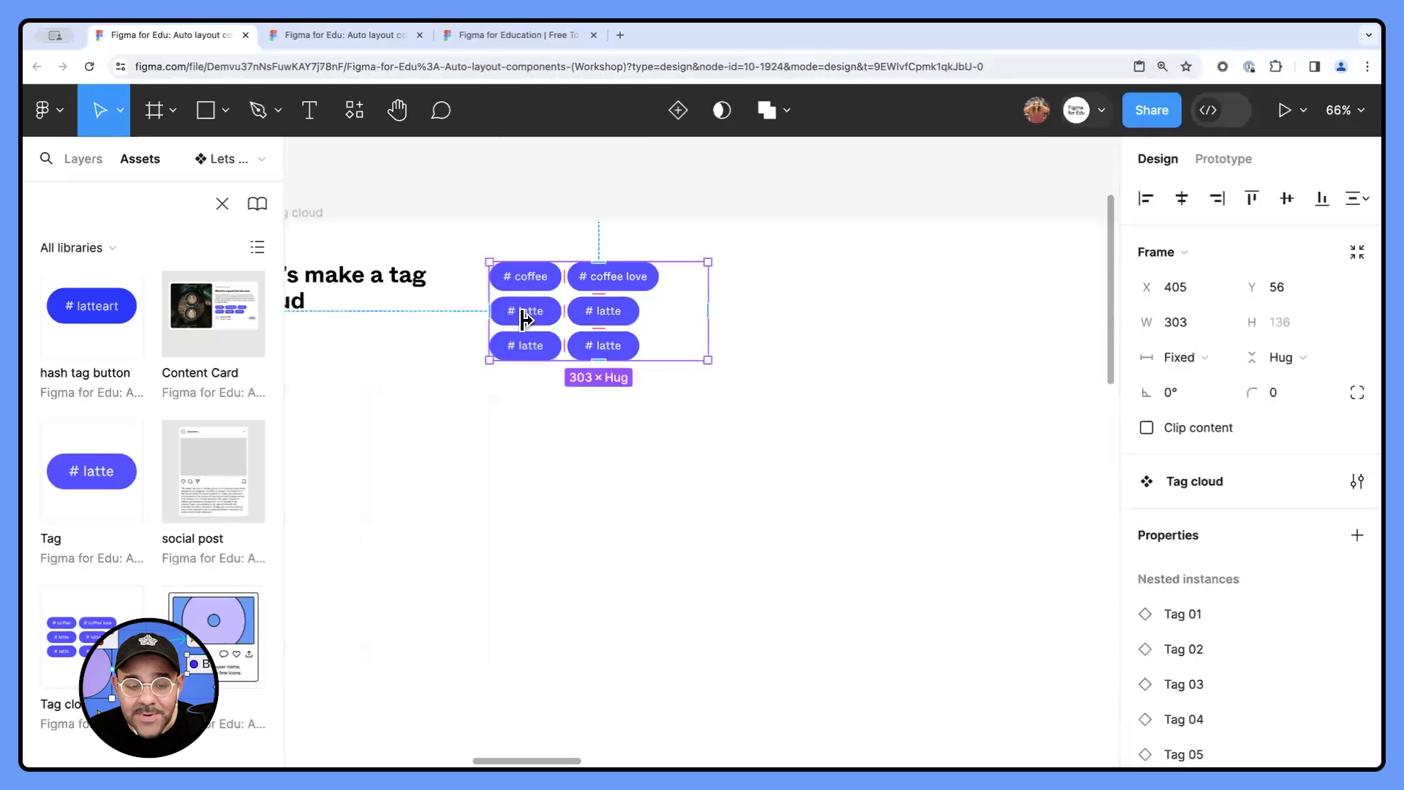
scroll(658, 351, "left", 2)
left_click_drag(798, 350, 1012, 329)
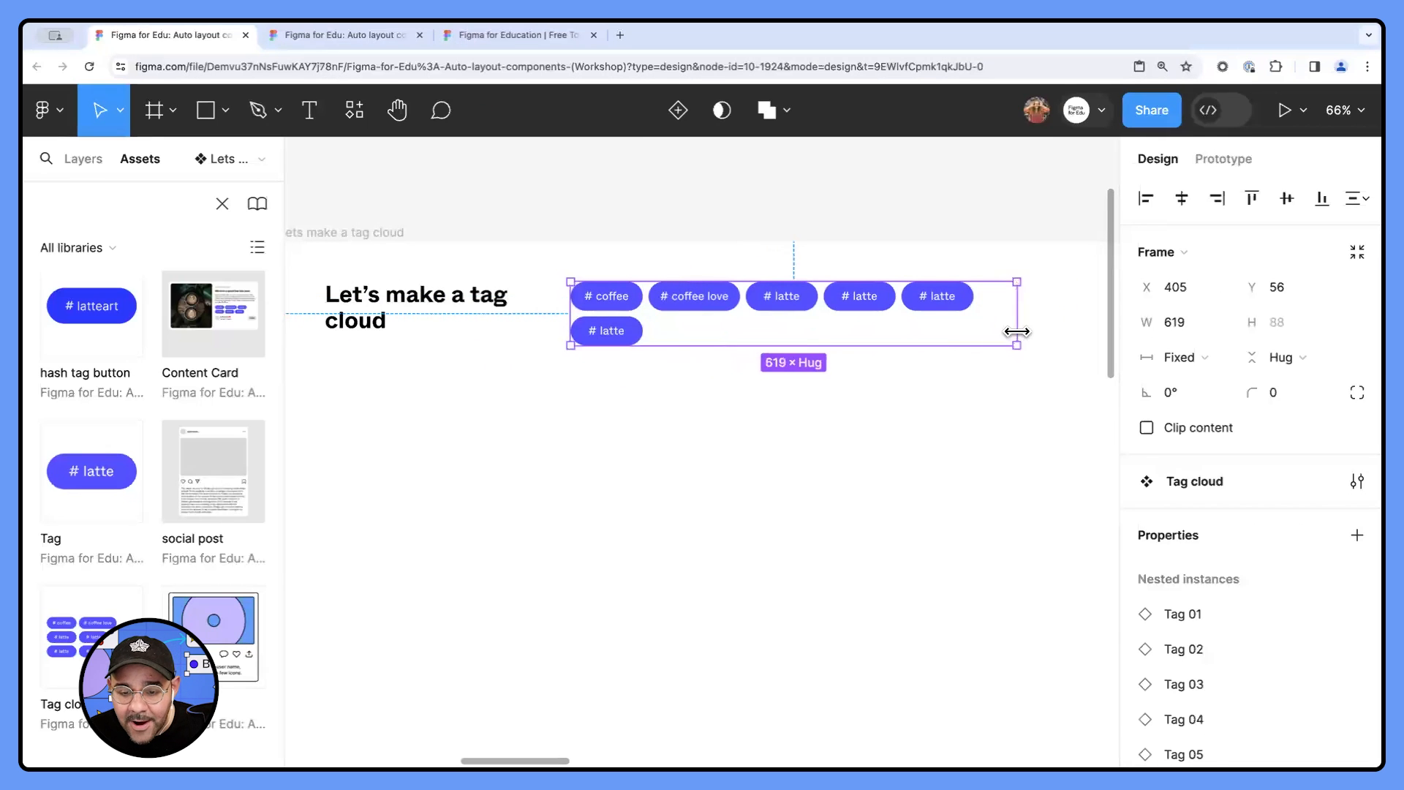
- Move the three customised hash tag instances into the tag cloud frame, below the sample tag cloud, and spread them apart
scroll(821, 423, "down", 5, "ctrl")
scroll(578, 277, "left", 3)
scroll(574, 269, "left", 2)
left_click_drag(472, 302, 1010, 464)
left_click_drag(862, 466, 523, 413)
scroll(781, 443, "up", 5, "ctrl")
left_click(768, 446)
left_click_drag(623, 465, 780, 359)
left_click(700, 508)
left_click_drag(627, 433, 653, 459)
left_click(841, 440)
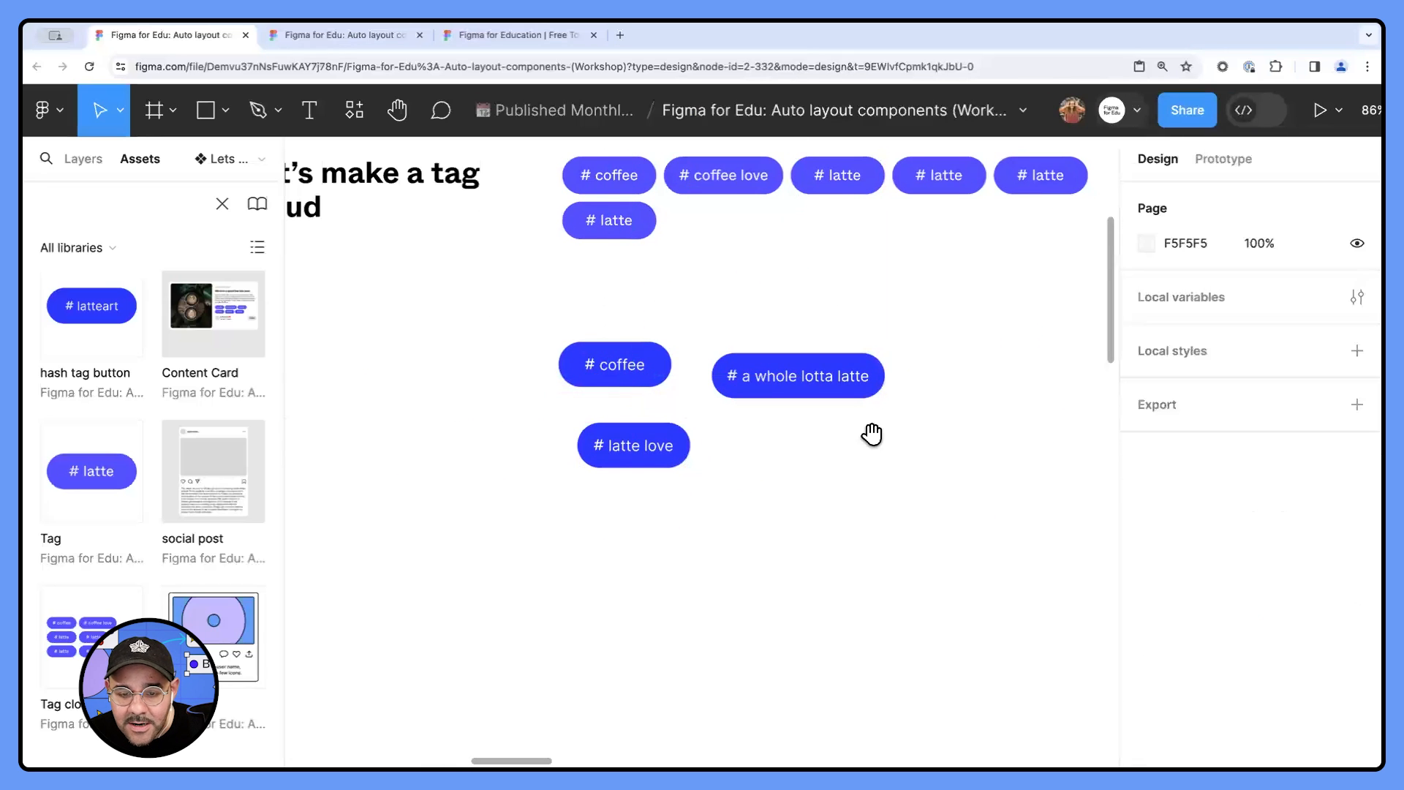
left_click_drag(871, 434, 791, 480)
- Delete the sample tag cloud and line up the coffee, a whole lotta latte and latte love buttons in one row
left_click(577, 276)
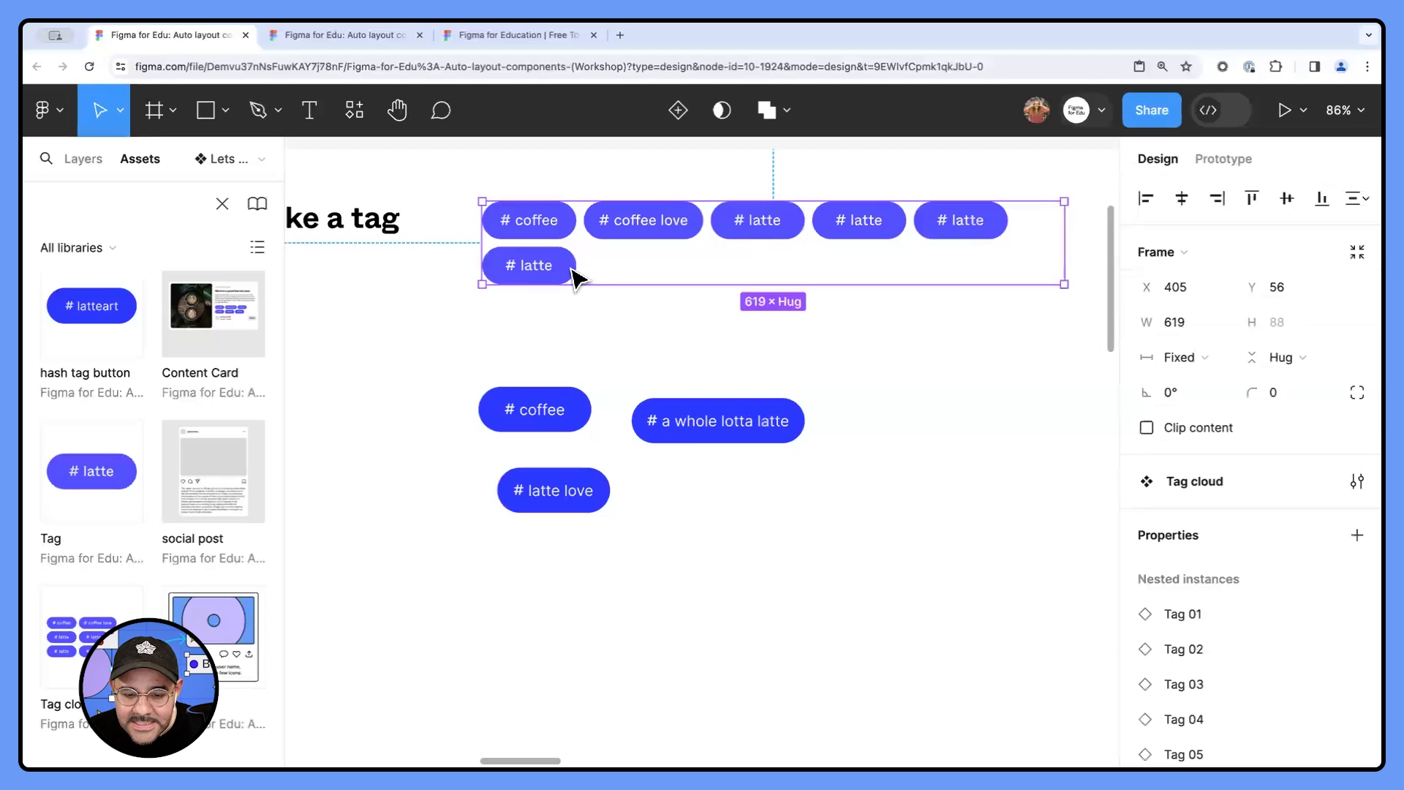
key("BackSpace")
left_click_drag(674, 407, 649, 389)
left_click(613, 448)
left_click_drag(550, 489, 866, 408)
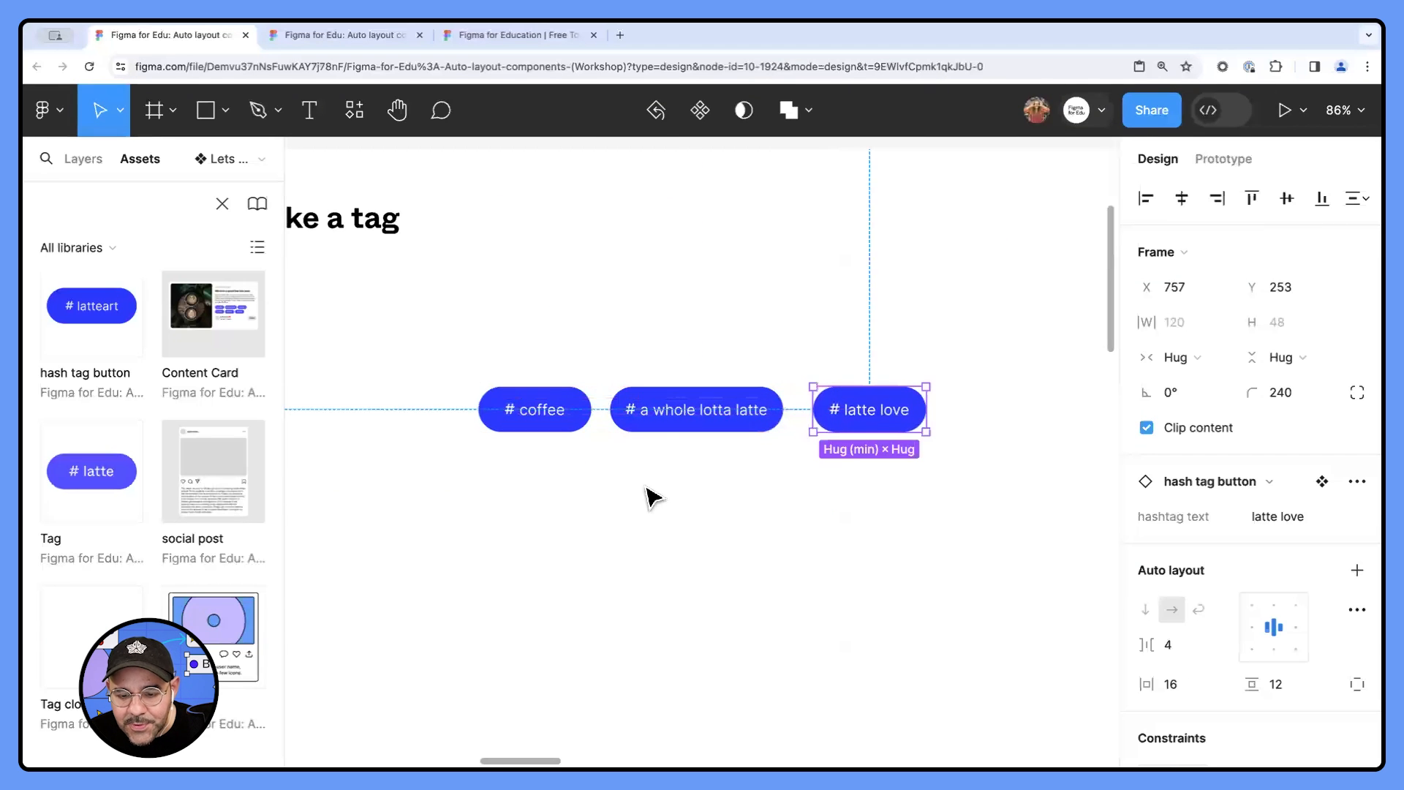
left_click(652, 495)
- Duplicate each of the three buttons directly beneath itself to form a second row
left_click_drag(537, 419, 539, 465)
left_click_drag(652, 432, 653, 482)
left_click_drag(860, 421, 855, 476)
left_click(705, 548)
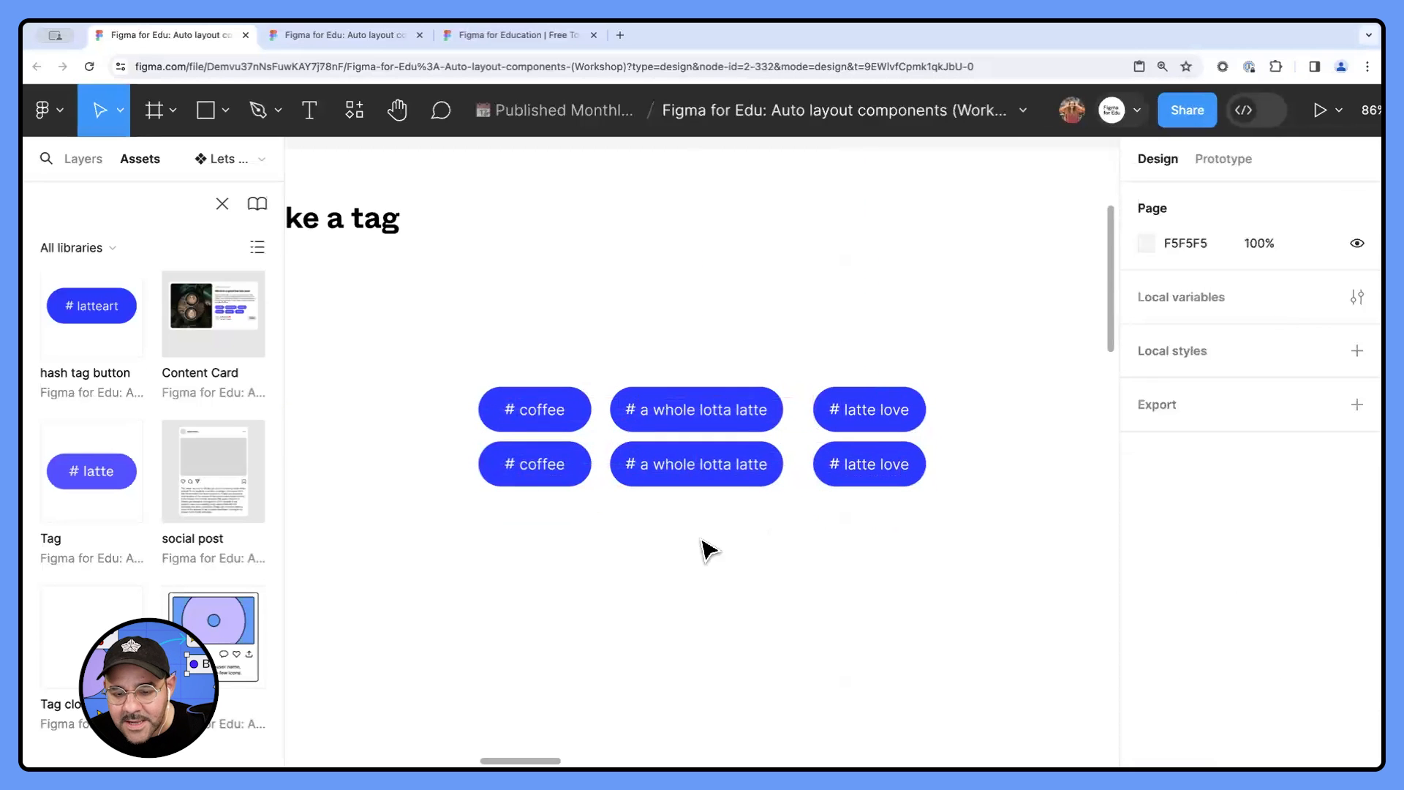
- Put all six buttons into a wrapping auto layout frame and enlarge the frame to about 530 × 293
left_click_drag(436, 307, 991, 567)
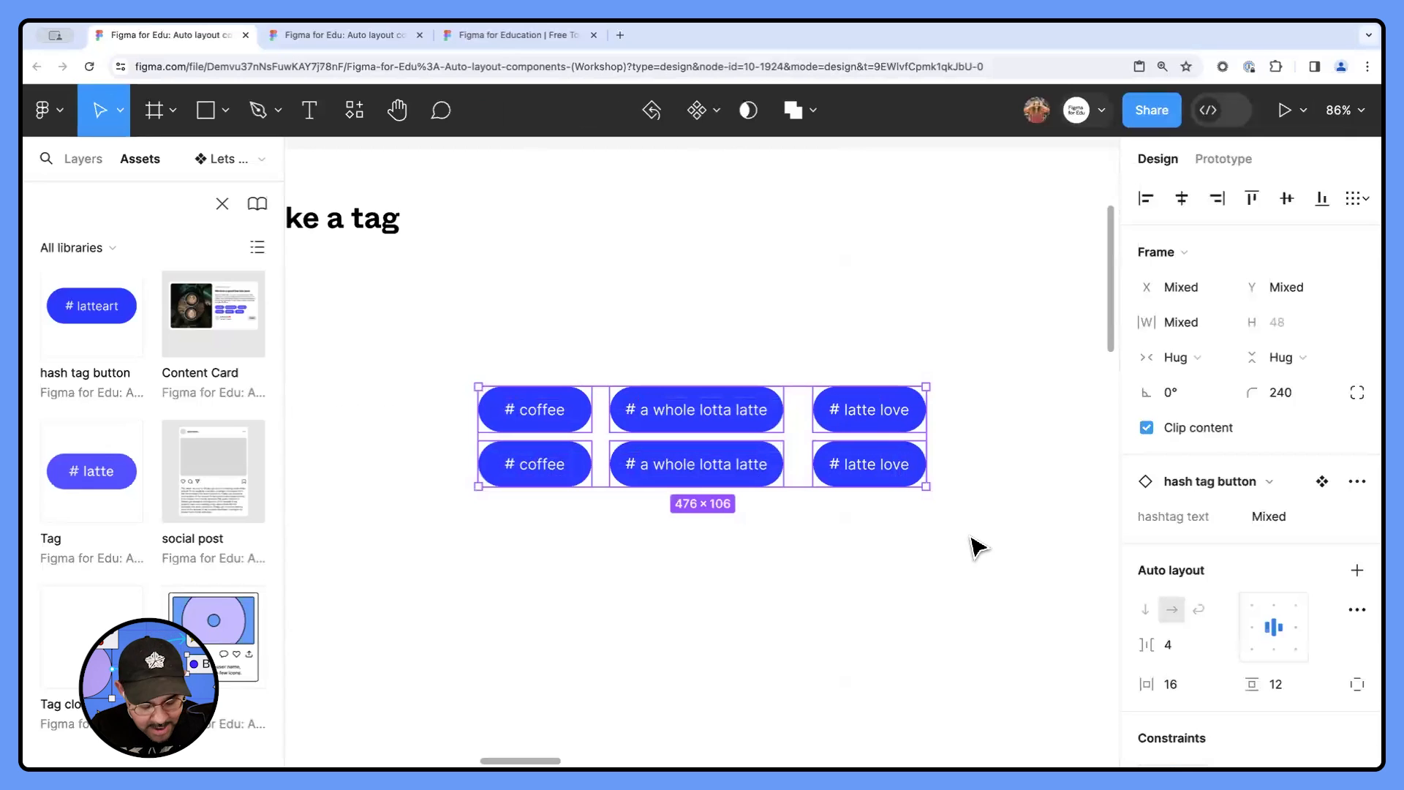
key("shift+a")
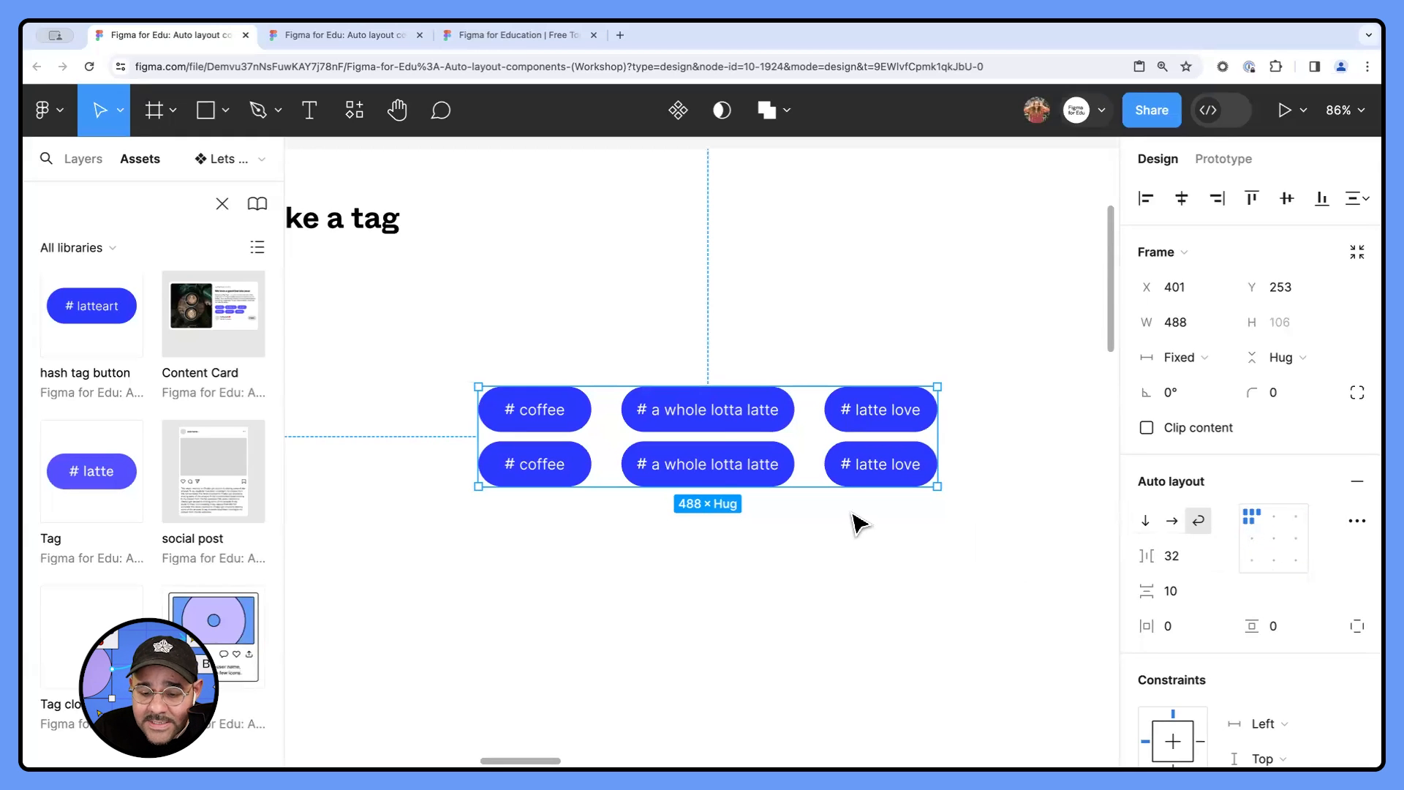
left_click_drag(810, 486, 810, 612)
left_click_drag(936, 548, 977, 548)
left_click_drag(840, 383, 915, 322)
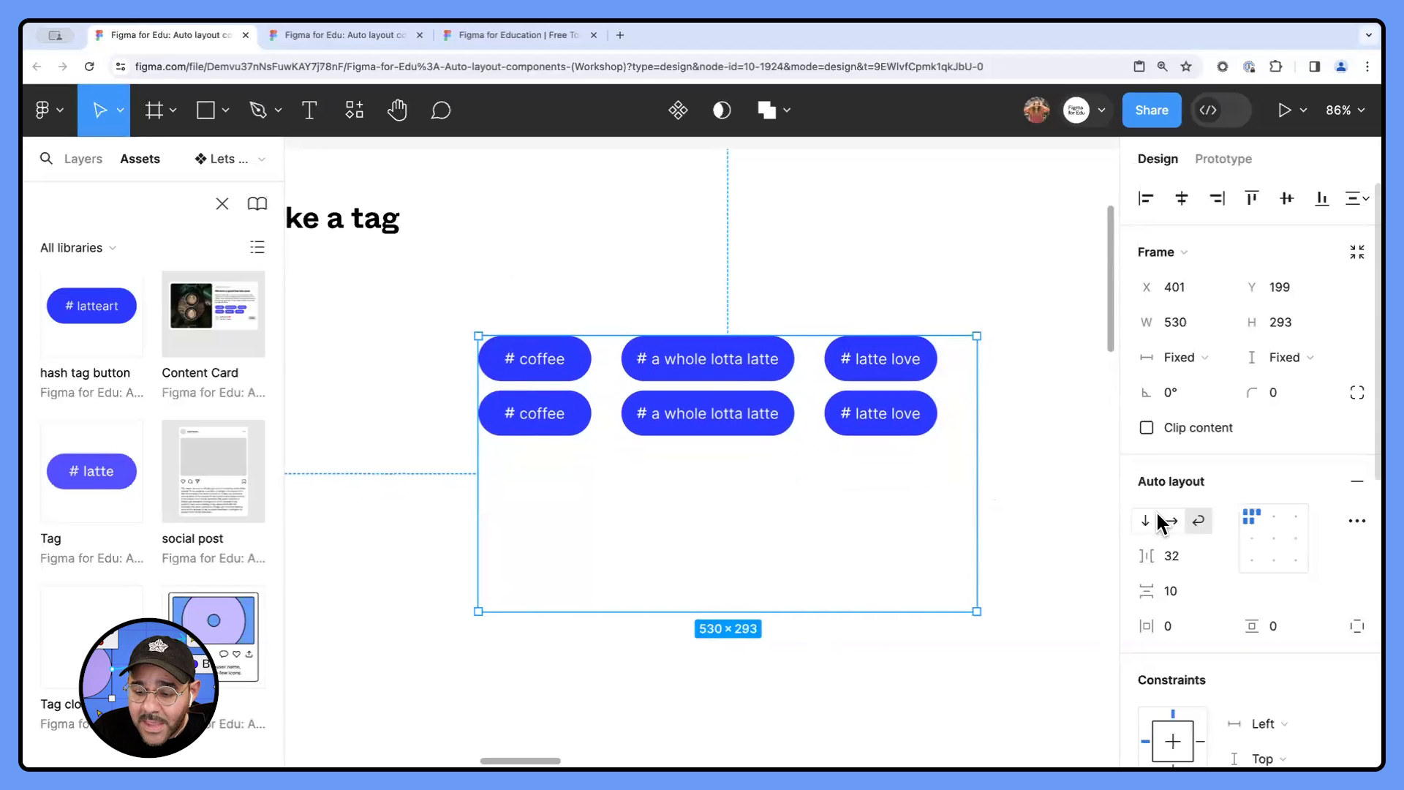
- Try out the auto layout frame's content alignments at its corners, edges and centre, ending on top left
left_click(1246, 555)
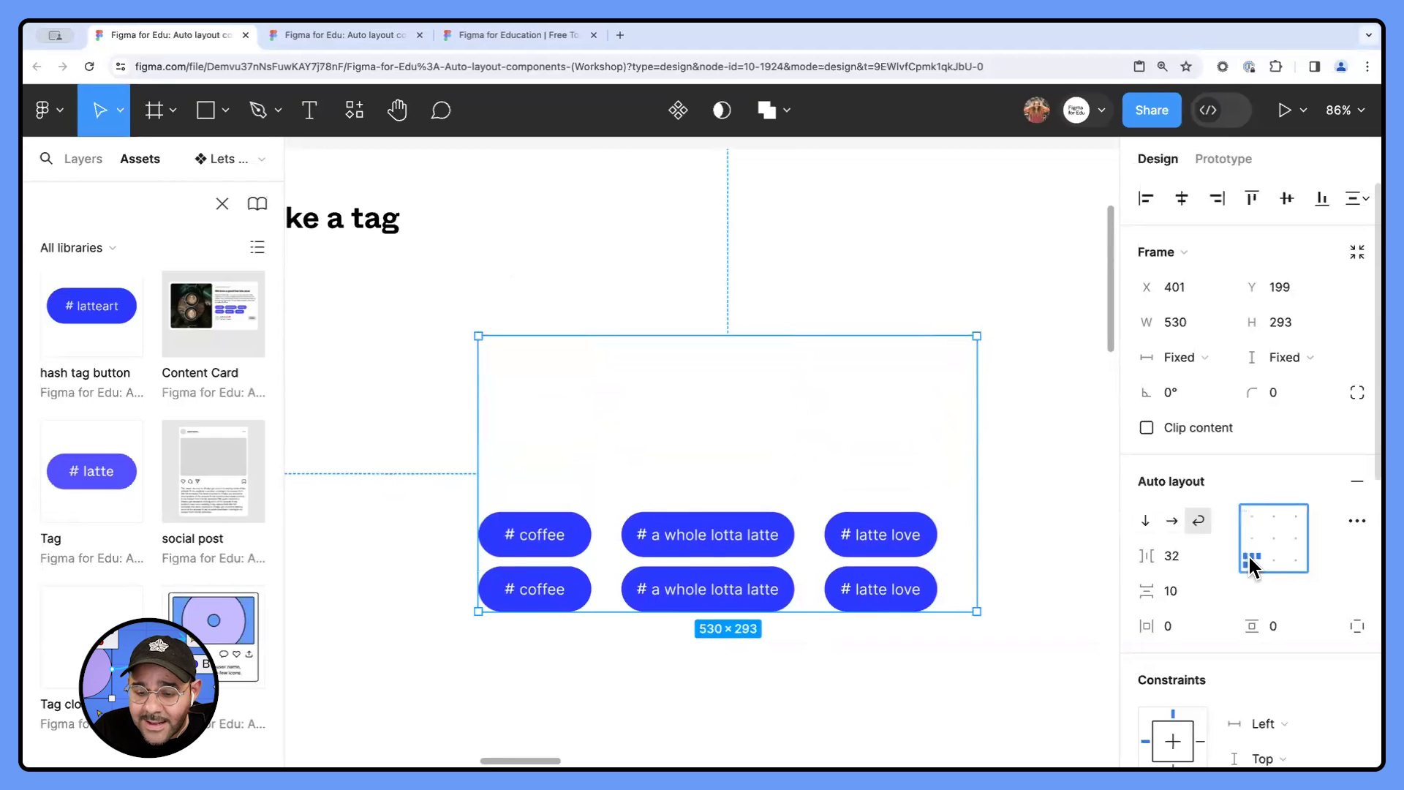
left_click(1298, 563)
left_click(1297, 539)
left_click(1294, 516)
left_click(1252, 518)
left_click(1252, 538)
left_click(1255, 559)
left_click(1274, 559)
left_click(1295, 560)
left_click(1297, 538)
left_click(1296, 517)
left_click(1294, 560)
left_click(1274, 560)
left_click(1248, 559)
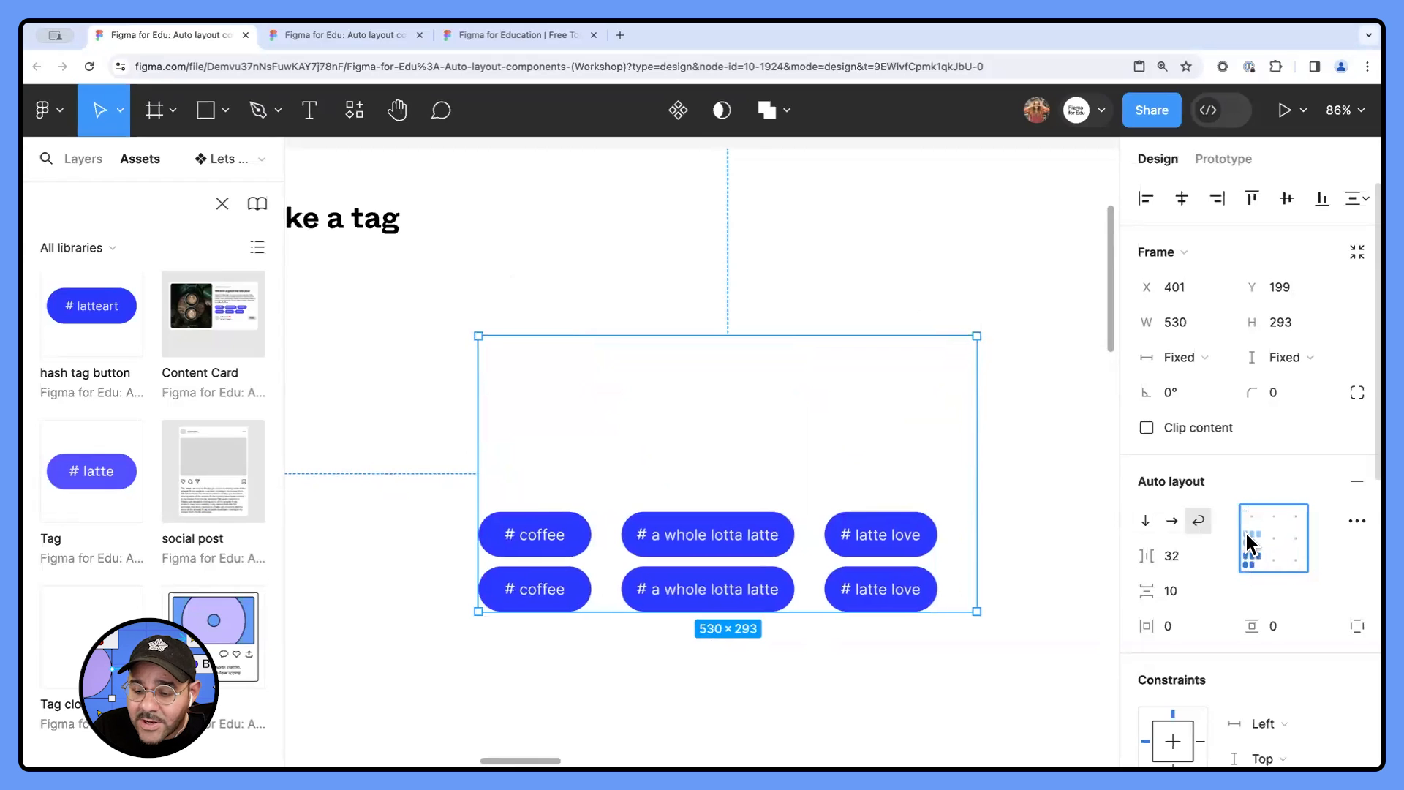
left_click(1248, 539)
left_click(1272, 539)
left_click(1252, 516)
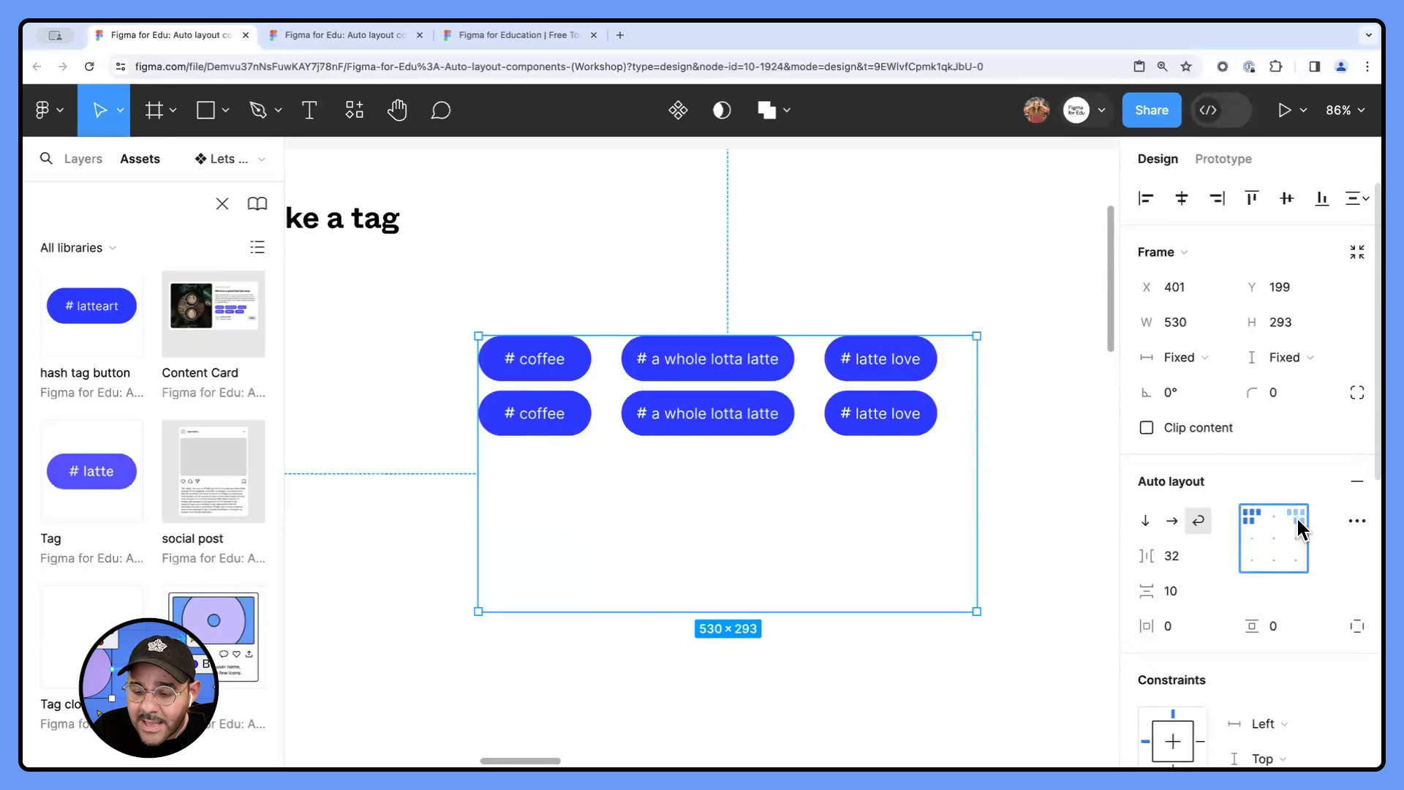
left_click(1296, 519)
left_click(1295, 541)
left_click(1295, 560)
left_click(1273, 539)
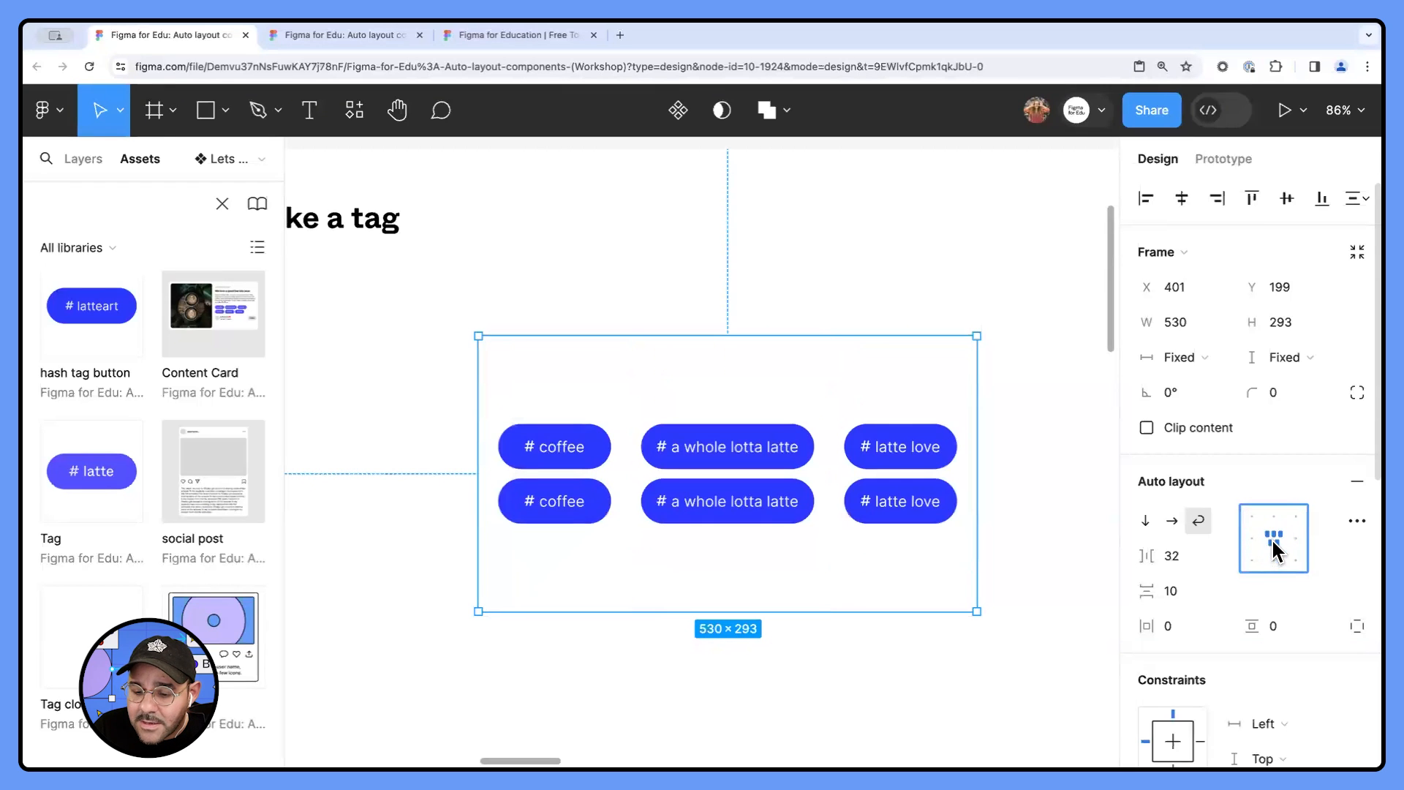
left_click(1252, 516)
left_click(1295, 518)
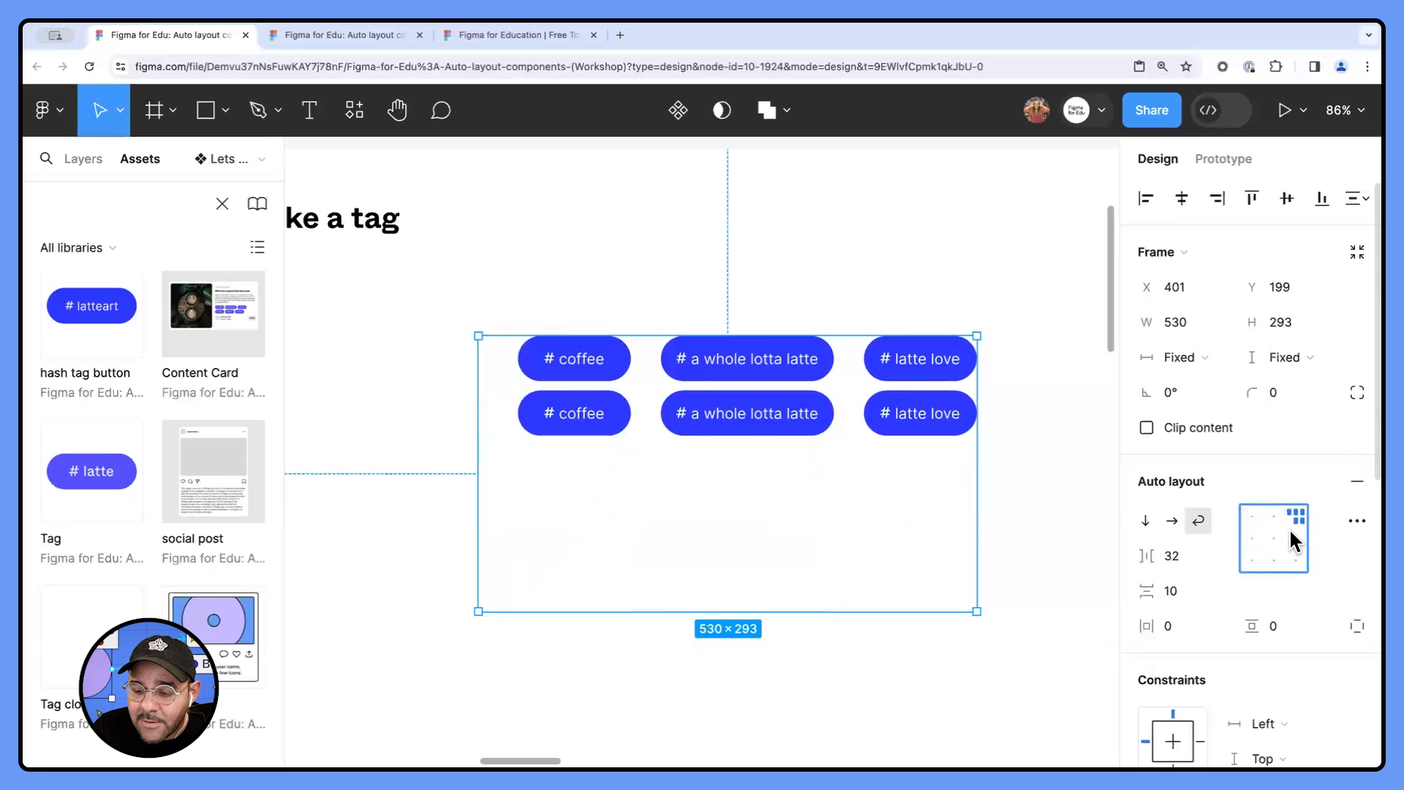
left_click(1295, 539)
left_click(1252, 560)
left_click(1251, 539)
left_click(1252, 516)
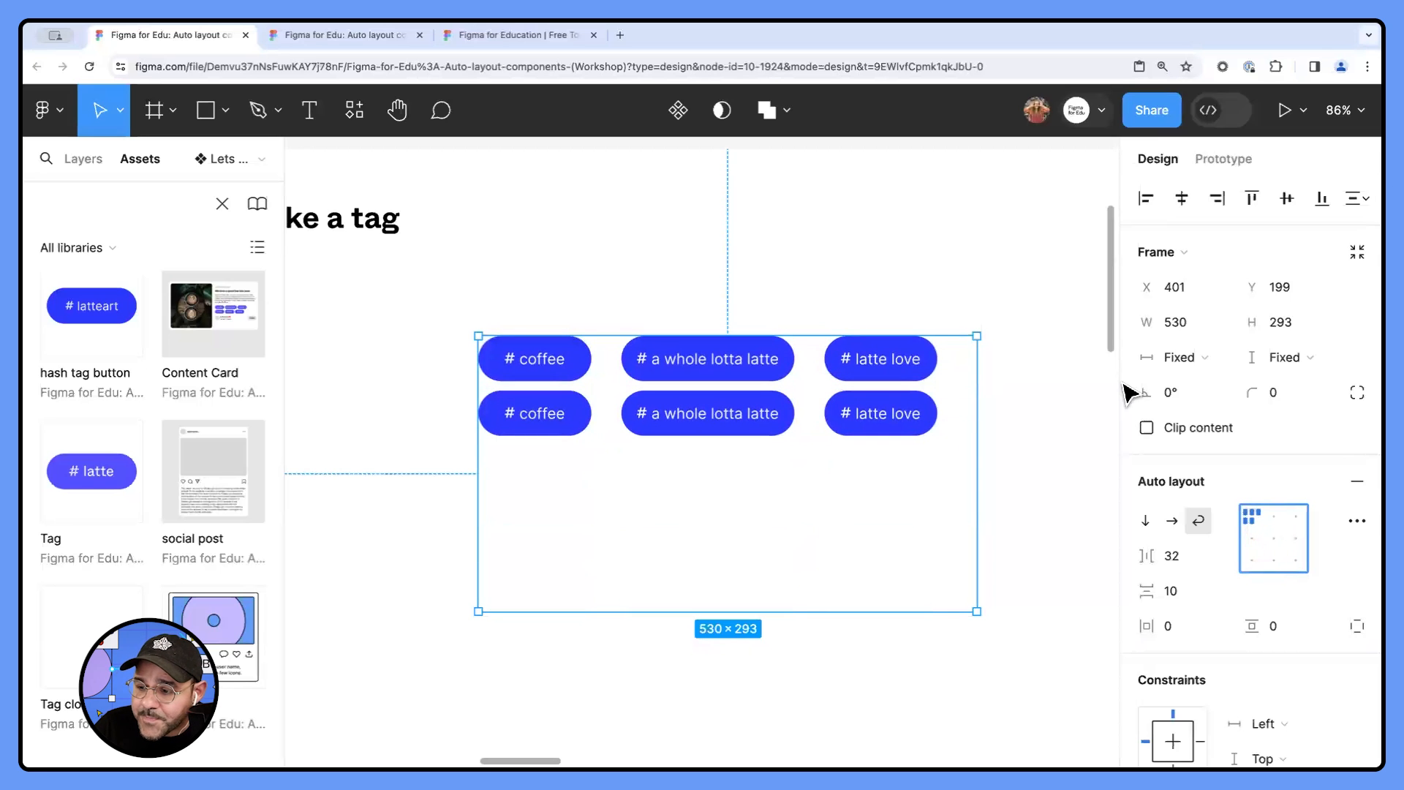
- Set both the width and the height of the tag cloud's auto layout frame to hug contents
left_click(1182, 366)
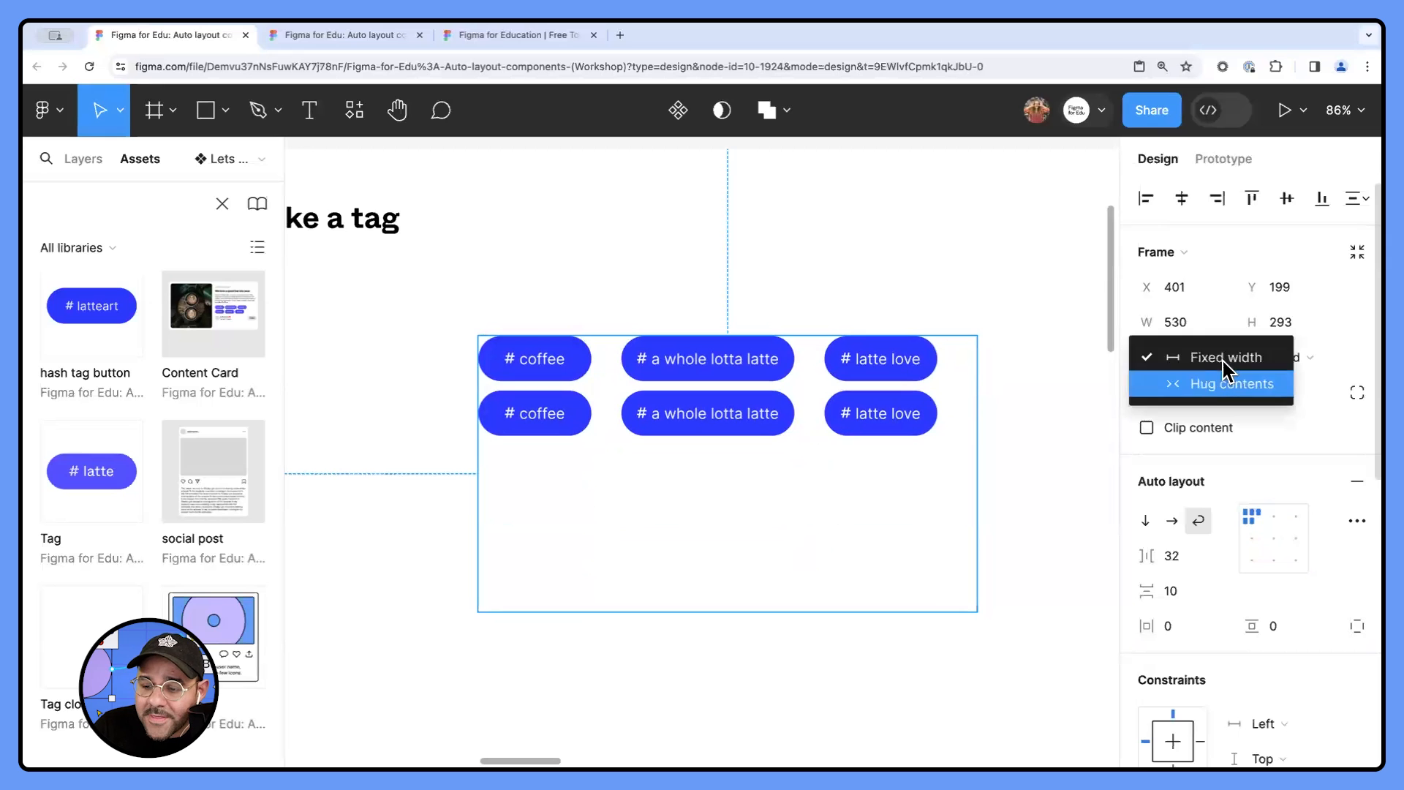
left_click(1211, 380)
left_click(1277, 357)
left_click(1256, 383)
scroll(846, 455, "down", 5)
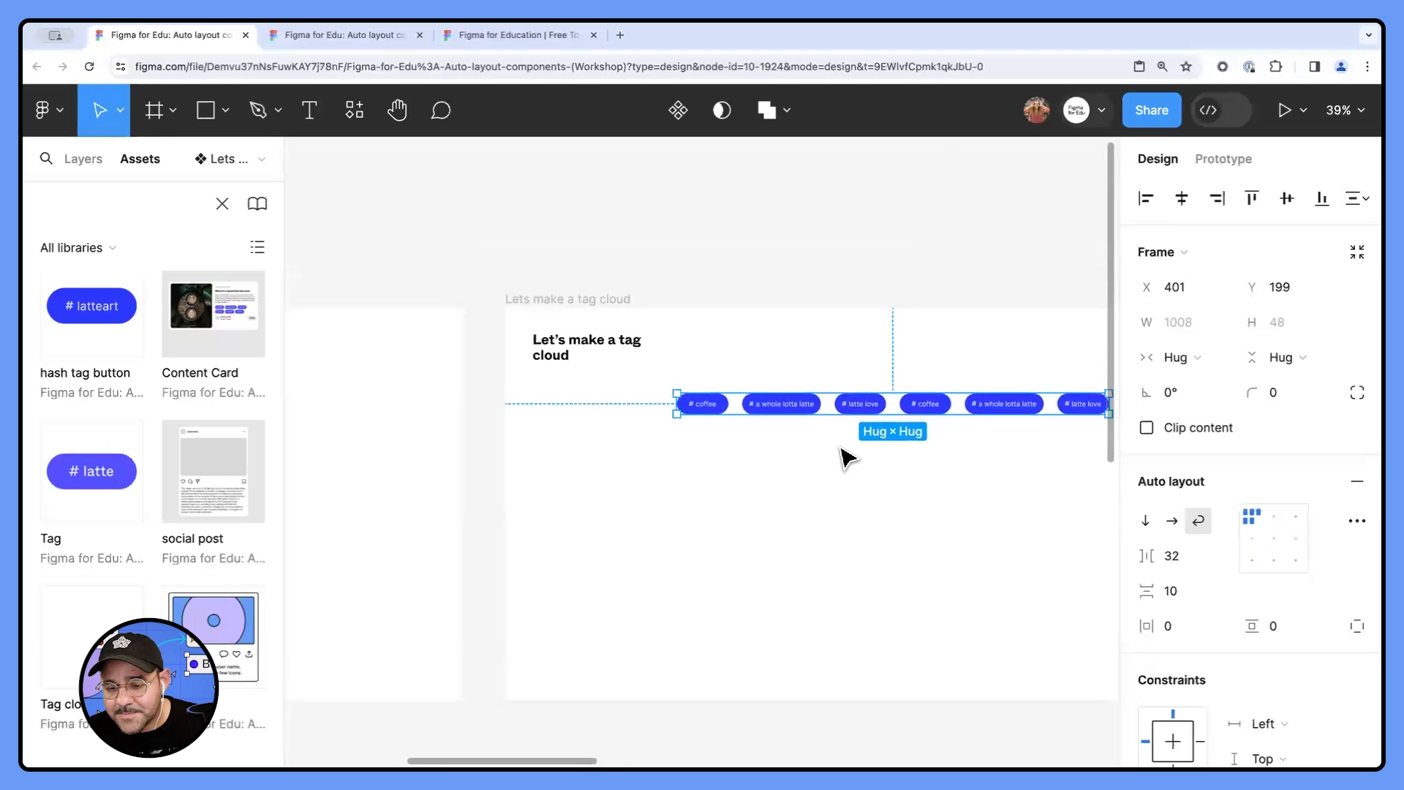
scroll(833, 454, "right", 3)
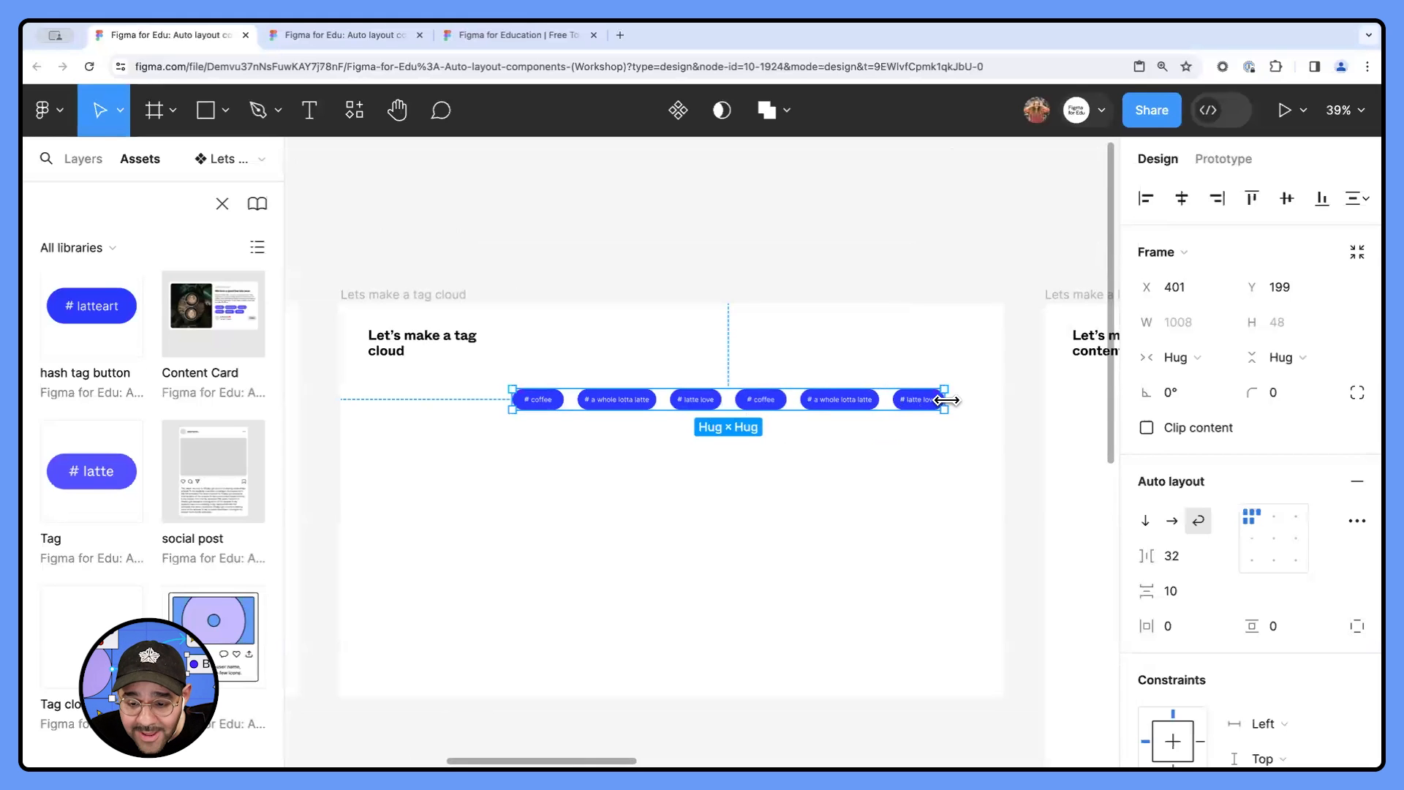
- Narrow the tag cloud's auto layout frame to a width of about 571 so its tags wrap onto two rows
left_click_drag(944, 400, 816, 409)
scroll(570, 441, "up", 5)
scroll(802, 495, "right", 2)
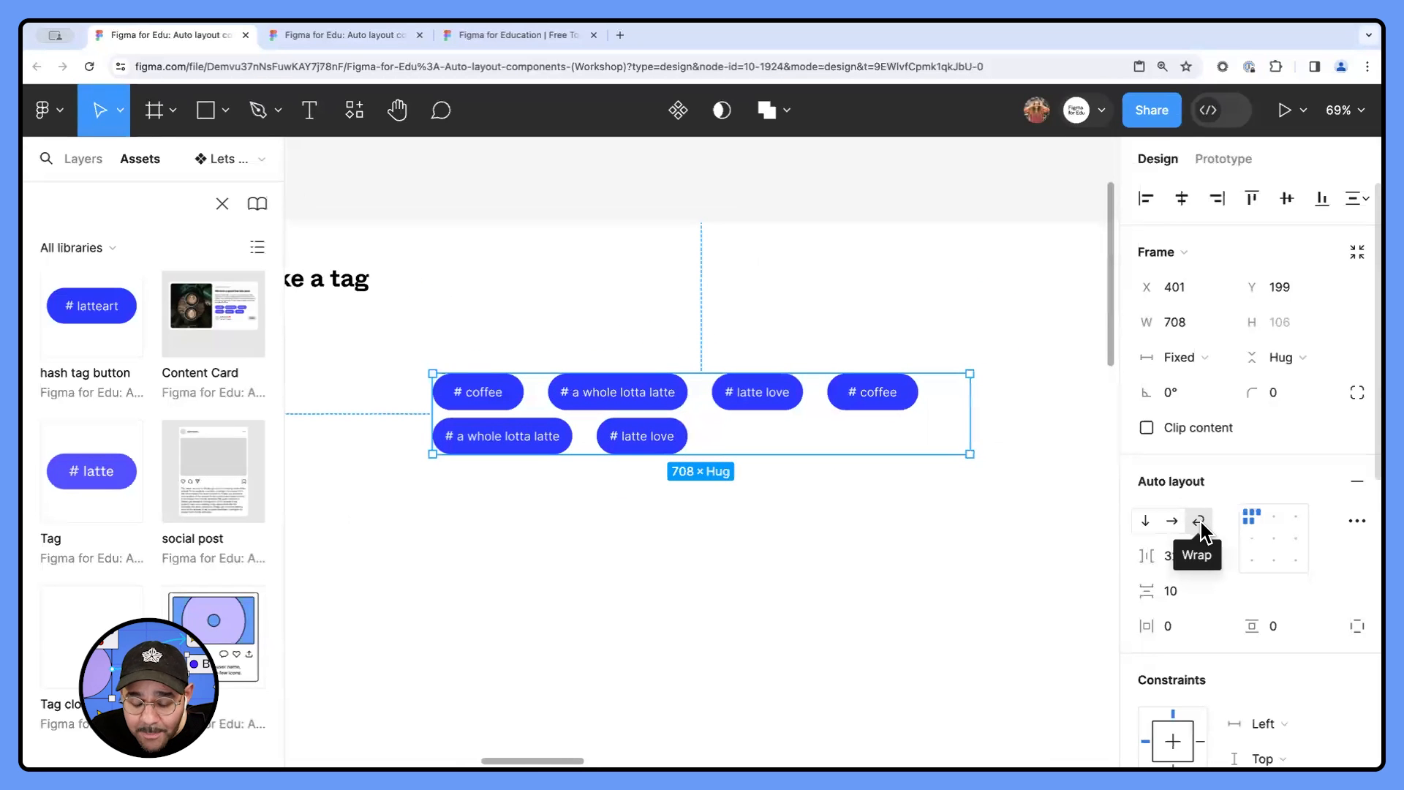
scroll(808, 533, "left", 2)
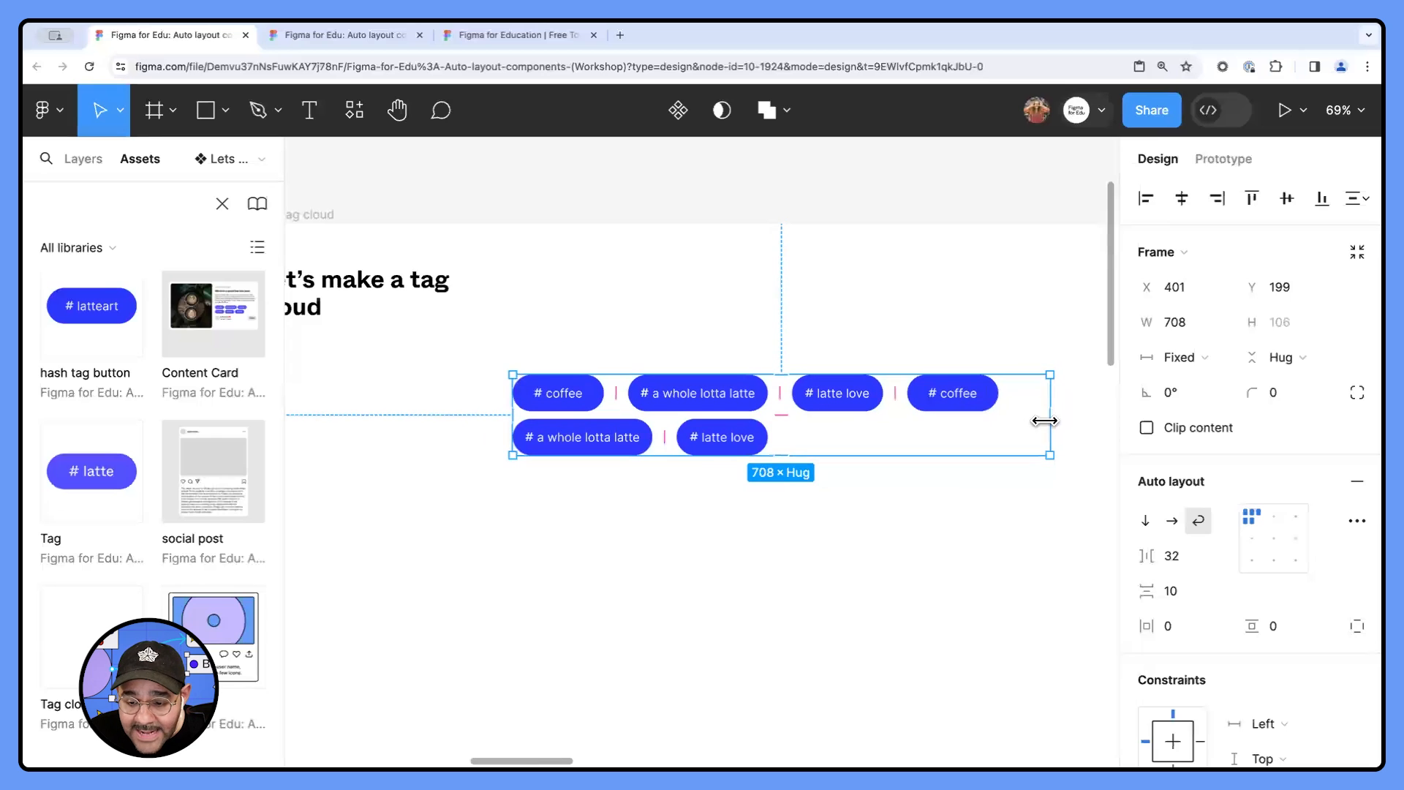
left_click_drag(902, 429, 951, 443)
- Set both the horizontal and the vertical gap between the tags in the auto layout frame to 8
left_click(1172, 559)
type("8")
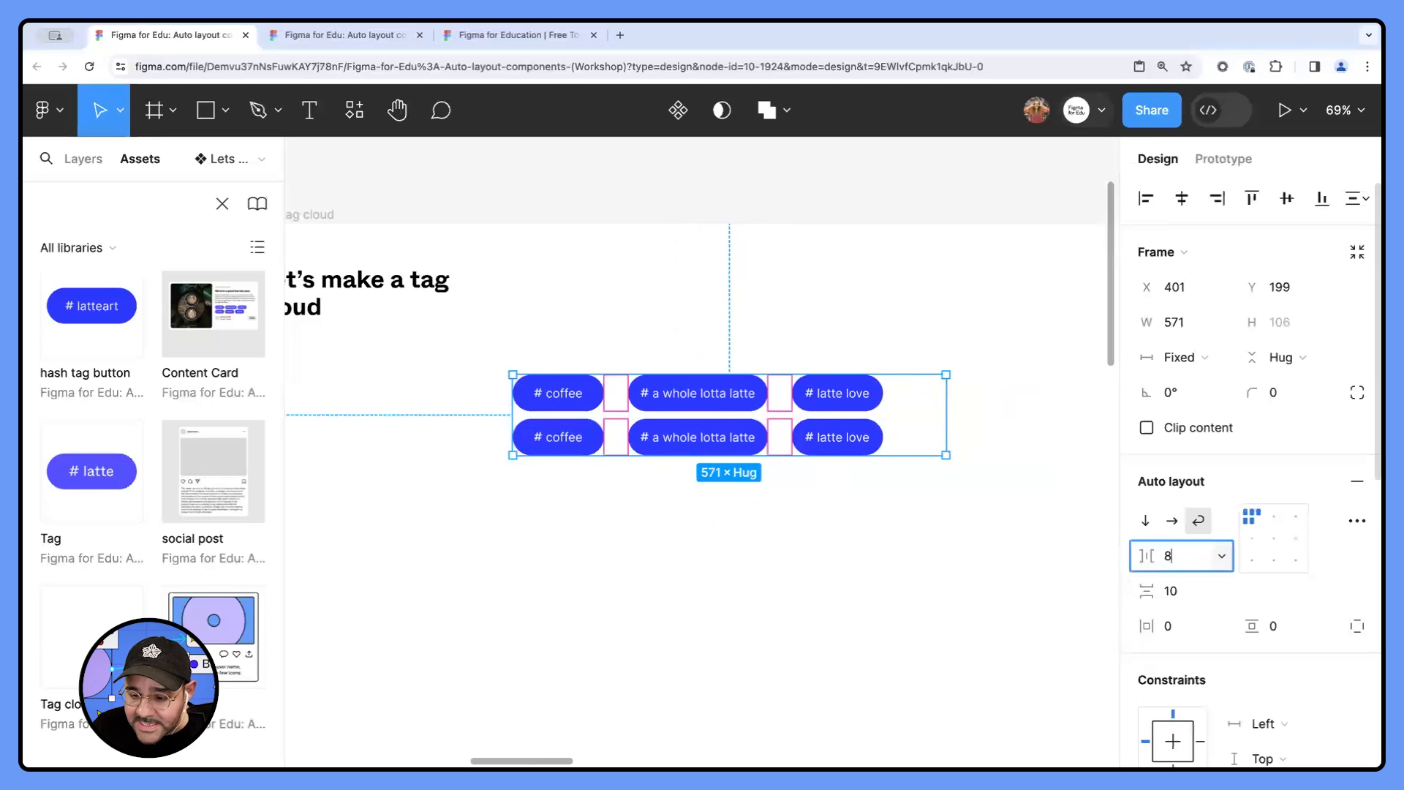
key("Tab")
type("8")
key("Return")
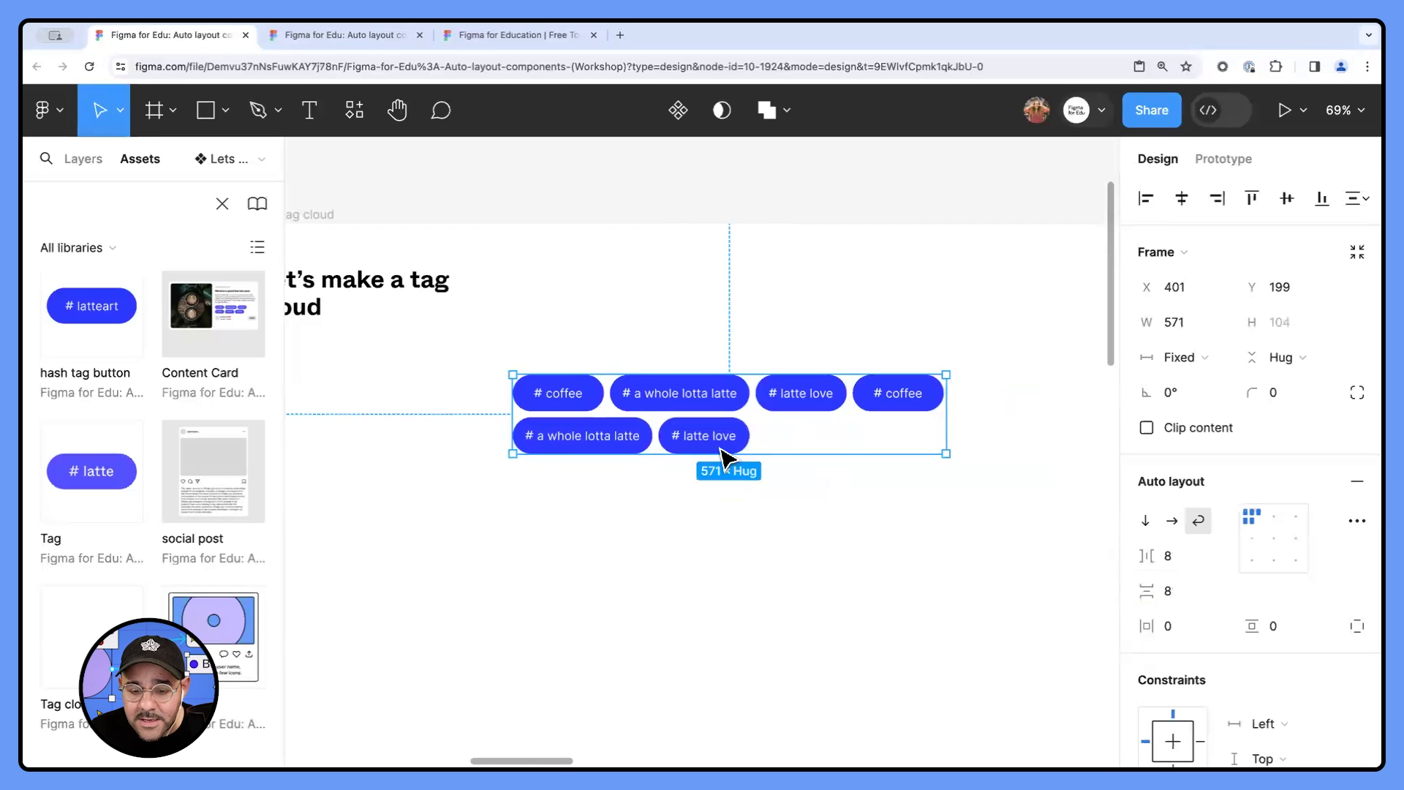
- Resize the tag cloud frame to a width of about 461 so that each row holds three tags
scroll(731, 450, "up", 2)
mouse_move(992, 449)
left_mouse_down()
mouse_move(777, 442)
mouse_move(1002, 442)
mouse_move(710, 440)
mouse_move(841, 446)
mouse_move(915, 439)
mouse_move(955, 413)
mouse_move(905, 417)
mouse_move(990, 416)
mouse_move(746, 420)
mouse_move(1002, 428)
left_mouse_up()
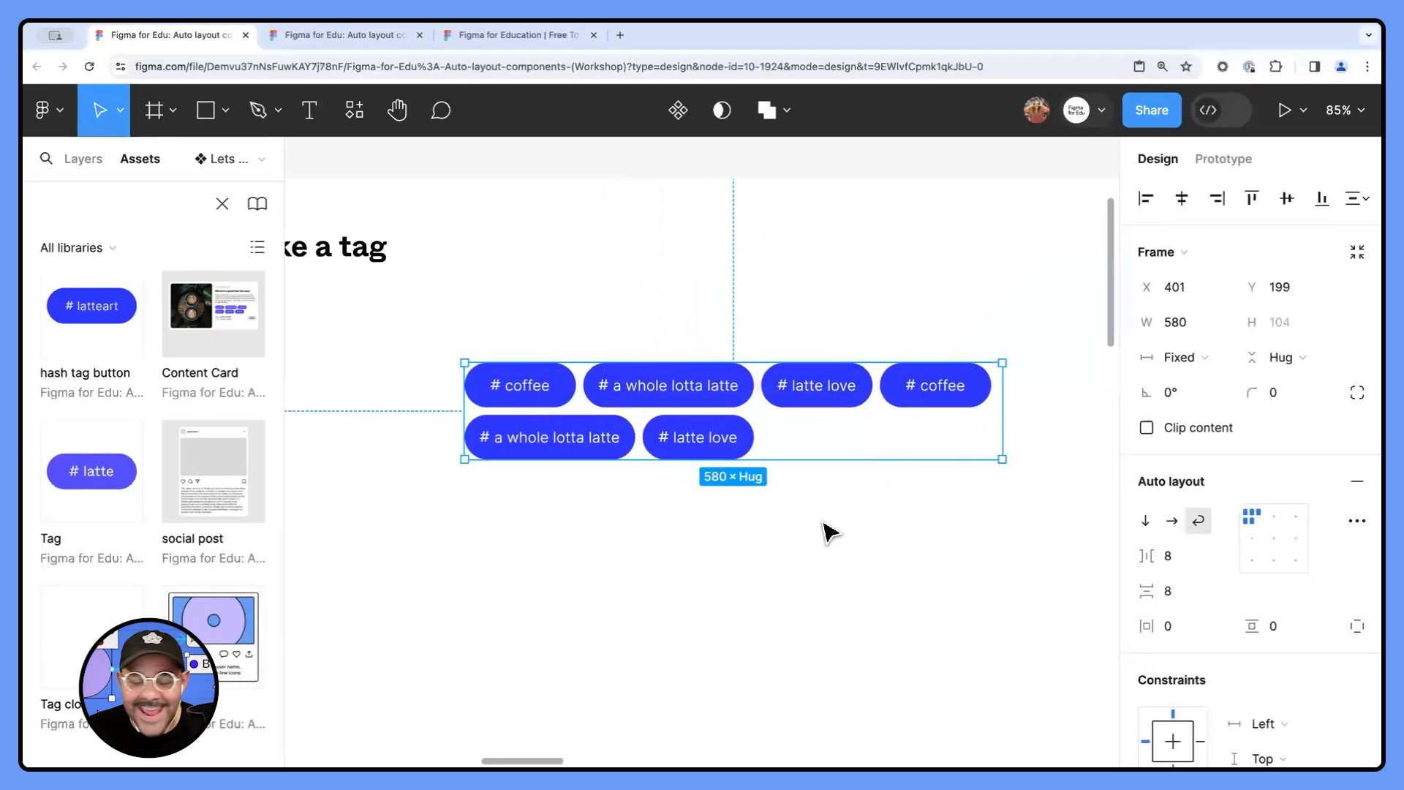
scroll(782, 508, "down", 1)
key("space")
left_click_drag(813, 505, 768, 501)
left_click_drag(946, 426, 840, 414)
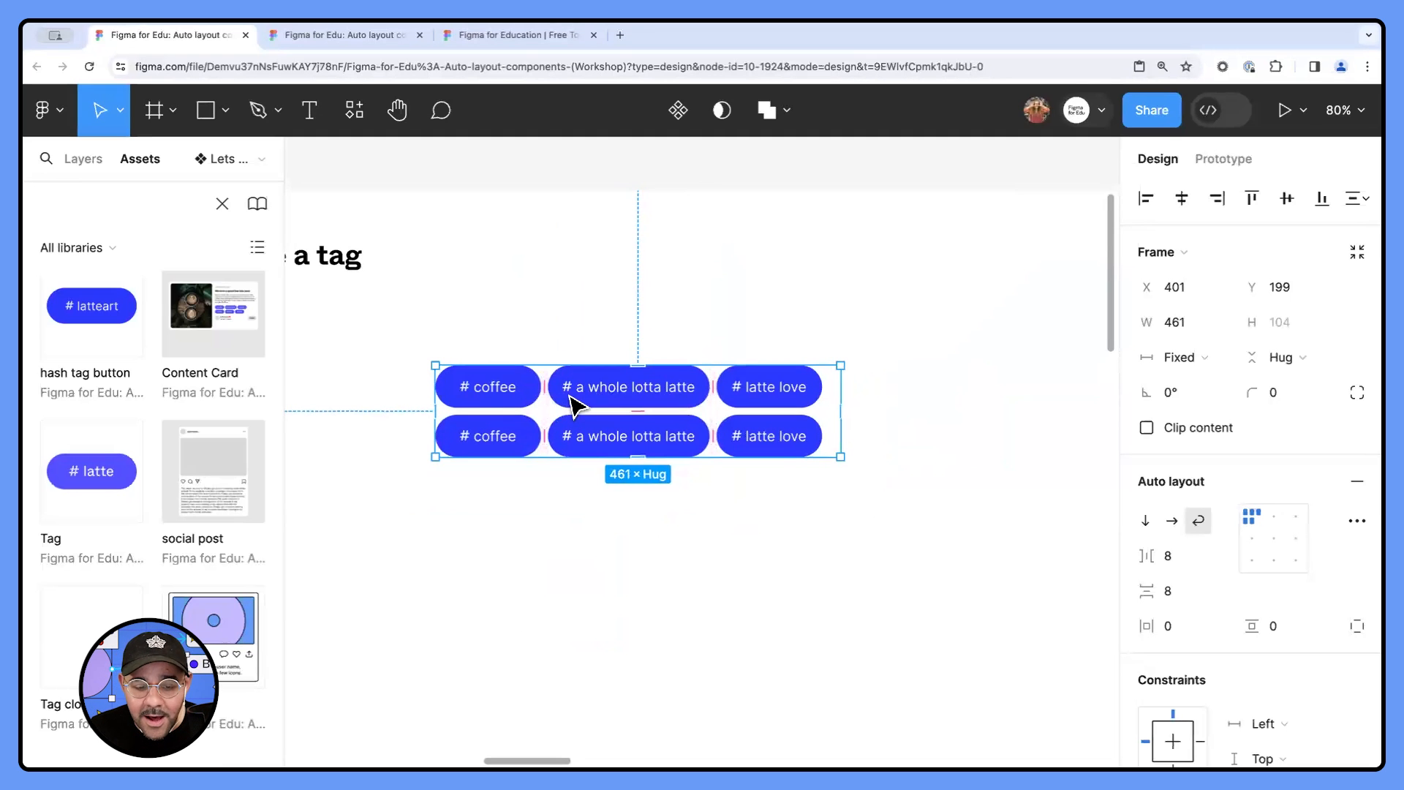
- Examine the layer names of the individual tag instances inside the tag cloud frame
left_click(525, 404)
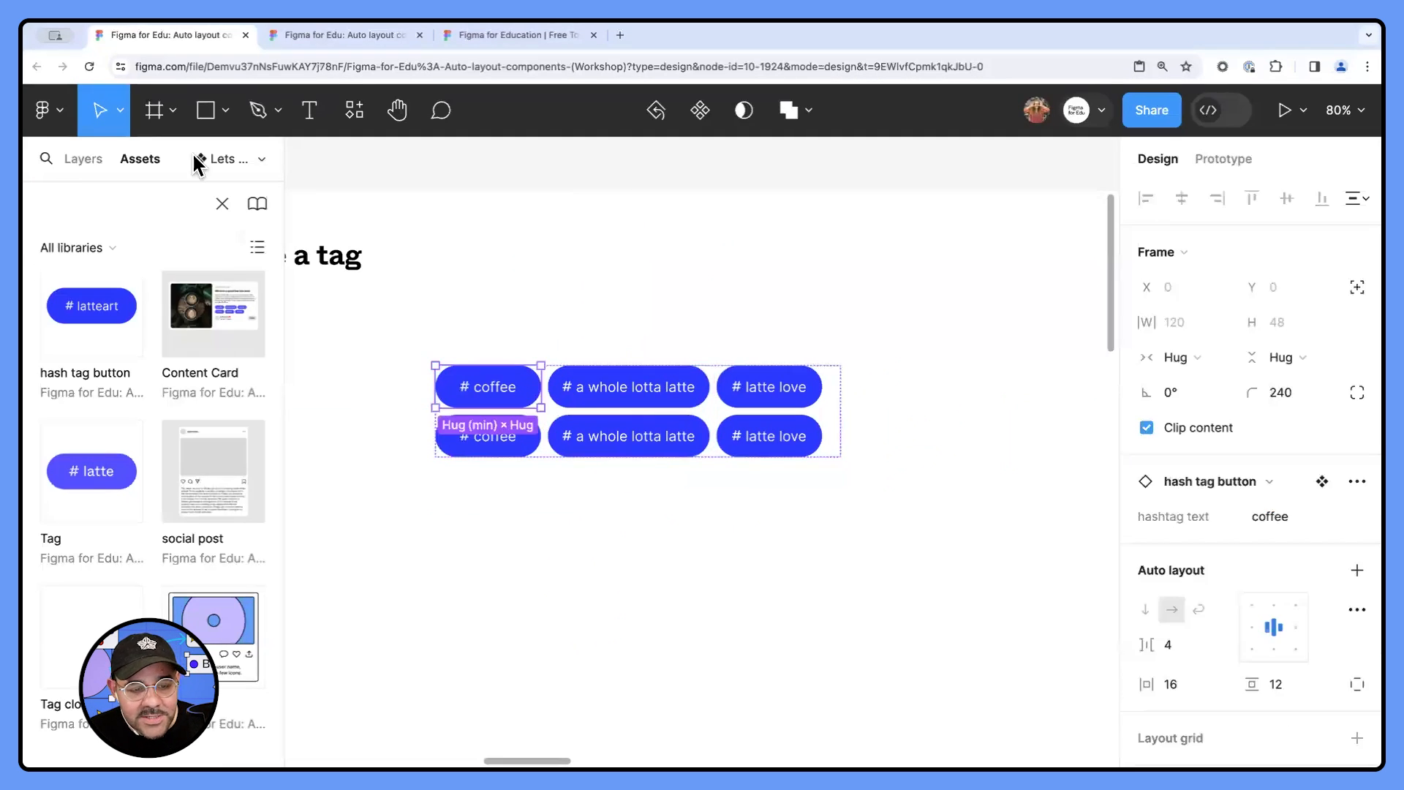
left_click(98, 158)
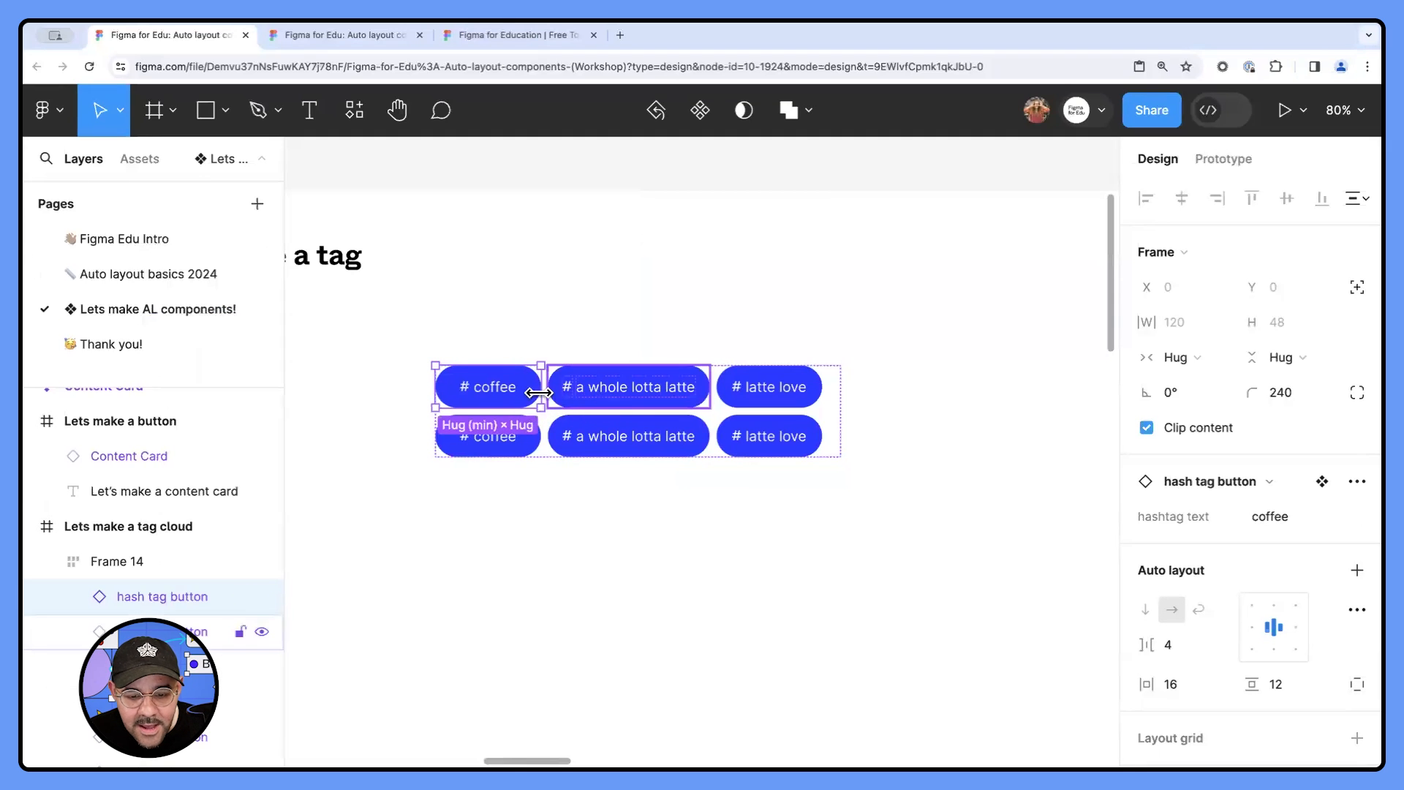
left_click(580, 392)
left_click(742, 401)
left_click(663, 447)
left_click(486, 430)
left_click(504, 317)
scroll(504, 318, "up", 1)
left_click_drag(536, 322, 584, 293)
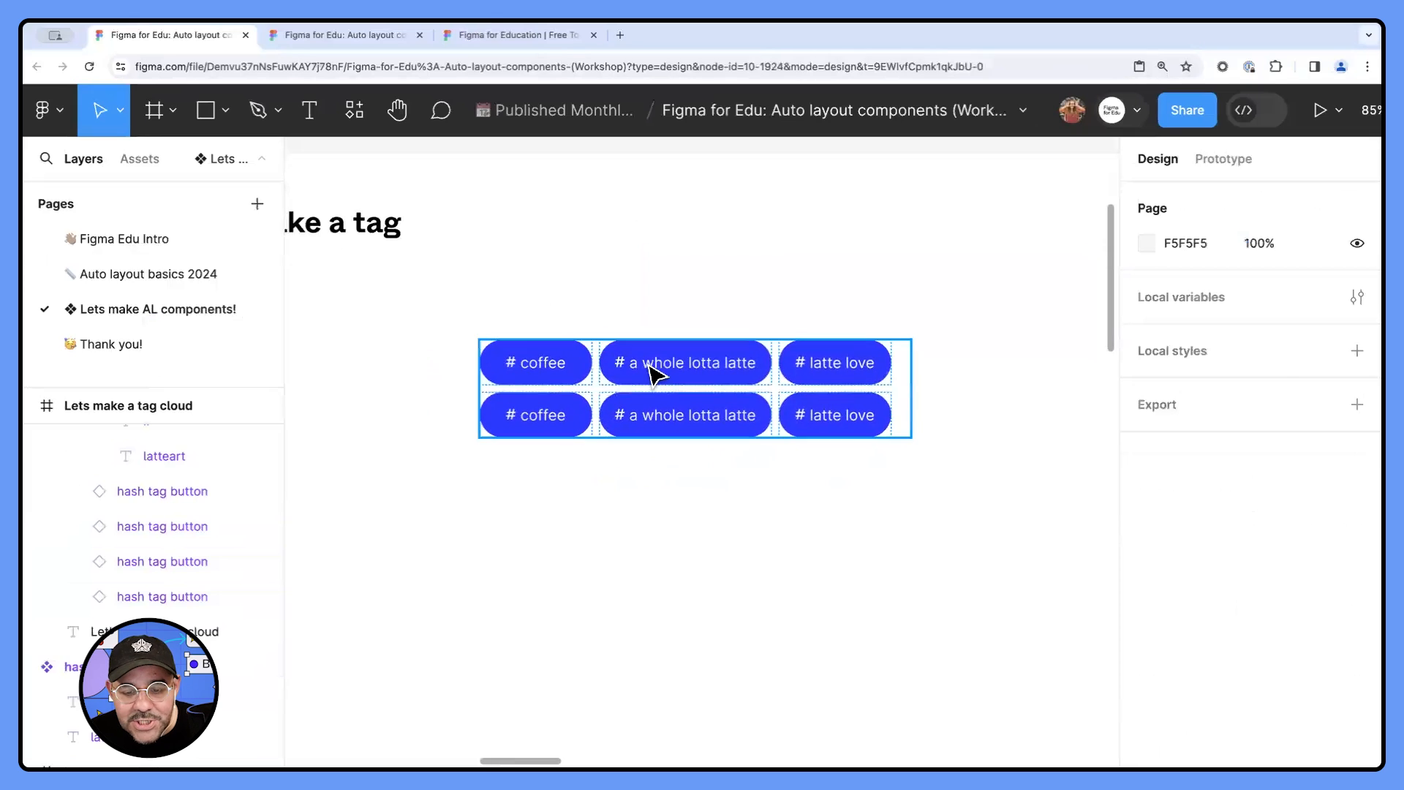
- Batch rename the six hash tag button instances in the frame as "Tag" followed by a descending number, Tag 06 to Tag 01
left_click(651, 375)
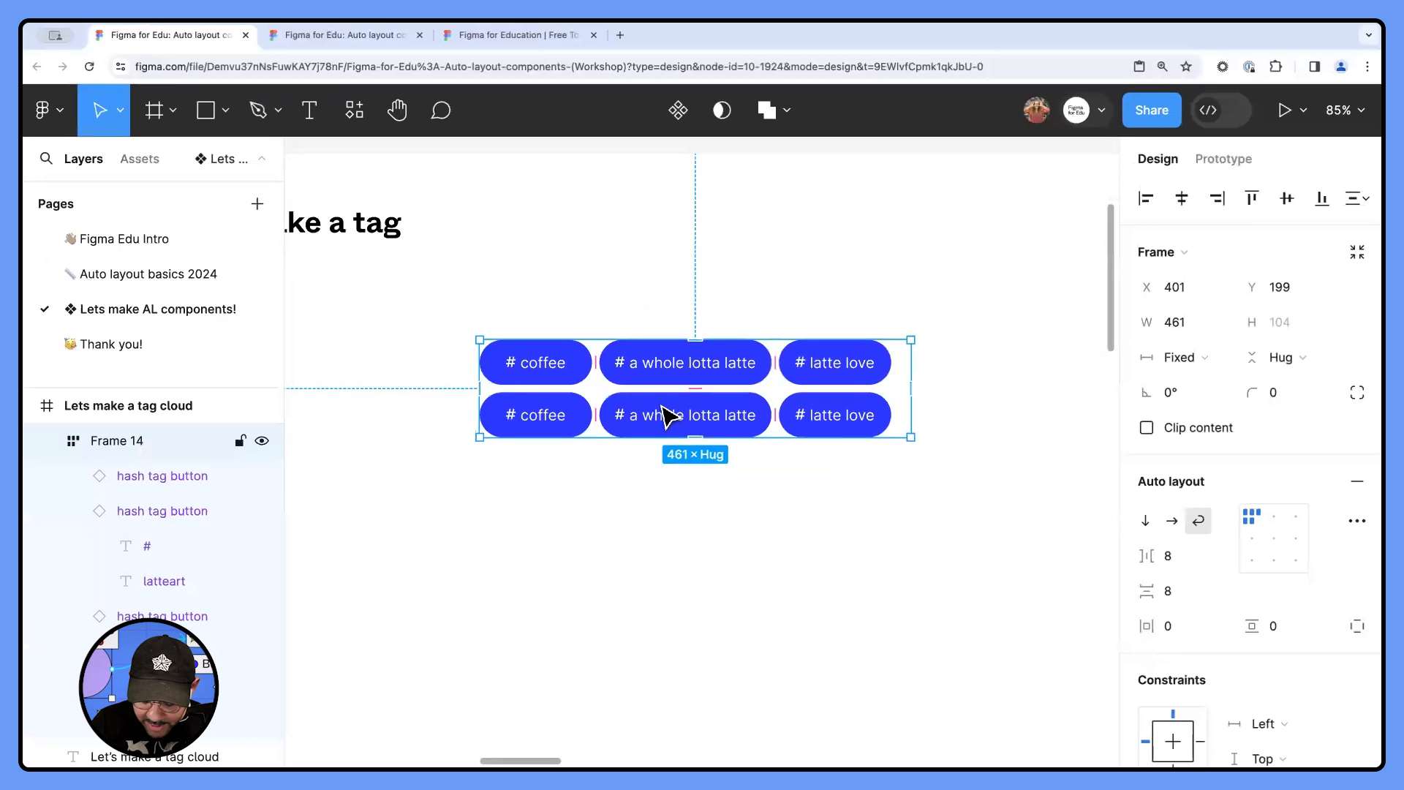
key("Return")
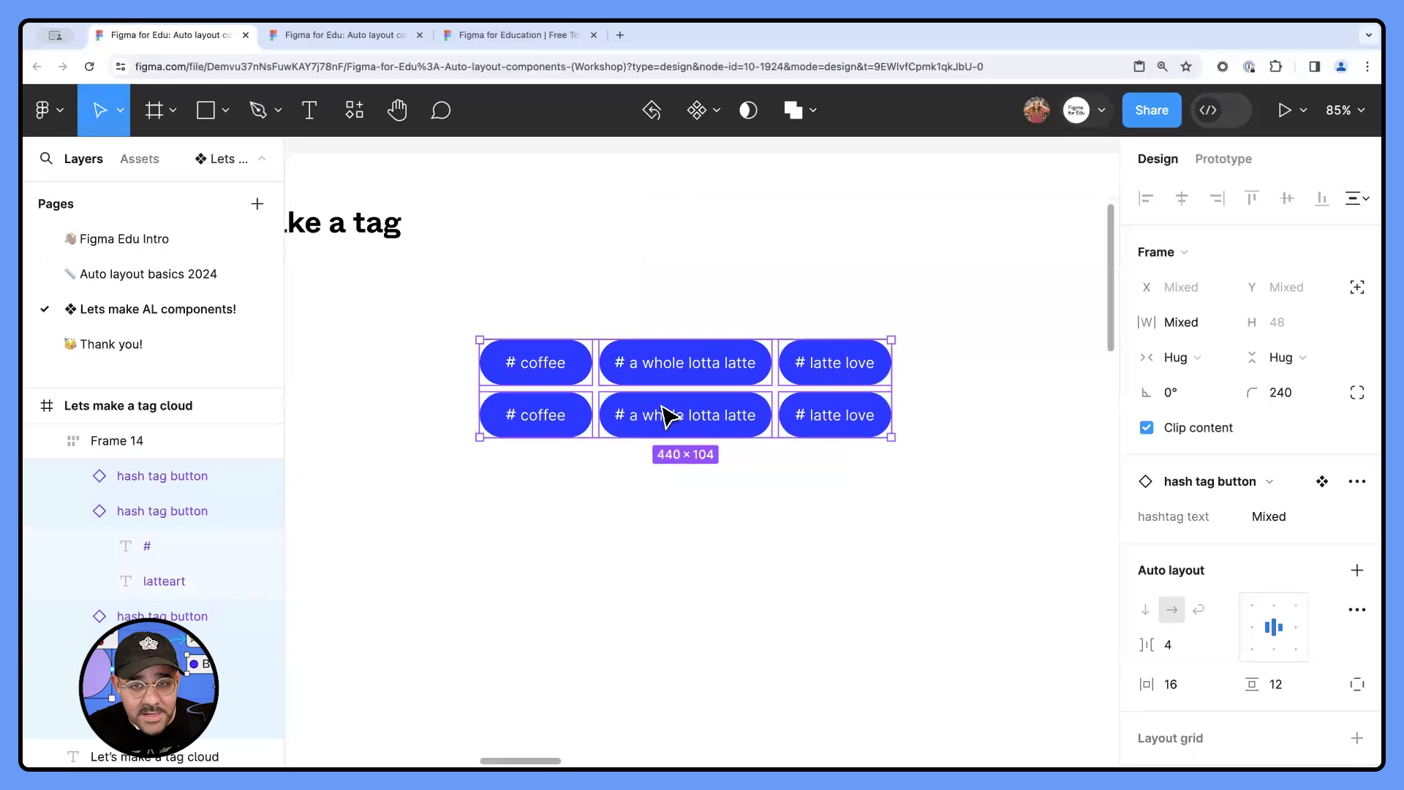
key("shift+Return")
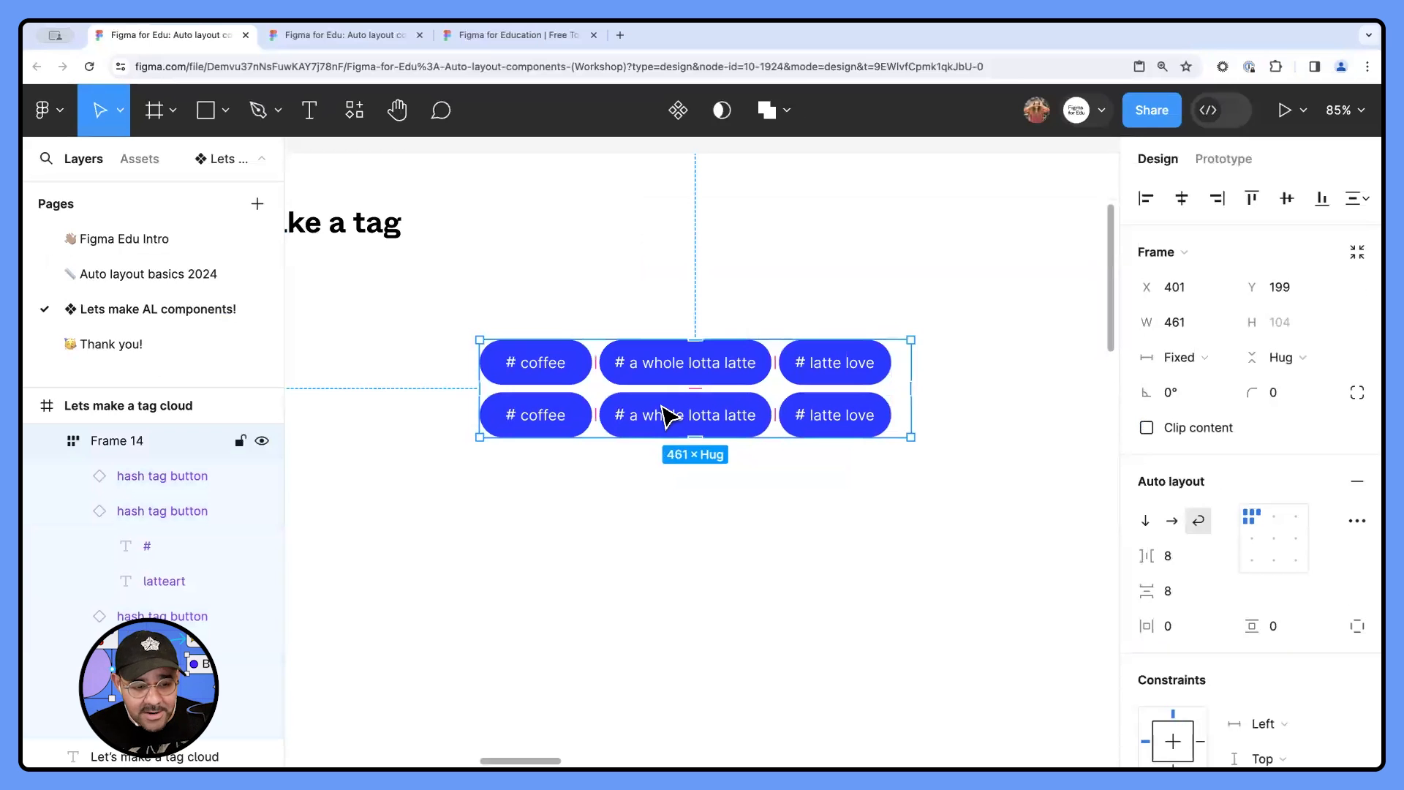
key("Return")
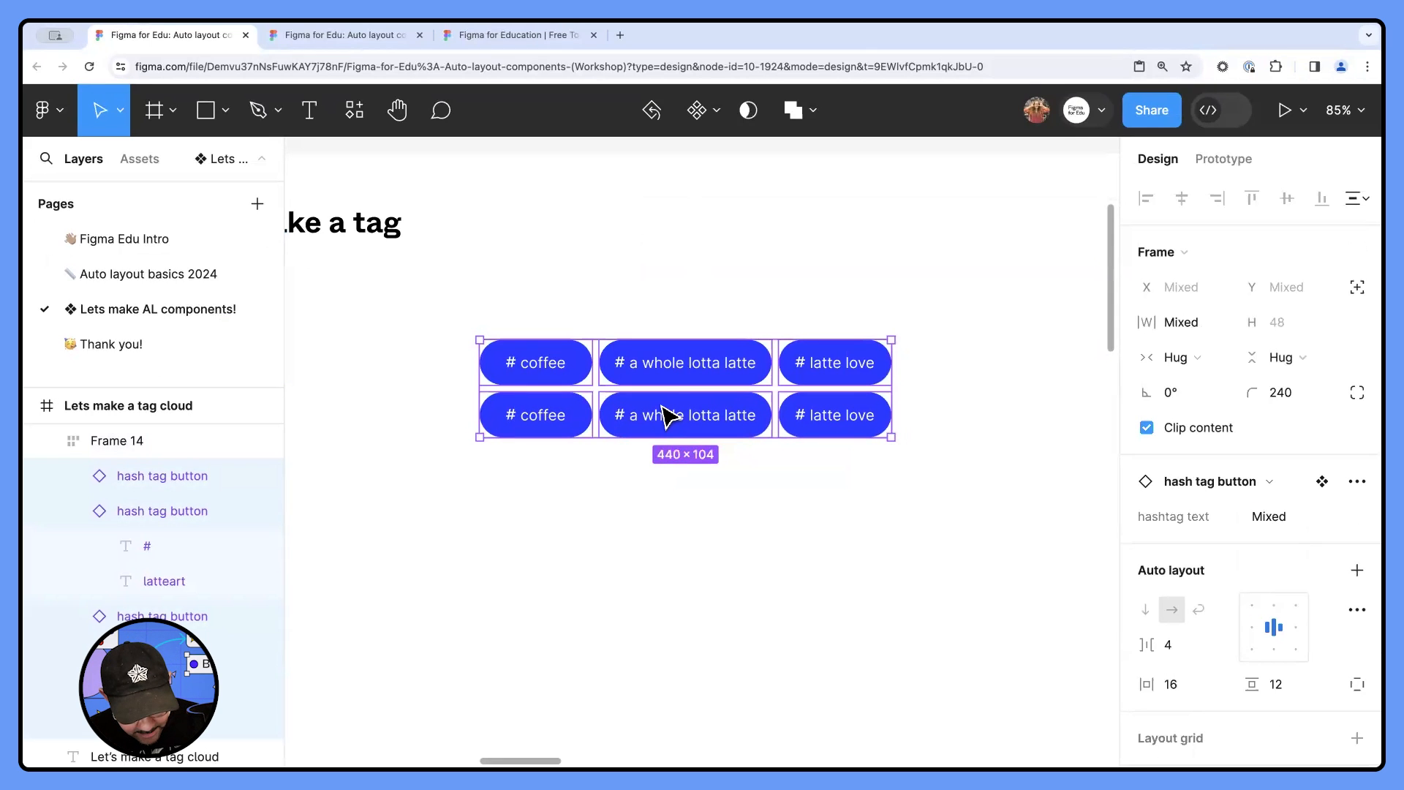
key("super+r")
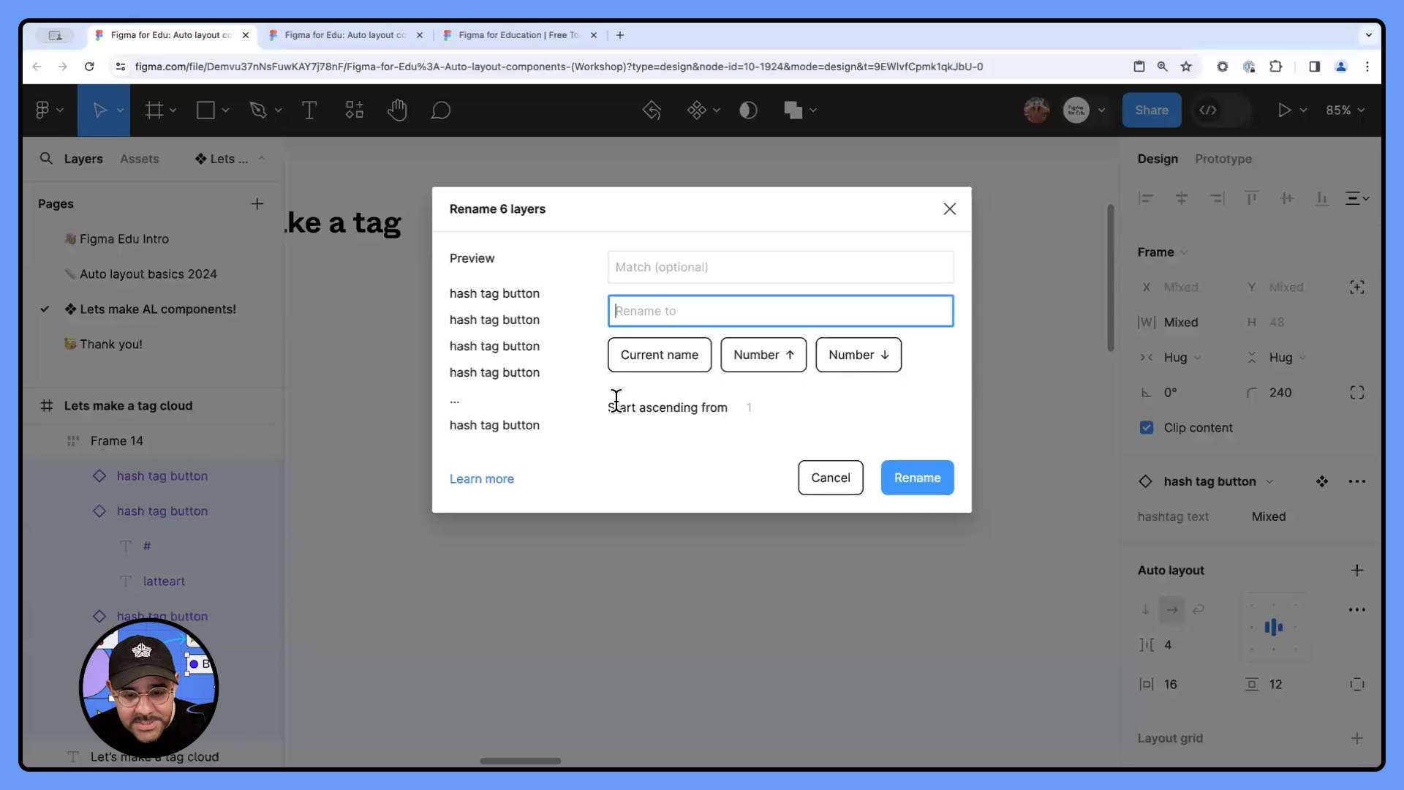
type("Tag")
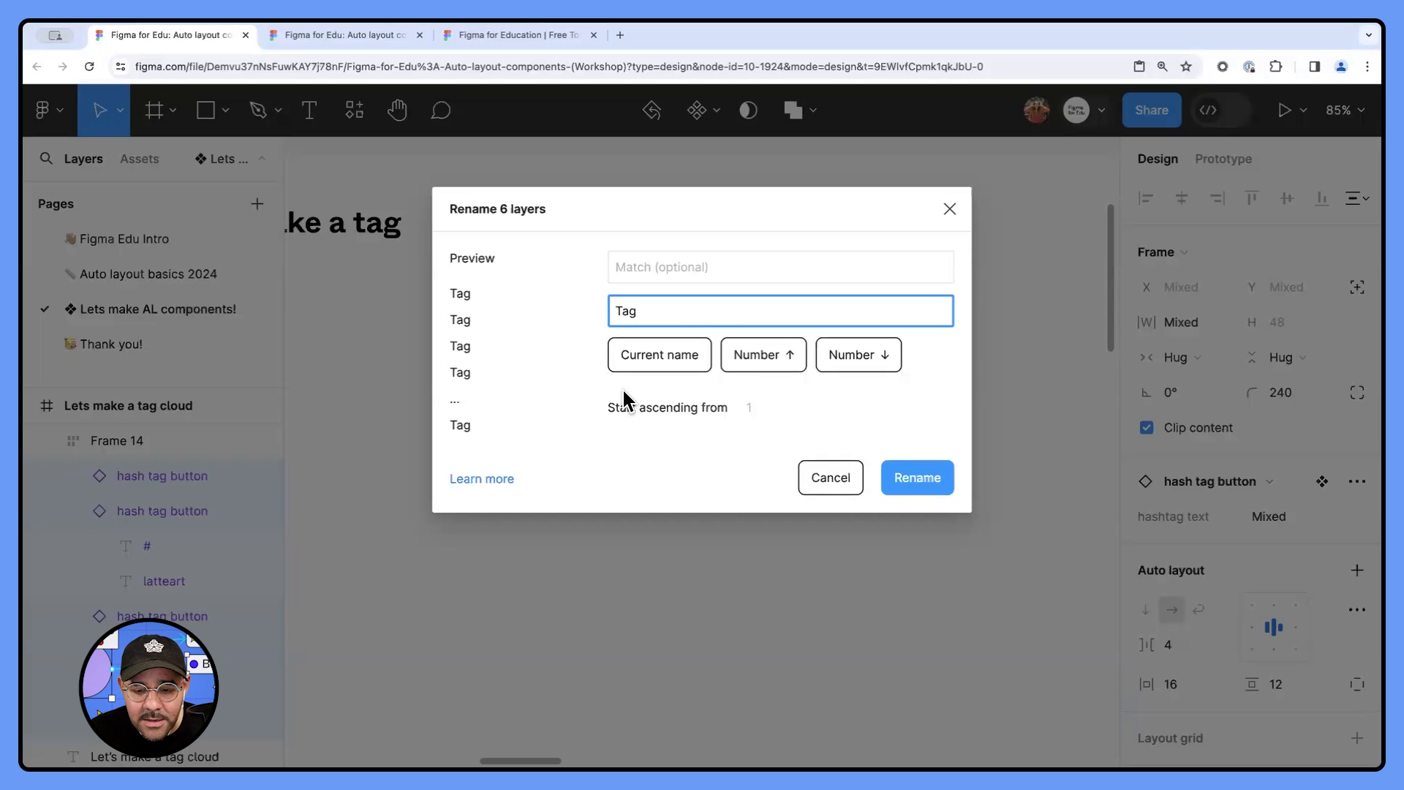
left_click(863, 362)
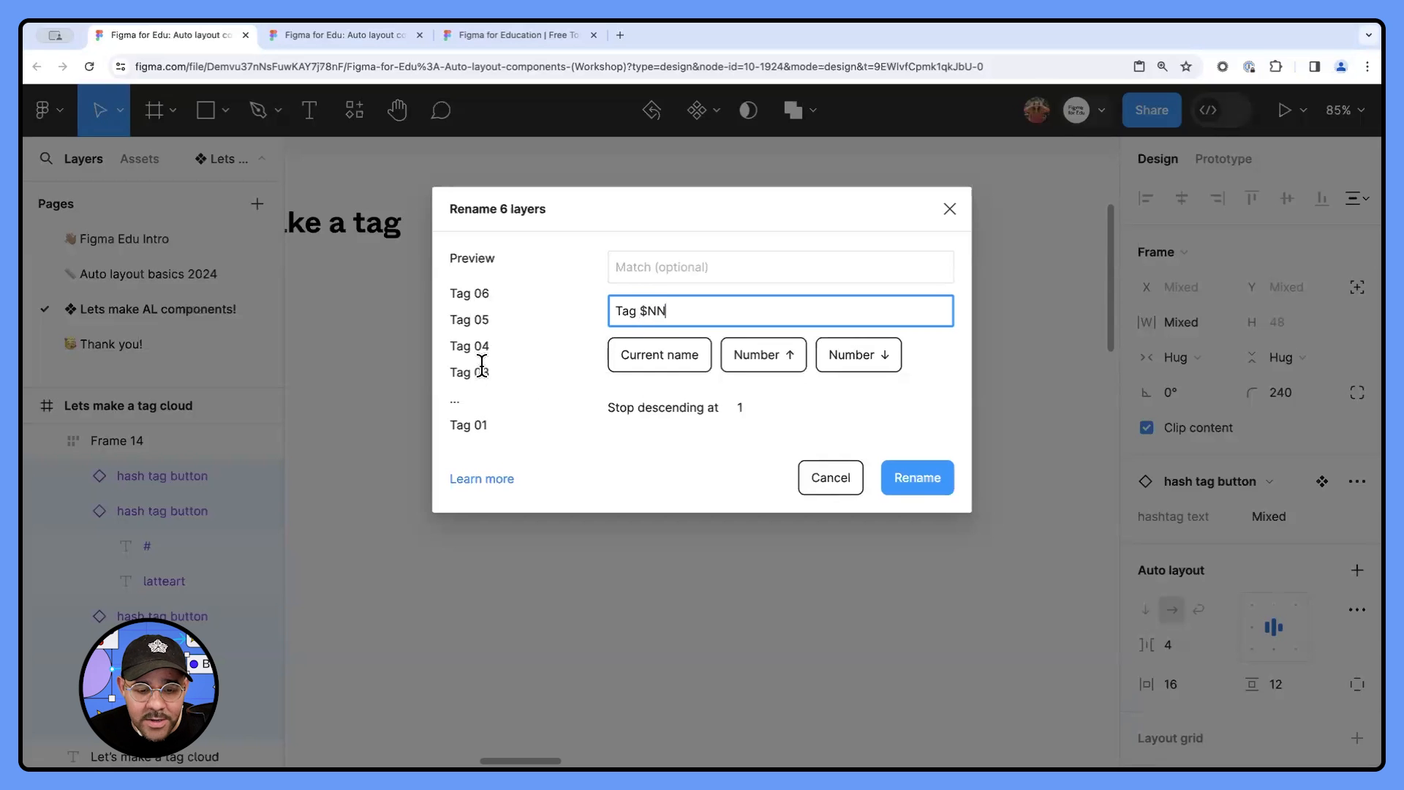
left_click(923, 482)
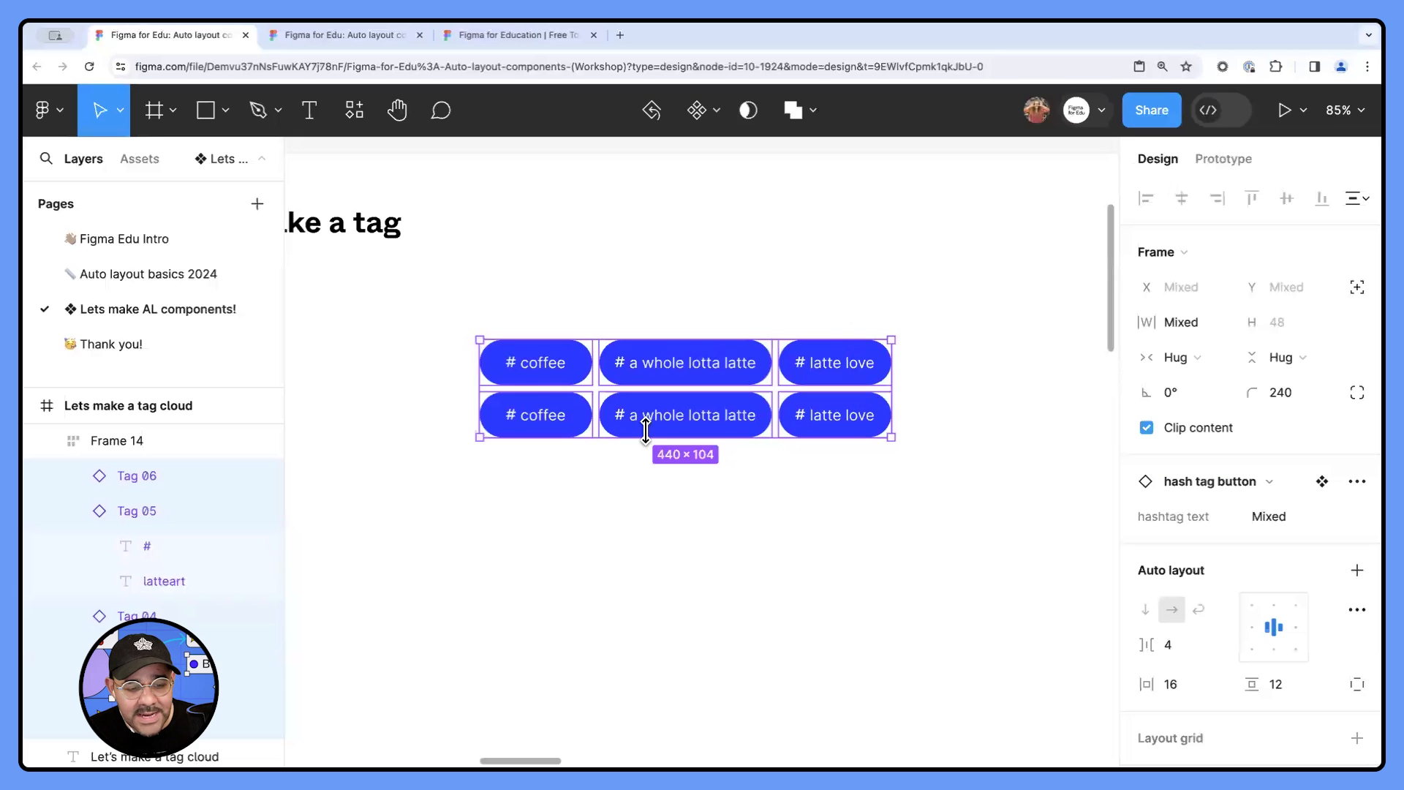
- Rename the auto layout frame that holds the tags as "Tag Cloud"
left_click(132, 440)
double_click(118, 439)
type("Tag Cloud")
key("Return")
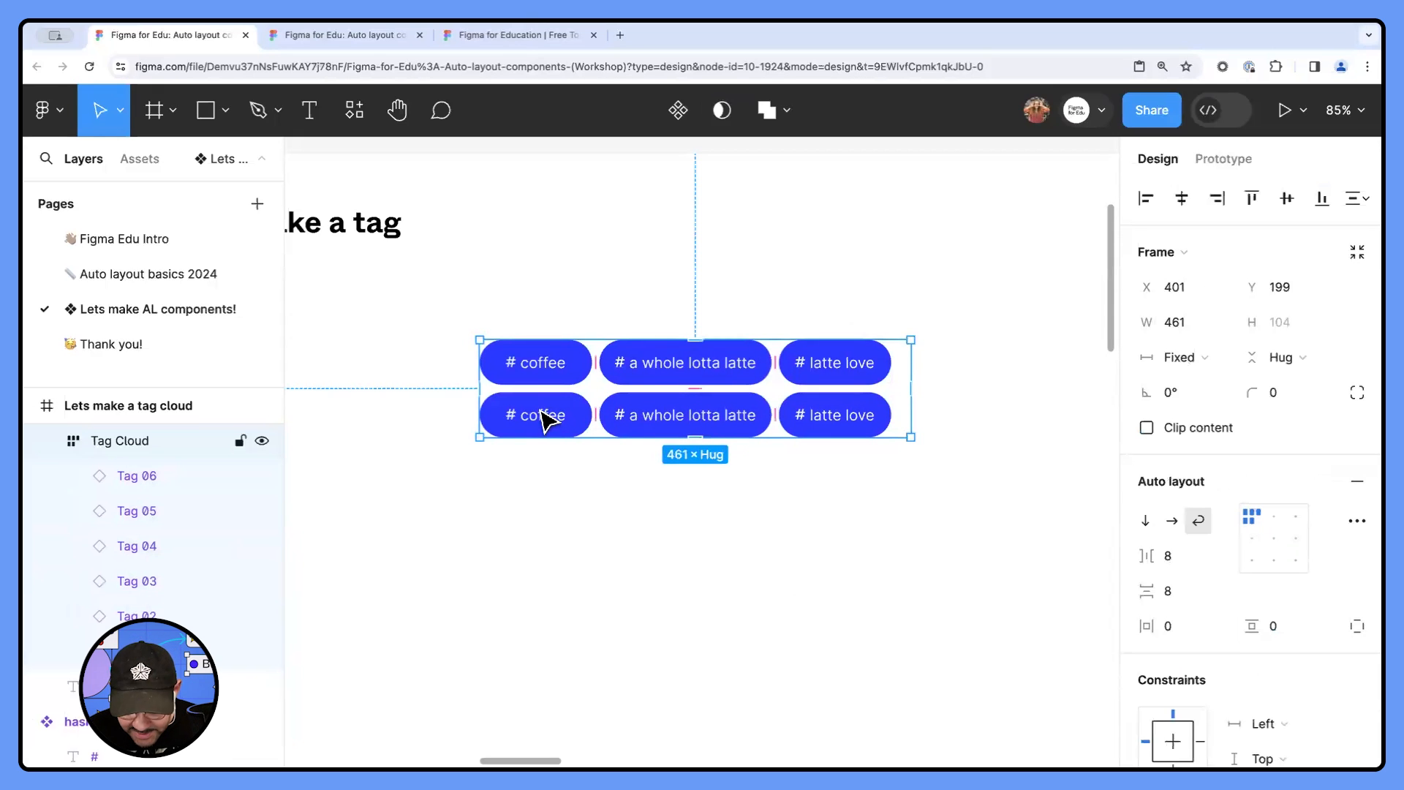
key("Return")
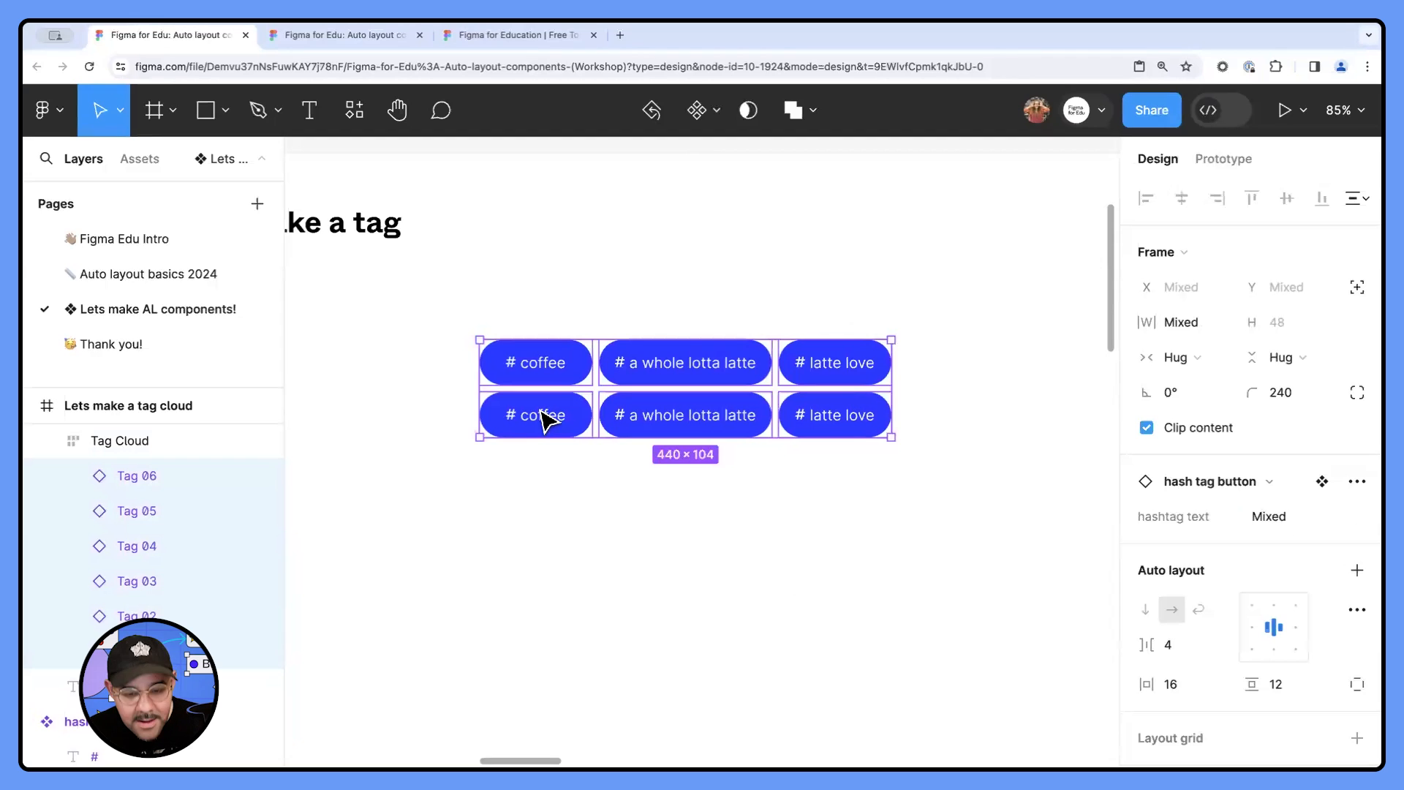
key("super+r")
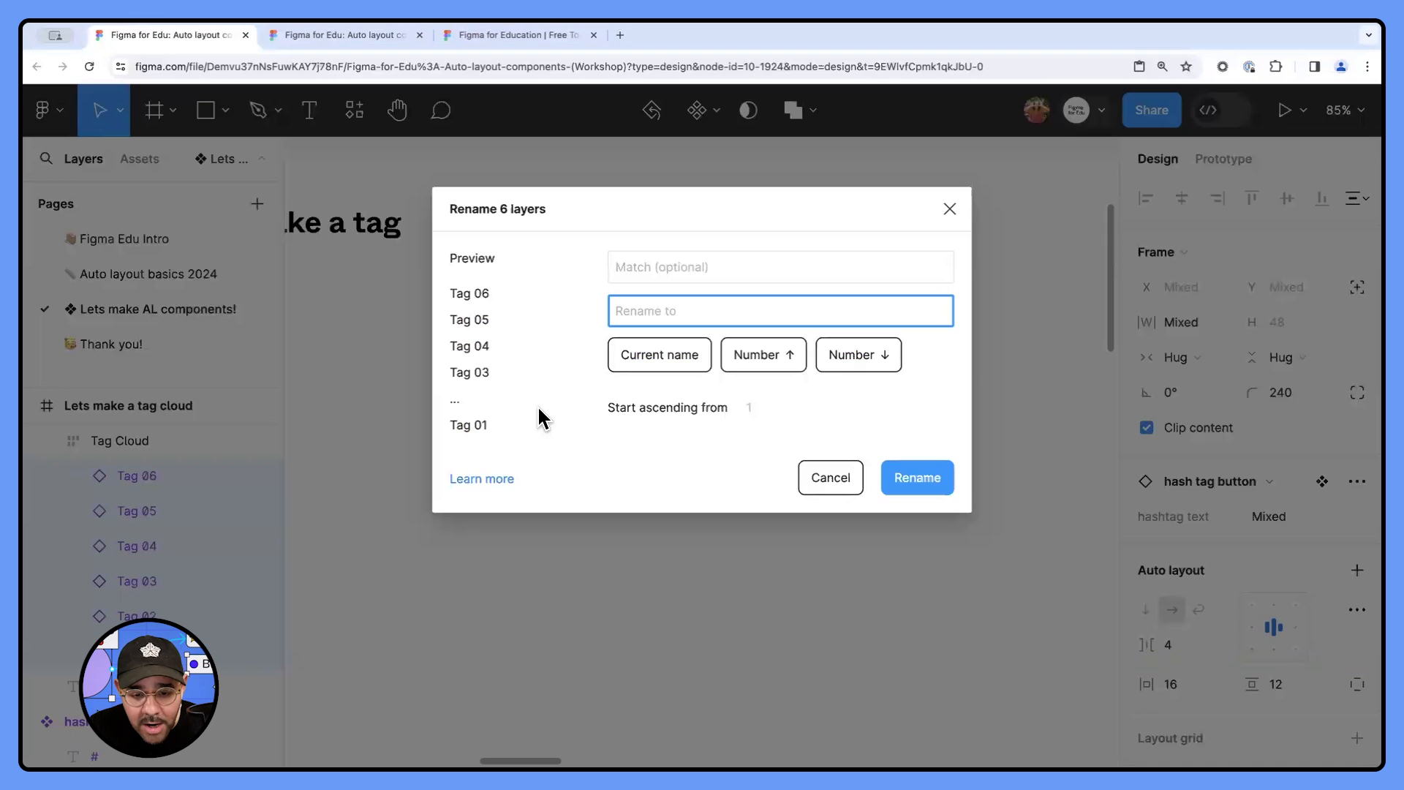
left_click(816, 479)
- Turn the Tag Cloud frame into a component and move it onto the empty canvas above the "Lets make a tag cloud" frame
left_click(611, 511)
left_click_drag(673, 503, 631, 514)
left_click(657, 396)
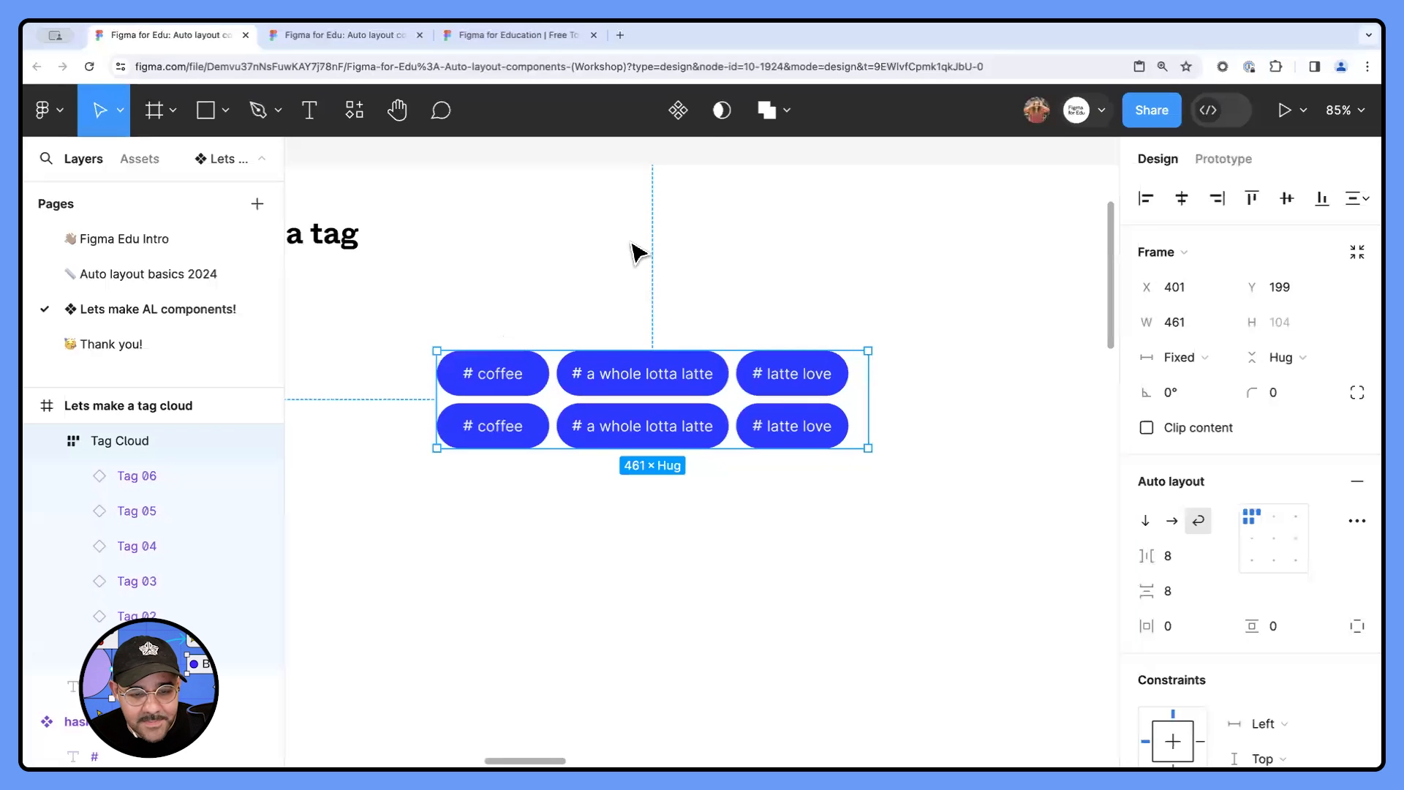
left_click(678, 110)
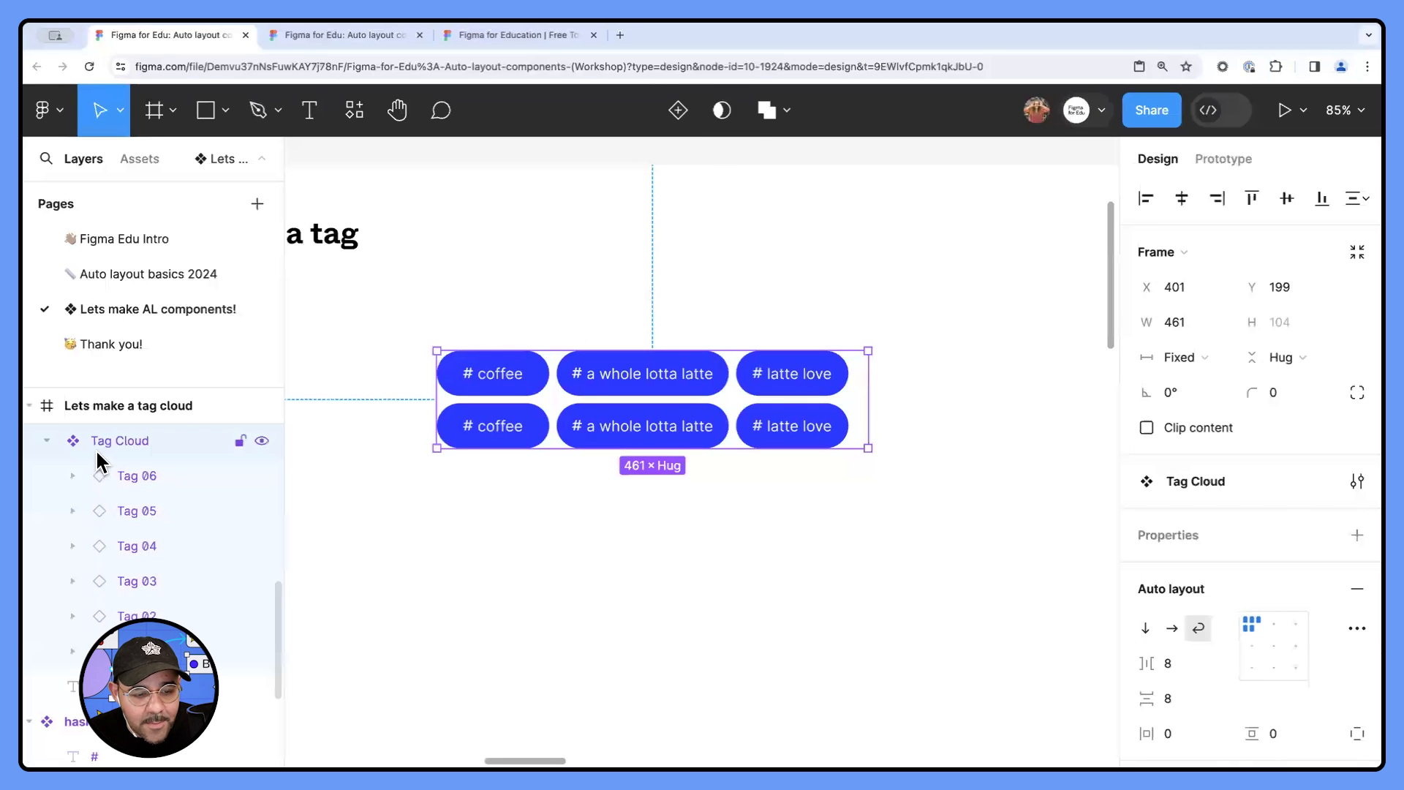
scroll(526, 376, "down", 2, "ctrl")
scroll(616, 427, "up", 3)
left_click_drag(642, 652, 599, 309)
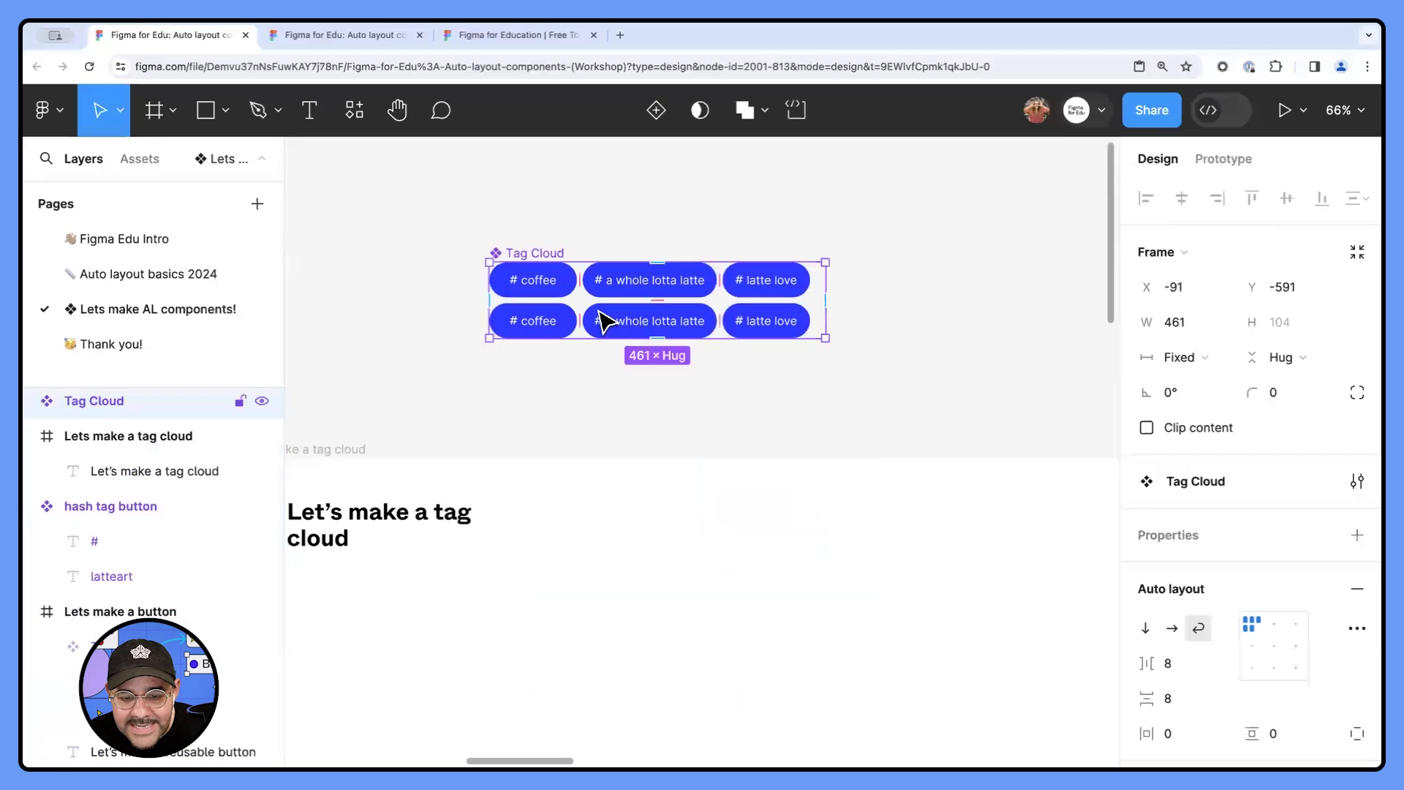
- Expose the properties of the nested instances Tag 06 through Tag 01 on the Tag Cloud component
scroll(598, 306, "up", 2, "ctrl")
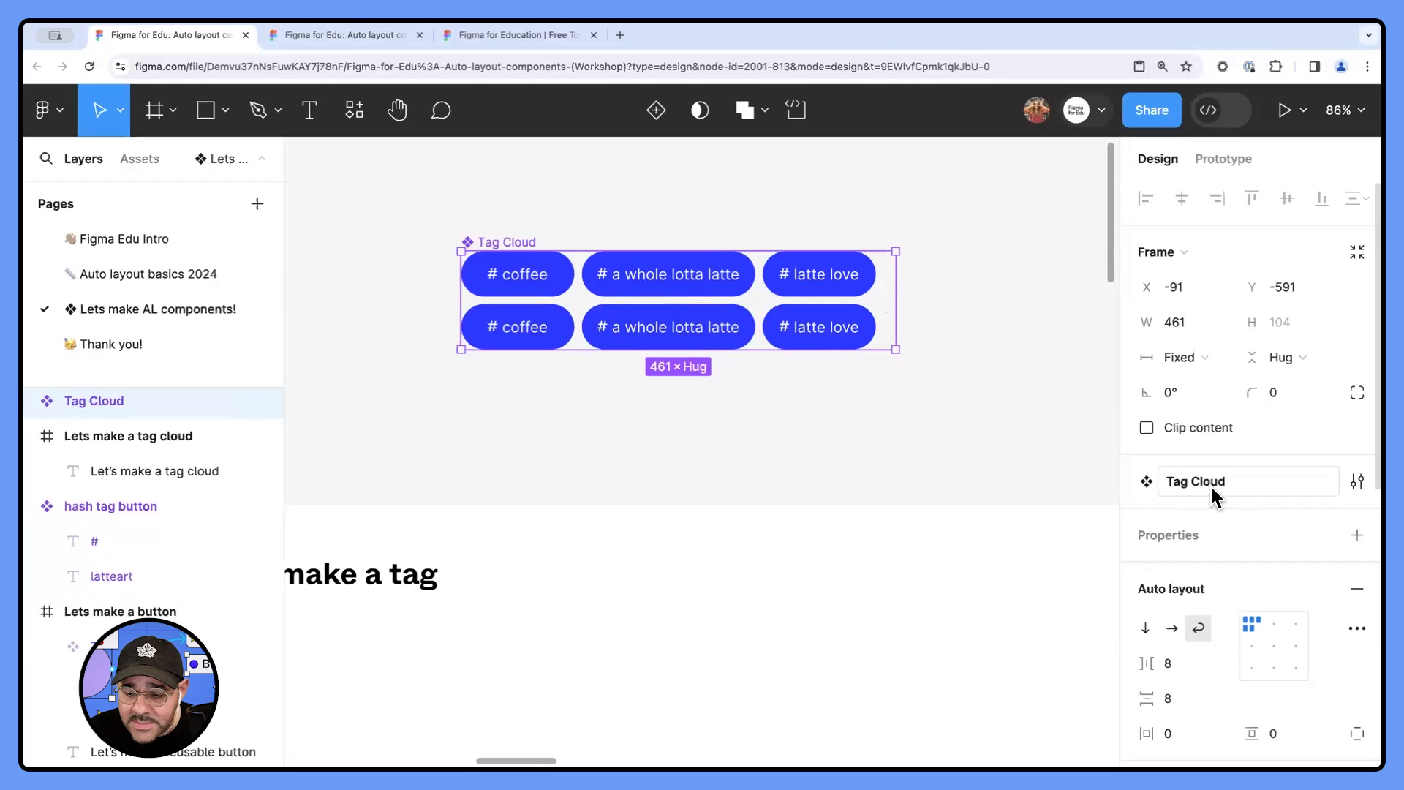
left_click(1355, 538)
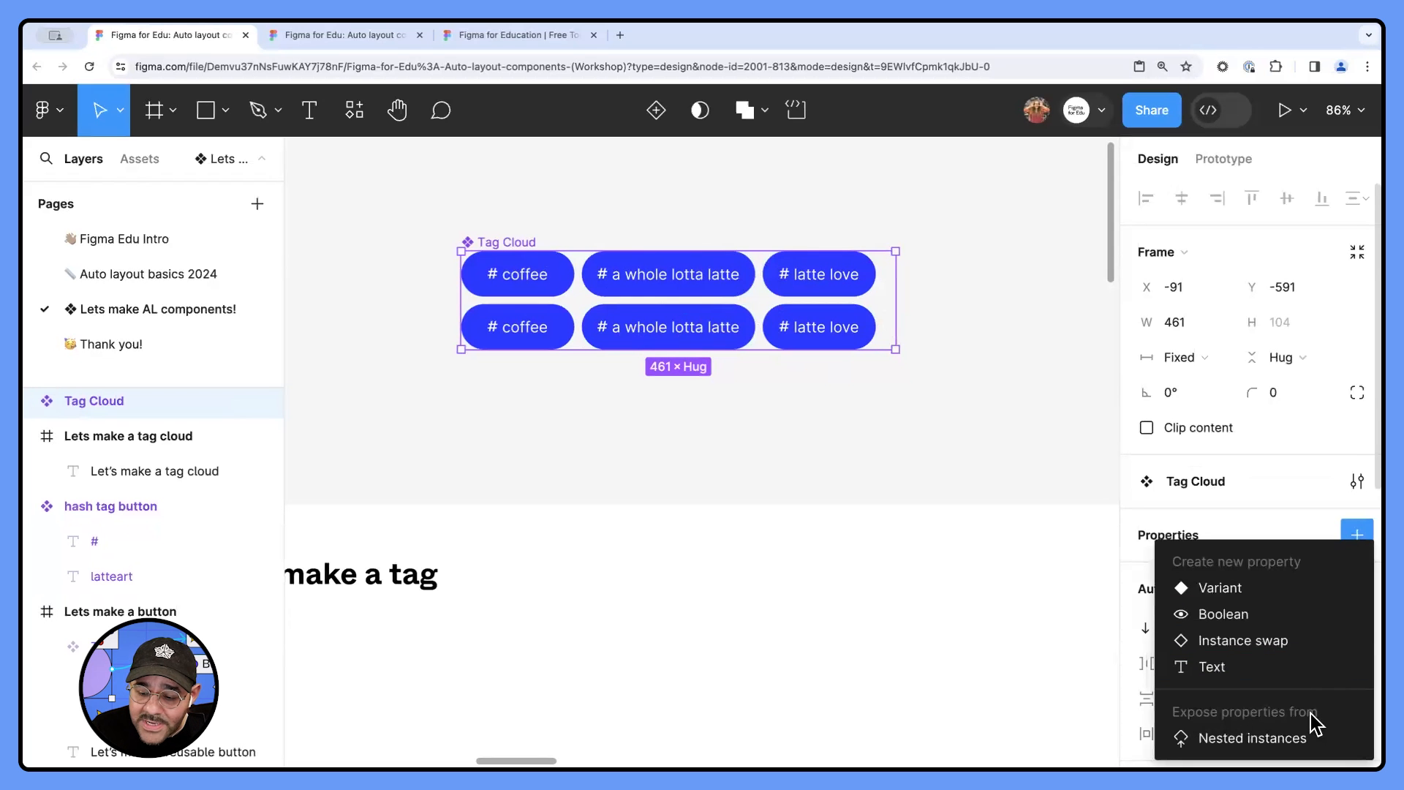
left_click(1272, 742)
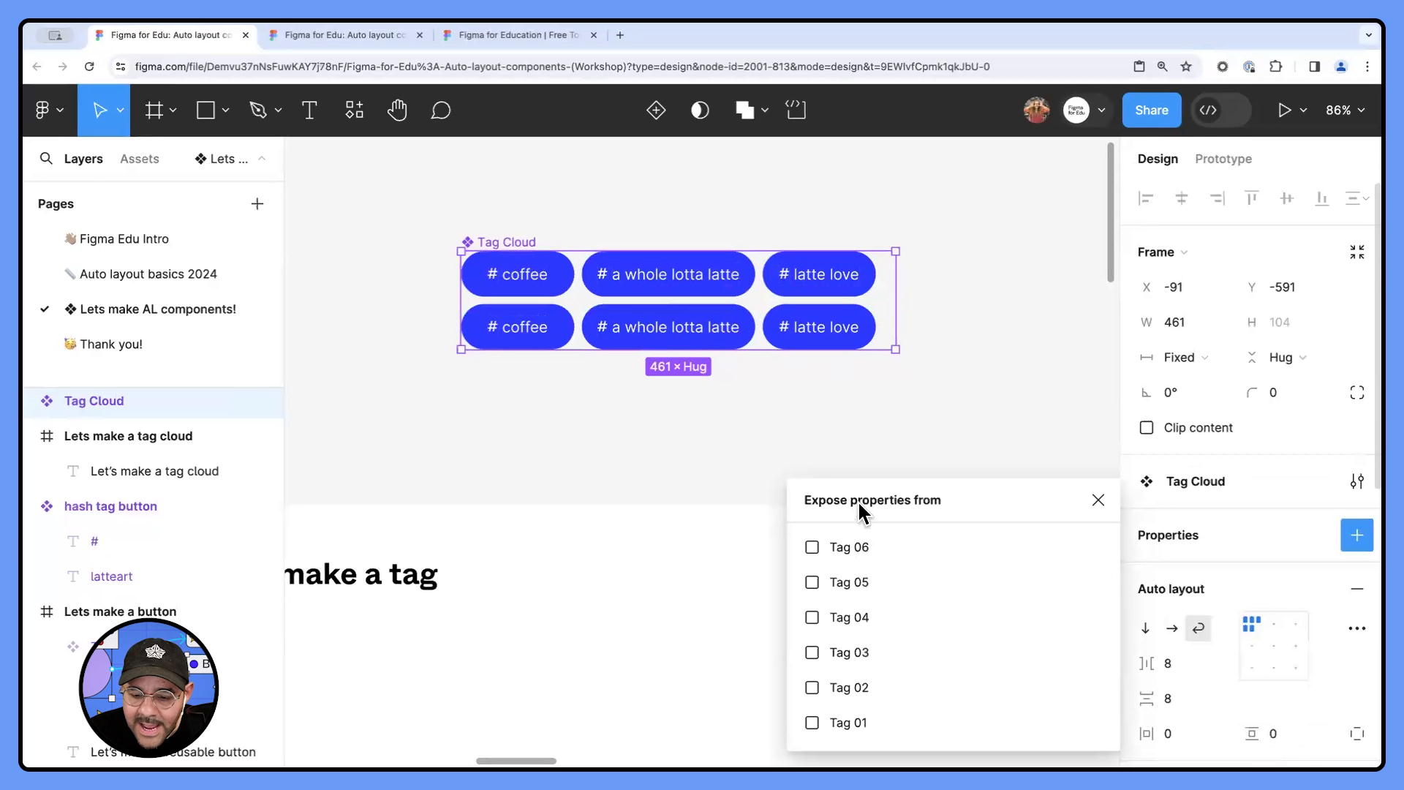
left_click(837, 548)
left_click(837, 582)
left_click(845, 617)
left_click(846, 651)
left_click(846, 687)
left_click(847, 723)
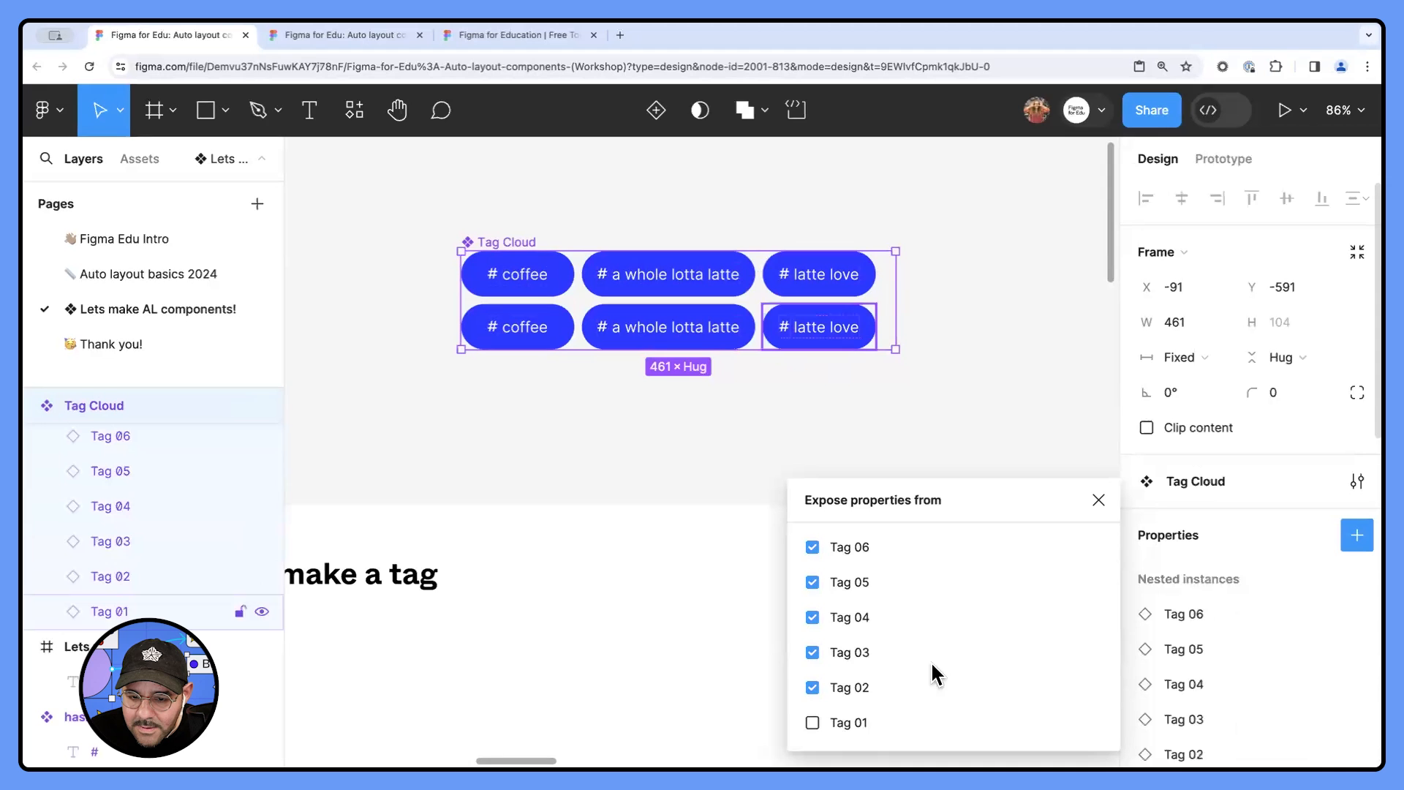
left_click(1102, 499)
- Place a copy of the Tag Cloud component as an instance inside the "Lets make a tag cloud" frame
left_click(939, 384)
scroll(939, 385, "down", 2)
left_click_drag(901, 384, 866, 367)
left_click(738, 282)
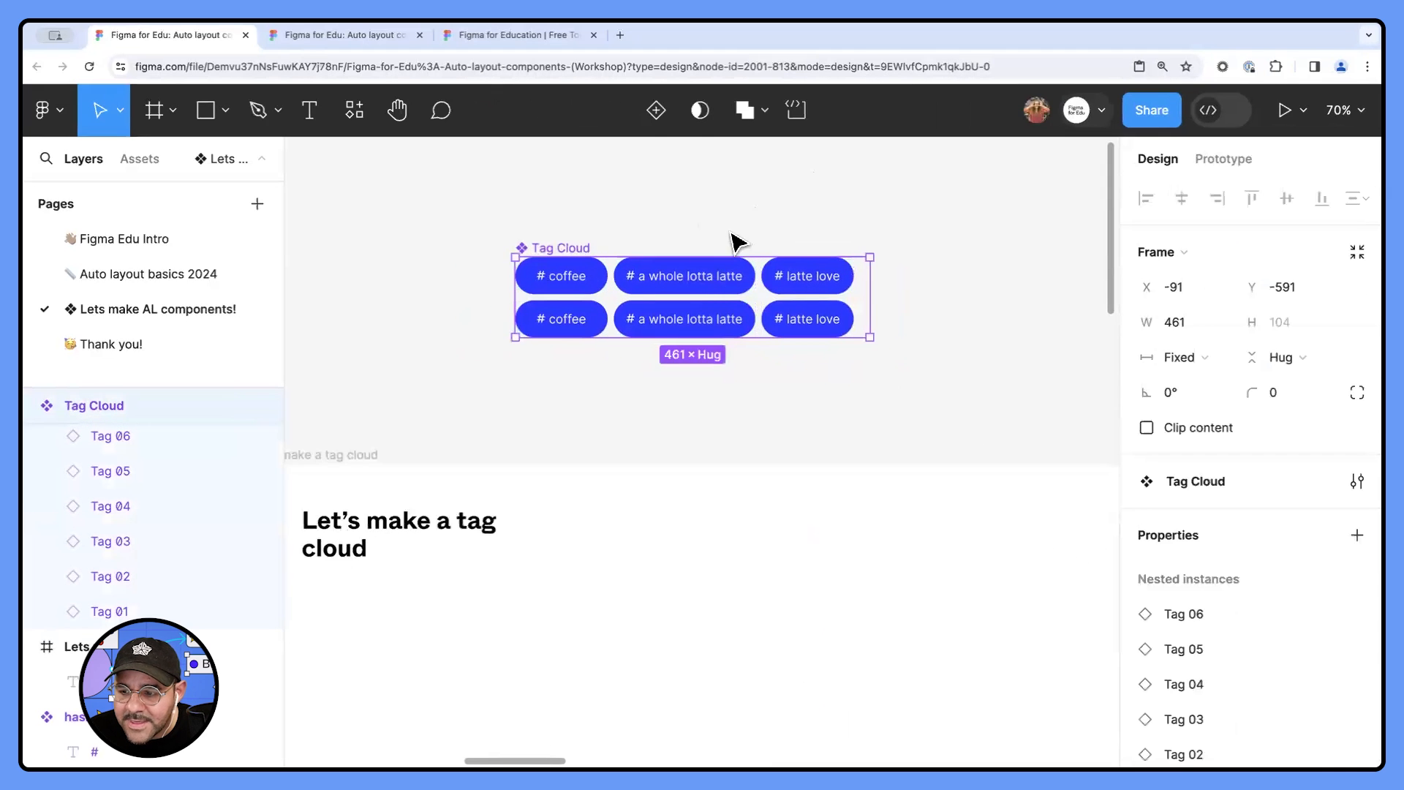
scroll(778, 272, "down", 2)
scroll(819, 348, "right", 2)
scroll(818, 348, "down", 1)
scroll(1255, 585, "down", 4)
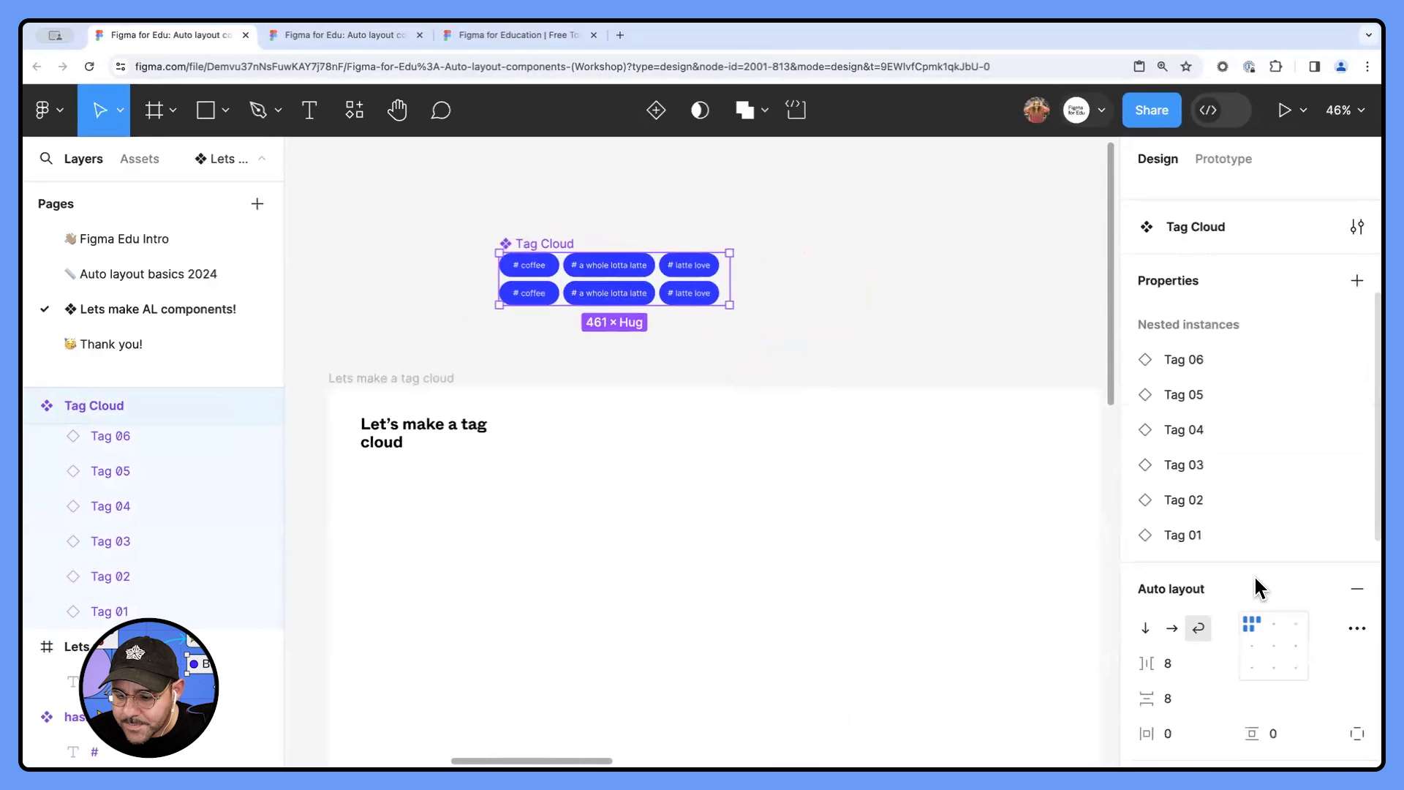
left_click_drag(694, 296, 769, 480)
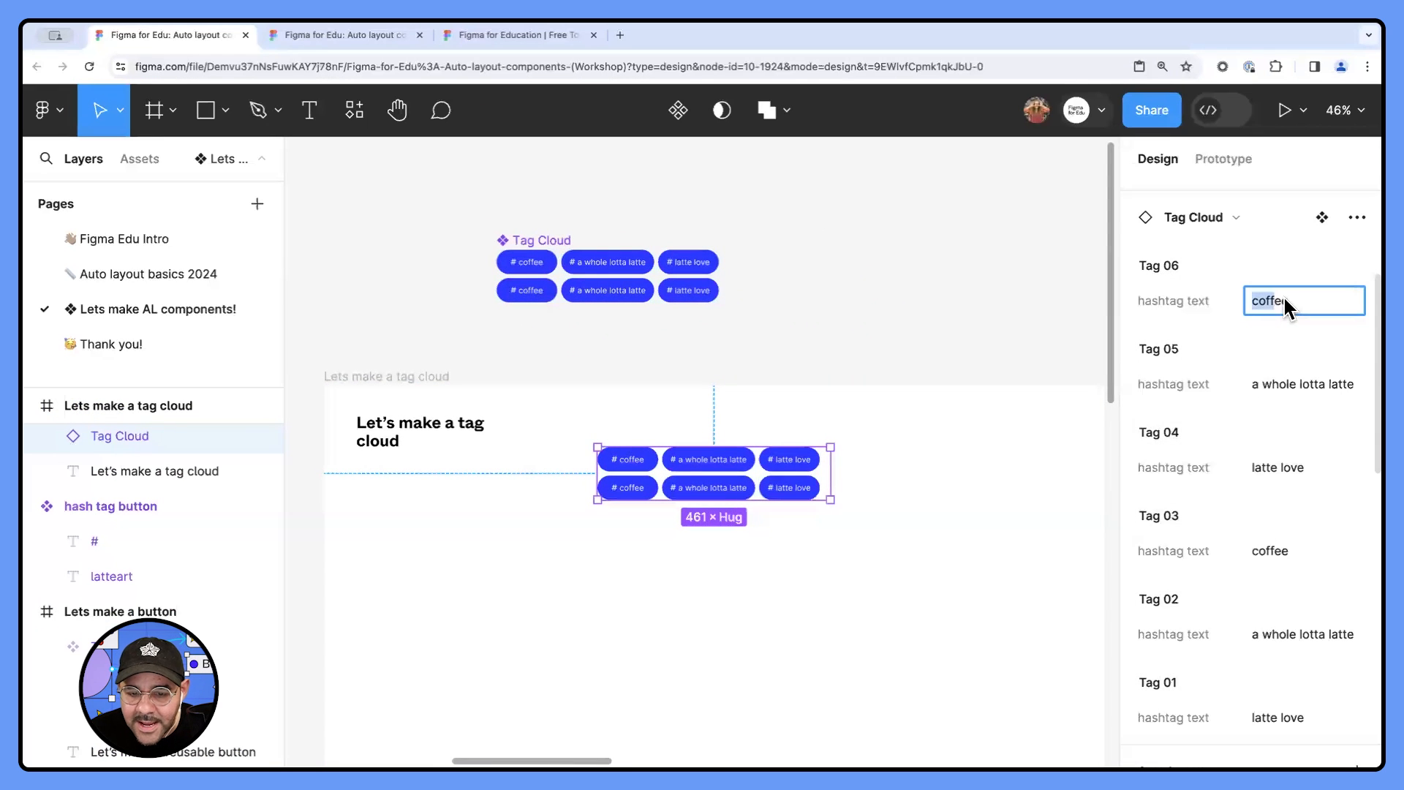
- In the Tag Cloud instance, set the hashtag text of Tag 06 to "coffe life" and of Tag 05 to "latte"
scroll(607, 464, "up", 3)
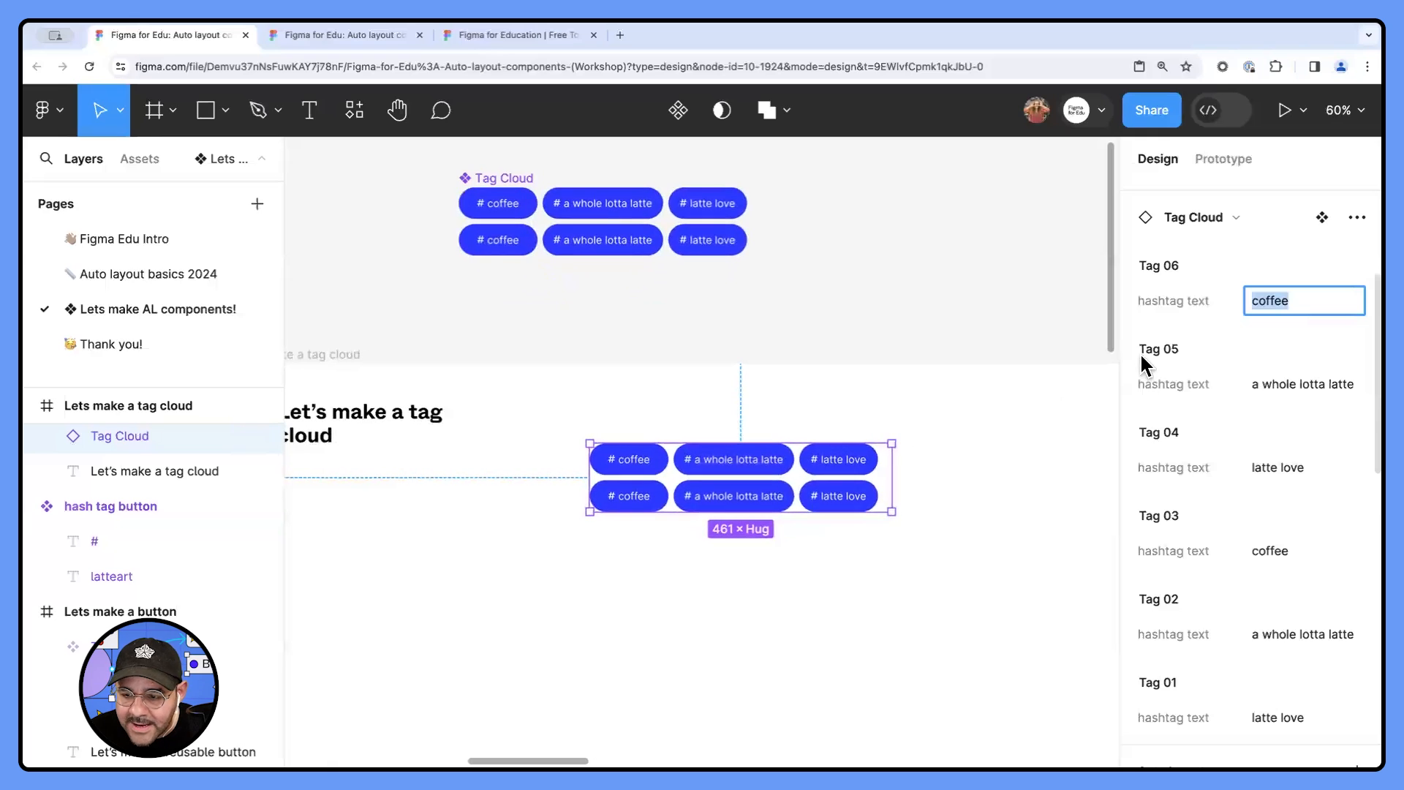
type("coffe li")
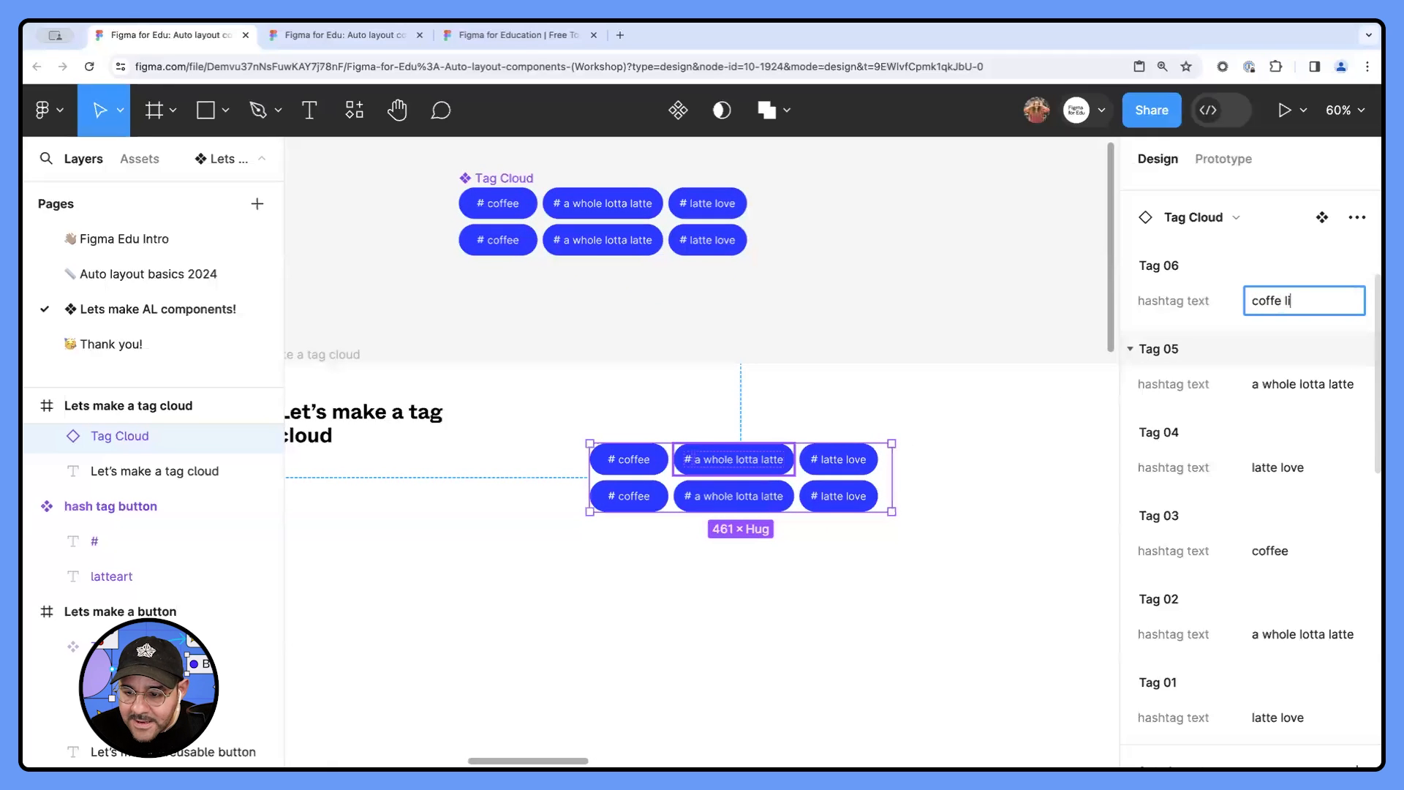
type("fe")
key("Return")
left_click(1275, 380)
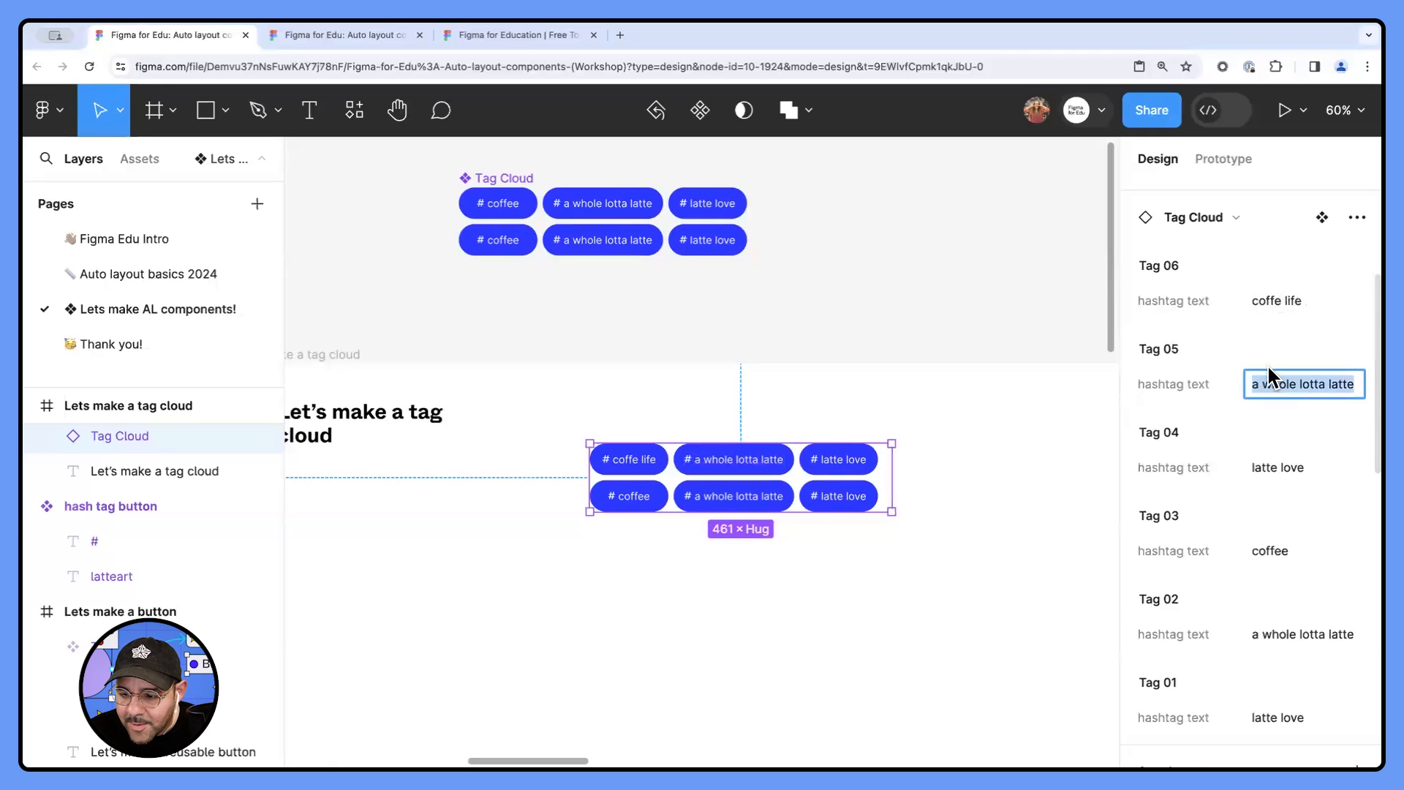
type("latte")
key("Return")
- Replace the hashtag text of Tag 04 in the Tag Cloud instance with a blank space
left_click(1276, 460)
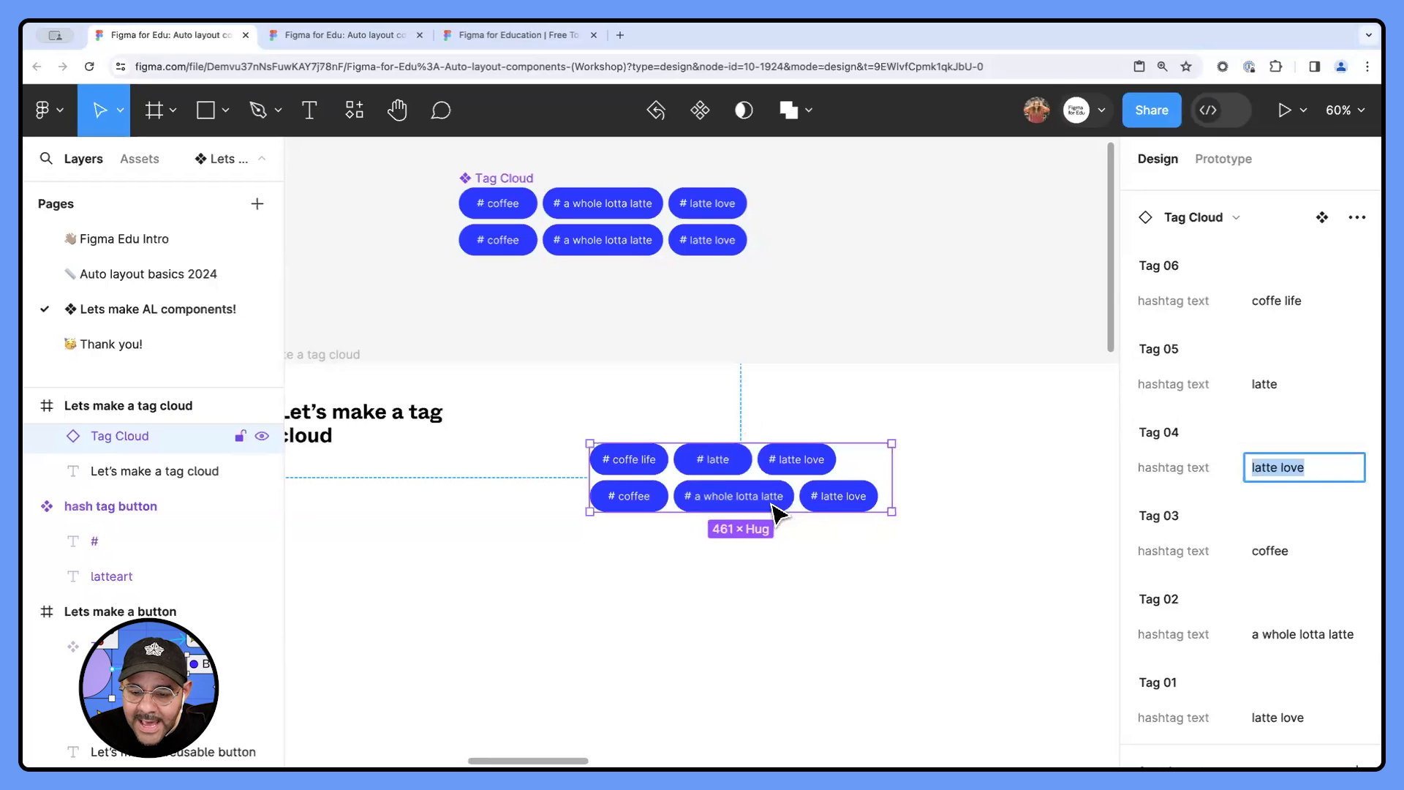
scroll(779, 501, "down", 5)
left_click_drag(526, 554, 729, 462)
left_click(787, 486)
key("space")
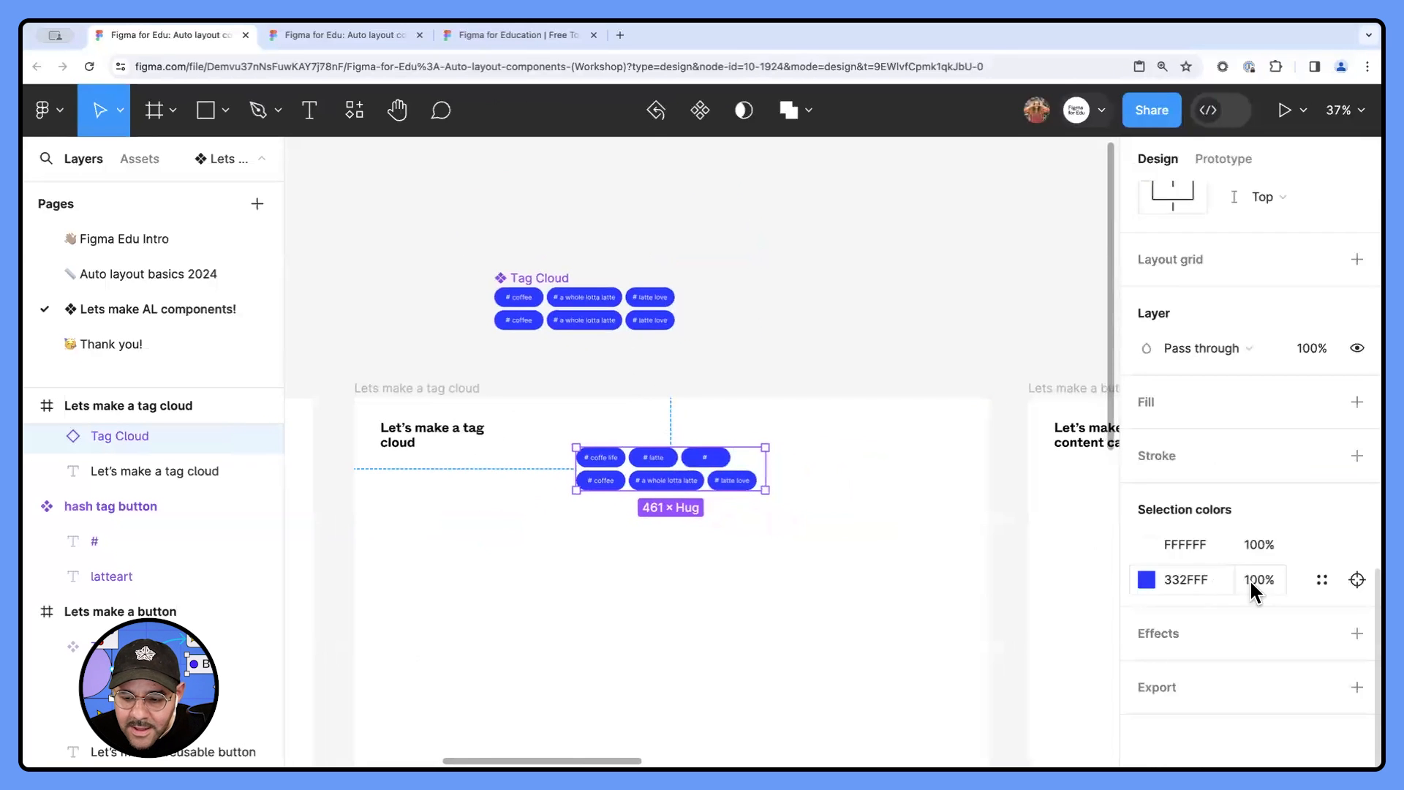
- Set the hashtag text of Tag 04 in the Tag Cloud instance to "coffee shop"
left_click(646, 324)
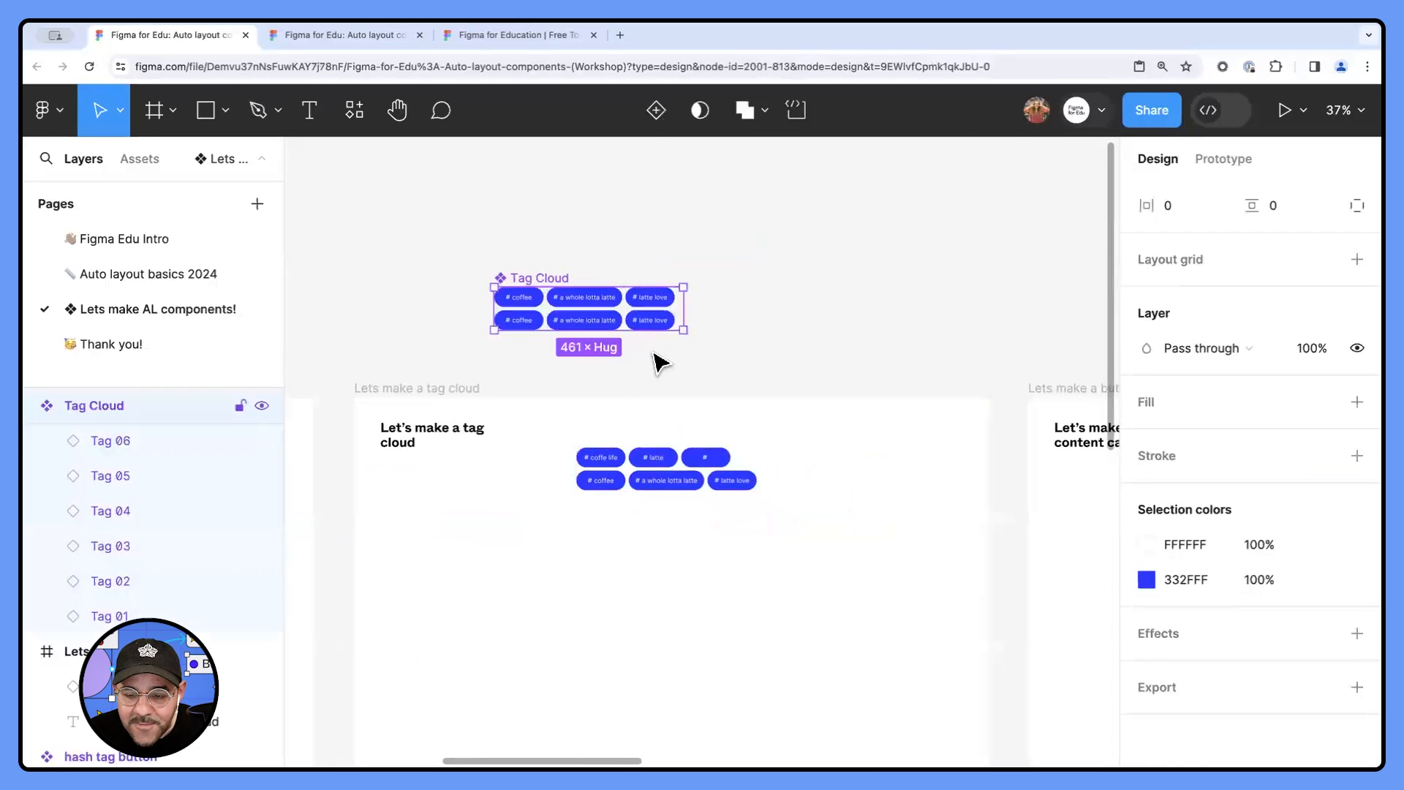
left_click(744, 487)
scroll(1175, 351, "down", 3)
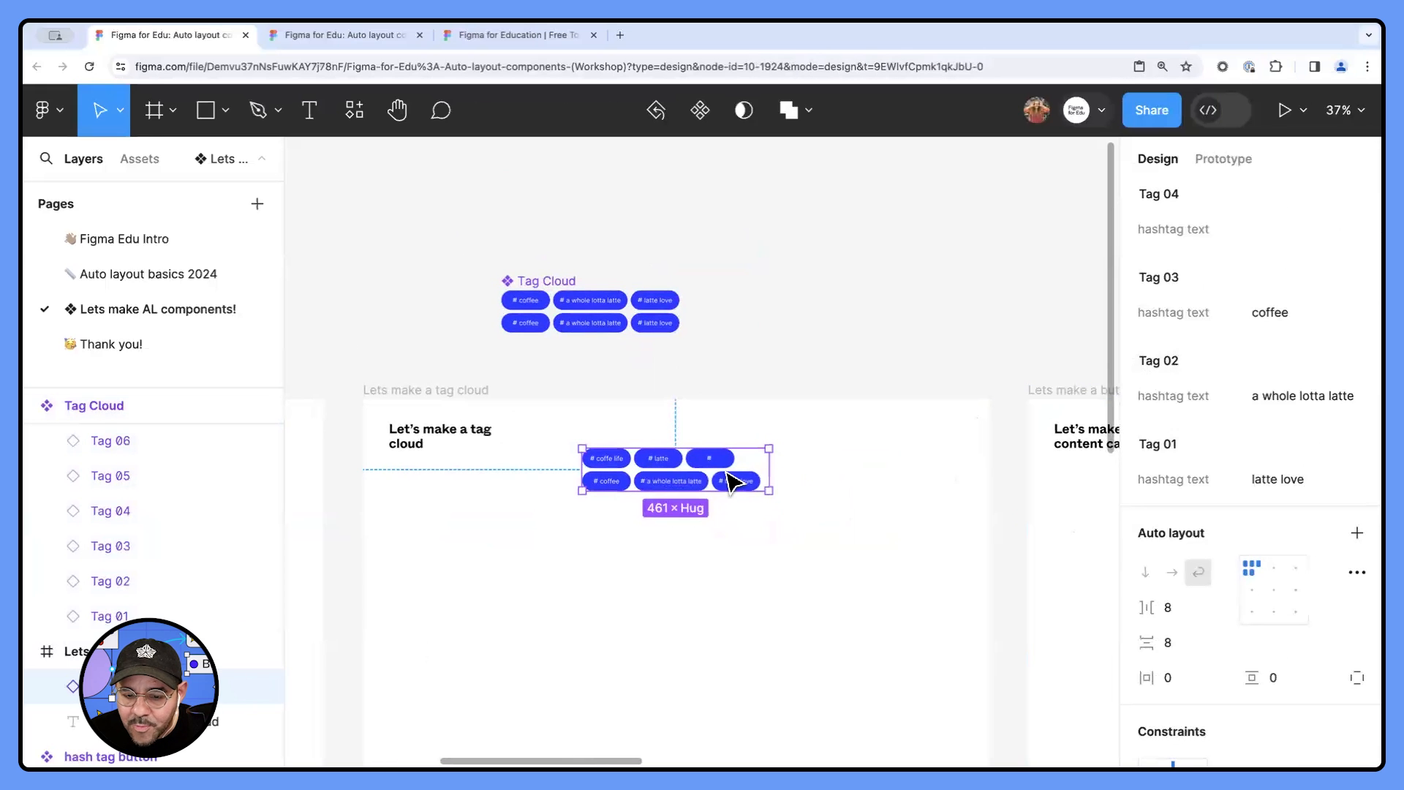
scroll(1234, 402, "up", 3)
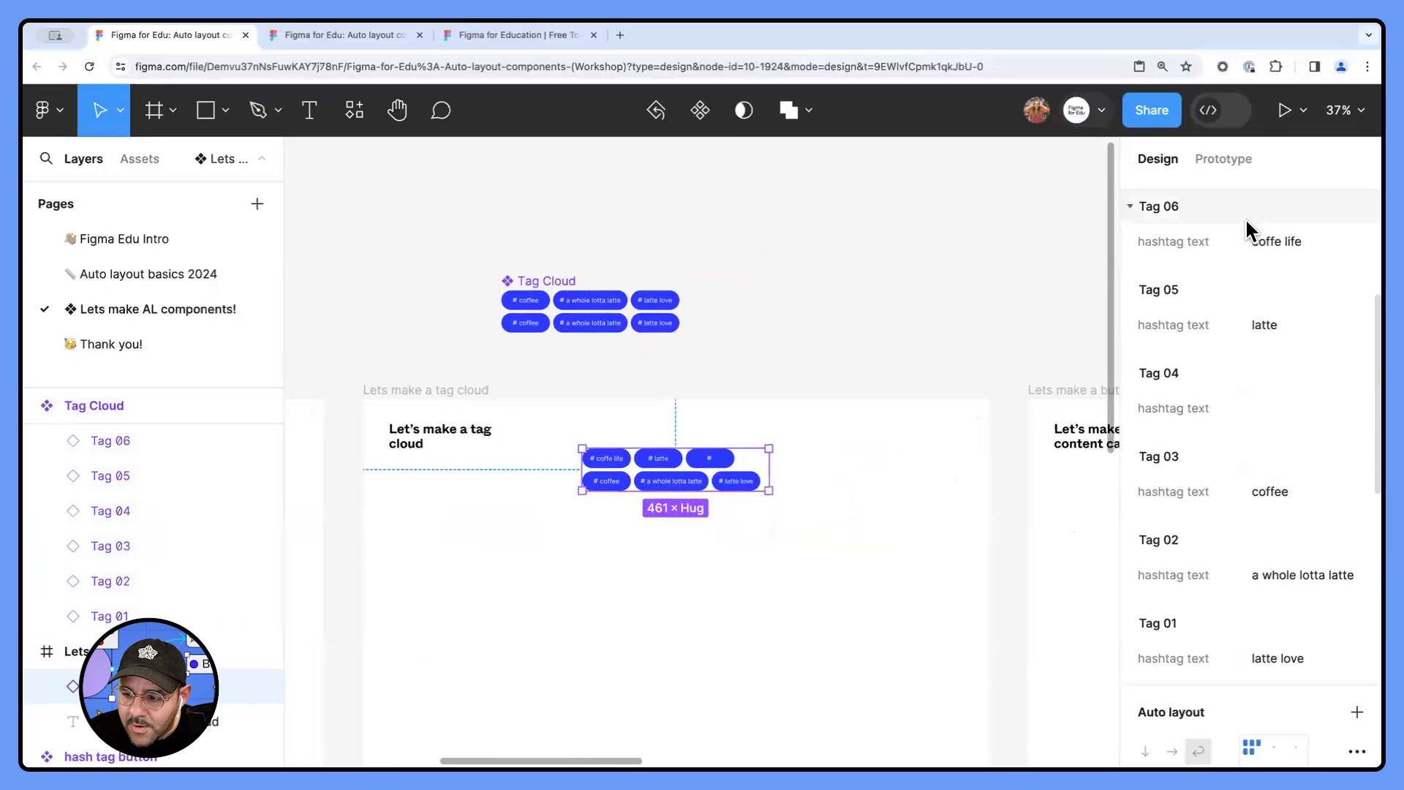
left_click(923, 577)
scroll(693, 484, "up", 5)
left_click(739, 441)
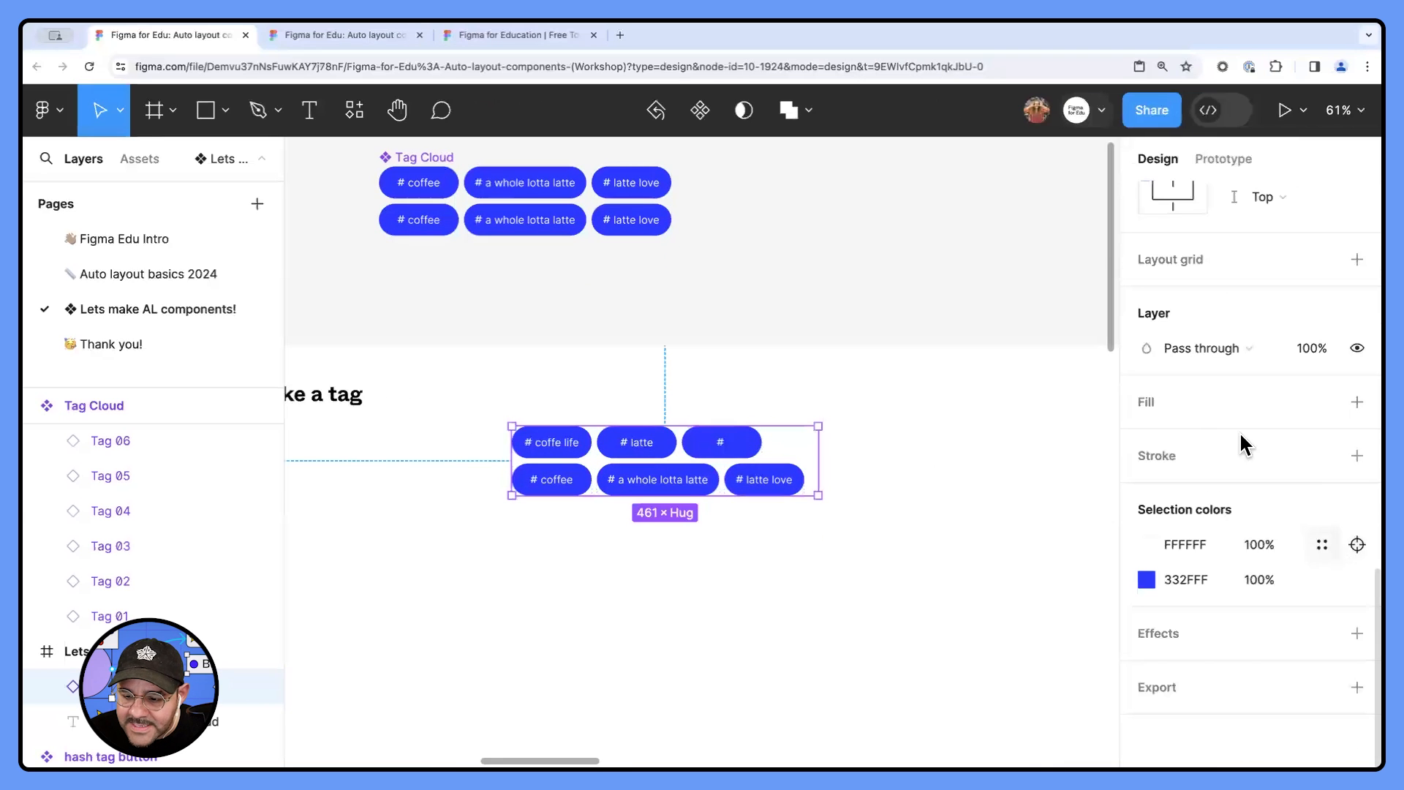
scroll(1205, 445, "up", 6)
scroll(1205, 453, "up", 5)
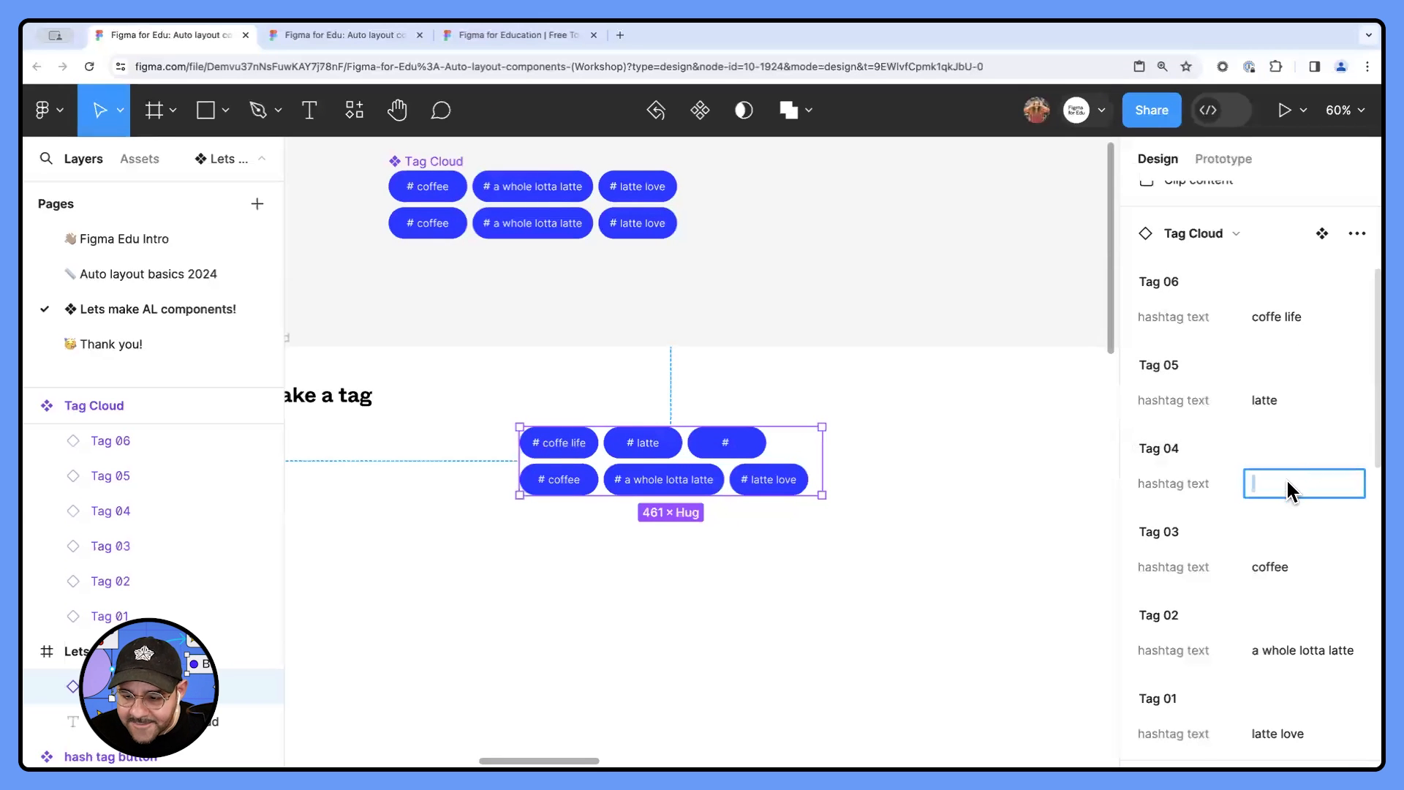
type("coffee shop")
key("Return")
key("Escape")
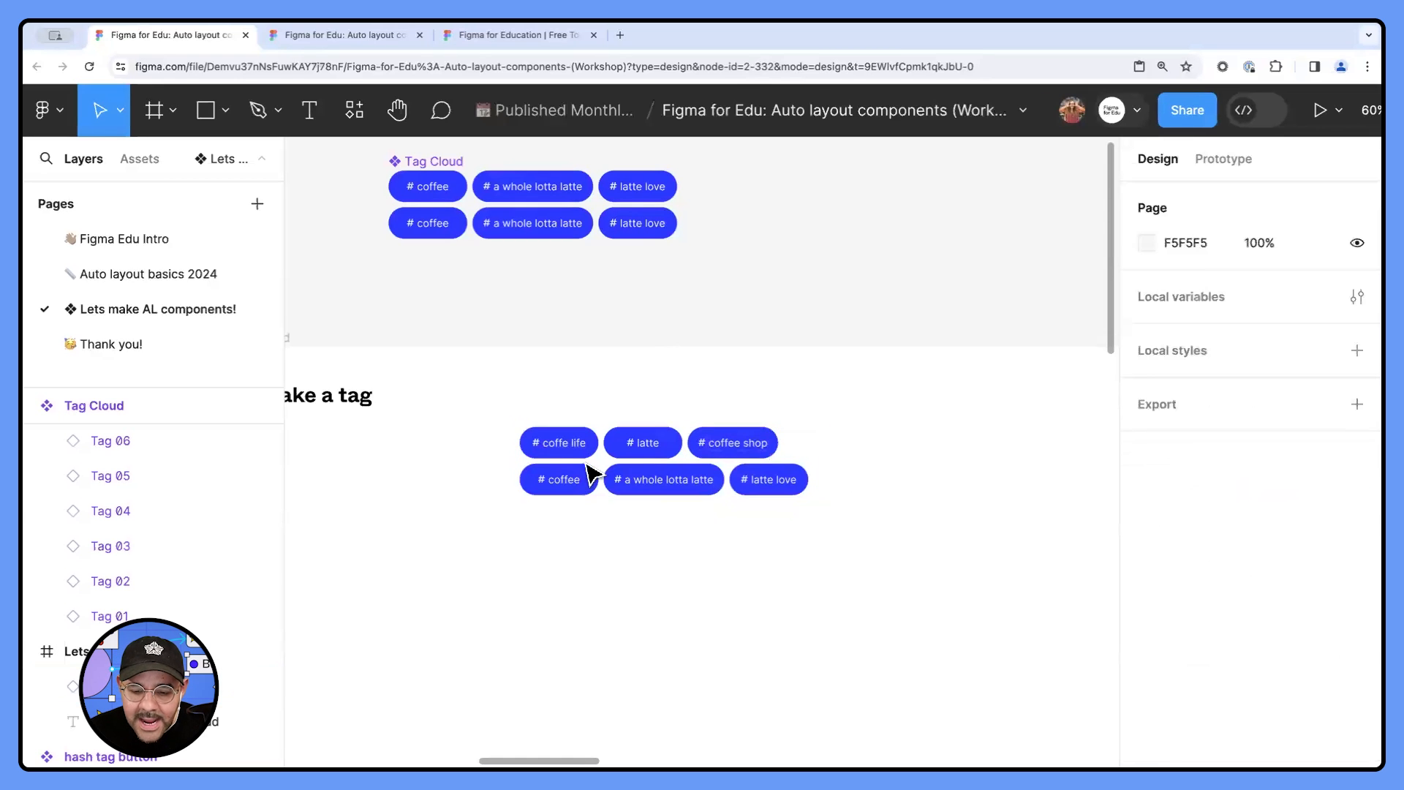
- Widen the Tag Cloud instance in the "Lets make a tag cloud" frame until four tags fit in its first row
left_click(818, 462)
left_click_drag(821, 462, 860, 479)
left_click(949, 455)
- Widen the Content Card instance to 1030 and move it to X 258, Y 92 in its frame
scroll(950, 454, "down", 5)
left_click_drag(950, 454, 726, 393)
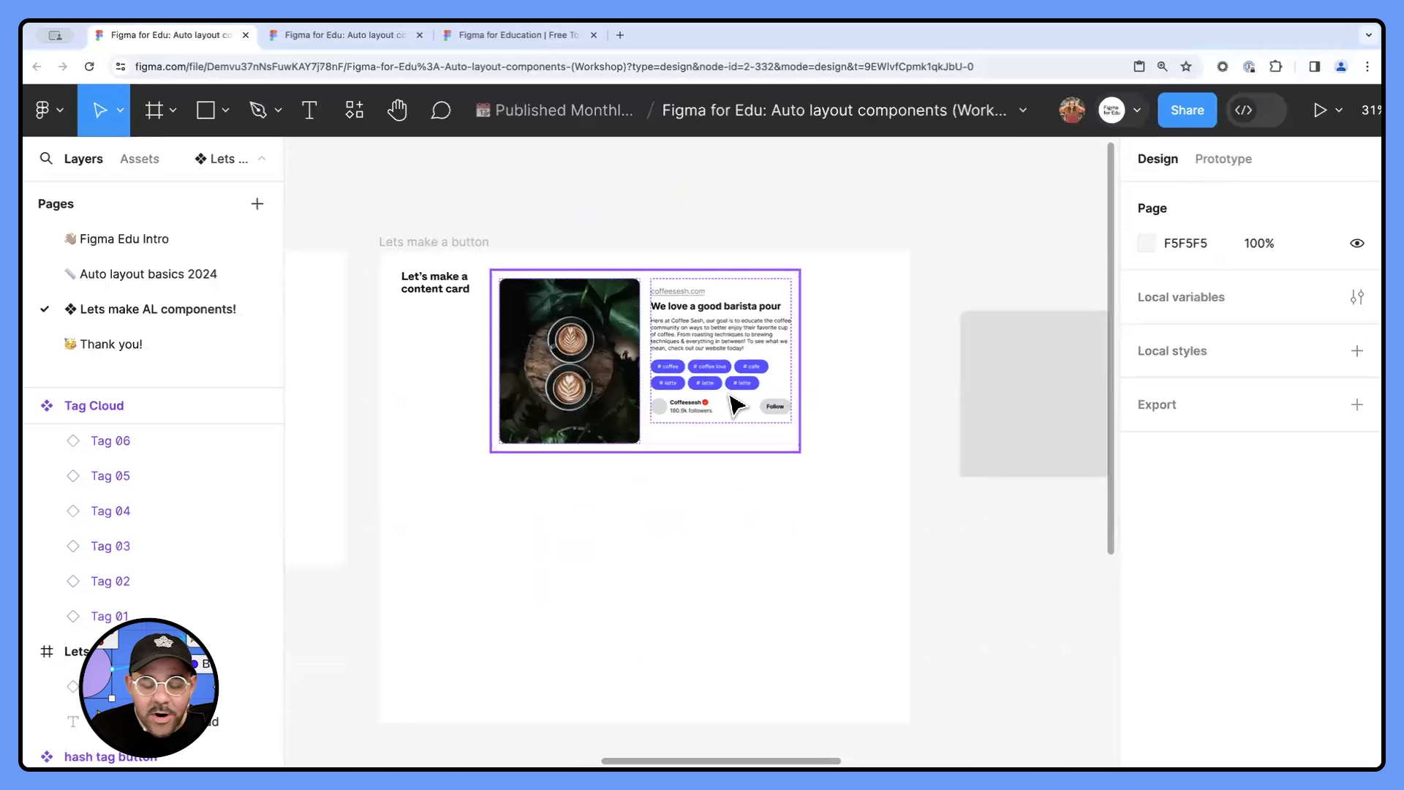
scroll(729, 386, "up", 4)
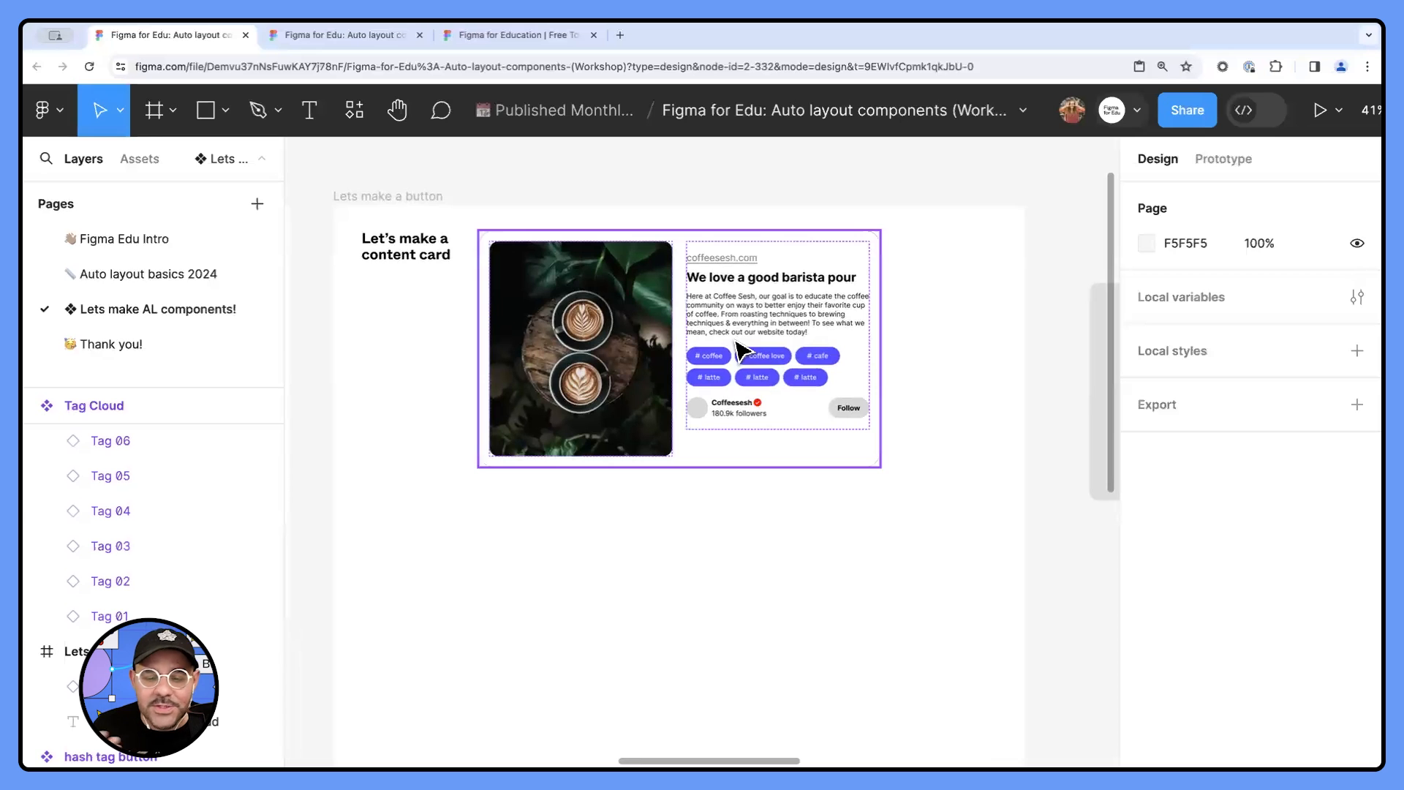
scroll(729, 338, "up", 3)
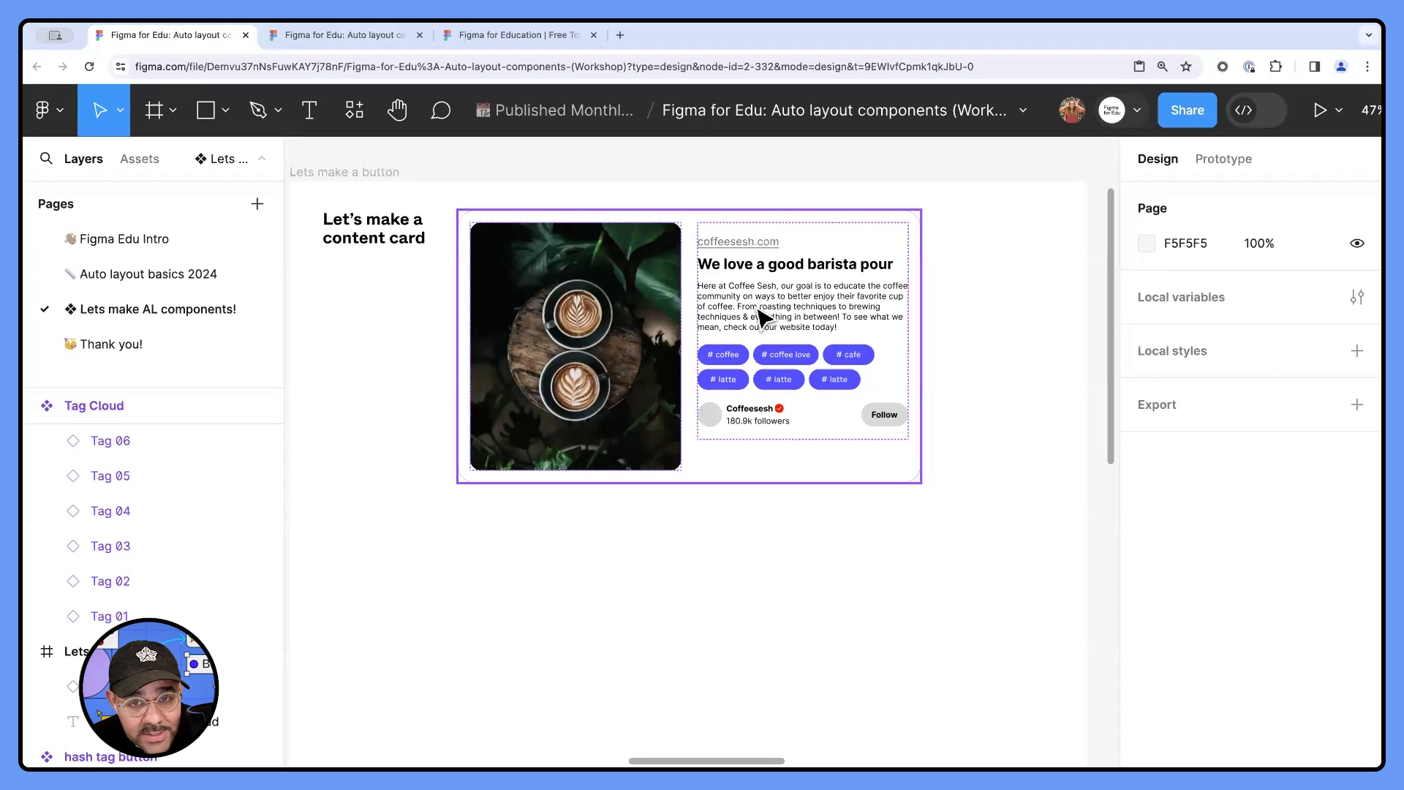
left_click(760, 315)
left_click_drag(921, 364, 988, 391)
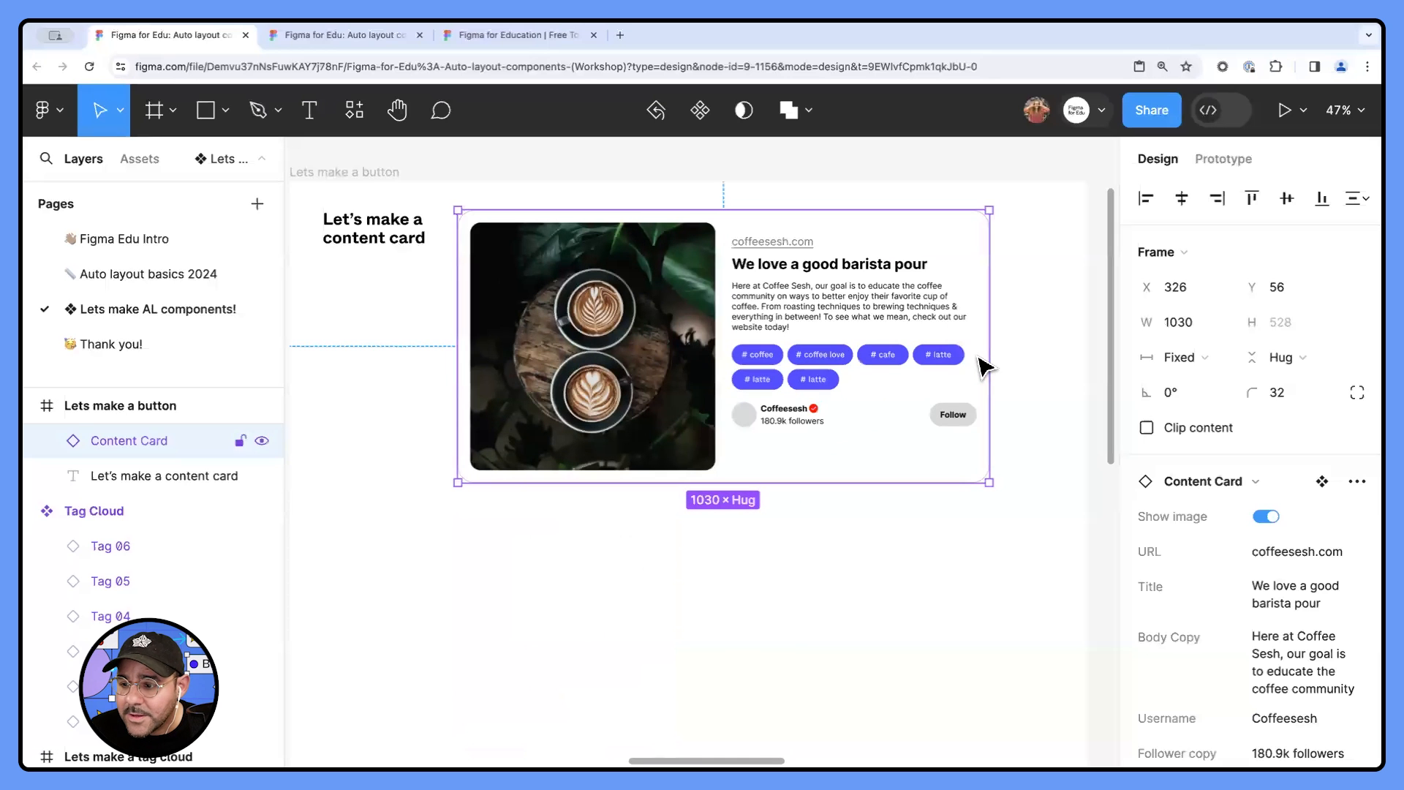
left_click_drag(985, 365, 950, 386)
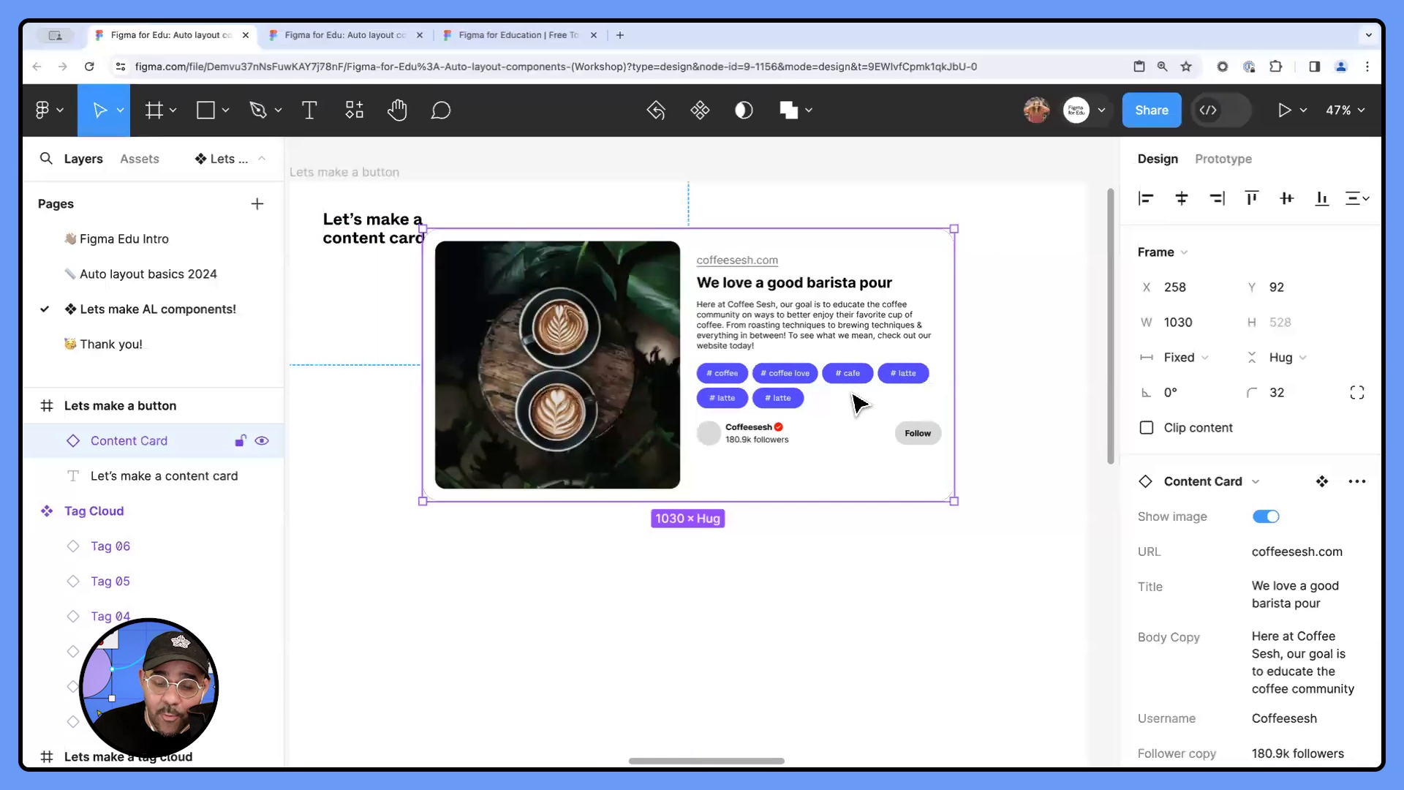
scroll(859, 402, "down", 2)
scroll(731, 387, "left", 10)
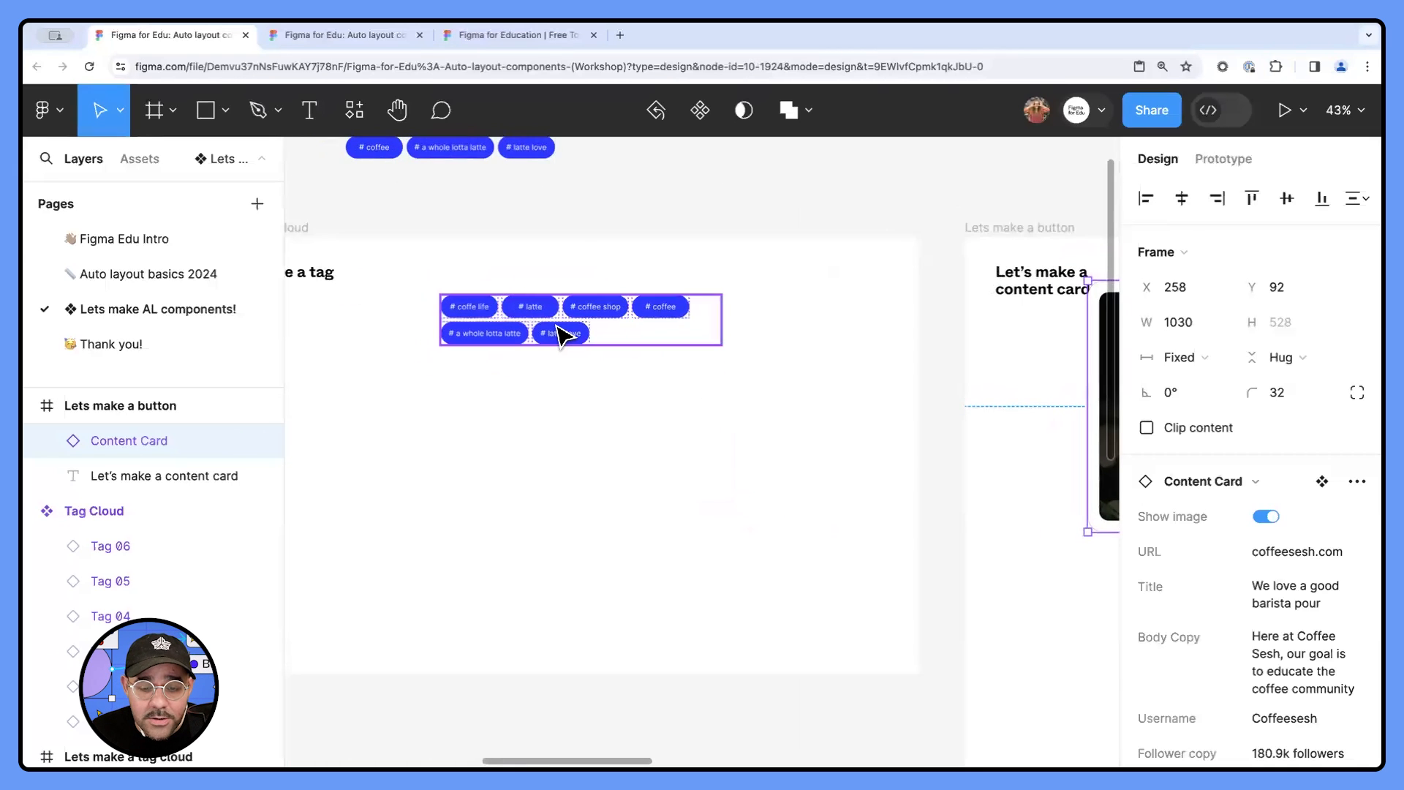
left_click(563, 335)
key("Return")
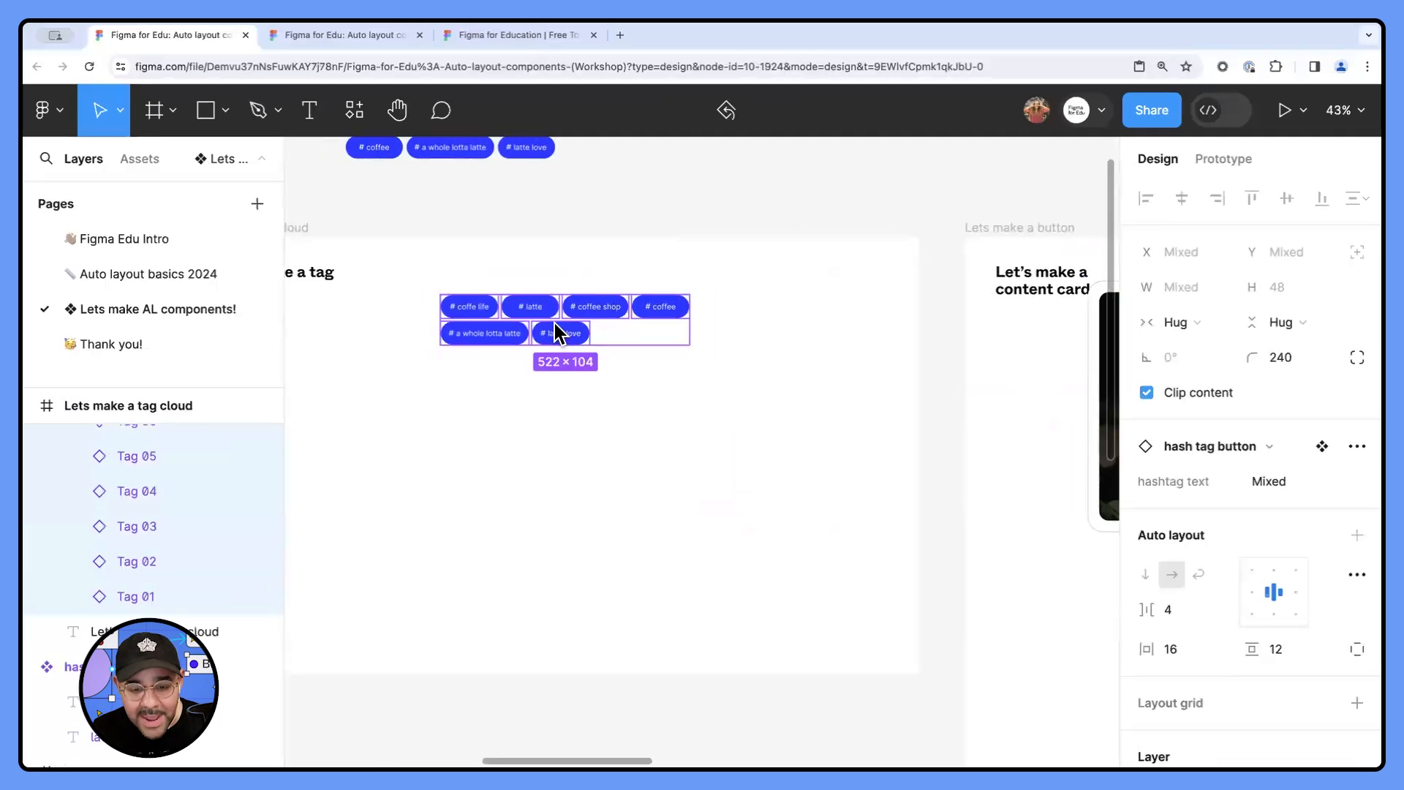
key("super+r")
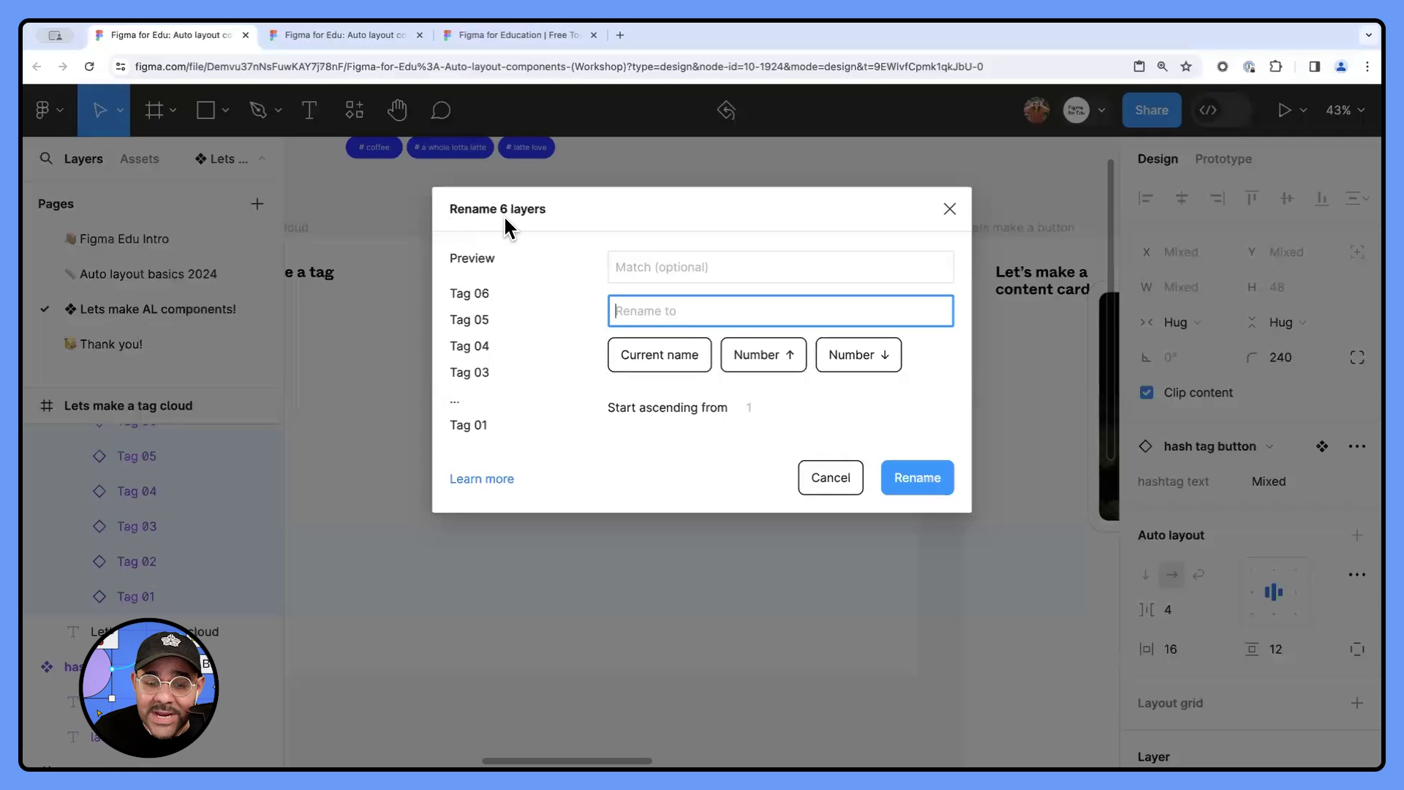
left_click(949, 209)
left_click(898, 423)
- Move the Content Card instance away from the "Let's make a content card" heading to X 278, Y 292
left_click_drag(898, 417, 552, 386)
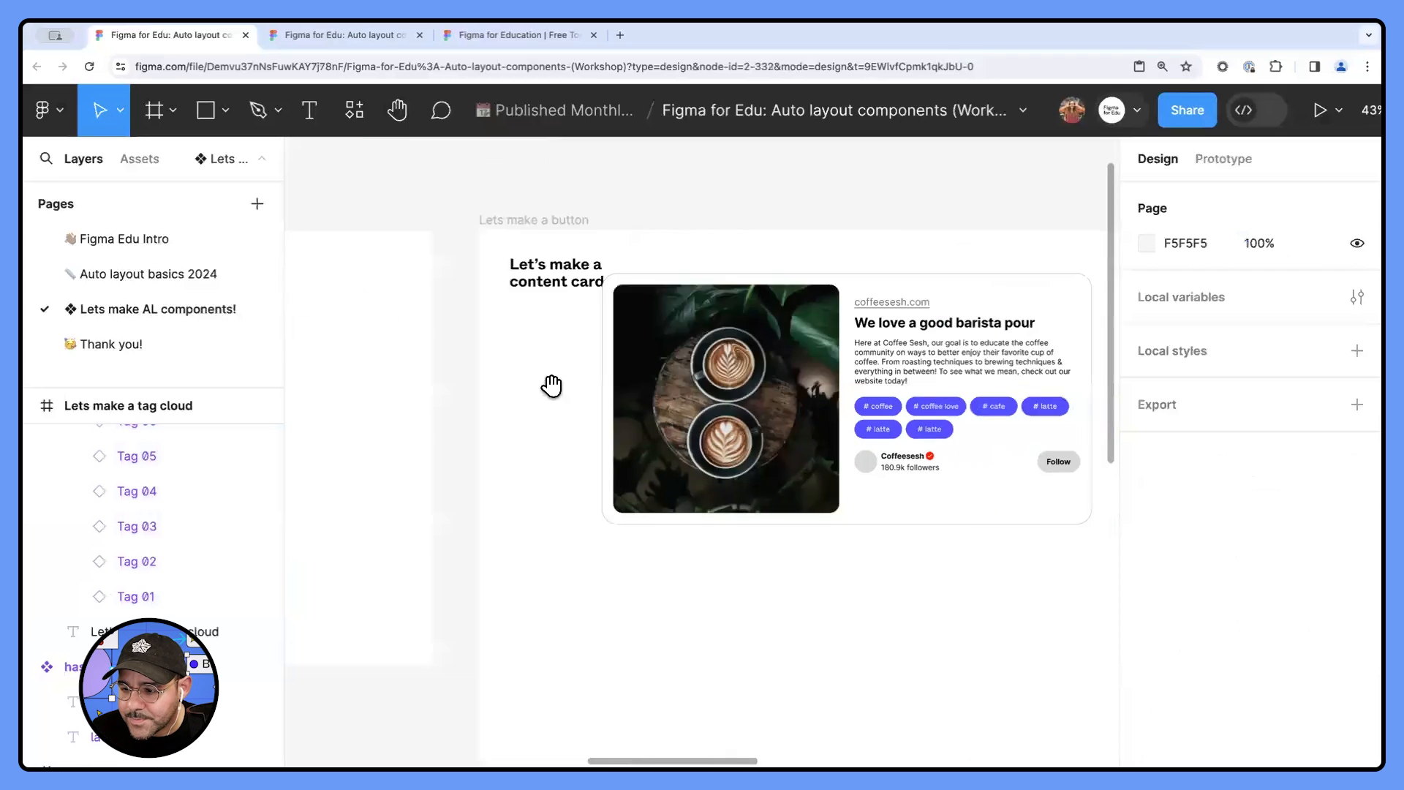
scroll(629, 380, "right", 3)
scroll(731, 347, "up", 2)
left_click(746, 353)
left_click_drag(662, 315, 670, 421)
left_click_drag(664, 457, 699, 382)
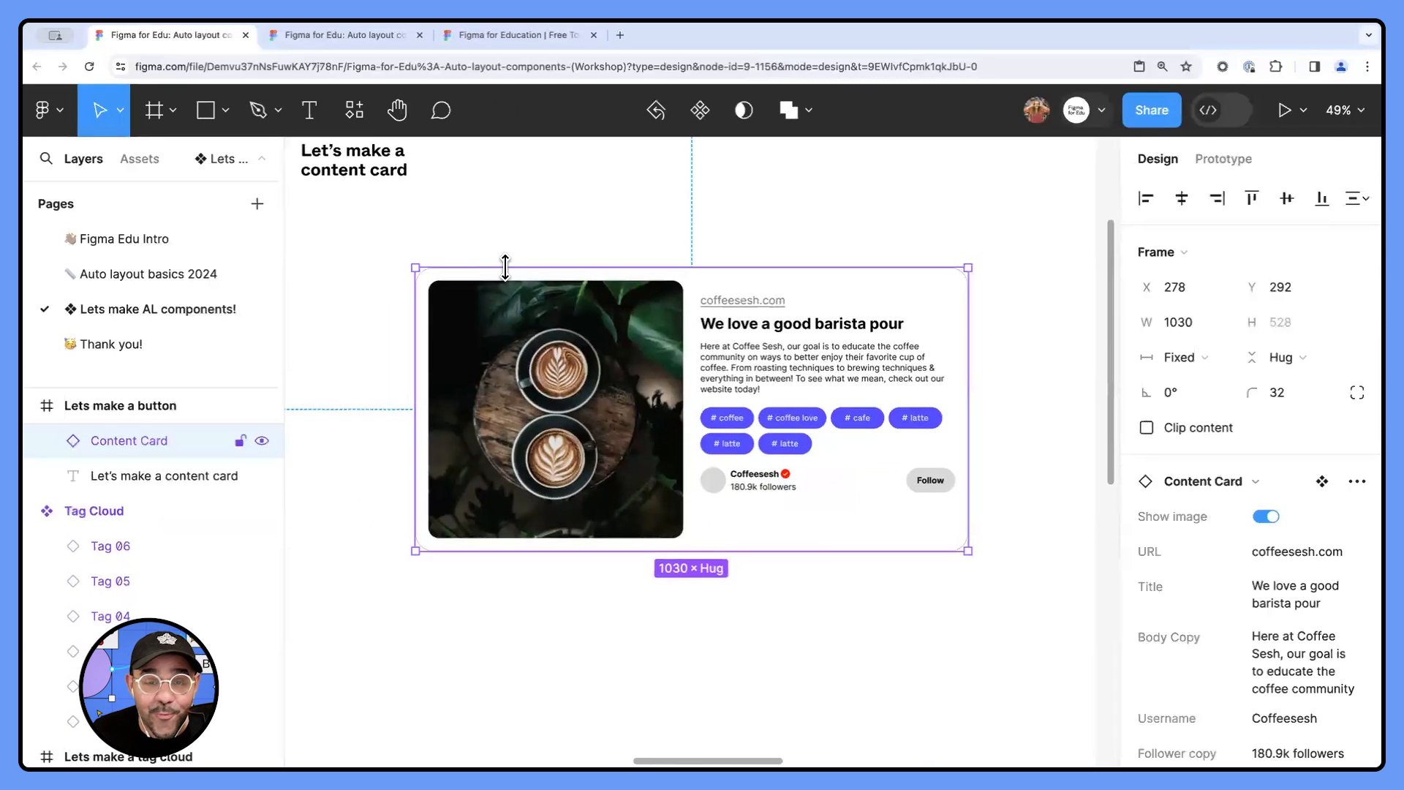
- Resize the Content Card instance horizontally to a width of 1024
scroll(777, 512, "down", 3)
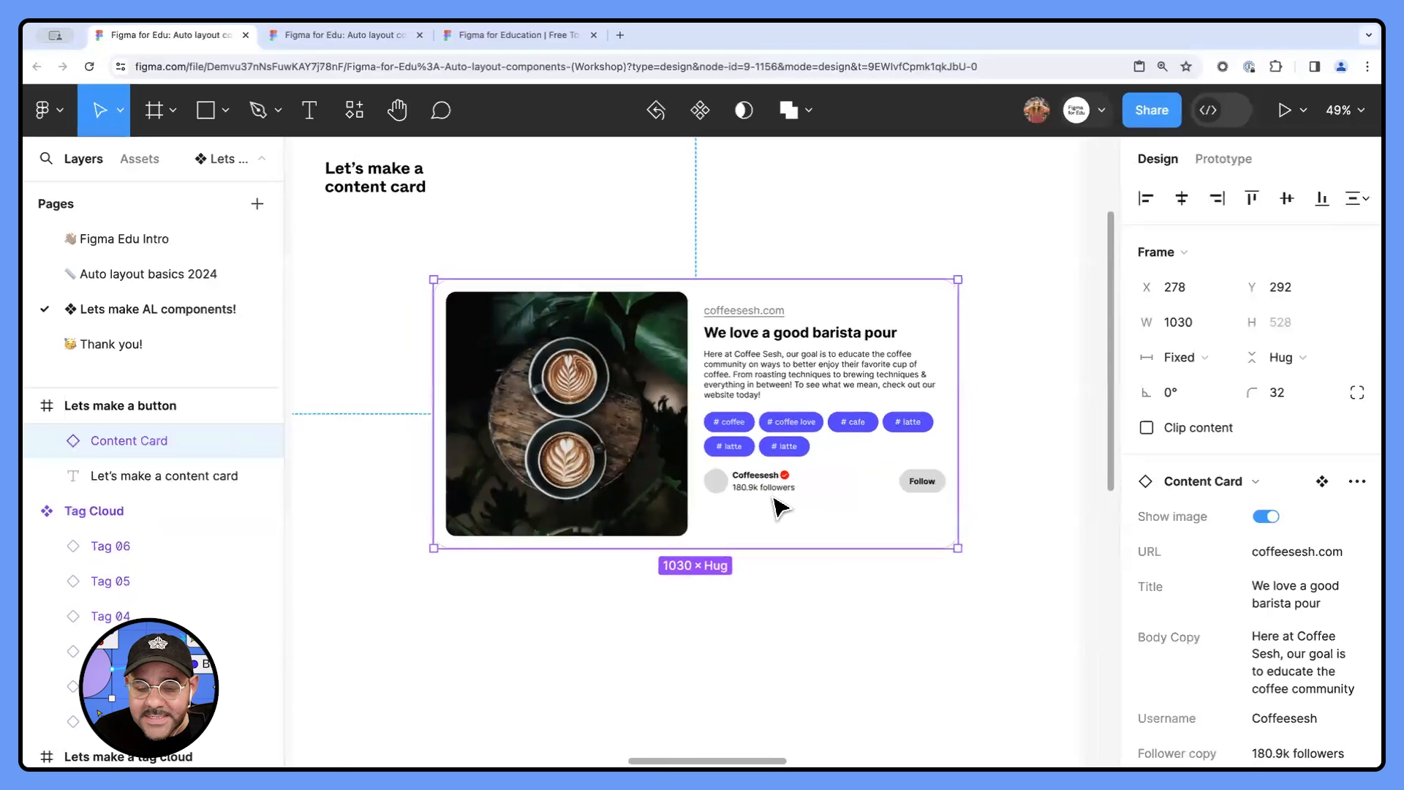
mouse_move(936, 420)
left_mouse_down()
mouse_move(618, 419)
mouse_move(990, 412)
mouse_move(957, 419)
left_mouse_up()
left_click_drag(864, 418, 934, 412)
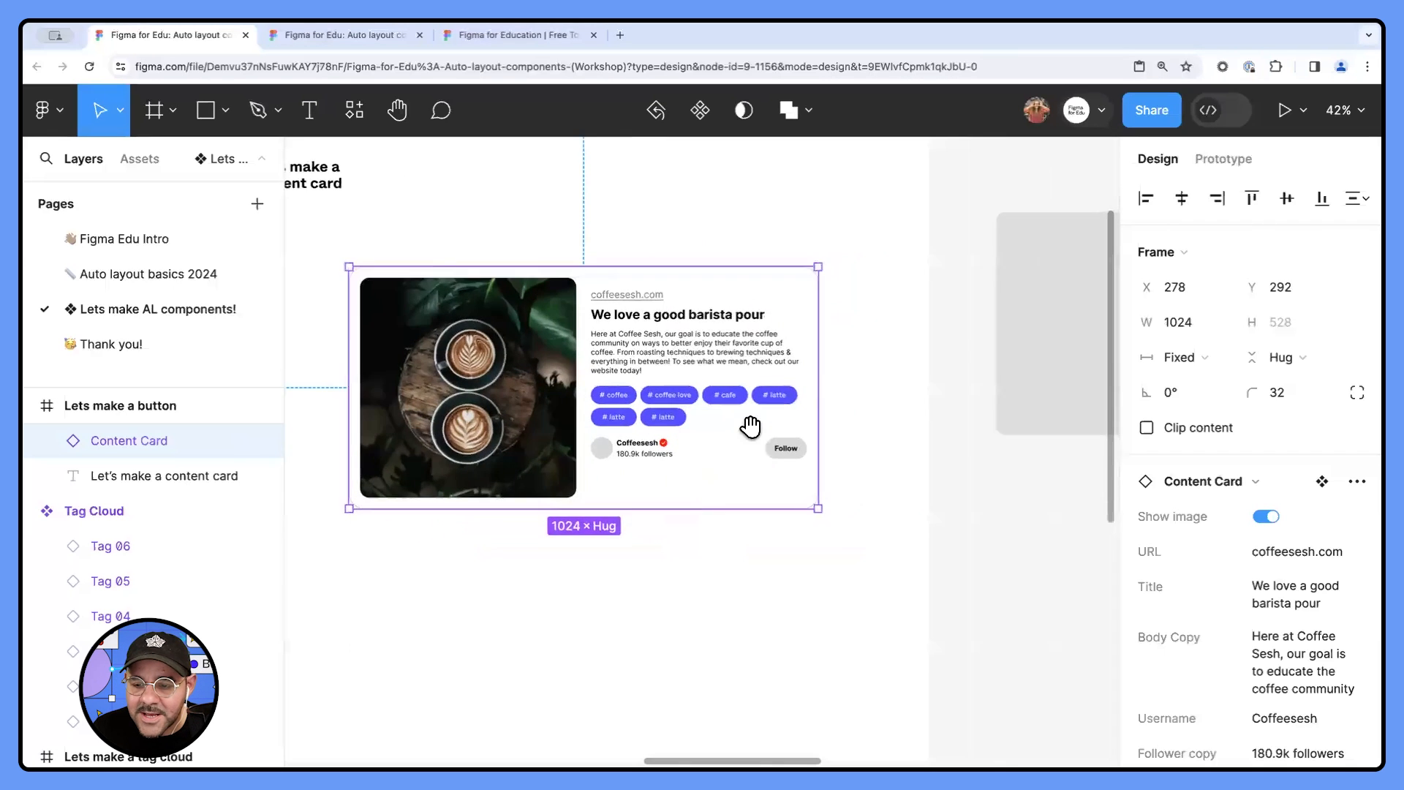
- Delete the "#latte #caffeine #coffeetime #coffeelover #coffeeshop" text line from the loose card elements beside the content card frame
scroll(888, 437, "down", 5)
scroll(777, 439, "left", 3)
scroll(777, 439, "up", 1)
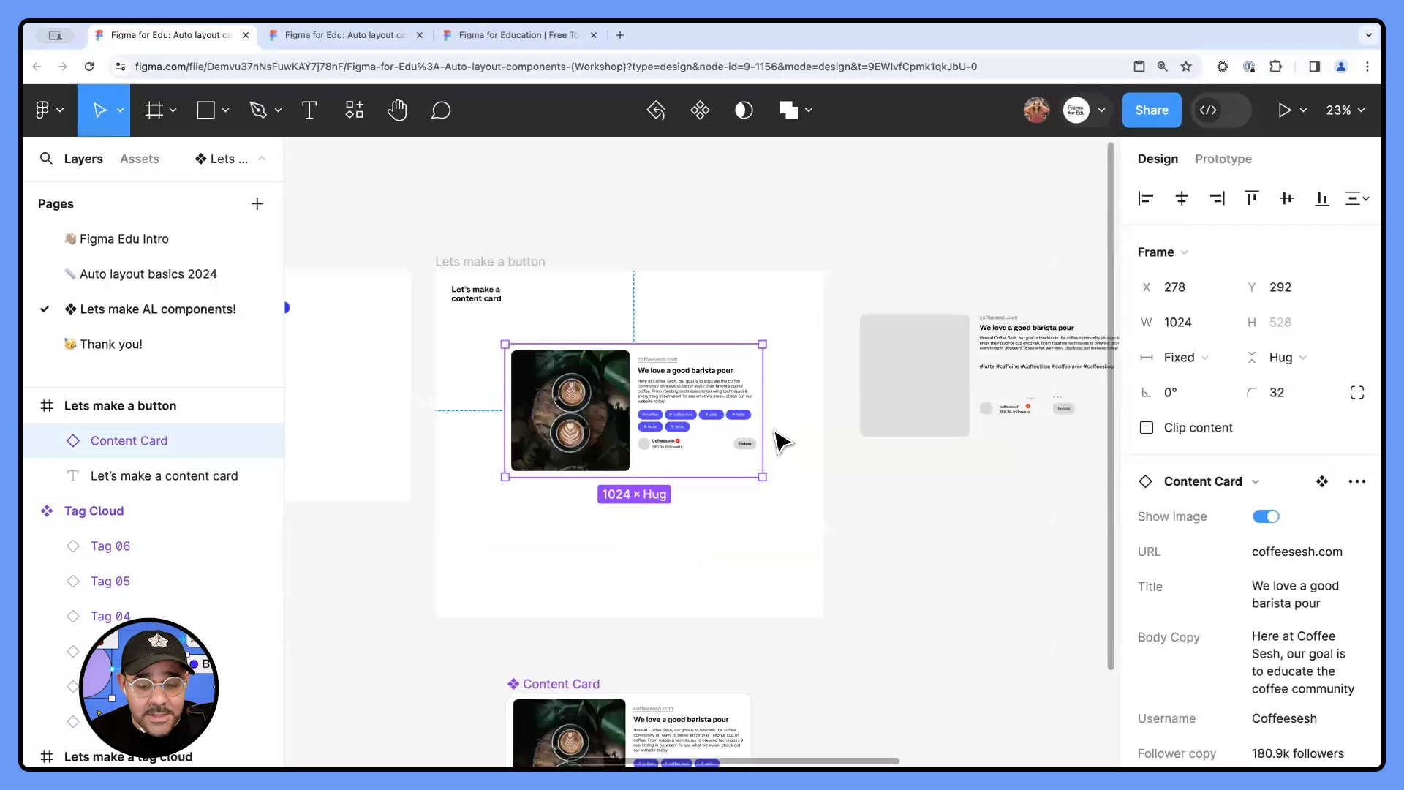
scroll(669, 388, "down", 4)
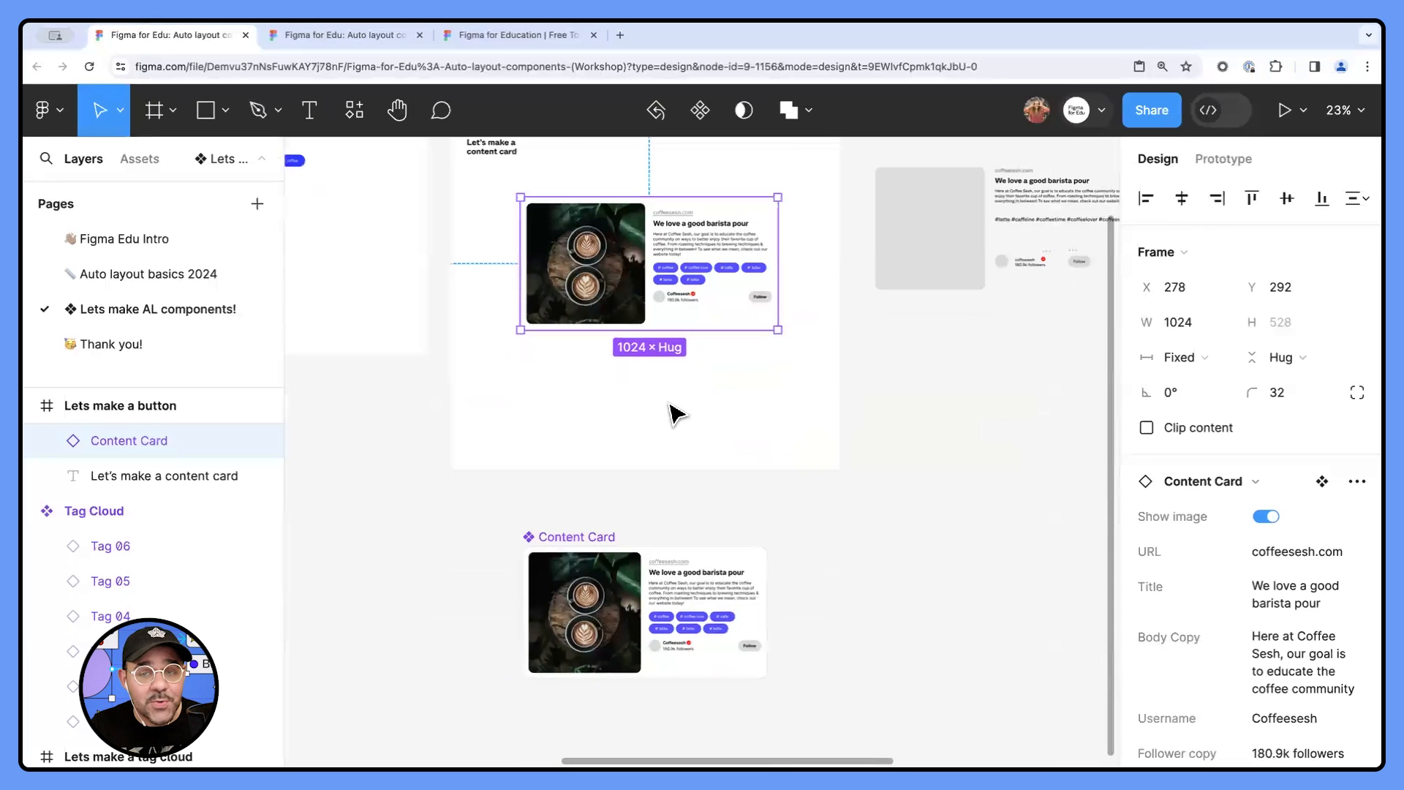
scroll(622, 351, "up", 2)
scroll(646, 338, "up", 3)
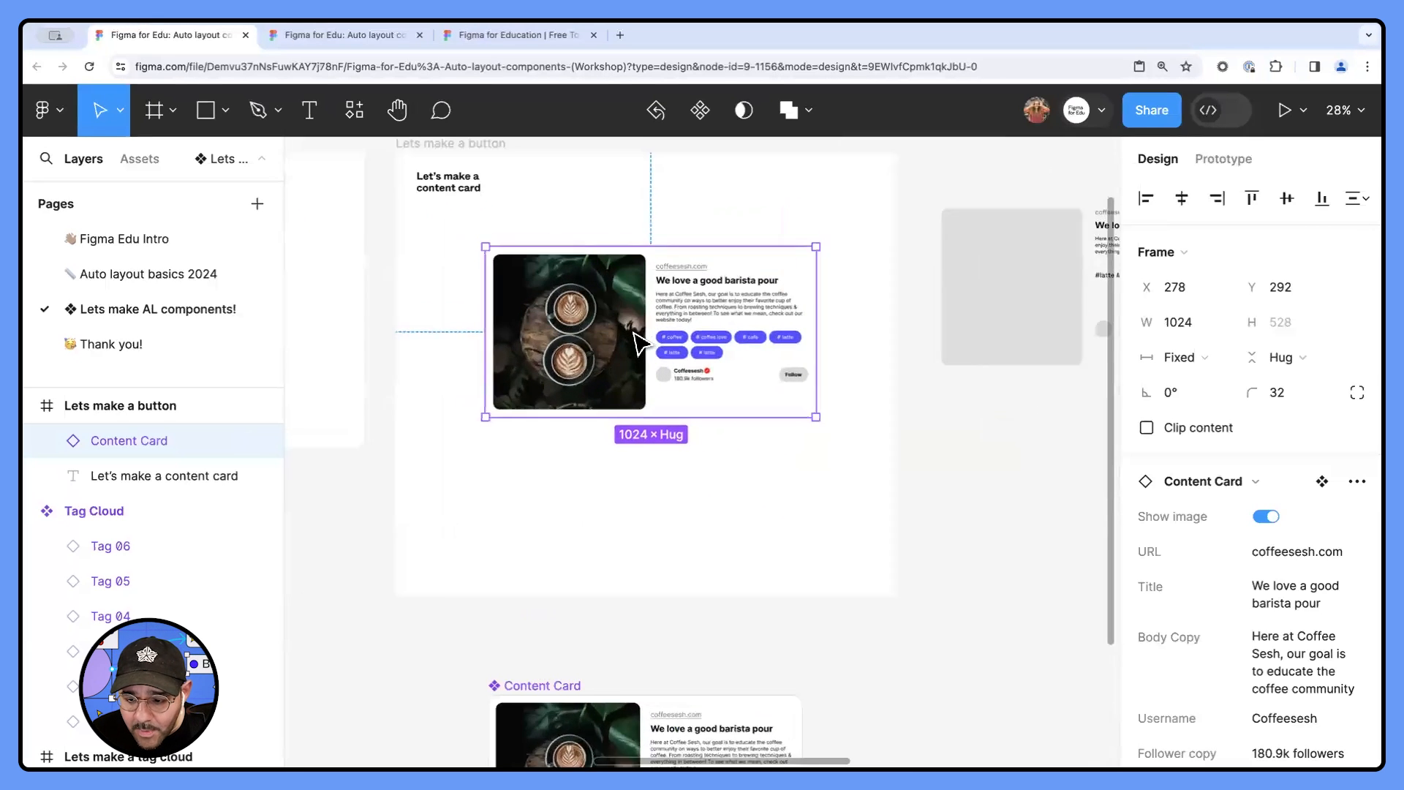
left_click_drag(1038, 380, 686, 445)
scroll(671, 296, "up", 5)
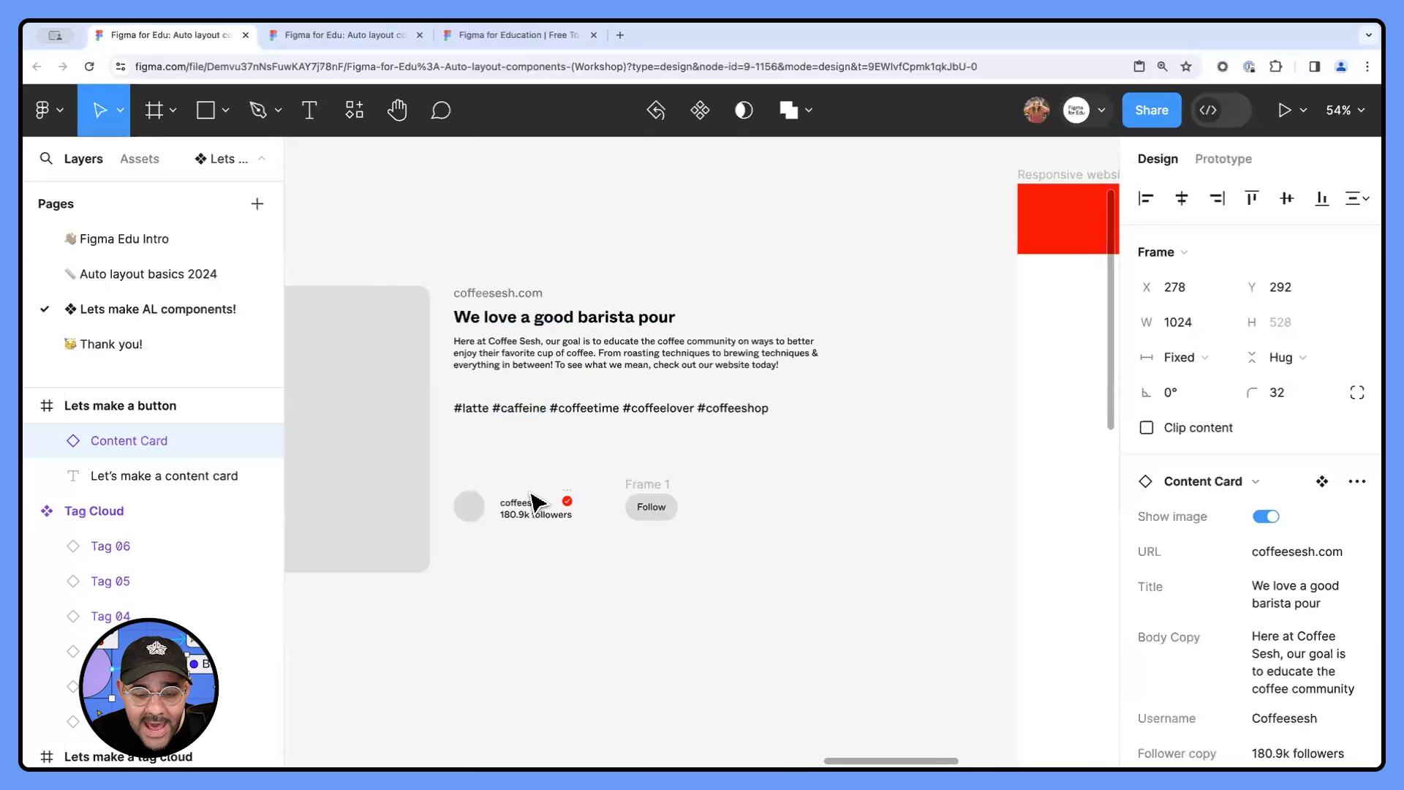
key("Escape")
double_click(520, 411)
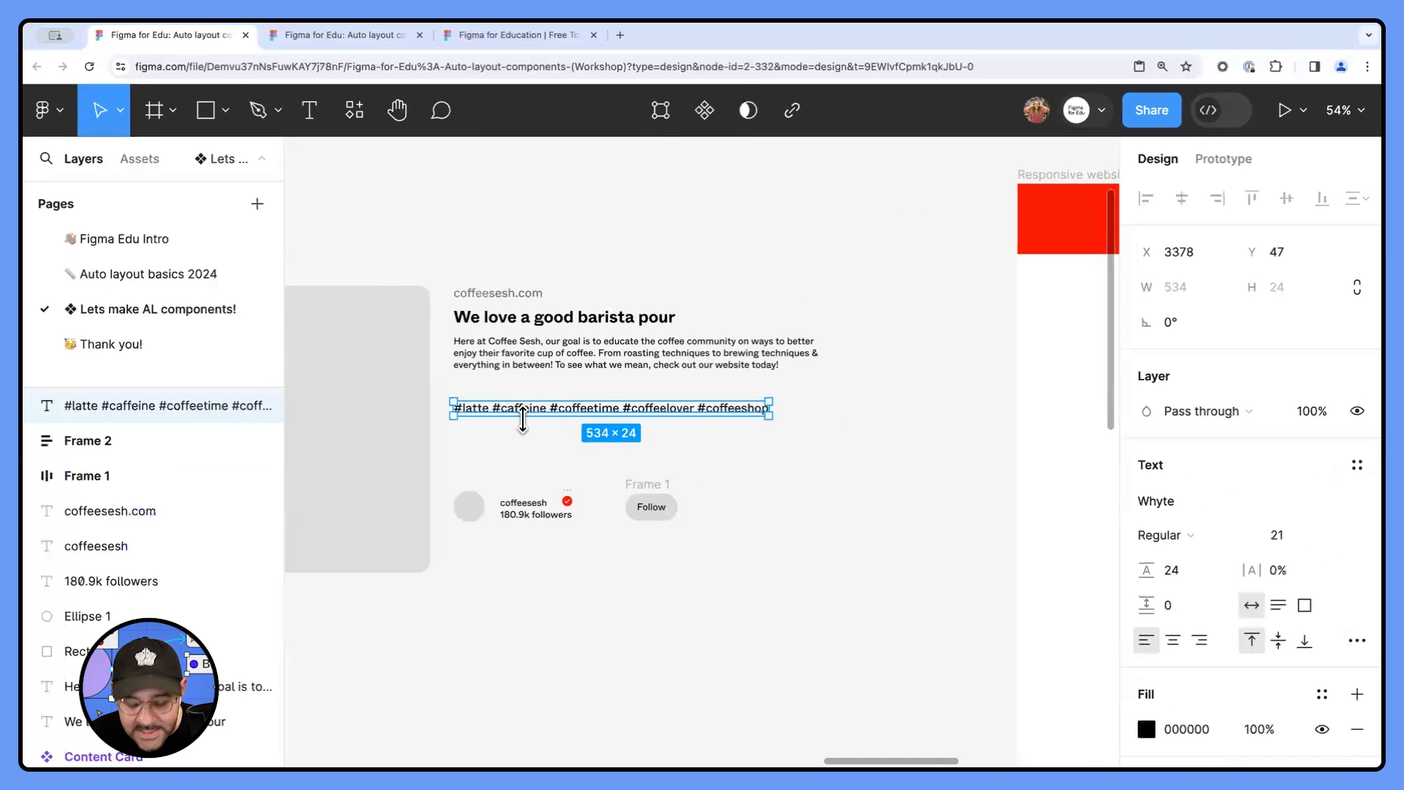
key("Delete")
- Place a copy of the customised Tag Cloud instance between the body copy and the profile row of the loose card elements
scroll(525, 447, "down", 2)
scroll(774, 463, "down", 4)
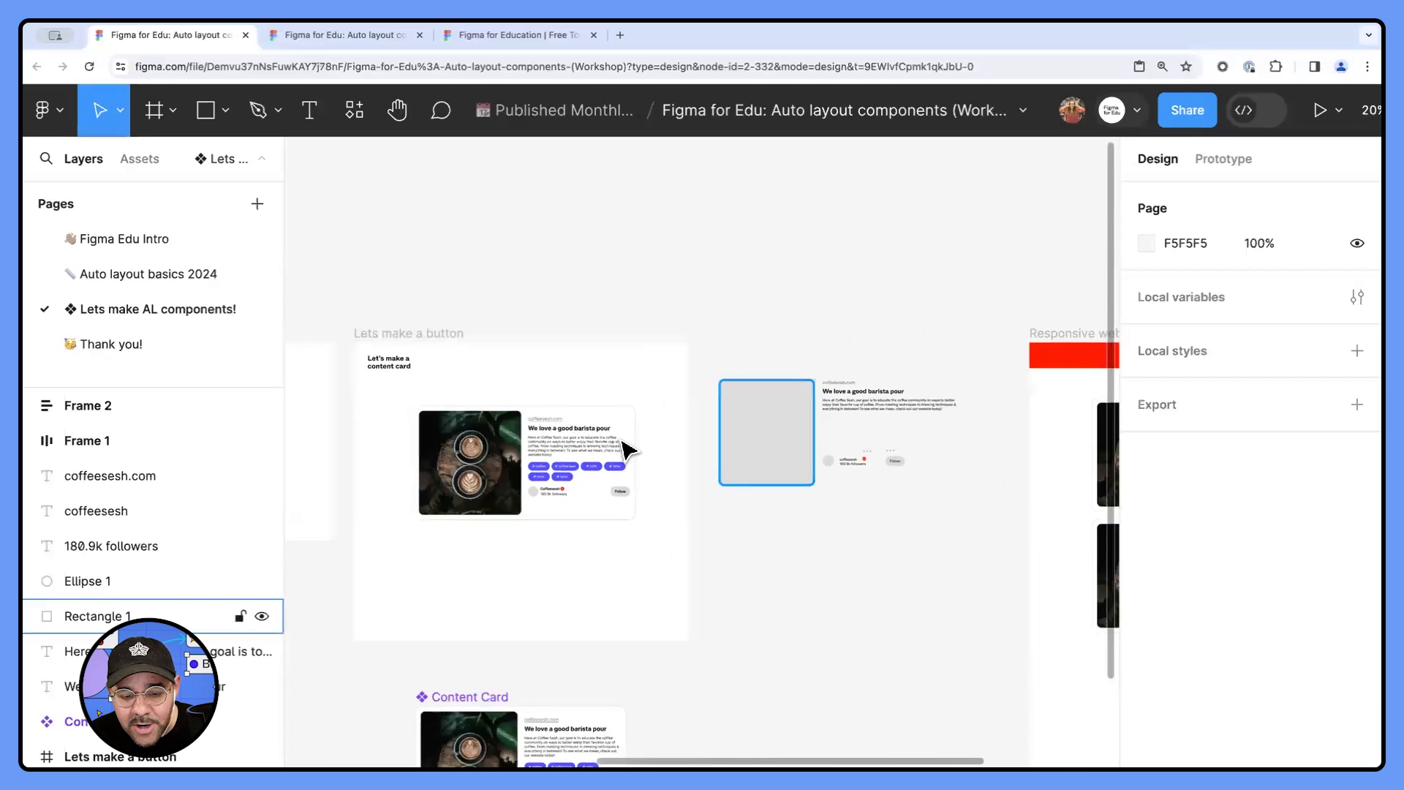
scroll(626, 448, "left", 3)
left_click(322, 365)
left_click_drag(322, 366, 900, 468)
scroll(1034, 455, "up", 5)
left_click(917, 472)
scroll(912, 470, "down", 3)
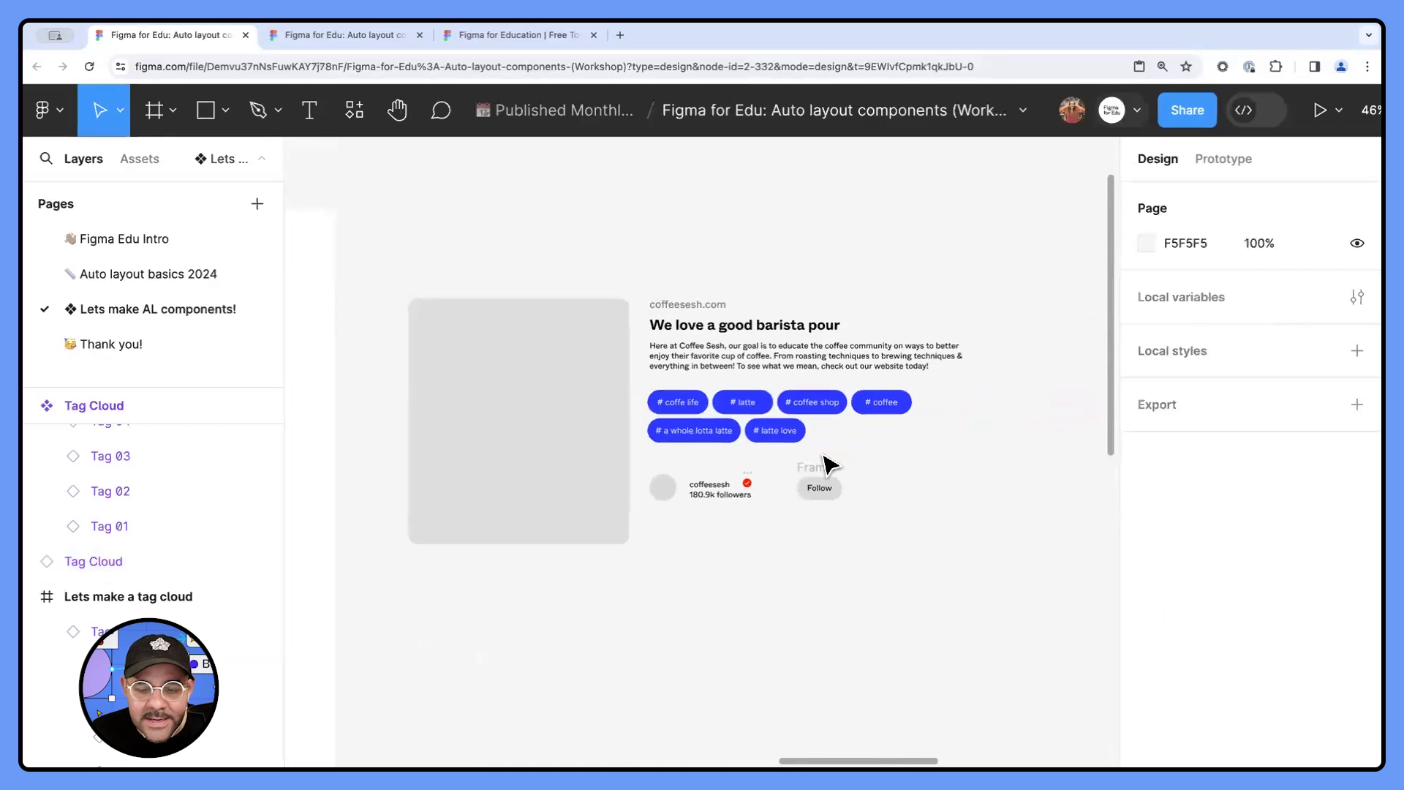
scroll(688, 296, "up", 2)
left_click_drag(689, 298, 707, 384)
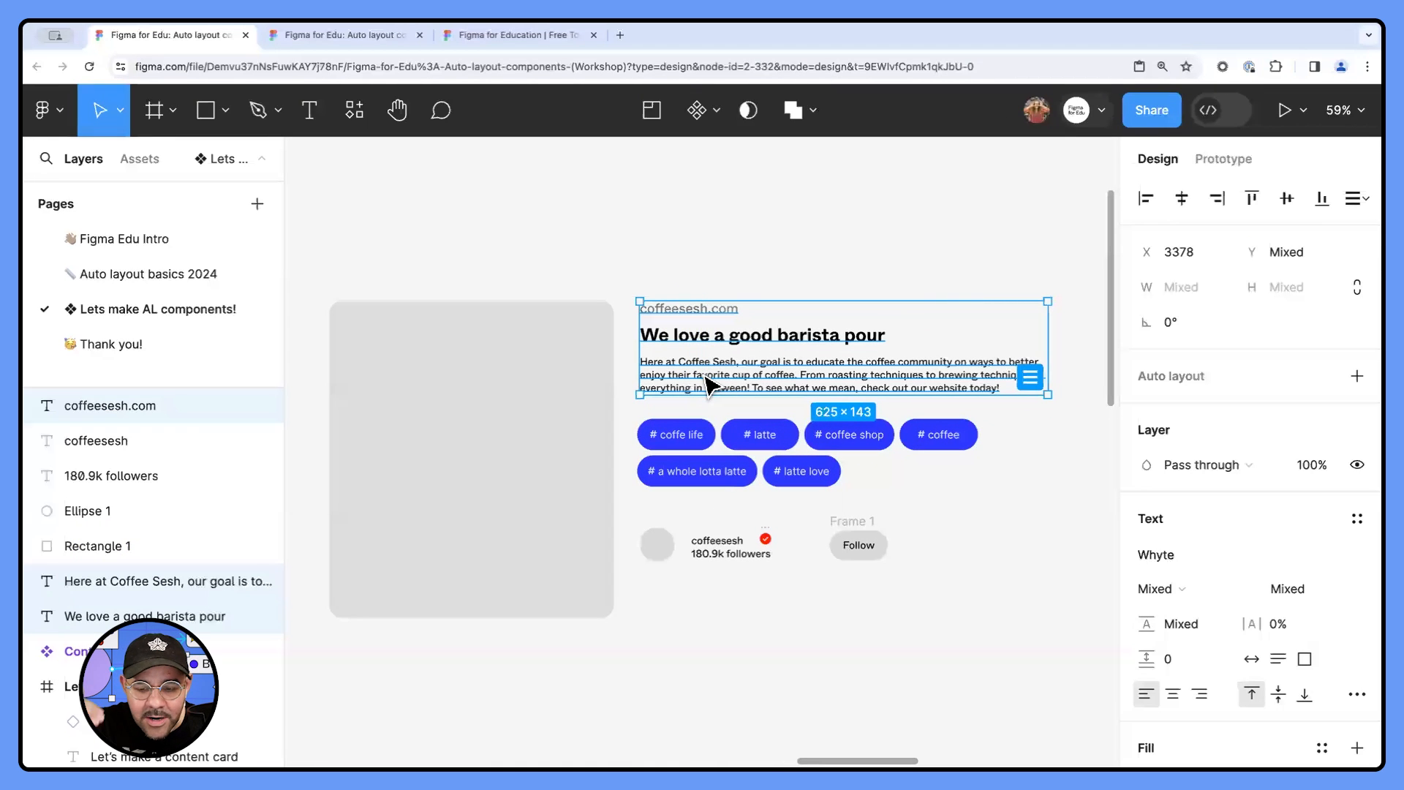
left_click(680, 297)
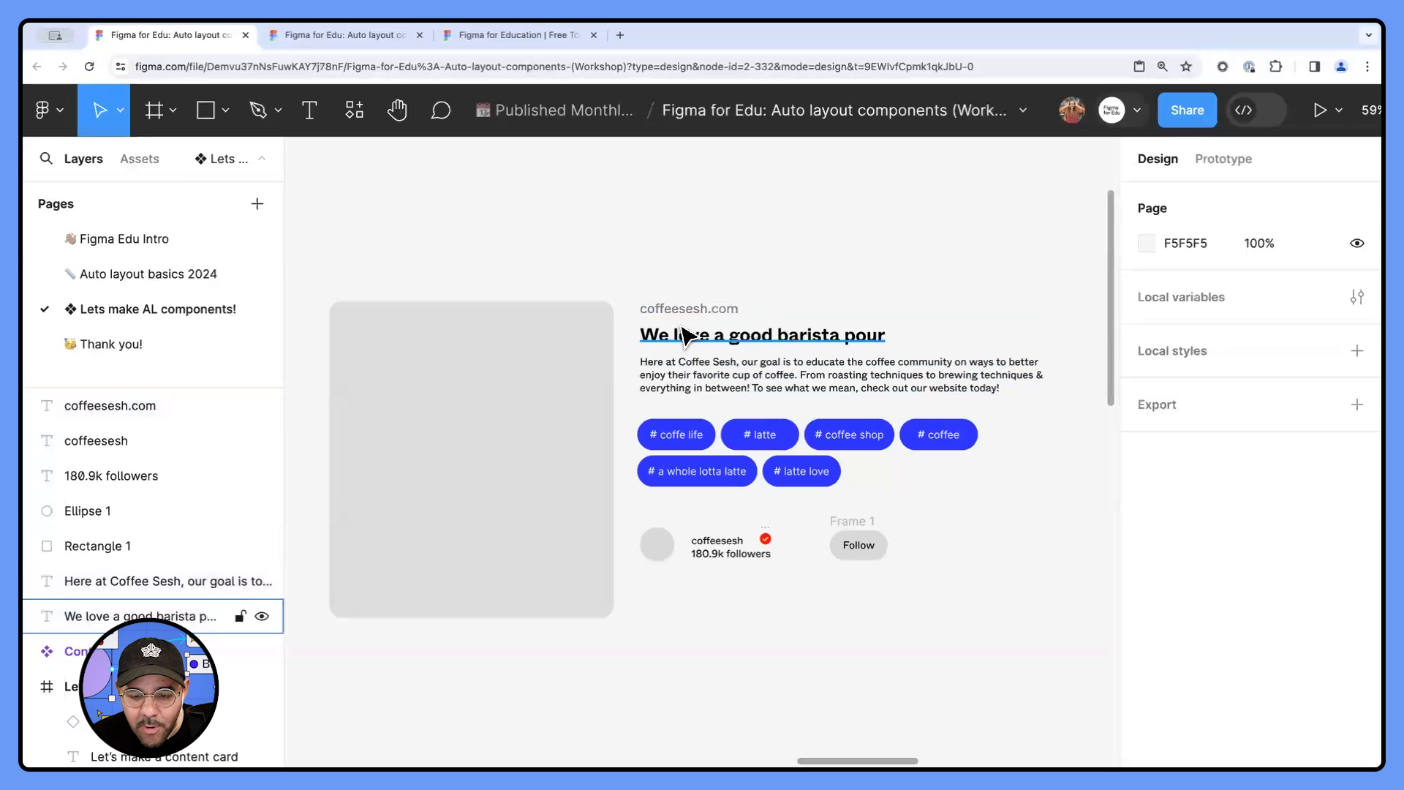
- Combine the coffeesesh username and red check badge in an auto layout, and wrap the username with the followers text in a nested one
scroll(742, 557, "up", 3)
left_click(737, 541)
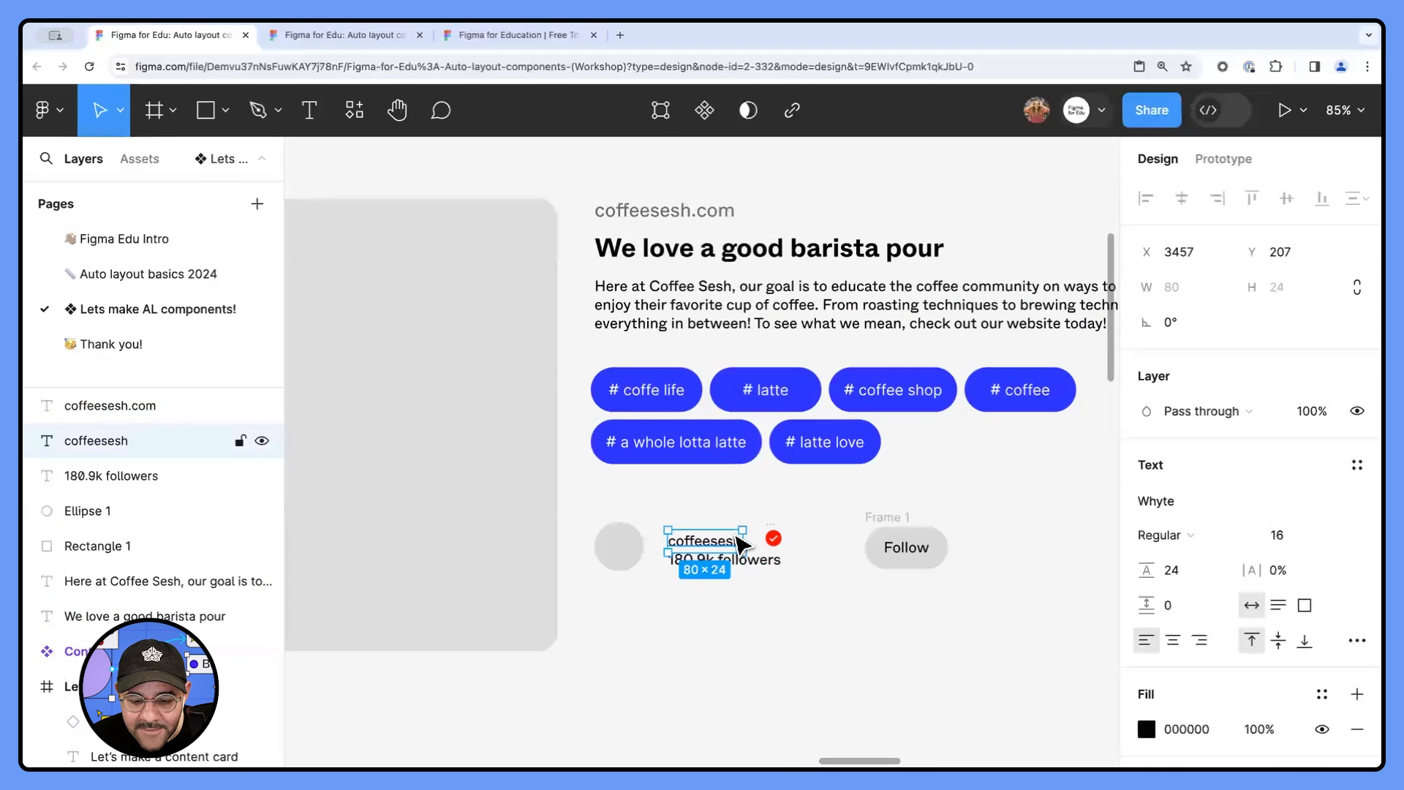
left_click(773, 537, "shift")
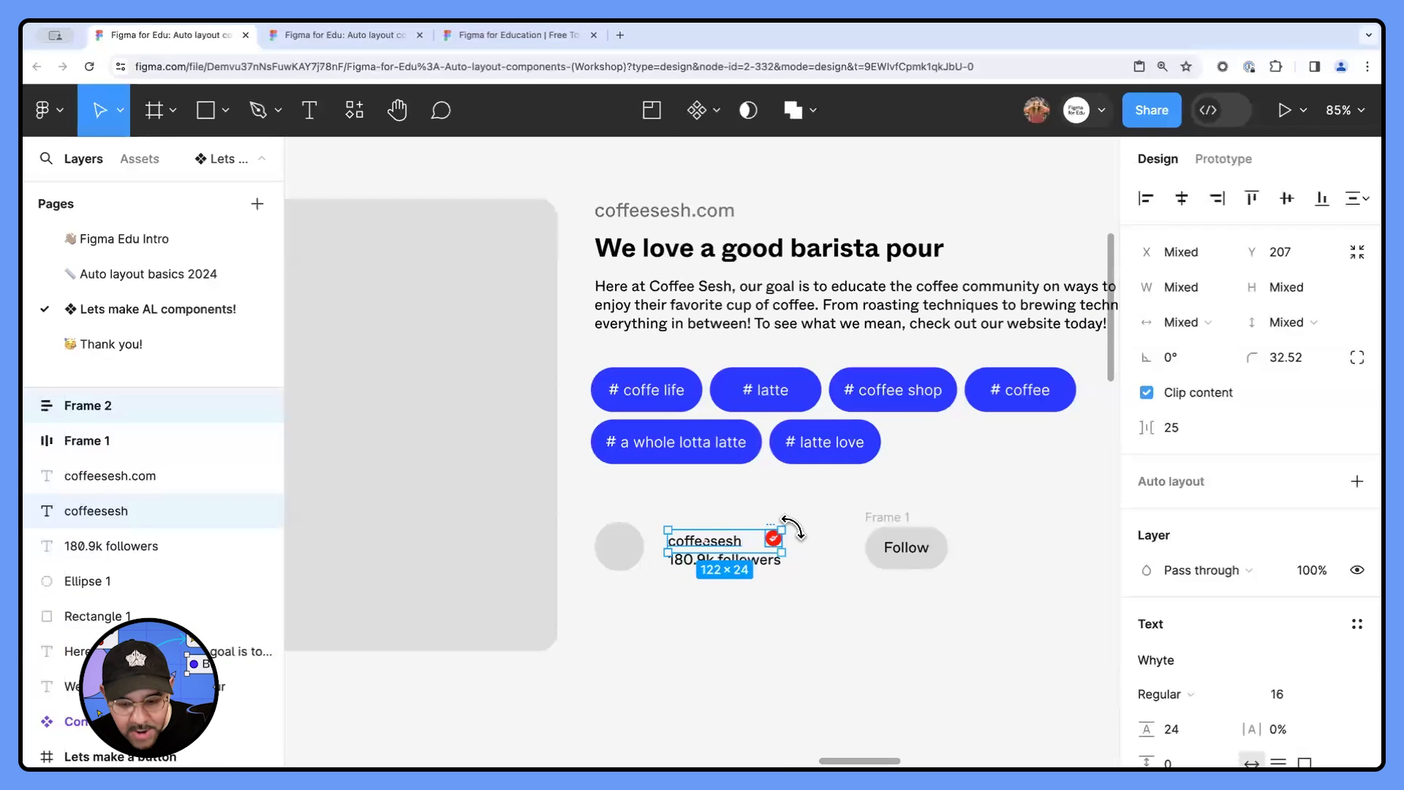
key("shift+a")
left_click_drag(746, 611, 707, 510)
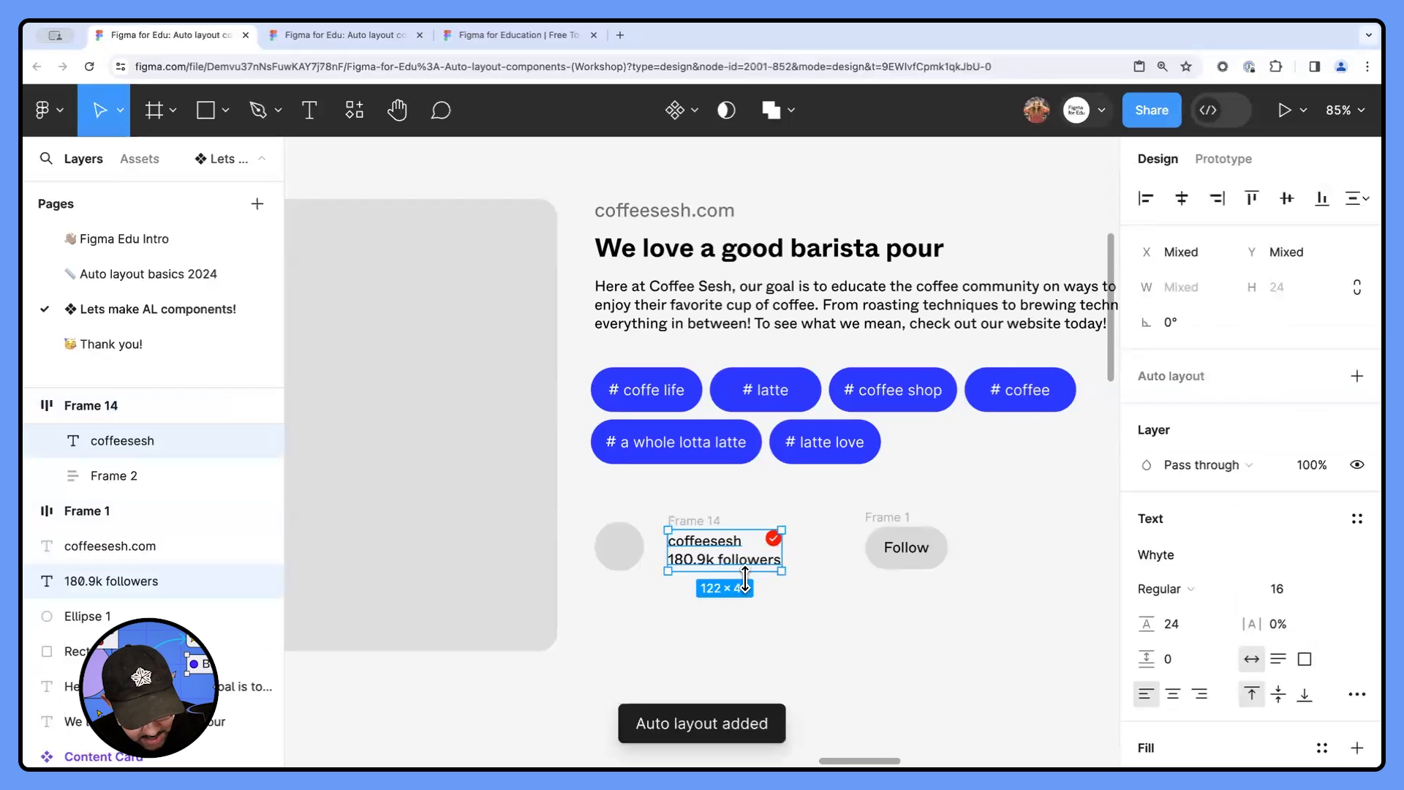
key("shift+a")
- Wrap the avatar circle and the username block in an auto layout, and combine that with the Follow button in an outer auto layout
left_click(590, 627)
left_click_drag(592, 609, 836, 518)
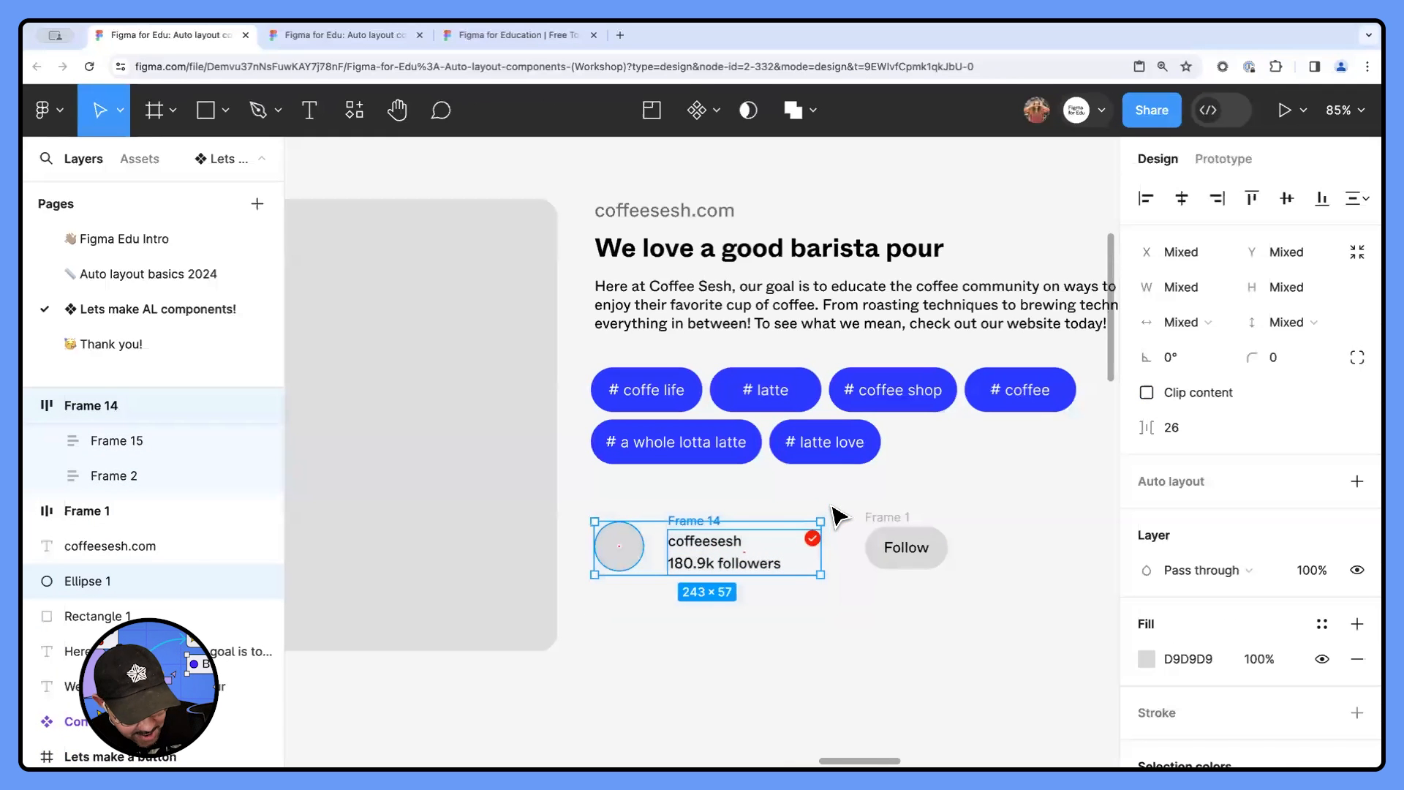
key("shift+a")
left_click_drag(1003, 514, 667, 578)
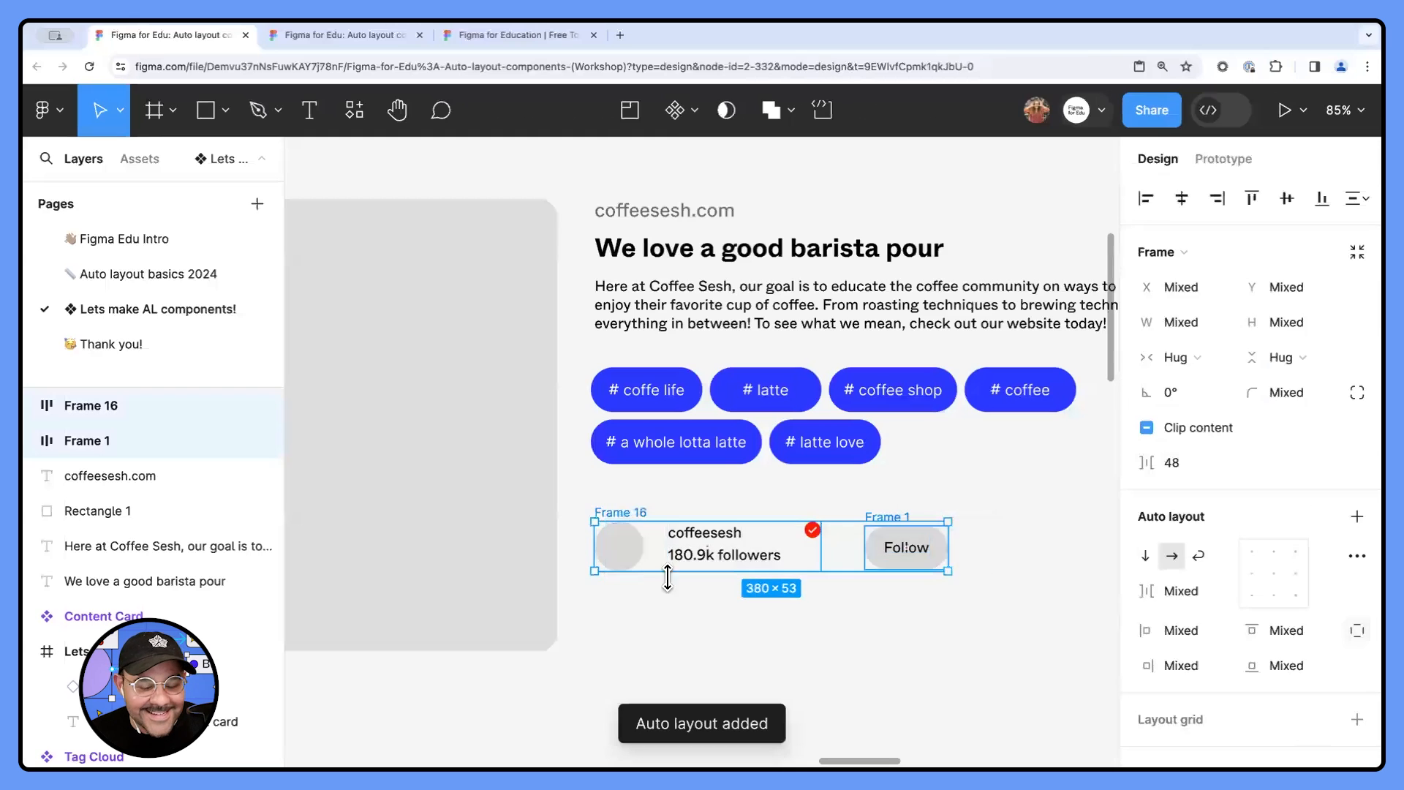
key("shift+a")
left_click(757, 613)
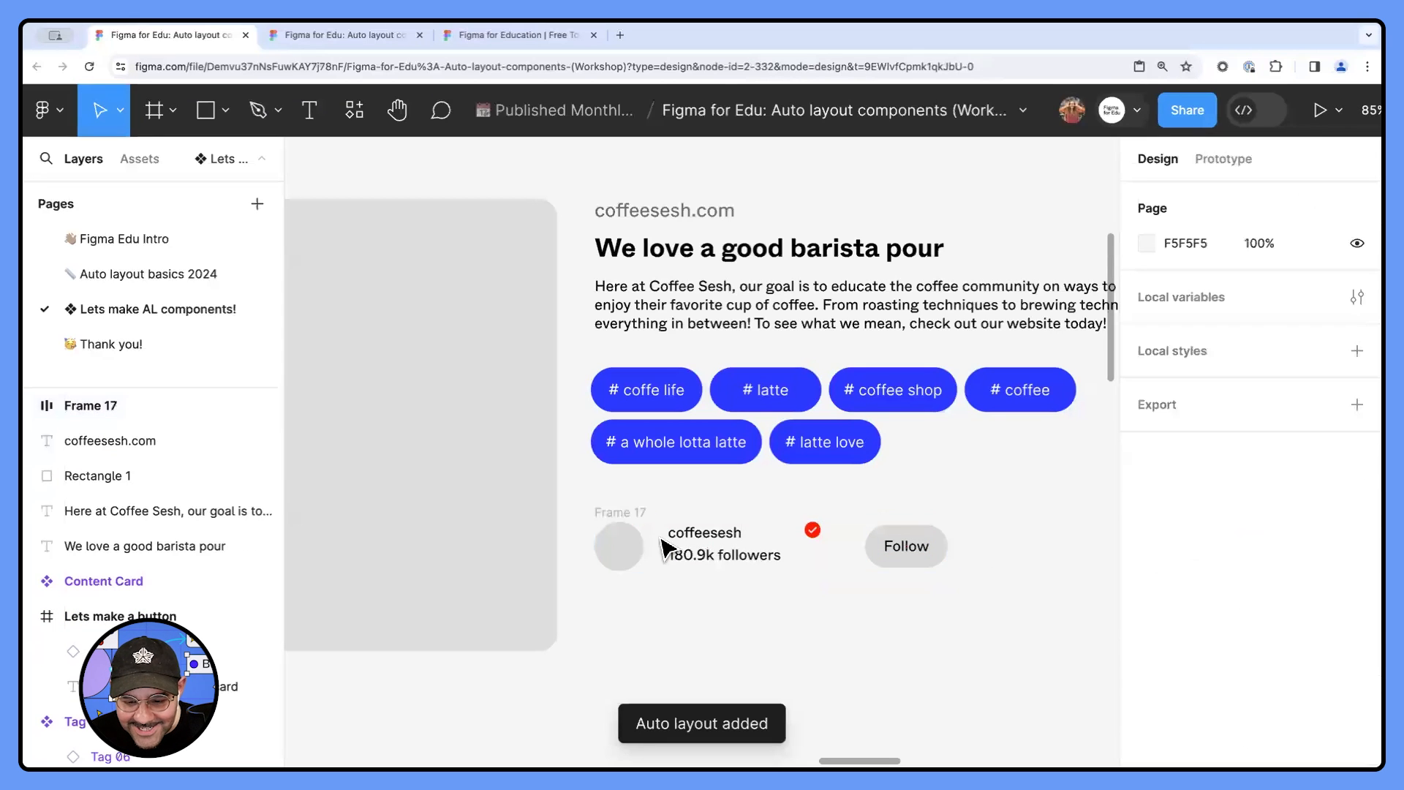
- Widen the profile row frame to about 490 px and set its horizontal gap to Auto
left_click(638, 517)
left_click_drag(949, 549, 1050, 549)
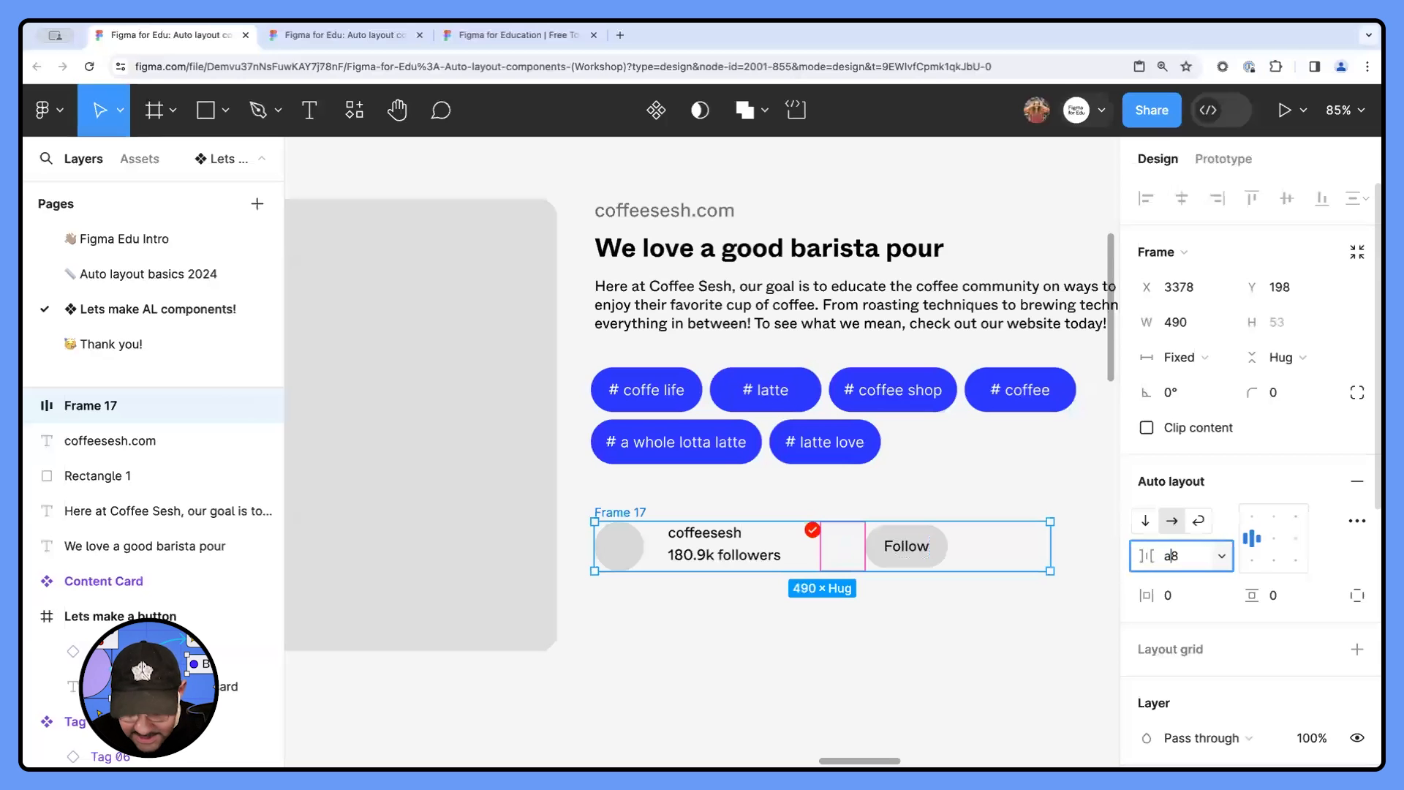
key("Return")
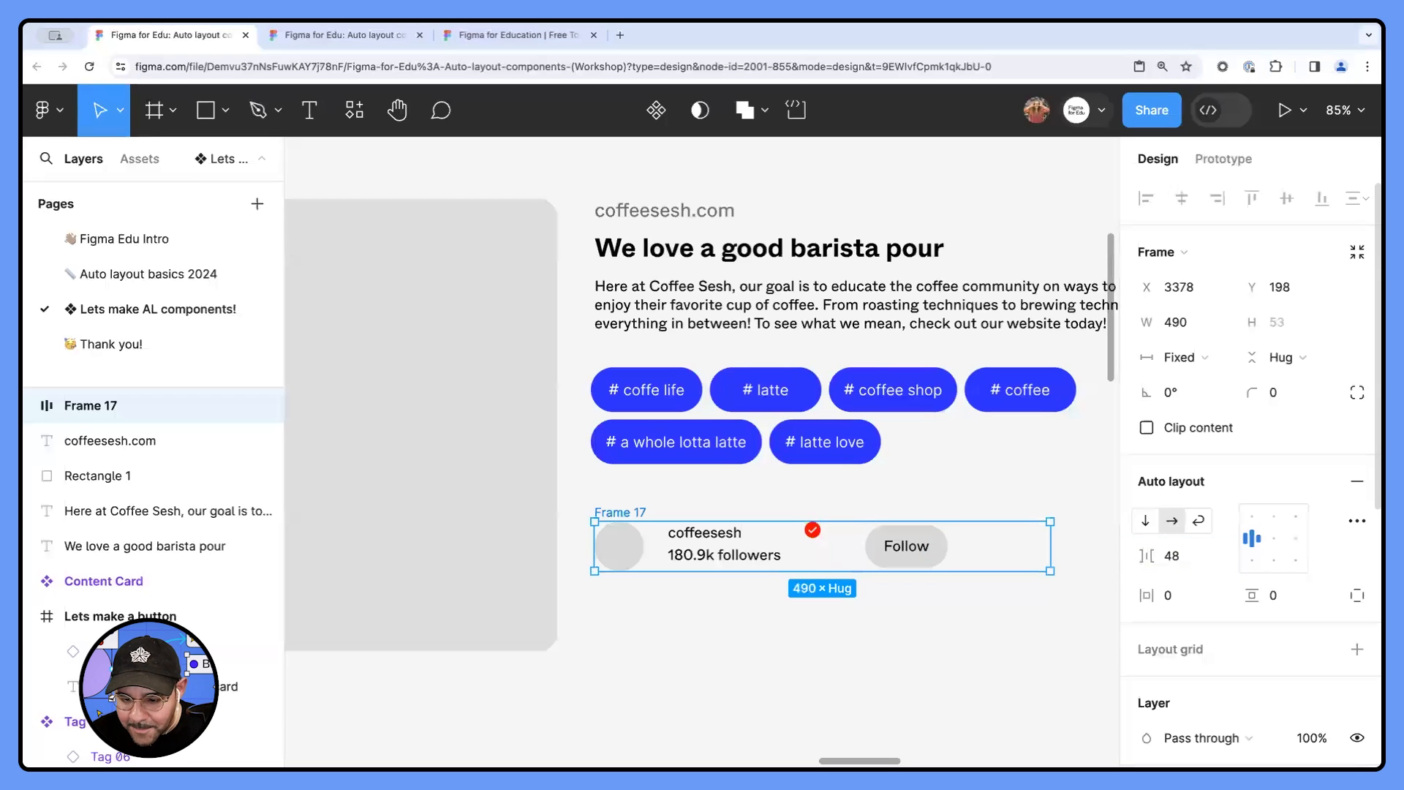
type("auto")
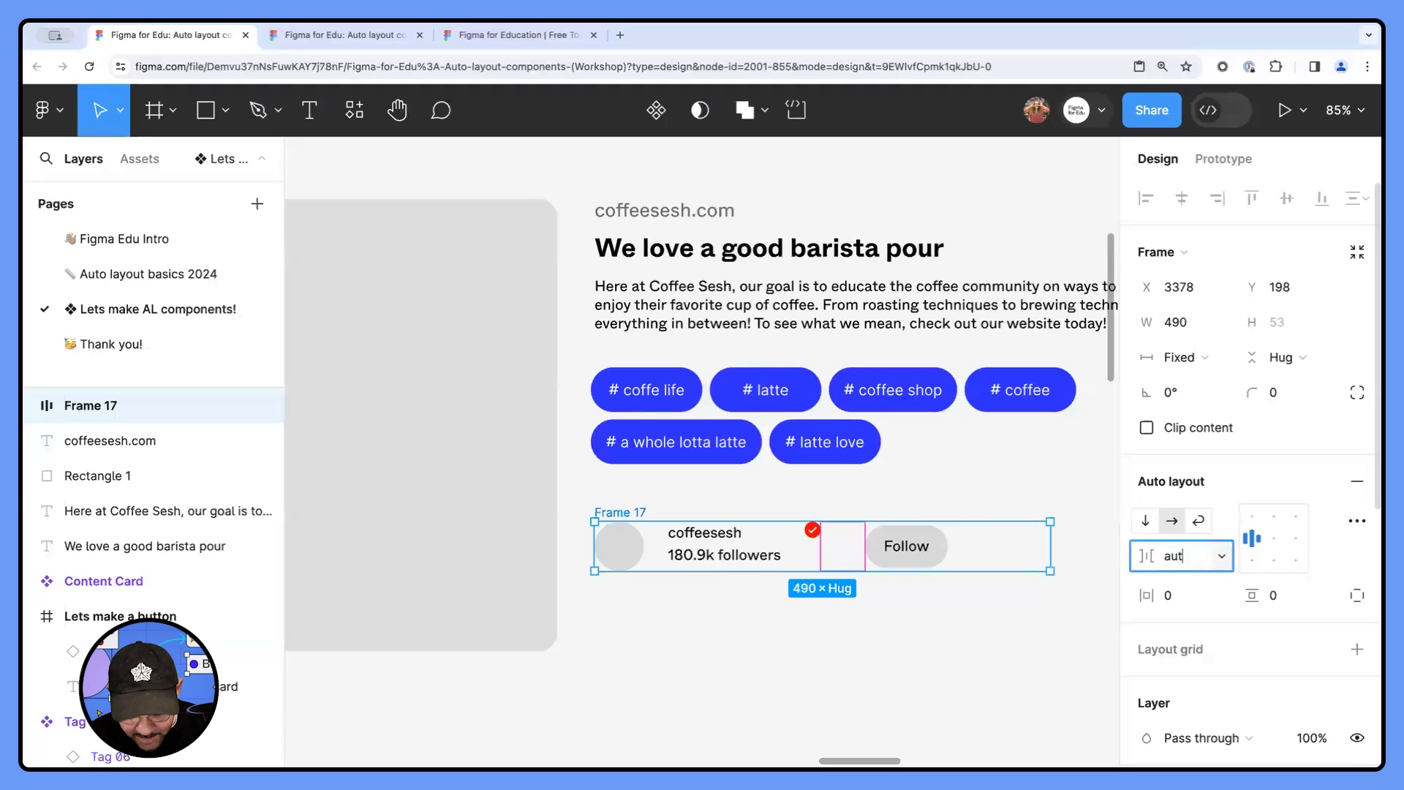
key("Return")
- Move the profile row slightly down below the tag cloud and widen it to about 505 px
scroll(815, 604, "down", 2)
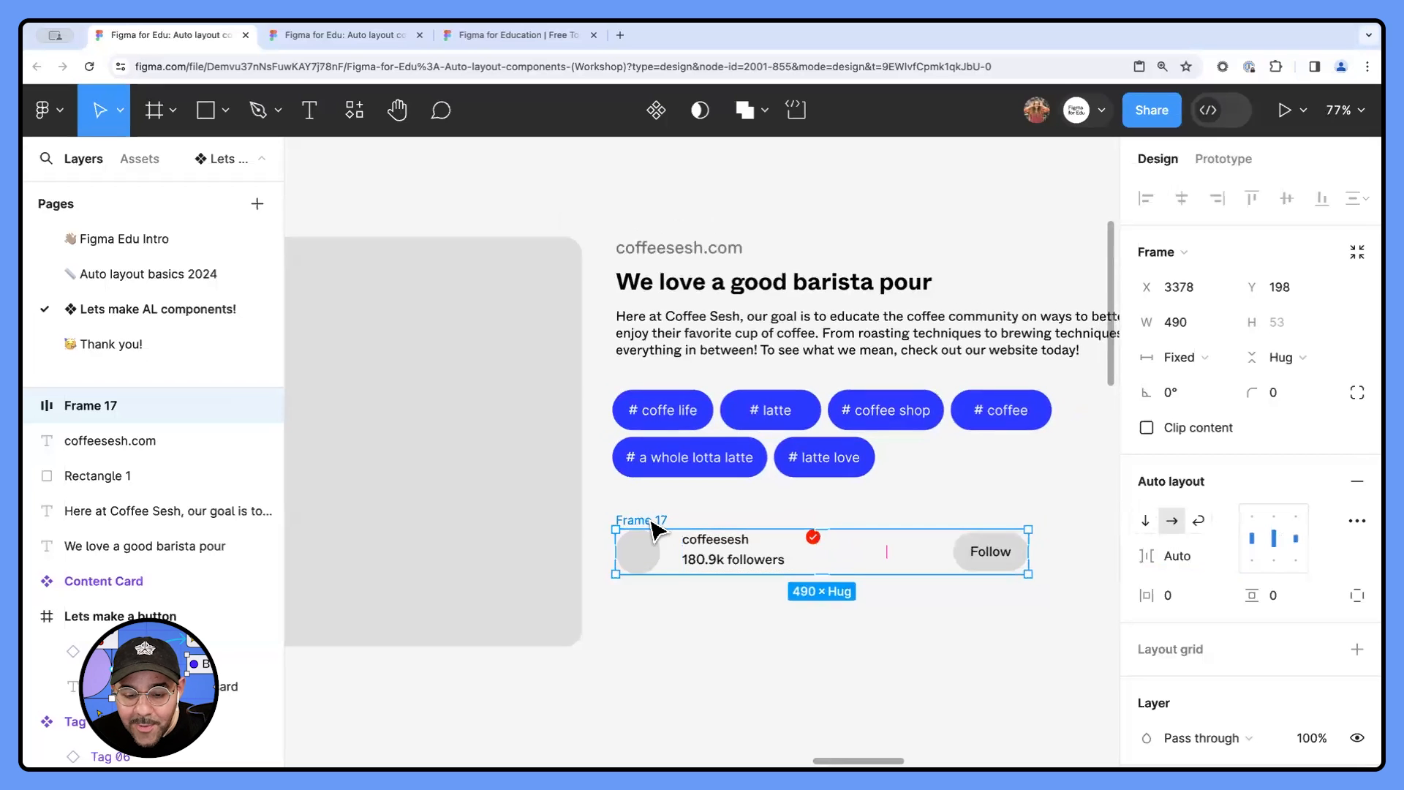
left_click_drag(653, 522, 676, 540)
mouse_move(1030, 569)
left_mouse_down()
mouse_move(1097, 569)
mouse_move(909, 569)
mouse_move(1053, 569)
mouse_move(1041, 570)
left_mouse_up()
left_click(938, 669)
left_click(664, 541)
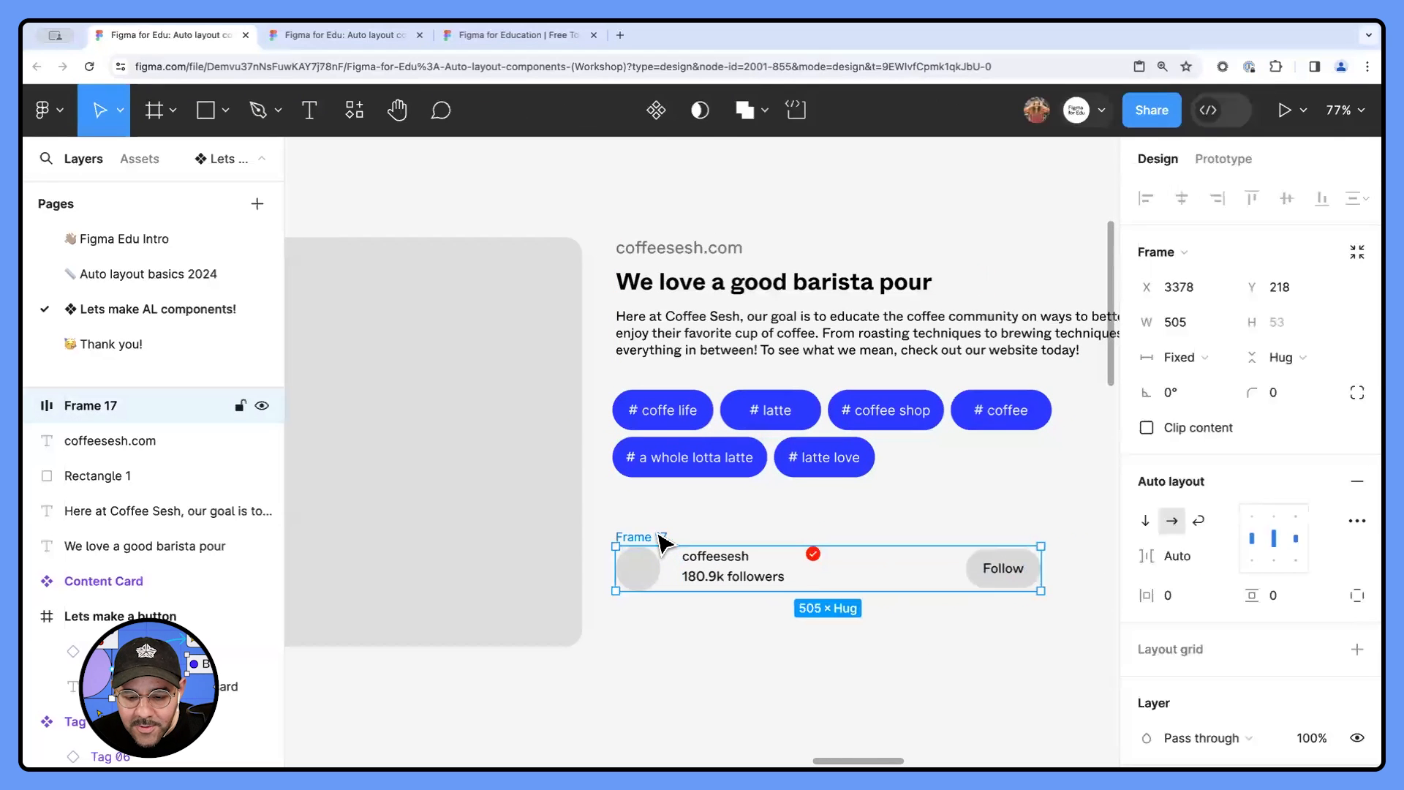
- Wrap the coffeesesh.com line, headline and body copy in a vertical auto layout with a gap of 24
left_click(715, 472)
left_click(695, 253)
left_click(693, 284, "shift")
left_click(693, 316, "shift")
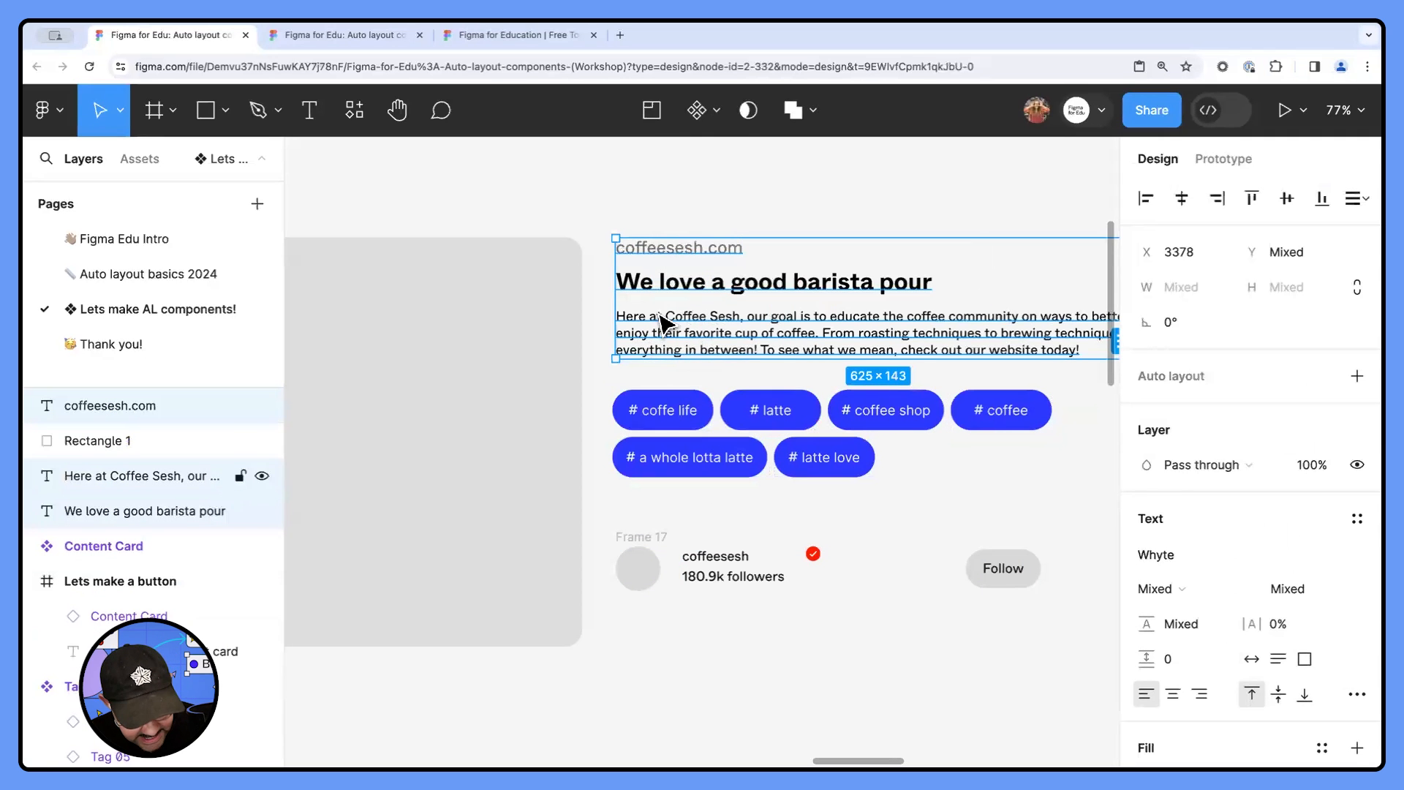
key("shift+a")
type("24")
key("Return")
- Combine the text frame, Tag Cloud instance and profile row in one vertical auto layout
left_click(730, 458)
left_click(699, 555, "shift")
left_click(643, 229)
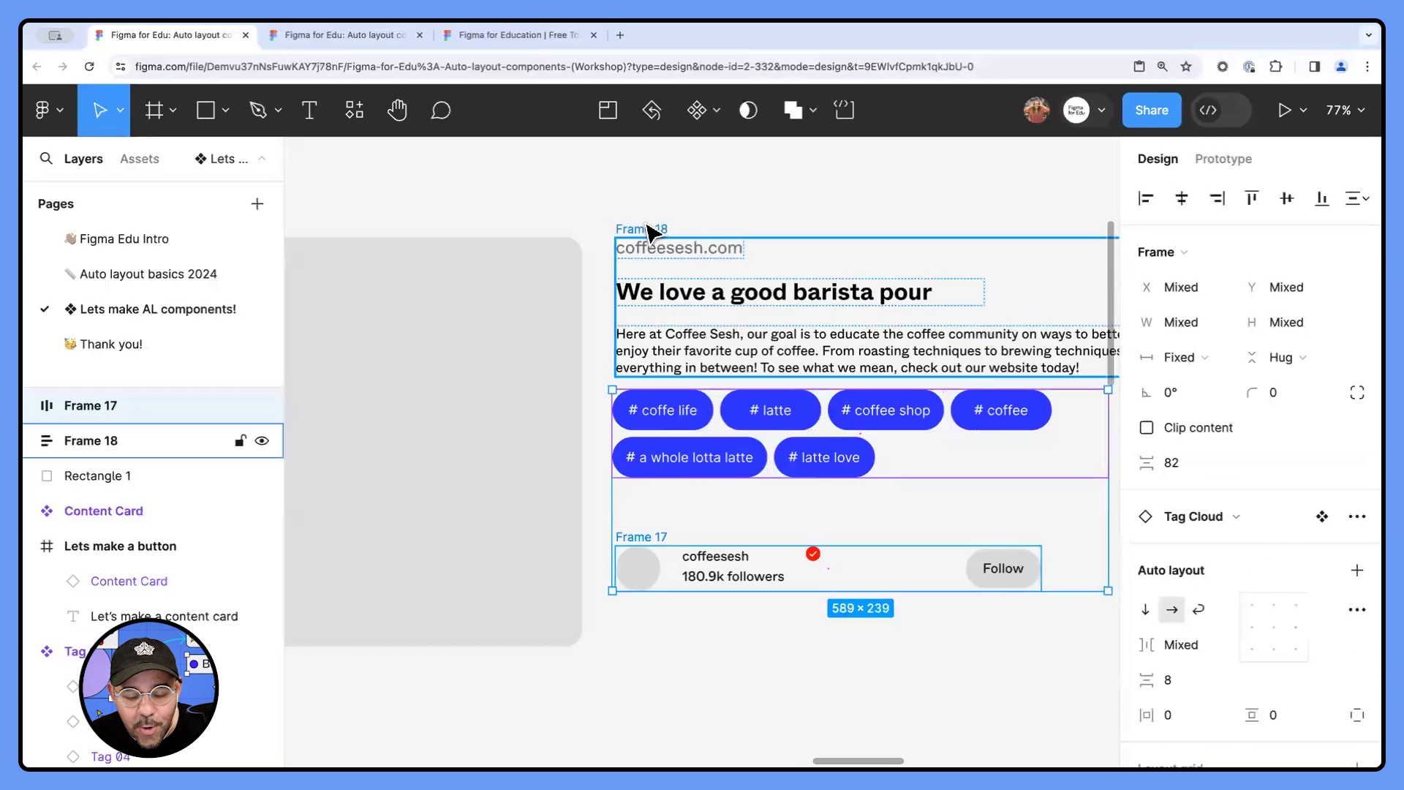
left_click(642, 407, "shift")
left_click(636, 537, "shift")
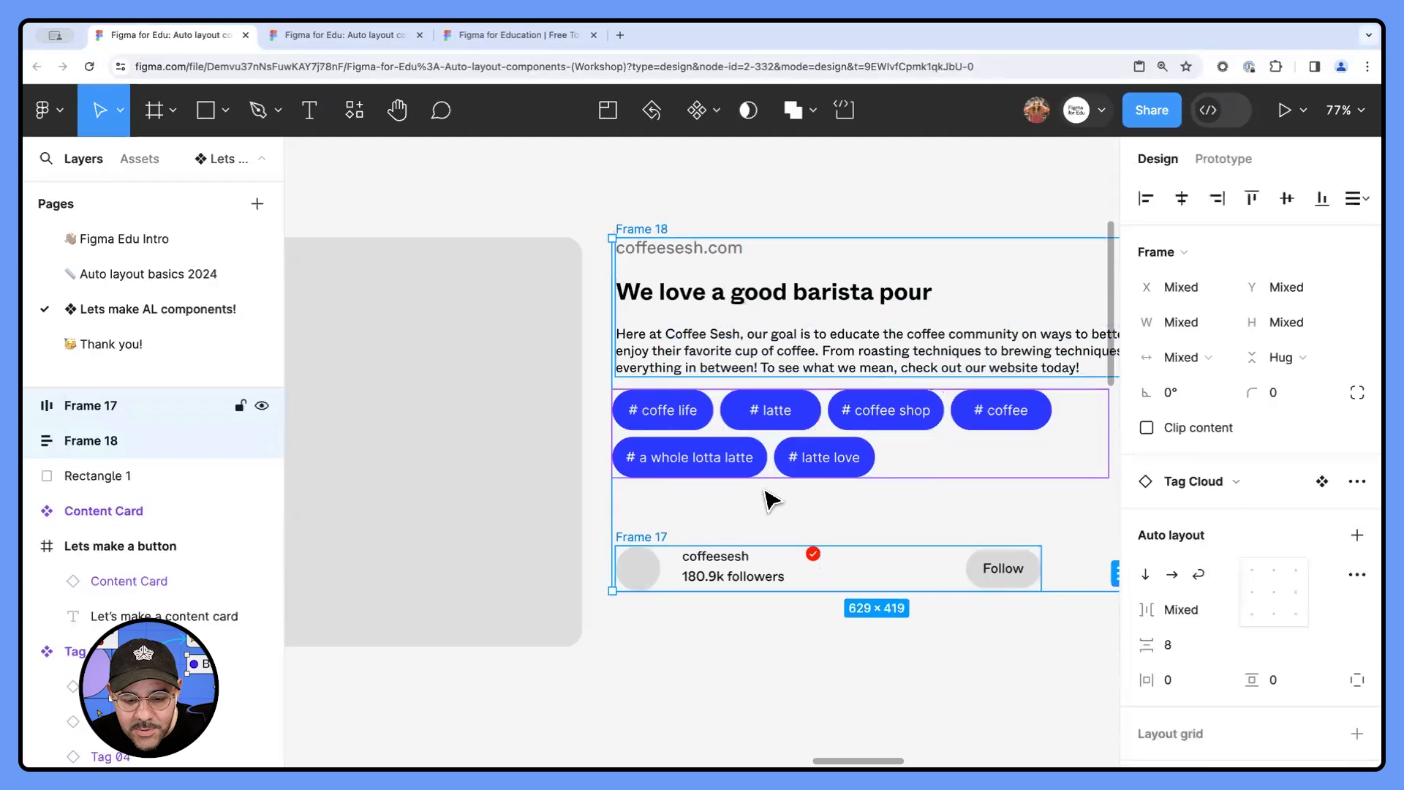
key("shift+a")
left_click_drag(1147, 556, 1050, 547)
left_click(870, 613)
left_click_drag(841, 613, 676, 606)
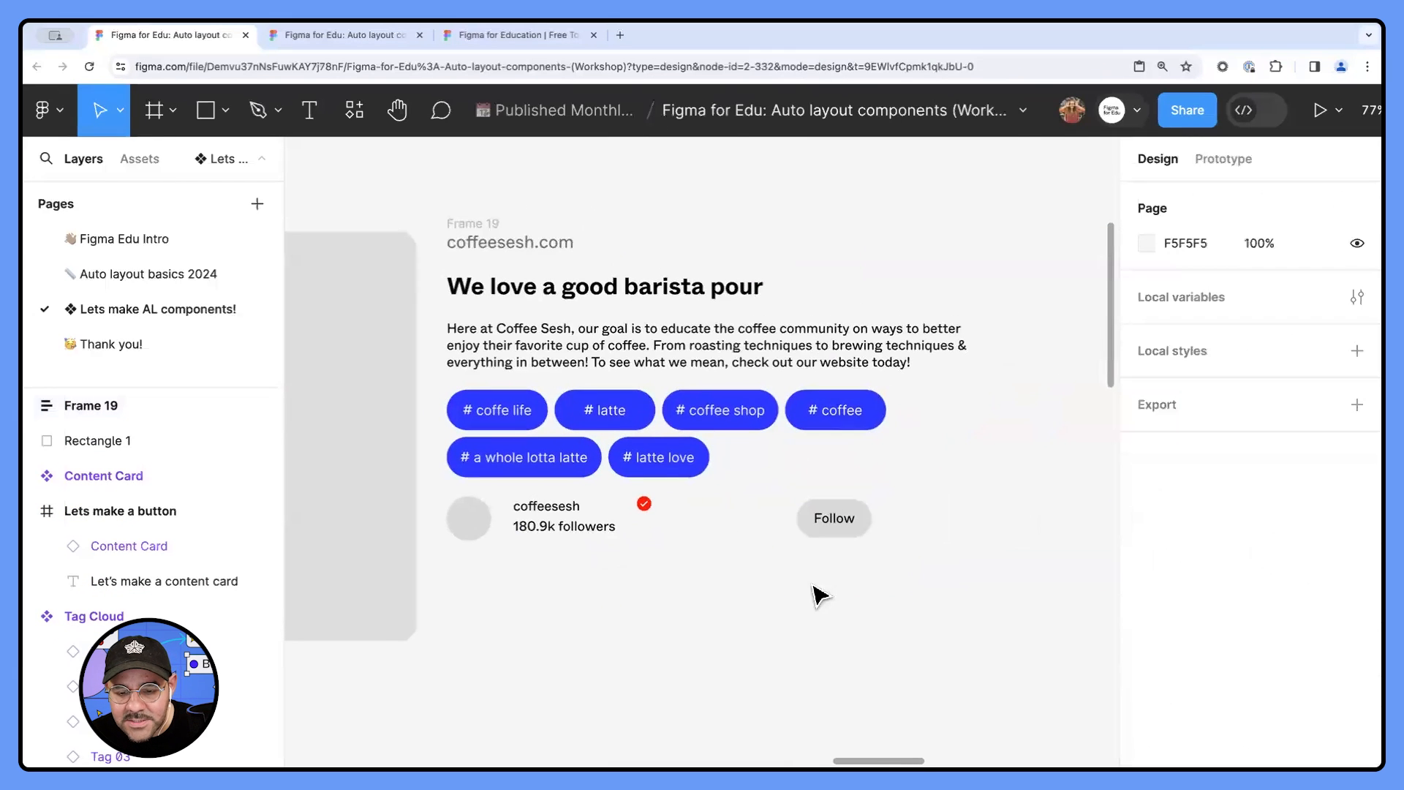
- Combine the large grey image rectangle and the content column in a horizontal auto layout
left_click(497, 267)
left_click(475, 224)
scroll(756, 273, "down", 5)
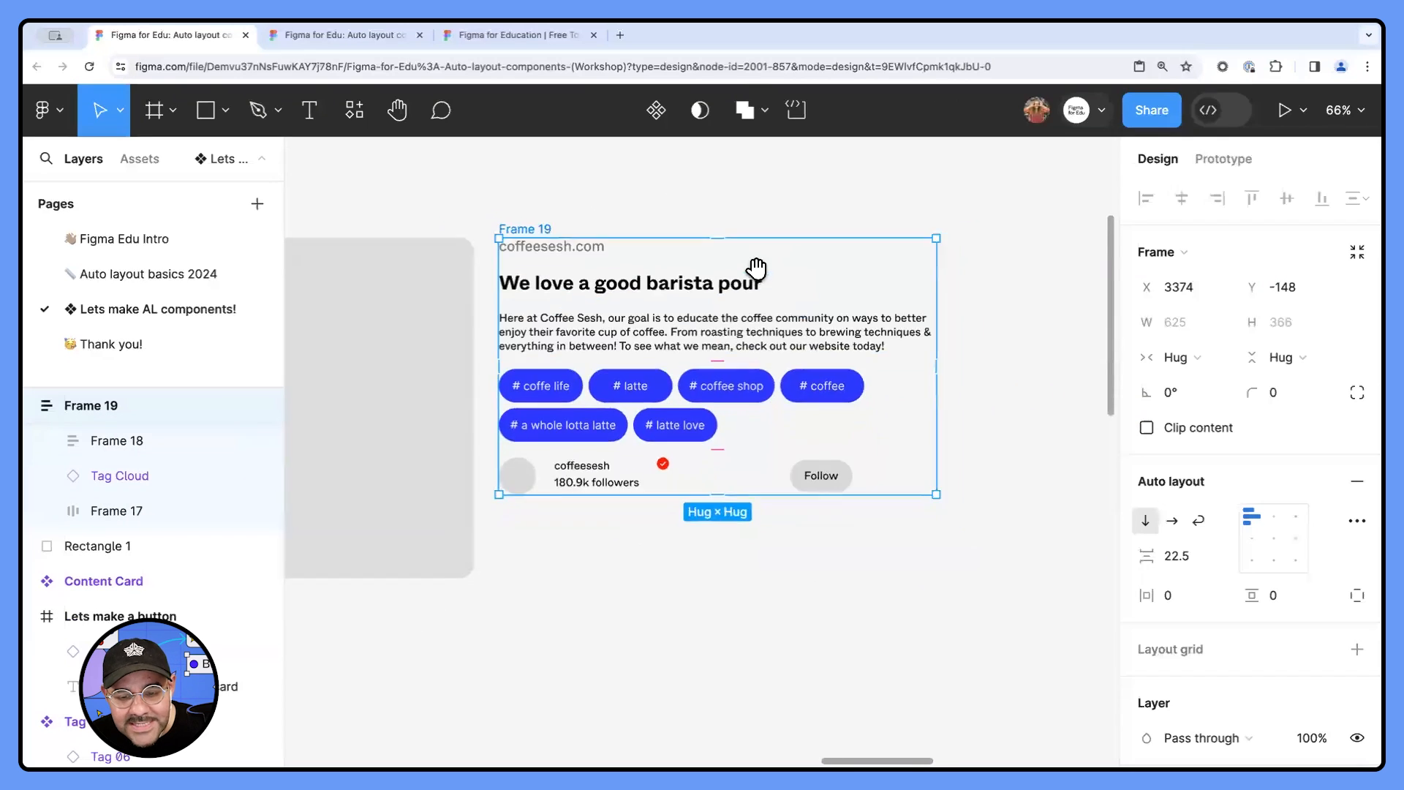
left_click(553, 324, "shift")
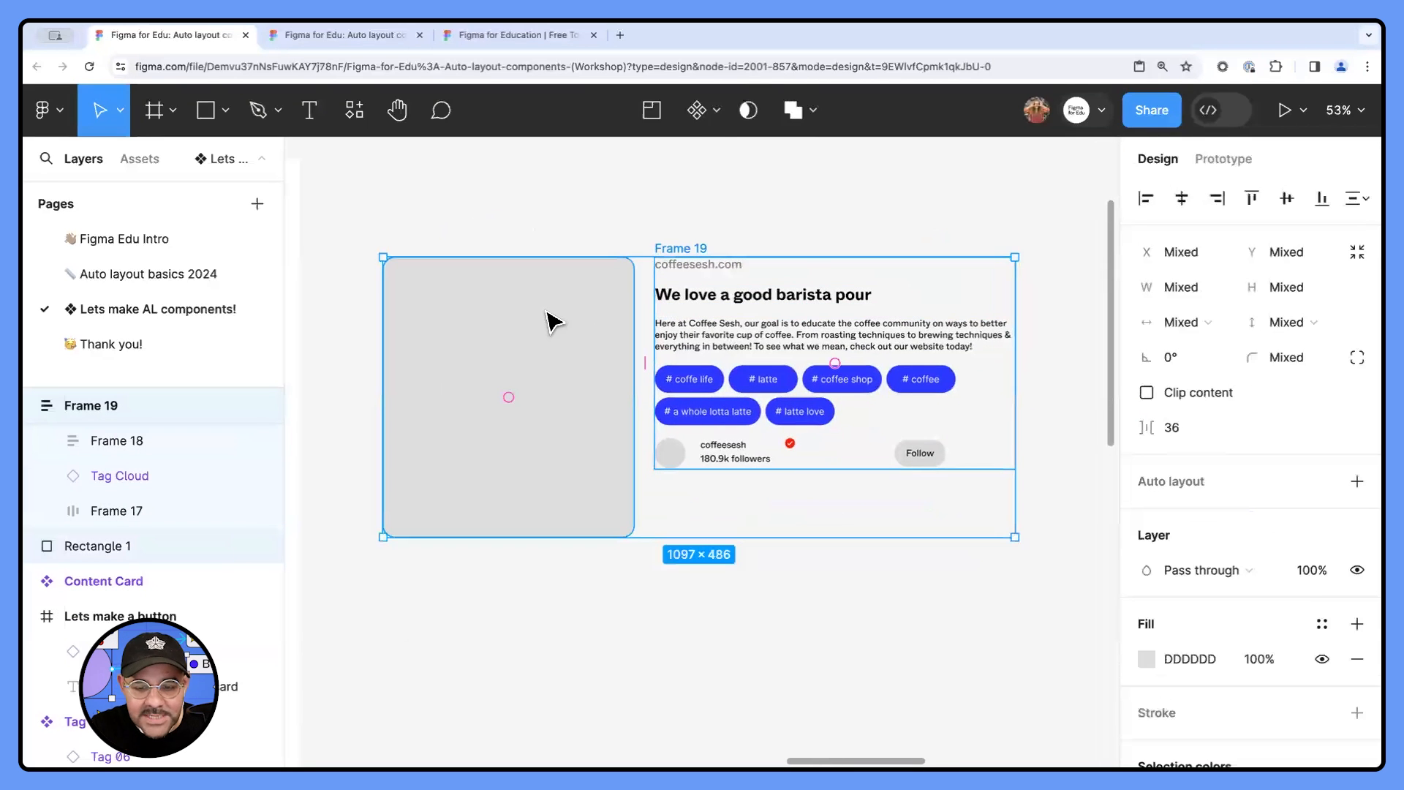
key("shift+a")
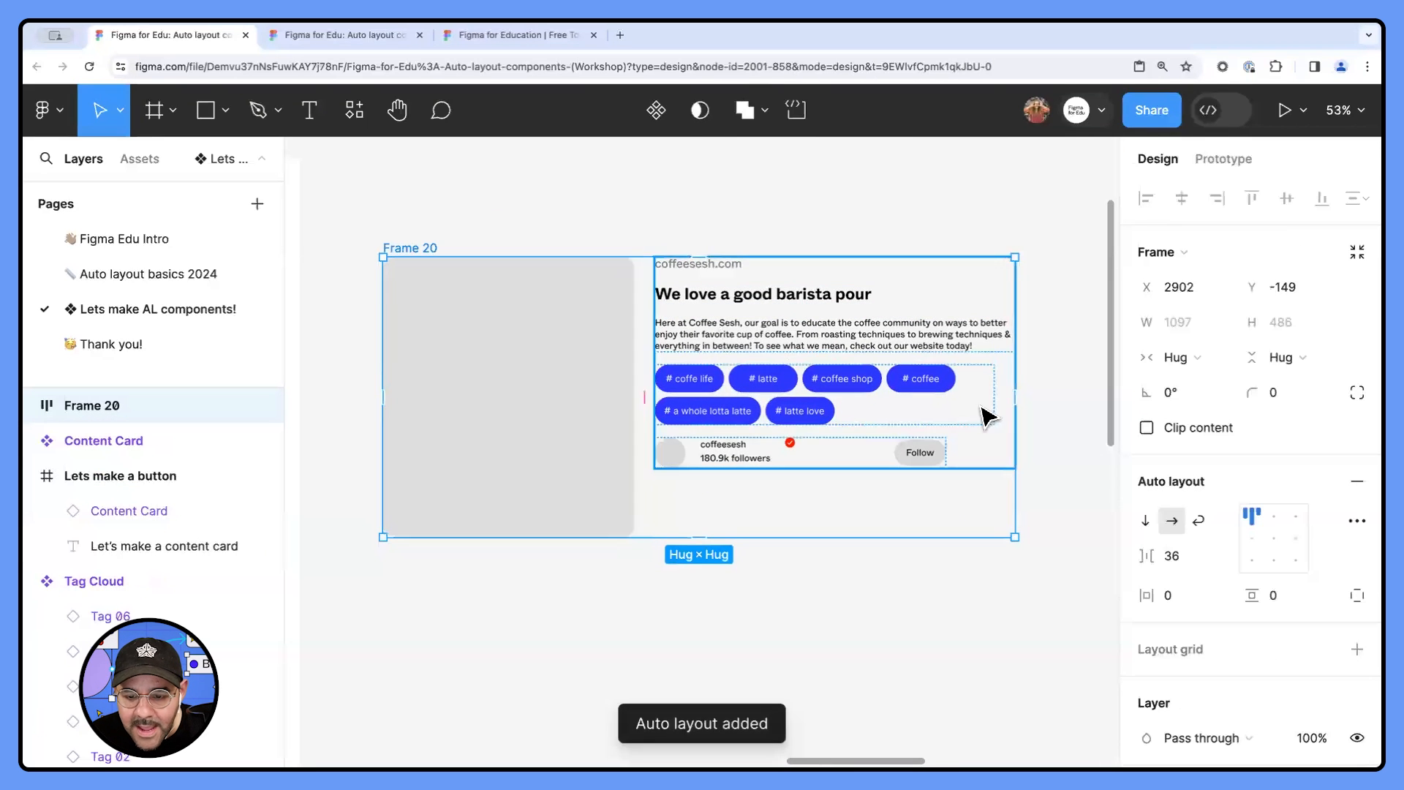
- Give the new outer card frame a white FFFFFF fill and set its horizontal and vertical padding to 32
scroll(1179, 559, "down", 5)
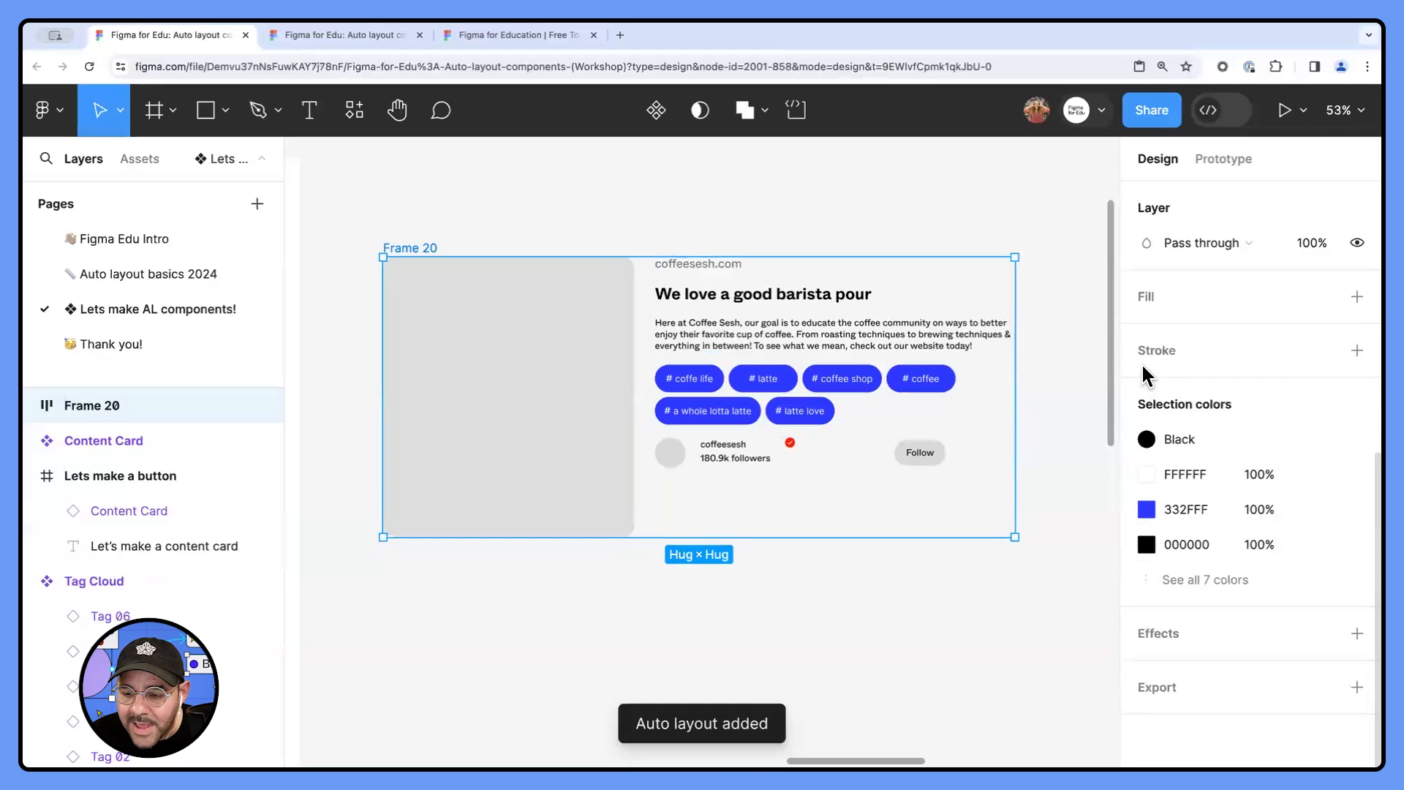
left_click(1145, 298)
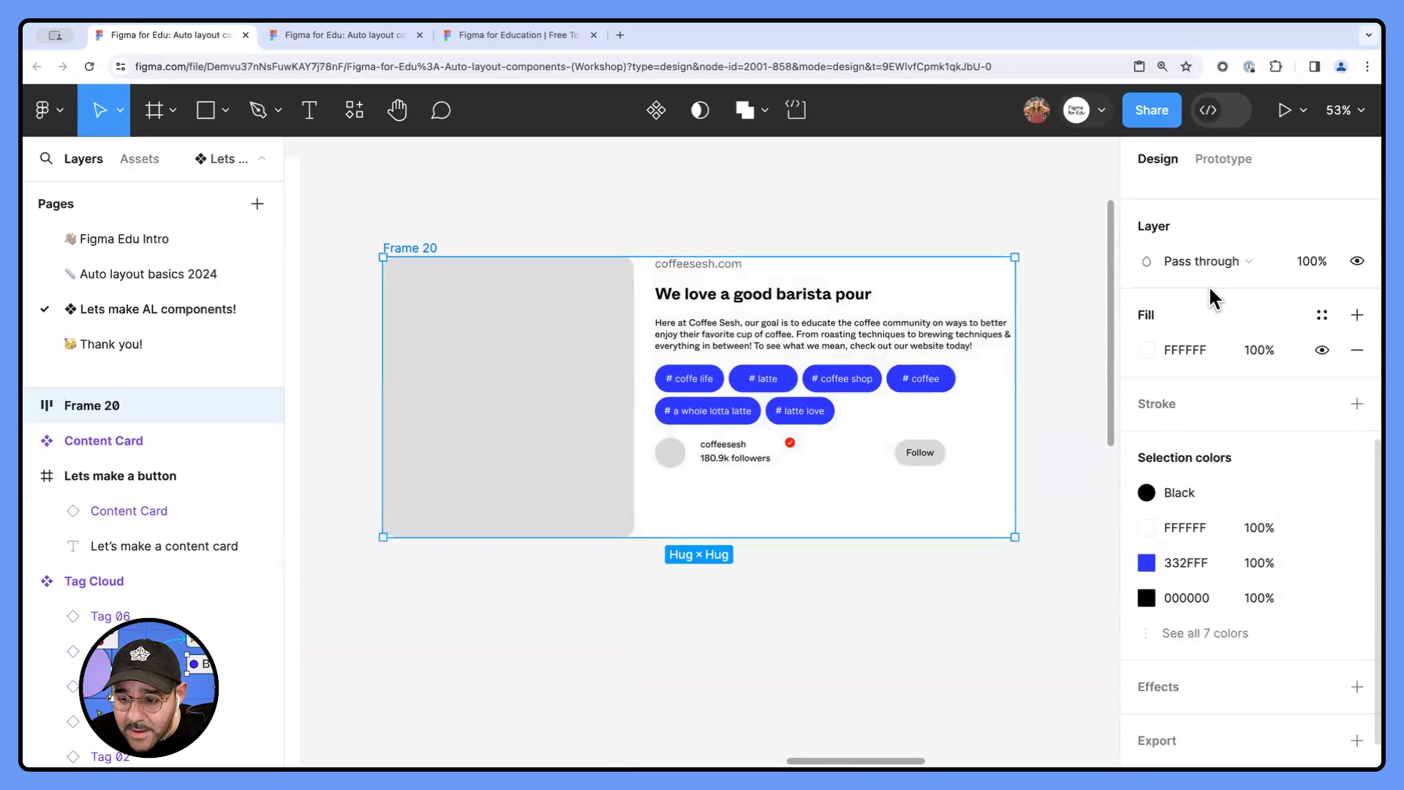
scroll(1218, 336, "up", 5)
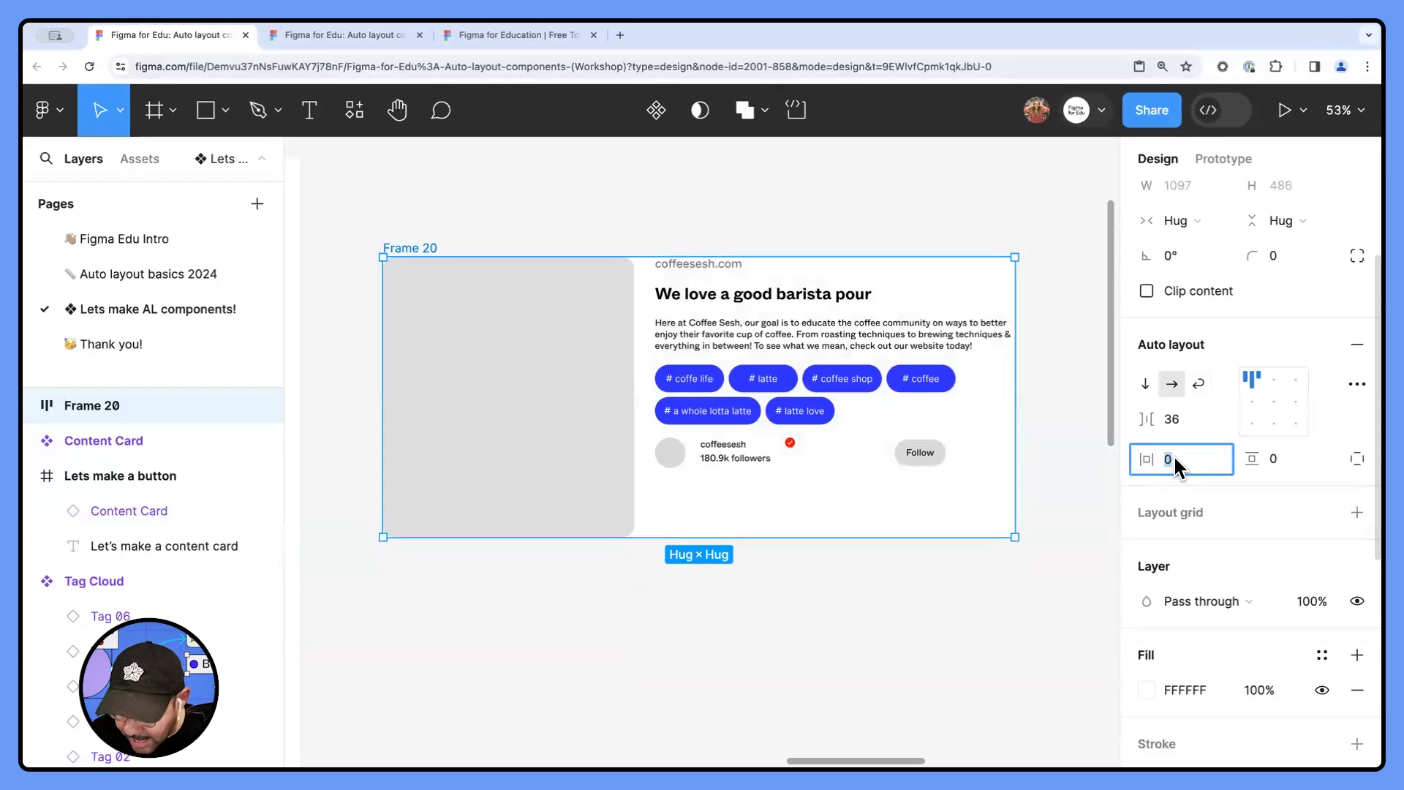
type("32")
key("Tab")
type("32")
key("Return")
left_click(856, 233)
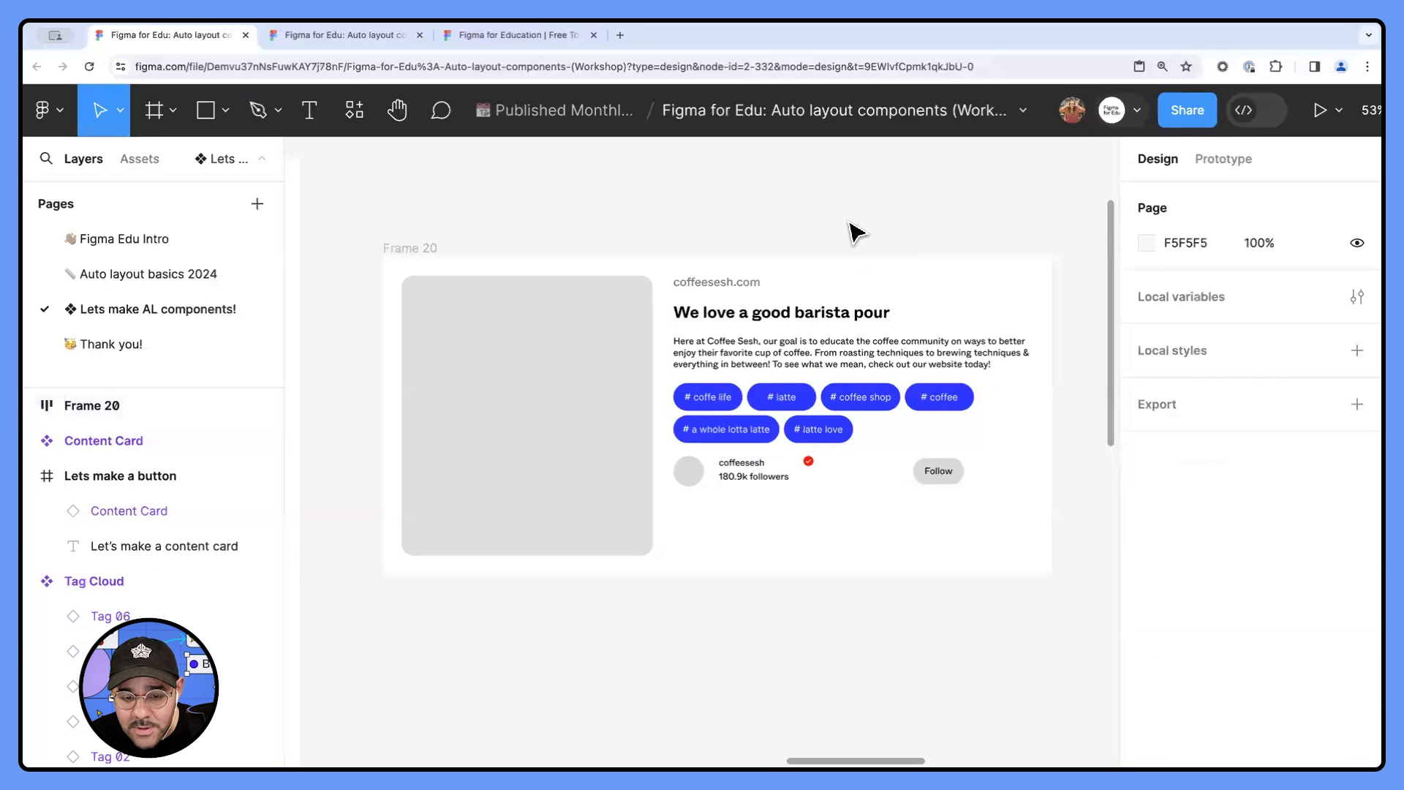
left_click_drag(855, 232, 837, 265)
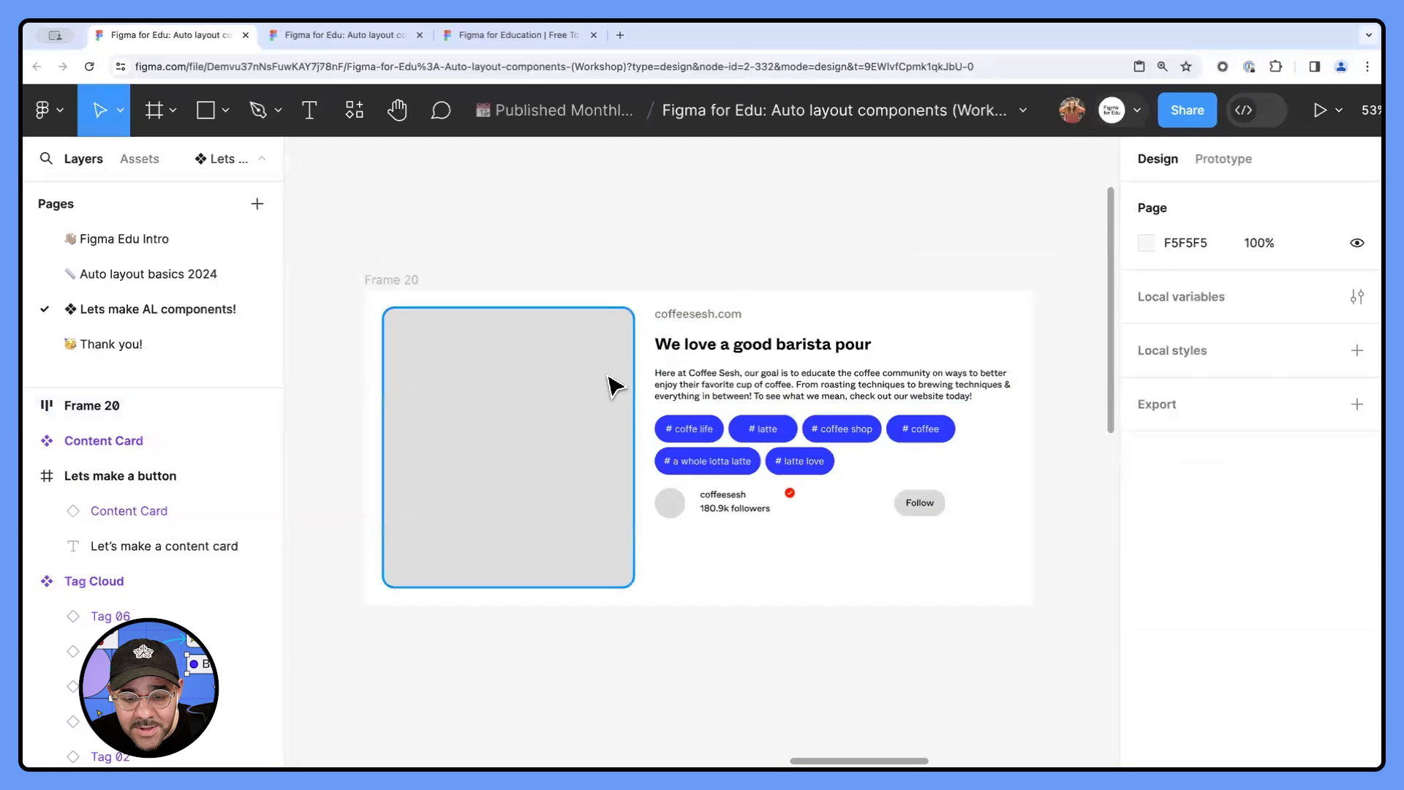
- Add a minimum width of 480 to the grey image rectangle in the card
left_click(820, 424)
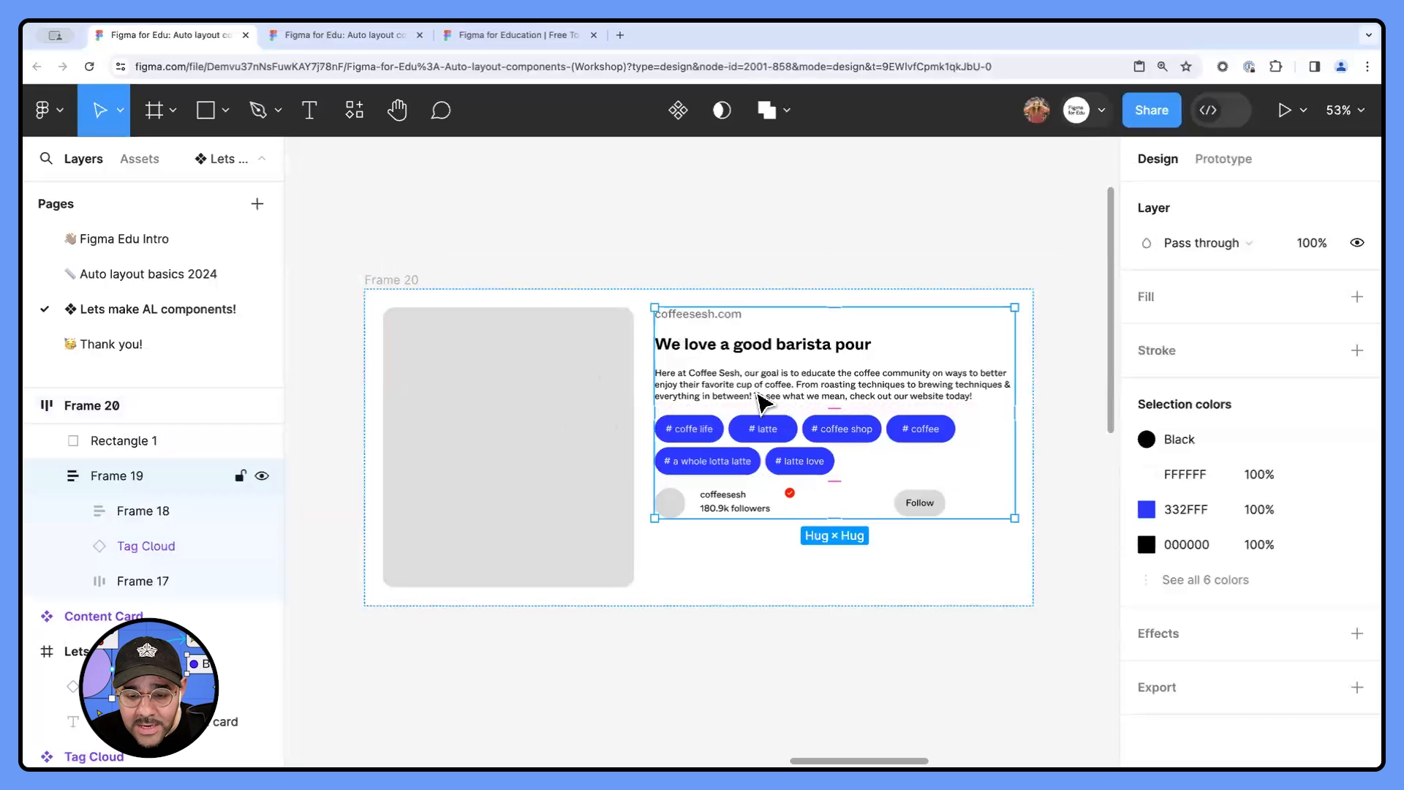
left_click(410, 281)
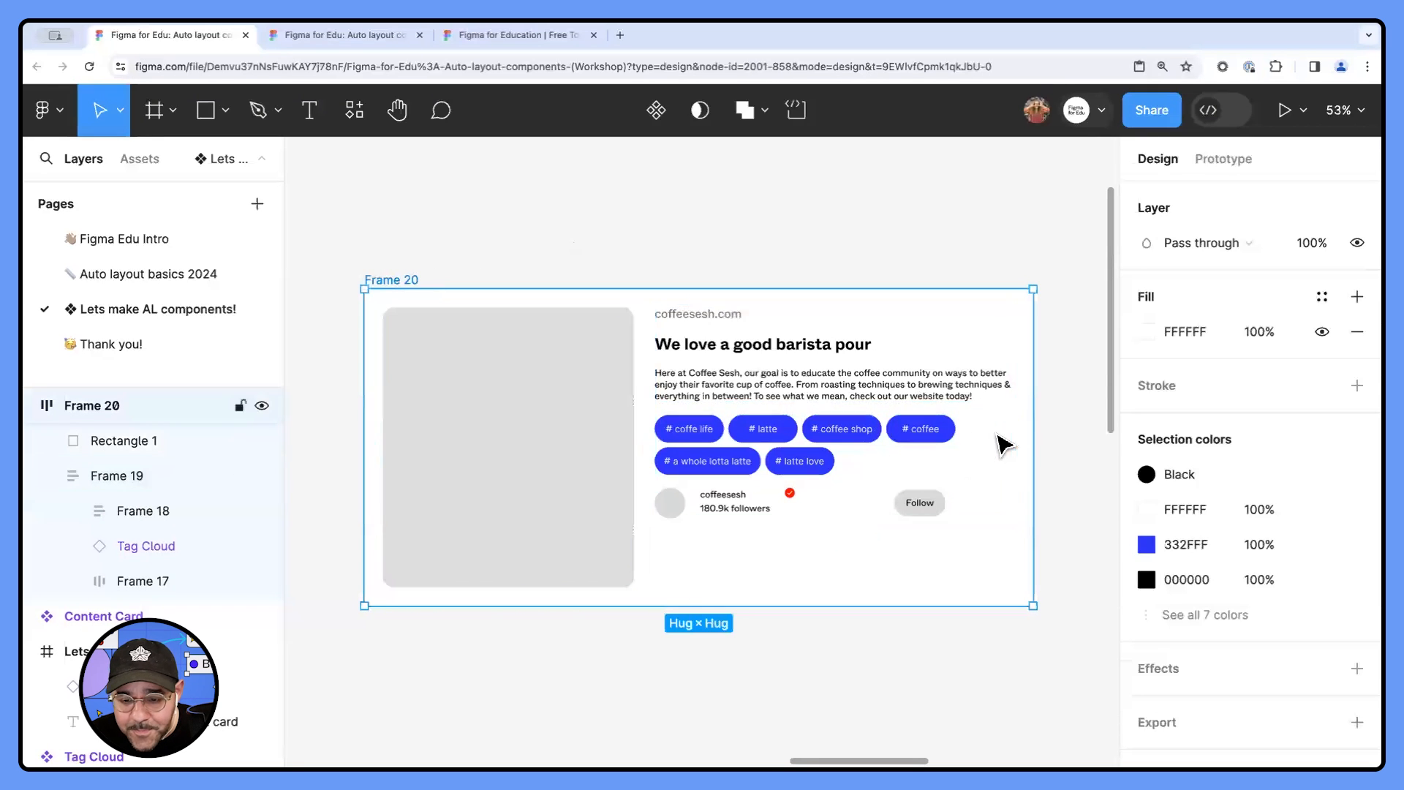
left_click(584, 418)
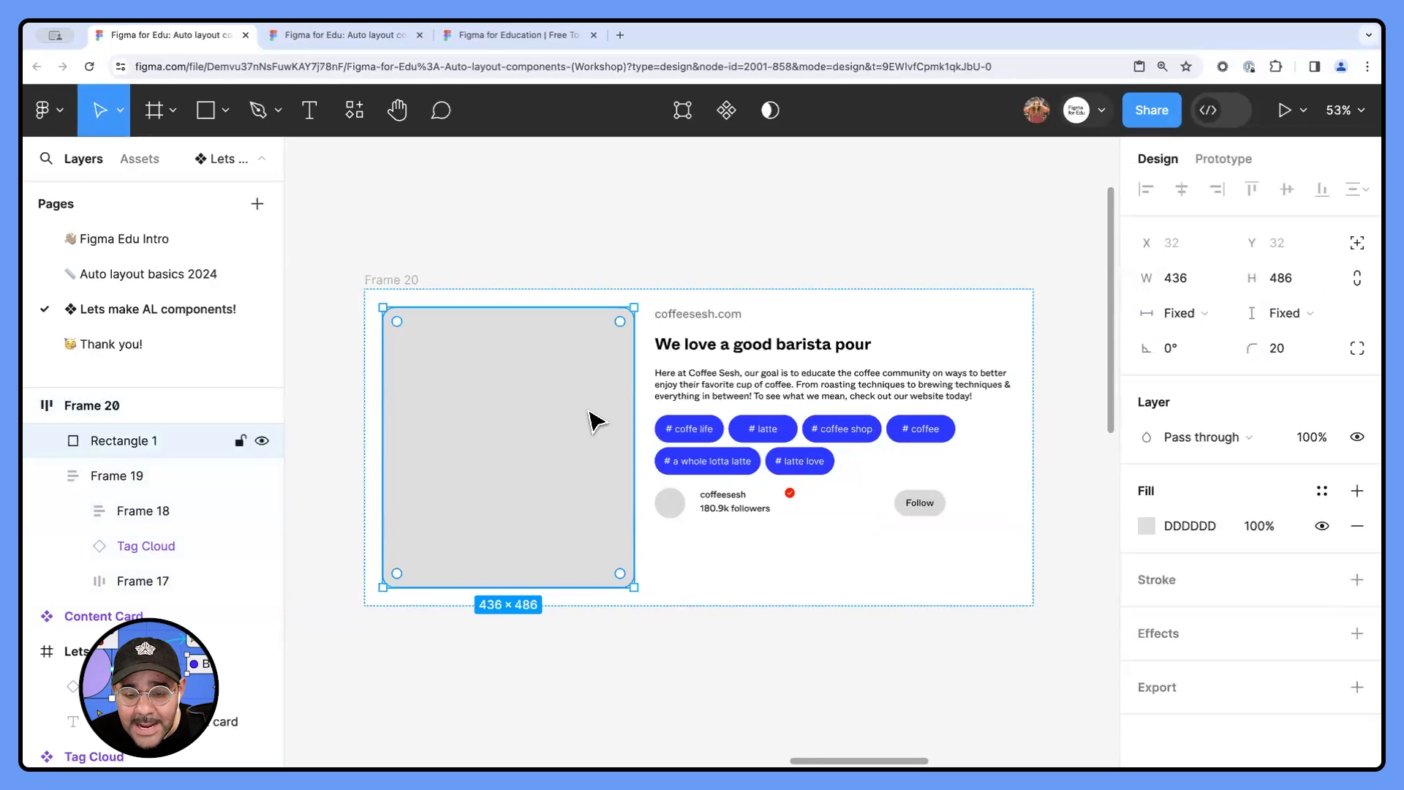
left_click(1221, 279)
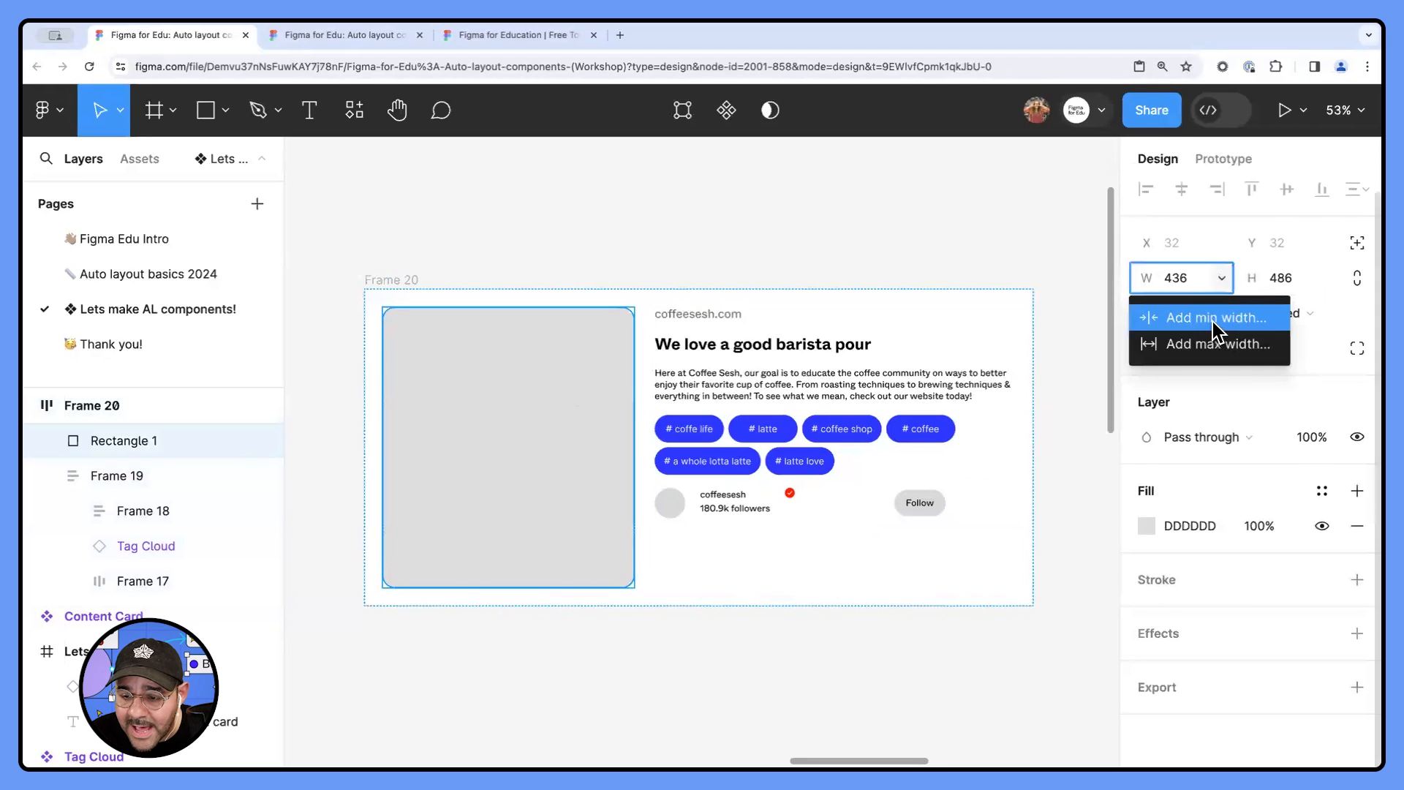
left_click(1213, 318)
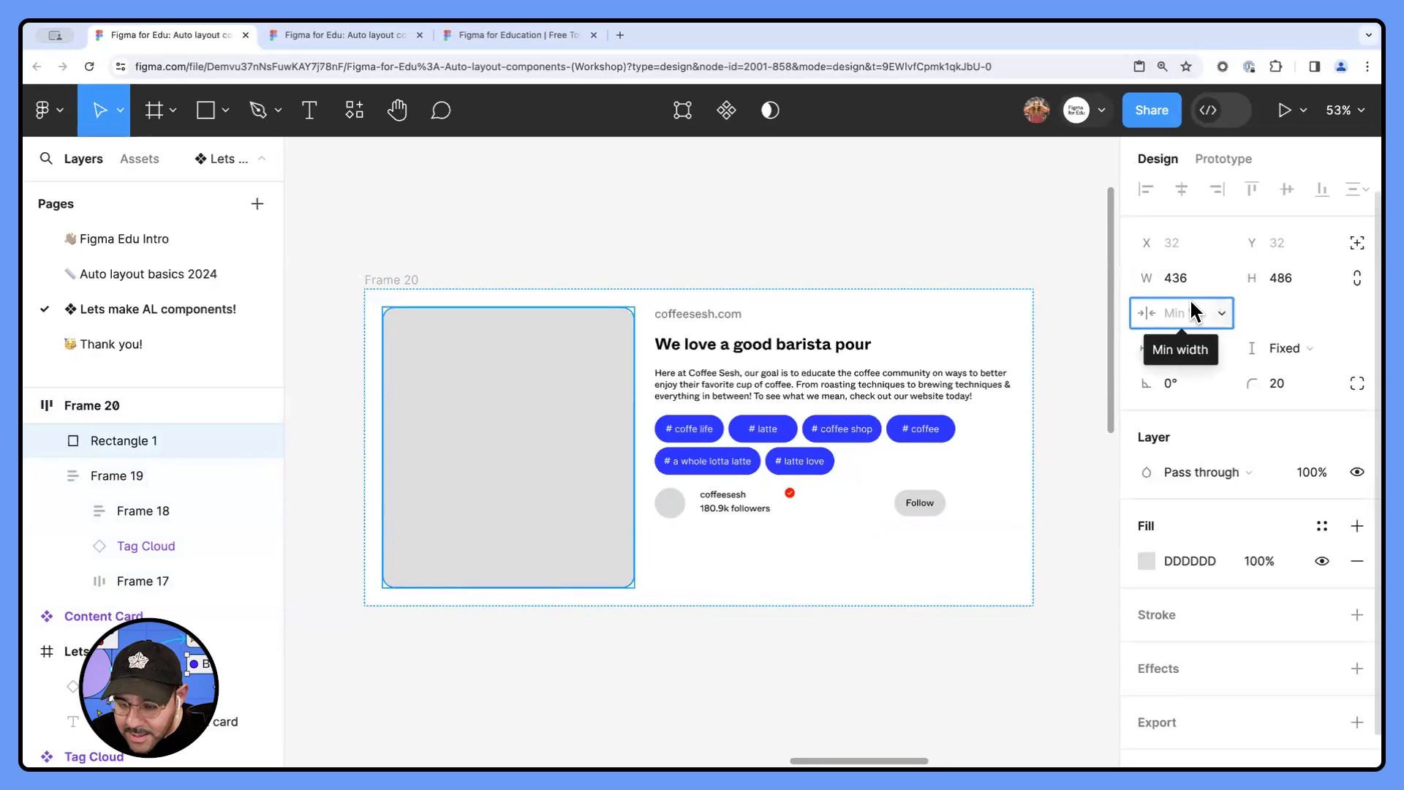
type("480")
key("Return")
- Add a minimum width of 480 to the content column beside the image rectangle
left_click(846, 376)
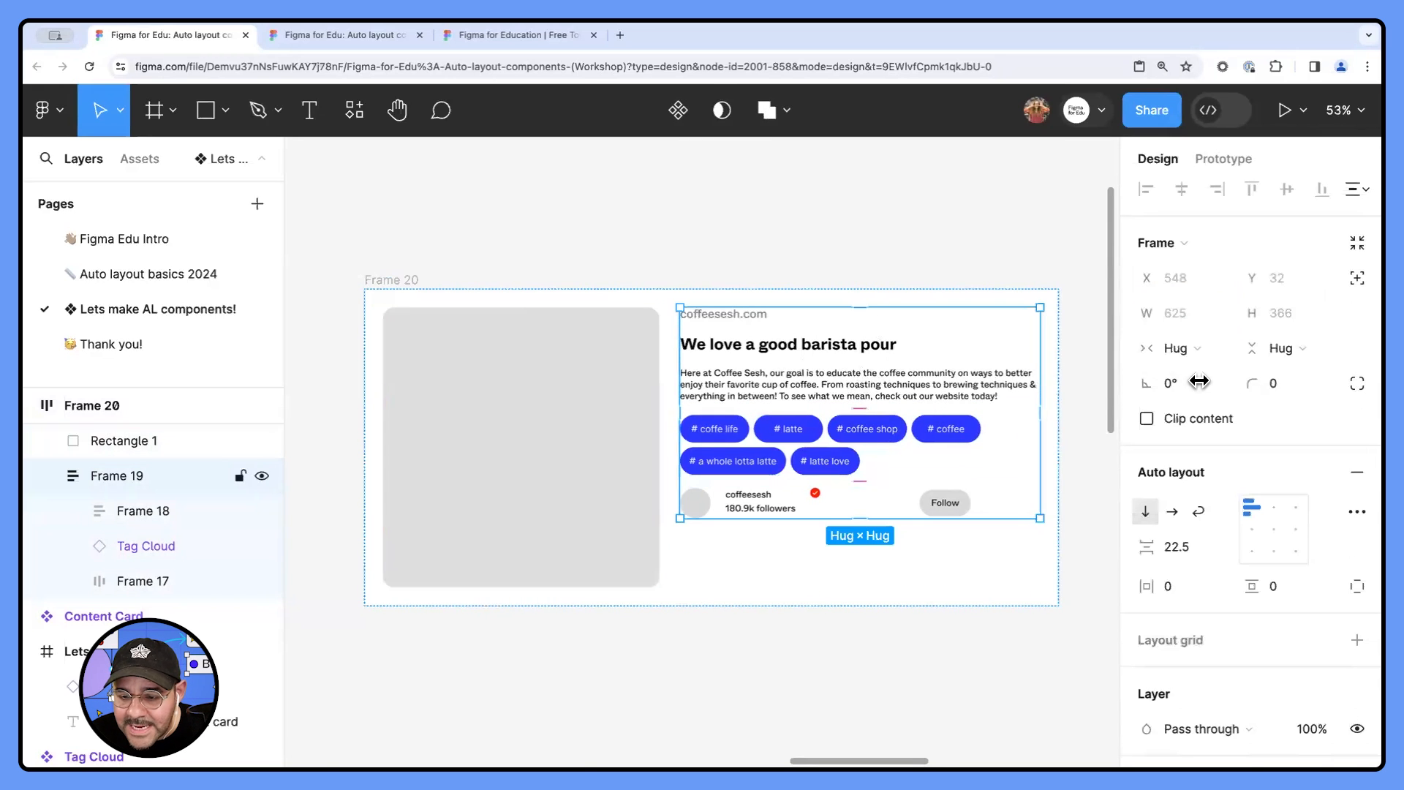
left_click(1211, 350)
left_click(1211, 349)
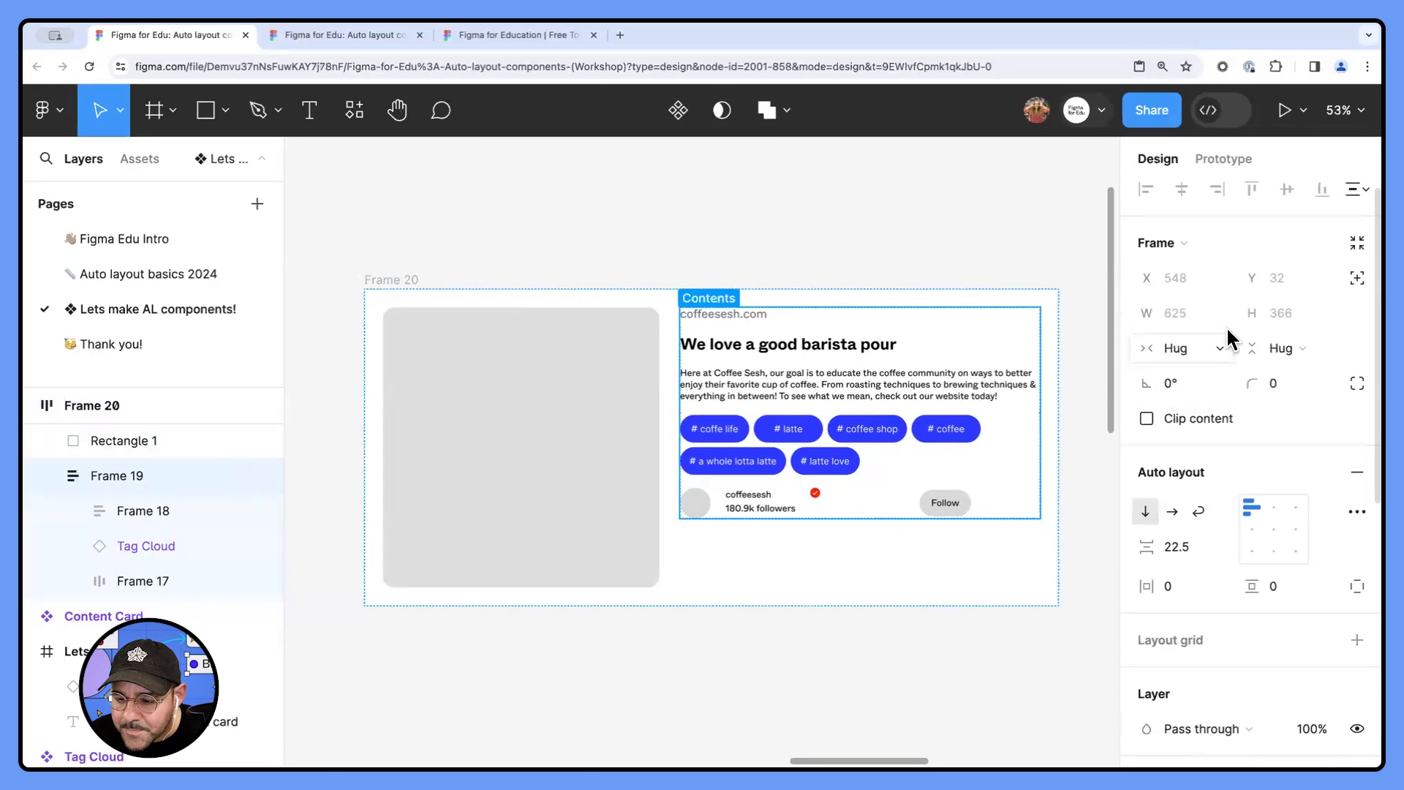
left_click(1222, 313)
left_click(1218, 355)
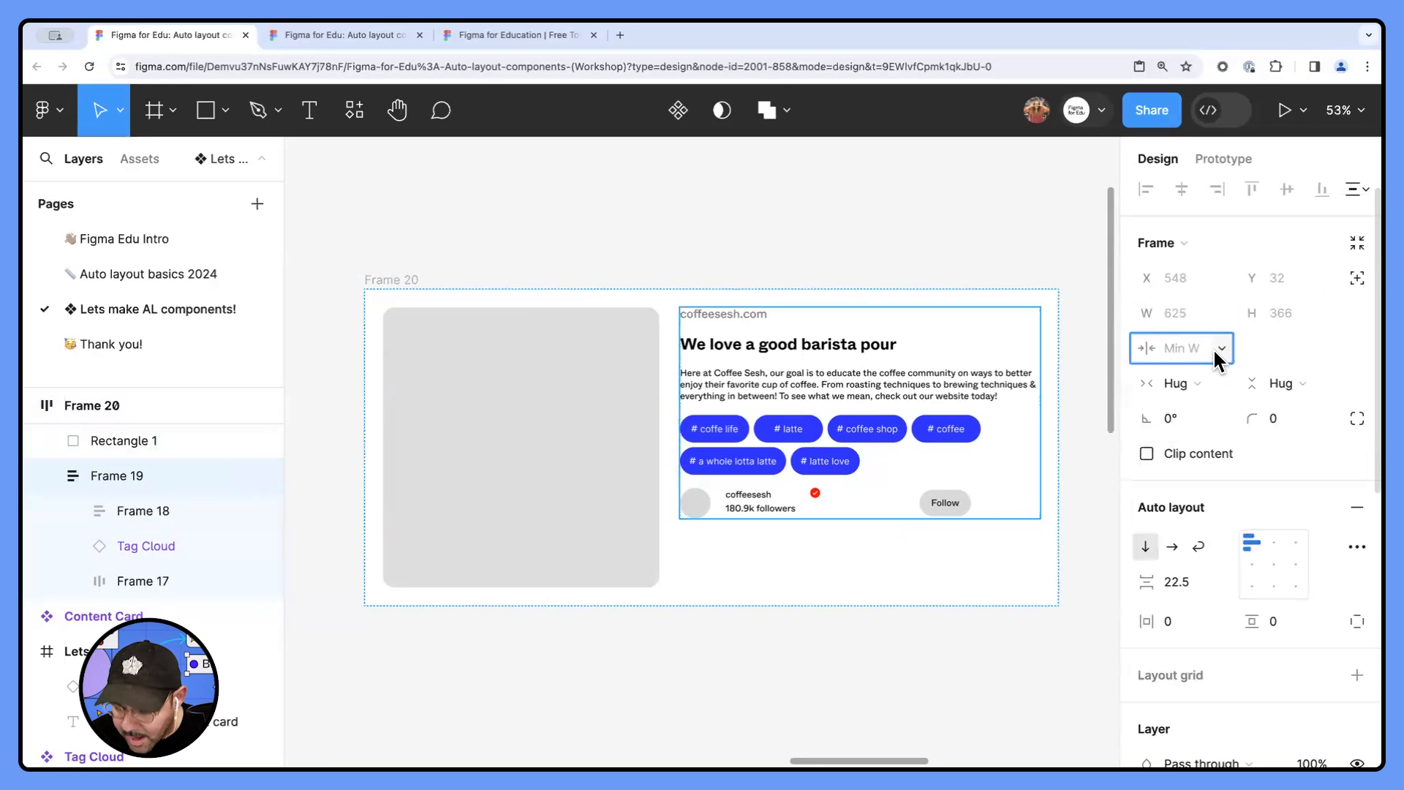
key("Return")
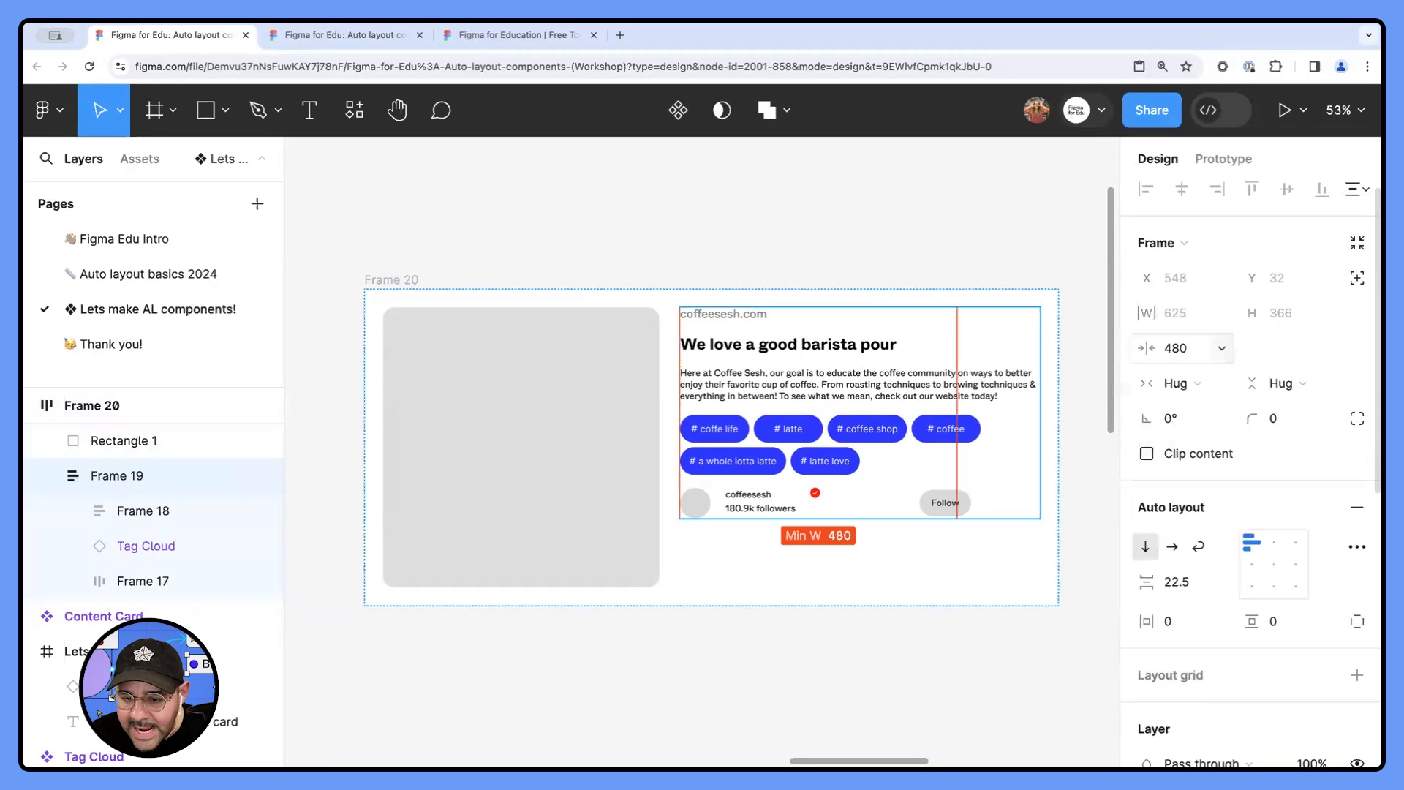
- Set the horizontal resizing of the image rectangle and the content column to Fill container
left_click(826, 247)
left_click(420, 287)
left_click(654, 392)
left_click(1178, 313)
left_click(1206, 330)
left_click(1002, 372)
left_click(1187, 341)
left_click(1195, 372)
left_click(753, 255)
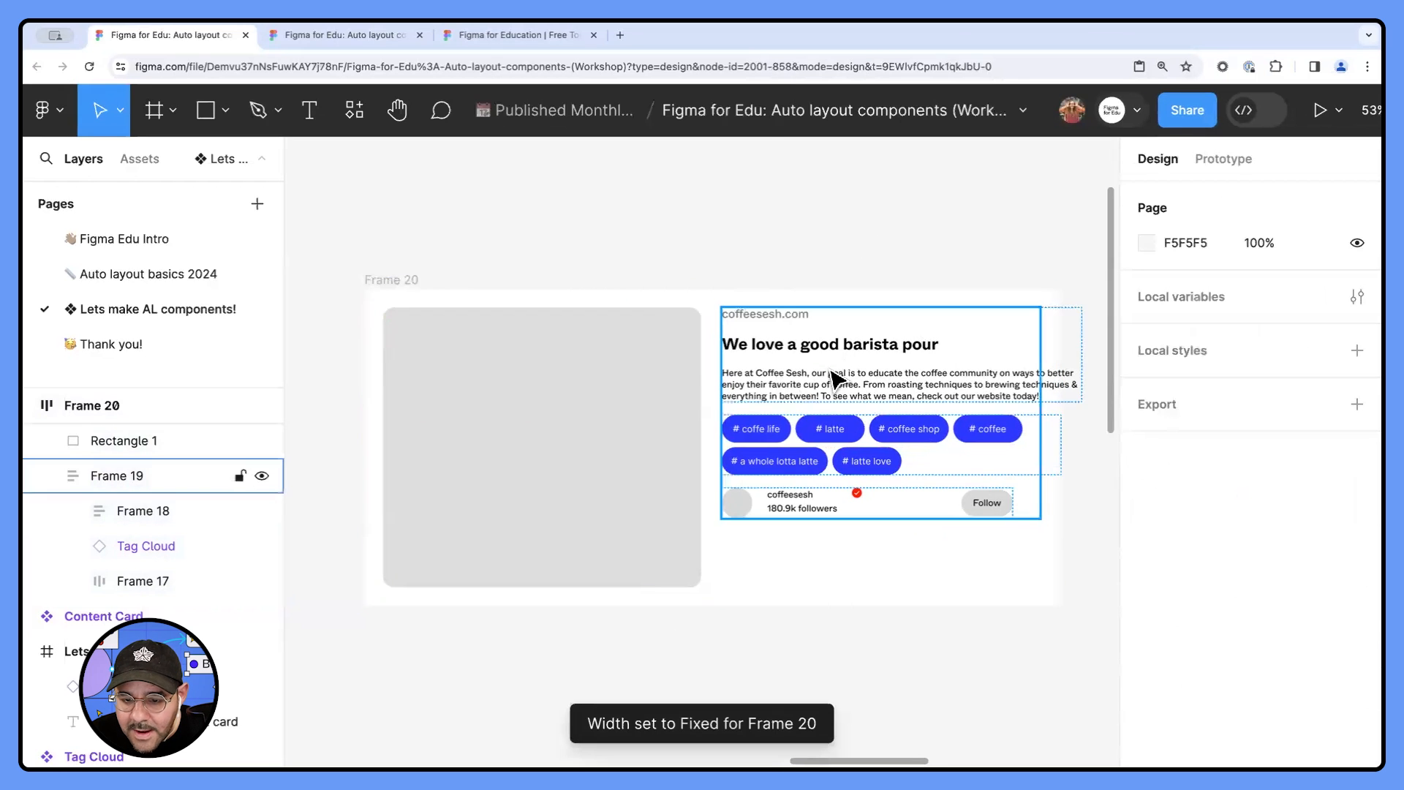
- Set the text frame and its three text layers to Fill container width so the copy wraps inside the card
left_click(828, 370)
double_click(828, 370)
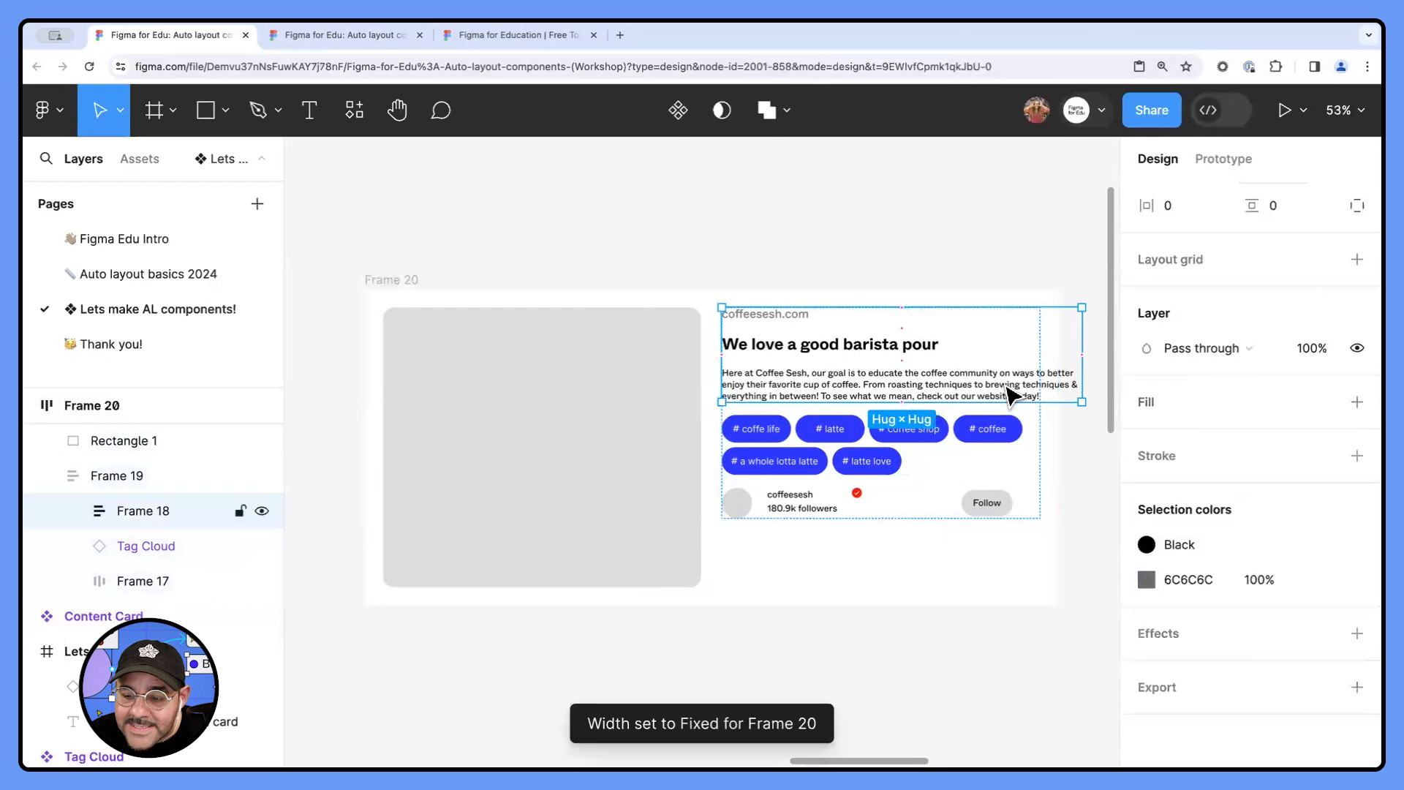
scroll(1170, 308, "up", 5)
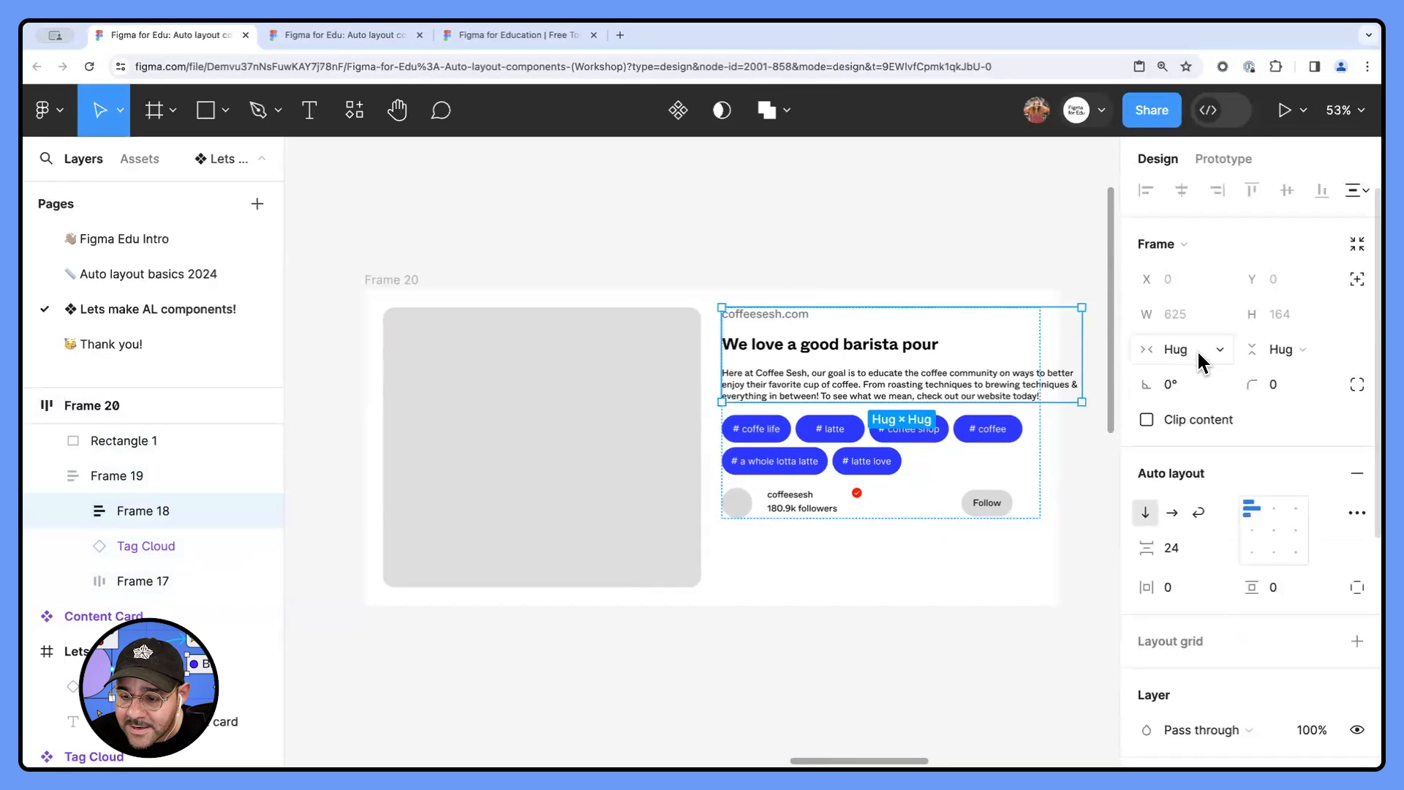
left_click(1192, 348)
left_click(1209, 376)
key("Return")
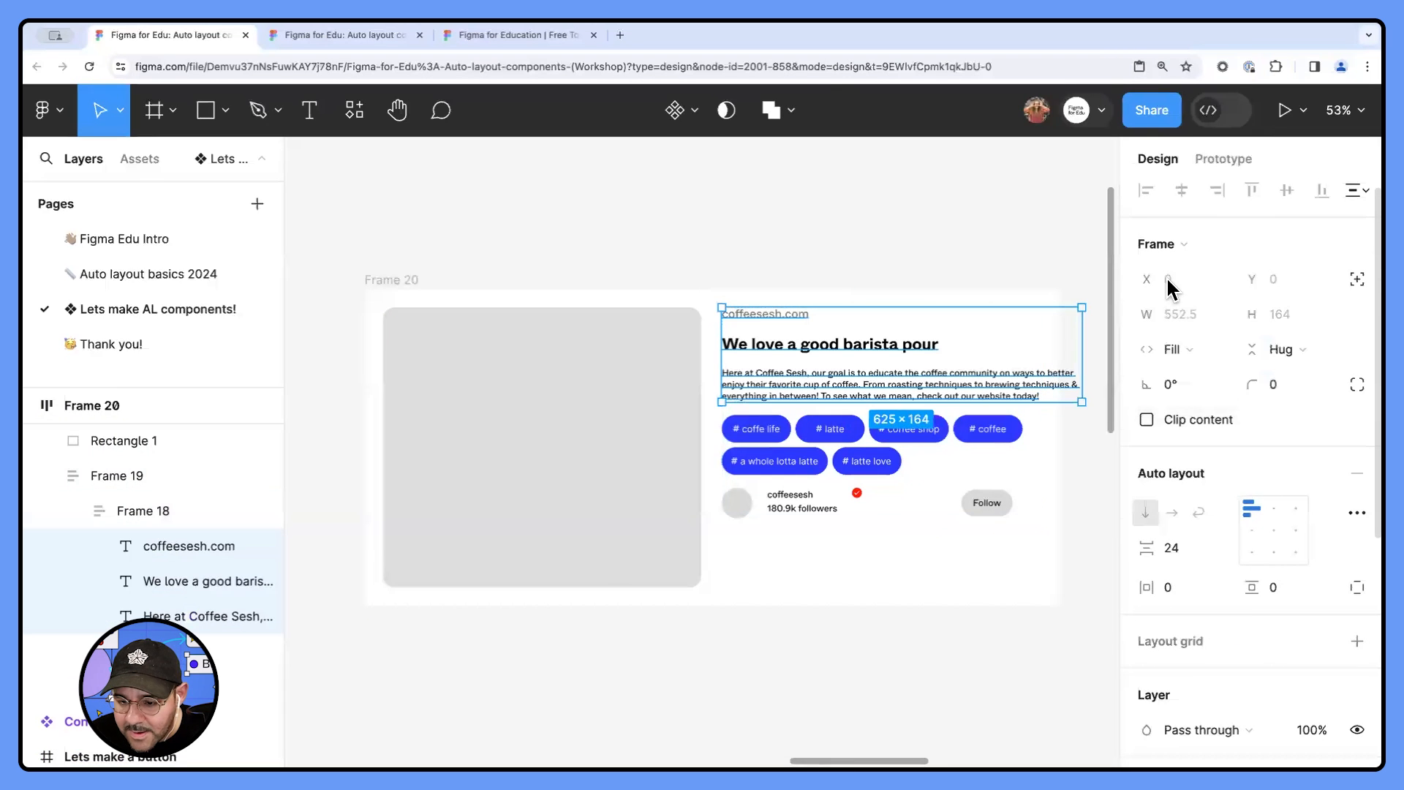
left_click(1212, 314)
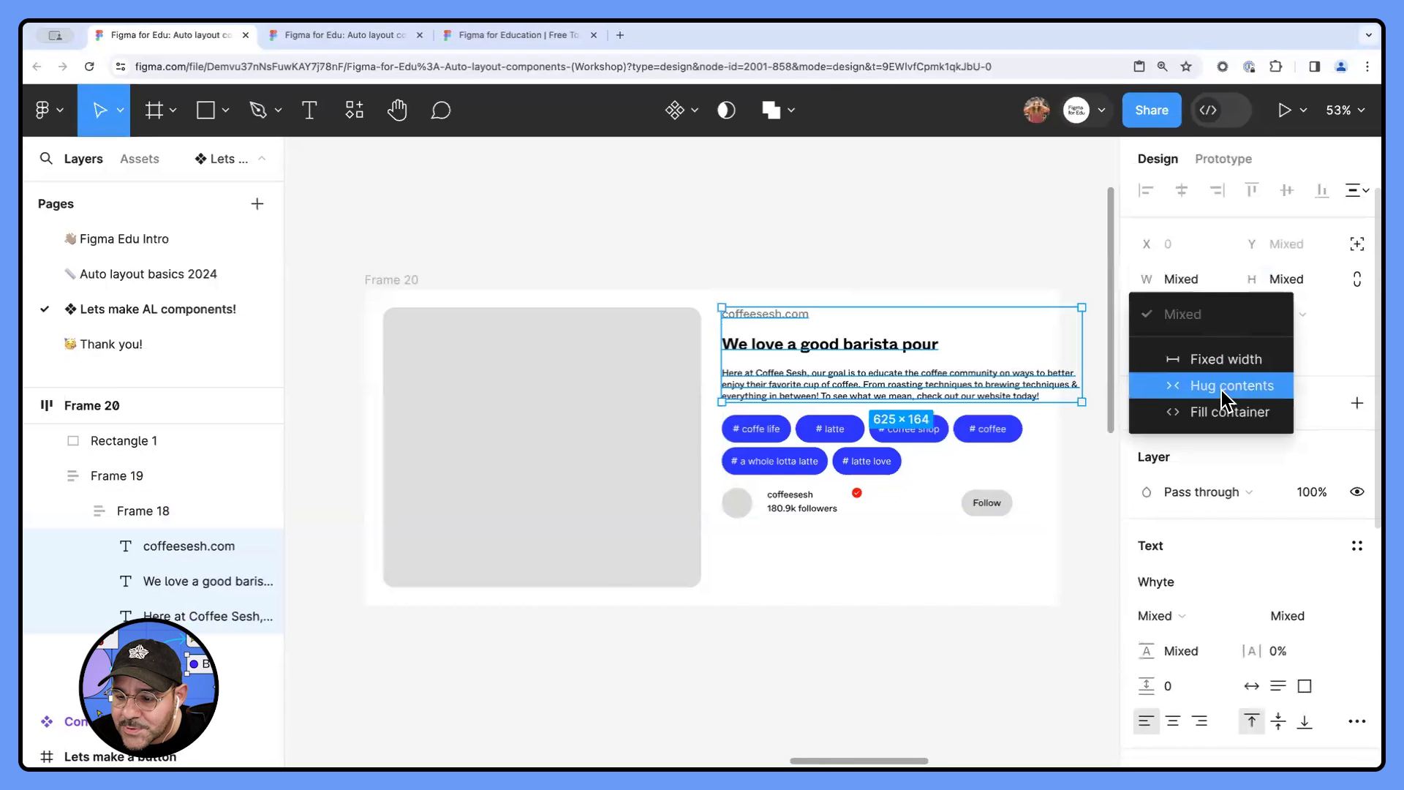
left_click(1199, 408)
left_click(1080, 446)
- Set the Tag Cloud instance and the profile row to Fill container width
left_click(981, 438)
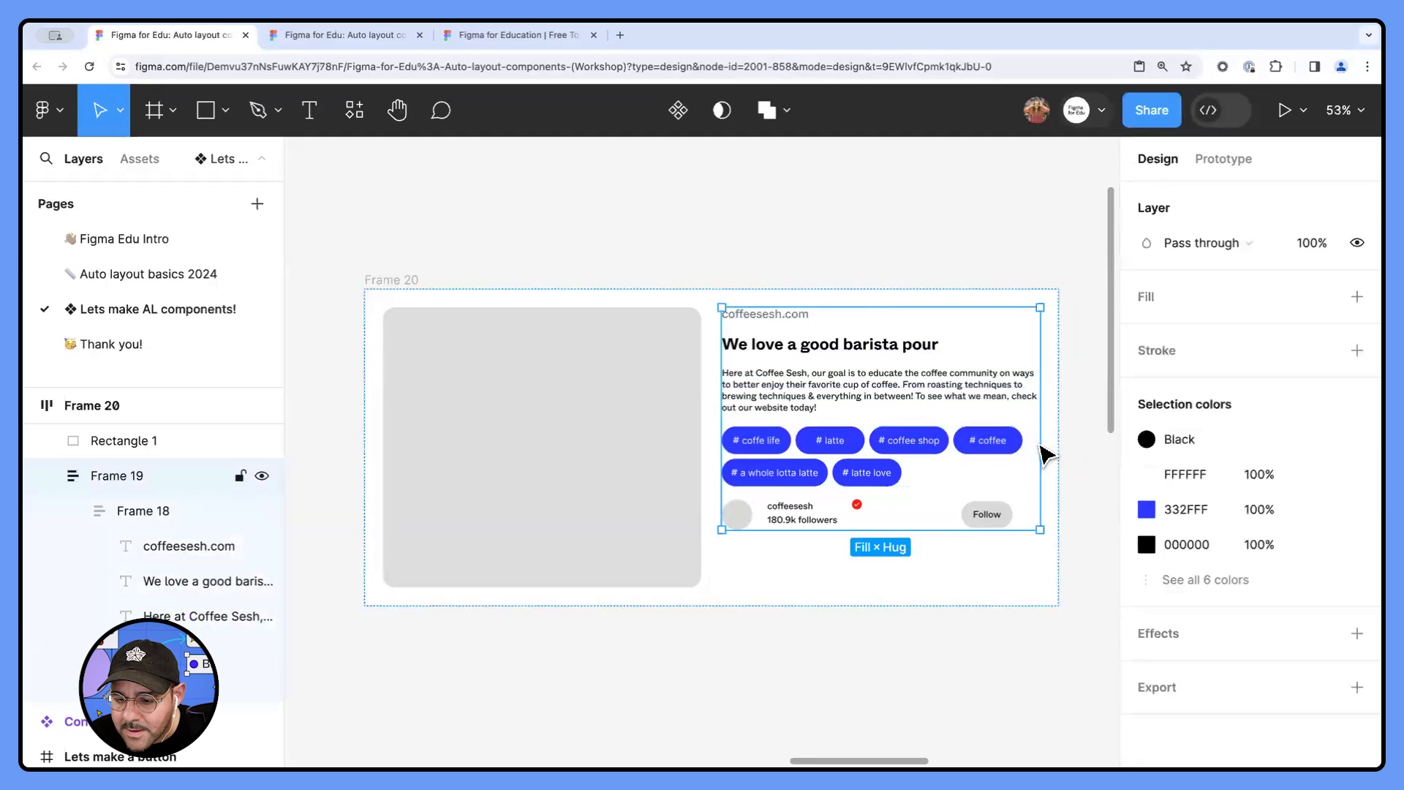
left_click(954, 450)
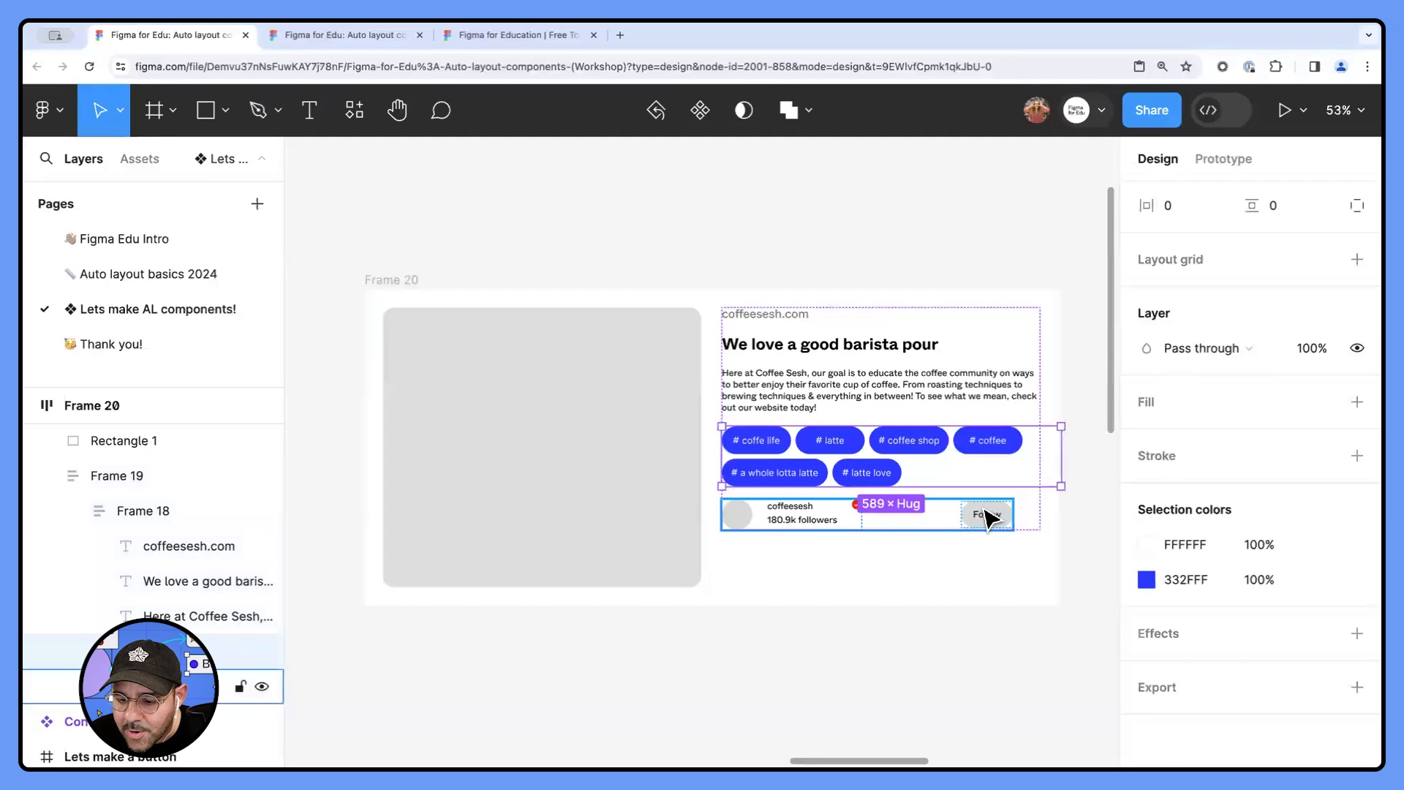
left_click(988, 516, "shift")
scroll(1170, 328, "up", 5)
left_click(1185, 358)
left_click(1202, 413)
left_click(944, 230)
- Resize the outer card frame to a width of about 1208 px
scroll(730, 241, "down", 2)
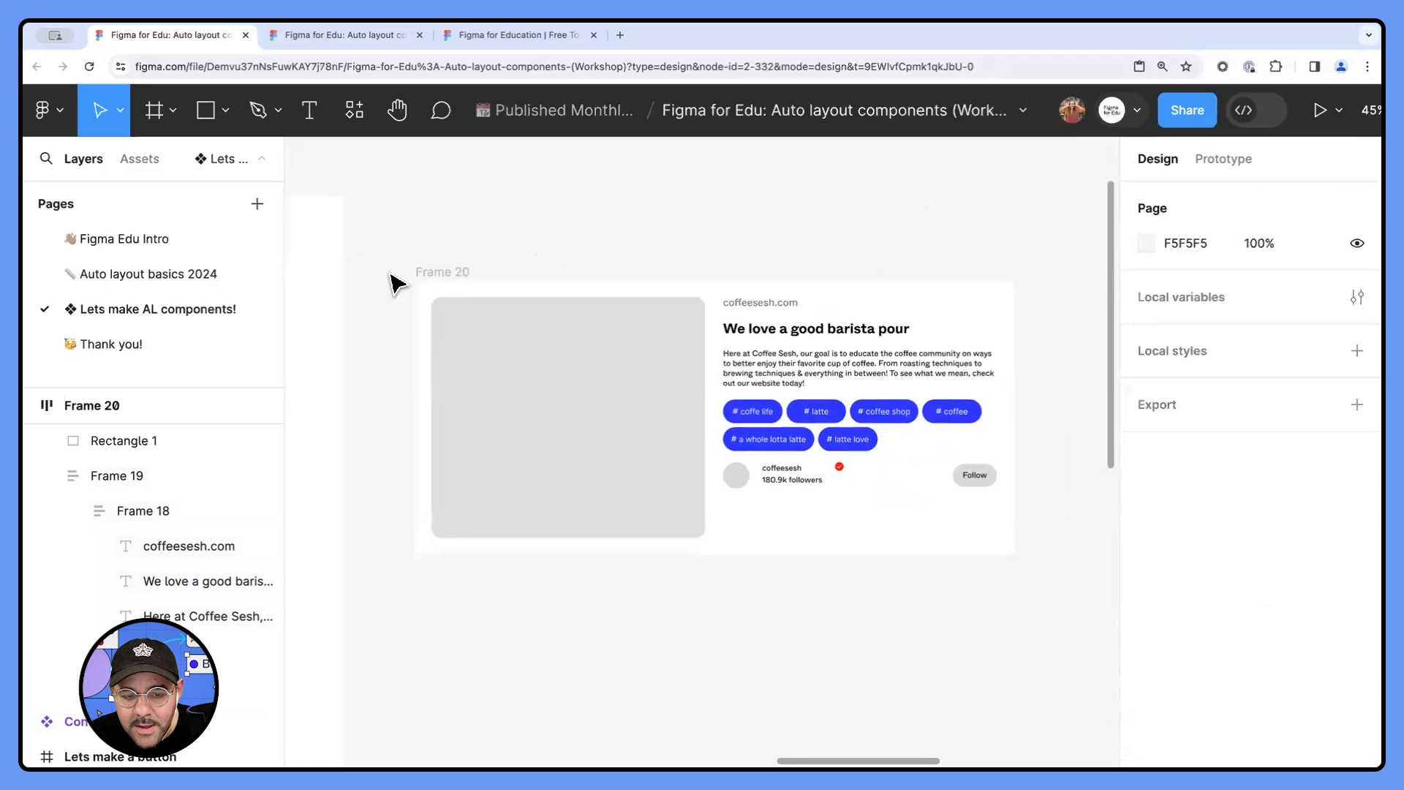
left_click(420, 275)
mouse_move(1015, 368)
left_mouse_down()
mouse_move(822, 376)
mouse_move(1044, 380)
mouse_move(904, 380)
mouse_move(1014, 377)
left_mouse_up()
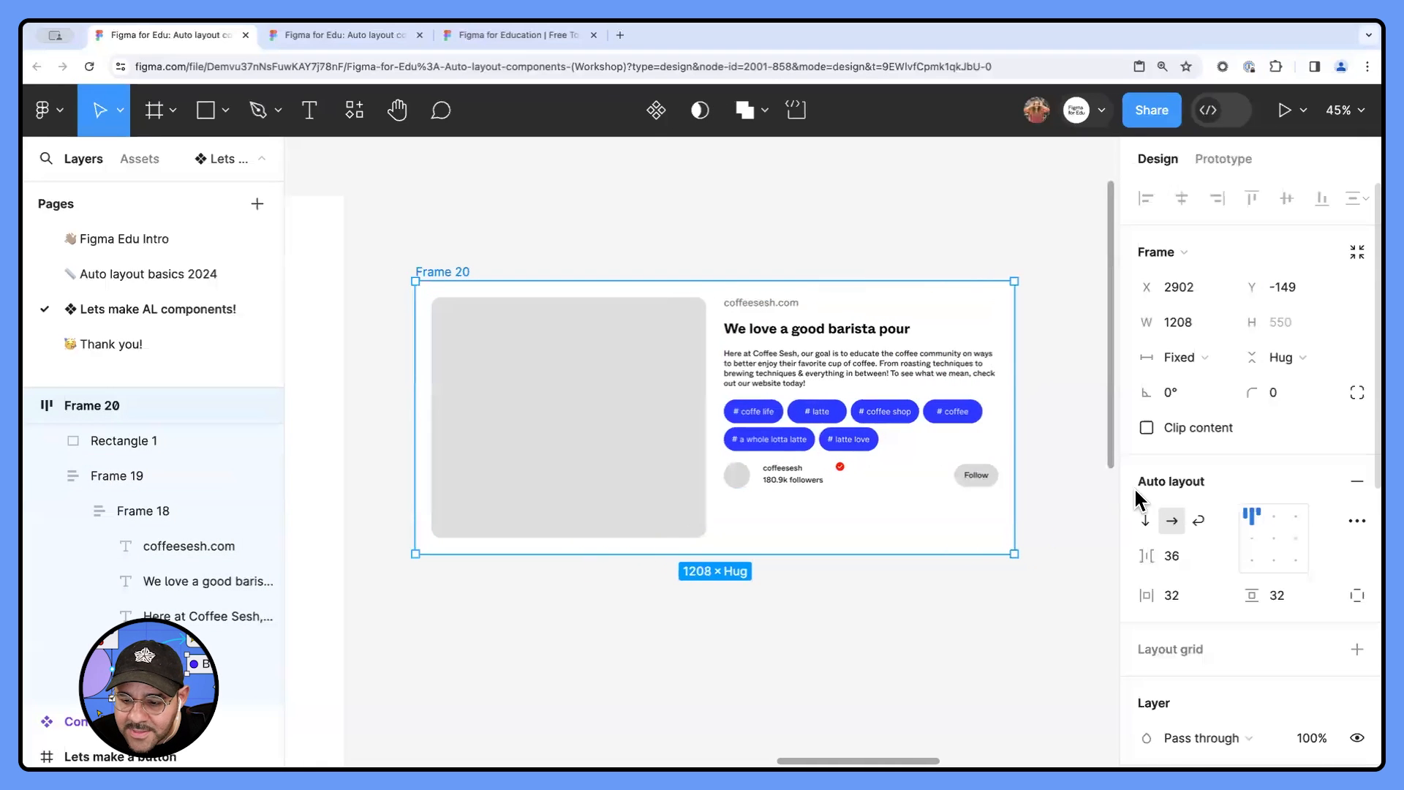
- Set the outer card frame's auto layout to Wrap and widen the frame to about 1217 px
left_click(1198, 521)
mouse_move(1013, 428)
left_mouse_down()
mouse_move(846, 446)
mouse_move(1026, 441)
mouse_move(822, 448)
mouse_move(1068, 436)
mouse_move(812, 439)
mouse_move(1007, 425)
mouse_move(902, 419)
mouse_move(1019, 421)
left_mouse_up()
- Examine the resizing settings of the Content Card component's Content column, Info frame, Tag cloud and profile row
scroll(795, 395, "down", 5)
scroll(840, 353, "left", 3)
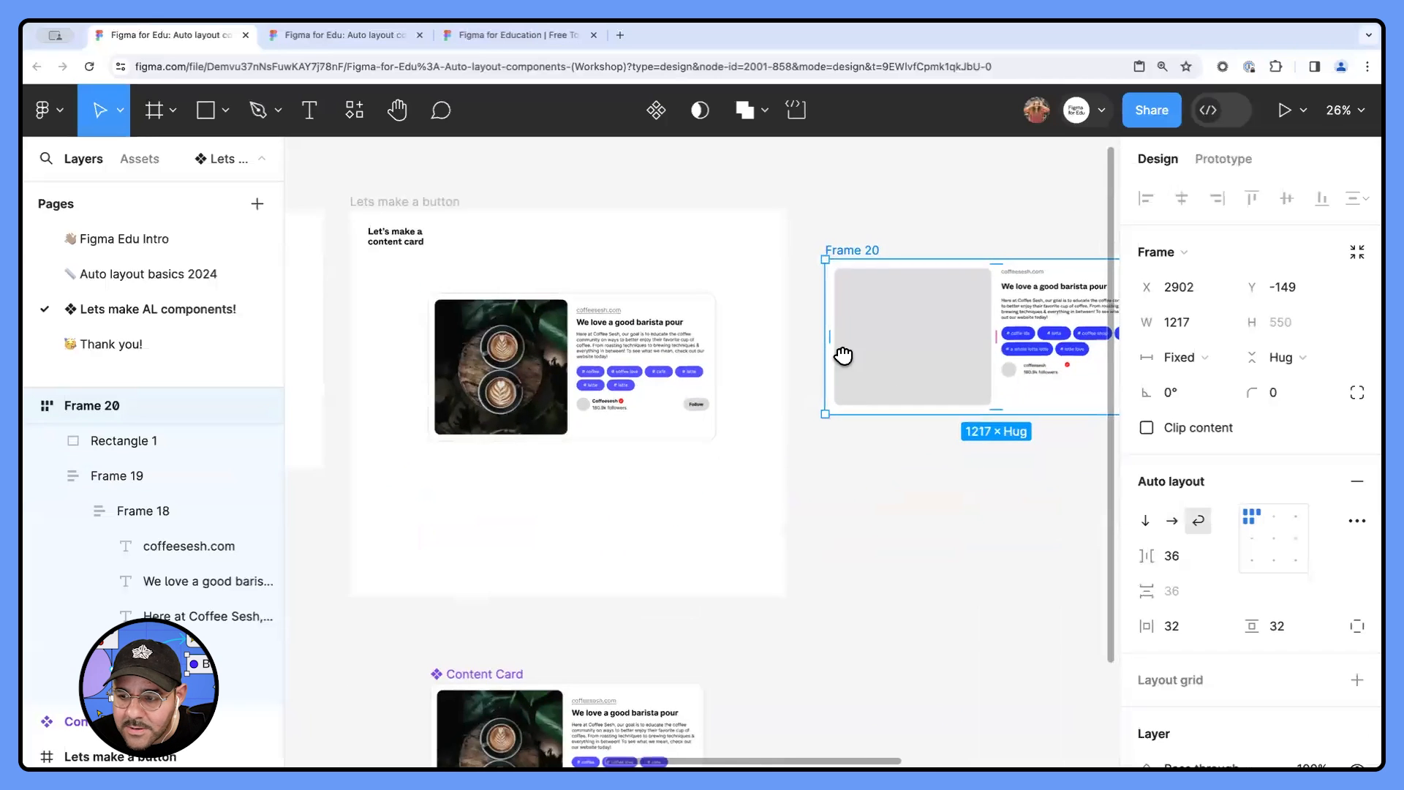
scroll(849, 401, "down", 6)
left_click(636, 454)
scroll(573, 454, "up", 6)
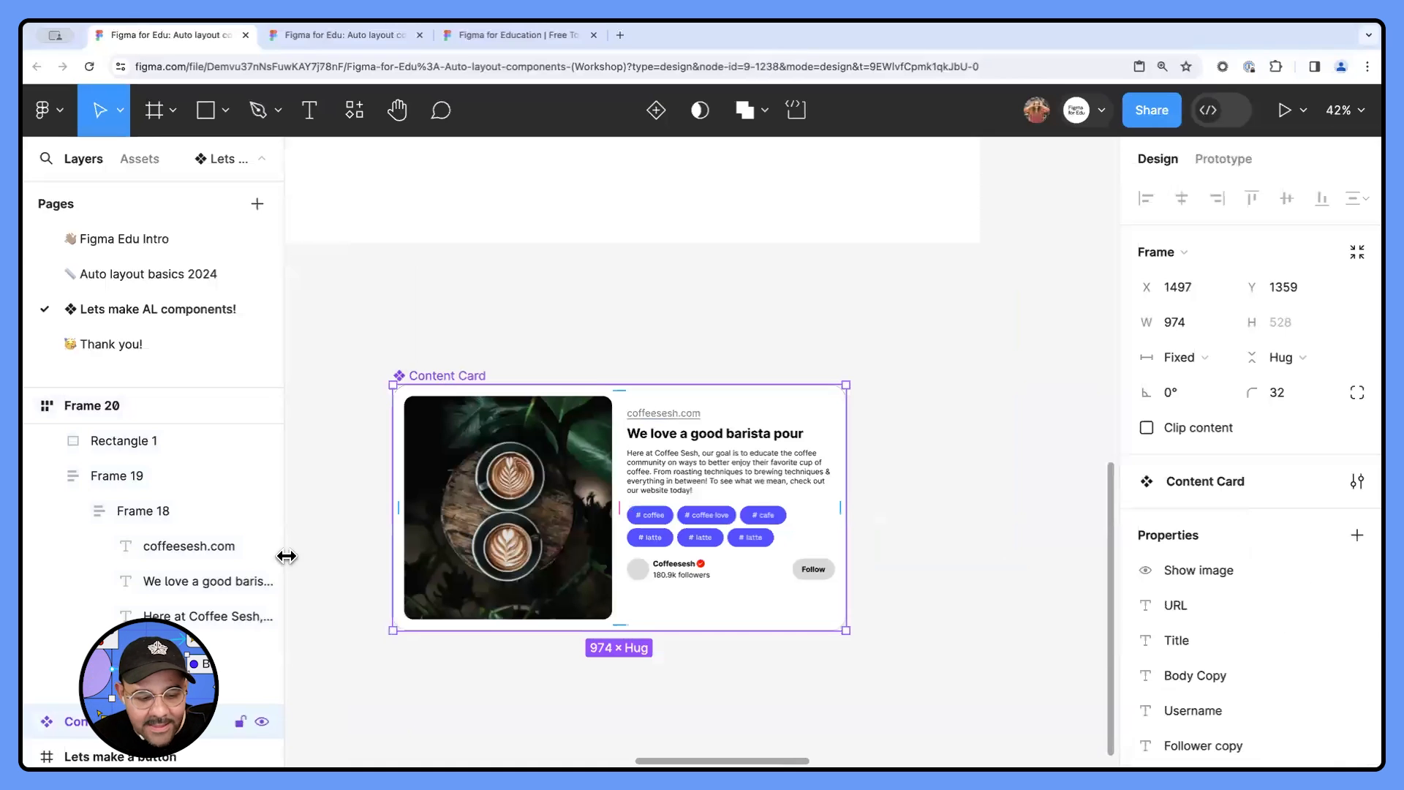
scroll(44, 629, "down", 3)
left_click(46, 680)
scroll(87, 643, "down", 2)
scroll(103, 628, "down", 1)
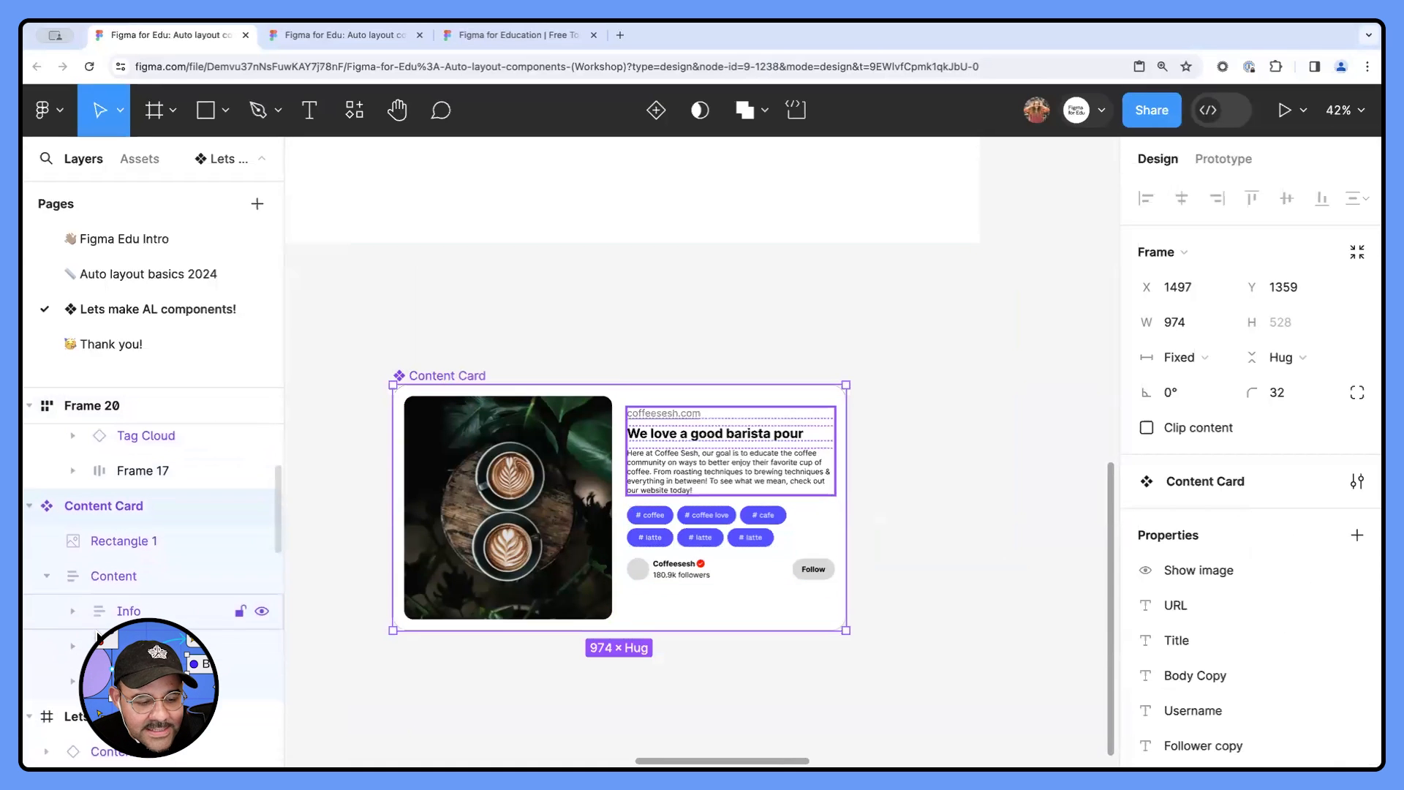
left_click(114, 570)
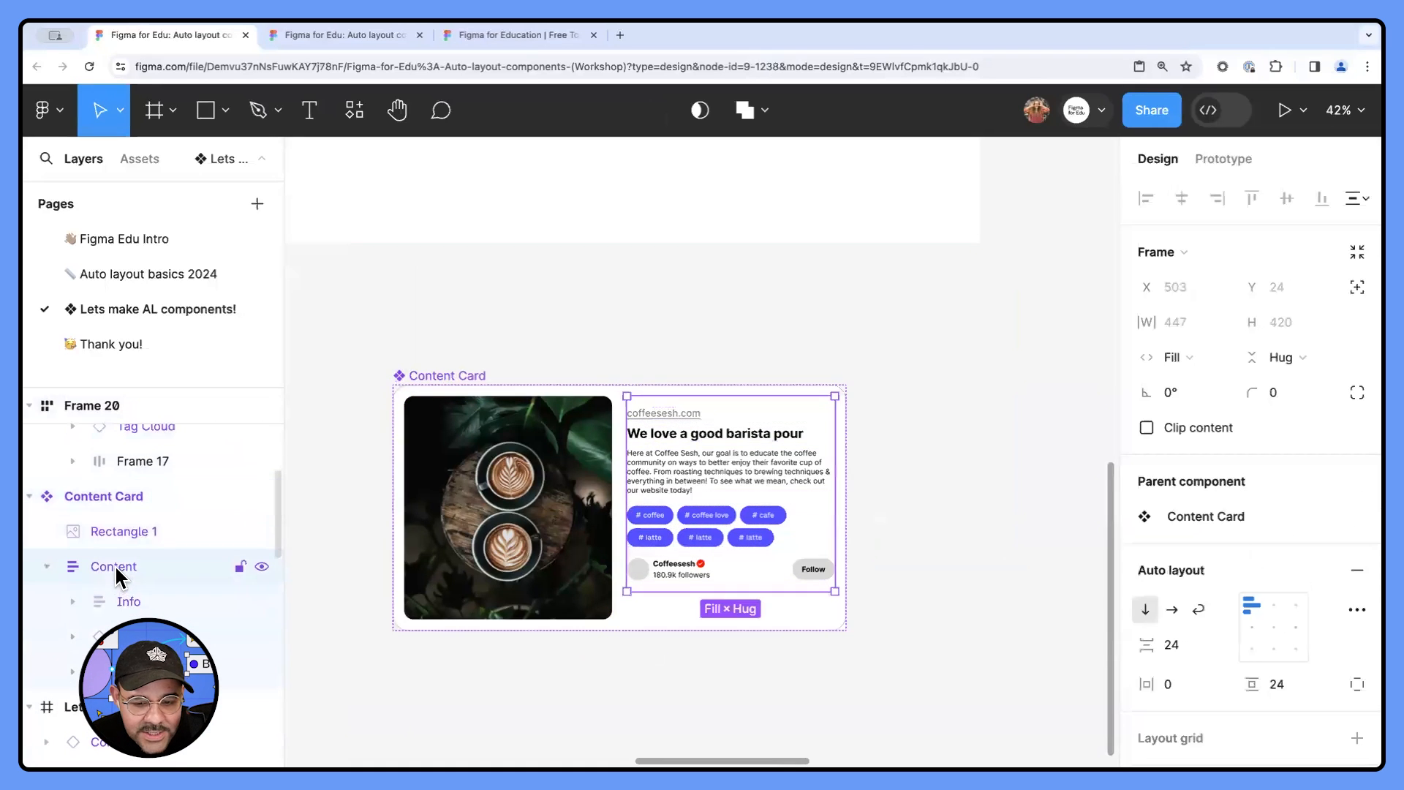
left_click(124, 603)
left_click(139, 636)
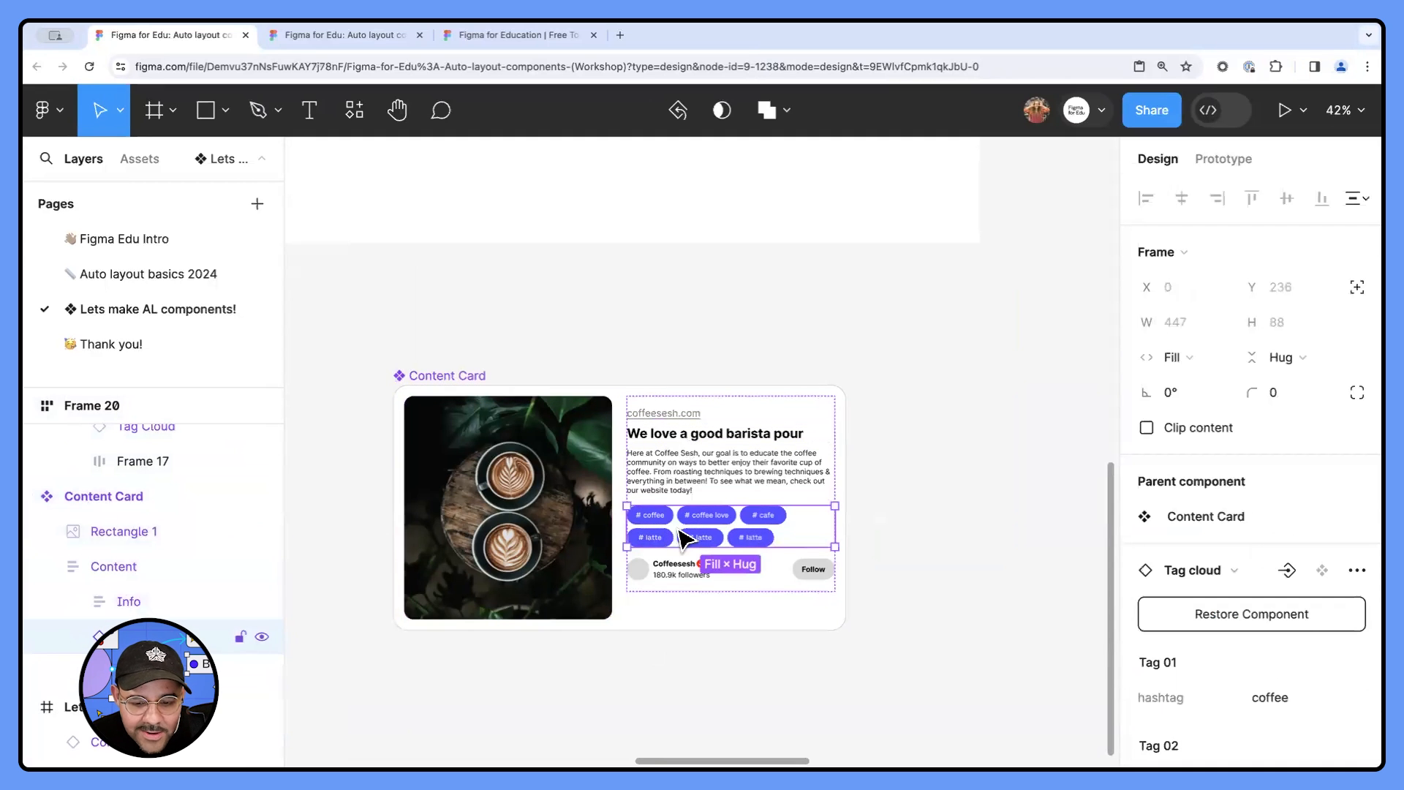
left_click(139, 671)
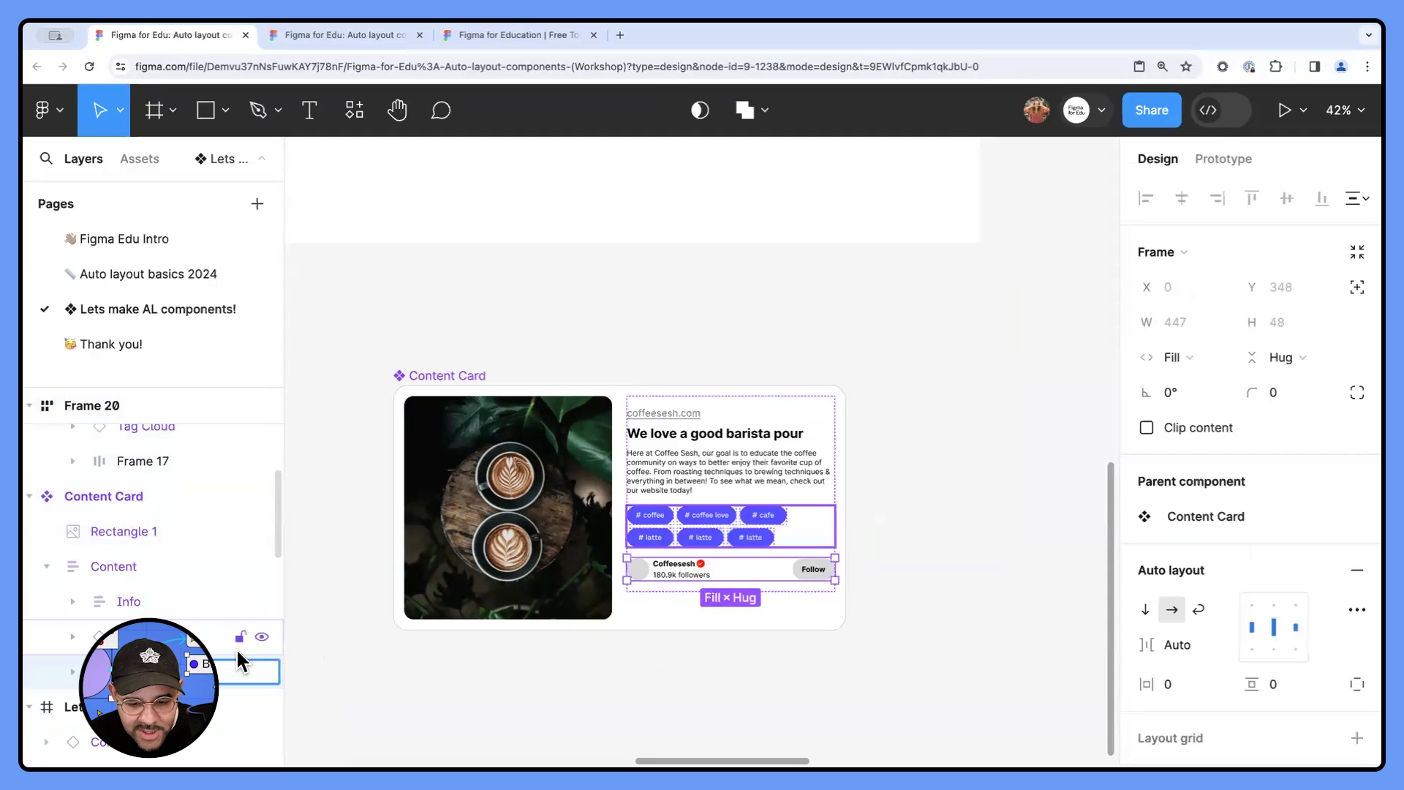
- Show the layout grids on the Responsive website layout frame
left_click(601, 358)
scroll(601, 358, "down", 5)
left_click_drag(853, 304, 326, 520)
scroll(731, 403, "up", 2)
left_click_drag(730, 404, 702, 403)
left_click(549, 234)
key("shift+g")
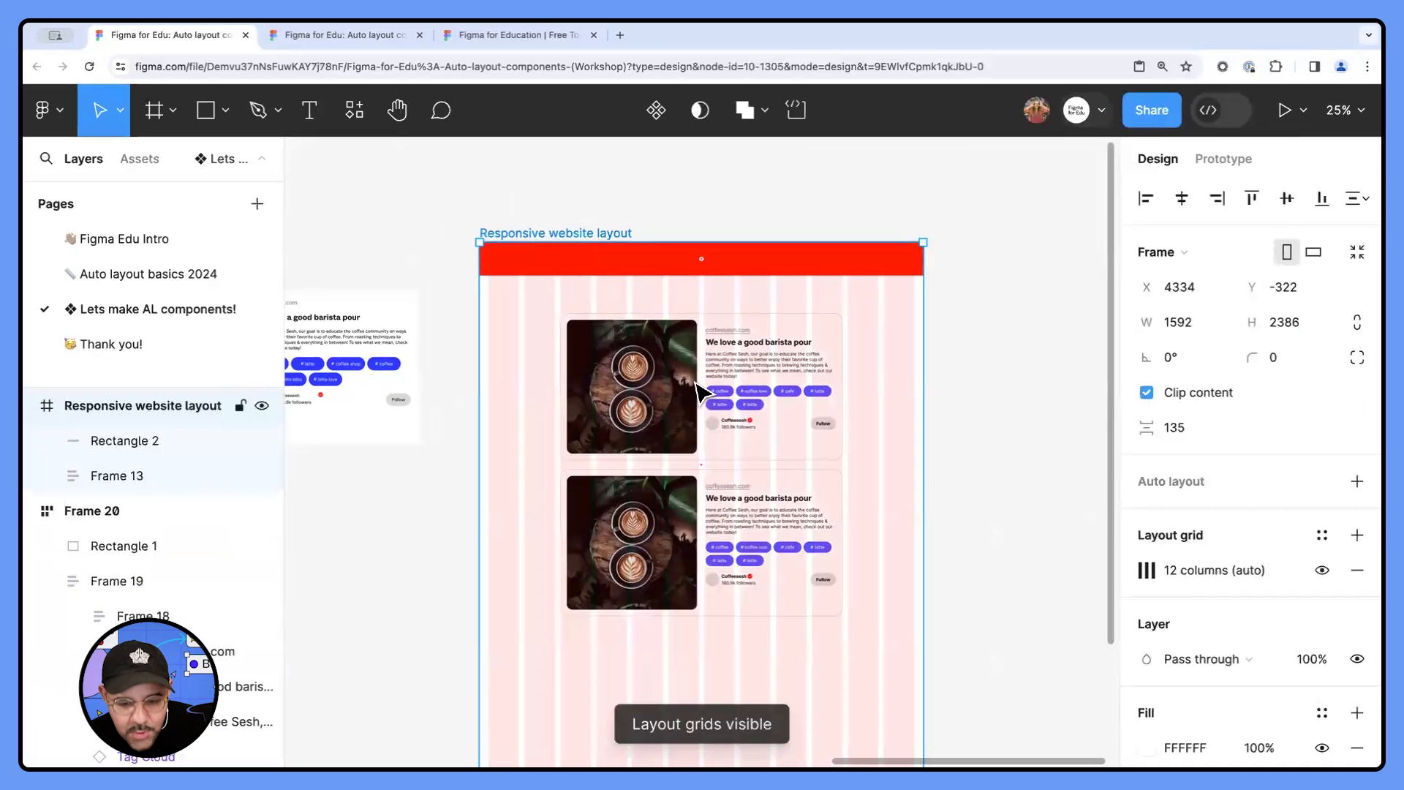
- Narrow the Responsive website layout frame to about 1438 px wide
scroll(714, 389, "up", 4)
left_click(706, 414)
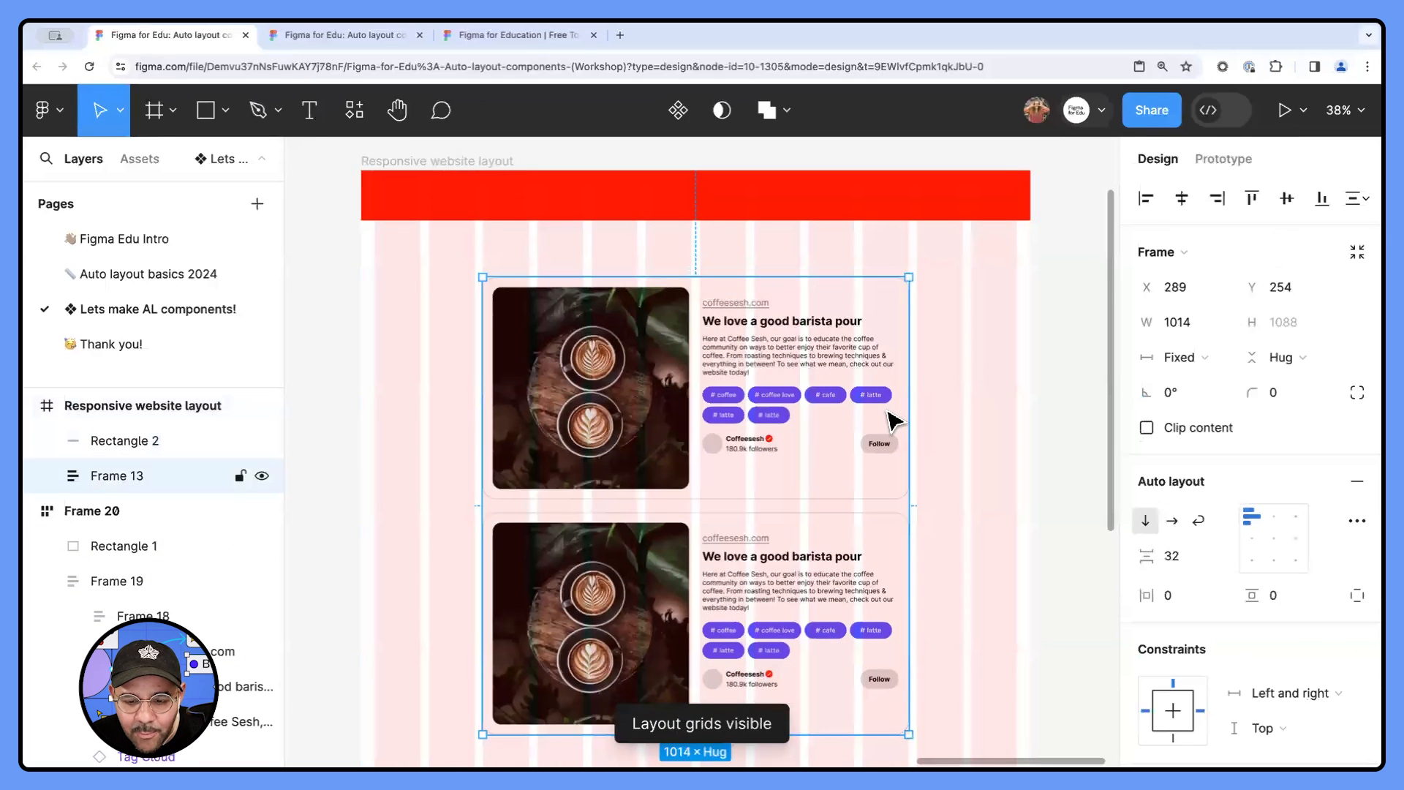
scroll(888, 412, "down", 1)
left_click(958, 401)
scroll(956, 402, "down", 4)
left_click_drag(956, 401, 907, 381)
left_click(695, 253)
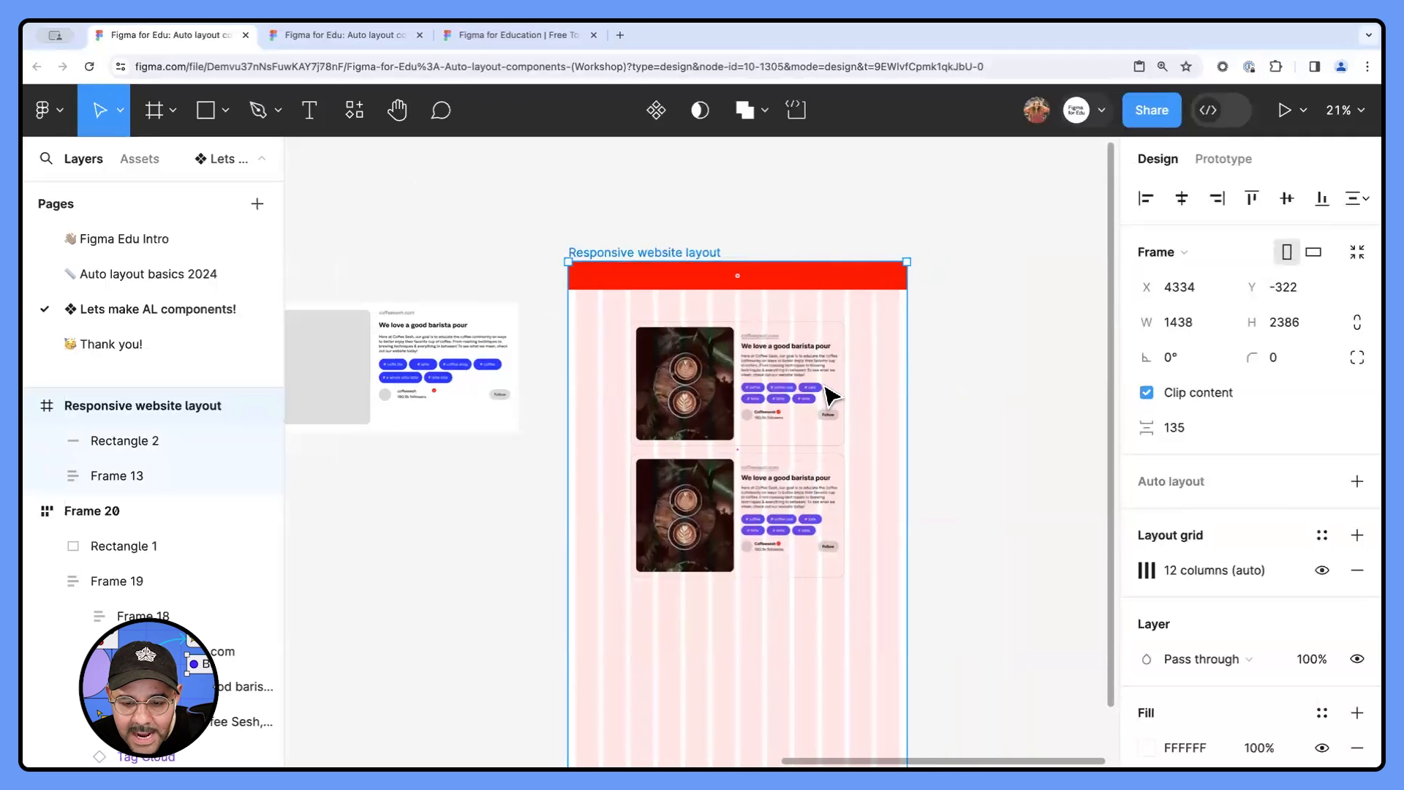
- Hide the layout grids on the Responsive website layout frame
scroll(848, 401, "up", 2)
scroll(846, 391, "up", 2)
key("shift+g")
scroll(854, 393, "down", 4)
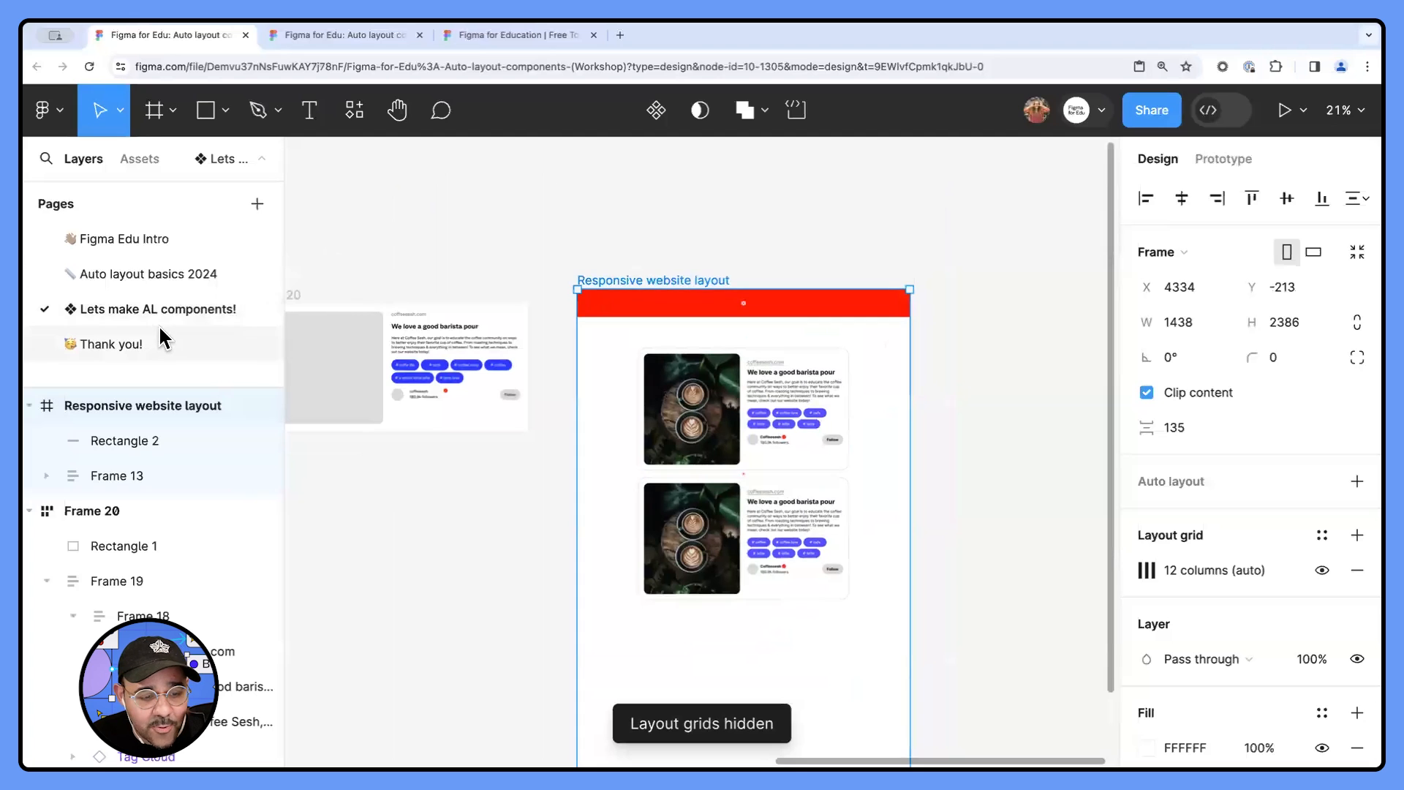
- Open the Thank you! page and read the audience questions in the Questions frame
left_click(110, 342)
left_click_drag(354, 320, 739, 261)
left_click_drag(297, 311, 780, 288)
scroll(380, 296, "up", 1)
mouse_move(378, 295)
left_mouse_down()
mouse_move(640, 291)
mouse_move(386, 316)
left_mouse_up()
scroll(605, 307, "up", 5)
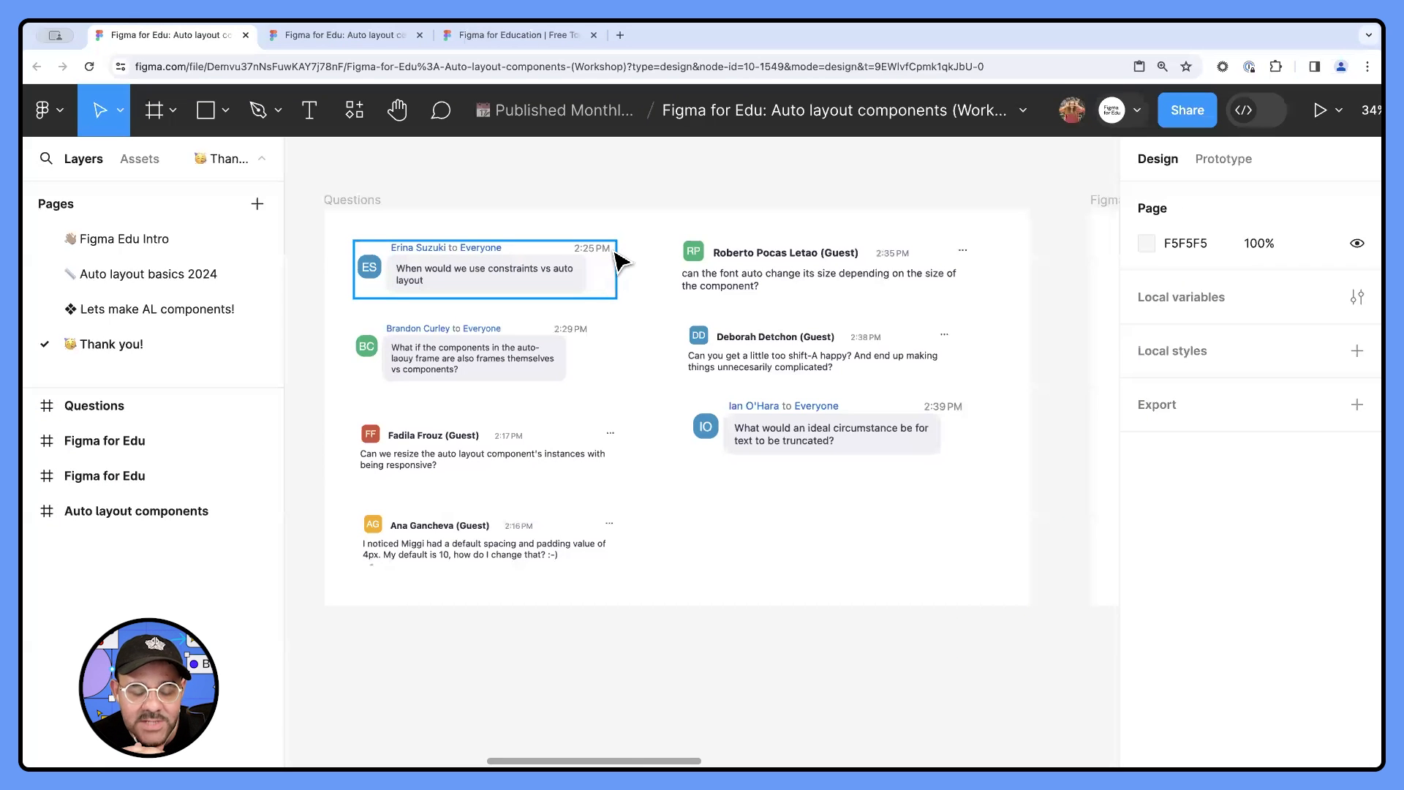
scroll(528, 613, "down", 1)
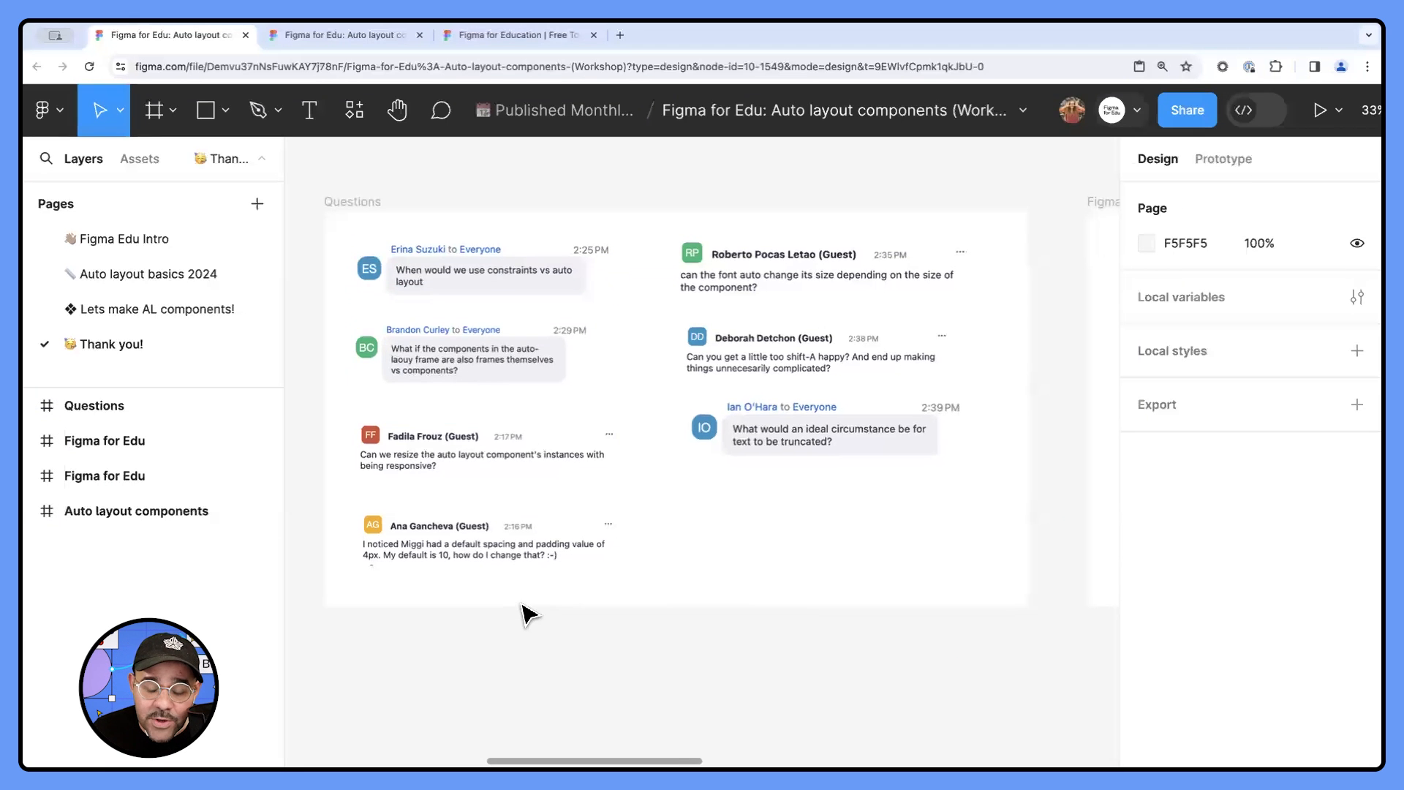
left_click_drag(582, 620, 596, 574)
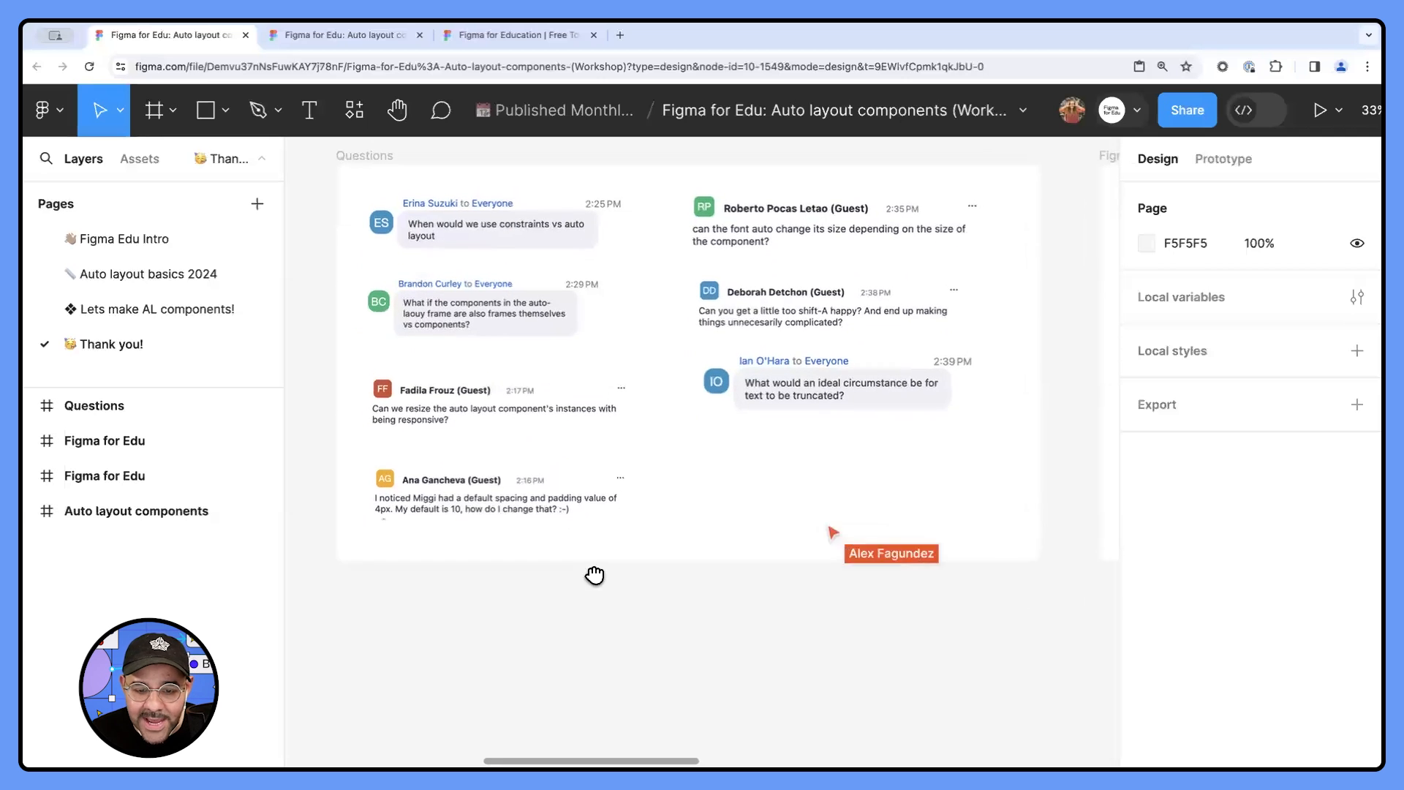
- Draw a frame below the Questions frame and place two rectangles of about 126 × 87 px inside it
key("f")
left_click_drag(447, 610, 642, 704)
key("r")
mouse_move(476, 634)
left_mouse_down()
mouse_move(522, 666)
mouse_move(488, 649)
mouse_move(618, 686)
left_mouse_up()
left_click(720, 664)
left_click(518, 604)
- Move the first rectangle to the new frame's lower-left corner and set its constraints to Left and Bottom
left_click_drag(588, 558, 595, 455)
scroll(586, 569, "up", 3, "ctrl")
left_click(494, 525)
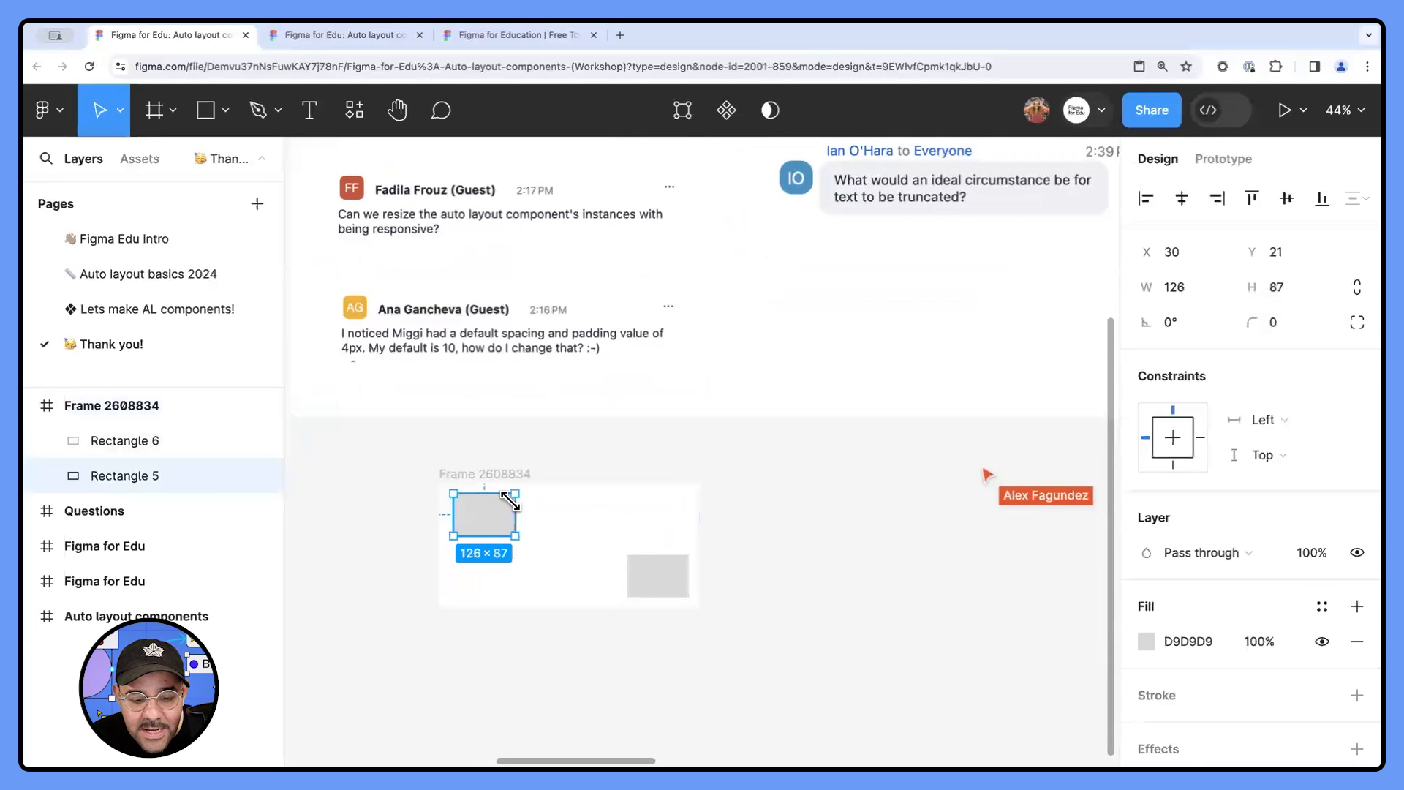
left_click_drag(499, 524, 494, 587)
left_click(1251, 420)
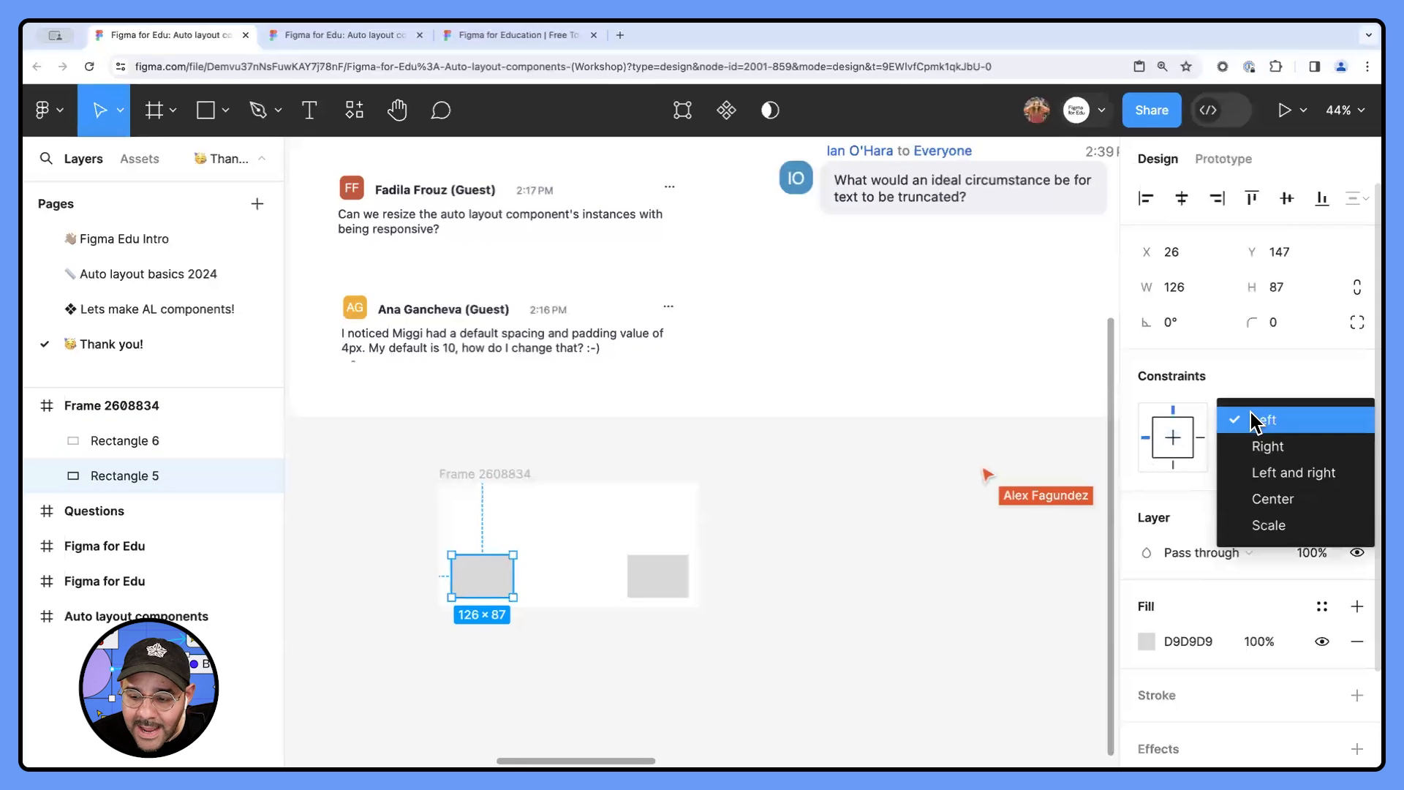
left_click(1266, 446)
left_click(1267, 419)
left_click(1263, 393)
left_click(1266, 454)
left_click(1270, 481)
- Set the constraints of the rectangle in the frame's lower-right corner to Right and Bottom
left_click(662, 577)
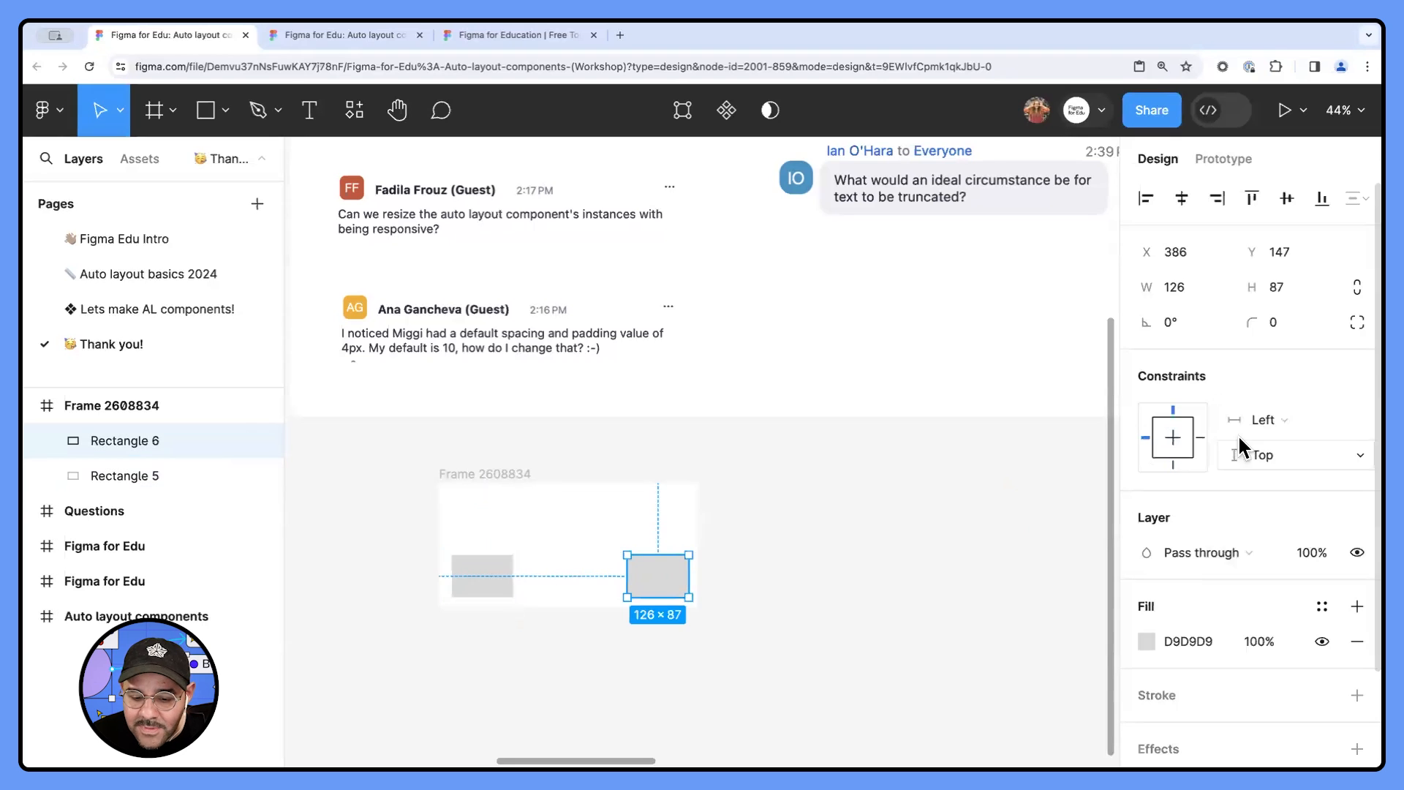
left_click(1263, 420)
left_click(1266, 446)
left_click(1265, 453)
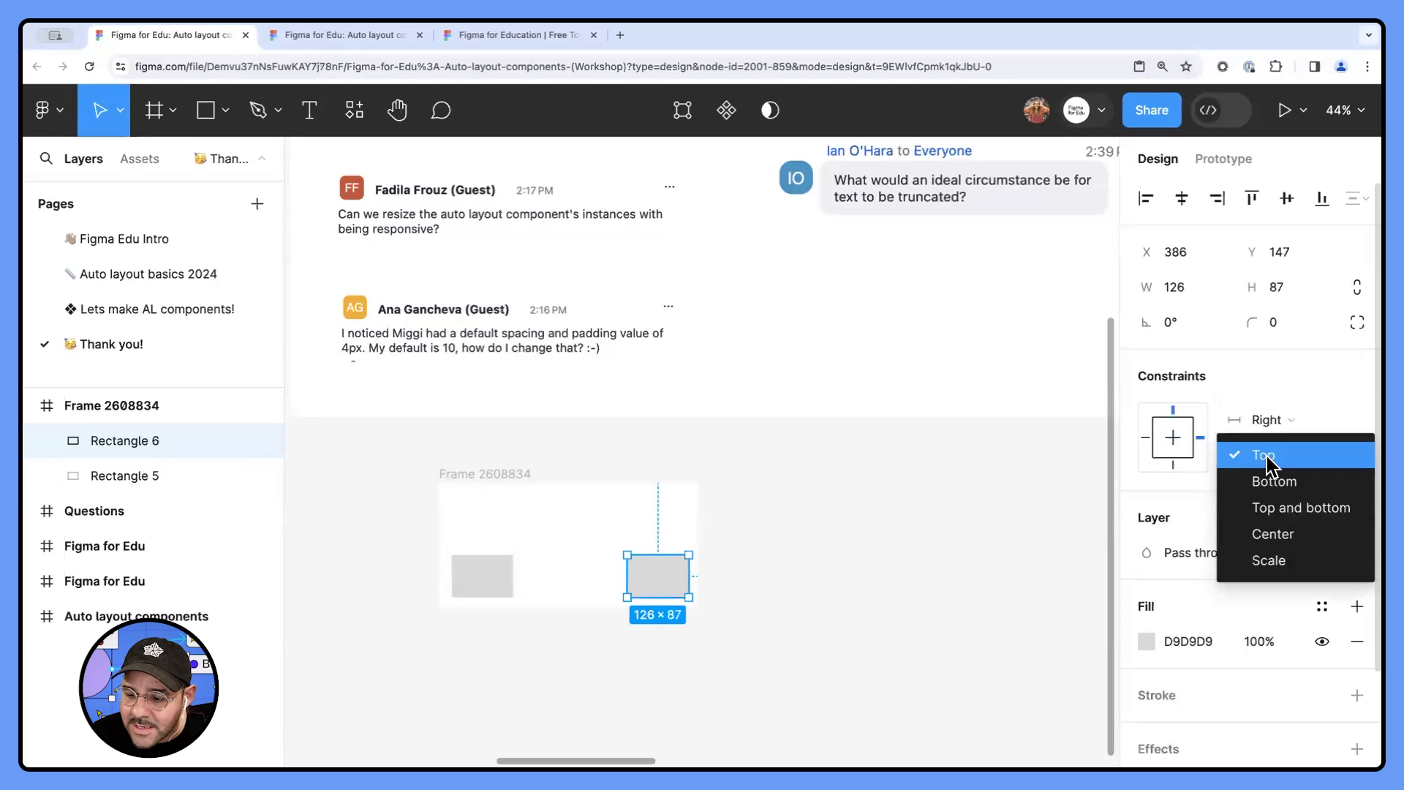
left_click(1269, 482)
key("Escape")
- Resize the frame holding the two rectangles to about 579 × 353 px
left_click(492, 473)
left_click_drag(695, 611, 711, 645)
scroll(714, 648, "down", 2)
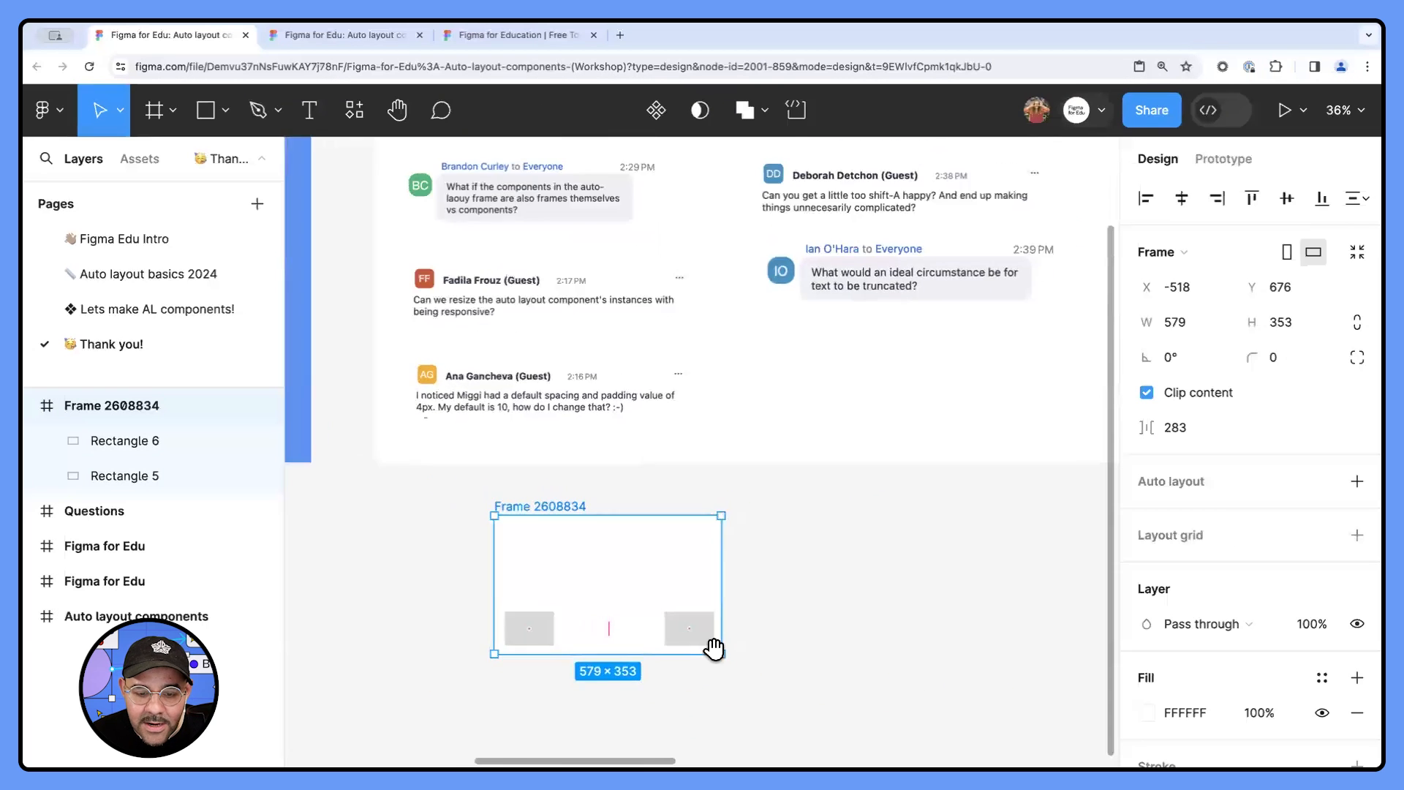
- Draw a circle of about 95 px over the frame's upper-right corner and turn off Clip content for the frame
scroll(714, 647, "up", 3)
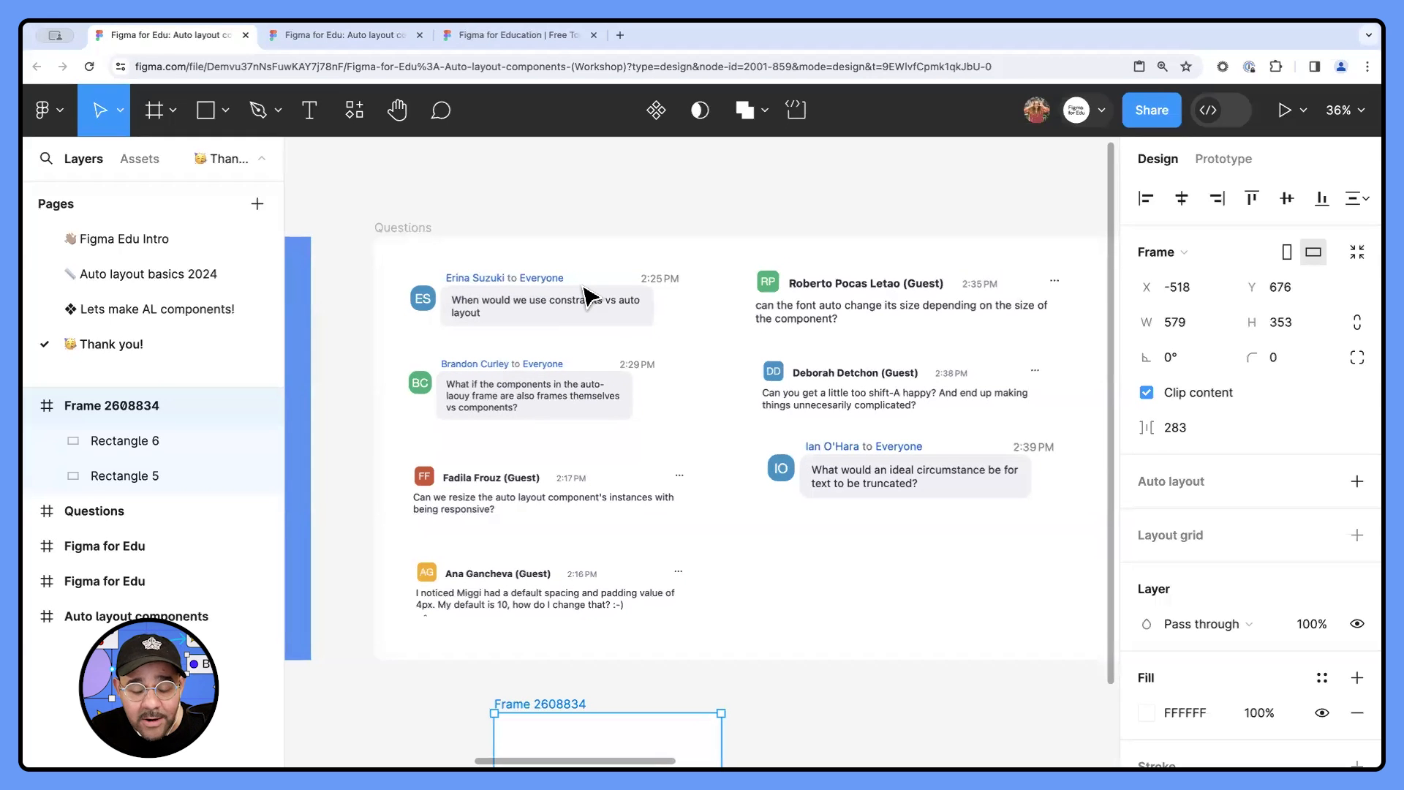
scroll(713, 482, "down", 3)
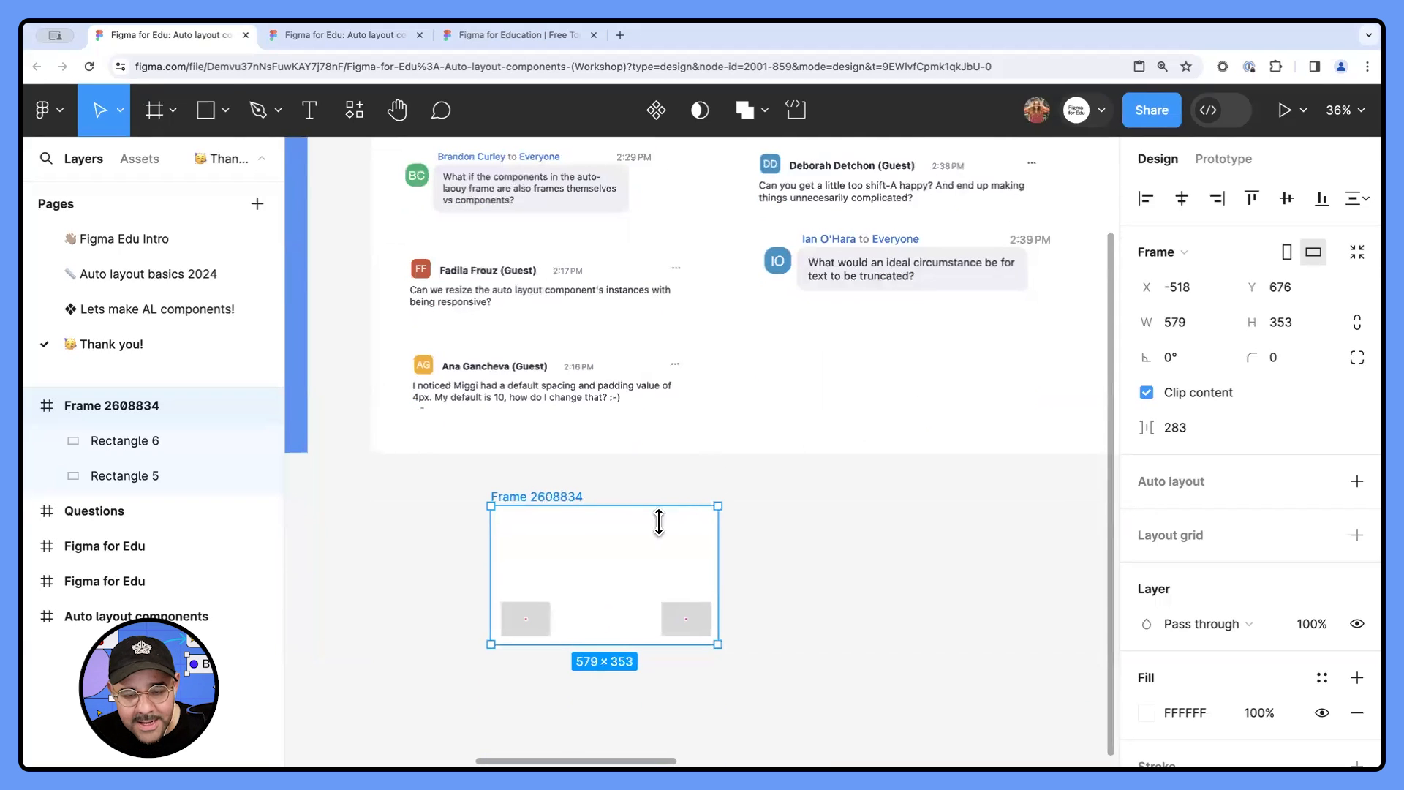
key("o")
mouse_move(629, 533)
left_mouse_down()
mouse_move(658, 577)
mouse_move(721, 511)
left_mouse_up()
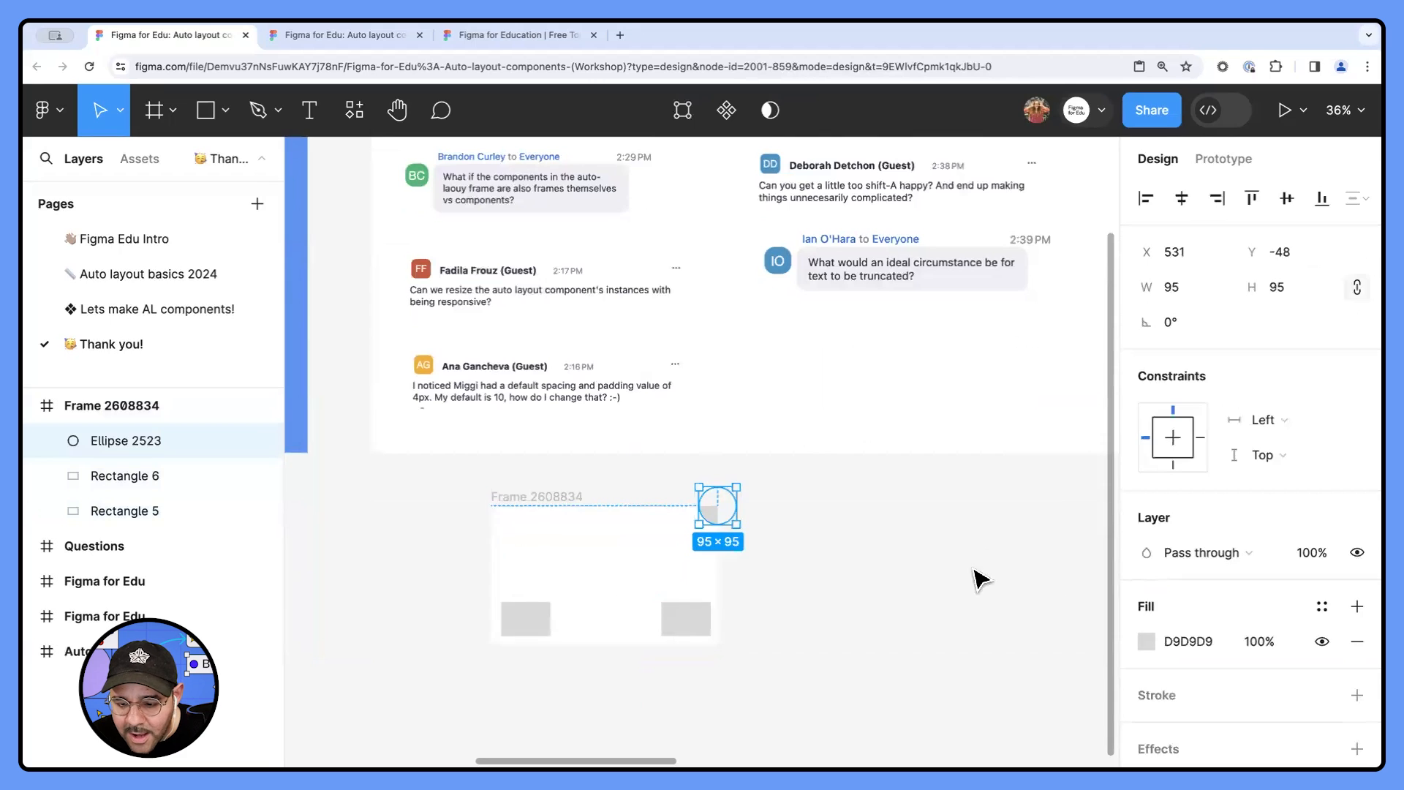
key("Escape")
left_click(1178, 393)
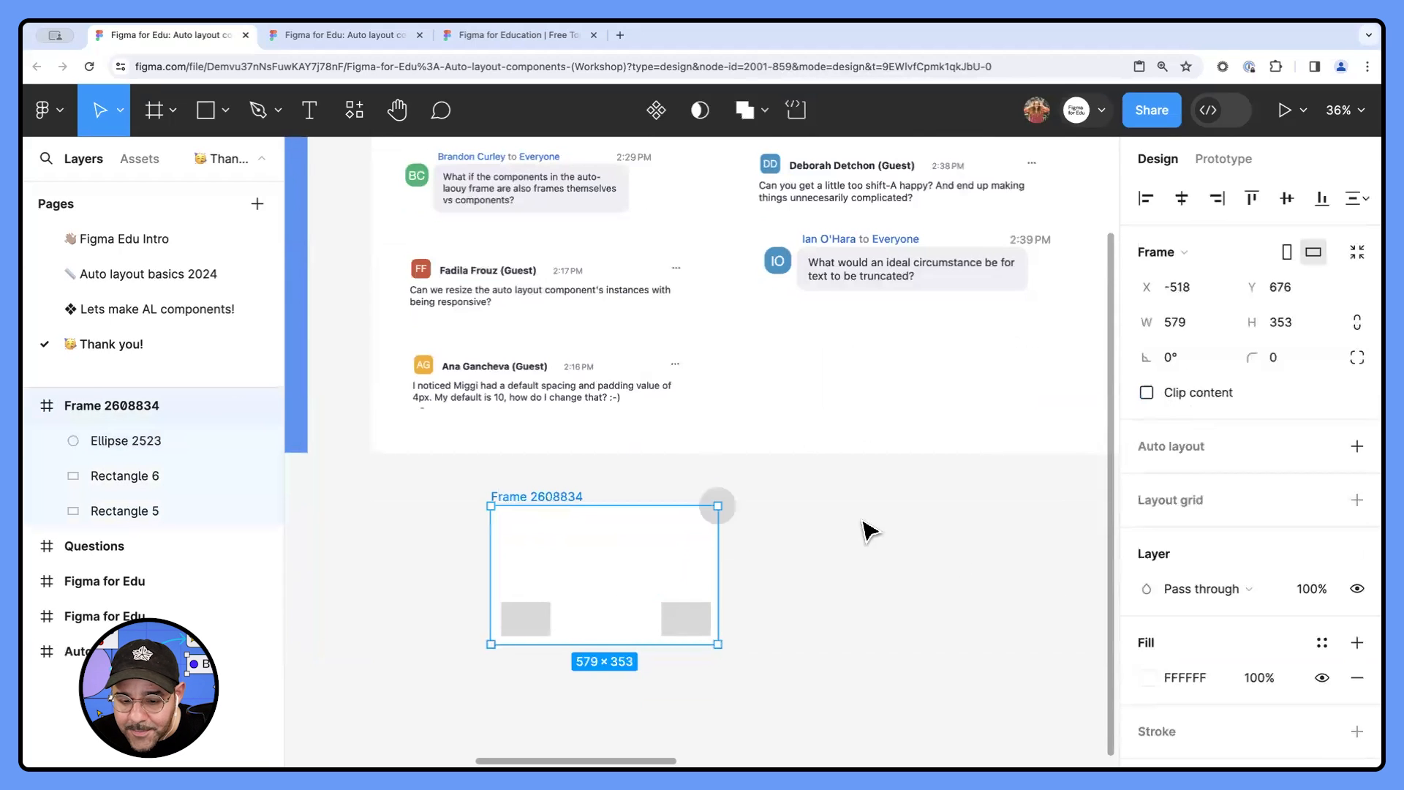
- Set the circle's constraints to Right and Top
left_click(729, 516)
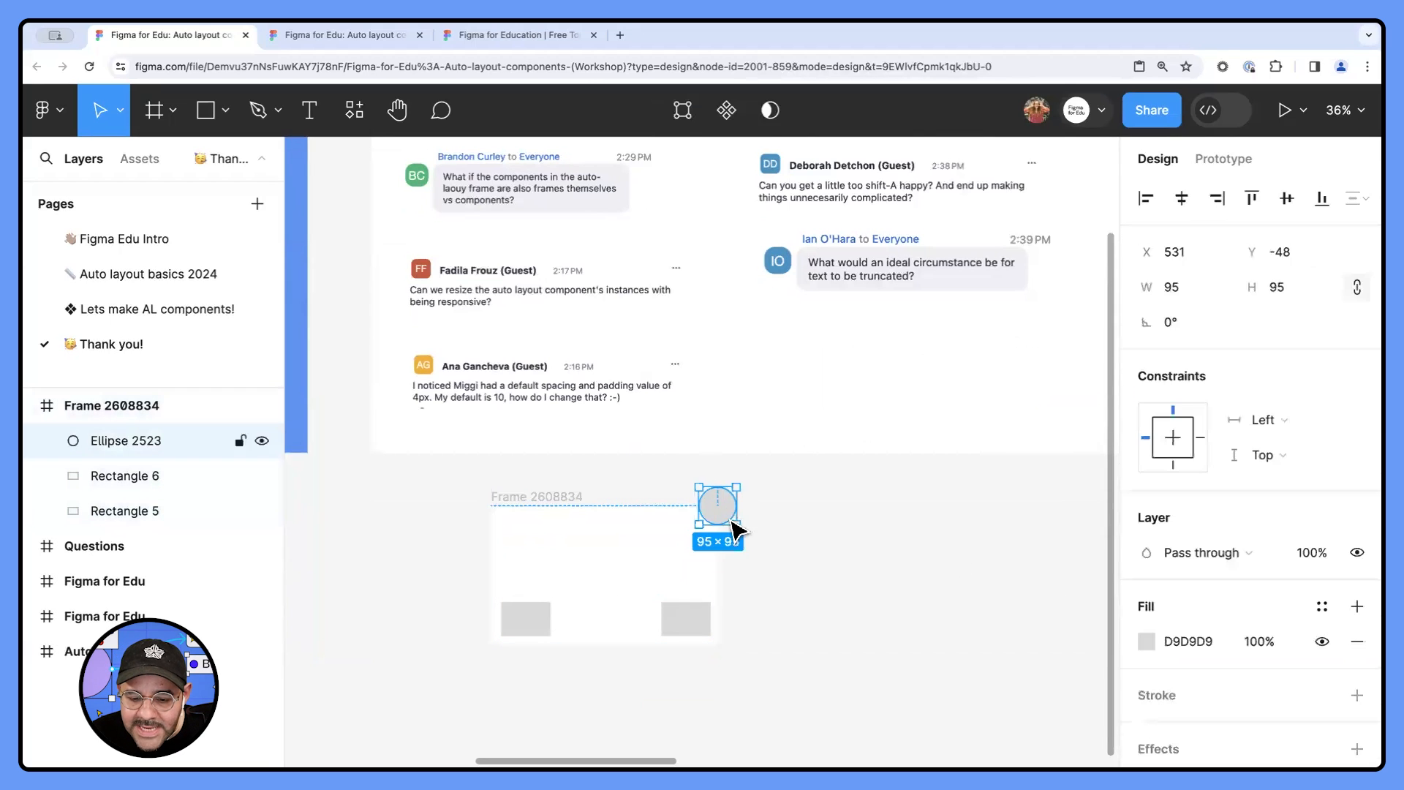
left_click(1270, 417)
left_click(1274, 424)
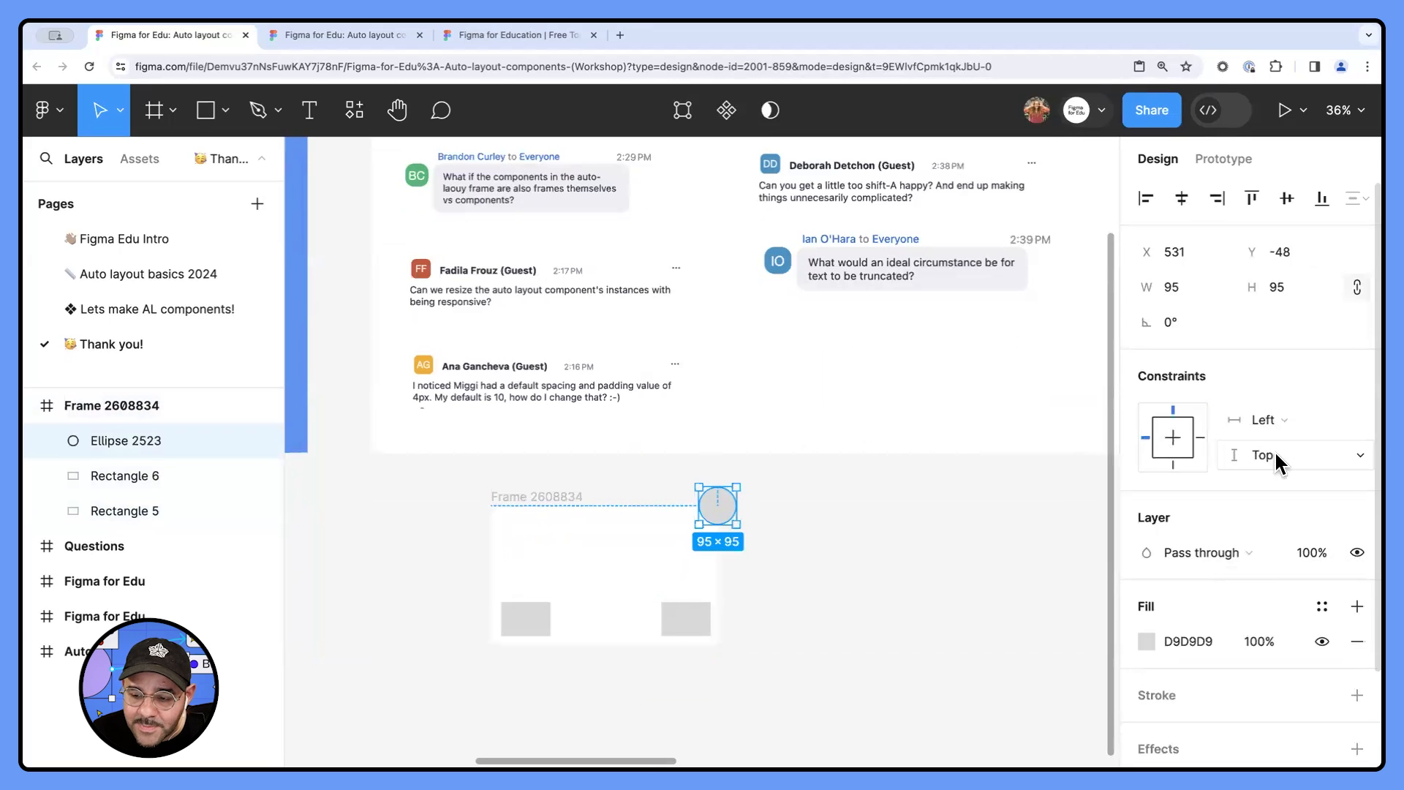
left_click(1273, 455)
left_click(1171, 469)
left_click(1271, 419)
left_click(1273, 447)
left_click(1273, 451)
left_click(958, 544)
- Change the circle's fill colour to red, FF0000
left_click(717, 508)
left_click(1146, 640)
type("FF0000")
key("Return")
- Resize the frame holding the circle and rectangles to about 498 × 396 px
left_click(498, 491)
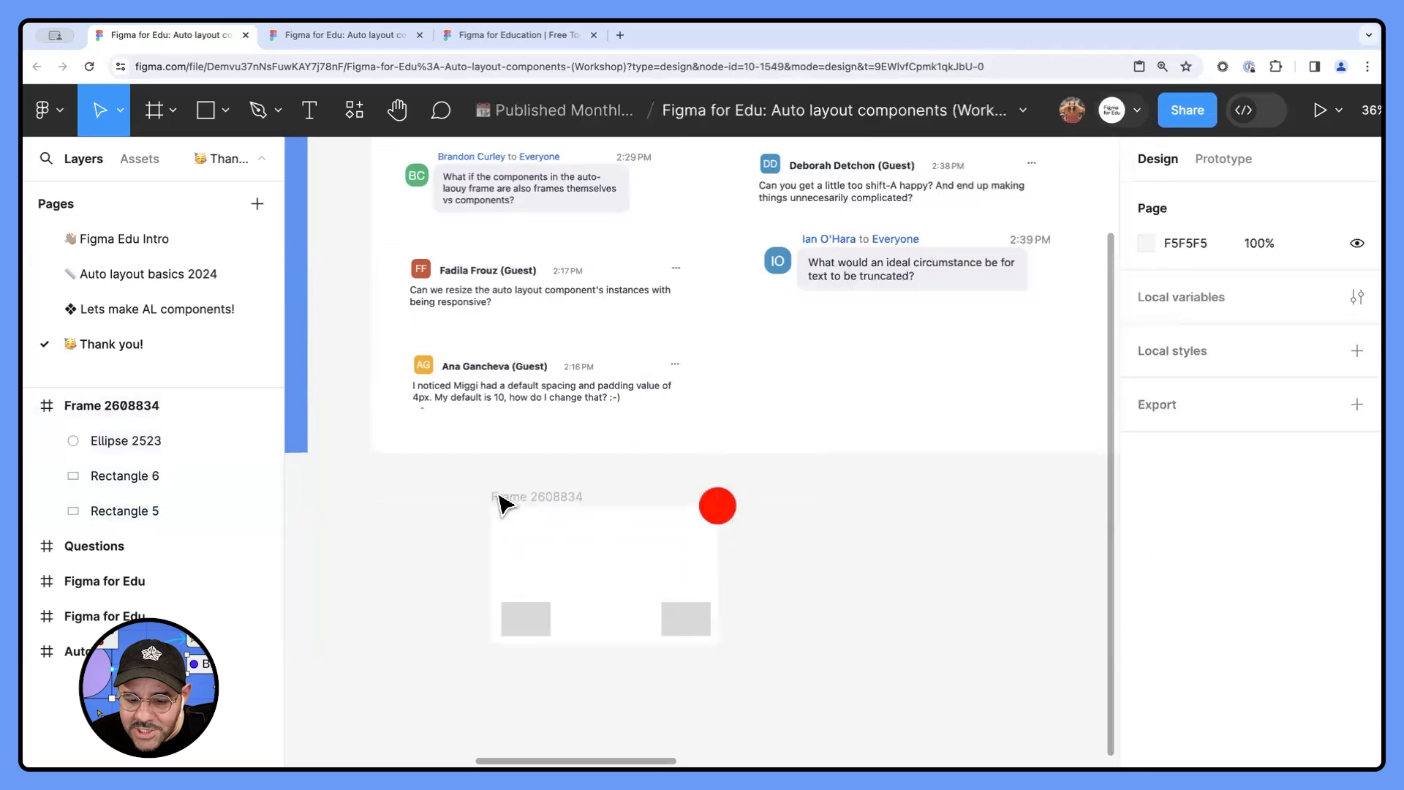
left_click(505, 496)
left_click_drag(715, 636, 685, 660)
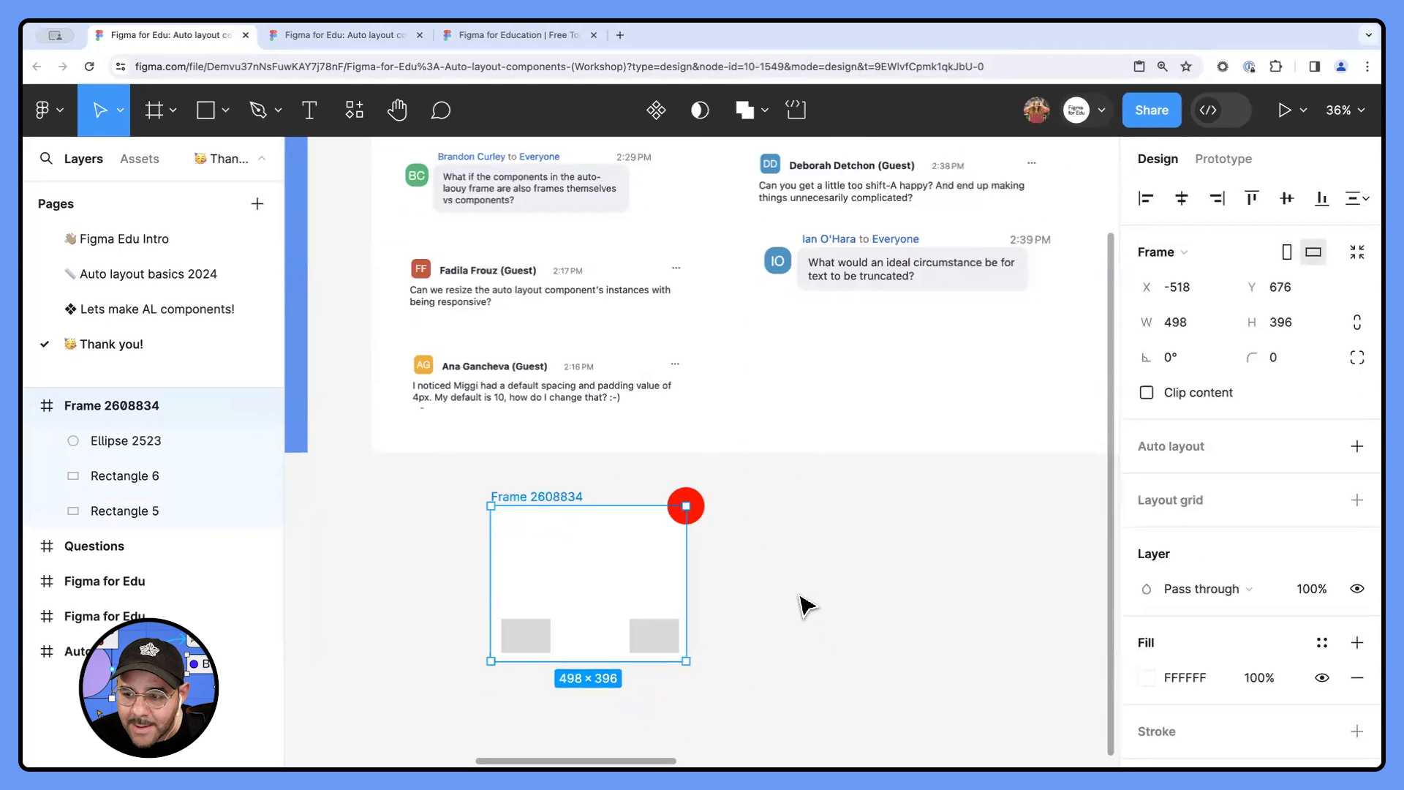
left_click(800, 594)
- Read the question about nested frames versus components in the Questions frame
scroll(799, 594, "down", 2)
left_click_drag(681, 551, 575, 732)
scroll(381, 447, "up", 2)
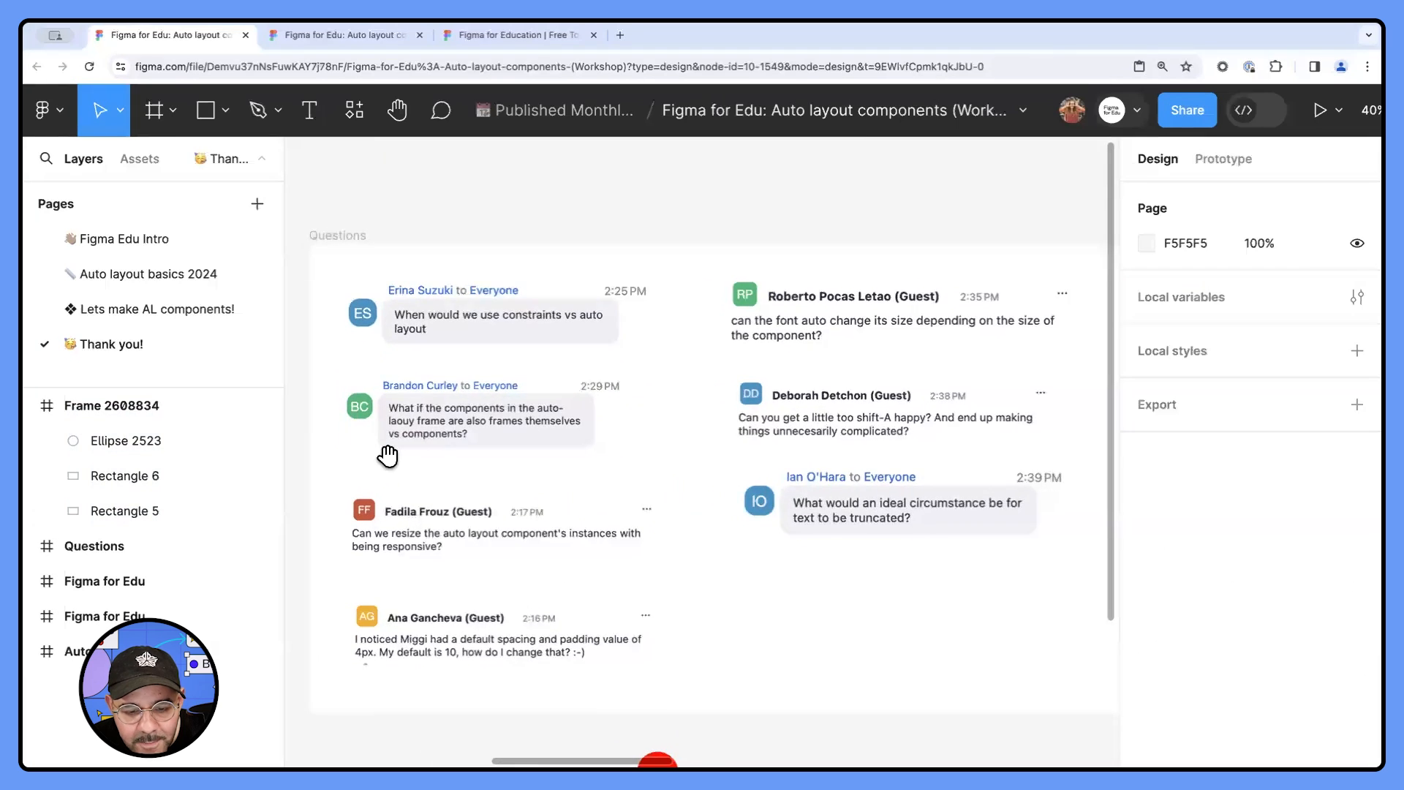
scroll(417, 448, "up", 4)
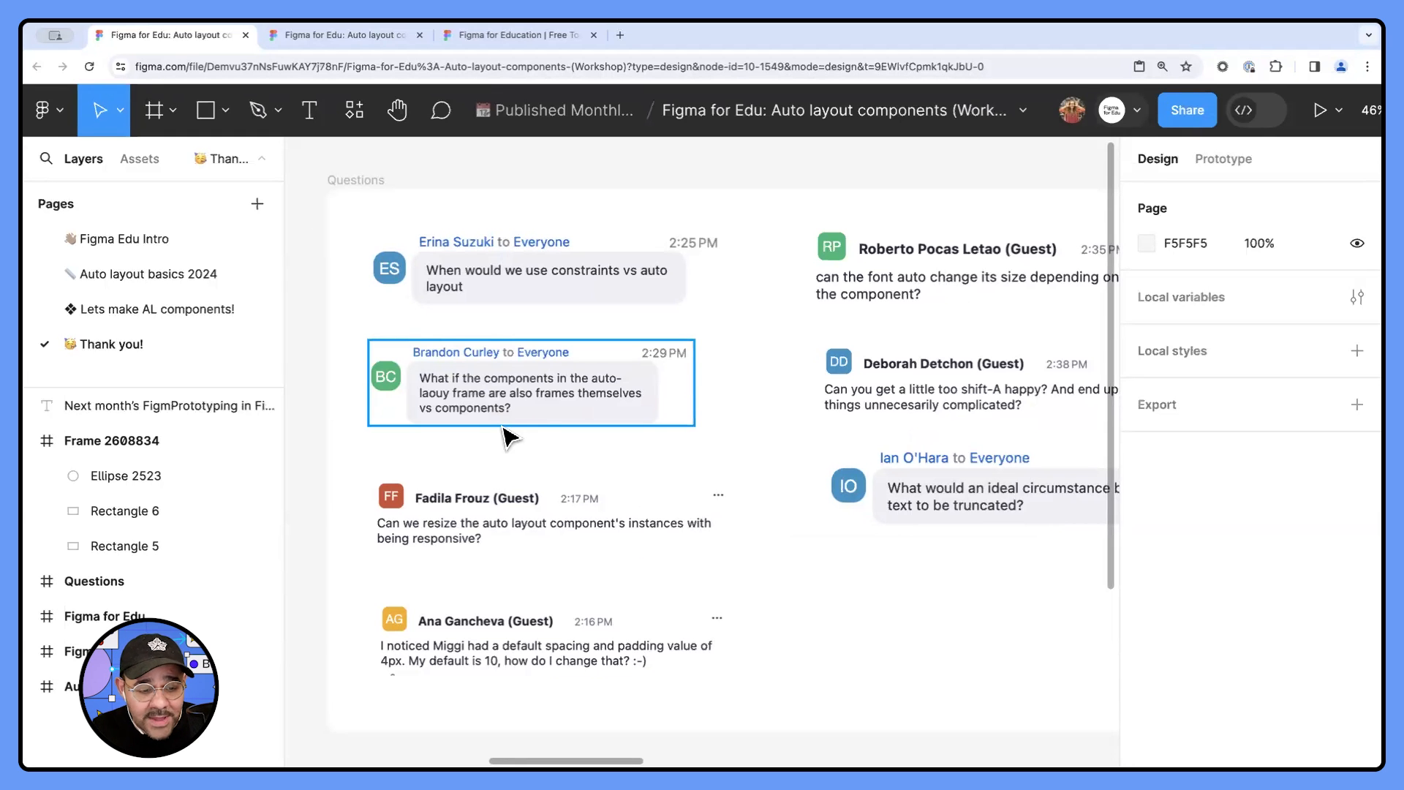
scroll(567, 497, "down", 2, "ctrl")
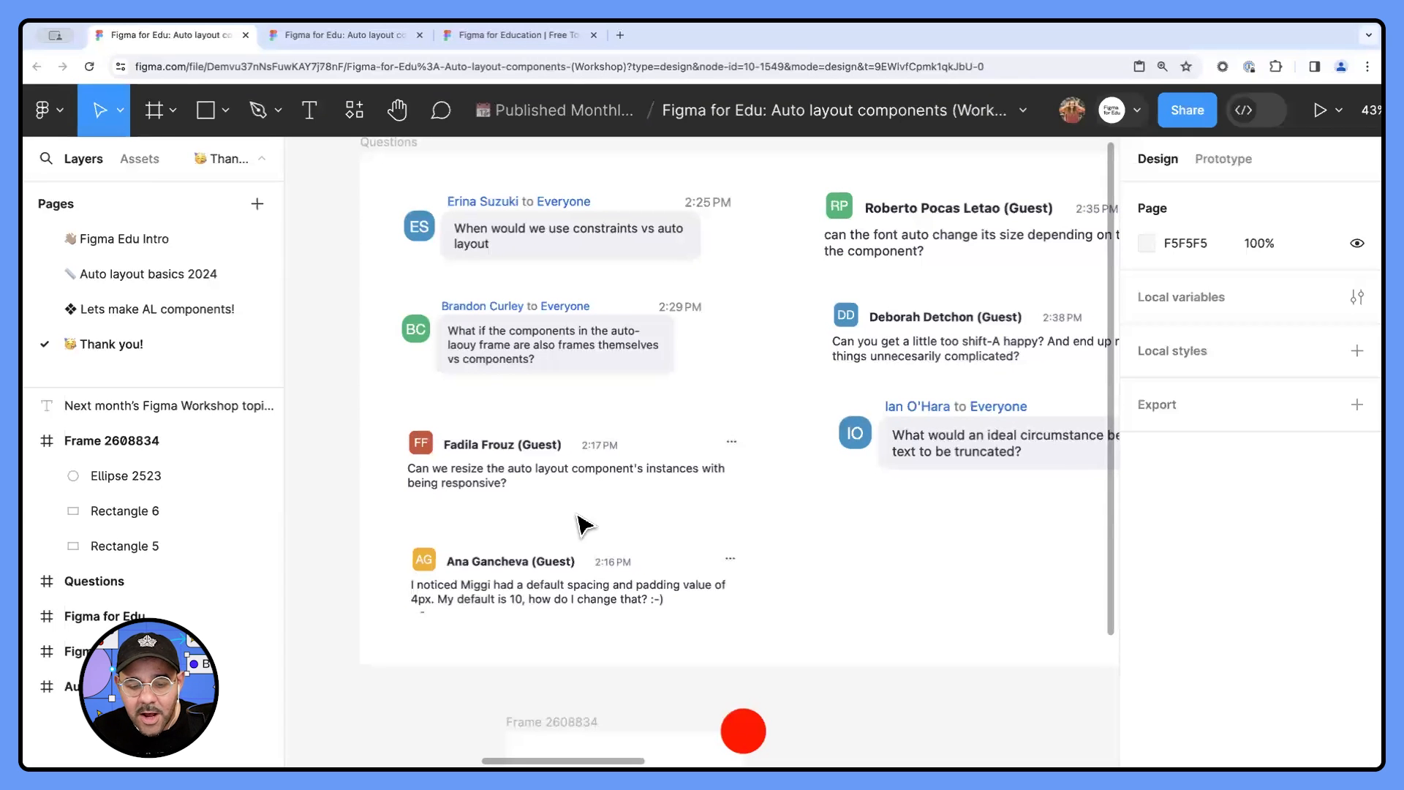
- Return to the Lets make AL components! page and inspect the card stack inside the Responsive website layout frame
left_click(245, 310)
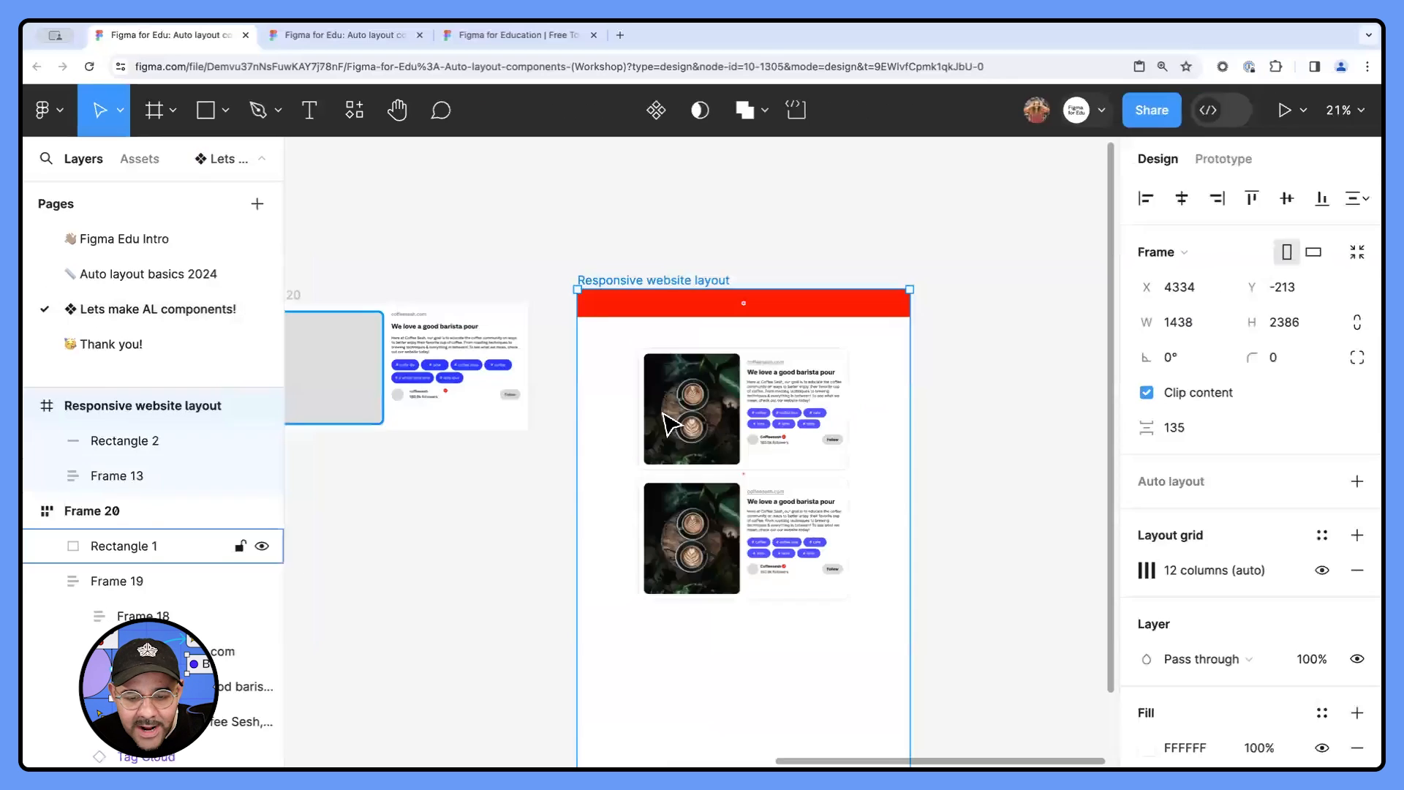
left_click(667, 423)
scroll(730, 394, "down", 1)
scroll(729, 399, "up", 2, "ctrl")
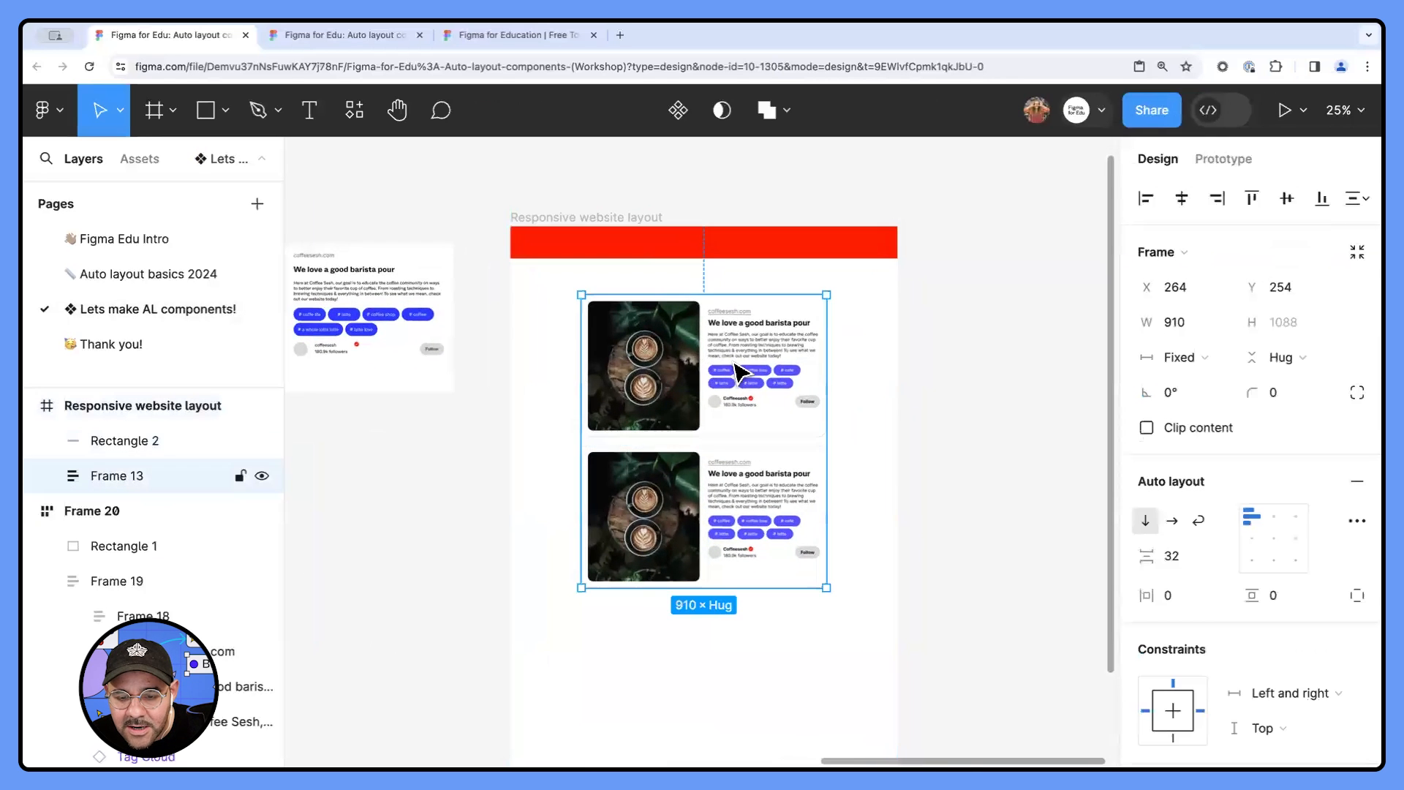
scroll(417, 282, "up", 3, "ctrl")
scroll(439, 329, "down", 2, "ctrl")
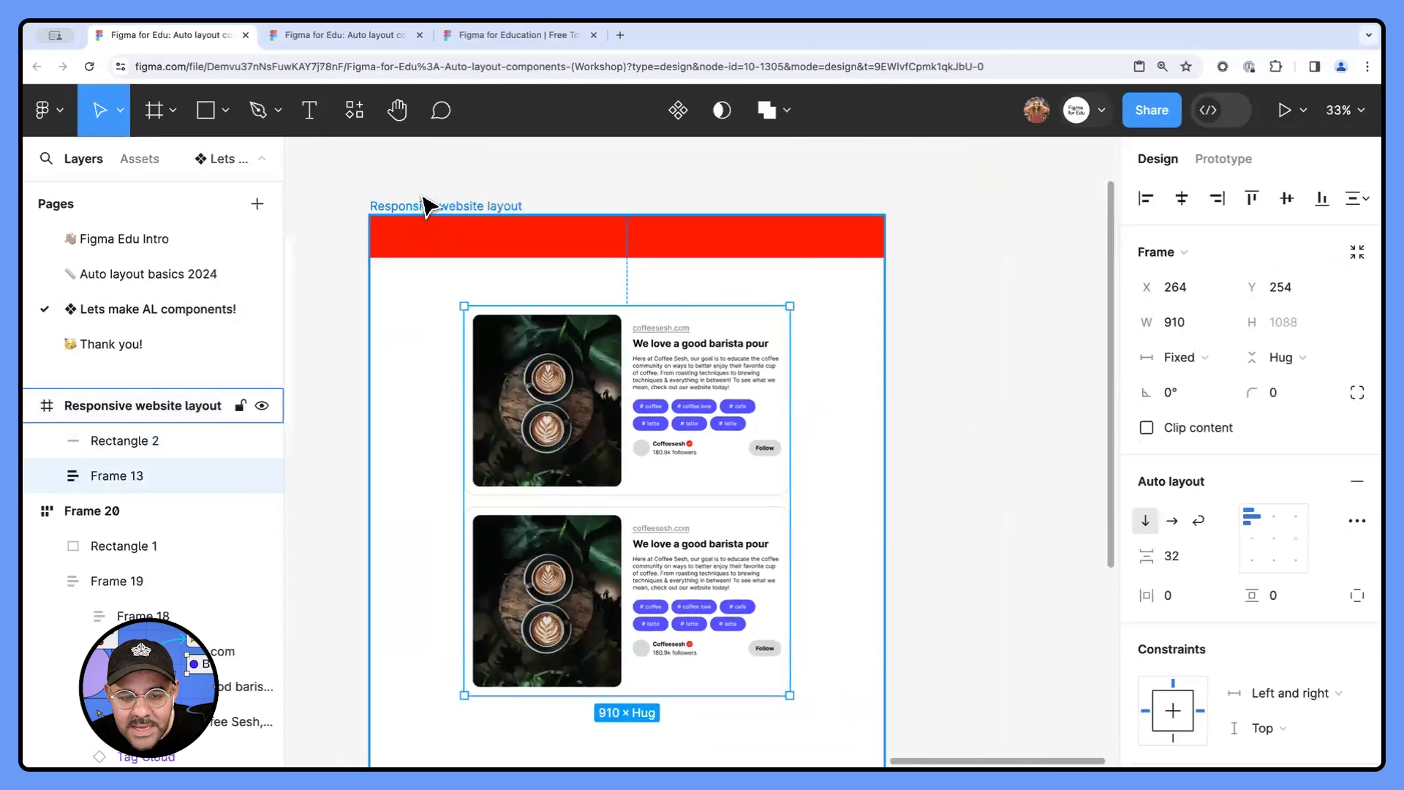
- Show the layout grids on the Responsive website layout again and select its card stack
key("Escape")
left_click(448, 208)
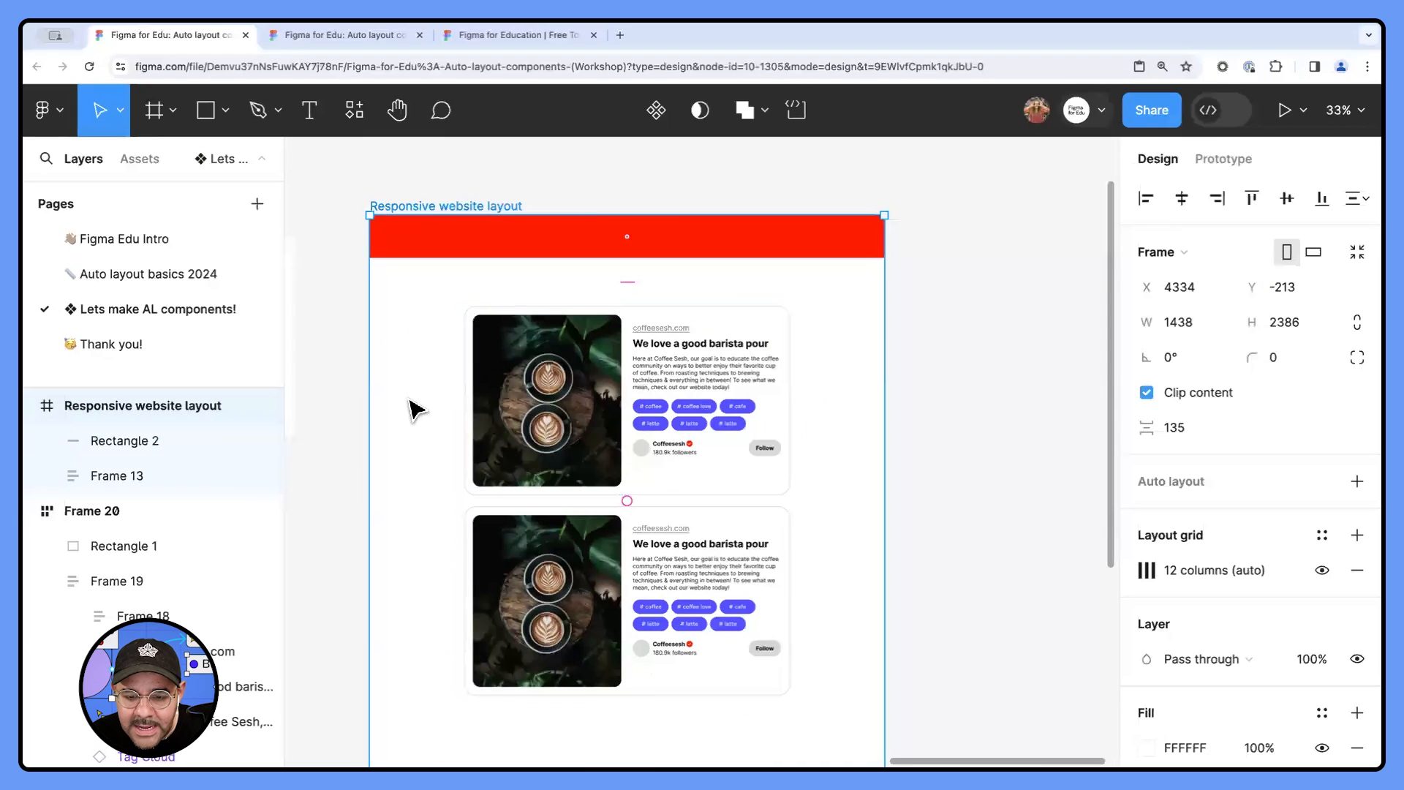
key("ctrl+g")
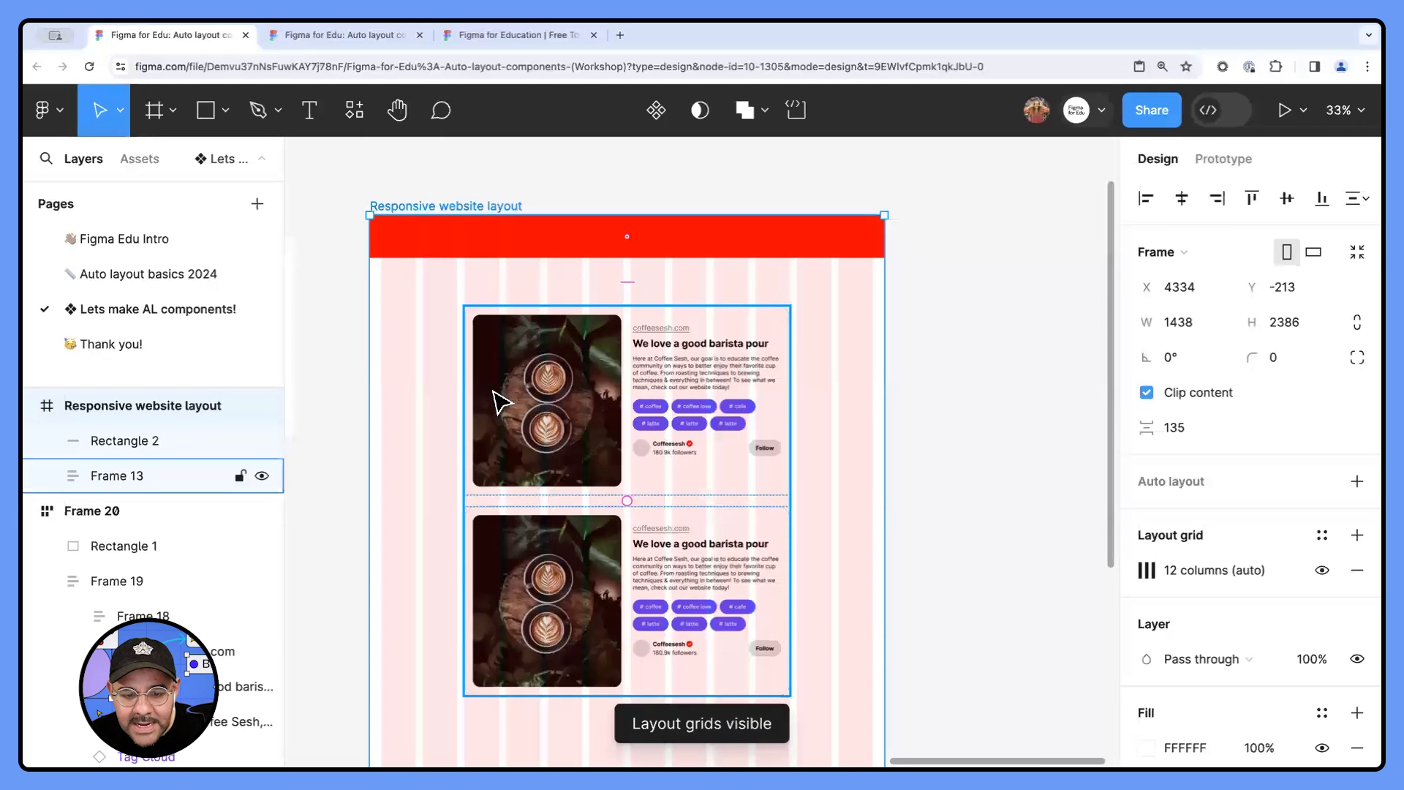
left_click(611, 380)
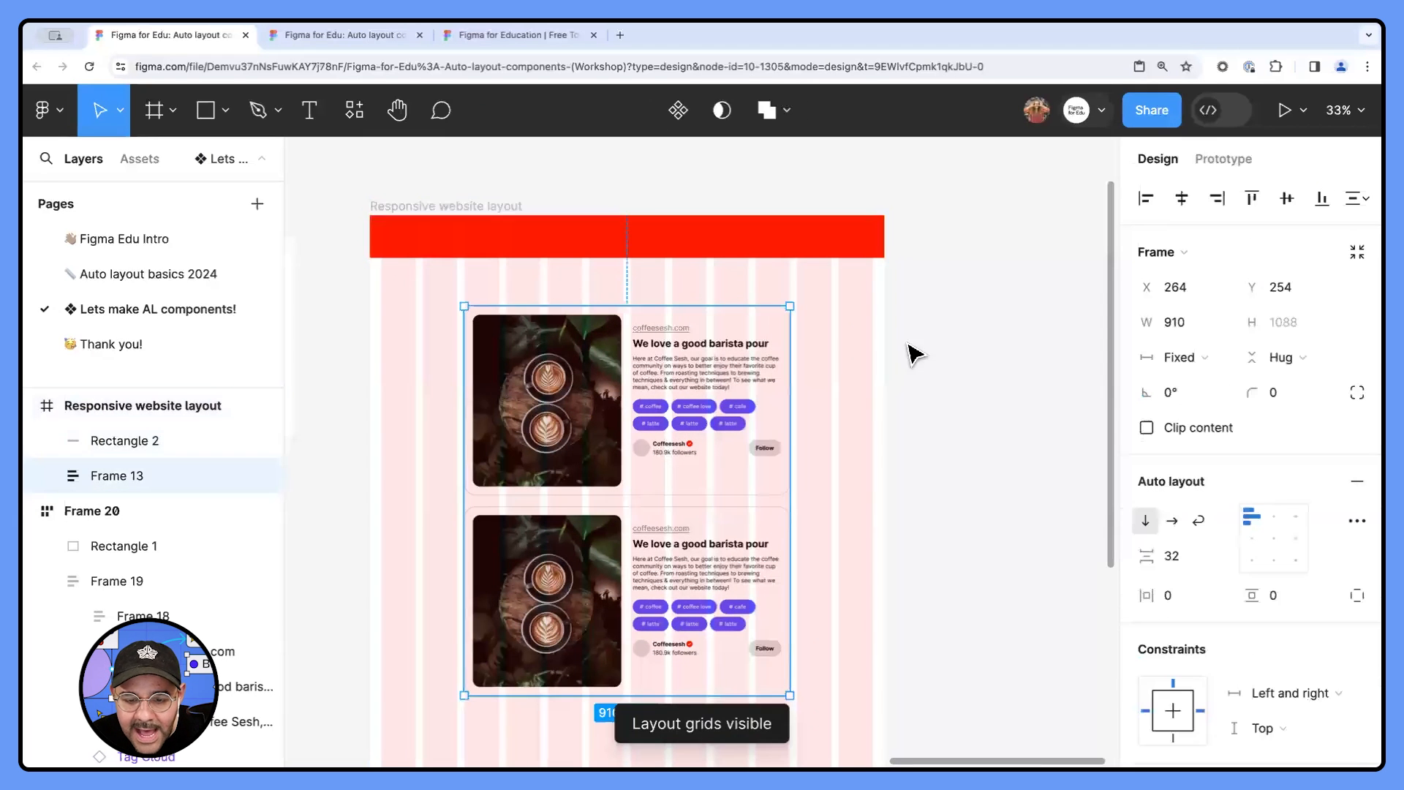
- Inspect the layout grid settings of the Responsive website layout frame and the constraints of its card stack
left_click(417, 212)
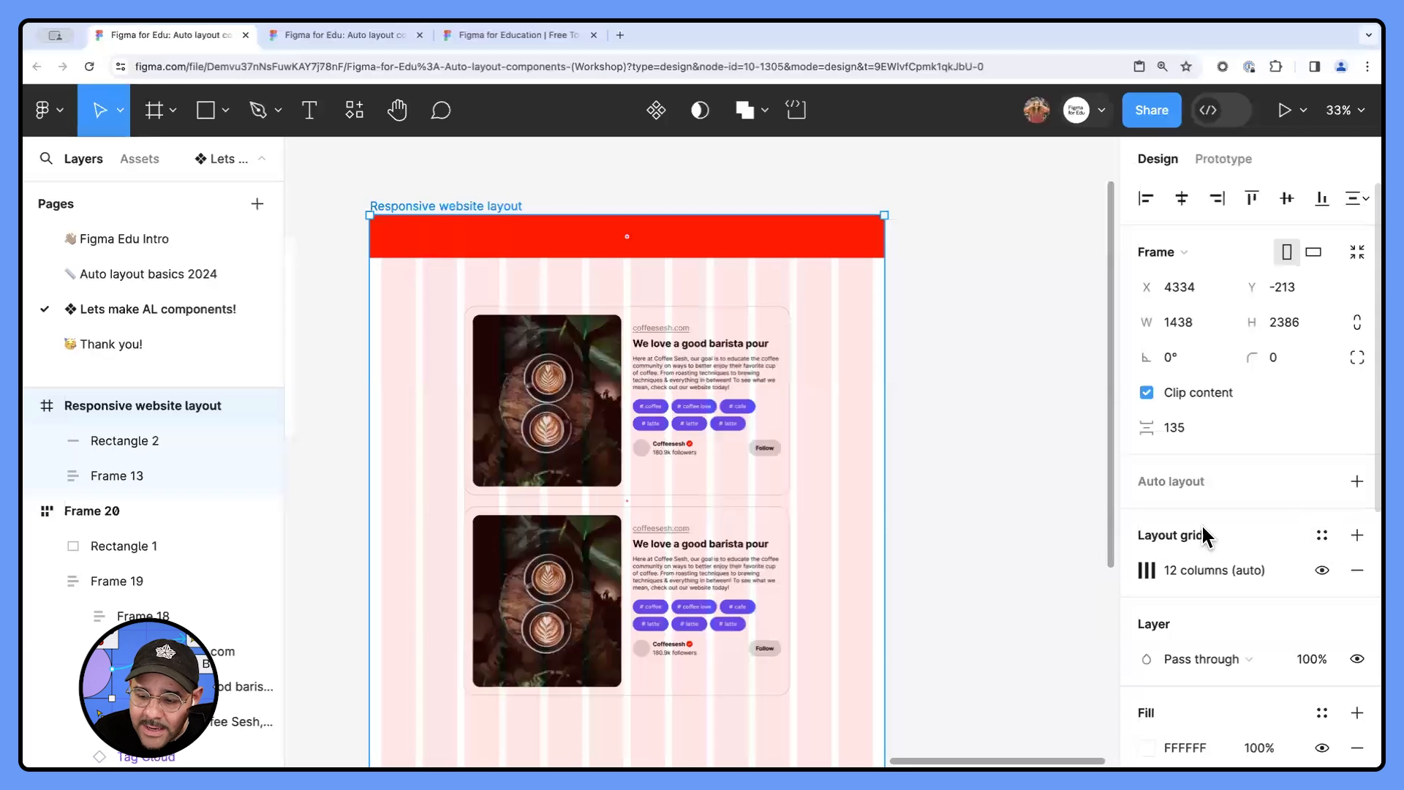
left_click(580, 421)
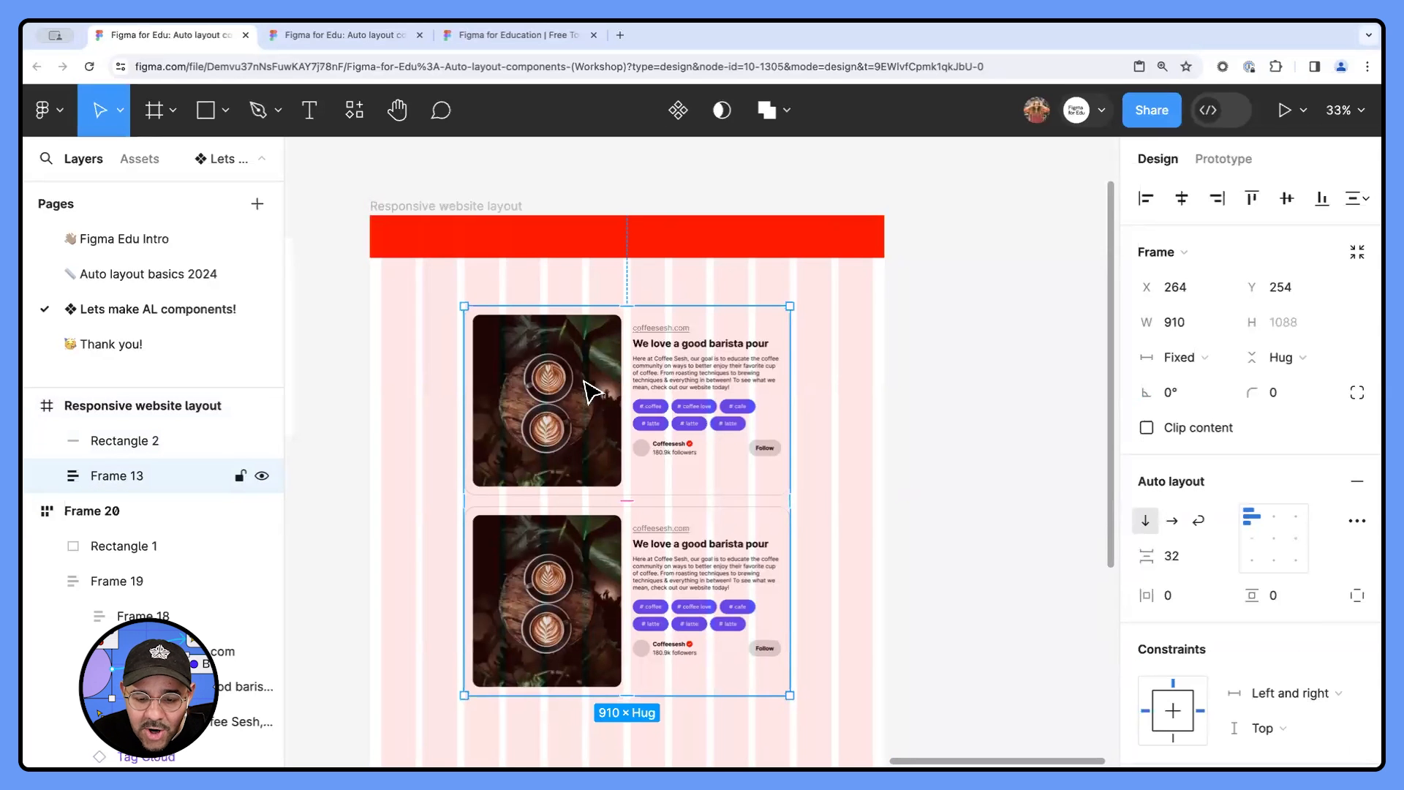
scroll(605, 548, "down", 1)
left_click(925, 490)
left_click(560, 432)
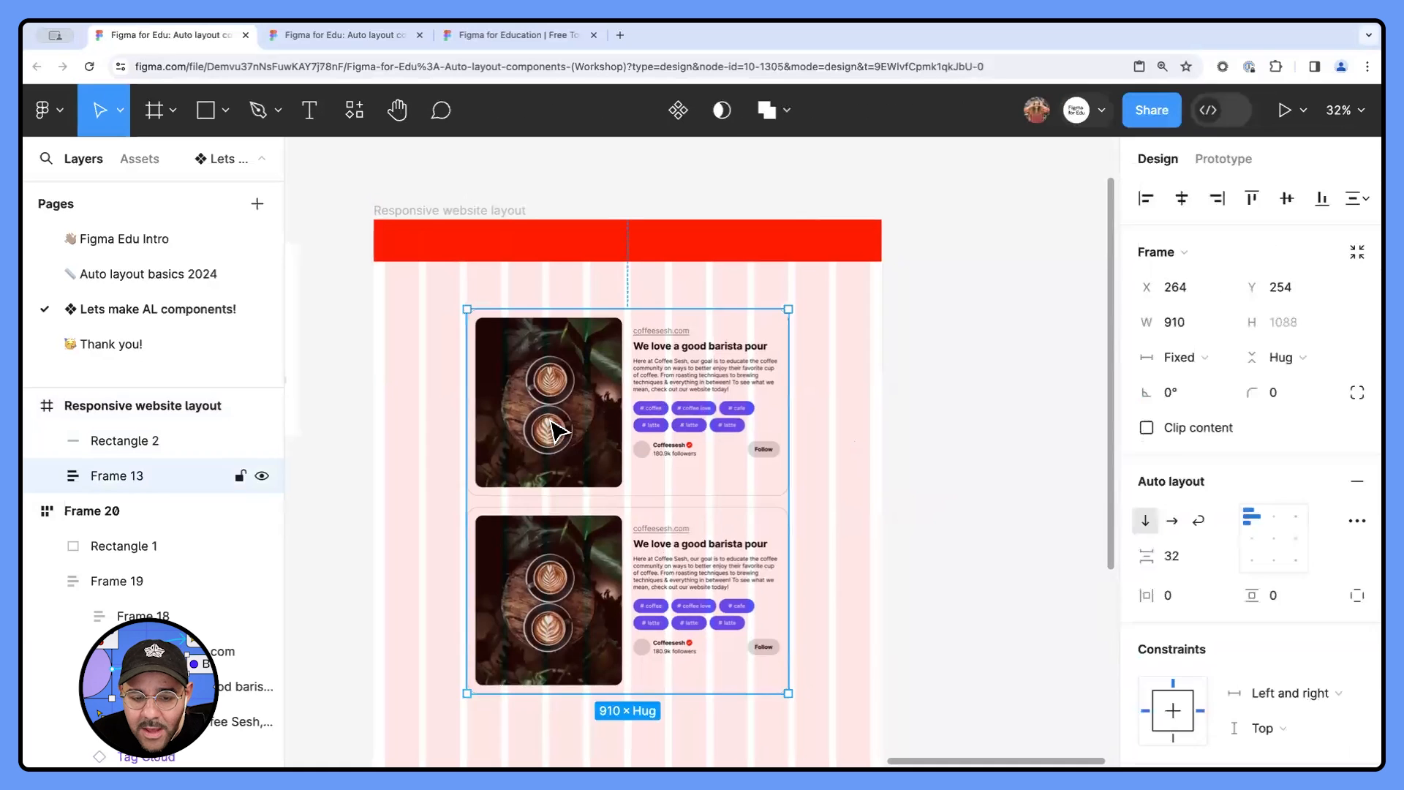
scroll(1189, 607, "down", 1)
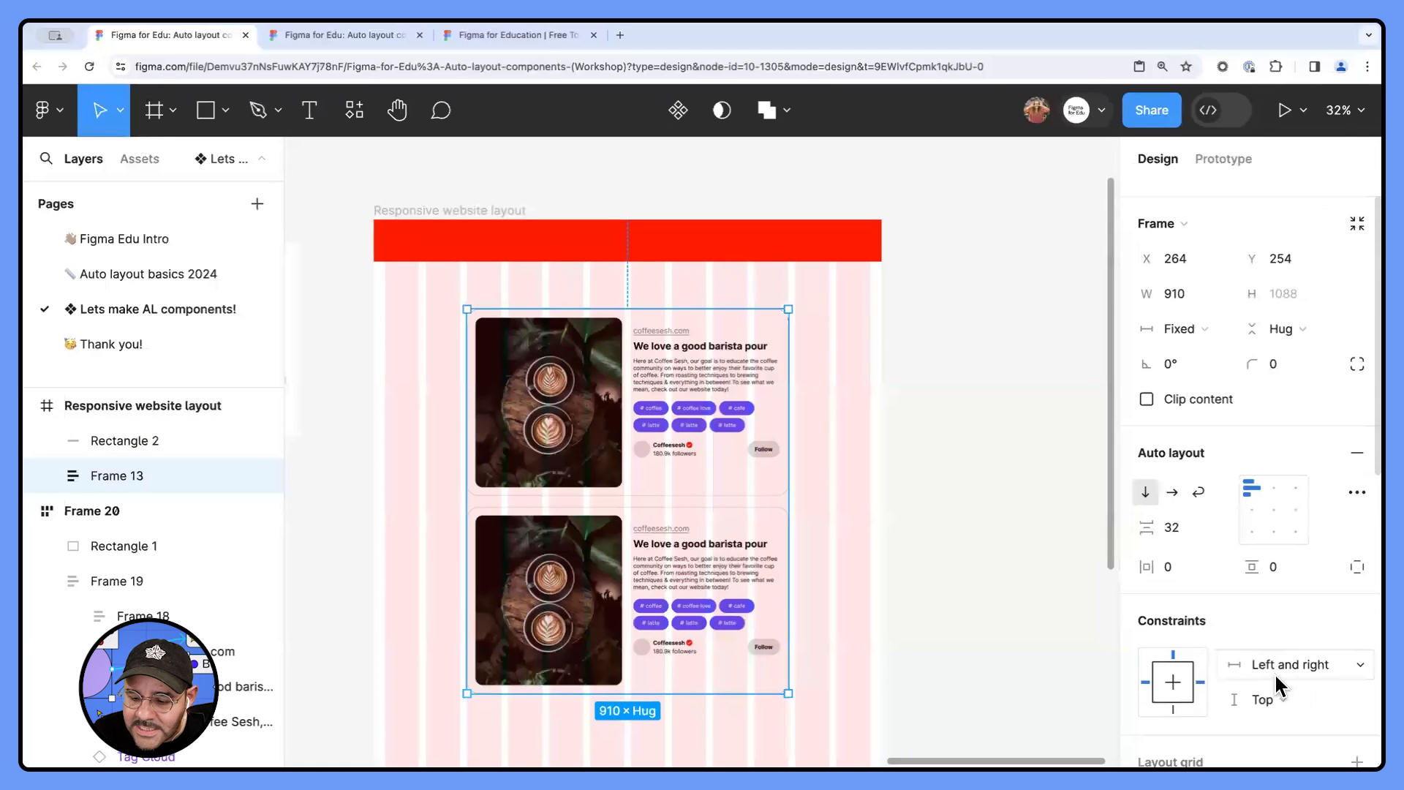
mouse_move(788, 513)
left_mouse_down()
mouse_move(744, 513)
mouse_move(788, 512)
left_mouse_up()
left_click(880, 541)
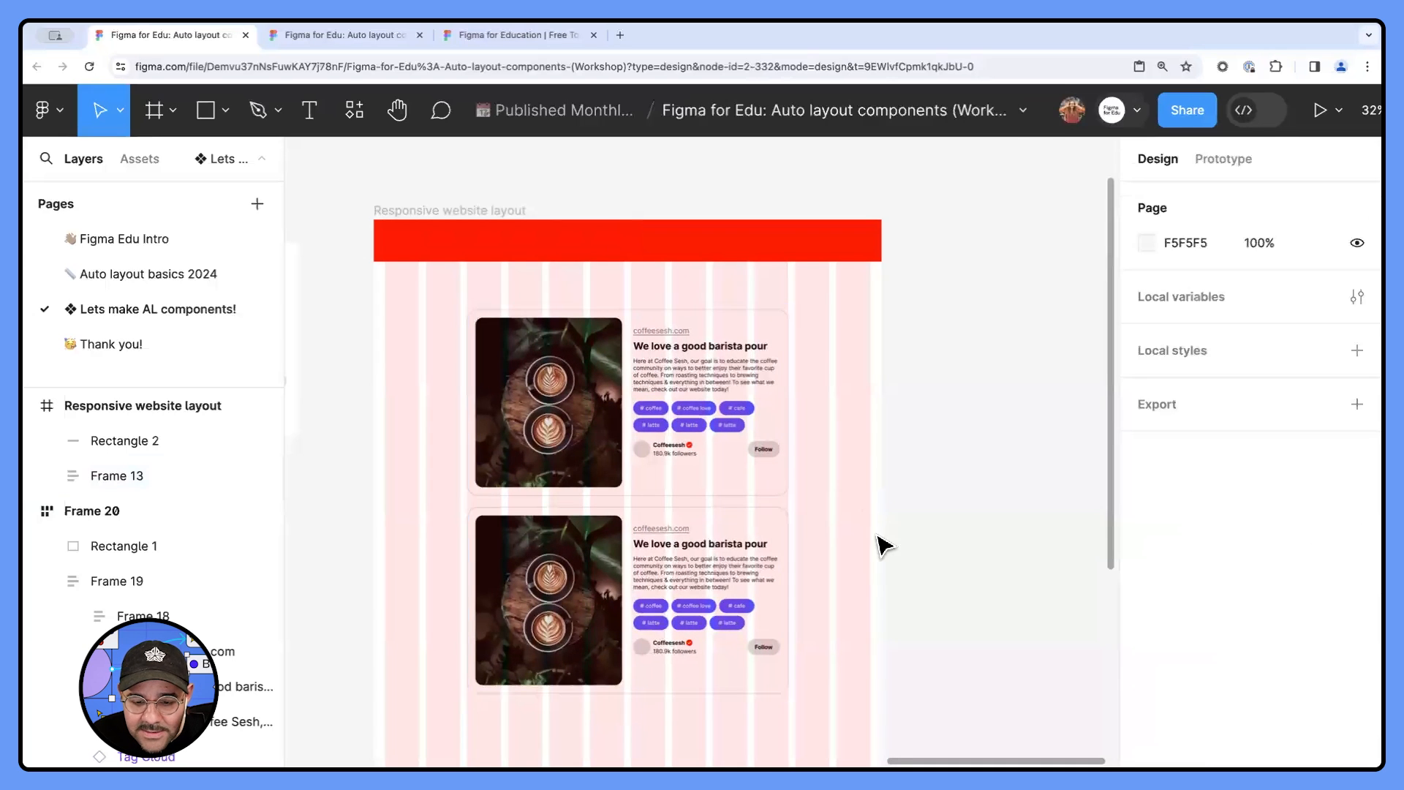
- Narrow and widen the Responsive website layout frame several times to test how its cards reflow against the column grid
scroll(877, 535, "down", 1)
left_click(512, 178)
left_click_drag(899, 326, 738, 342)
scroll(568, 442, "up", 3)
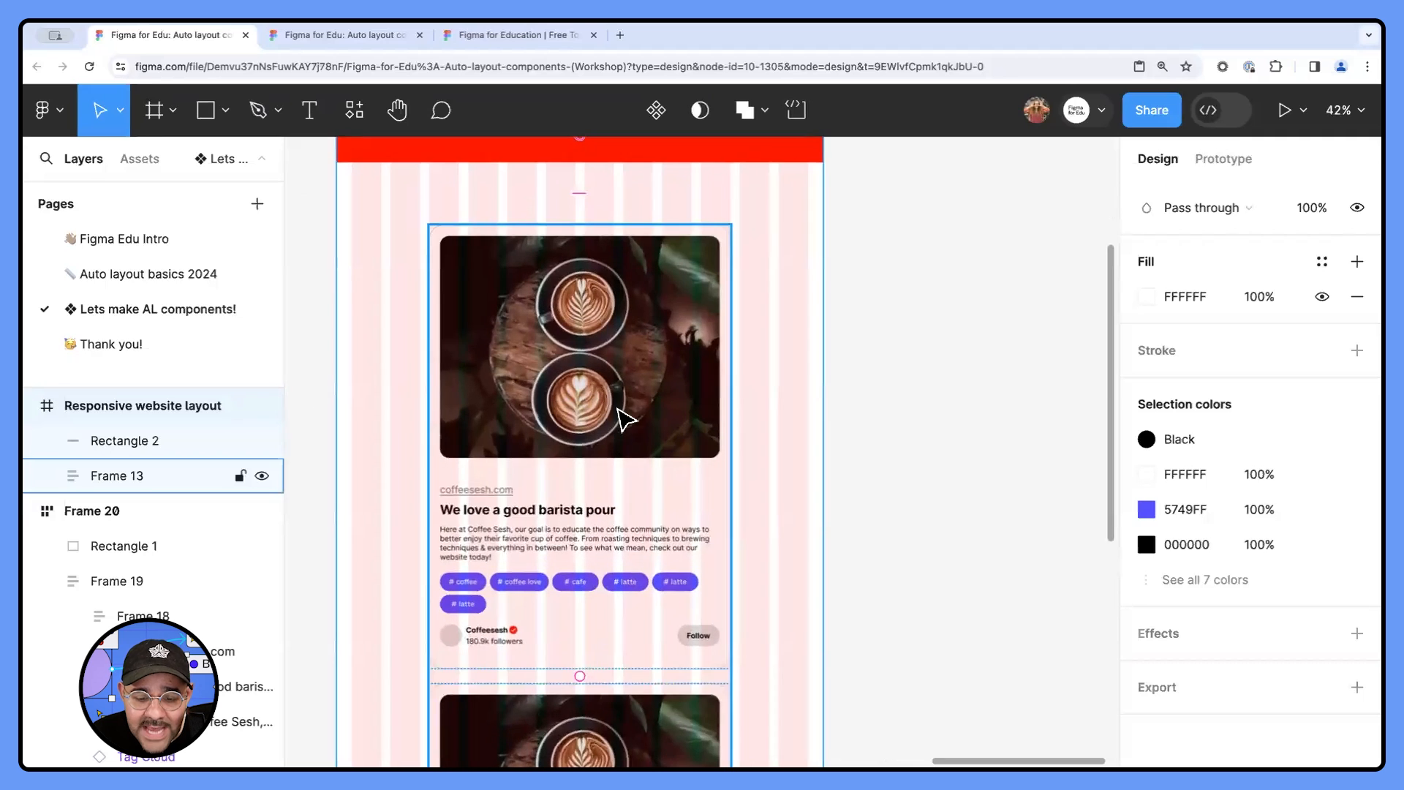
left_click_drag(822, 376, 946, 376)
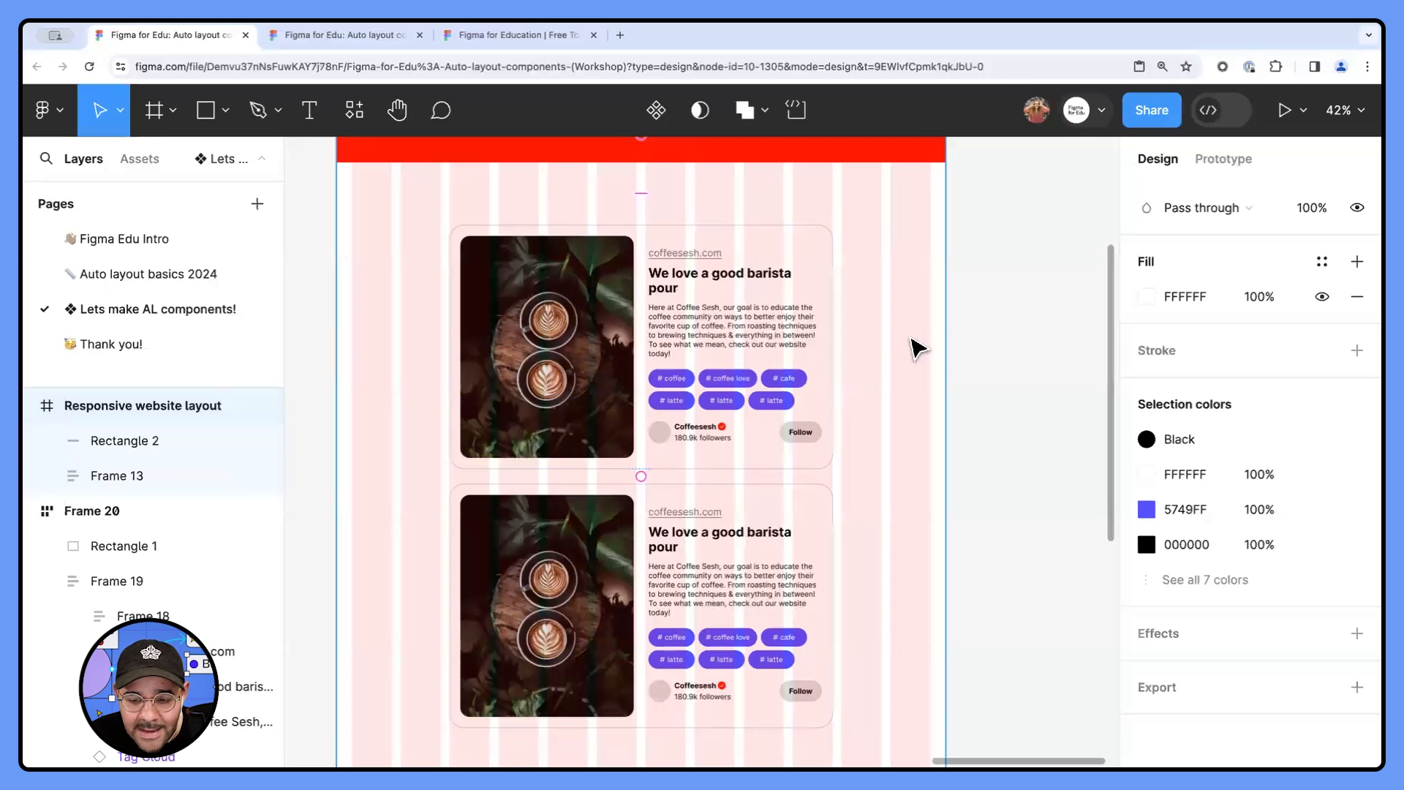
left_click_drag(943, 348, 868, 349)
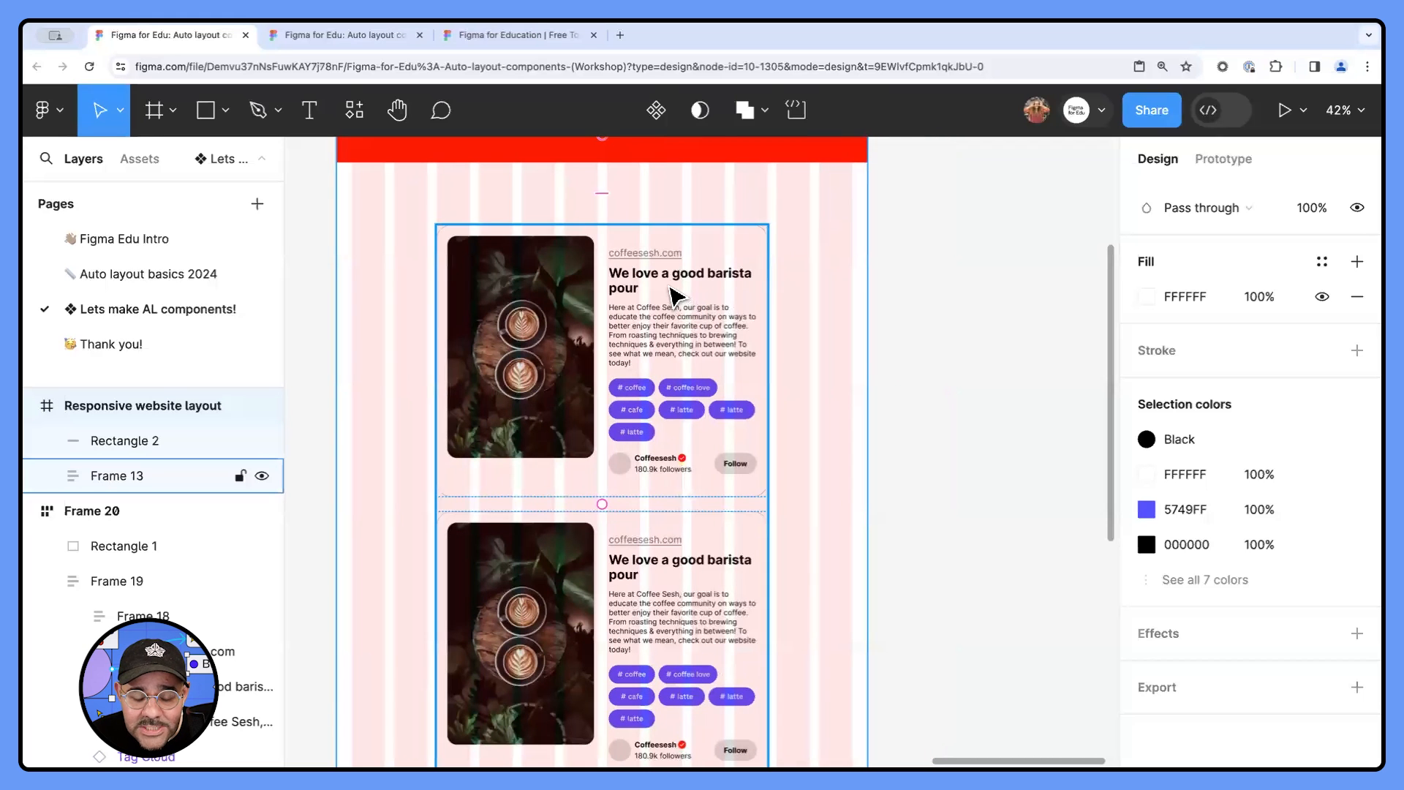
left_click_drag(869, 352, 990, 351)
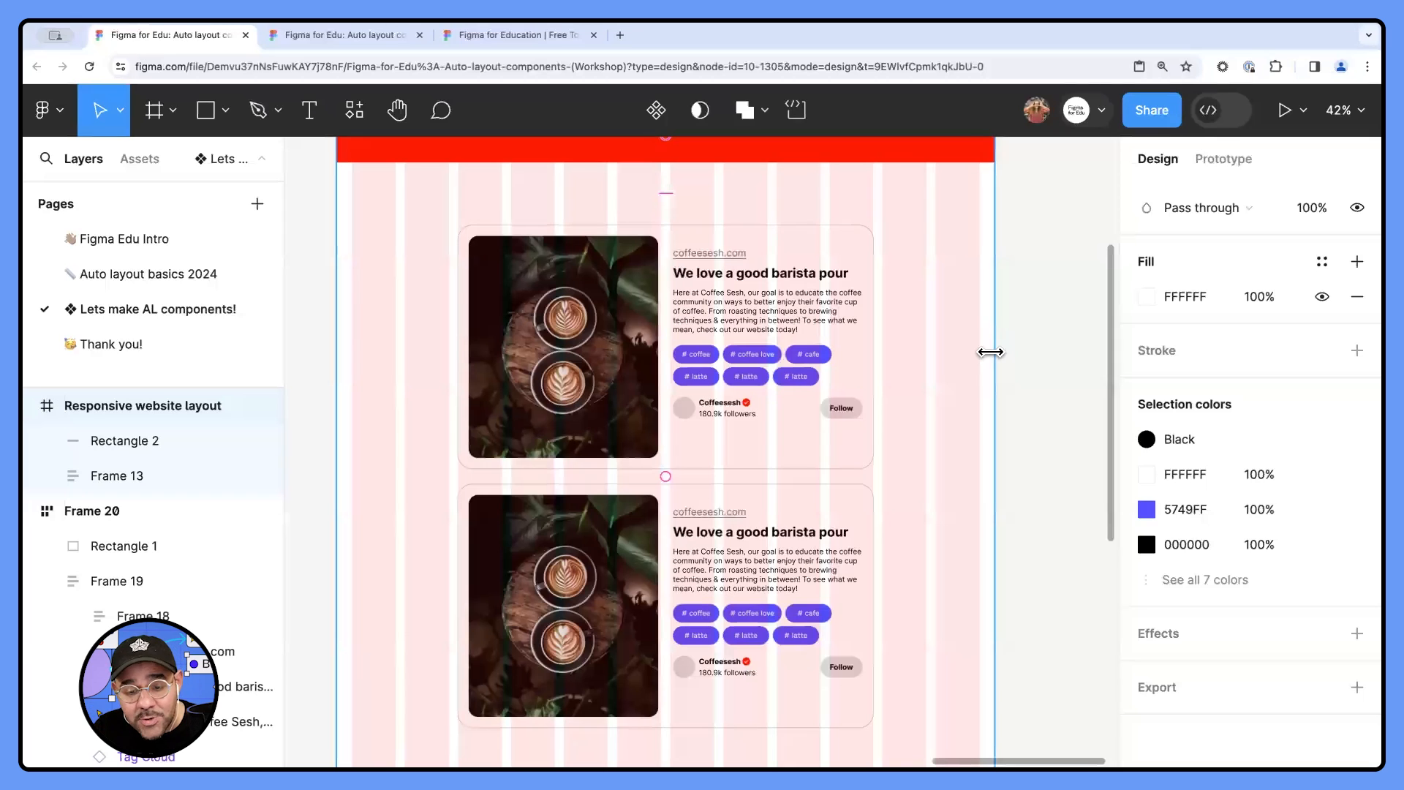
- Narrow the Responsive website layout frame slightly with the layout grids shown, and leave the grids hidden
key("ctrl+g")
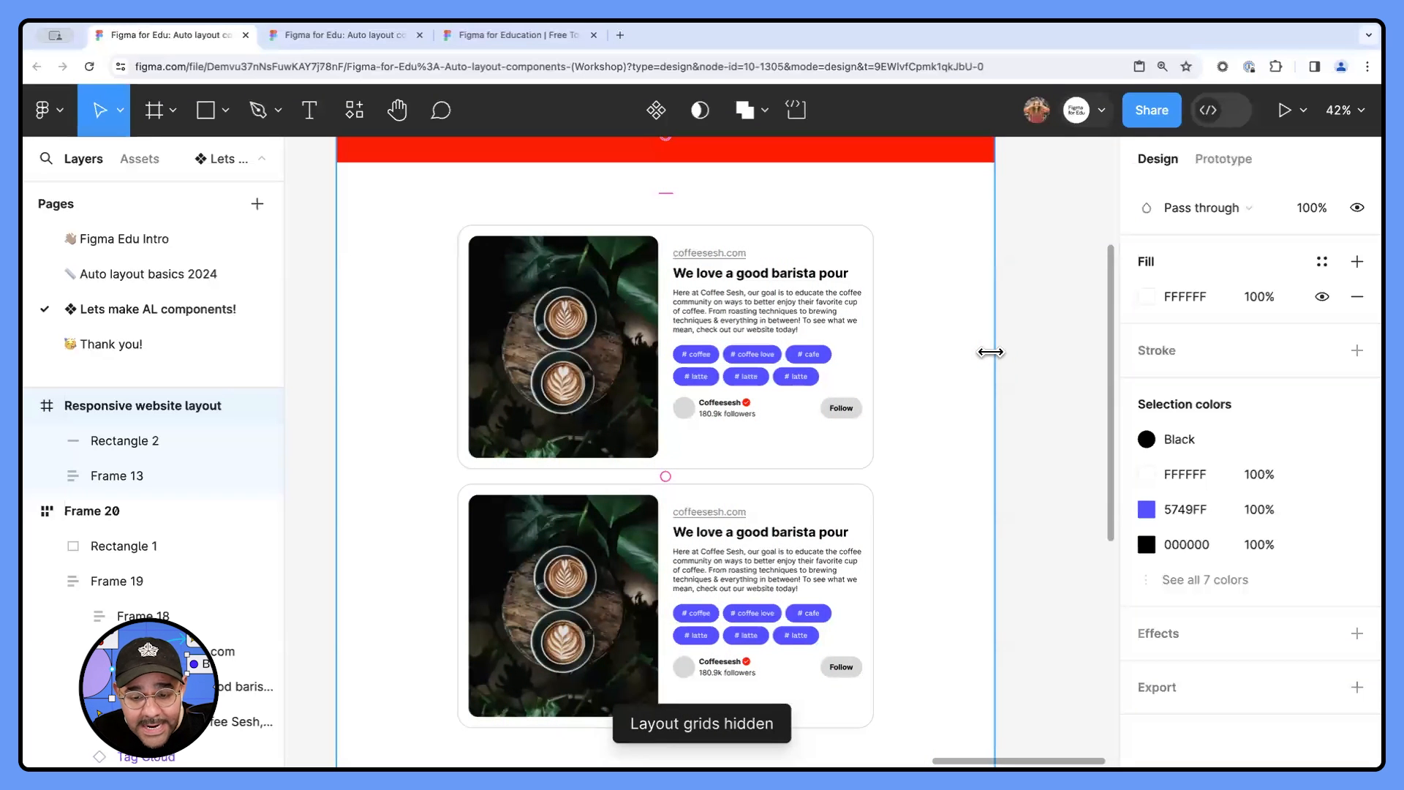
scroll(957, 370, "down", 5)
scroll(958, 370, "up", 2)
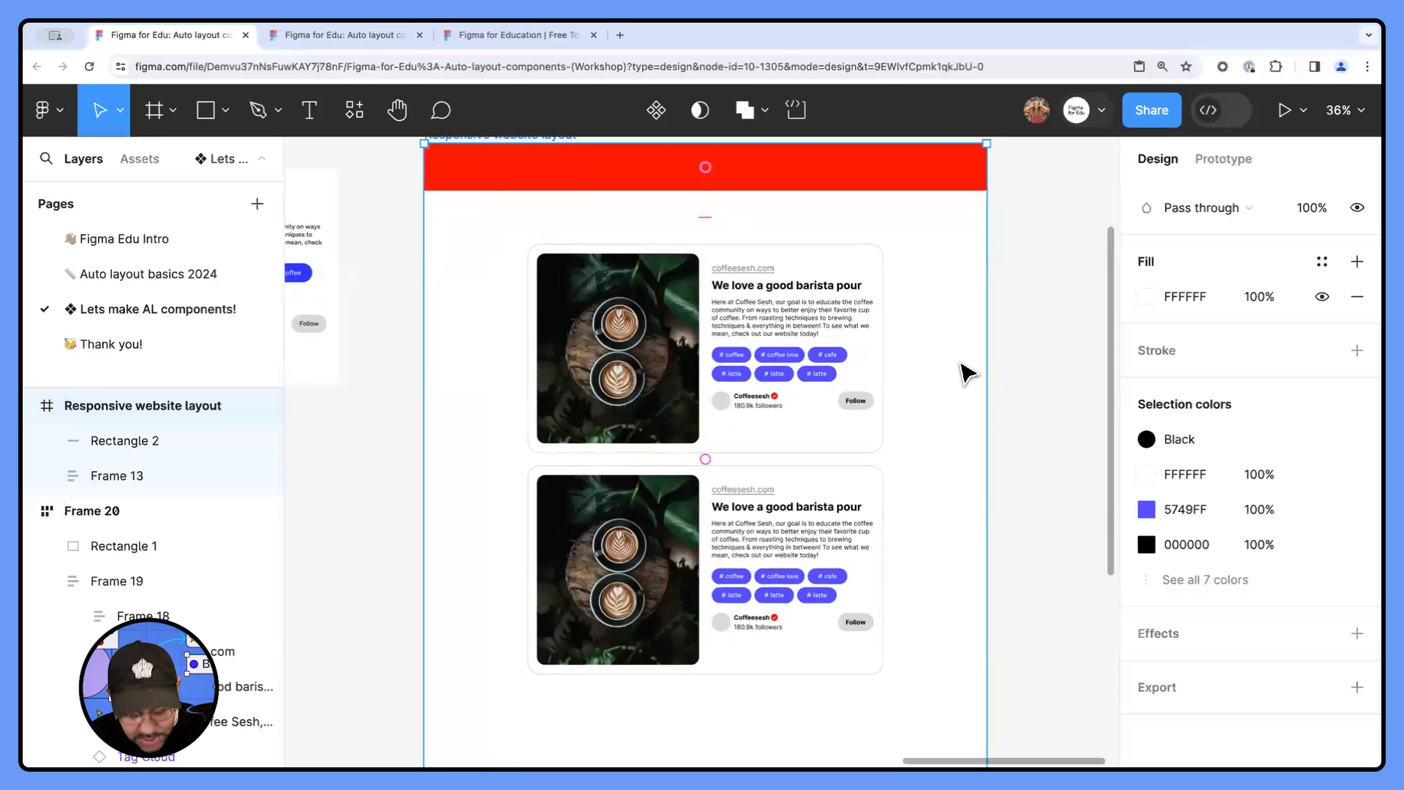
key("ctrl+g")
mouse_move(986, 369)
left_mouse_down()
mouse_move(786, 381)
mouse_move(966, 370)
left_mouse_up()
key("ctrl+g")
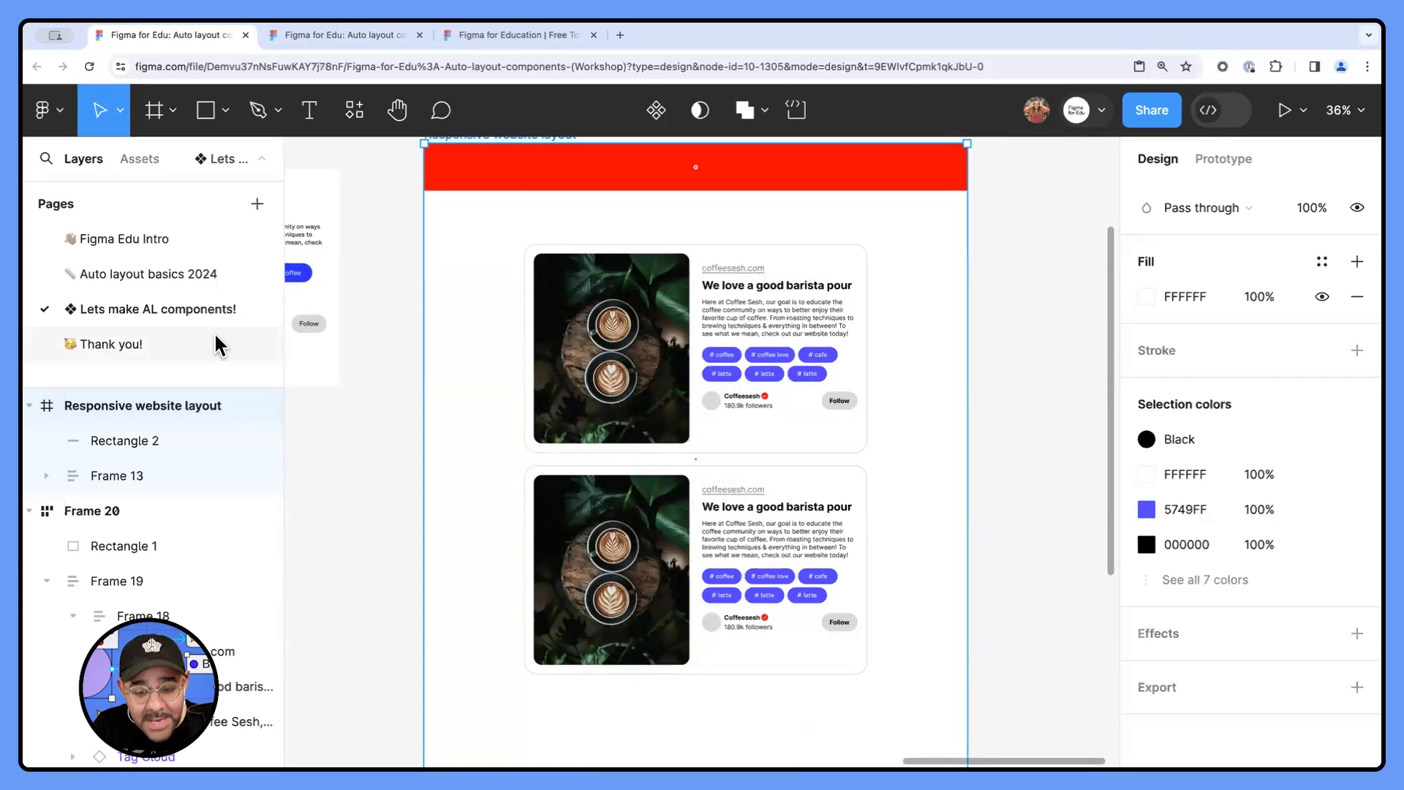
- Return to the Thank you! page and read the question about changing the default spacing and padding value
left_click(145, 341)
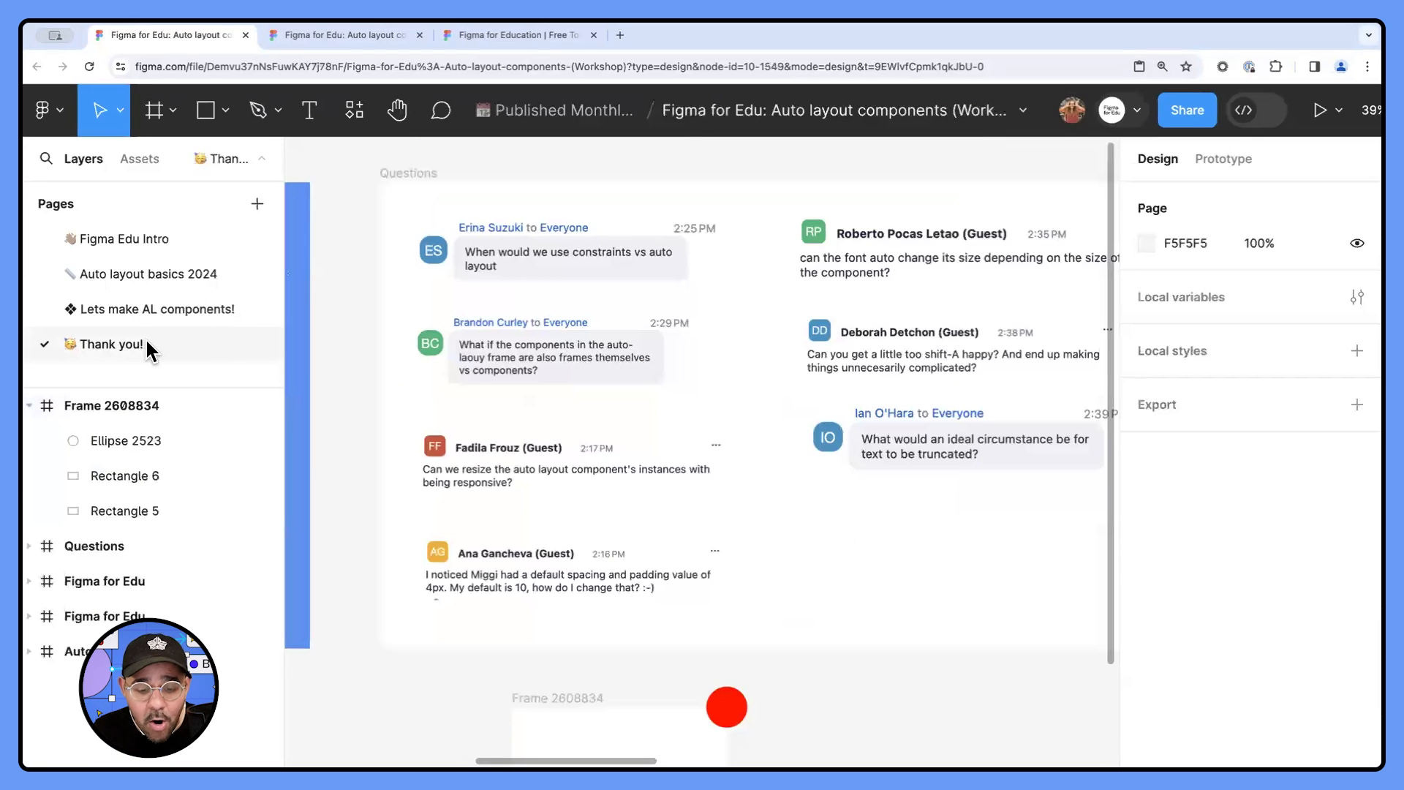
scroll(433, 625, "up", 2)
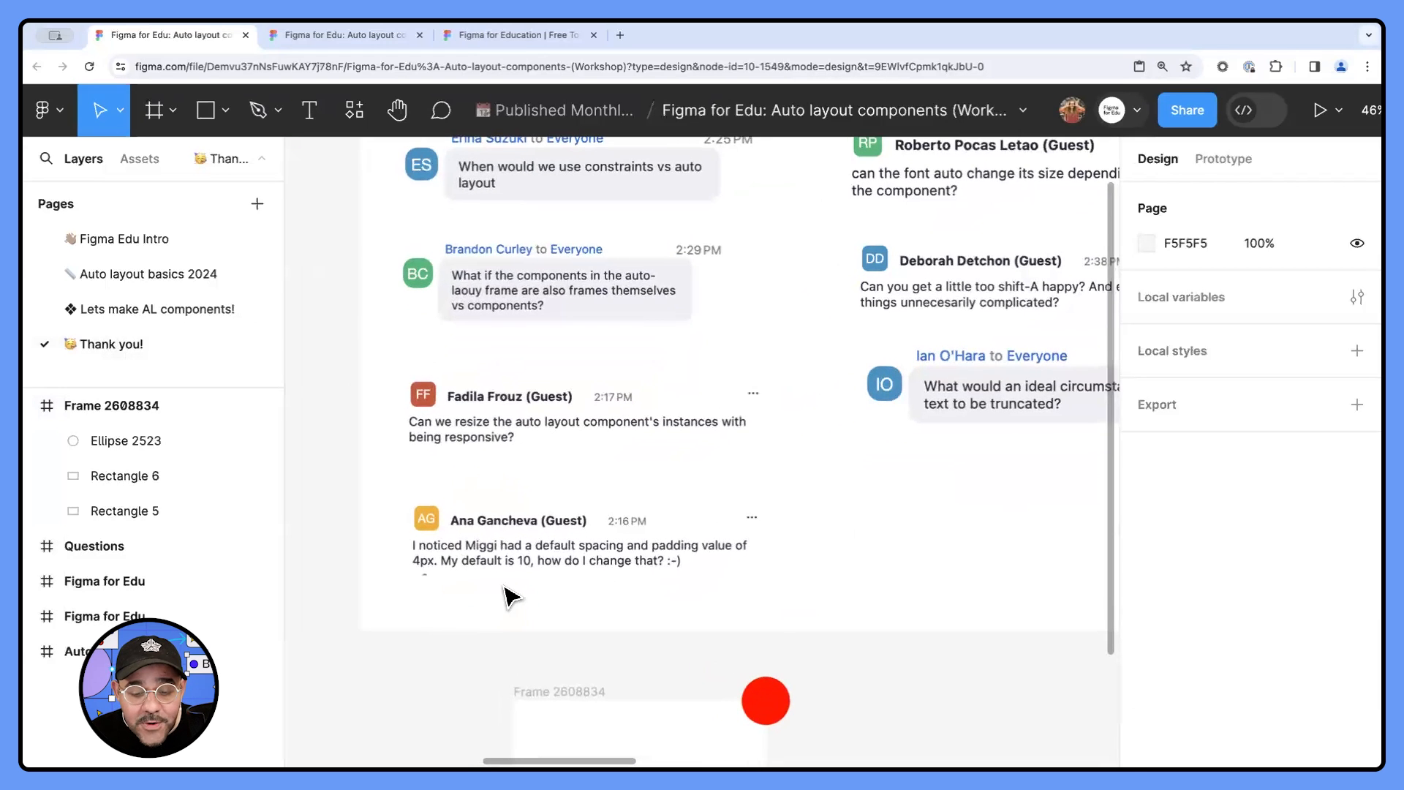
scroll(510, 596, "down", 2)
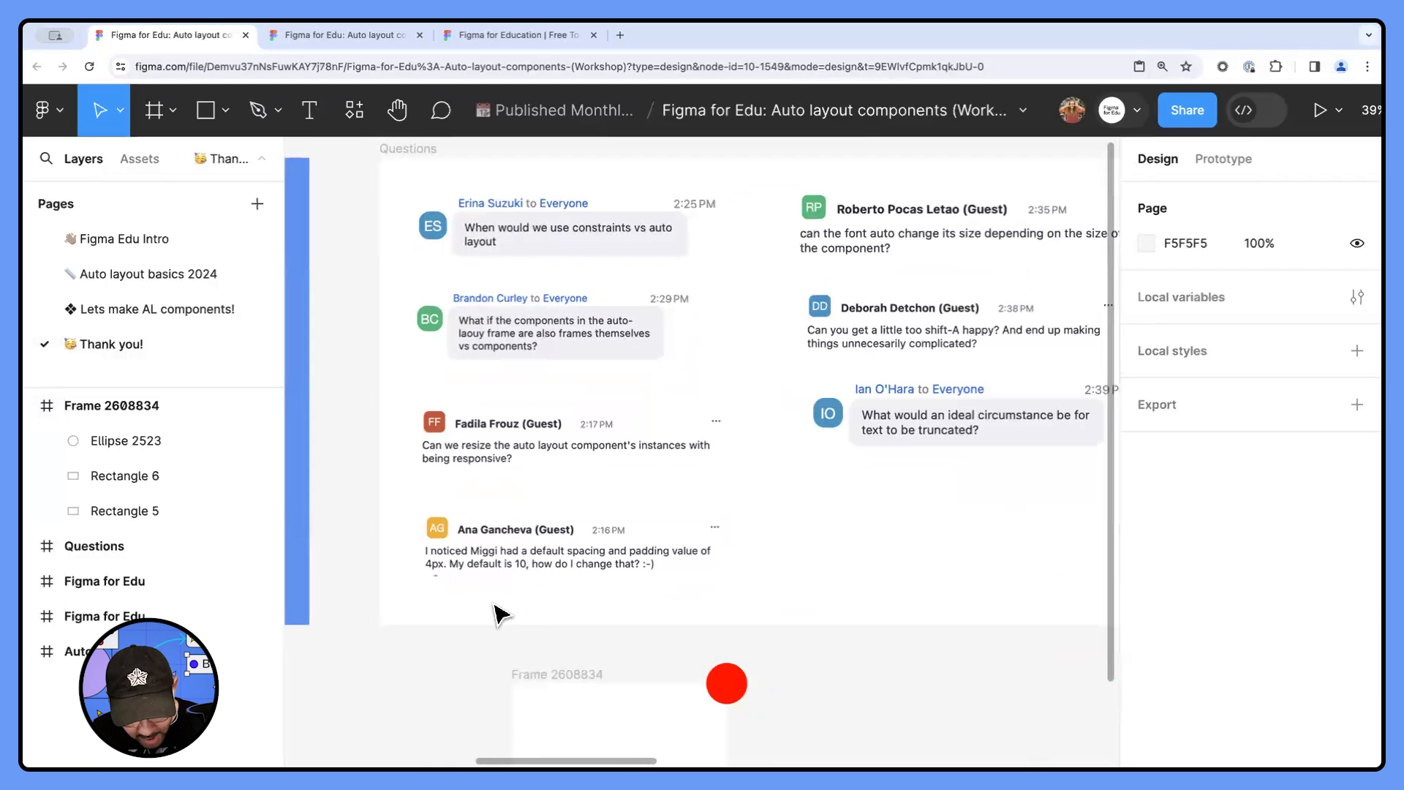
- Find the Nudge amount setting through command search and set the big nudge to 8
left_click(500, 613)
key("super+slash")
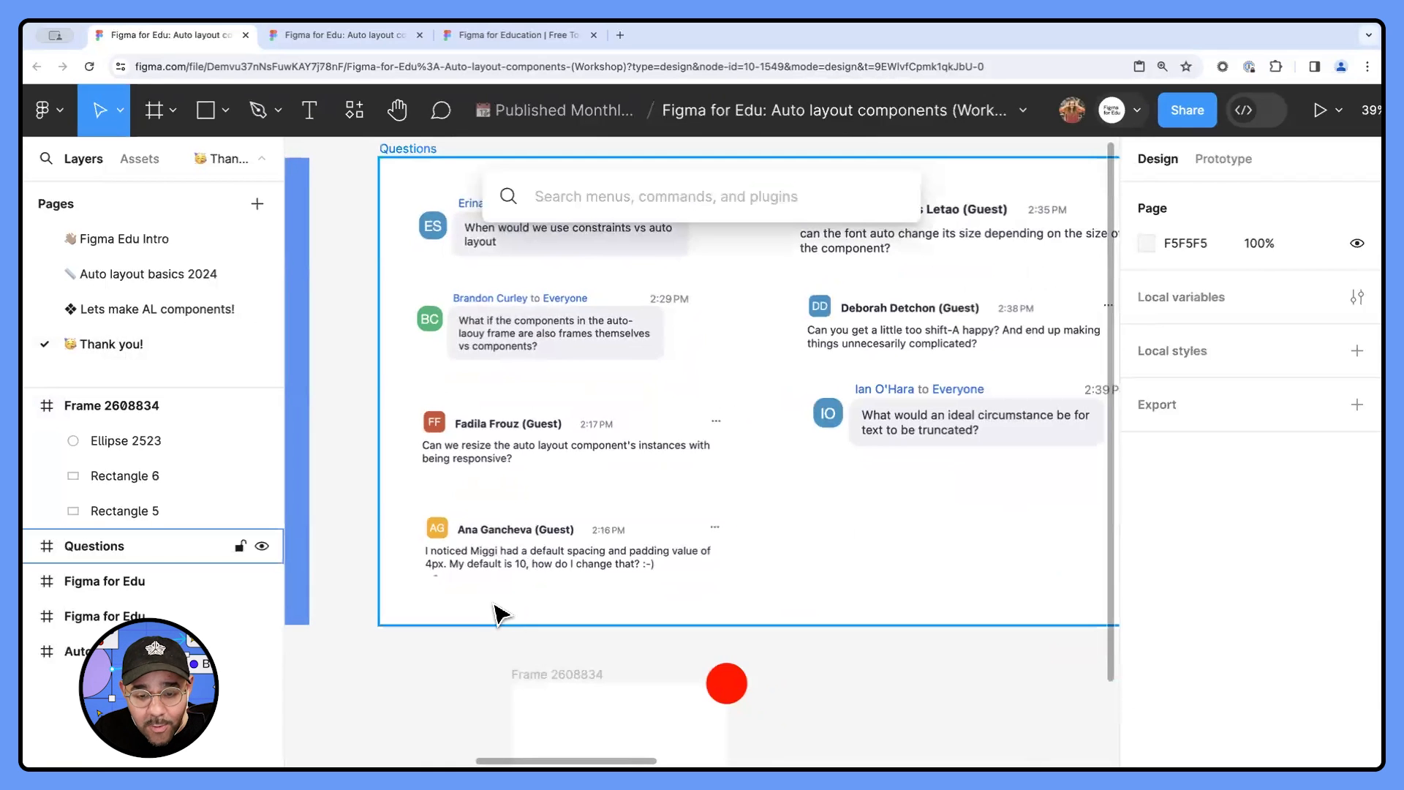
type("nud")
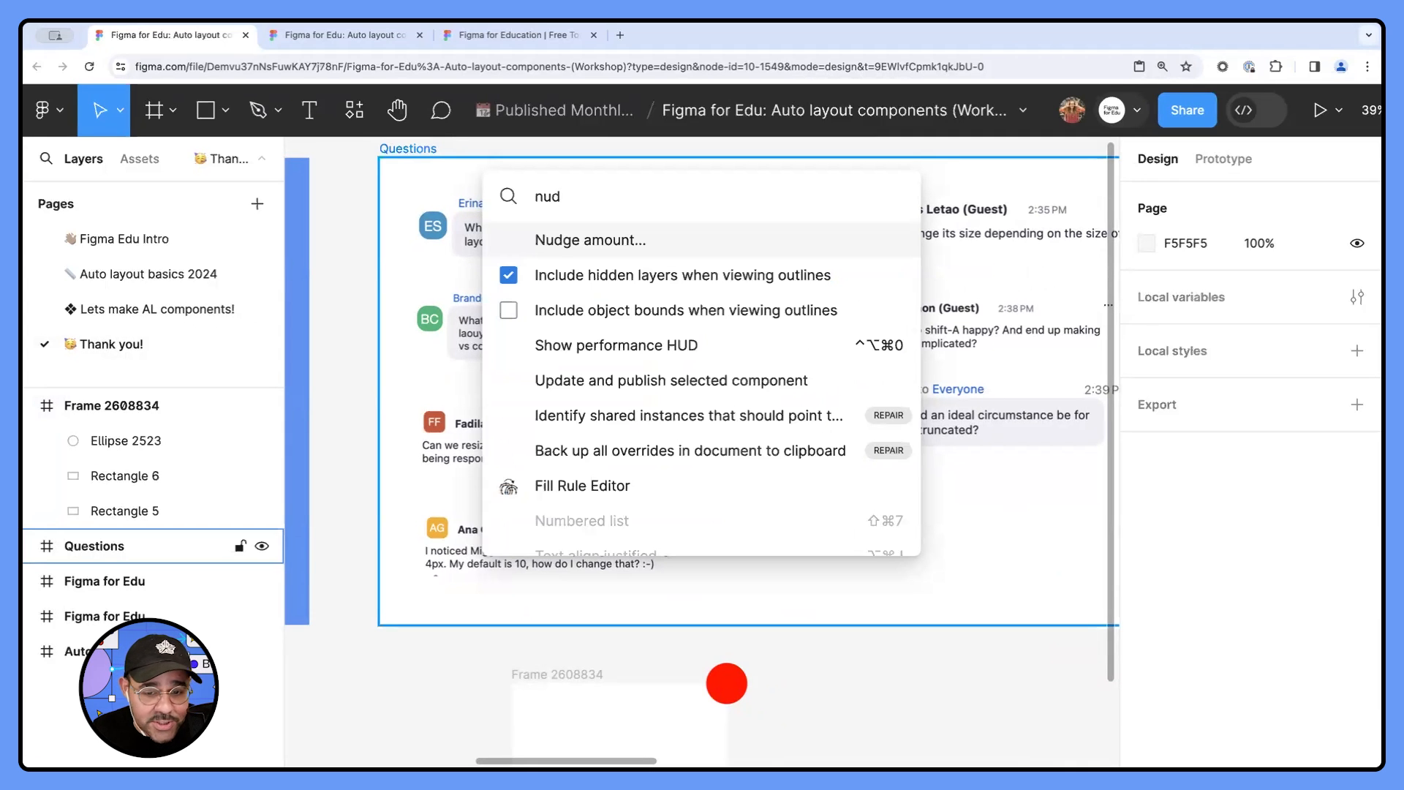
key("Return")
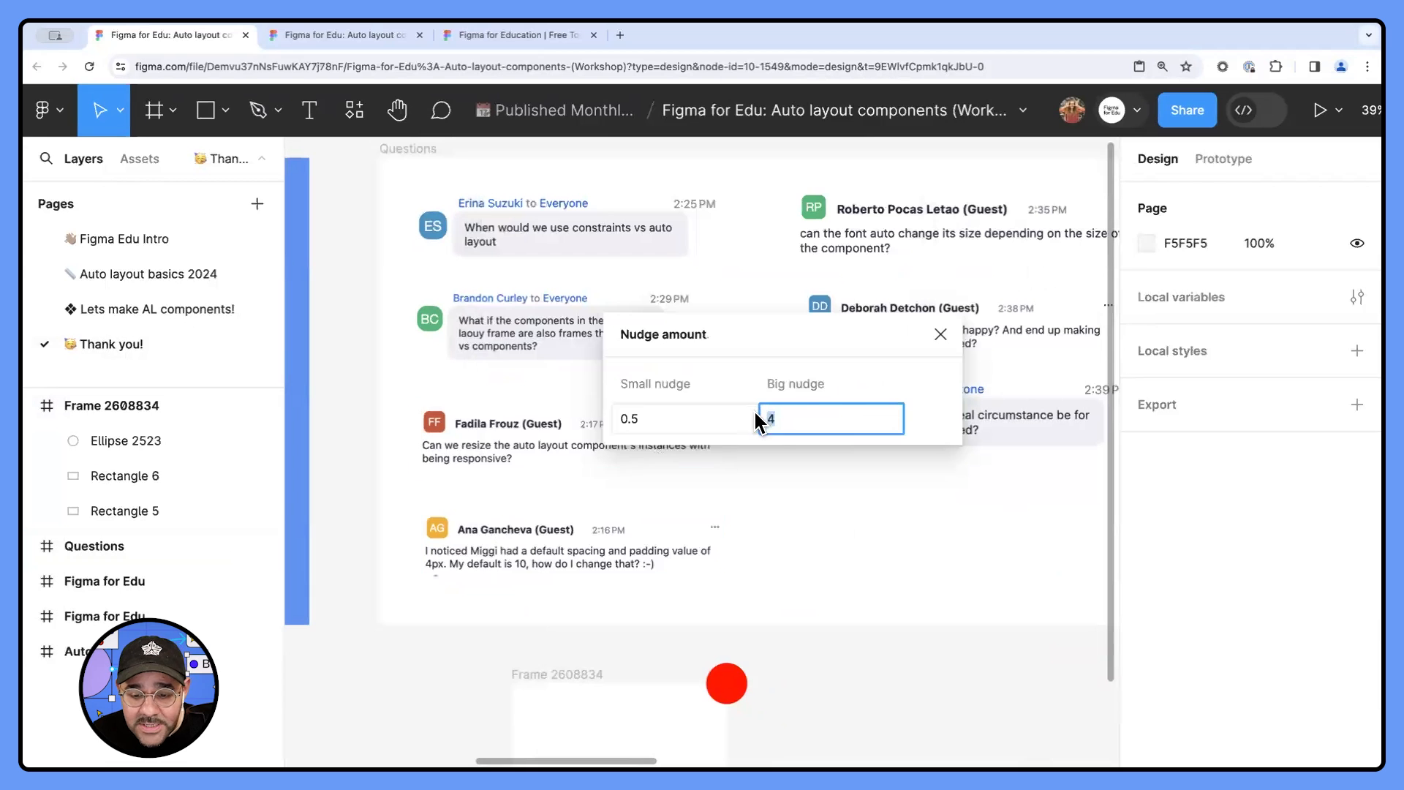
type("8")
key("Return")
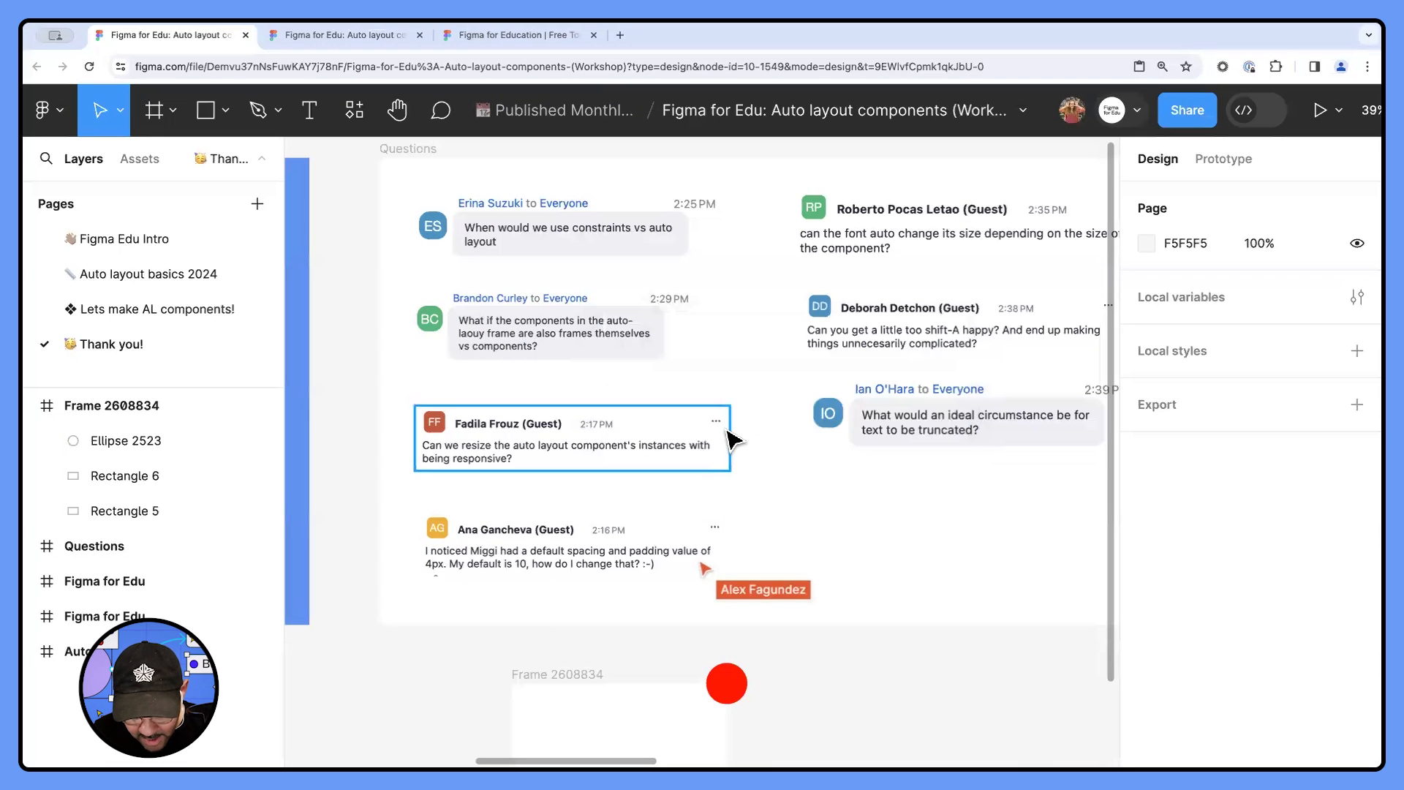
- Reopen the Nudge amount settings to review the small and big nudge values, and close them
key("super+slash")
type("nud")
key("Return")
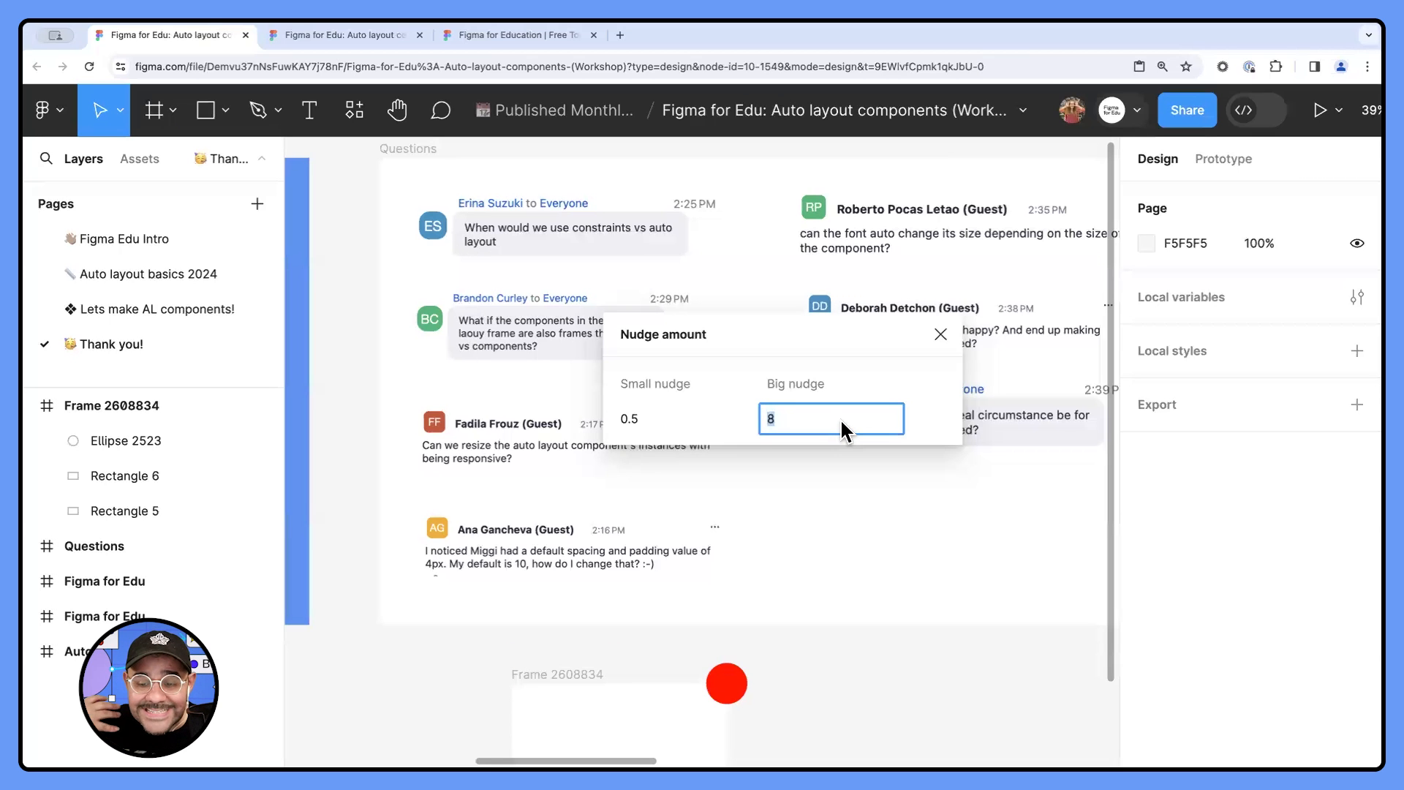
left_click(941, 336)
- Read the remaining questions in the Questions frame about automatic font sizing, overusing auto layout, and truncating text
left_click_drag(882, 492, 676, 574)
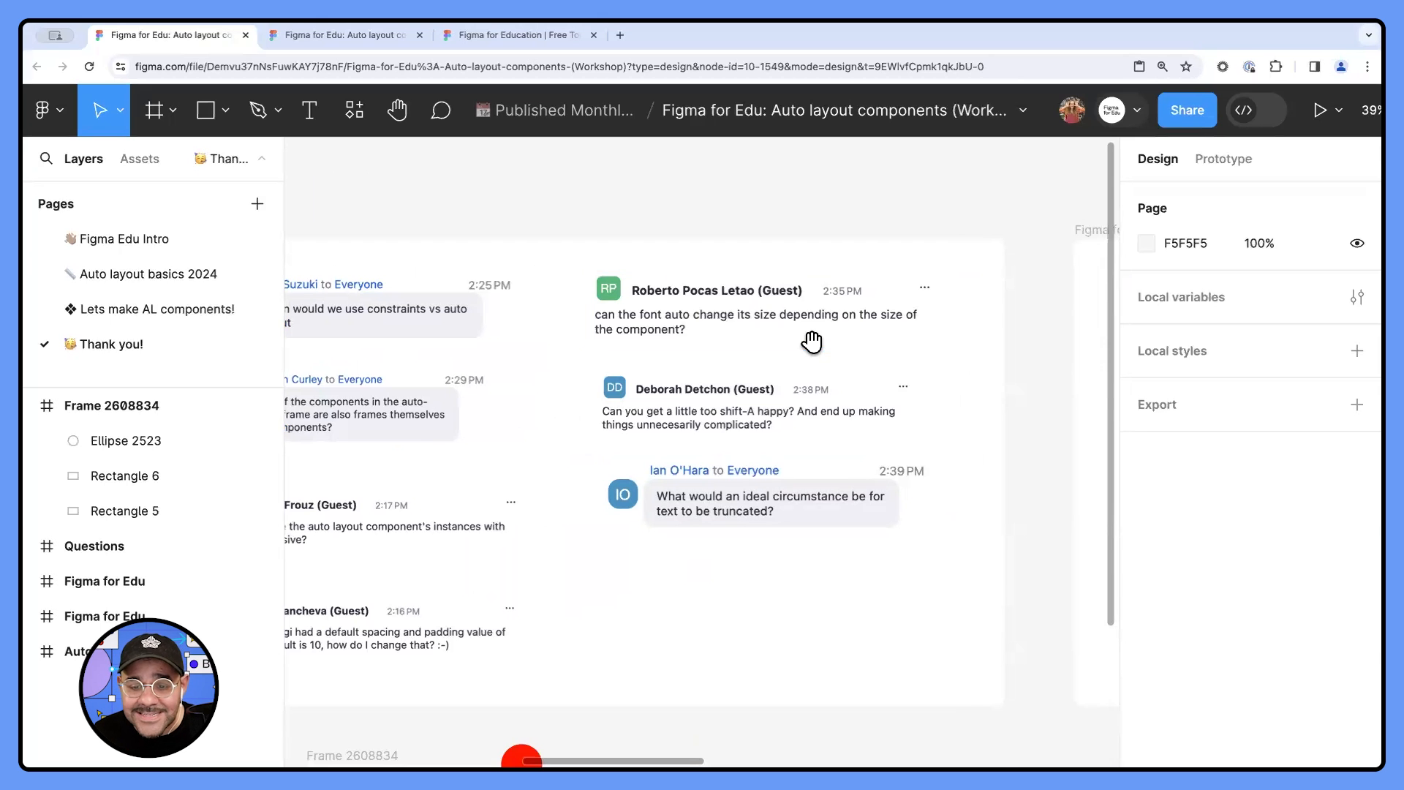
scroll(822, 358, "up", 5)
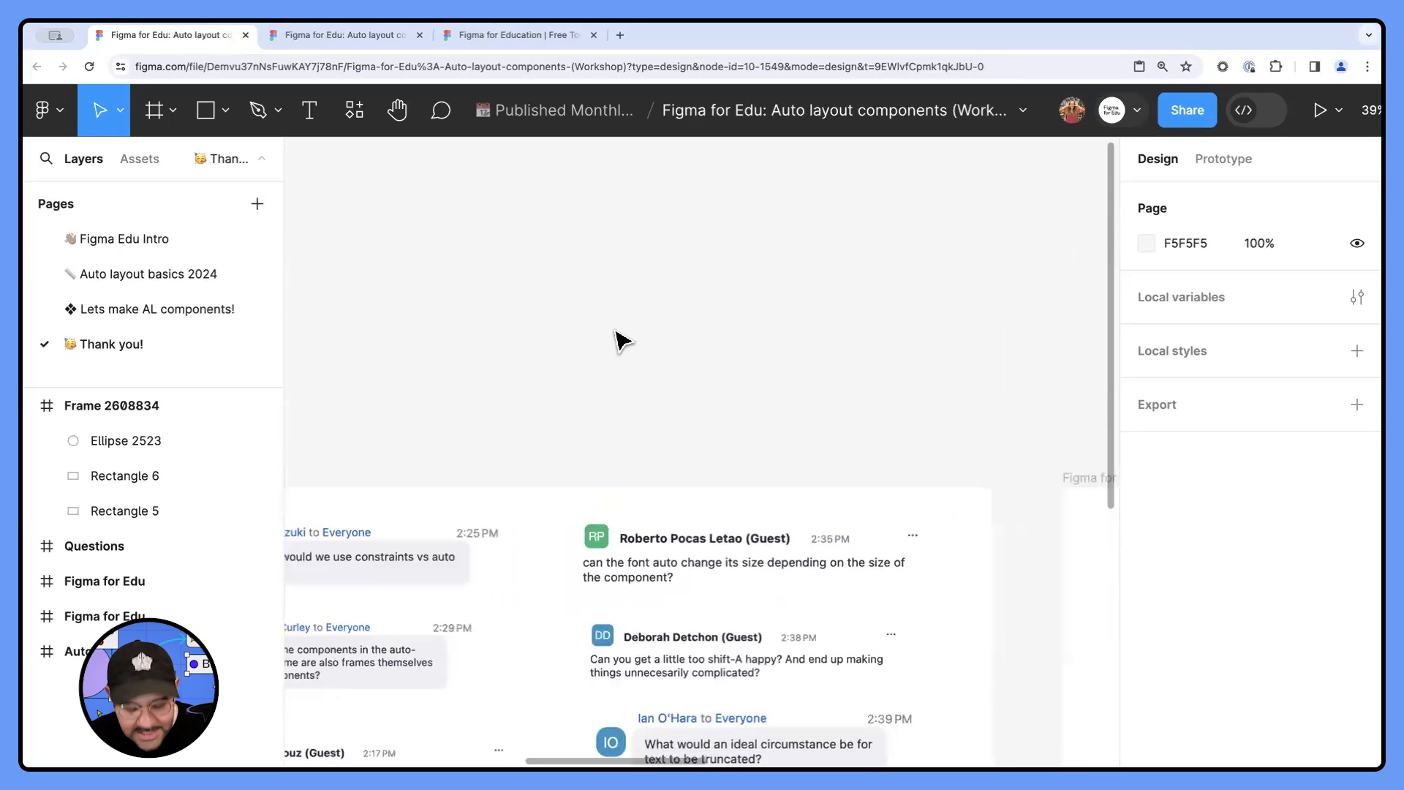
scroll(621, 325, "down", 1)
scroll(621, 324, "down", 1)
left_click_drag(686, 478, 668, 258)
scroll(904, 419, "up", 2)
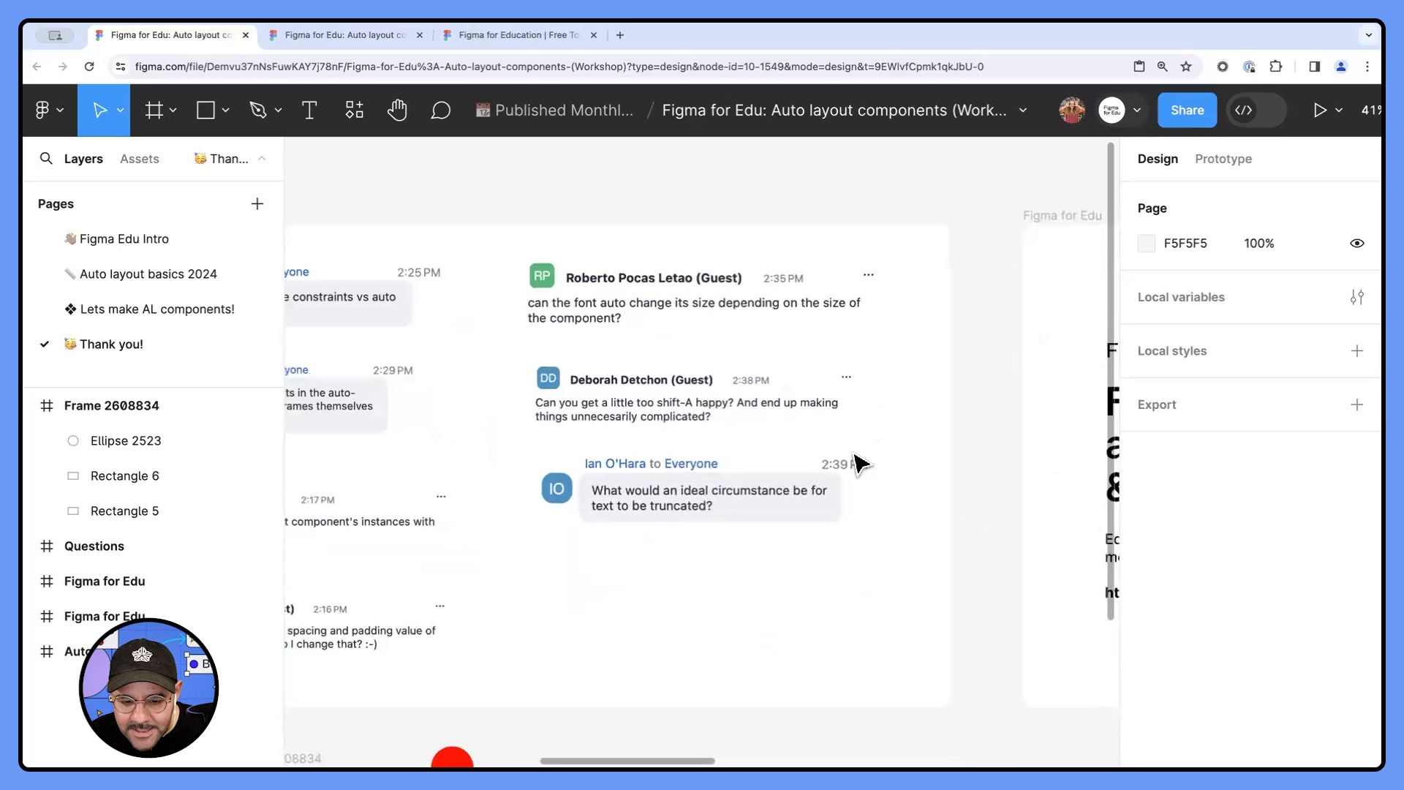
scroll(680, 453, "up", 2)
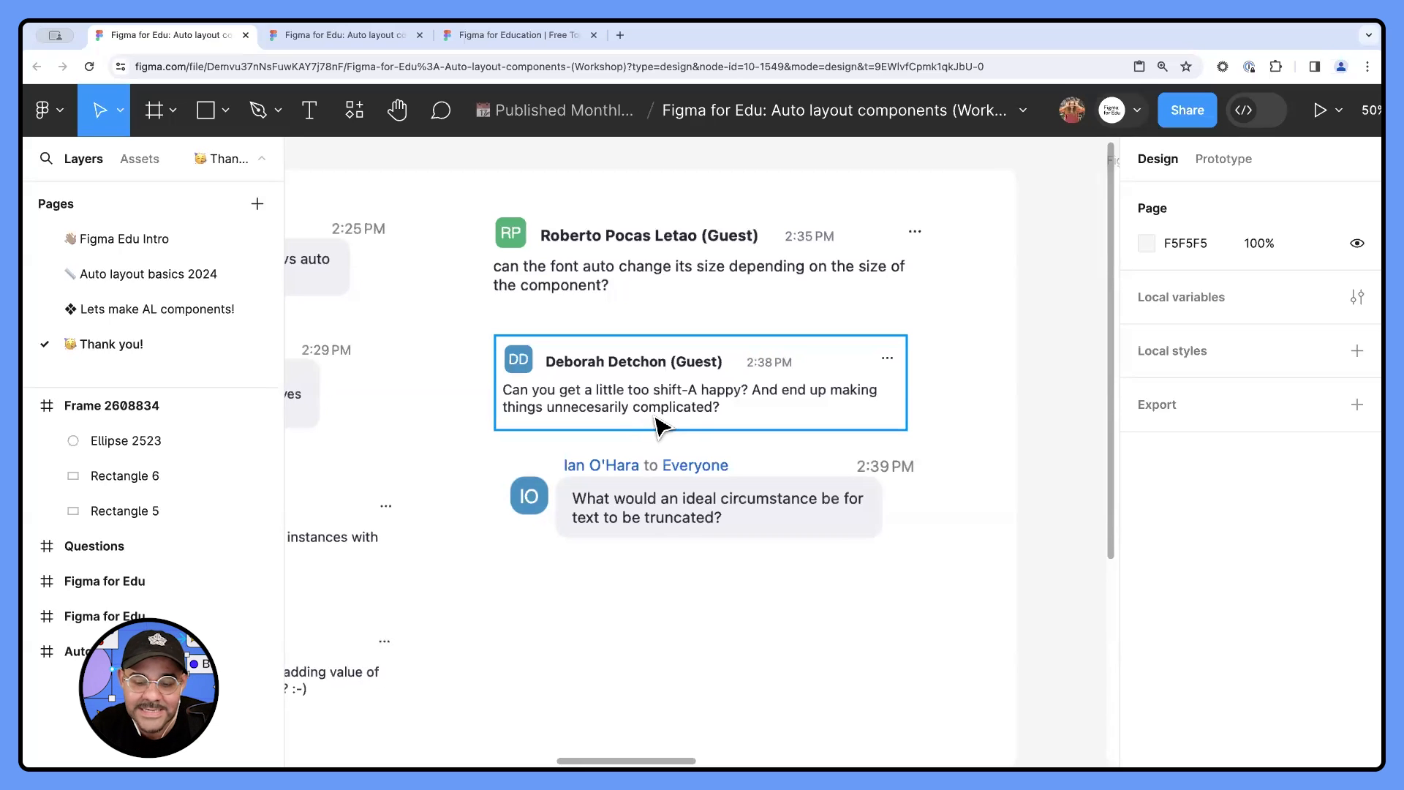
scroll(698, 548, "down", 1)
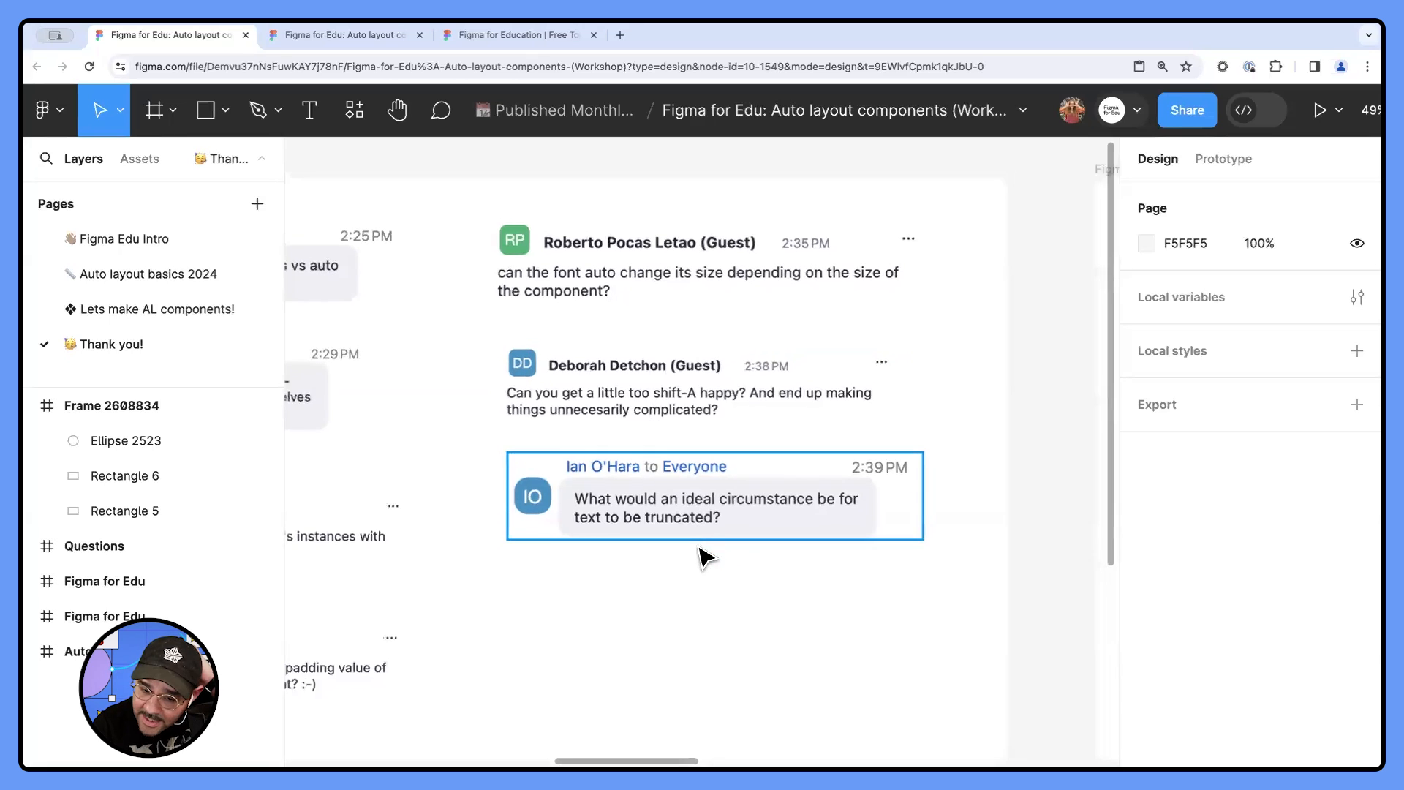
scroll(698, 560, "down", 1)
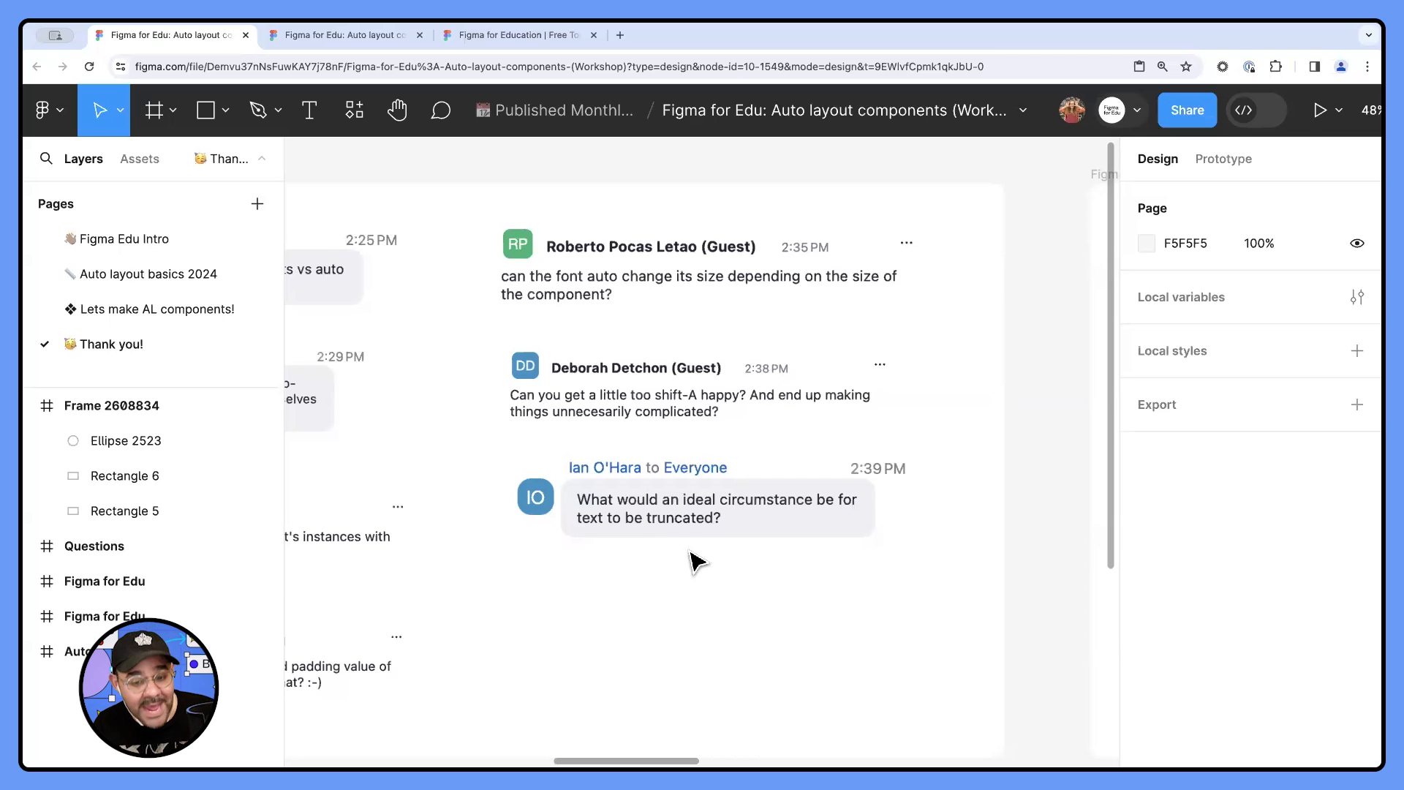
scroll(691, 564, "down", 5)
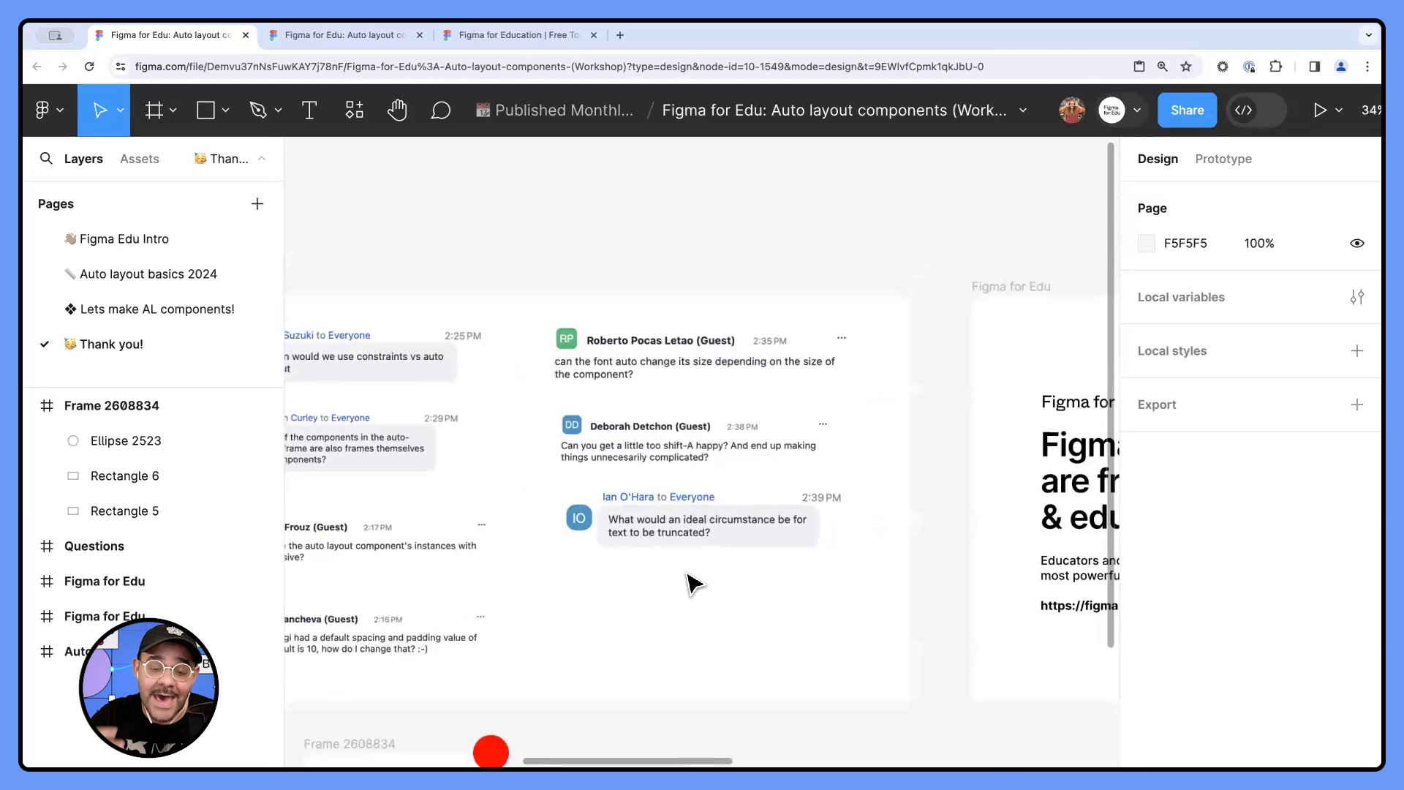
scroll(673, 573, "down", 3)
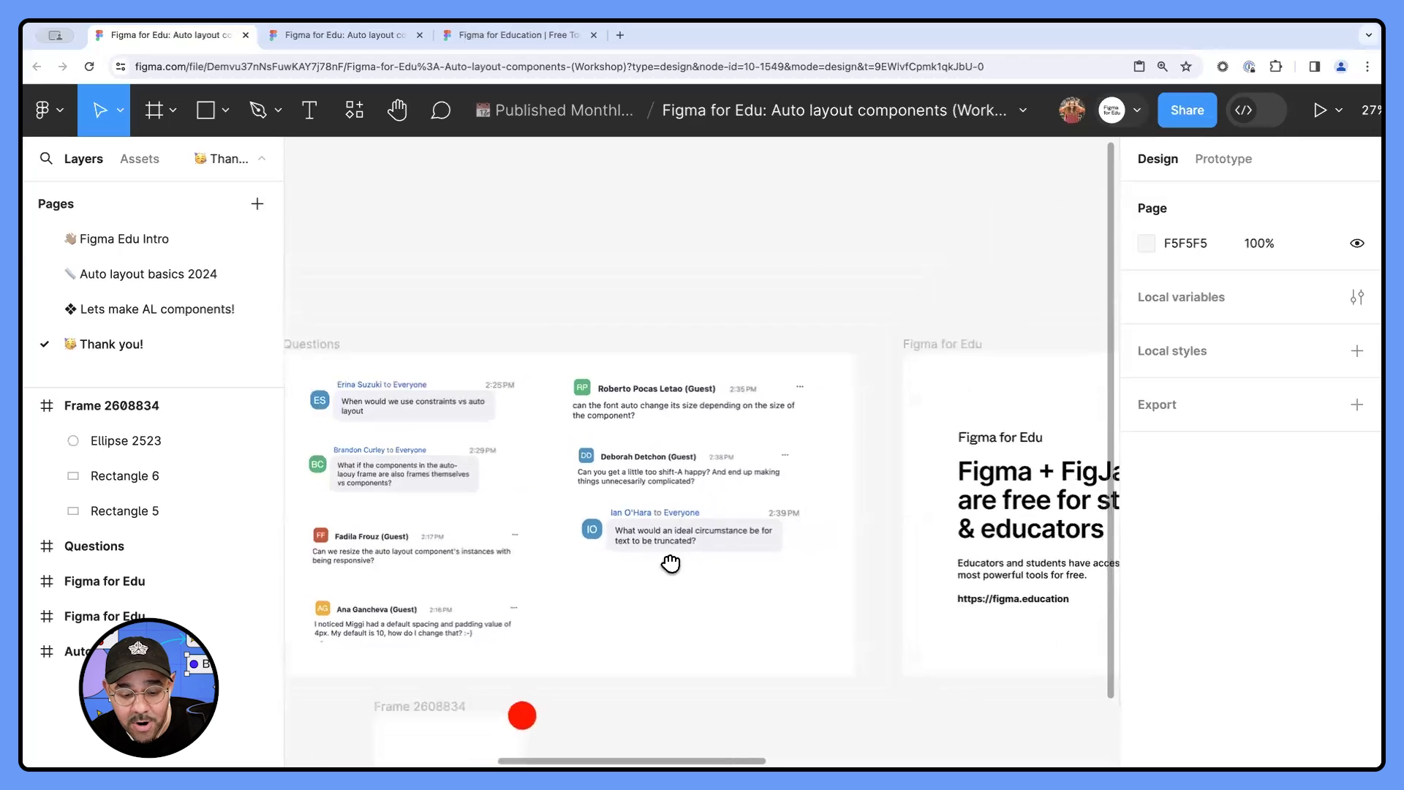
- Narrow the next-workshop topic text on the Thank you! slide to 928 wide and move it to X 489, Y 844
scroll(764, 492, "left", 8)
scroll(772, 492, "left", 2)
scroll(476, 542, "up", 2)
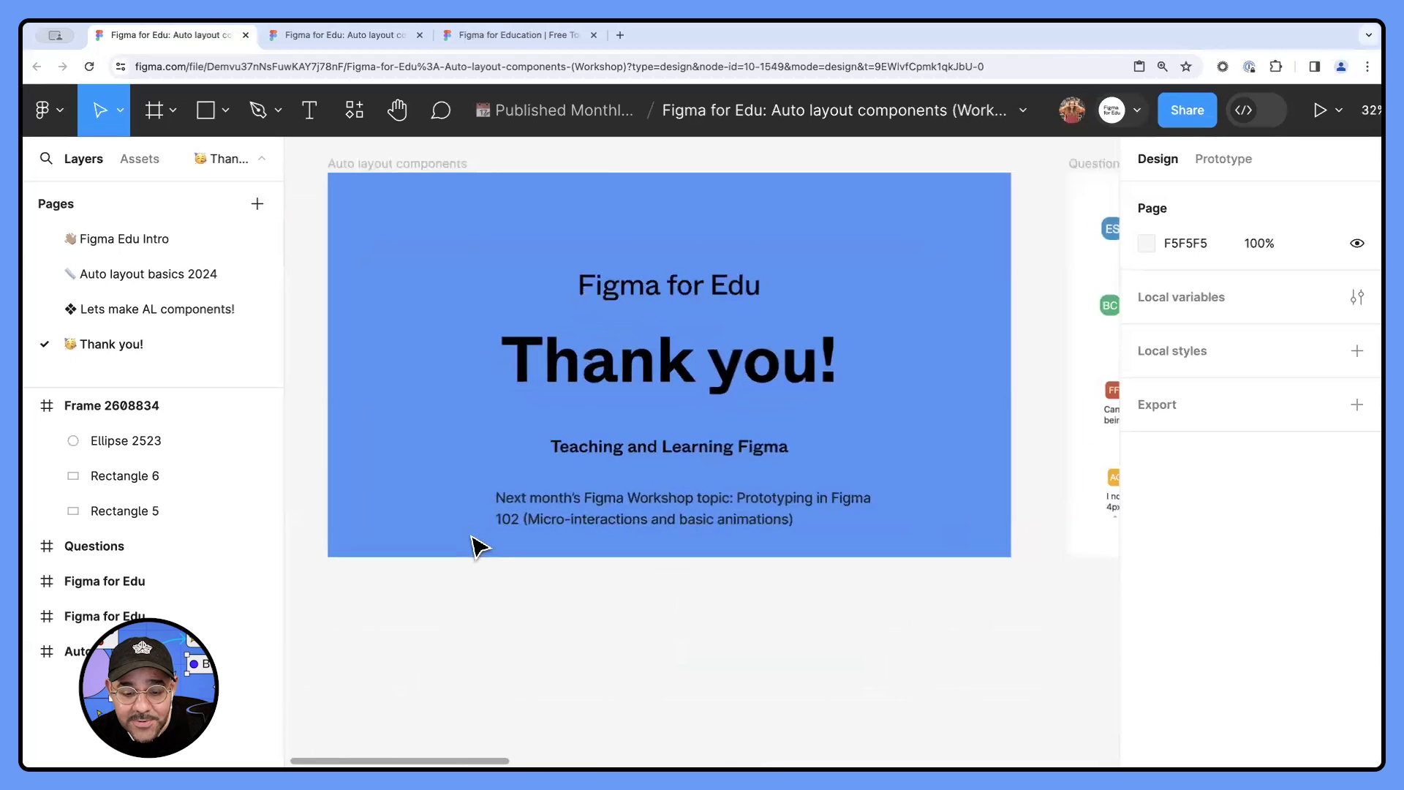
left_click(694, 528)
scroll(799, 526, "up", 3)
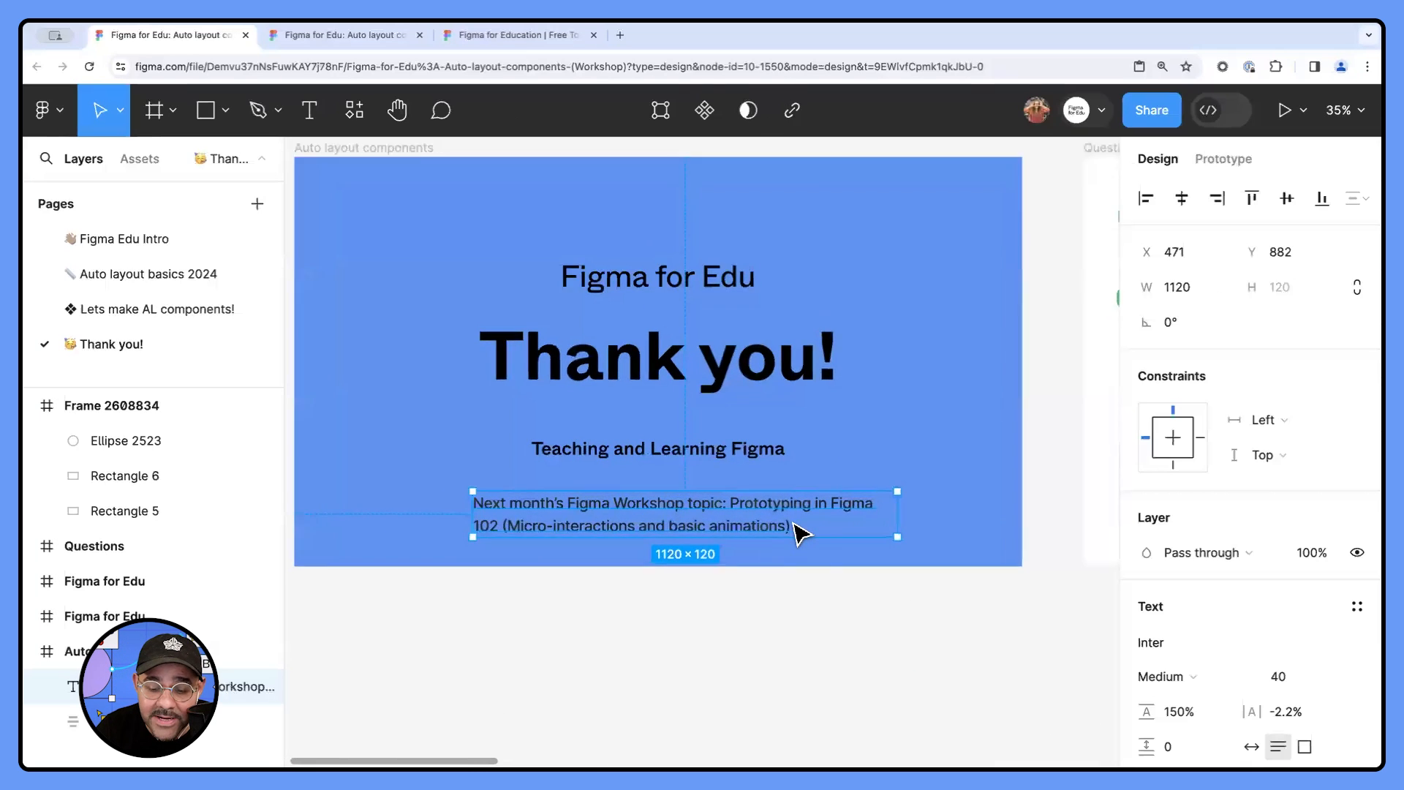
left_click_drag(912, 523, 830, 524)
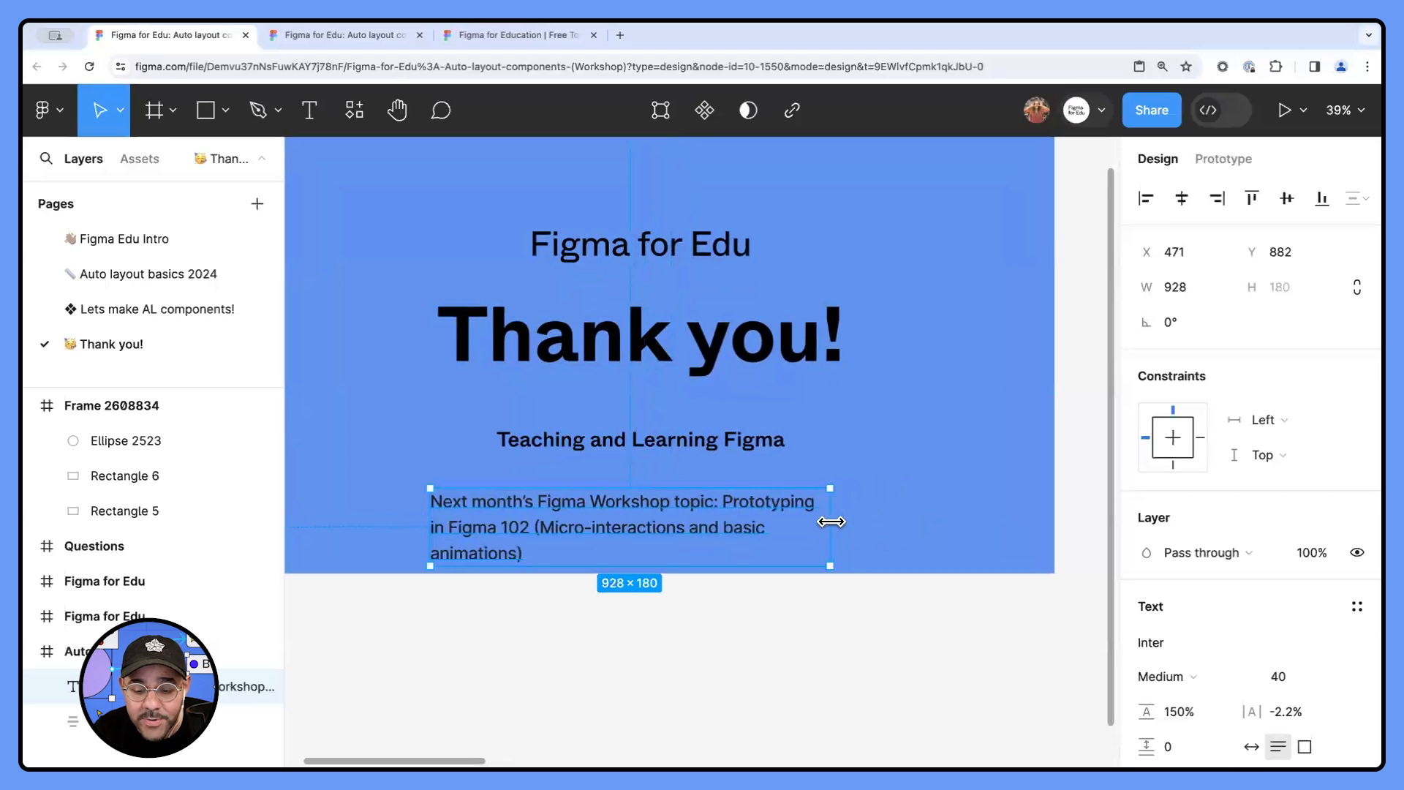
scroll(880, 511, "up", 2)
left_click_drag(698, 585, 706, 569)
scroll(966, 533, "up", 1)
scroll(965, 533, "left", 1)
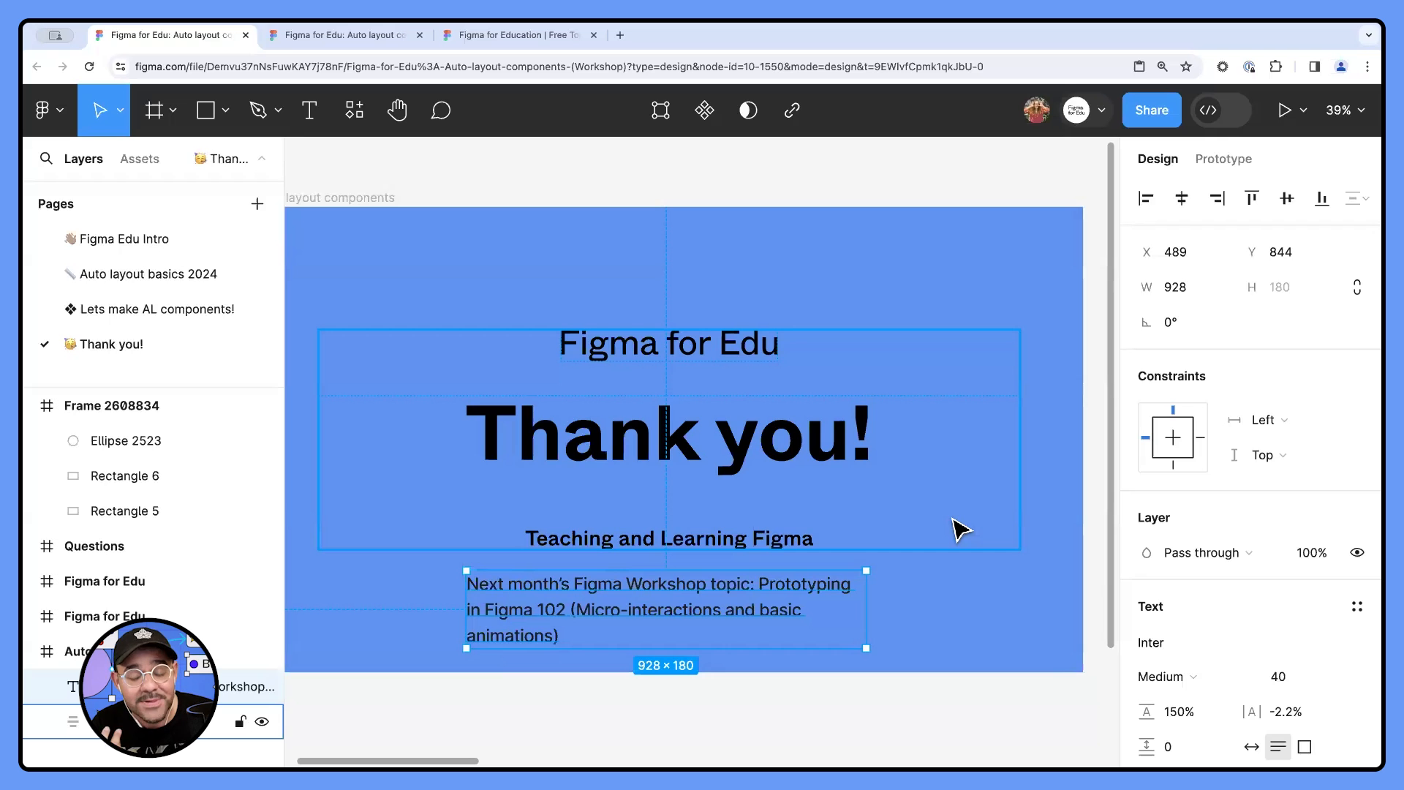
- Glance at the workshop file's Community page, and move the next-workshop topic text below the Thank you! slide to X -2410, Y 585
left_click(314, 37)
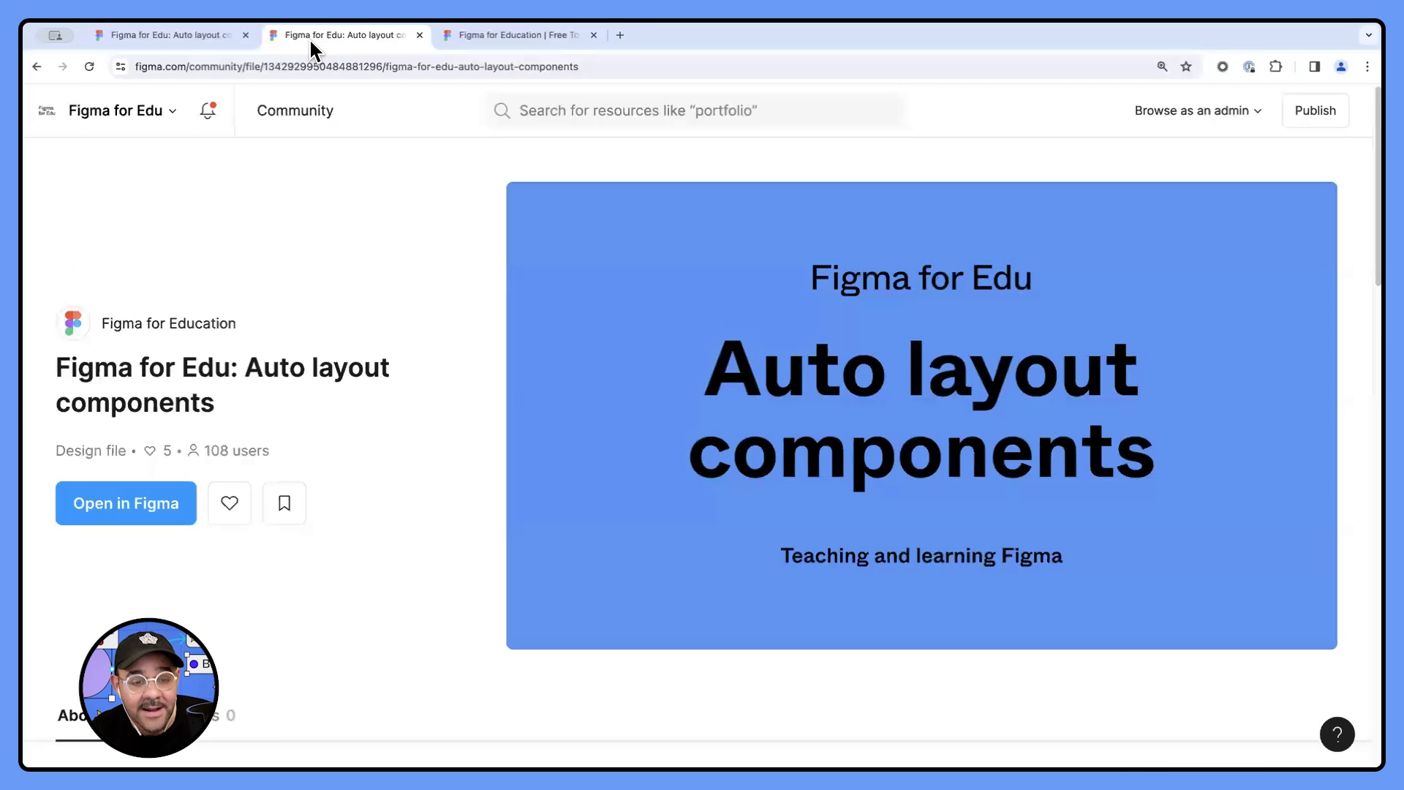
left_click(202, 37)
scroll(673, 613, "down", 3)
left_click_drag(673, 611, 674, 696)
scroll(773, 653, "down", 2)
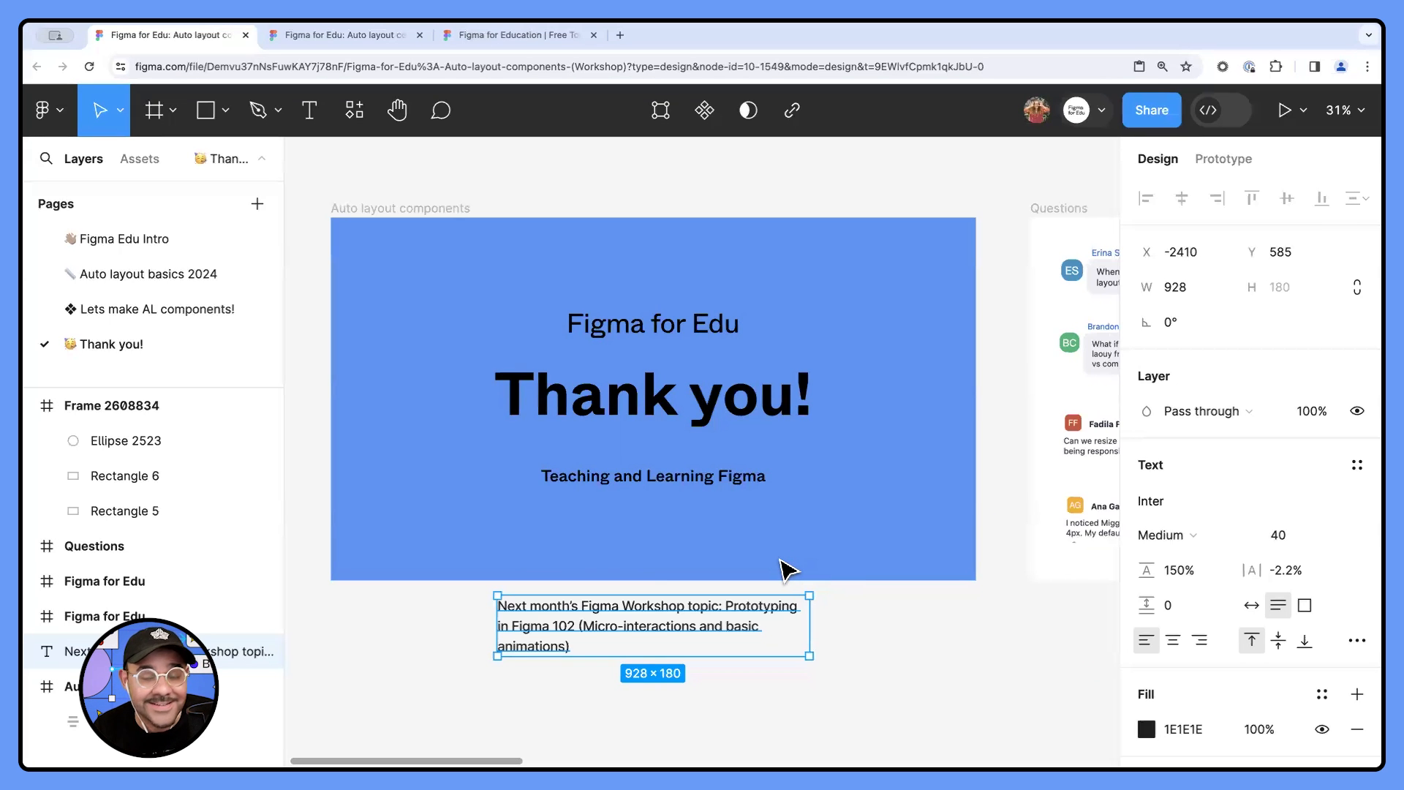
- View the Figma for Edu slide about free access for students and educators, and return to the Thank you! slide
scroll(856, 480, "right", 10)
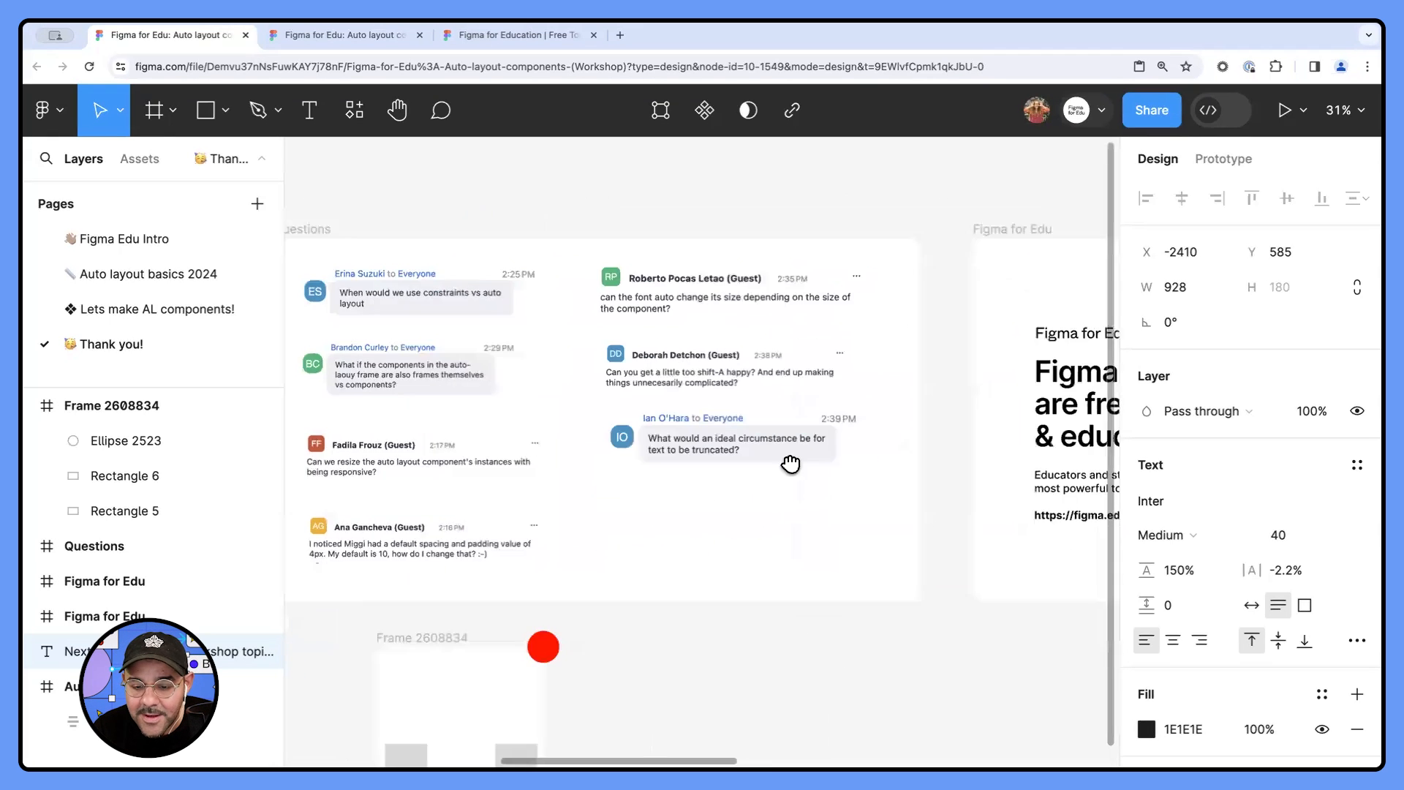
scroll(790, 464, "right", 8)
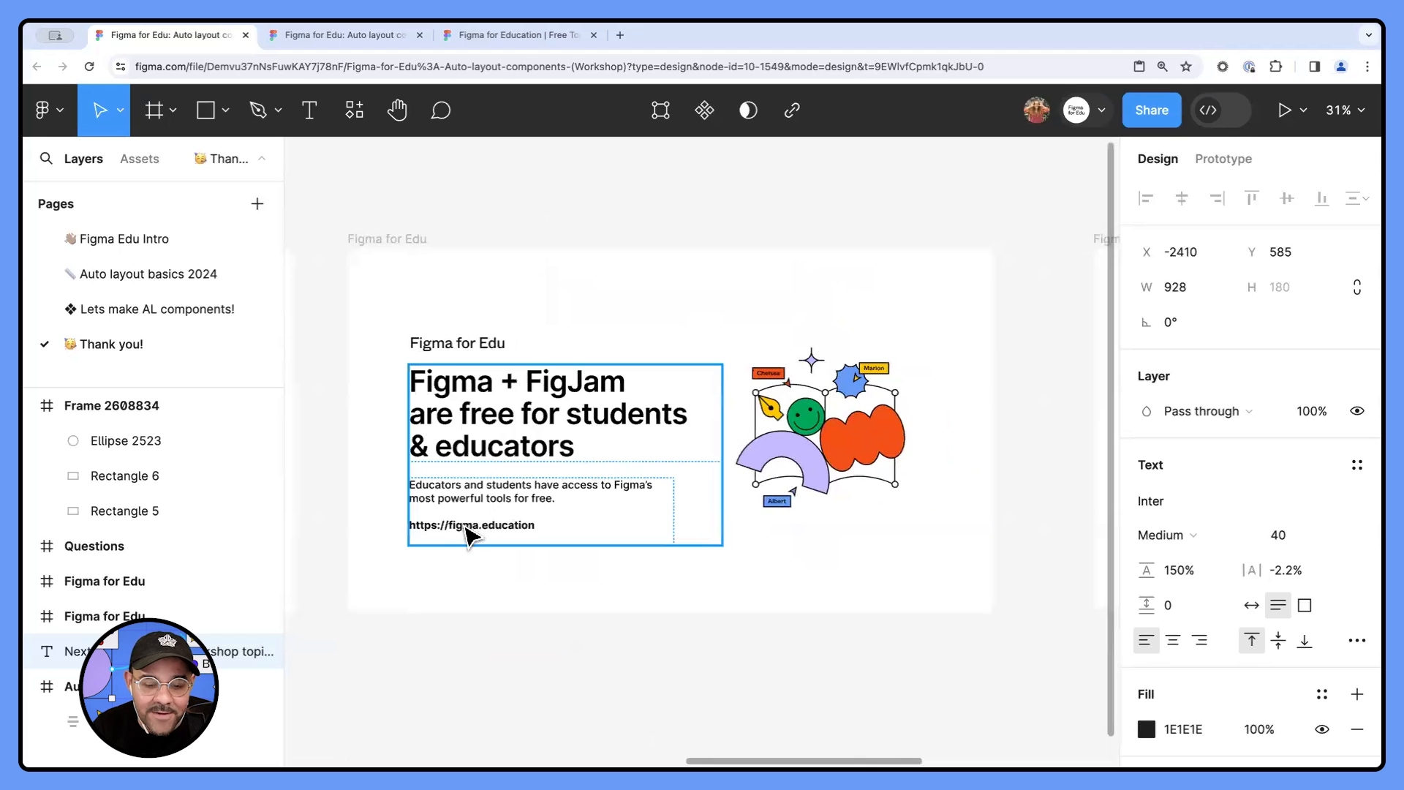
scroll(468, 556, "up", 1)
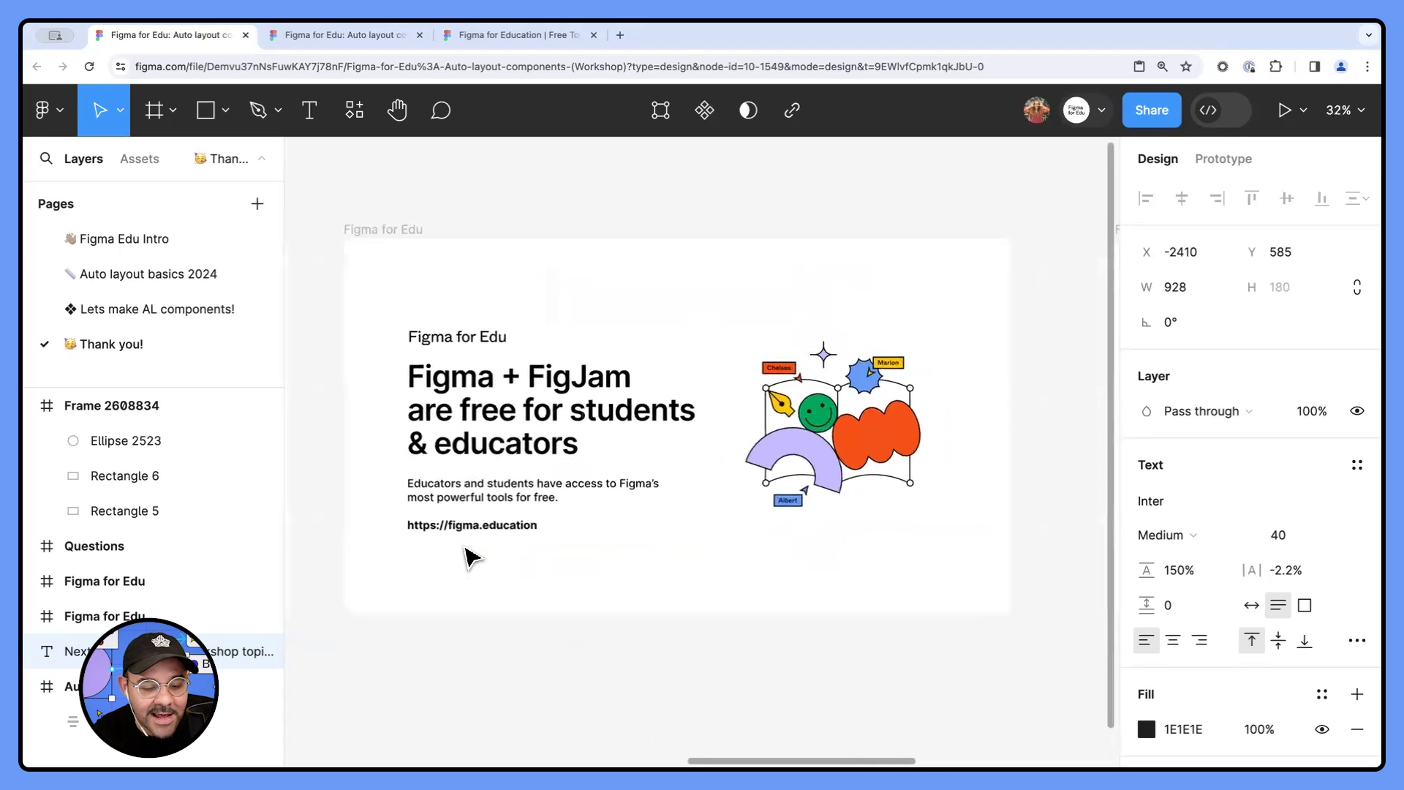
scroll(468, 556, "up", 1)
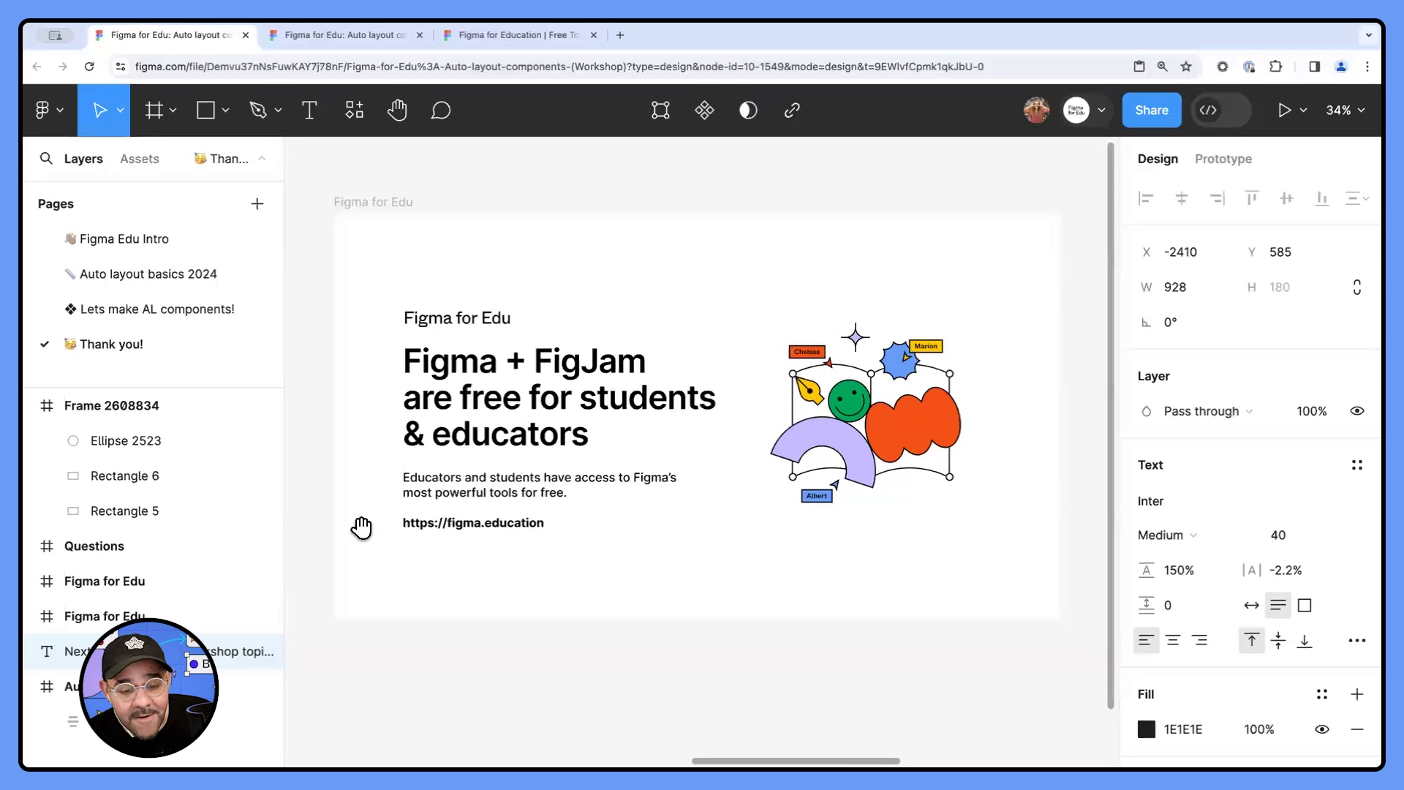
left_click_drag(361, 526, 677, 488)
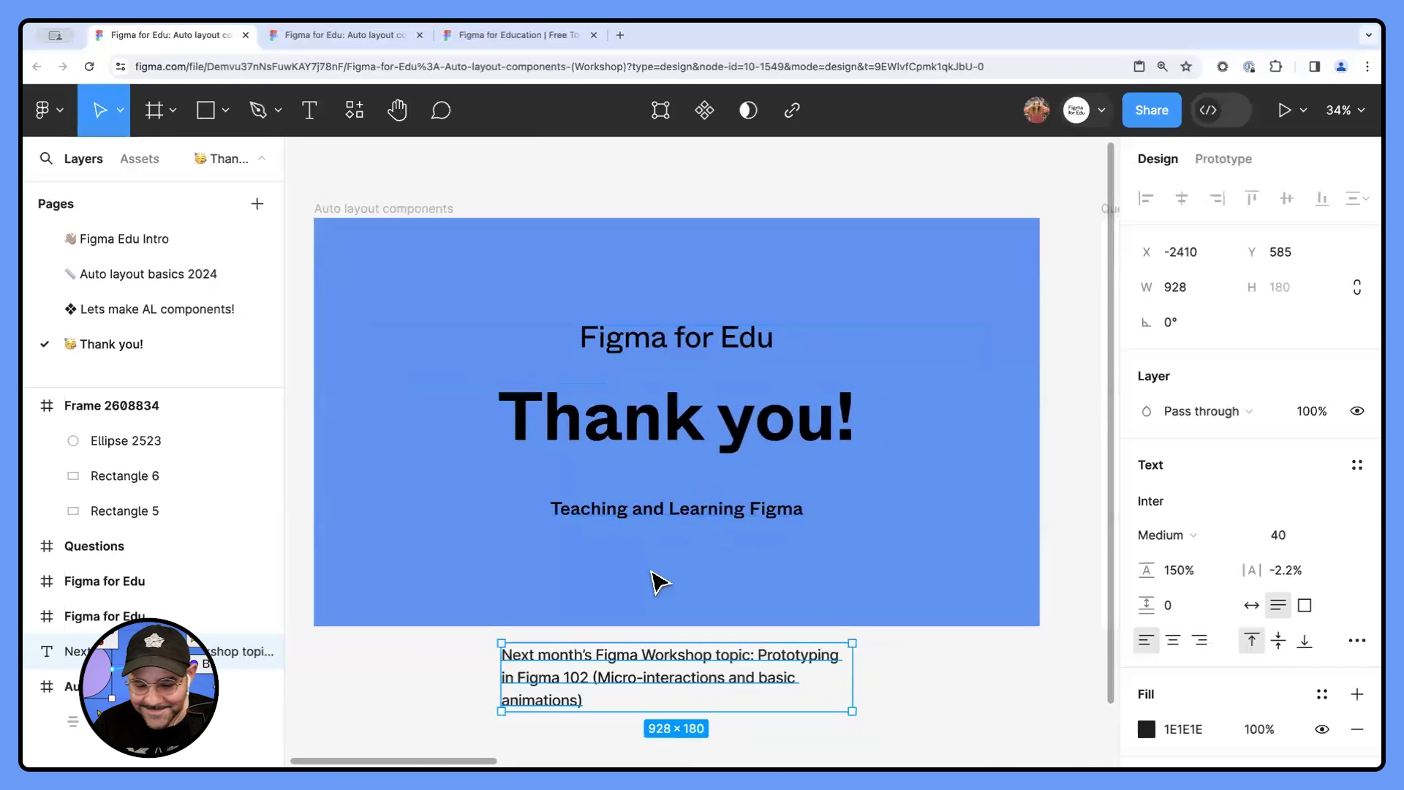